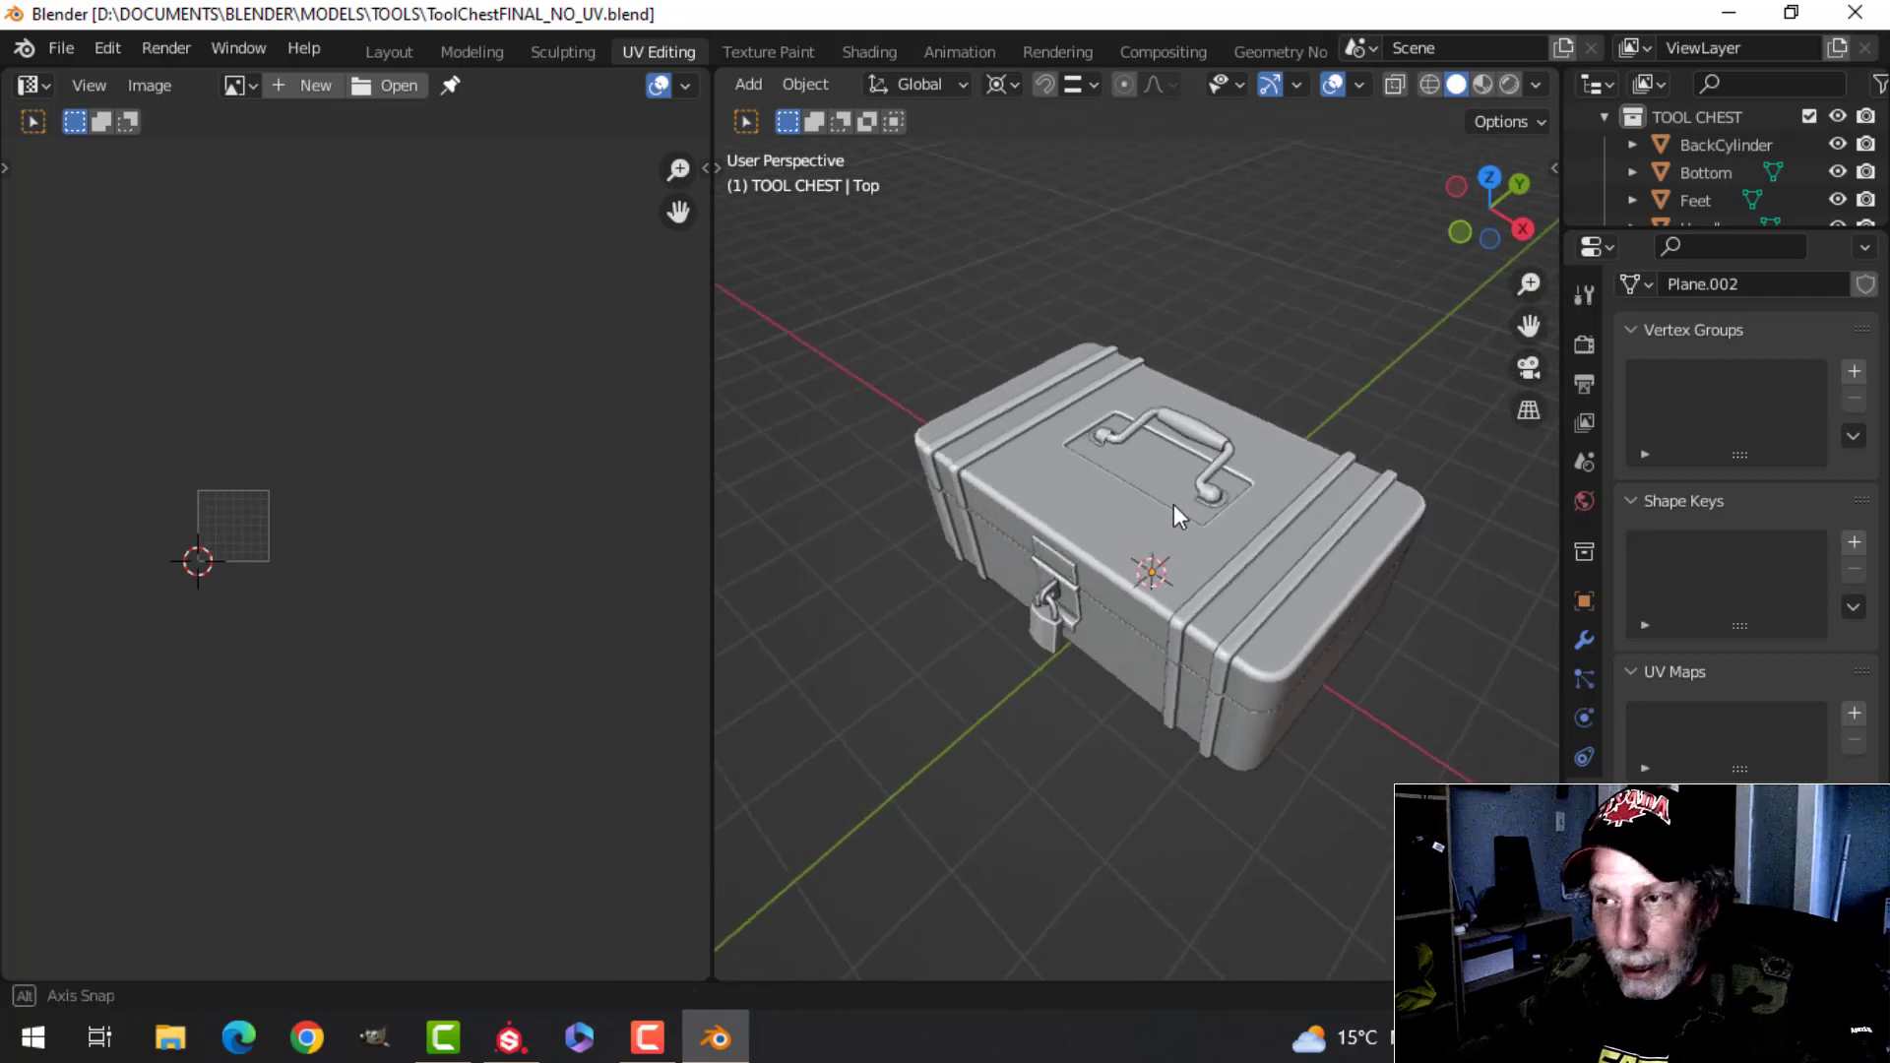
scroll(1171, 500, up, 2)
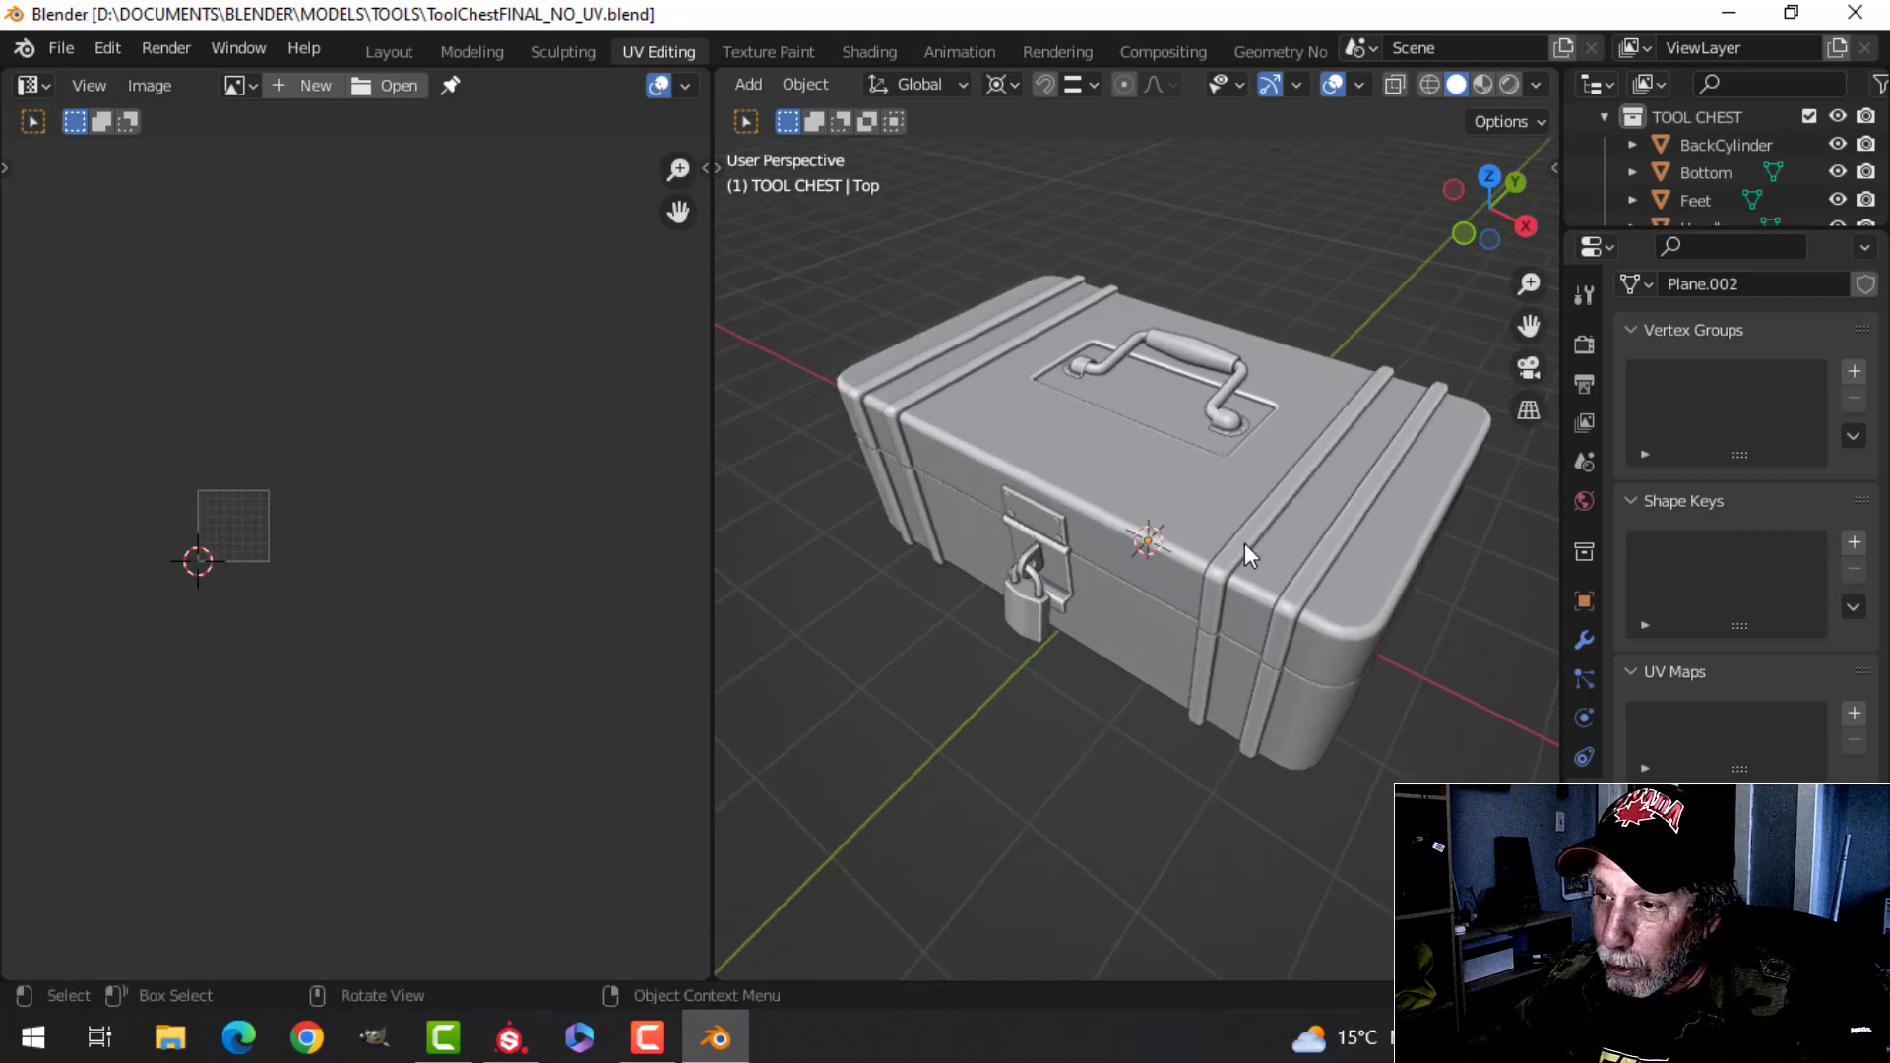
middle_drag(1232, 533, 1188, 486)
scroll(1214, 487, up, 2)
scroll(1193, 494, down, 2)
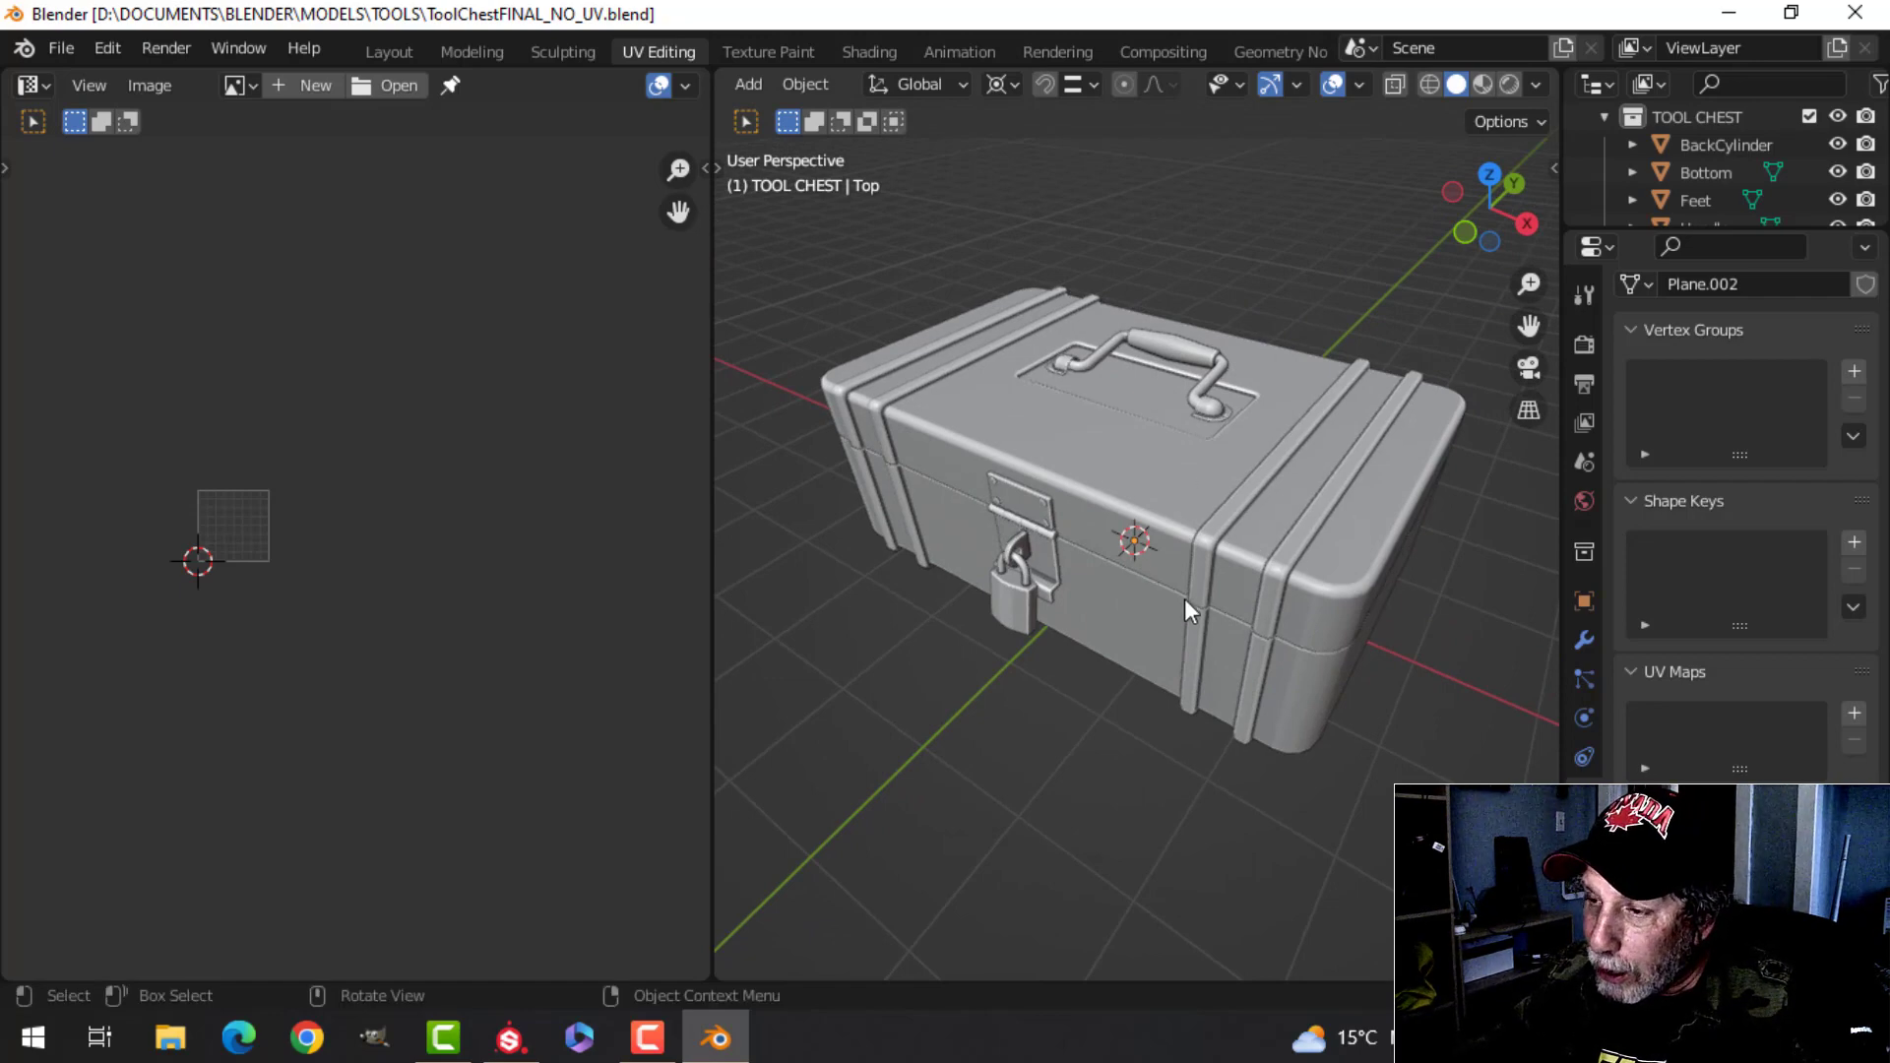
scroll(1320, 521, up, 6)
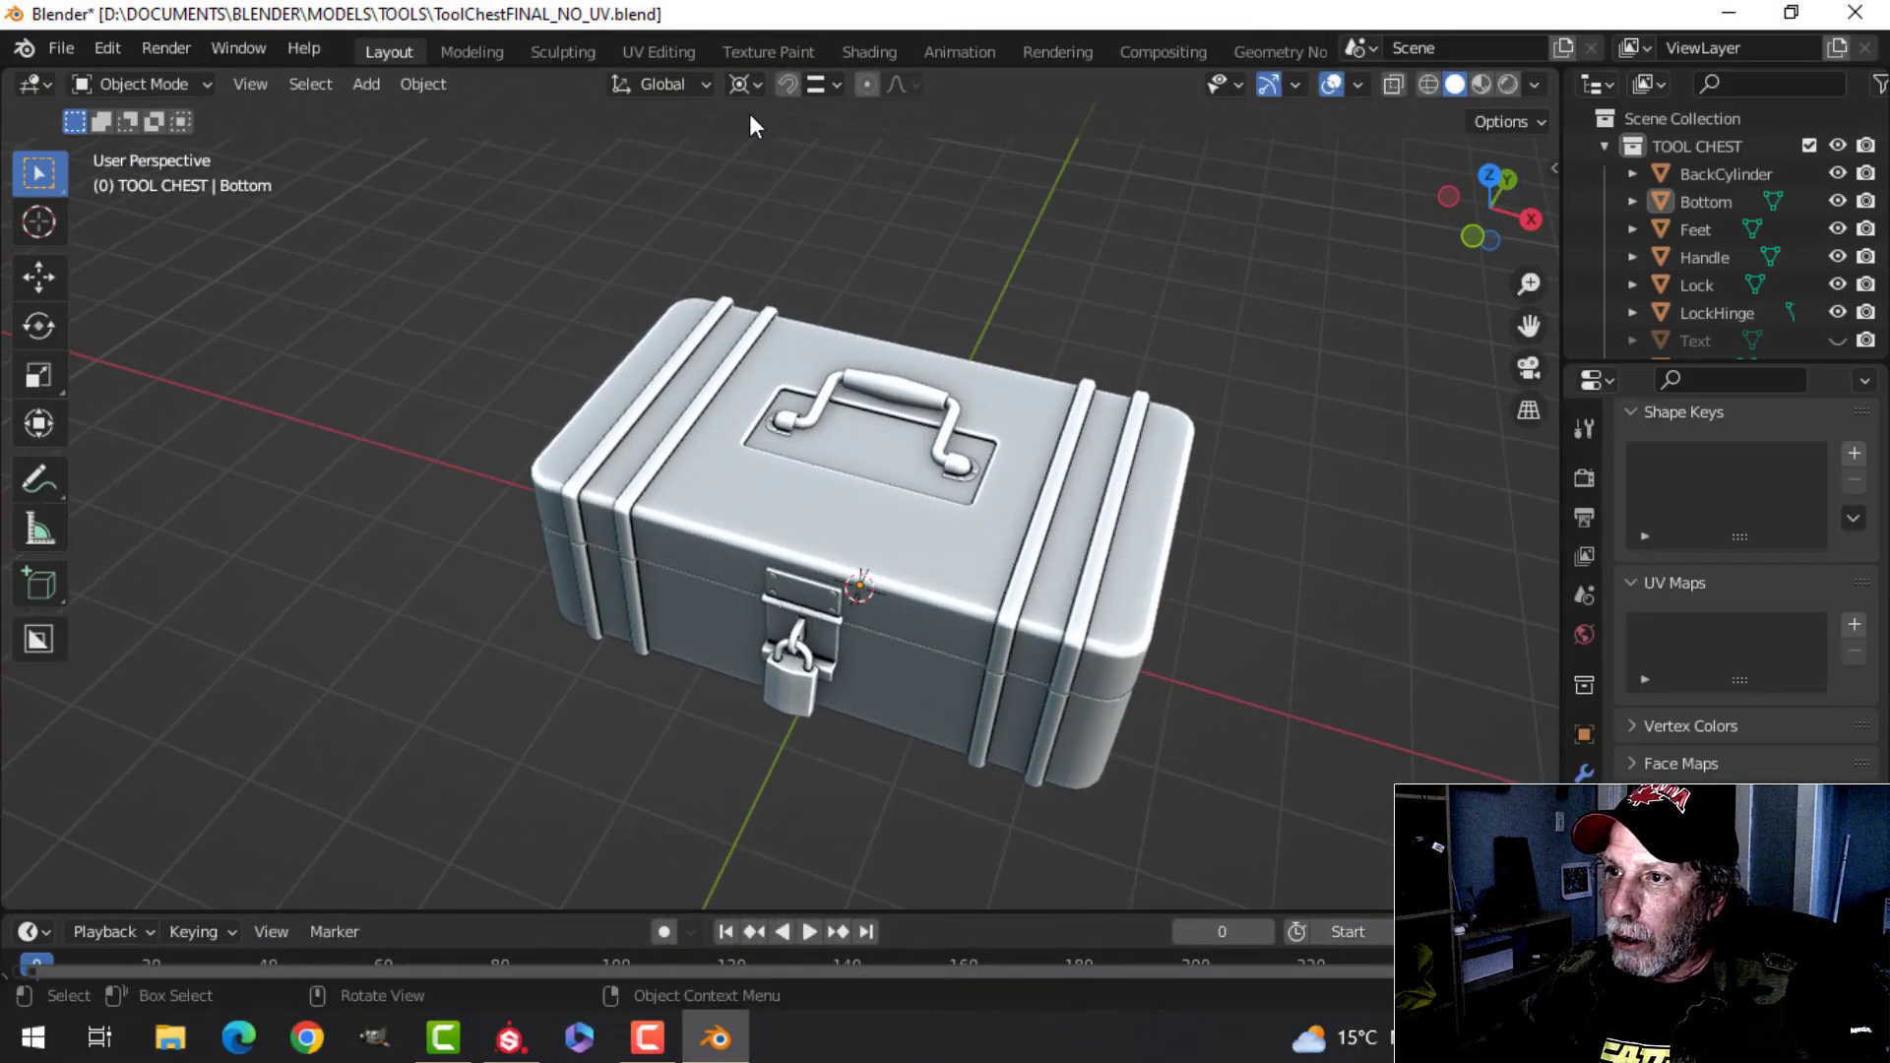
- Switch to the UV Editing workspace, select all of the chest's bottom mesh and return it to Object Mode
click(636, 51)
scroll(1122, 394, down, 5)
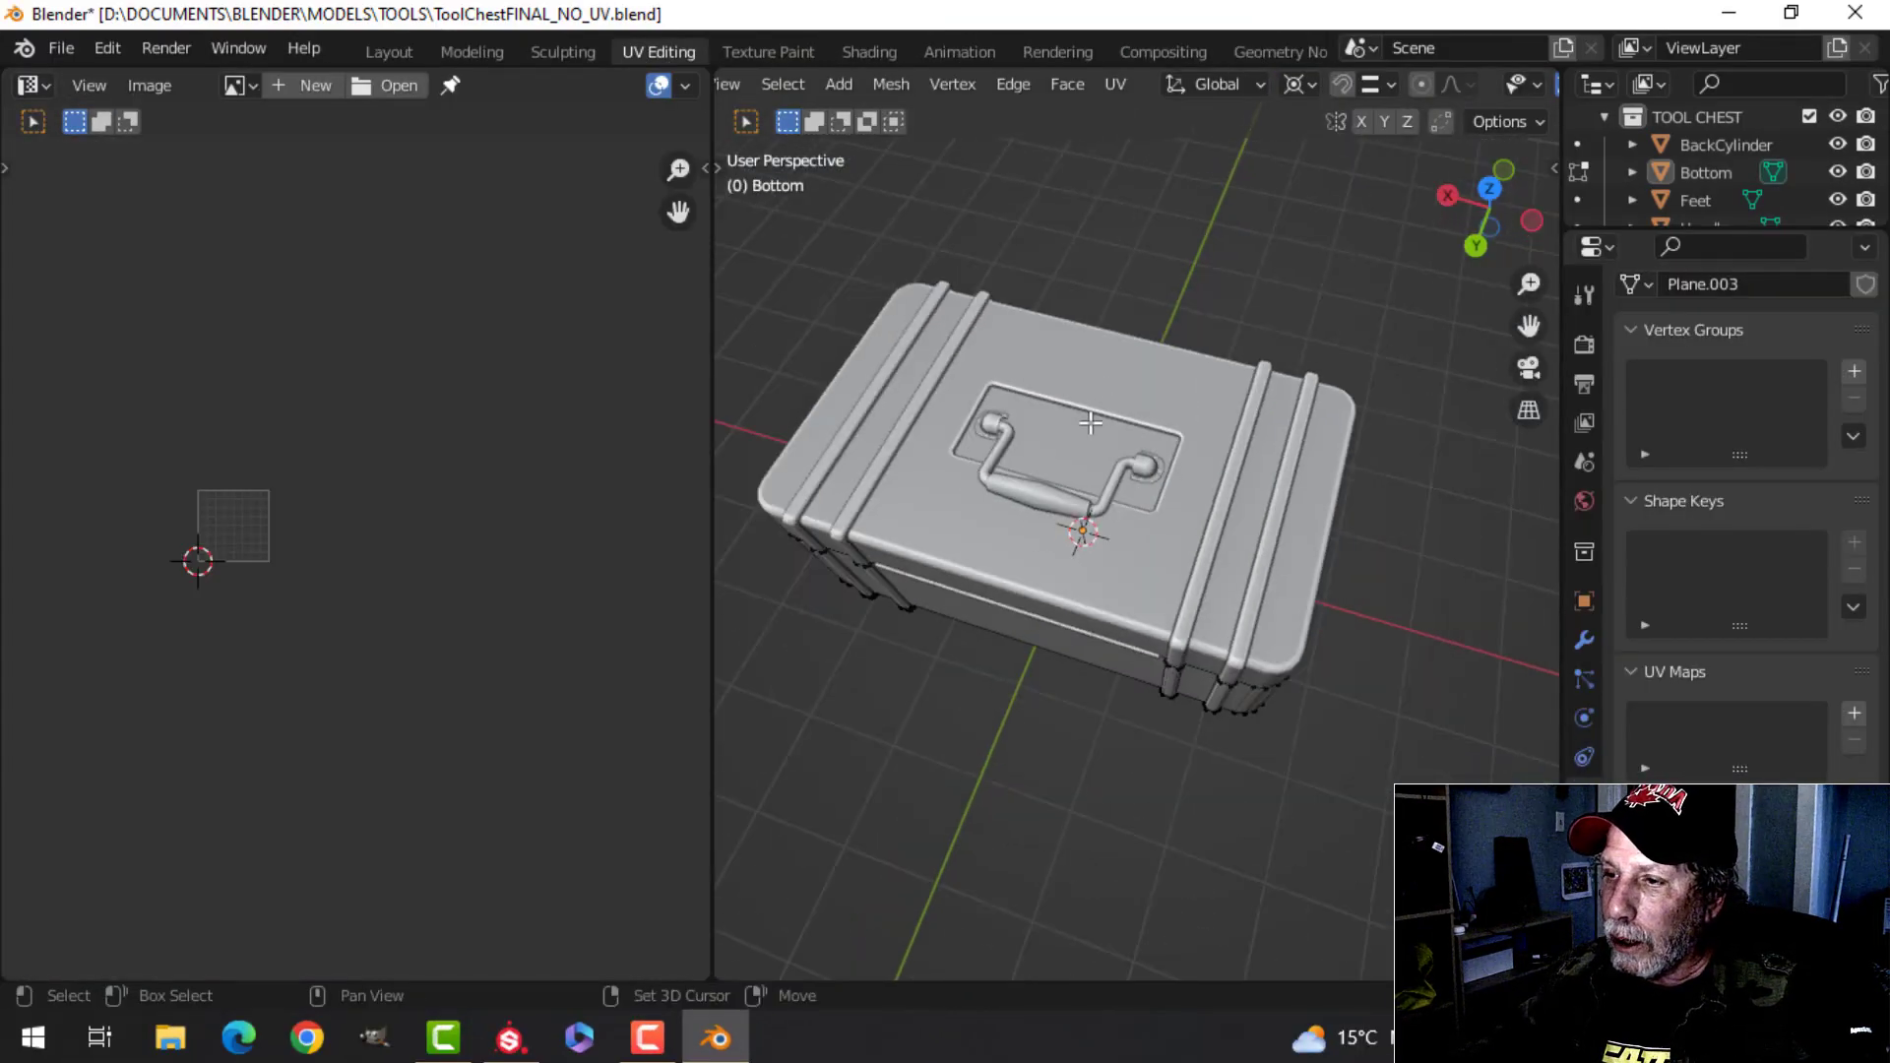
middle_drag(1093, 354, 1169, 414)
scroll(1148, 351, up, 3)
key(a)
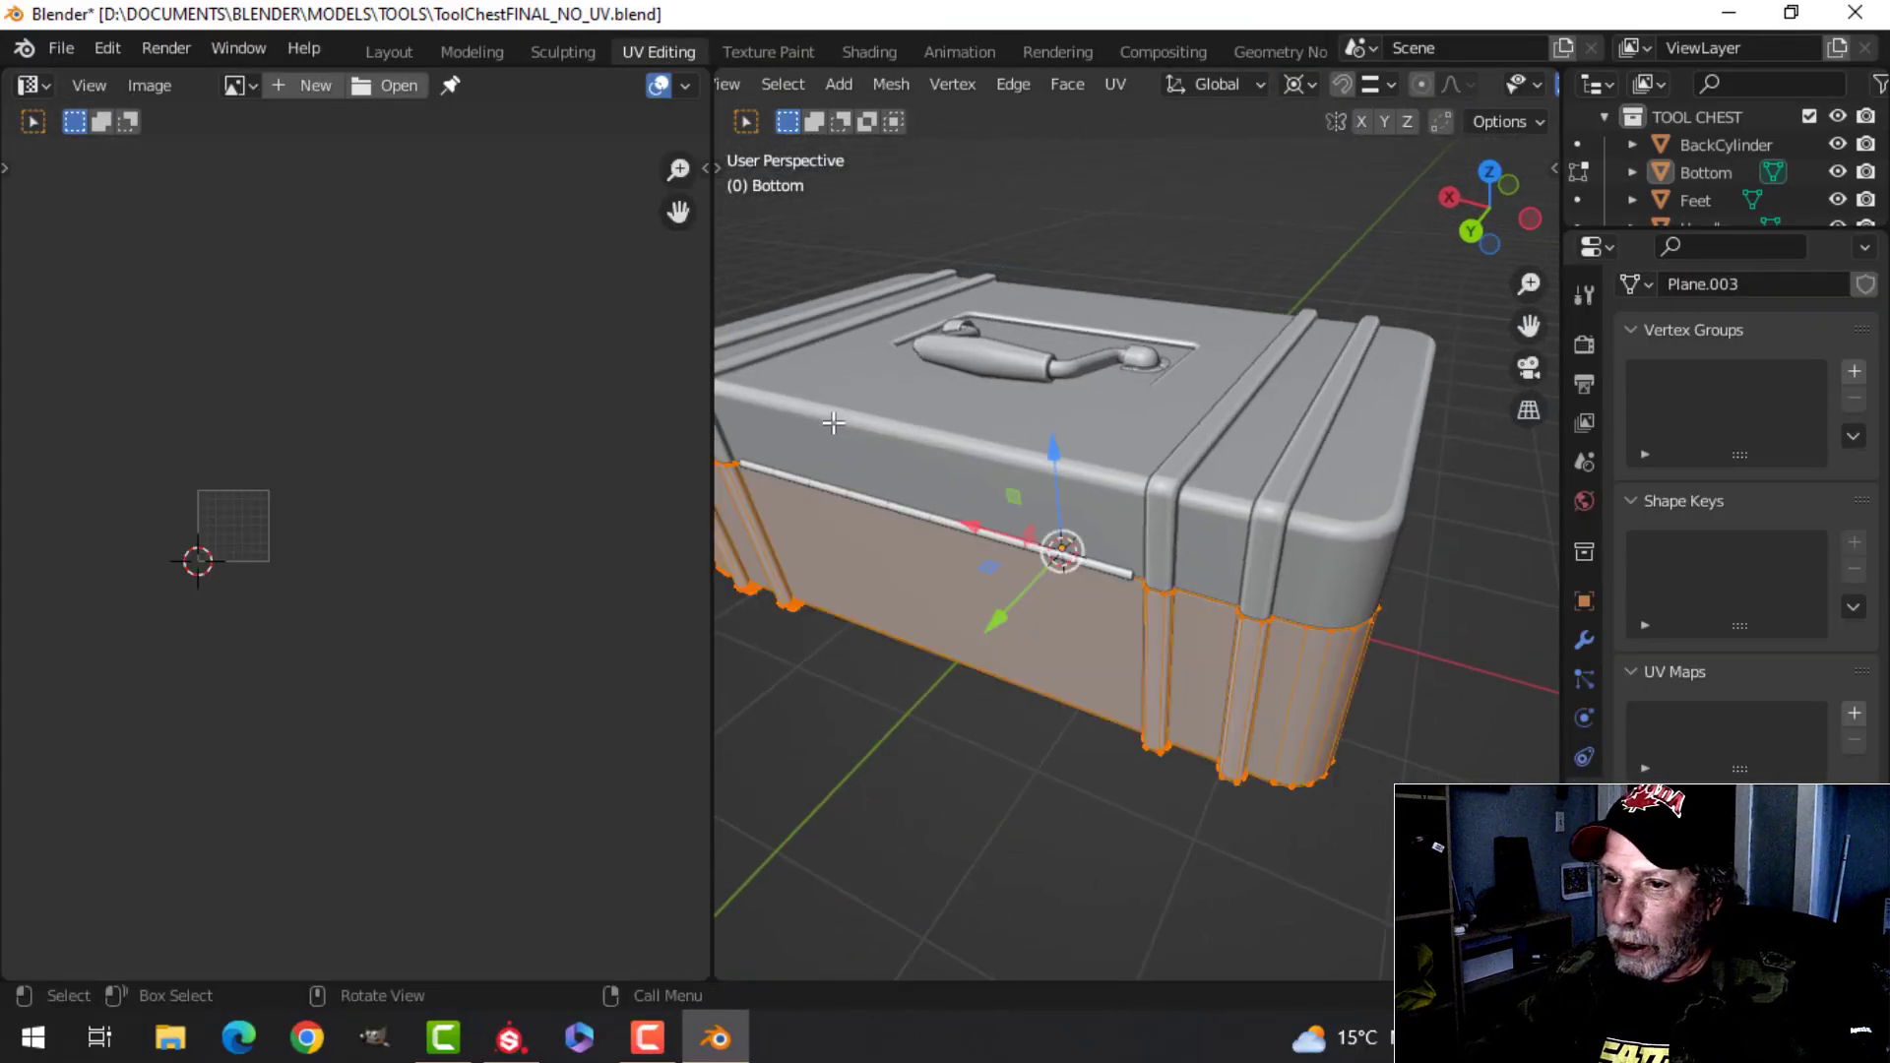
key(Tab)
middle_drag(278, 485, 398, 479)
scroll(398, 479, up, 4)
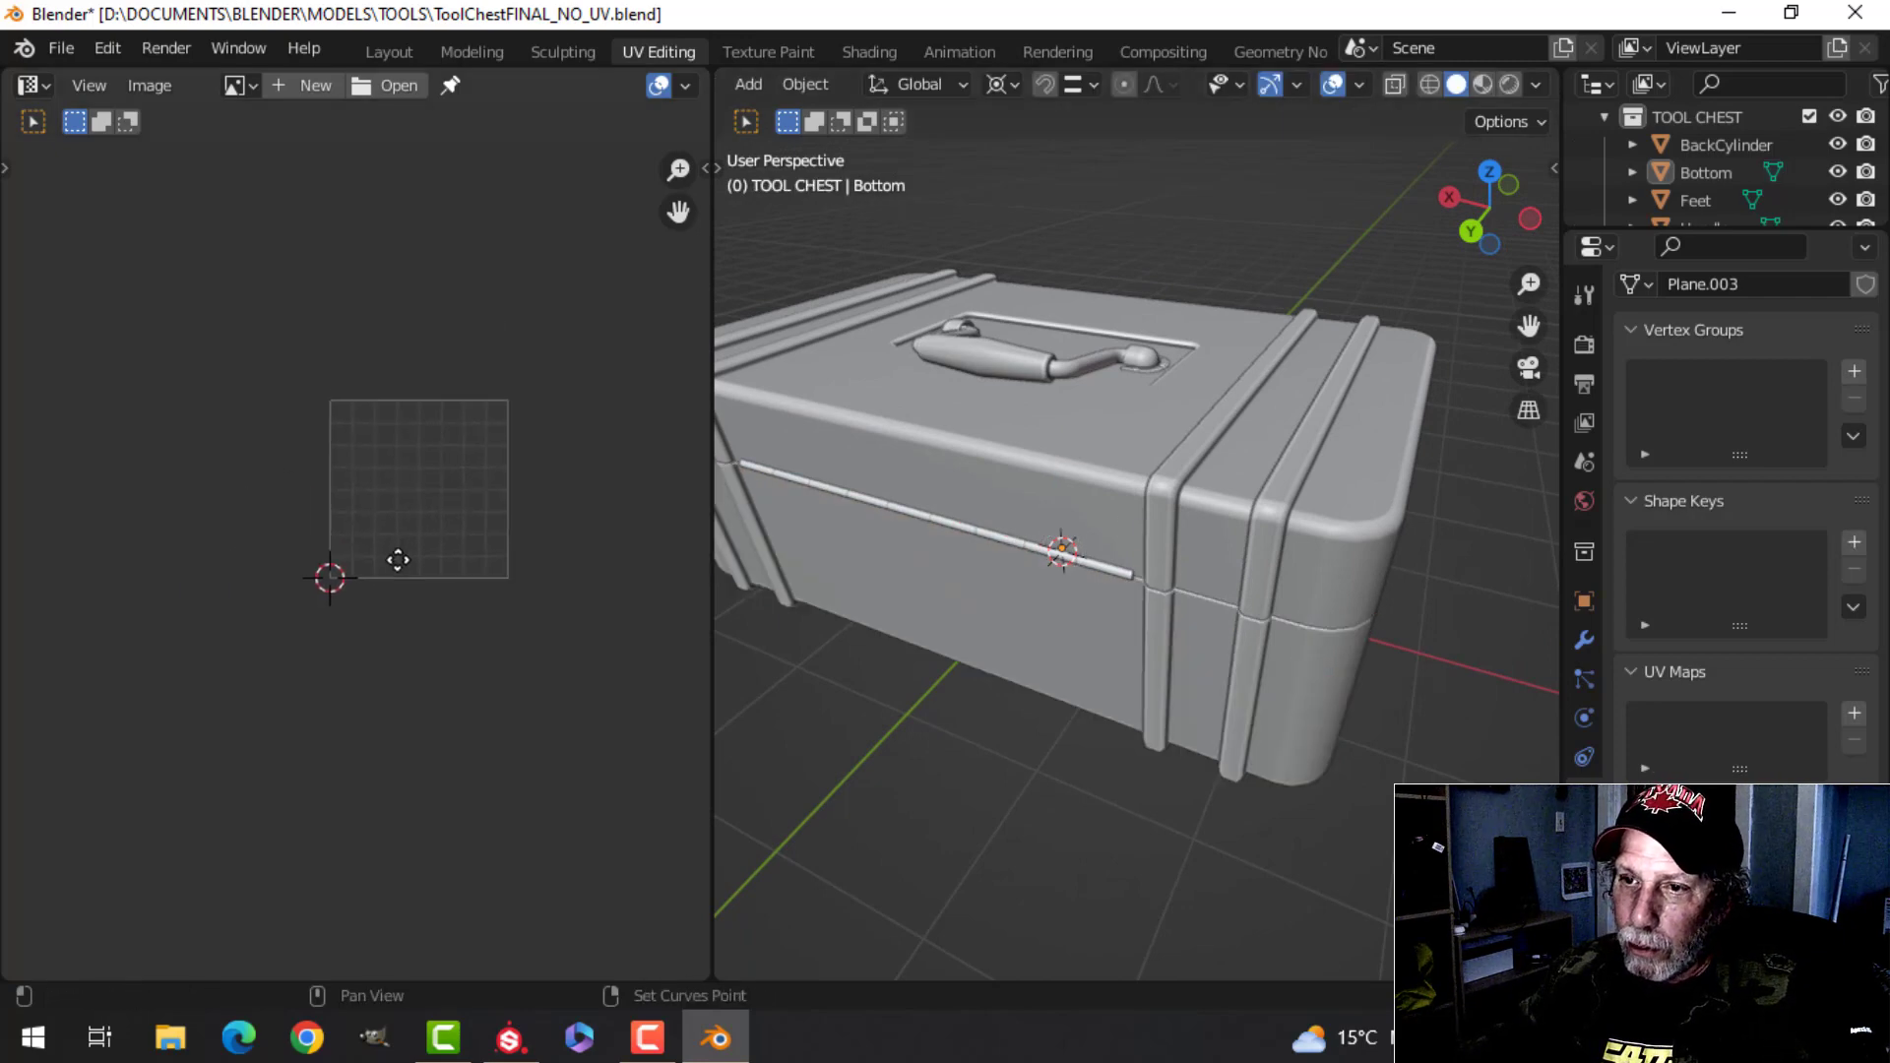
- Unwrap all of the chest lid's geometry with Smart UV Project, using an island margin of 0.003
scroll(1119, 463, down, 4)
middle_drag(1072, 447, 1144, 463)
click(1069, 485)
scroll(596, 411, down, 1)
middle_drag(596, 411, 685, 412)
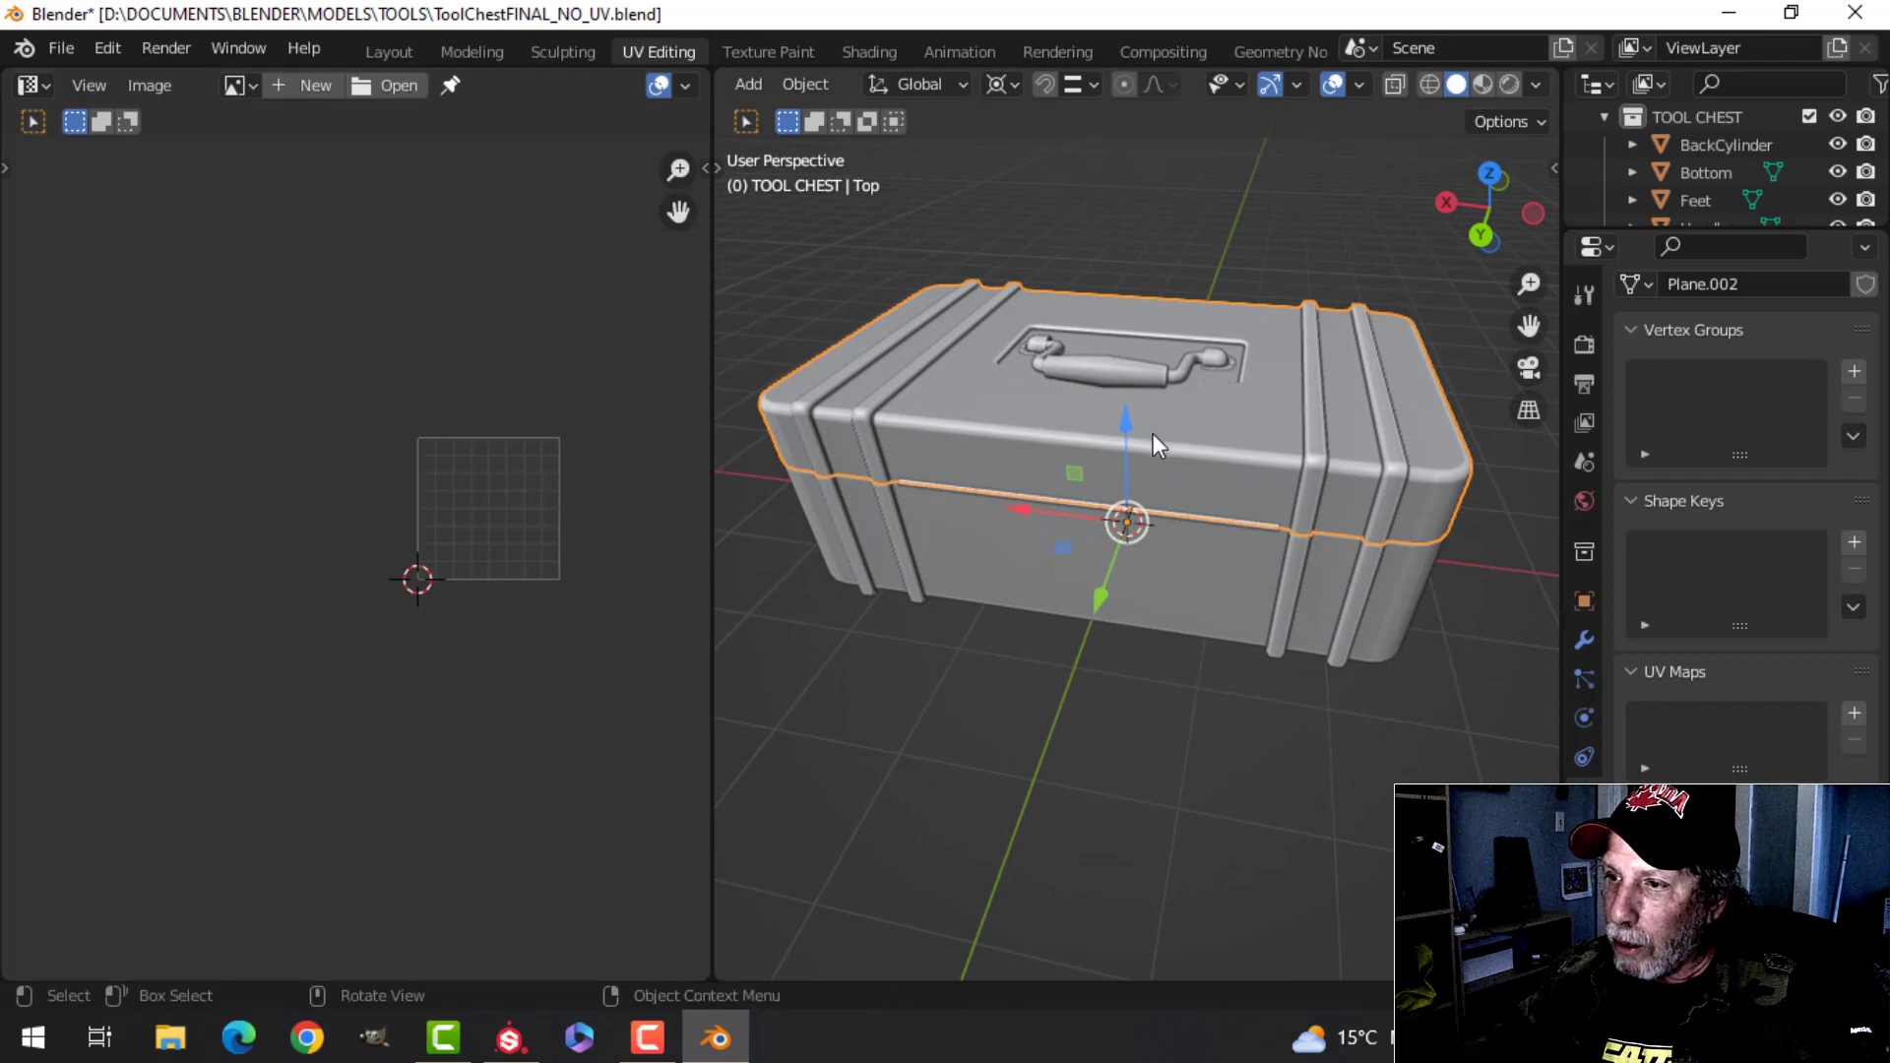
key(Tab)
key(a)
middle_drag(1171, 435, 1204, 492)
key(alt+a)
key(a)
key(u)
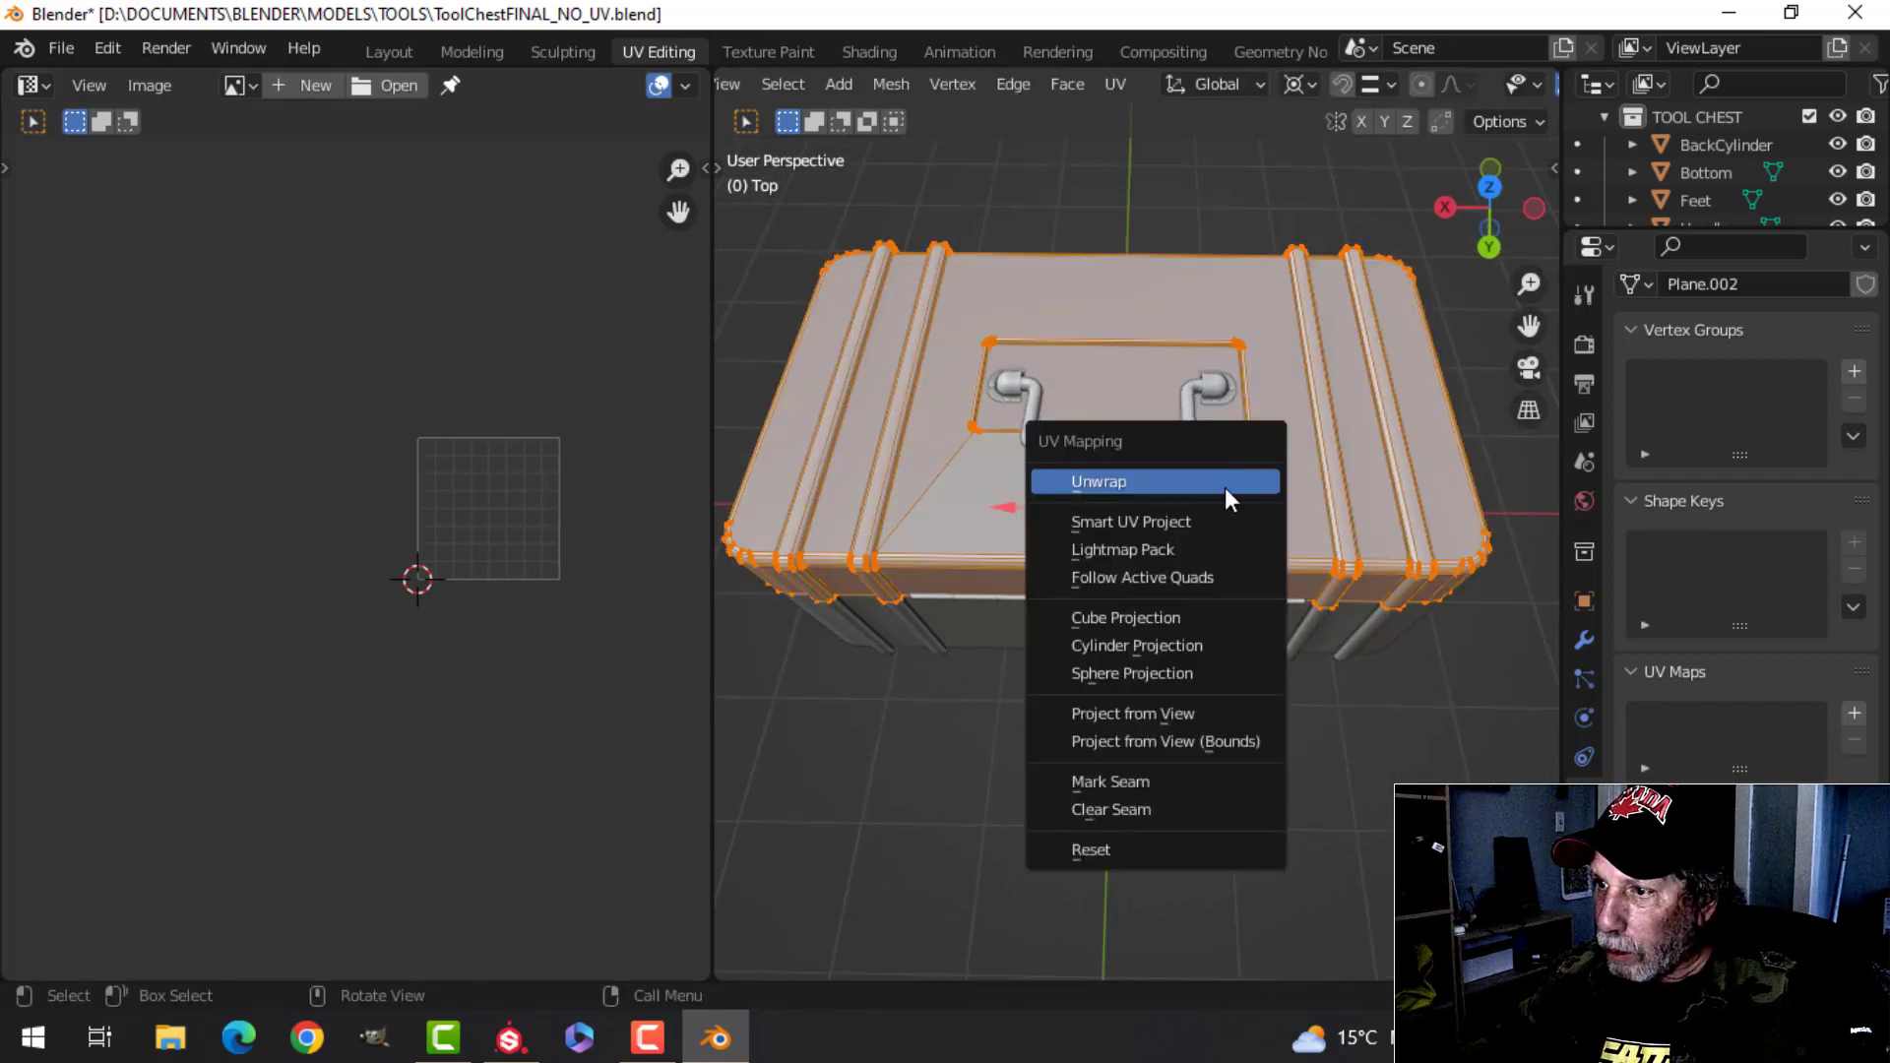
click(1209, 517)
click(1299, 601)
text(0.0)
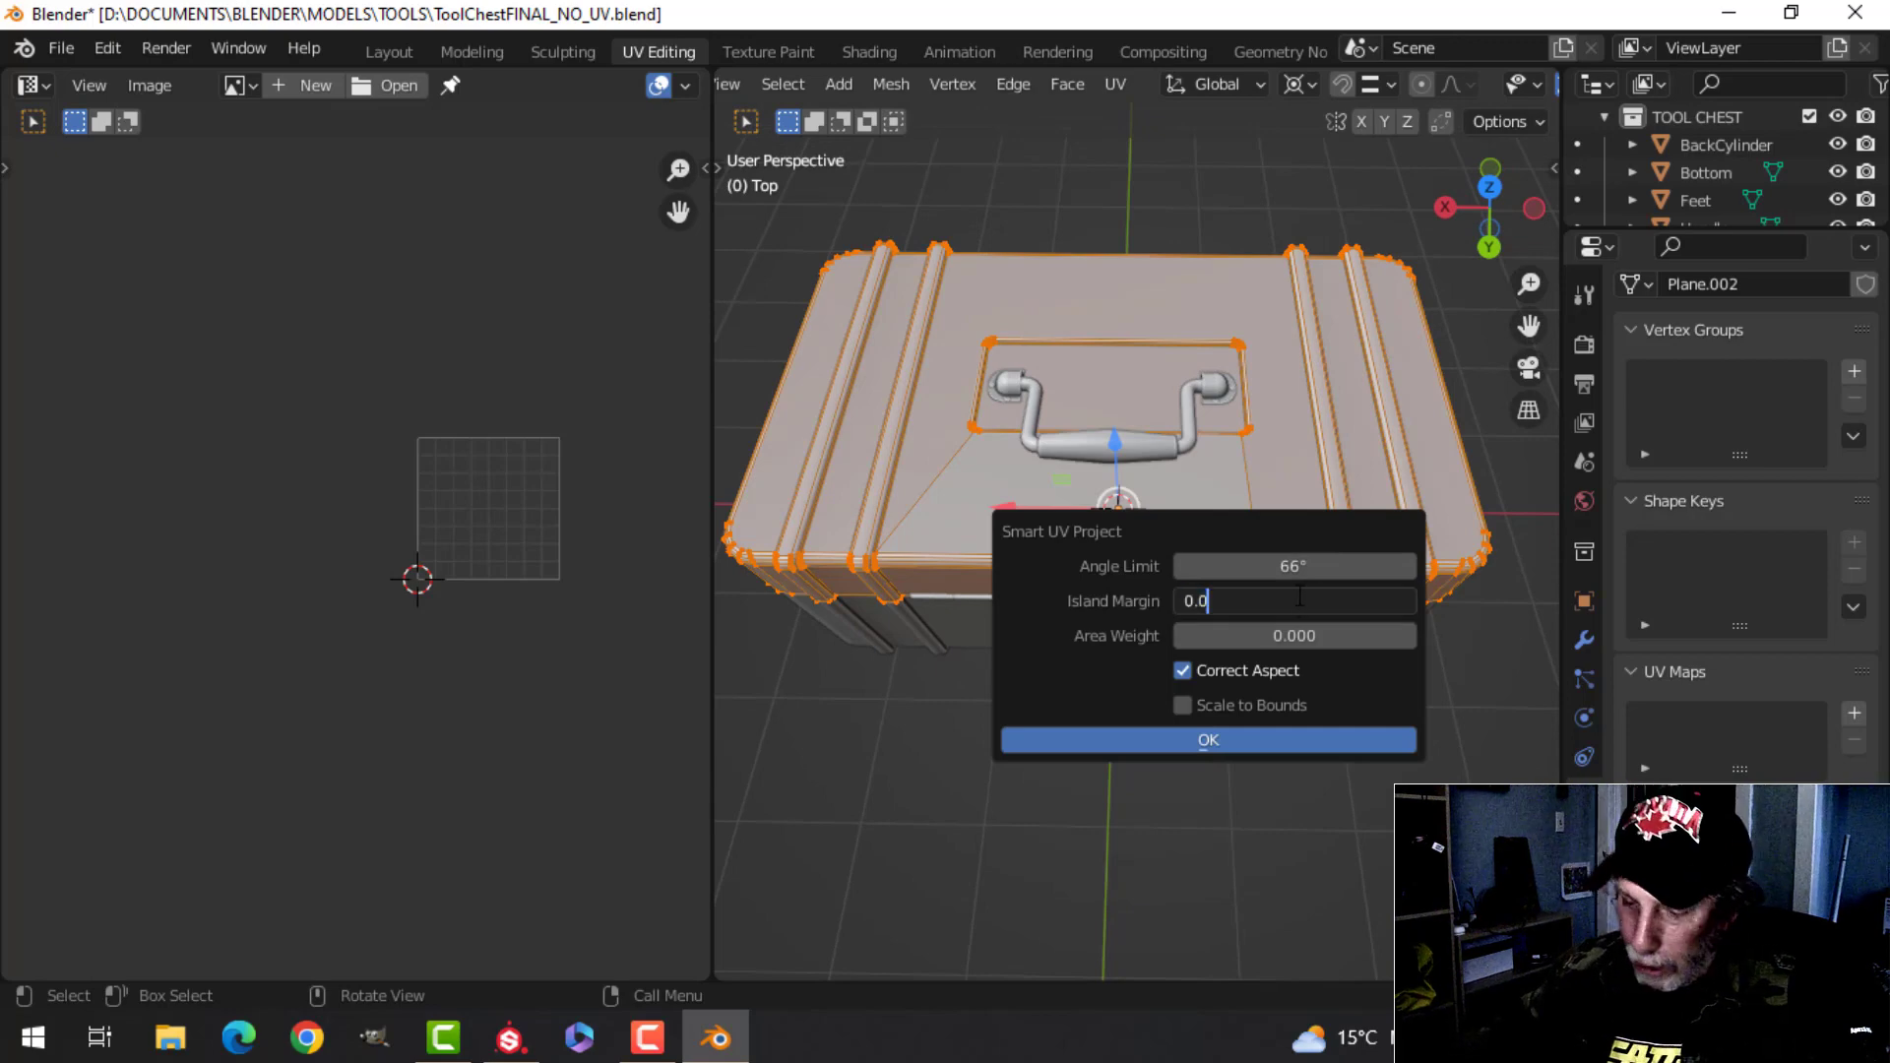
text(03)
key(Return)
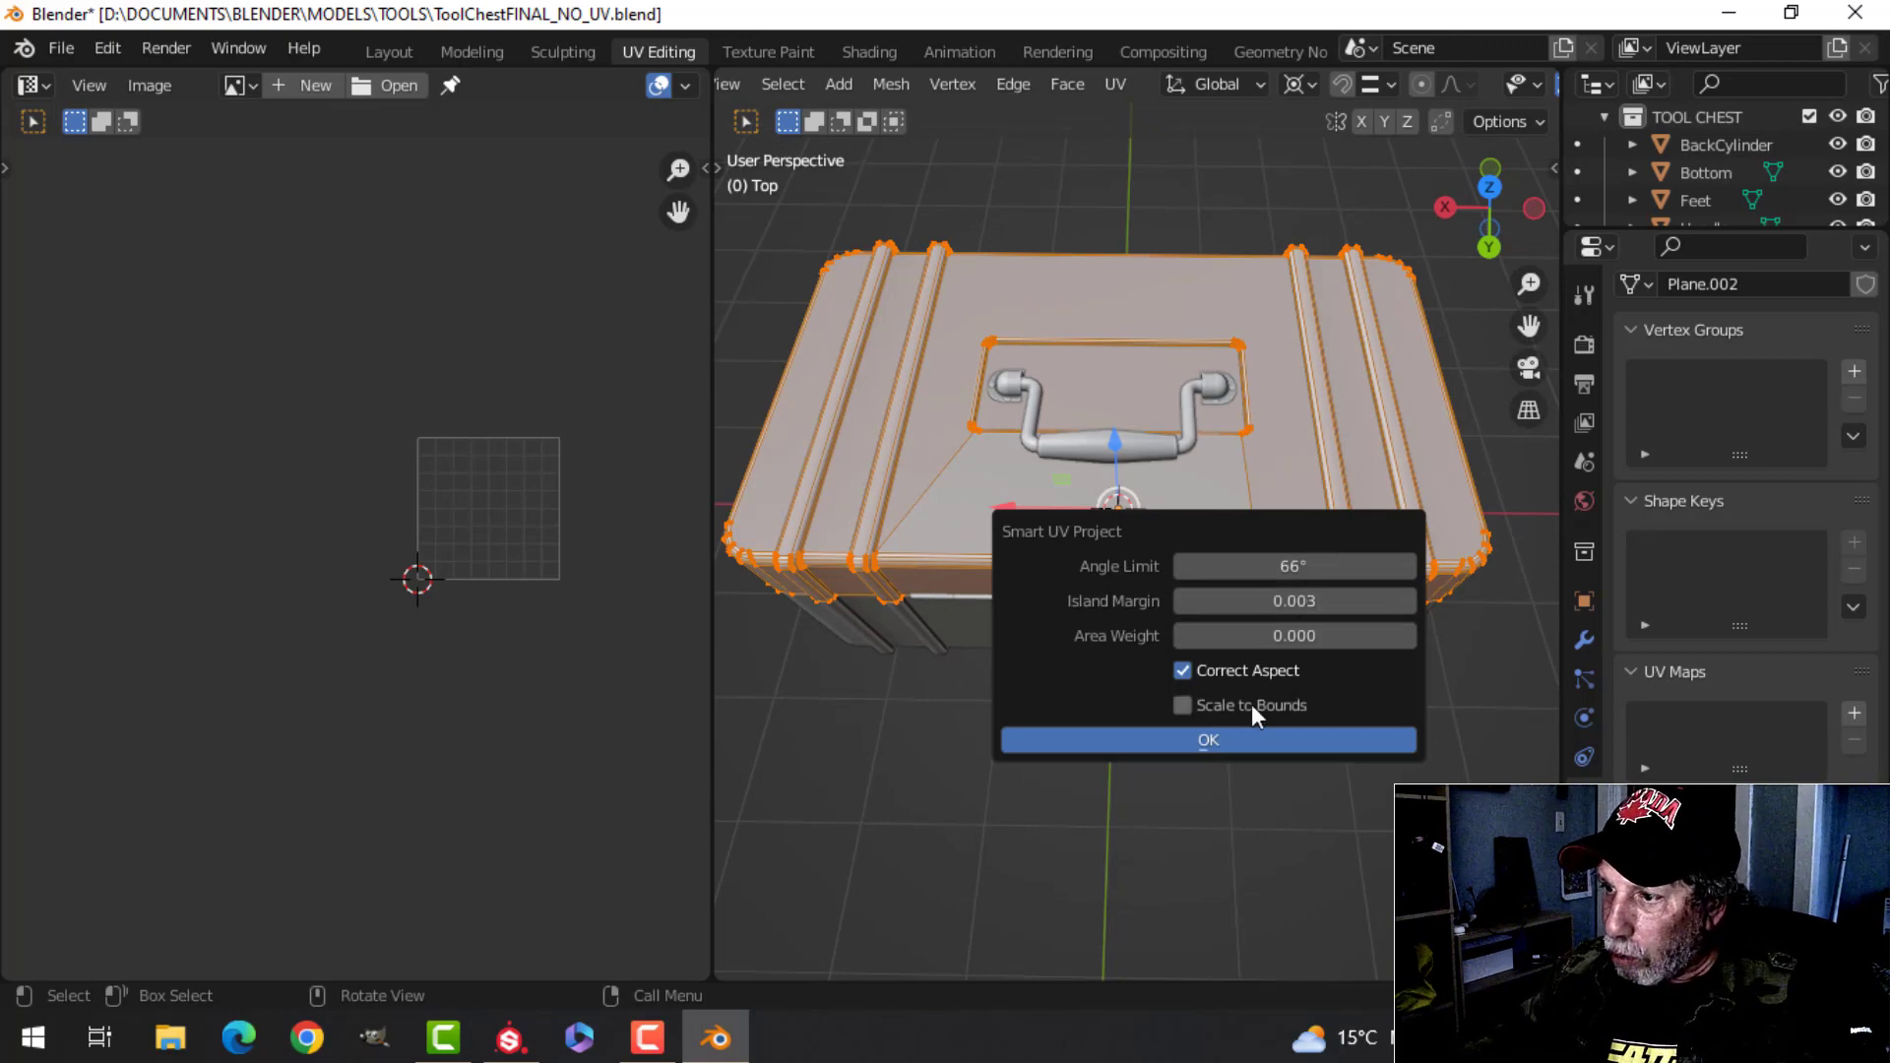
click(1244, 742)
- Pack the lid's UV islands into a single tile with UVPackmaster3
scroll(618, 505, up, 6)
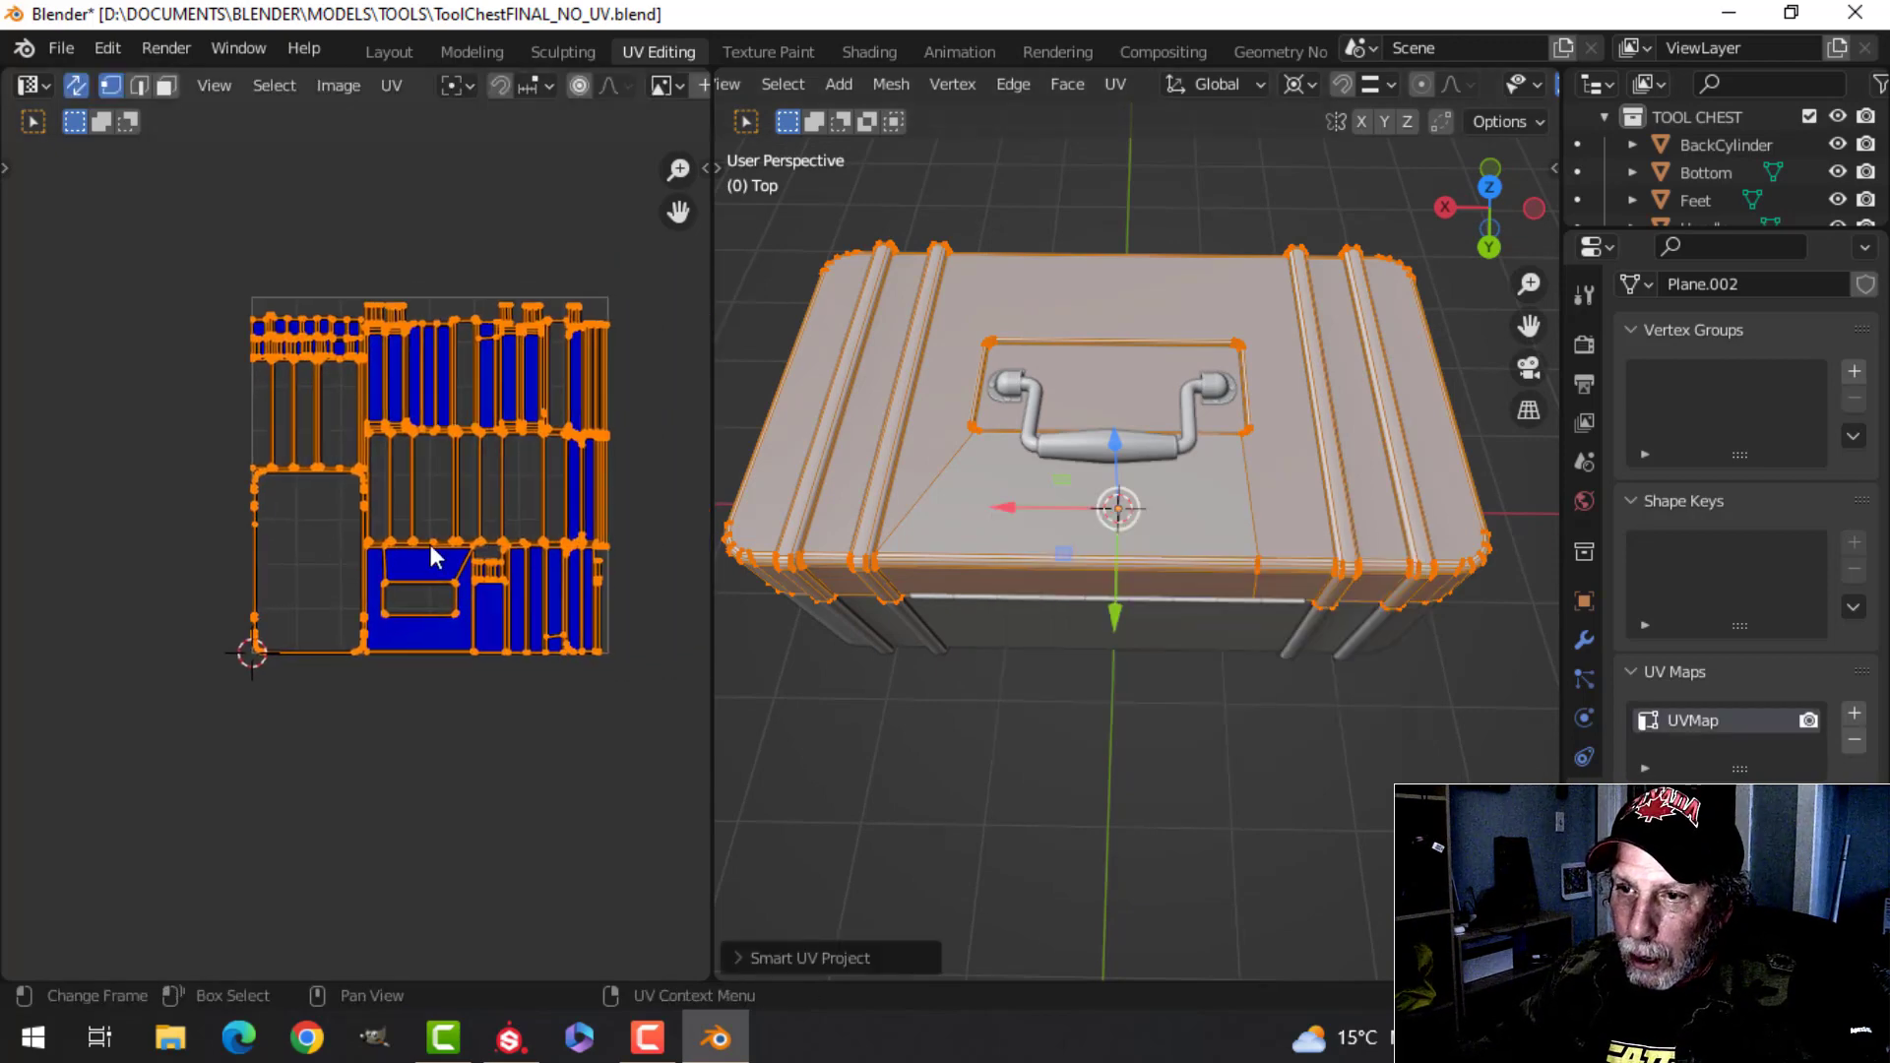
middle_drag(485, 496, 423, 549)
scroll(328, 498, up, 2)
scroll(329, 507, down, 2)
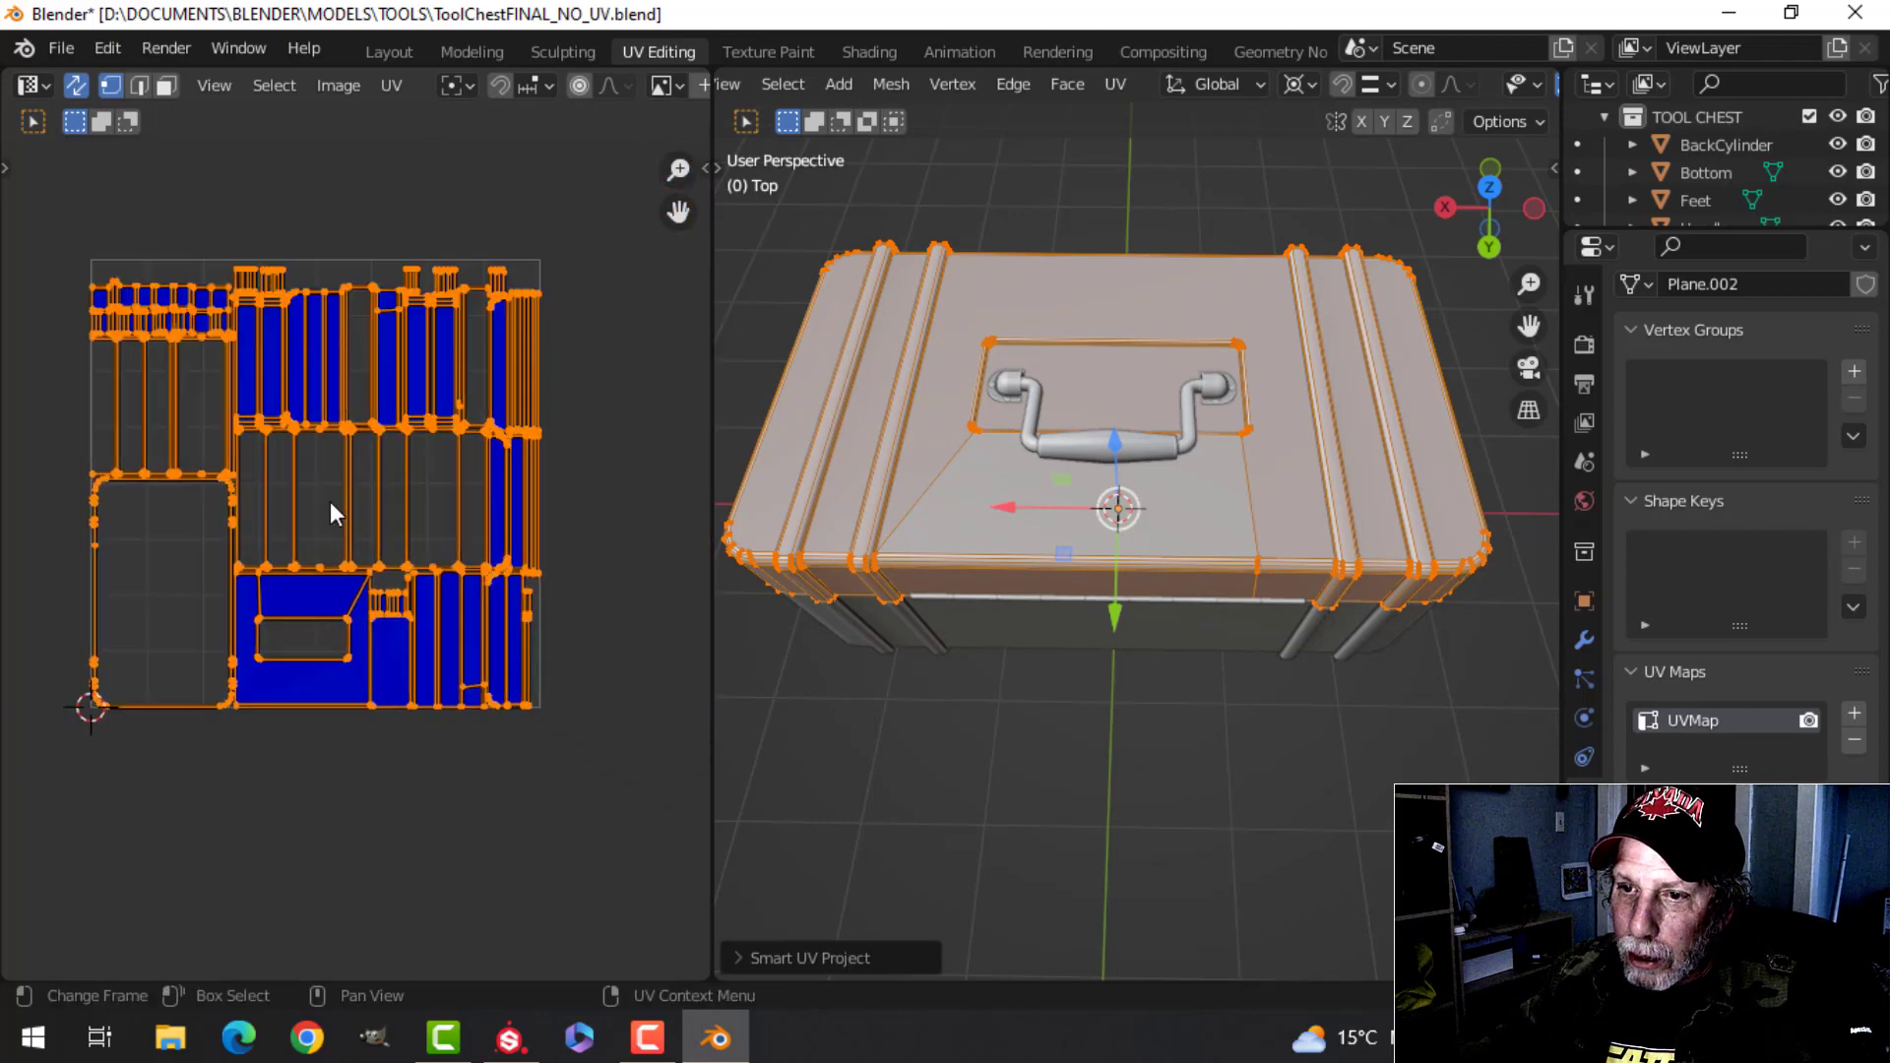
scroll(242, 617, up, 2)
scroll(370, 635, down, 5)
middle_drag(505, 599, 445, 577)
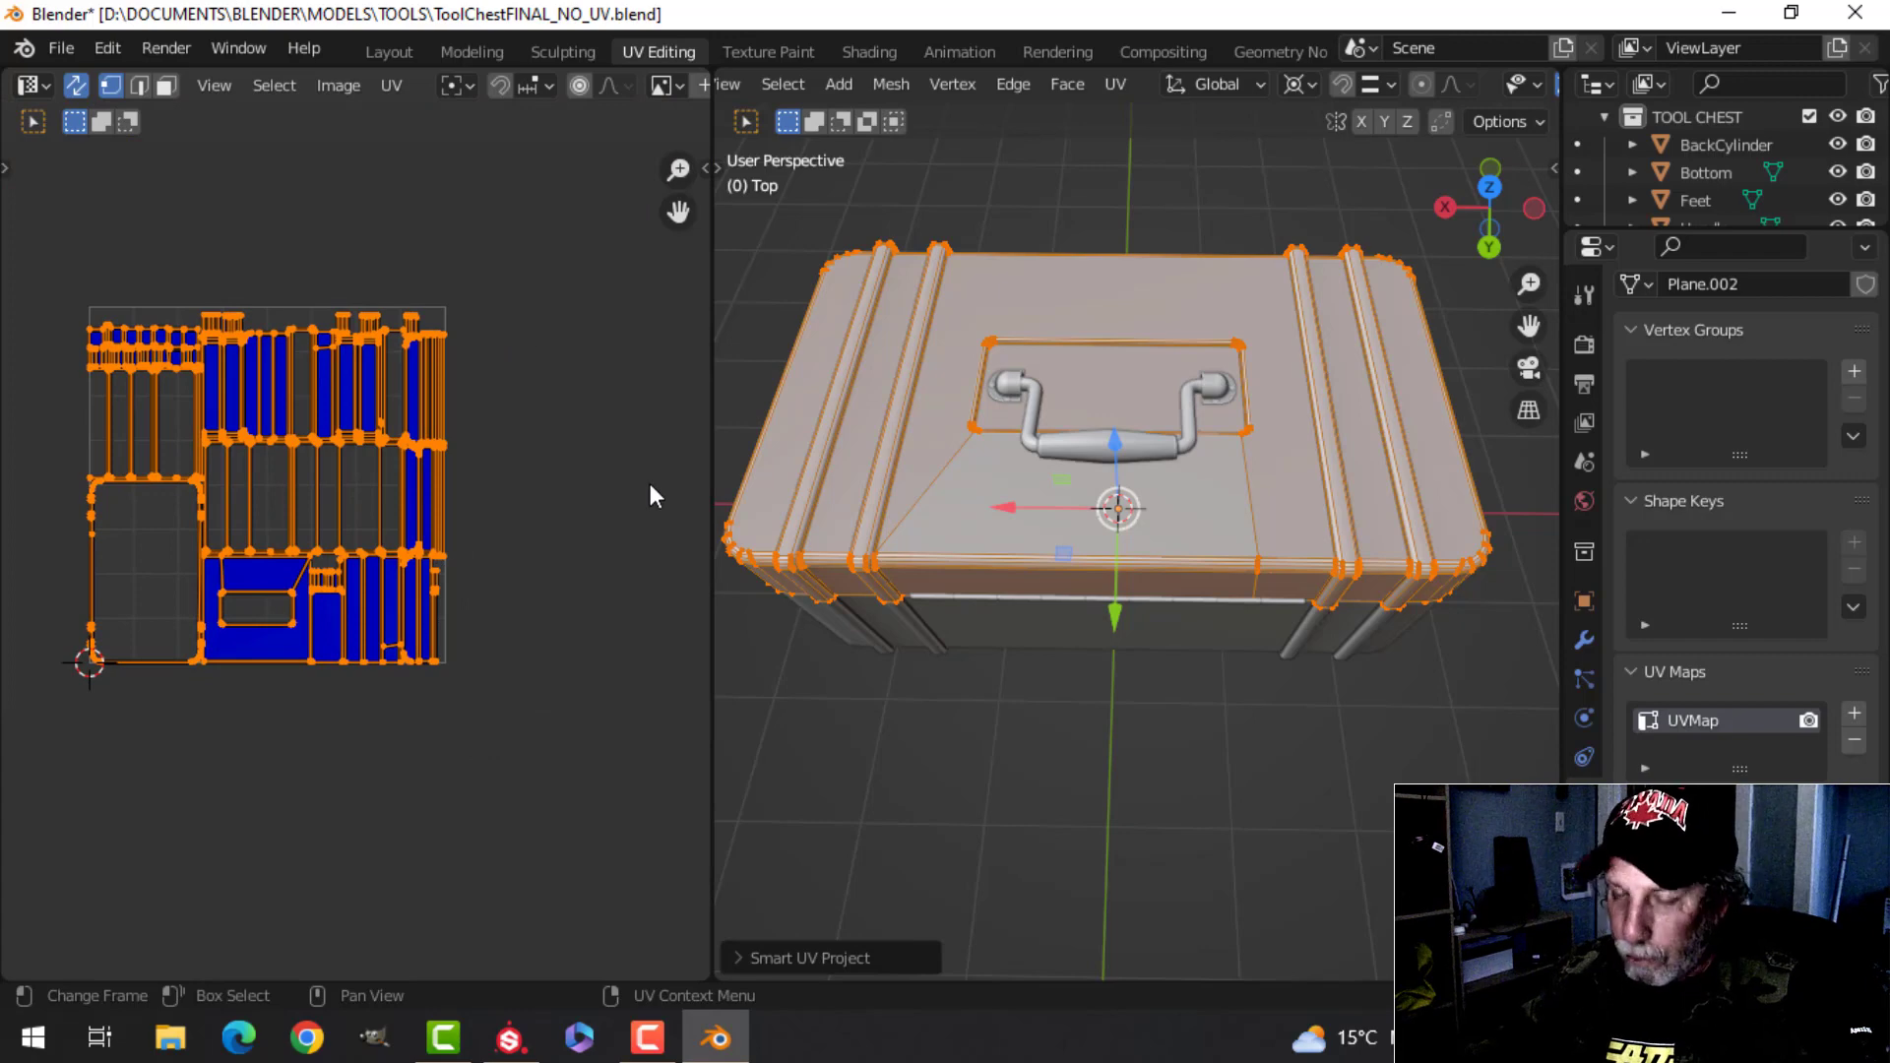
key(n)
click(687, 405)
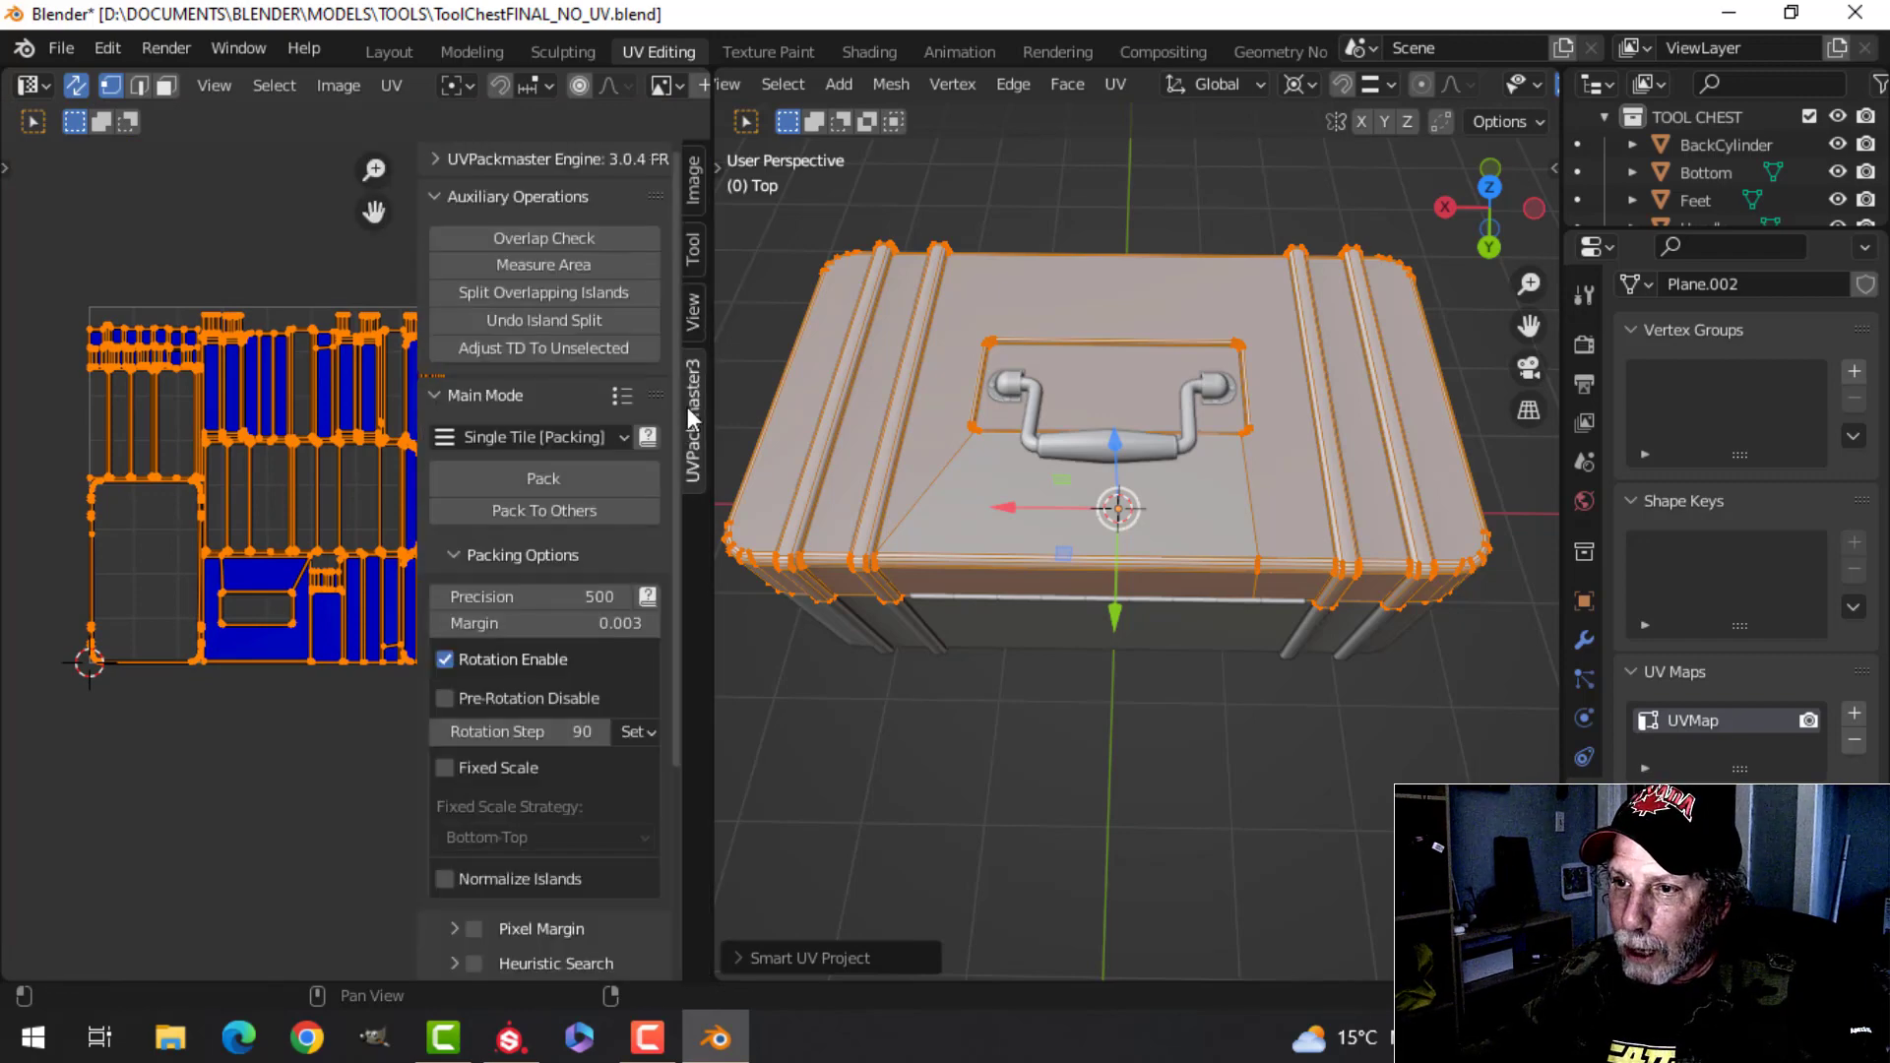
click(567, 476)
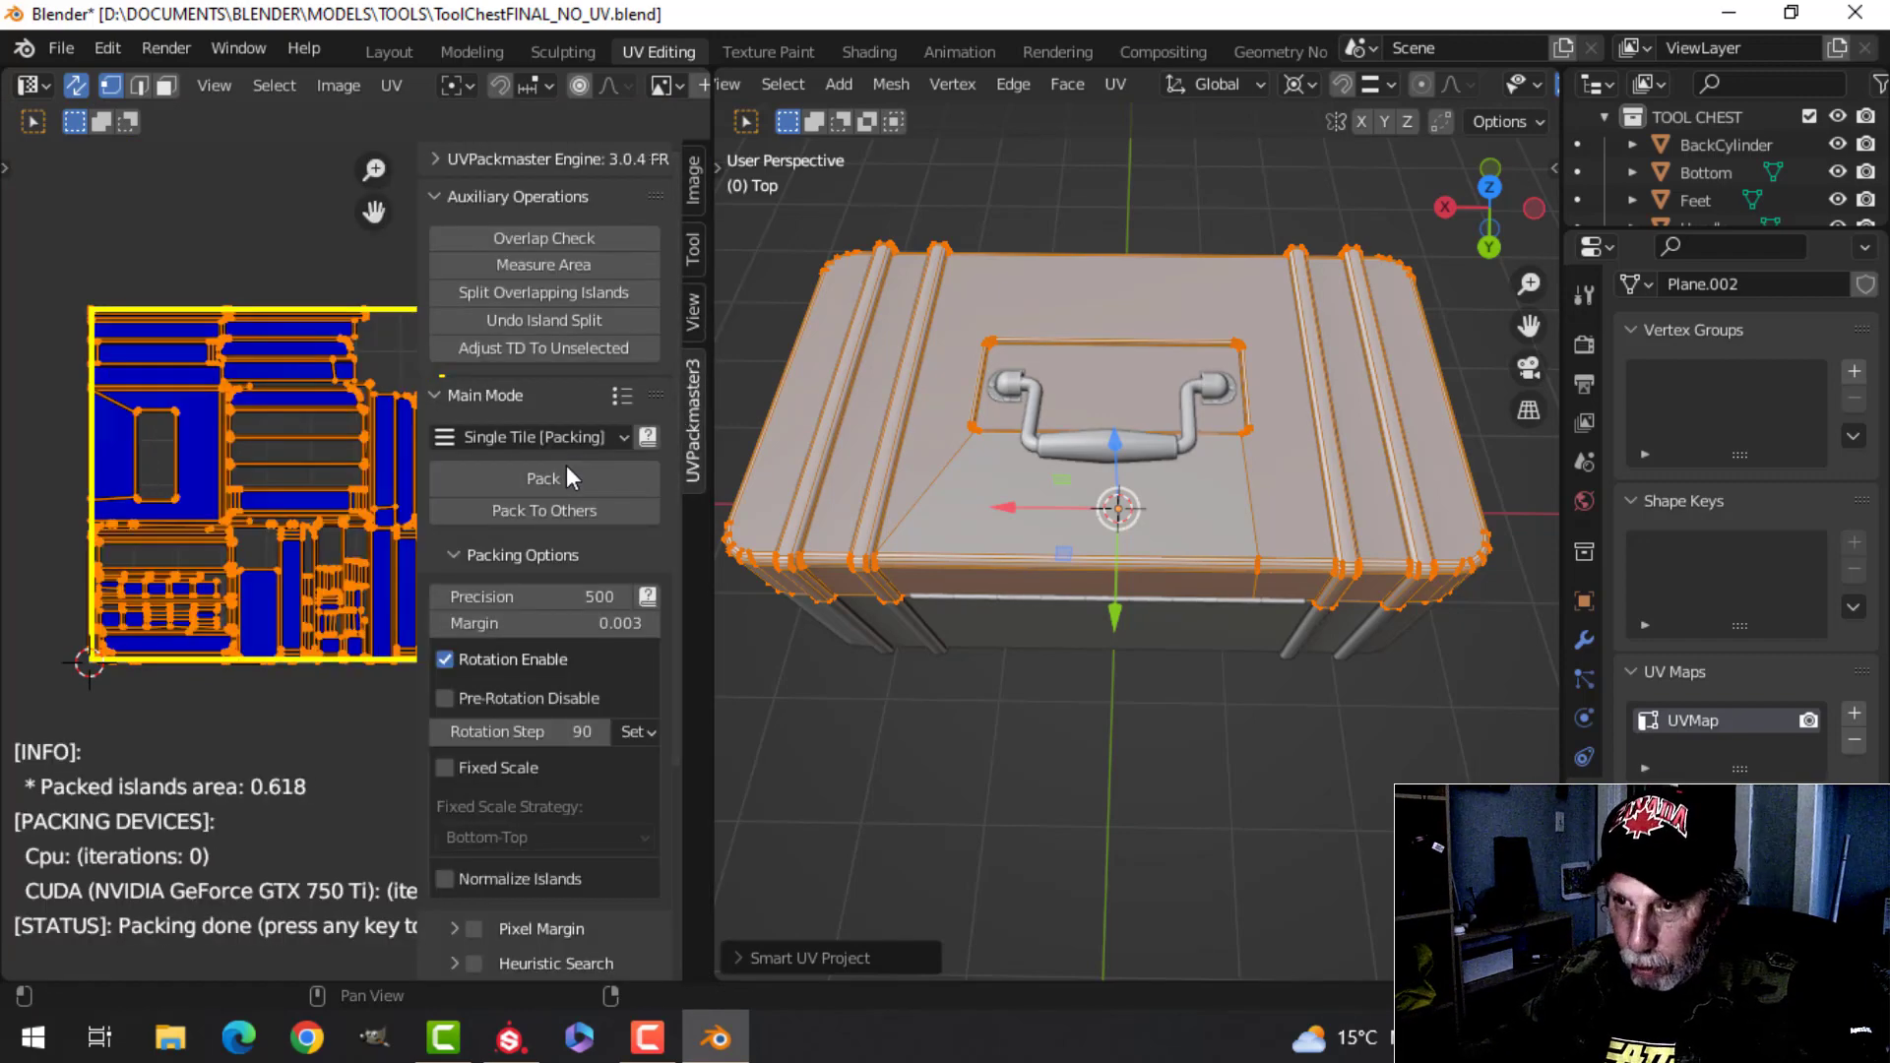
key(n)
- Extend the UV editor's UDIM grid to a shape of 2 by 1 tiles
middle_drag(1118, 510, 1155, 502)
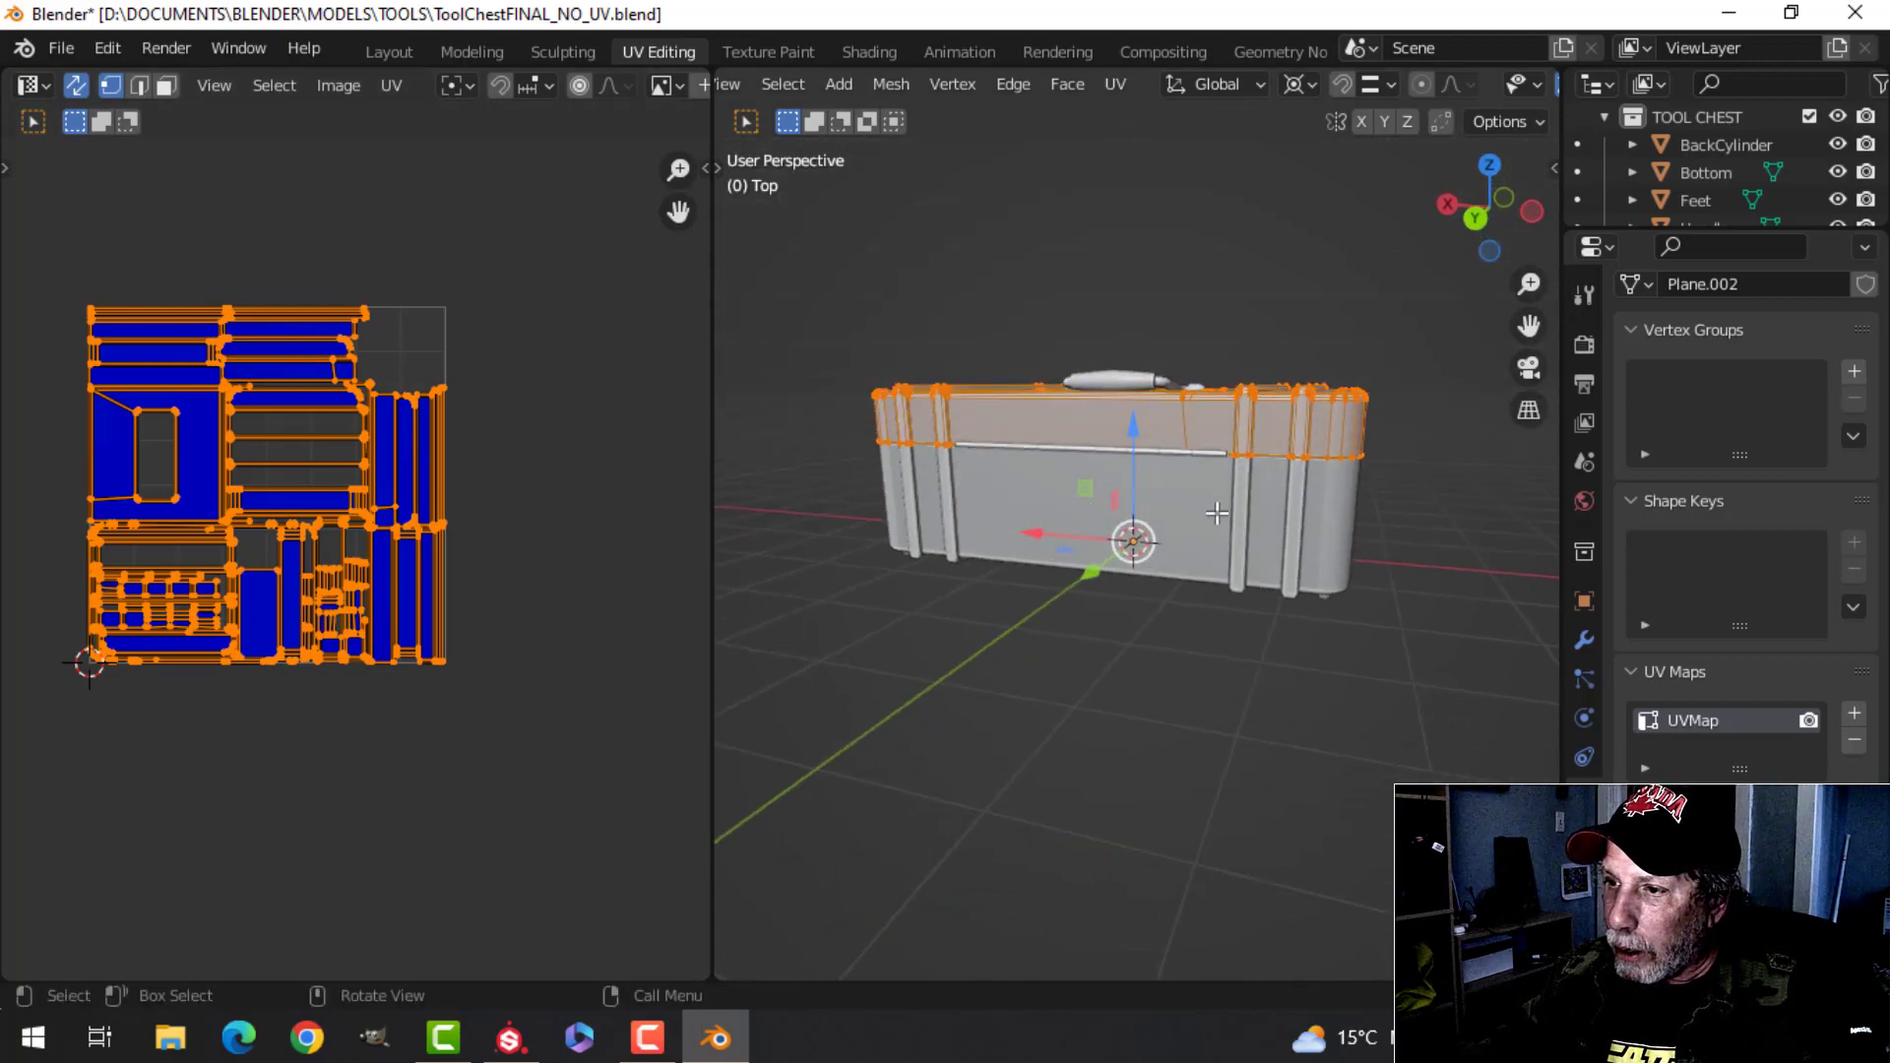
key(n)
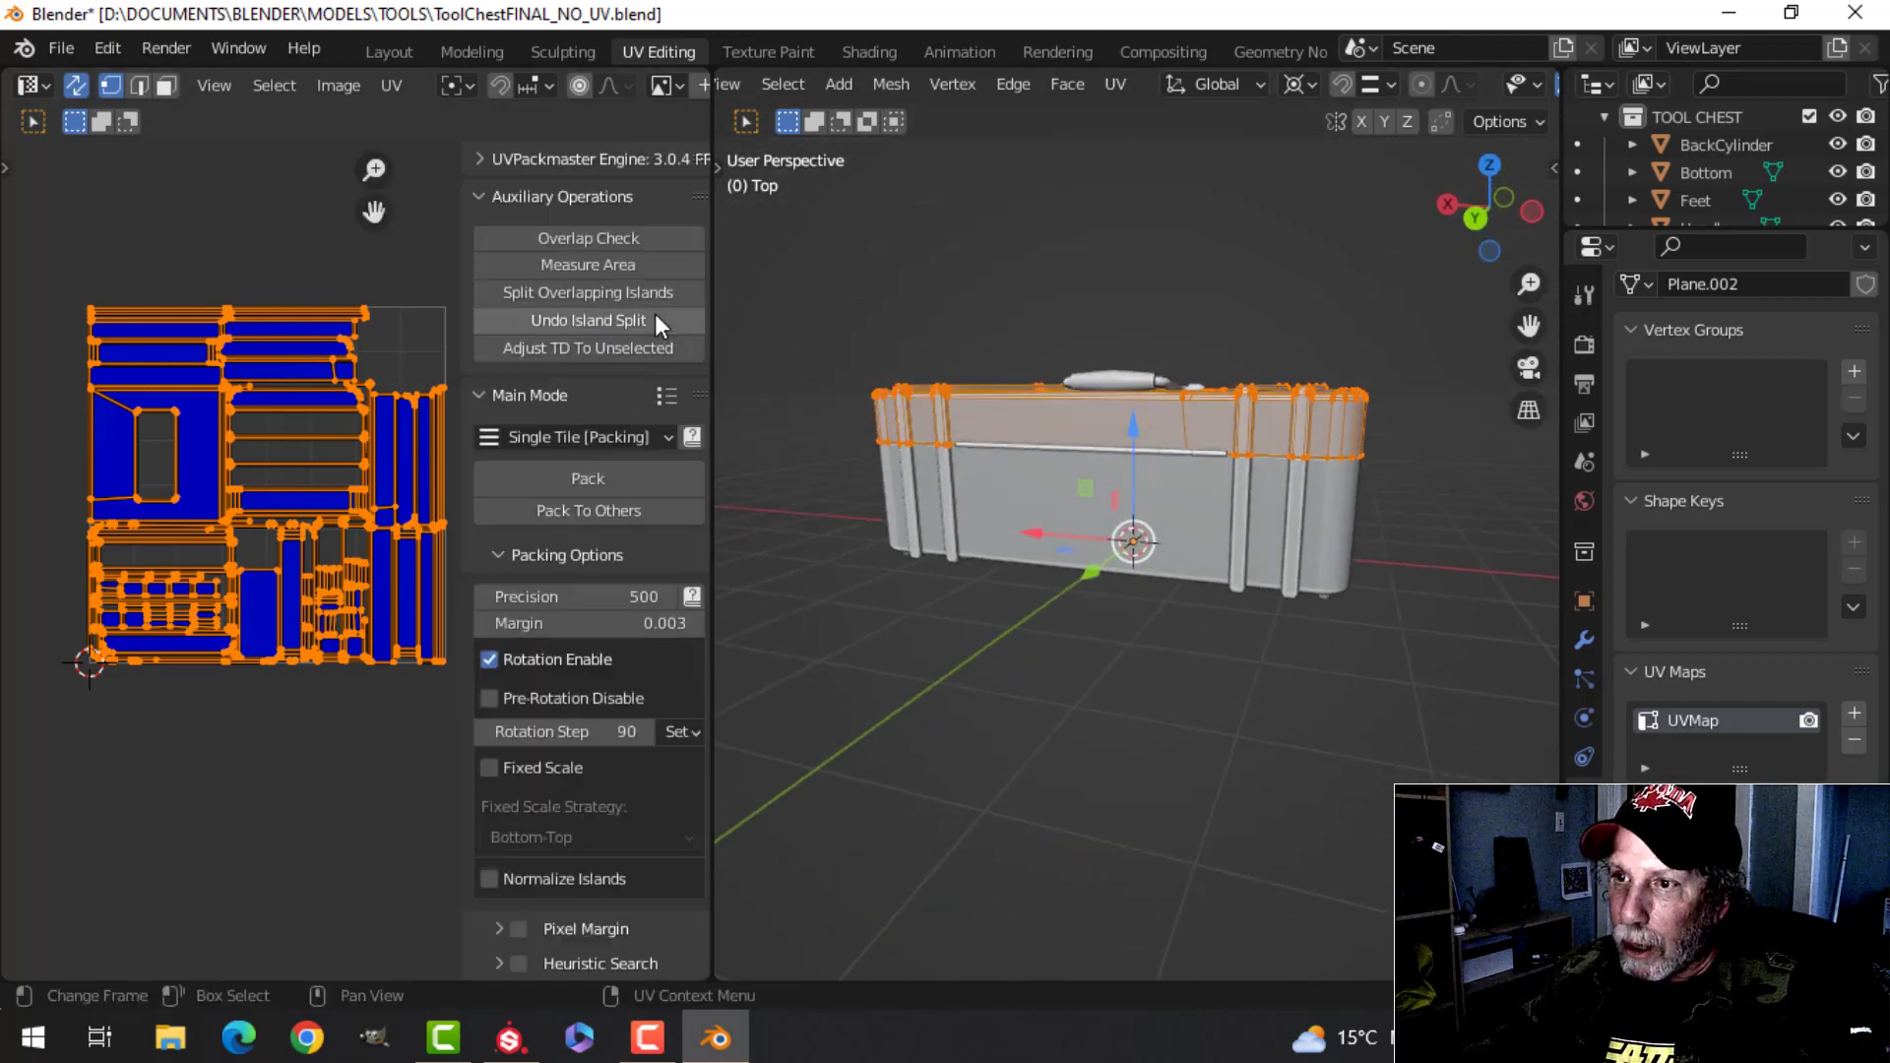
click(694, 311)
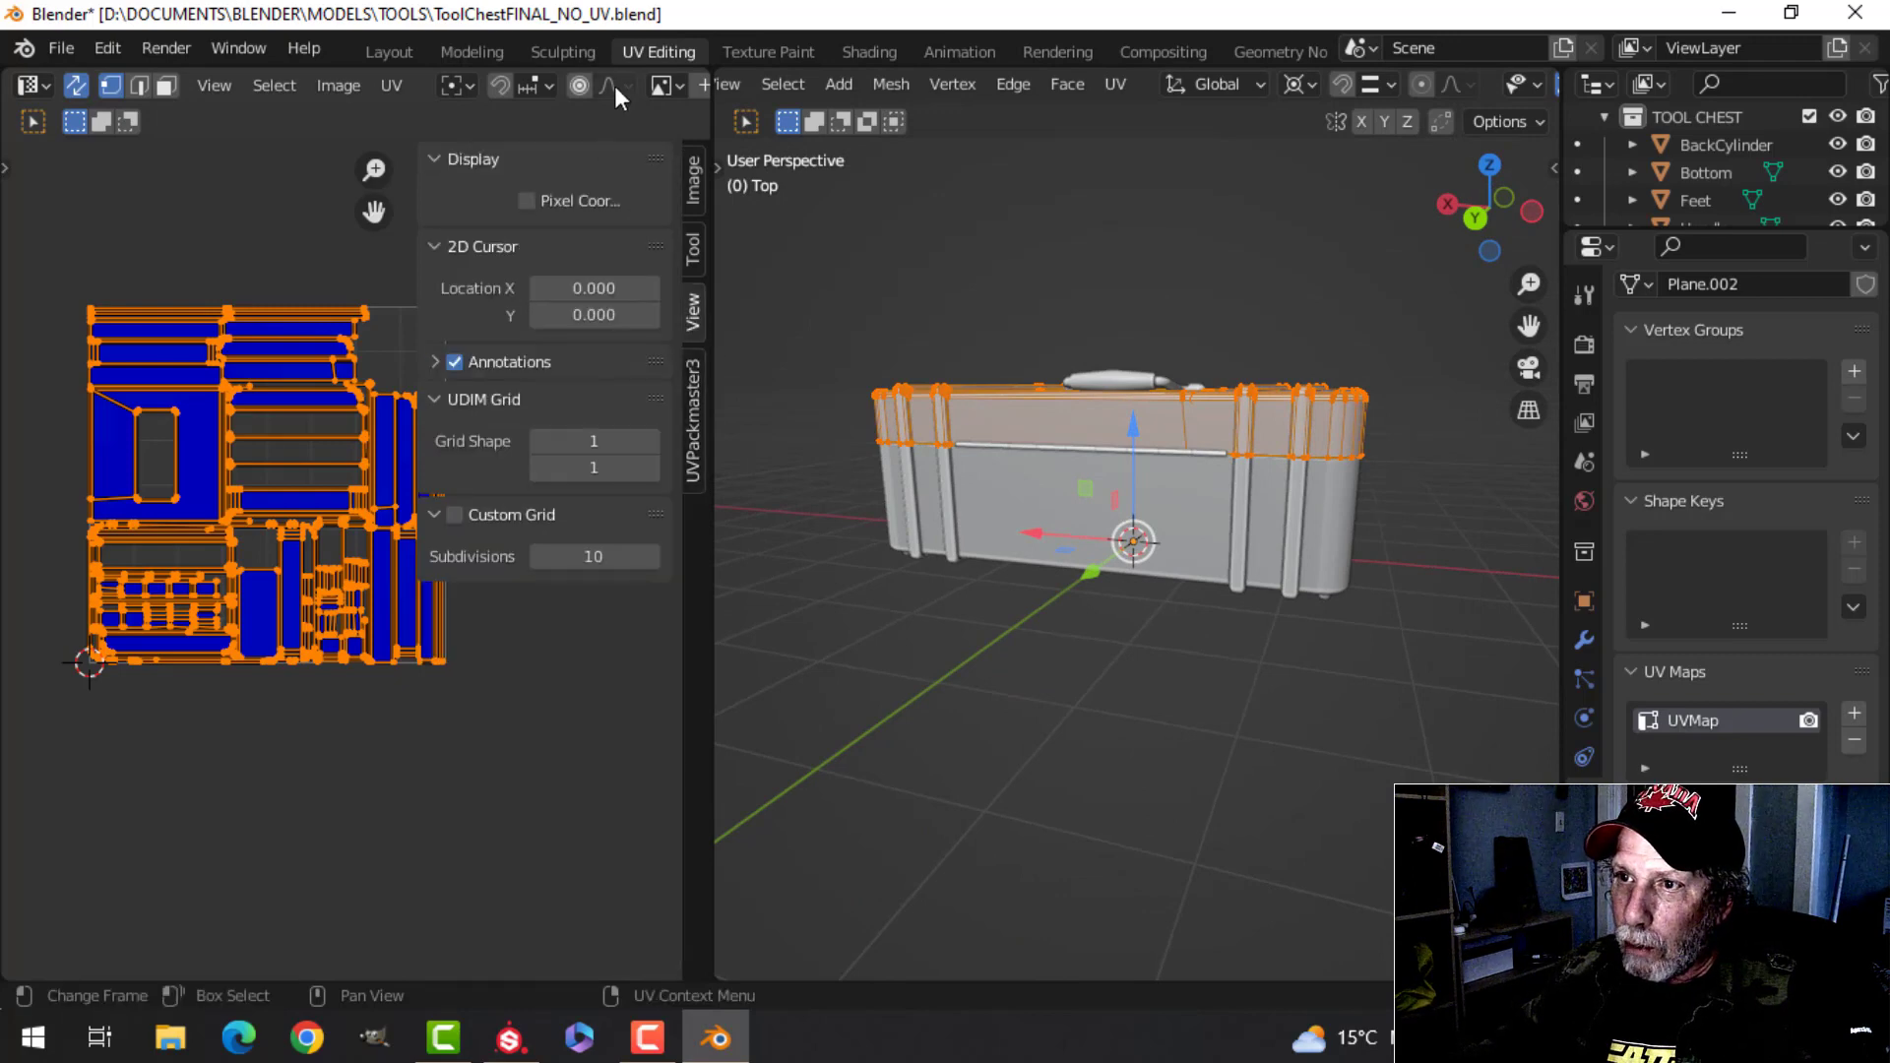
scroll(614, 86, down, 5)
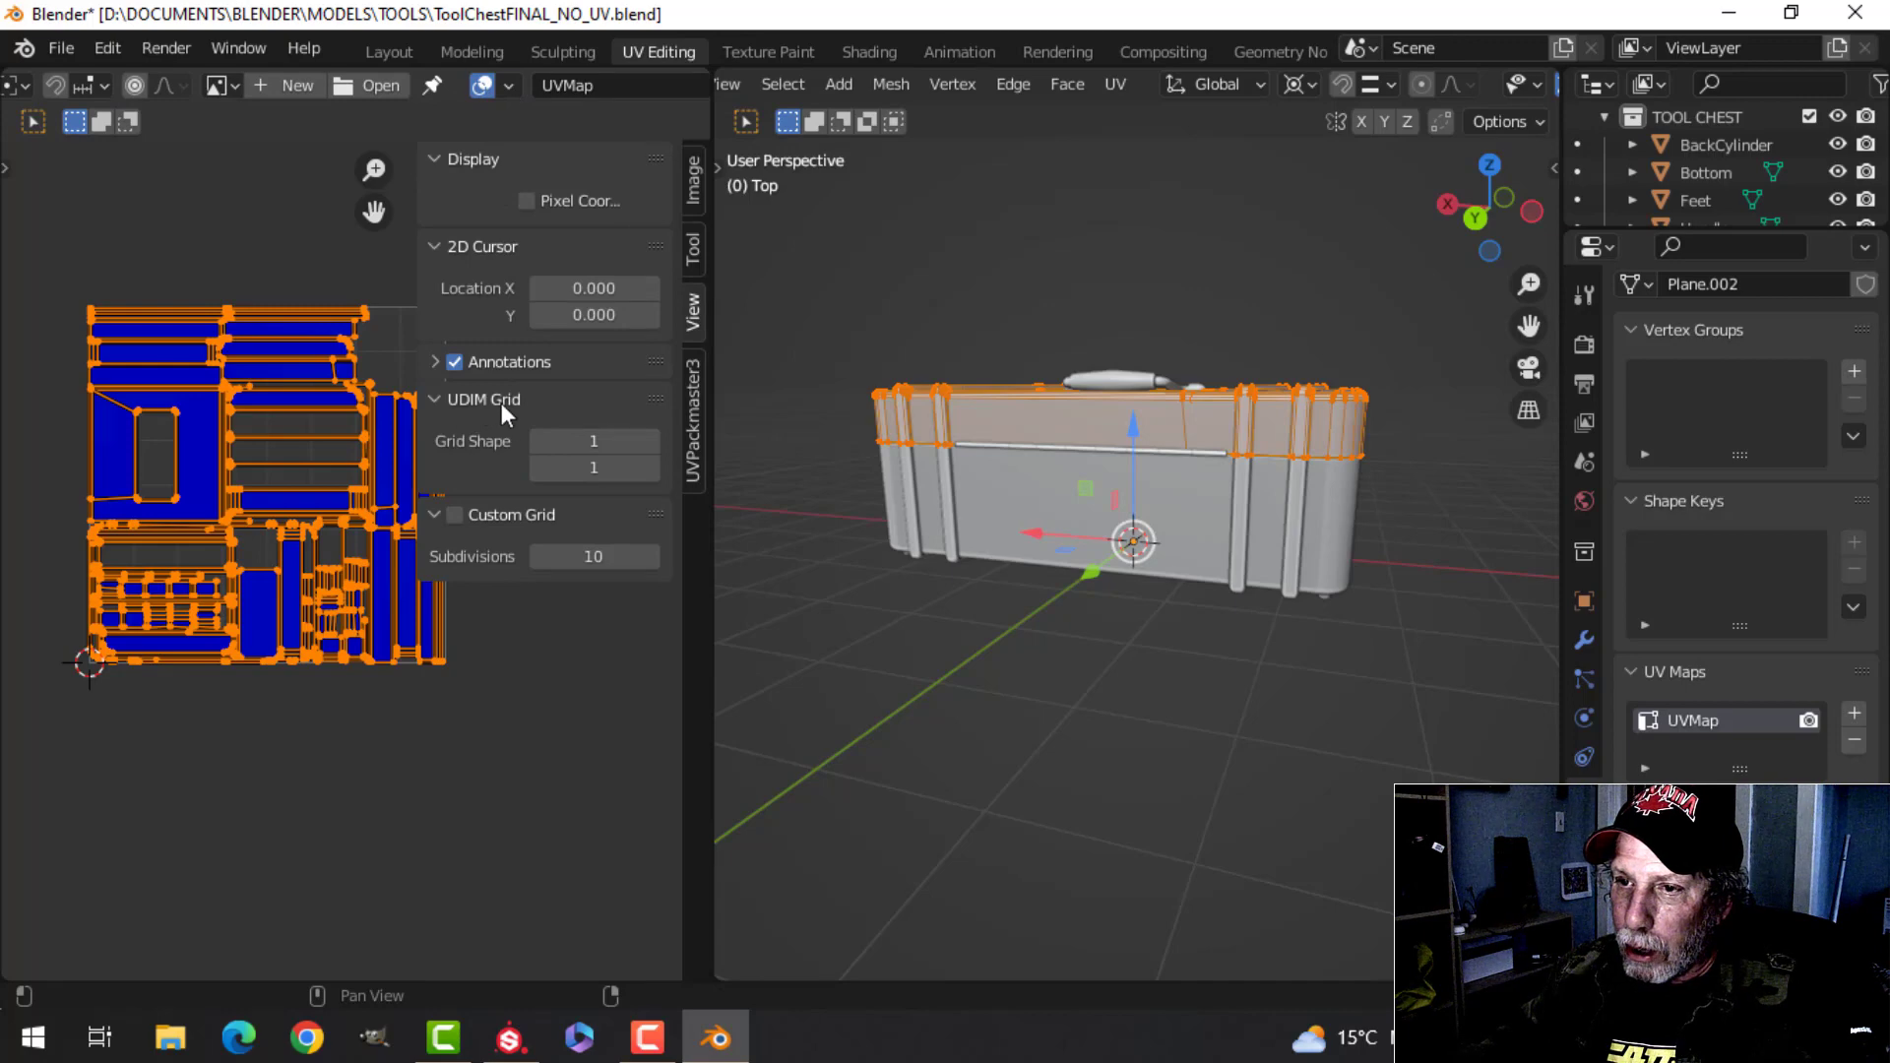
click(648, 440)
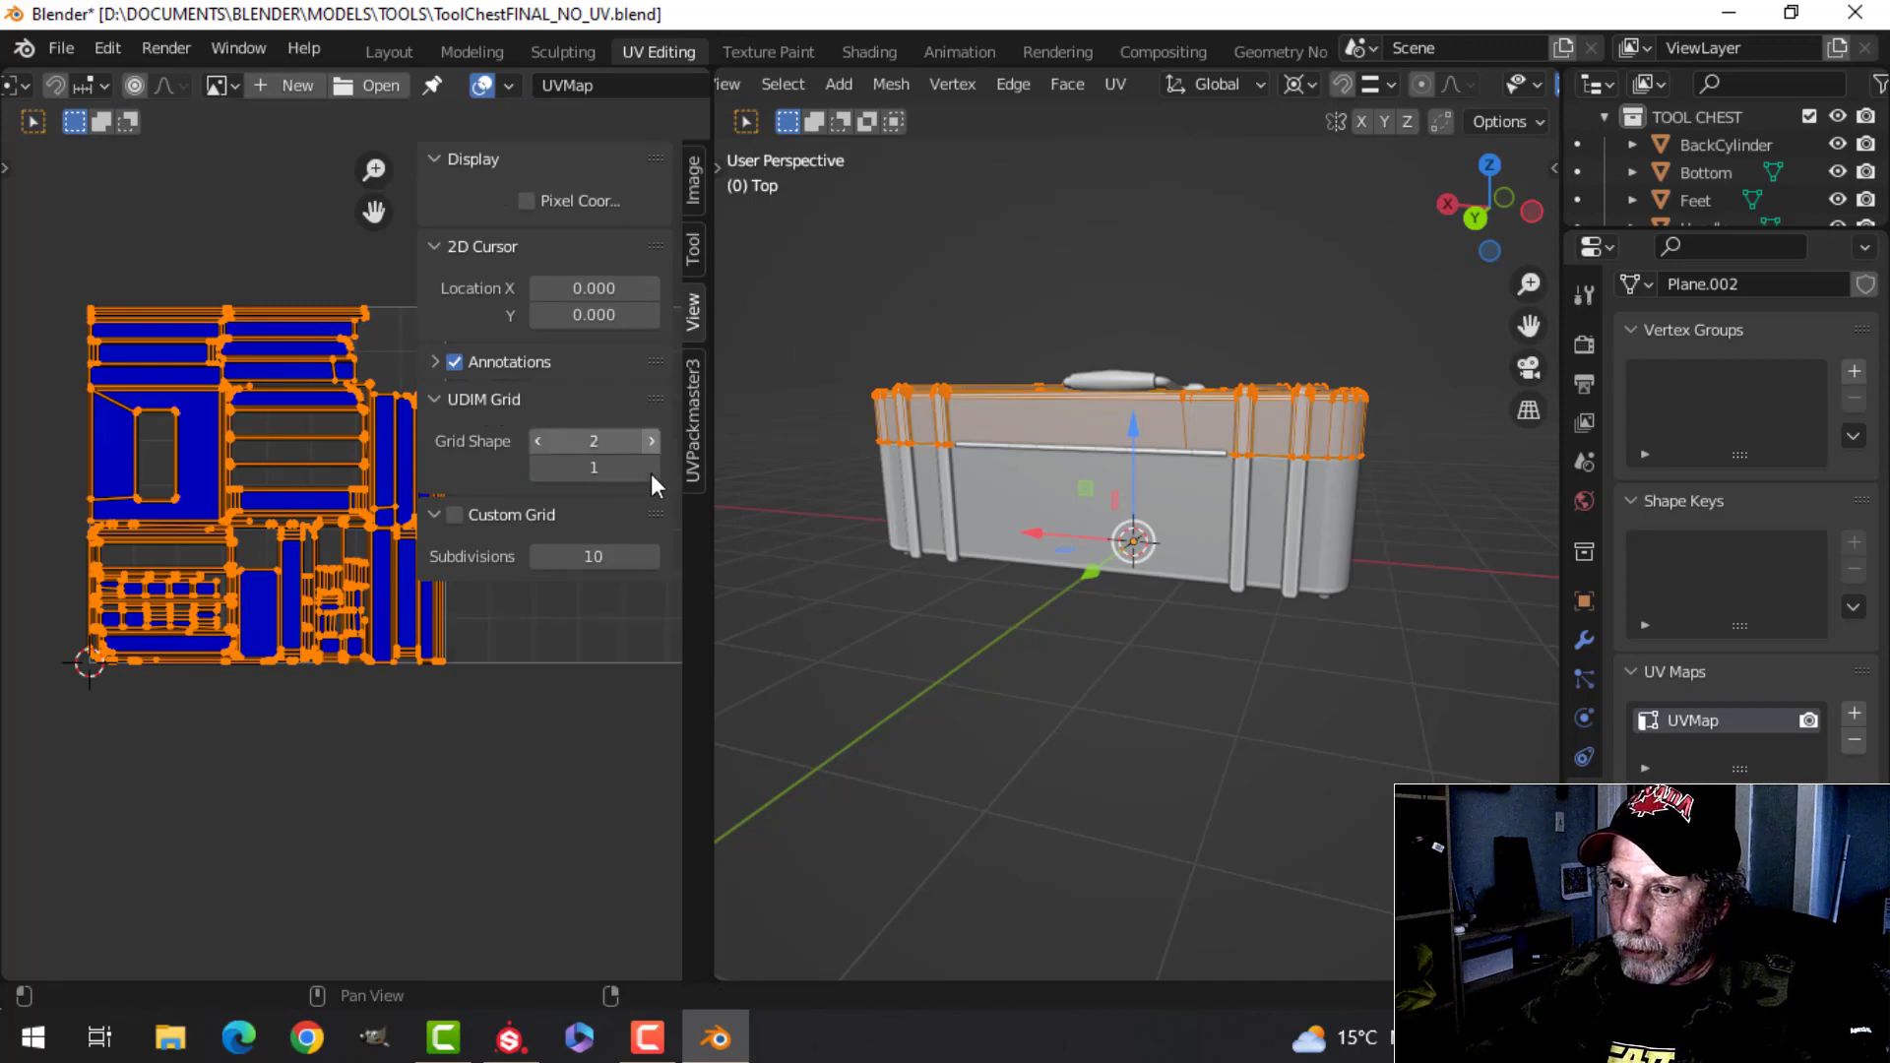
key(n)
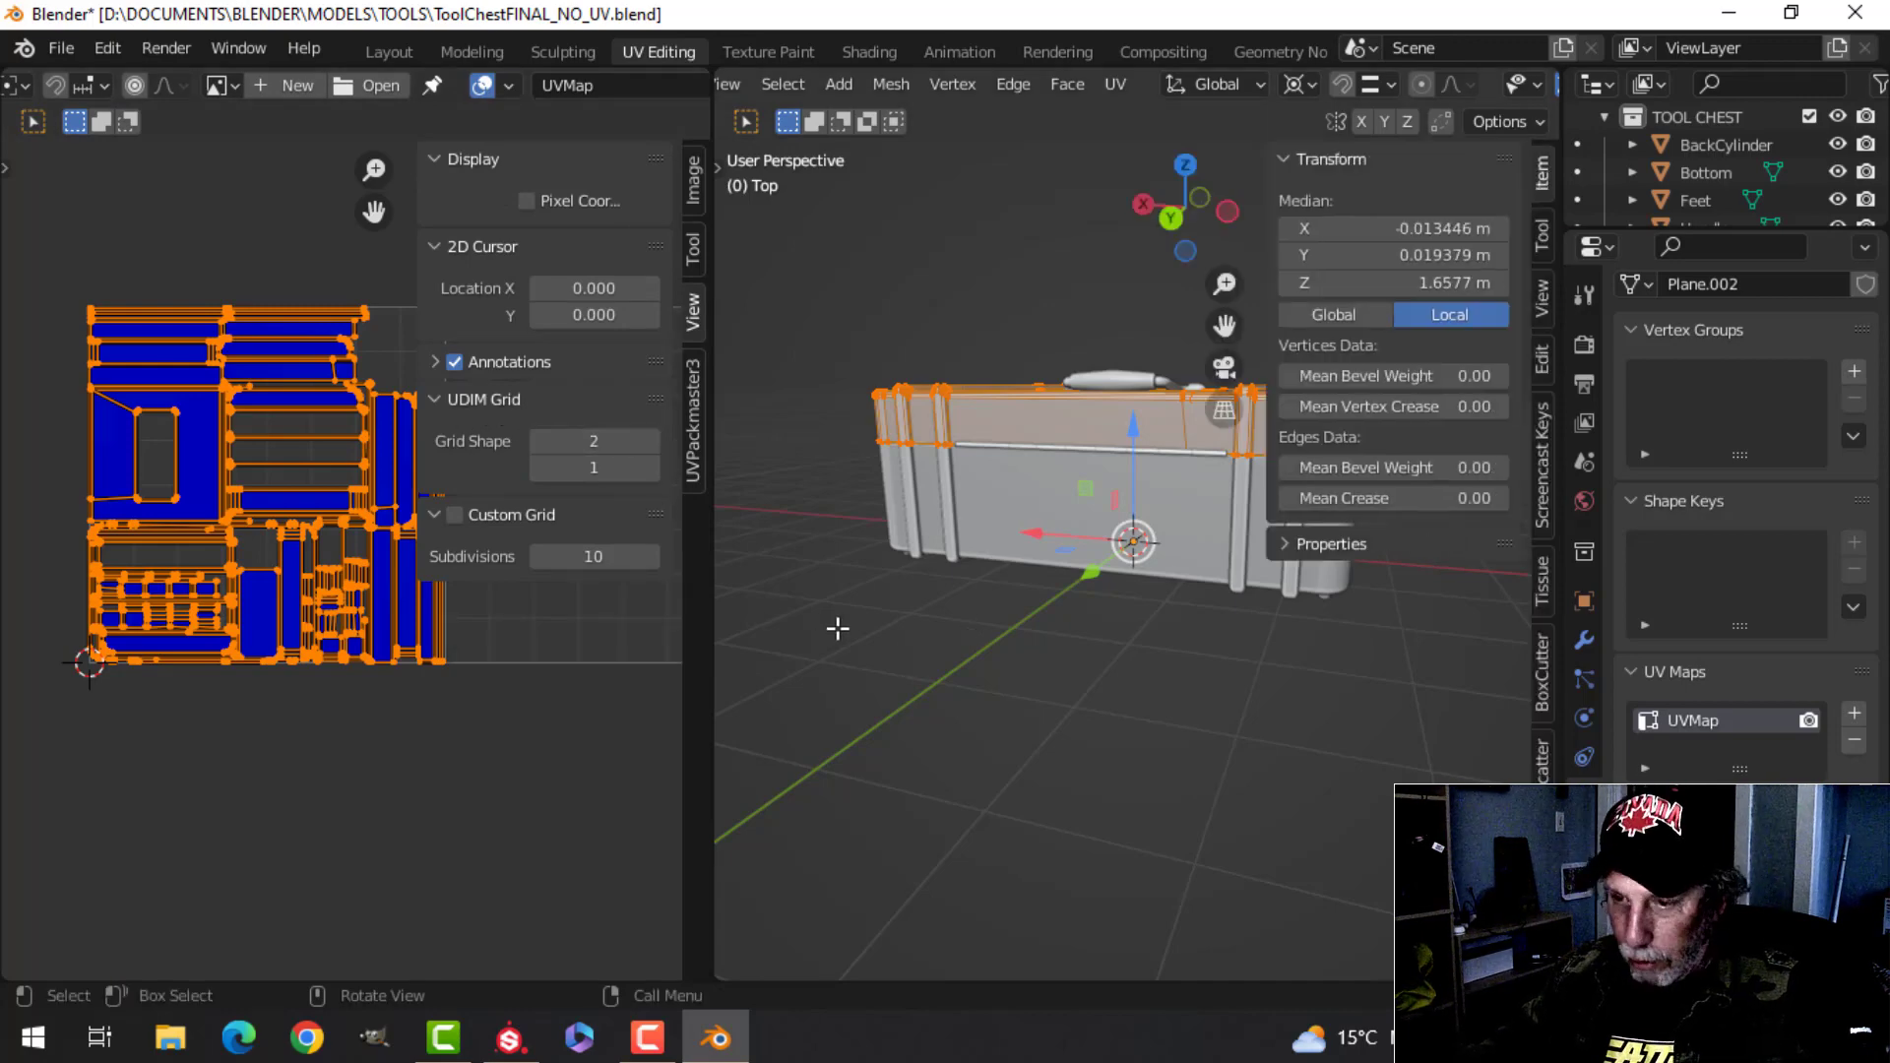
key(n)
key(n)
- Switch mesh editing to the chest's bottom and unwrap it with Smart UV Project at a 0.003 island margin
scroll(1274, 637, up, 3)
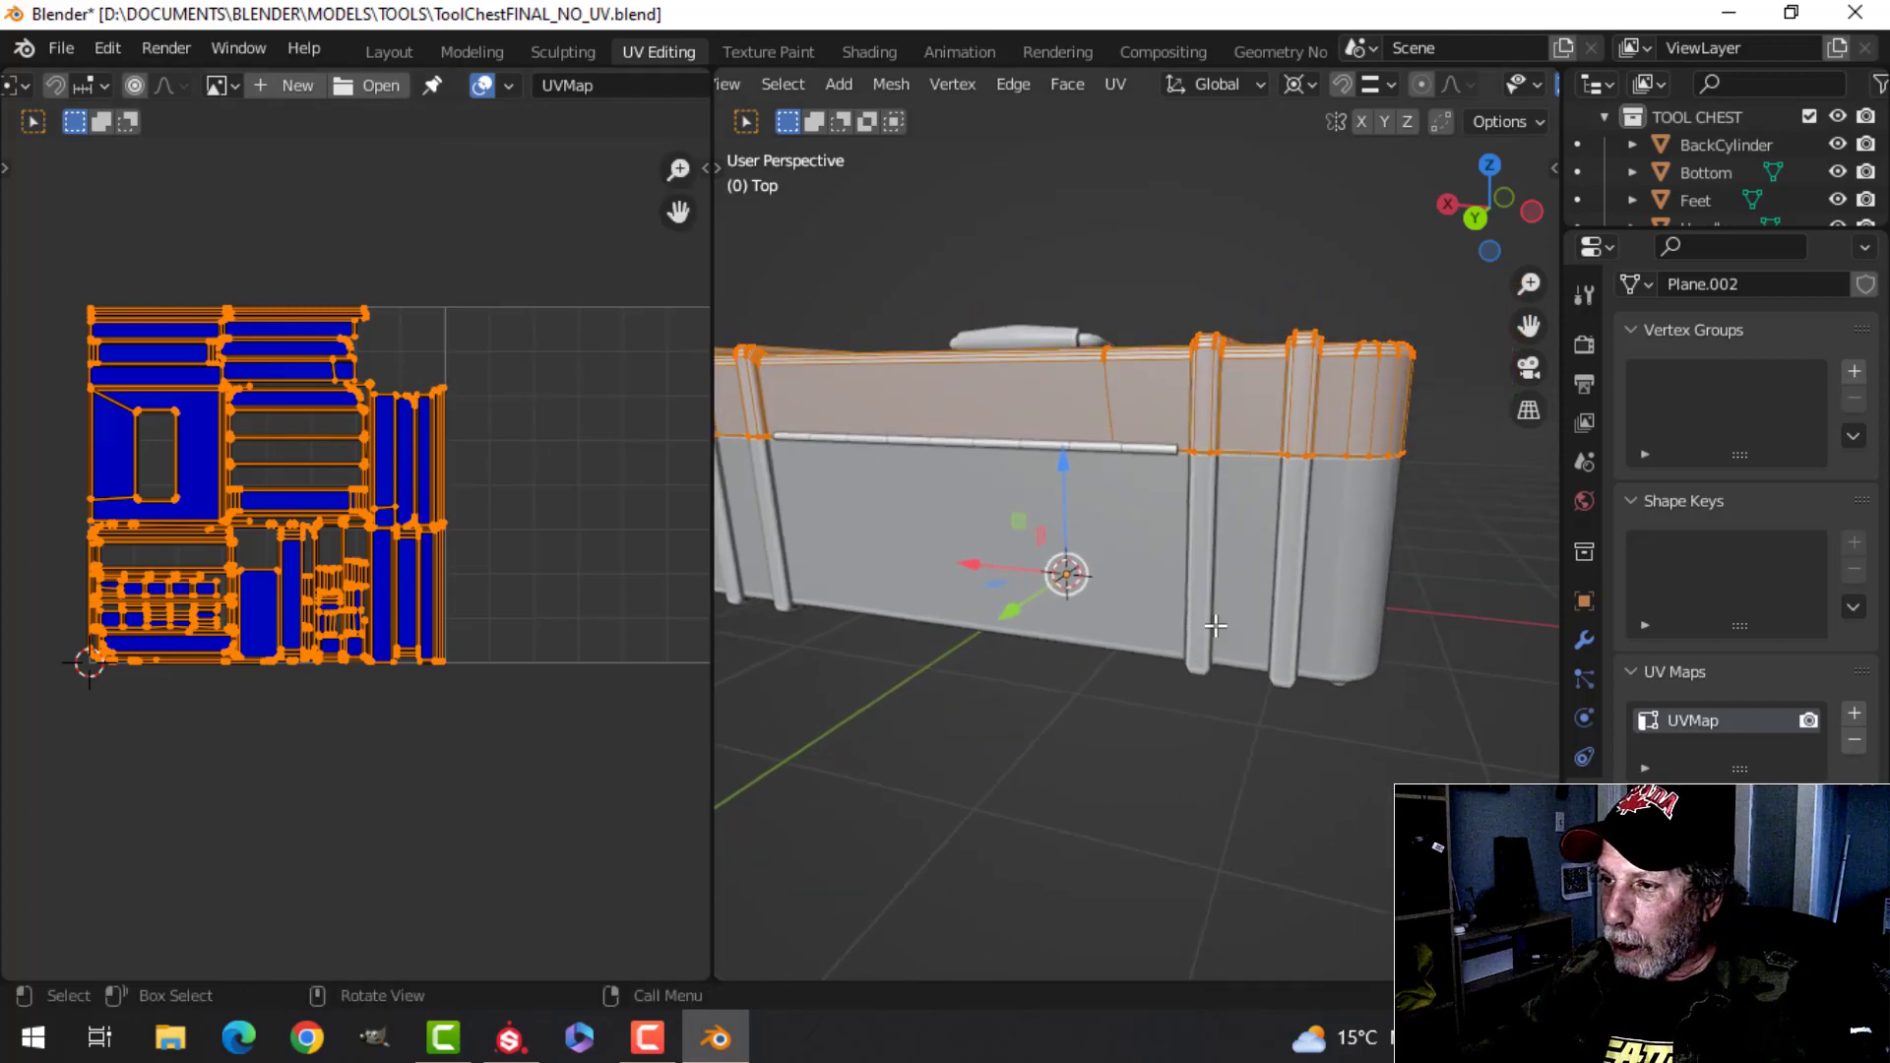
key(alt+q)
middle_drag(1288, 634, 1066, 638)
key(u)
click(1066, 637)
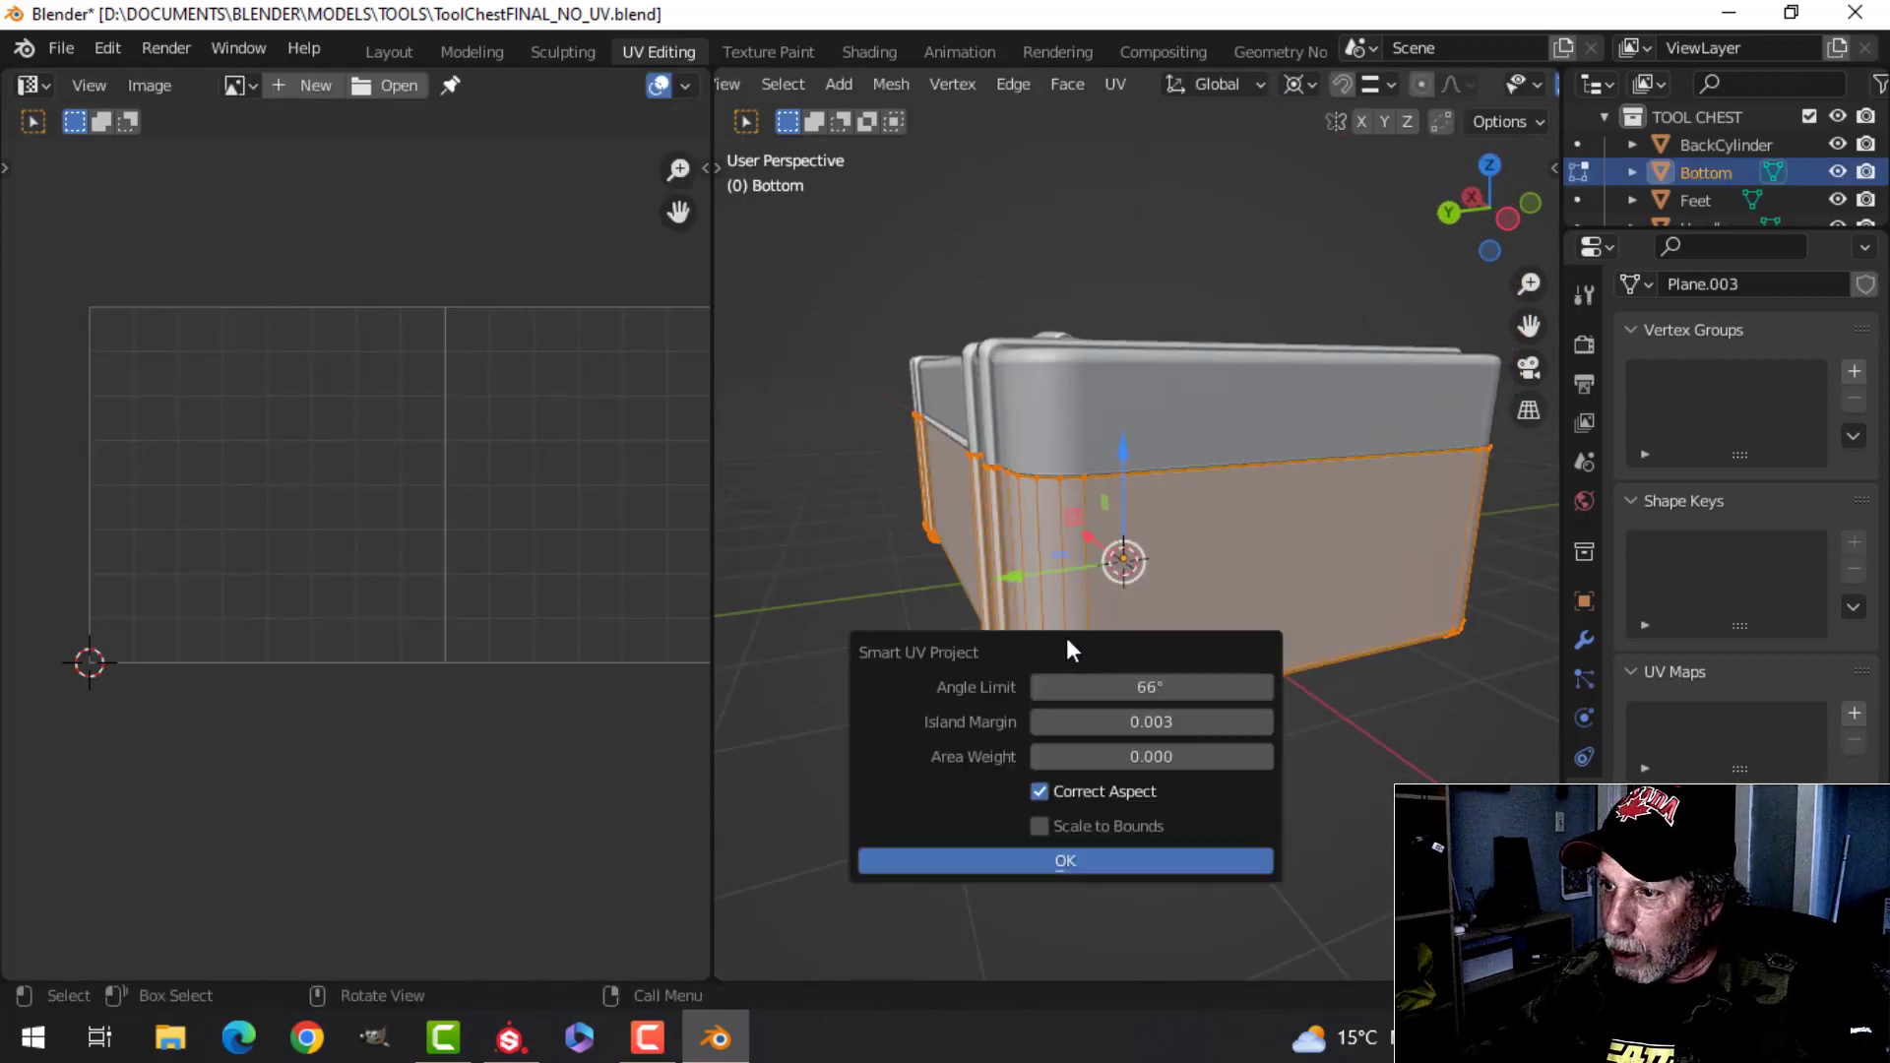
click(1161, 860)
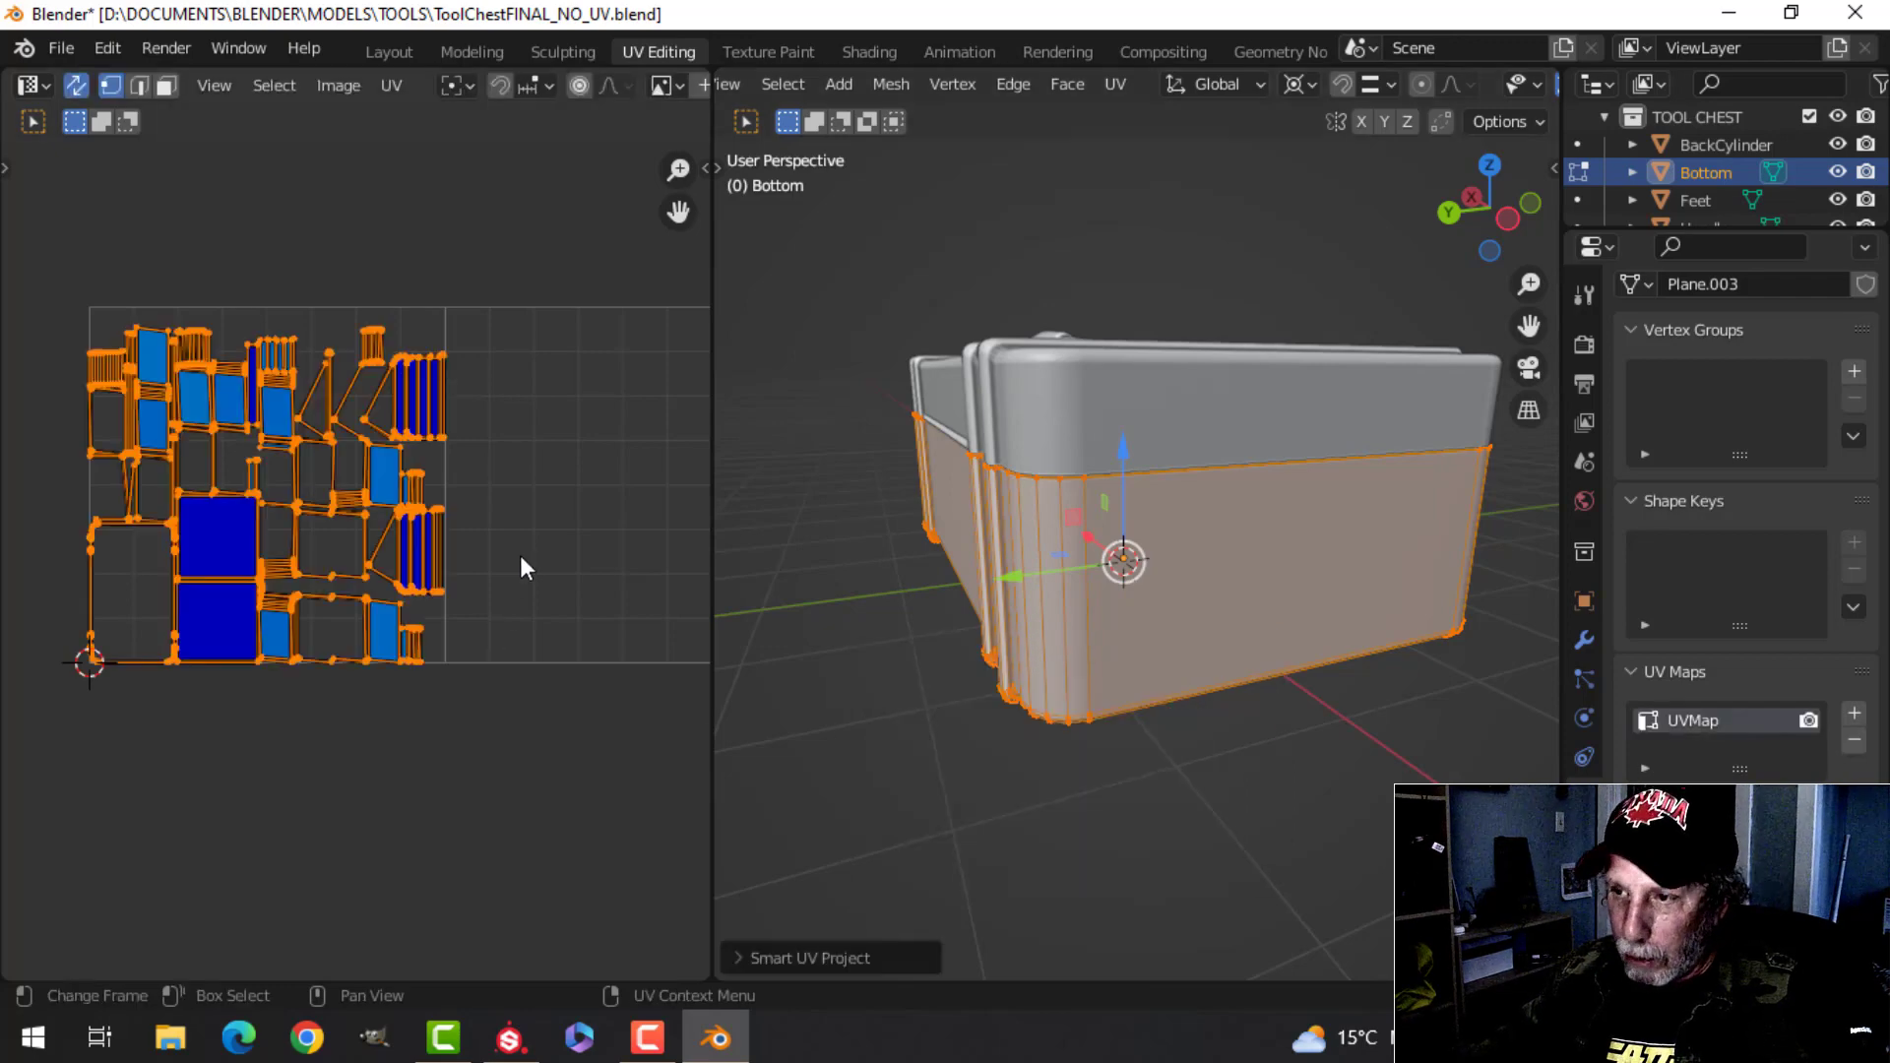
- Pack the bottom's UV islands into a single tile with UVPackmaster3
key(n)
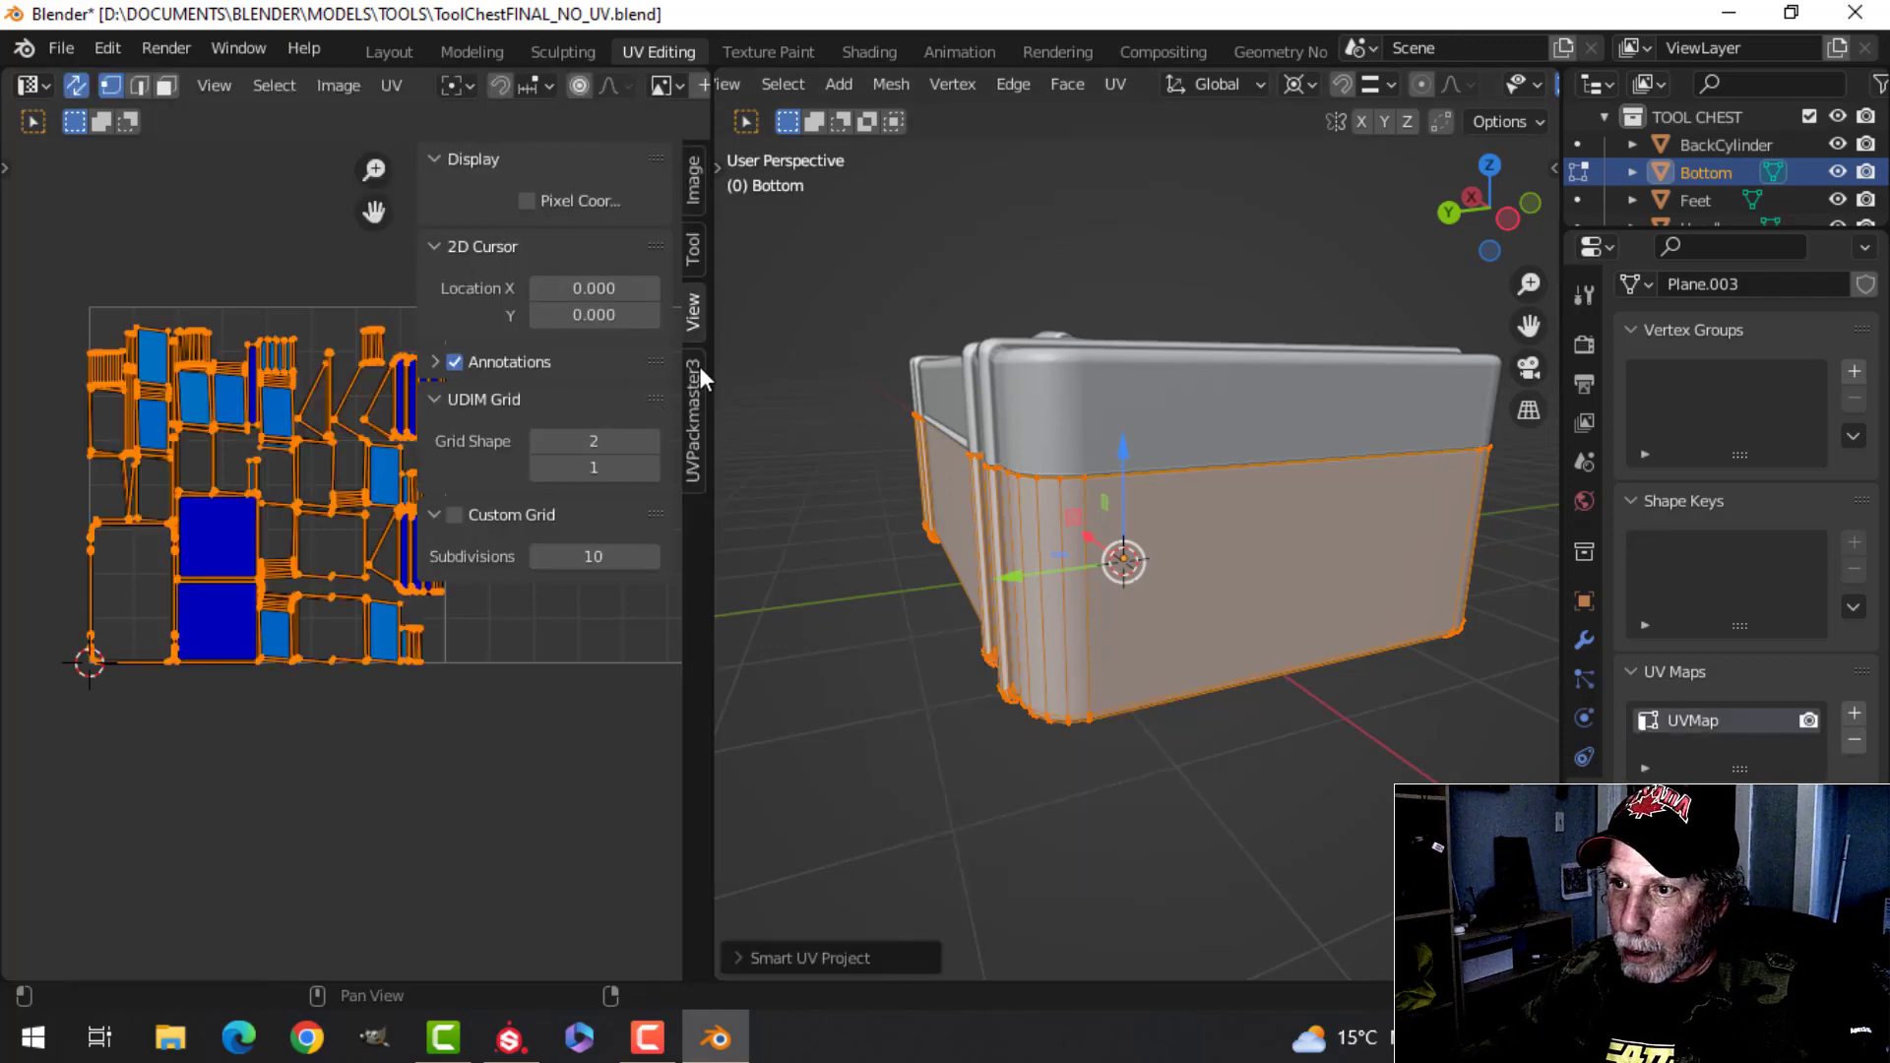
click(694, 424)
click(591, 480)
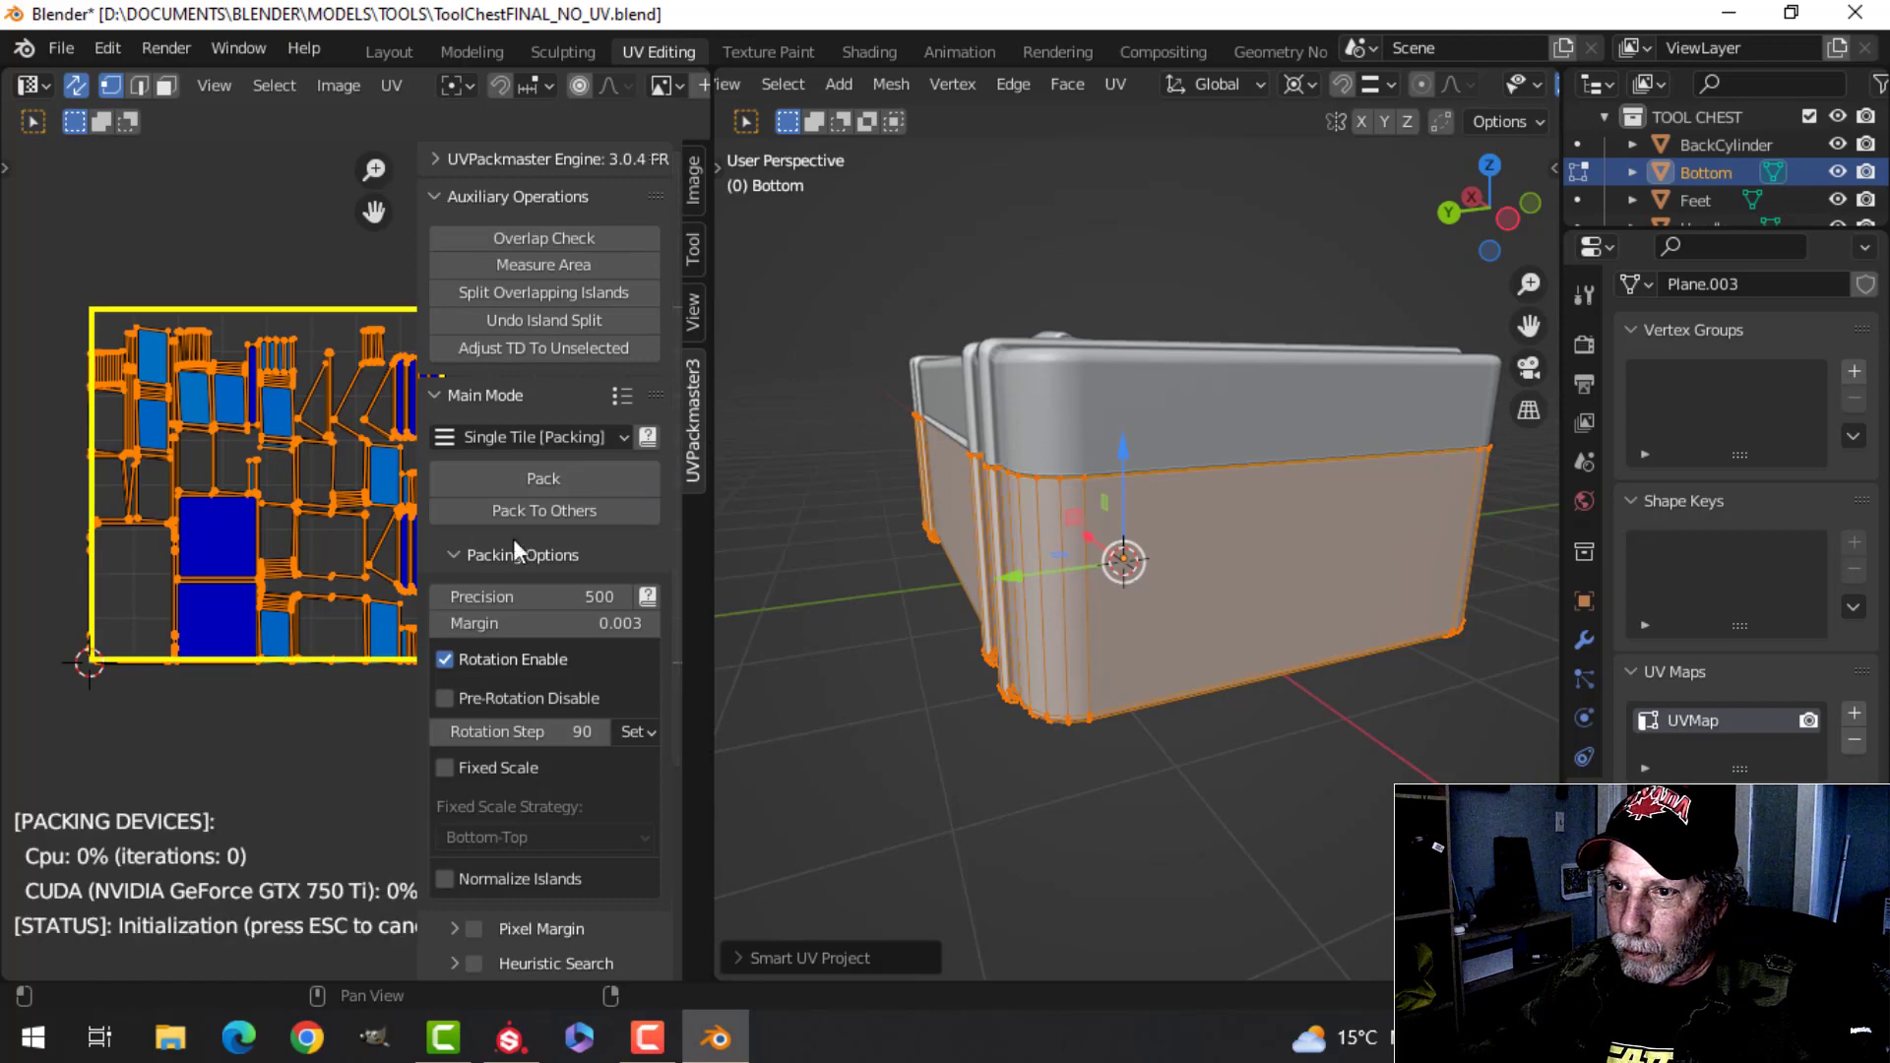
key(n)
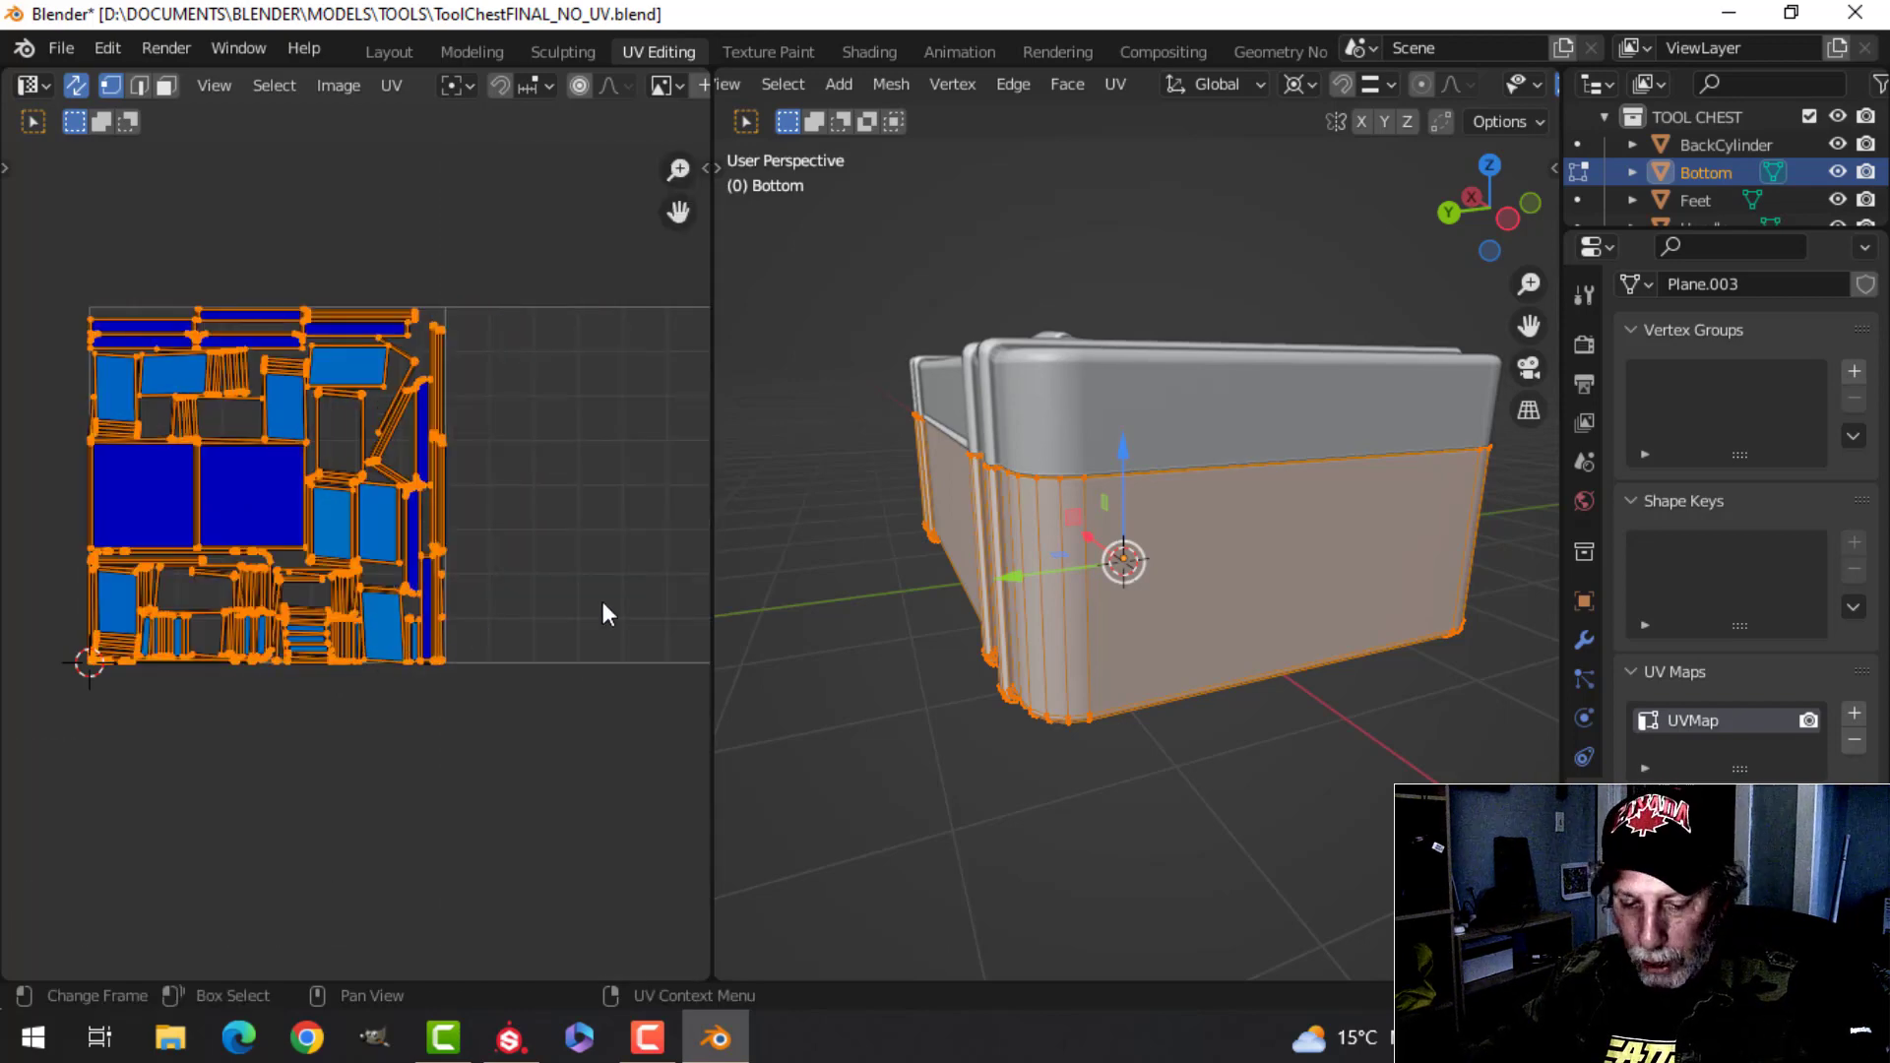
- Move the bottom's UV islands 1 unit along X into the second UDIM tile and leave Edit Mode
key(g)
key(x)
key(1)
key(Return)
key(Tab)
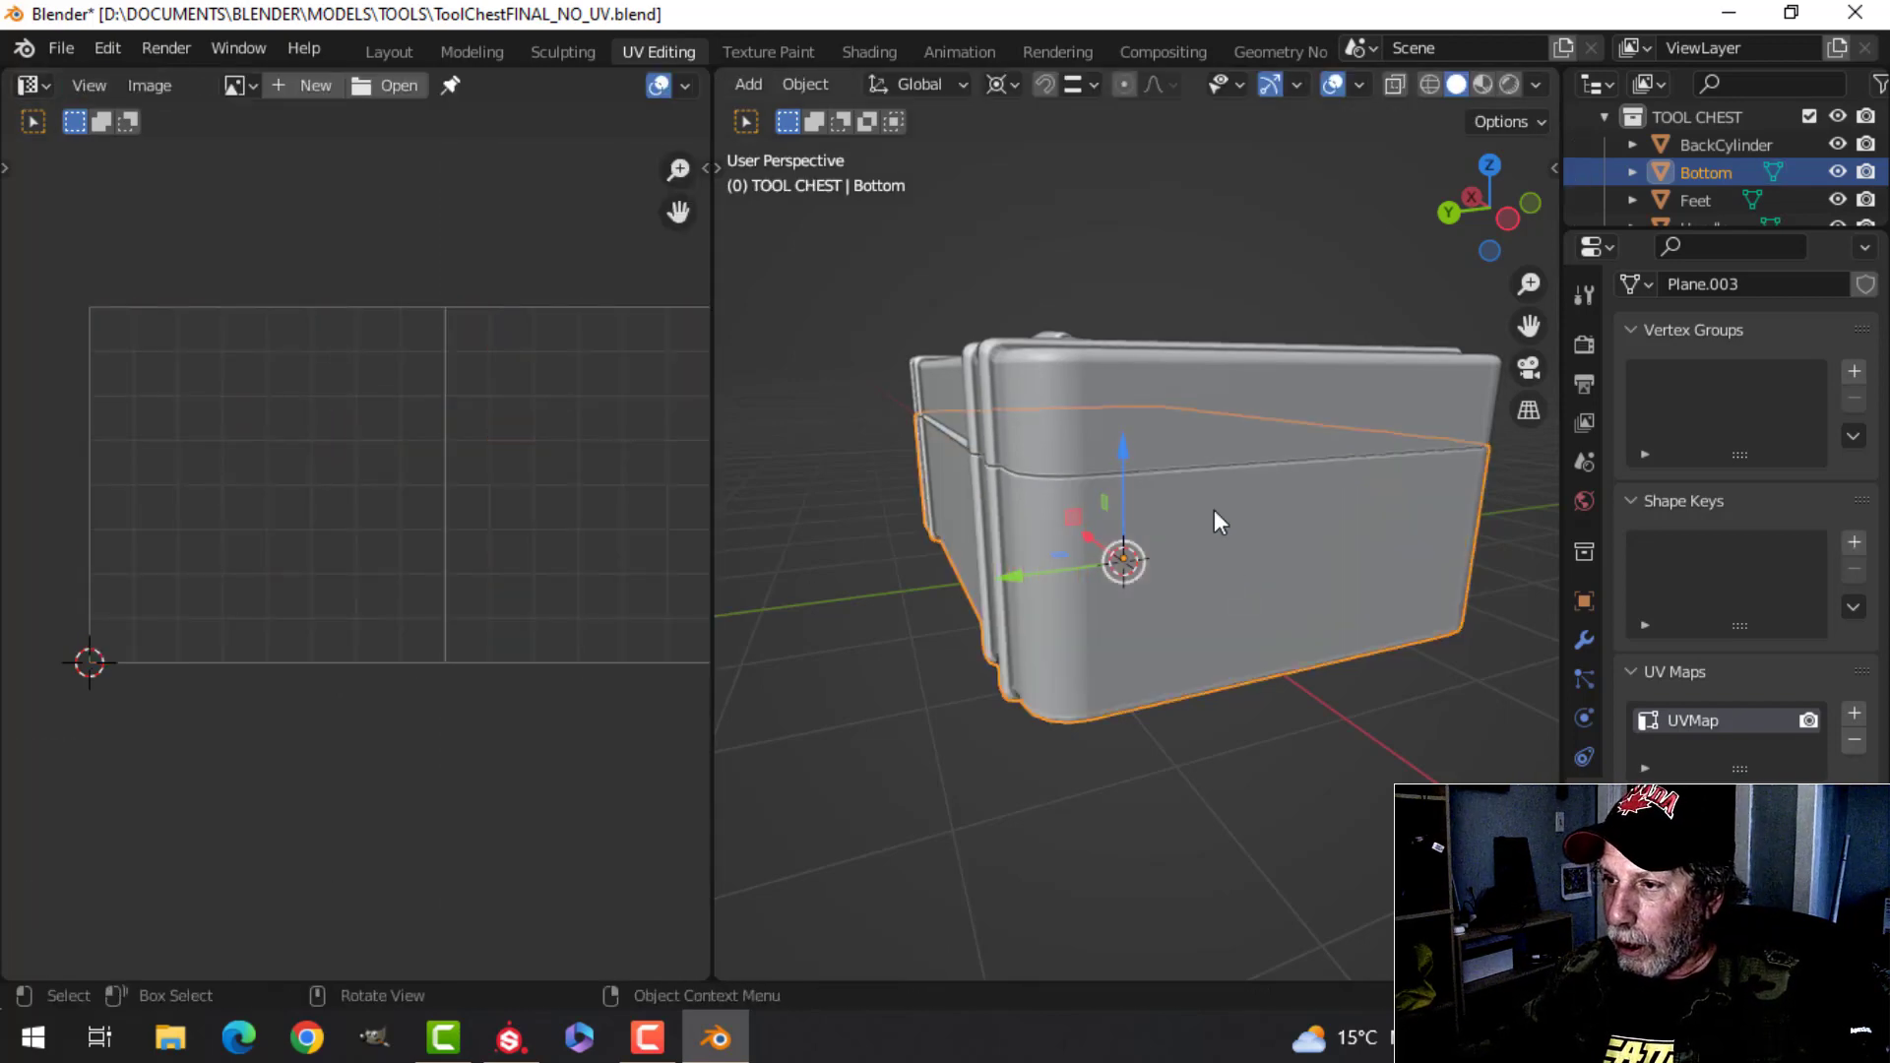
- Open the lid and bottom together in Edit Mode, turn off the UV stretch display and return to Object Mode
shift+click(1201, 435)
key(Tab)
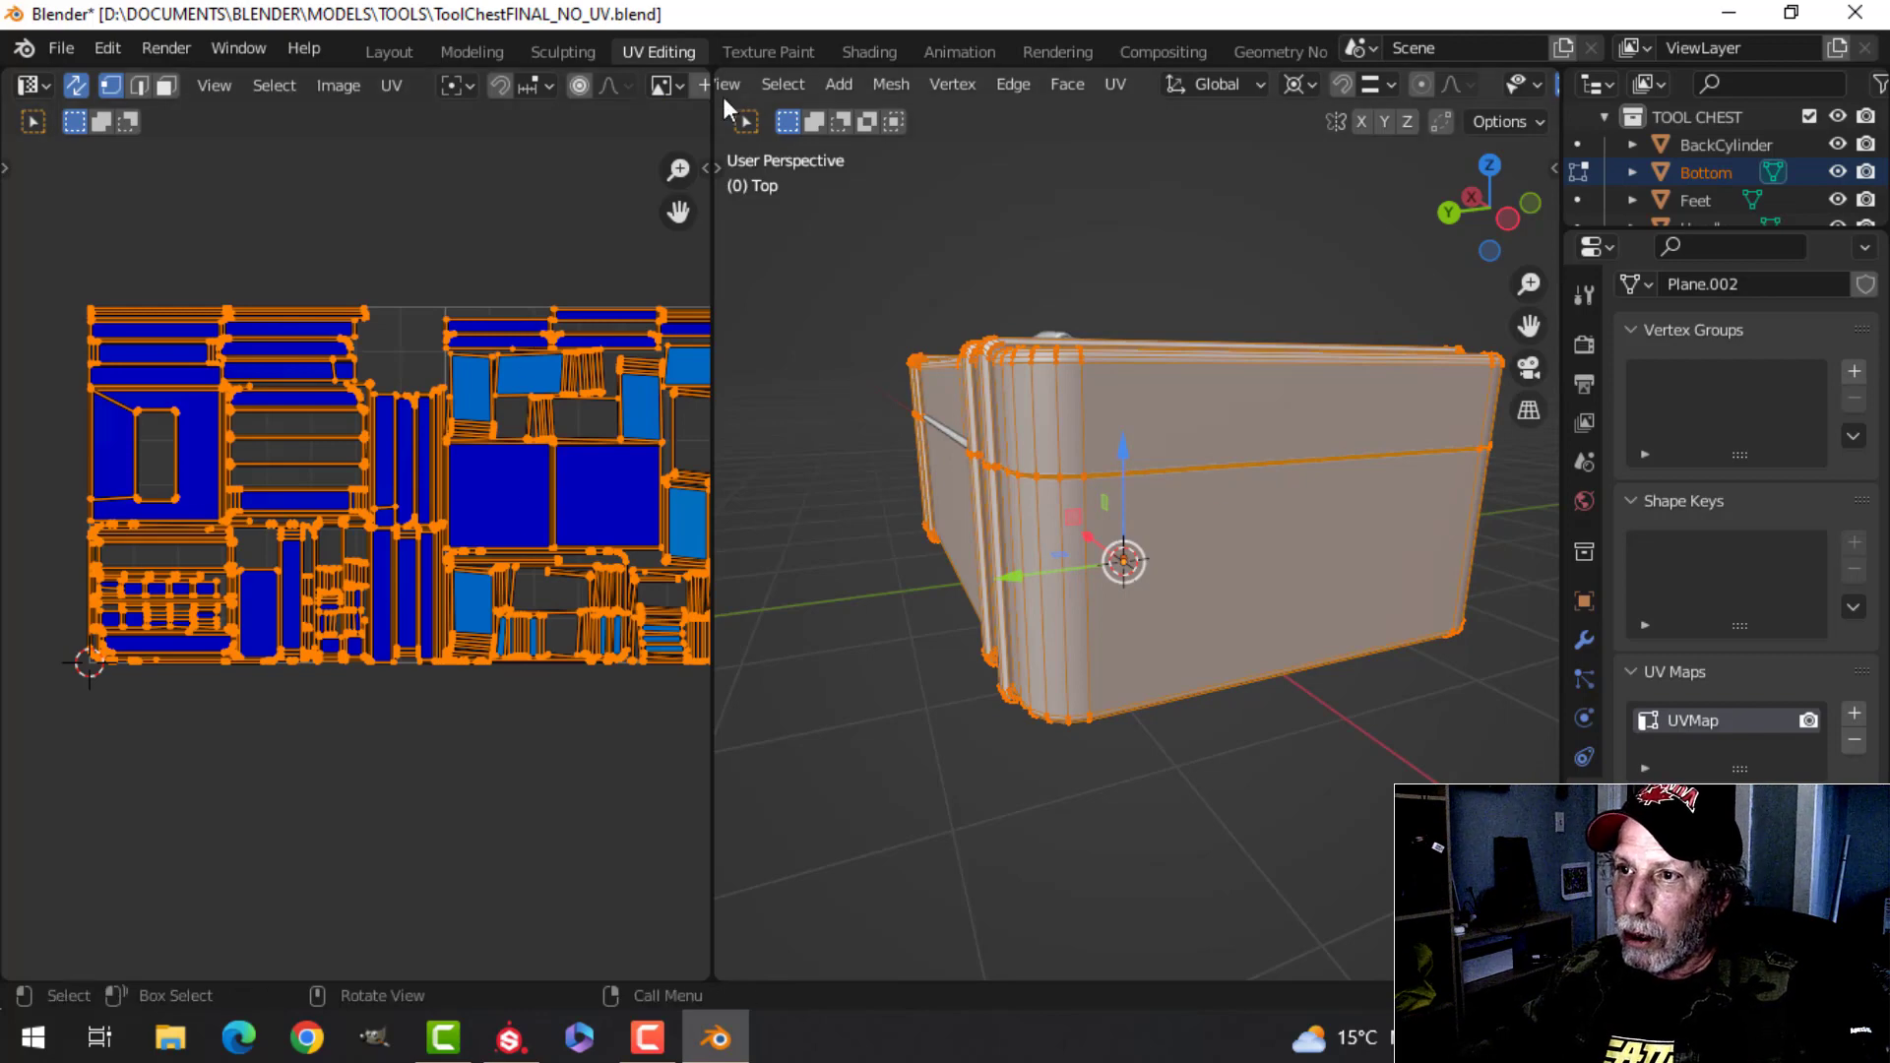
scroll(679, 94, down, 5)
click(565, 87)
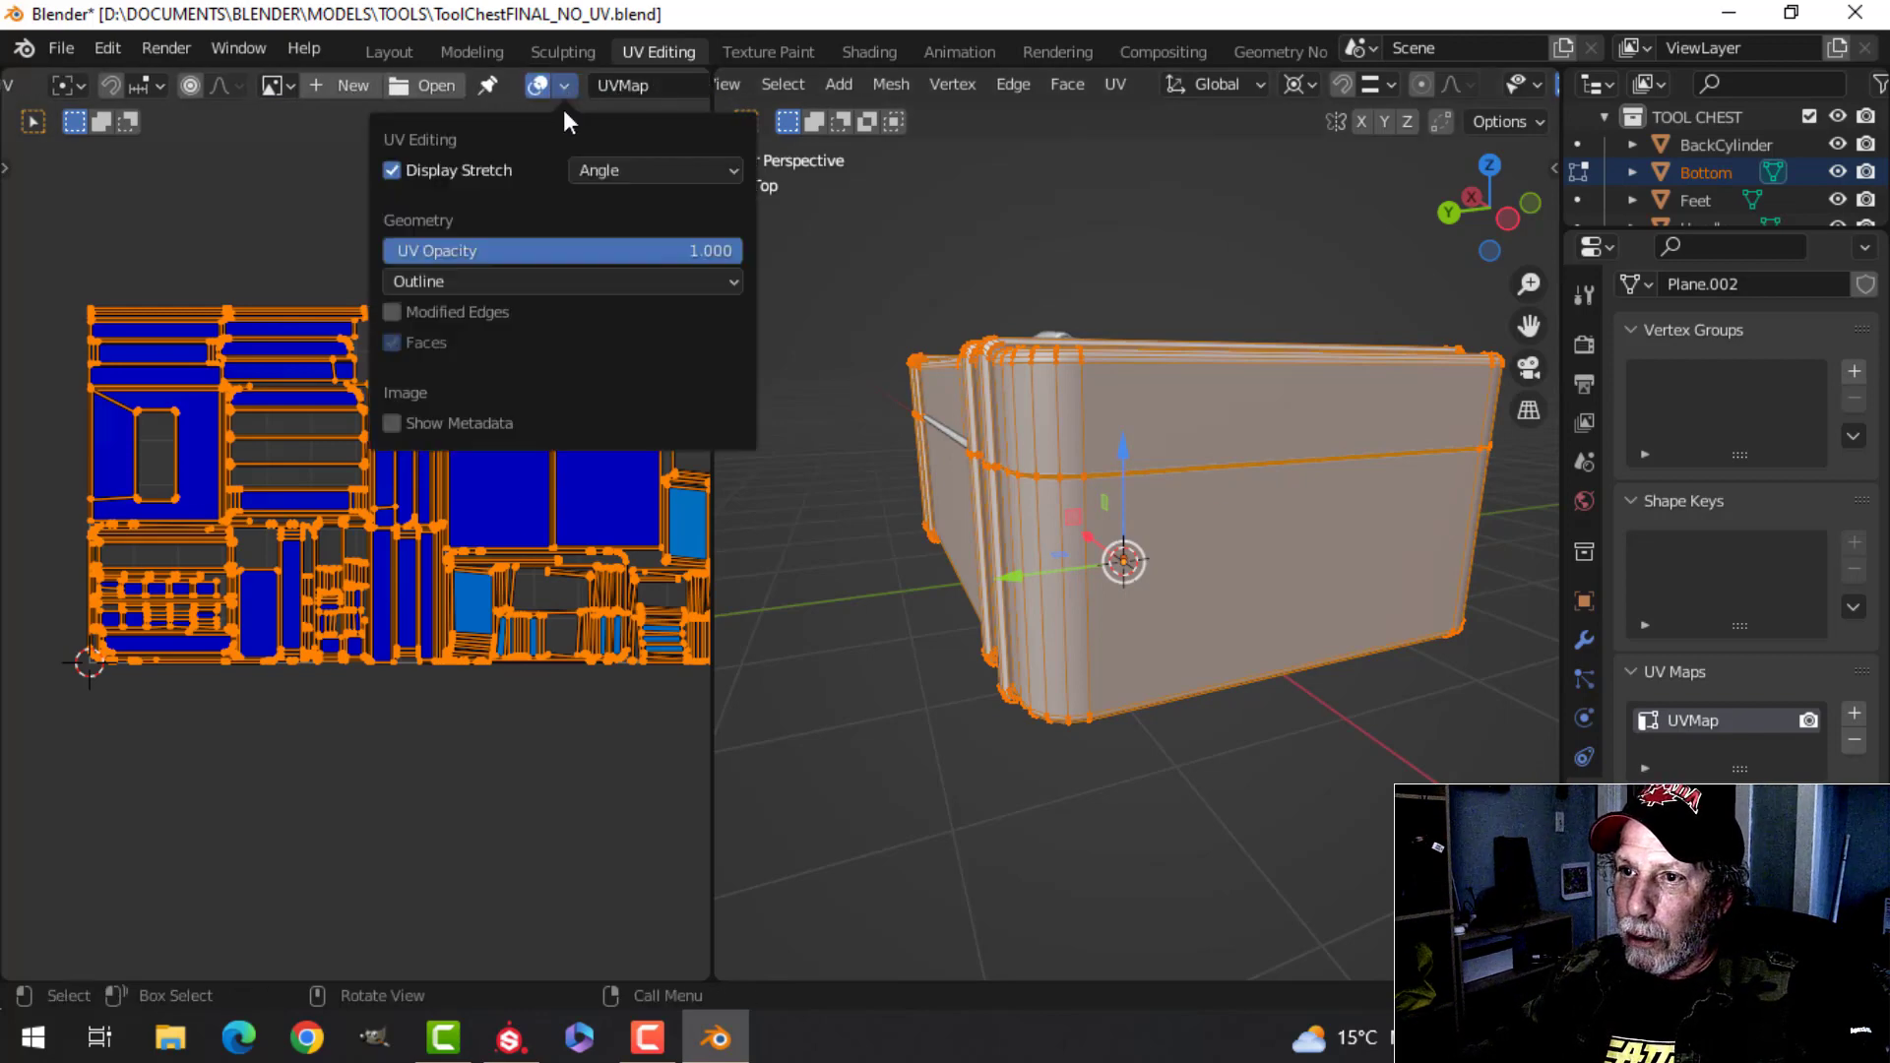
click(392, 169)
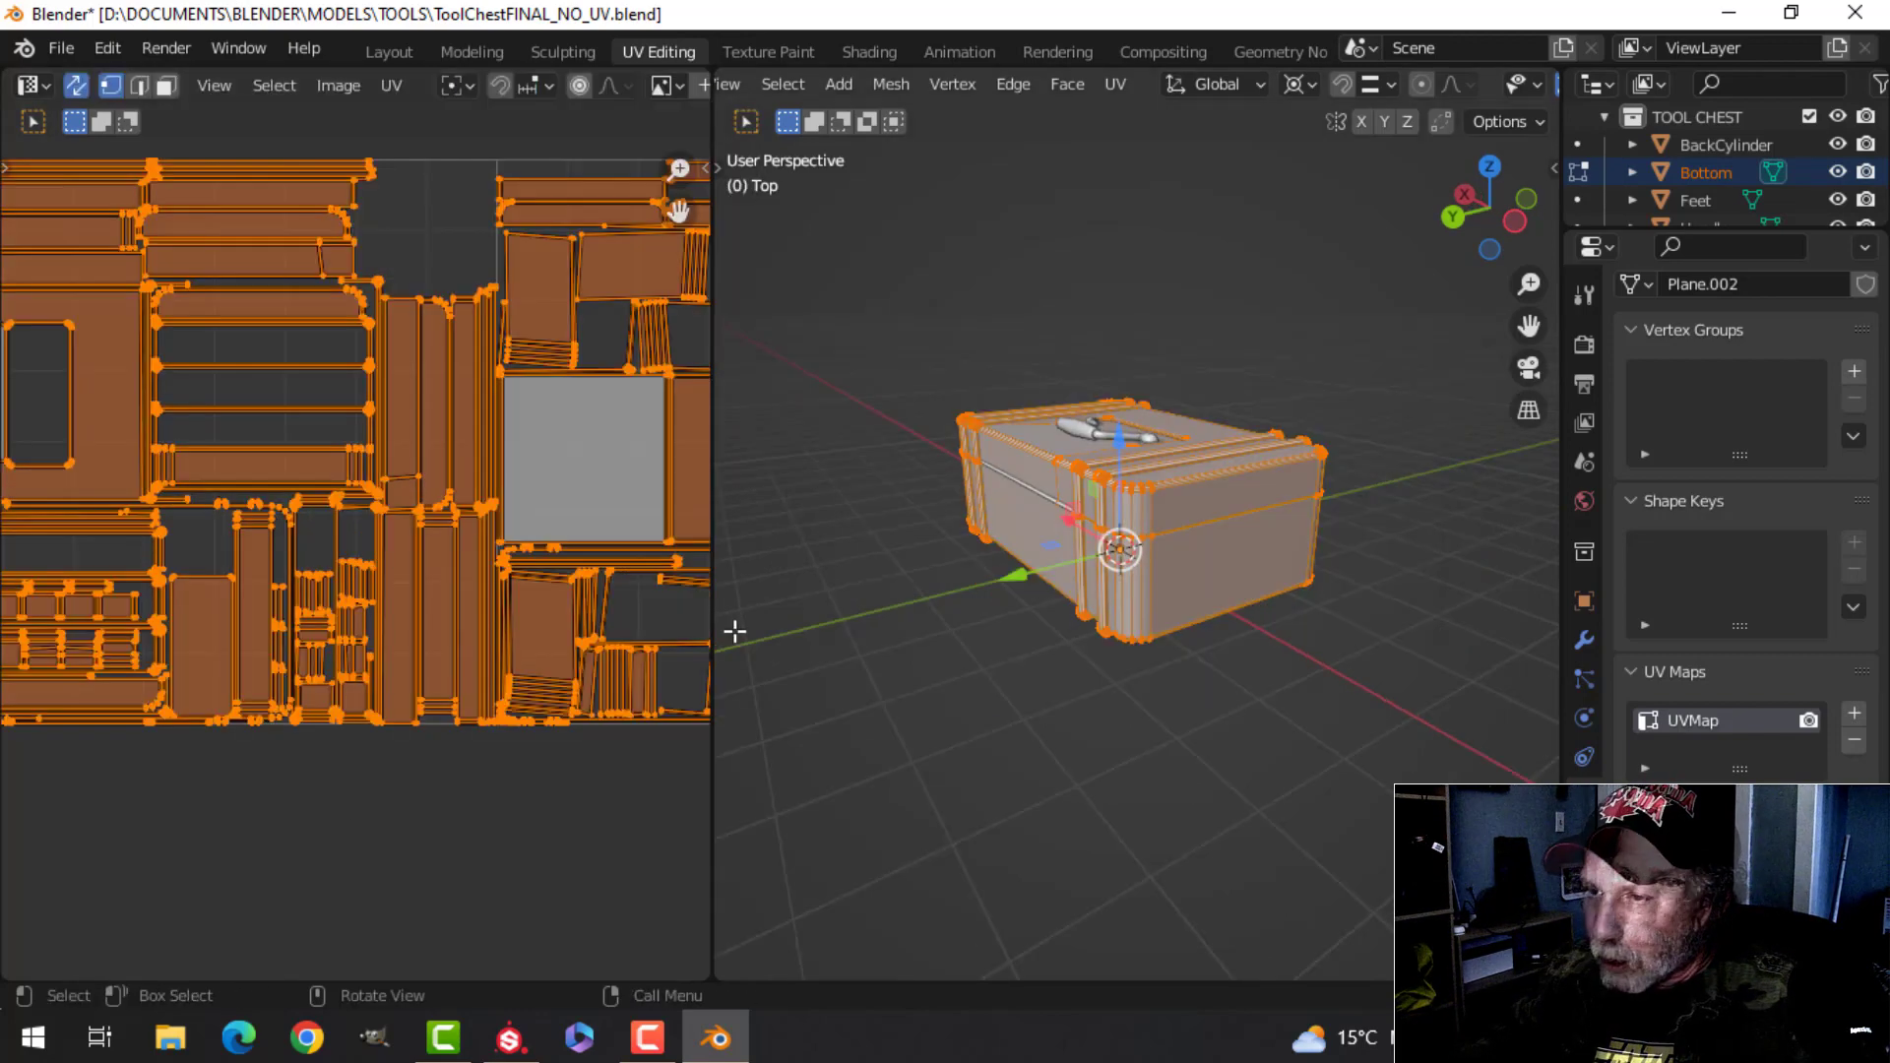
middle_drag(434, 591, 244, 630)
scroll(1083, 601, down, 1)
middle_drag(1083, 601, 1105, 652)
scroll(1223, 576, up, 3)
key(Tab)
- Unwrap all of the lock hinge's geometry on the chest's front with Smart UV Project
middle_drag(1223, 575, 842, 553)
shift+middle_drag(1191, 630, 1142, 581)
scroll(1145, 556, up, 4)
click(1087, 431)
mouse_move(1154, 478)
middle_down()
mouse_move(1252, 535)
mouse_move(1170, 511)
middle_up()
key(Tab)
key(a)
key(u)
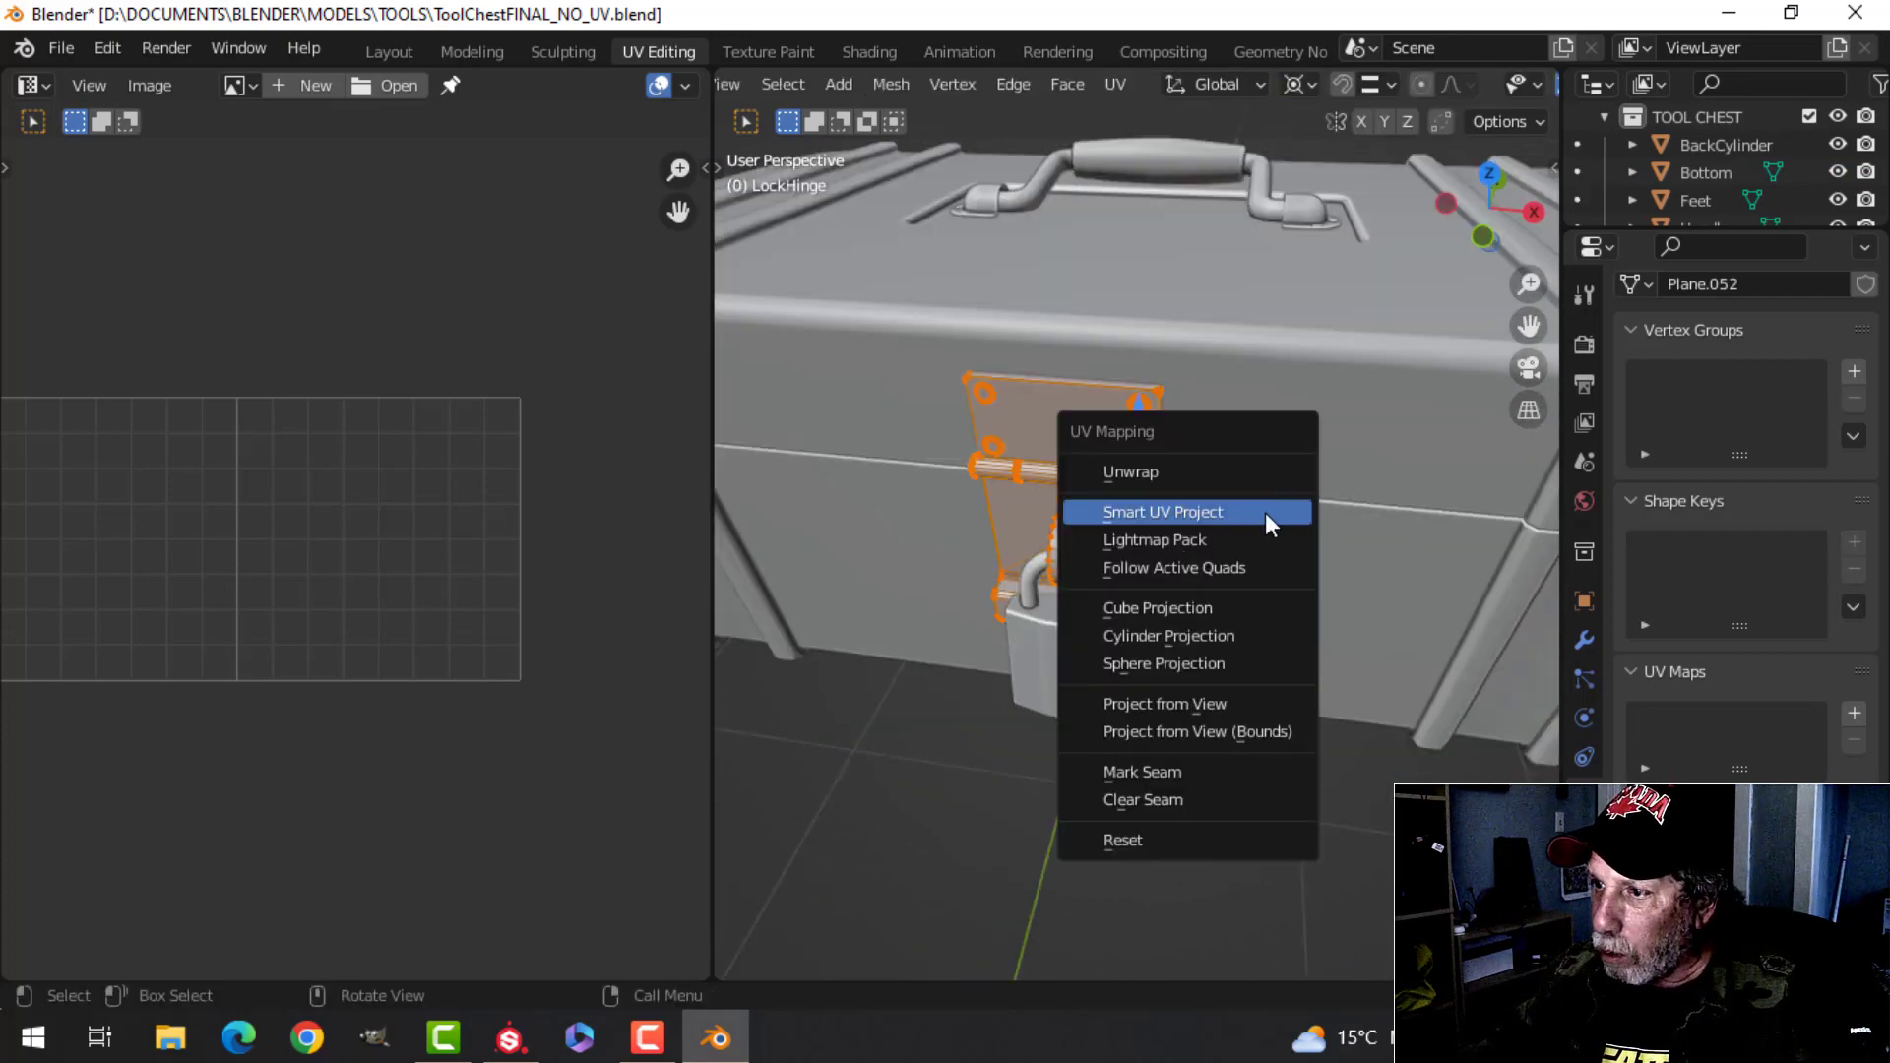
click(1264, 513)
click(1273, 735)
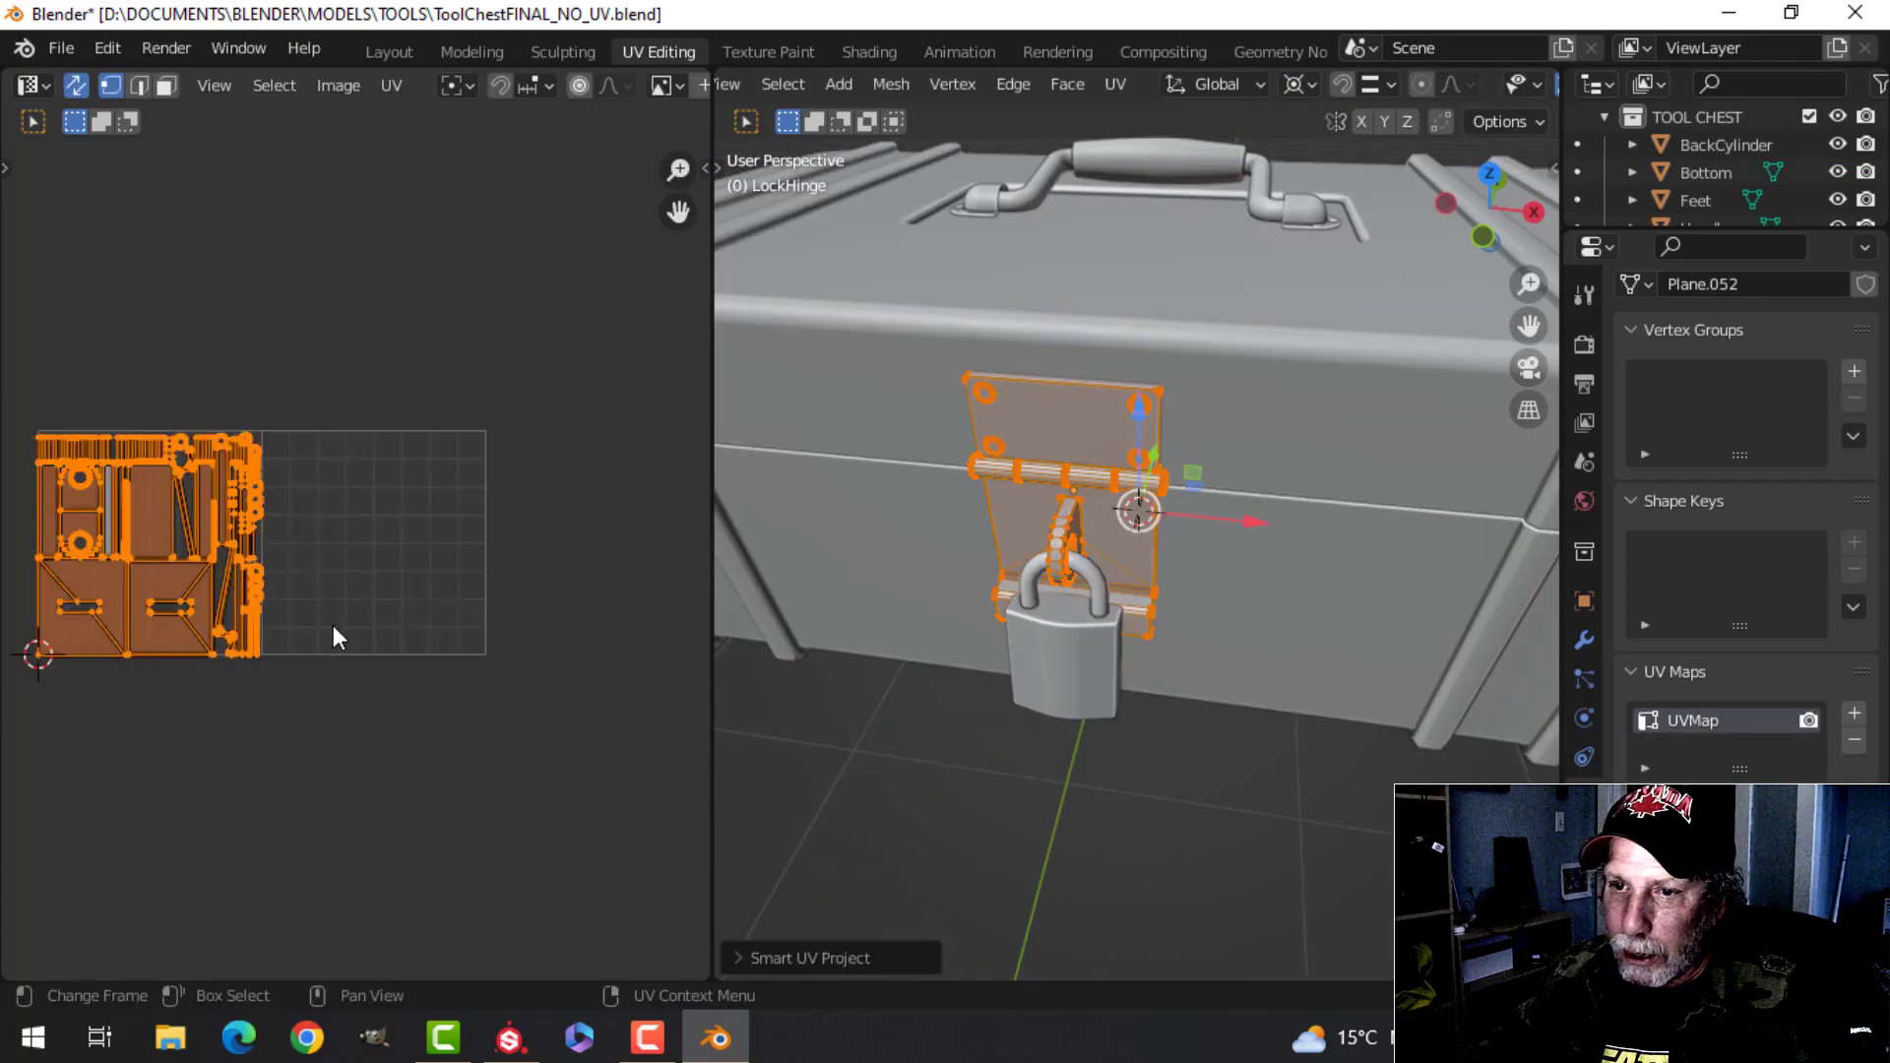
- Pack the lock hinge's UV islands into a single tile with UVPackmaster3
middle_drag(374, 580, 412, 570)
middle_drag(1064, 542, 911, 553)
scroll(504, 589, up, 2)
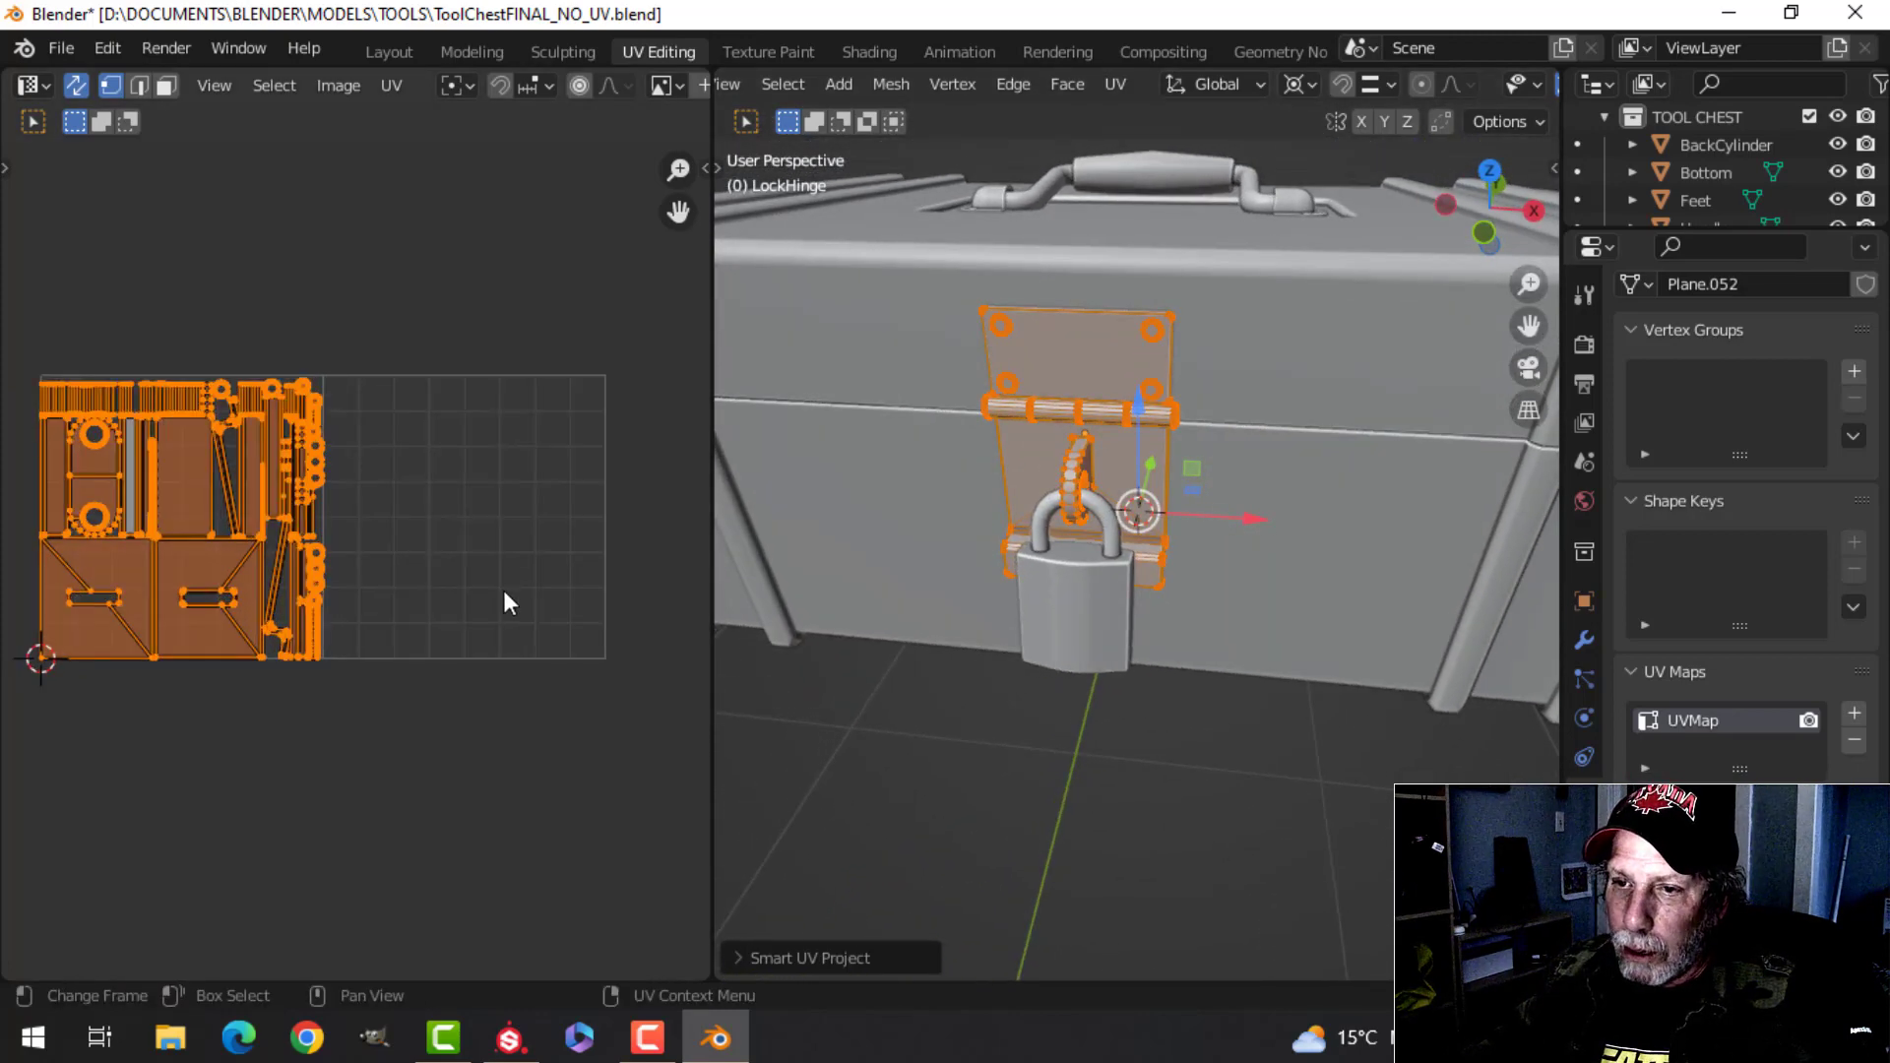
key(n)
click(557, 483)
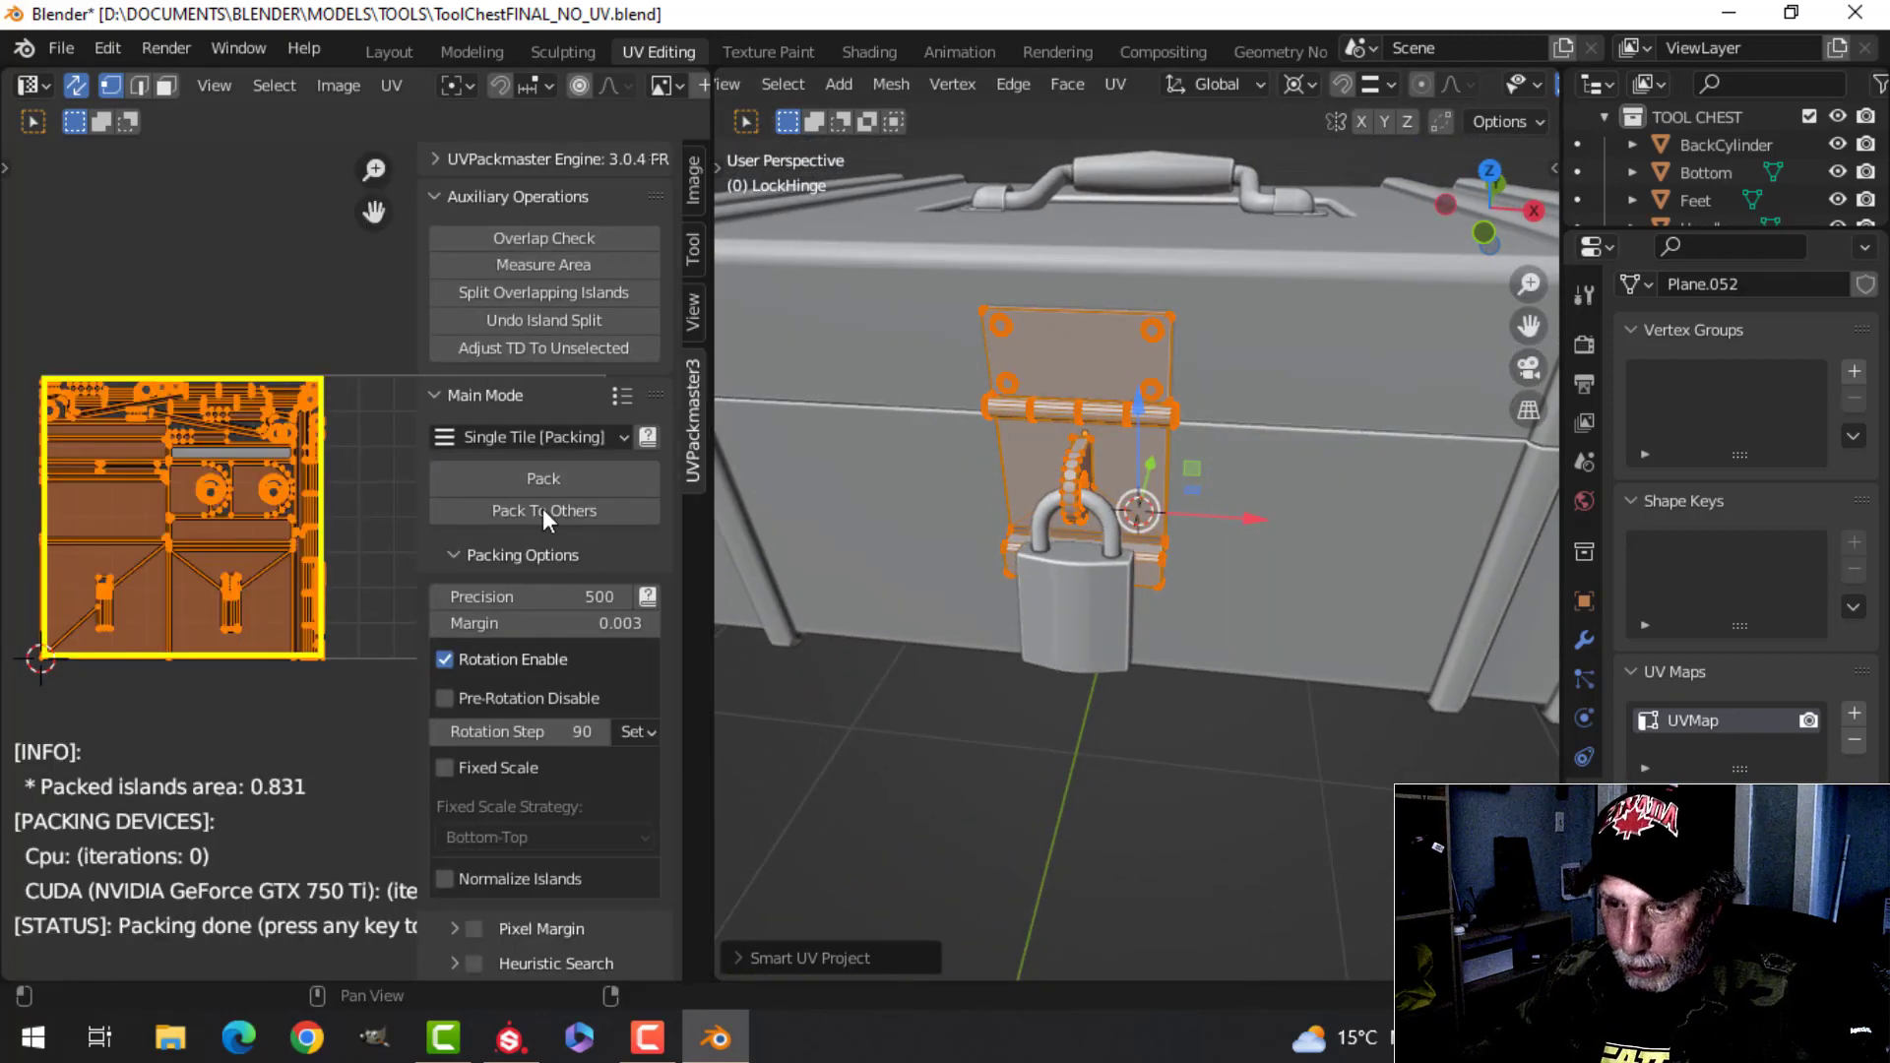
- Extend the UDIM grid to five tiles along X in the UV editor
key(n)
key(n)
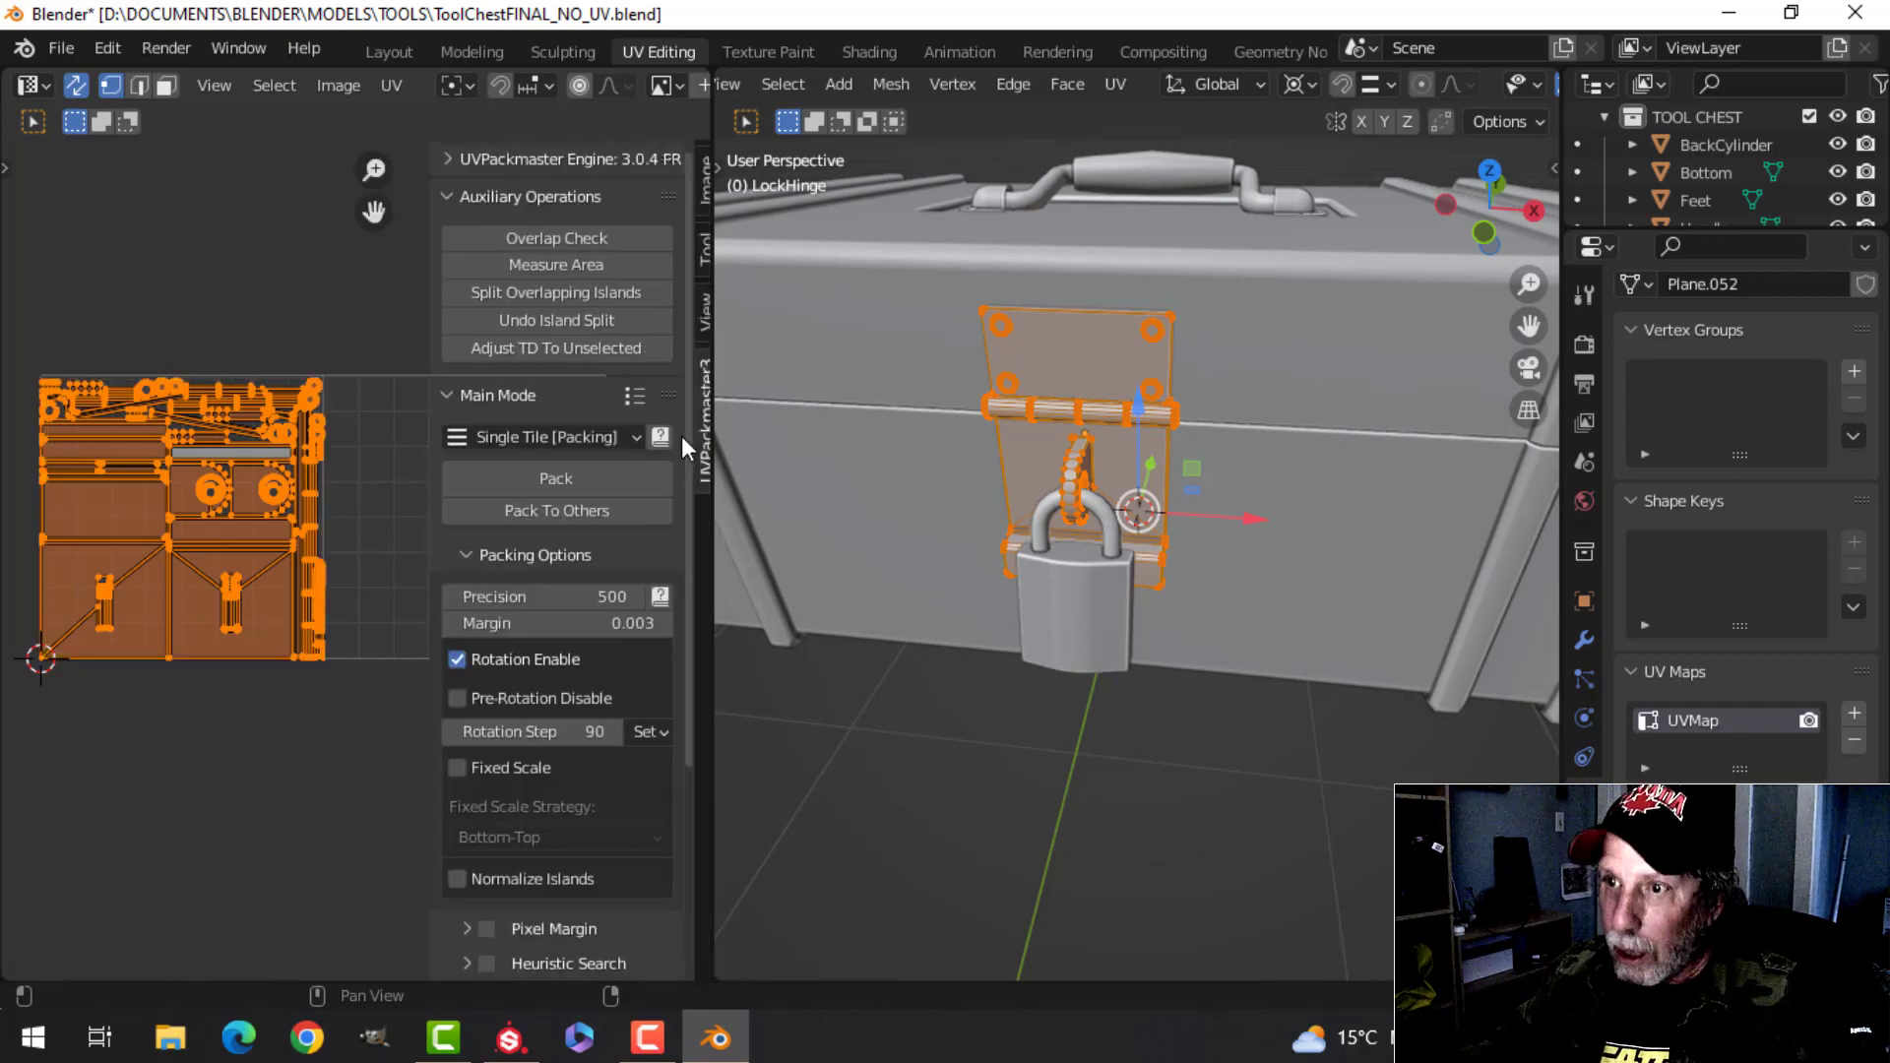
click(694, 311)
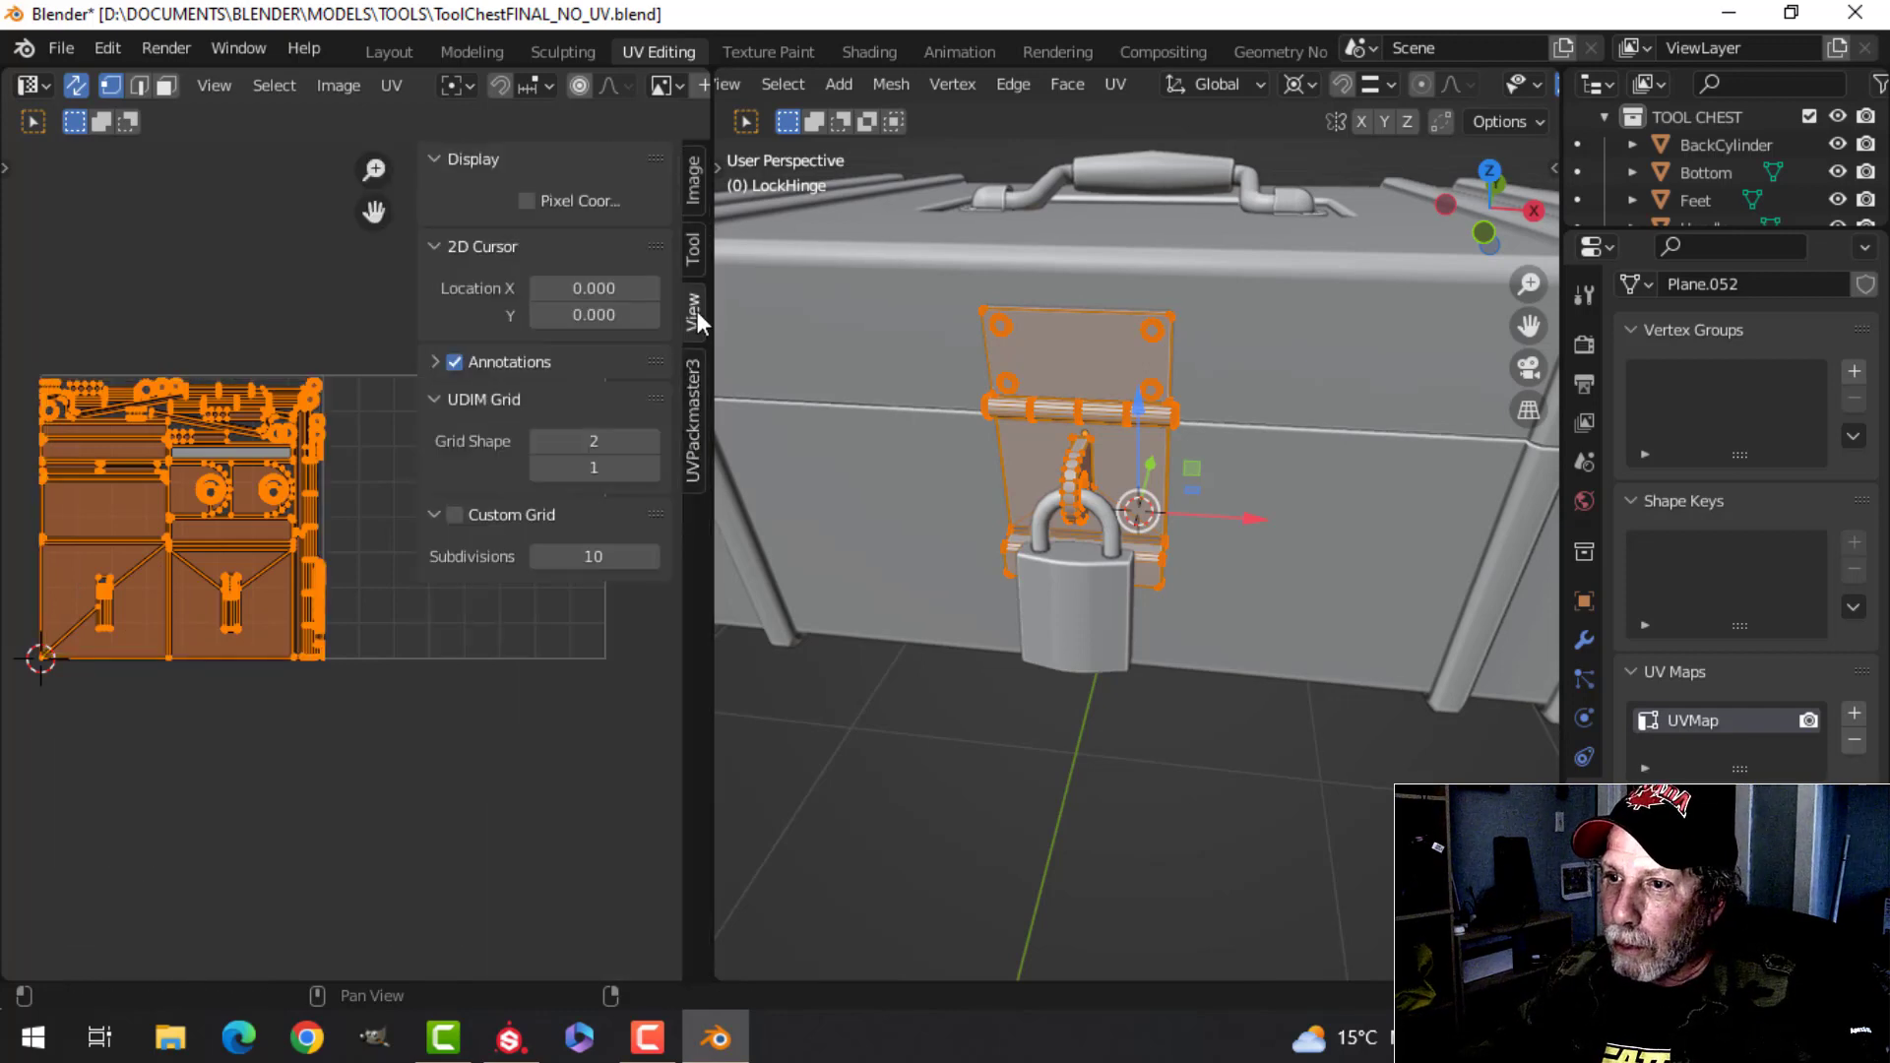
click(653, 441)
key(n)
scroll(549, 688, down, 1)
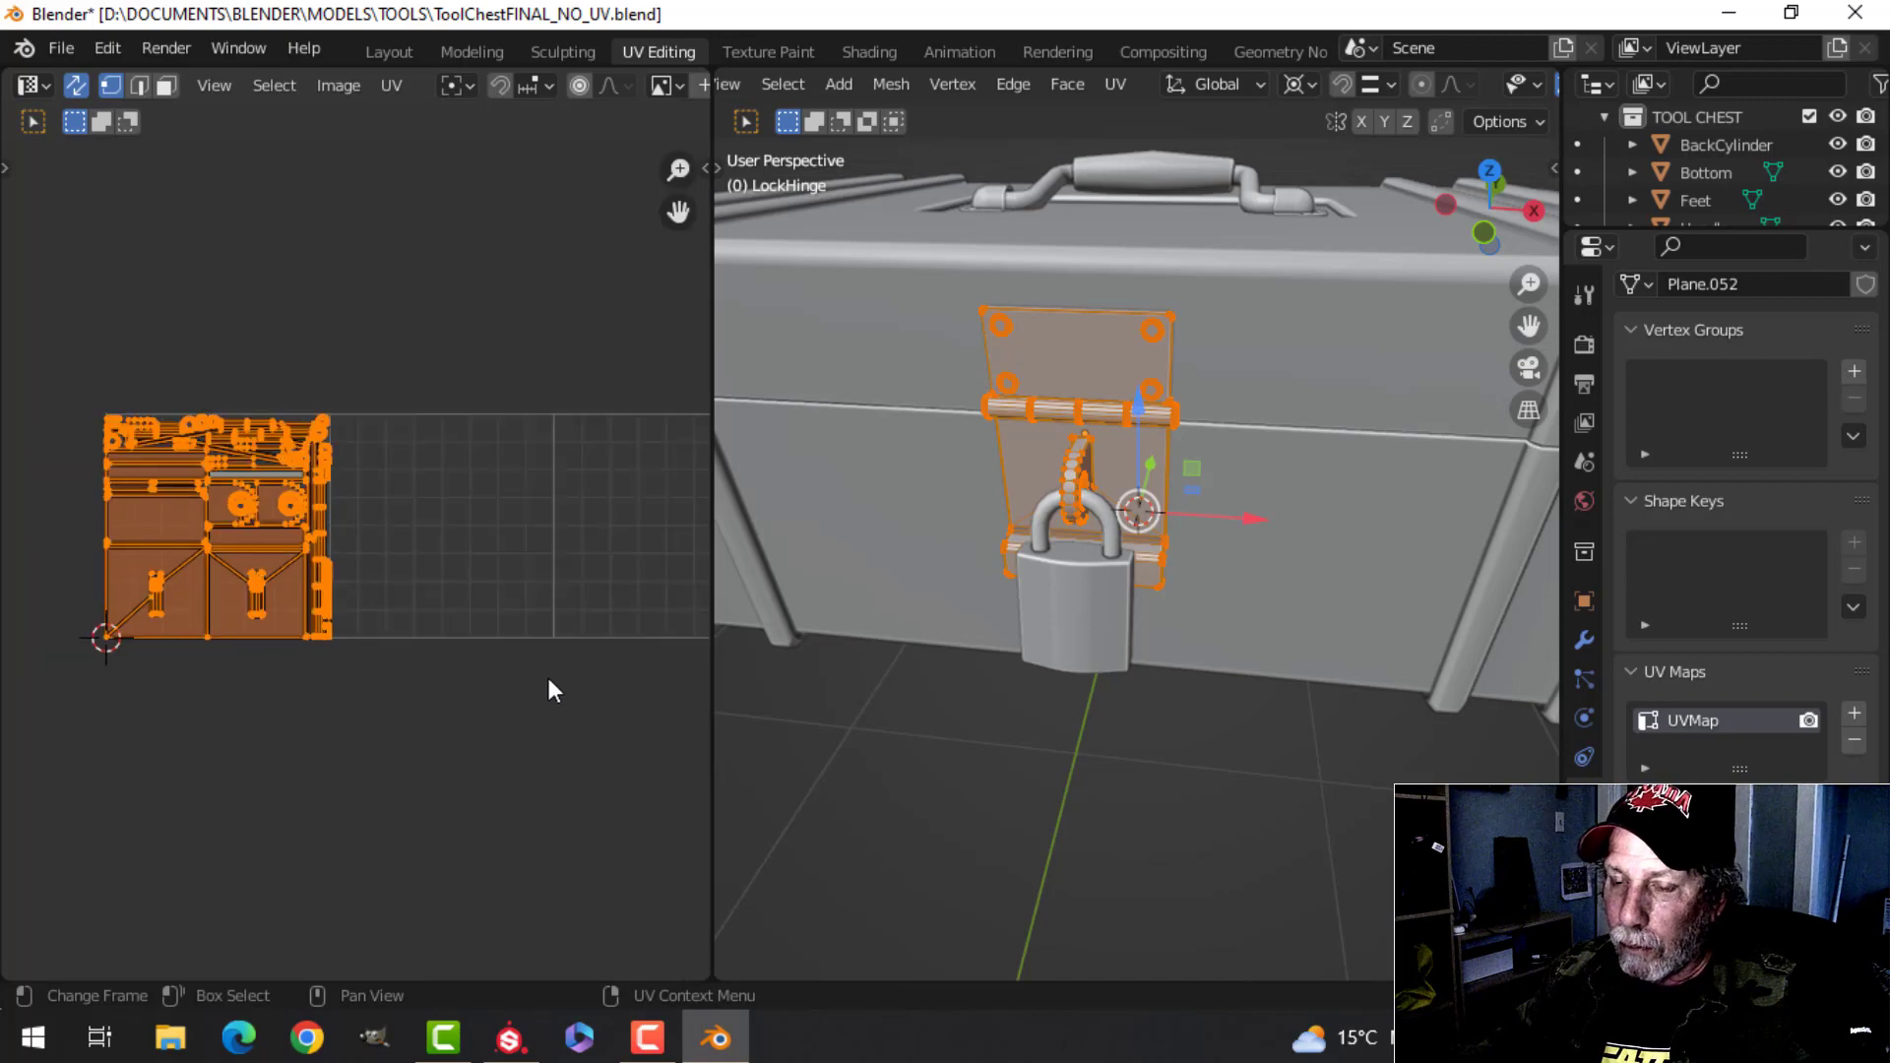
- Move the lock hinge's UV islands 2 units along X into the third UDIM tile and leave Edit Mode
text(gx2)
key(Return)
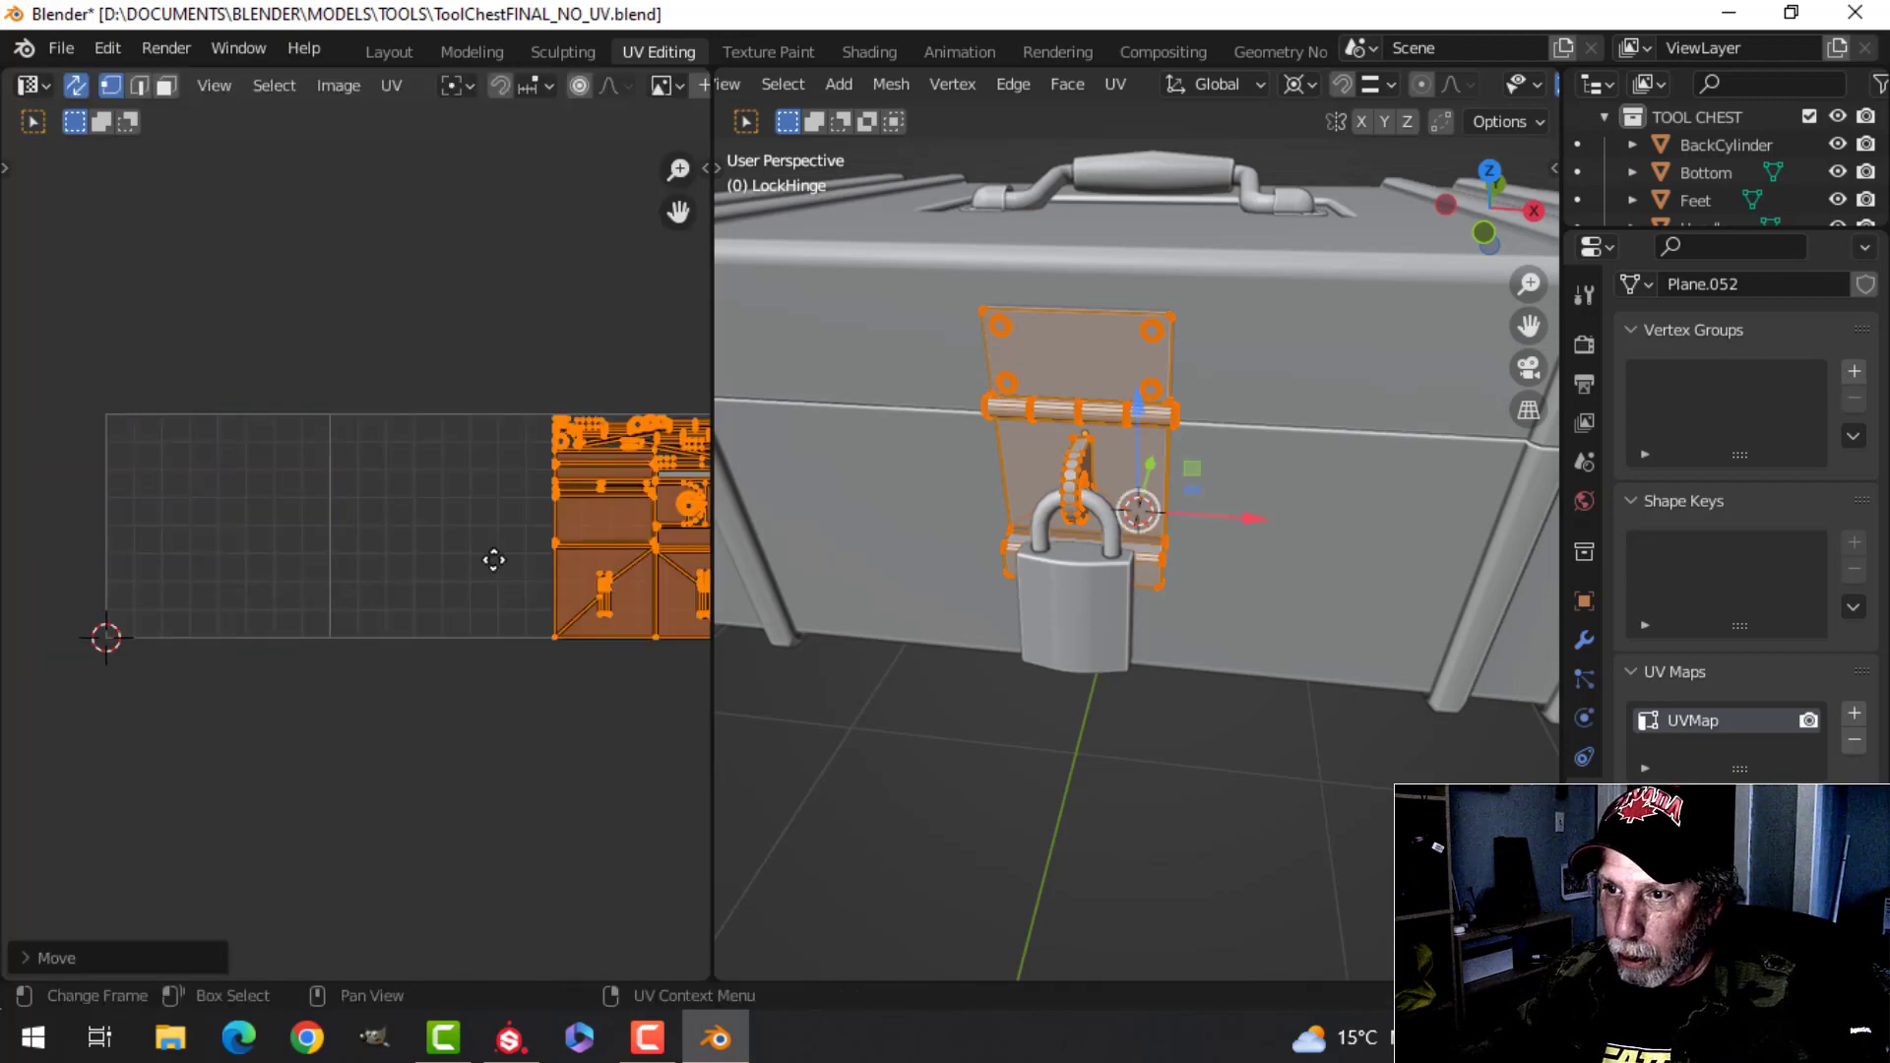
scroll(662, 583, up, 1)
scroll(645, 561, up, 3)
middle_drag(394, 559, 251, 551)
scroll(428, 533, down, 2)
middle_drag(561, 517, 297, 557)
scroll(297, 558, up, 3)
scroll(297, 557, down, 4)
shift+middle_drag(1068, 593, 1203, 508)
key(Tab)
- Unwrap all of the padlock's geometry with Smart UV Project, using the 66° angle limit and 0.003 island margin
click(1009, 582)
scroll(1043, 558, up, 4)
key(Tab)
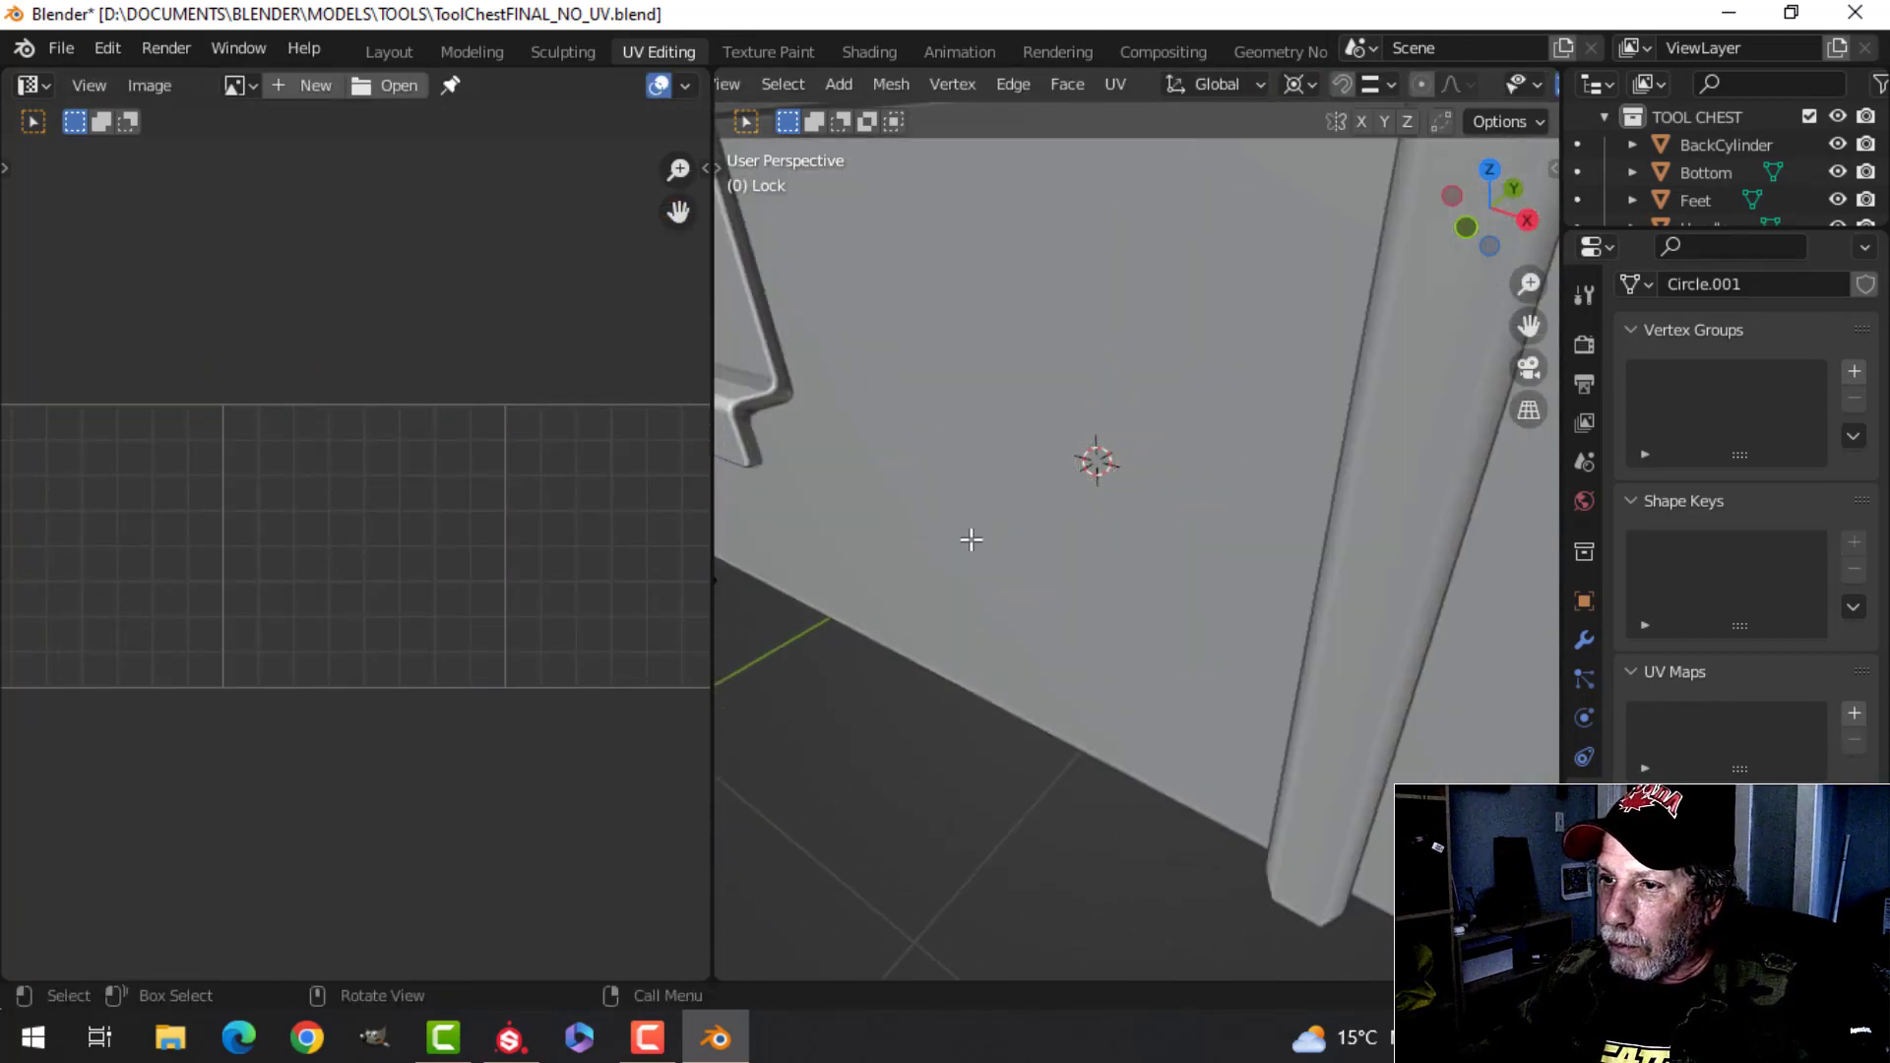
shift+middle_drag(971, 541, 1116, 554)
key(a)
key(u)
click(1117, 555)
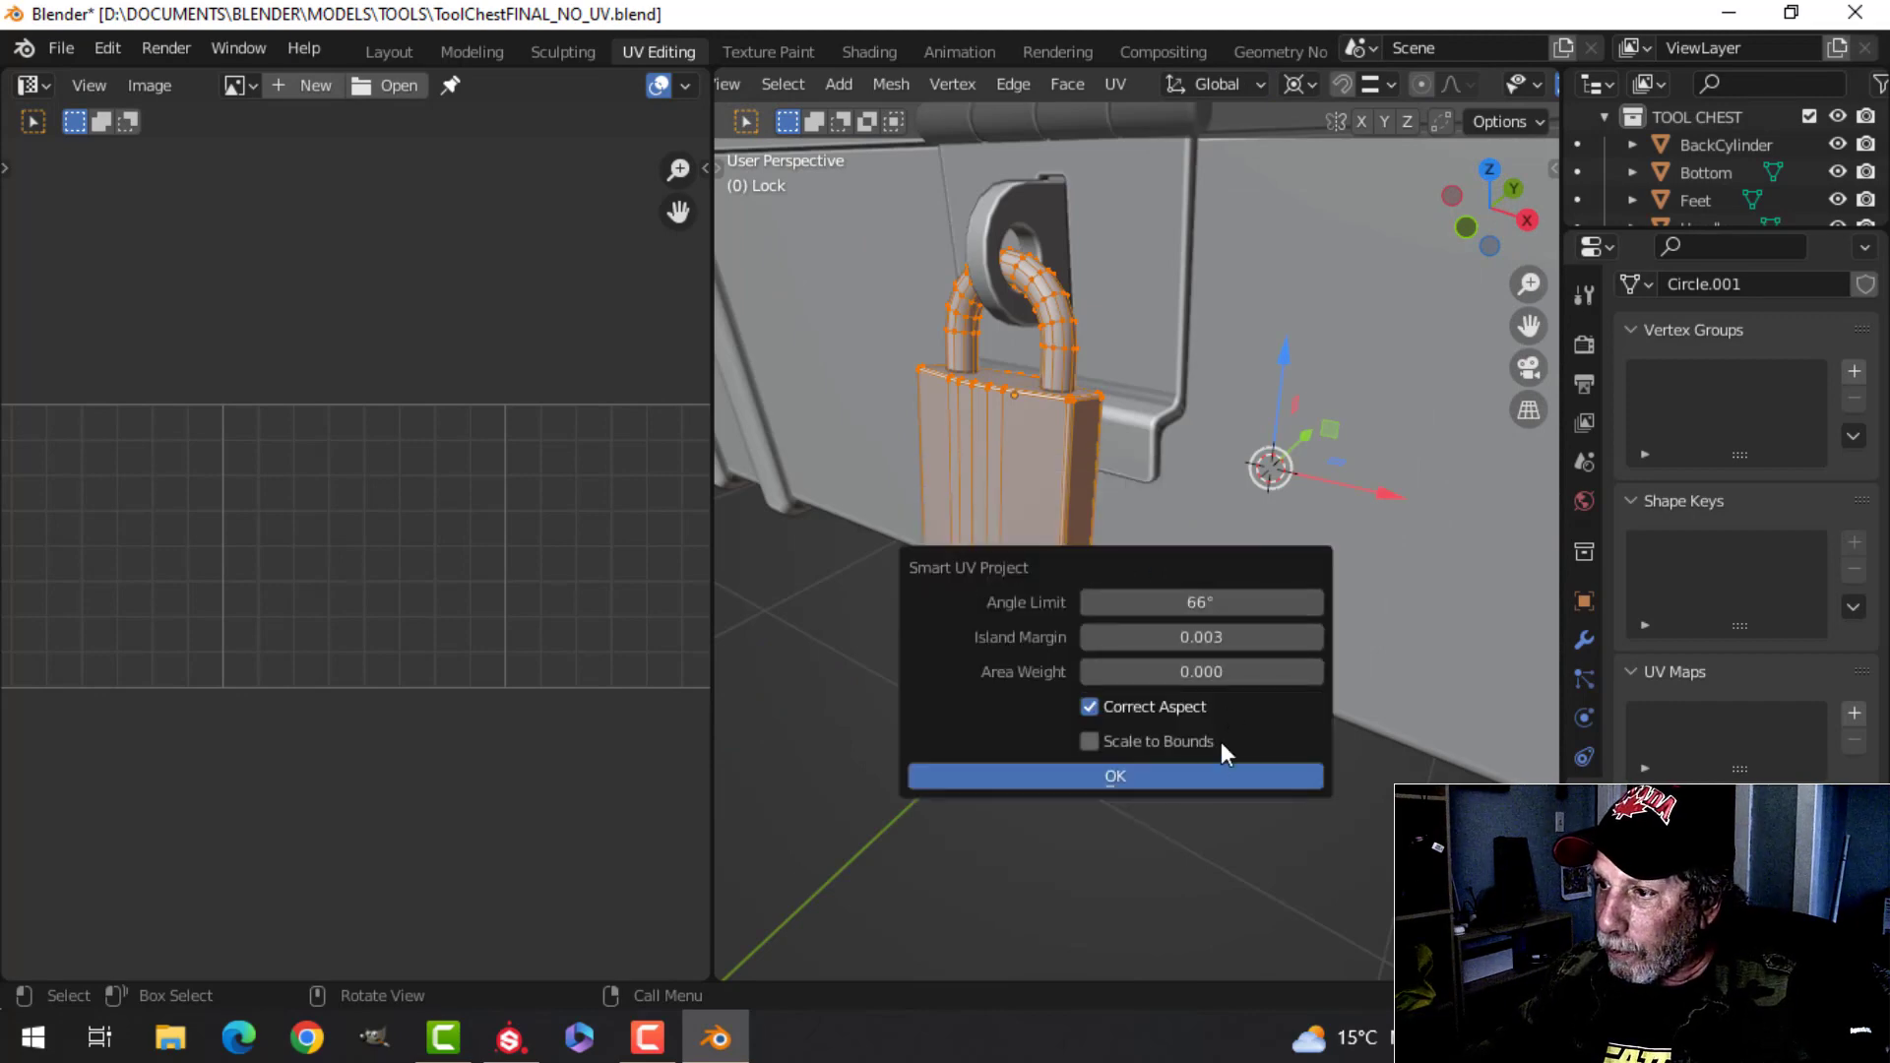
click(1165, 776)
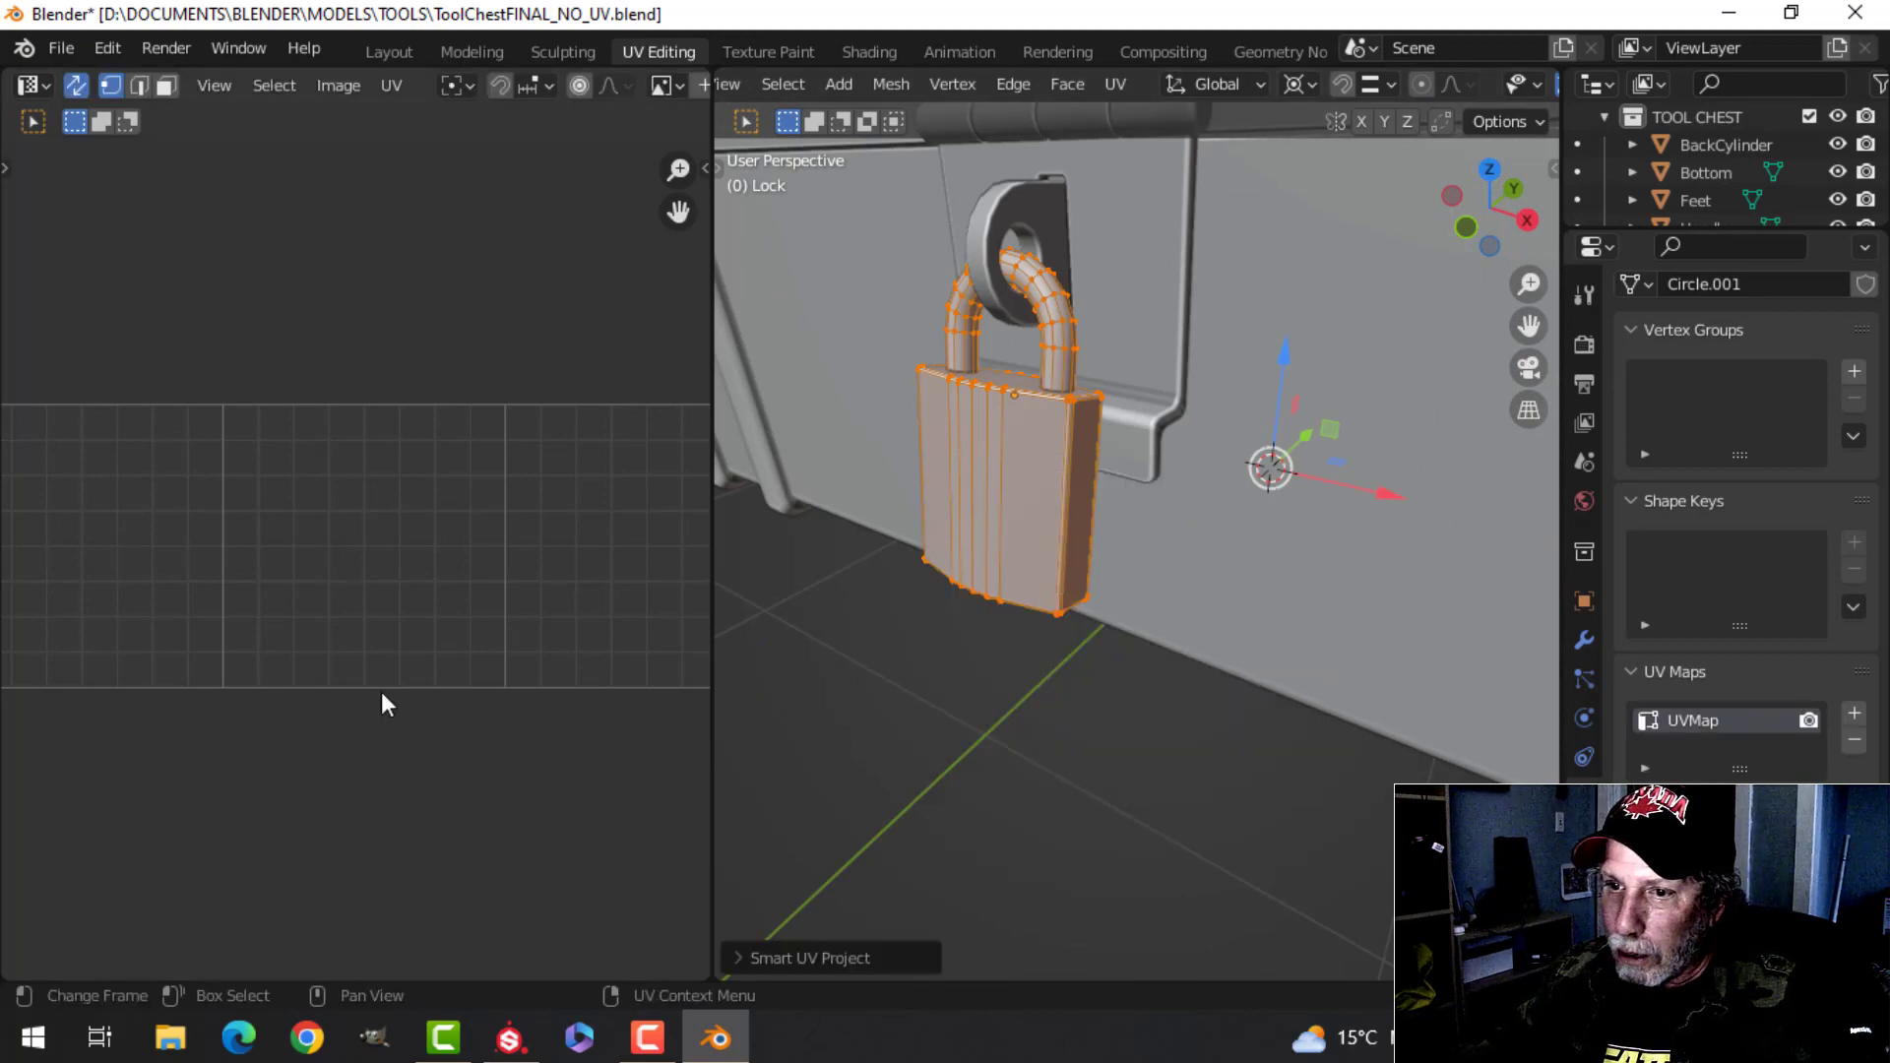
- Pack the padlock's UV islands into a single tile with UVPackmaster3
scroll(473, 622, down, 4)
middle_drag(469, 623, 374, 631)
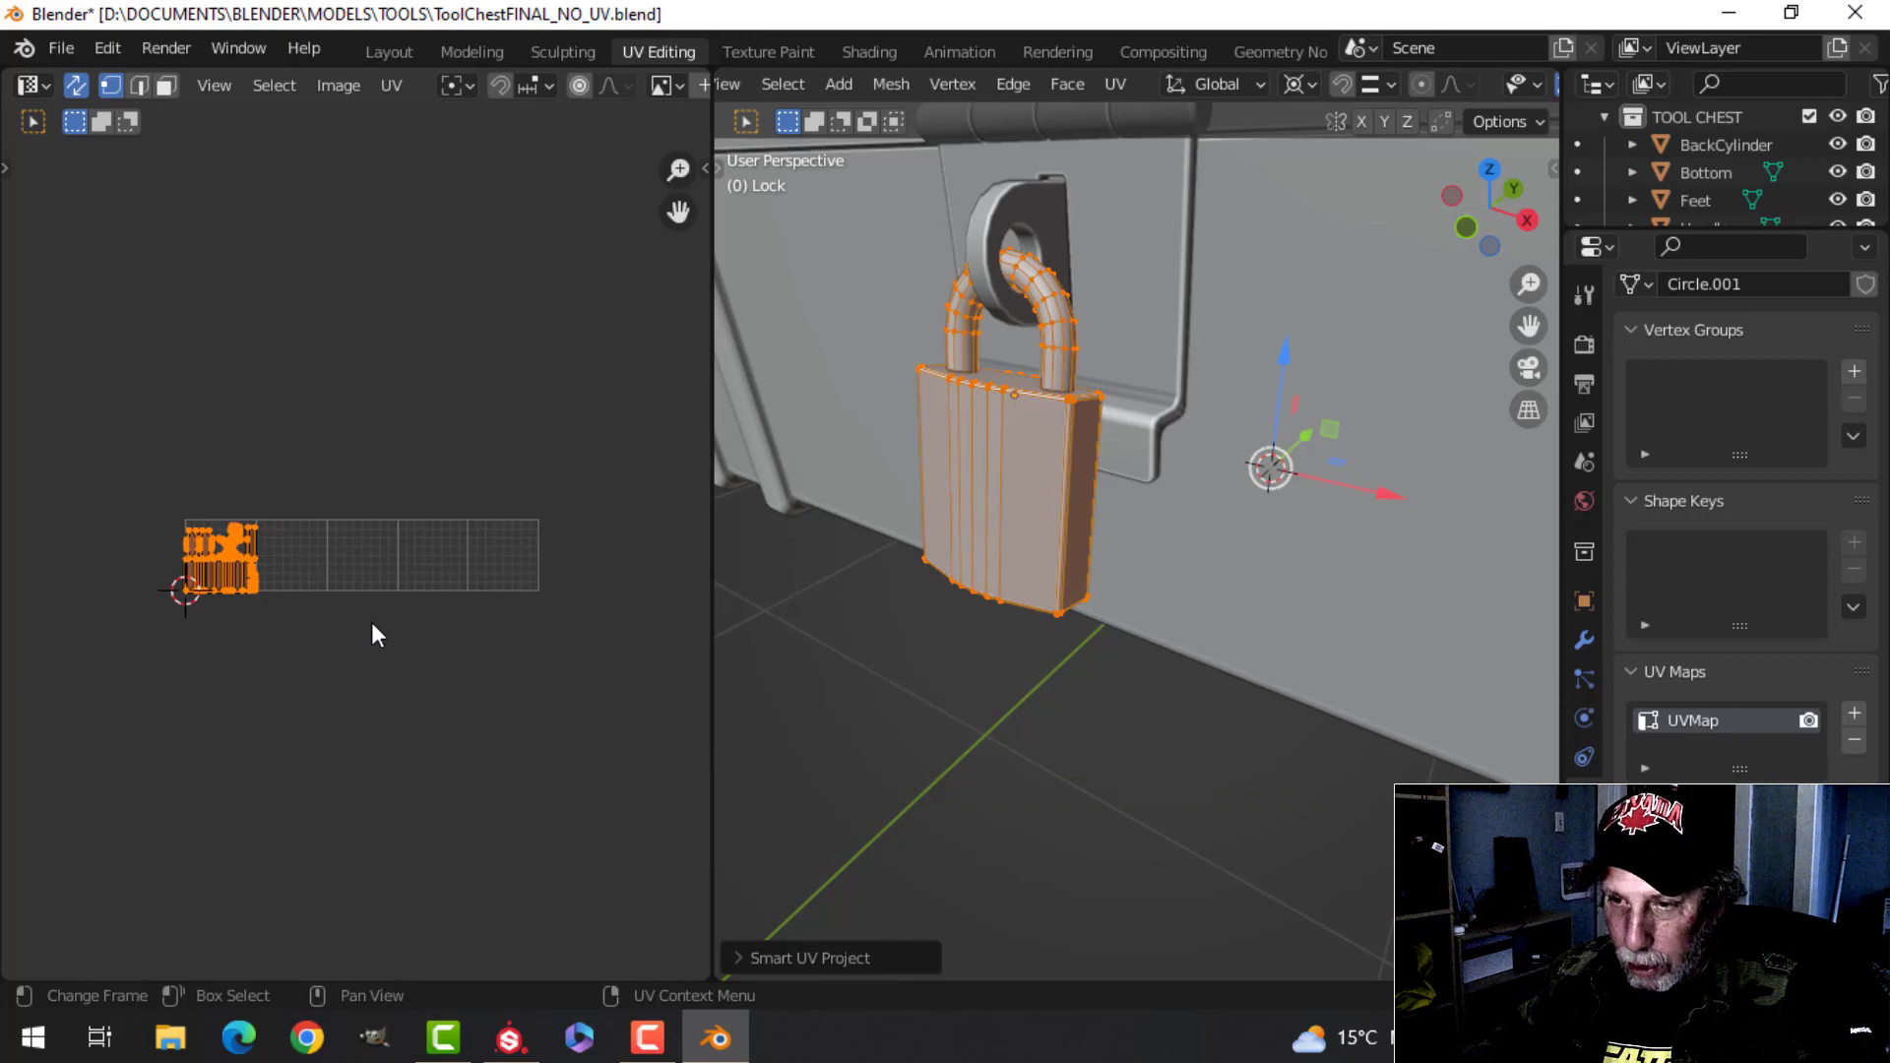
key(n)
click(694, 404)
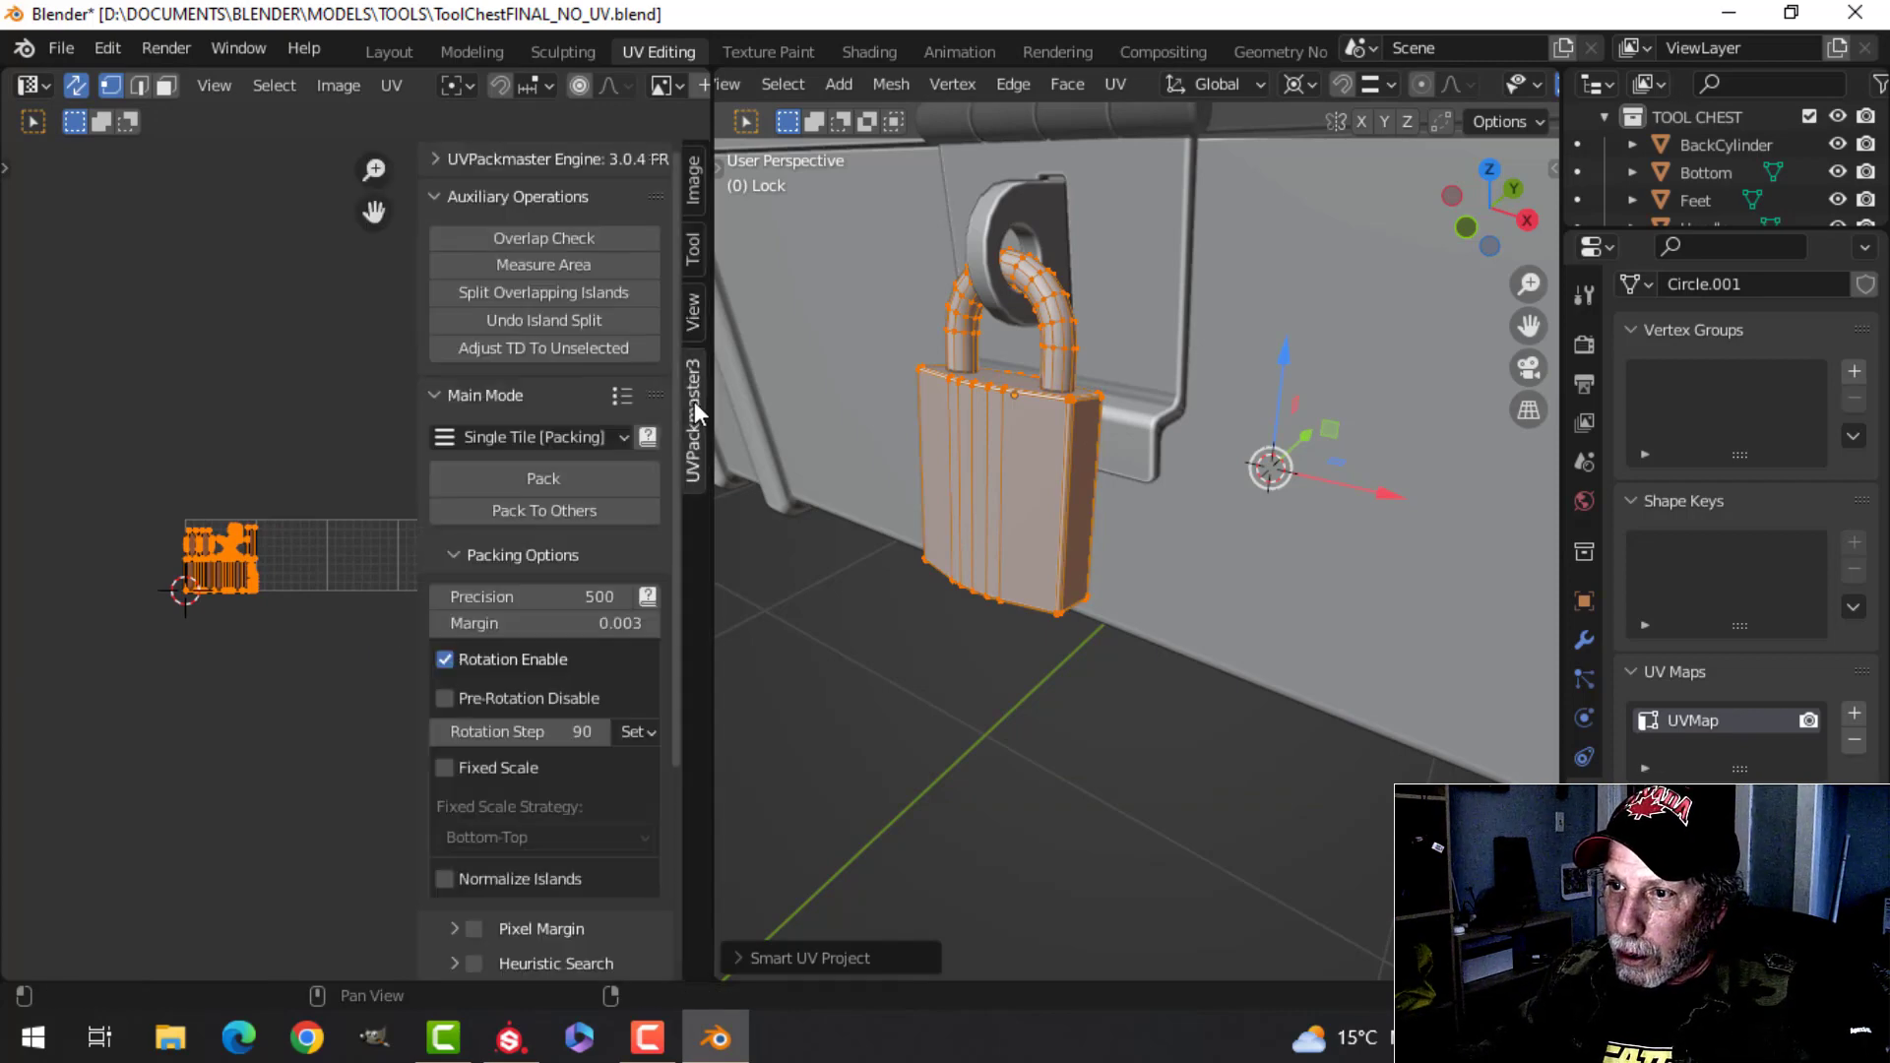
key(n)
- Move the padlock's UV islands 4 units along X into the fifth UDIM tile and return to Object Mode
key(g)
key(x)
key(4)
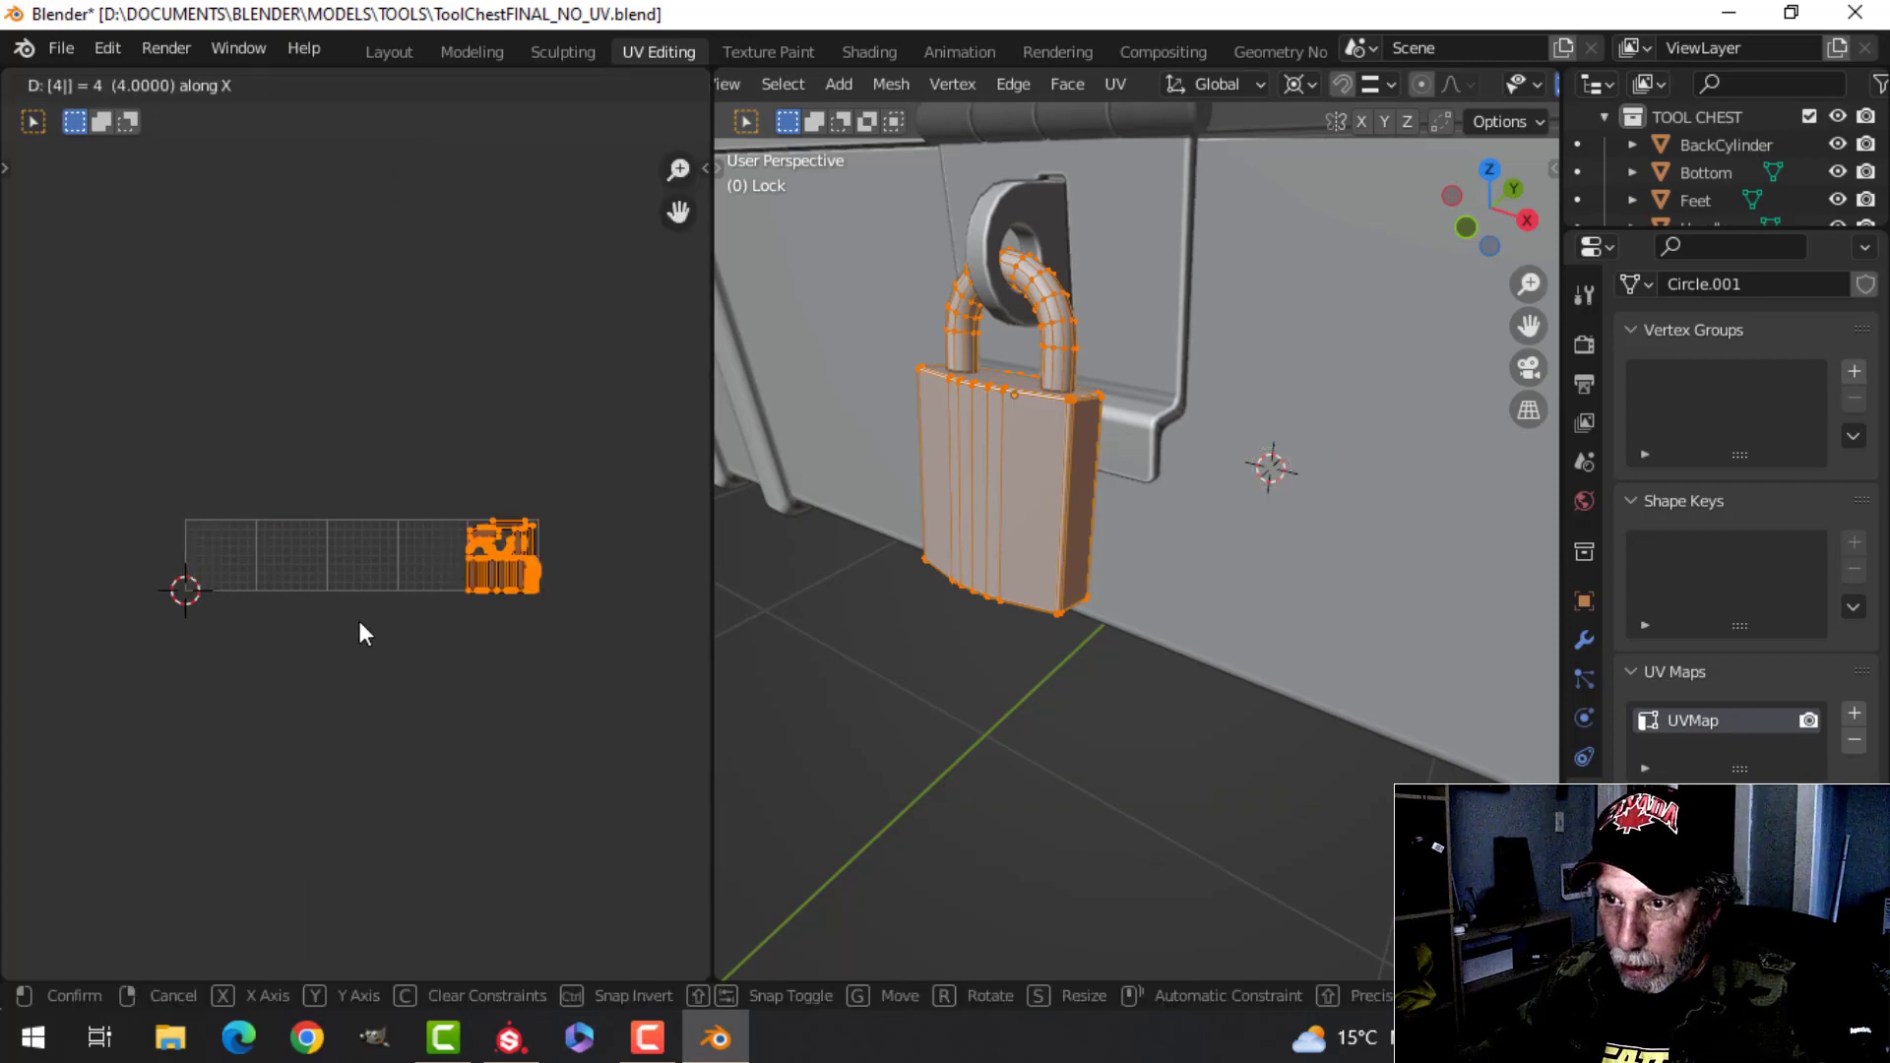
key(Return)
scroll(394, 618, up, 2)
key(Tab)
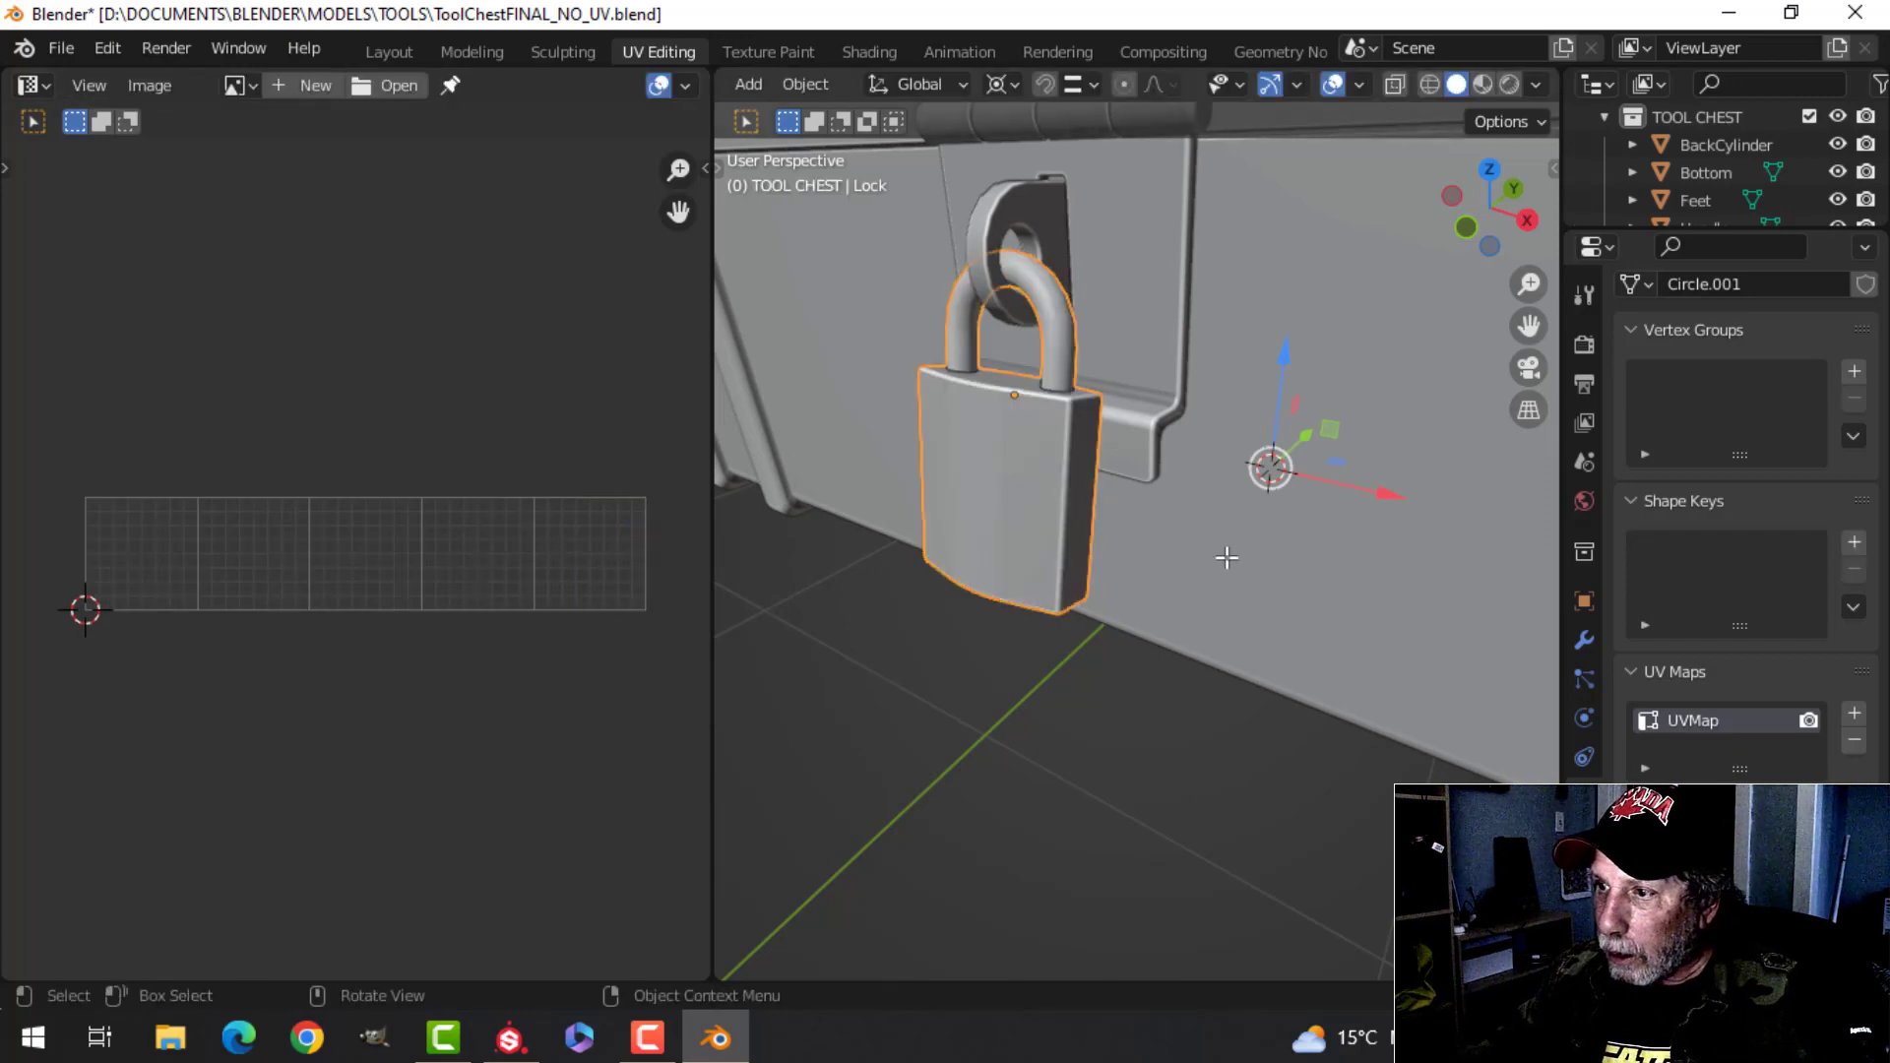
- Open the lid, bottom, lock hinge and padlock together in Edit Mode to check their UDIM tile layout, and return to Object Mode
click(1224, 553)
shift+click(1160, 340)
scroll(1202, 434, down, 3)
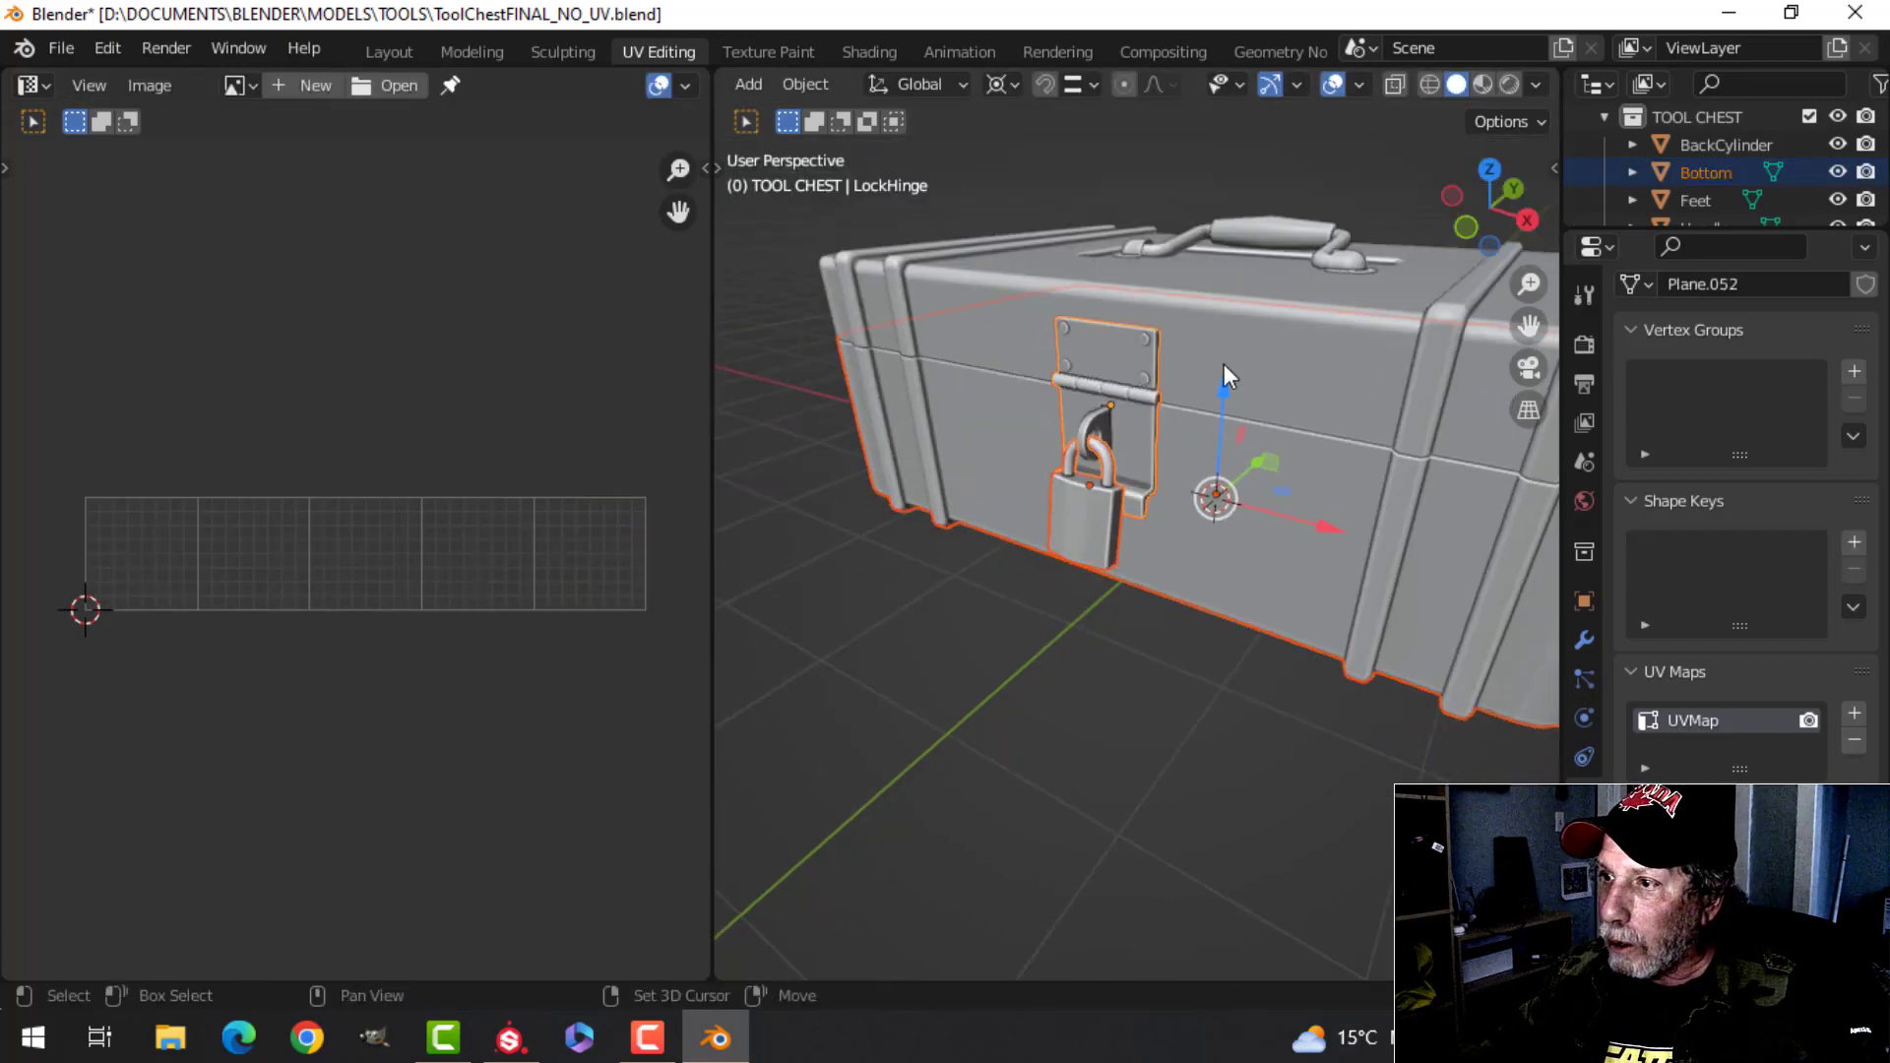
key(Tab)
scroll(552, 677, up, 3)
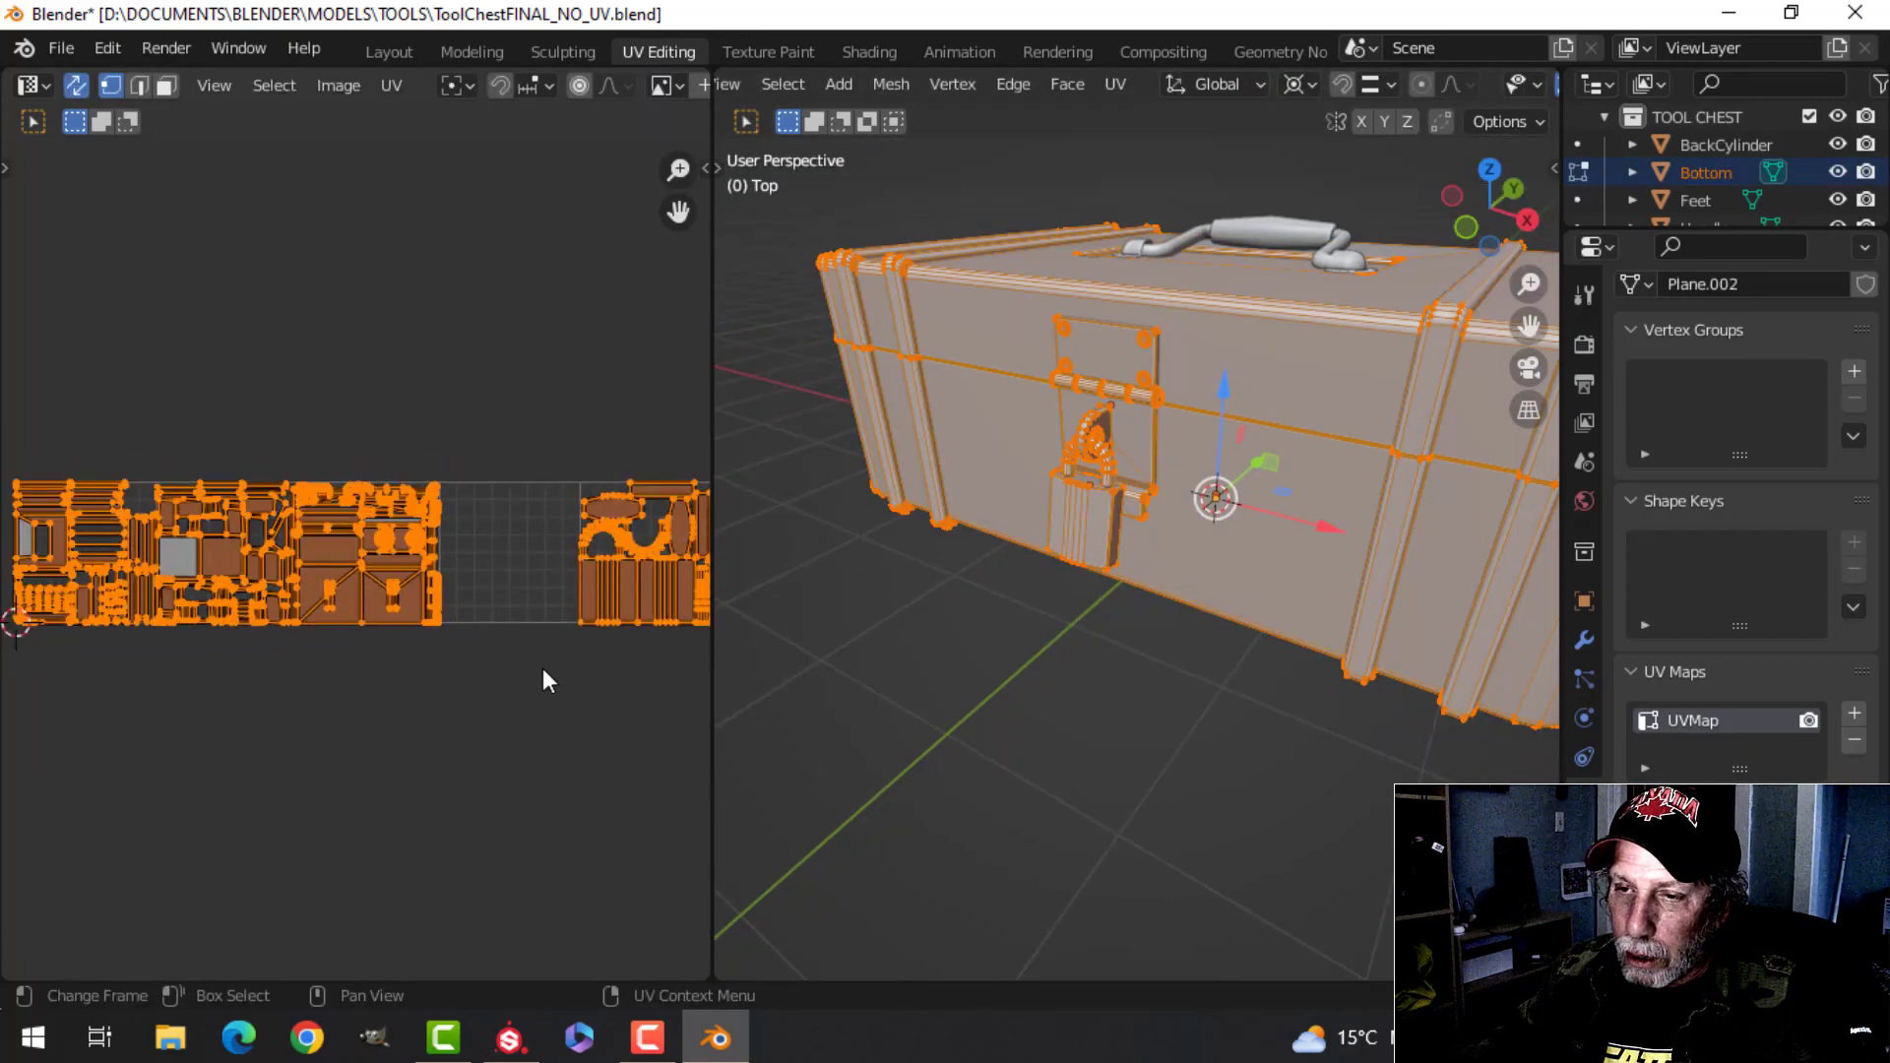
scroll(542, 667, down, 1)
scroll(529, 655, up, 2)
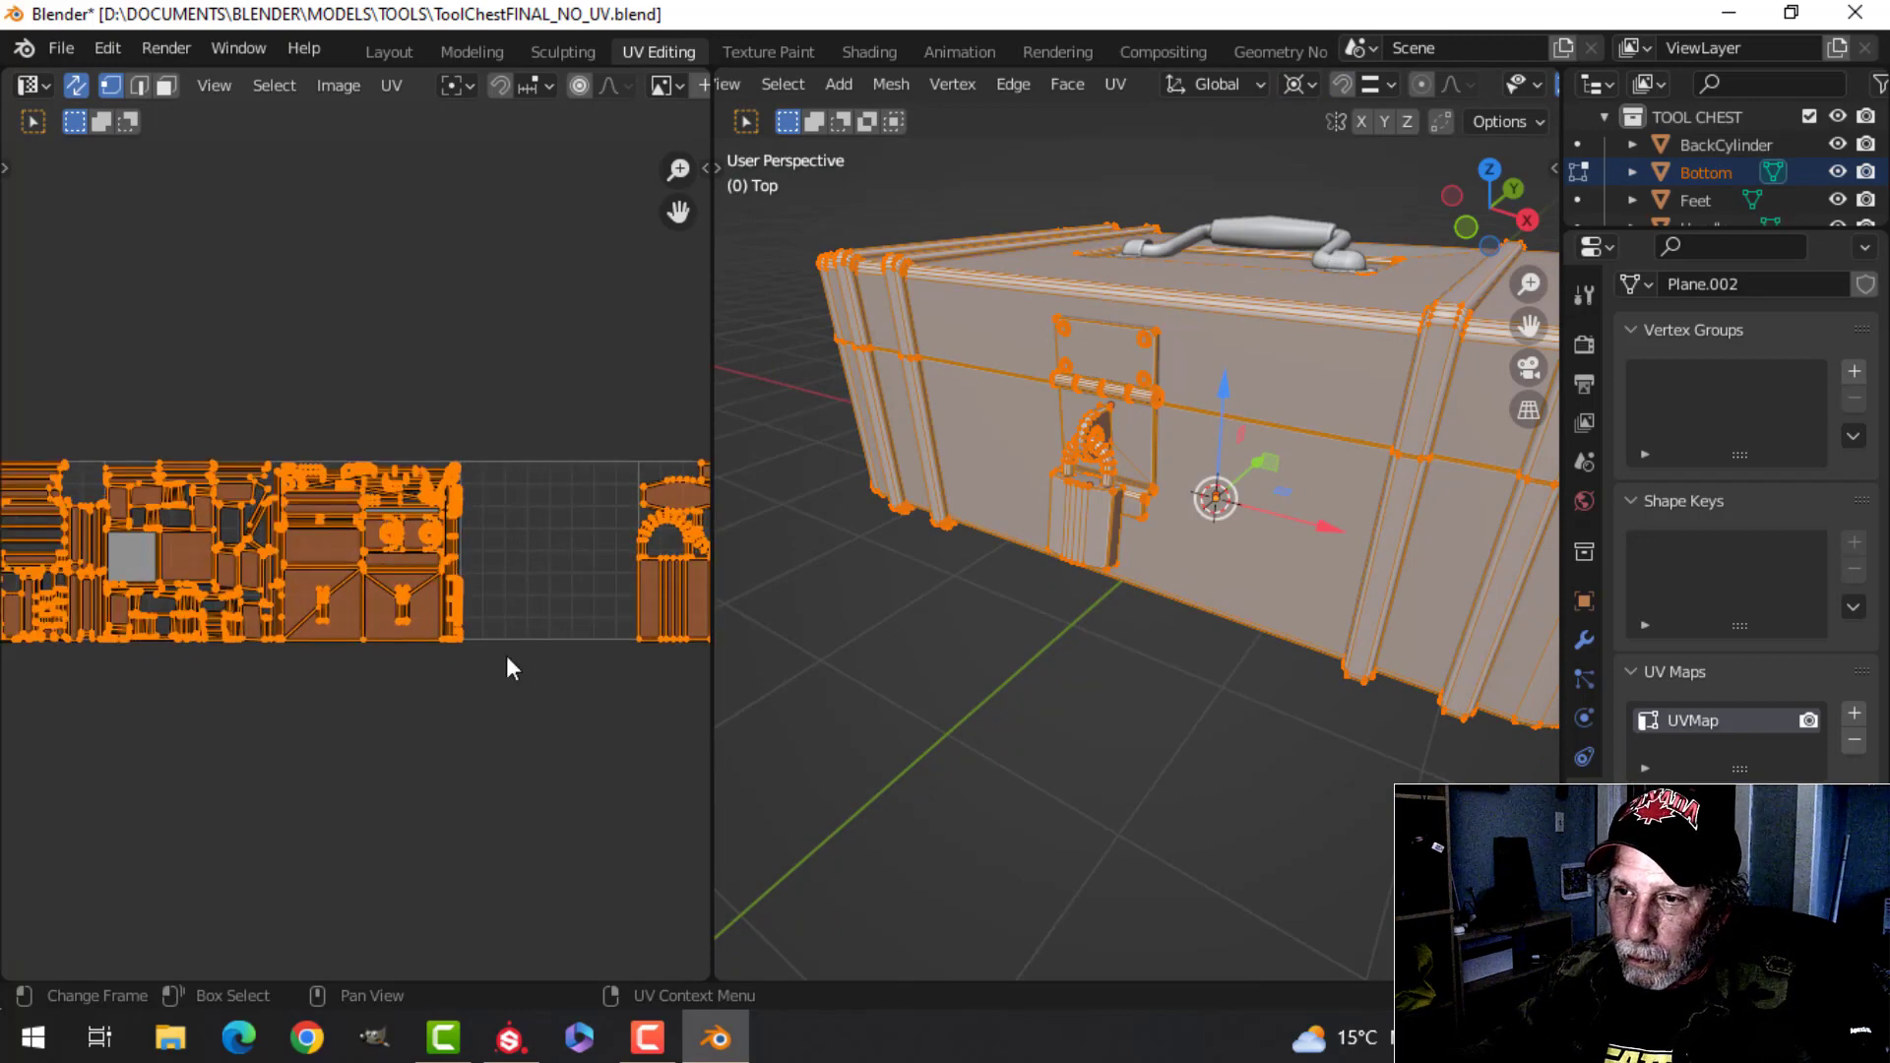
mouse_move(490, 674)
middle_down()
mouse_move(554, 658)
mouse_move(544, 641)
mouse_move(467, 665)
middle_up()
scroll(588, 597, down, 1)
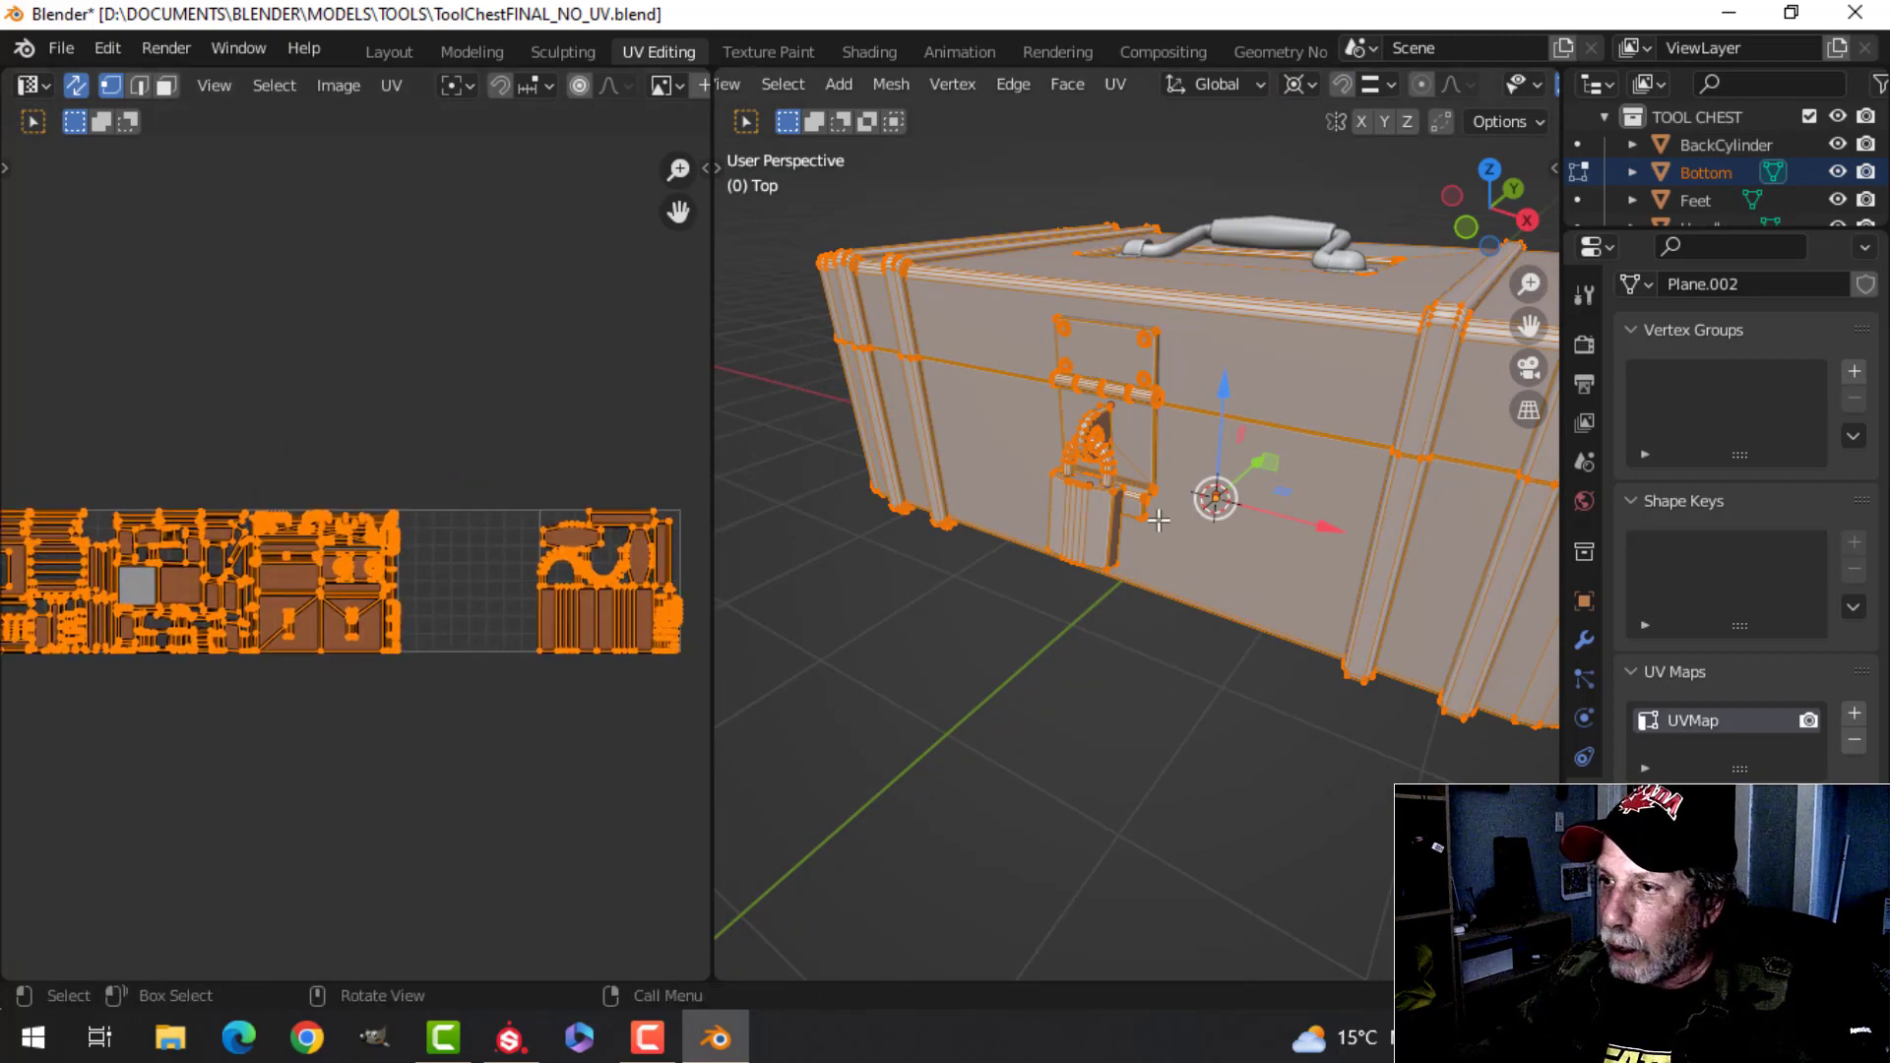
key(Tab)
- Unwrap the top handle and the back hinge cylinder together with Smart UV Project, using the 0.003 island margin
middle_drag(1159, 520, 1085, 528)
click(1378, 315)
scroll(1022, 433, up, 2)
shift+click(1012, 419)
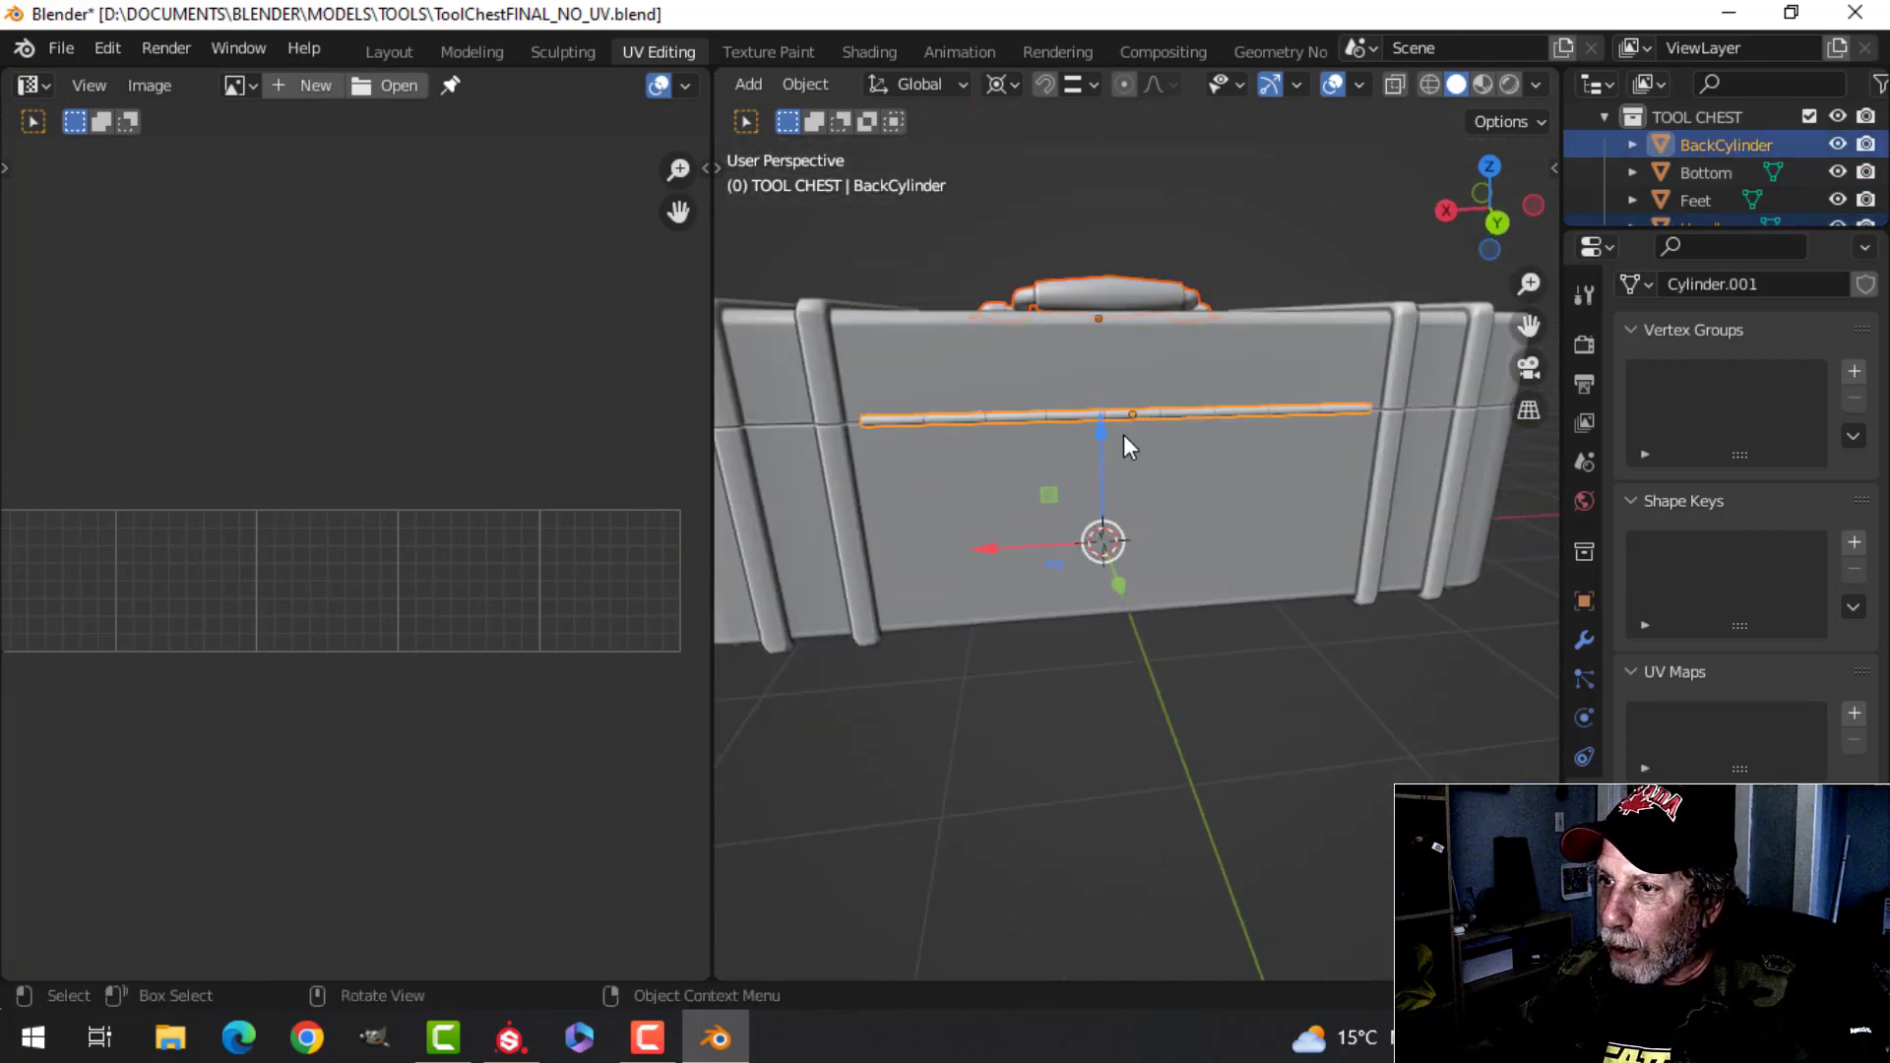
key(Tab)
middle_drag(1125, 434, 1202, 528)
key(u)
click(1201, 529)
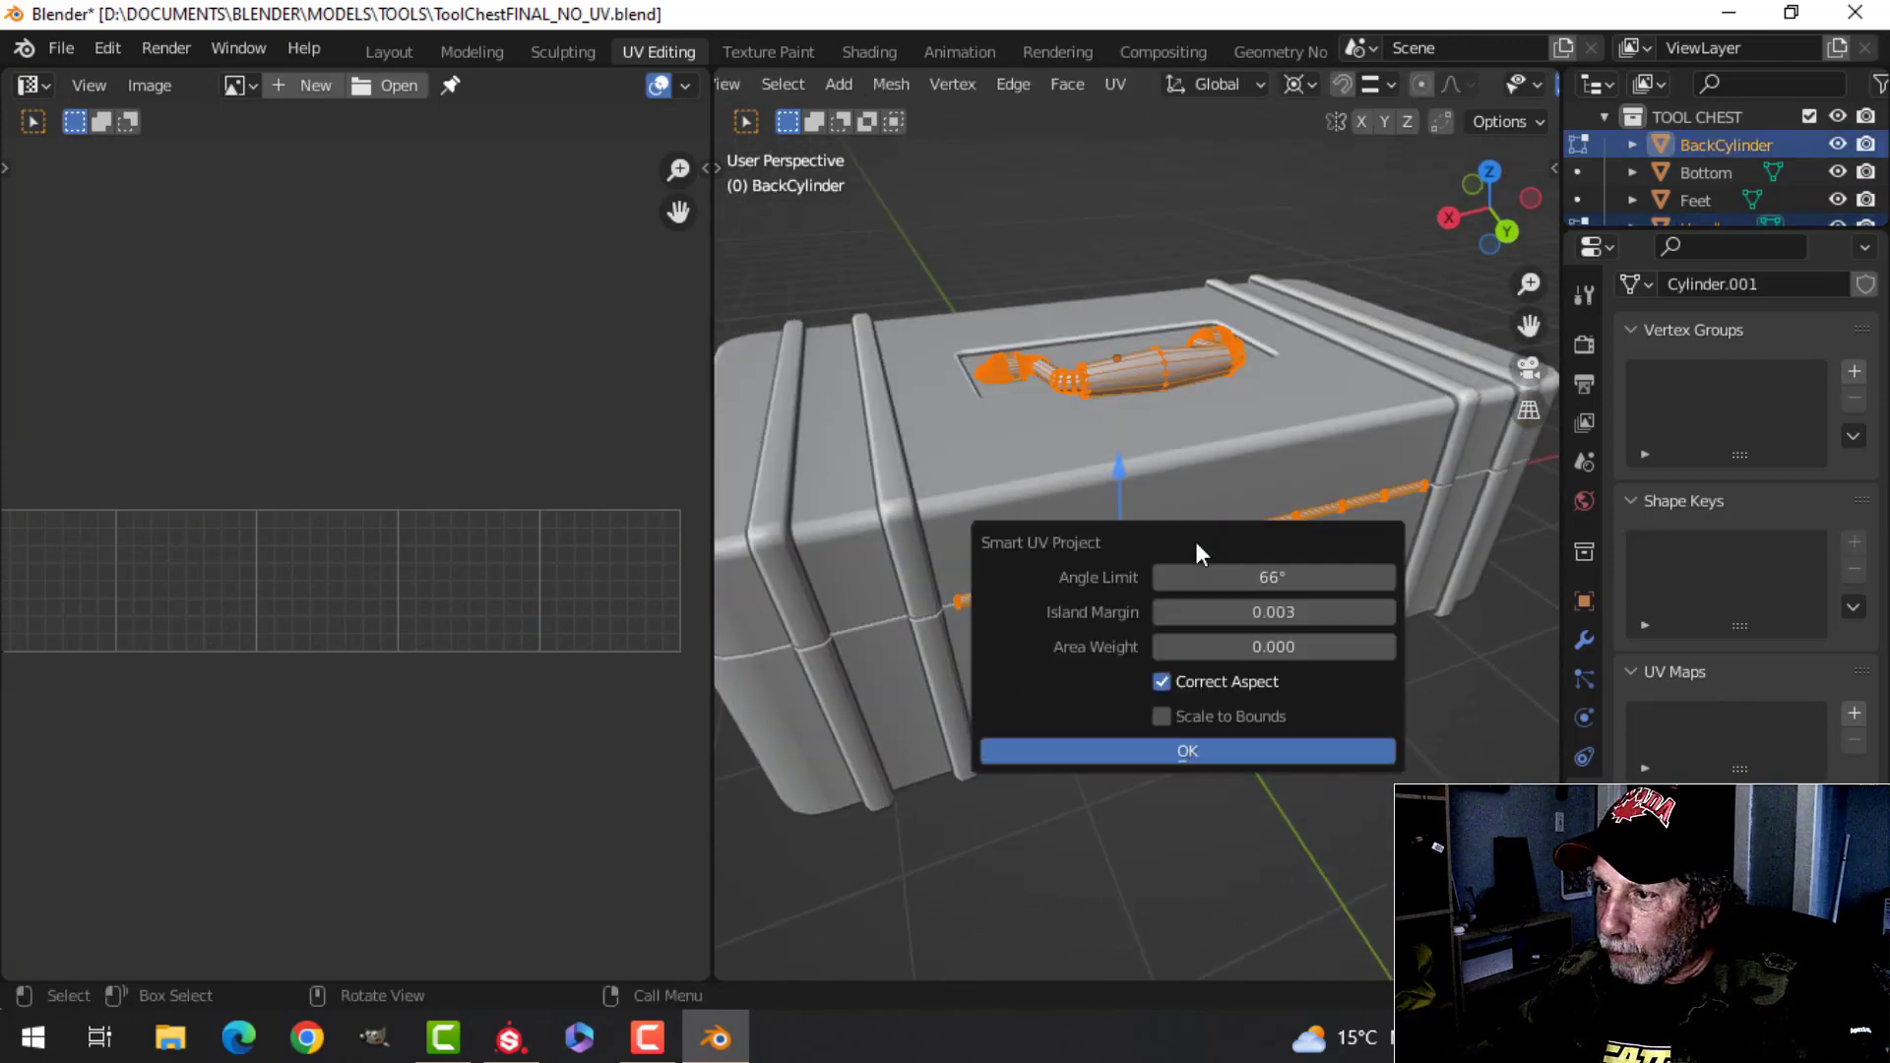
click(1235, 752)
- Pack the handle's and back cylinder's UV islands into a single tile with UVPackmaster3
scroll(398, 611, down, 2)
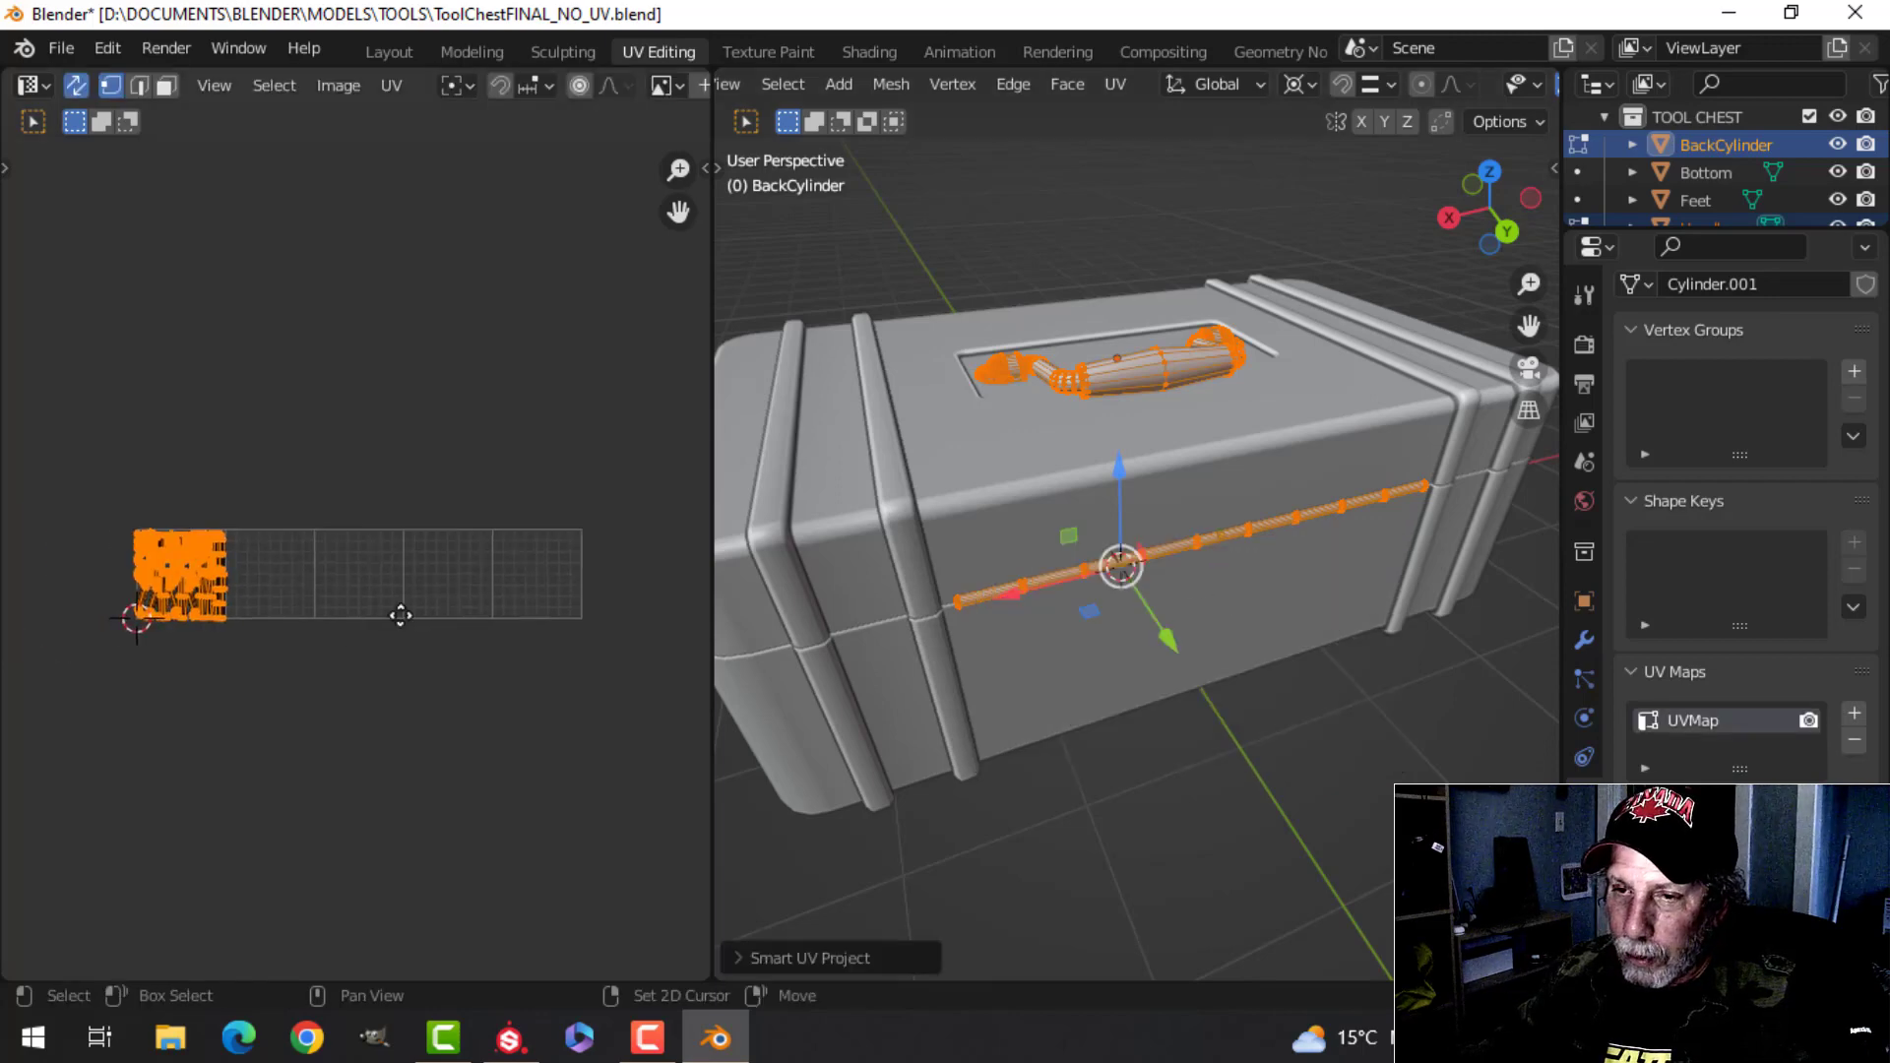
scroll(380, 600, up, 8)
scroll(1170, 629, down, 3)
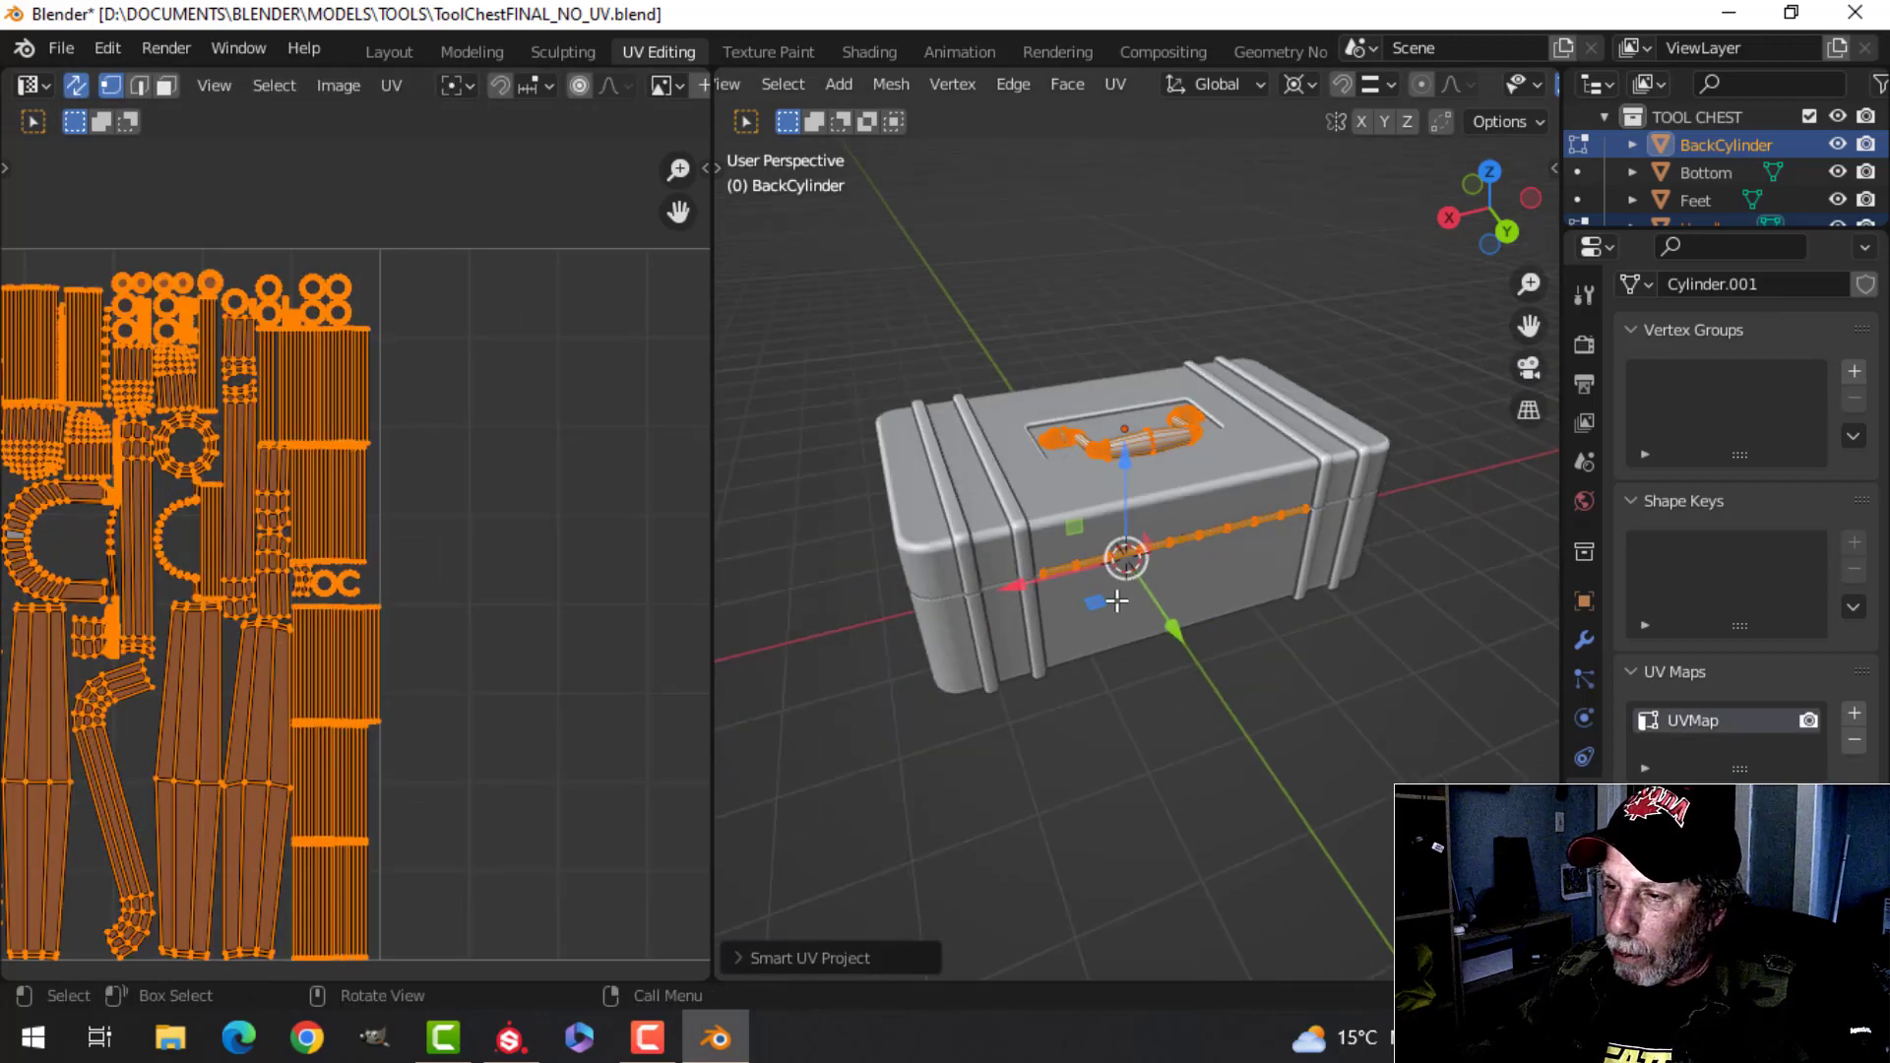
middle_drag(1169, 629, 1083, 630)
scroll(427, 636, down, 3)
key(n)
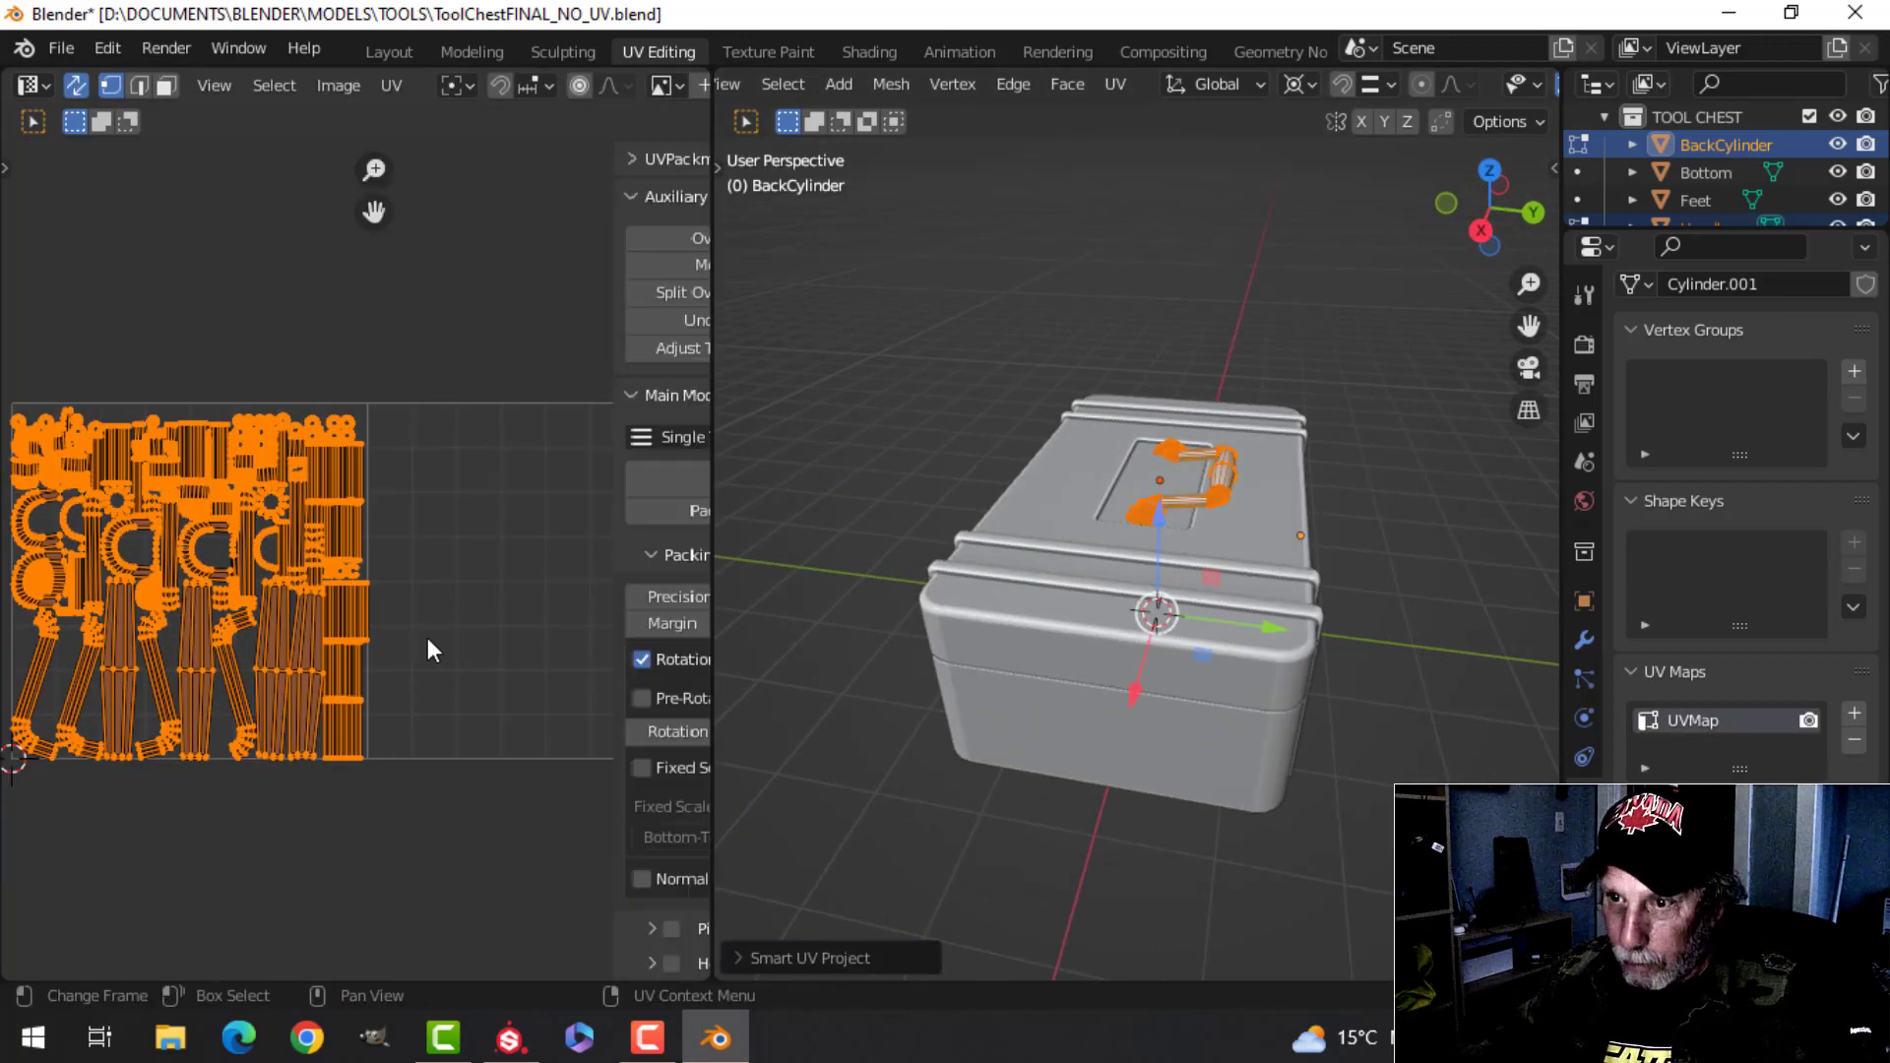
click(573, 482)
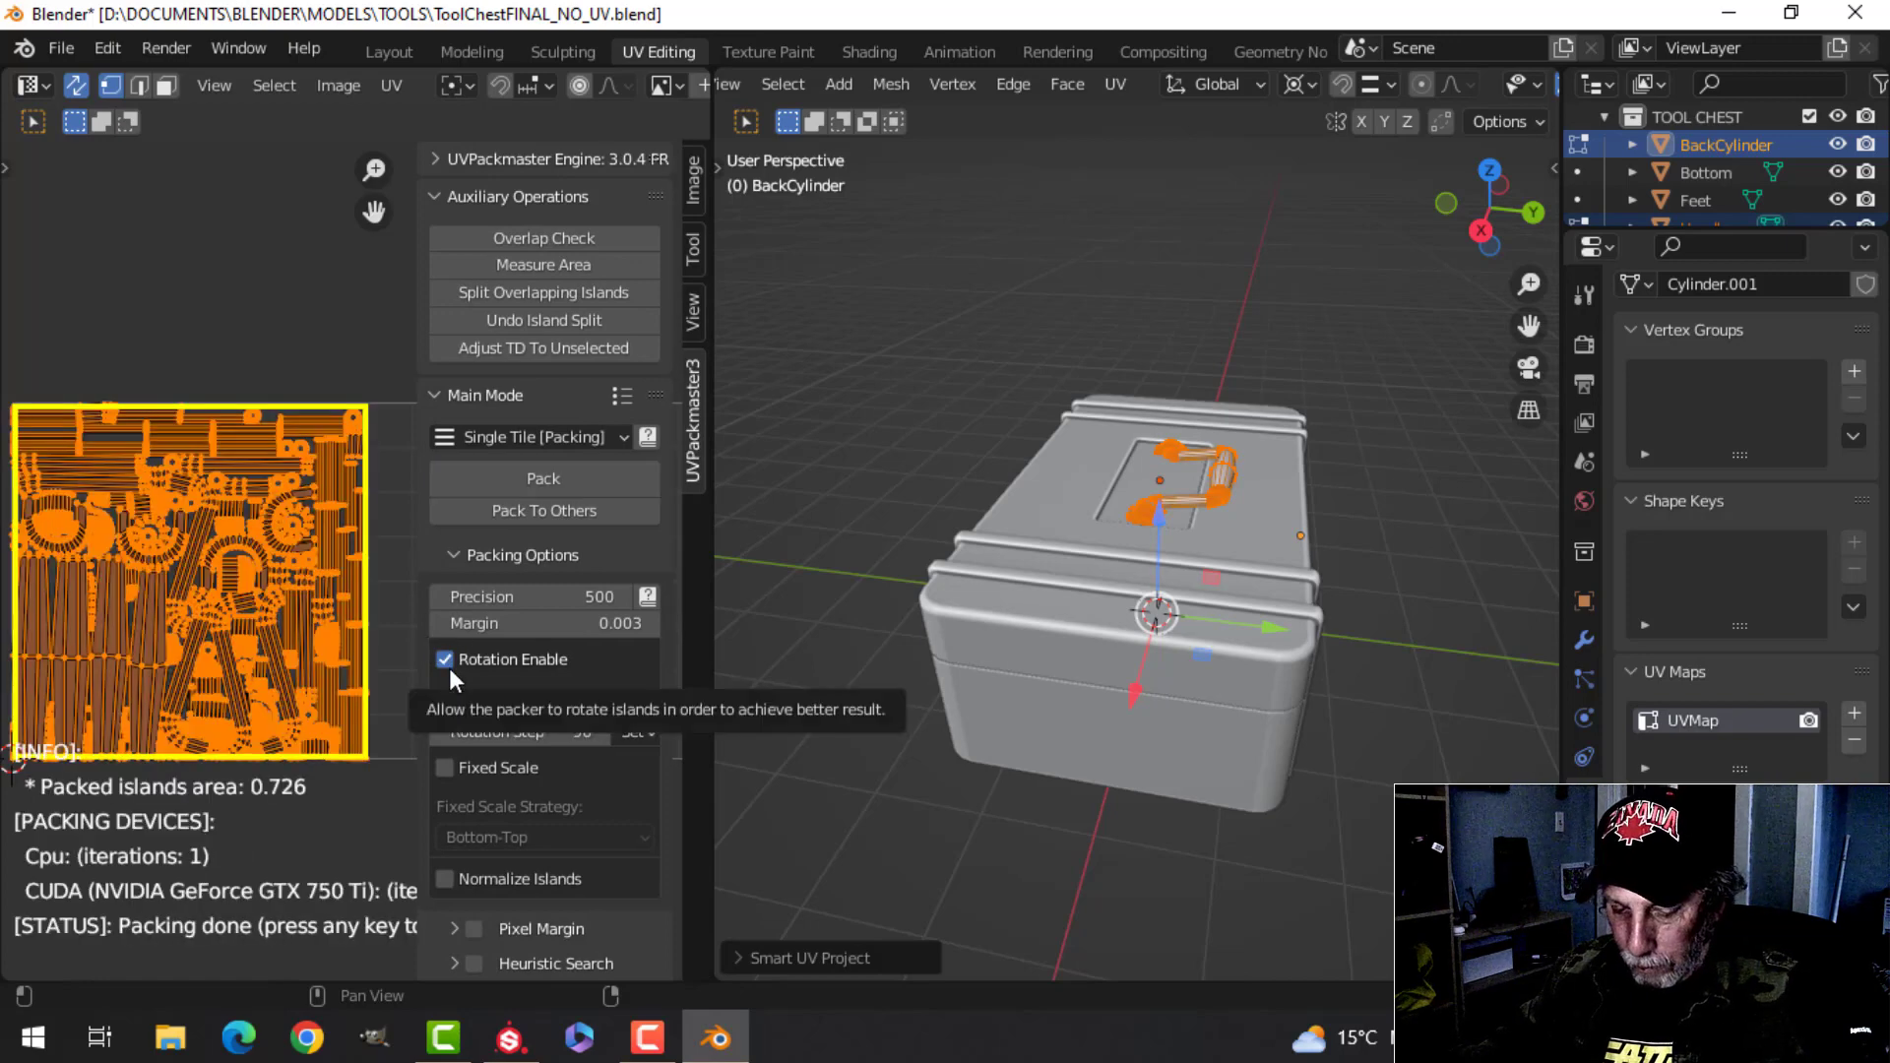
- Move the handle's and back cylinder's UV islands 3 units along X into the fourth UDIM tile and leave Edit Mode
key(n)
scroll(449, 668, down, 2)
scroll(447, 669, down, 2)
ctrl+scroll(498, 635, down, 3)
key(g)
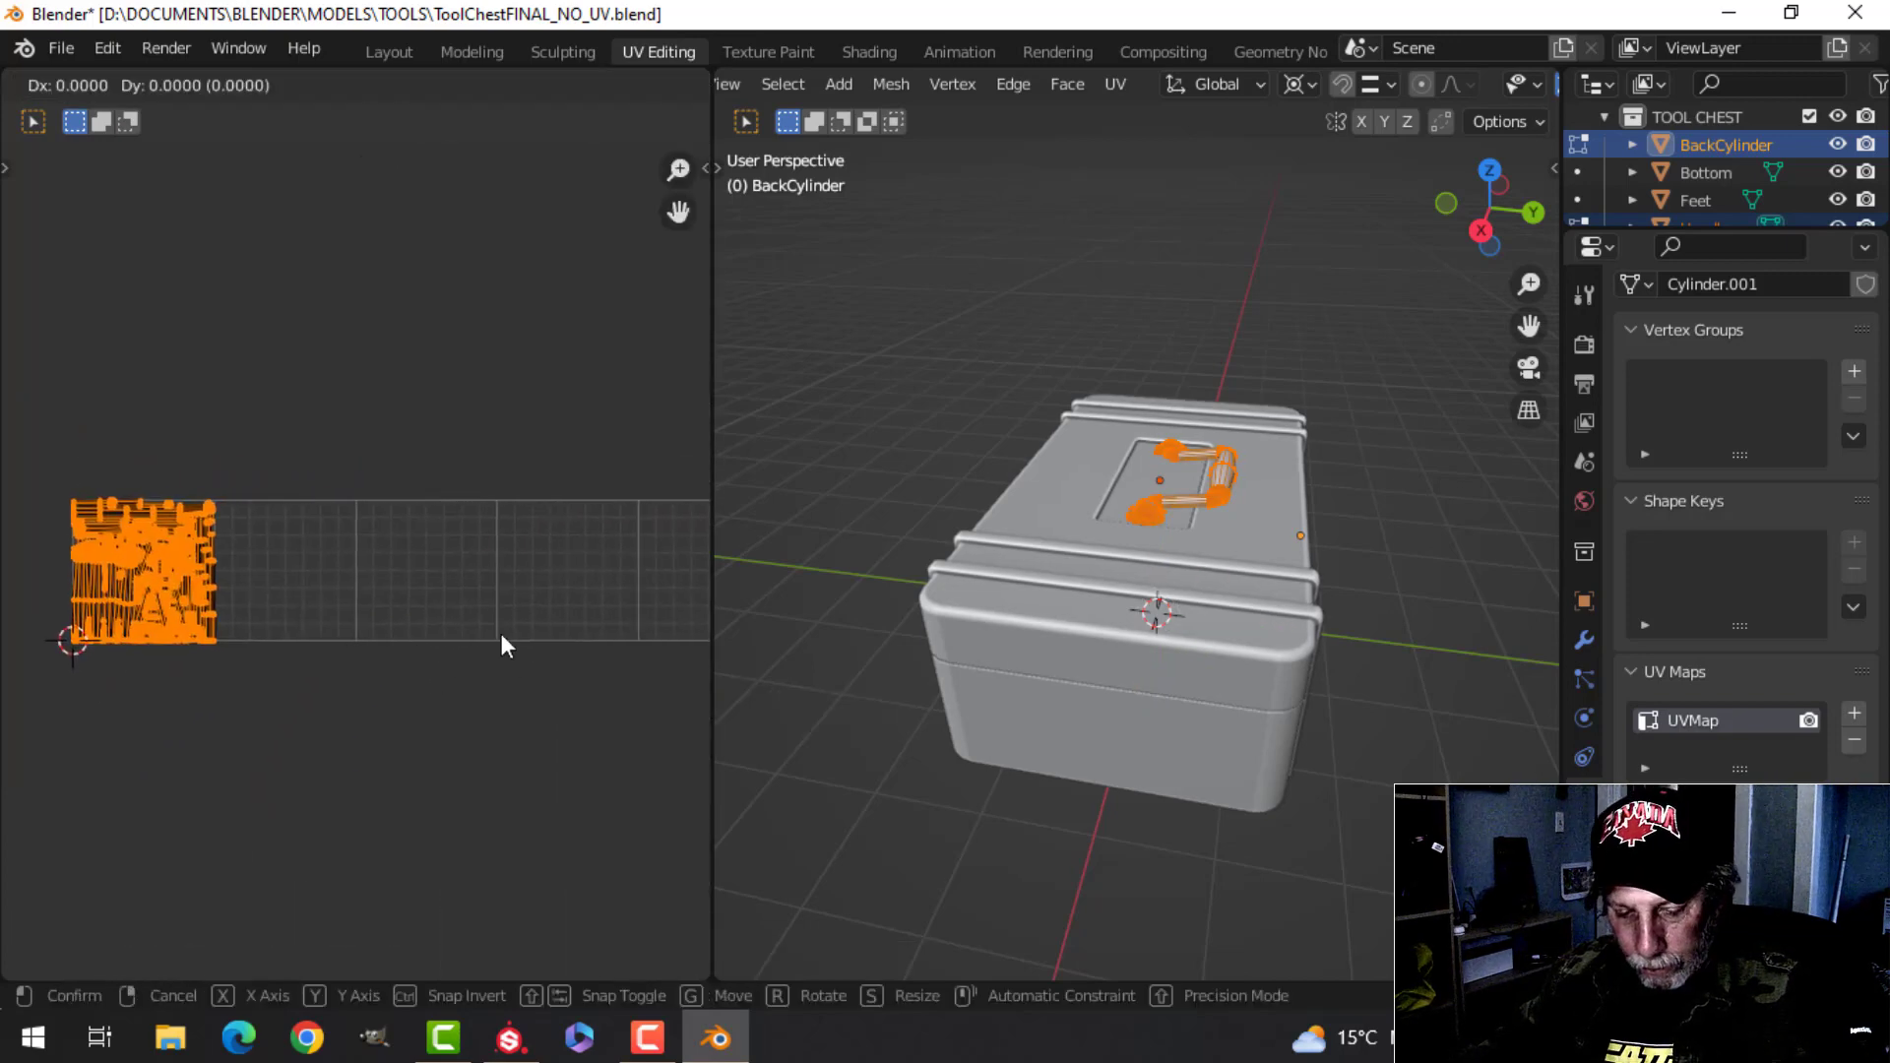
key(x)
key(3)
key(Return)
key(Tab)
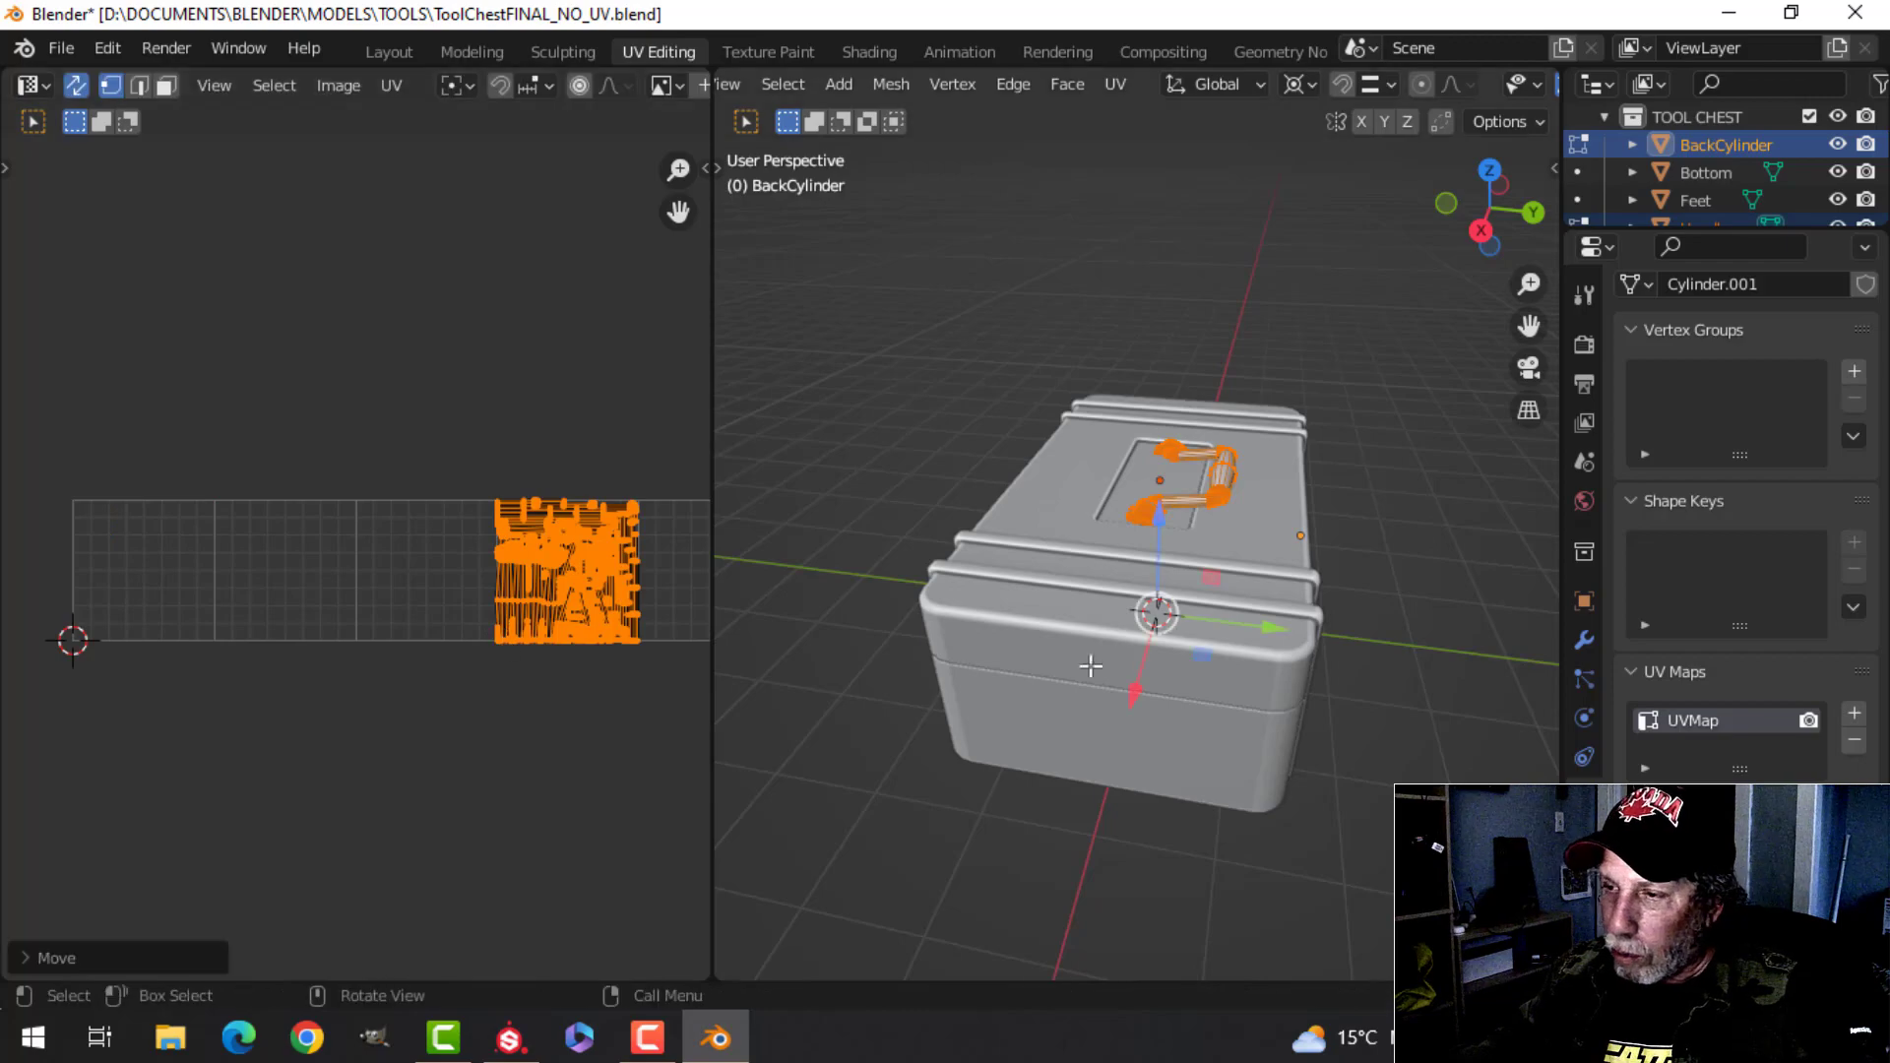
- Open all the chest's parts in Edit Mode, examine the third tile for overlapping islands and the parts they belong to, and return to Object Mode
key(a)
key(Tab)
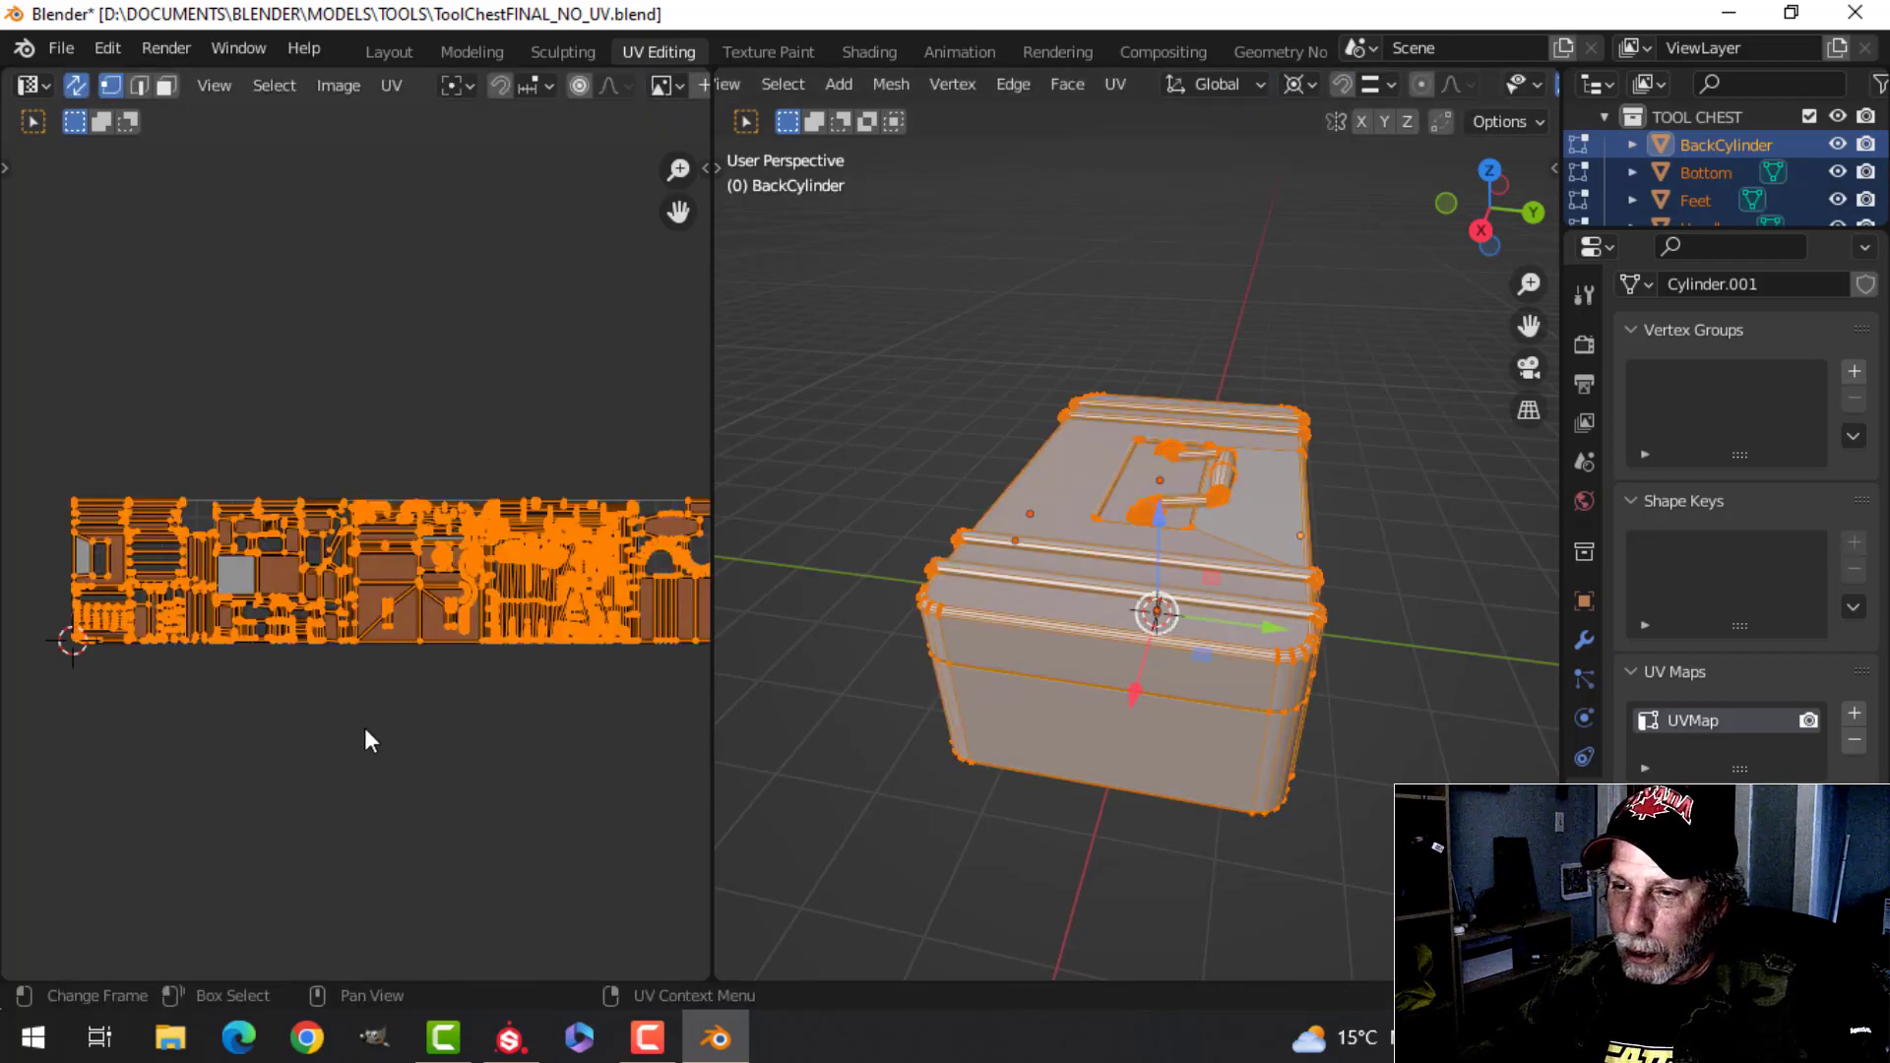
scroll(364, 724, up, 2)
scroll(263, 682, up, 3)
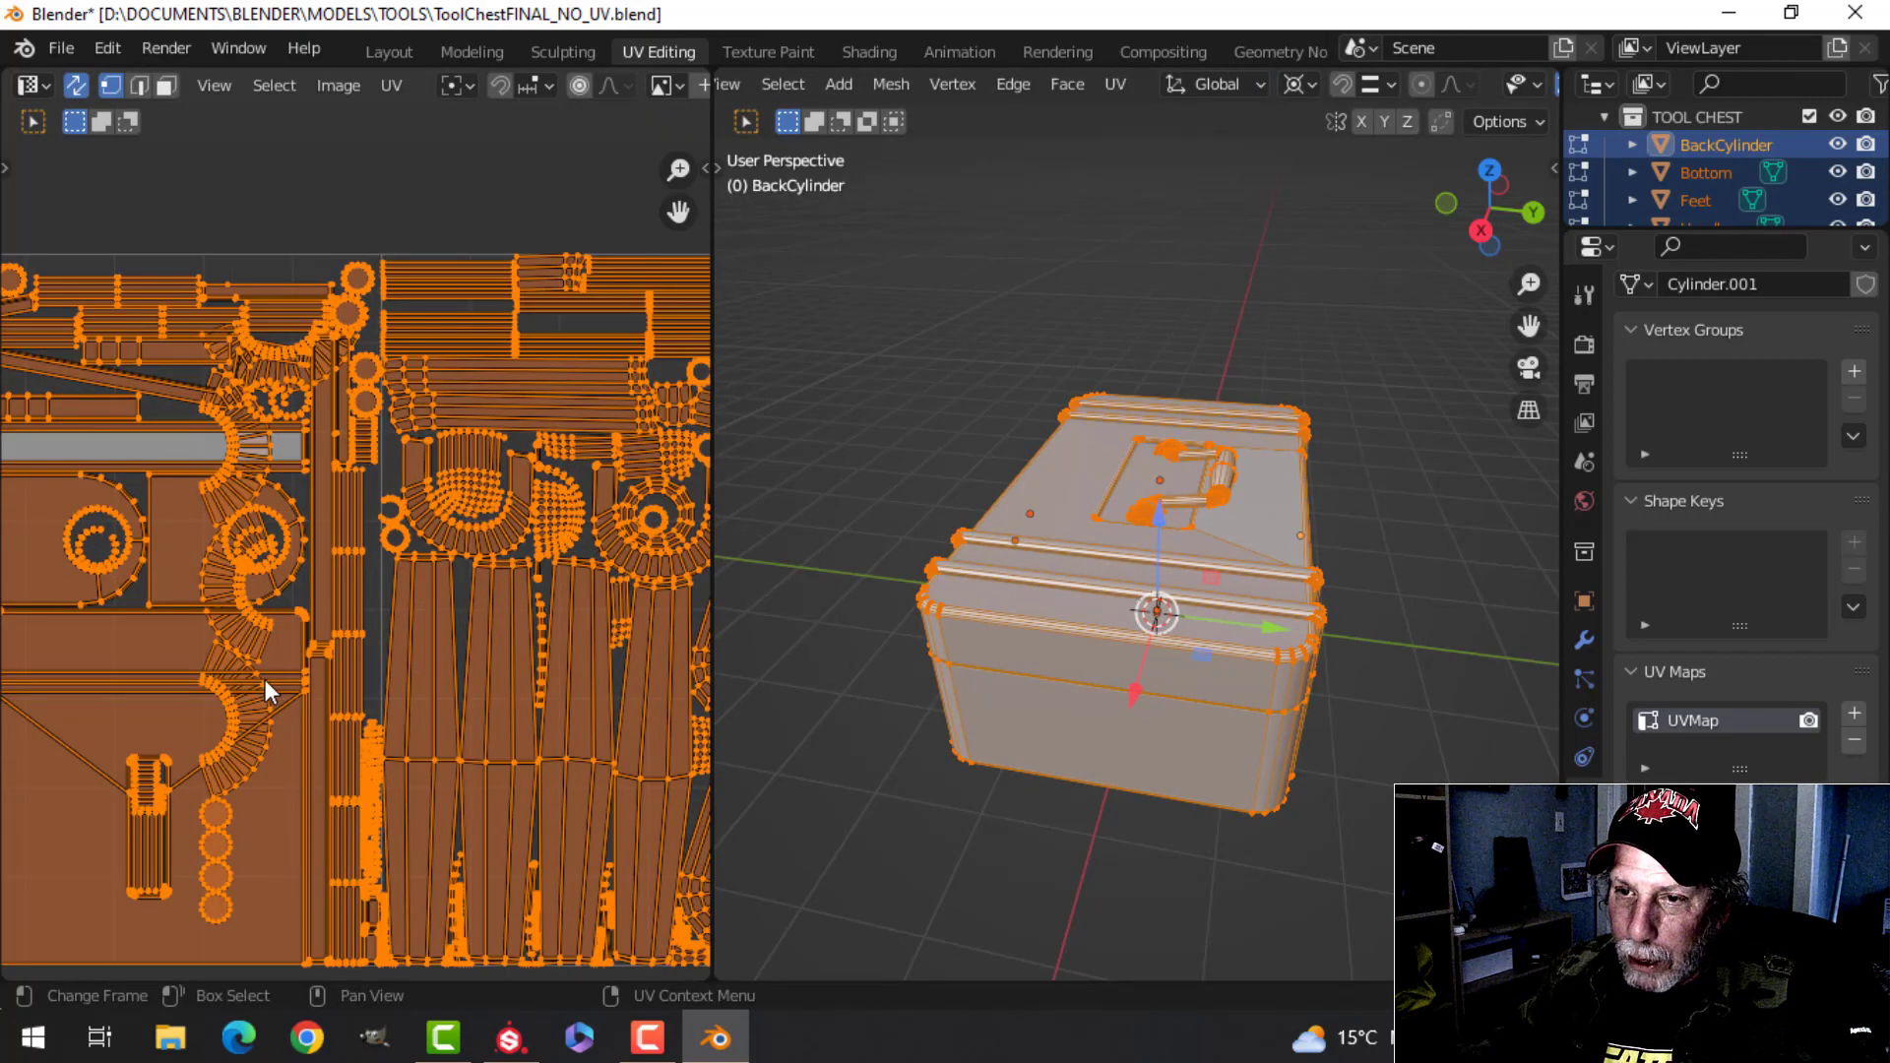
scroll(264, 679, up, 2)
scroll(264, 680, up, 6)
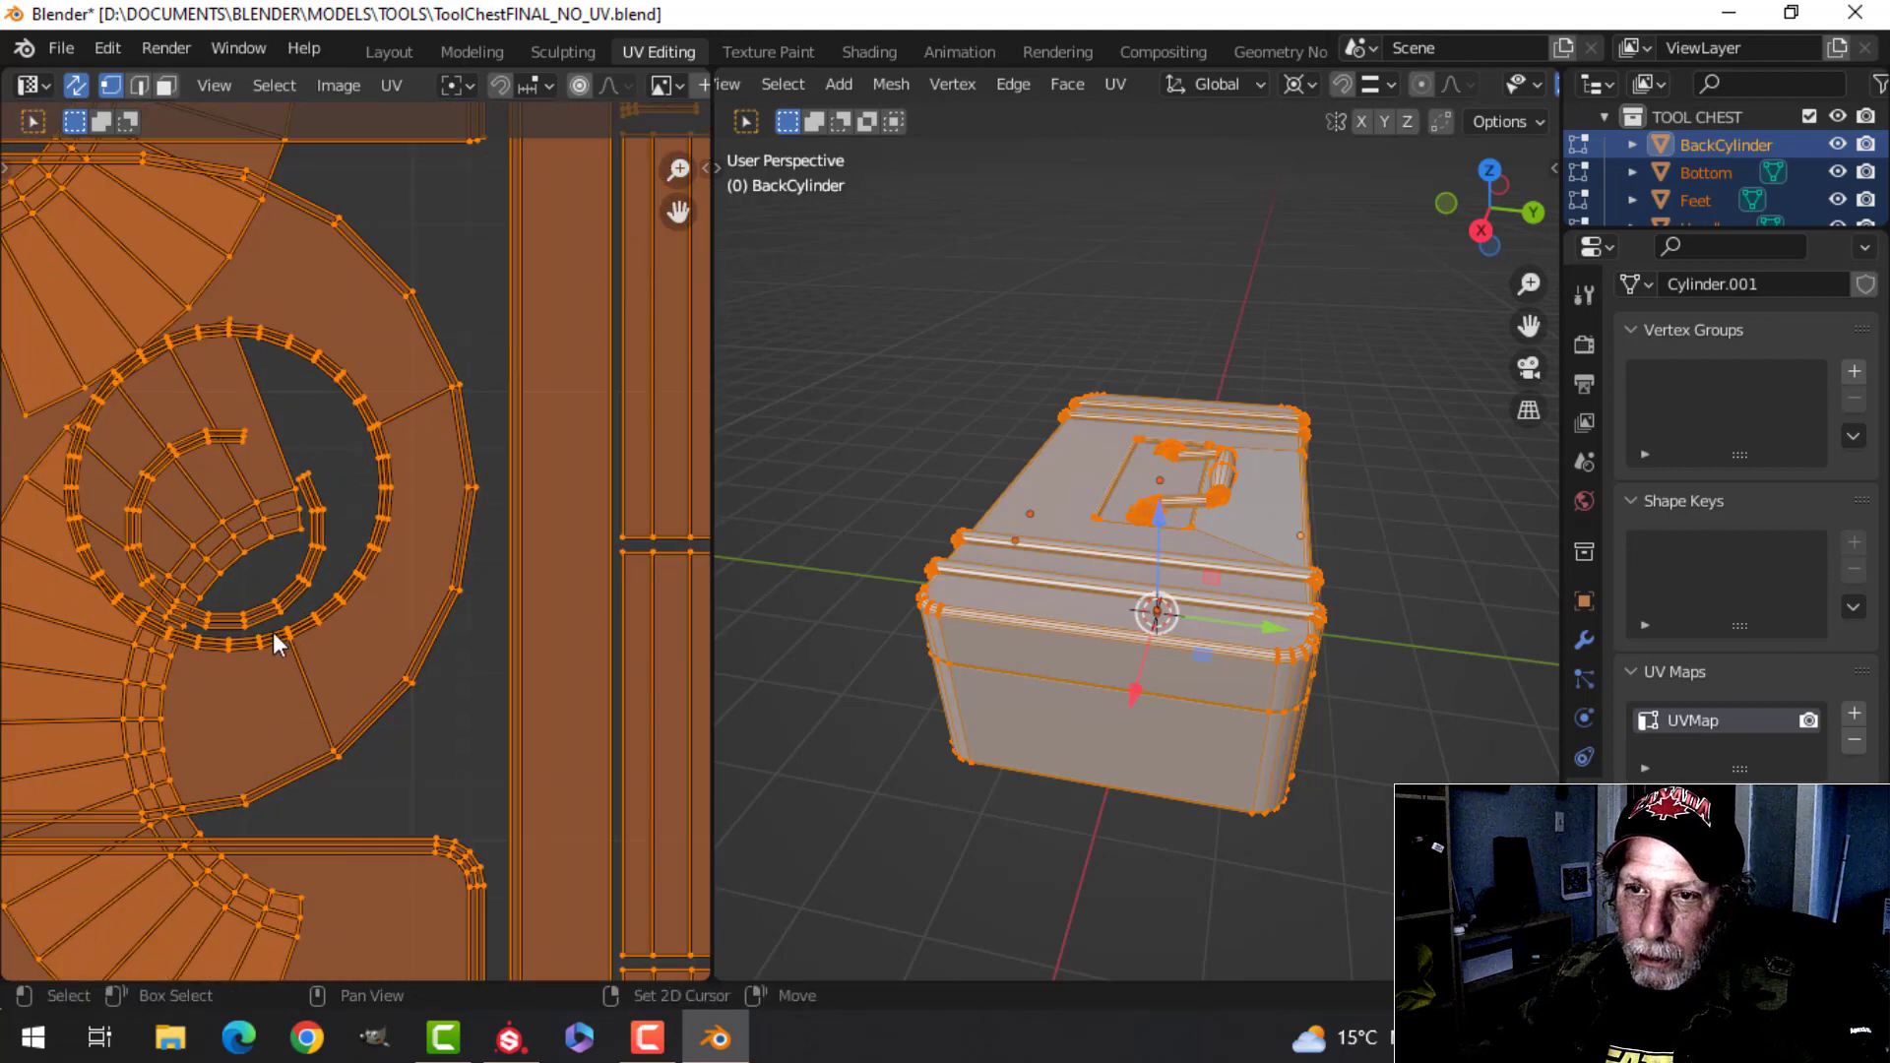
scroll(424, 626, down, 7)
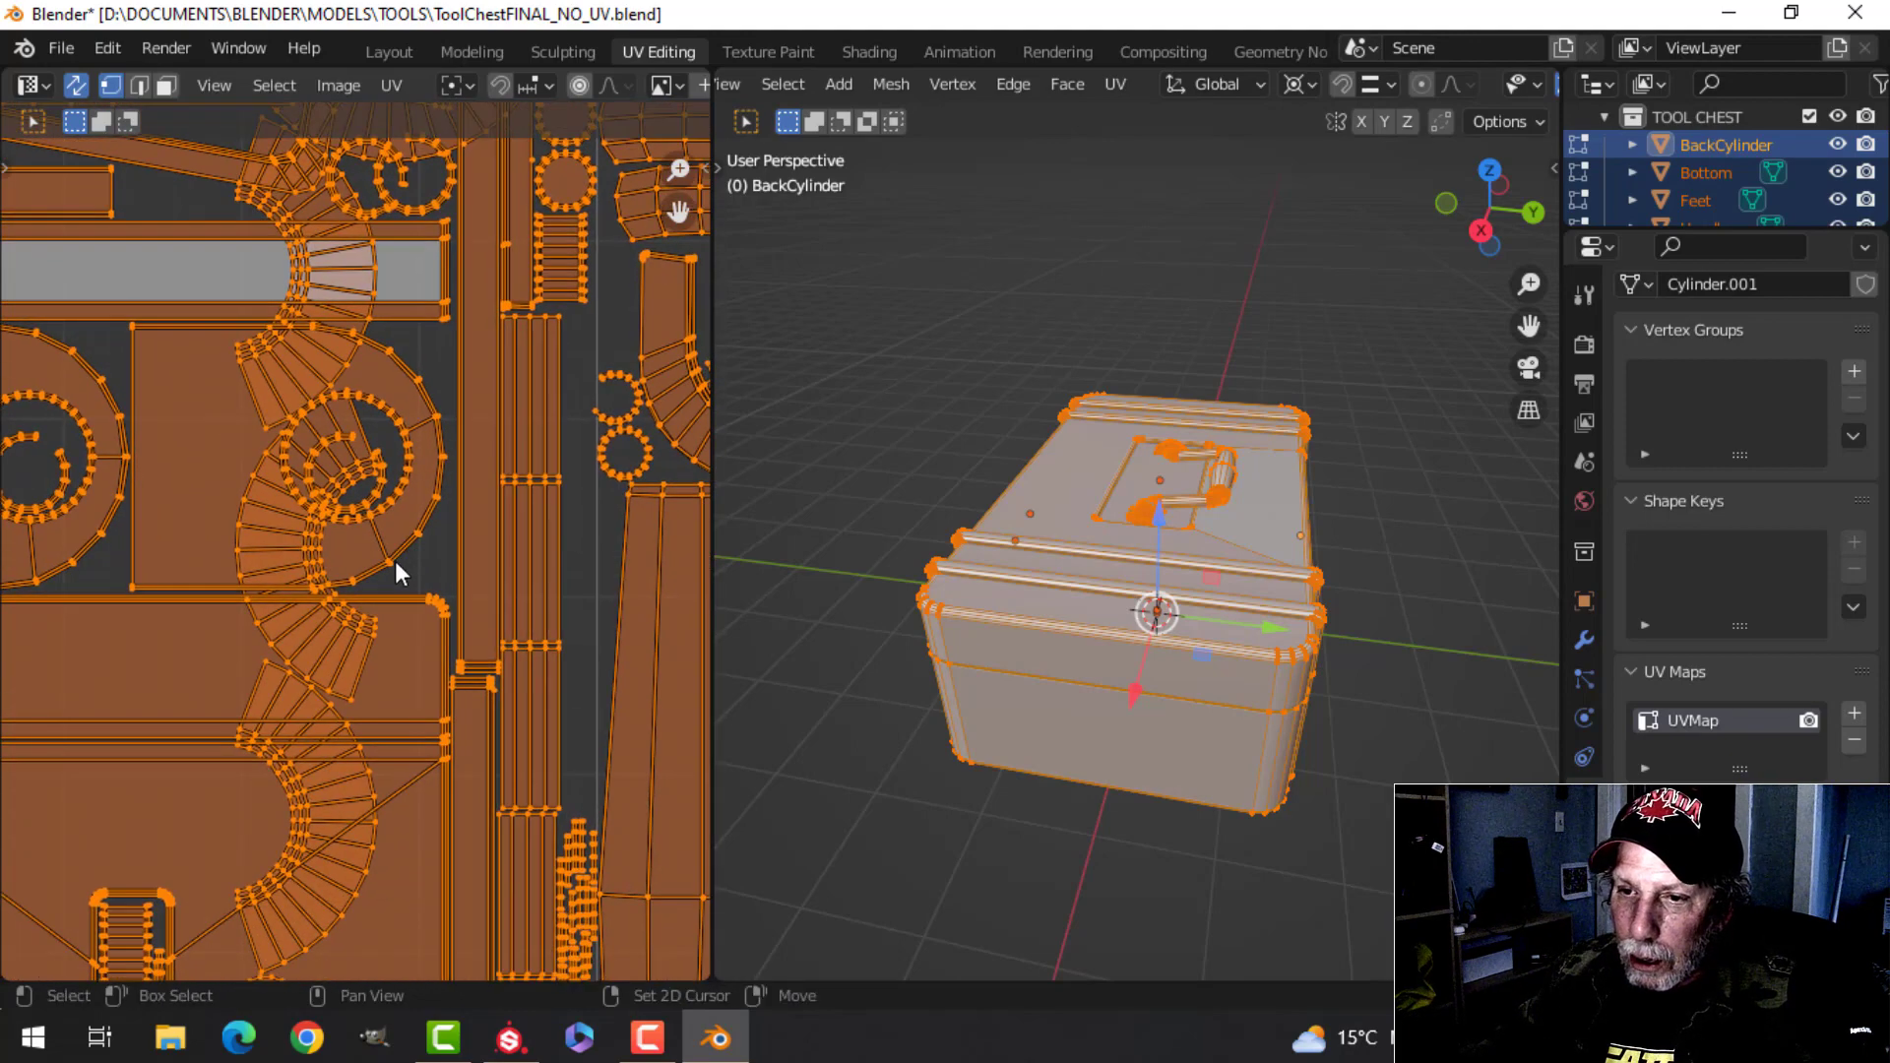
scroll(388, 605, down, 5)
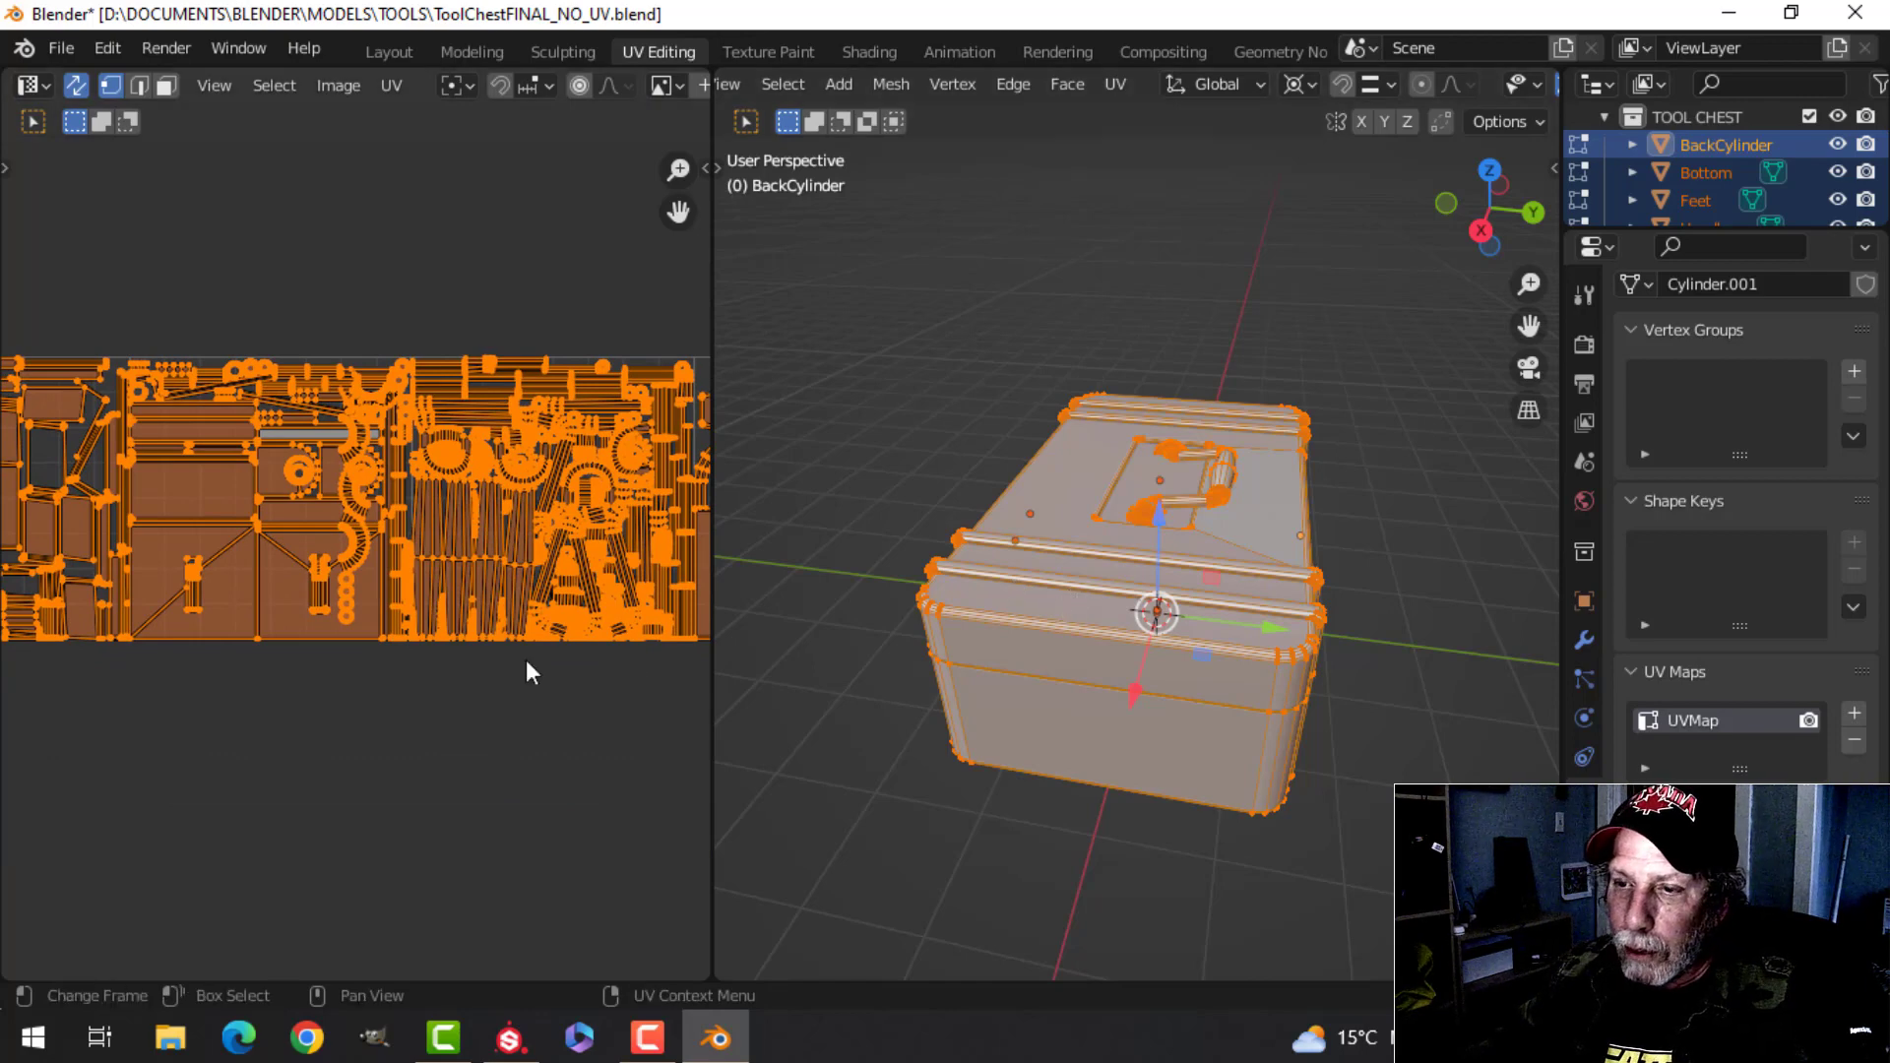
scroll(524, 665, down, 3)
scroll(359, 677, up, 2)
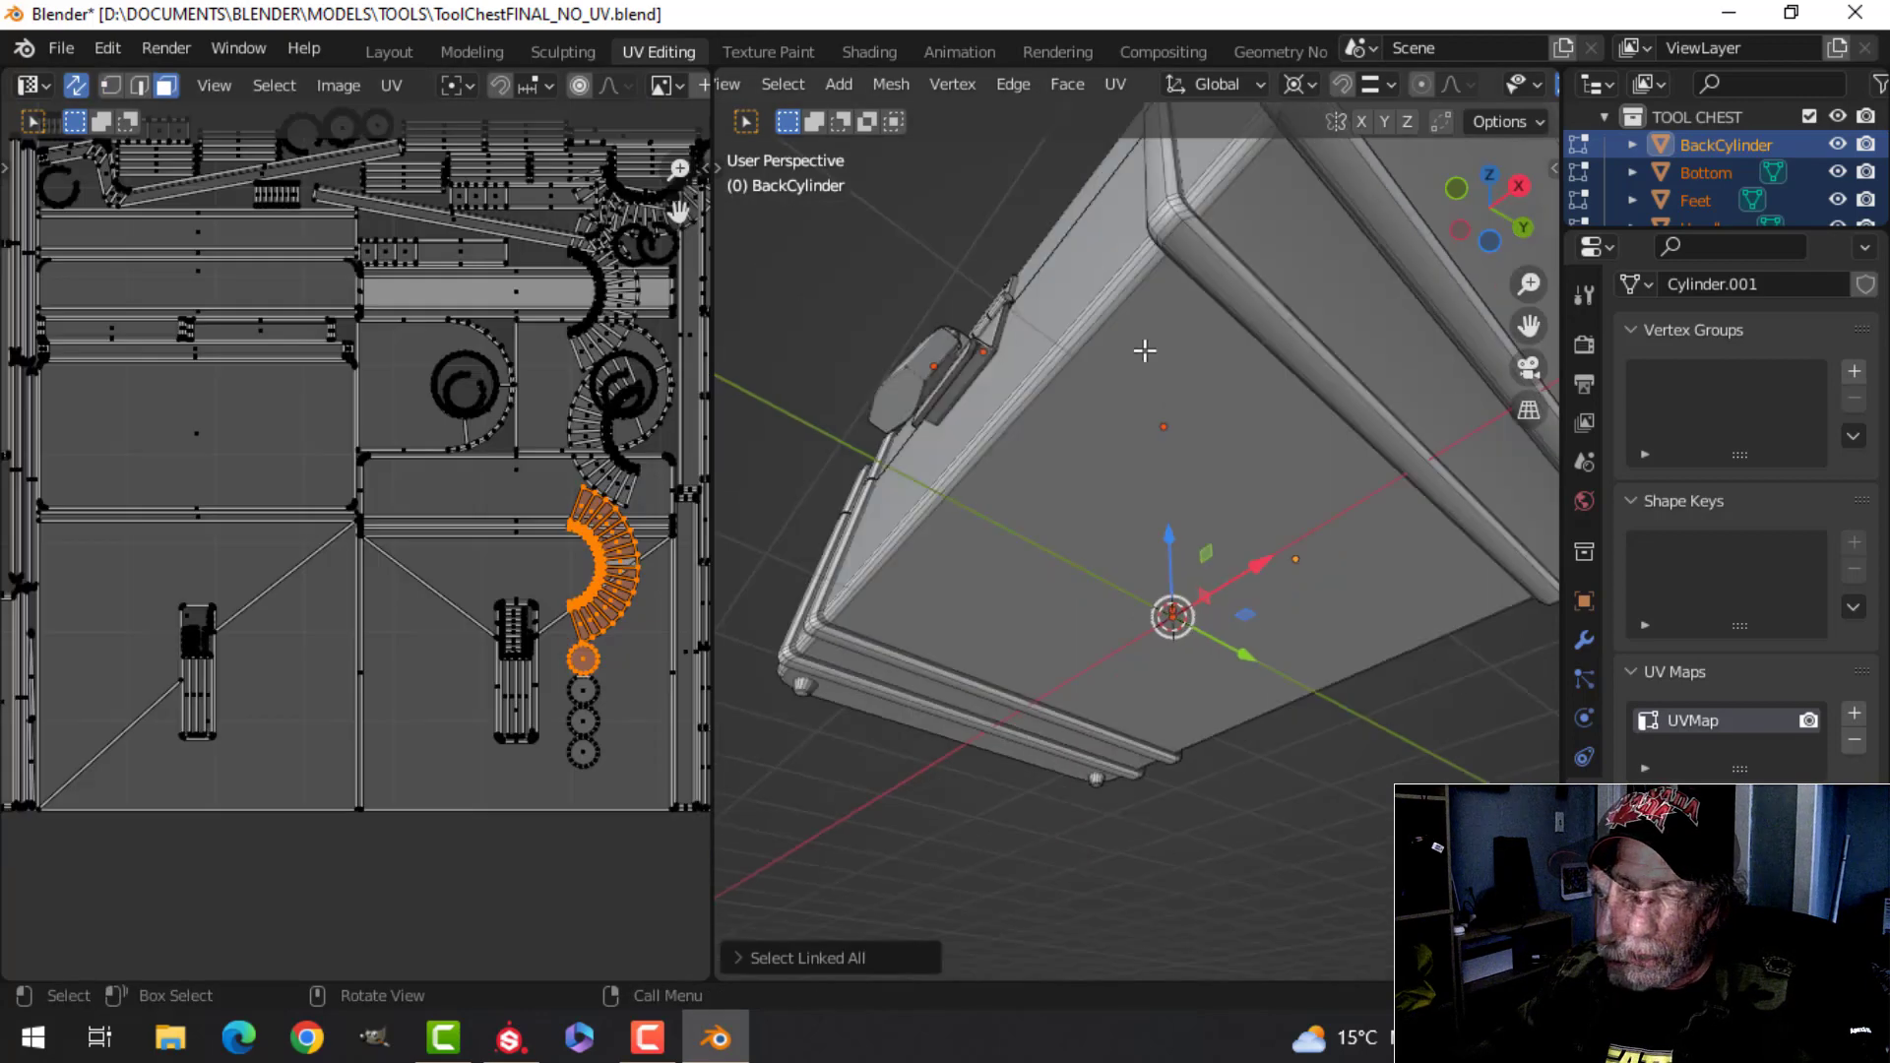
scroll(1145, 356, down, 3)
key(Tab)
- Open the chest's feet and lock hinge together in Edit Mode and pack their UV islands into a single tile with UVPackmaster3
scroll(1161, 384, down, 4)
scroll(1114, 423, up, 2)
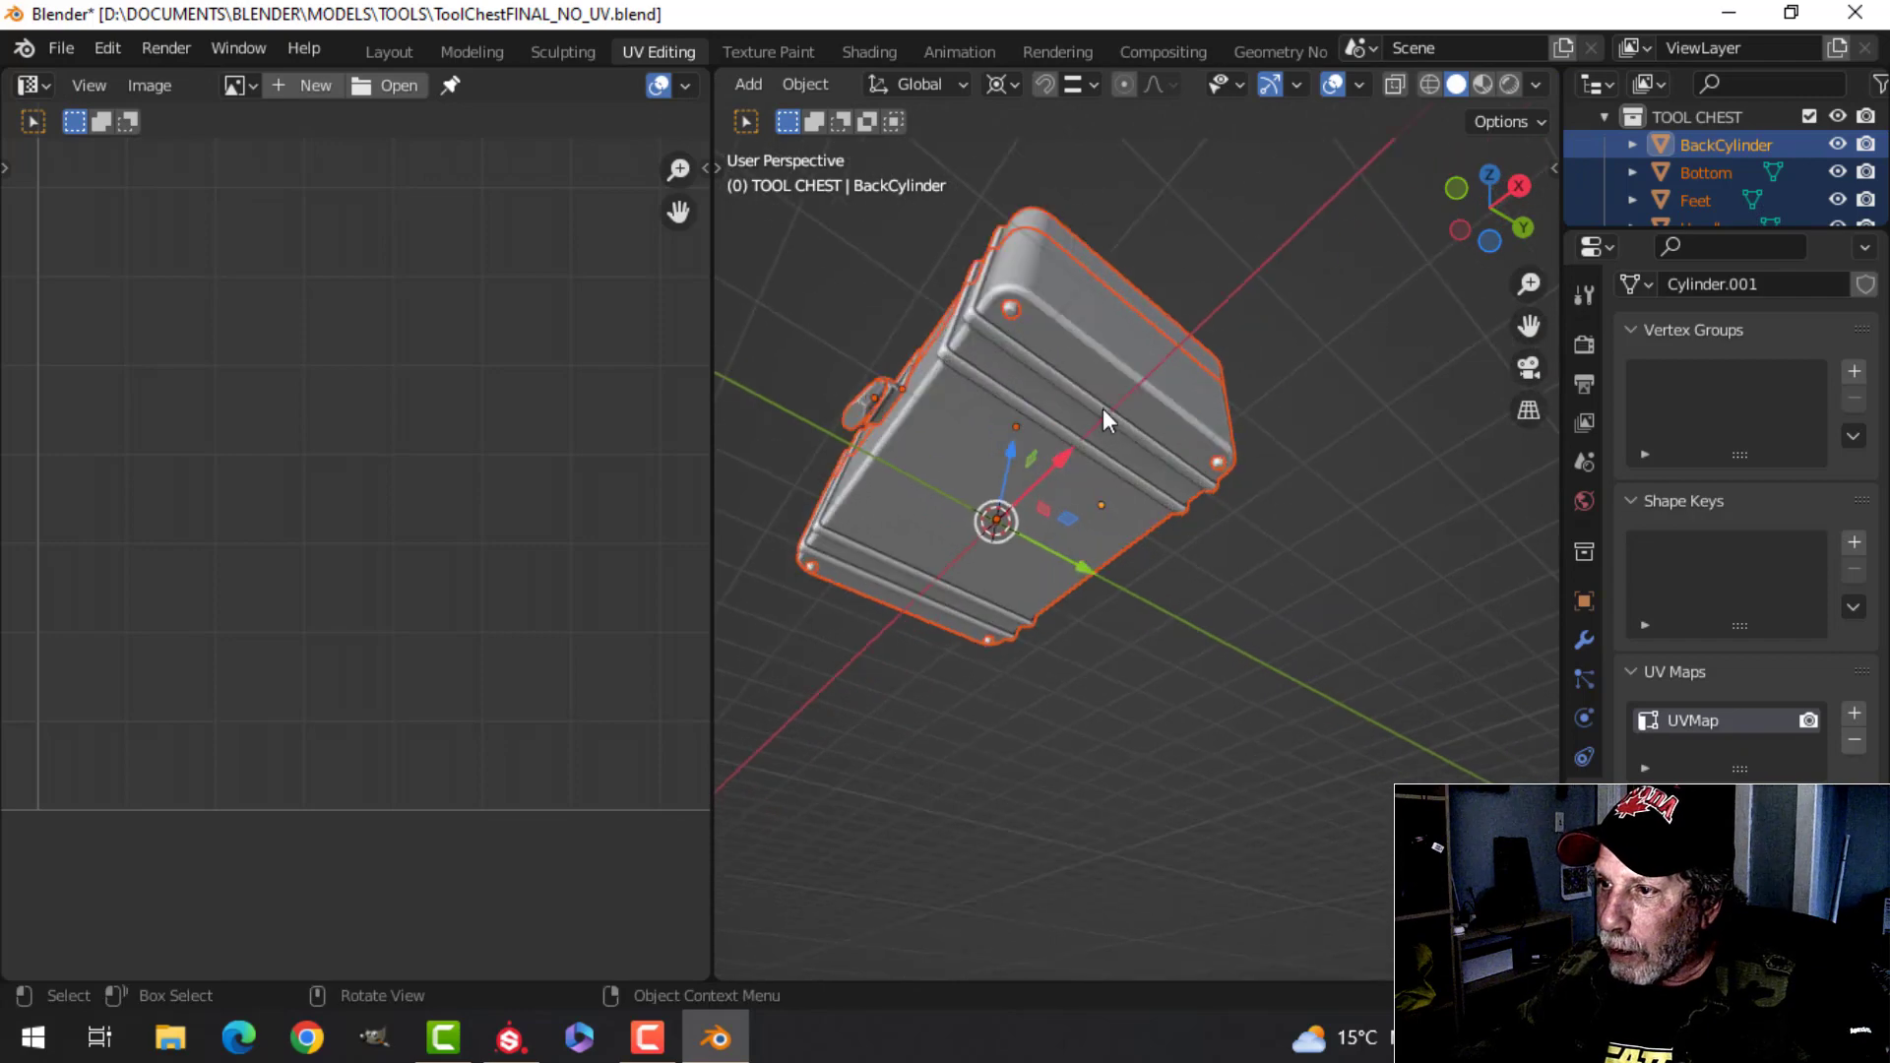
click(1014, 315)
middle_drag(1014, 315, 999, 585)
click(998, 585)
key(Tab)
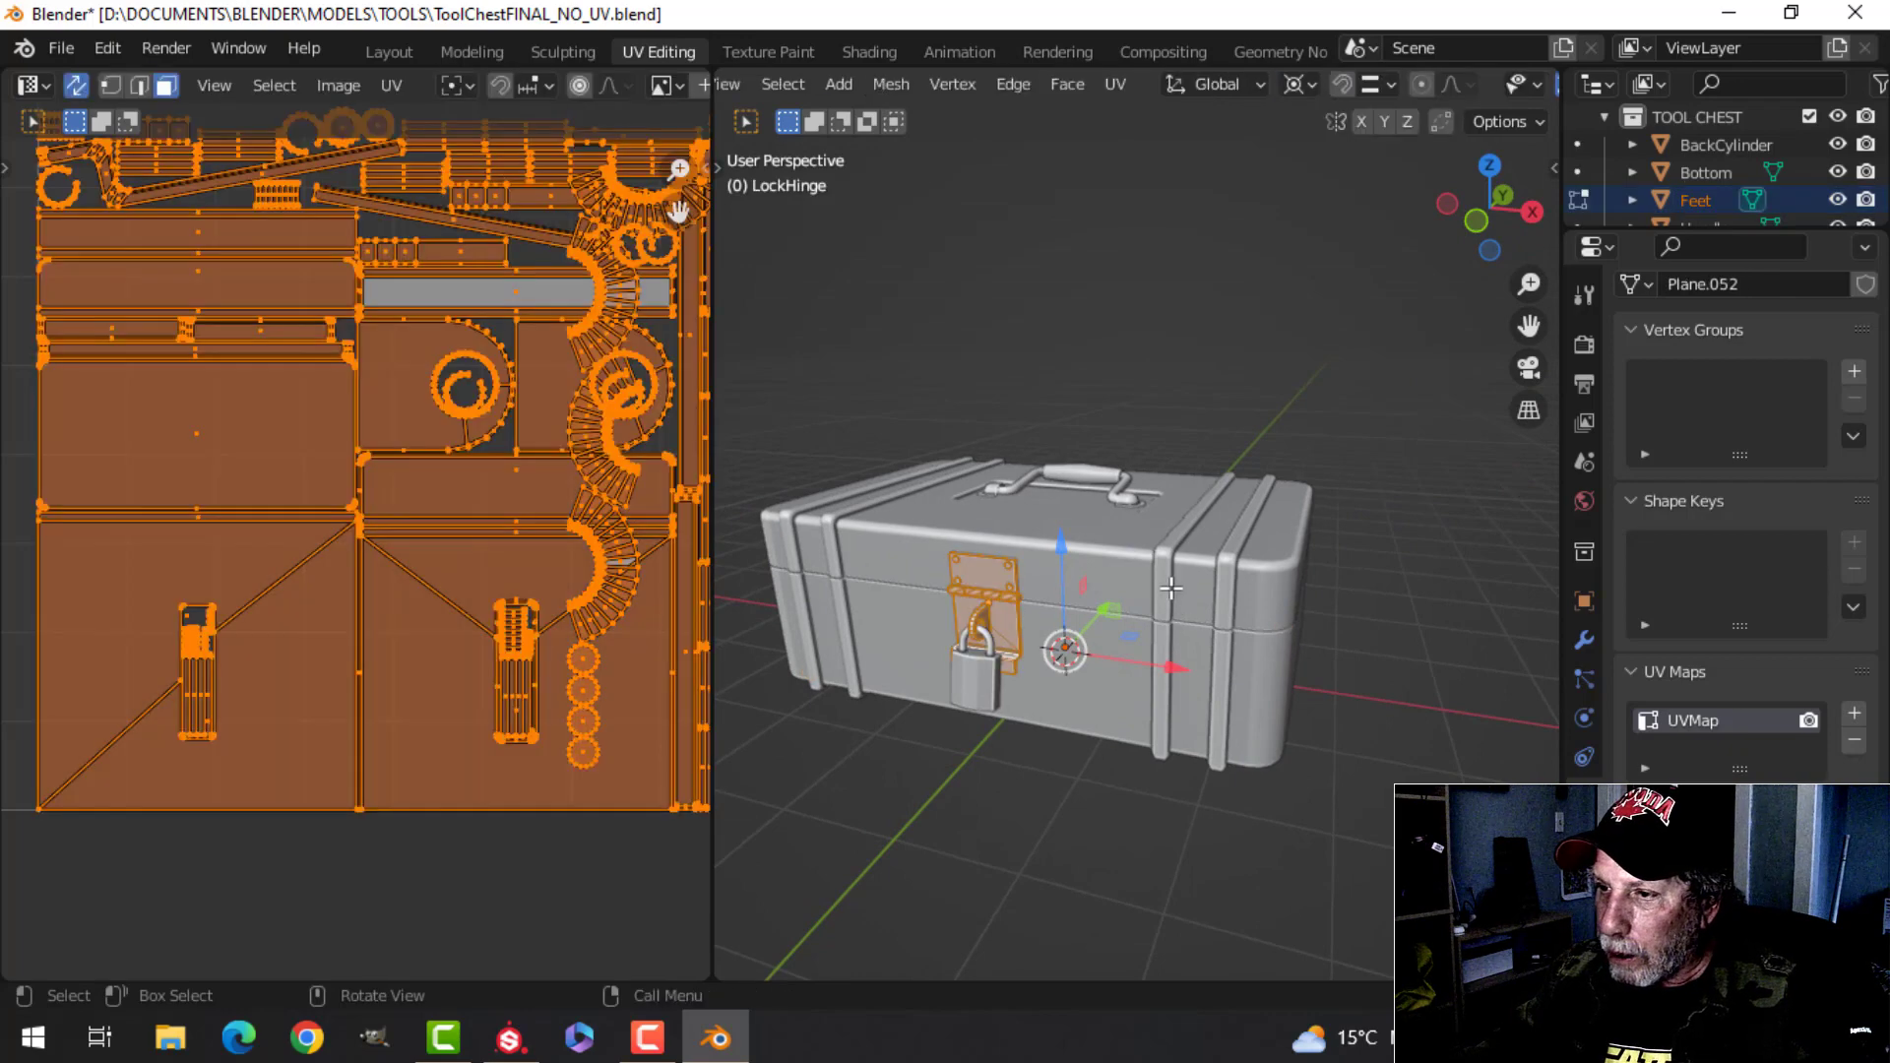
scroll(468, 607, down, 3)
scroll(467, 607, up, 3)
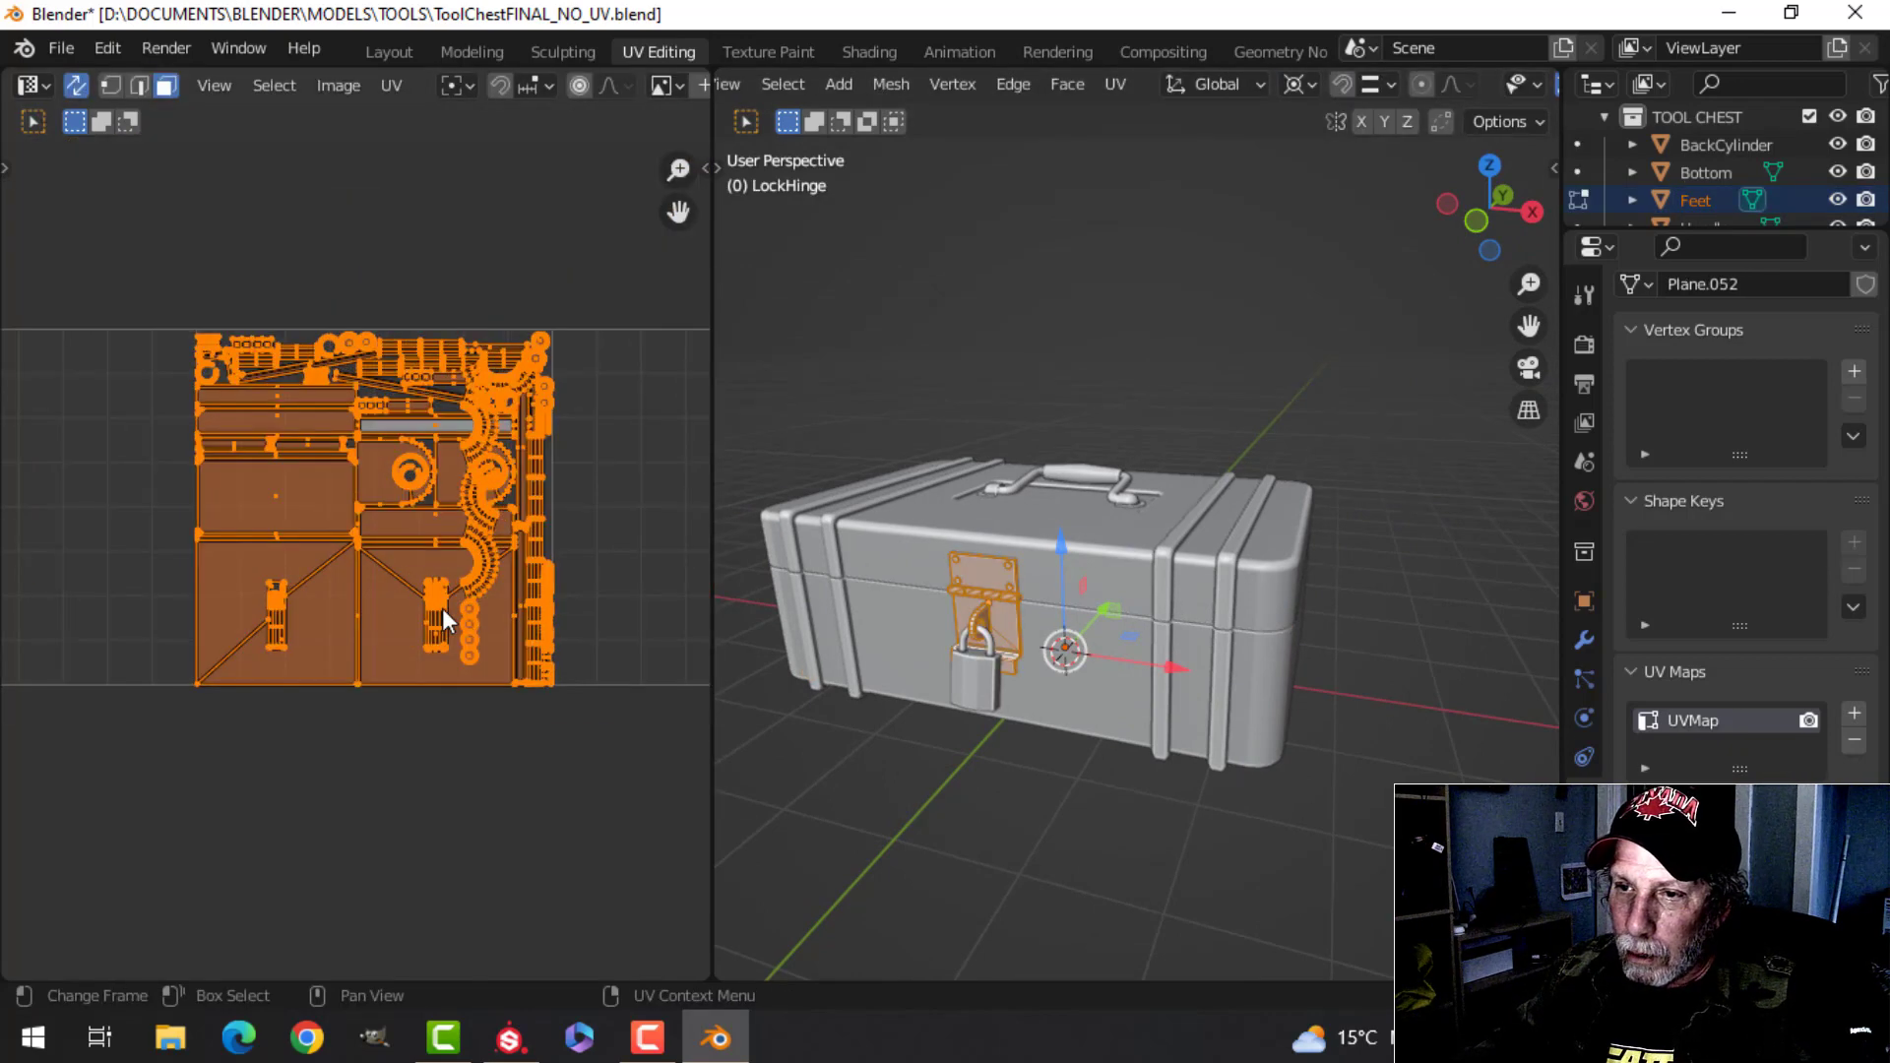
key(n)
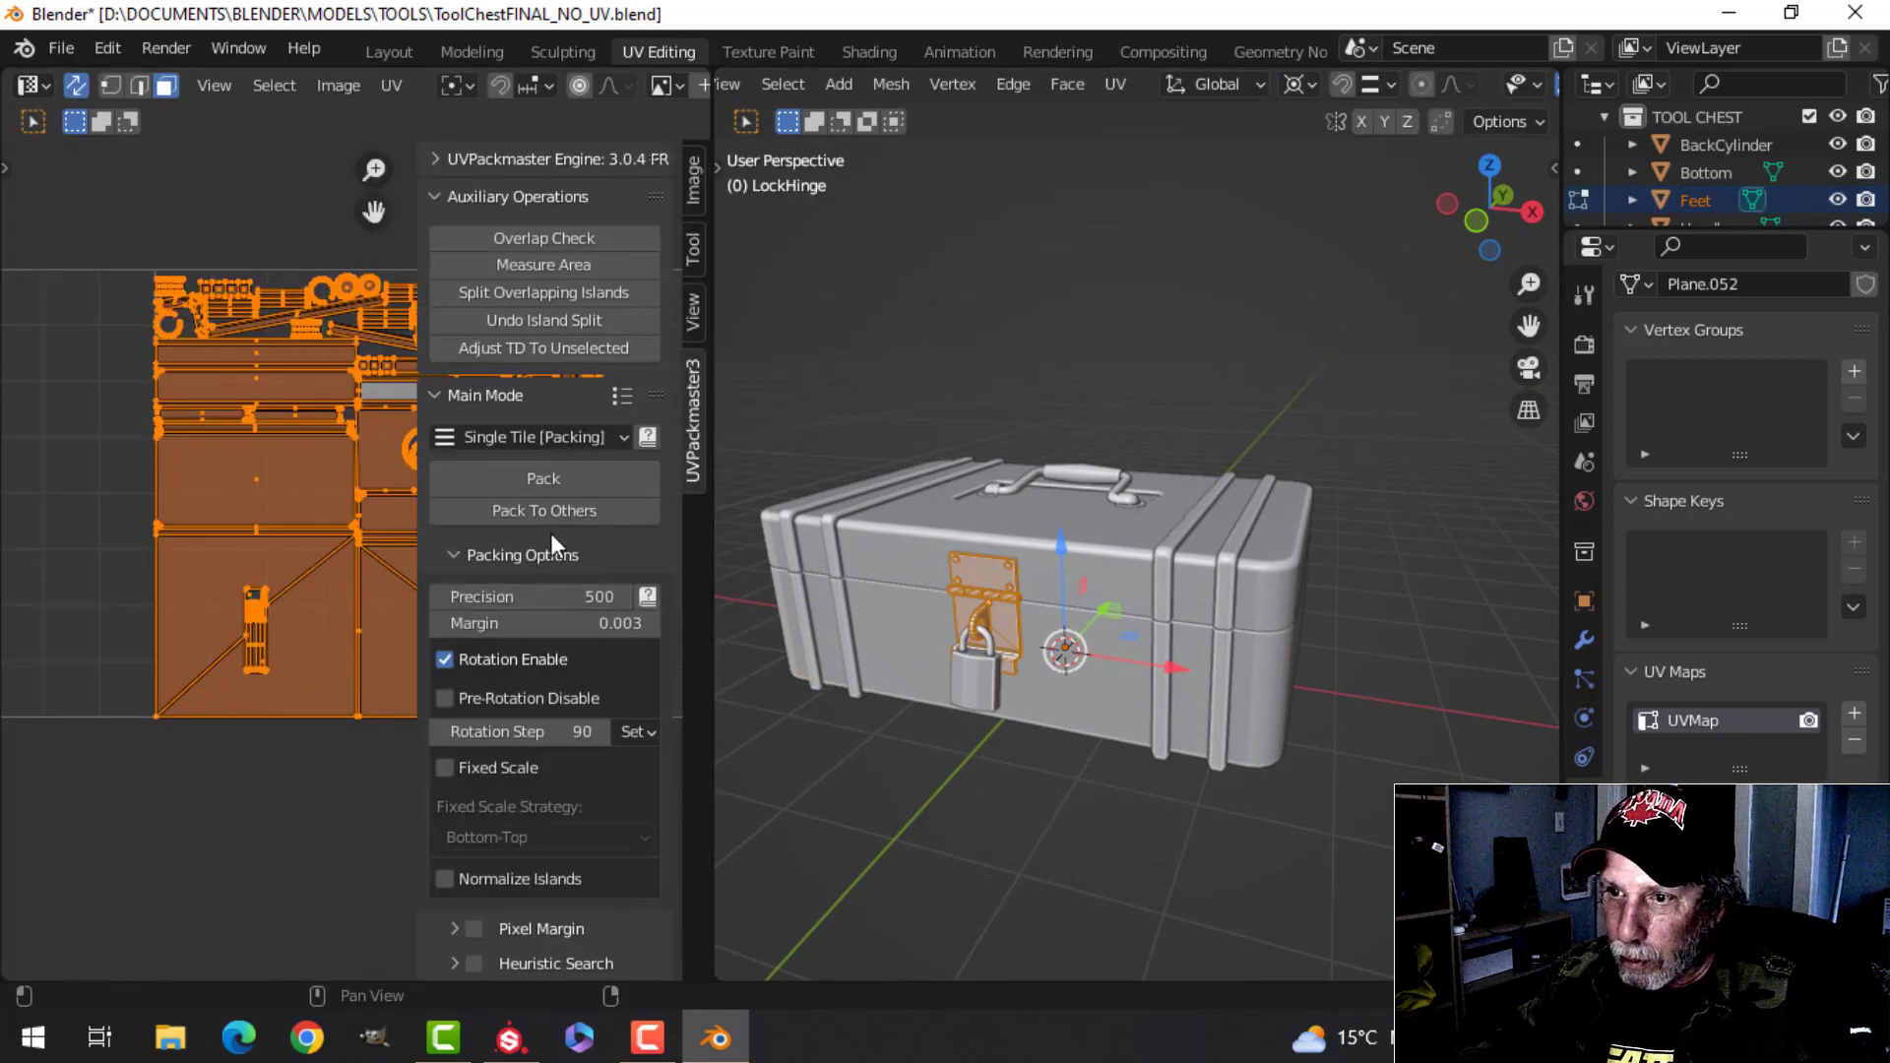
click(551, 478)
key(n)
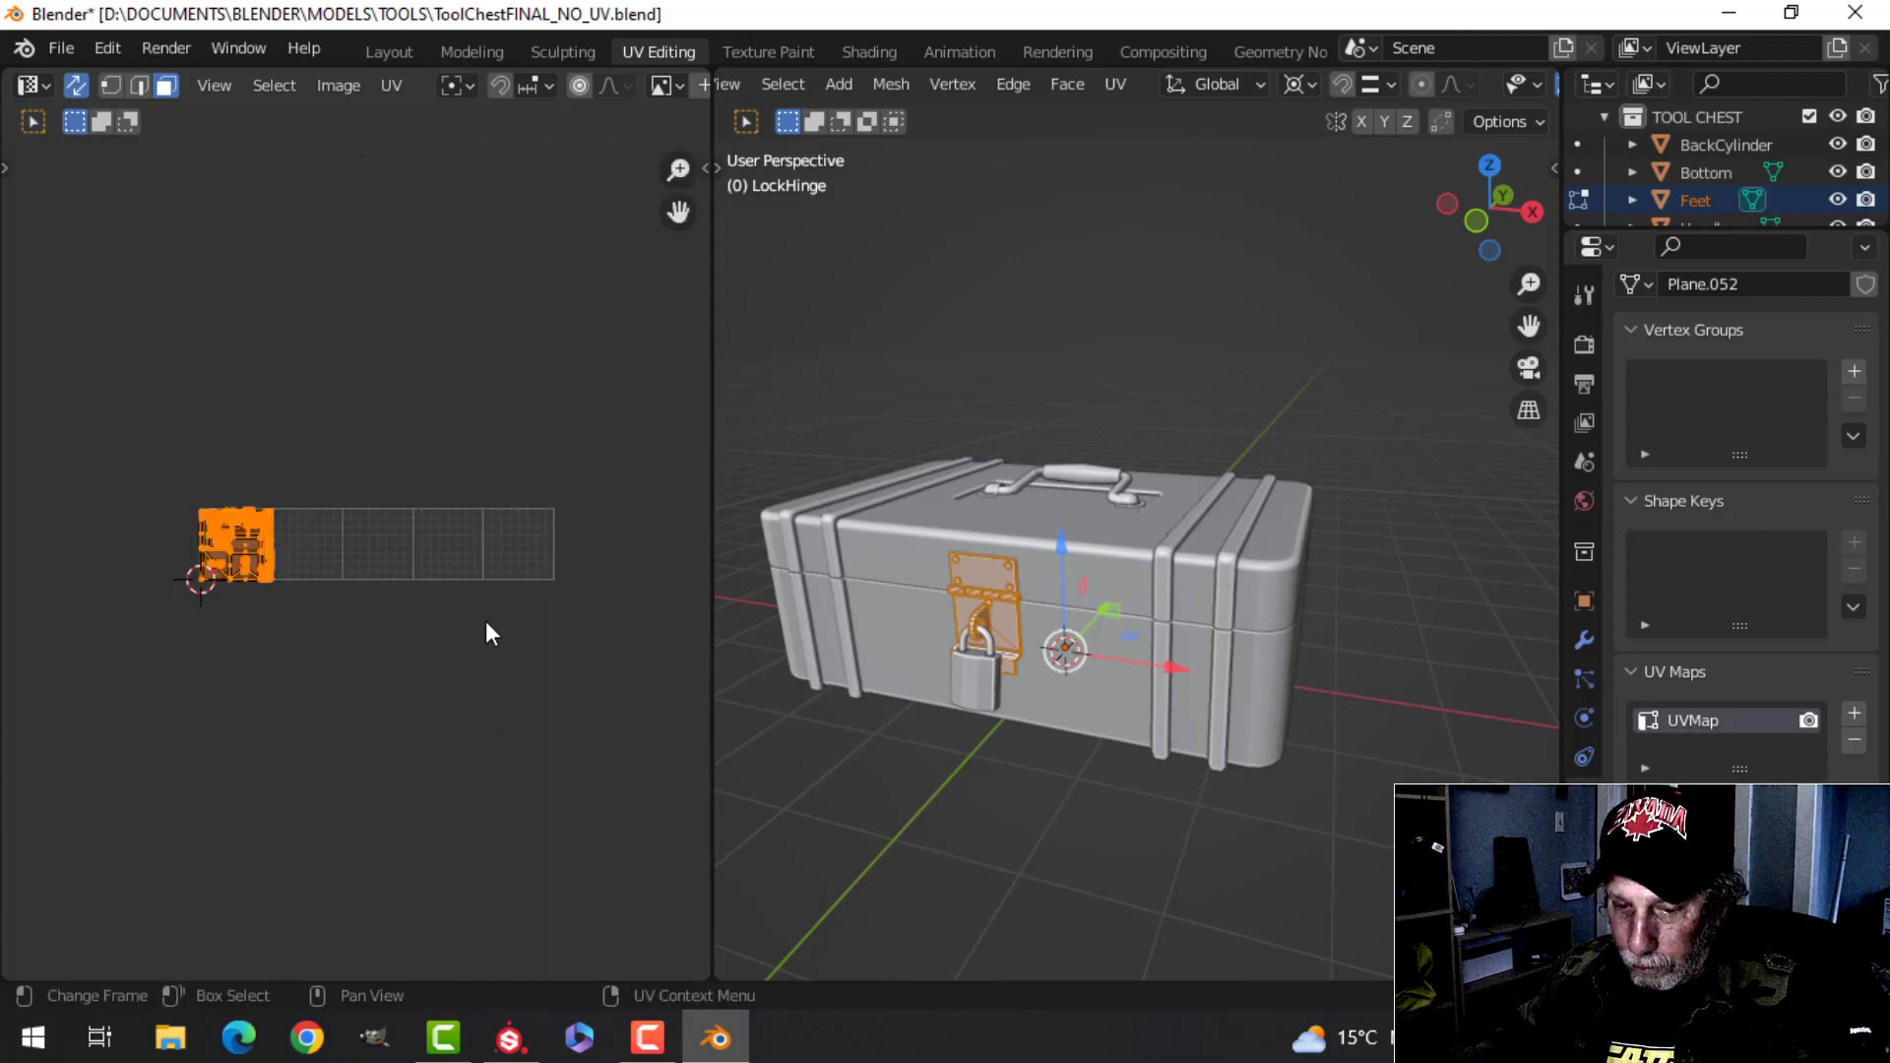
- Move the combined UV islands of the feet and lock hinge 2 units along X into the third UDIM tile
key(g)
key(x)
key(2)
key(Return)
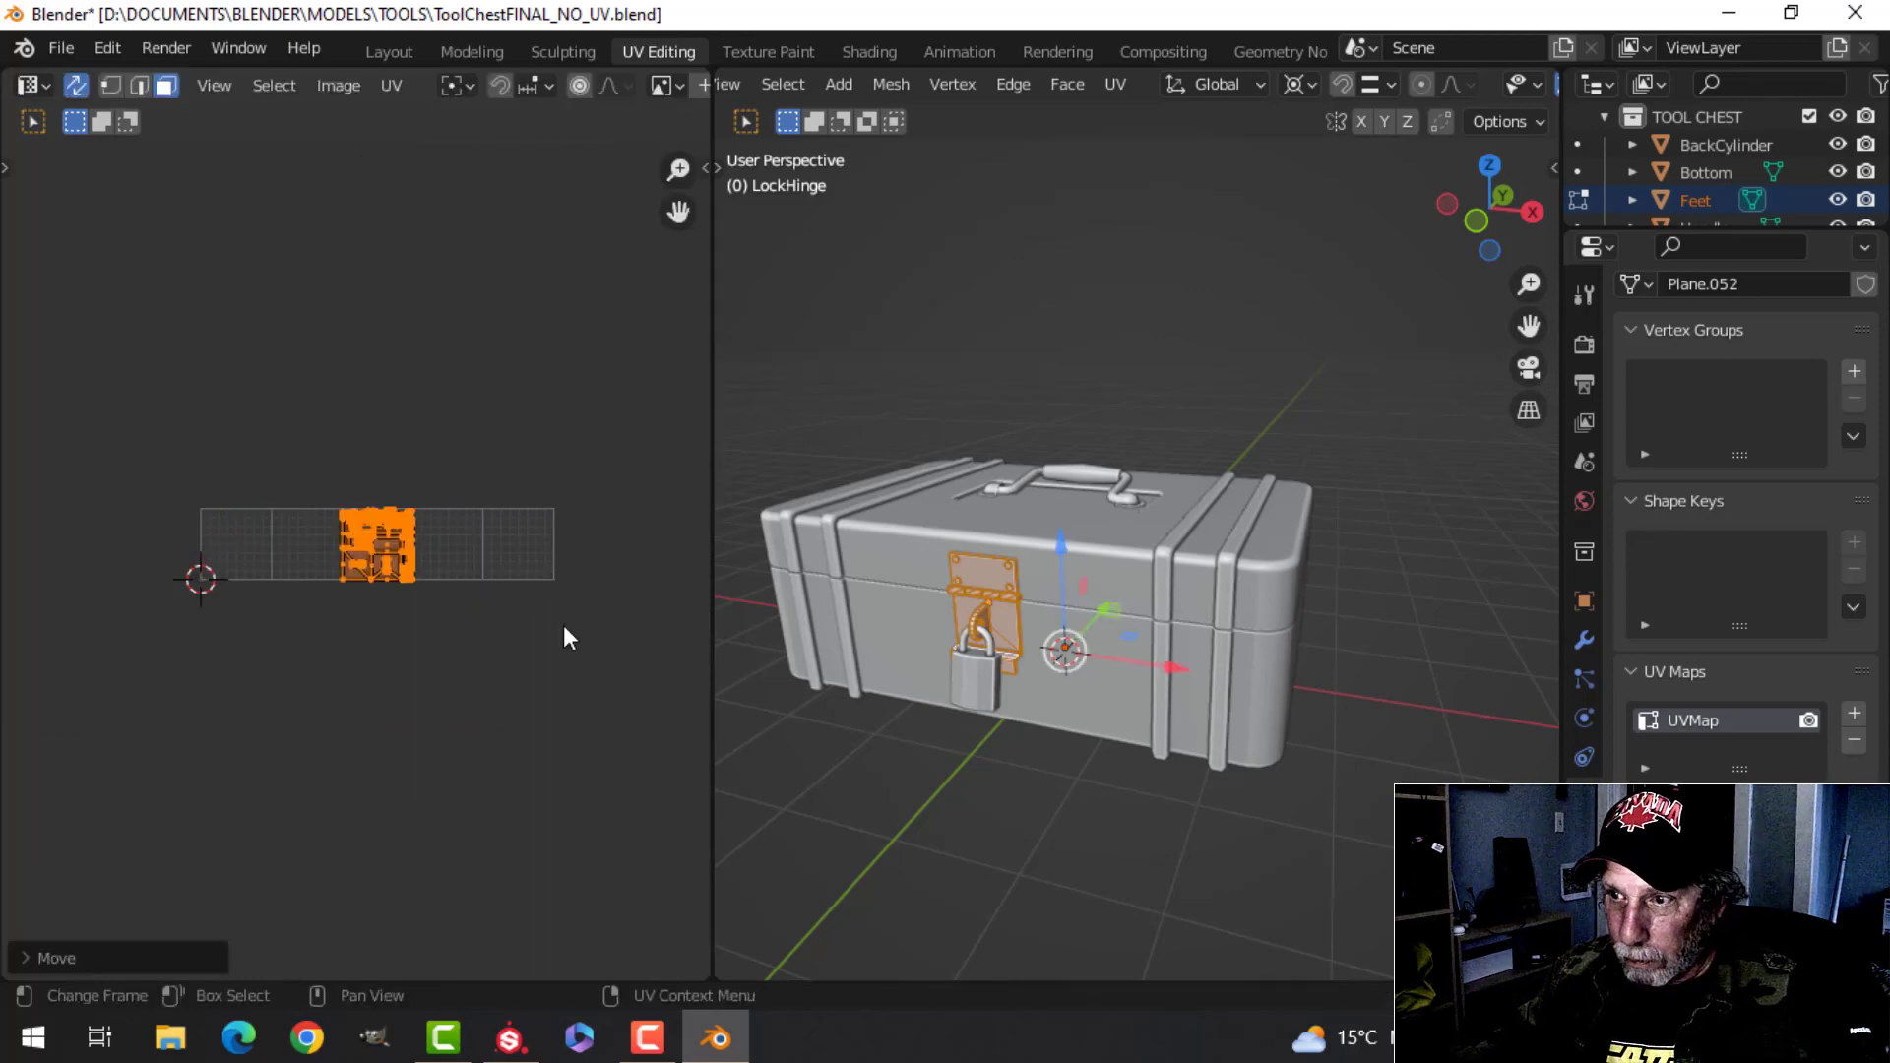
- Open all the chest's parts in Edit Mode, examine the UV islands across the five UDIM tiles for overlaps, and return to Object Mode
key(Tab)
key(a)
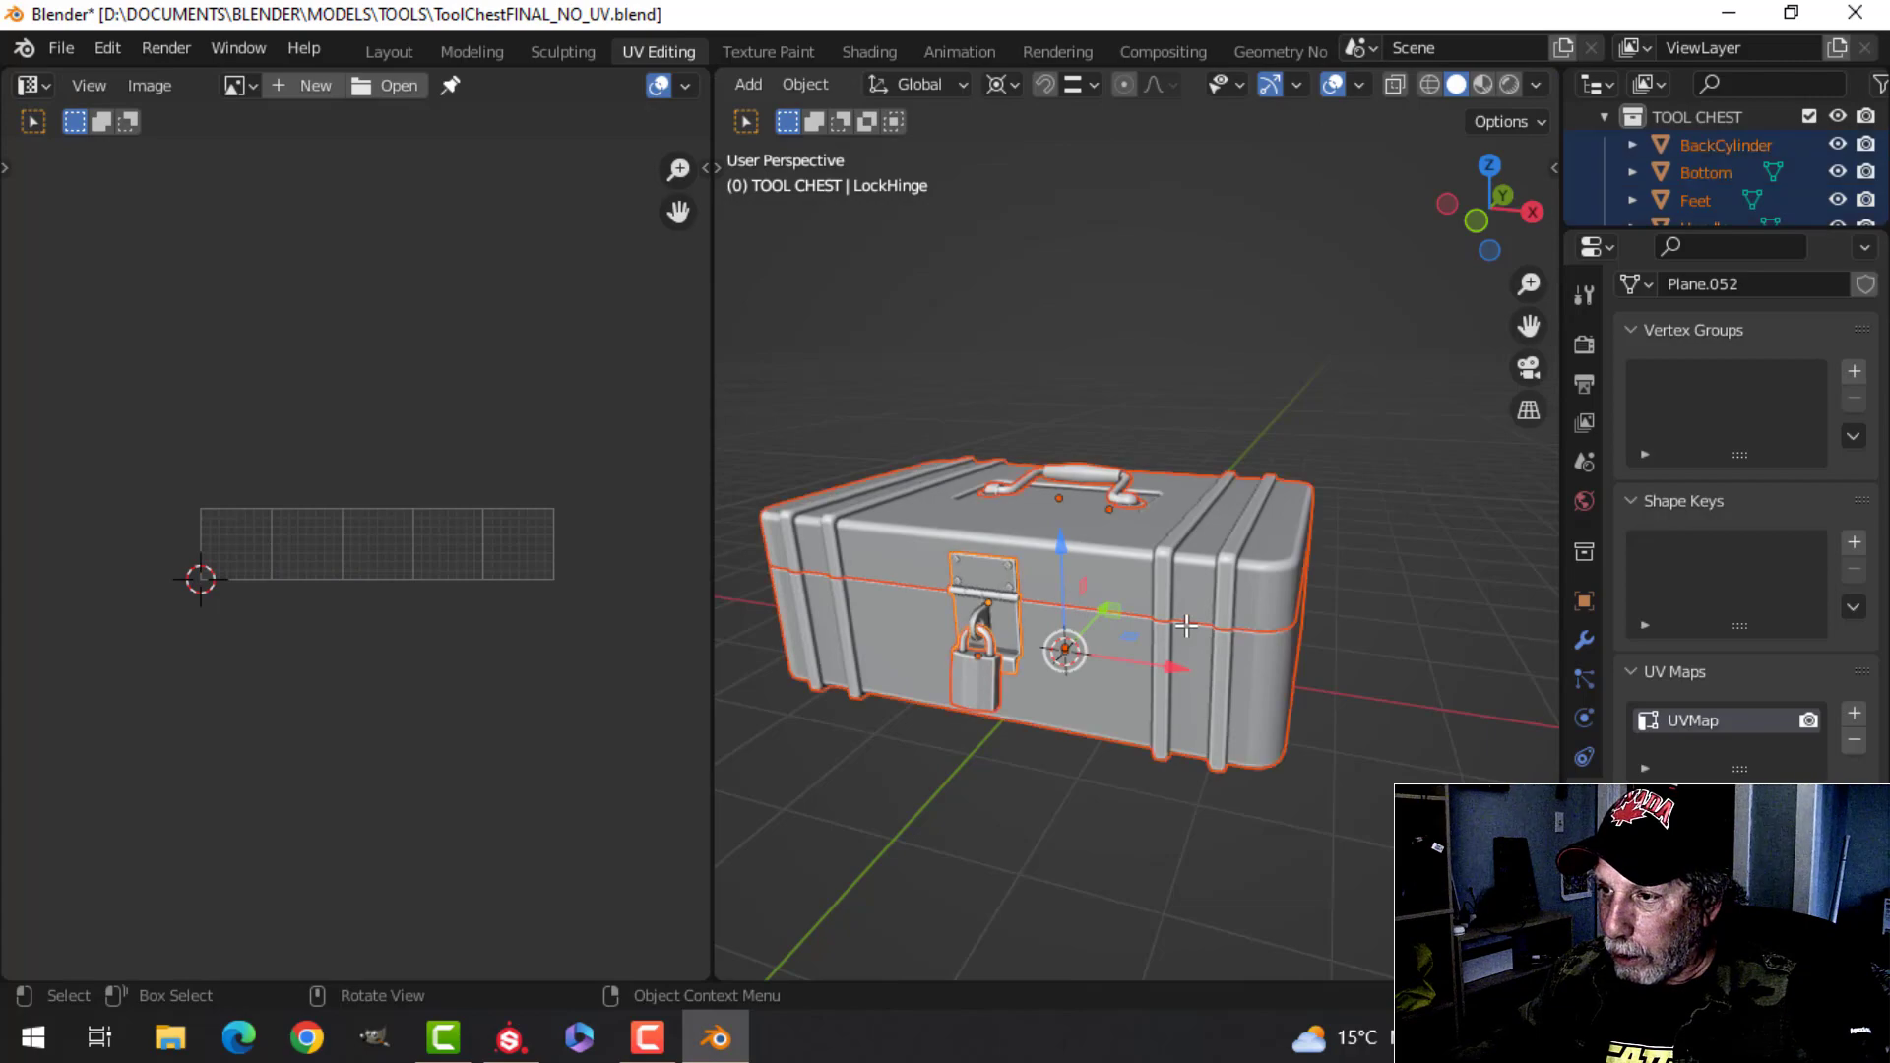
key(Tab)
key(a)
scroll(502, 632, up, 3)
scroll(472, 635, up, 5)
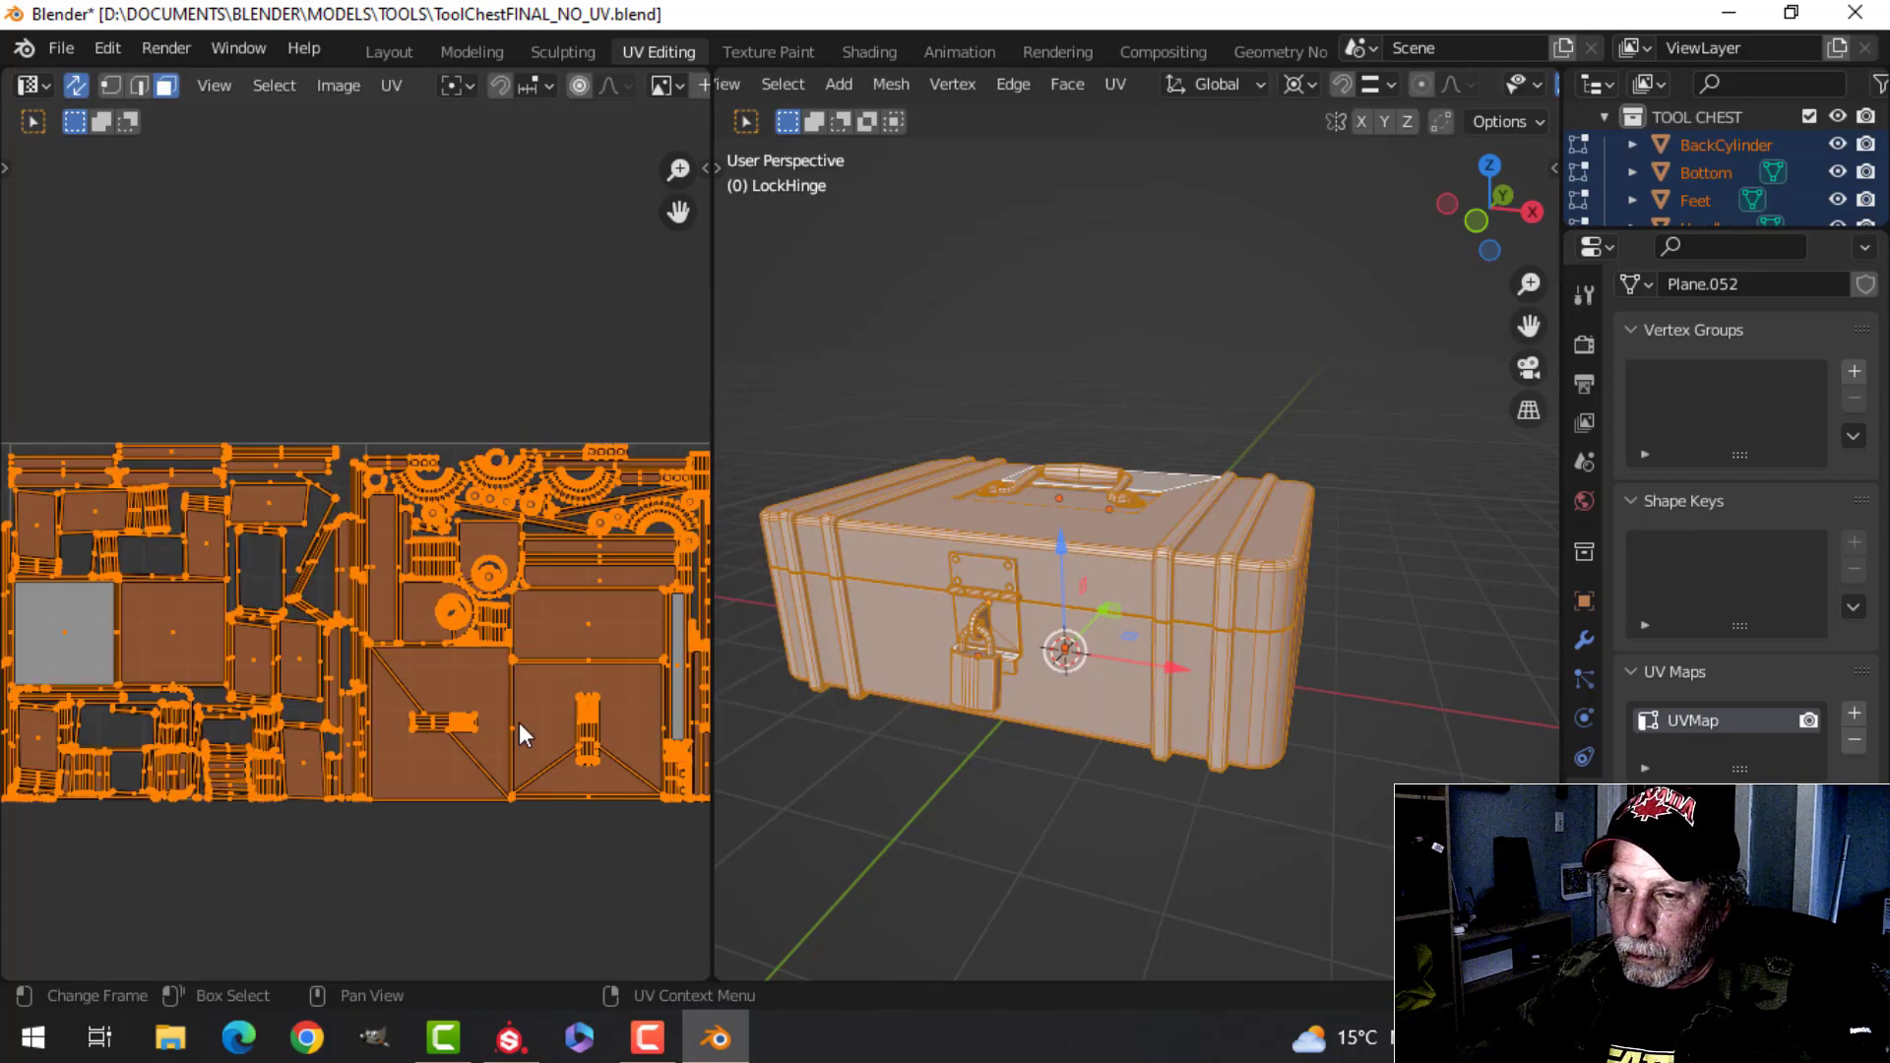
scroll(463, 567, down, 2)
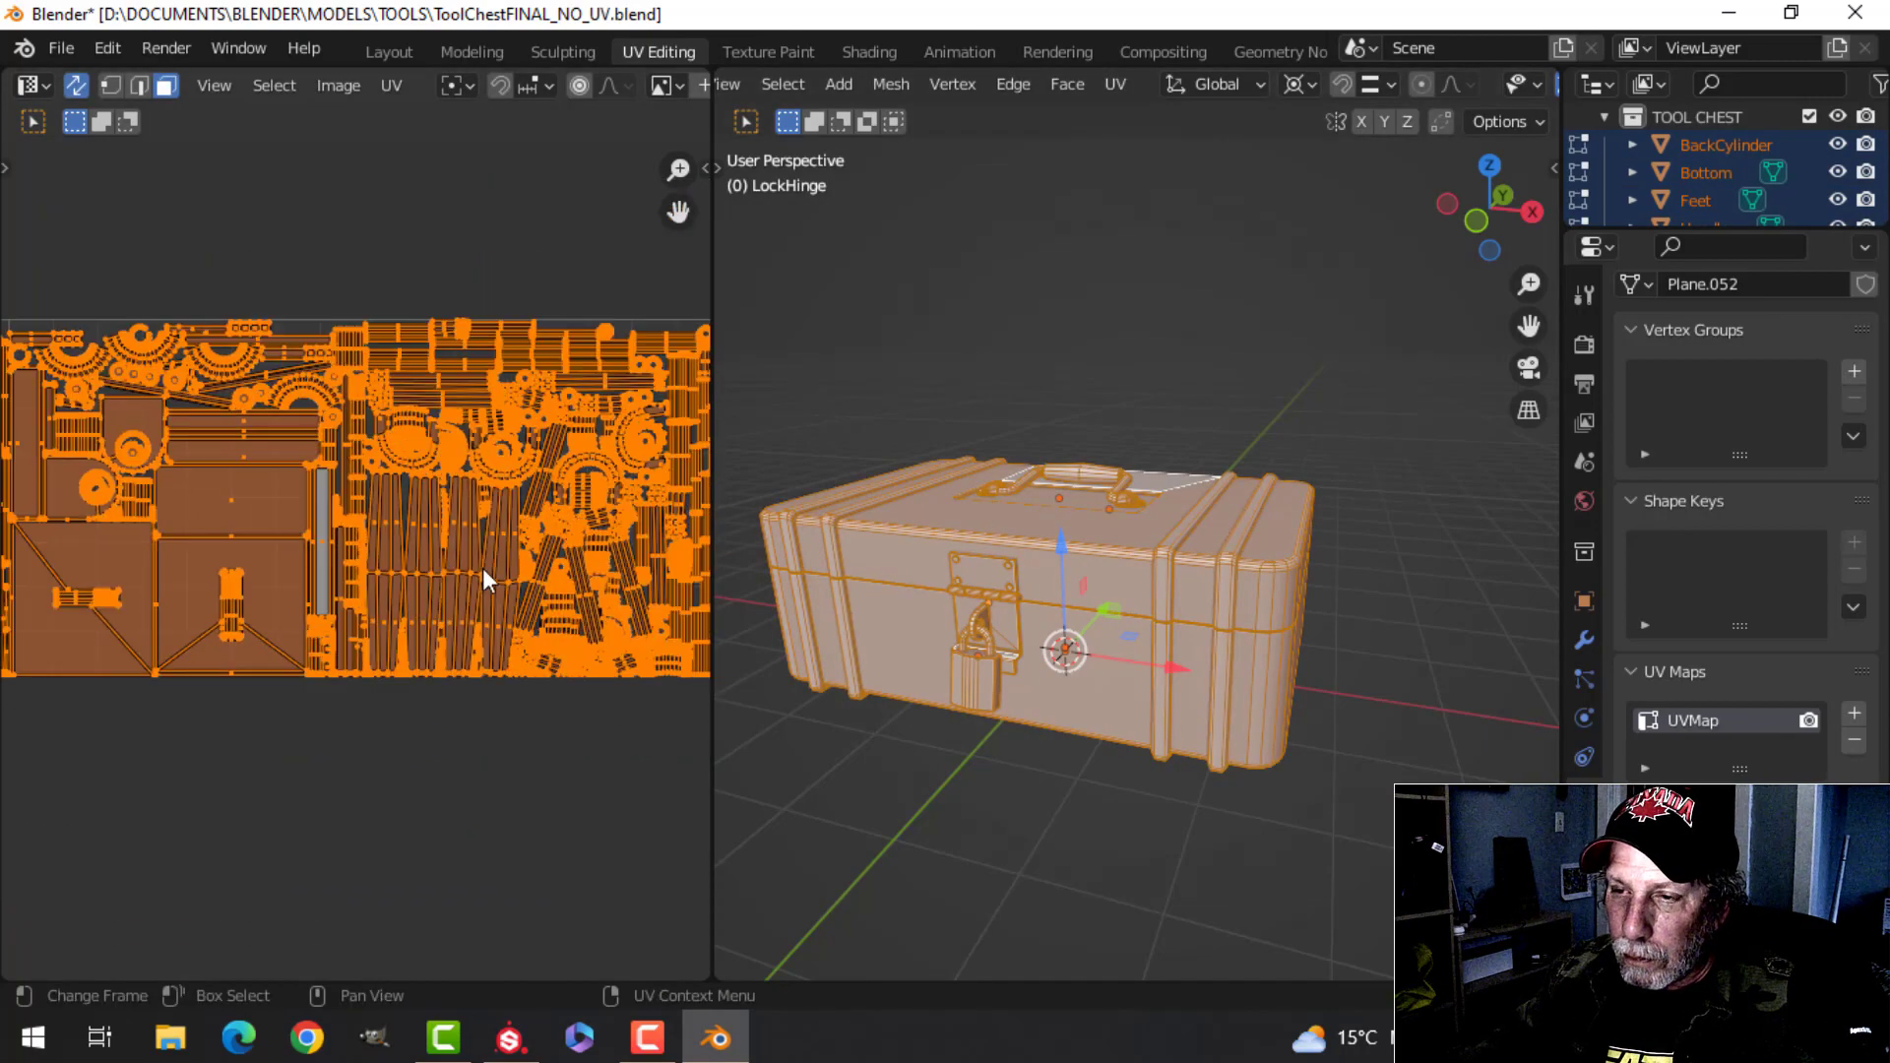
scroll(332, 573, up, 4)
scroll(332, 584, down, 6)
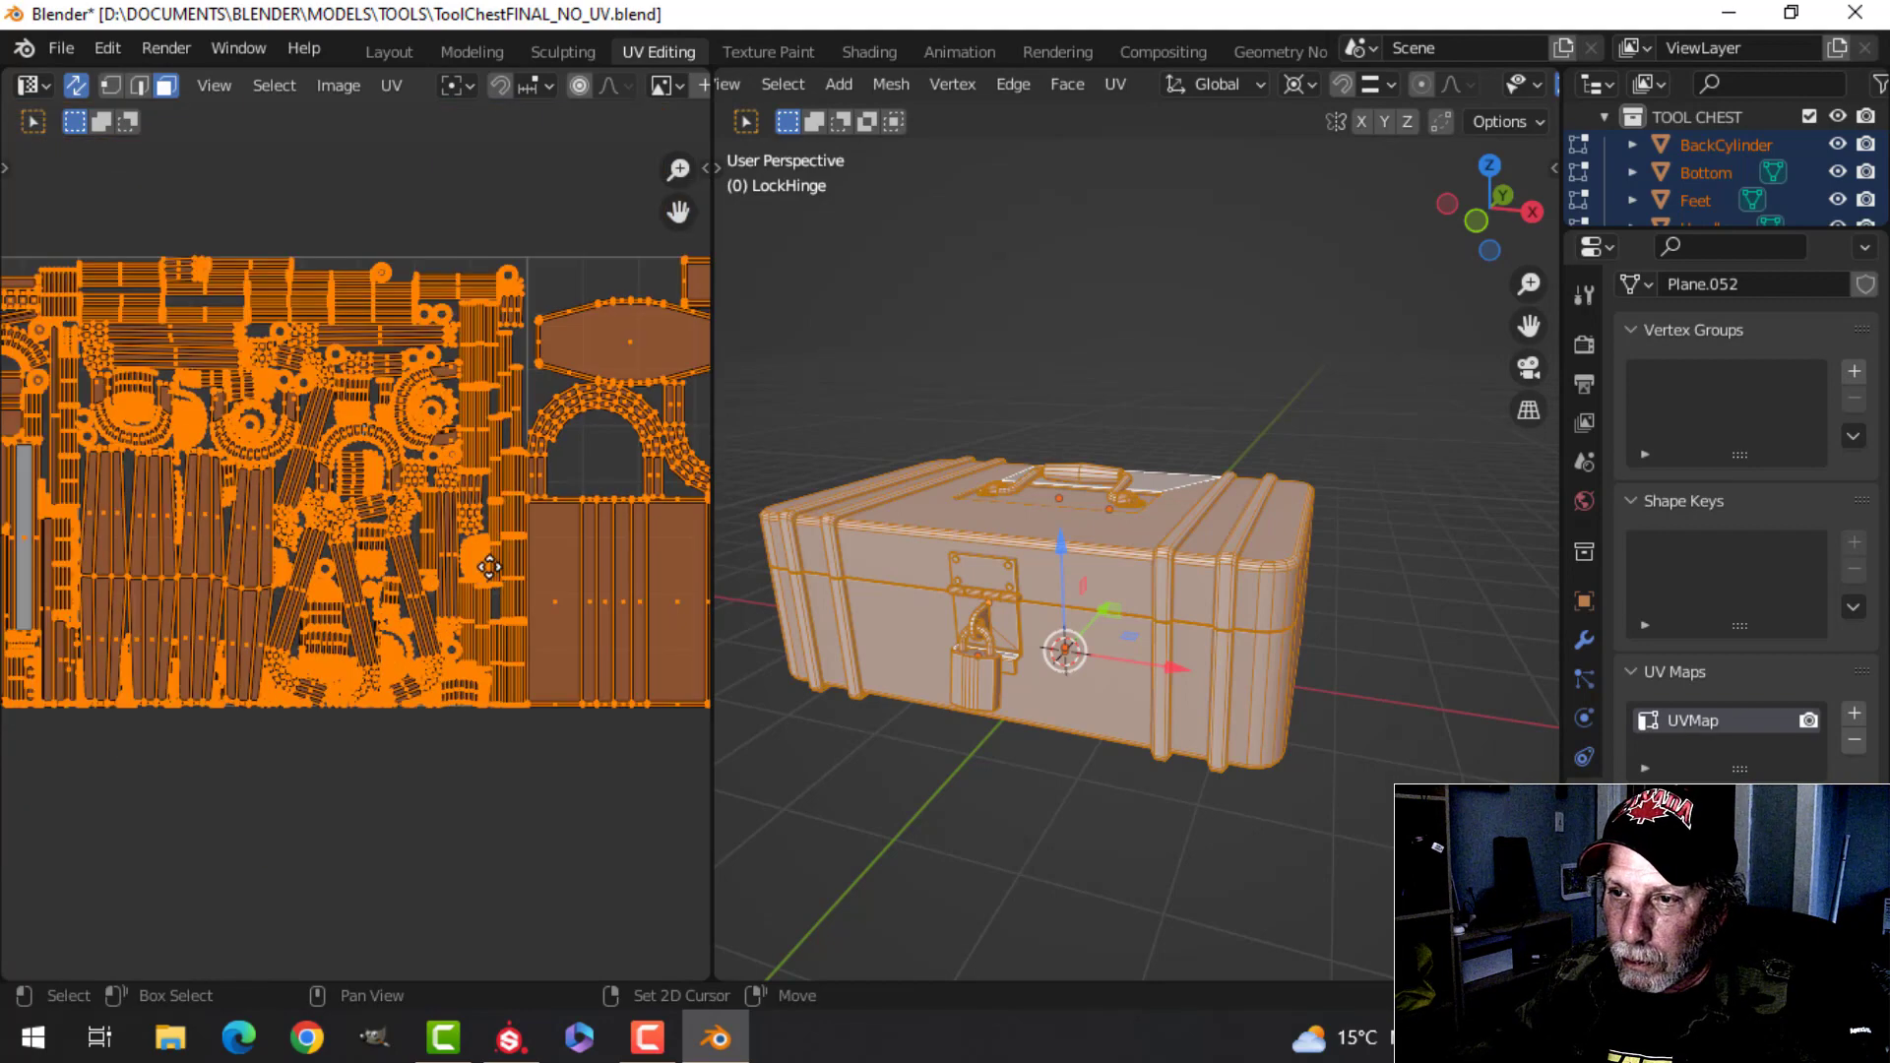
middle_drag(318, 611, 581, 621)
middle_drag(312, 611, 594, 608)
mouse_move(401, 604)
middle_down()
mouse_move(582, 603)
mouse_move(571, 612)
middle_up()
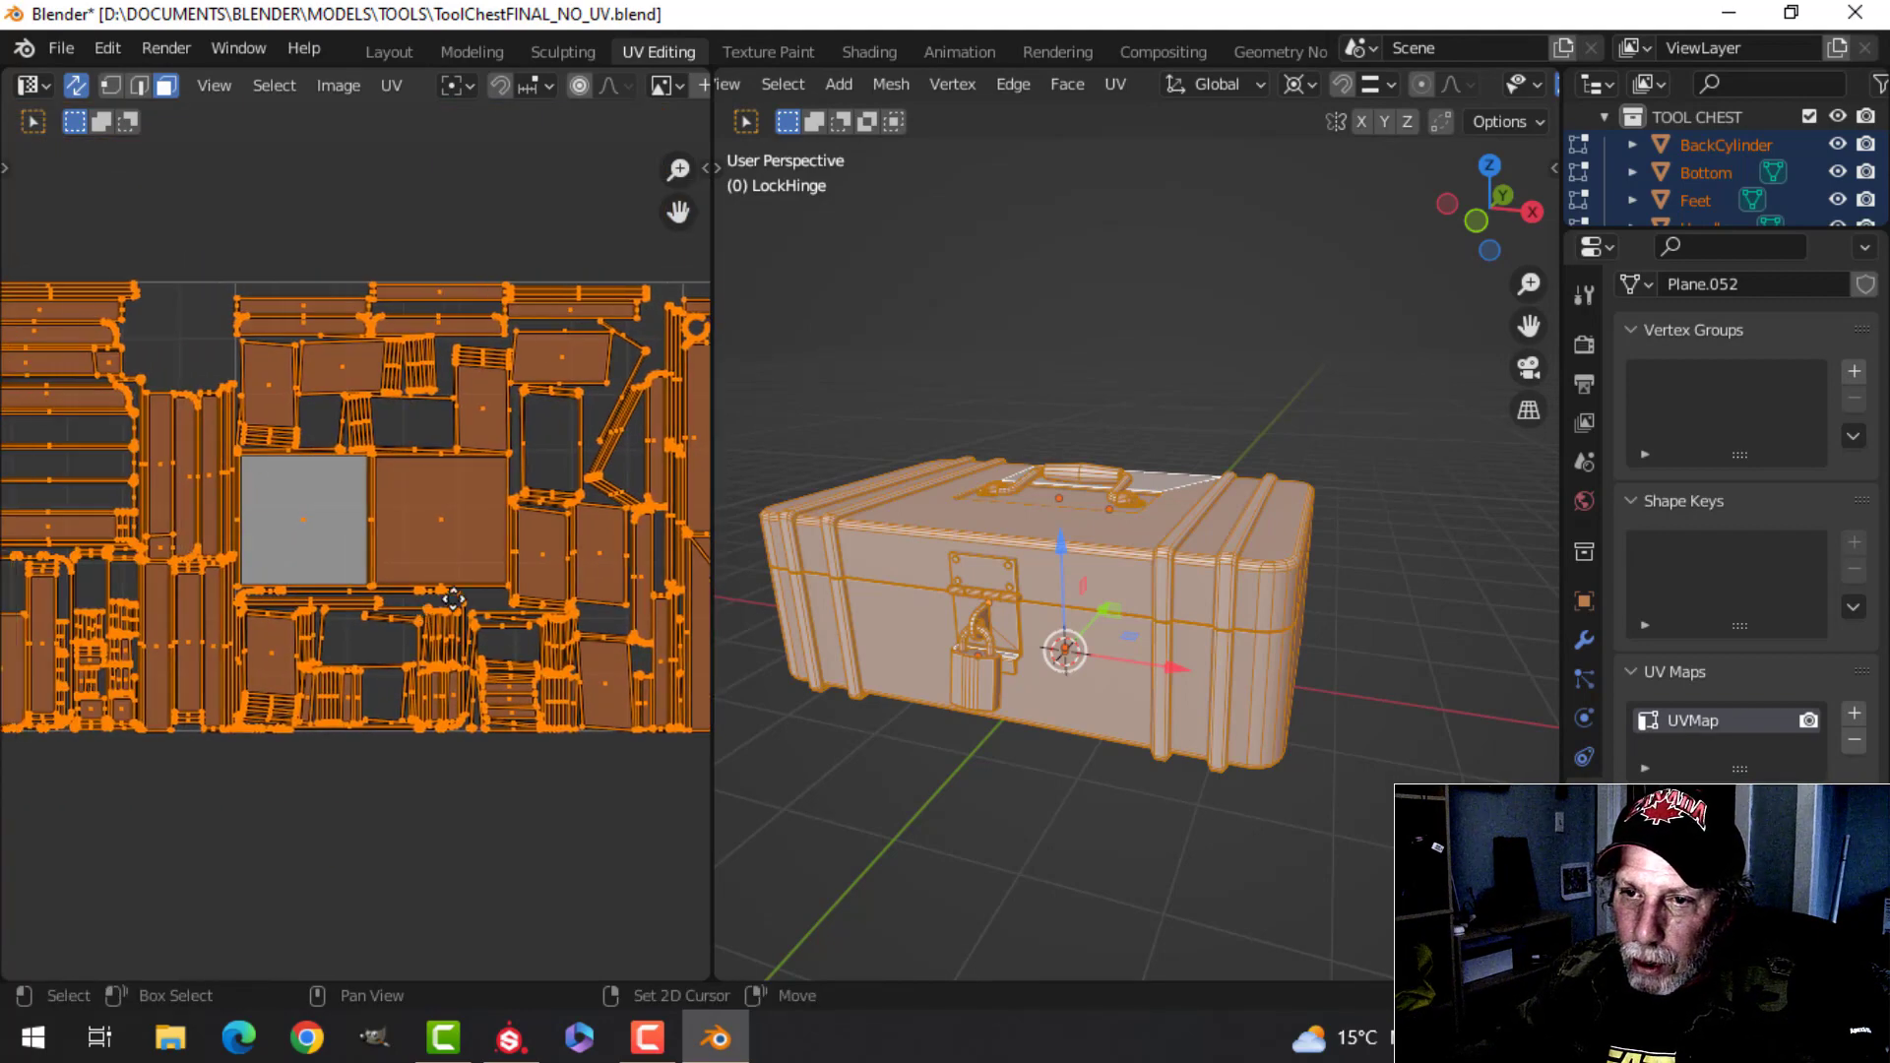
middle_drag(315, 610, 581, 608)
key(Tab)
- Clear the current selection and select all of the tool chest's objects in Object Mode
scroll(1232, 642, up, 3)
middle_drag(1349, 579, 1265, 611)
key(alt+a)
scroll(1221, 581, down, 4)
click(1200, 551)
key(a)
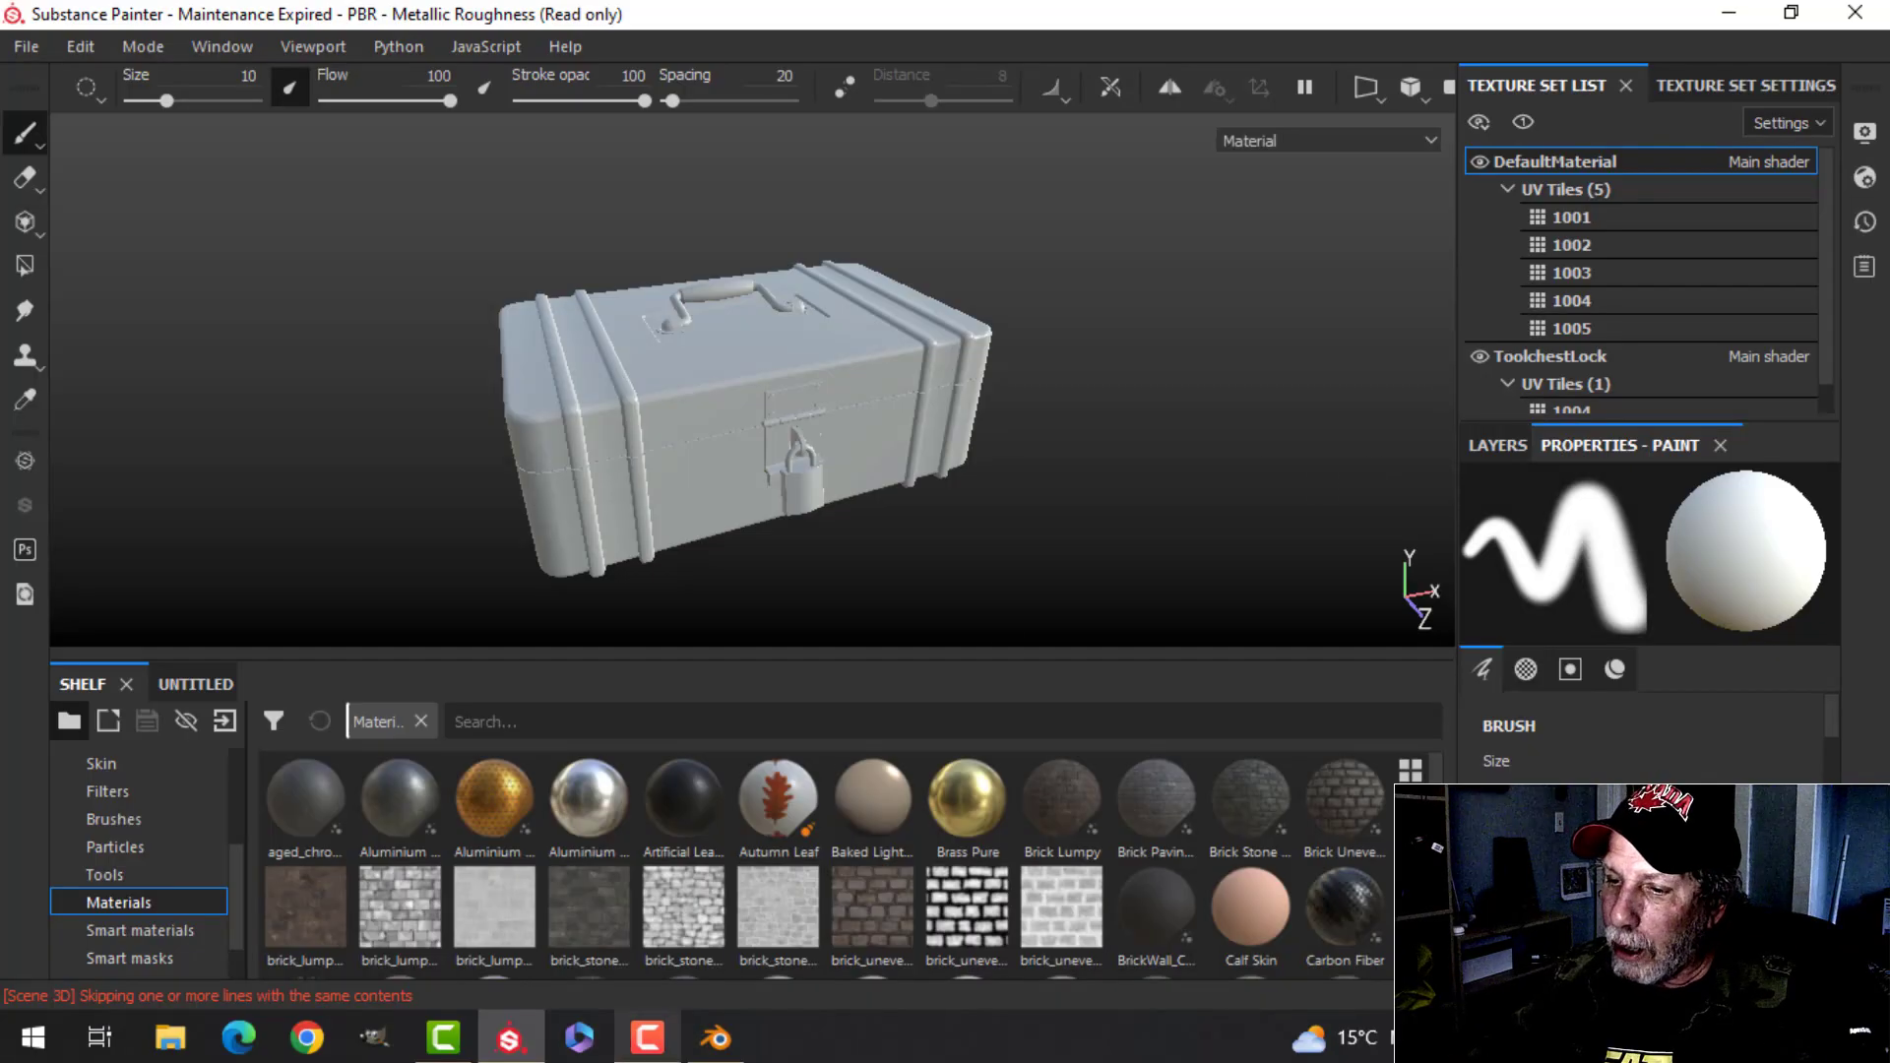
- Switch to Blender and check the material names assigned to the chest's bottom, lock and top
click(716, 1038)
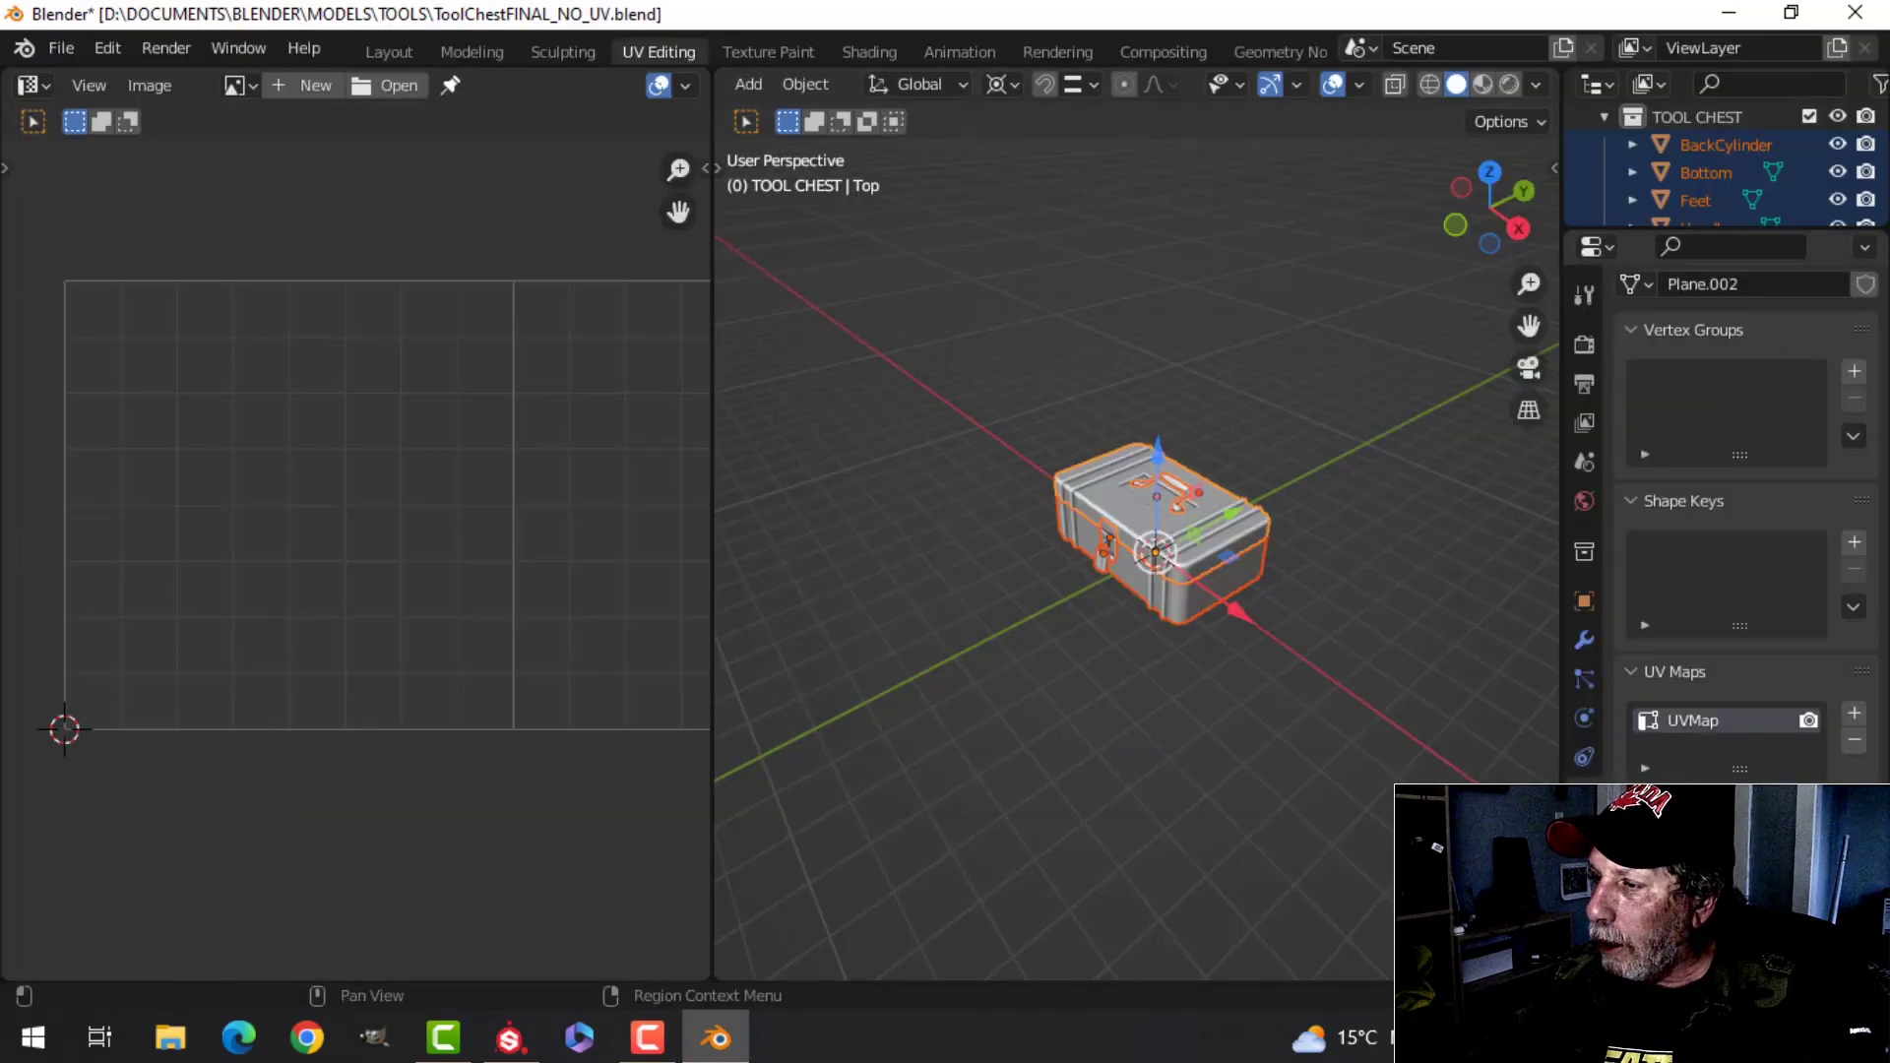
click(1585, 835)
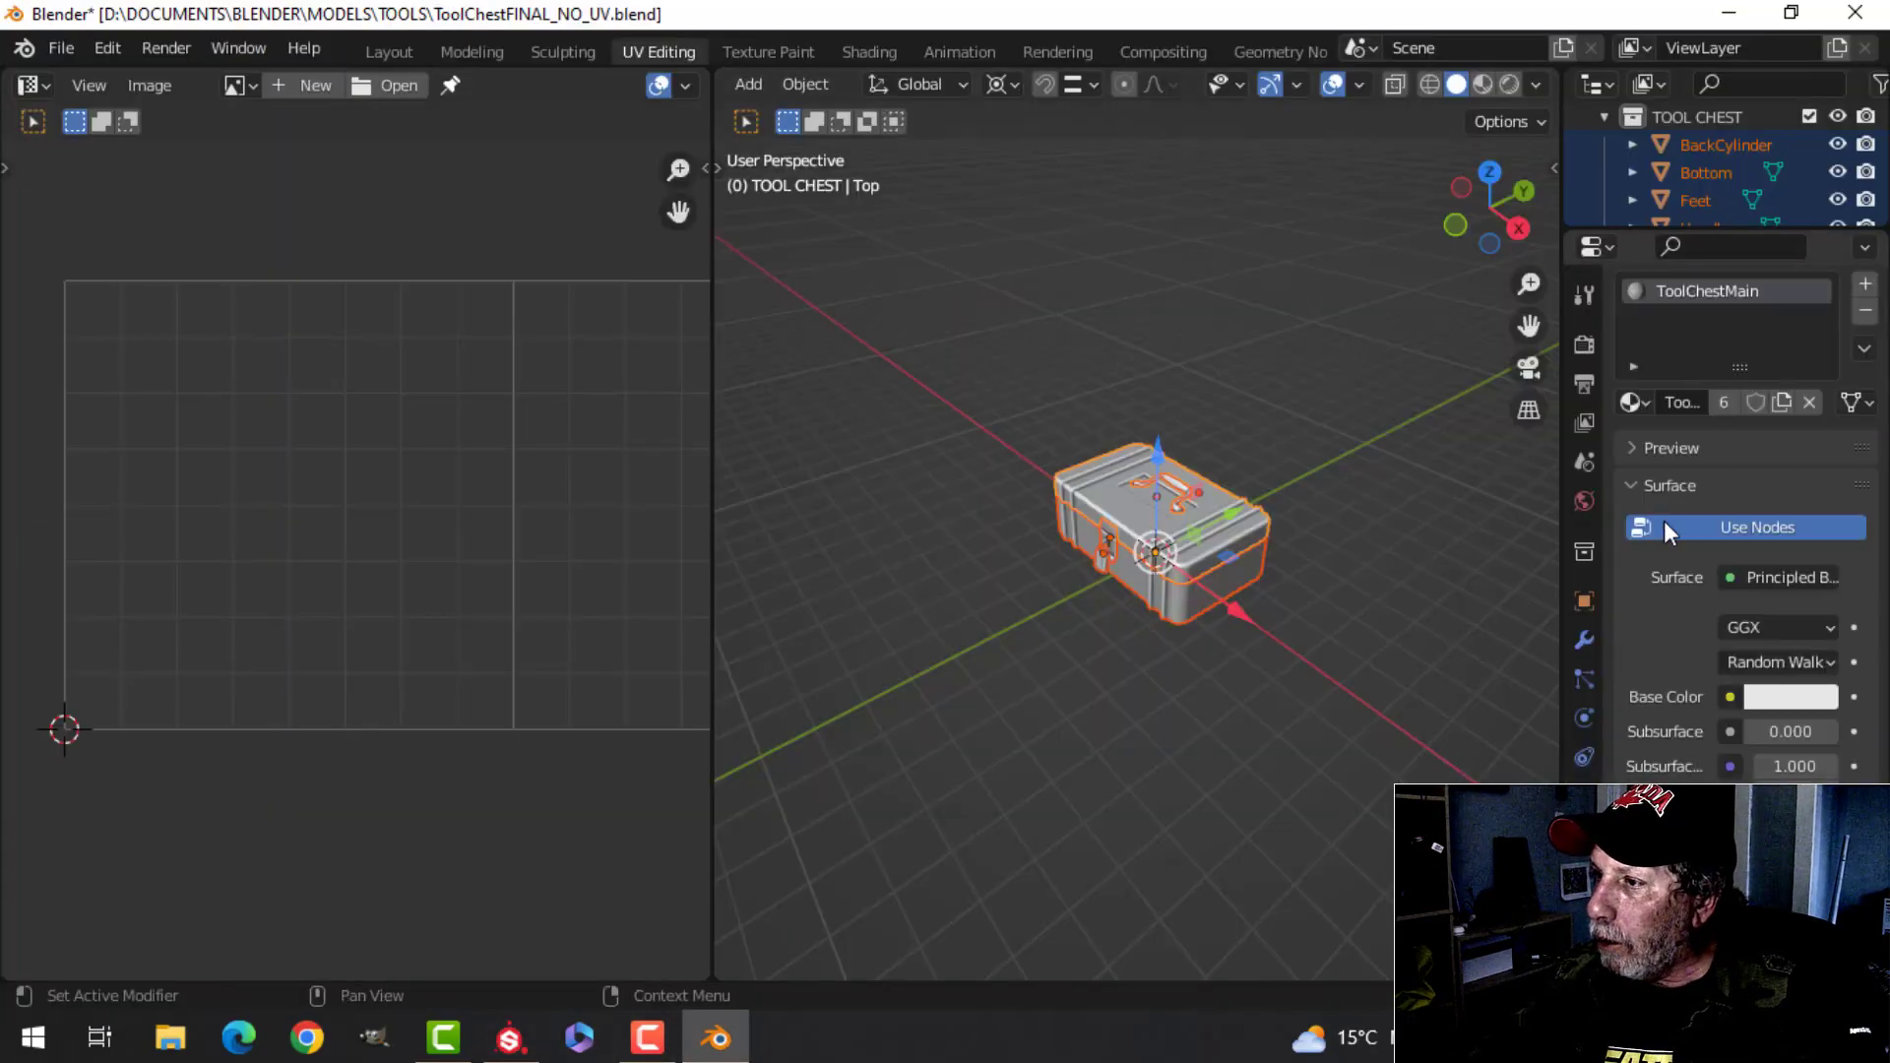
click(1142, 520)
scroll(1148, 576, up, 4)
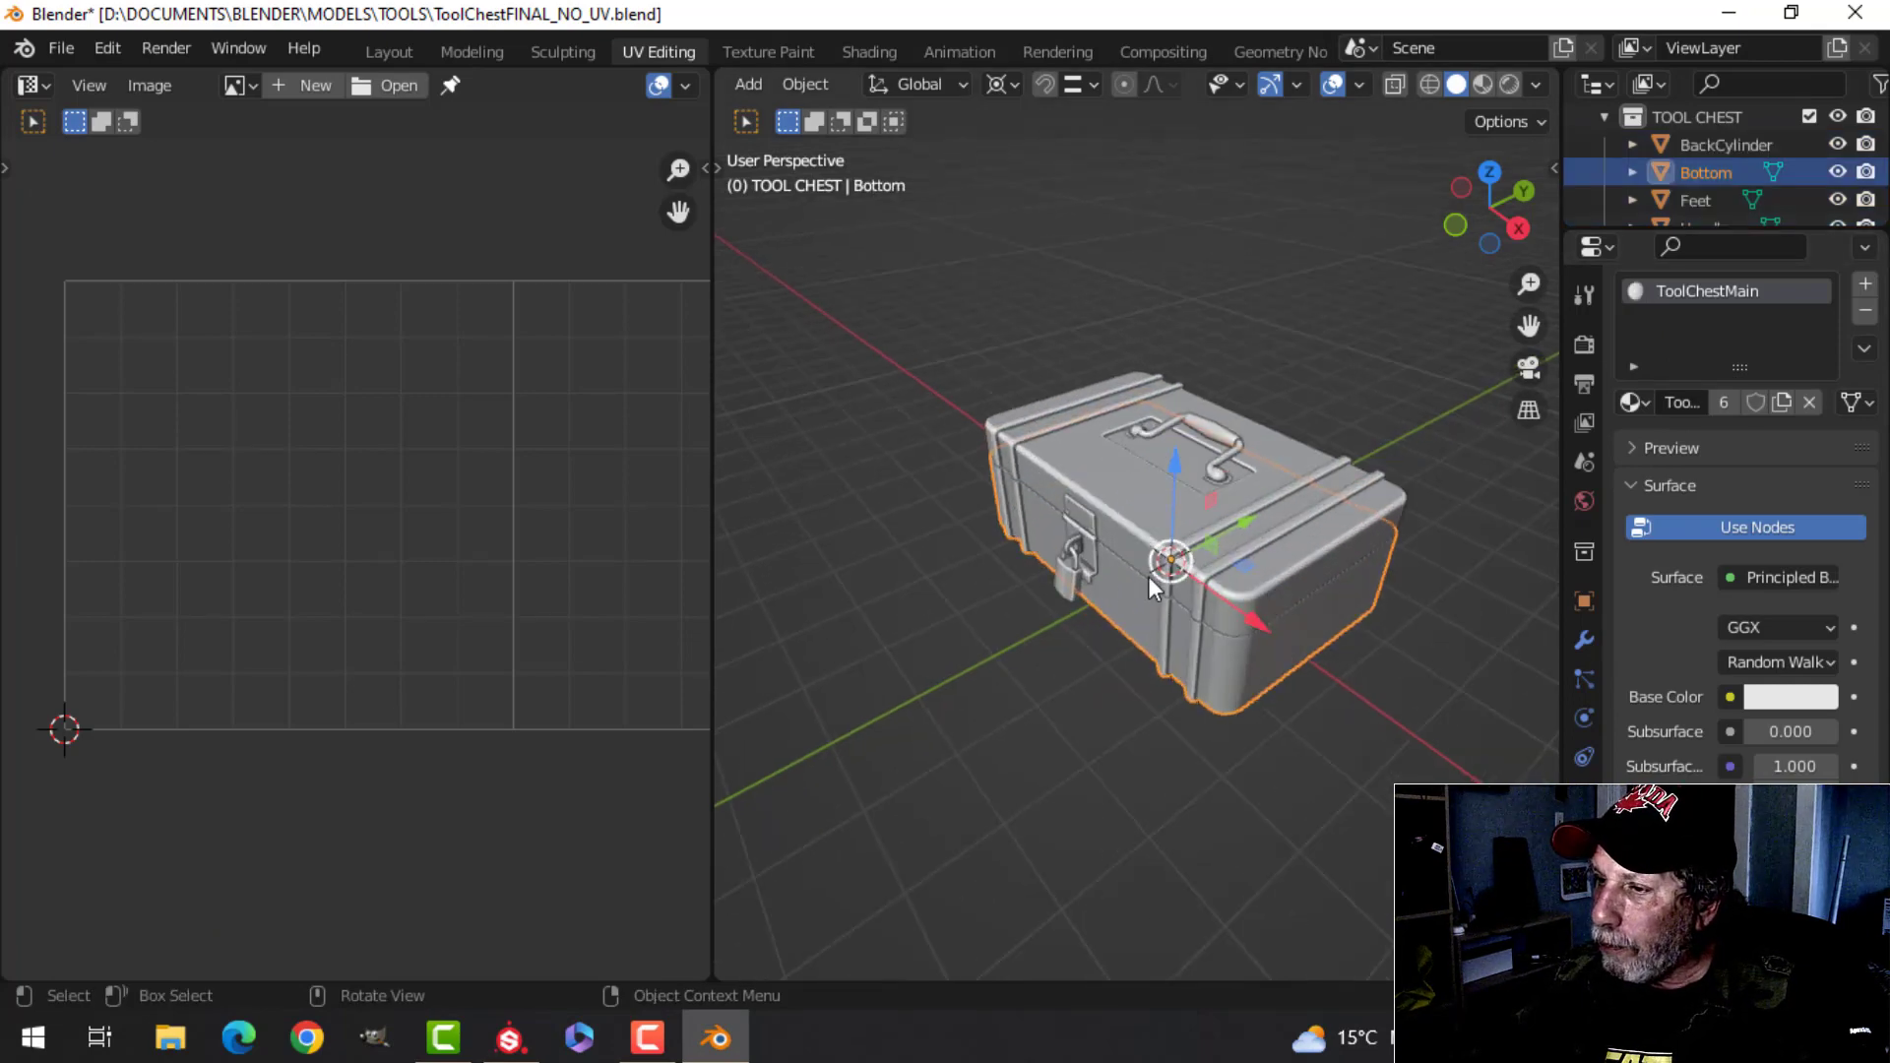
click(1078, 571)
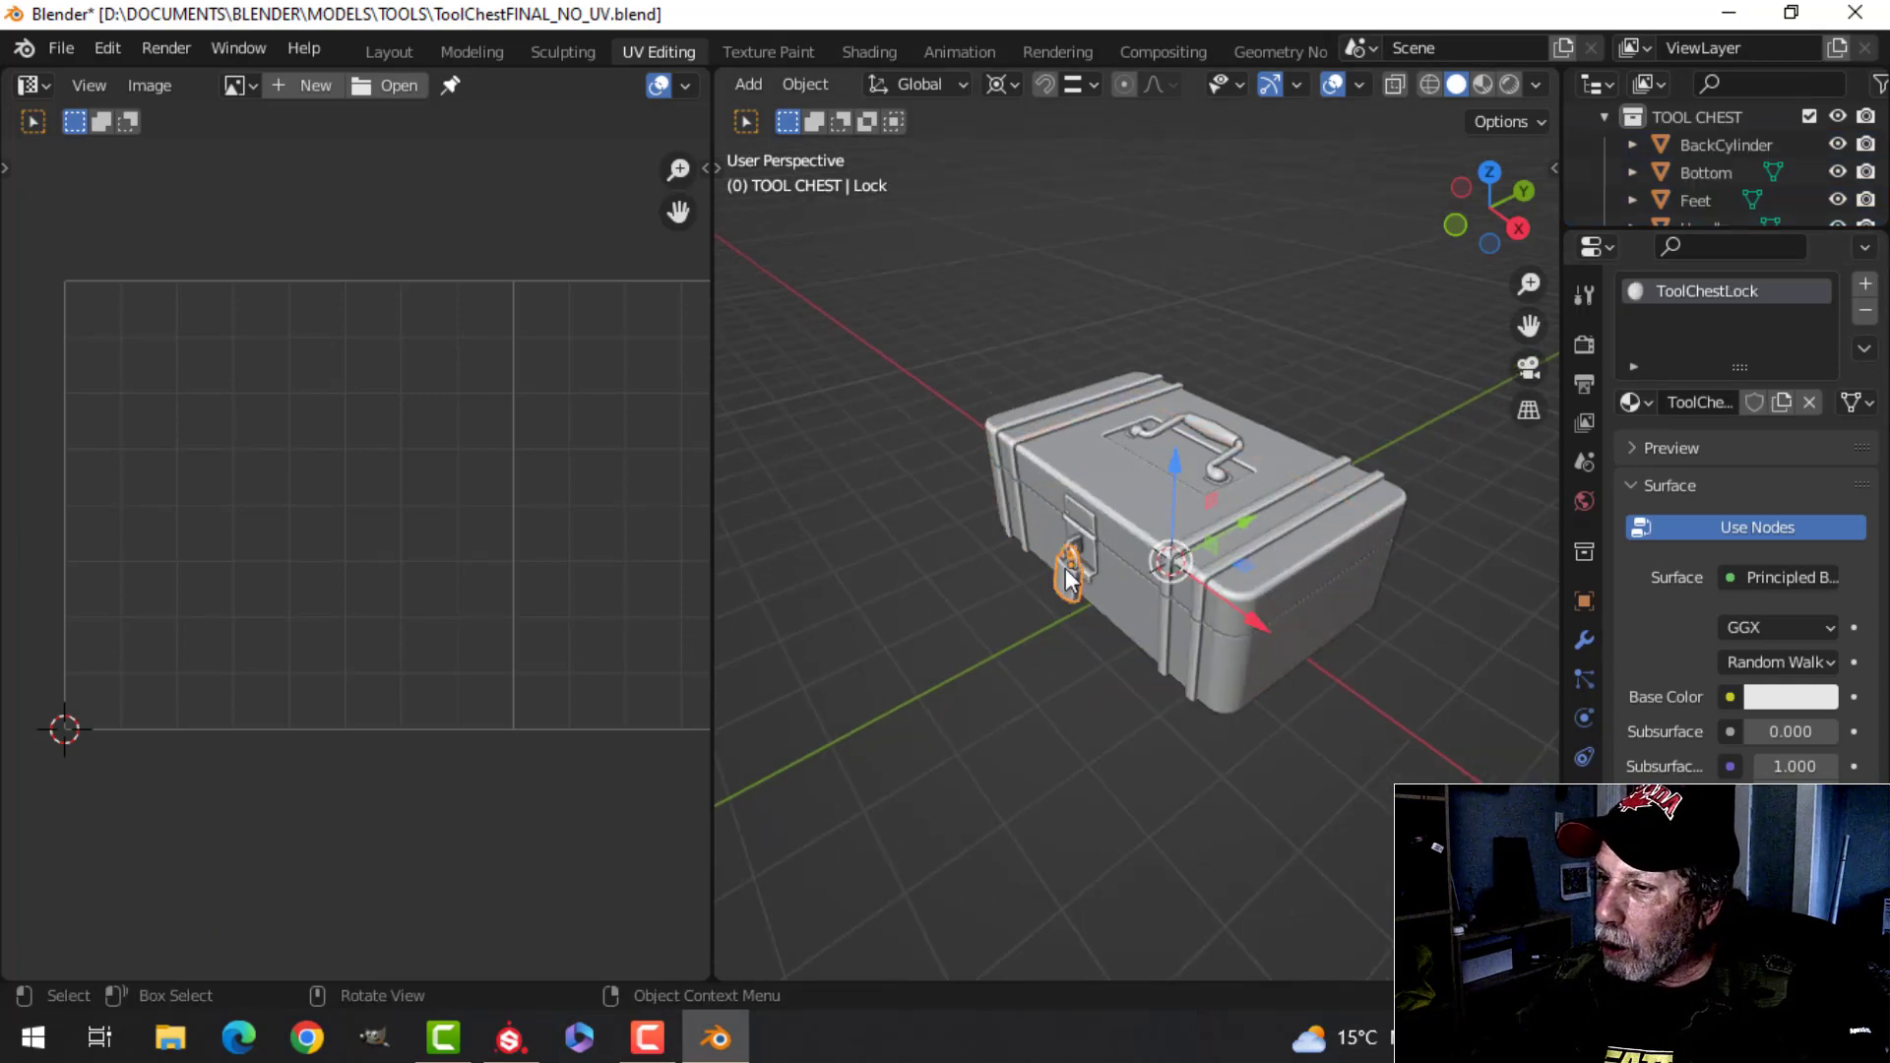
click(1140, 485)
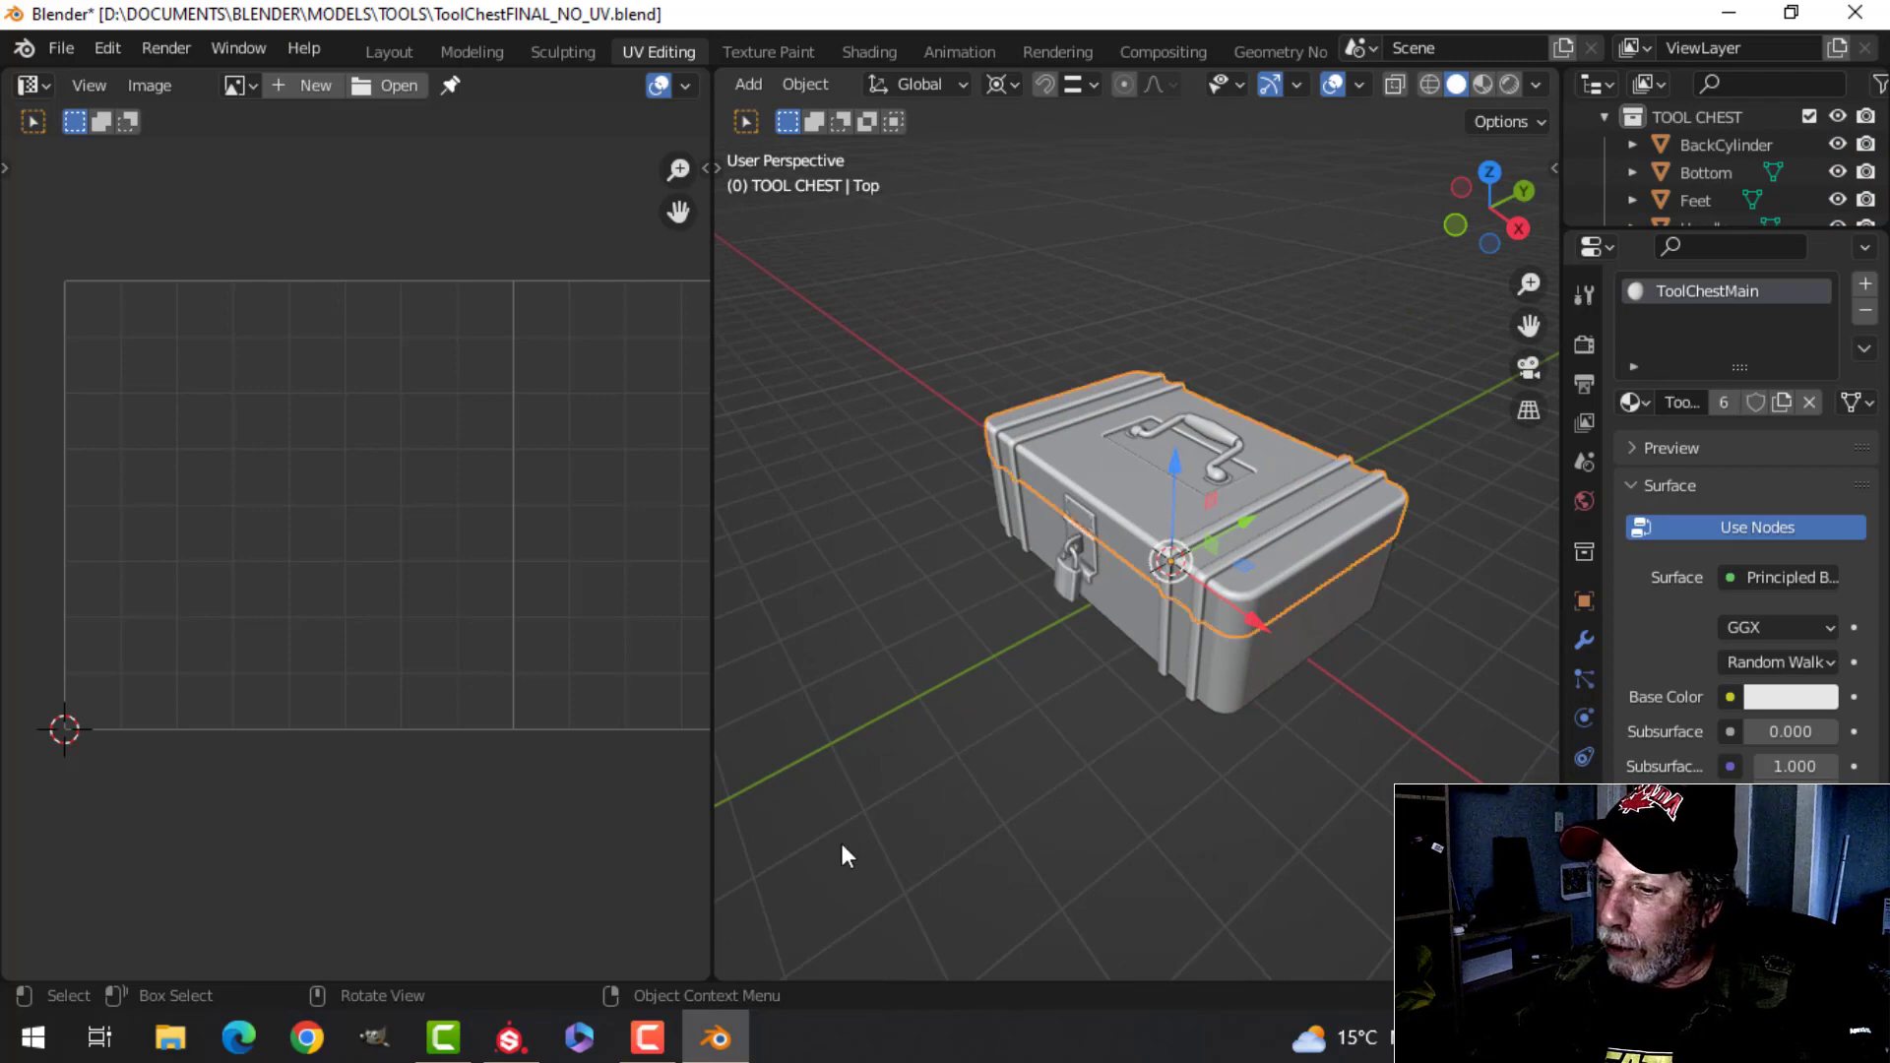
- Switch to Substance Painter and rename the DefaultMaterial texture set as ToolChestMain
click(509, 1037)
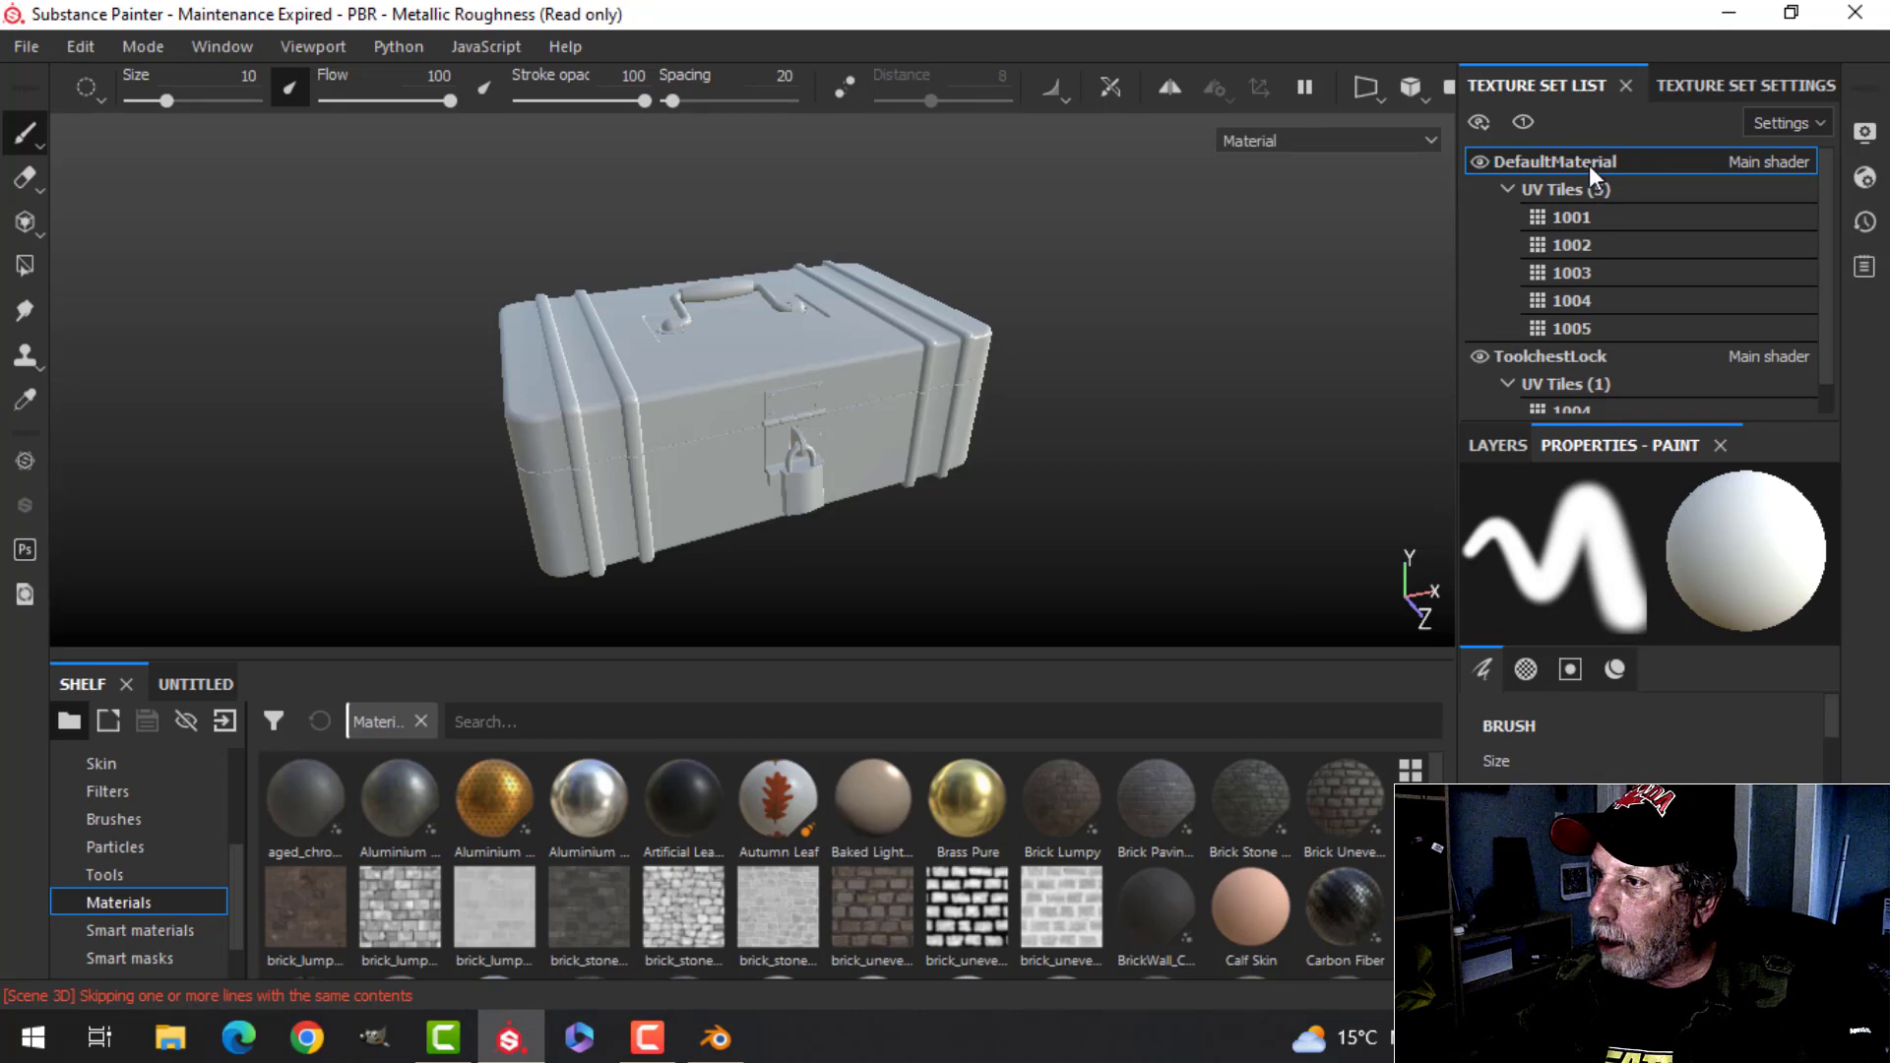
double_click(1637, 160)
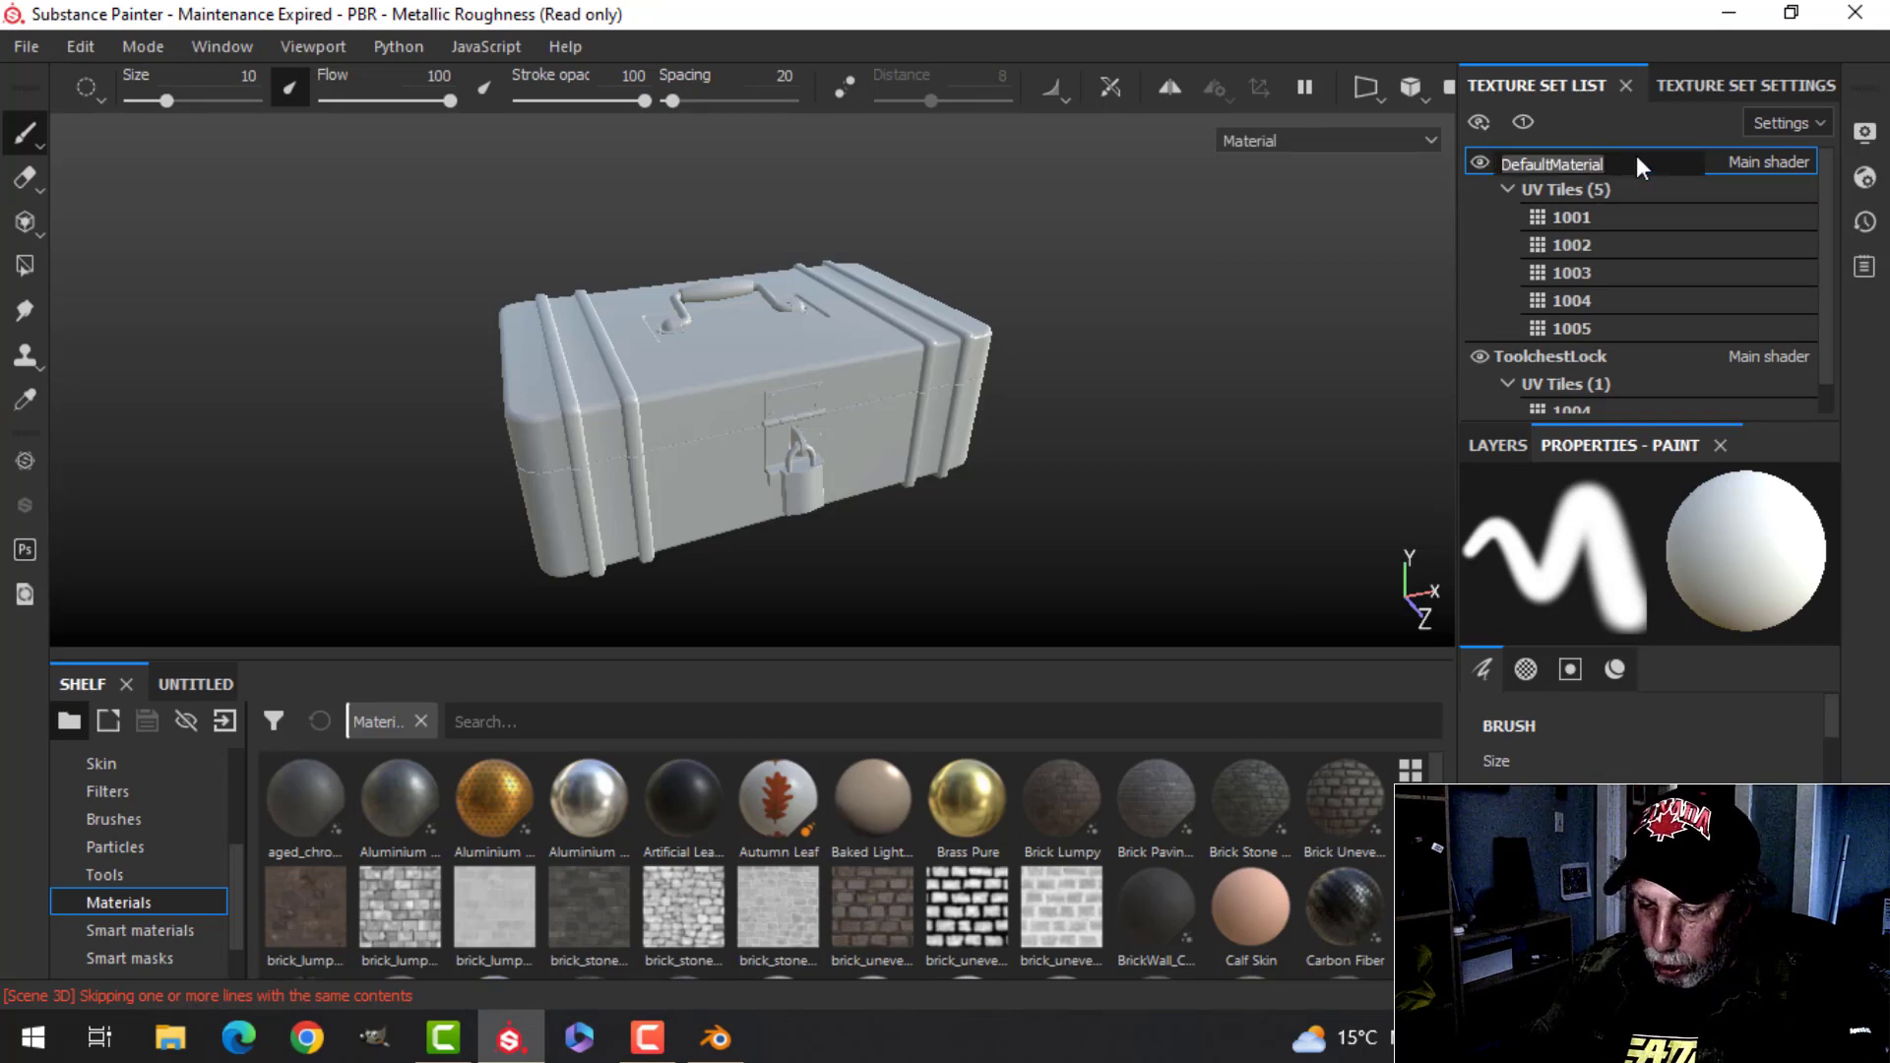
text(t)
key(BackSpace)
key(Caps_Lock)
text(ToolC)
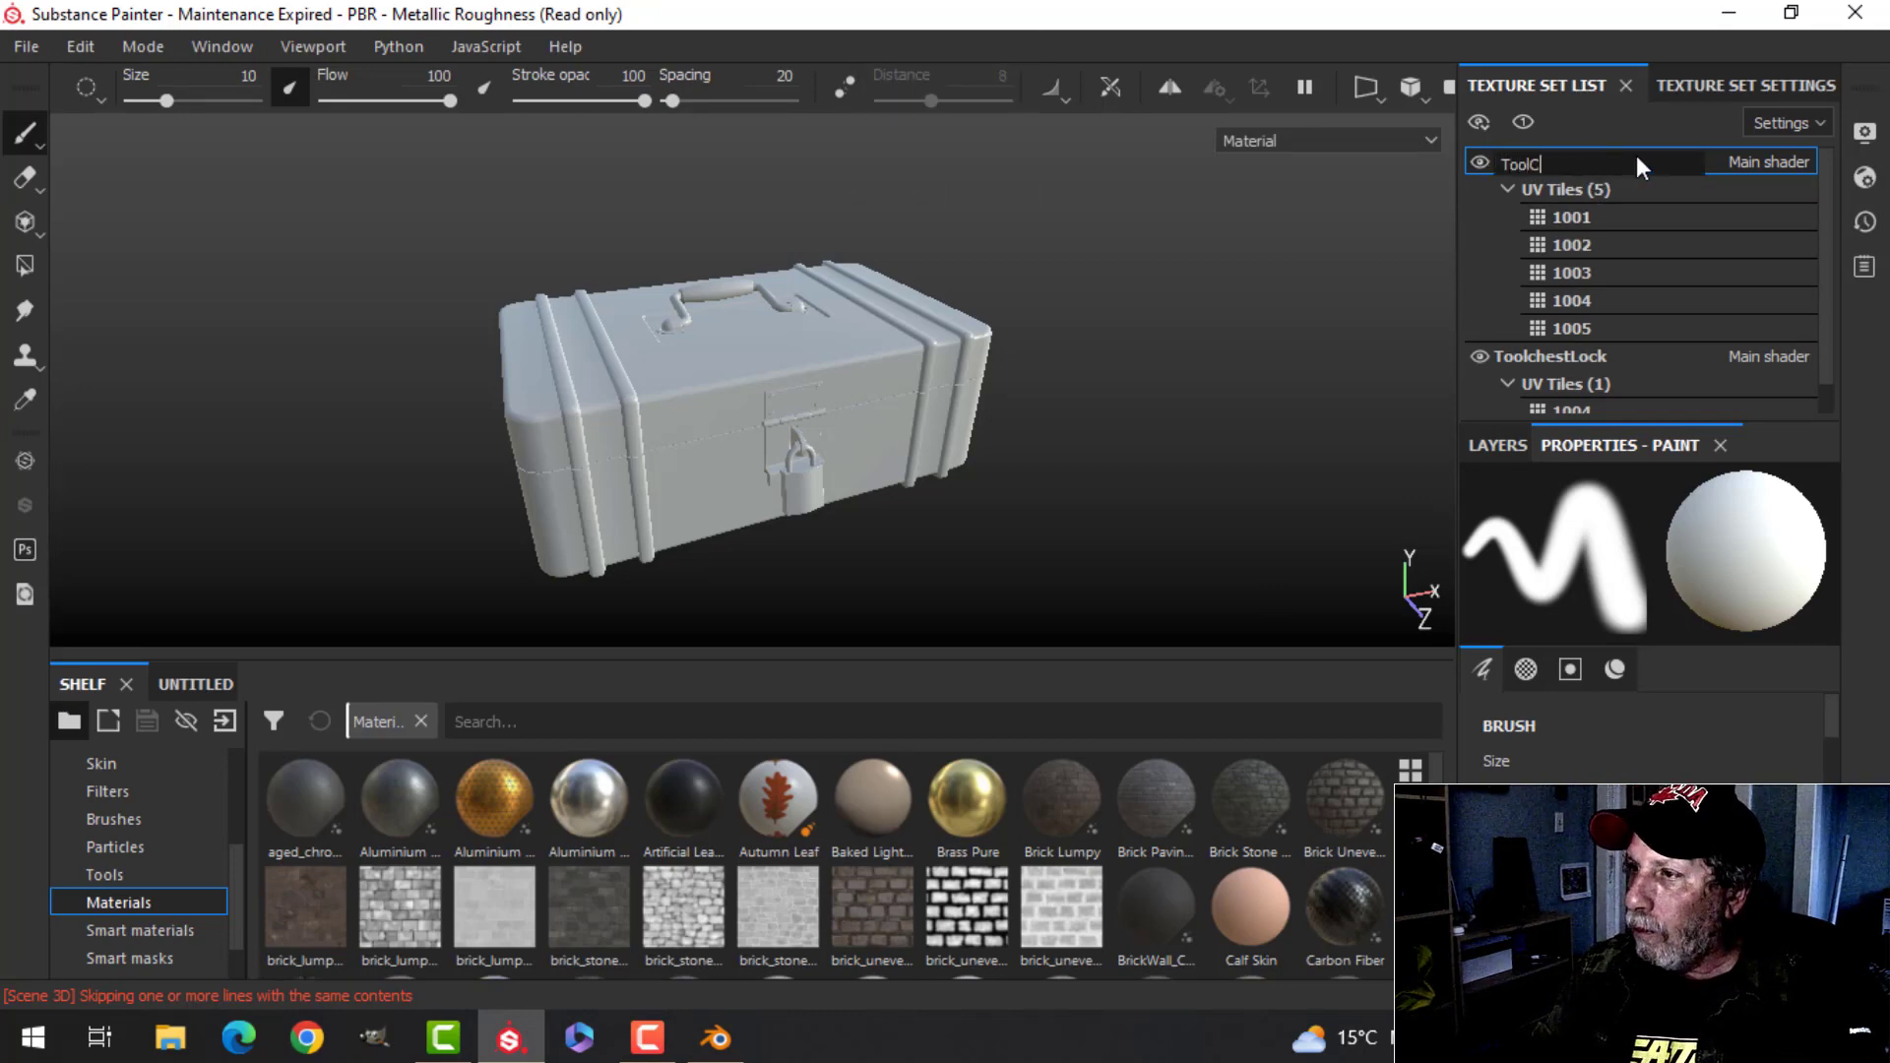
text(hestMain)
key(Return)
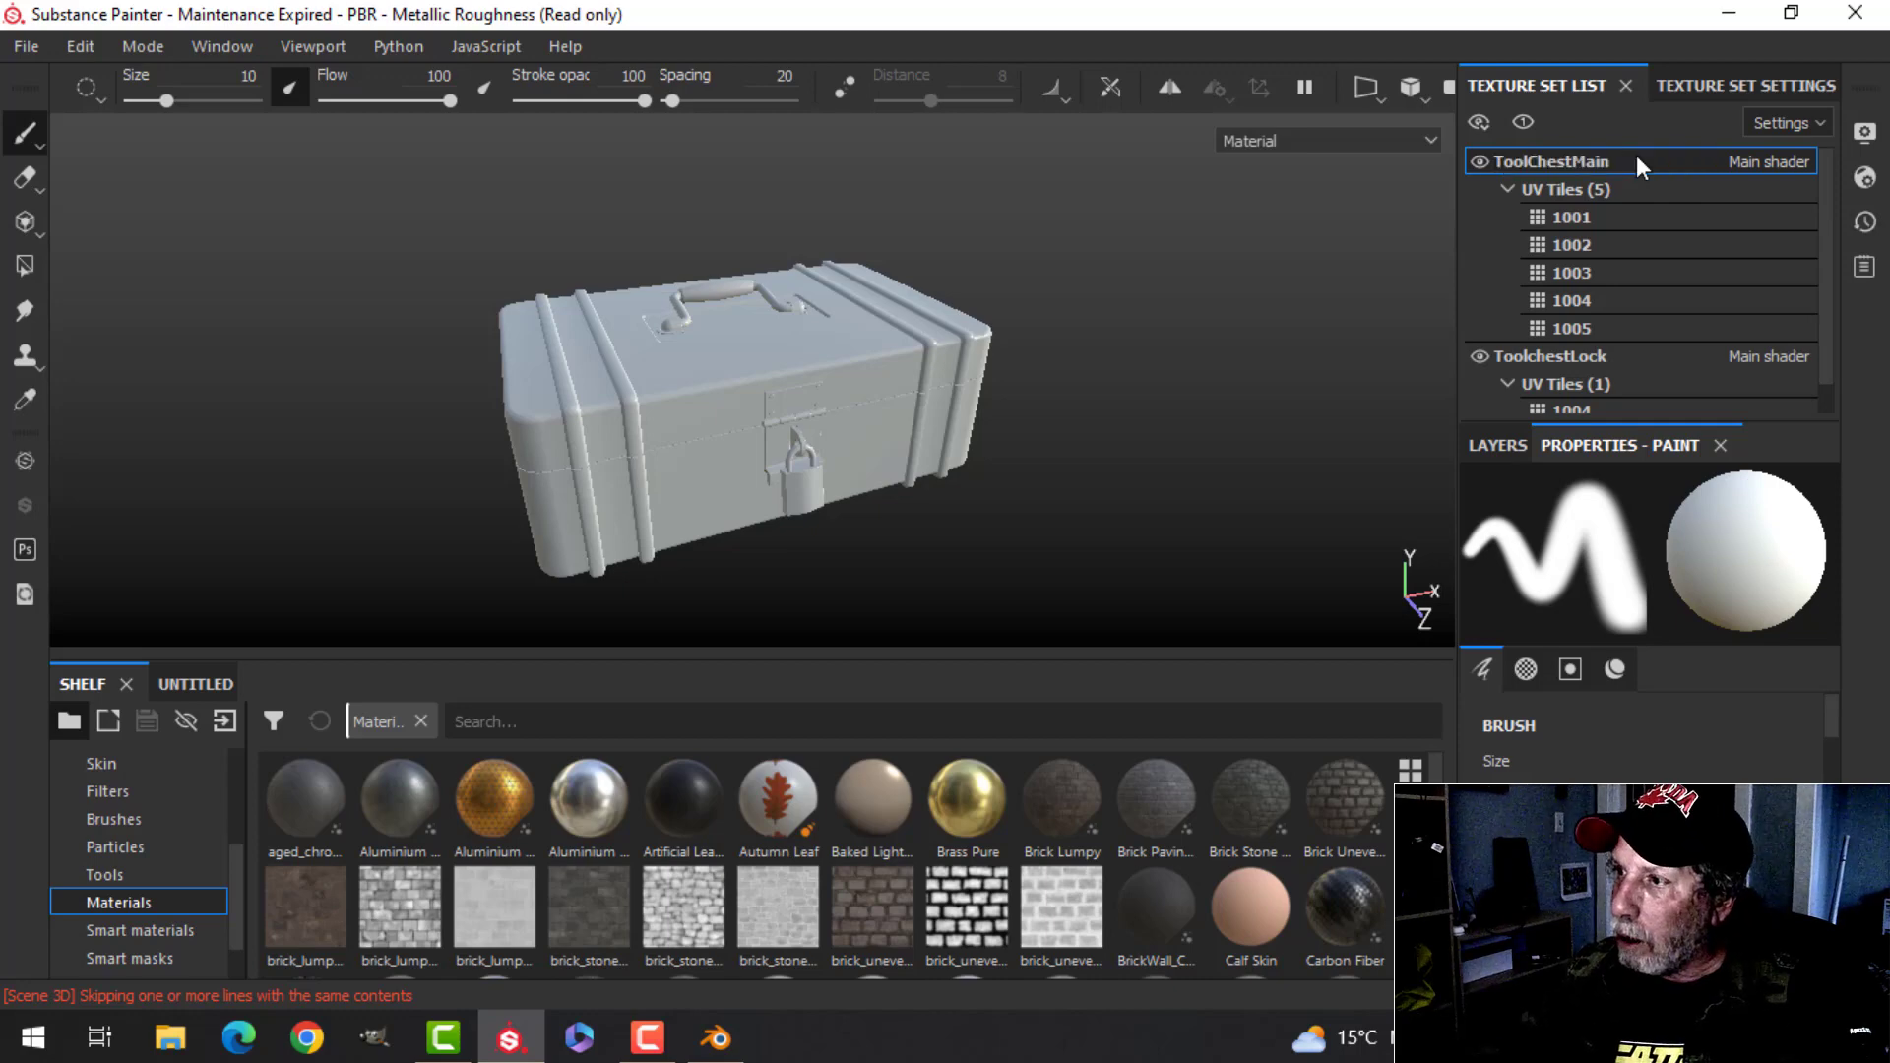
- Review the UV tiles of the ToolchestLock texture set and inspect the chest model from several angles
scroll(1600, 251, down, 1)
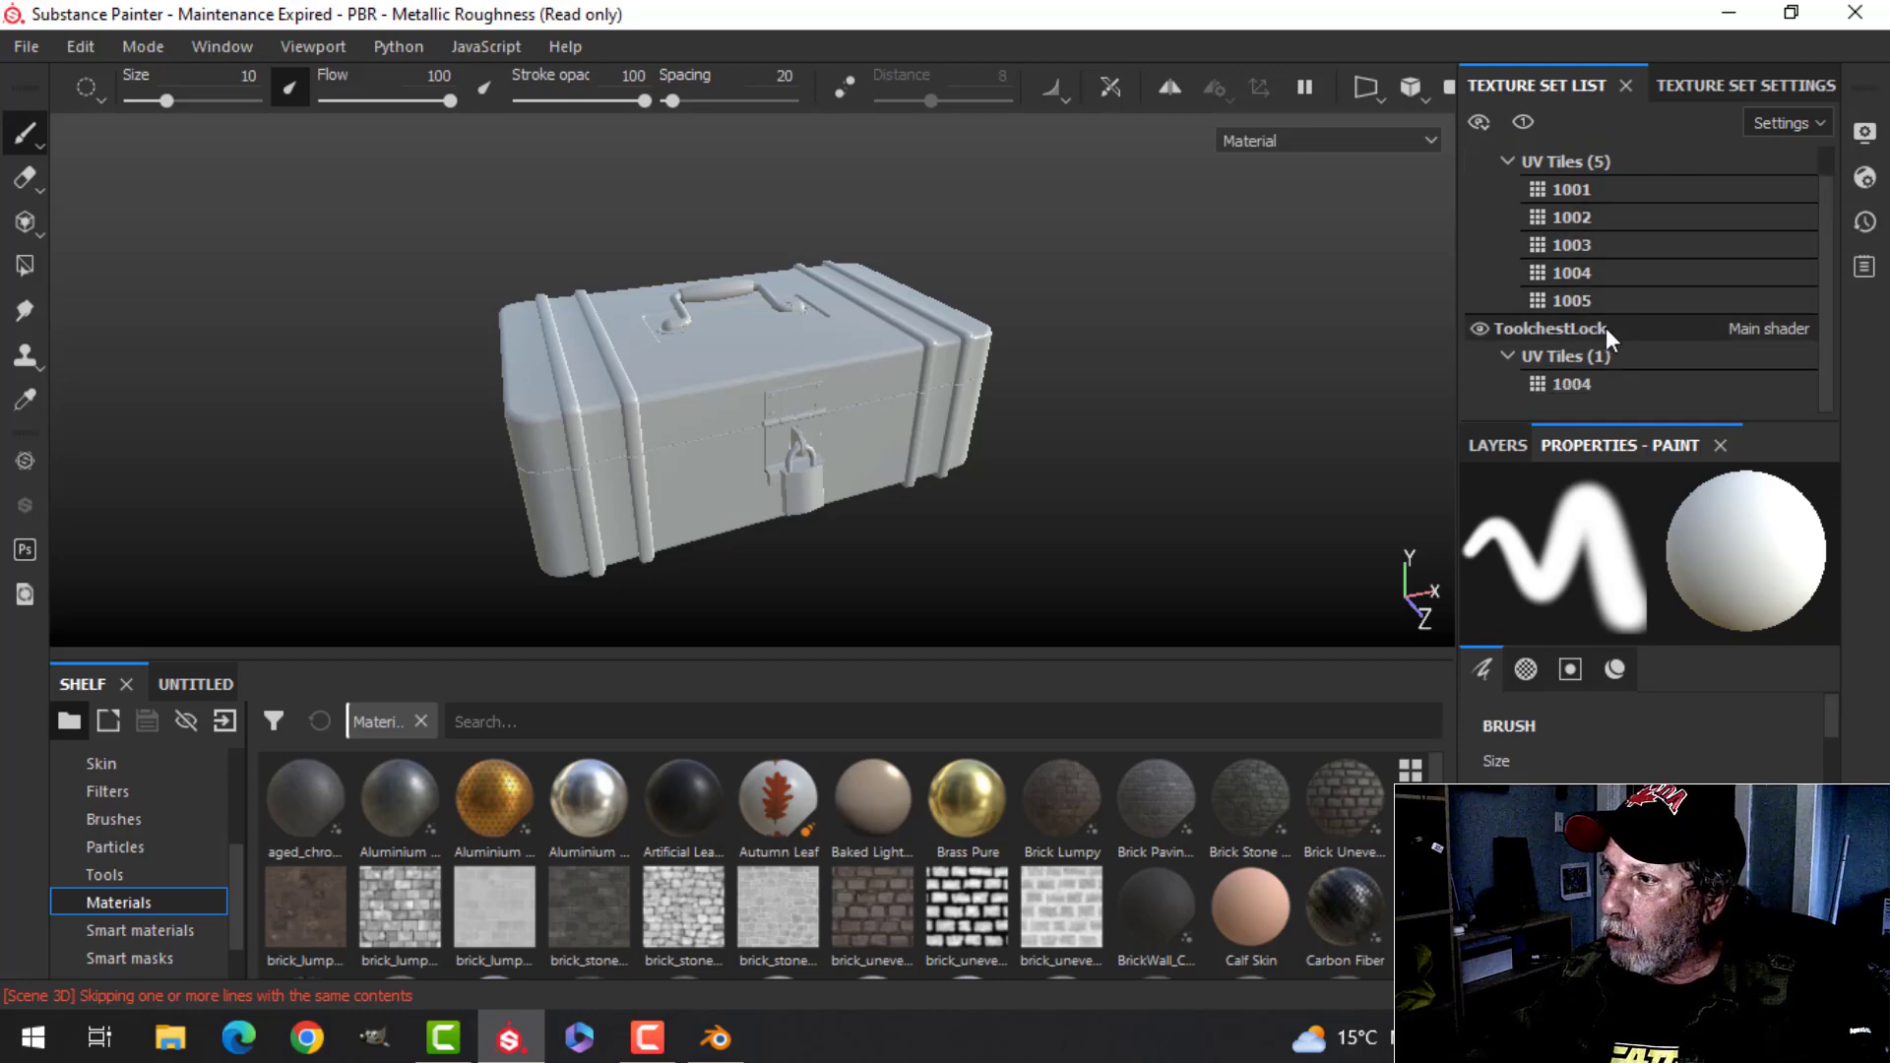
scroll(1604, 328, up, 1)
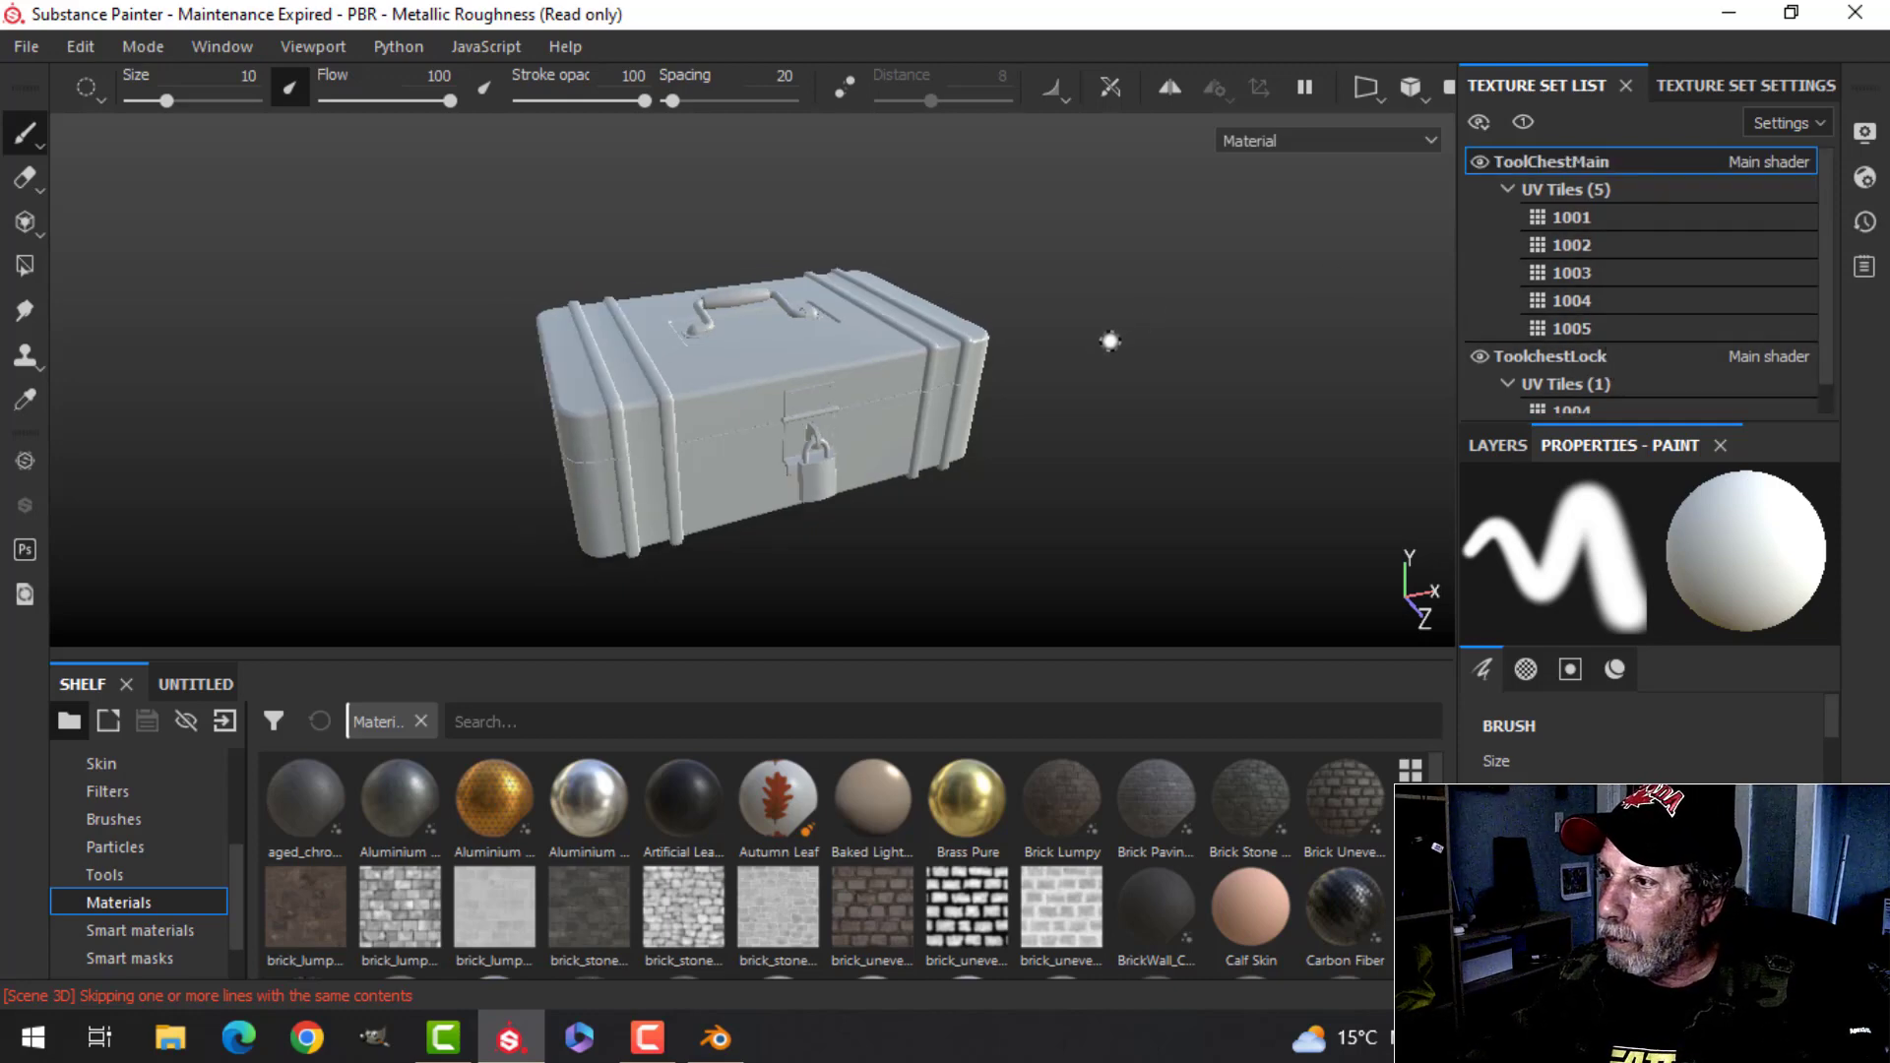
scroll(1083, 356, up, 2)
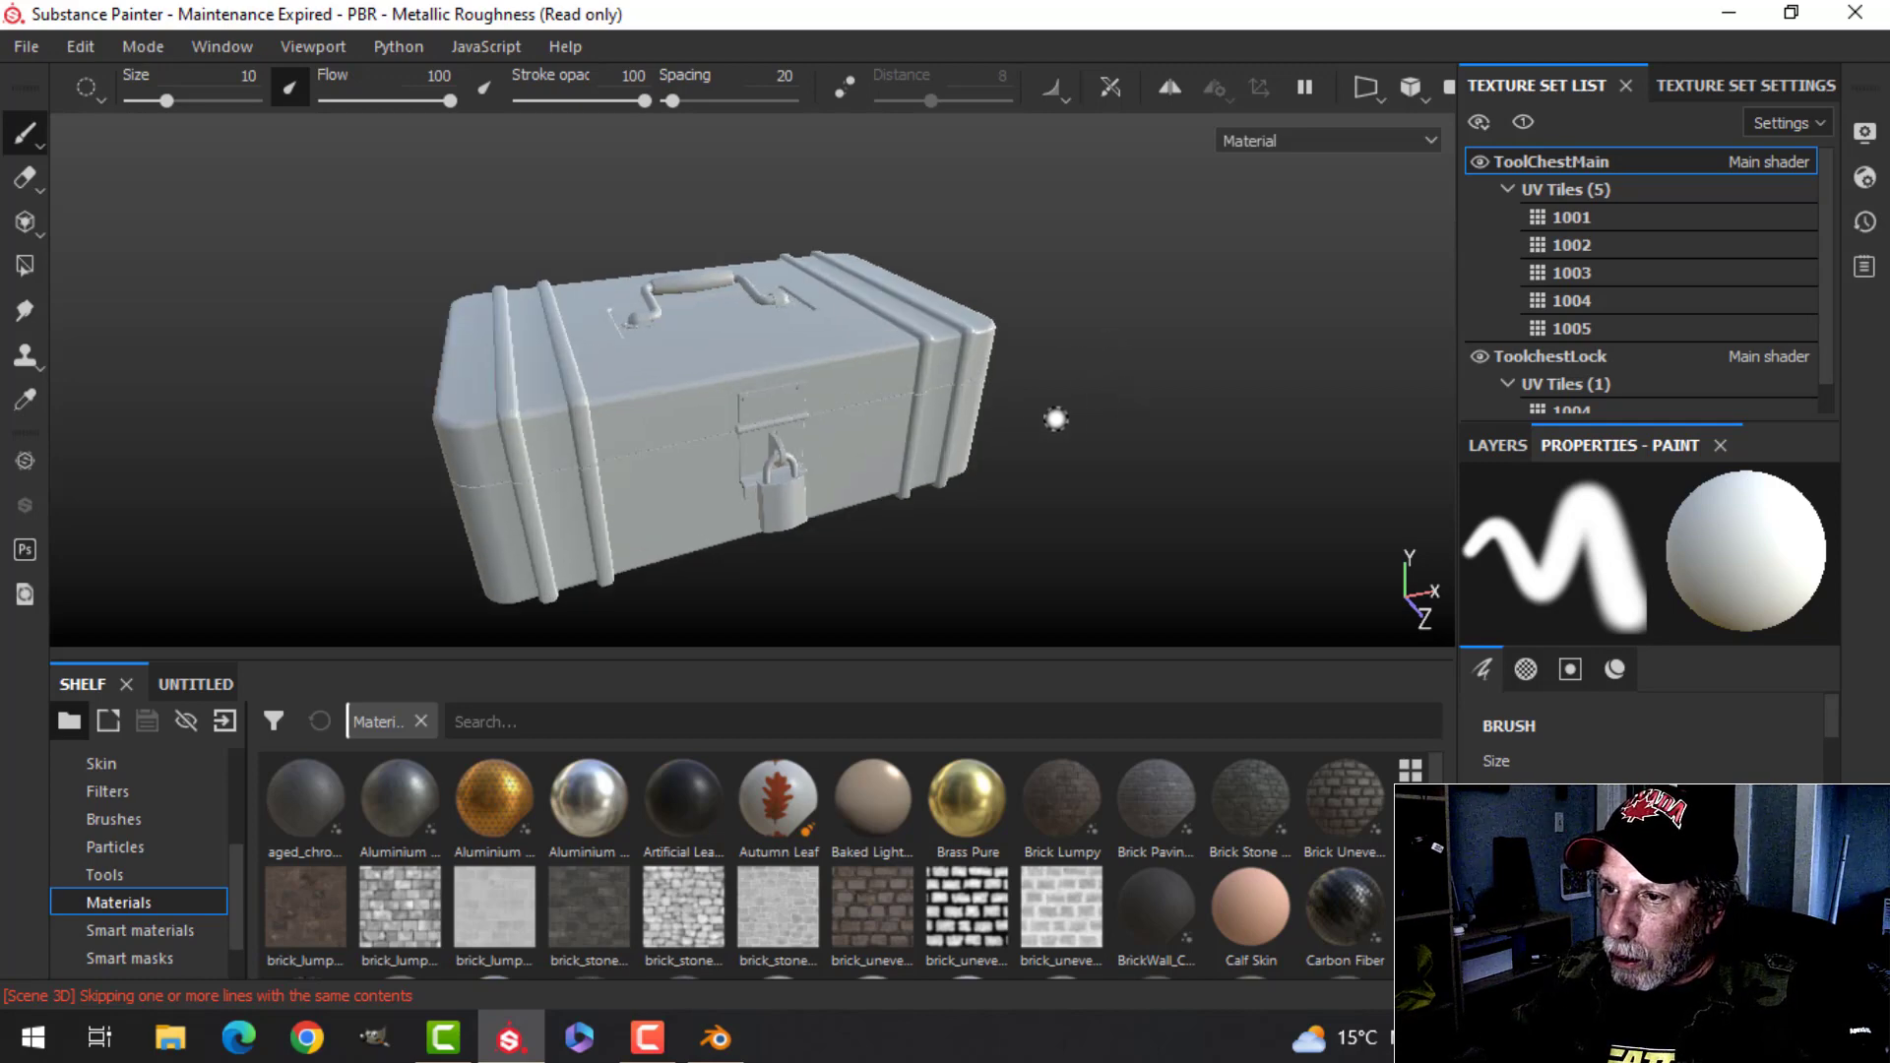
alt+drag(1112, 332, 1043, 346)
scroll(978, 434, up, 2)
scroll(1004, 283, down, 3)
scroll(1013, 417, down, 2)
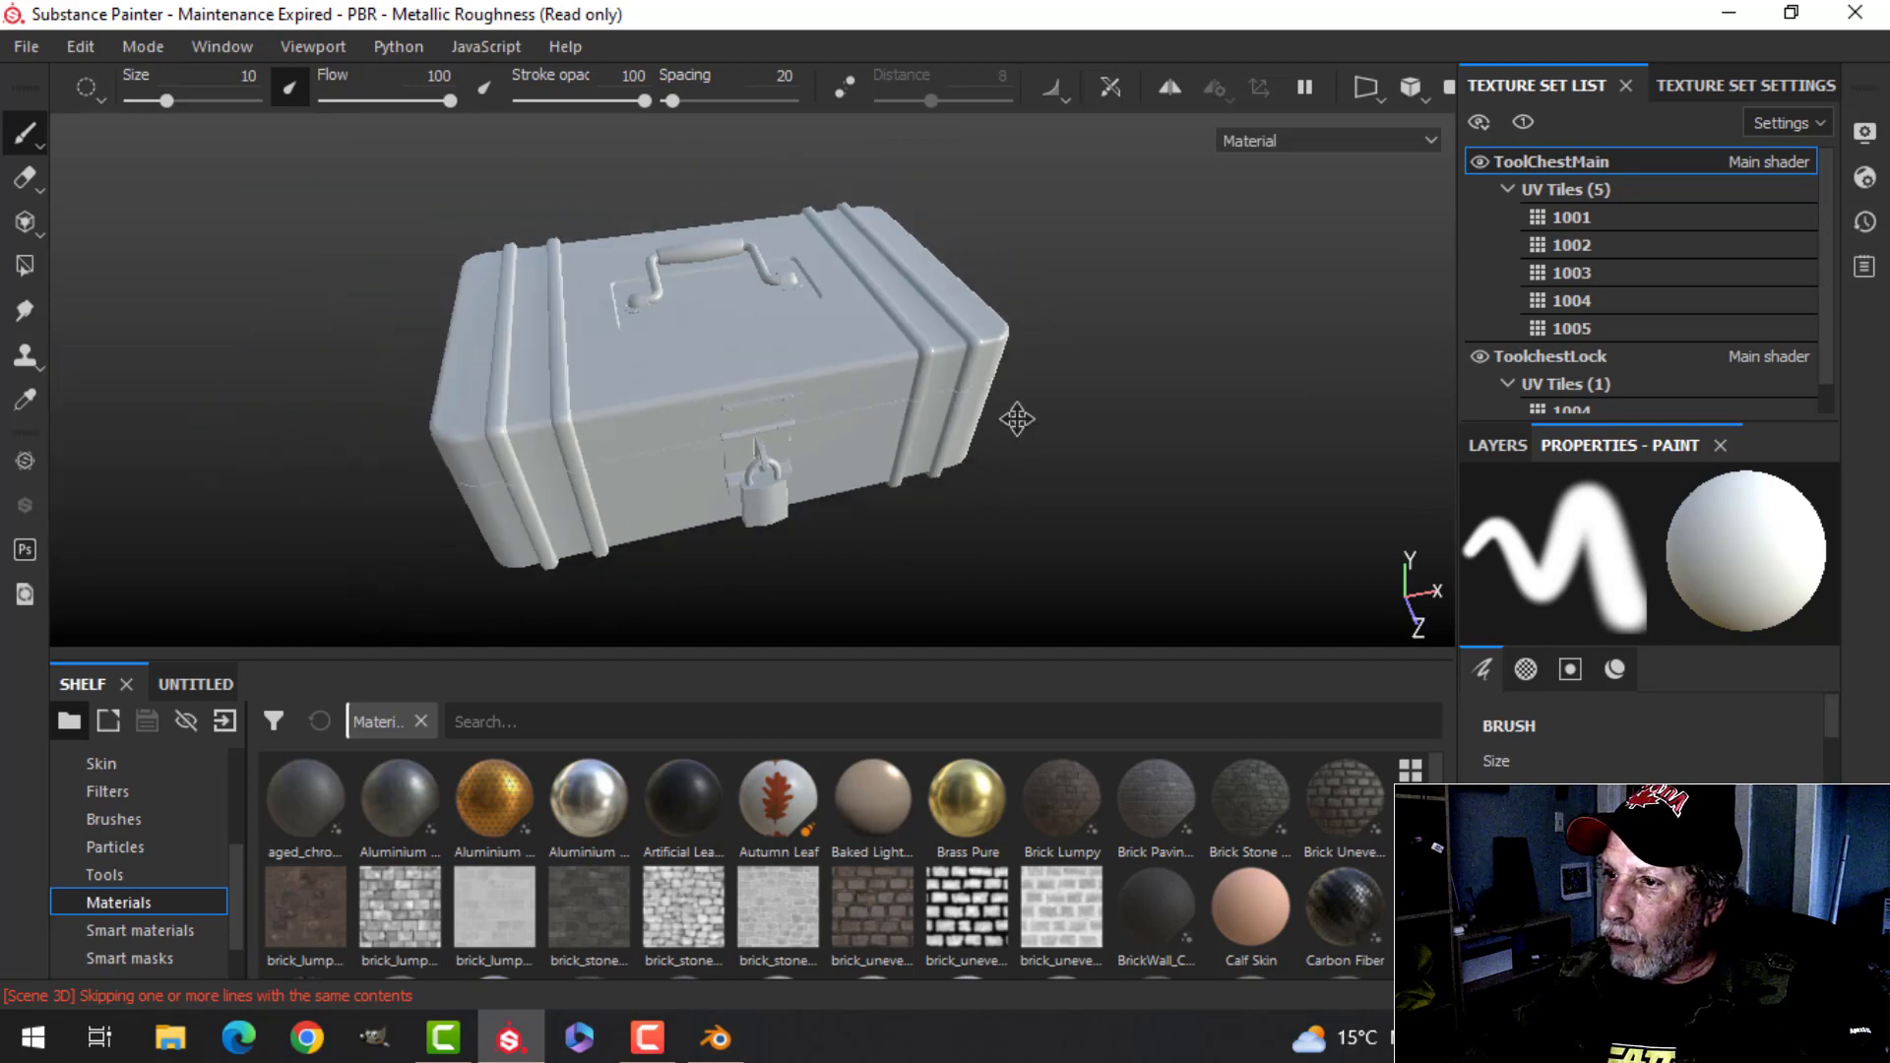
alt+drag(1013, 417, 1101, 400)
- Open the mesh map baking settings, set the output size to 2048 and exclude the ID map
click(1767, 87)
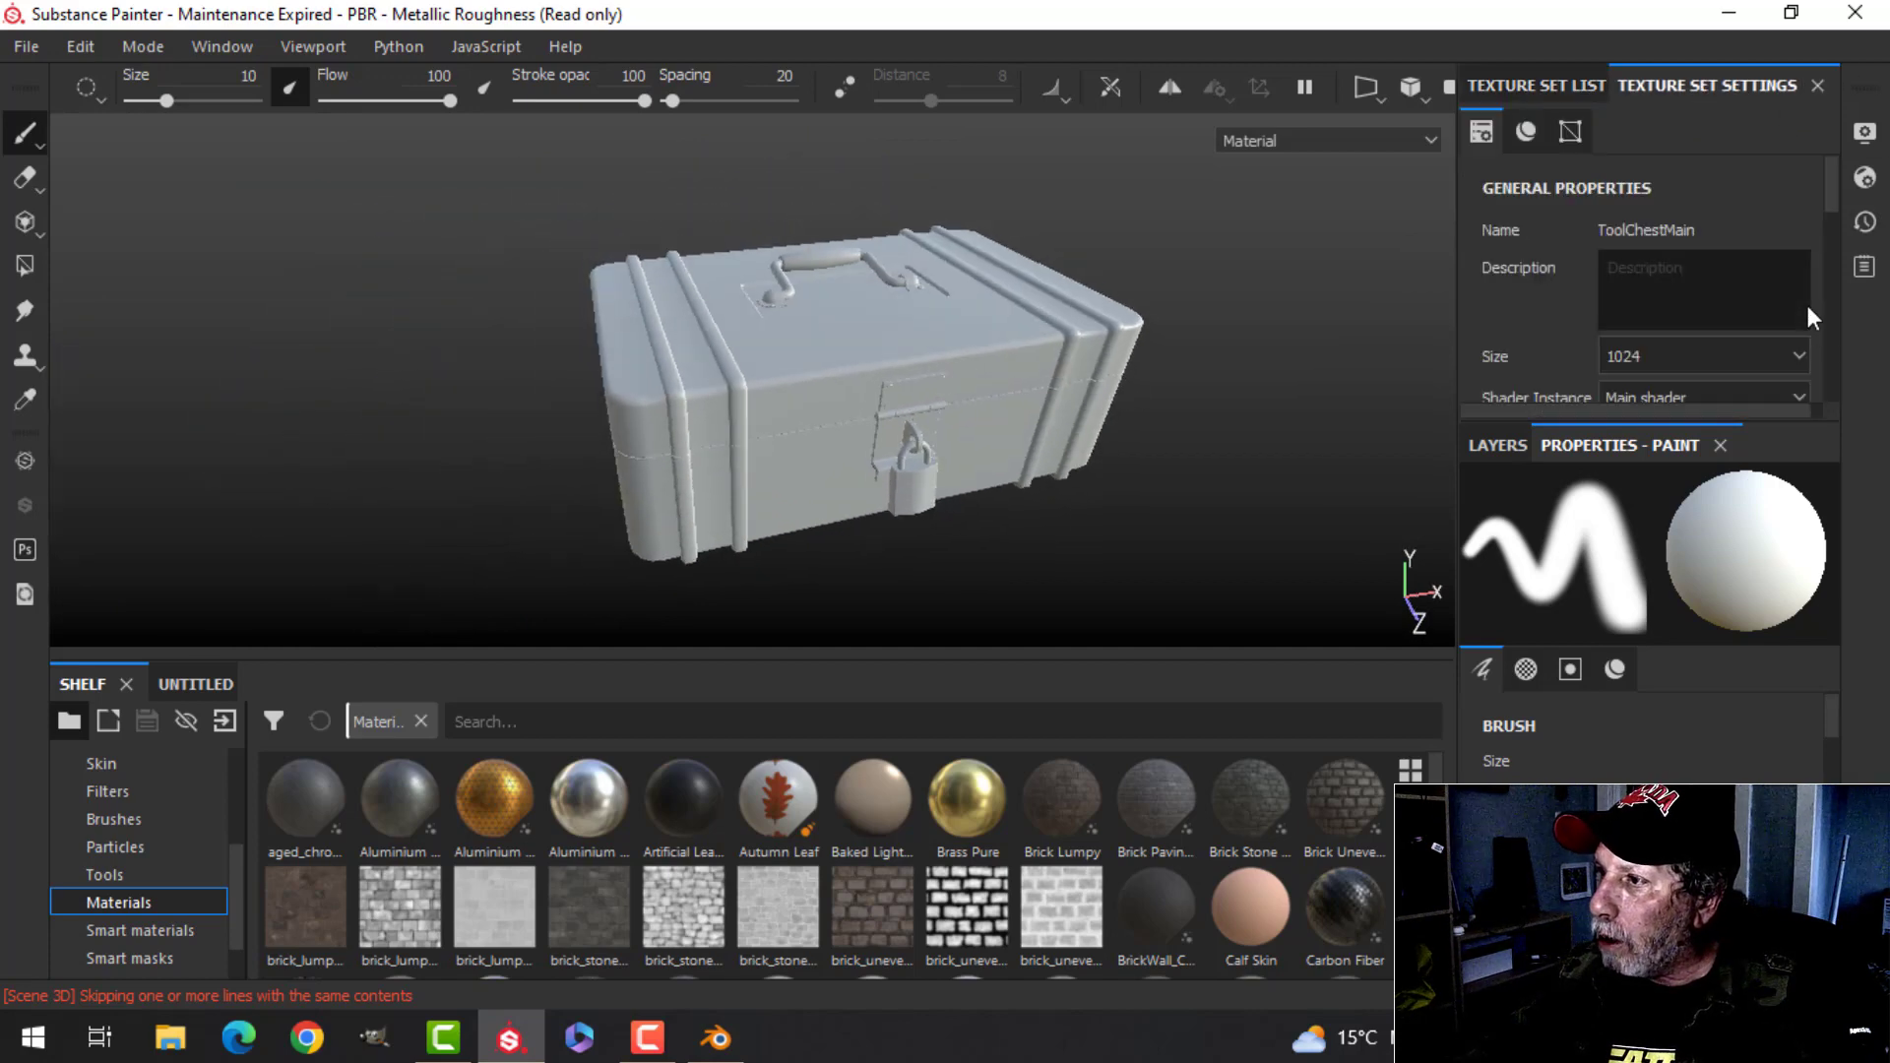
drag(1833, 186, 1819, 344)
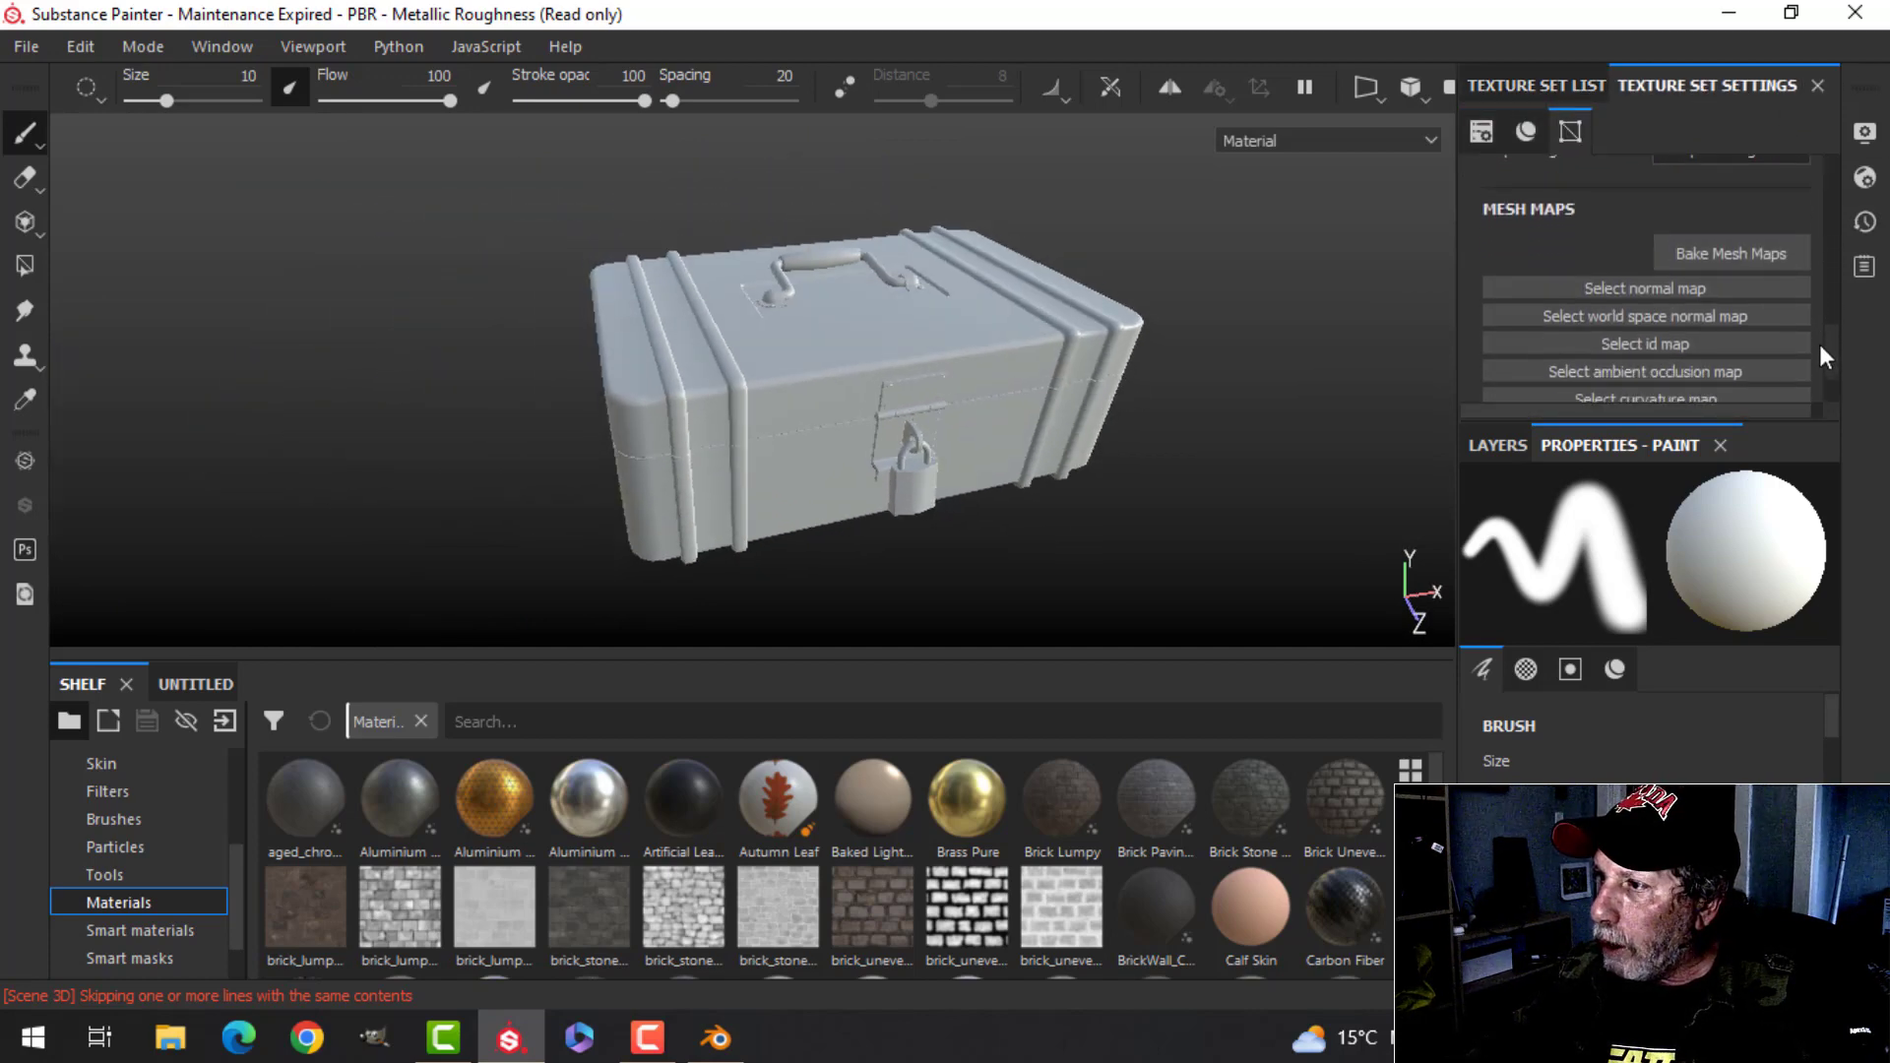
click(1709, 244)
click(941, 131)
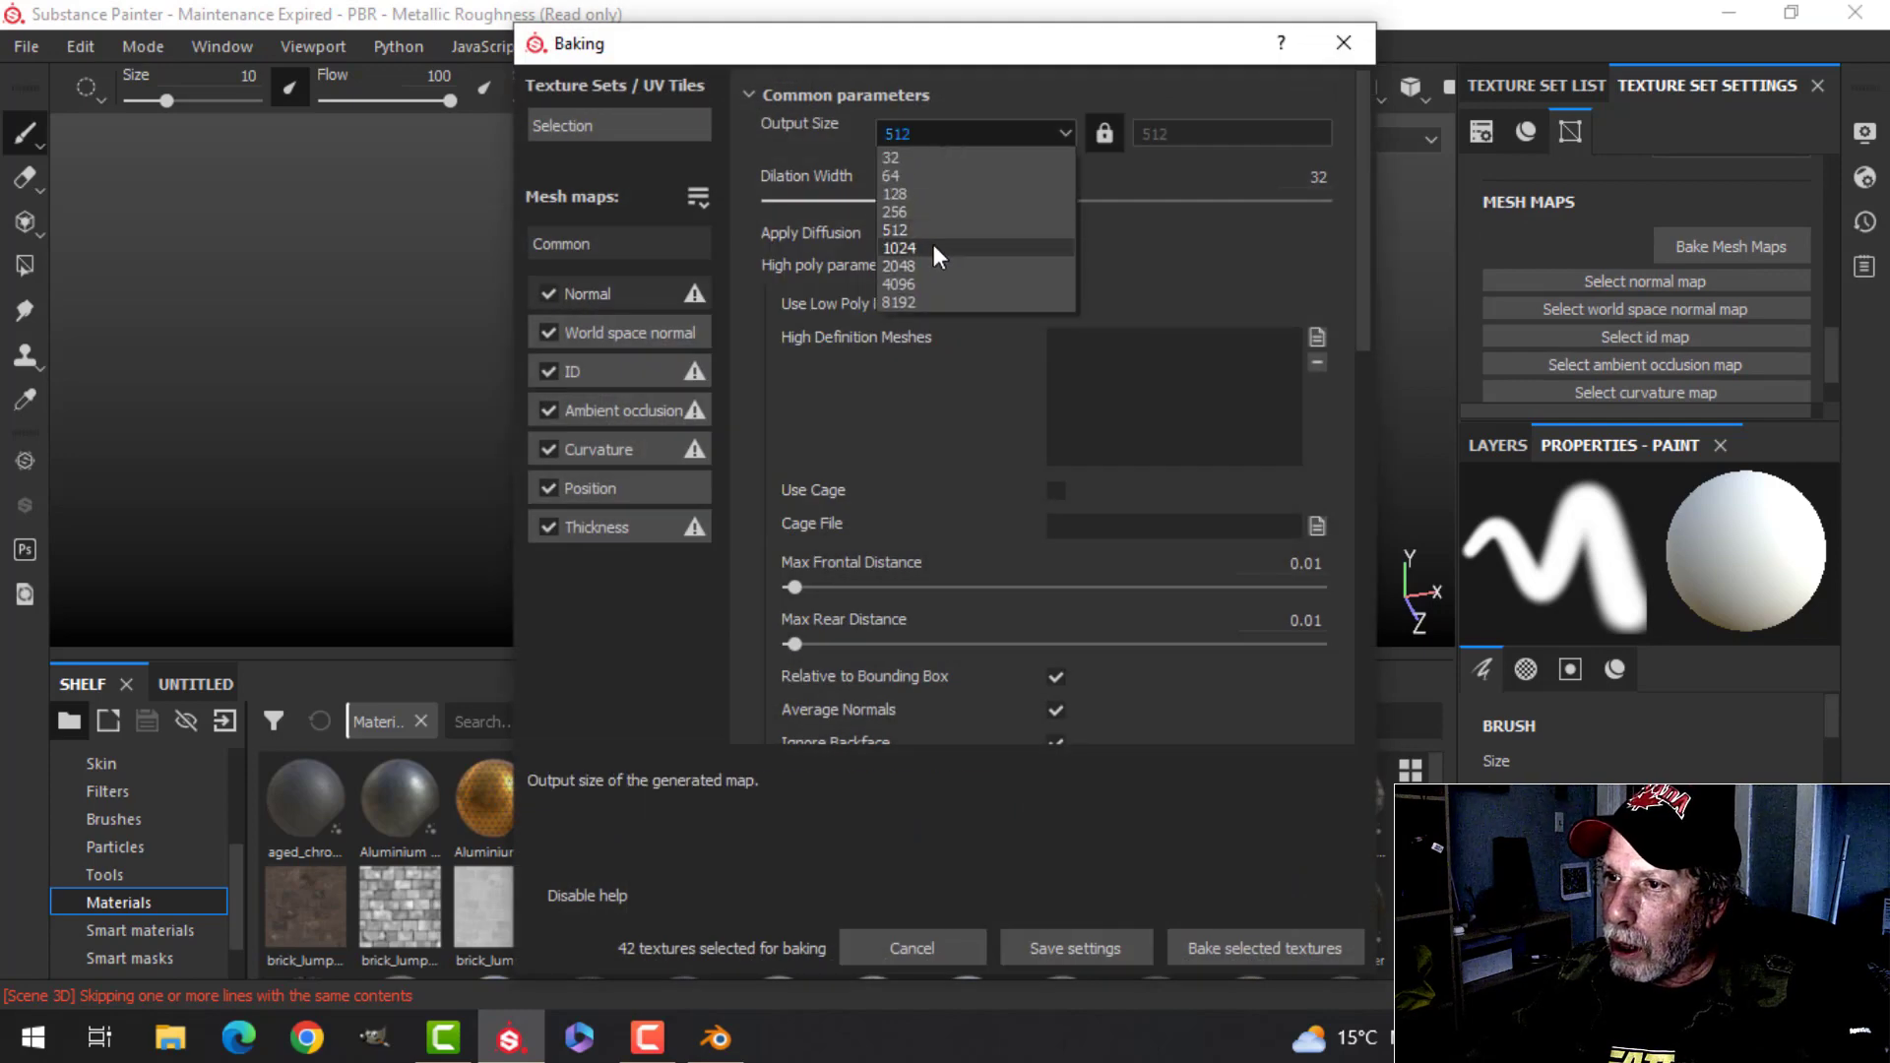
click(931, 264)
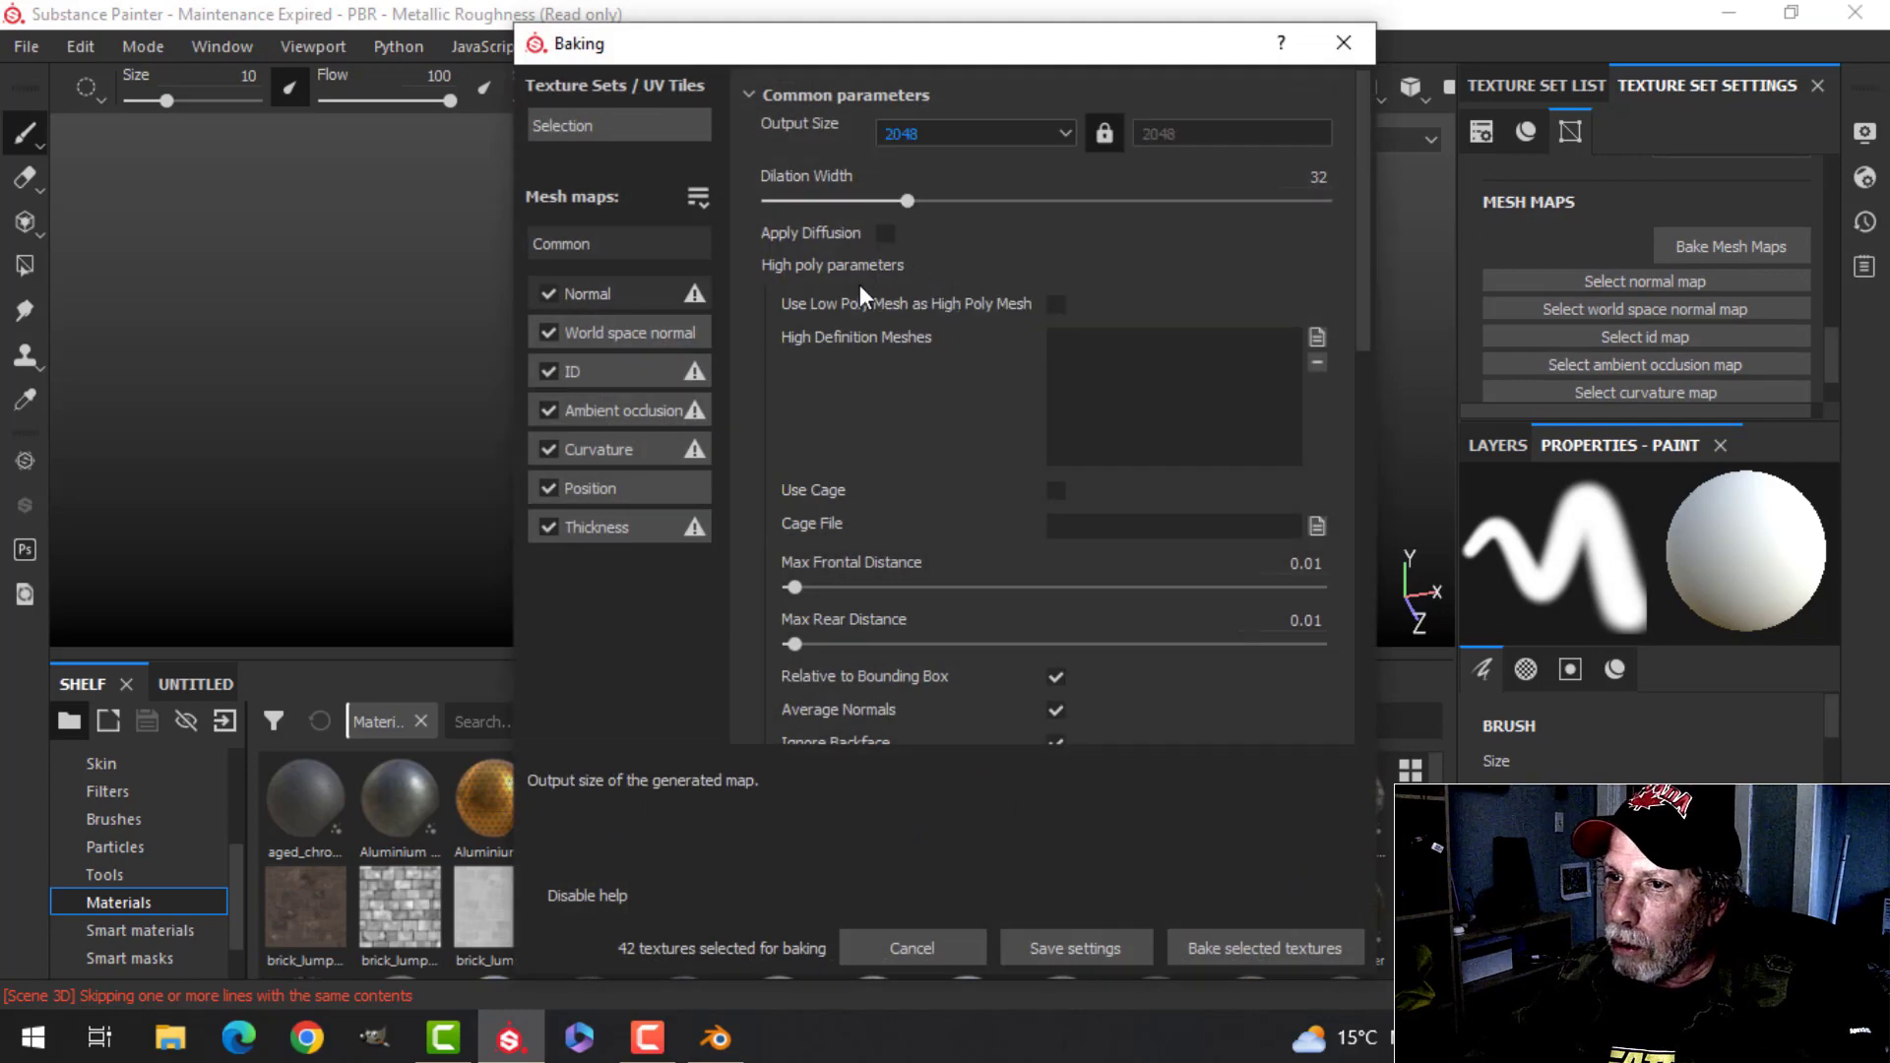
click(547, 372)
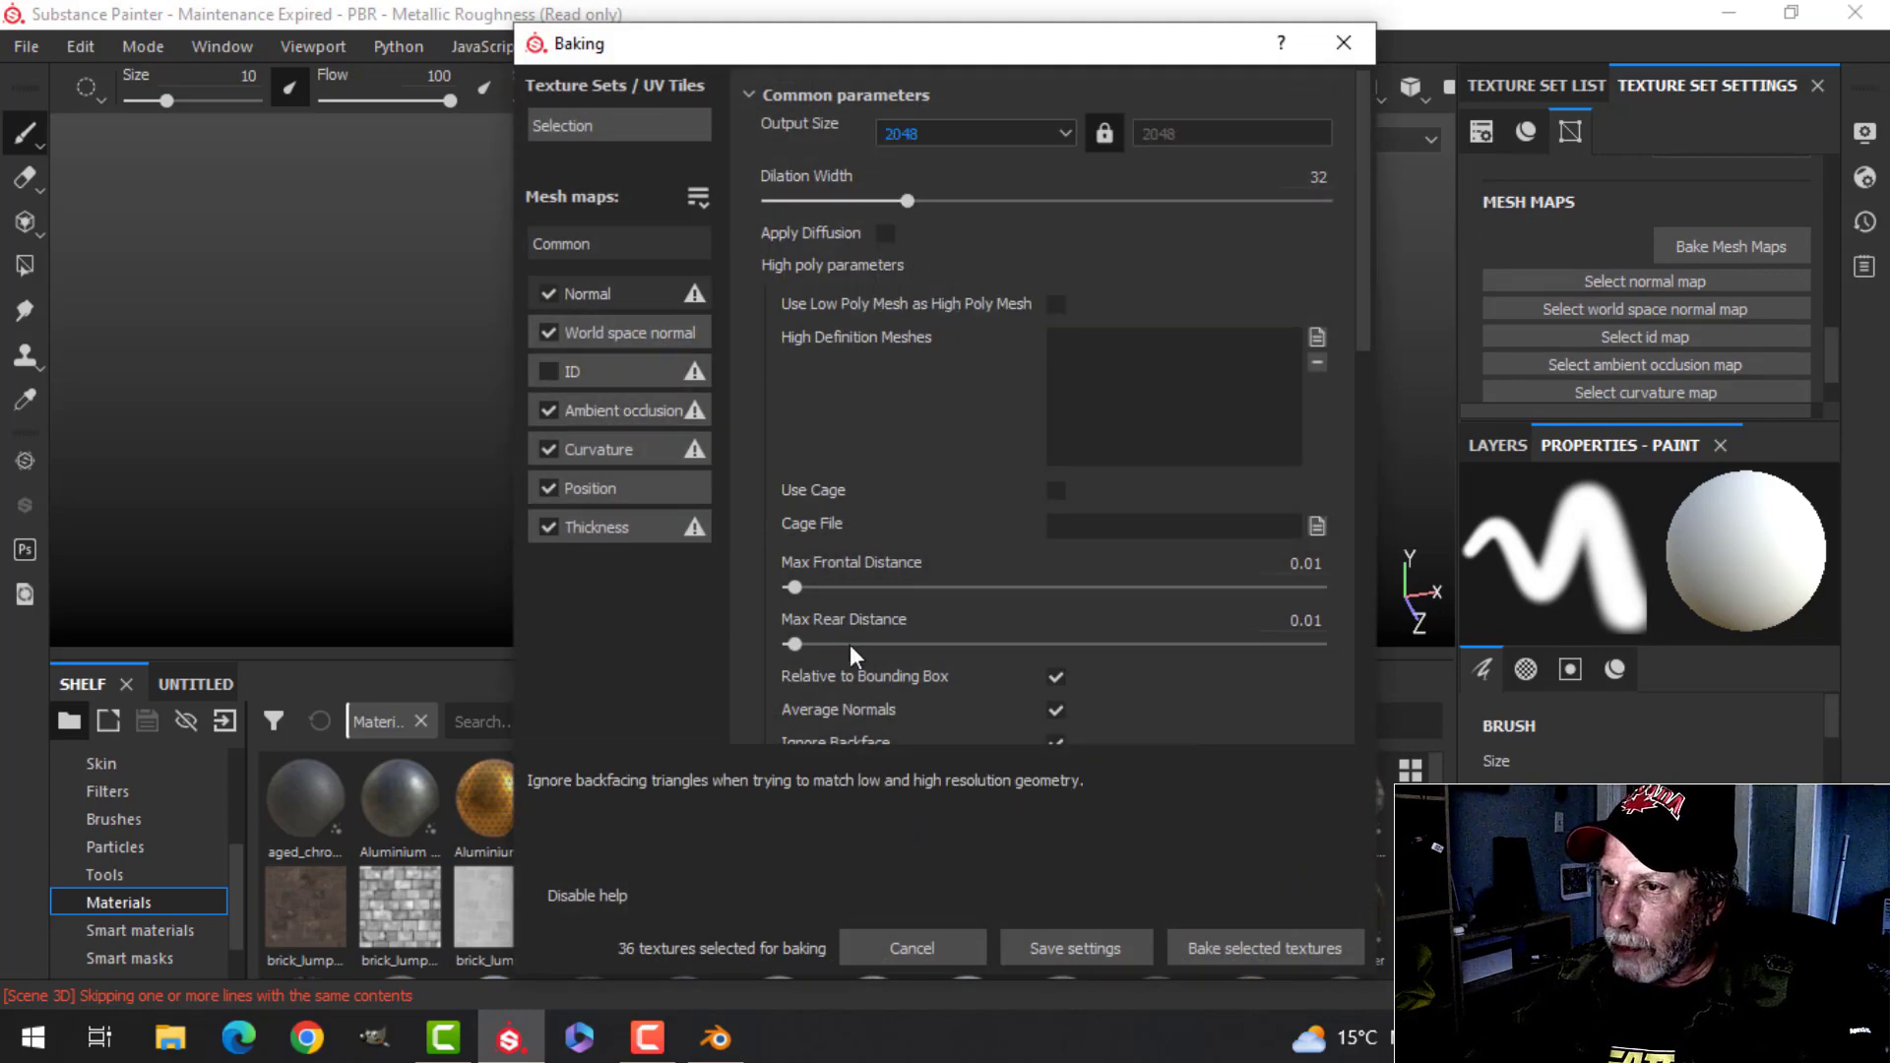
- Bake the selected mesh maps for both texture sets, close the baking report and inspect the chest's front
click(1234, 943)
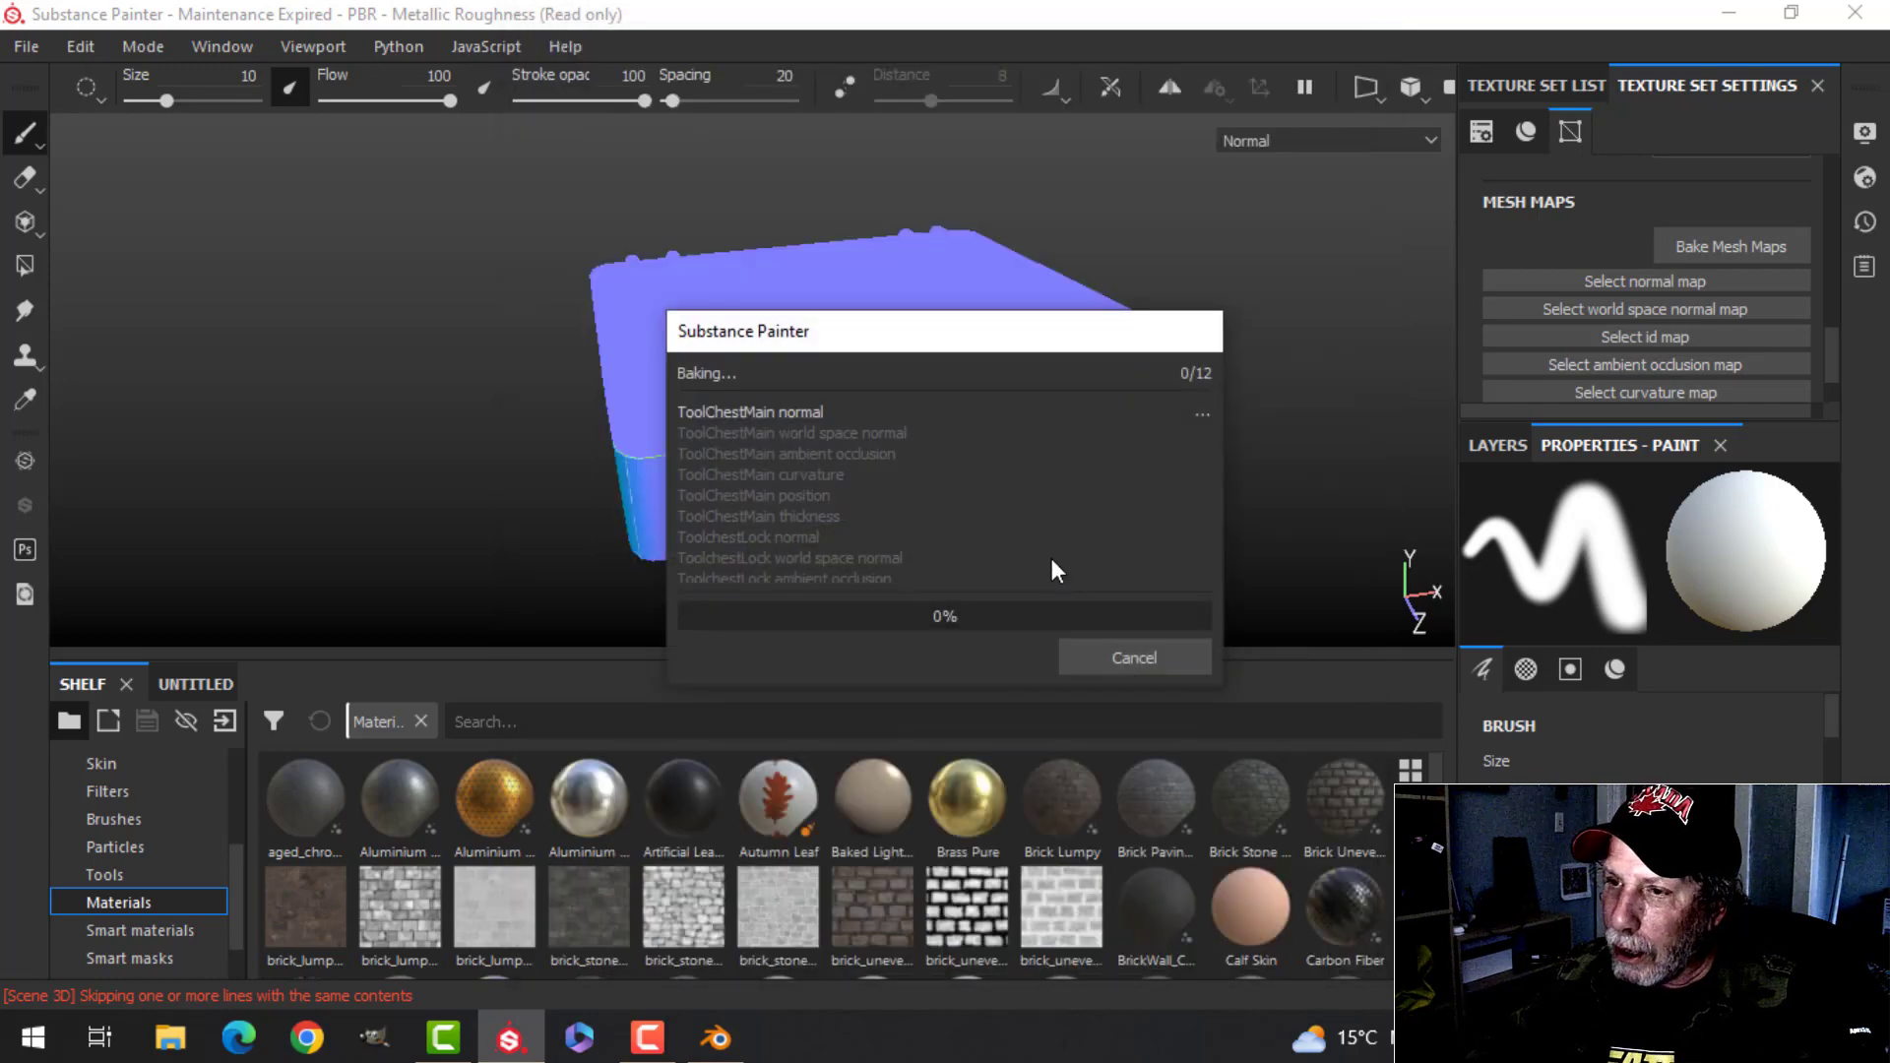
drag(943, 345, 1410, 267)
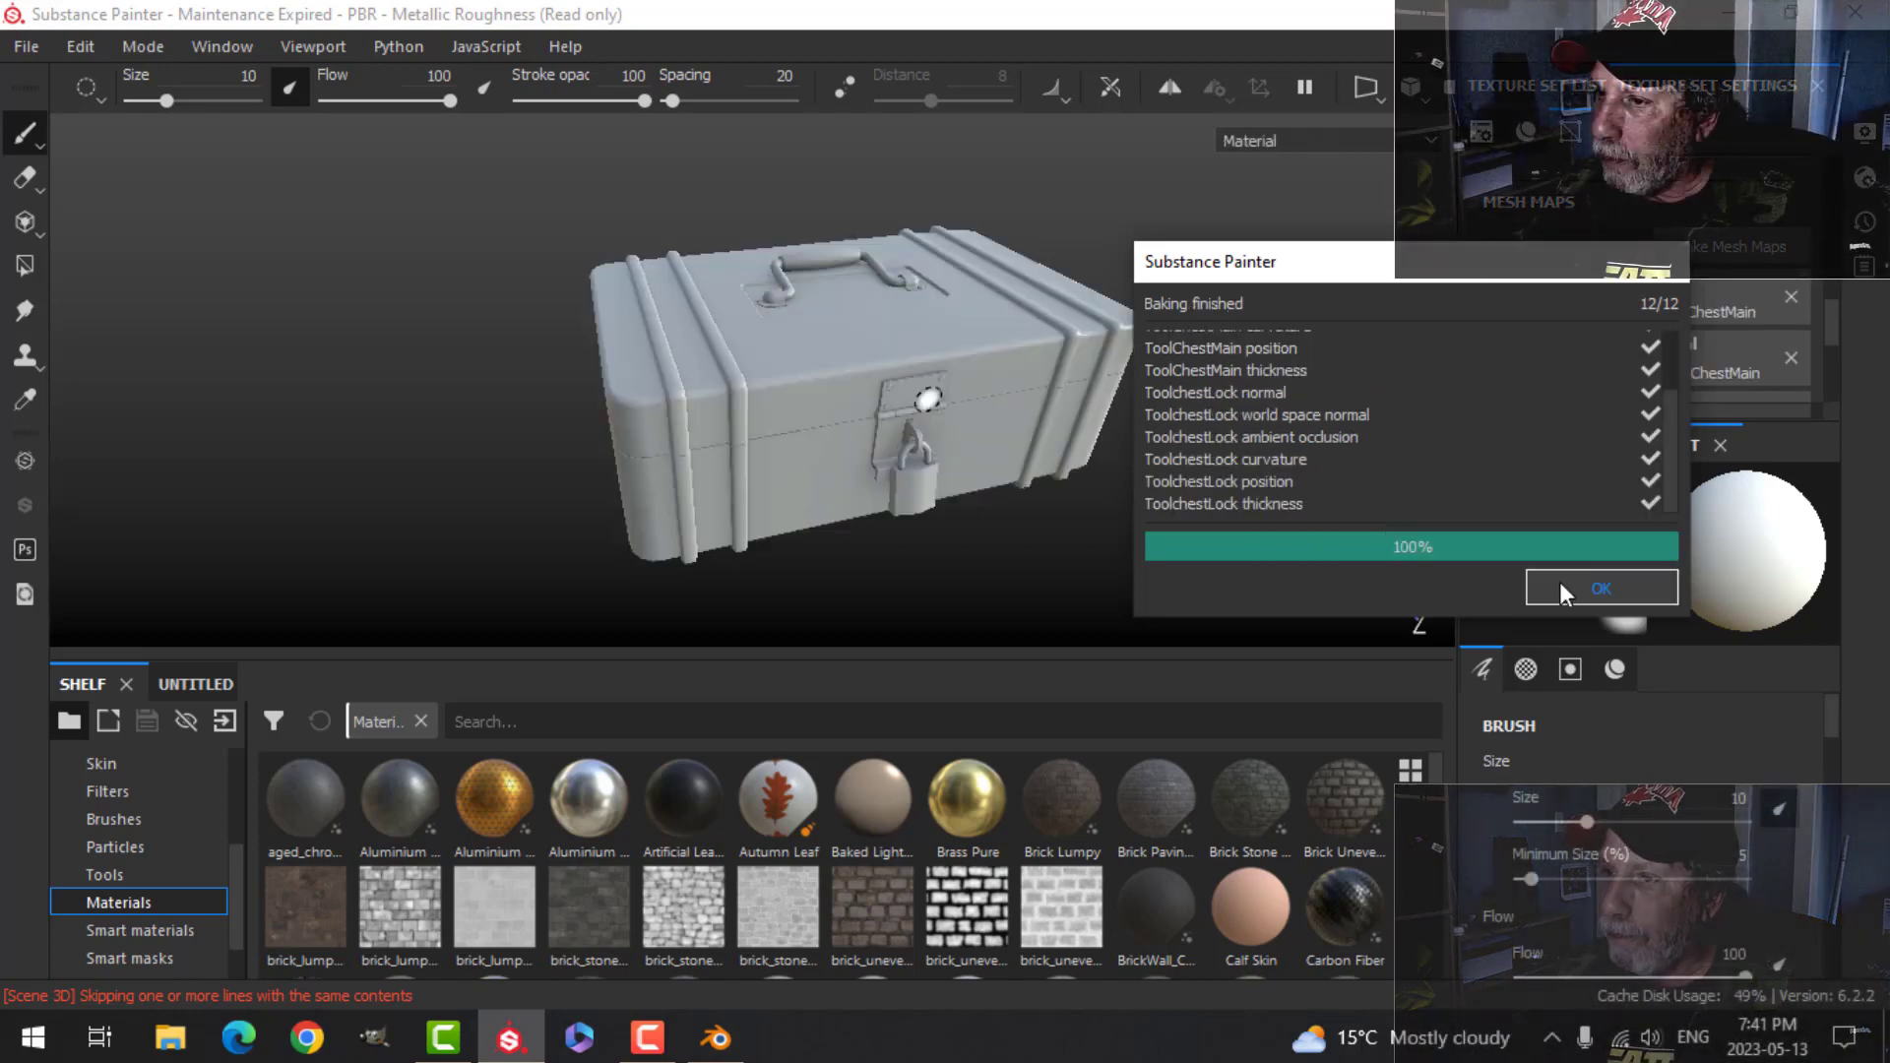
click(1560, 584)
mouse_move(994, 424)
alt+mouse_down()
mouse_move(1004, 275)
mouse_move(1160, 263)
mouse_move(1177, 329)
mouse_move(835, 430)
mouse_move(668, 377)
mouse_move(595, 295)
mouse_move(936, 367)
mouse_move(725, 434)
mouse_move(746, 347)
mouse_move(1076, 308)
mouse_move(924, 384)
mouse_move(959, 405)
mouse_move(940, 421)
alt+mouse_up()
scroll(1005, 405, up, 3)
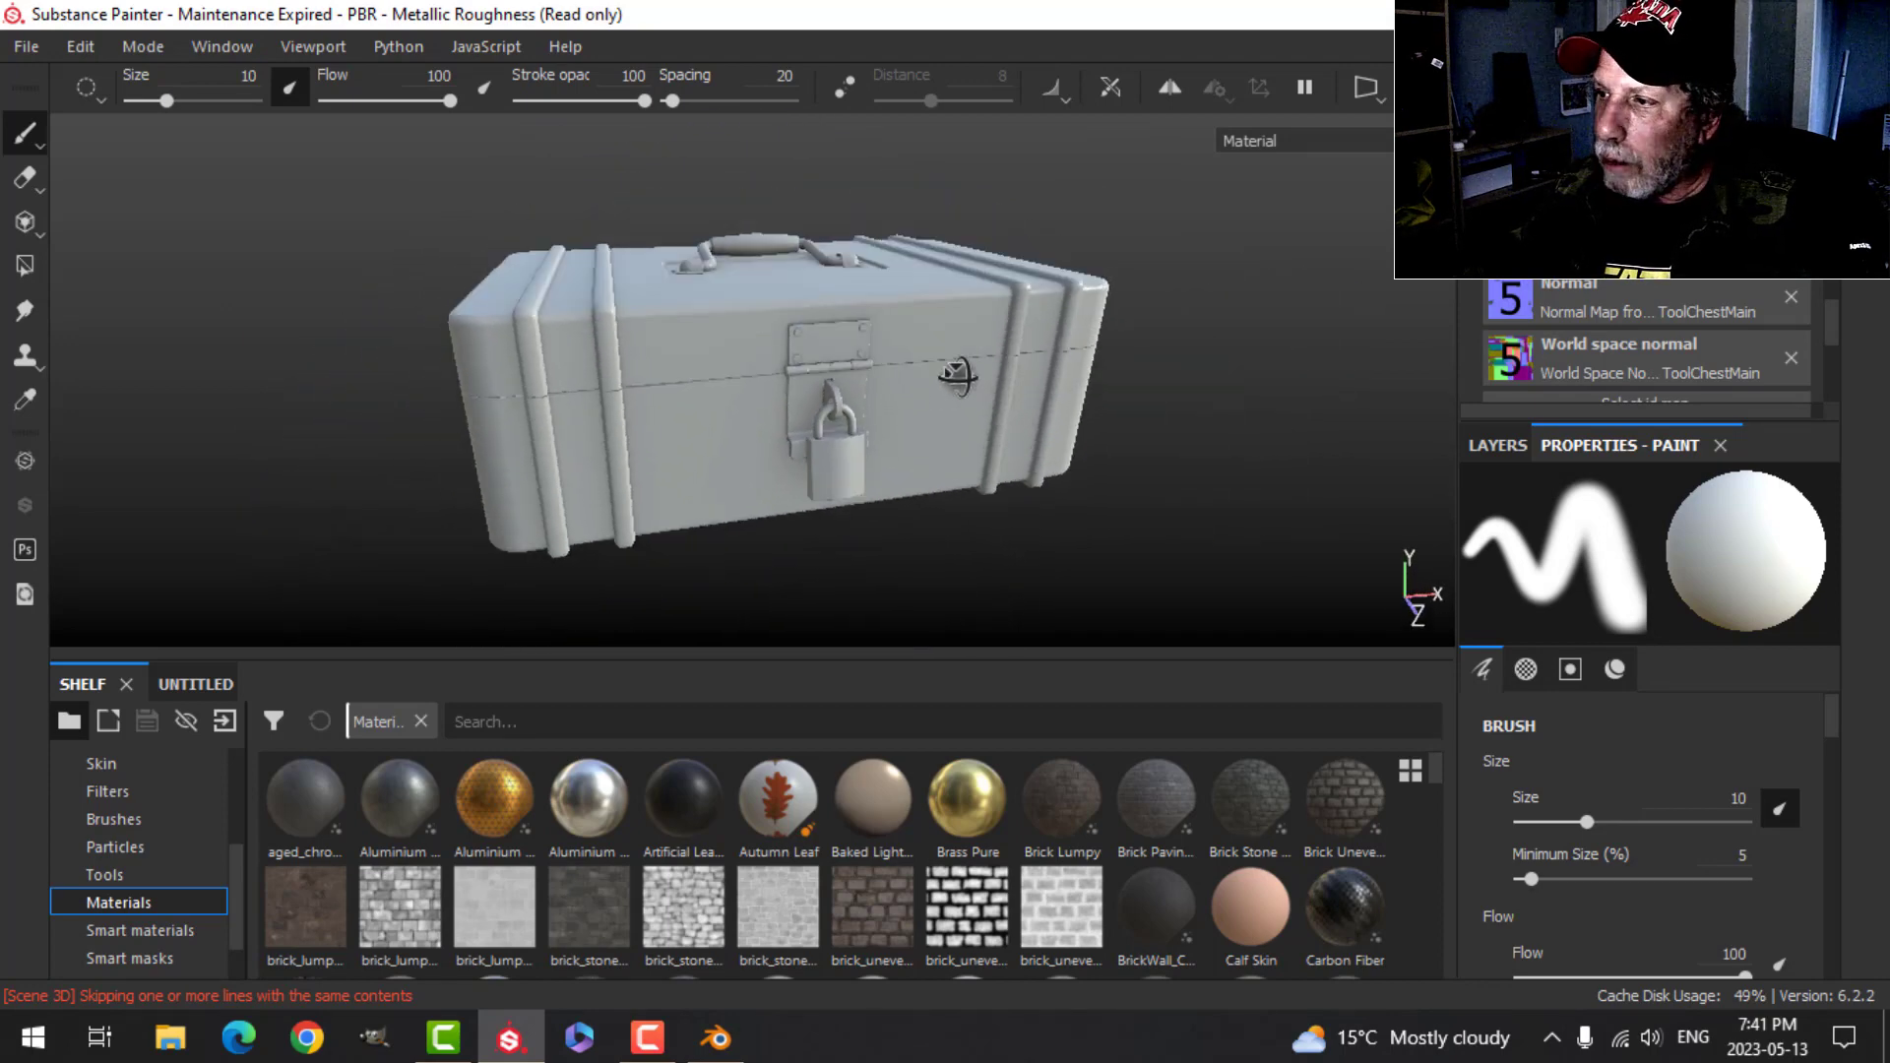
- Delete Layer 1 from the ToolChestMain texture set and add a fill layer in its place
click(1501, 445)
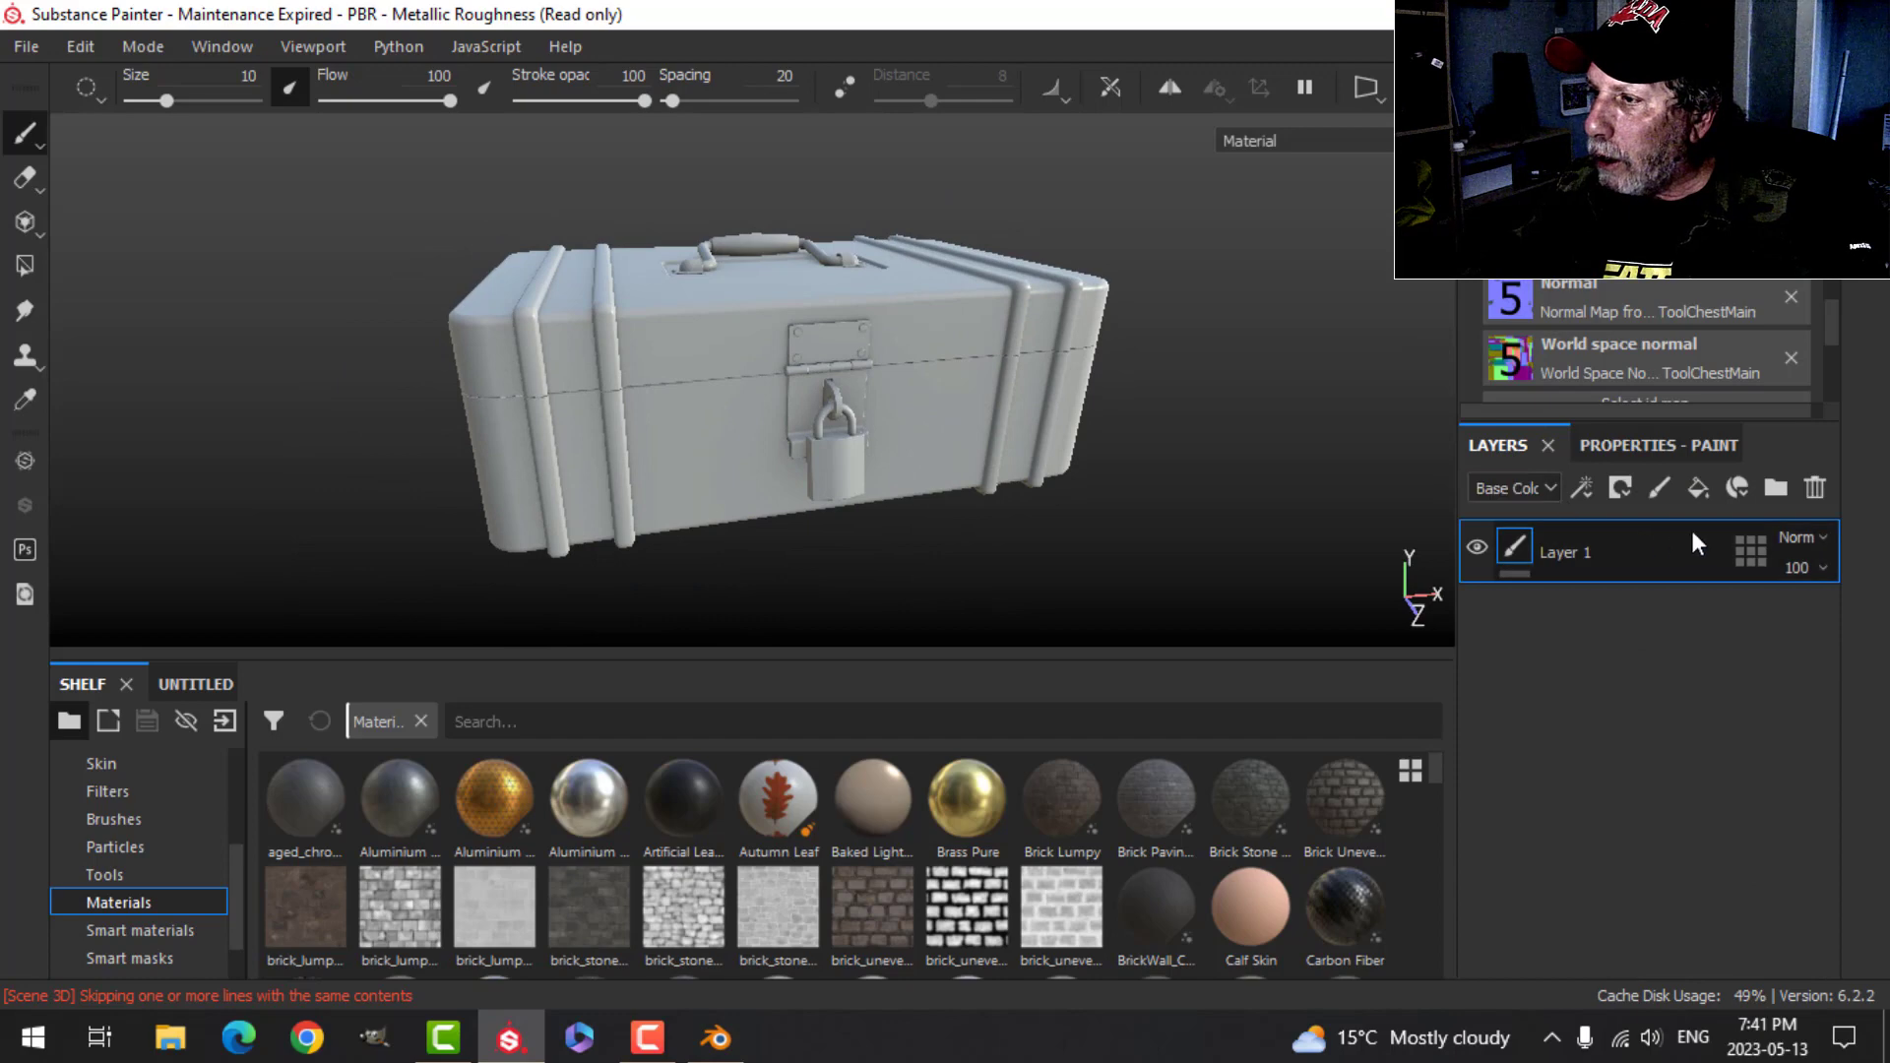
click(1820, 488)
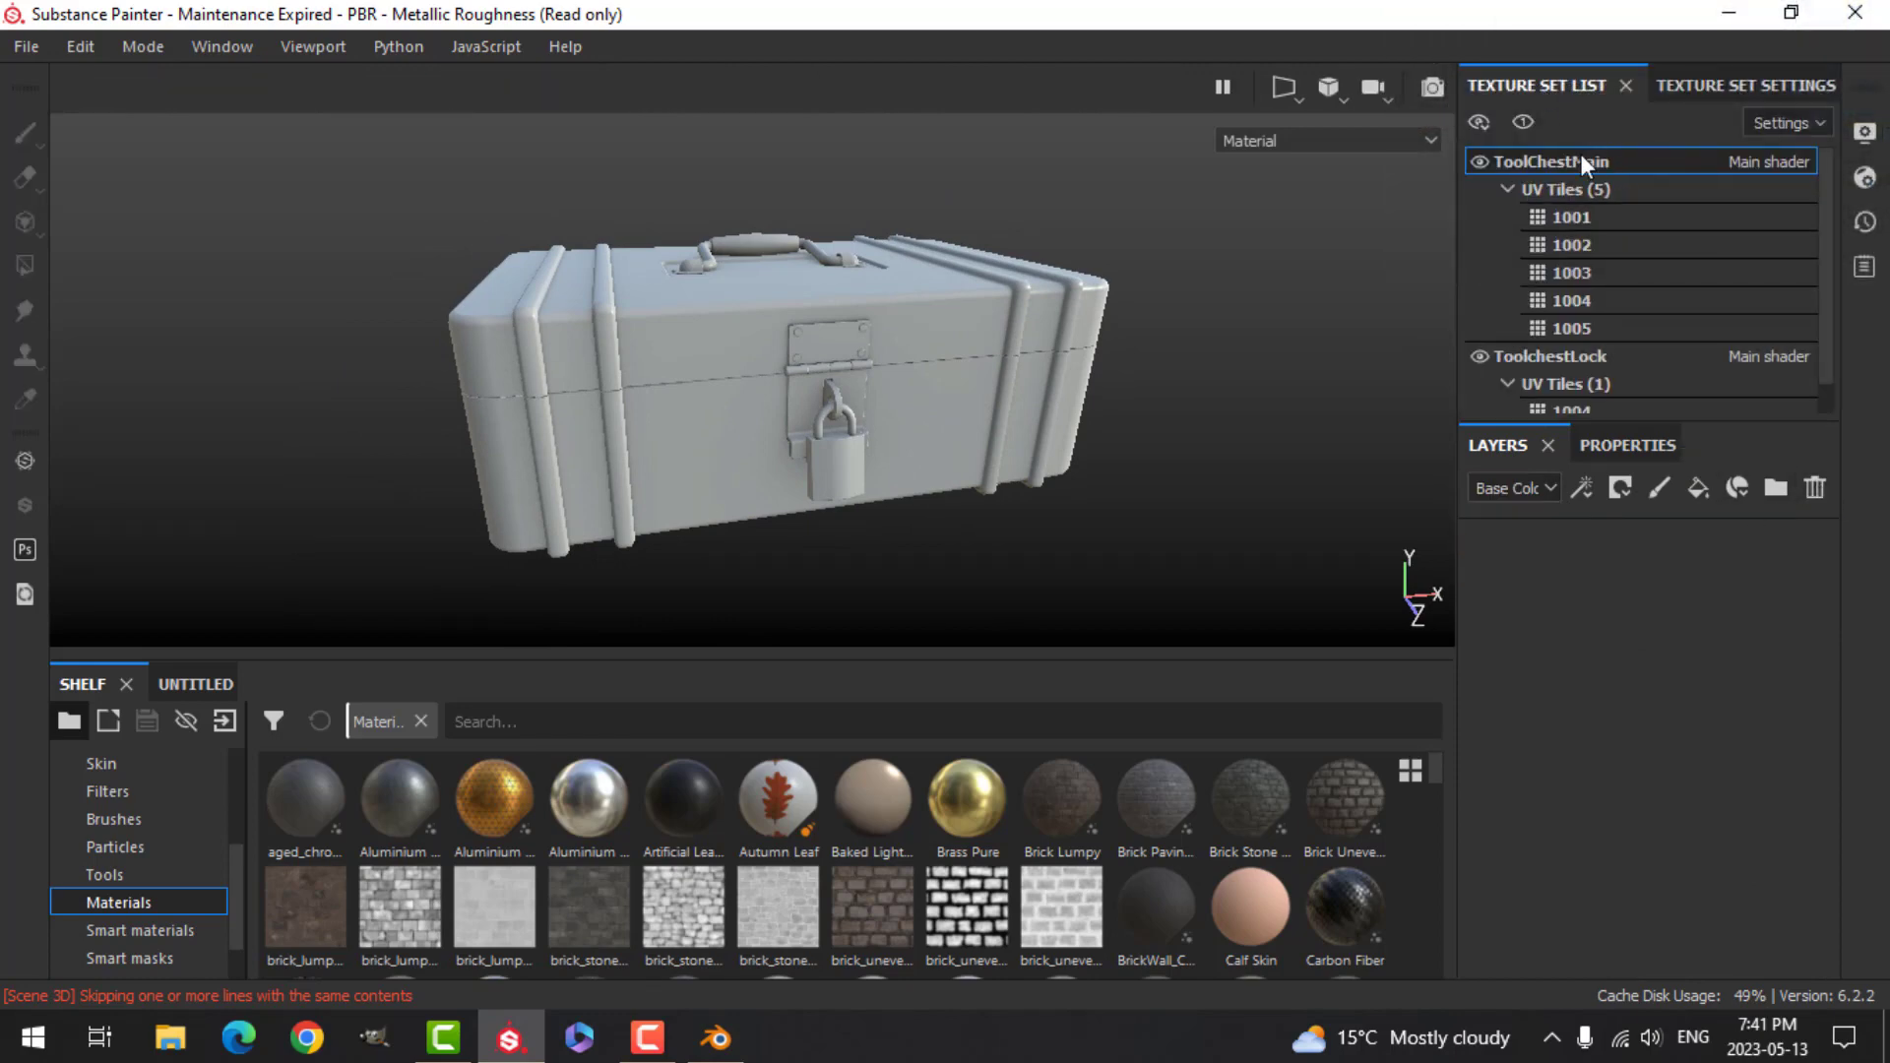
click(1698, 83)
click(1698, 487)
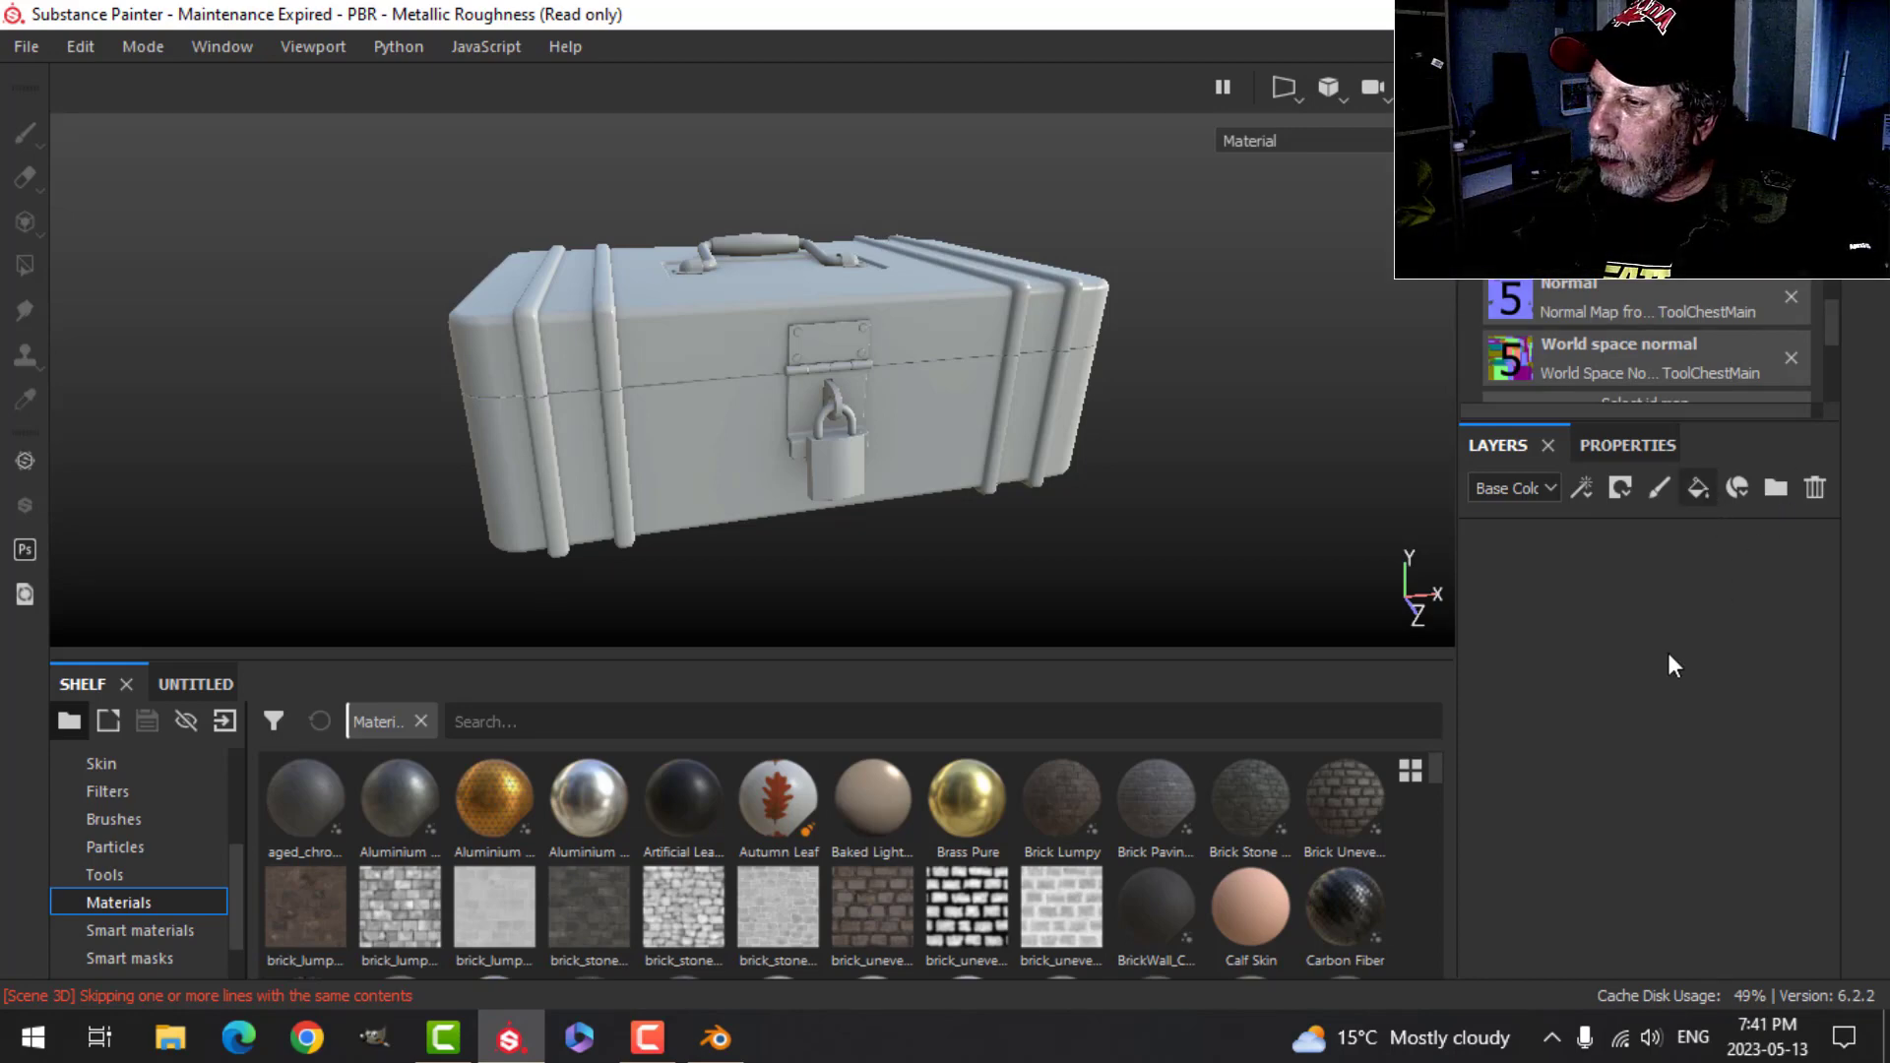
- Raise the fill layer's Metallic value to its maximum
click(1634, 445)
scroll(1684, 725, down, 8)
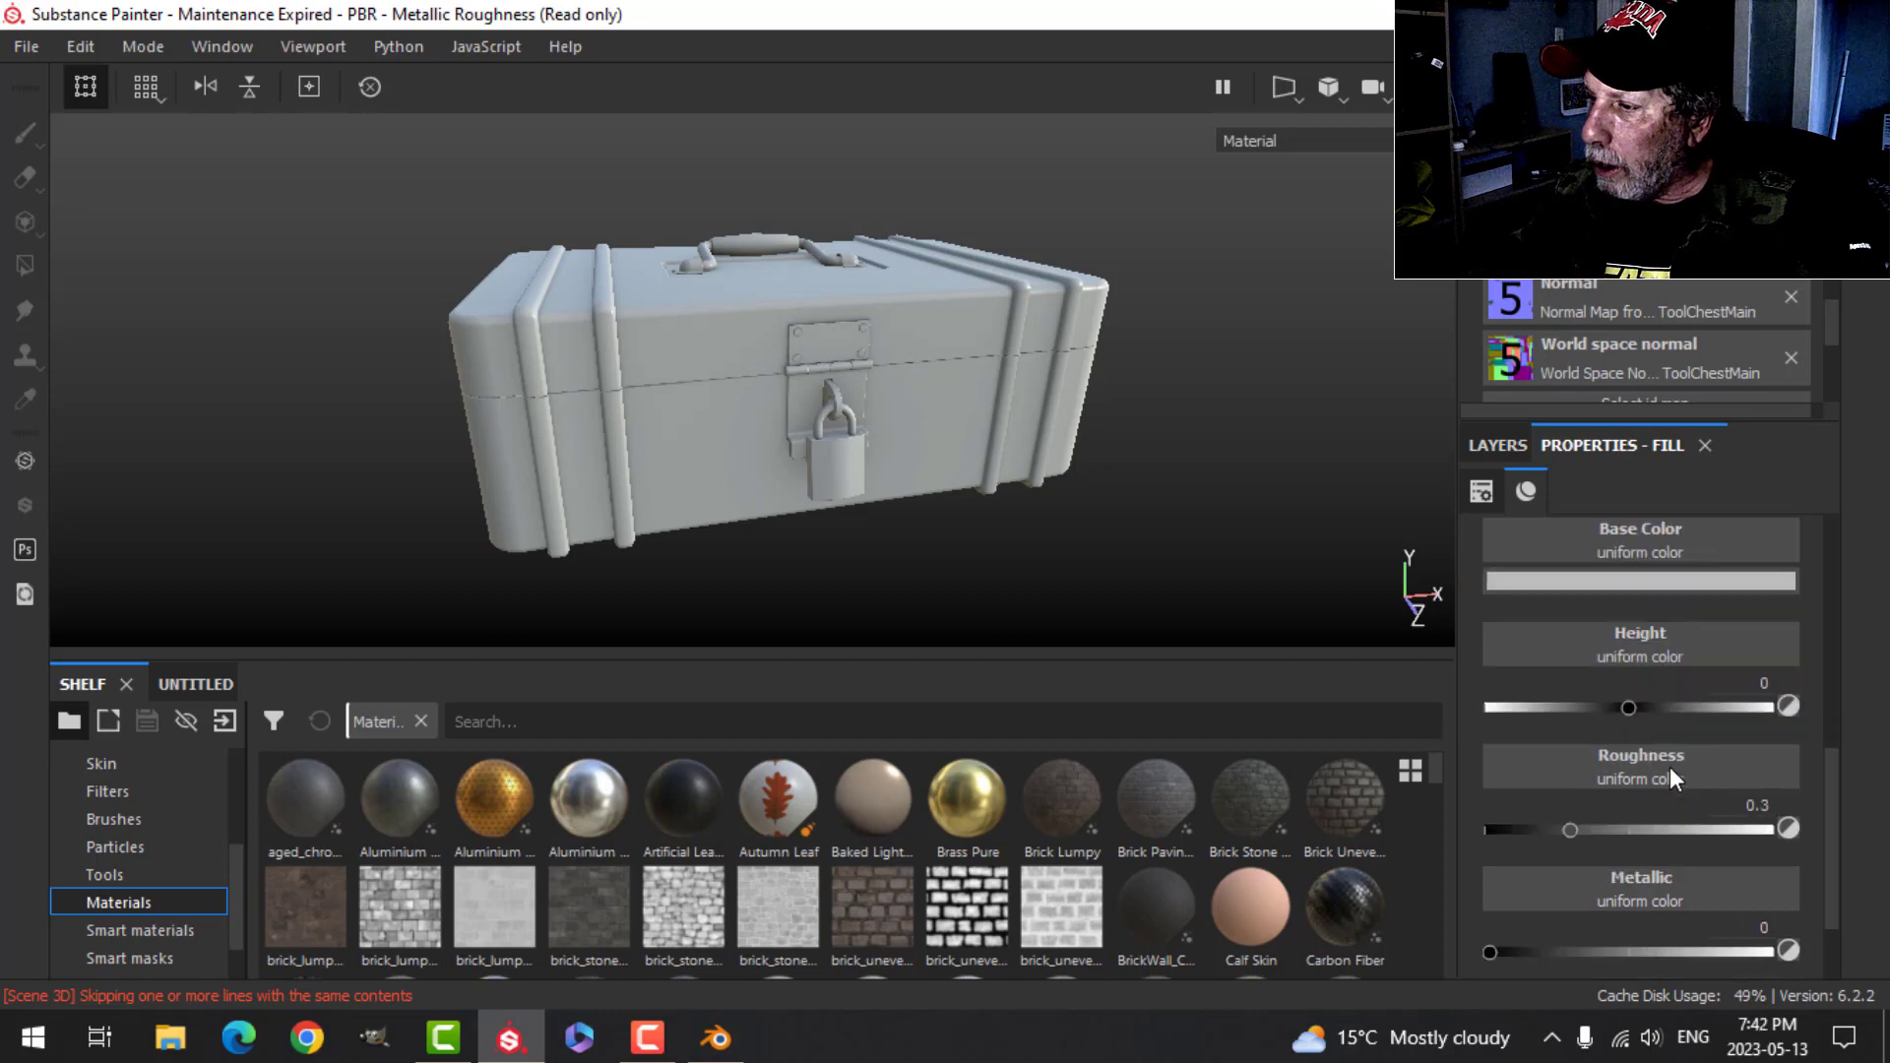
scroll(1655, 800, down, 1)
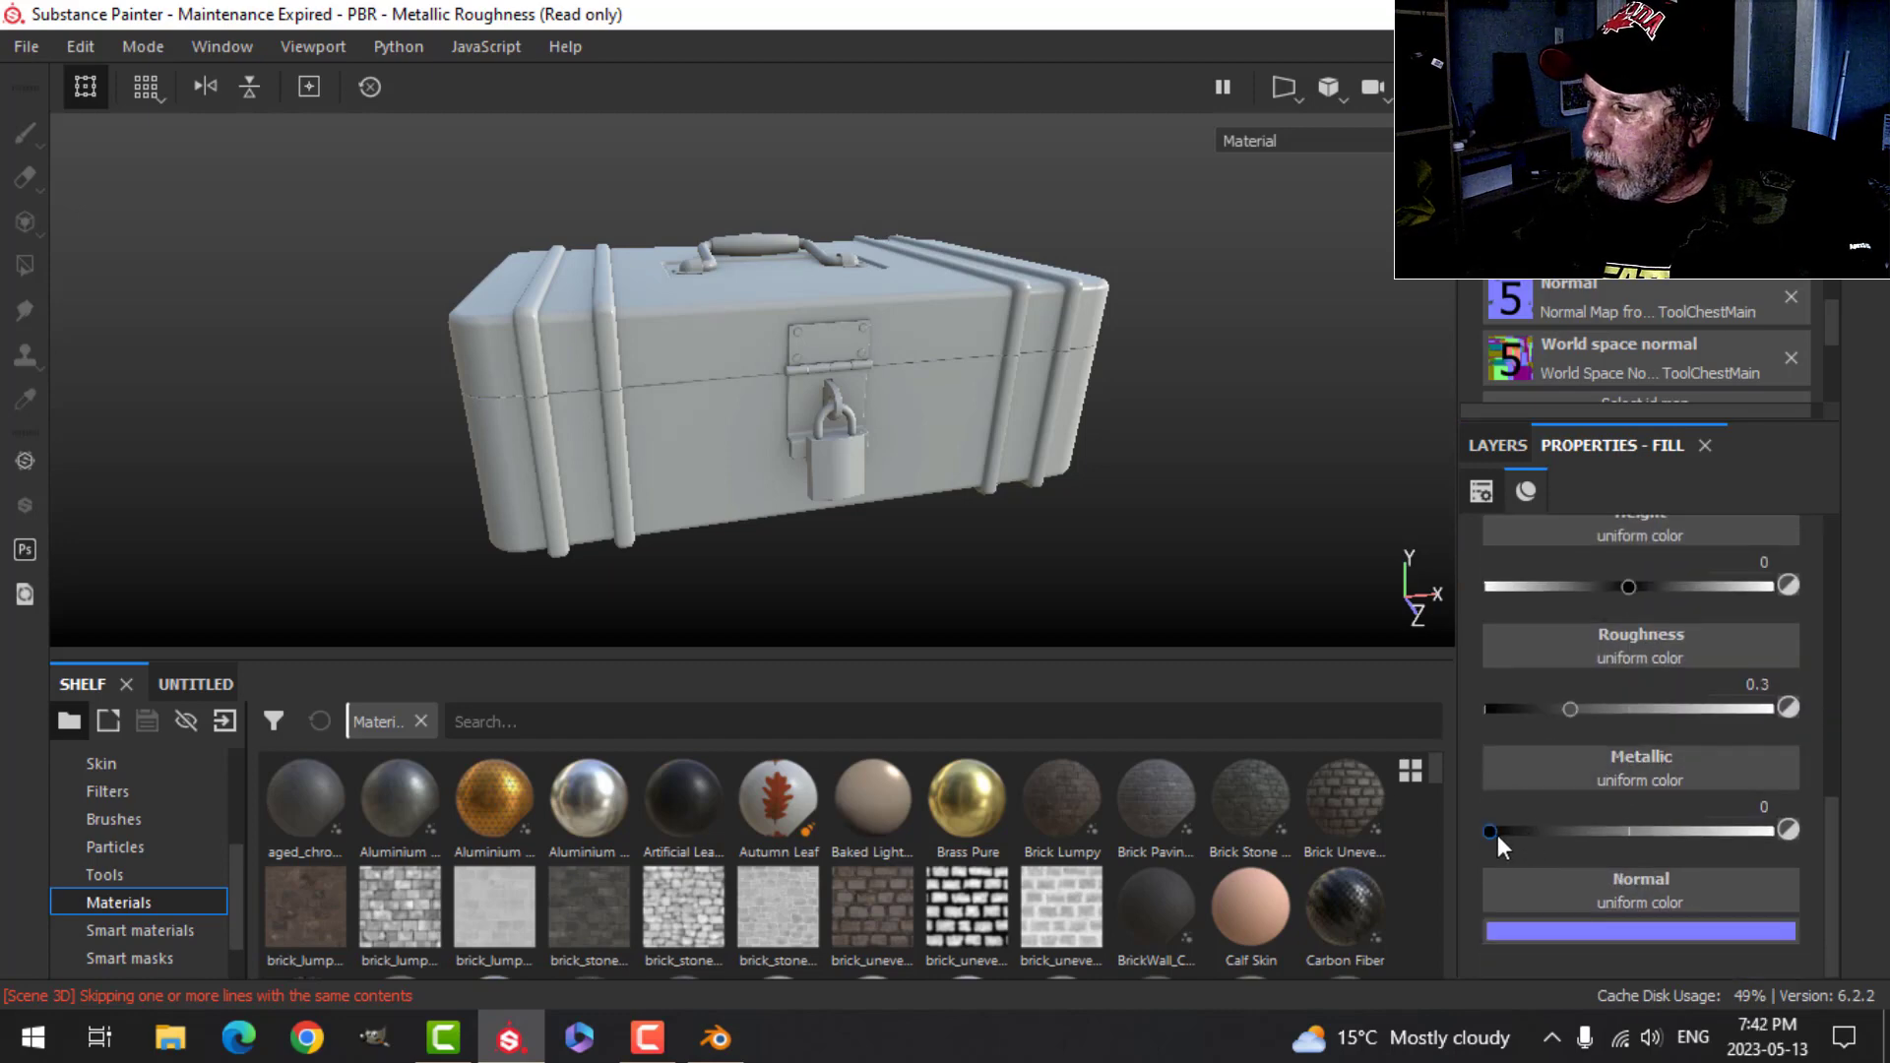
drag(1490, 832, 1822, 821)
- Darken the fill layer's base color to a neutral gray with a value of 0.240
scroll(1627, 630, up, 8)
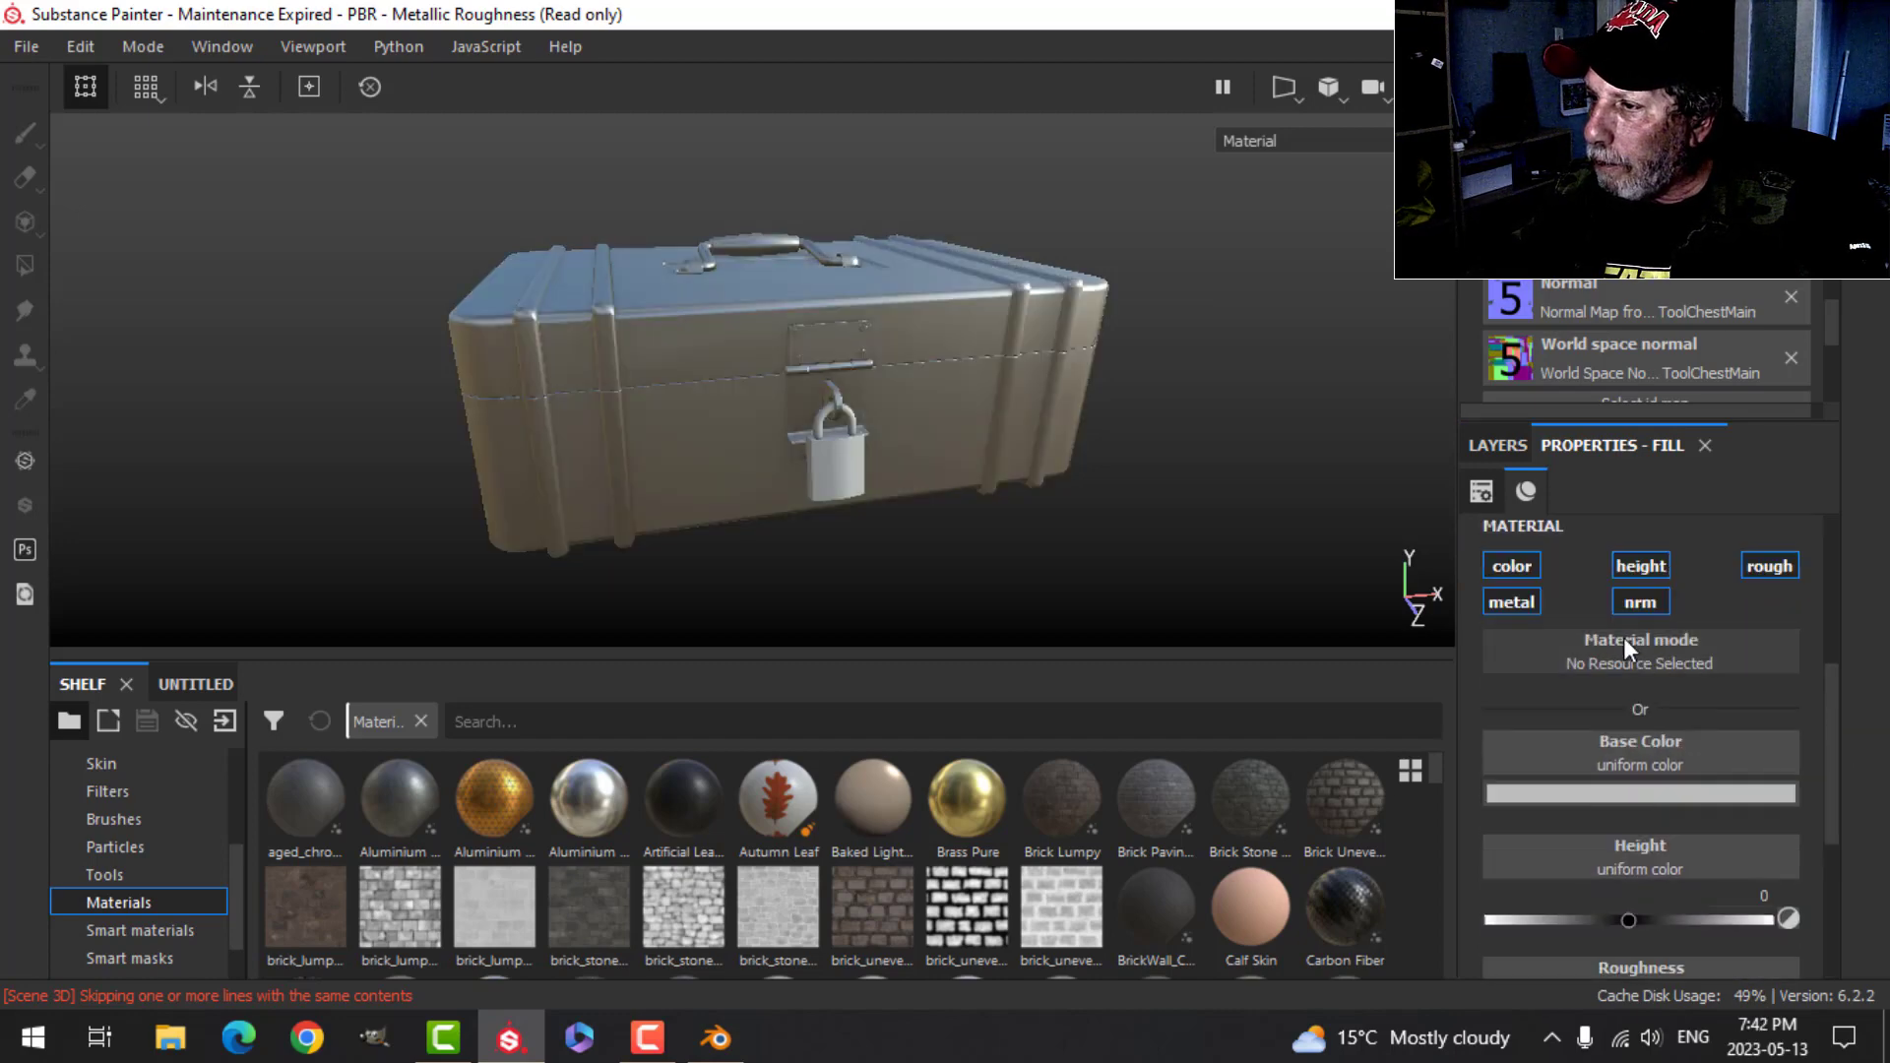
scroll(1619, 640, up, 6)
scroll(1634, 787, down, 4)
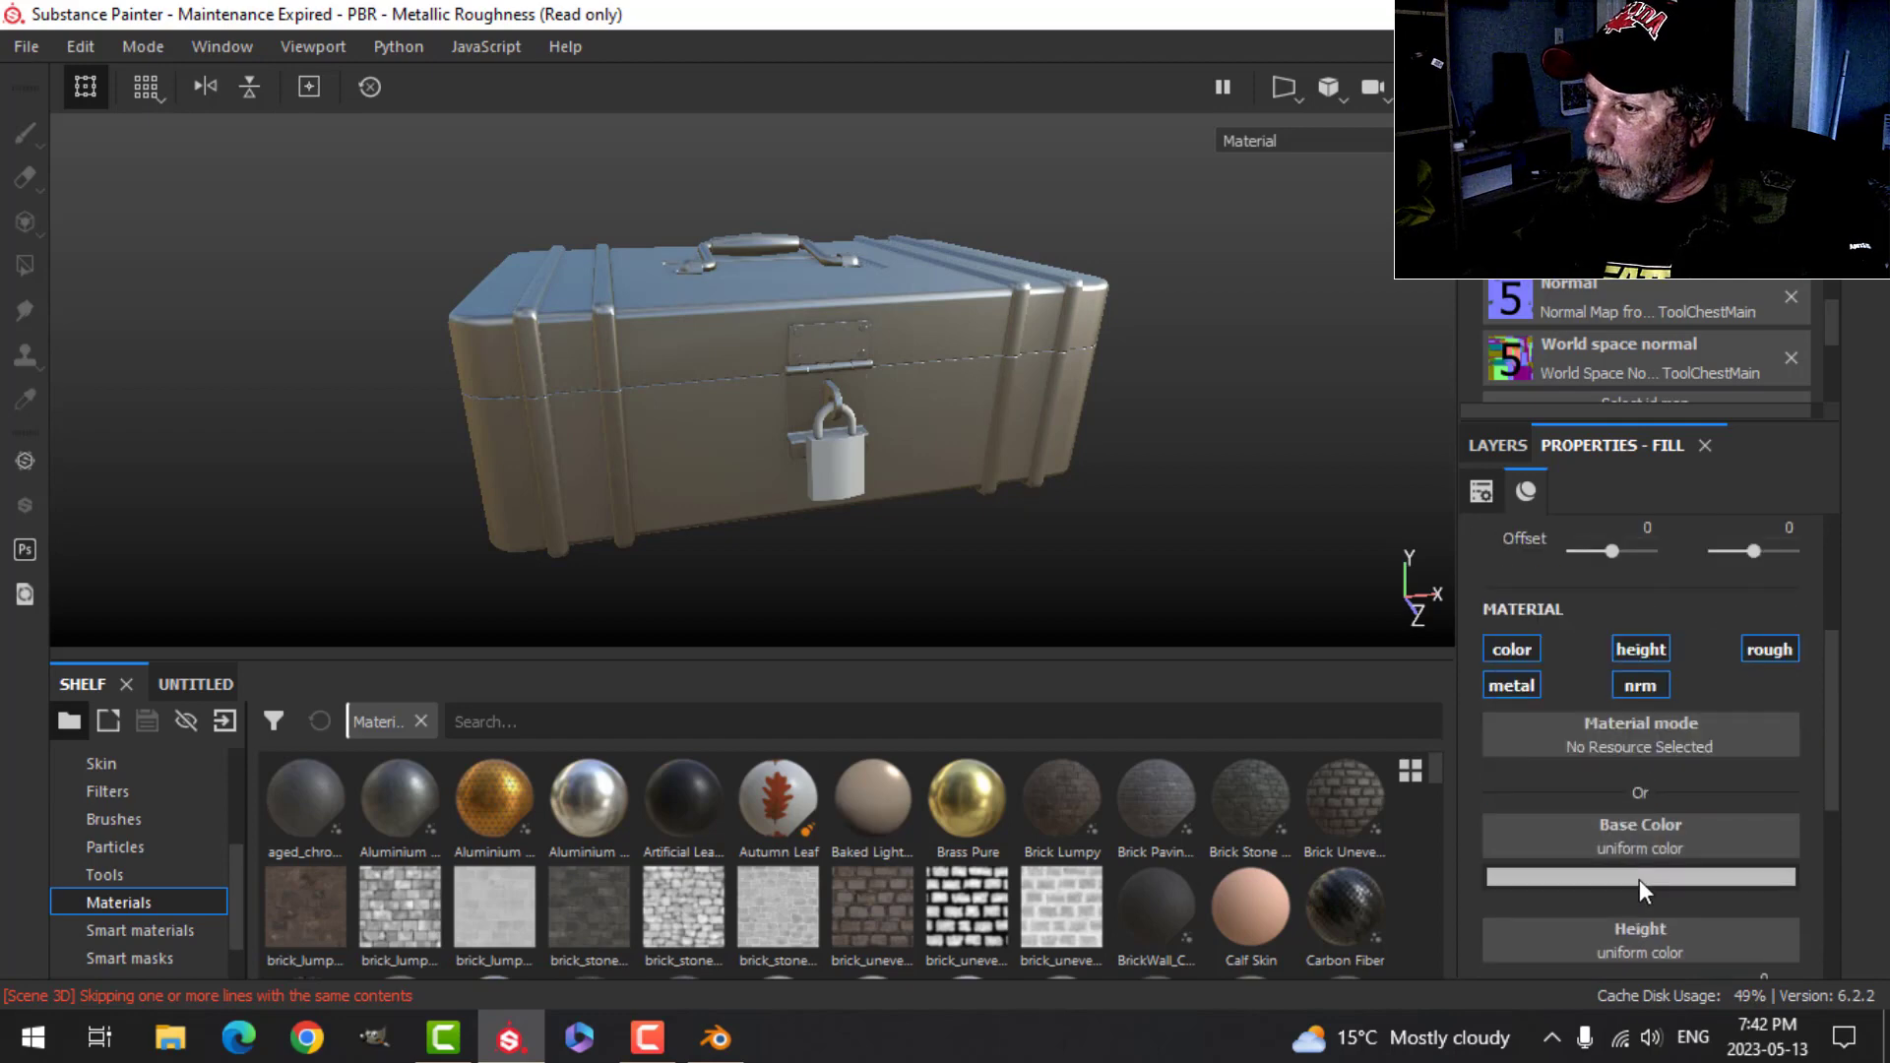
click(1639, 878)
drag(1516, 693, 1500, 695)
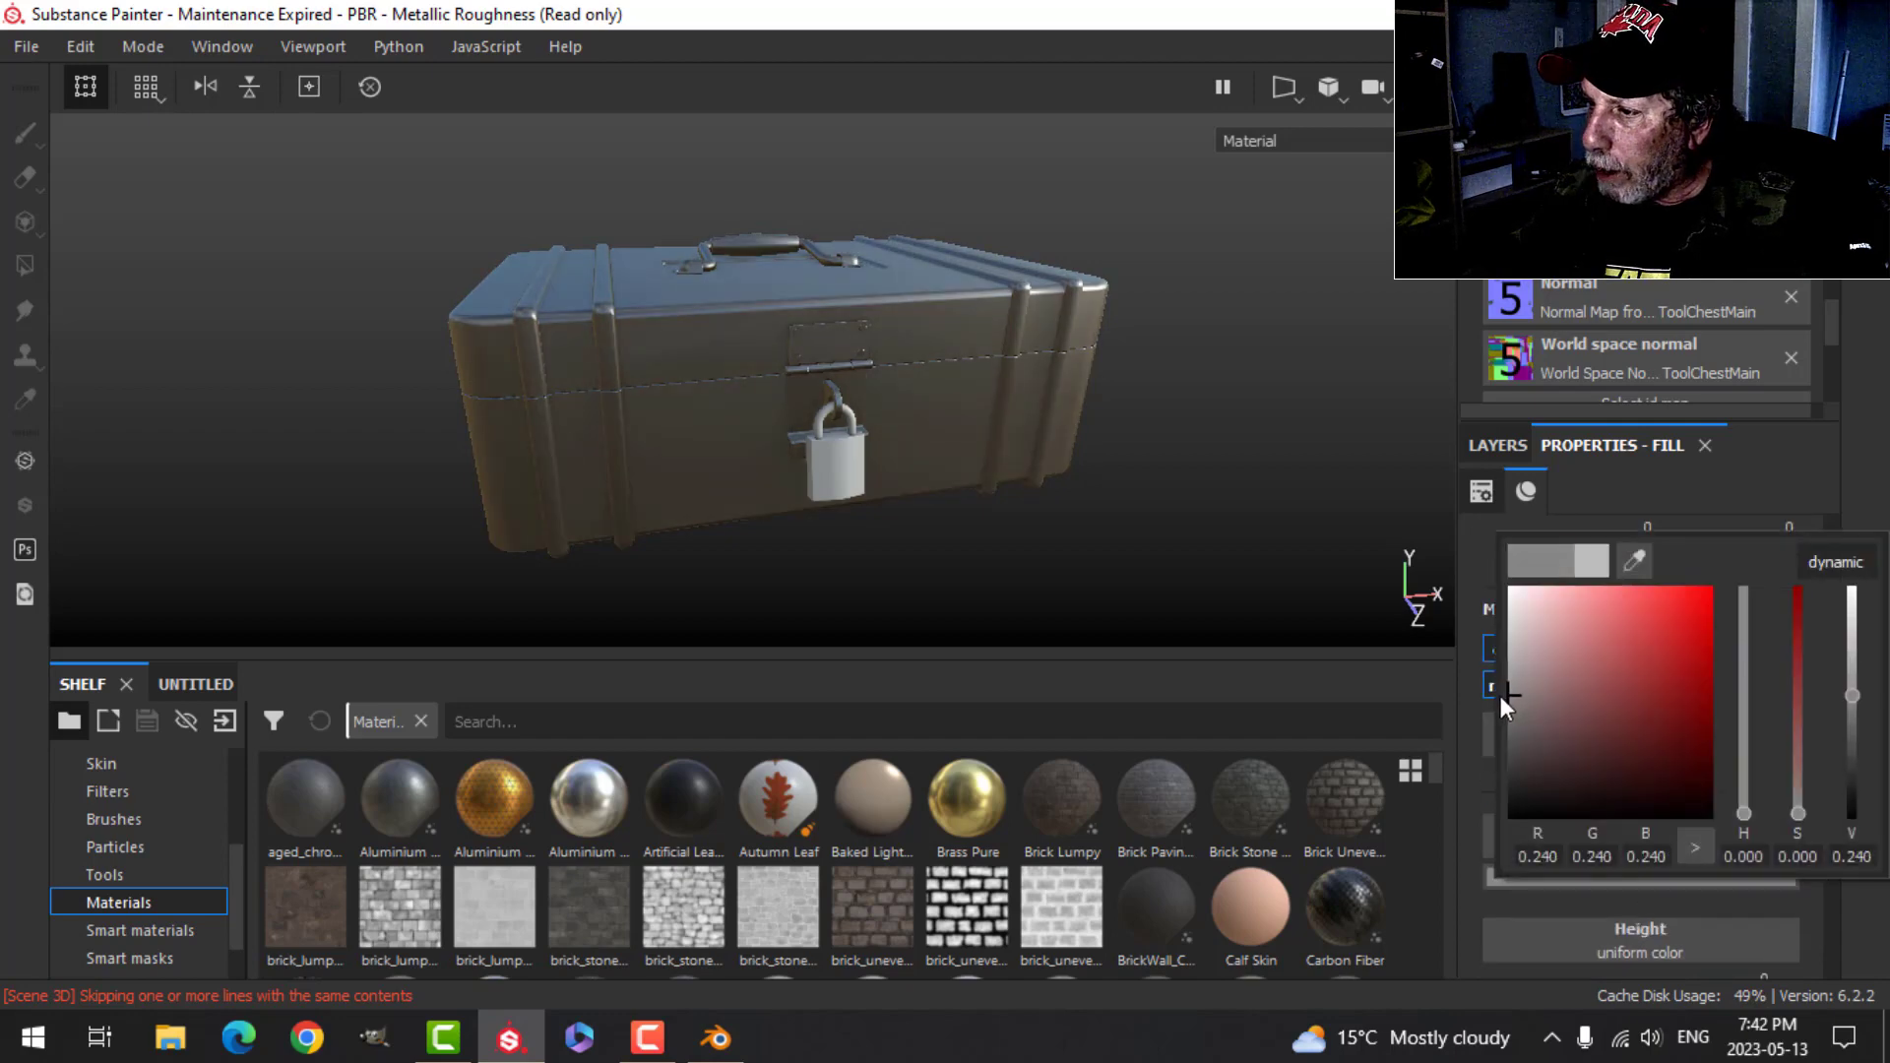
- Add a filter to the fill layer and assign MatFinish Rough to it
click(1773, 448)
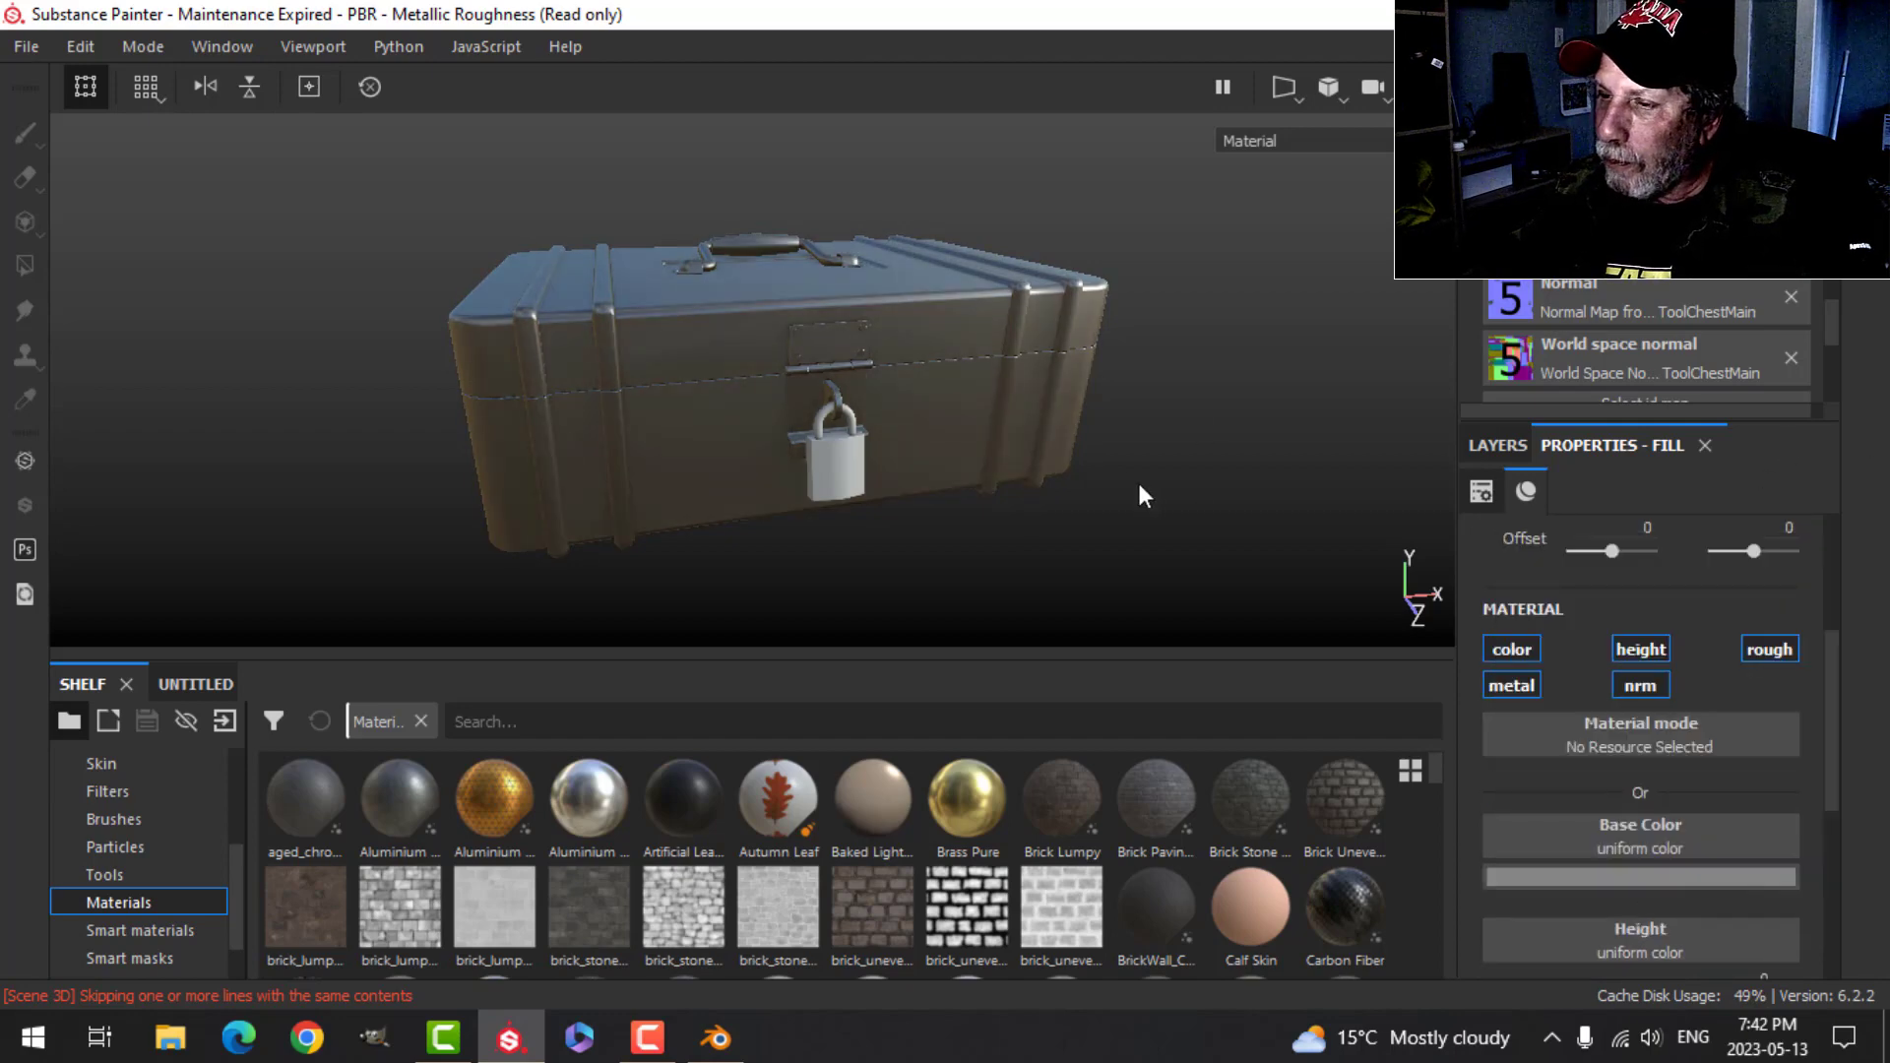
alt+drag(1139, 486, 1449, 548)
click(1515, 448)
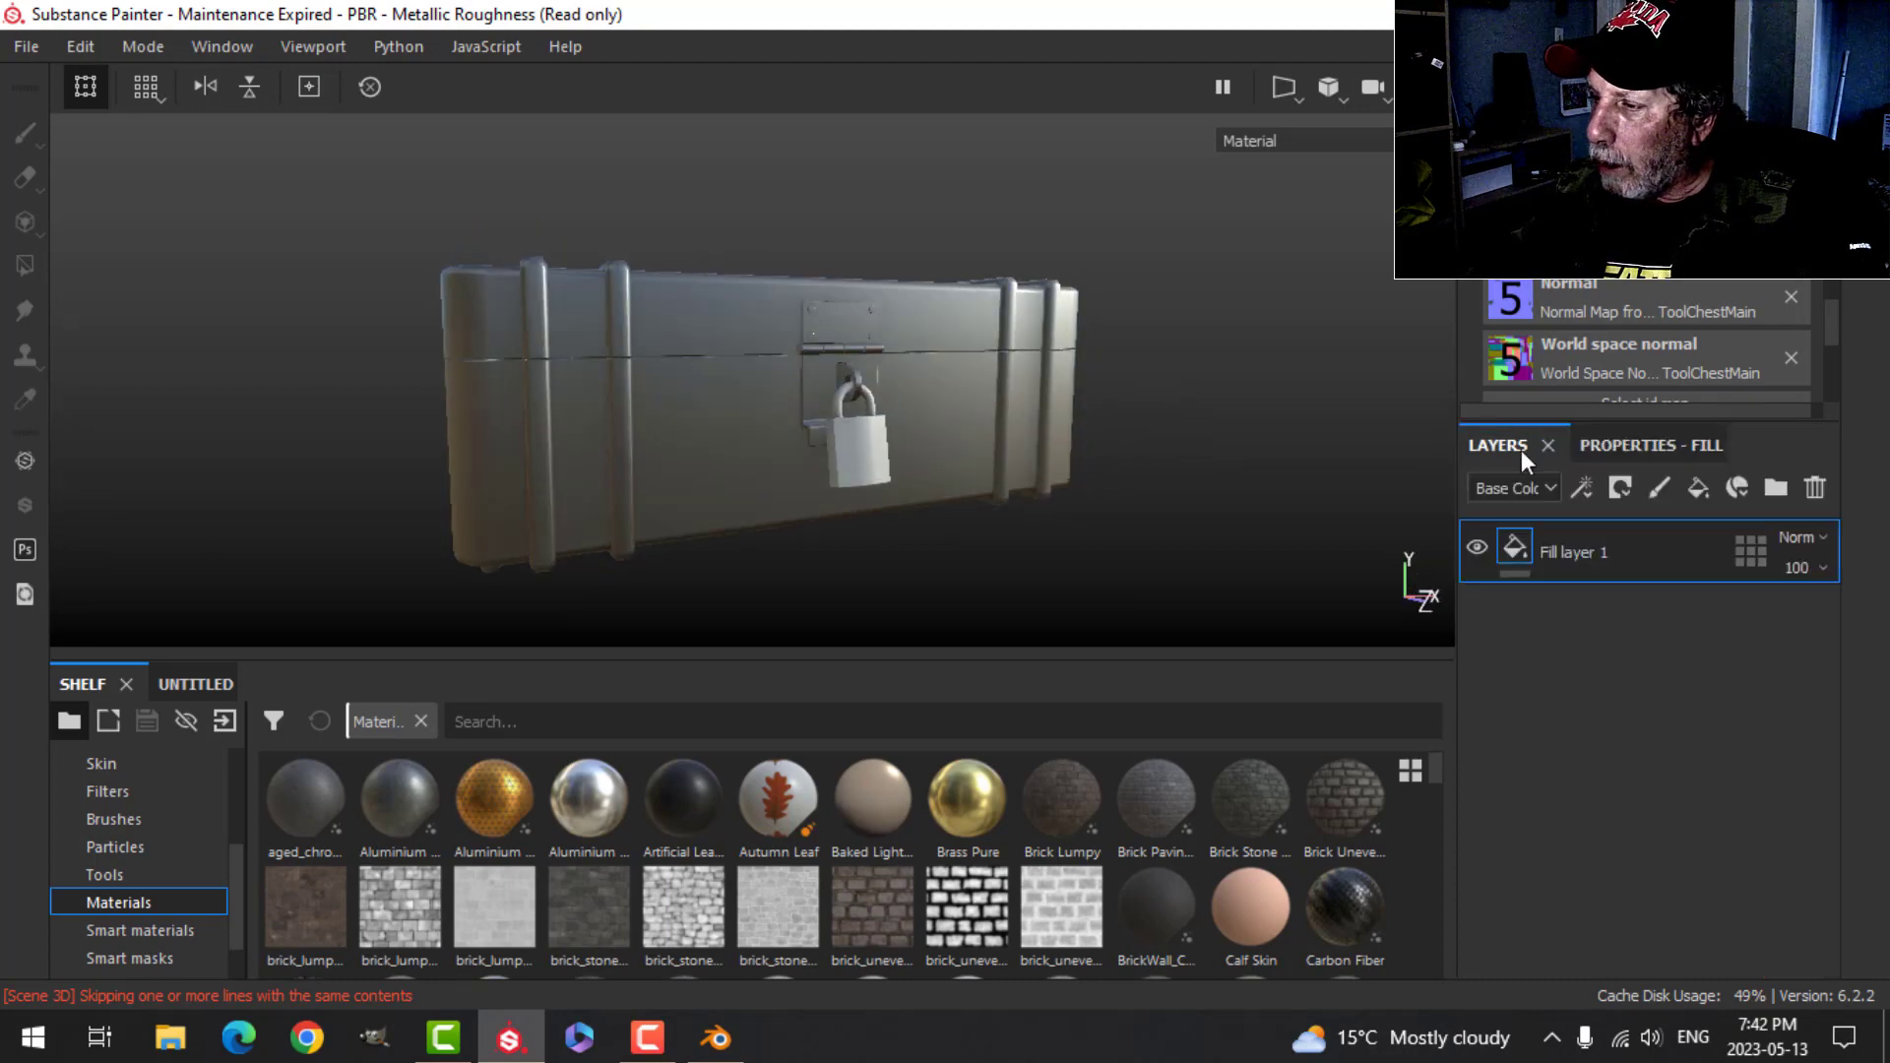
click(1581, 487)
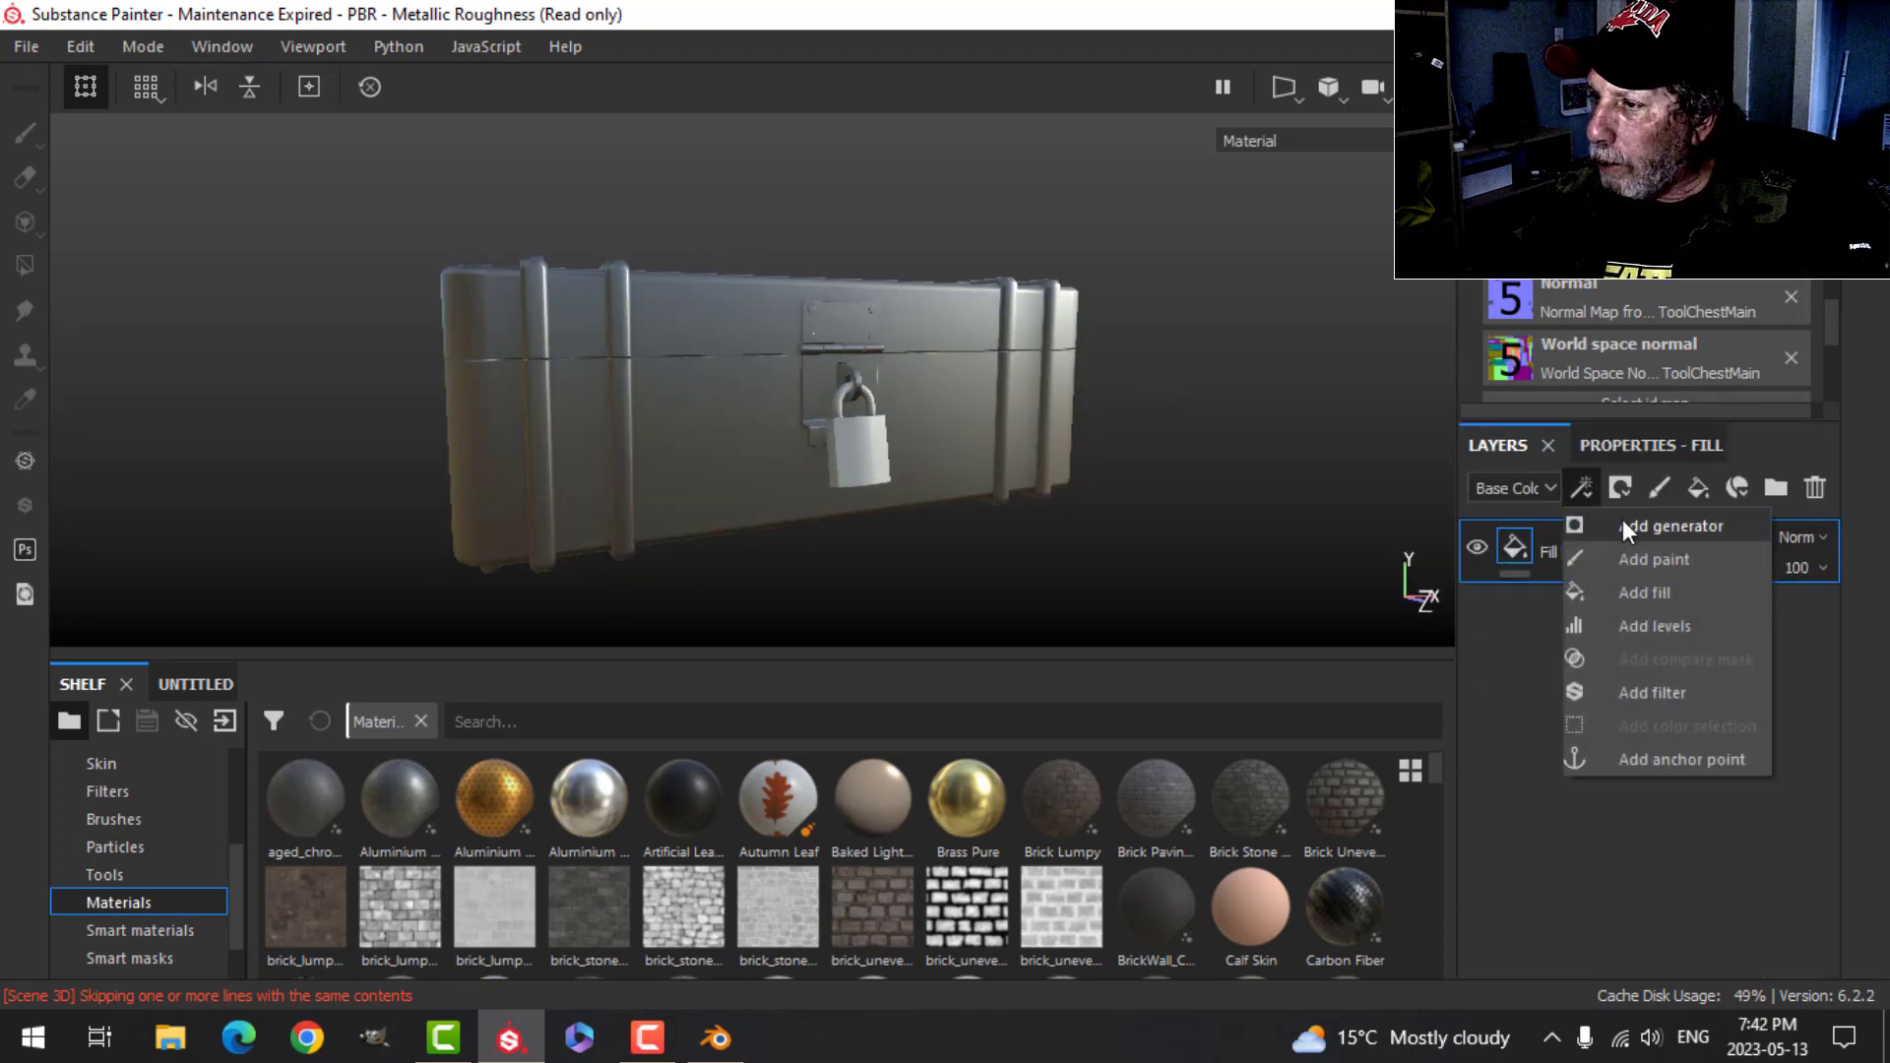
click(1654, 694)
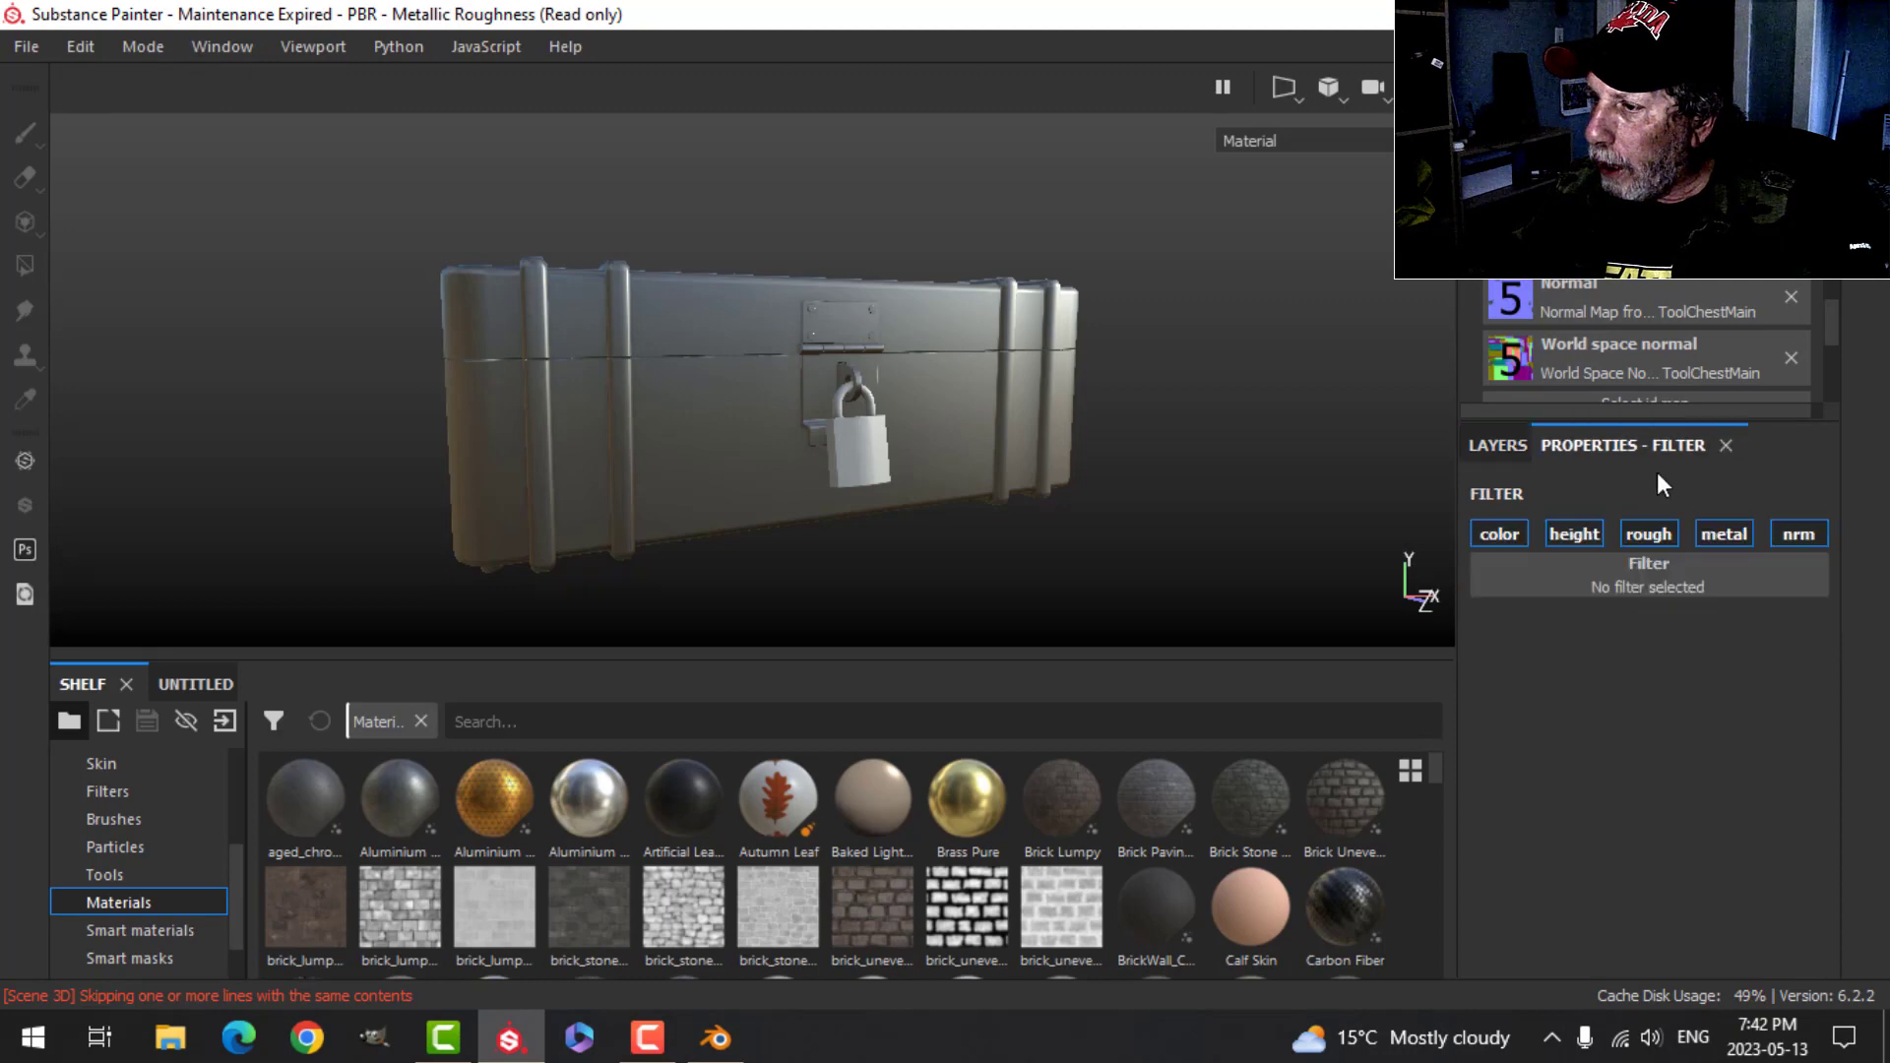
click(1667, 582)
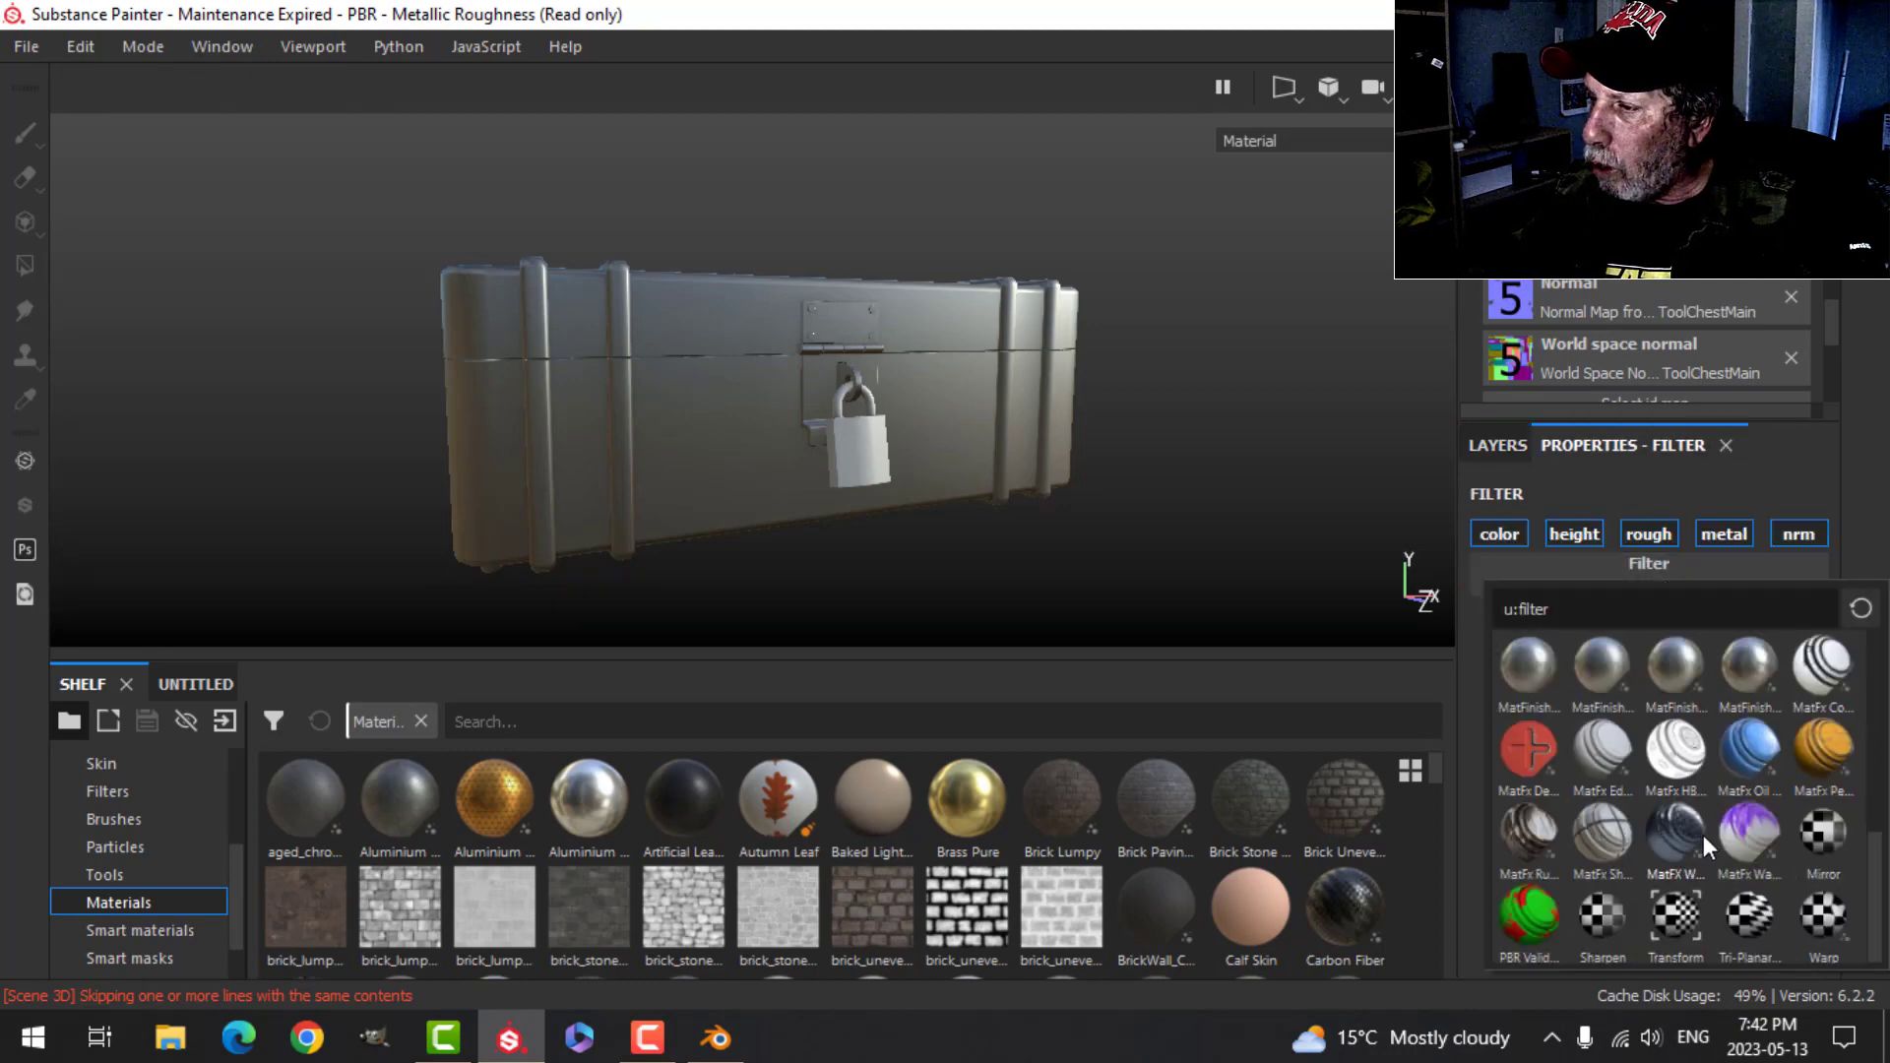
click(1748, 680)
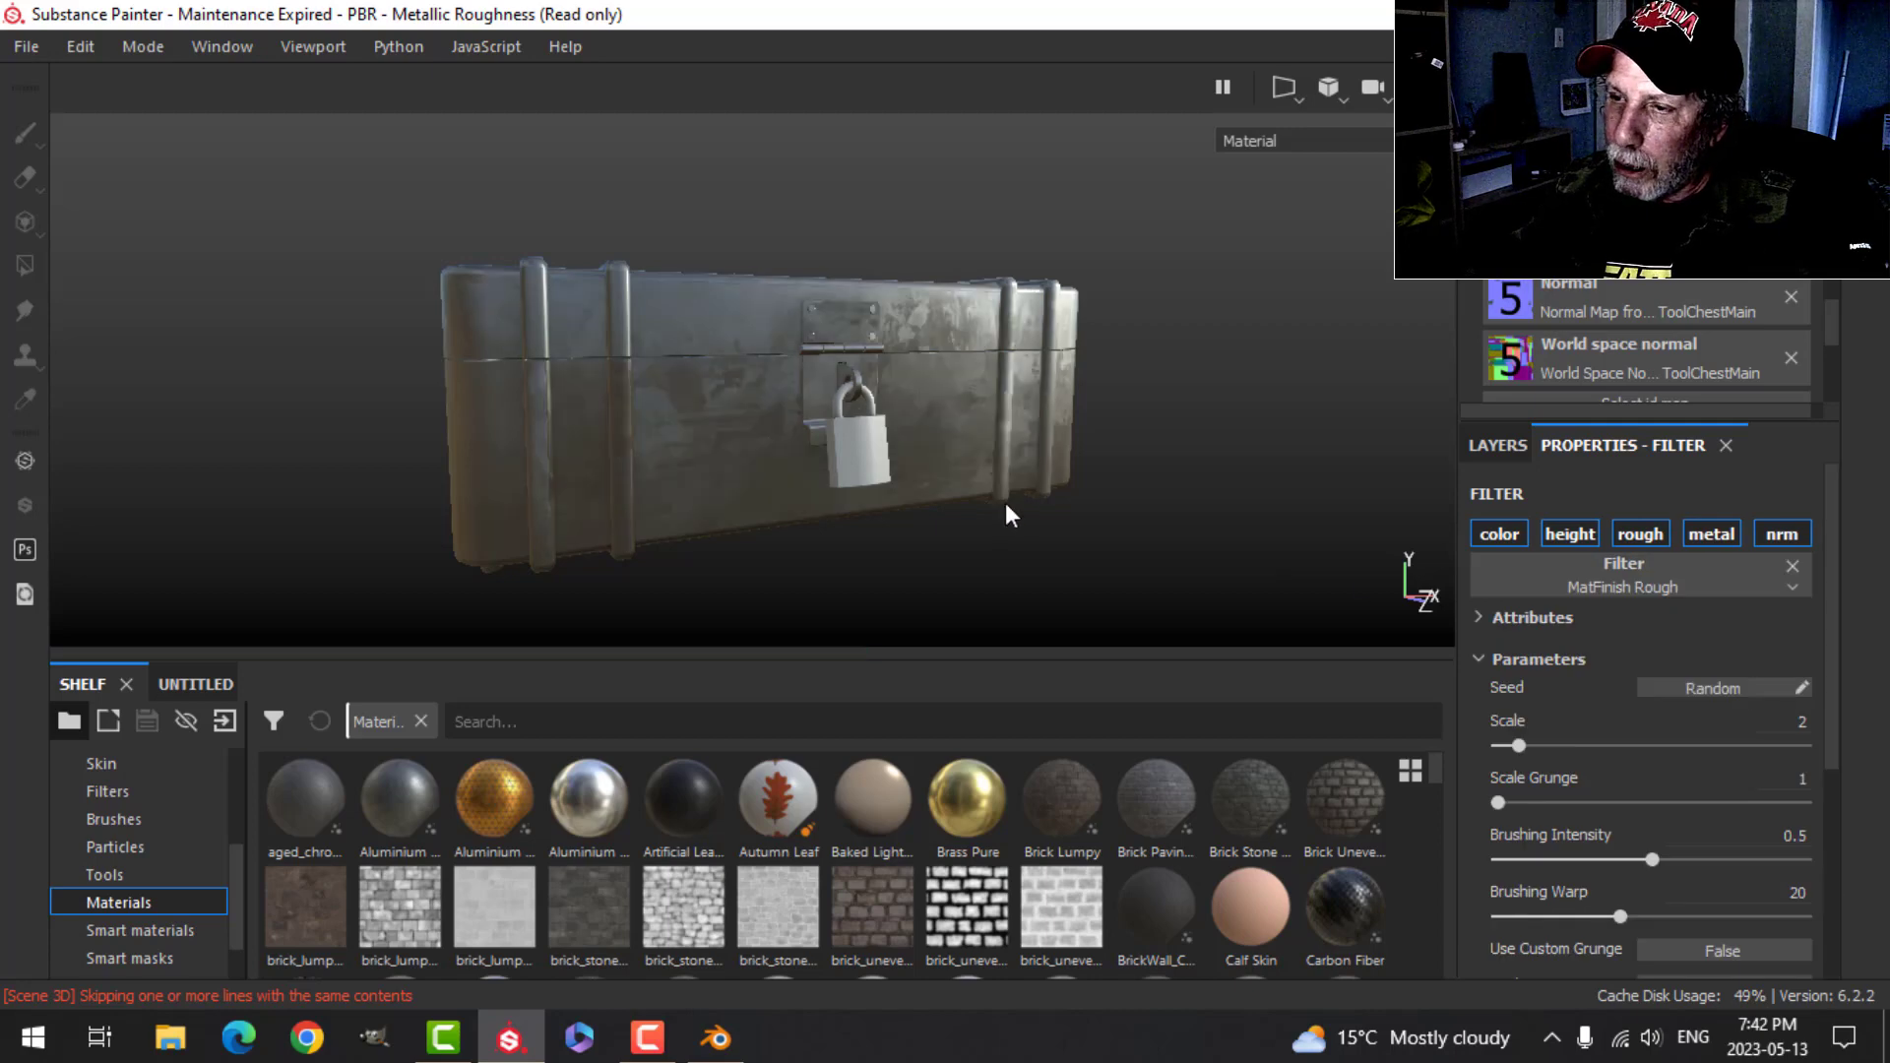
- Set the MatFinish Rough filter's Scale Grunge to 5 and Brushing Intensity to 0.3
alt+drag(1006, 508, 1004, 499)
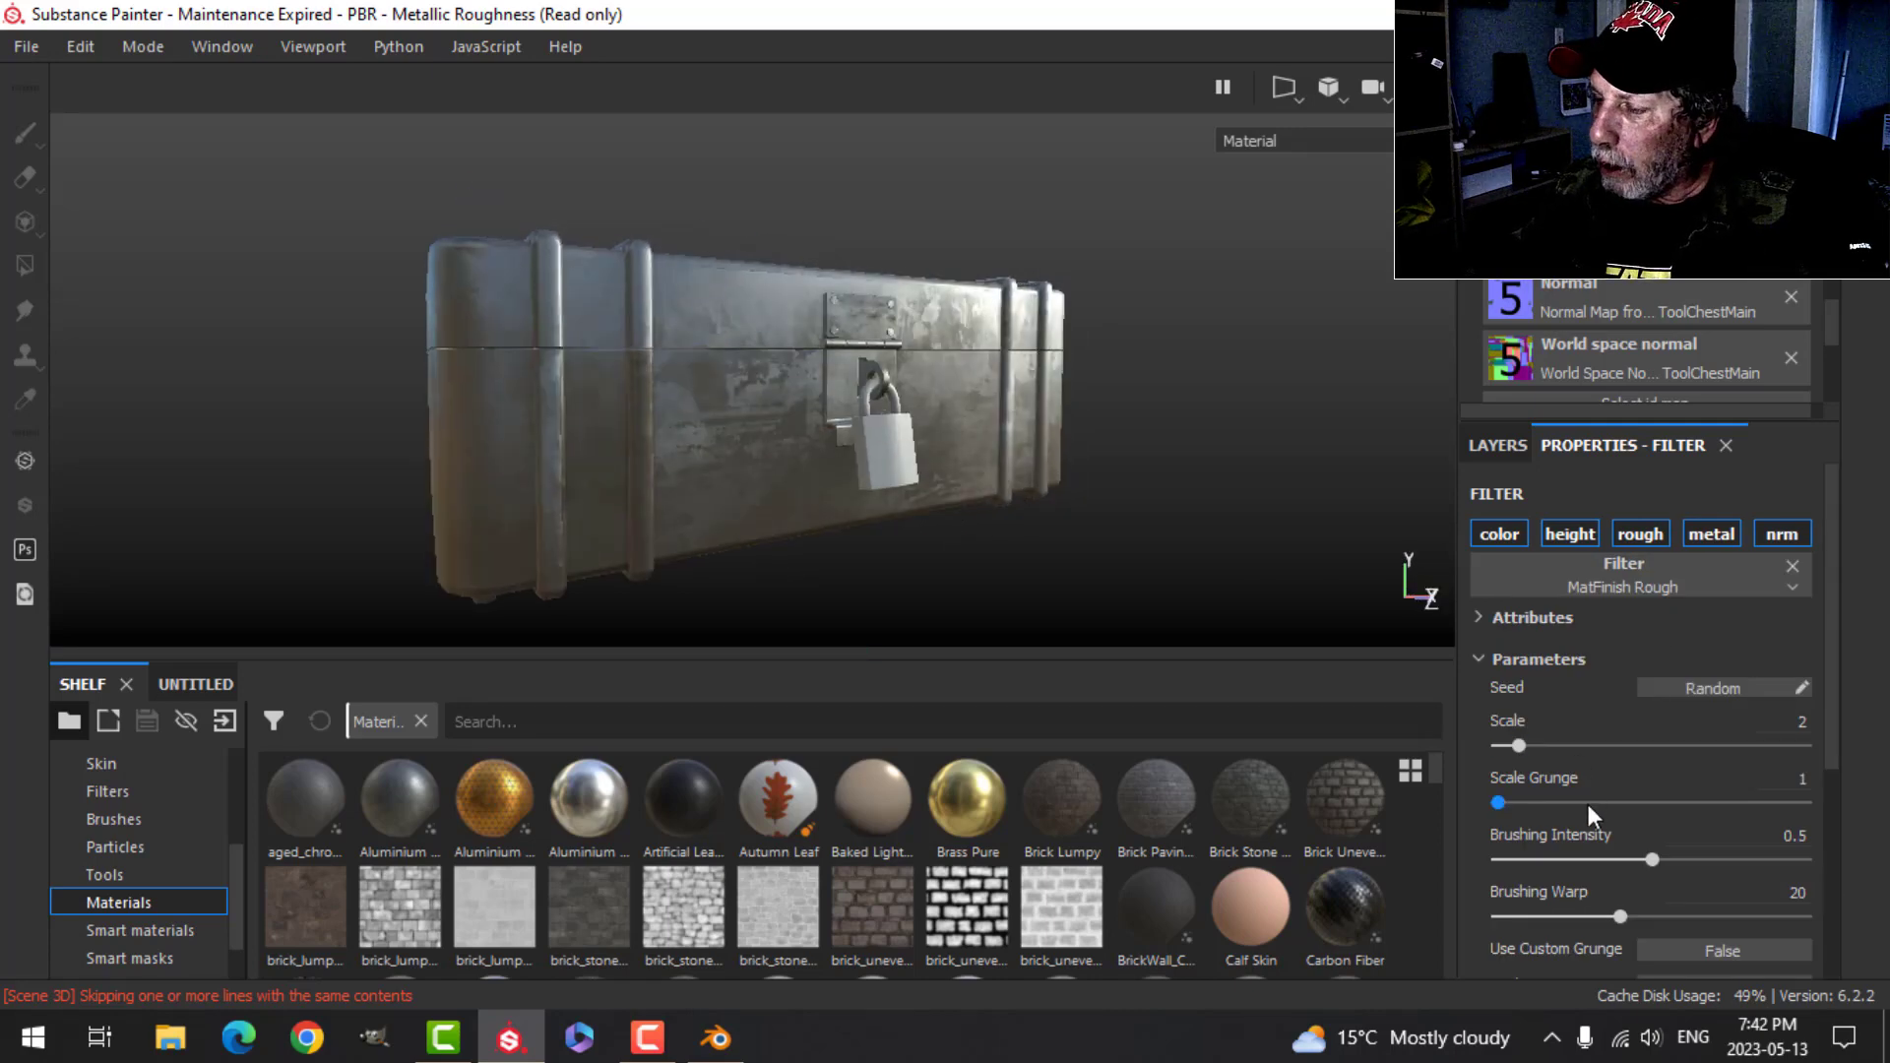
drag(1506, 805, 1577, 802)
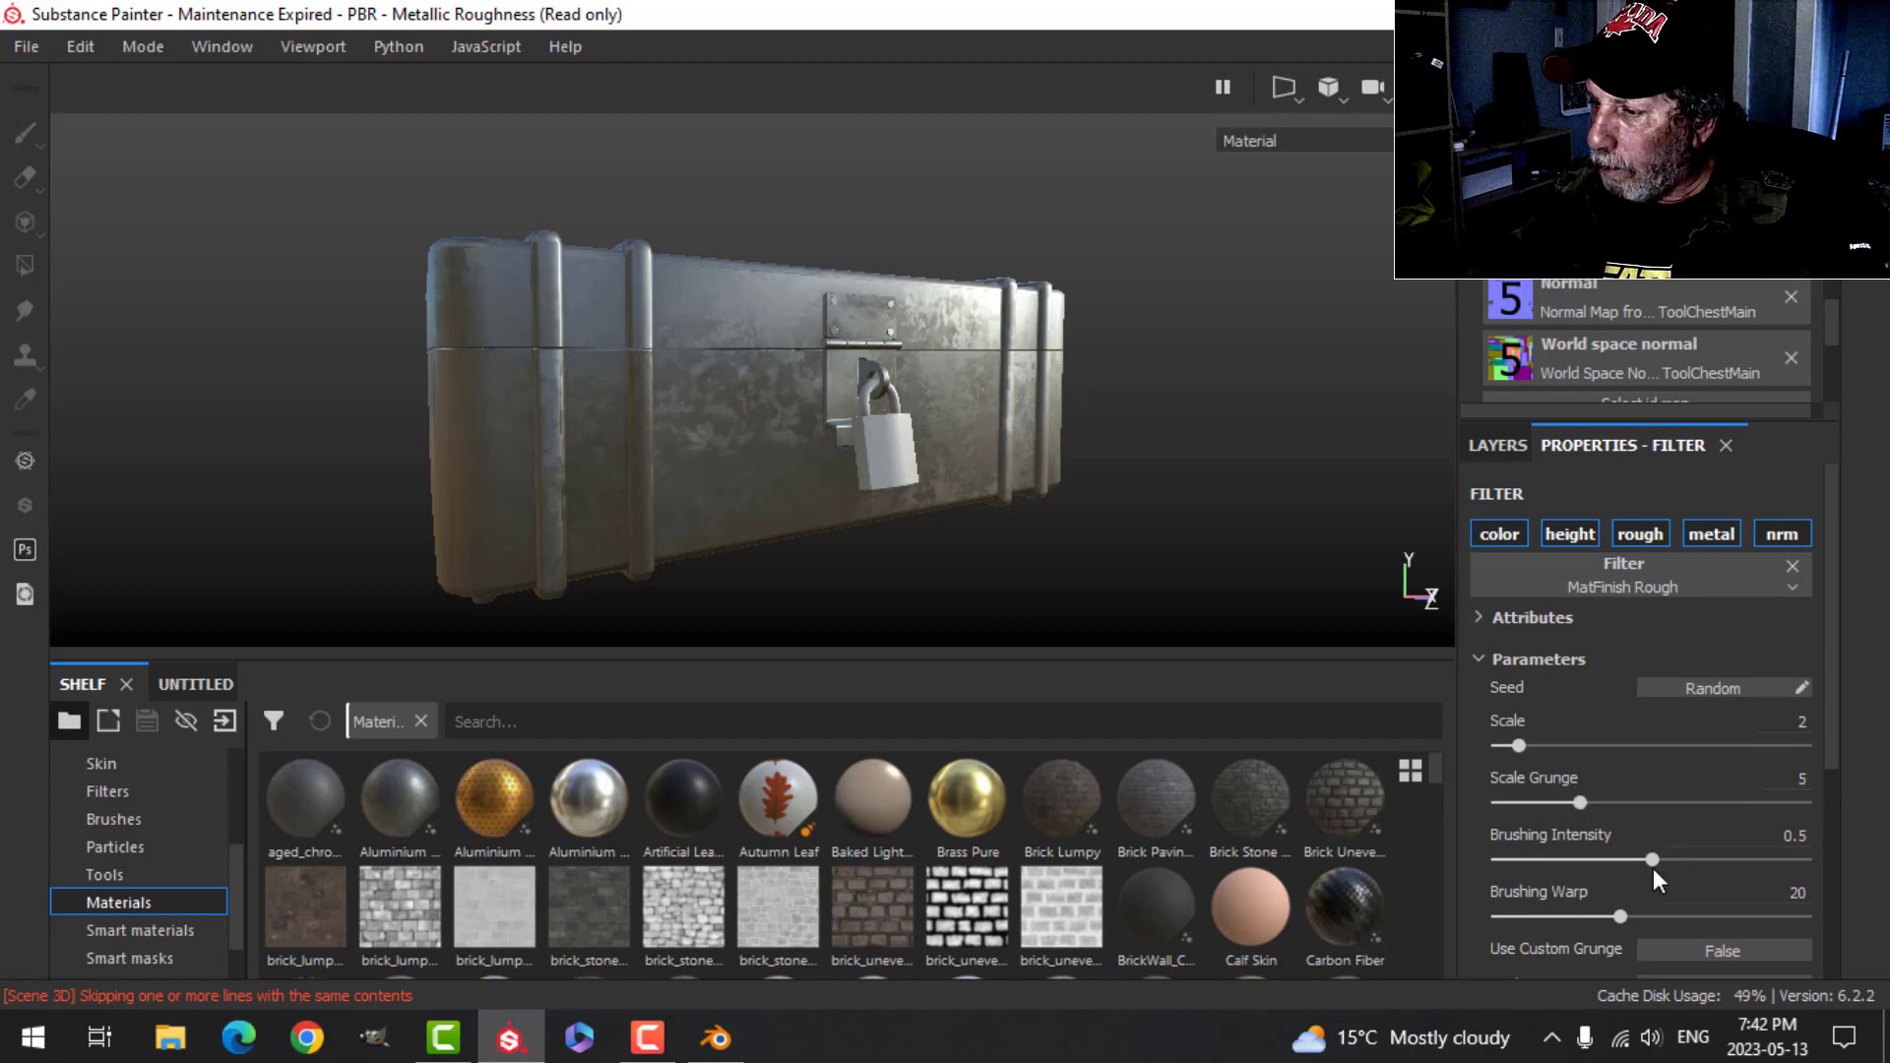
drag(1652, 863, 1588, 860)
mouse_move(1052, 409)
alt+mouse_down()
mouse_move(1048, 439)
mouse_move(1038, 372)
mouse_move(1025, 453)
alt+mouse_up()
scroll(1047, 443, up, 5)
scroll(1025, 453, down, 4)
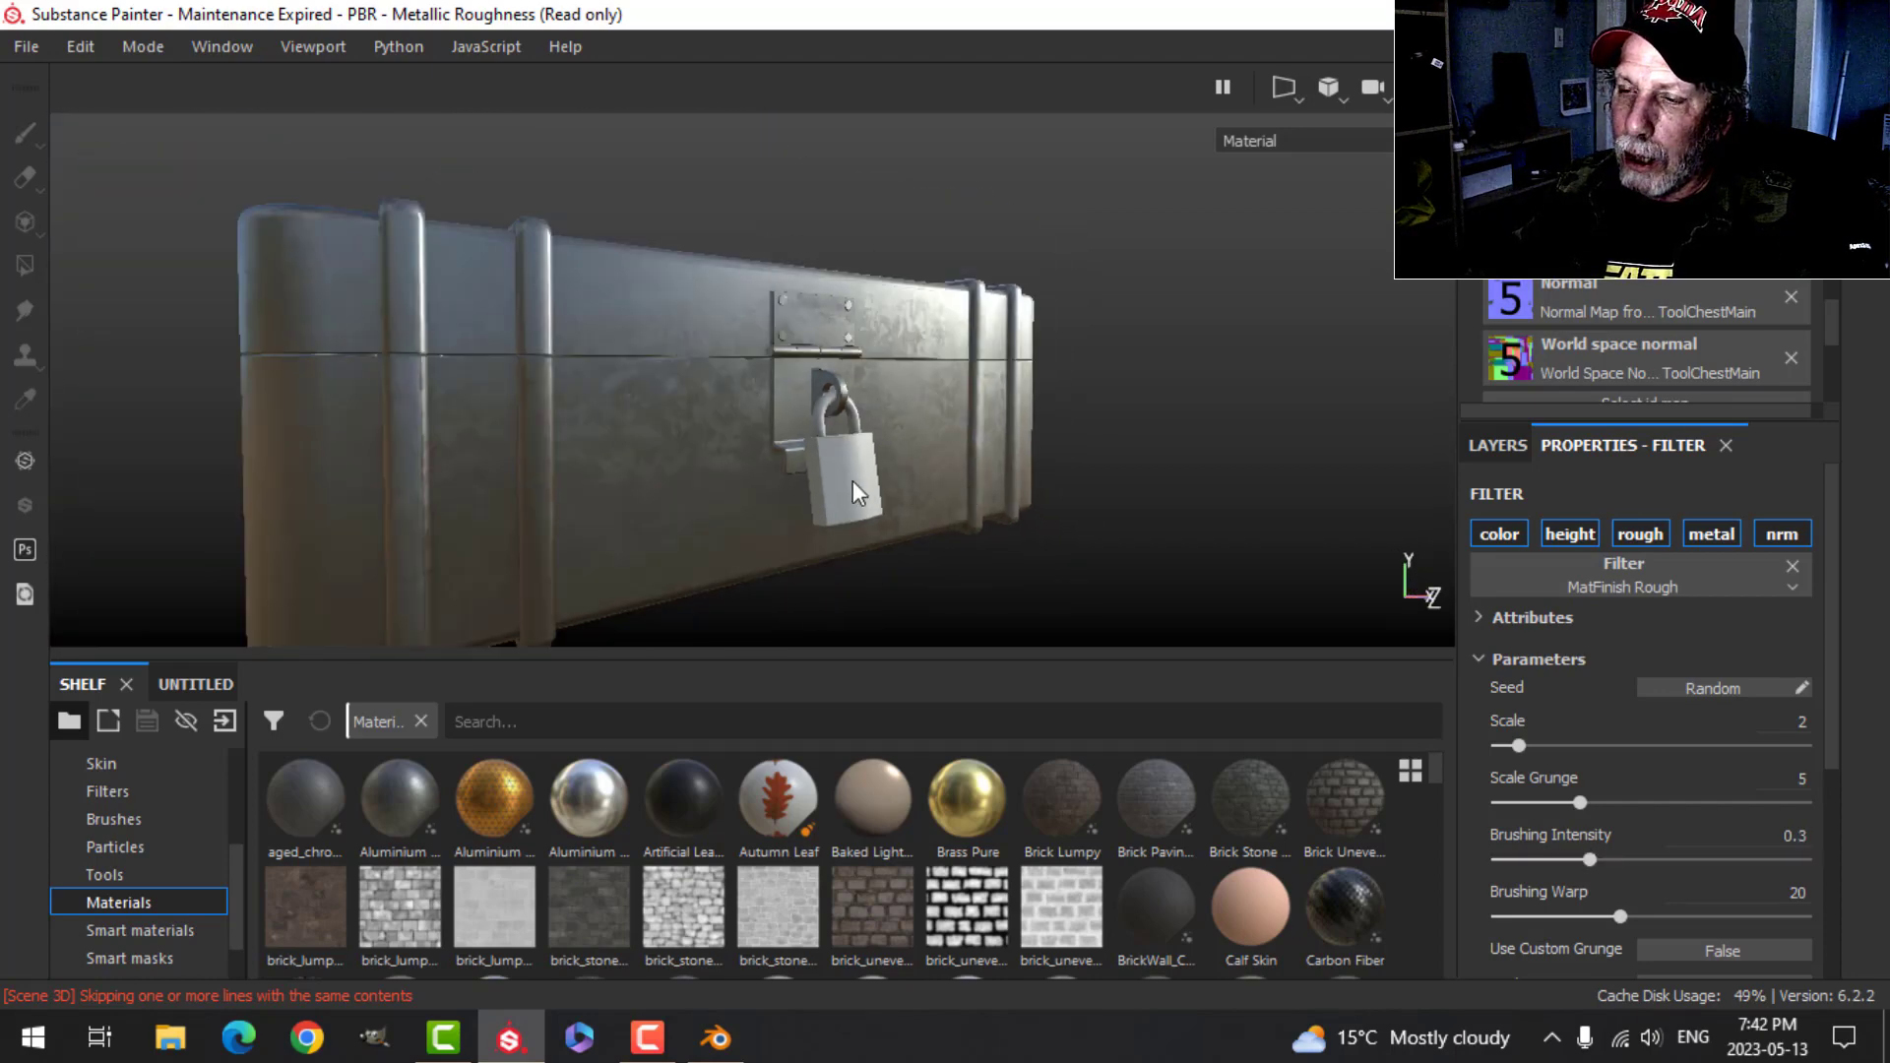
alt+drag(853, 481, 1279, 453)
- Rename the fill layer as Metal and add a second fill layer above it named Paint
click(1496, 445)
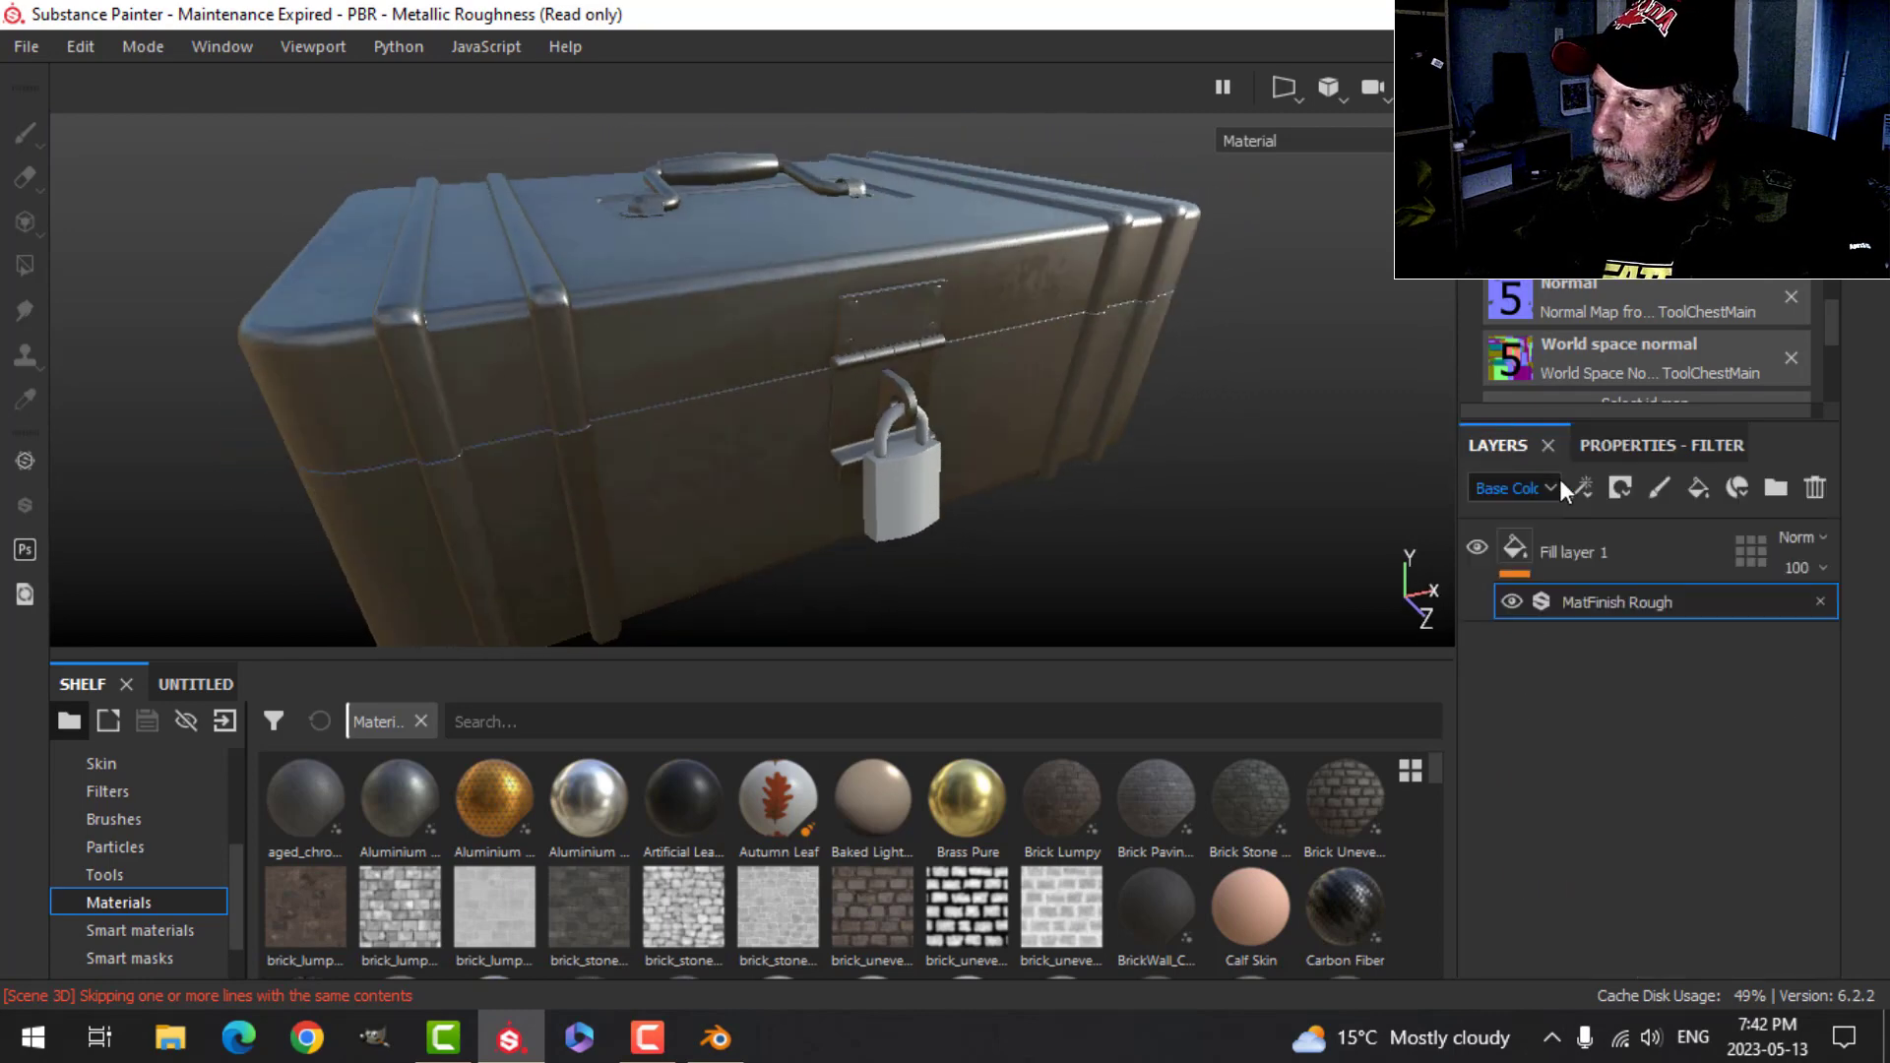
double_click(1599, 552)
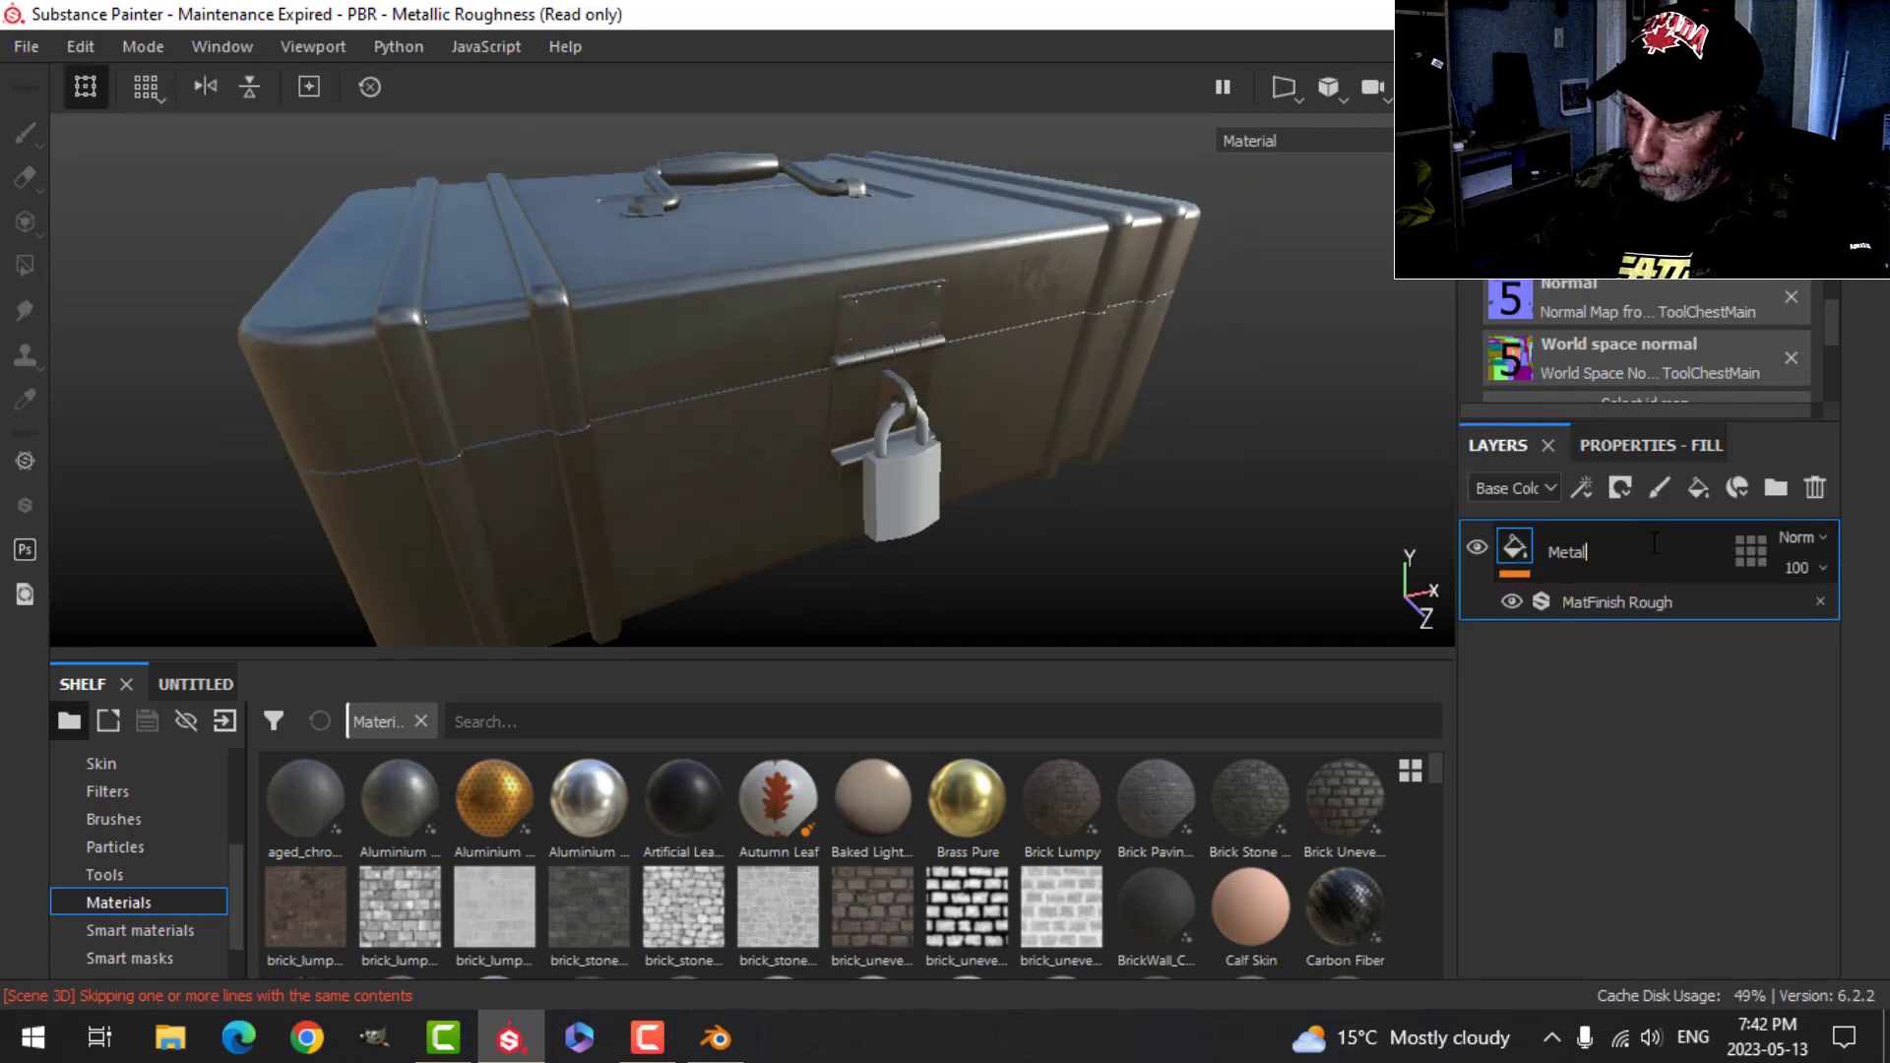
click(1695, 488)
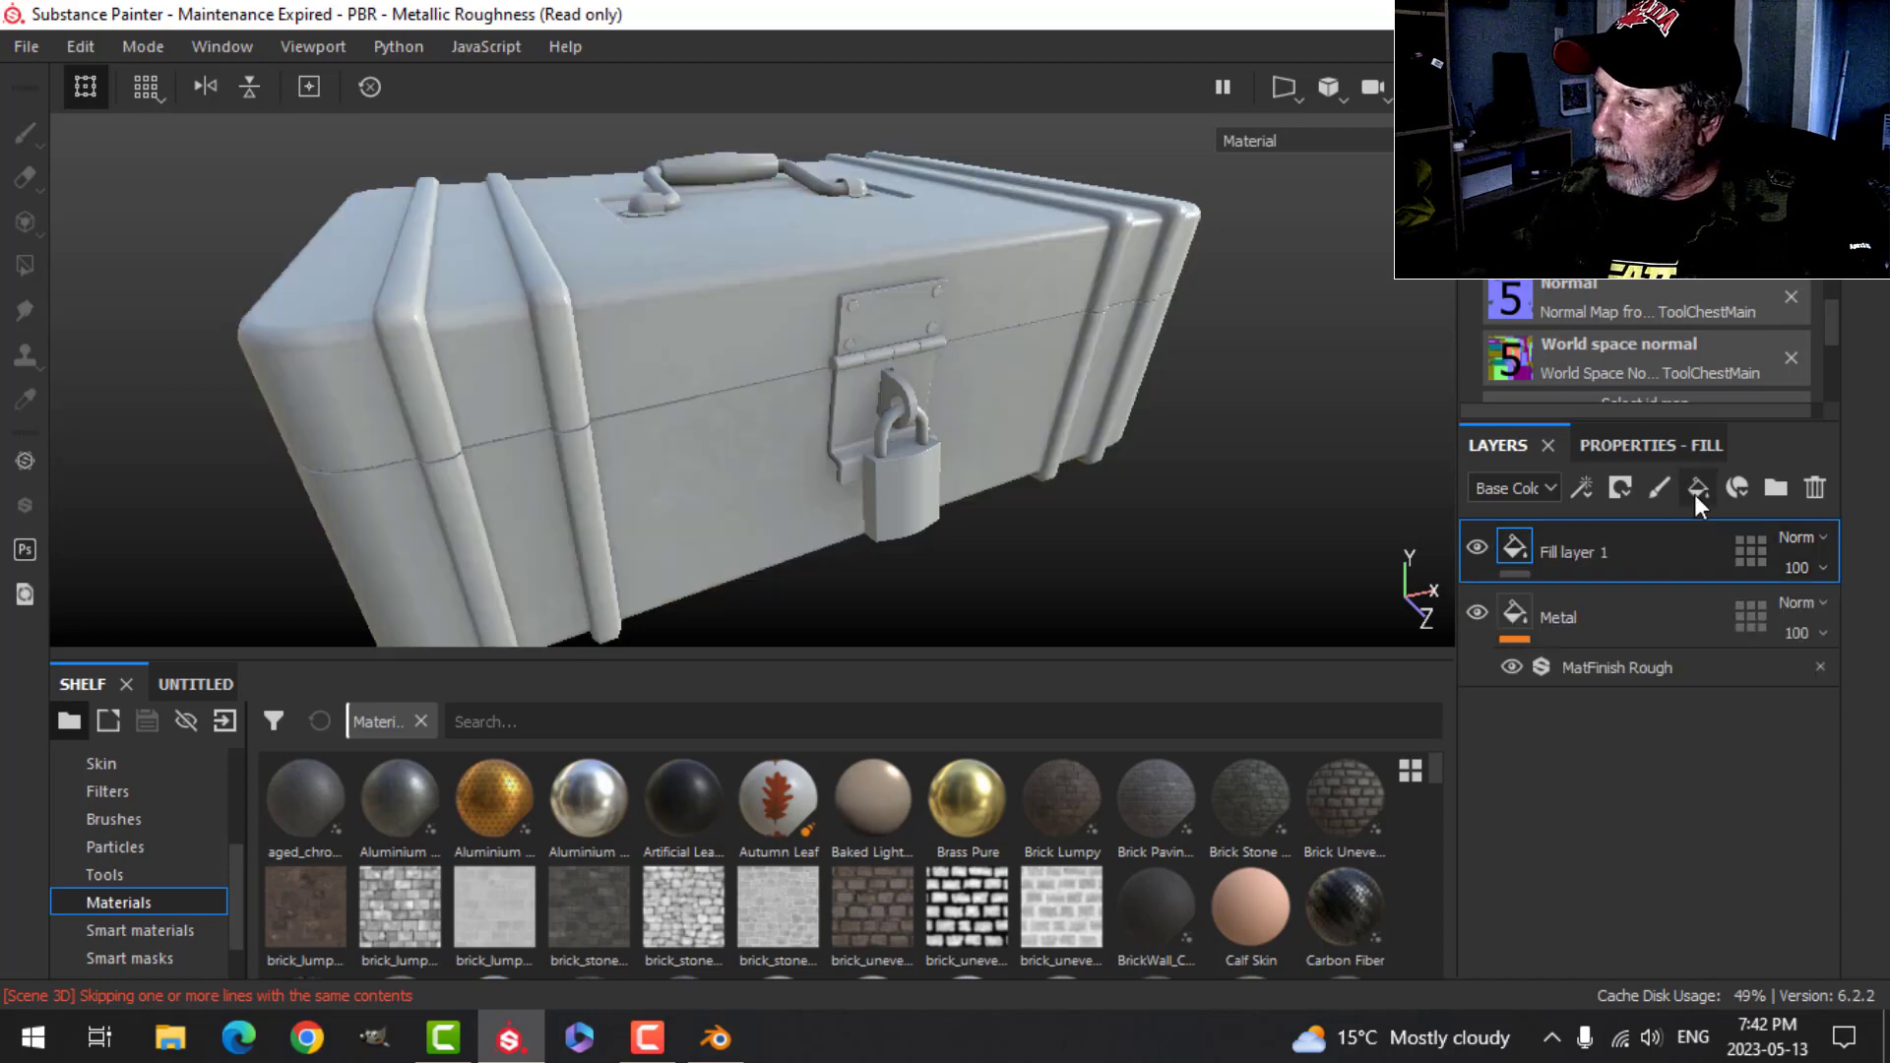
double_click(1566, 549)
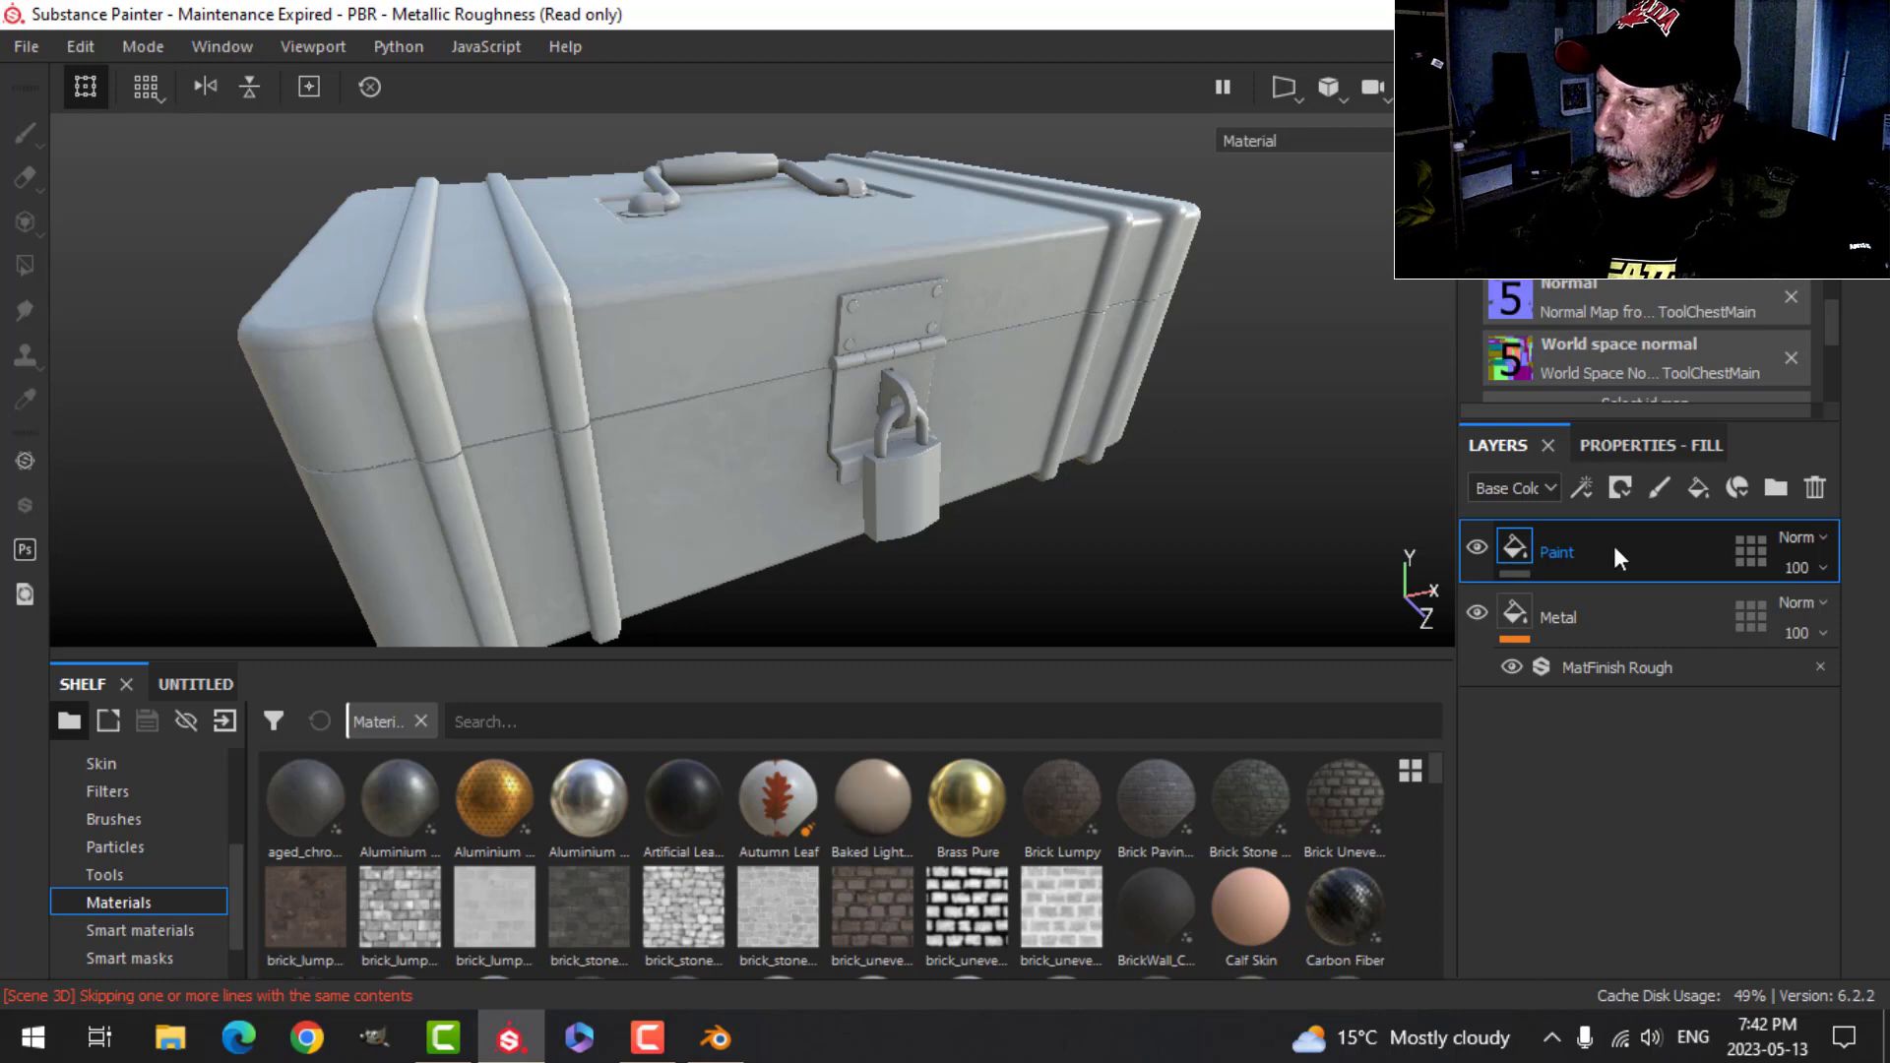
- Set the Paint layer's base color to a dark red with R 0.252, G 0.018 and B 0.018
click(1635, 448)
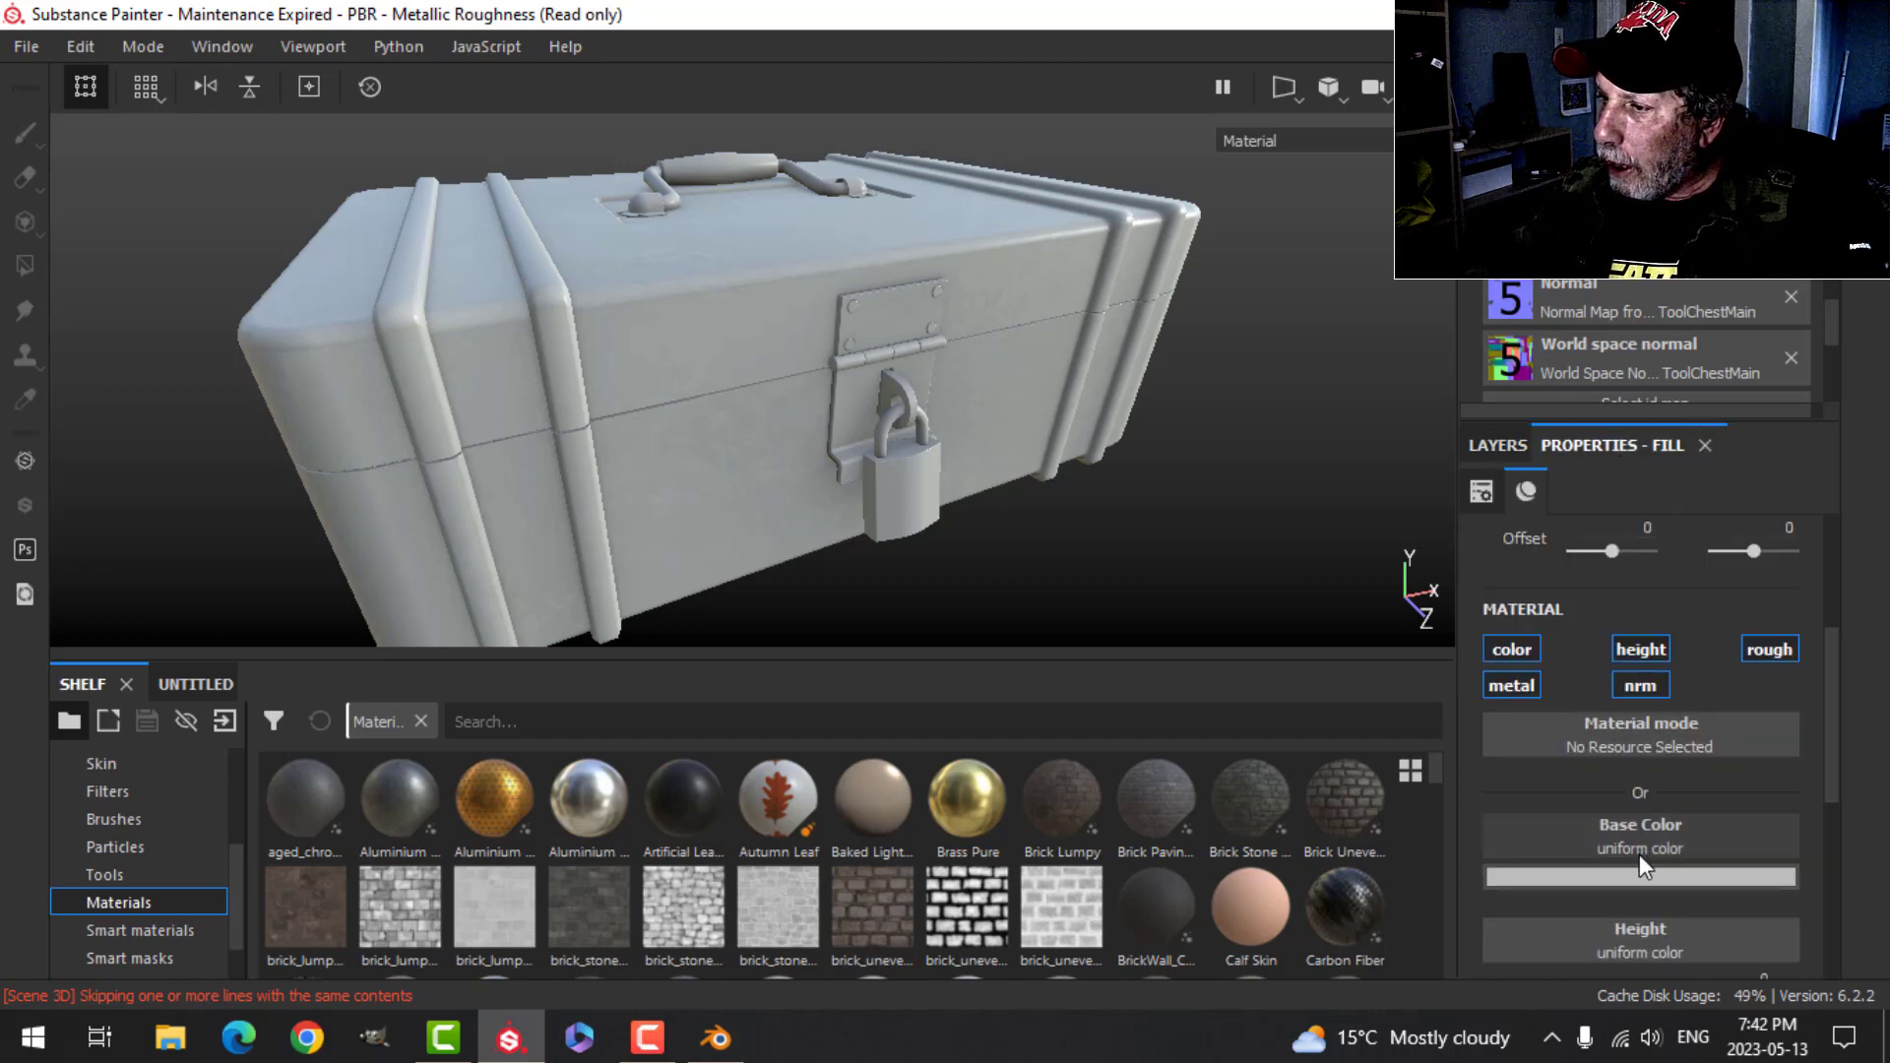
scroll(1639, 854, down, 1)
click(1632, 794)
click(1647, 641)
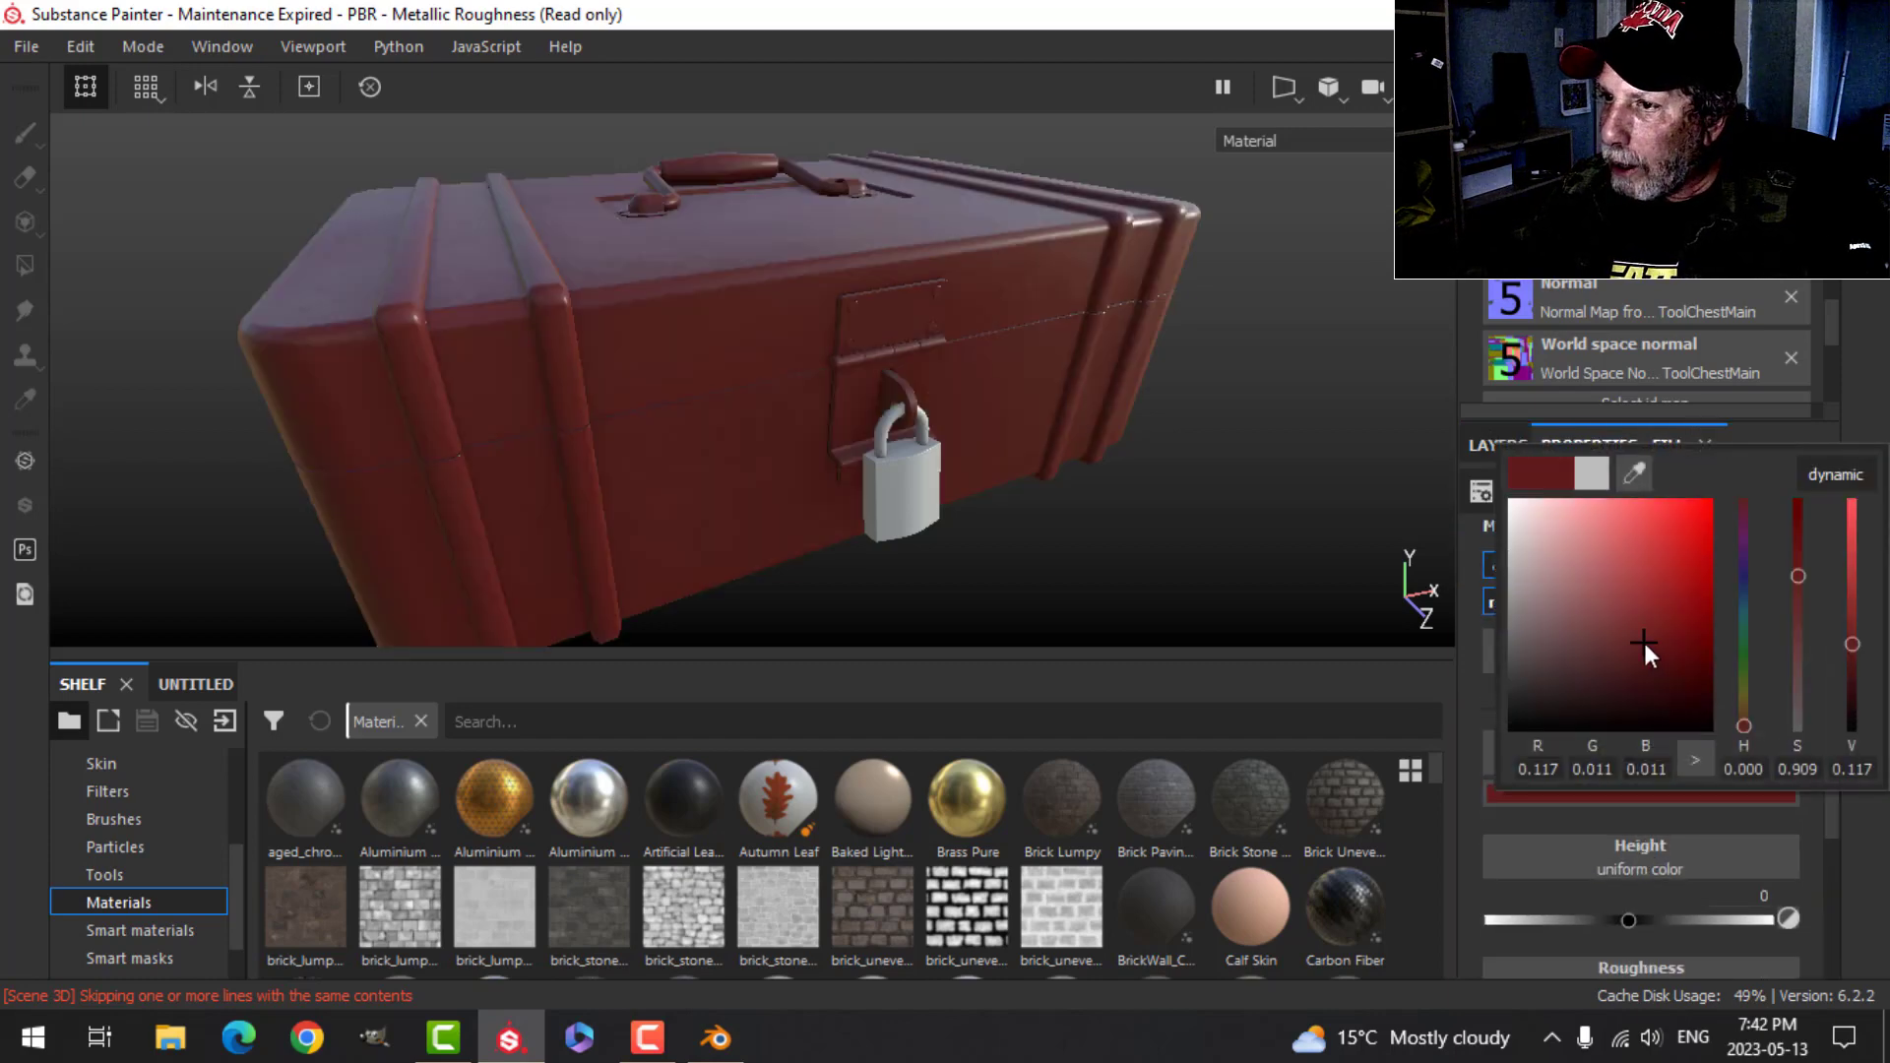
drag(1644, 640, 1650, 604)
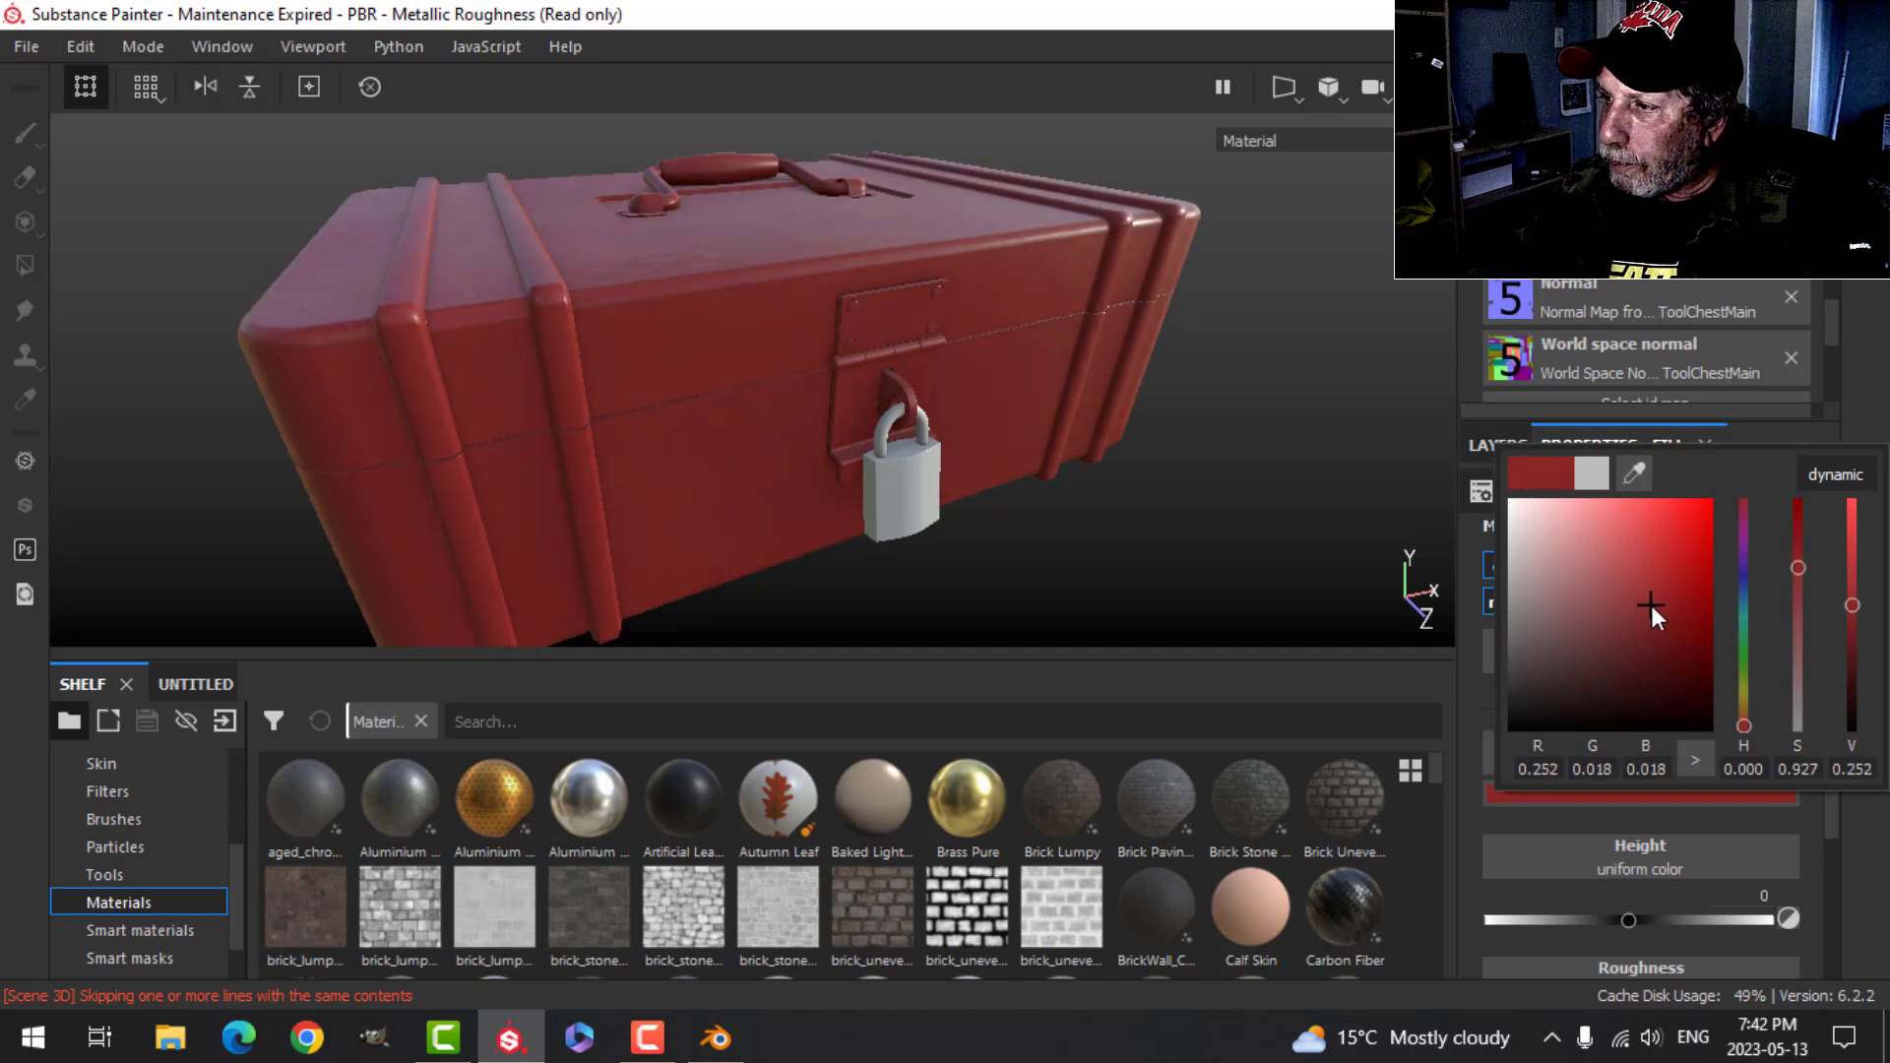
- Make the Paint layer's red base color slightly brighter and more saturated
mouse_move(1178, 373)
alt+mouse_down()
mouse_move(1152, 427)
mouse_move(1124, 368)
mouse_move(1156, 346)
alt+mouse_up()
scroll(1149, 434, down, 3)
alt+middle_drag(1149, 434, 1145, 483)
alt+drag(1145, 483, 1144, 434)
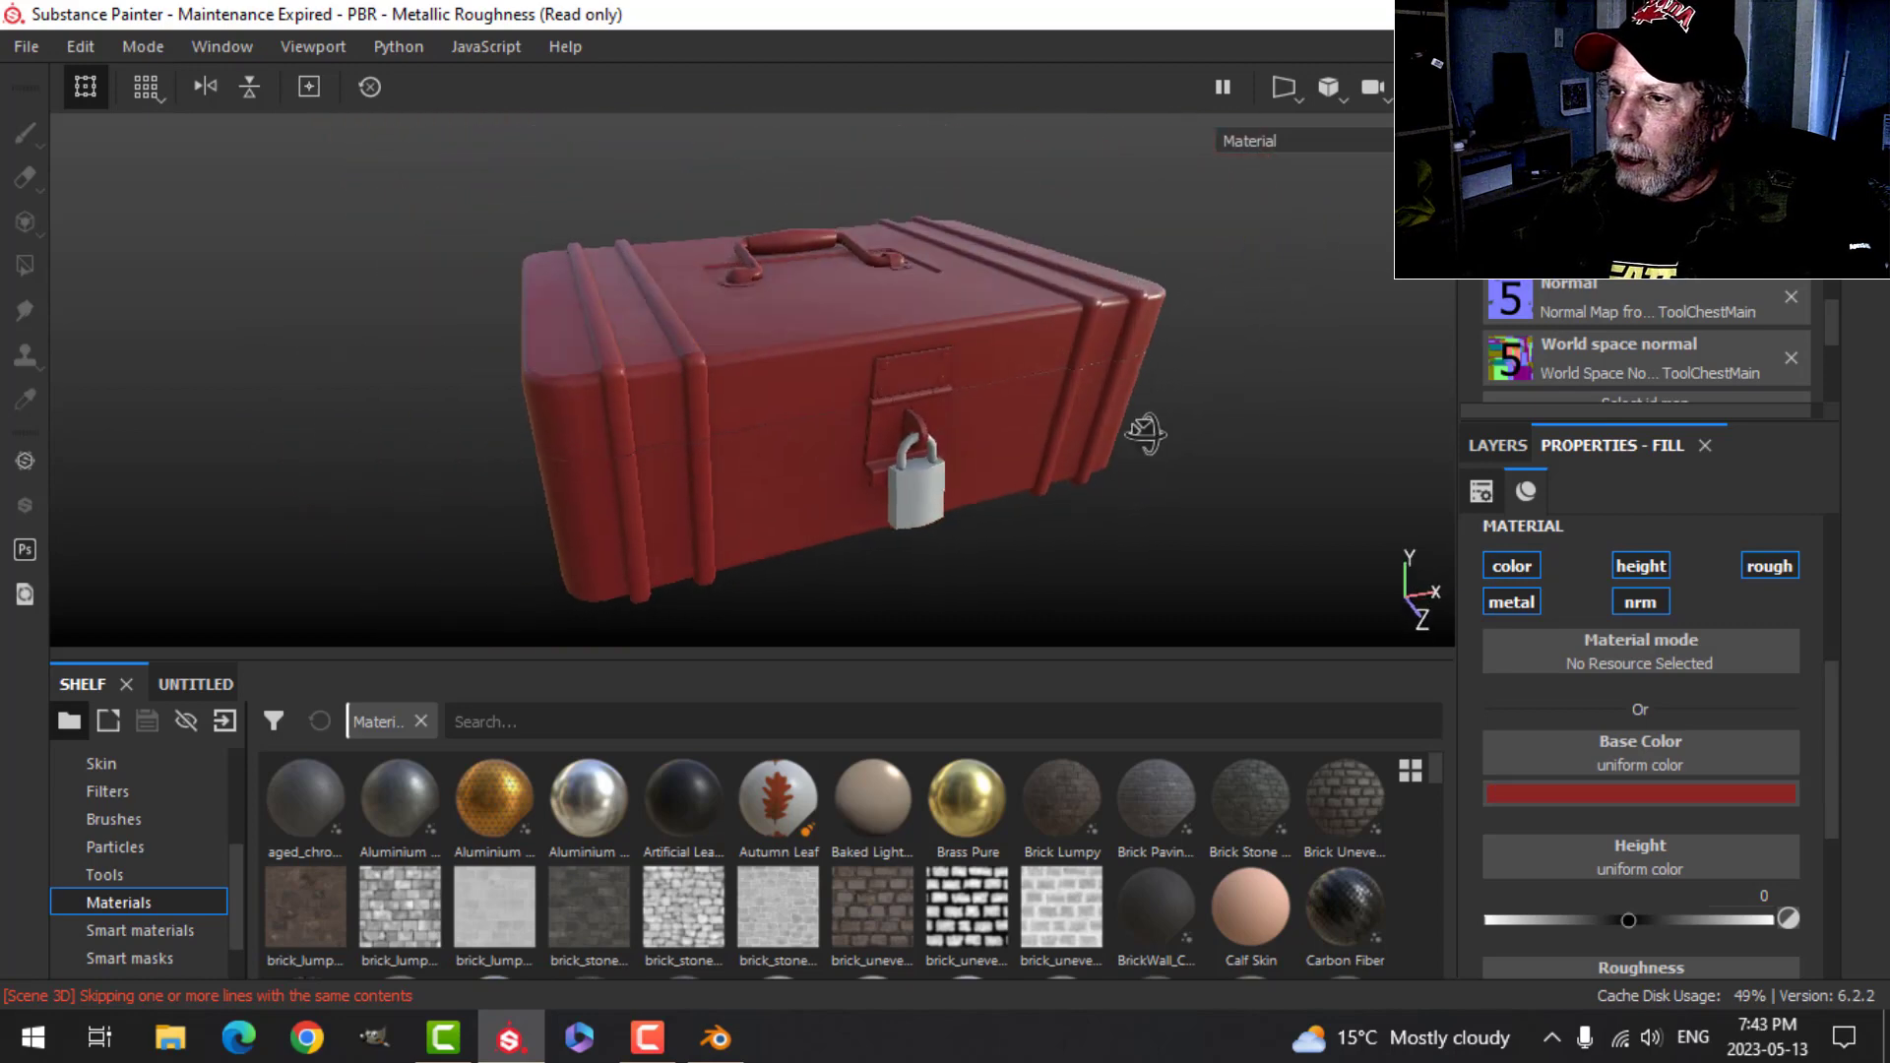
scroll(1145, 434, up, 1)
scroll(1654, 726, down, 1)
click(1657, 713)
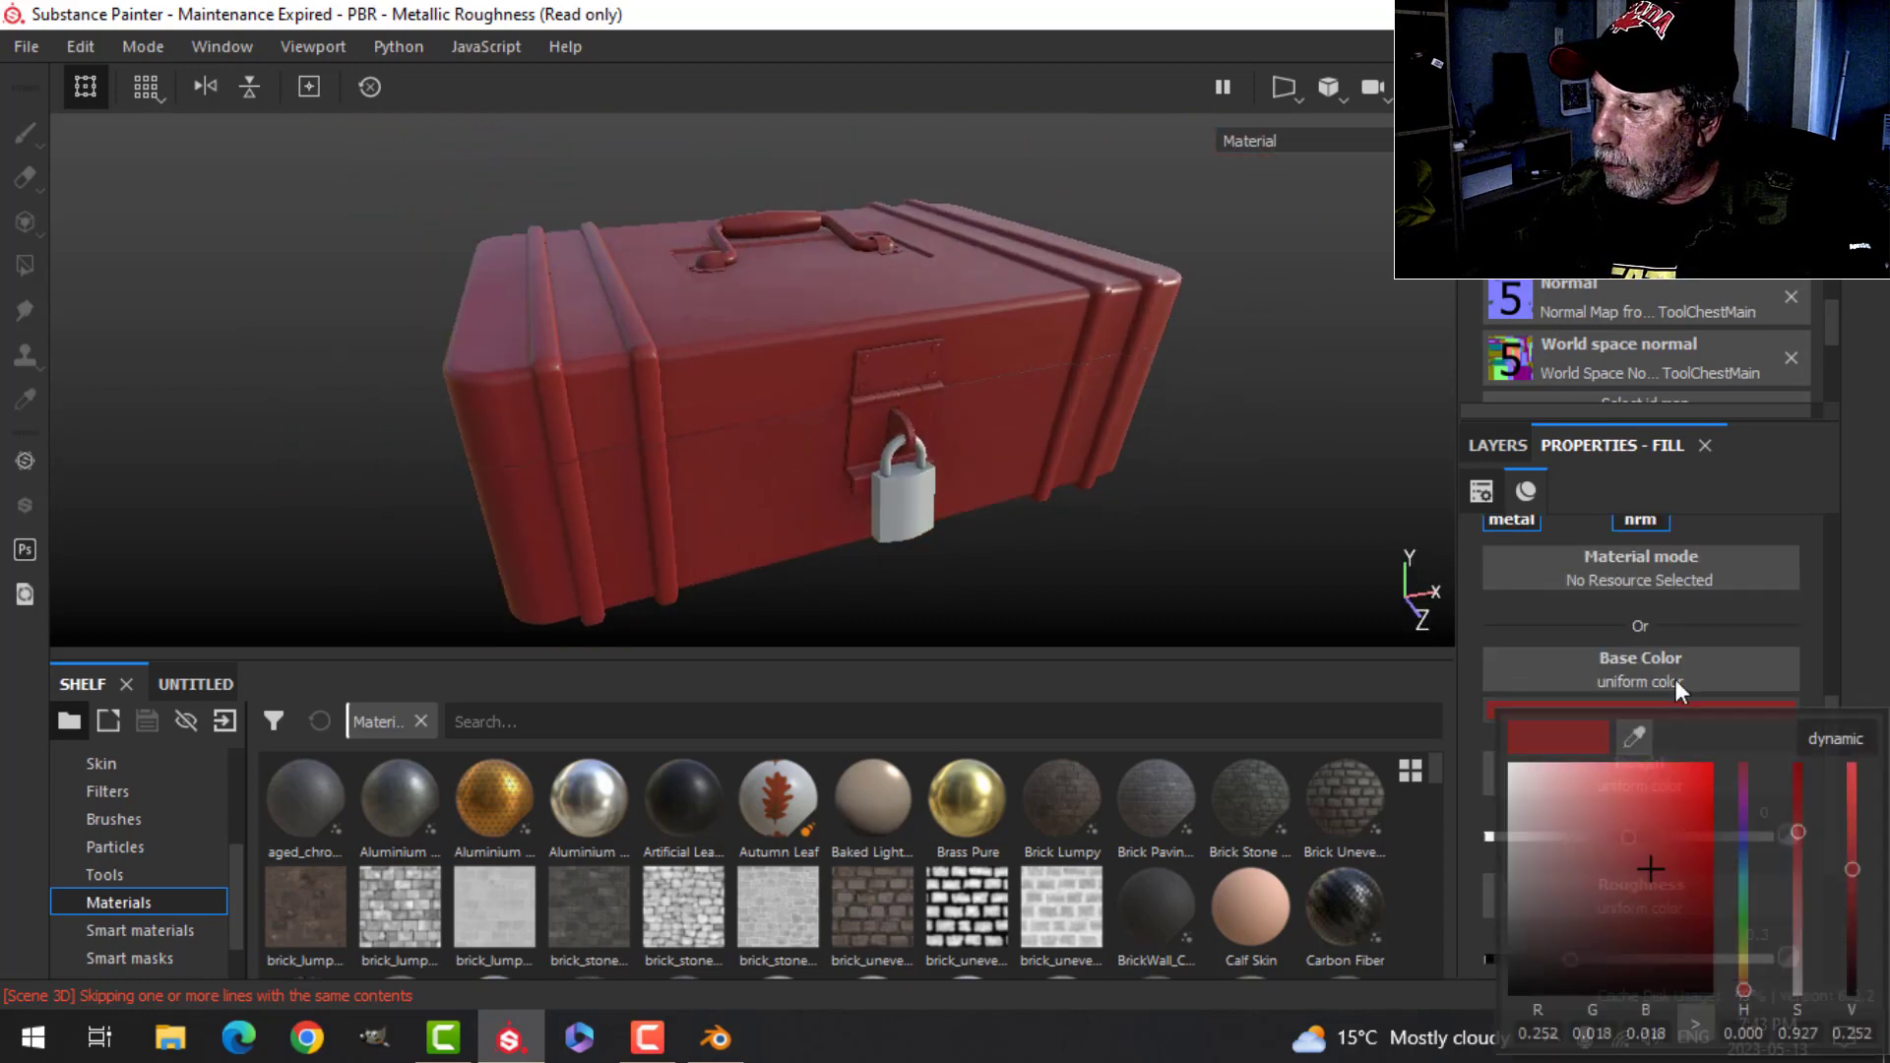
drag(1652, 872, 1660, 865)
click(1840, 586)
- Lower the Paint layer's Roughness to about 0.25
scroll(1722, 658, down, 2)
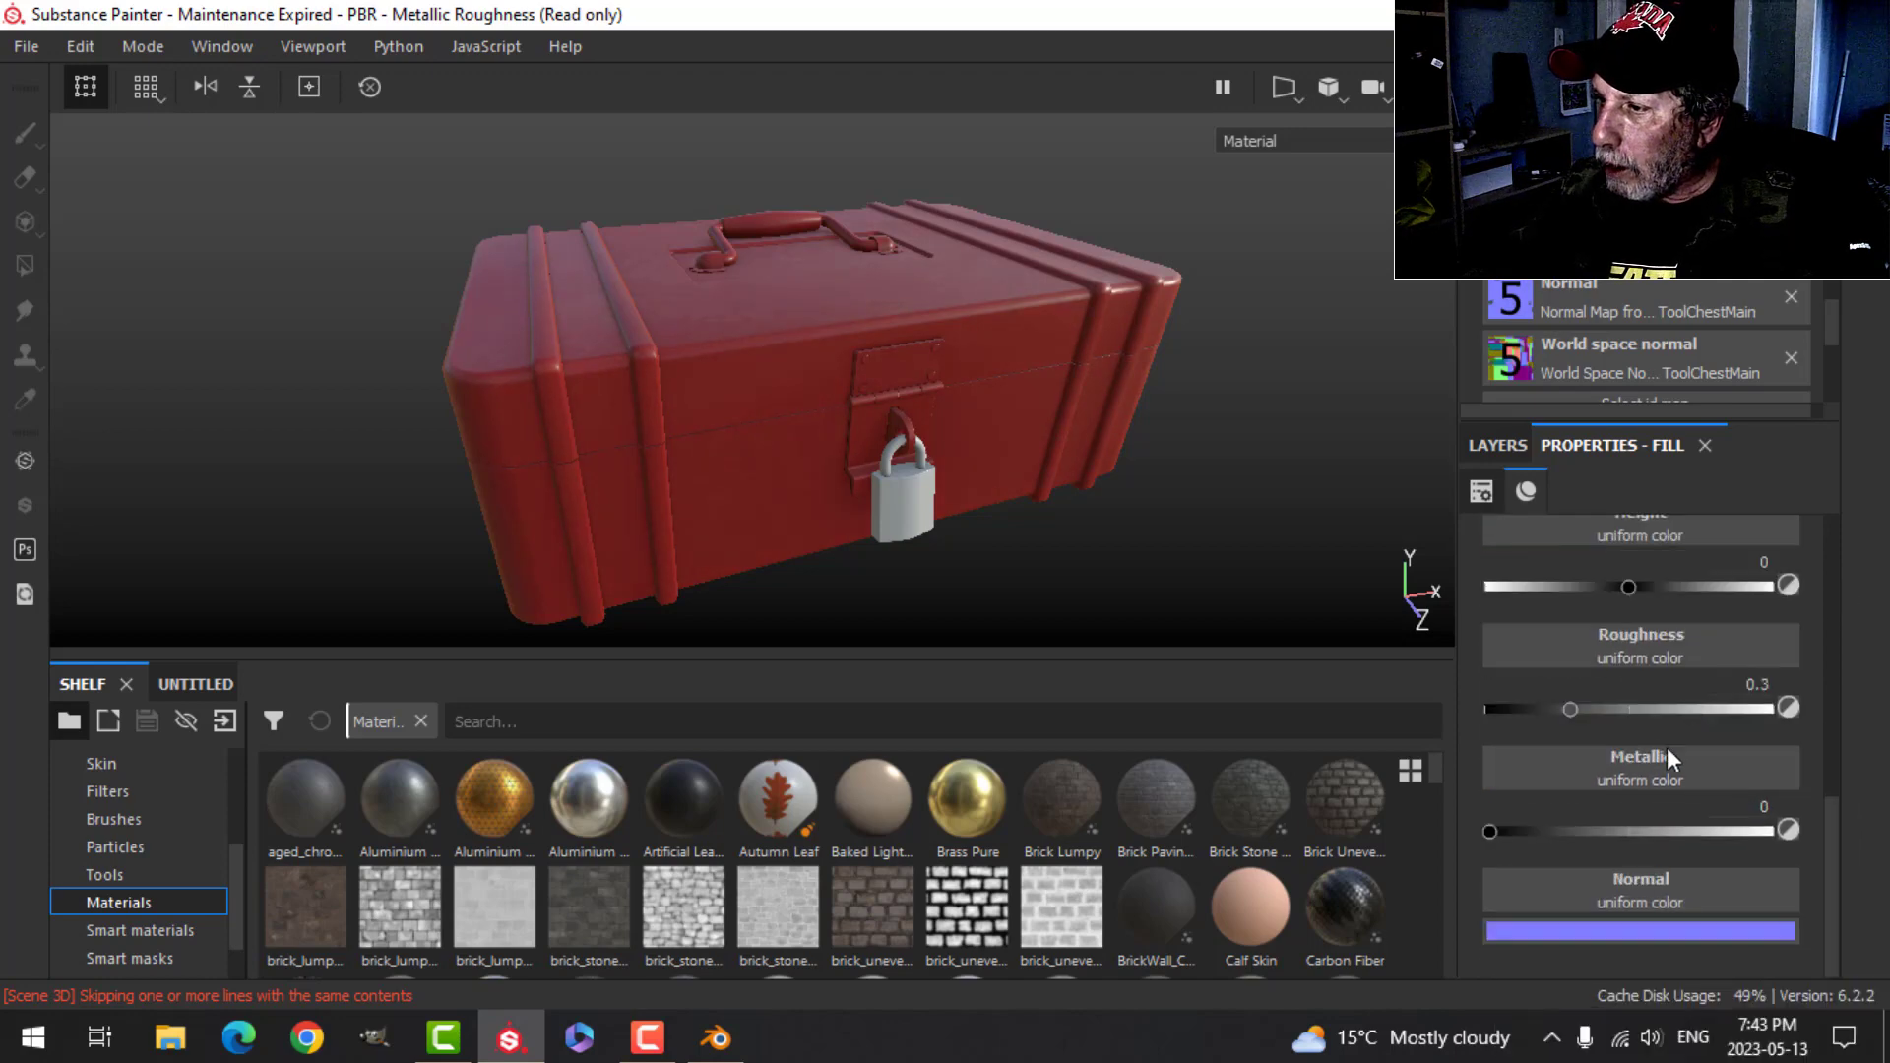
drag(1569, 711, 1557, 707)
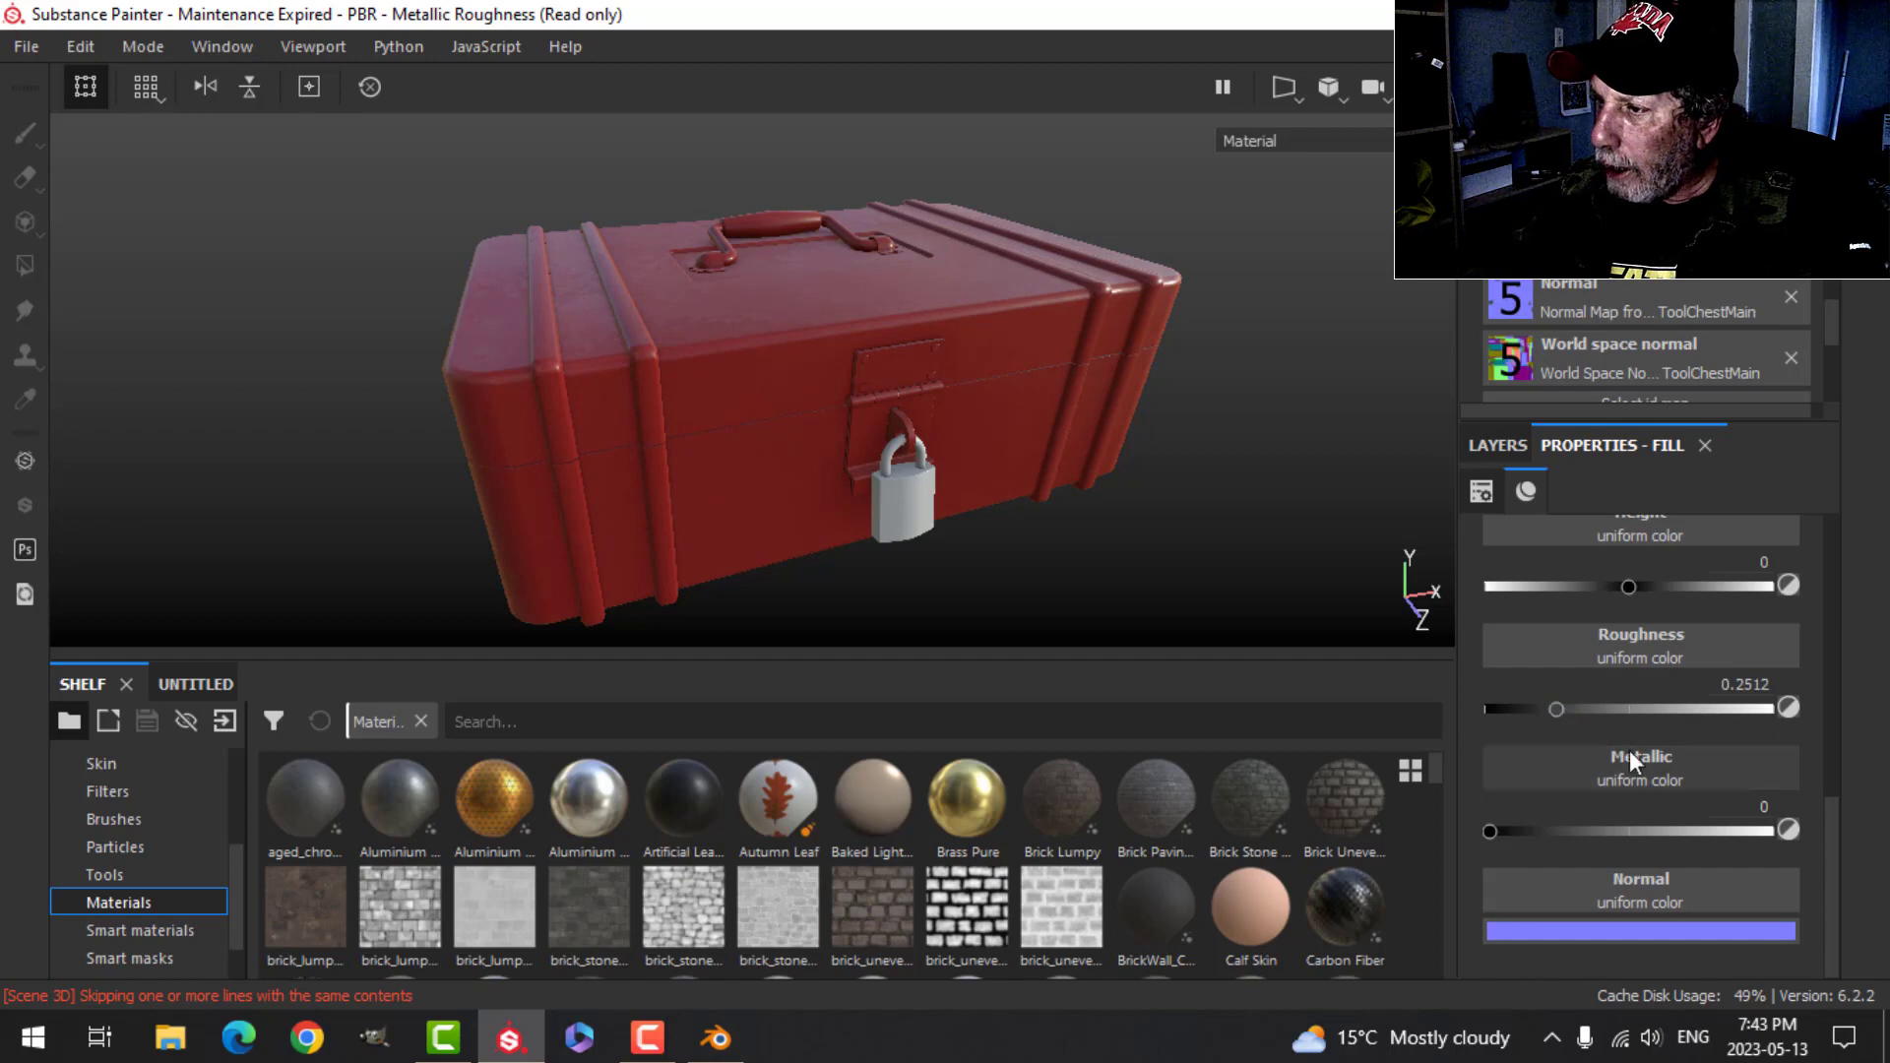
alt+drag(1221, 486, 1035, 452)
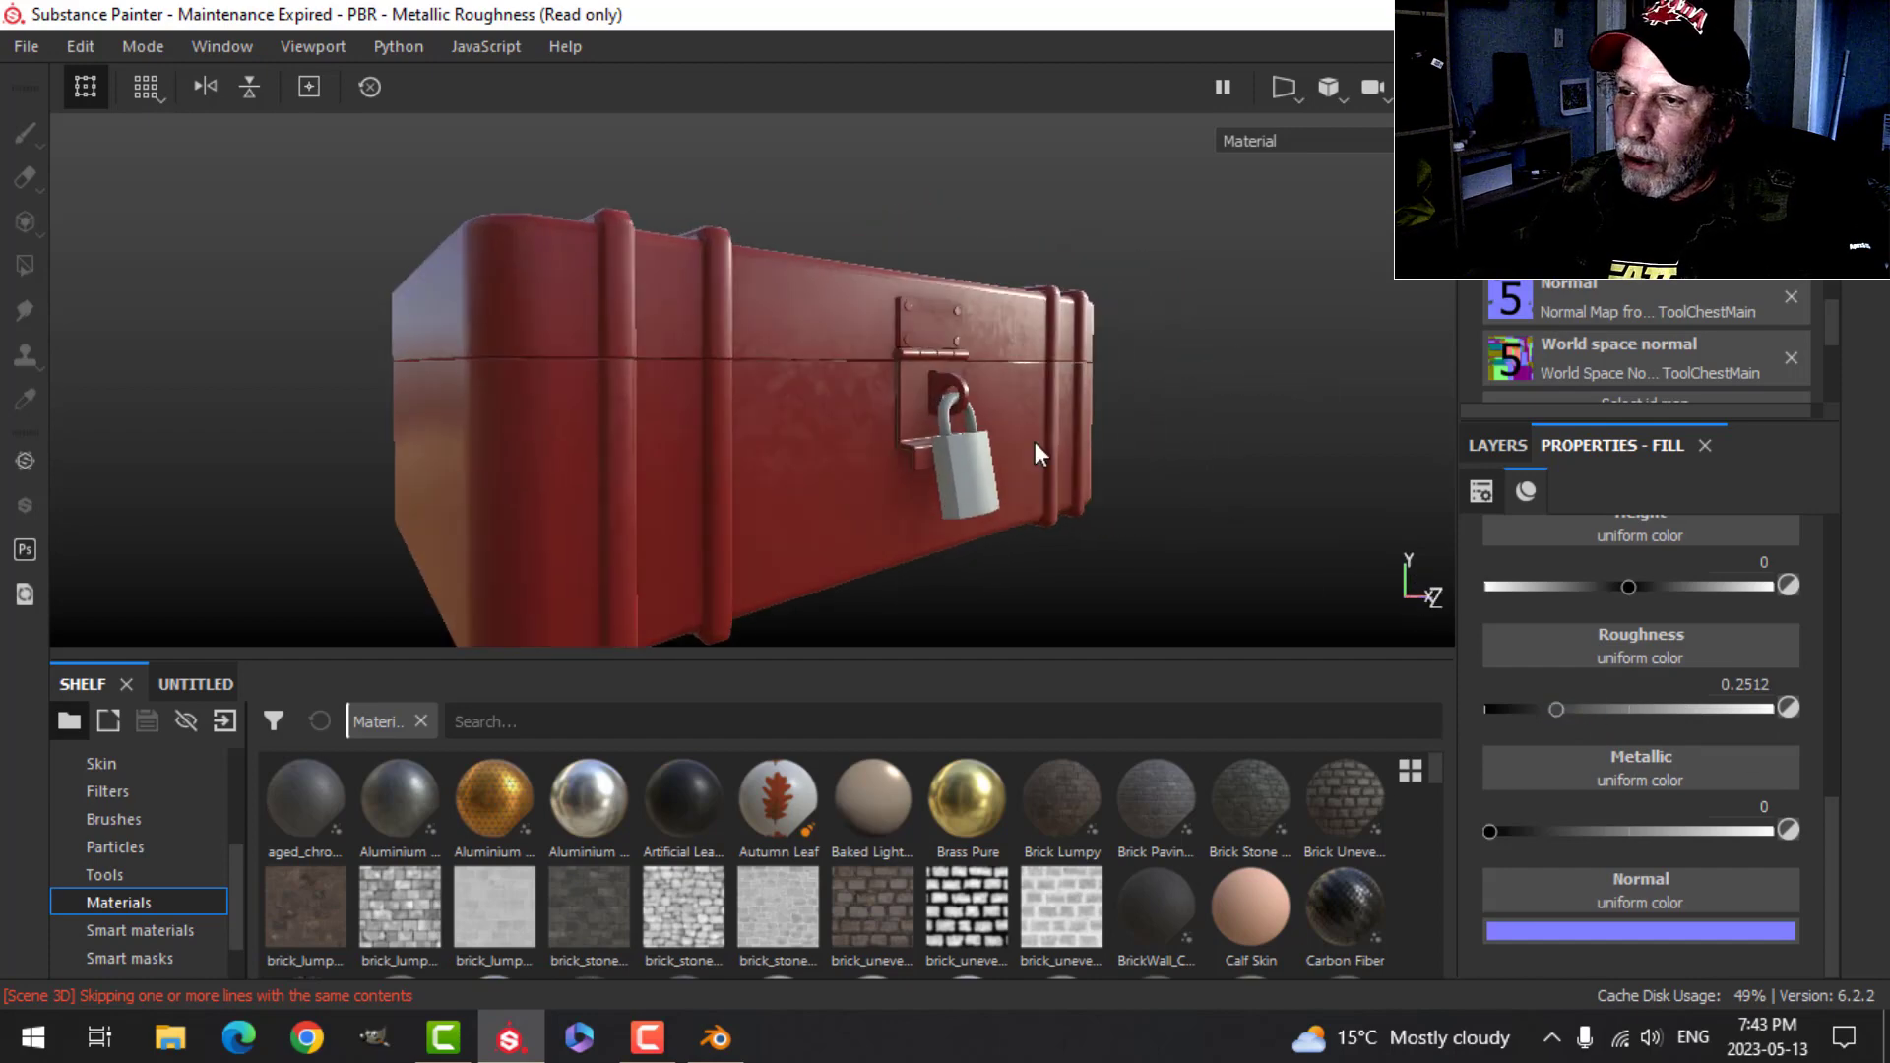
alt+drag(931, 428, 1164, 498)
- Add a black mask to the Paint layer and apply a Metal Edge Wear generator to it
click(1497, 445)
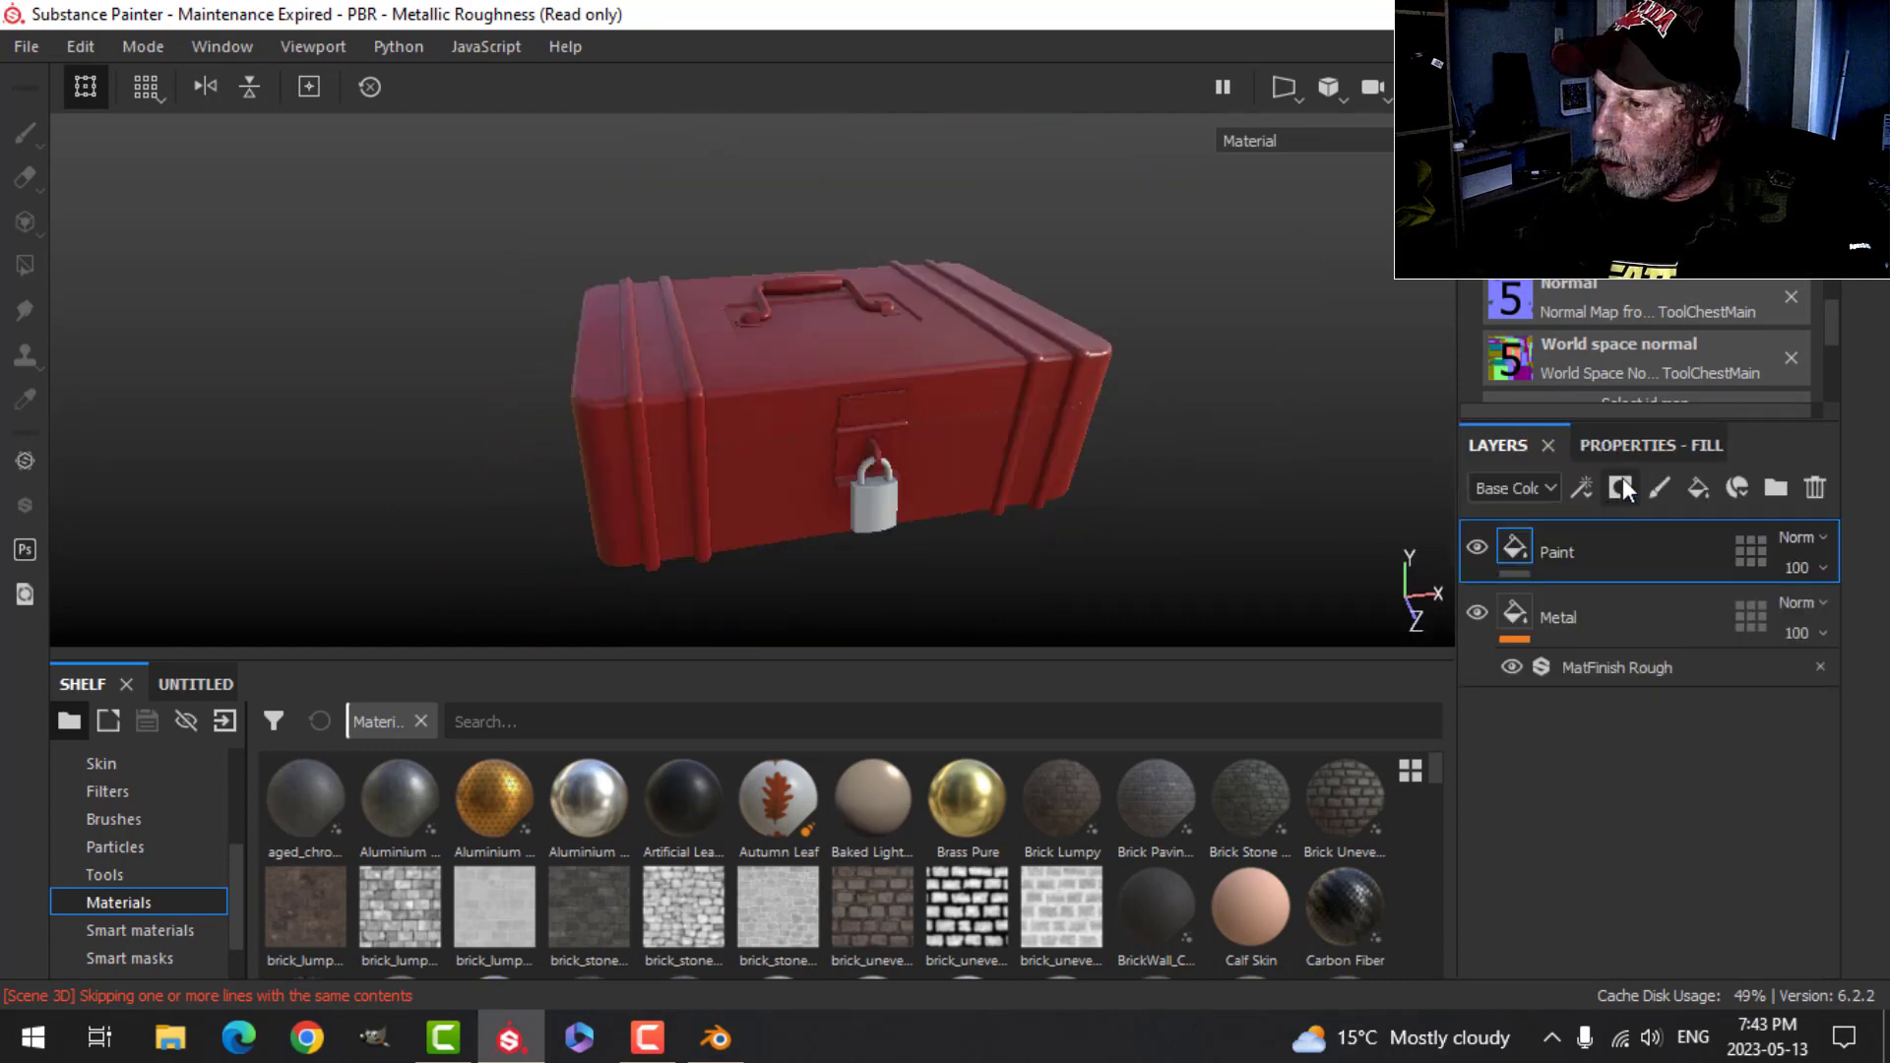
click(1620, 488)
click(1650, 548)
click(1582, 489)
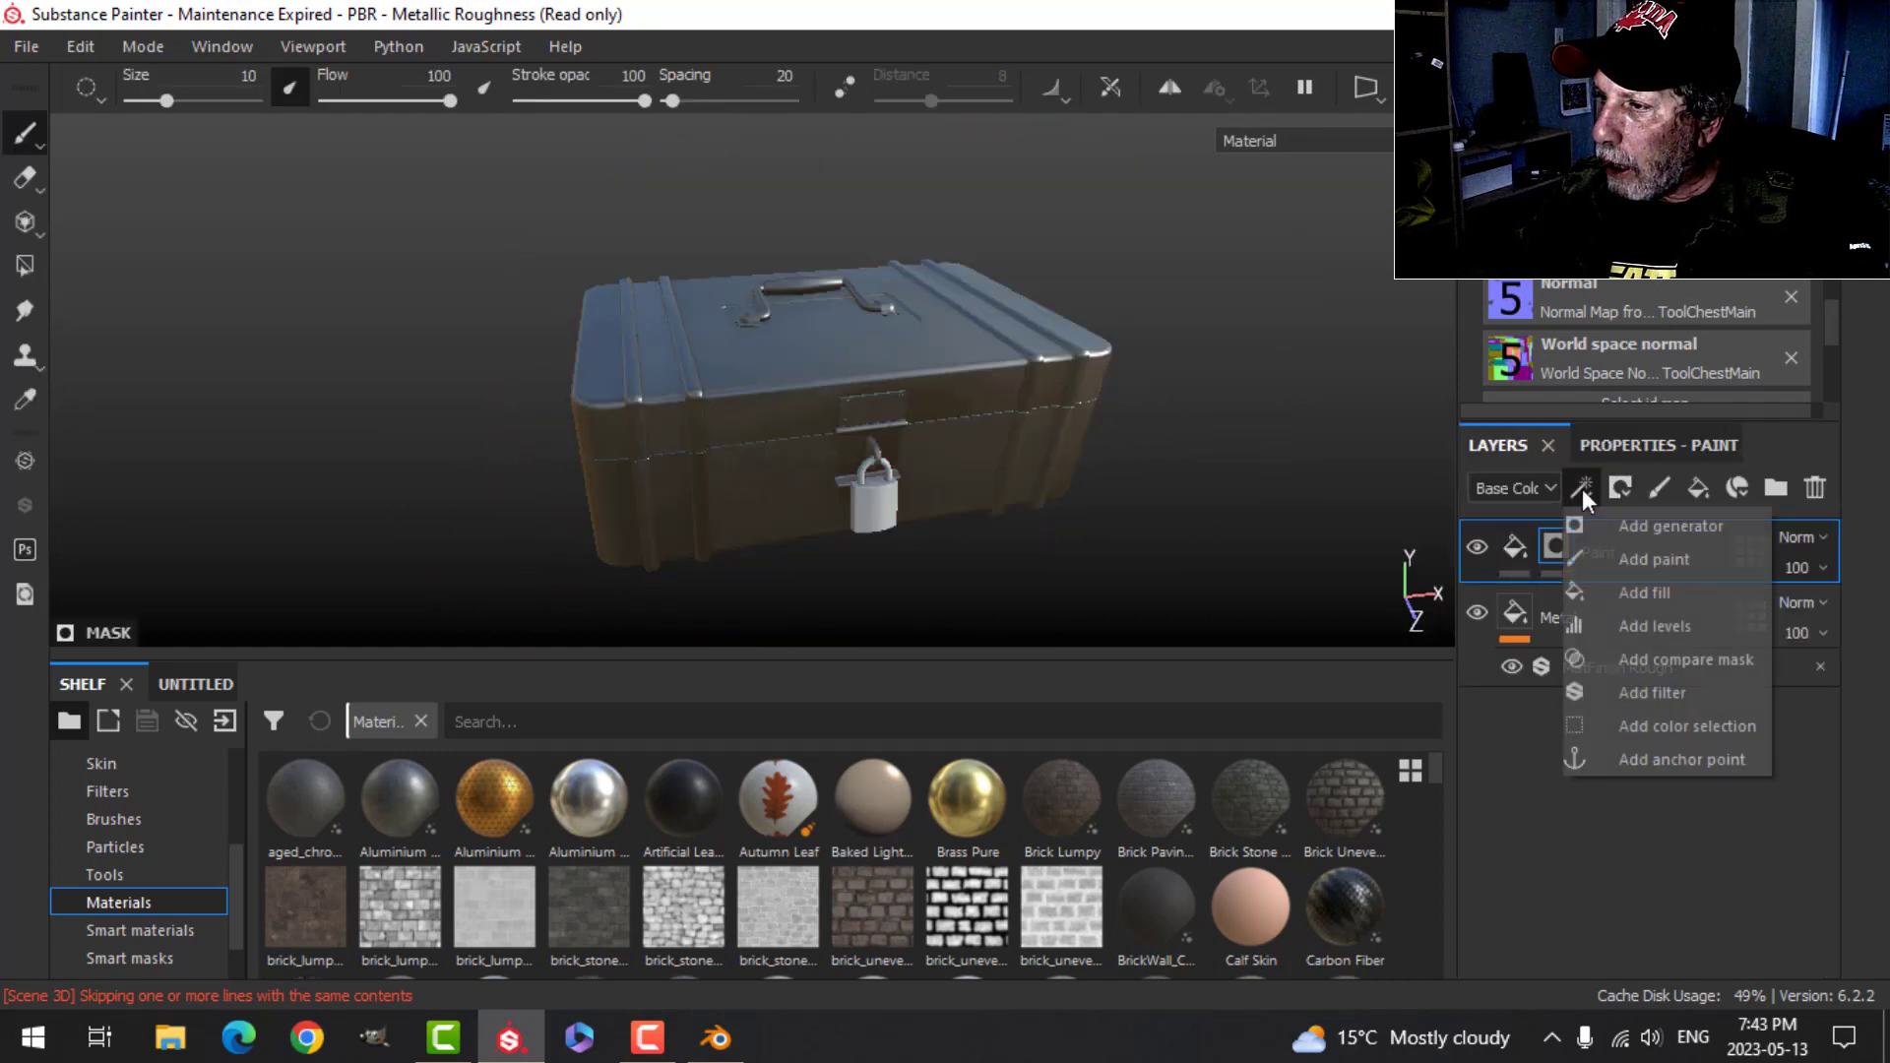
click(1626, 527)
click(1634, 447)
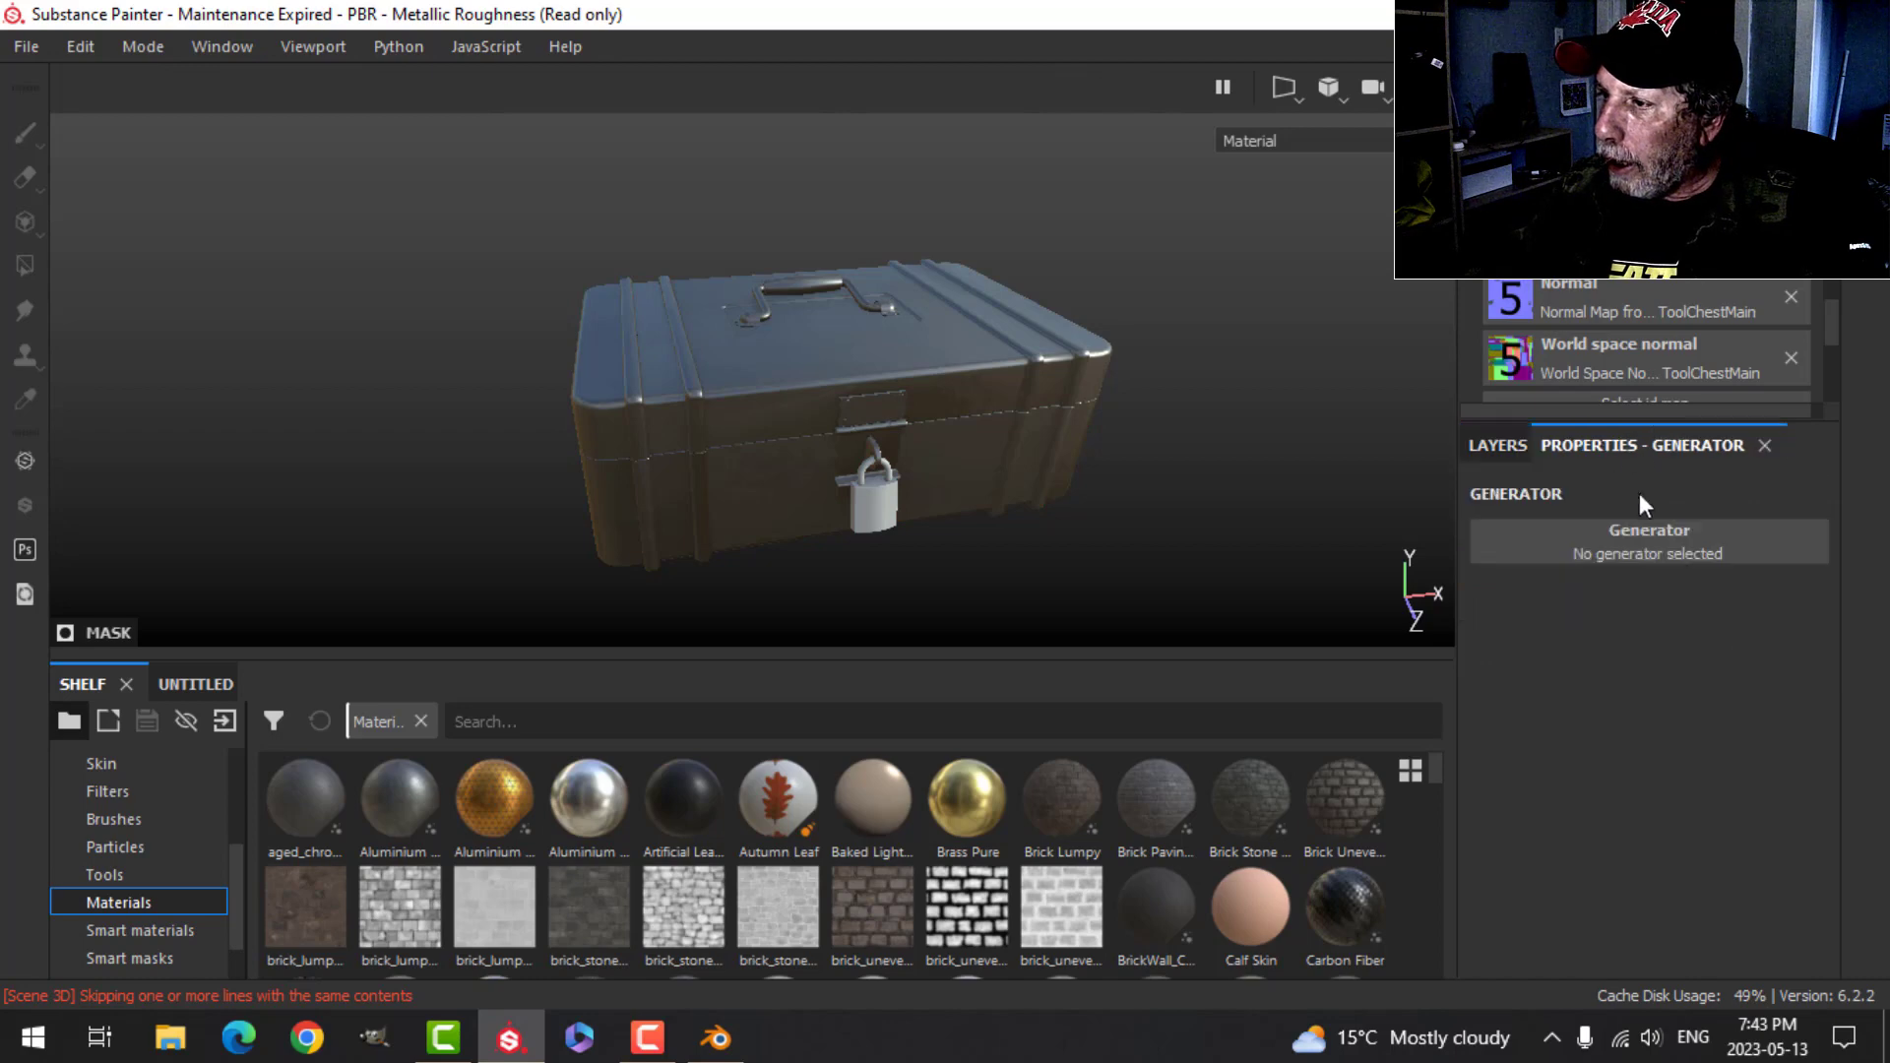
click(1644, 531)
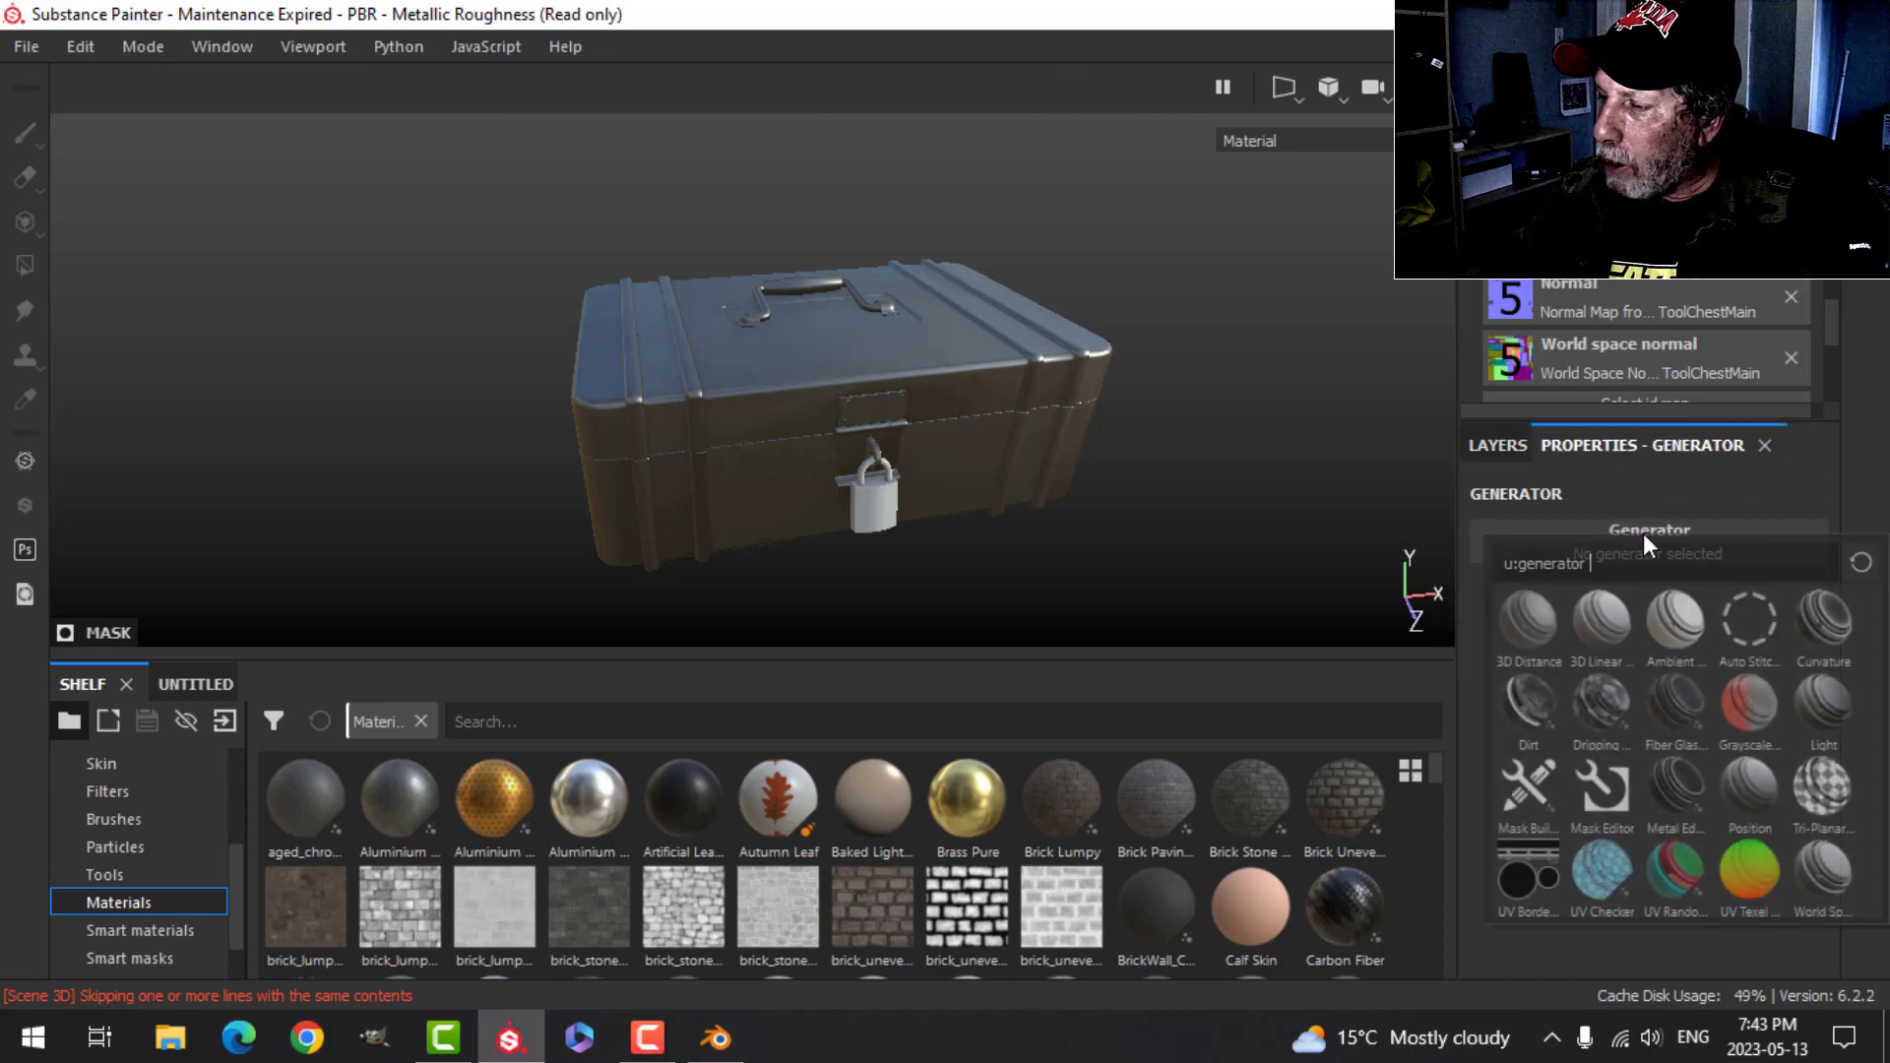
click(1686, 797)
- Invert the Metal Edge Wear generator on the Paint layer's mask
scroll(1055, 483, up, 5)
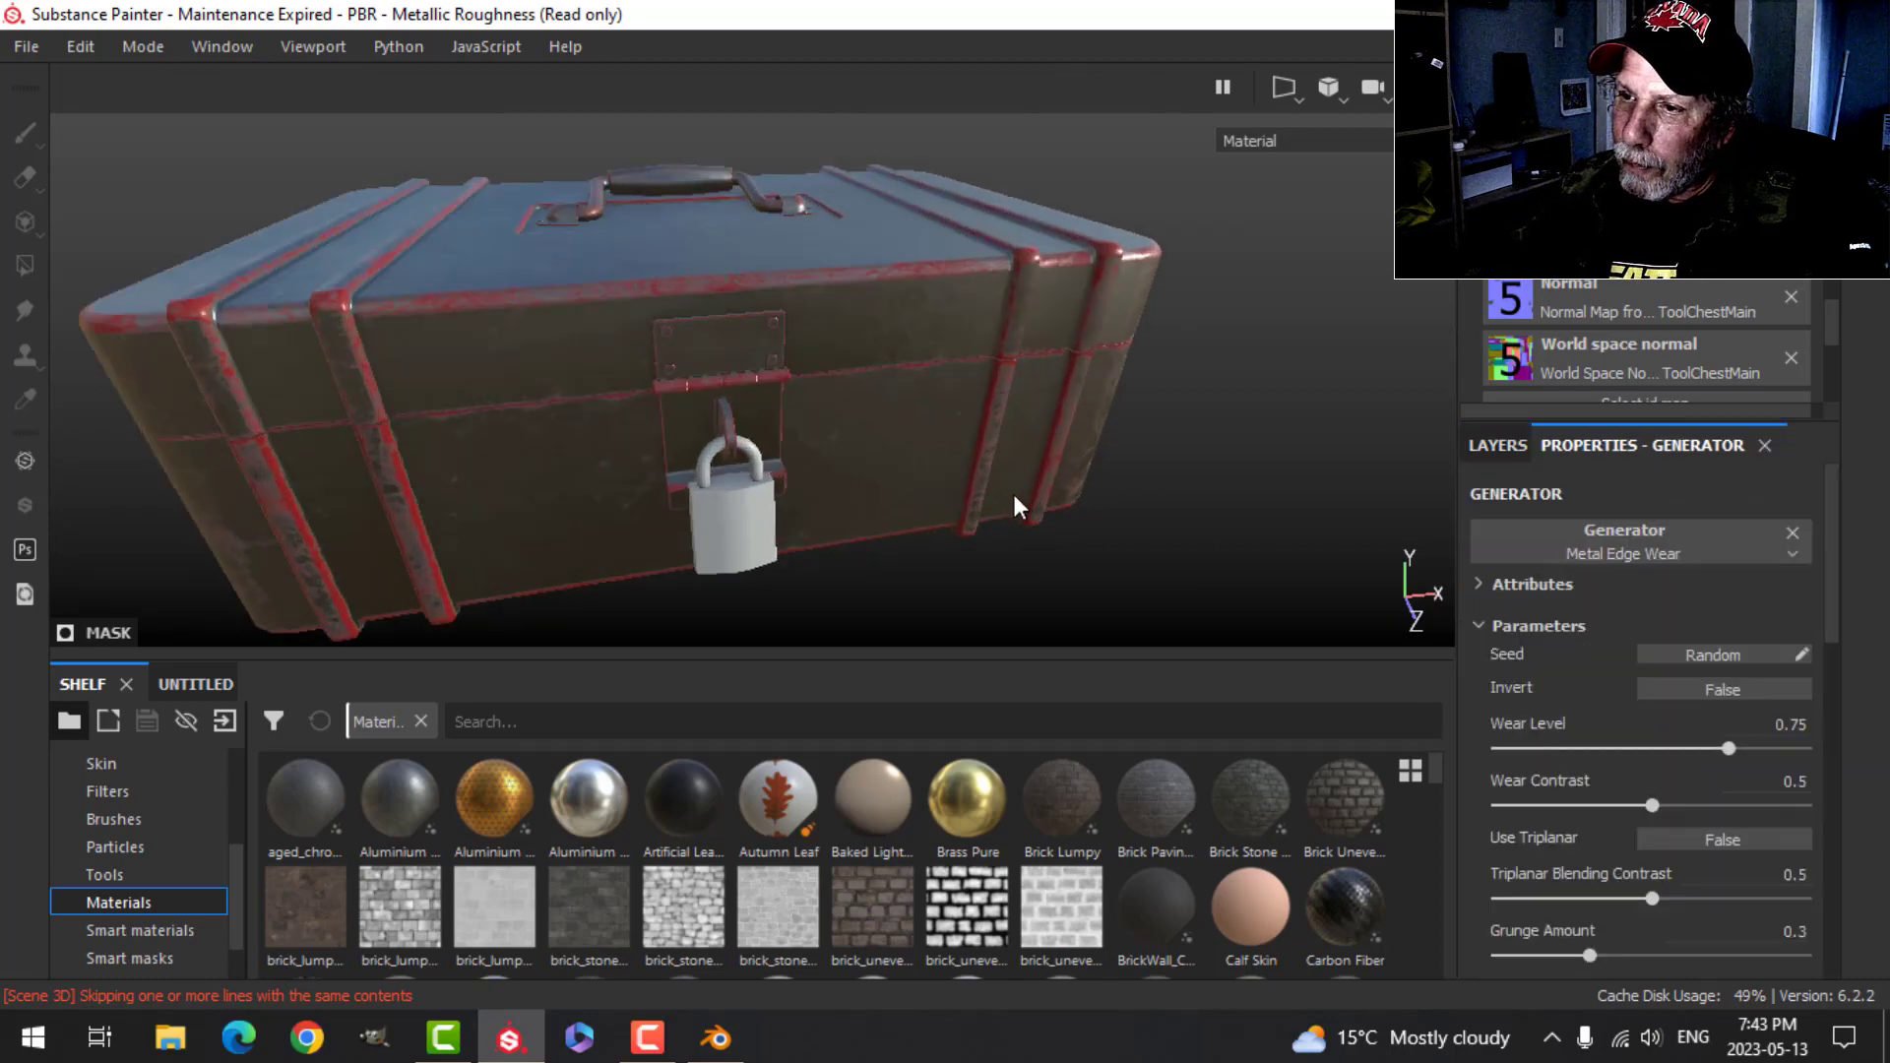
scroll(1014, 507, down, 5)
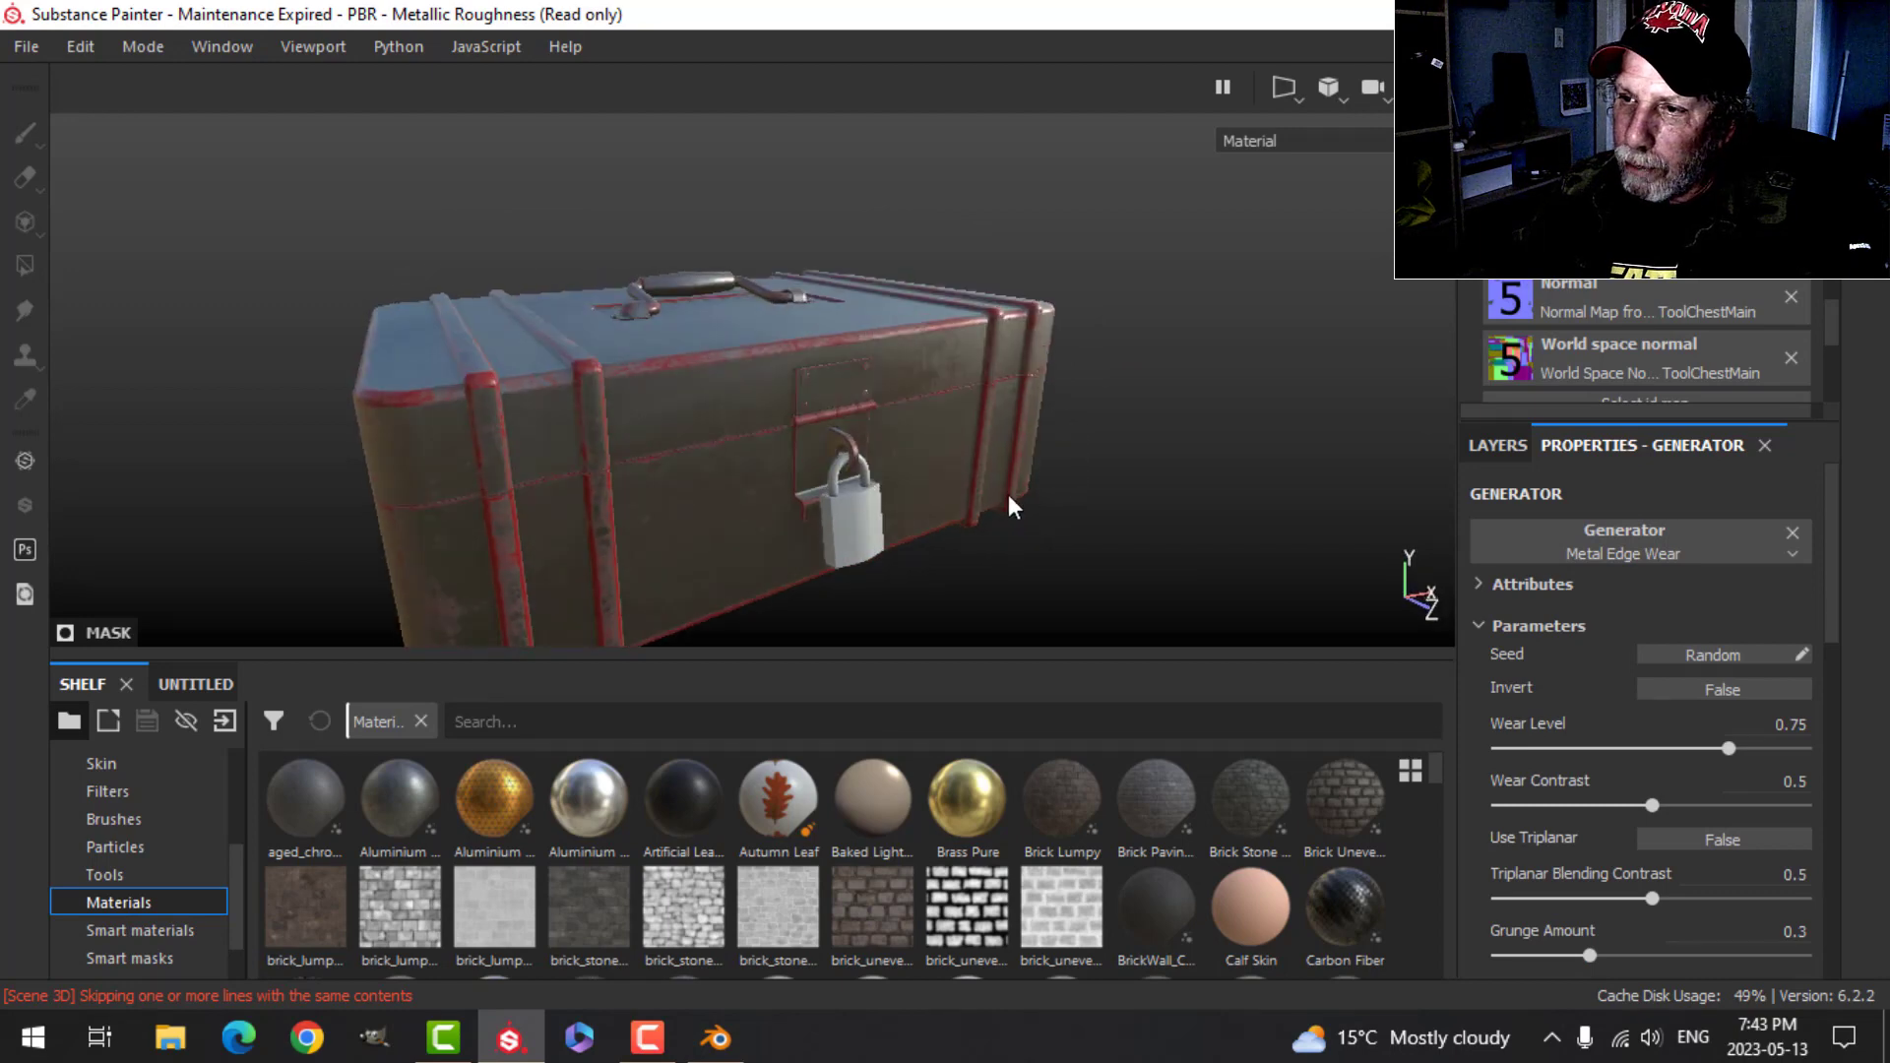
alt+drag(1014, 507, 1024, 433)
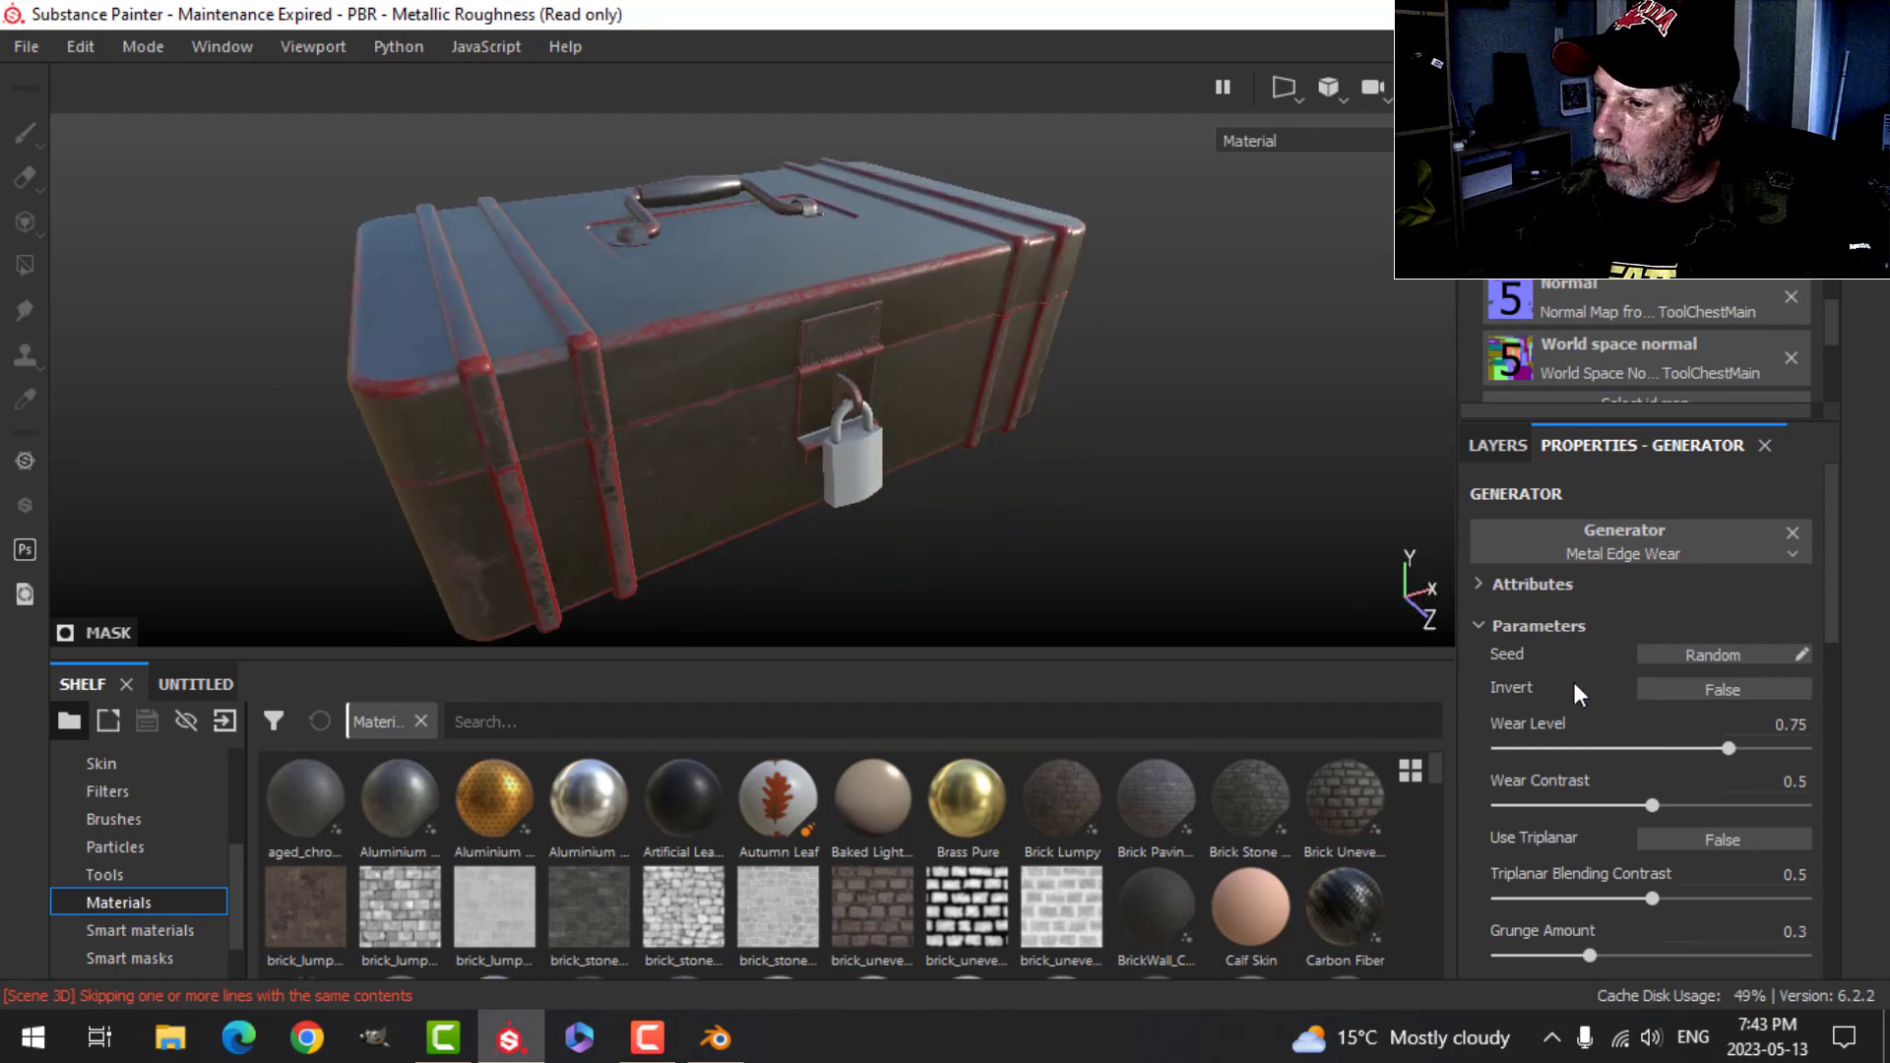
click(1691, 689)
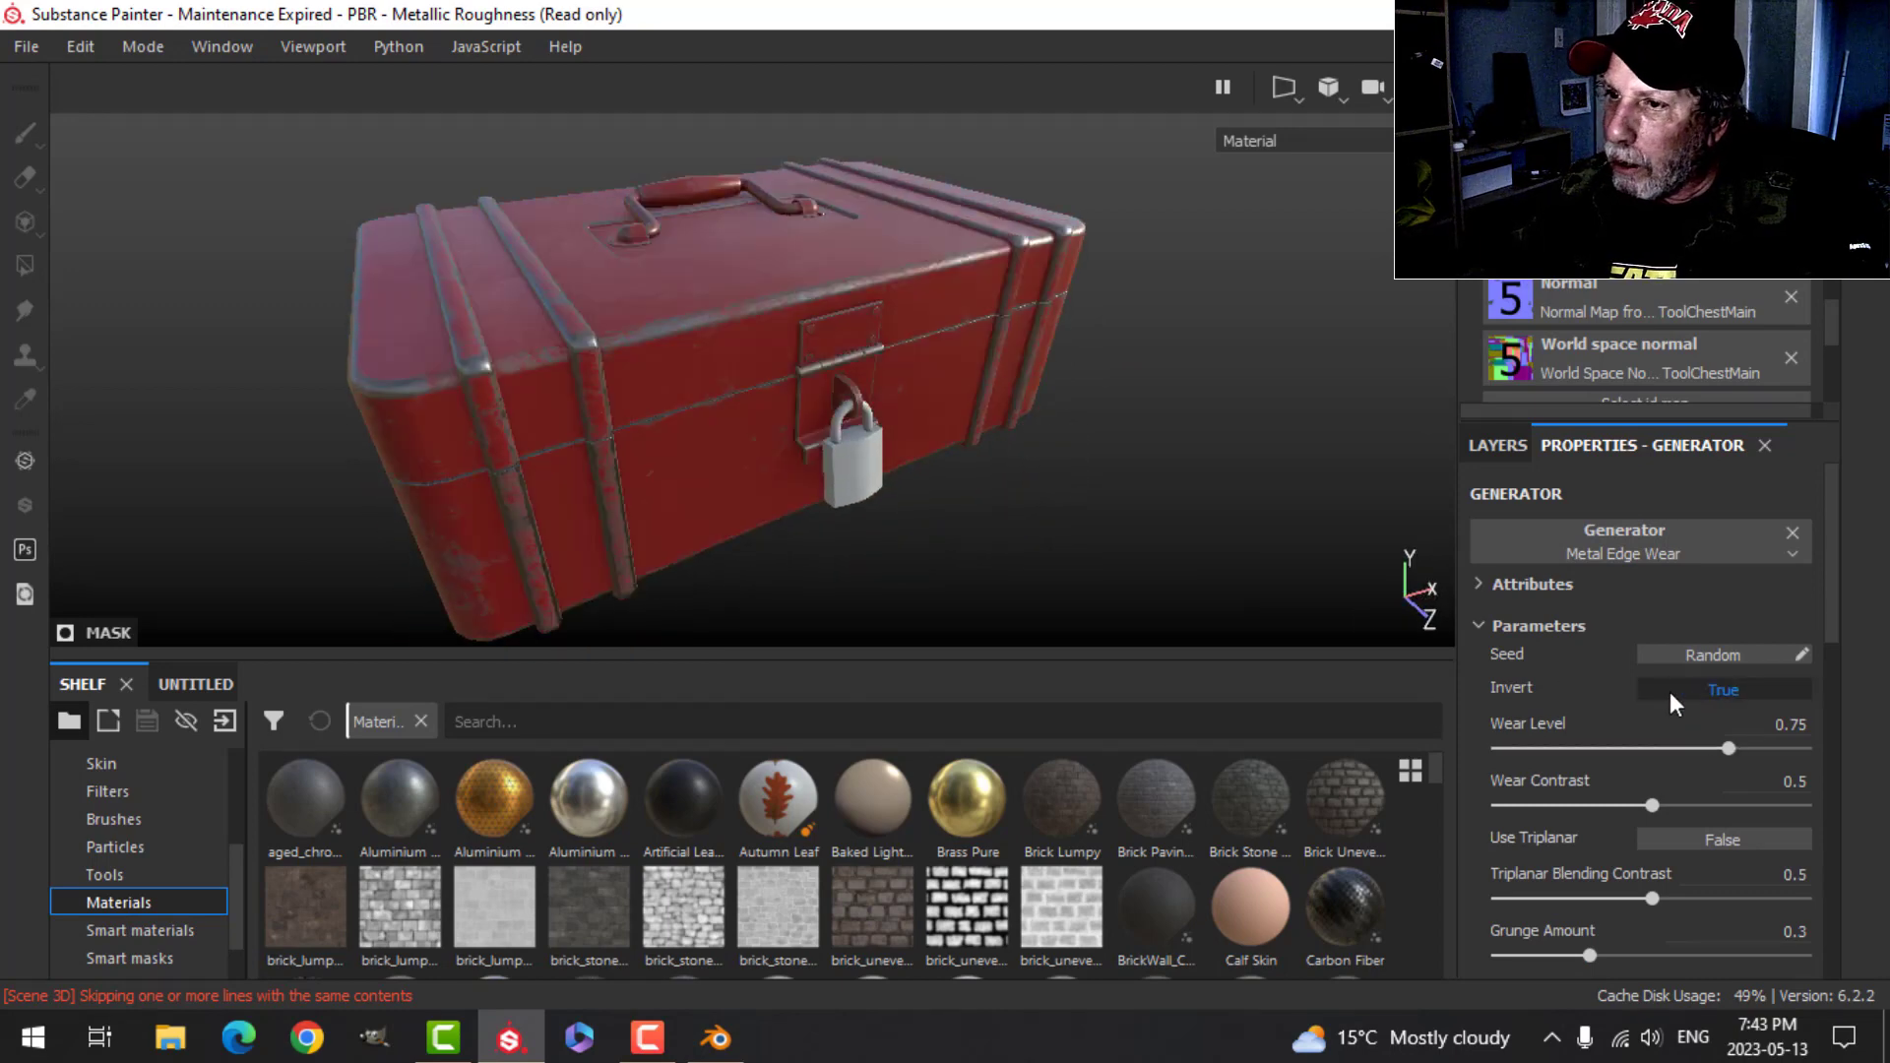
- Raise the Metal Edge Wear generator's Wear Contrast and Wear Level to 0.83 each
alt+drag(918, 434, 957, 453)
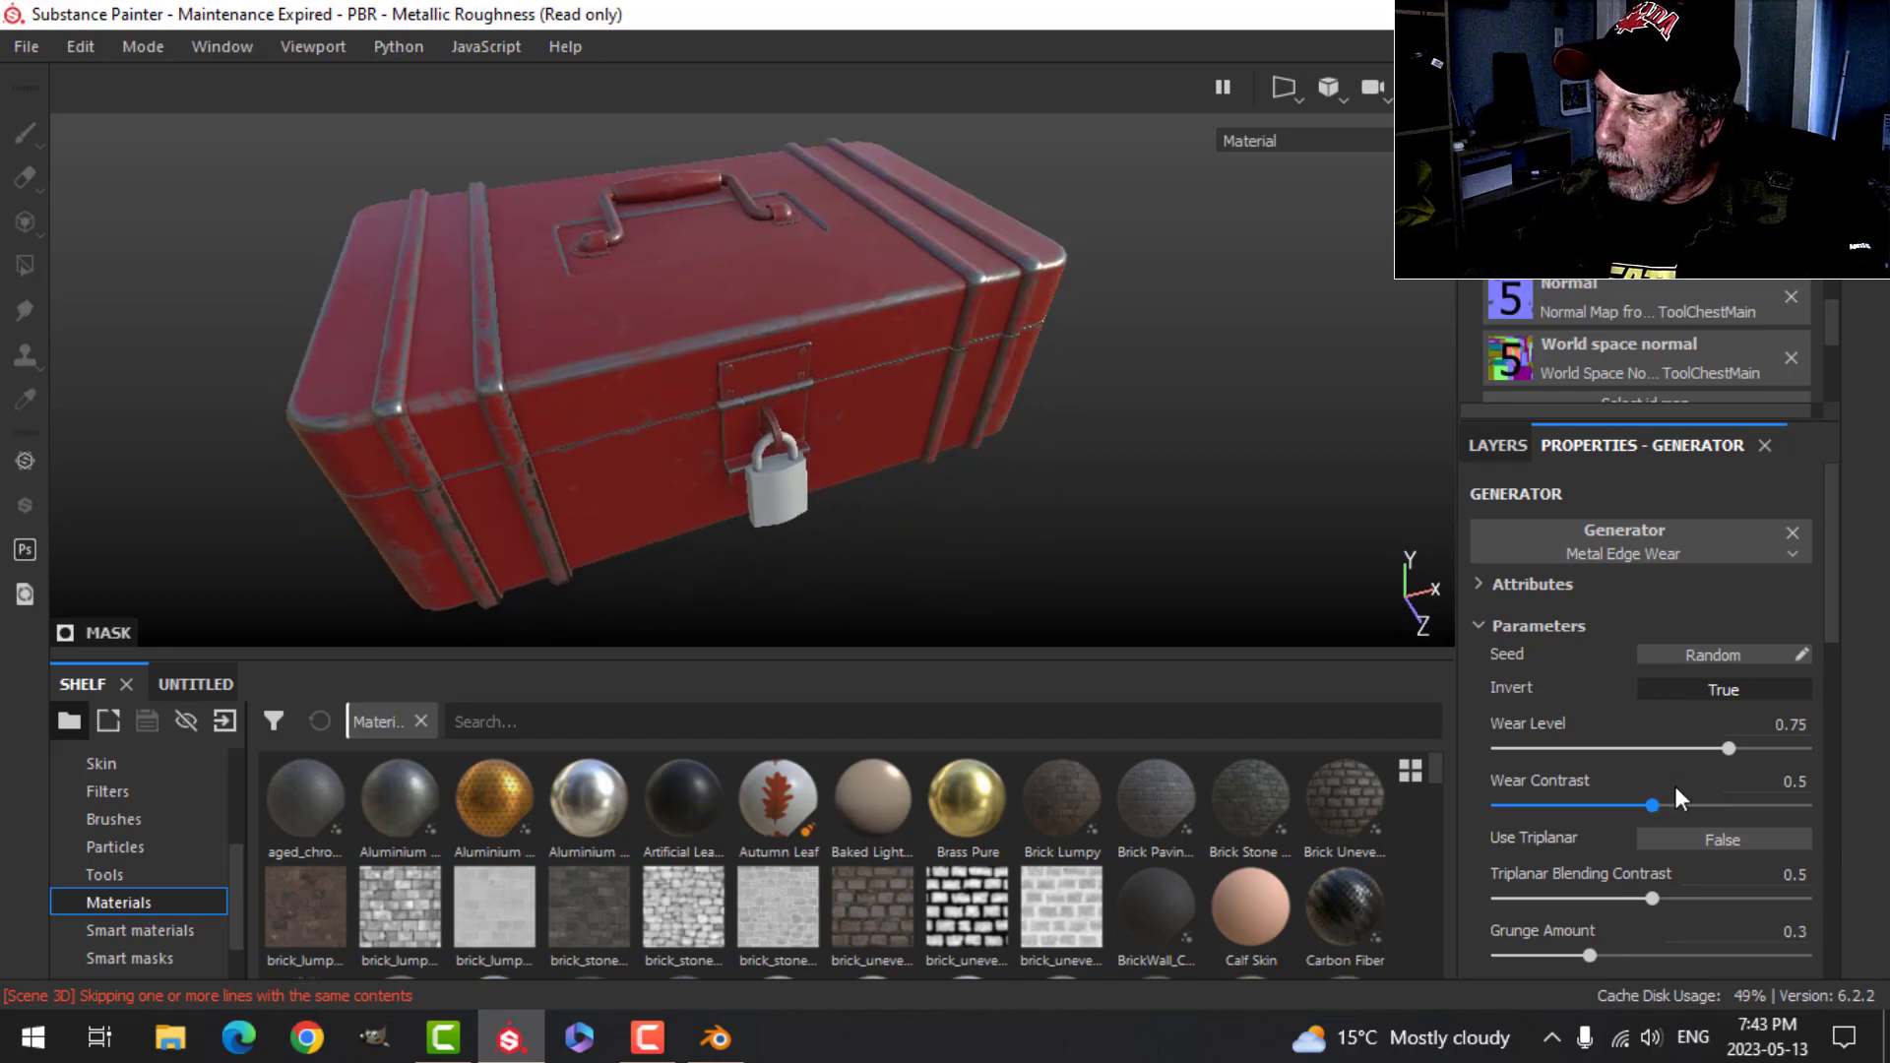
scroll(810, 434, up, 3)
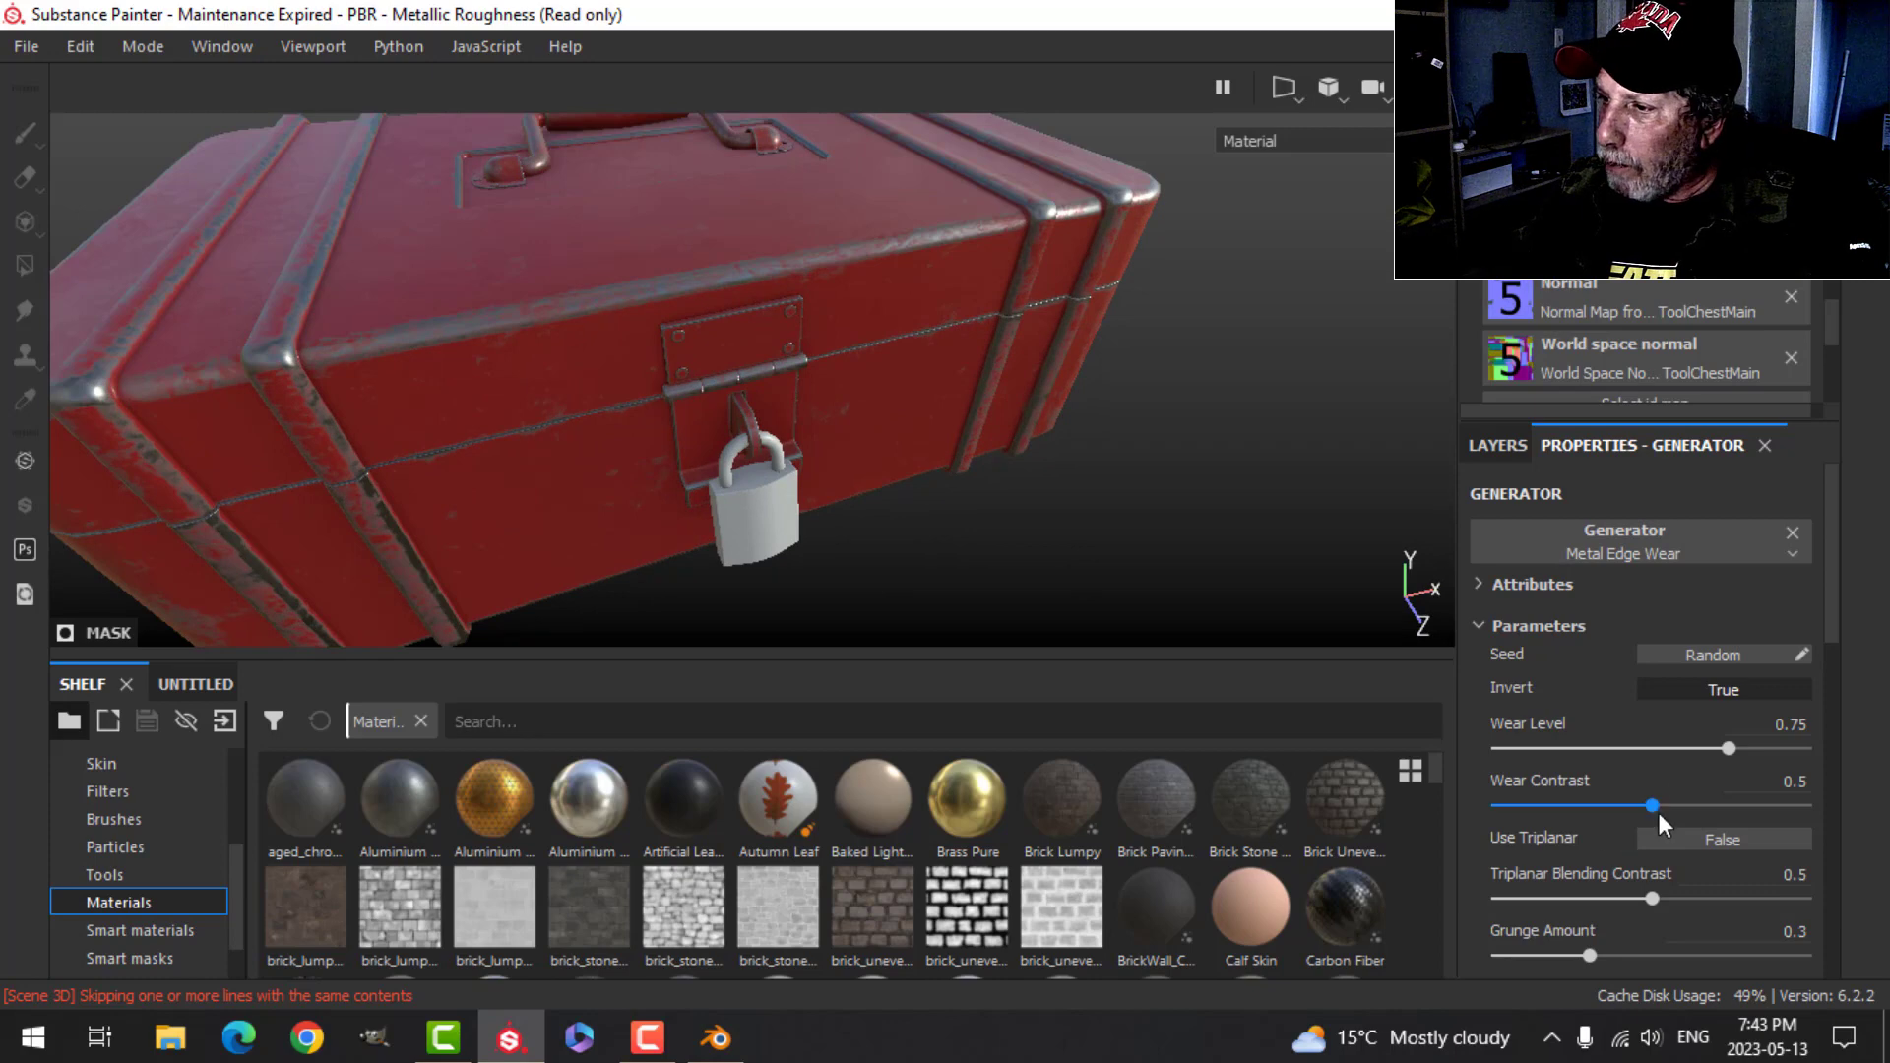
drag(1656, 805, 1769, 748)
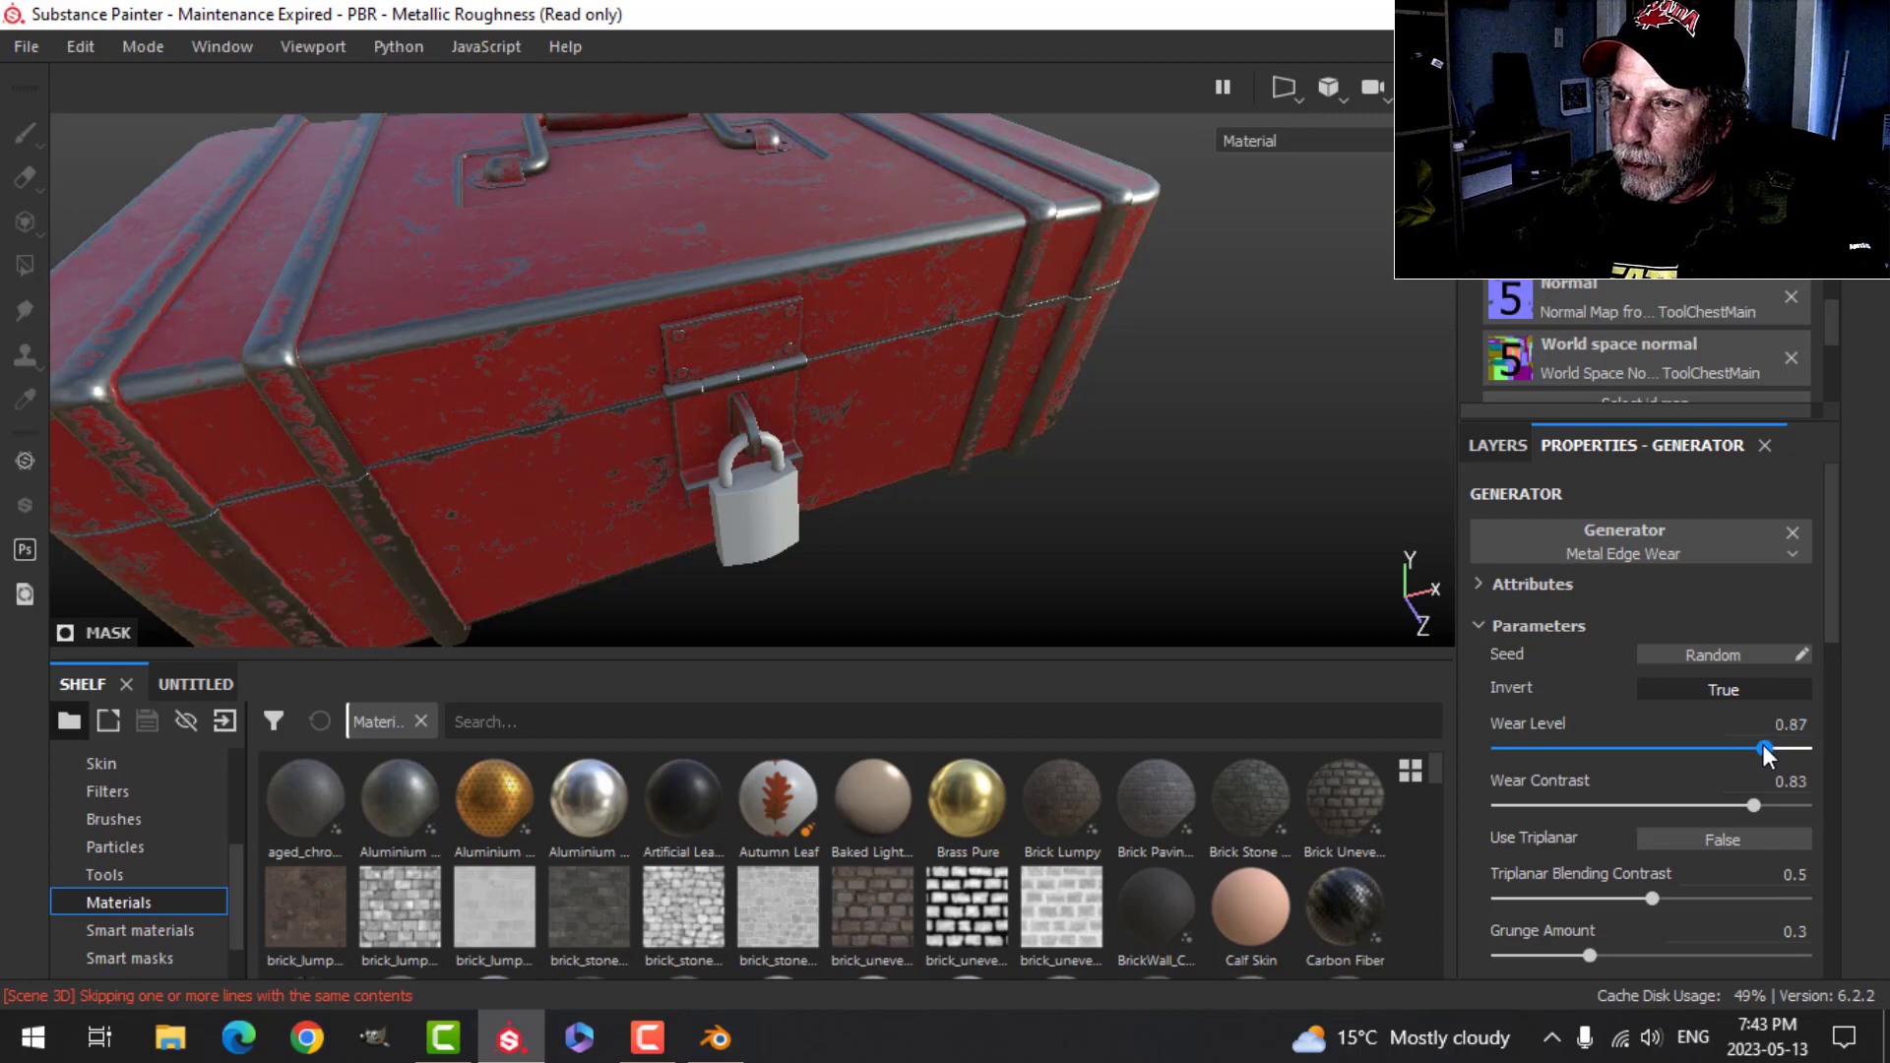
- Examine the worn paint on the chest's corners, straps, lid and both ends
scroll(1043, 342, up, 3)
alt+drag(1038, 399, 1017, 337)
scroll(943, 386, down, 4)
alt+middle_drag(831, 384, 970, 359)
alt+drag(943, 323, 1167, 305)
scroll(950, 362, down, 3)
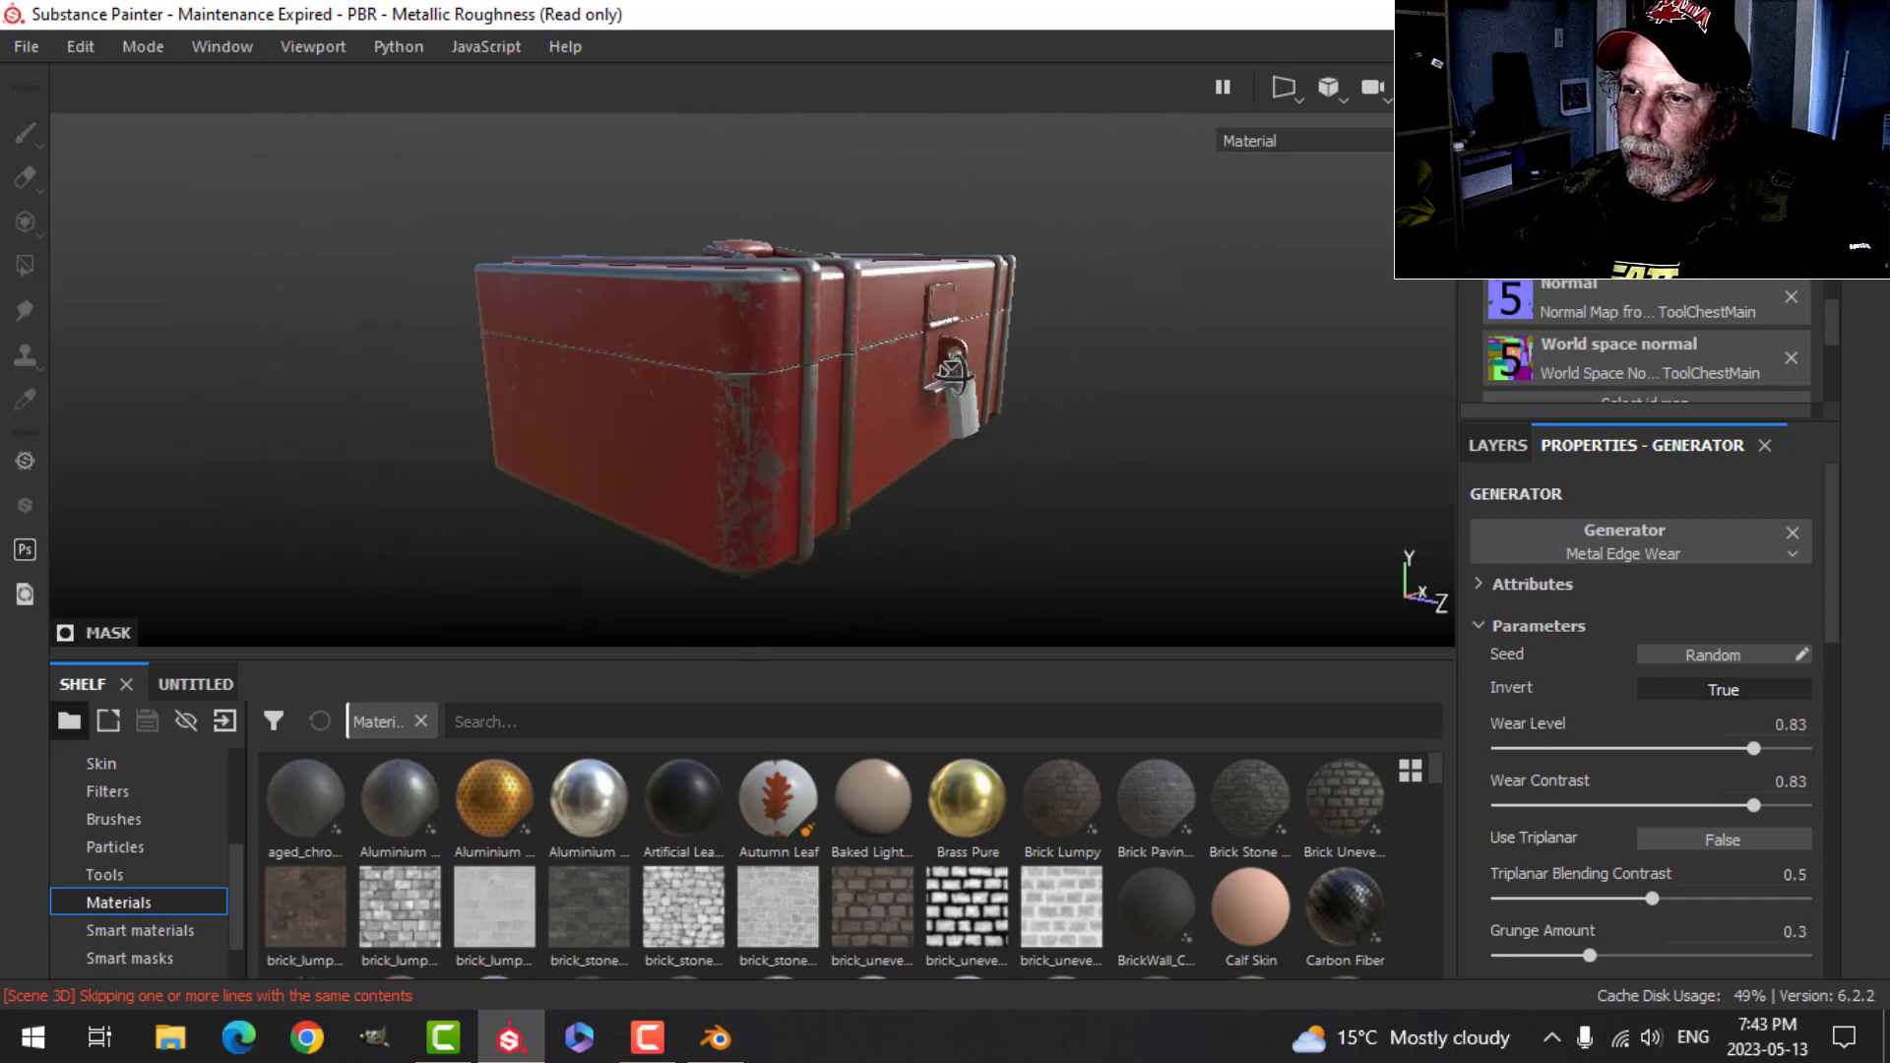
alt+drag(935, 361, 943, 386)
click(1516, 448)
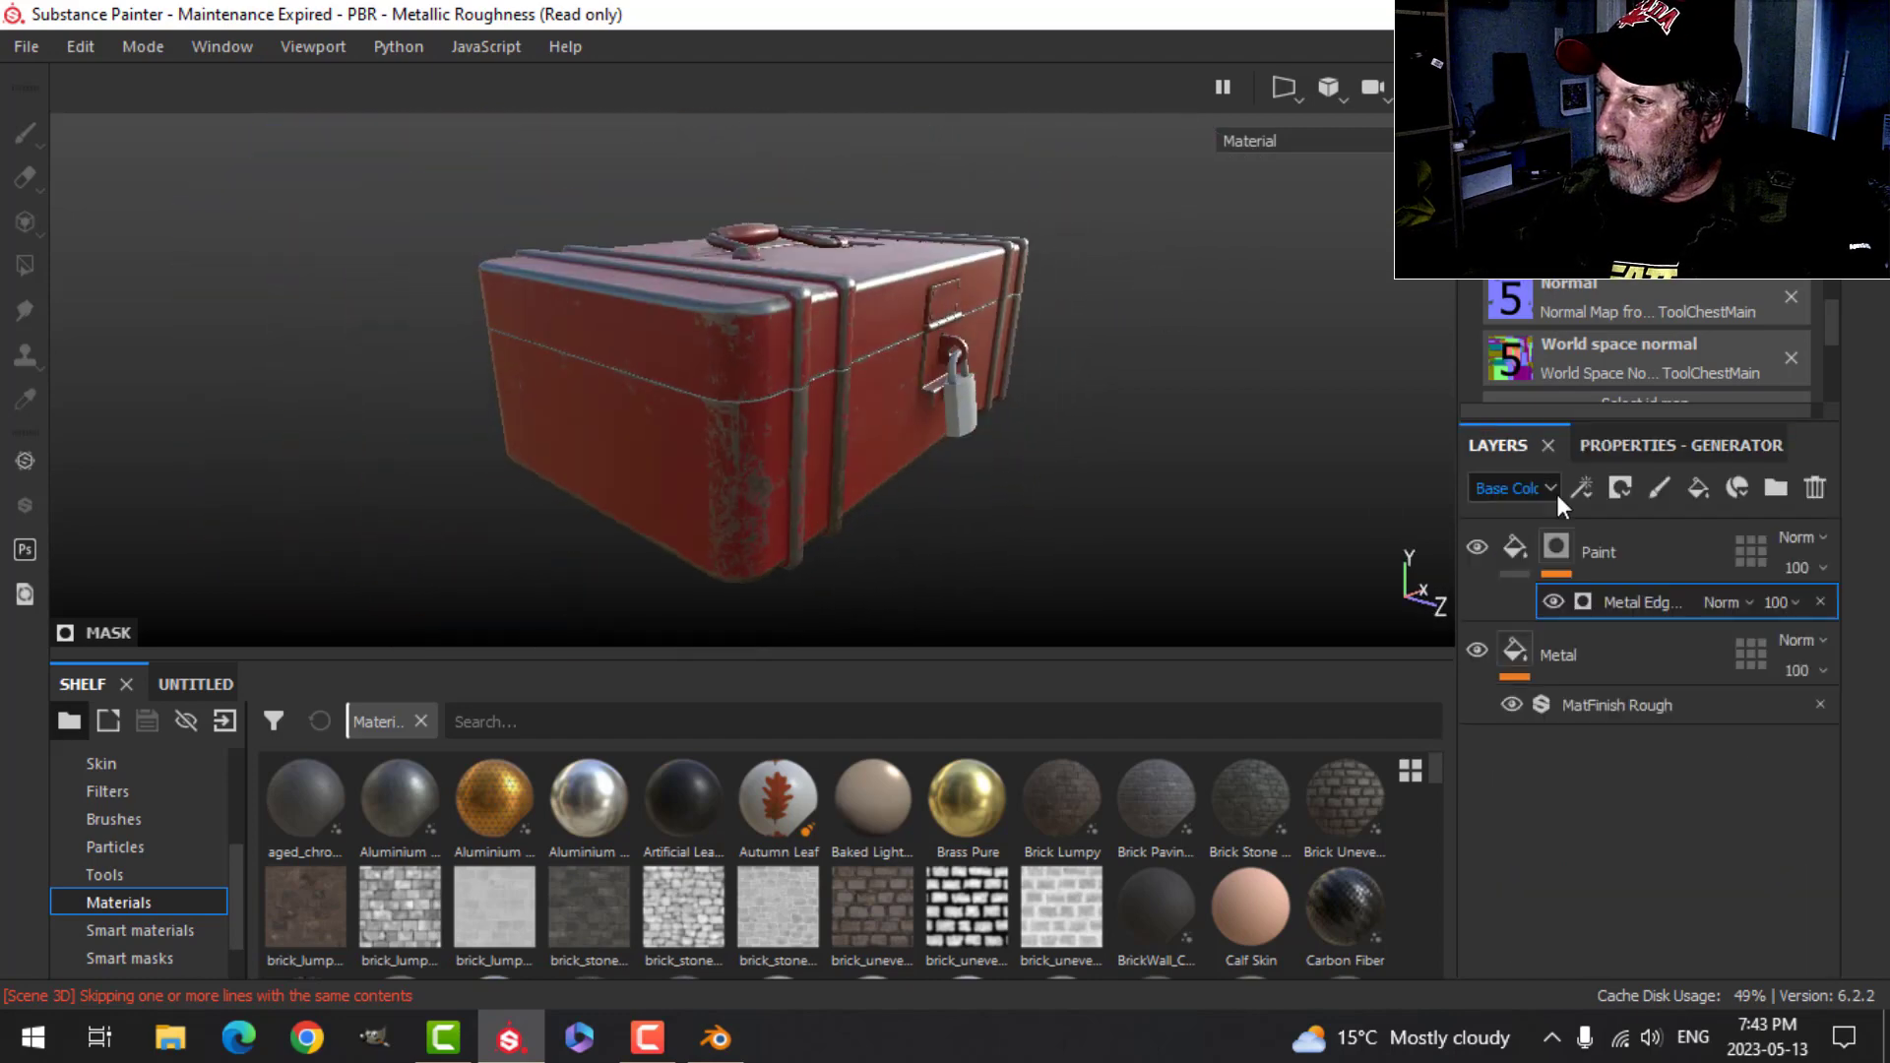
alt+drag(1125, 369, 589, 438)
scroll(616, 460, up, 3)
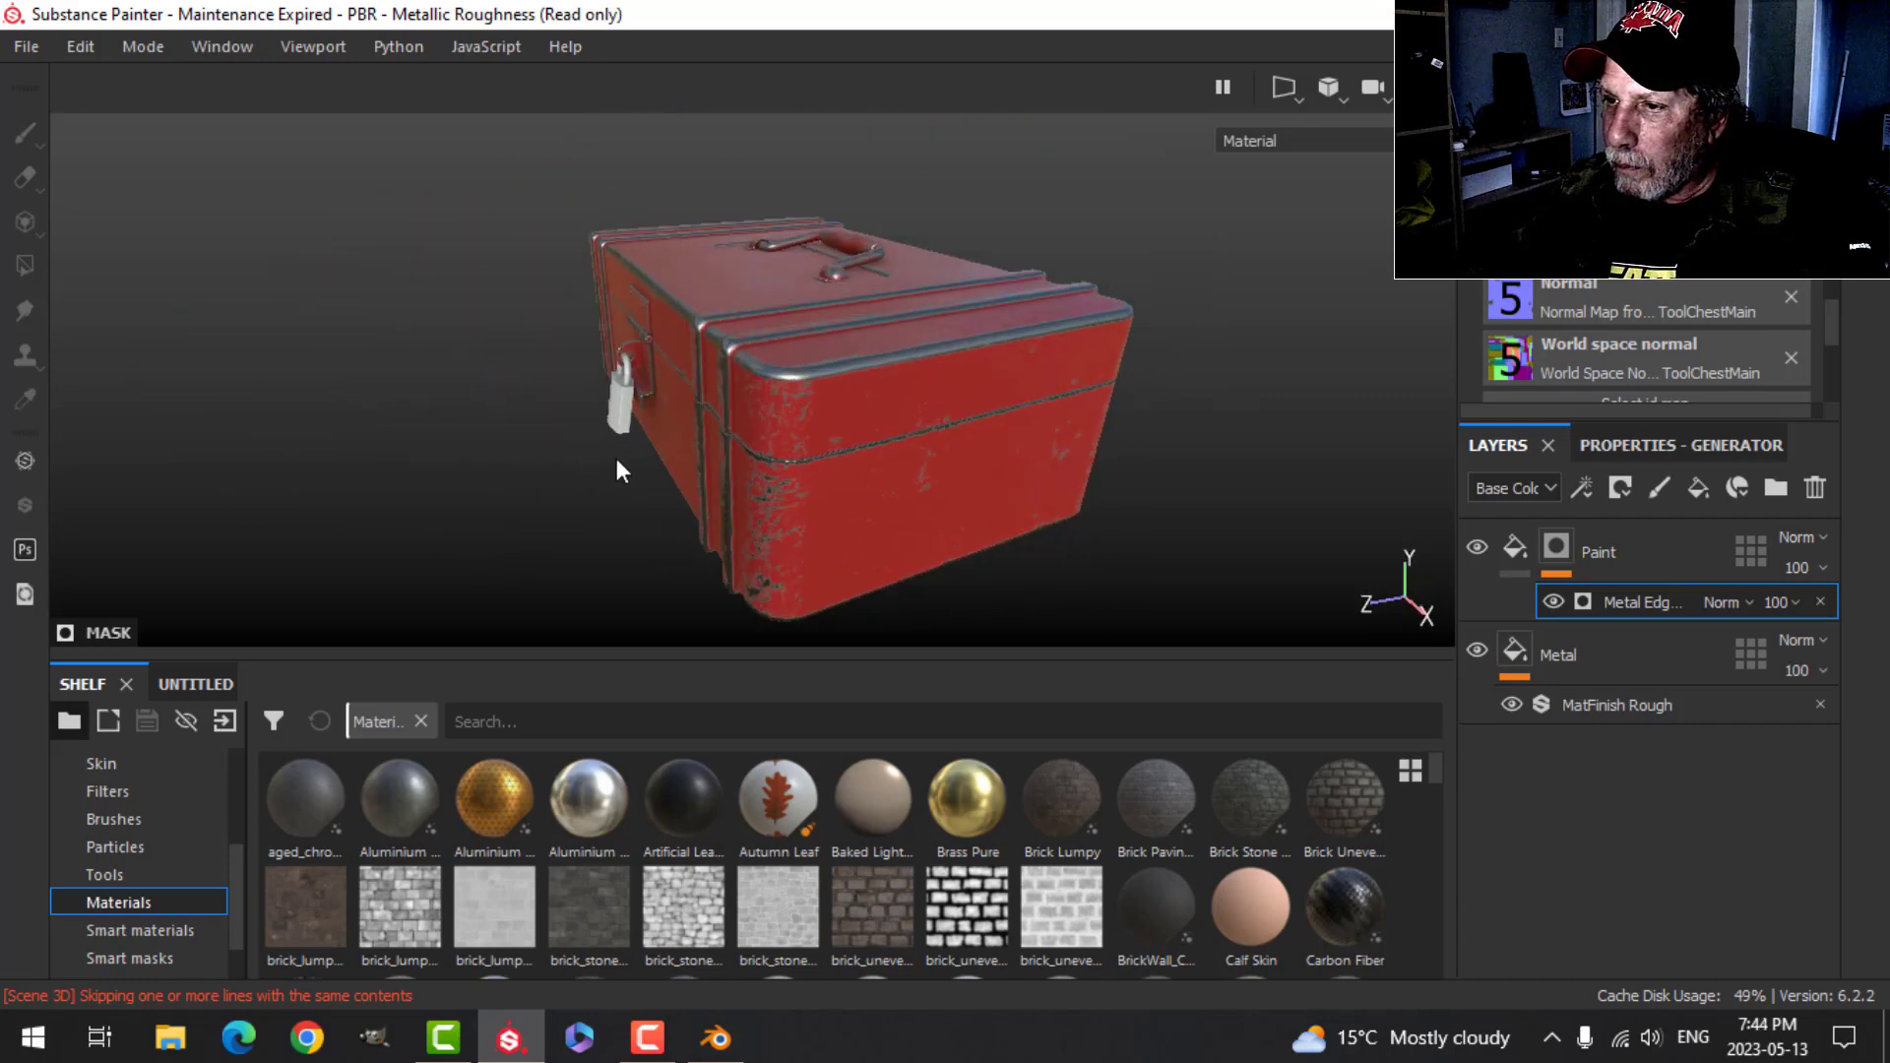
- Set the Metal Edge Wear generator's Grunge Scale to 5 and Grunge Amount to 0.11
alt+middle_drag(803, 475, 815, 393)
alt+drag(814, 399, 1135, 477)
alt+middle_drag(708, 433, 1092, 501)
scroll(1092, 501, down, 5)
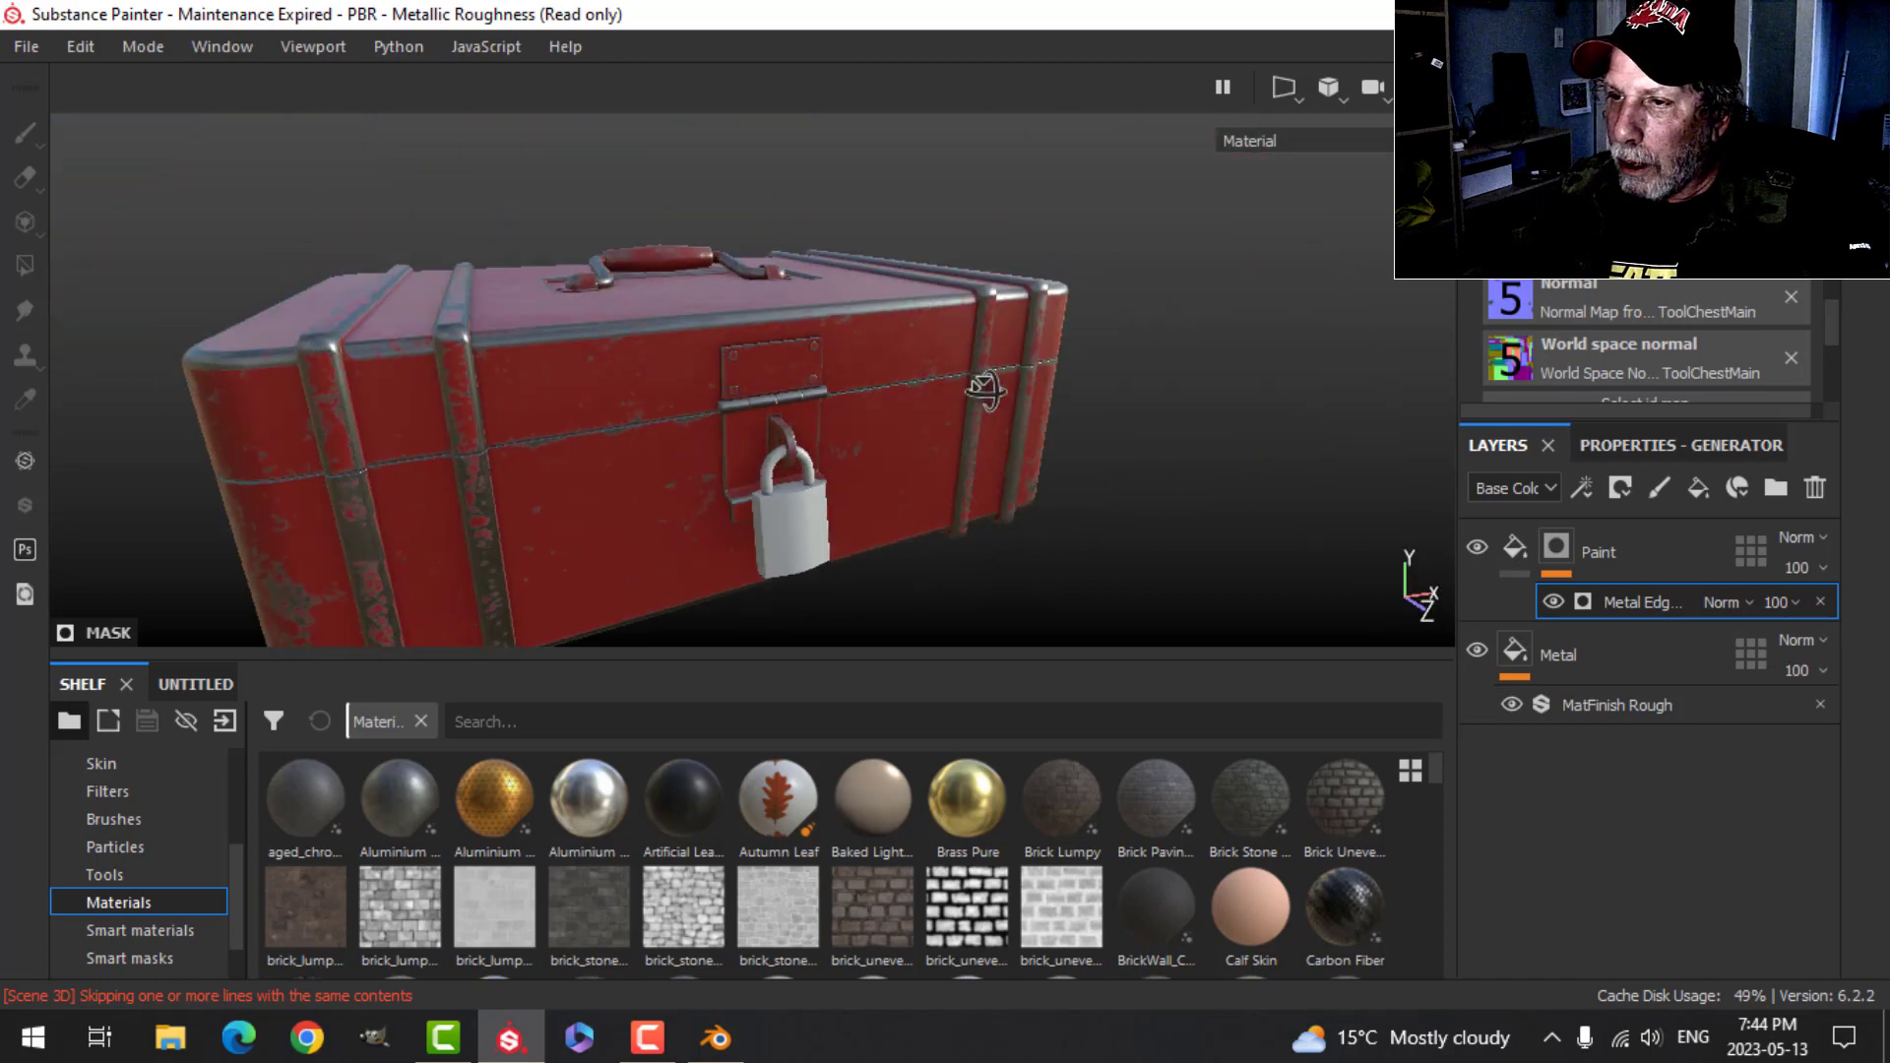
alt+drag(1092, 501, 1085, 516)
click(1679, 445)
scroll(1639, 748, down, 3)
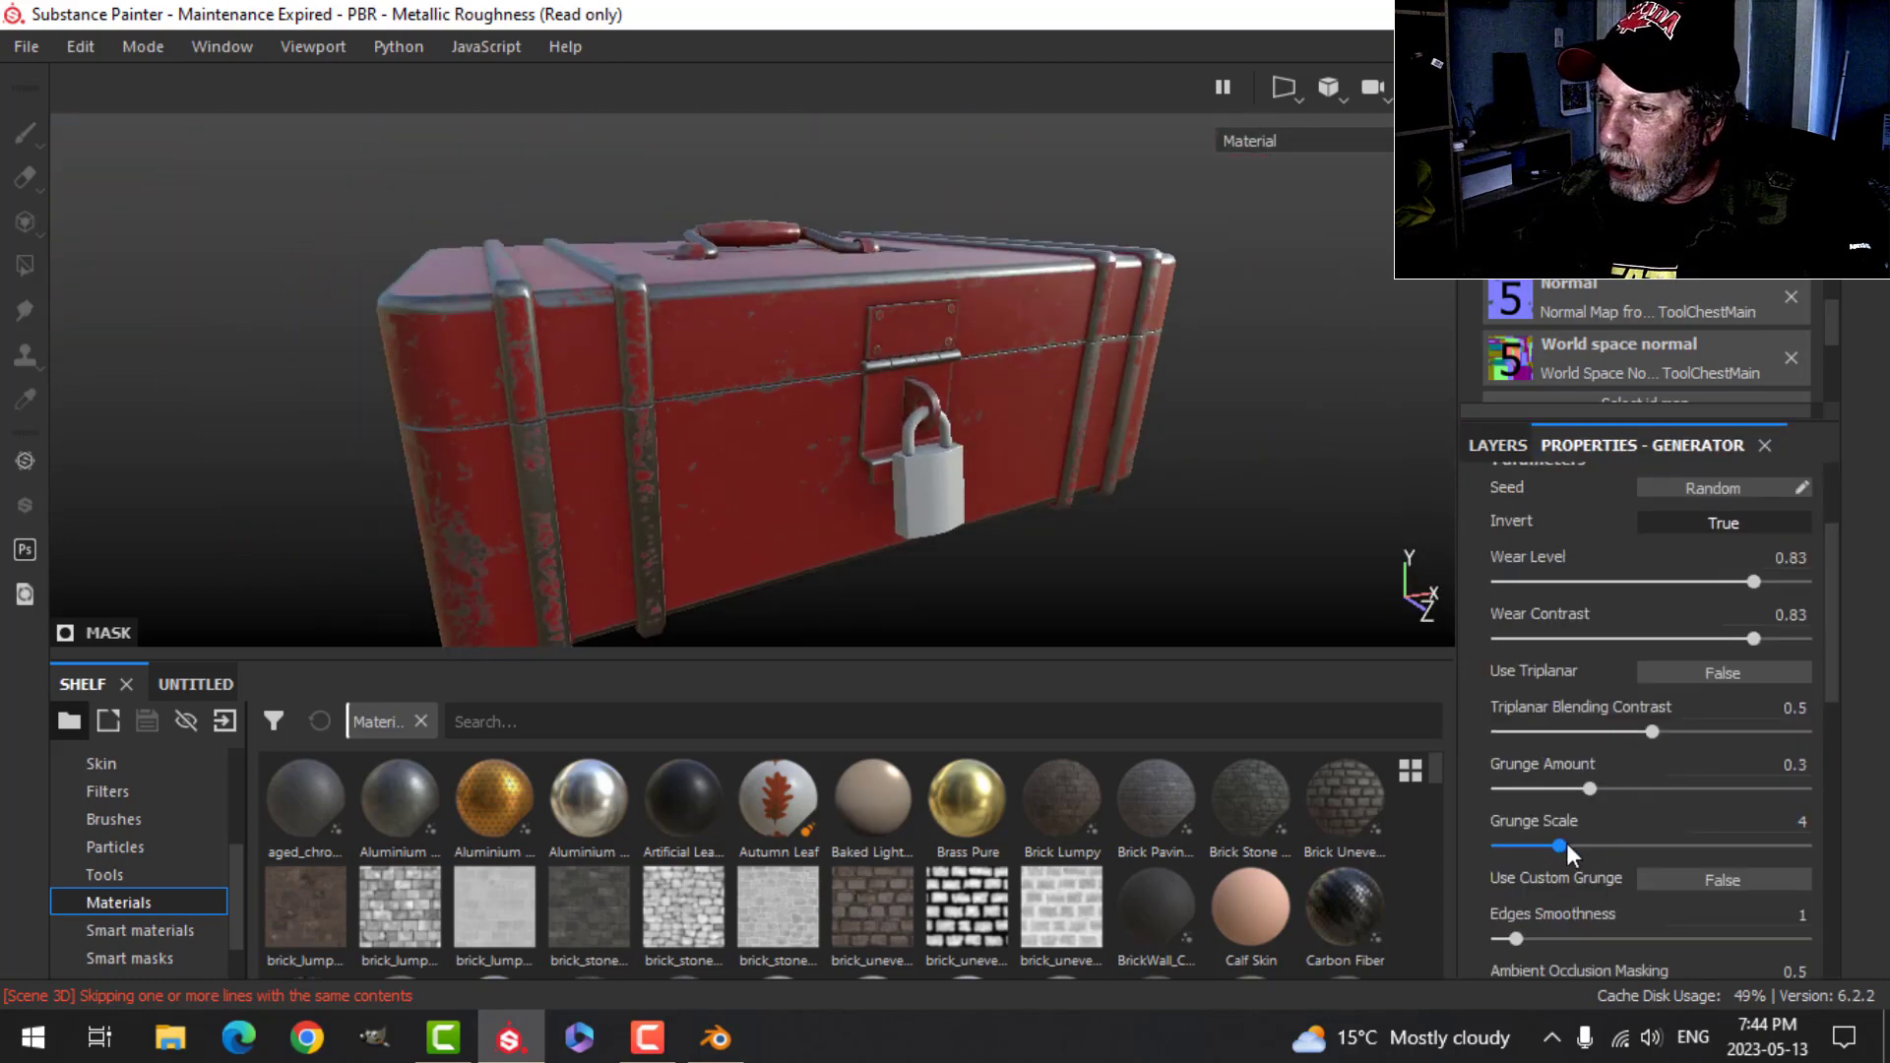
drag(1568, 844, 1531, 792)
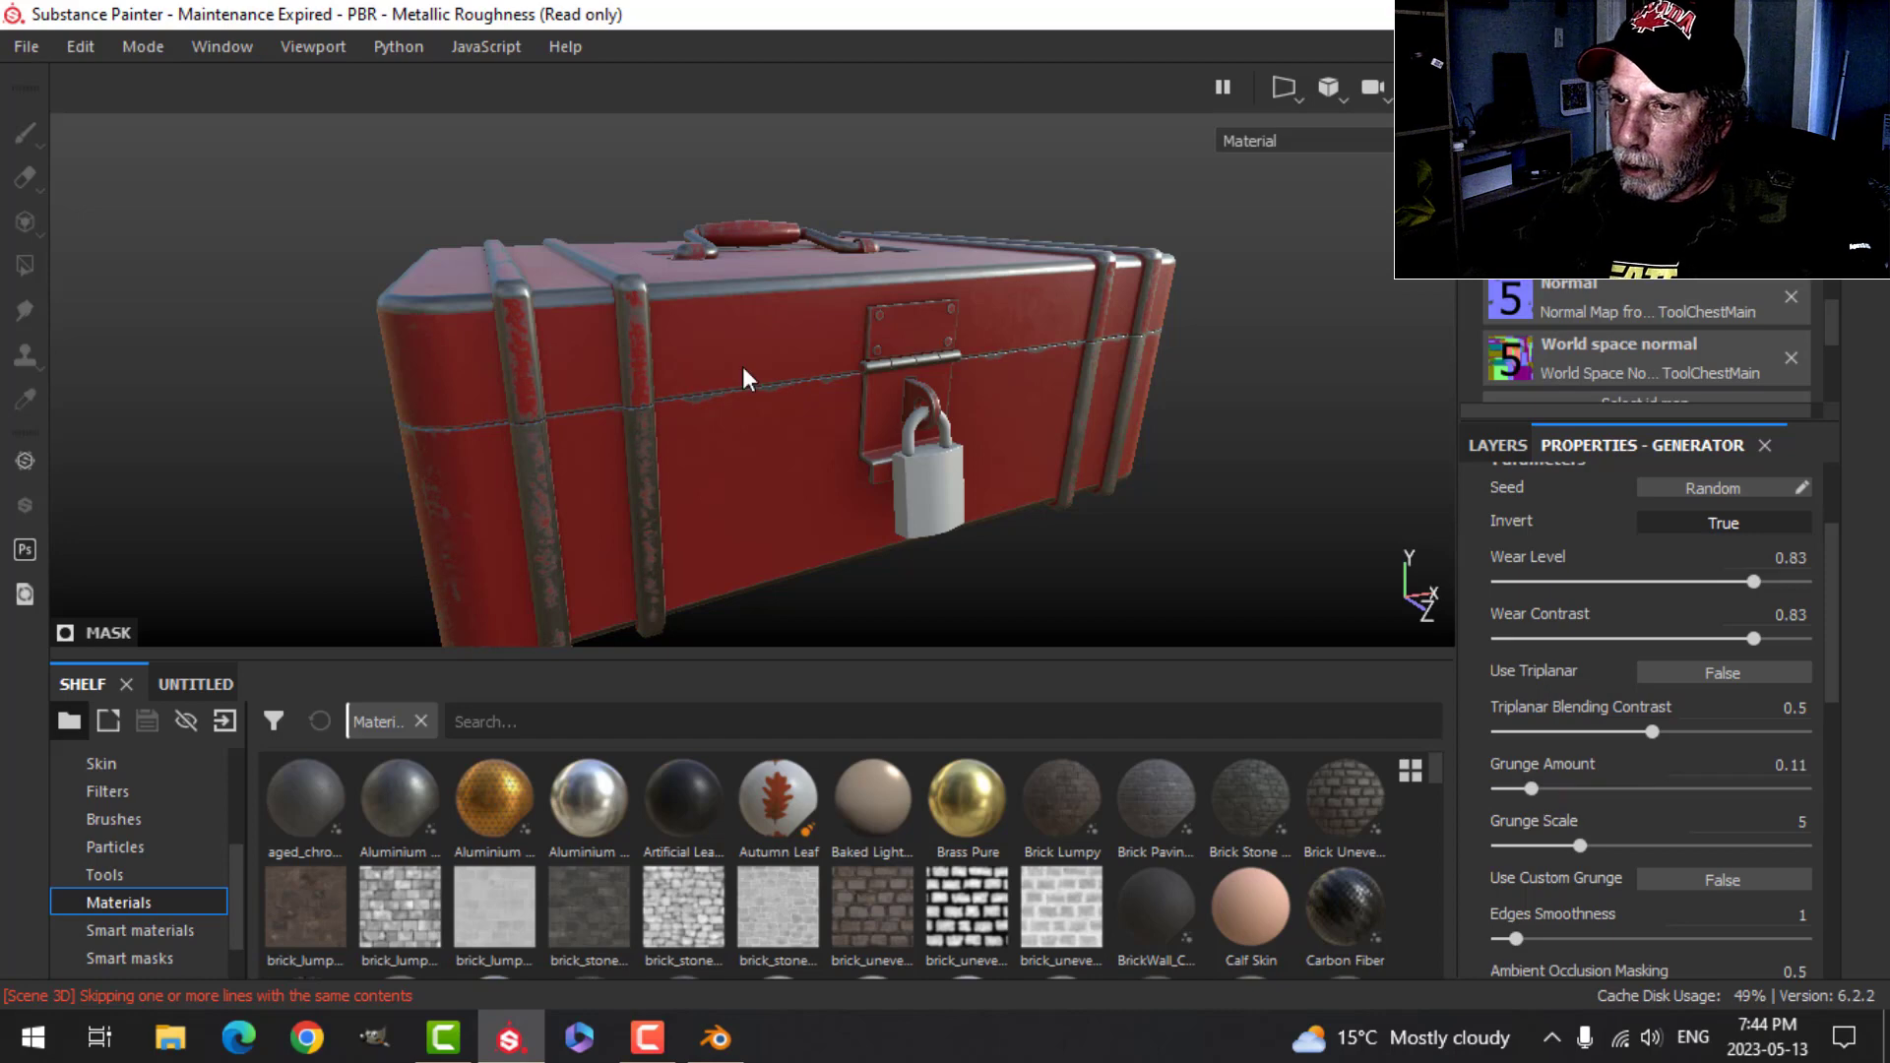
- Set the Paint fill layer's Height to 0.025
alt+drag(746, 380, 873, 393)
scroll(818, 481, up, 2)
scroll(874, 393, down, 4)
scroll(874, 392, up, 3)
alt+drag(930, 488, 806, 370)
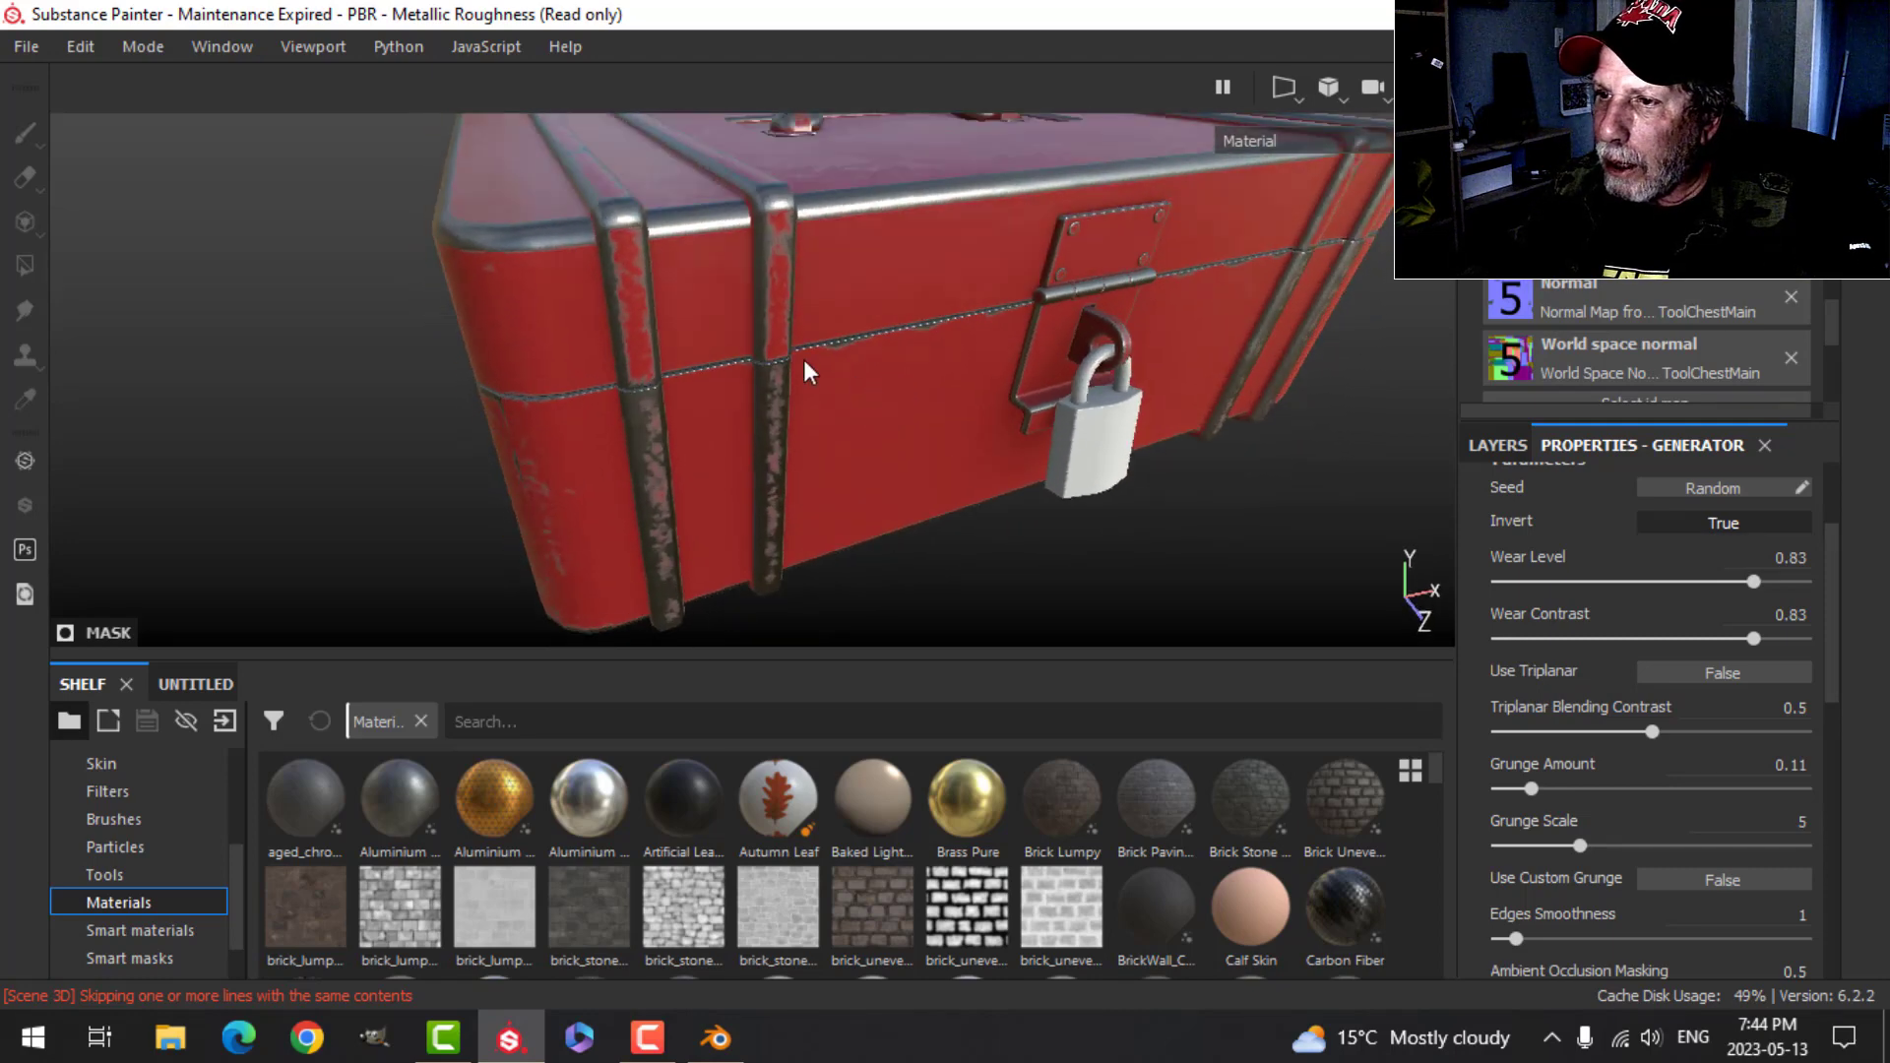
click(1498, 448)
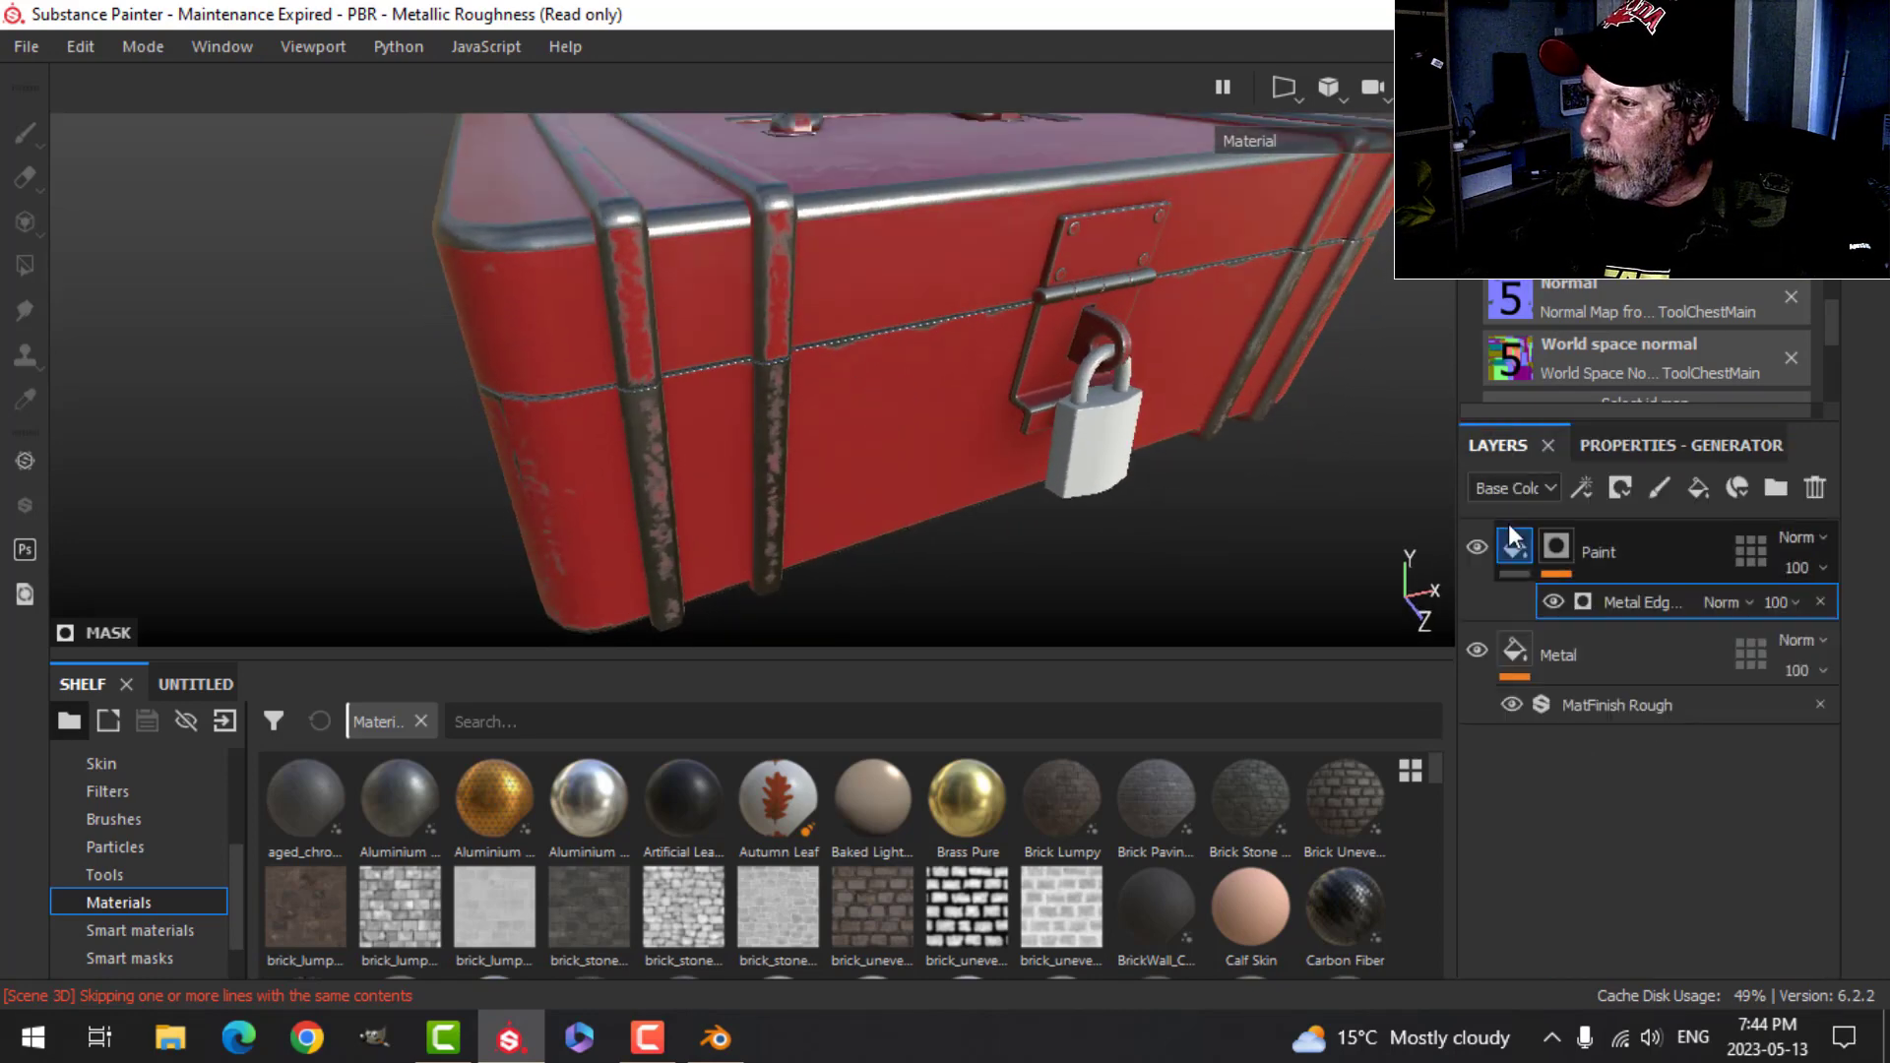
click(1613, 440)
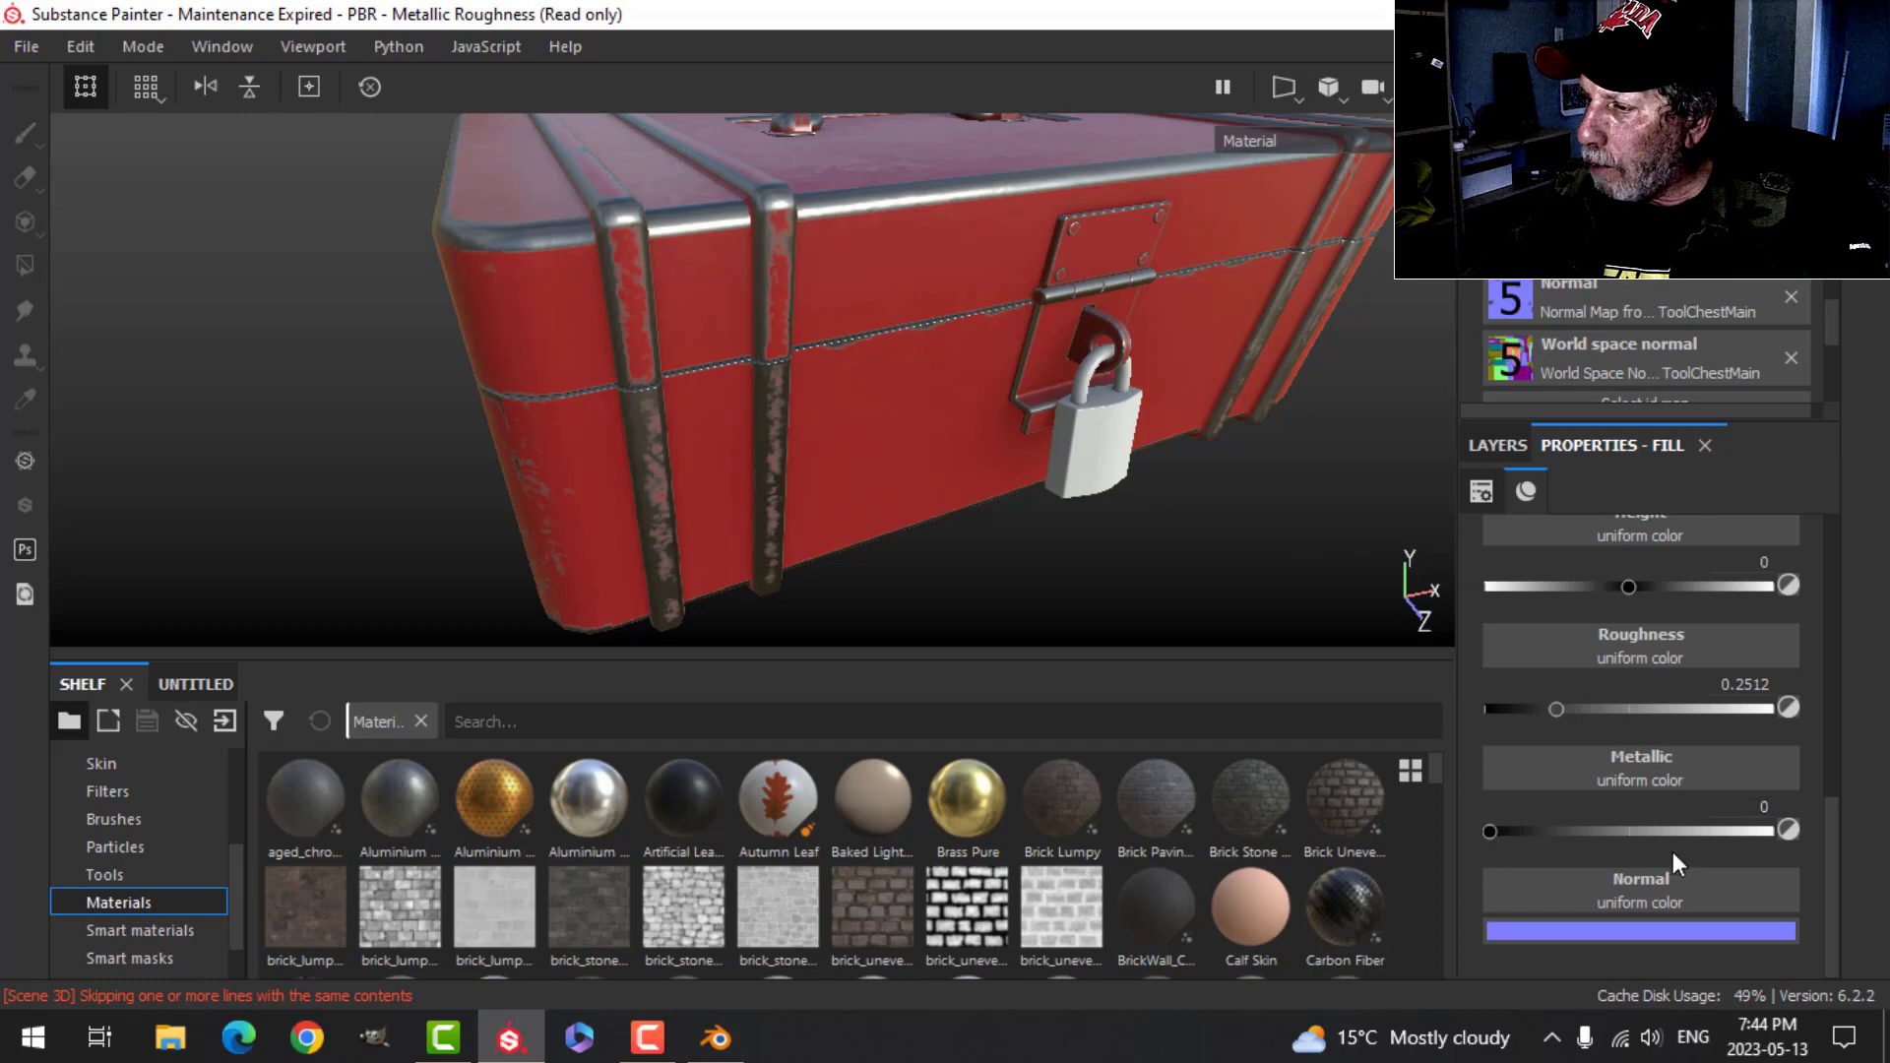
scroll(1723, 666, up, 3)
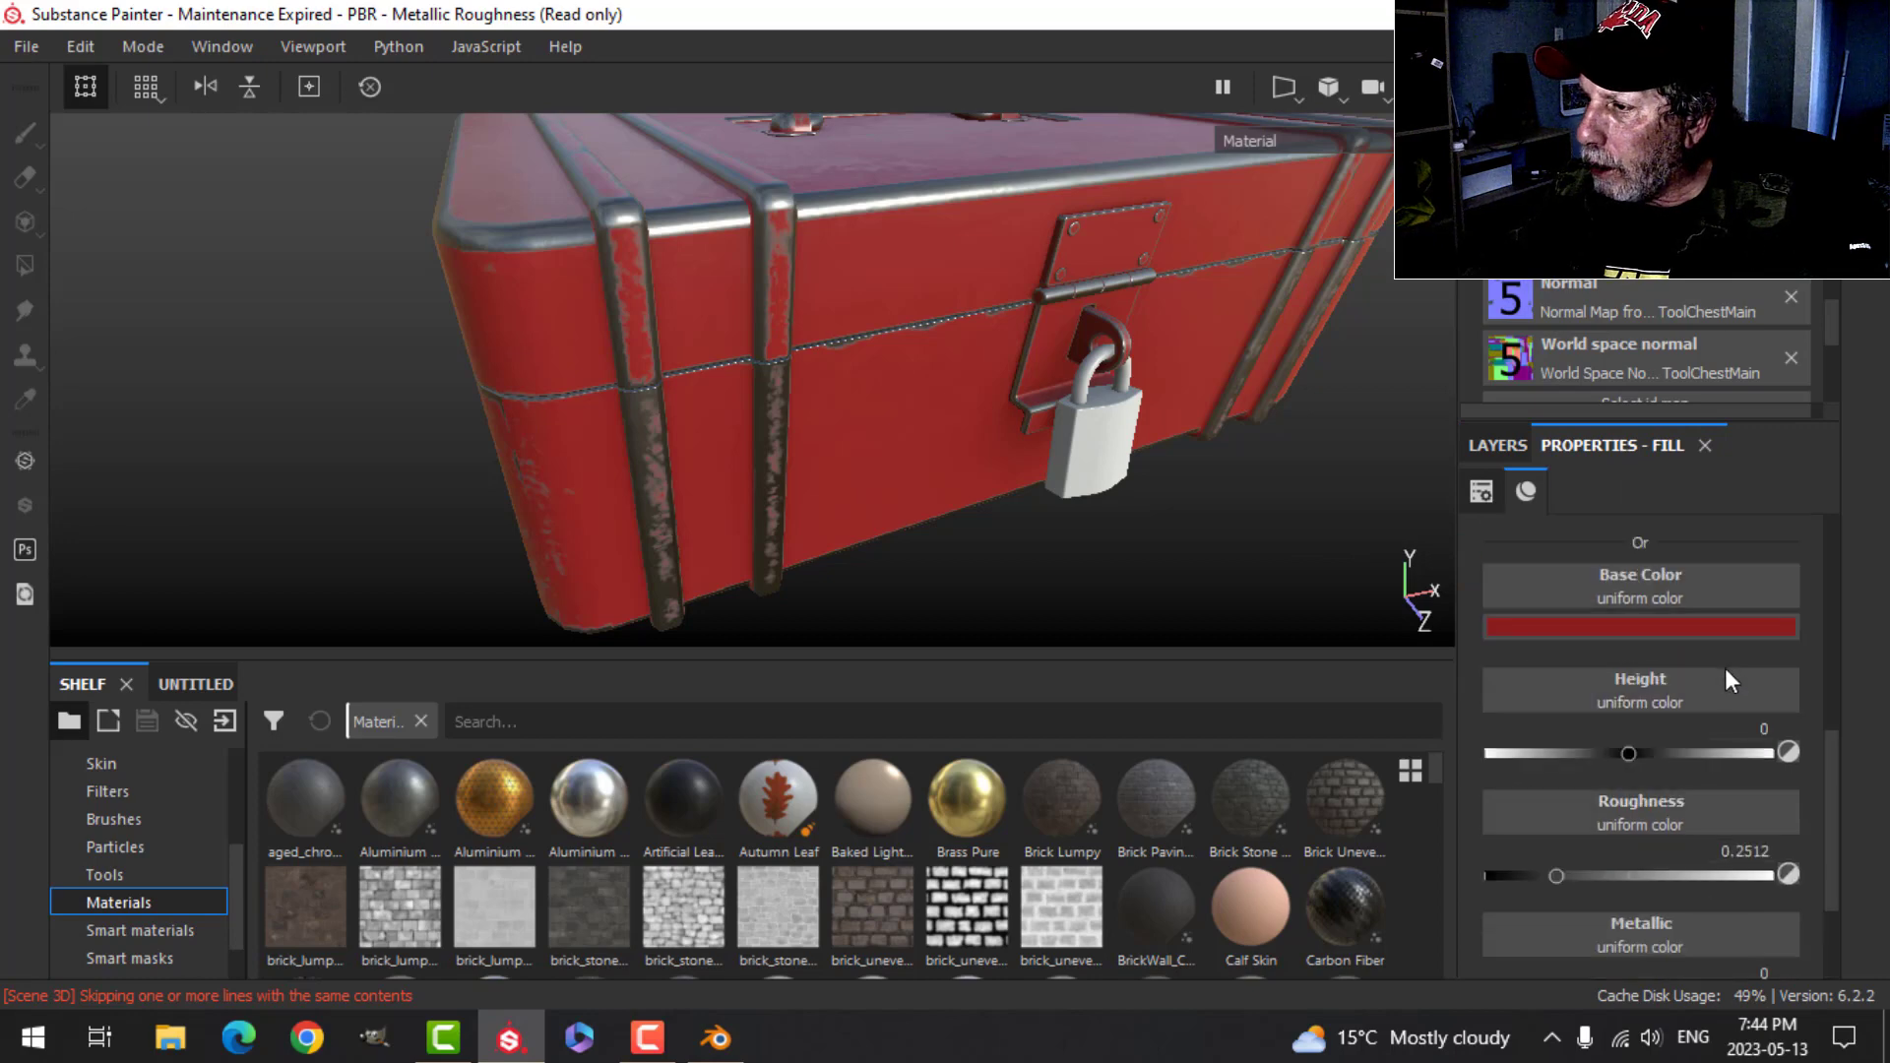
click(1751, 730)
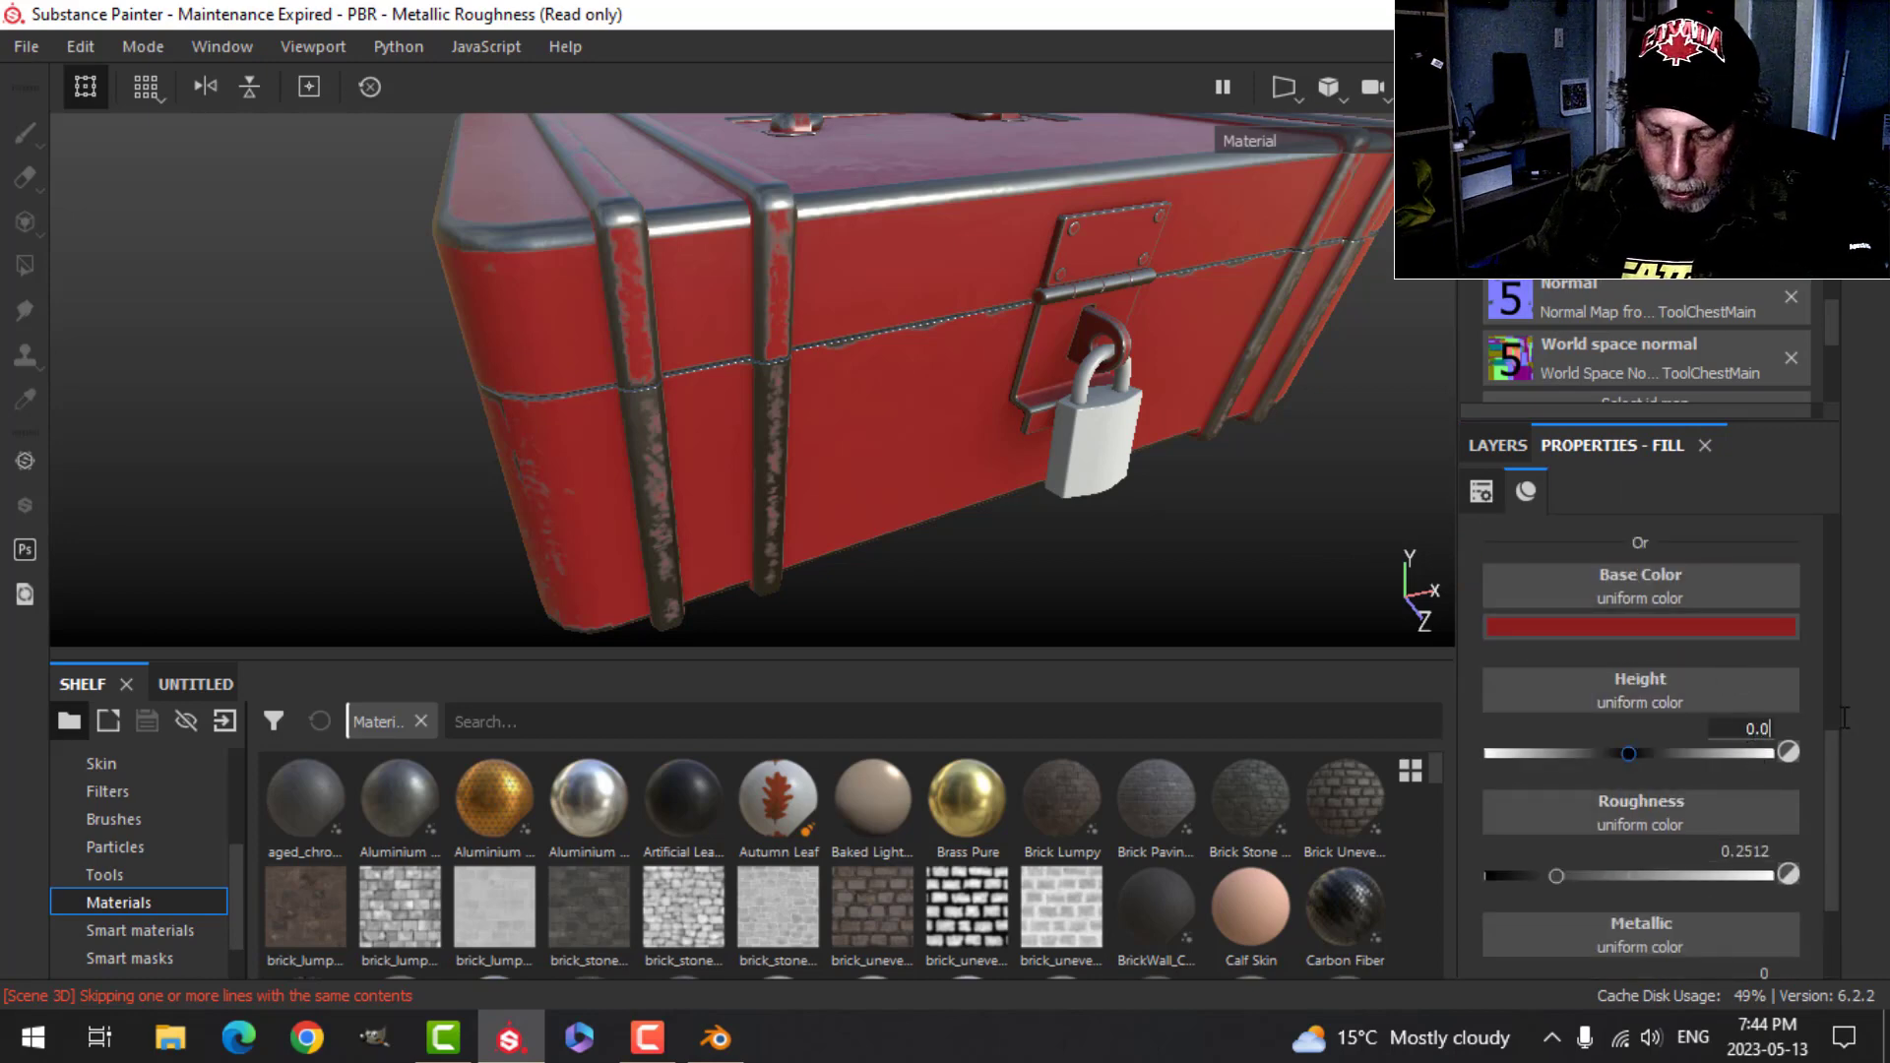
key(Return)
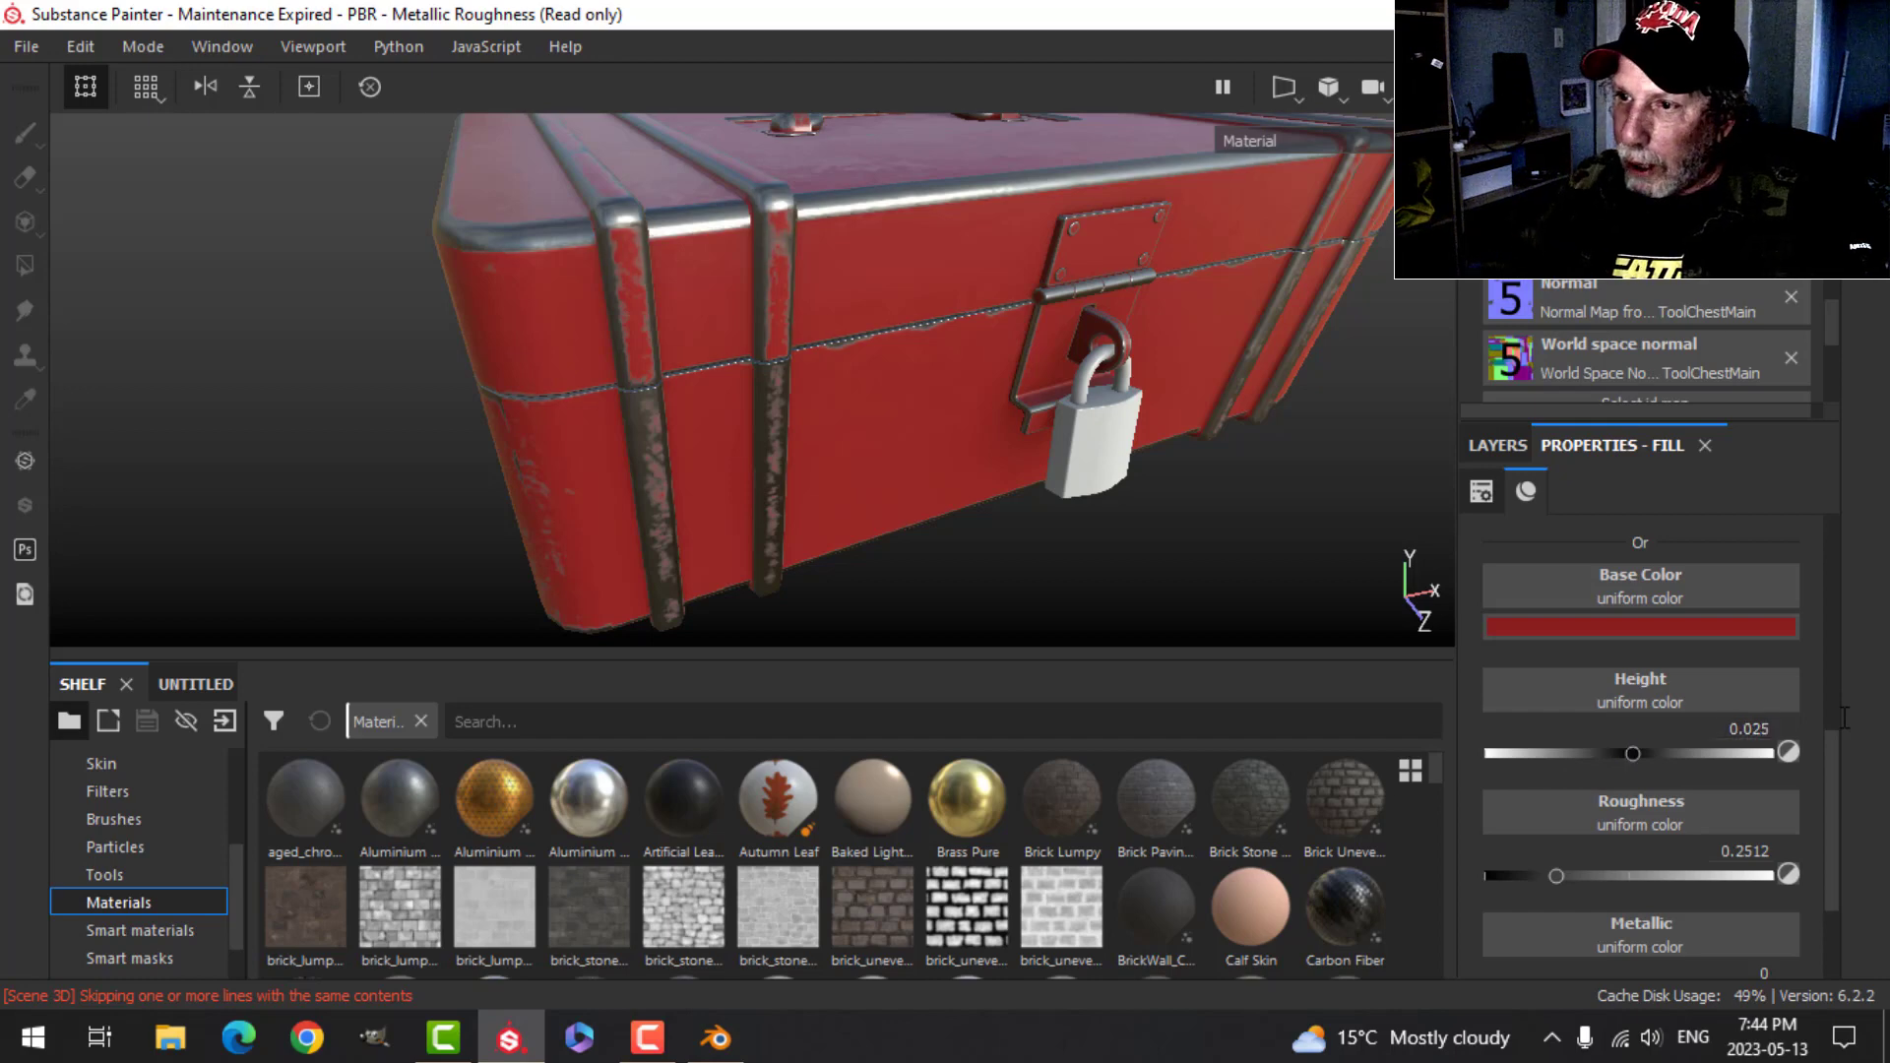
- Examine the paint edges along the lid seam, the straps and the hasp on the chest's front
alt+drag(1122, 423, 985, 285)
scroll(1513, 346, up, 5)
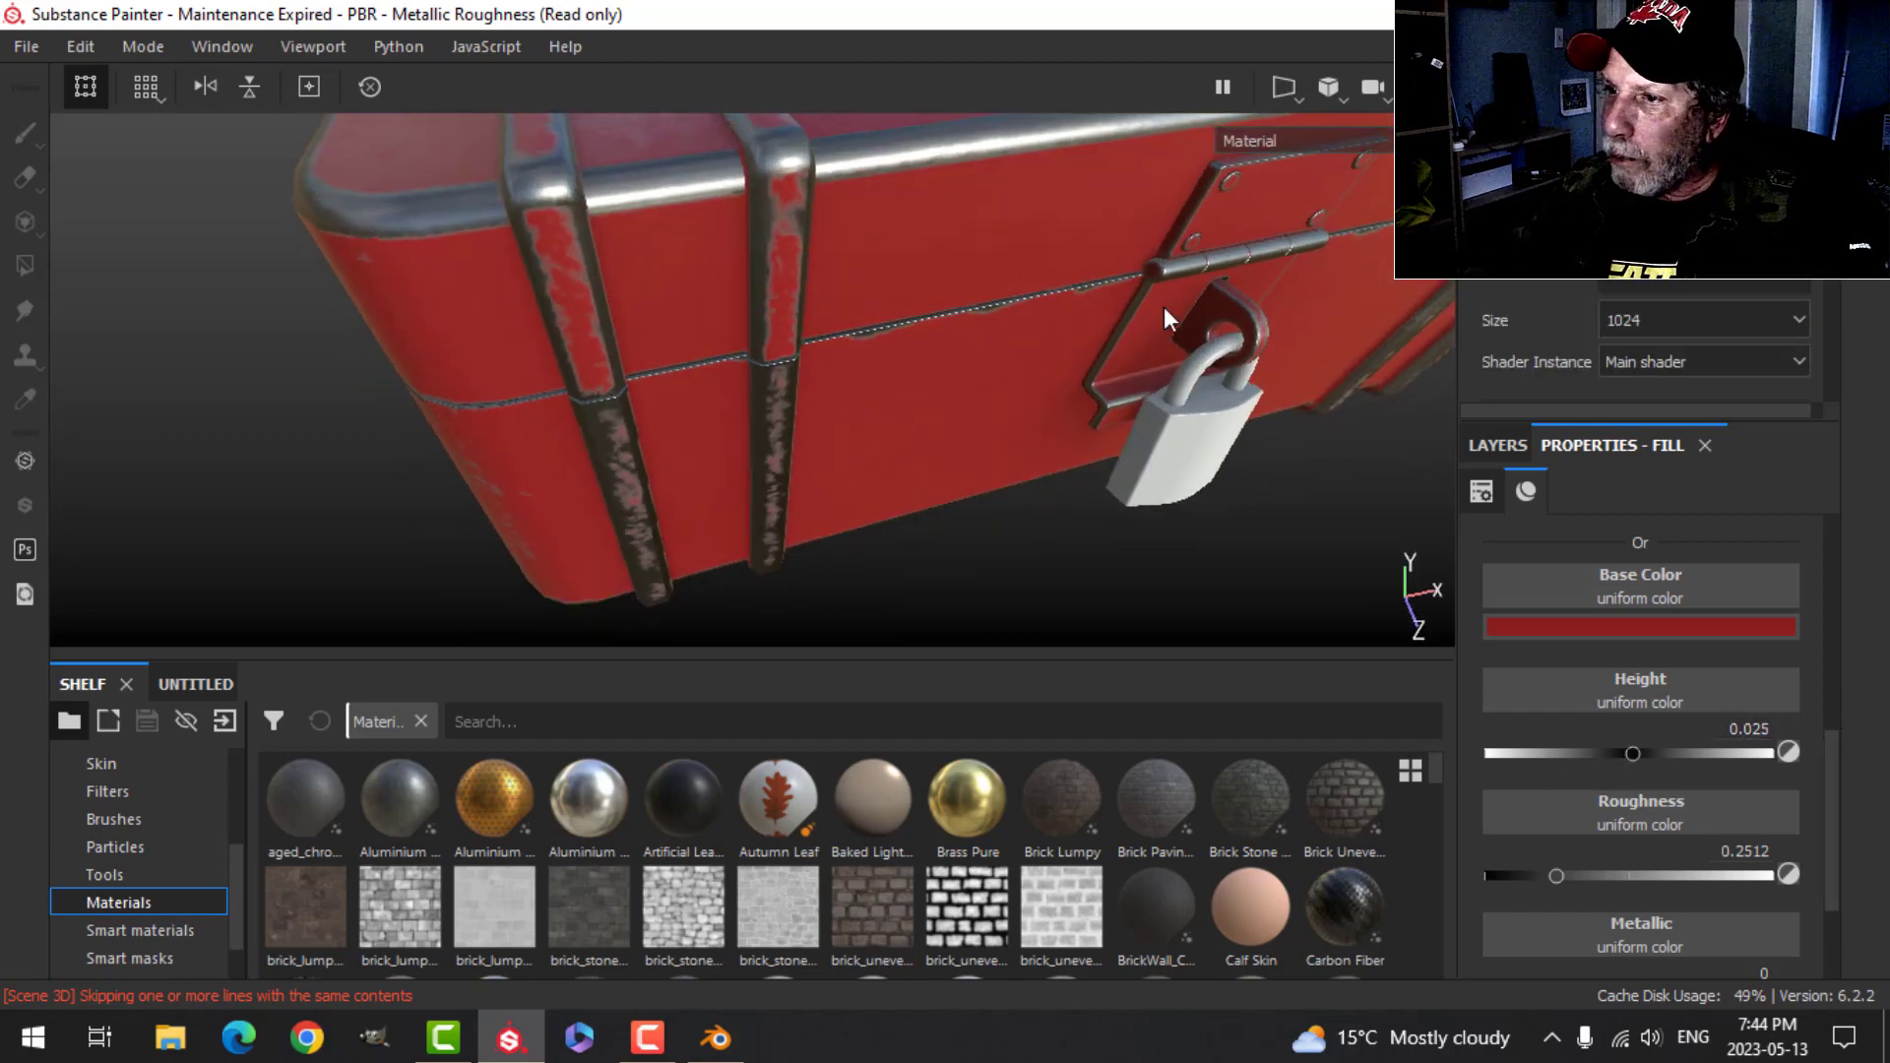
alt+drag(1173, 304, 1030, 315)
alt+middle_drag(1029, 315, 995, 333)
scroll(1071, 346, up, 2)
alt+drag(1071, 351, 1329, 473)
scroll(1005, 309, down, 3)
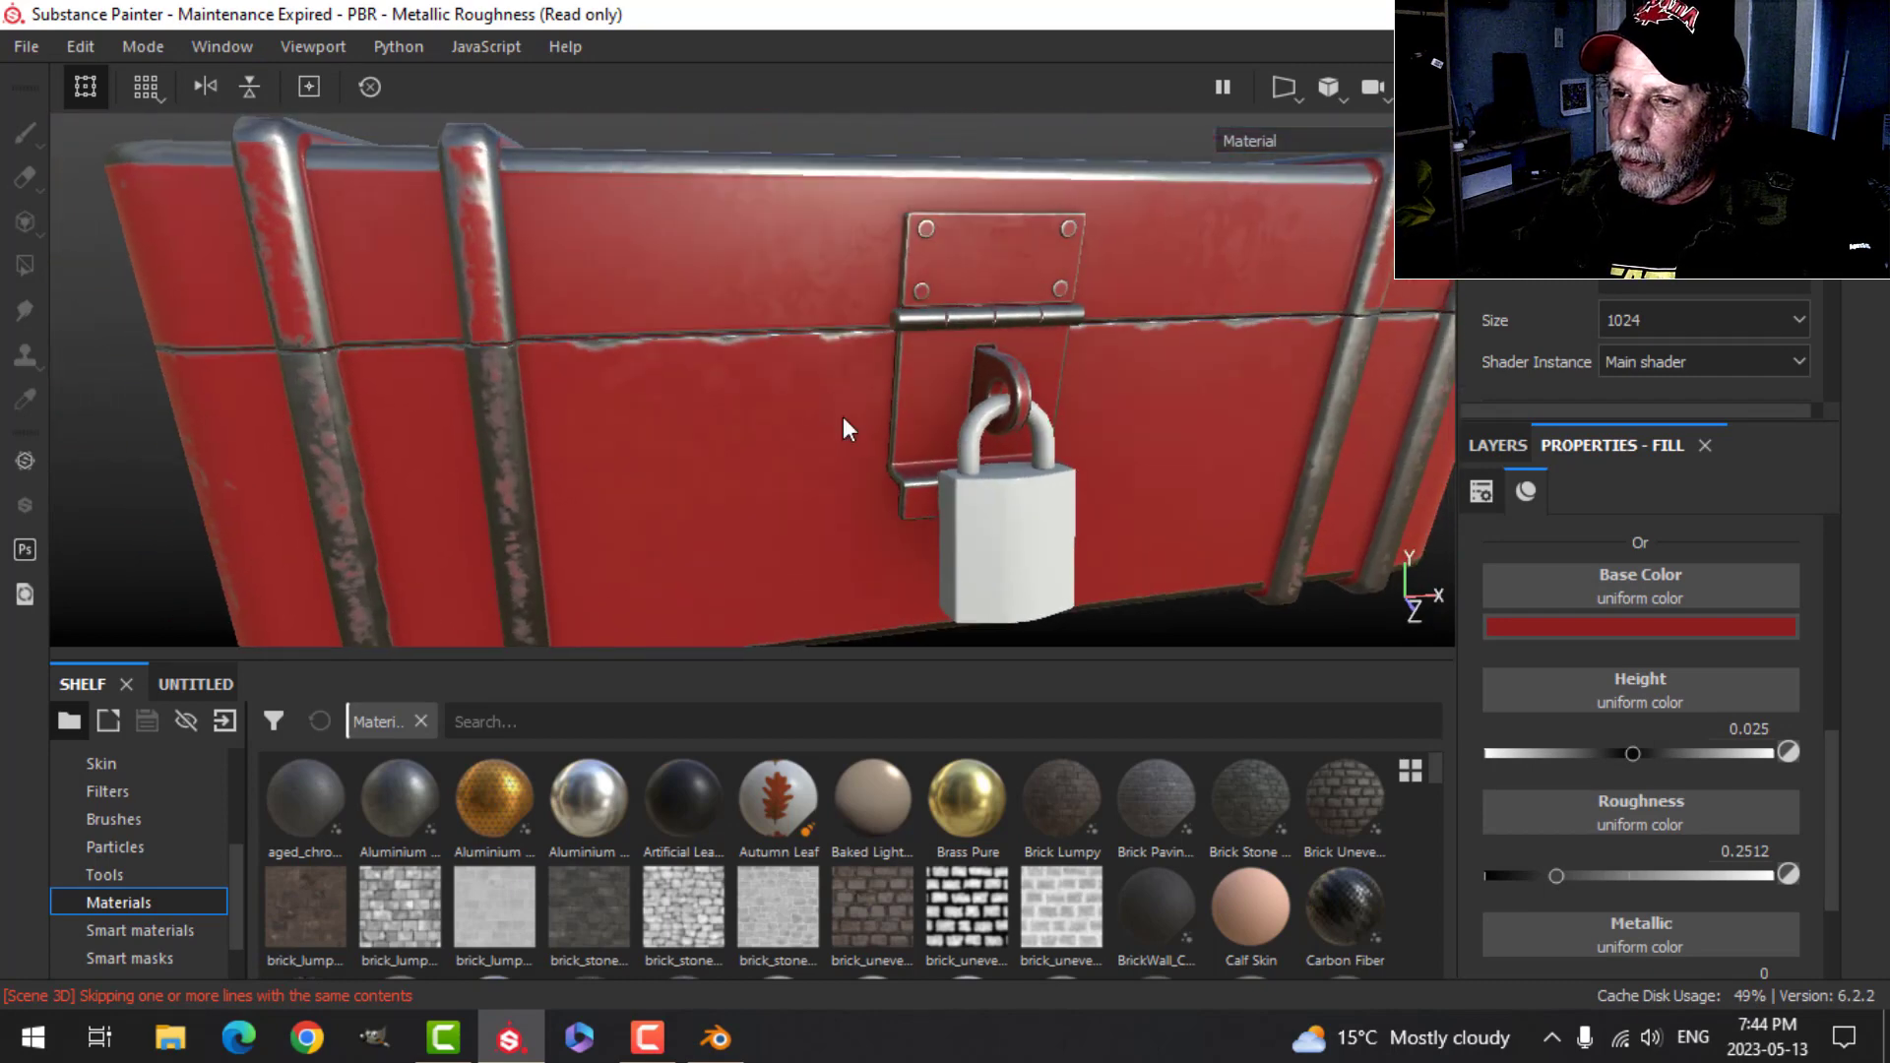
scroll(842, 420, up, 2)
scroll(840, 413, down, 2)
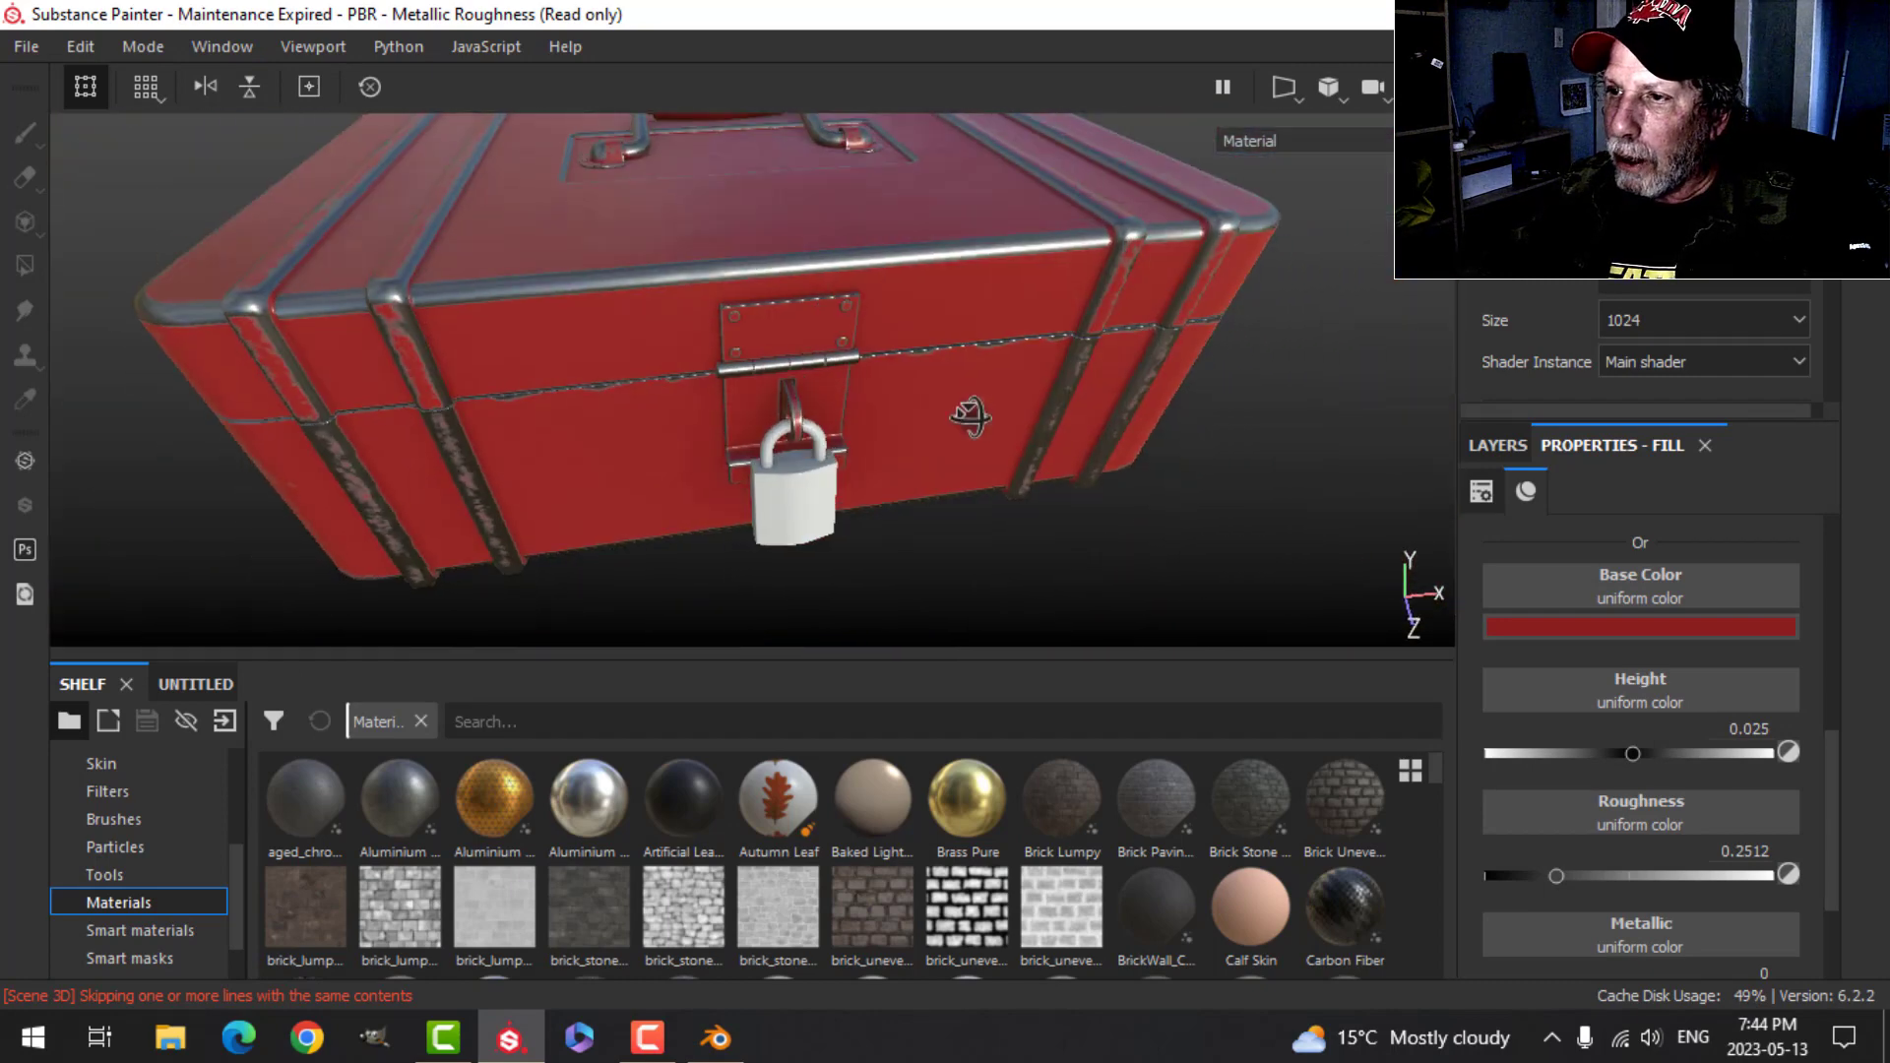
- Add a fill to the Paint layer's mask above the Metal Edge Wear generator
click(1500, 443)
click(1551, 558)
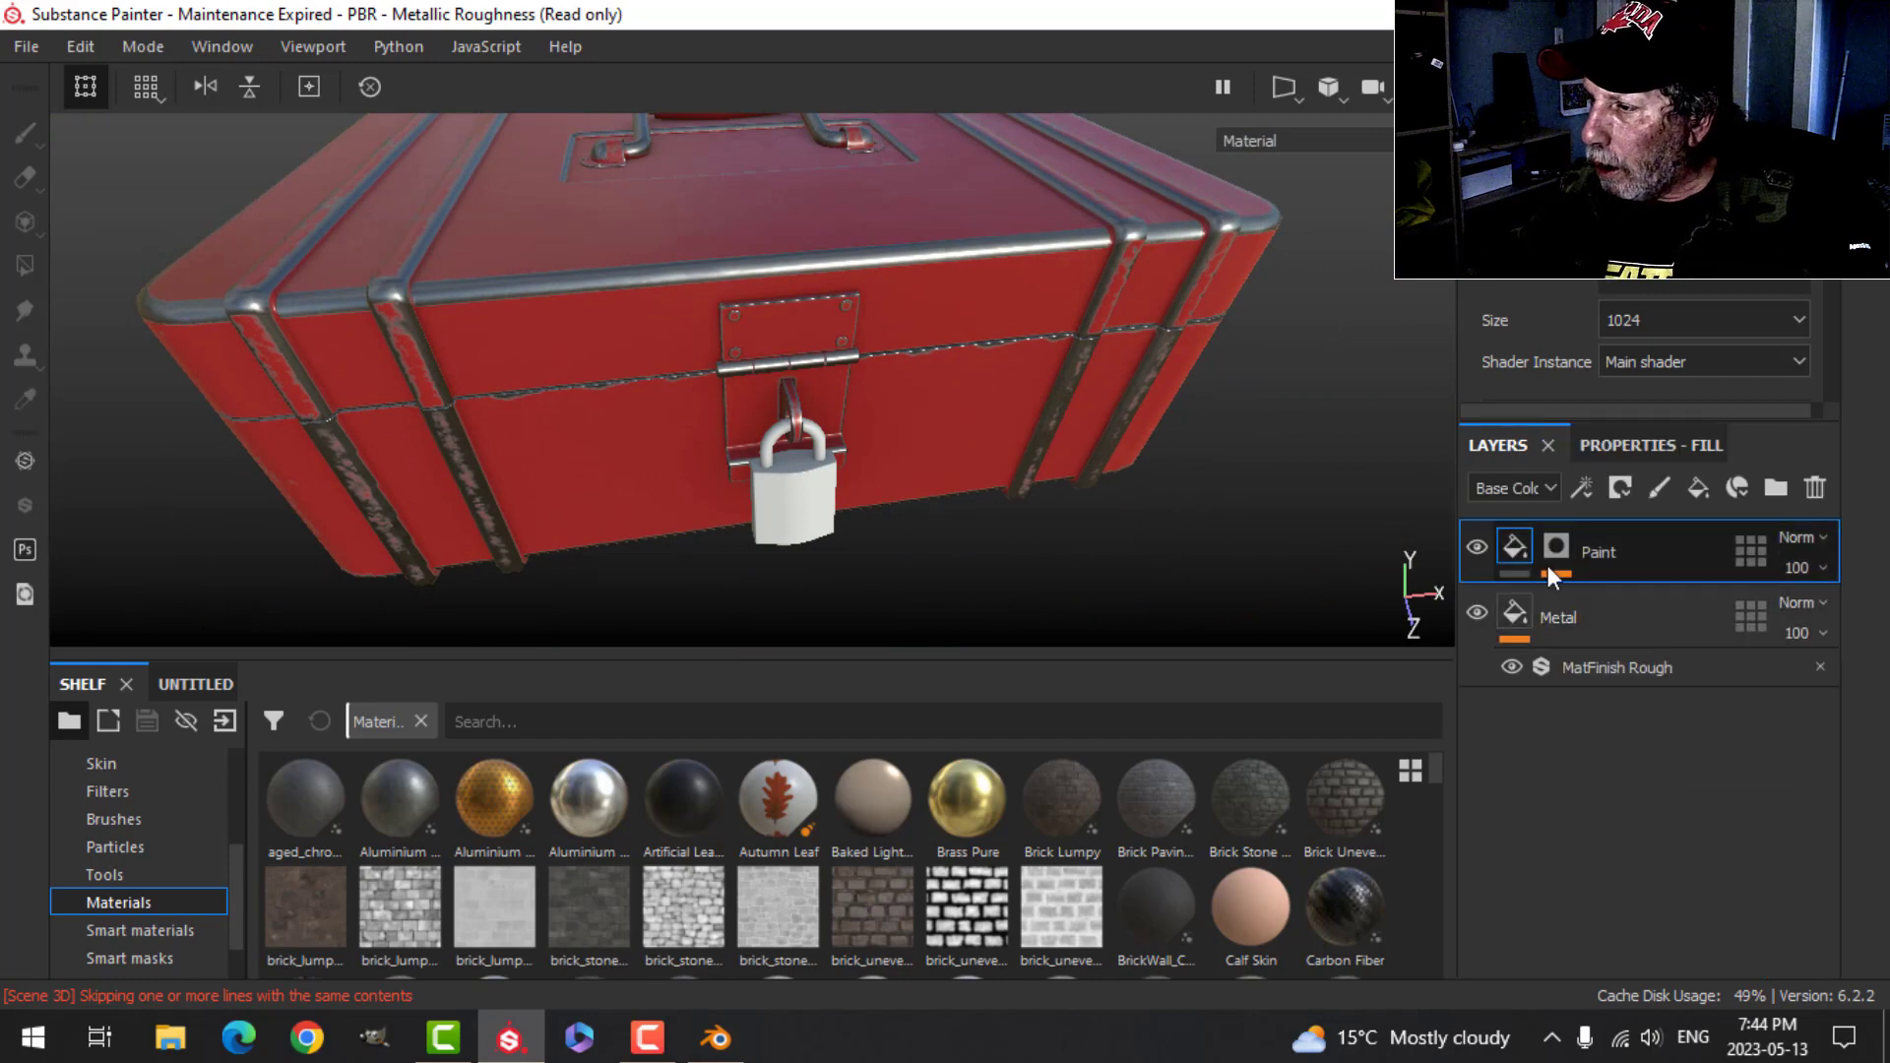
click(1736, 558)
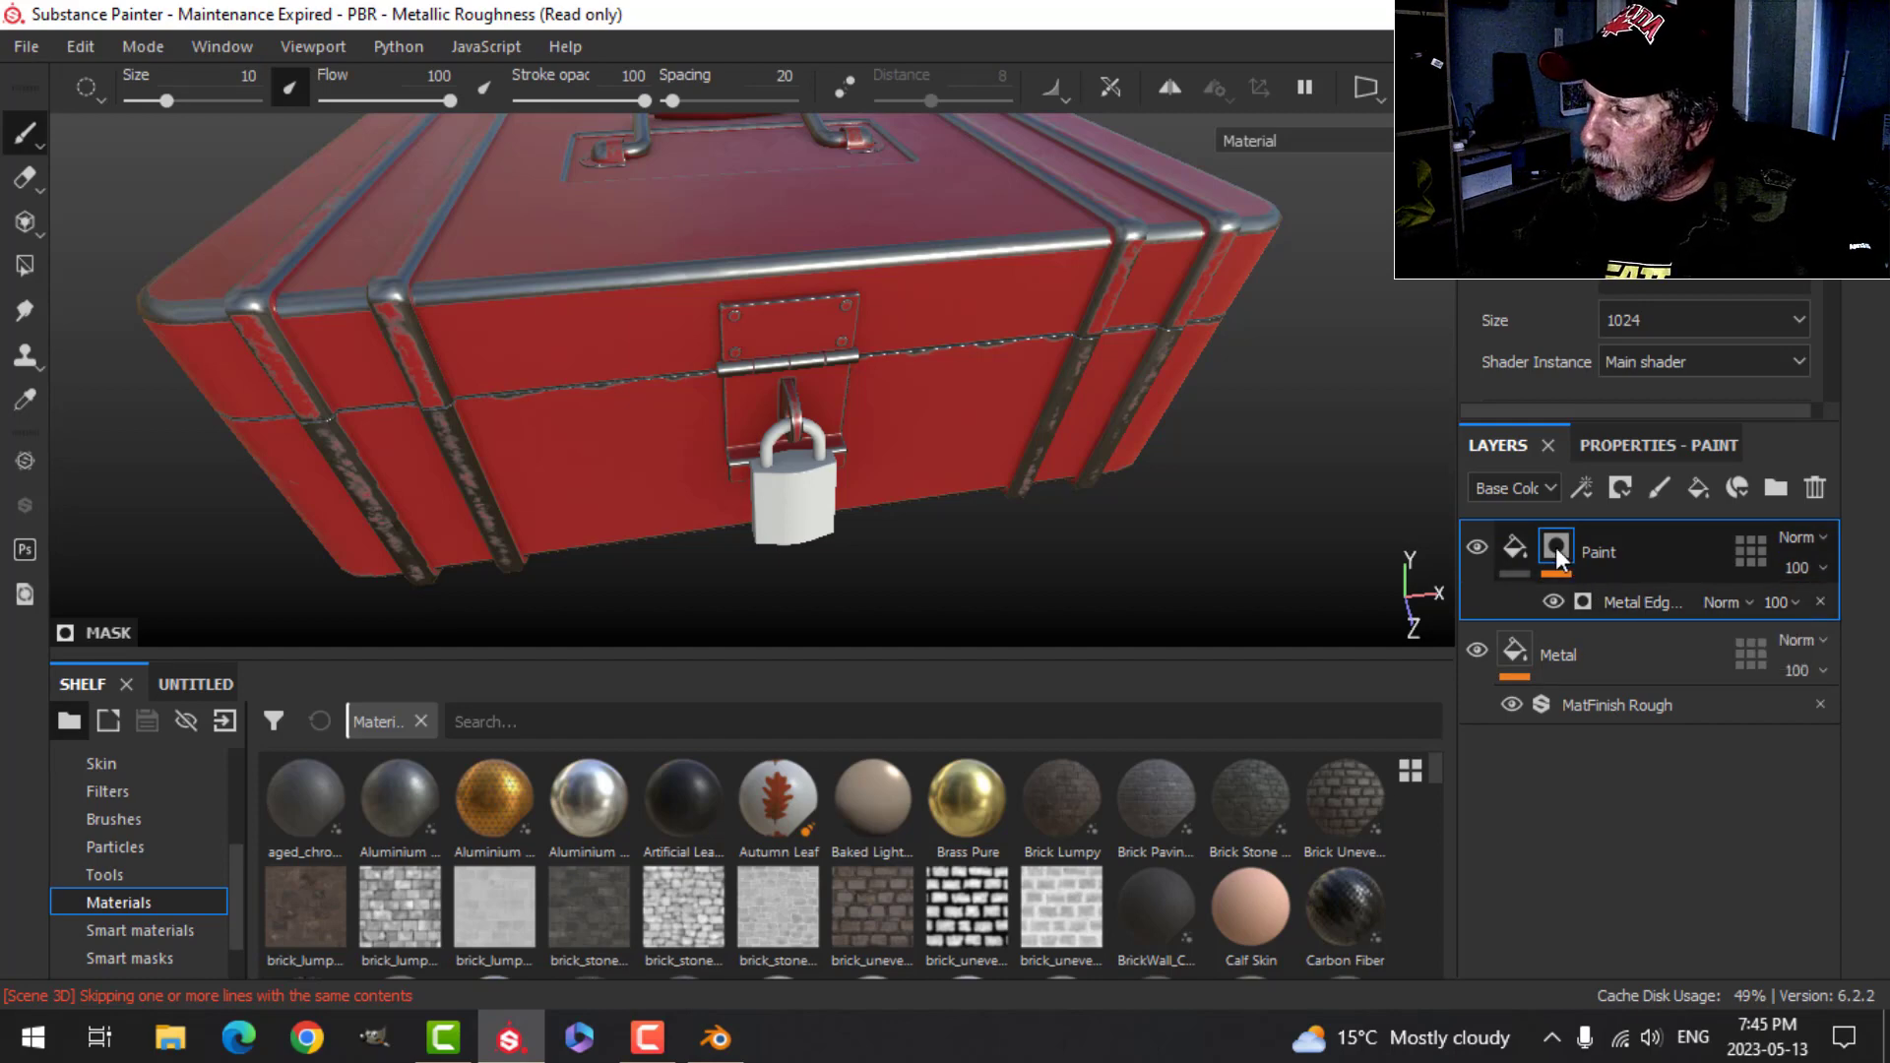
right_click(1555, 547)
click(1613, 612)
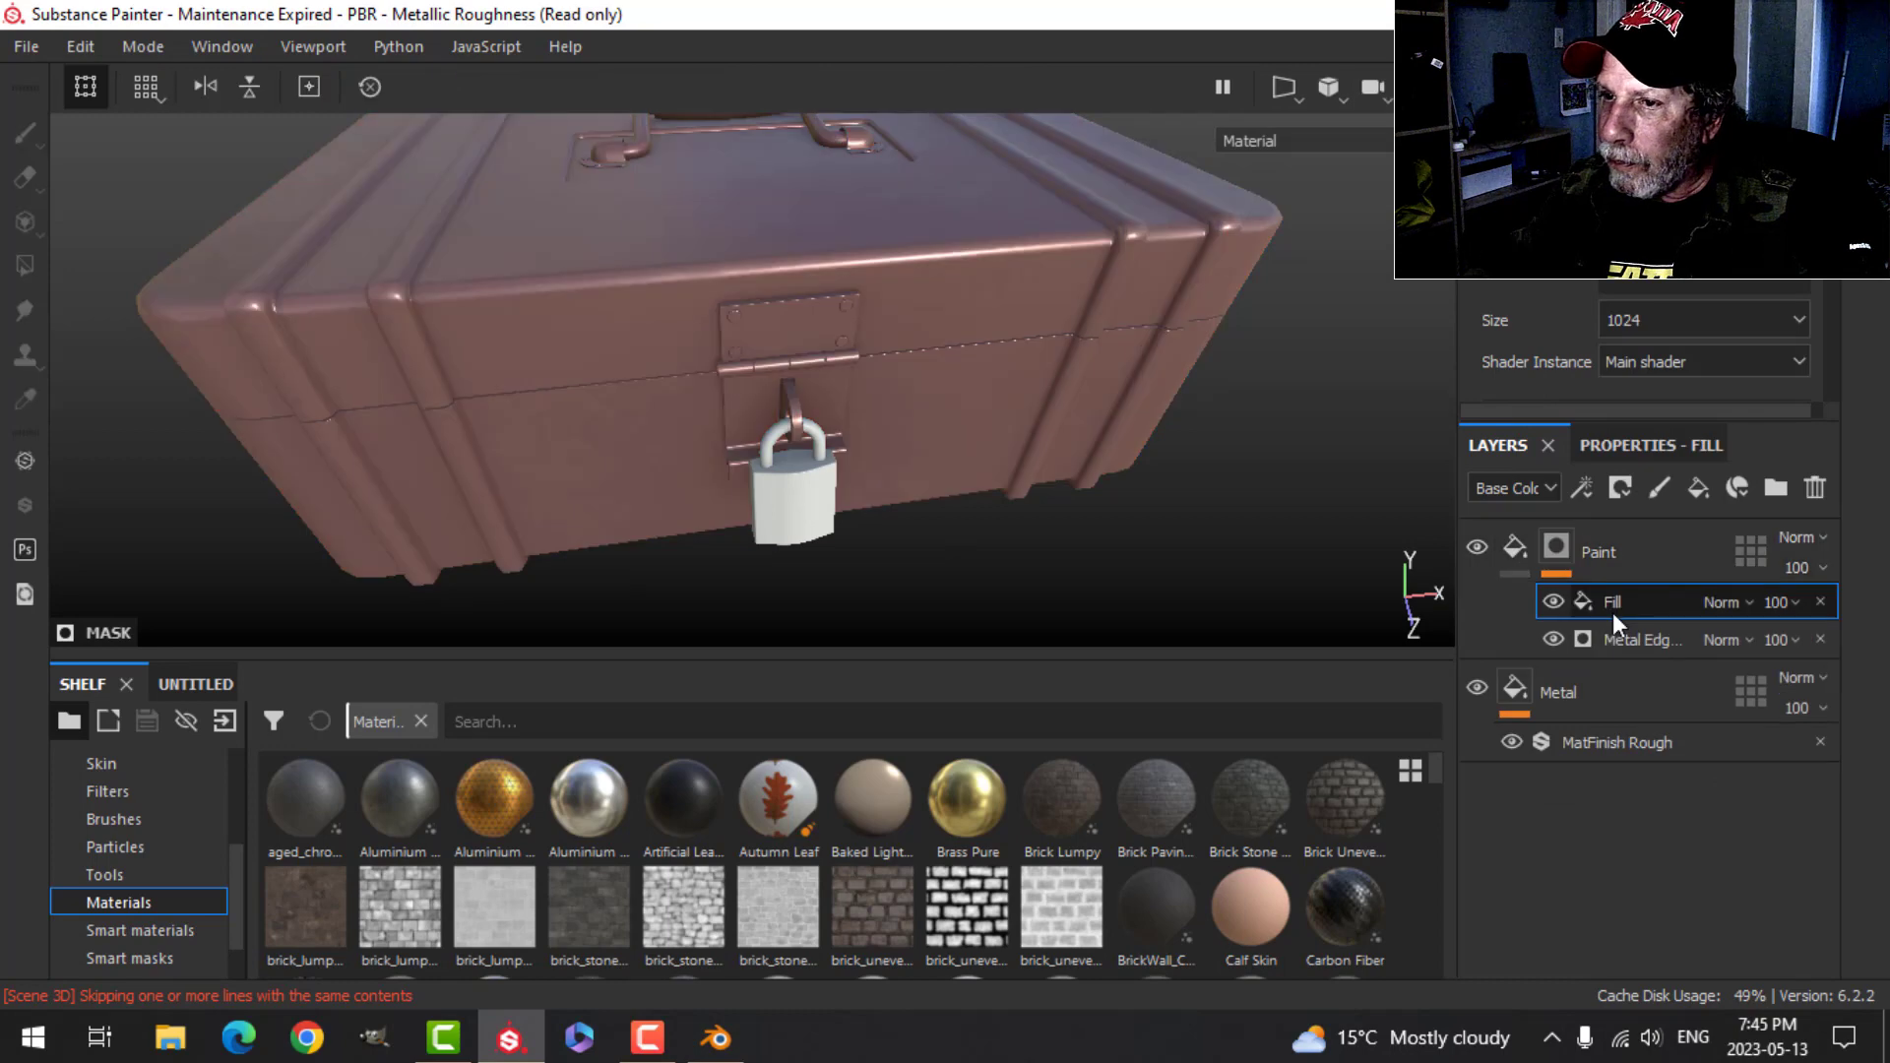
- Search the grunges for "grunge map 00" and assign Grunge Map 004 to the mask fill's grayscale
click(1638, 445)
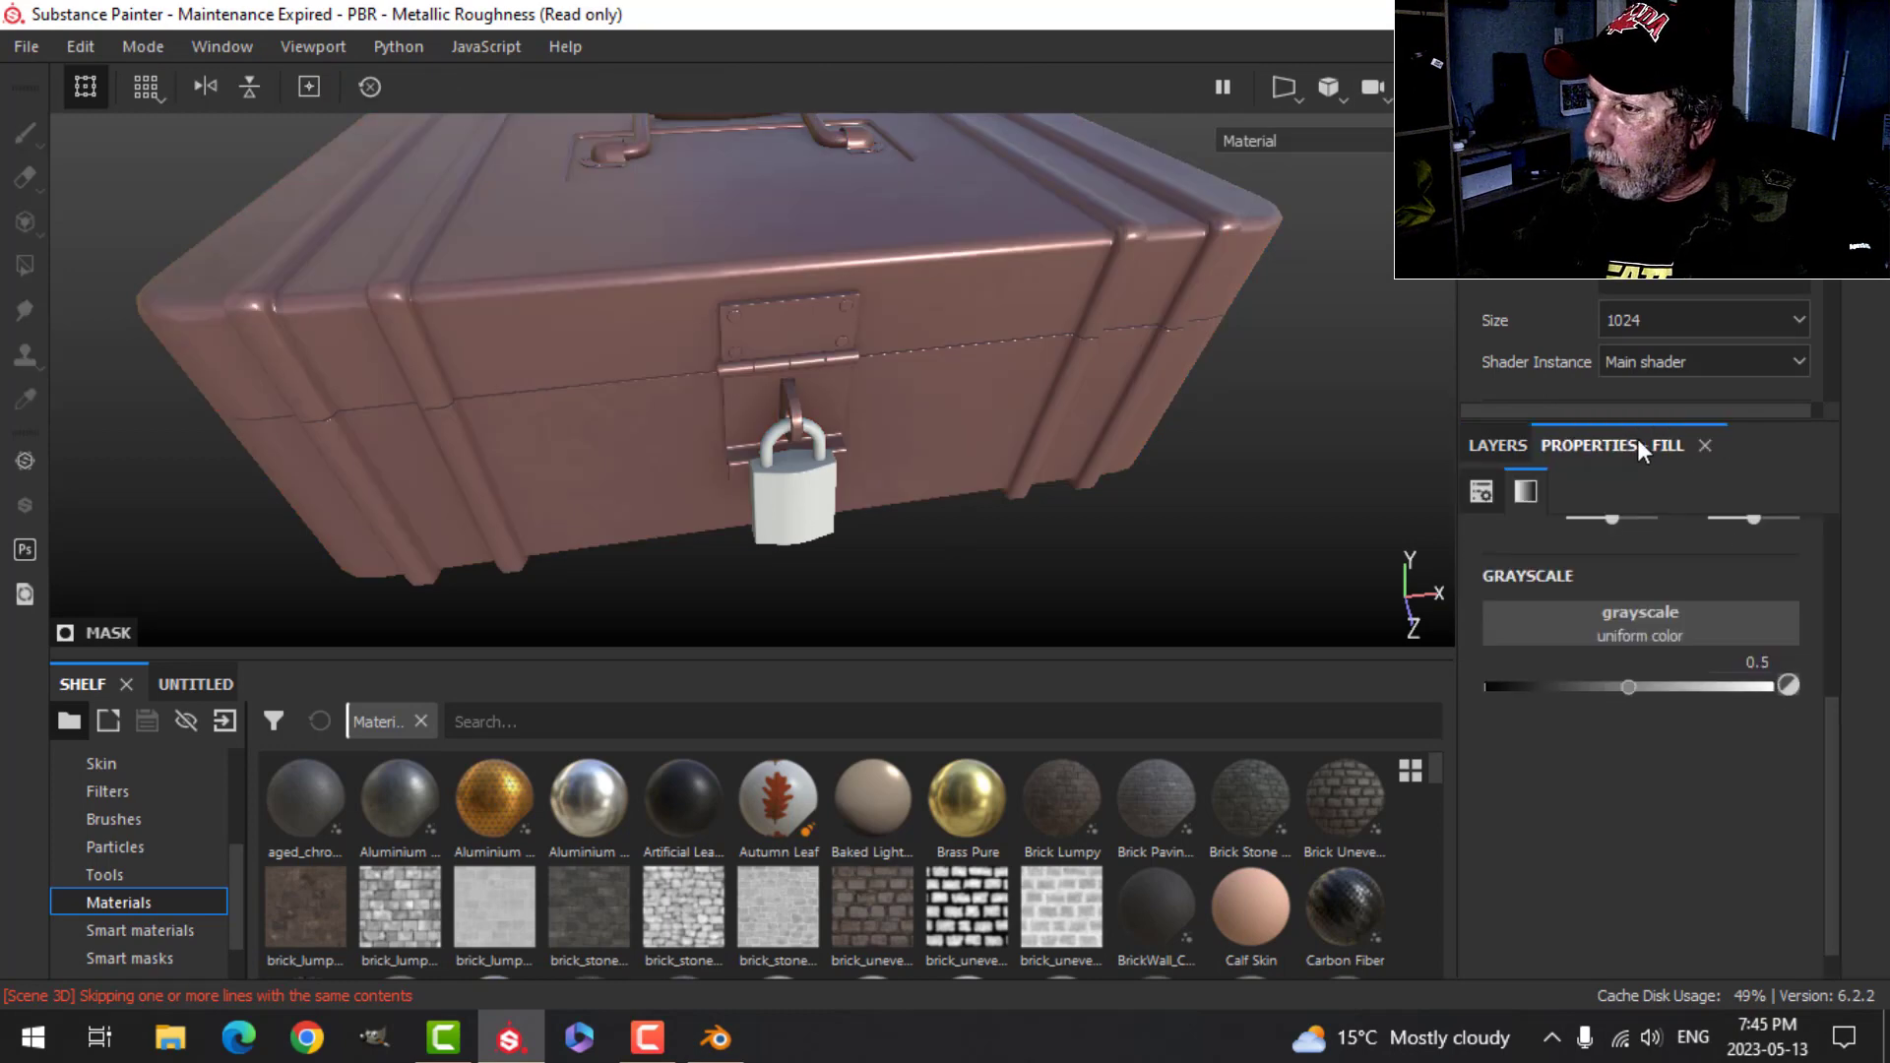
scroll(116, 857, up, 3)
click(116, 819)
click(538, 722)
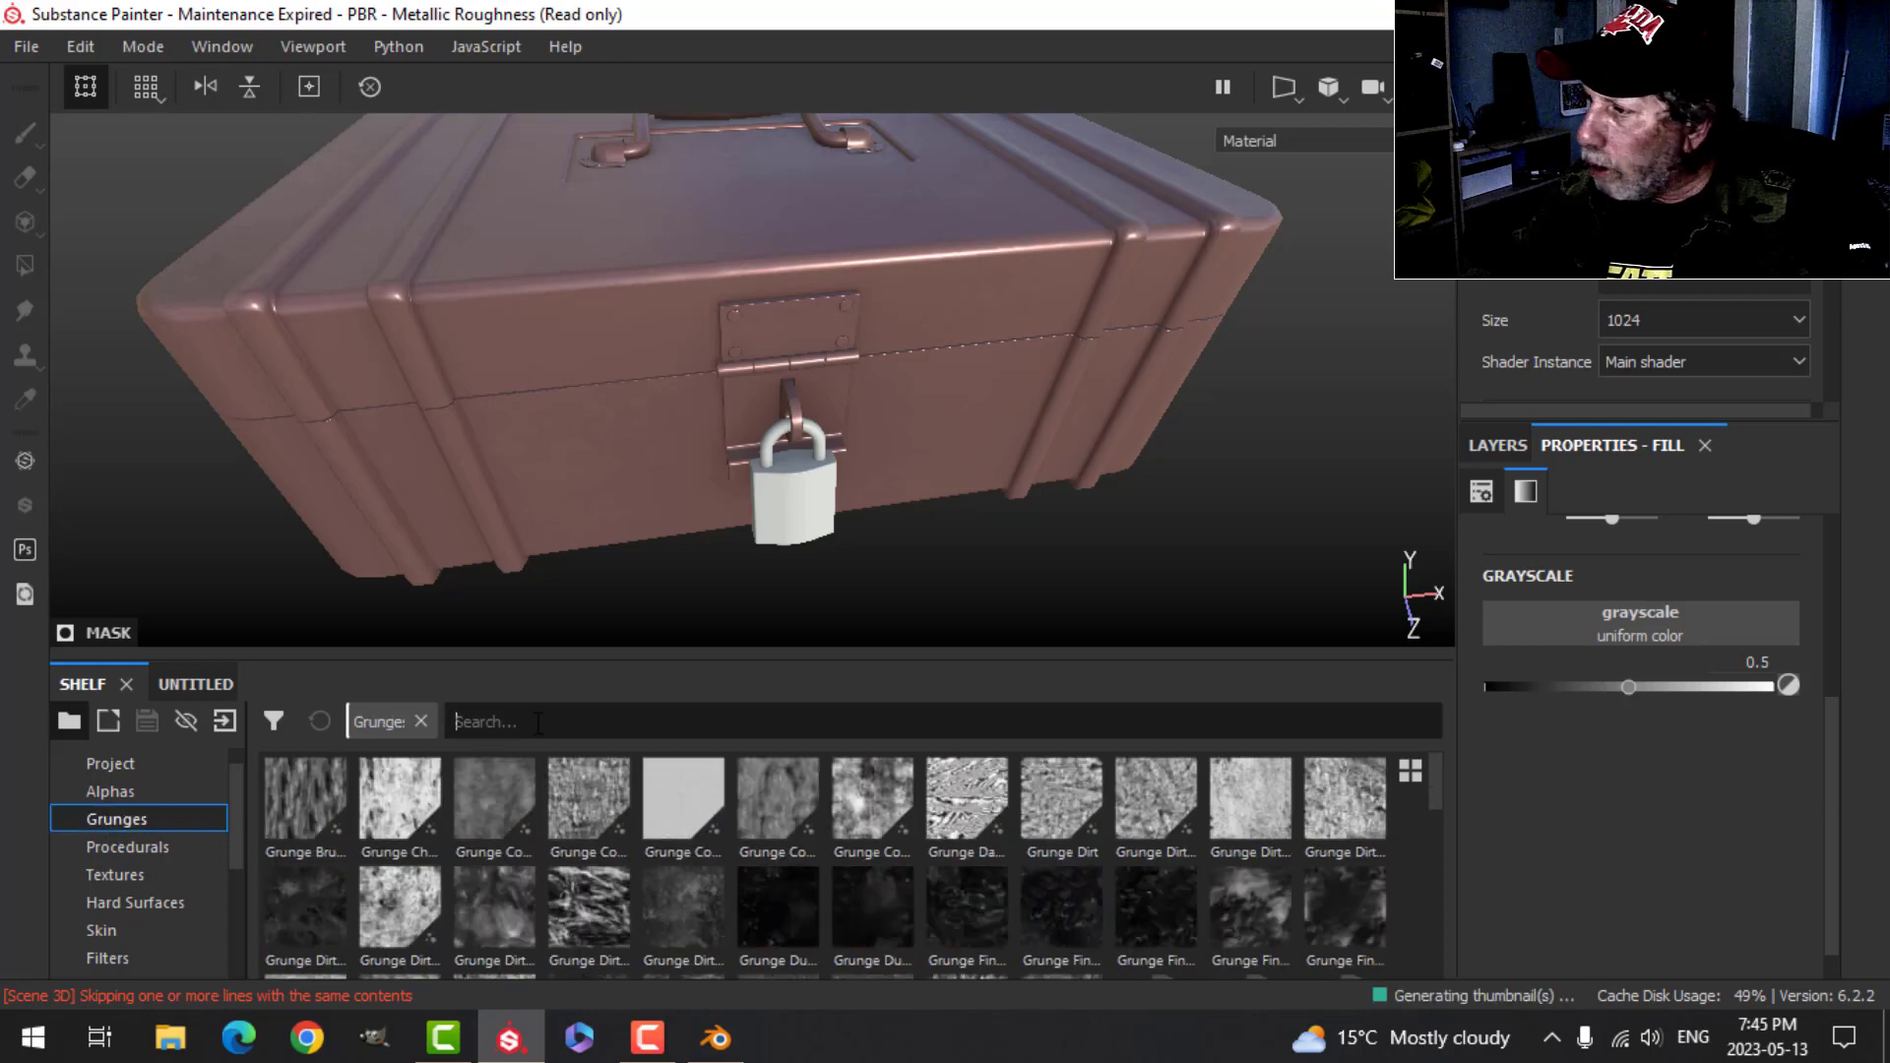
text(grun)
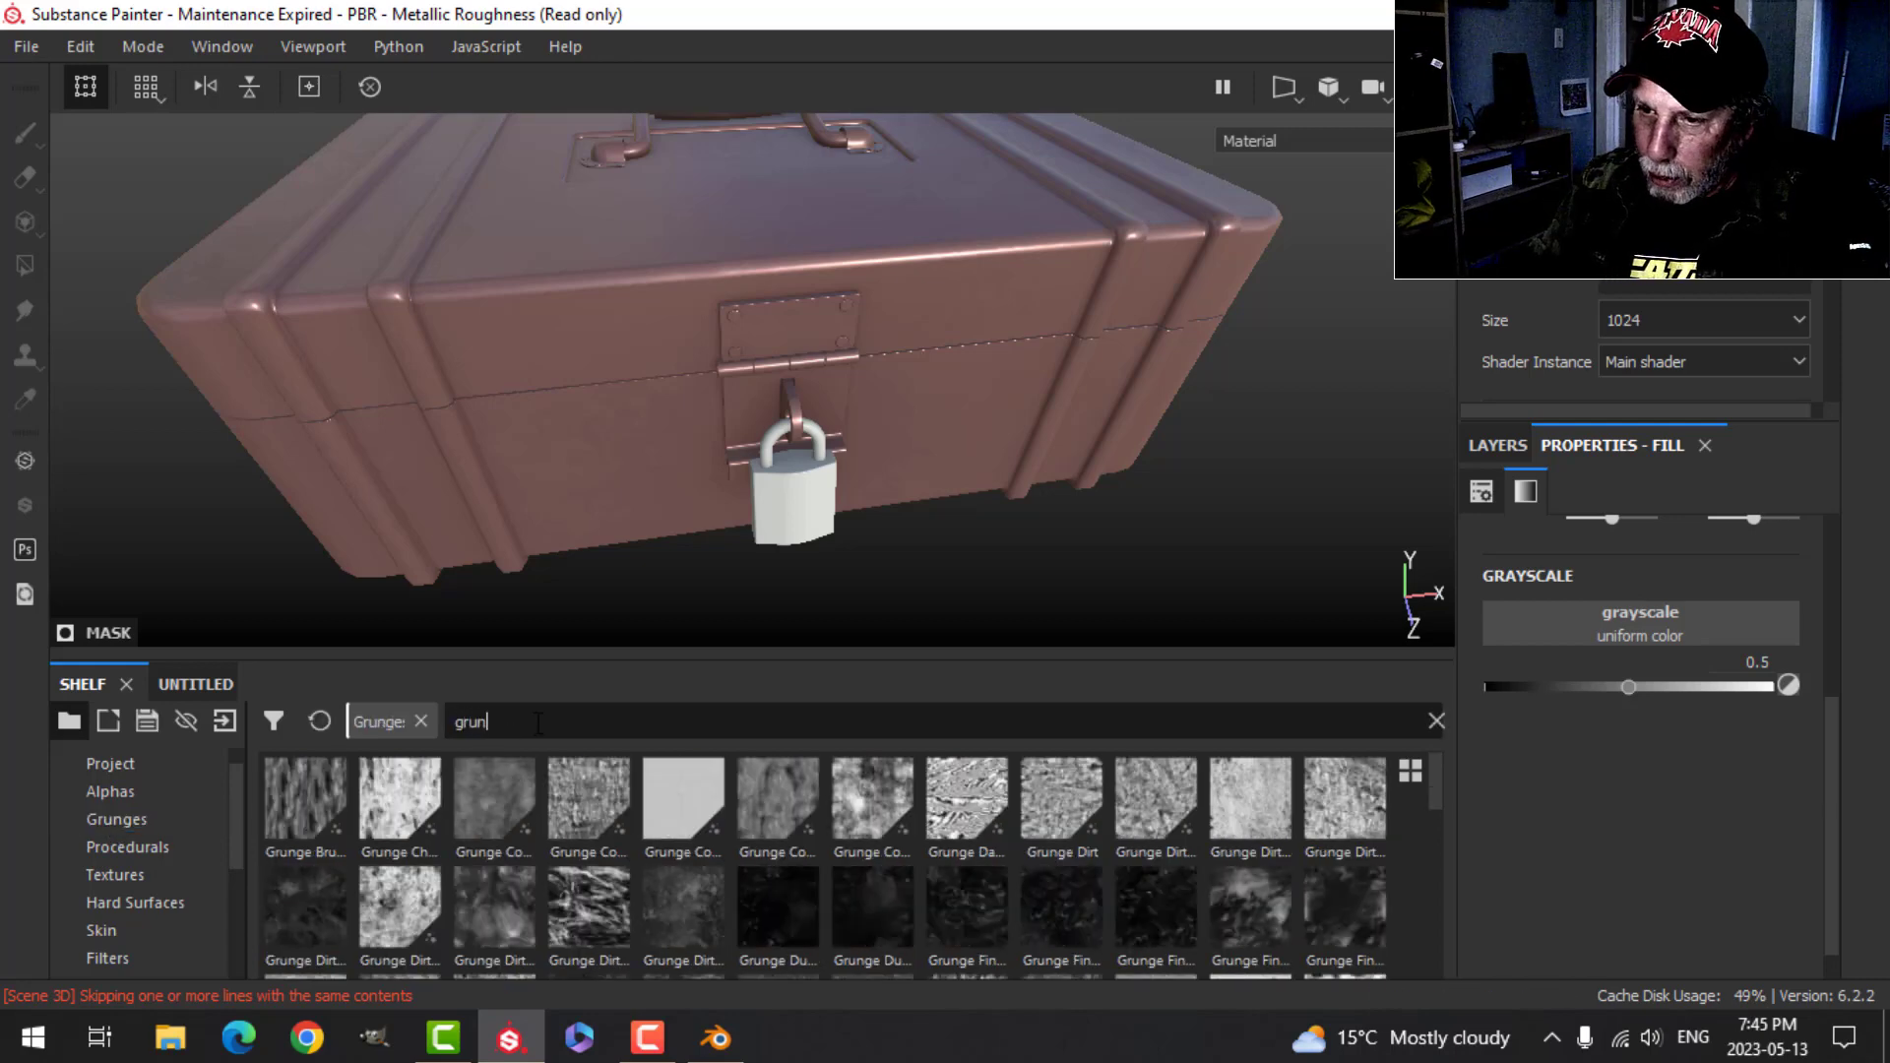
text(ge map )
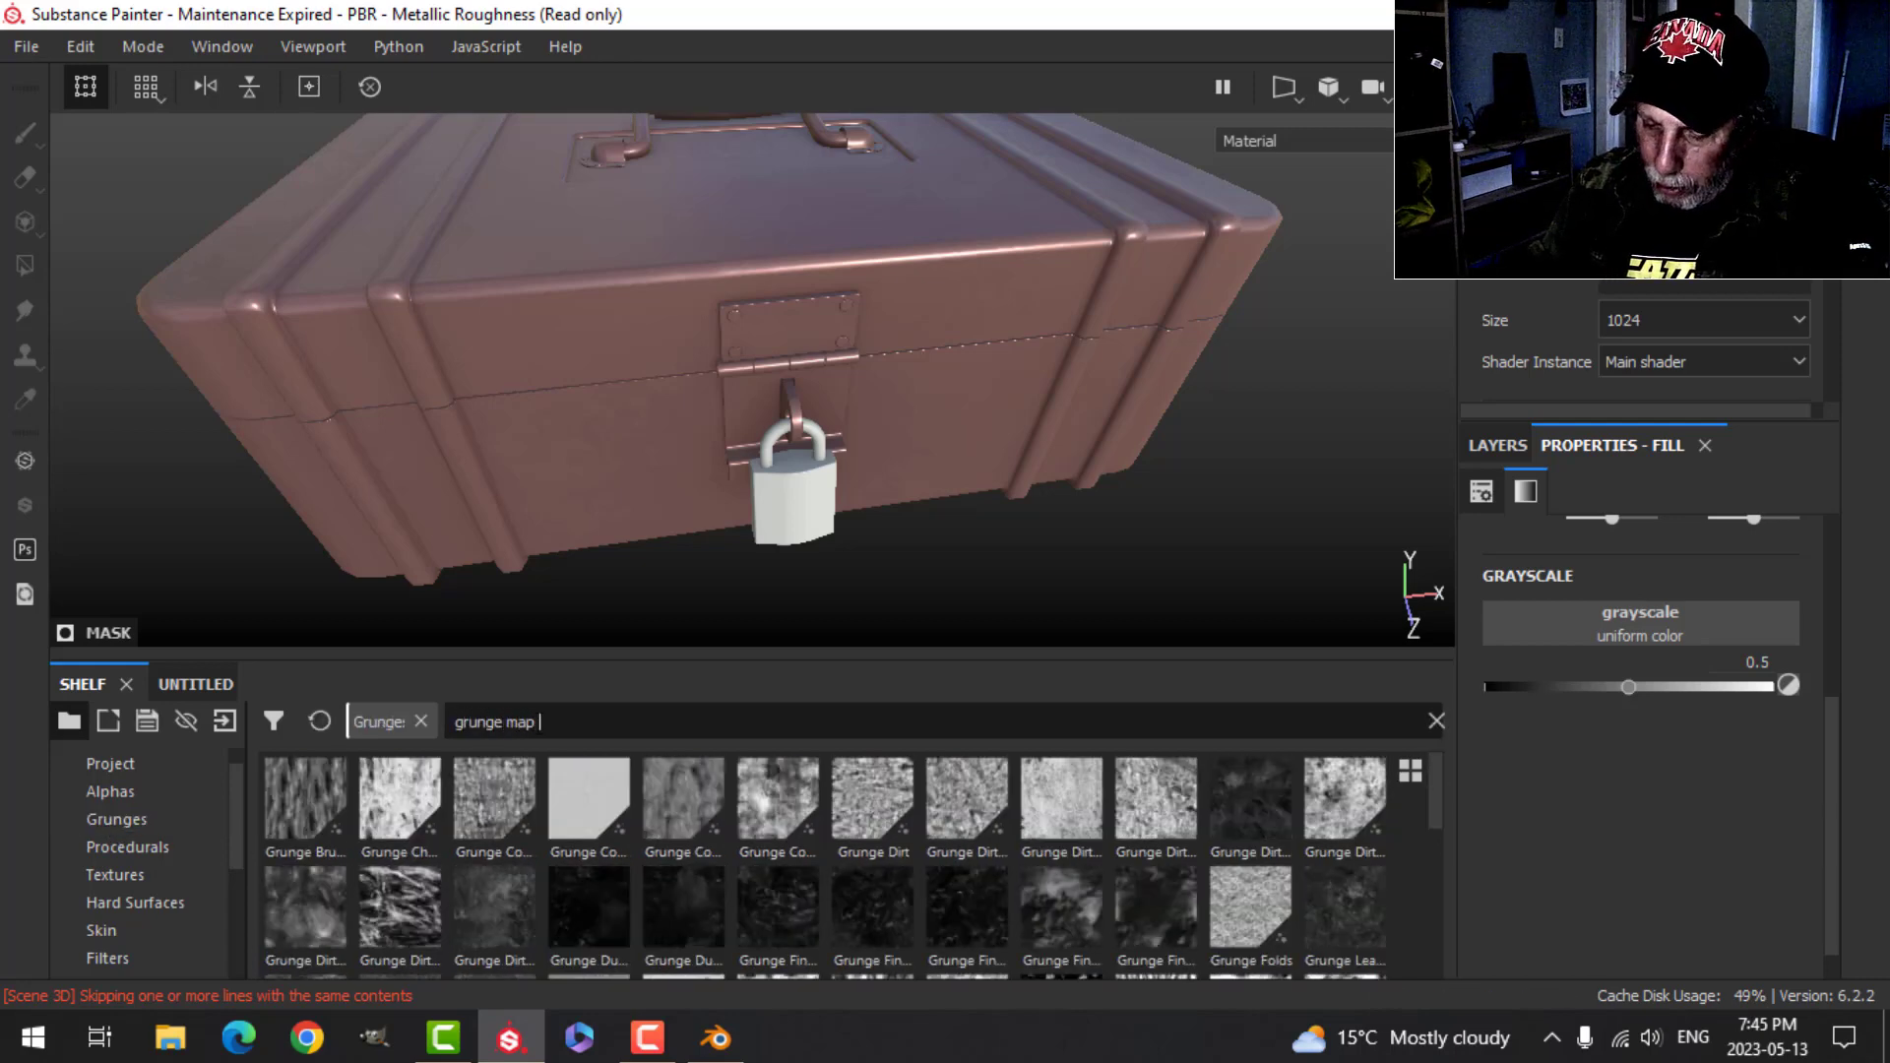
text(00)
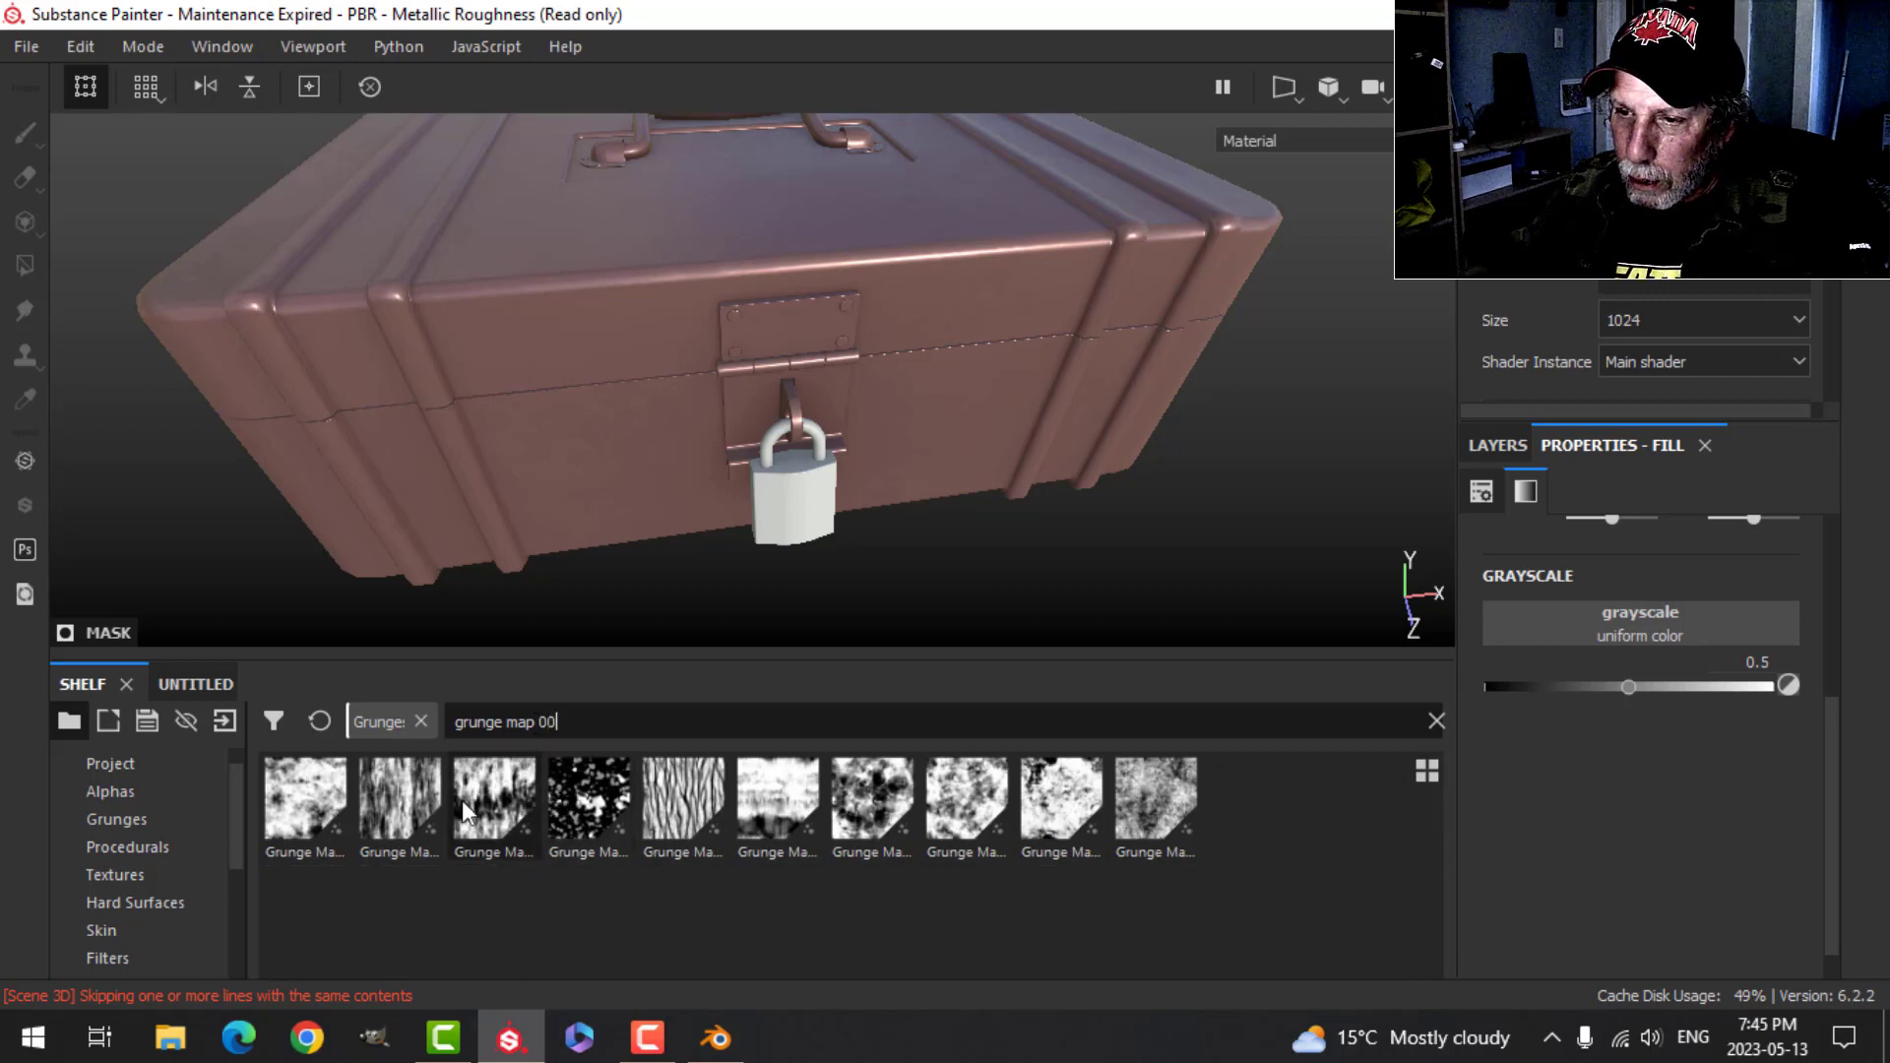
mouse_move(579, 794)
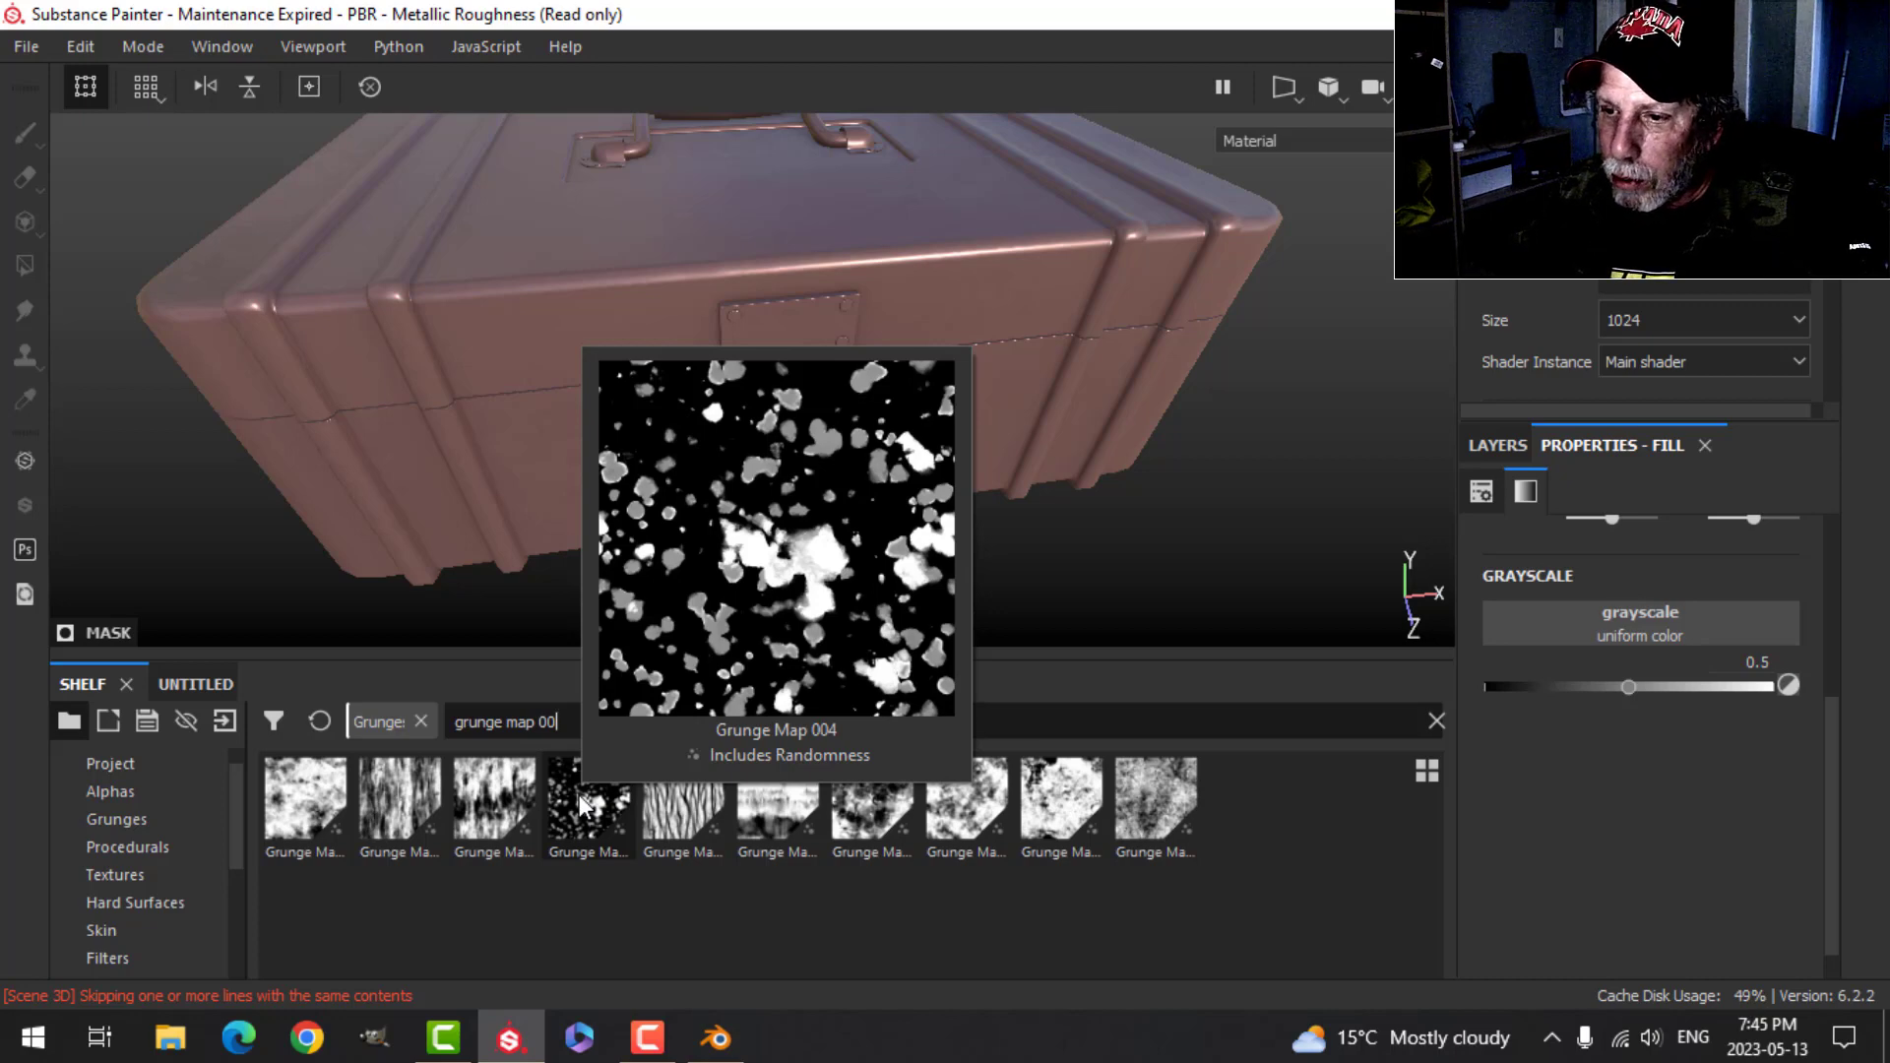
click(579, 795)
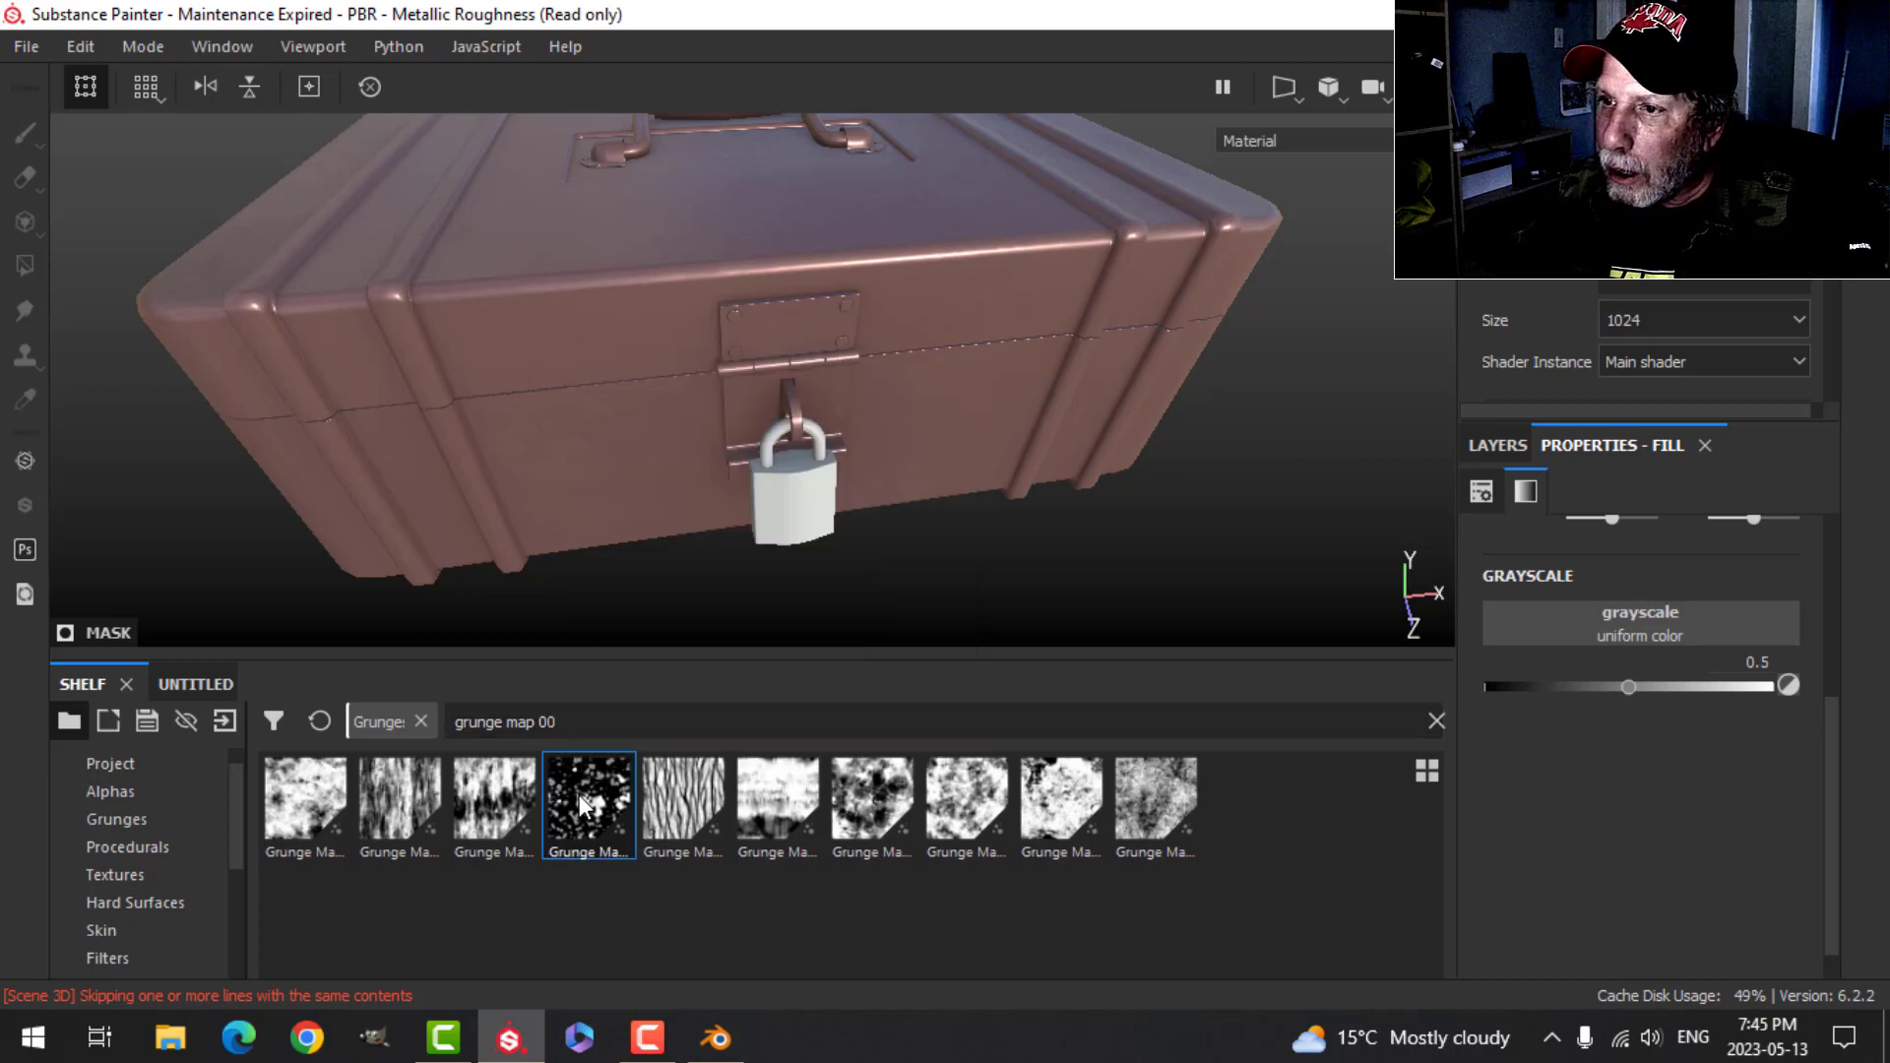
drag(581, 791, 1546, 632)
- Invert Grunge Map 004 and set its Contrast to 0.76 and Balance to 0.22
scroll(1069, 536, down, 3)
alt+drag(1069, 536, 1104, 558)
scroll(1104, 558, down, 1)
scroll(1103, 558, down, 2)
alt+middle_drag(1103, 558, 1112, 471)
alt+drag(1111, 470, 1124, 515)
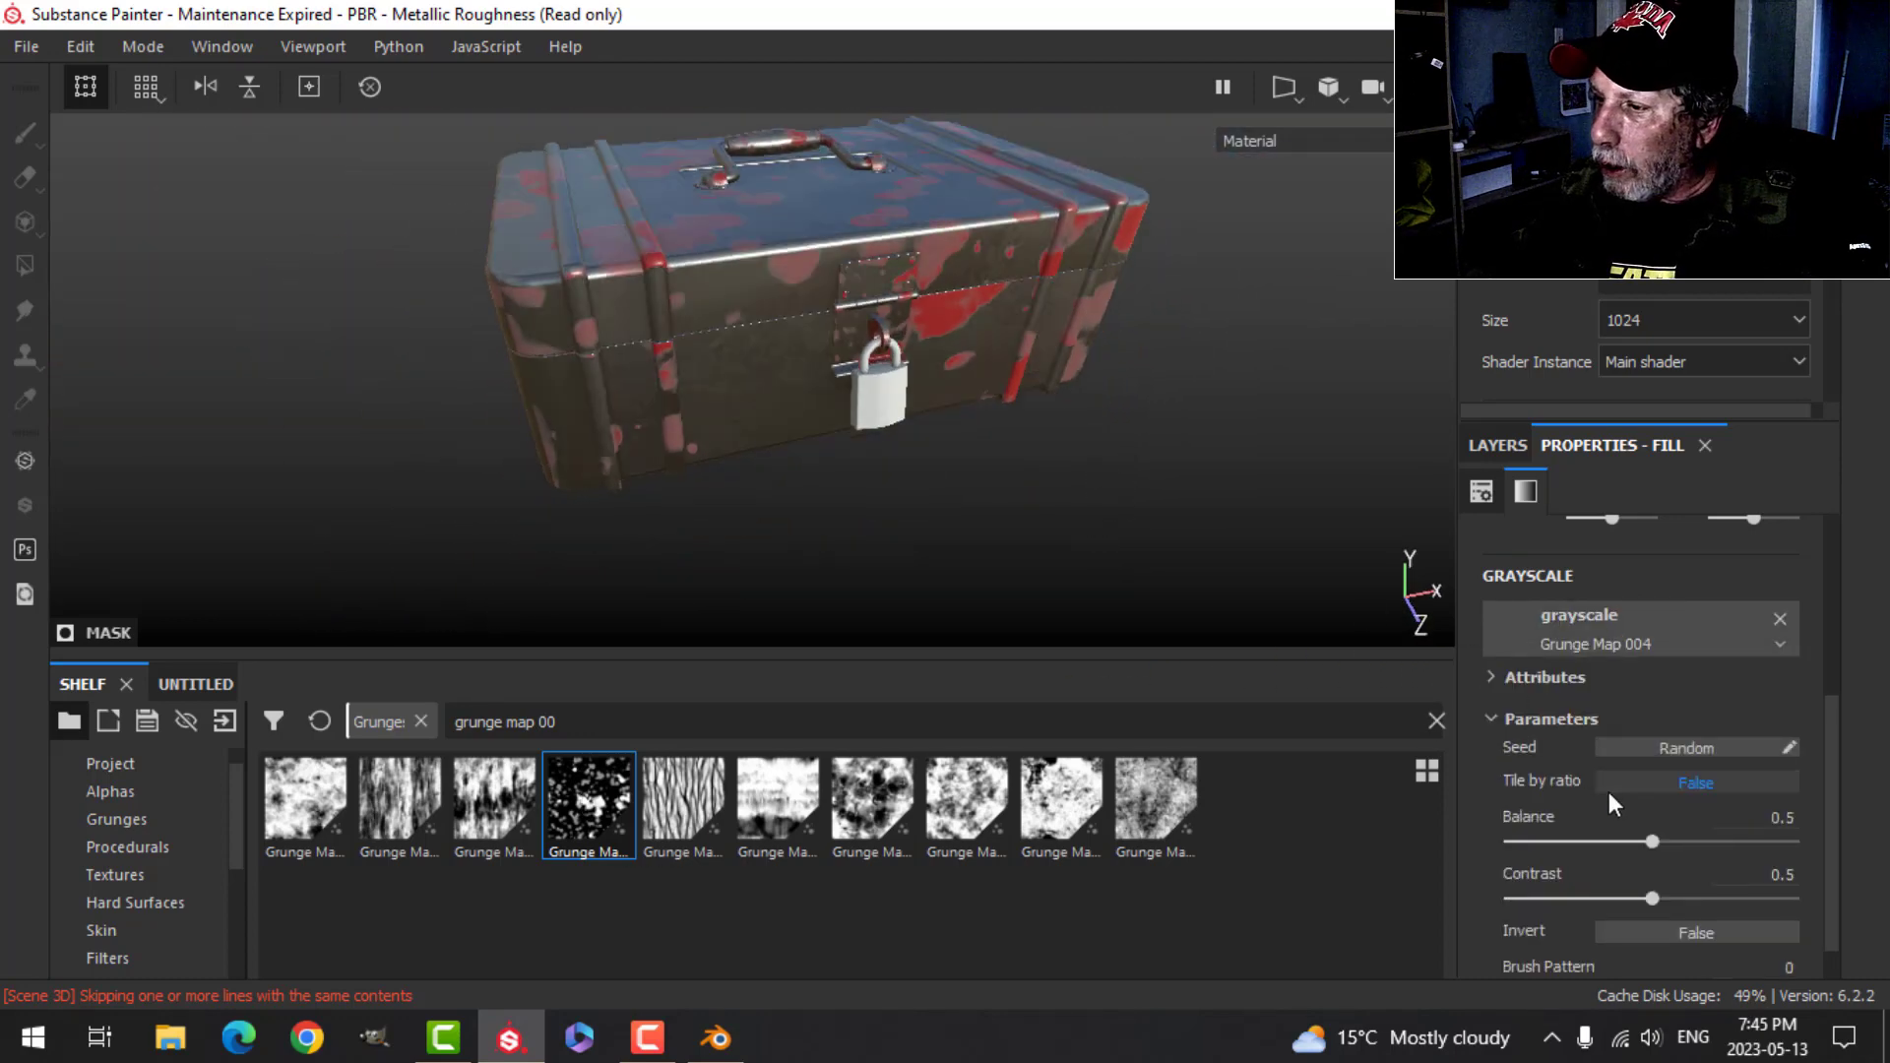
scroll(1627, 868, down, 1)
click(1641, 881)
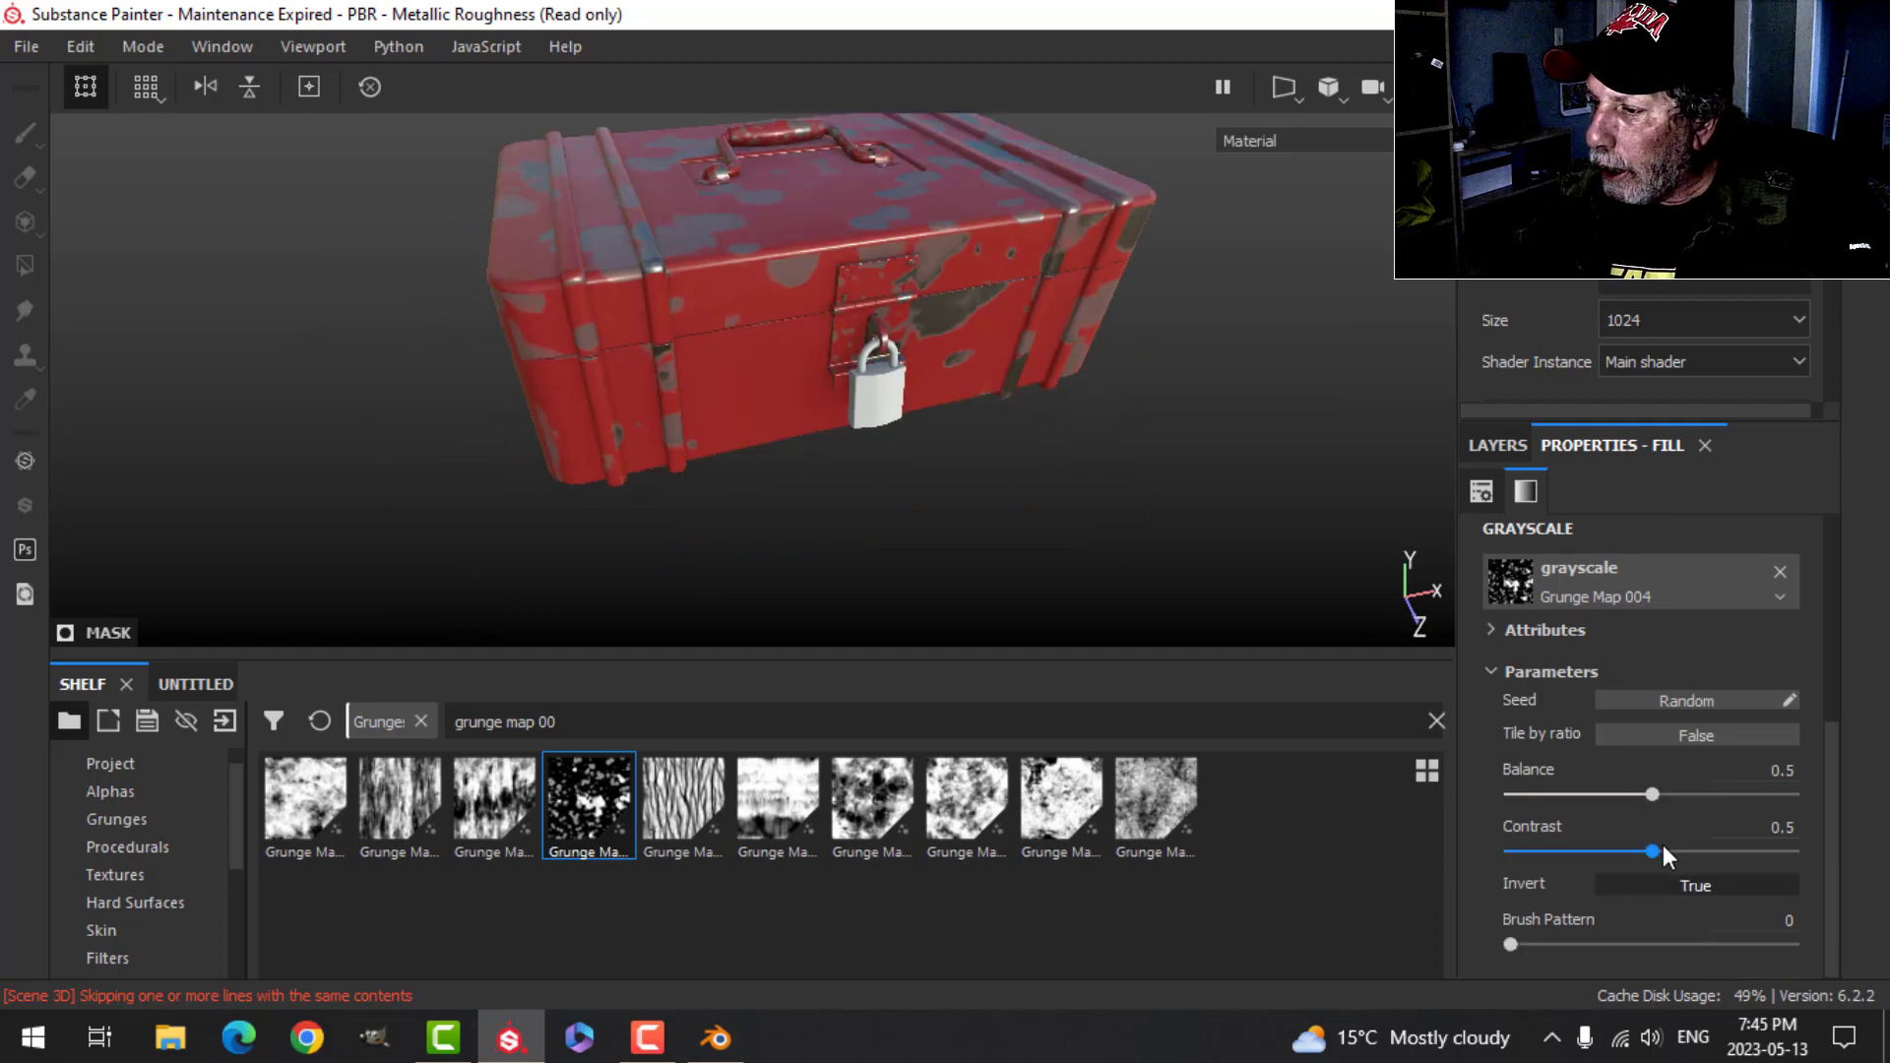
drag(1652, 852, 1724, 851)
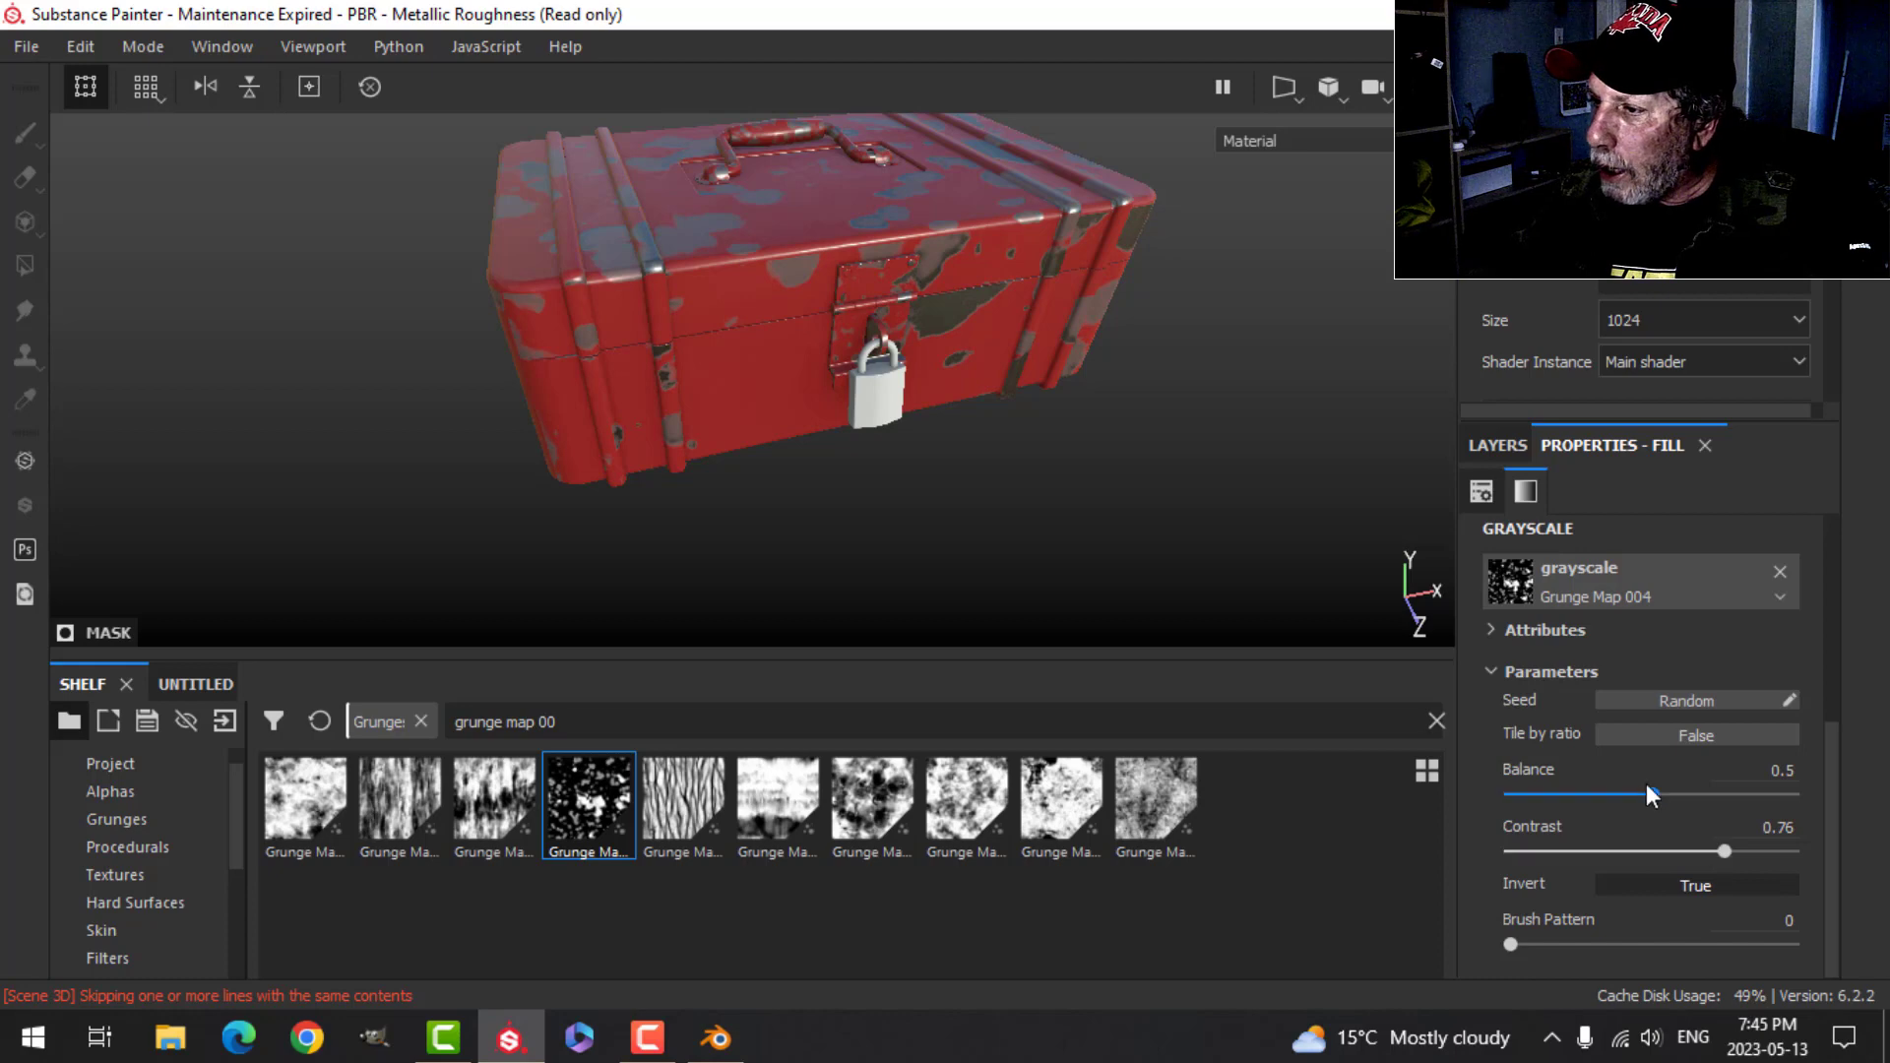
drag(1647, 794, 1573, 792)
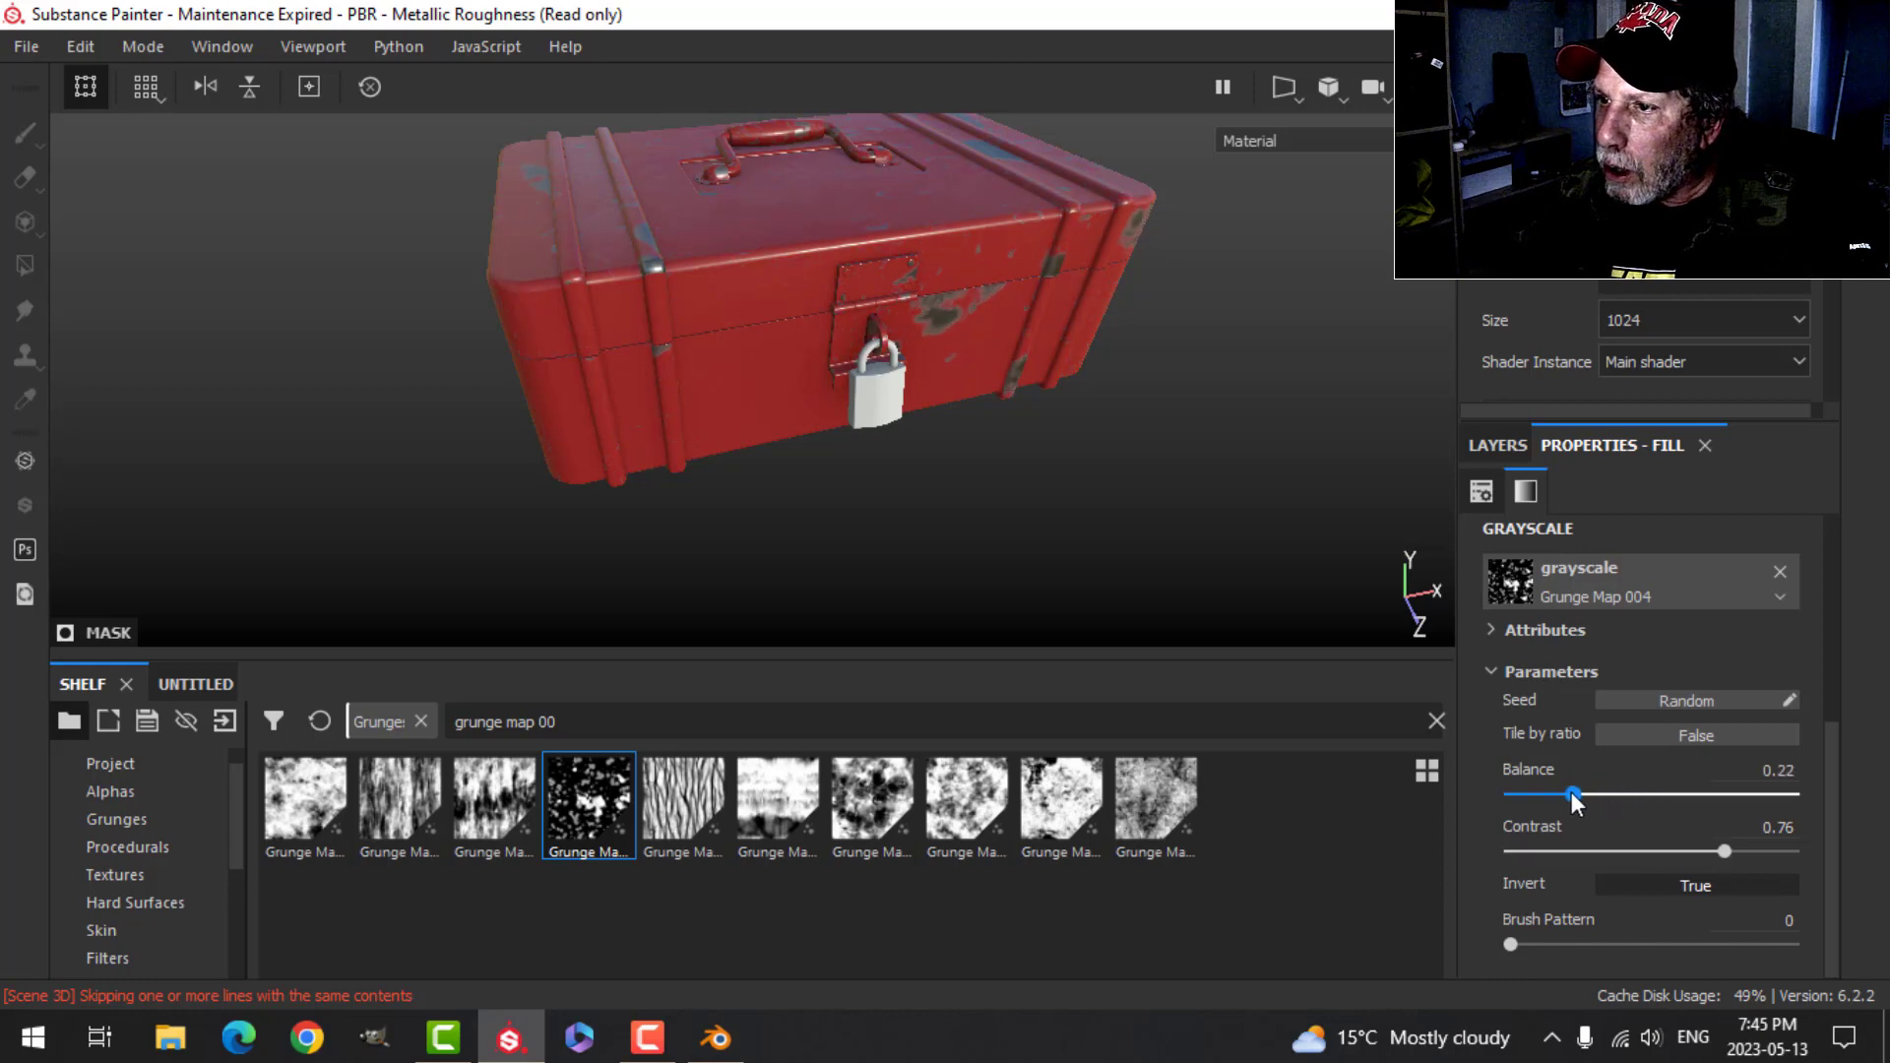
- Set the mask fill's UV scale to 2 and Grunge Map 004's Balance to 0.18
scroll(1573, 630, up, 4)
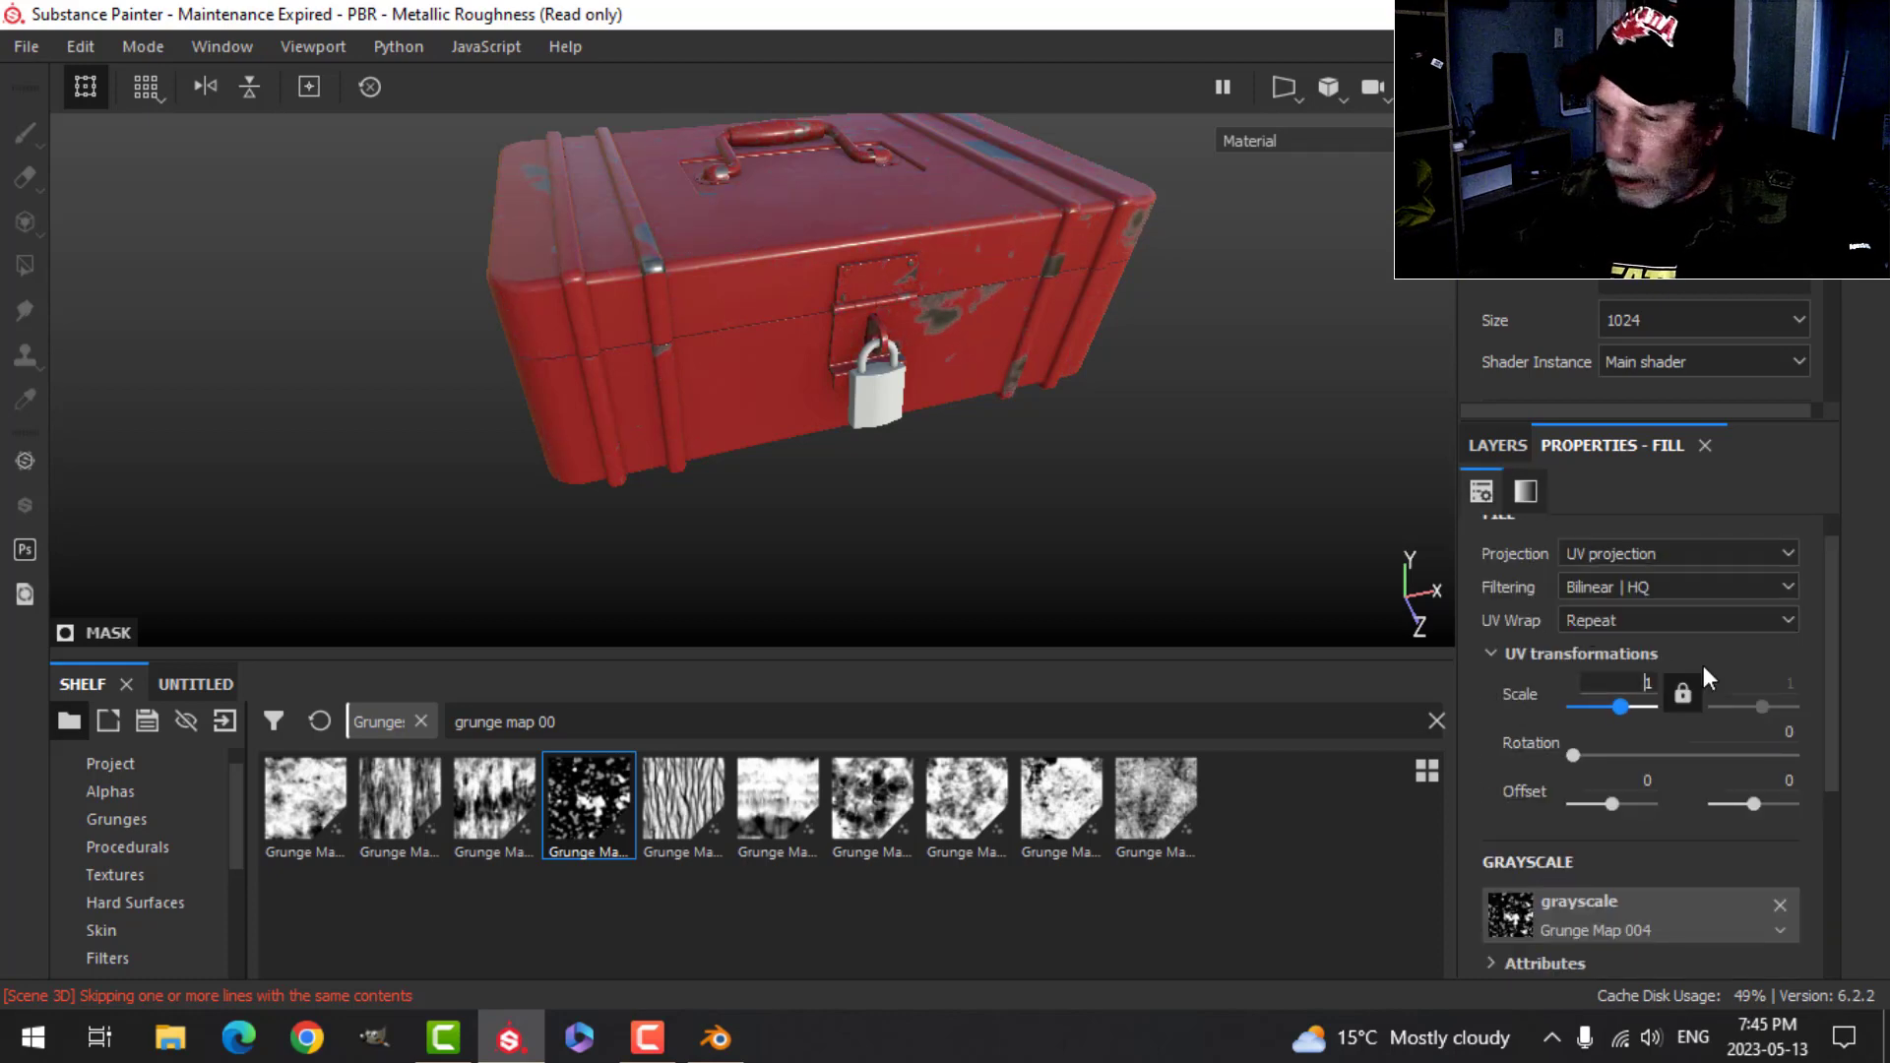
text(2)
key(Return)
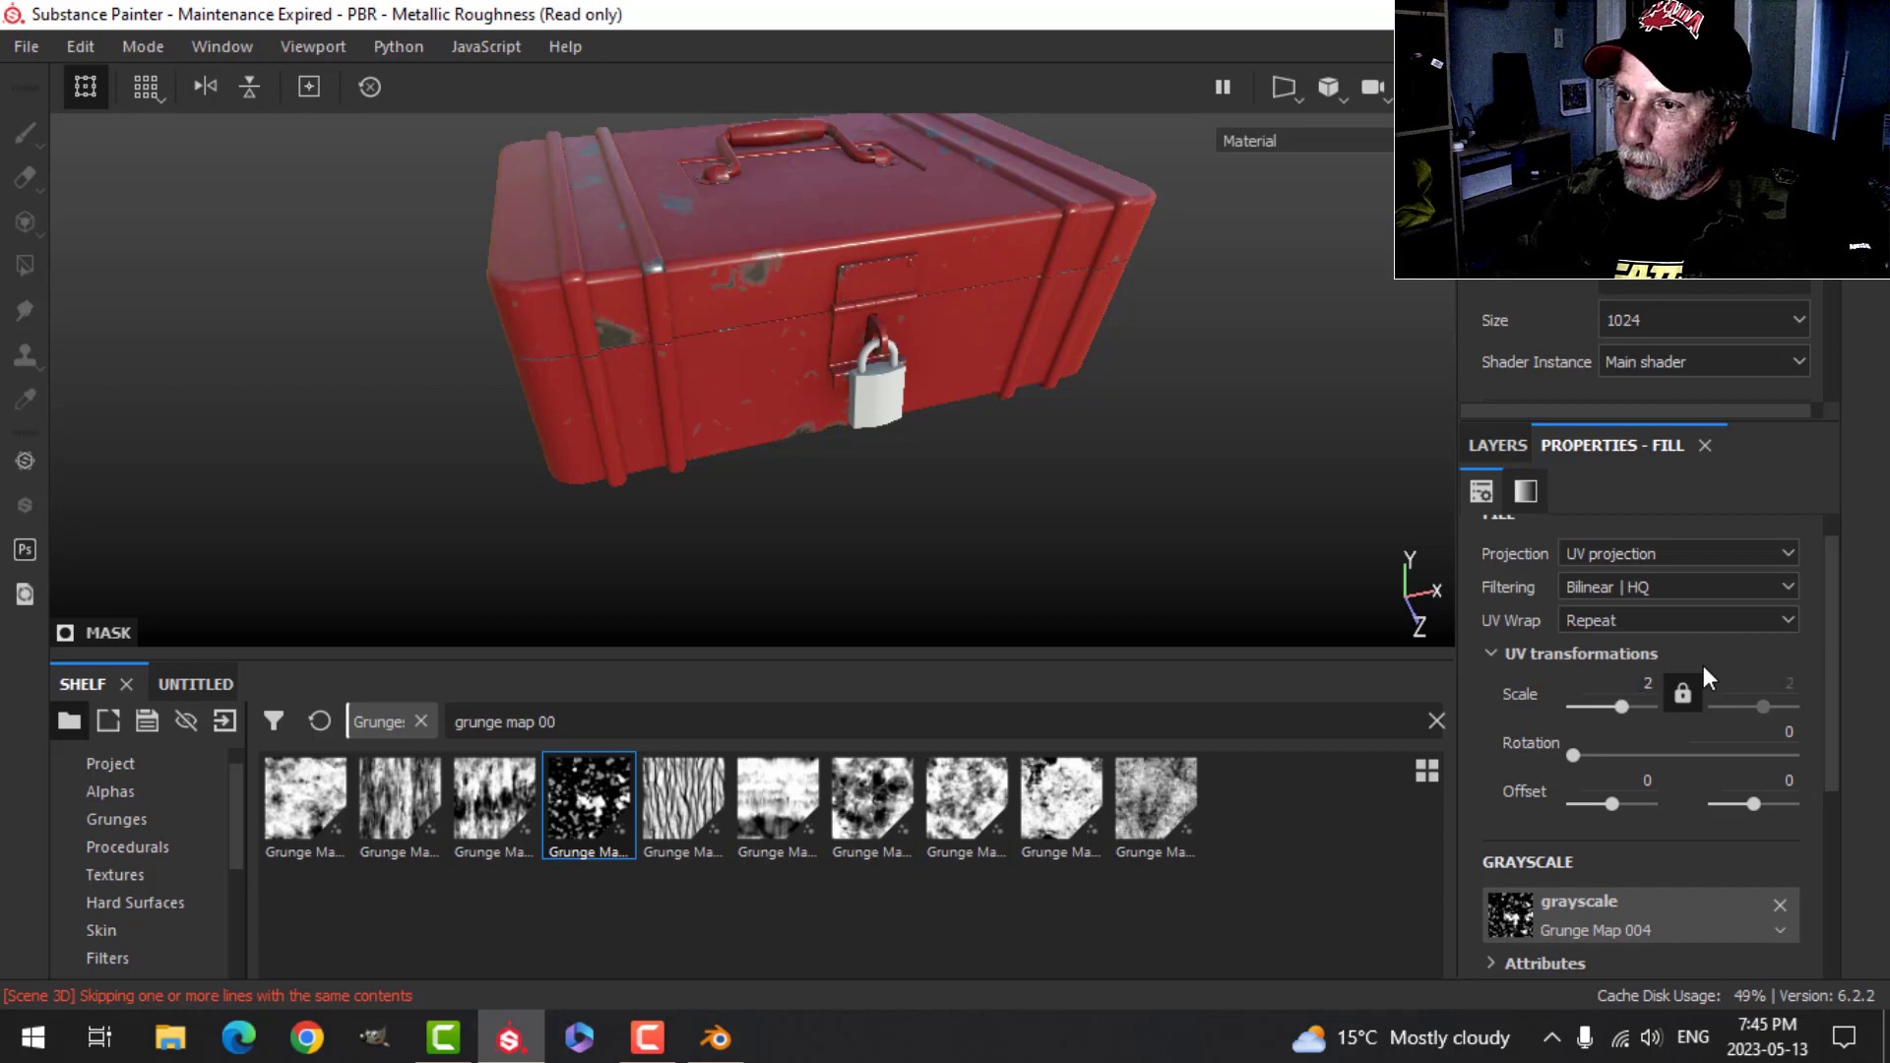
alt+drag(1020, 453, 951, 528)
scroll(1662, 842, down, 3)
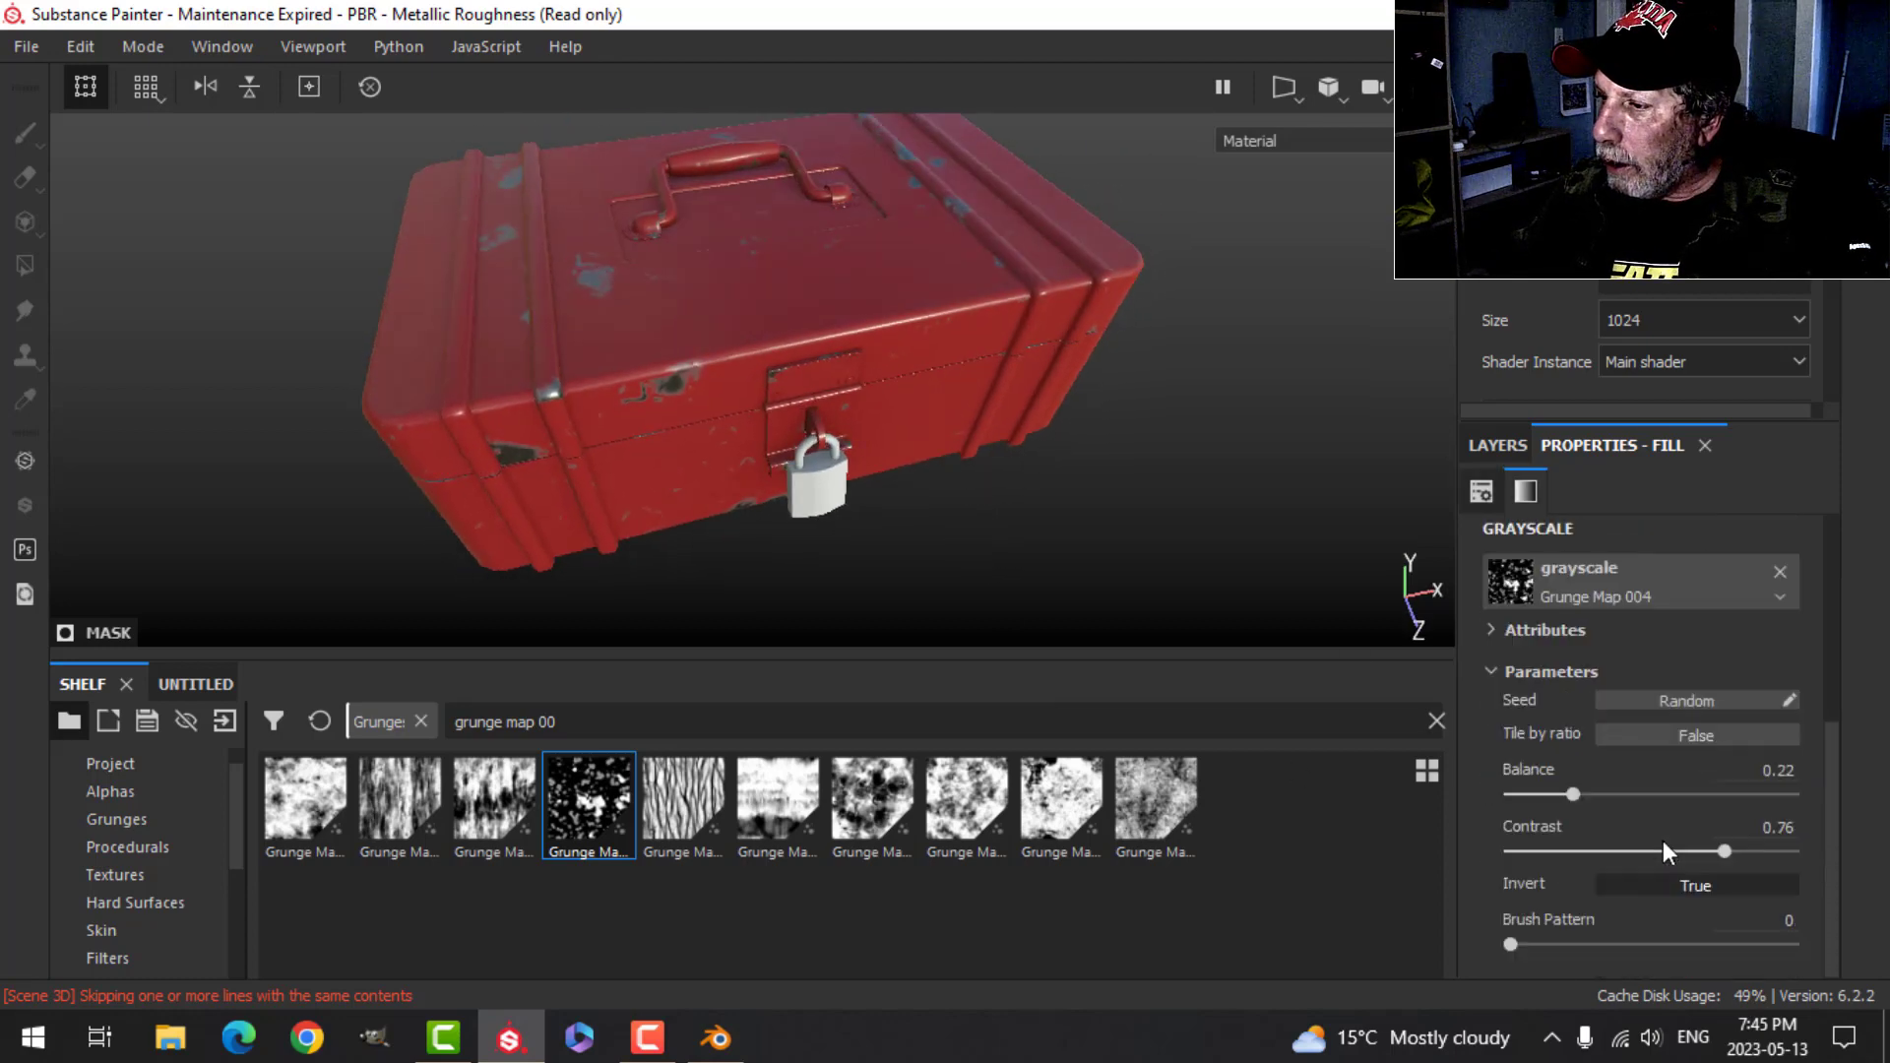
mouse_move(1568, 790)
mouse_down()
mouse_move(1597, 787)
mouse_move(1559, 786)
mouse_up()
scroll(1043, 540, up, 3)
alt+drag(1097, 486, 1082, 406)
scroll(981, 480, down, 3)
mouse_move(984, 489)
alt+mouse_down()
mouse_move(954, 582)
mouse_move(1014, 507)
mouse_move(1034, 352)
mouse_move(995, 393)
mouse_move(1117, 539)
mouse_move(1024, 473)
mouse_move(1093, 423)
mouse_move(1112, 434)
mouse_move(979, 495)
mouse_move(973, 452)
mouse_move(965, 479)
alt+mouse_up()
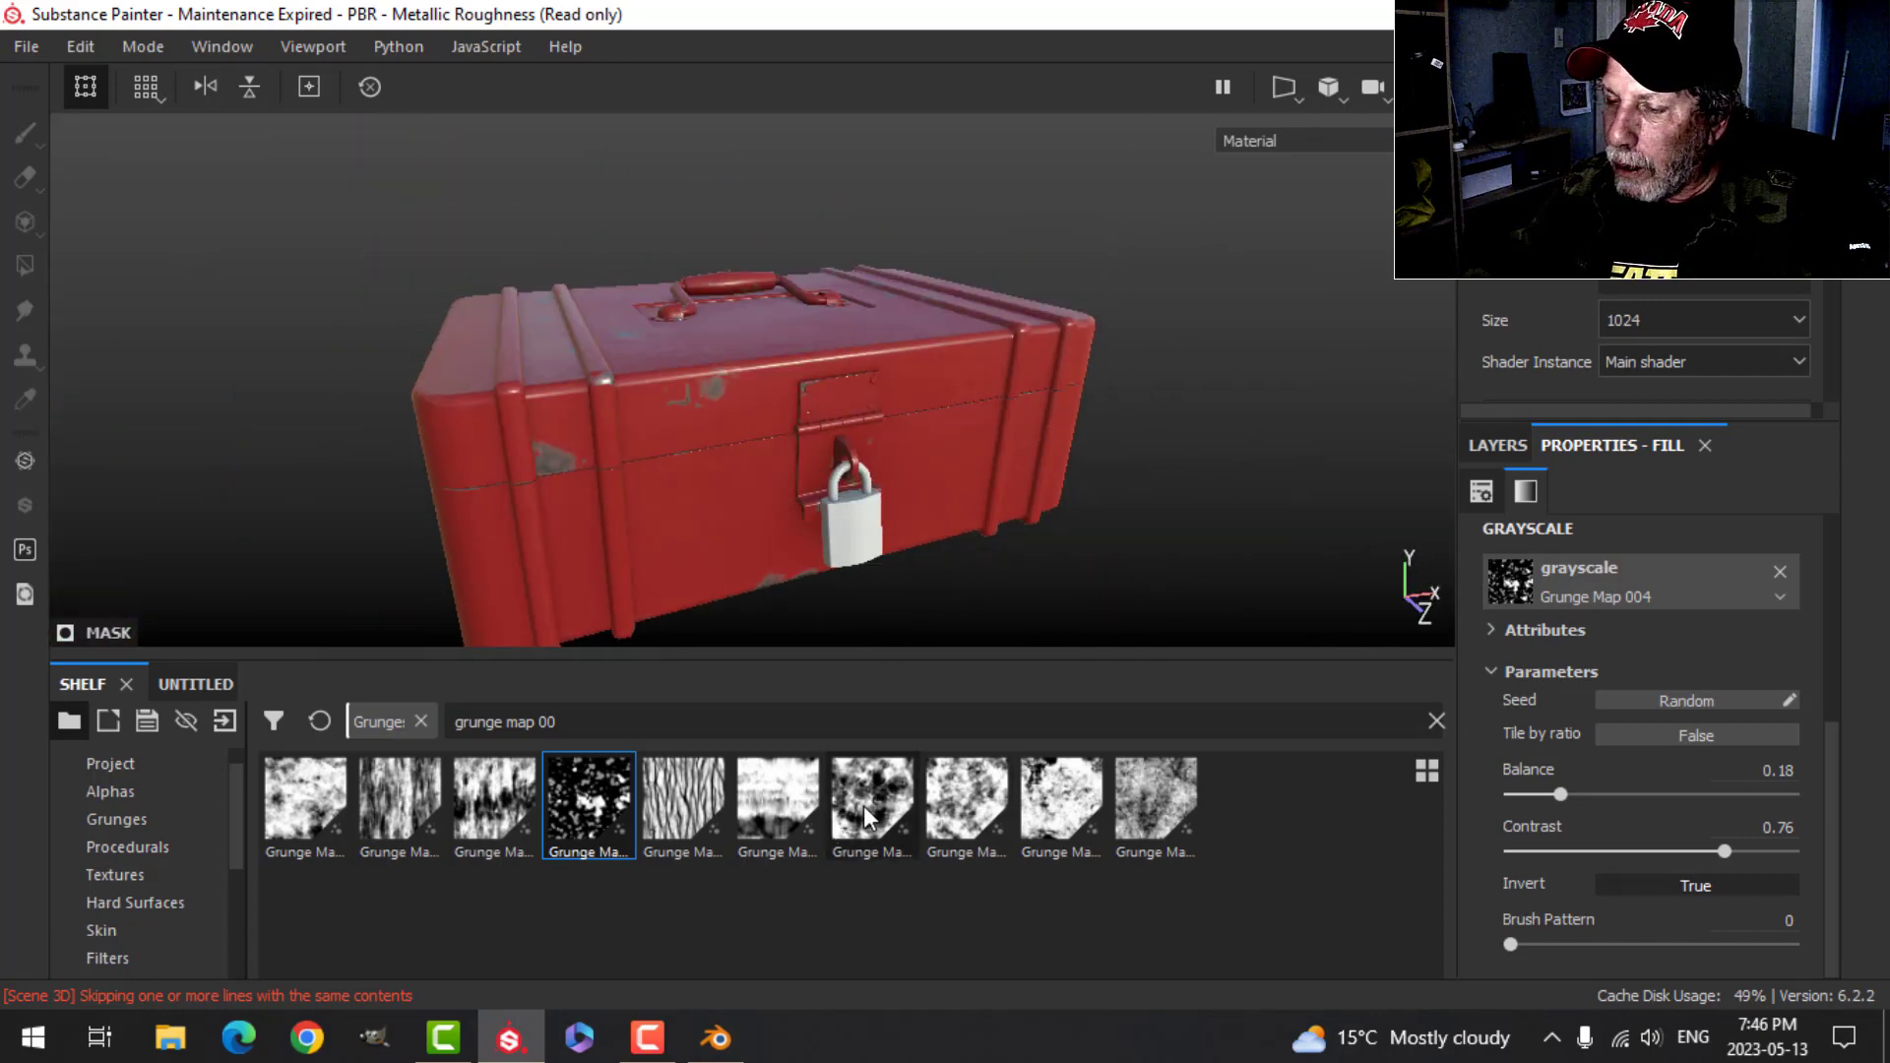
- Try Grunge Map 007 as the mask fill's grayscale and undo the replacement
drag(877, 814, 1524, 591)
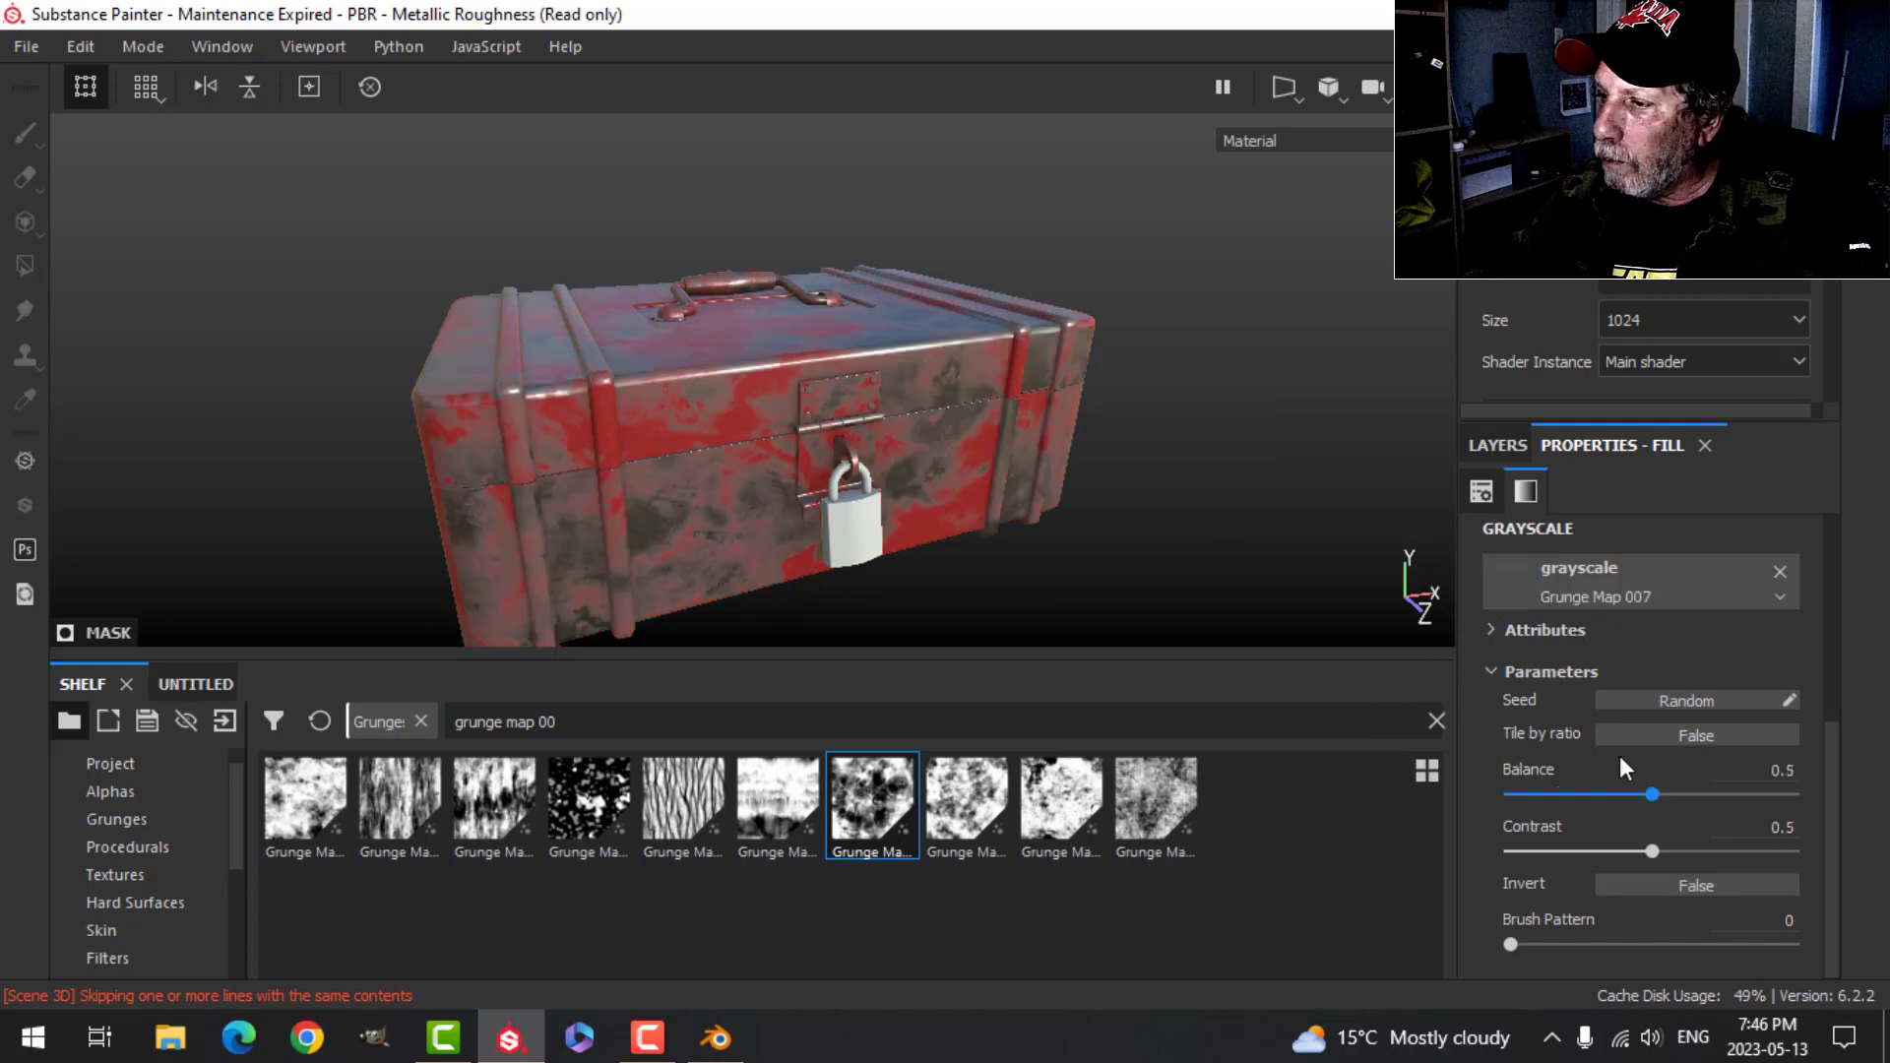
key(ctrl+z)
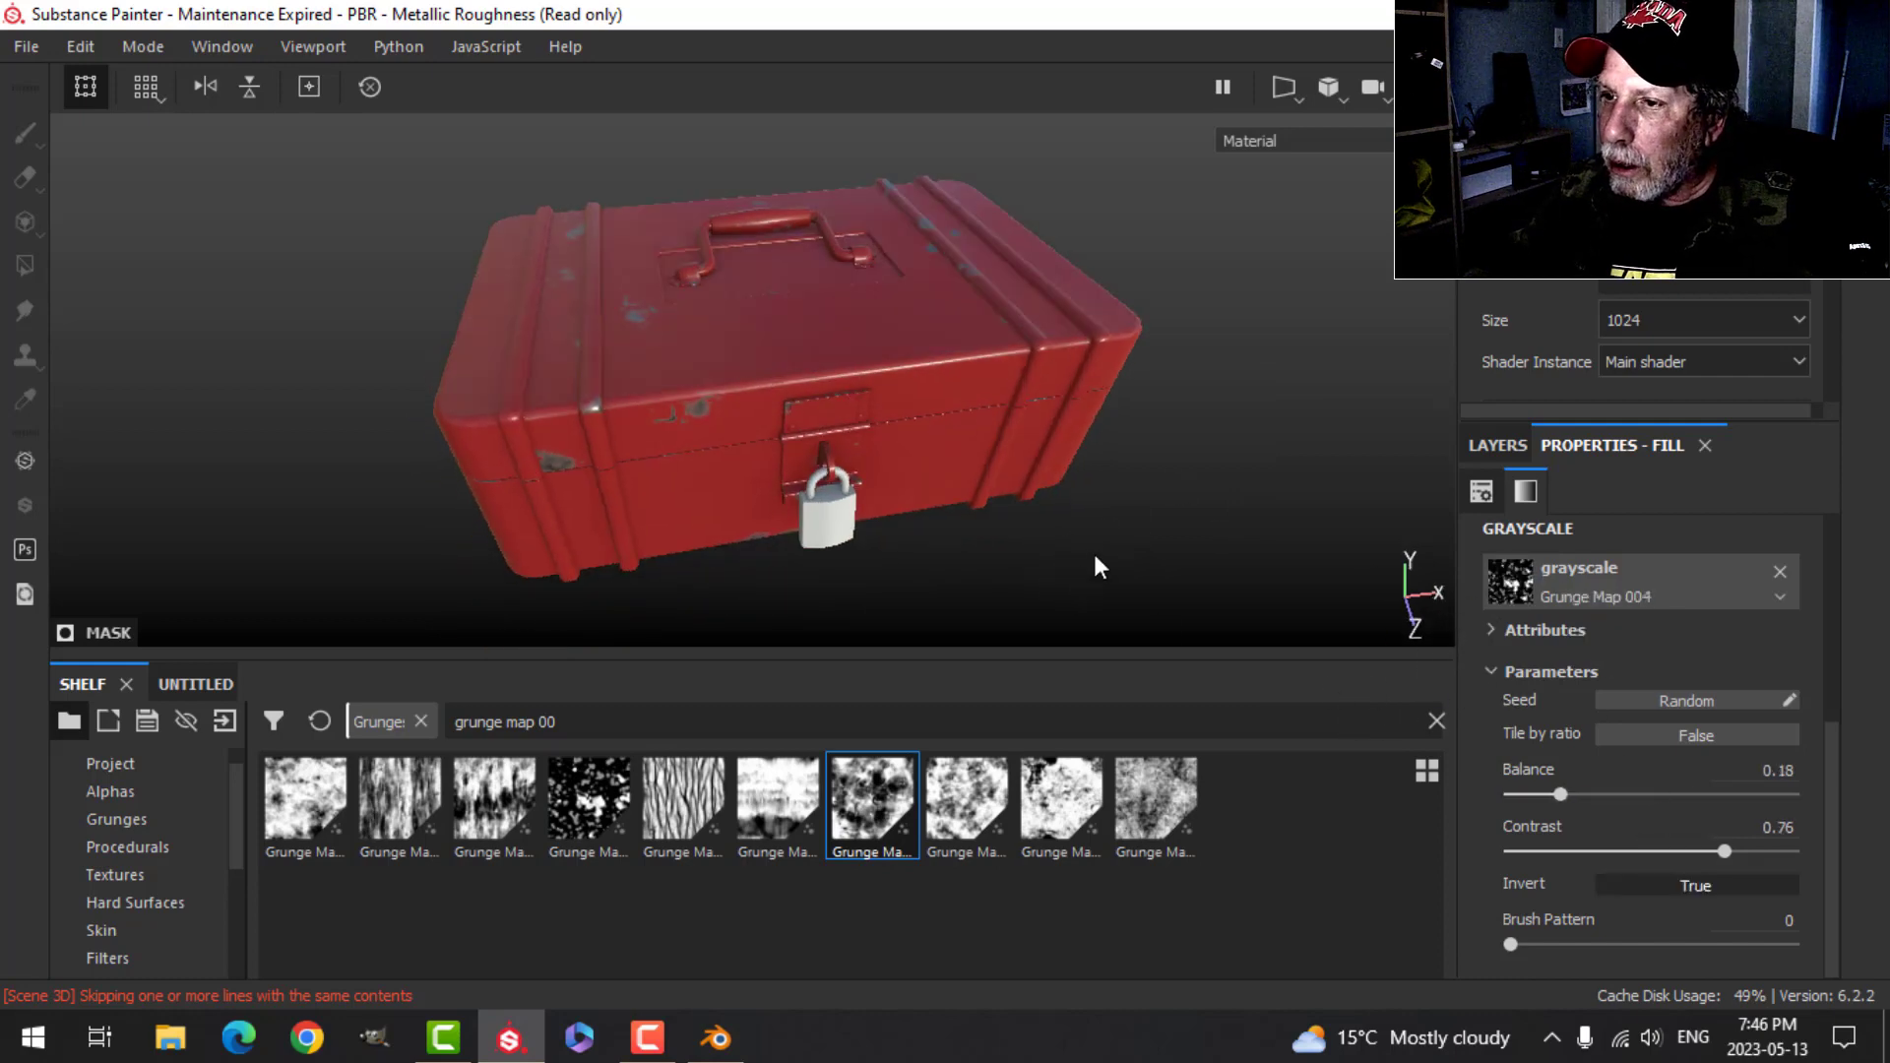
- Set Grunge Map 004's Contrast to 0.97 and Balance to 0.26
scroll(1097, 554, up, 3)
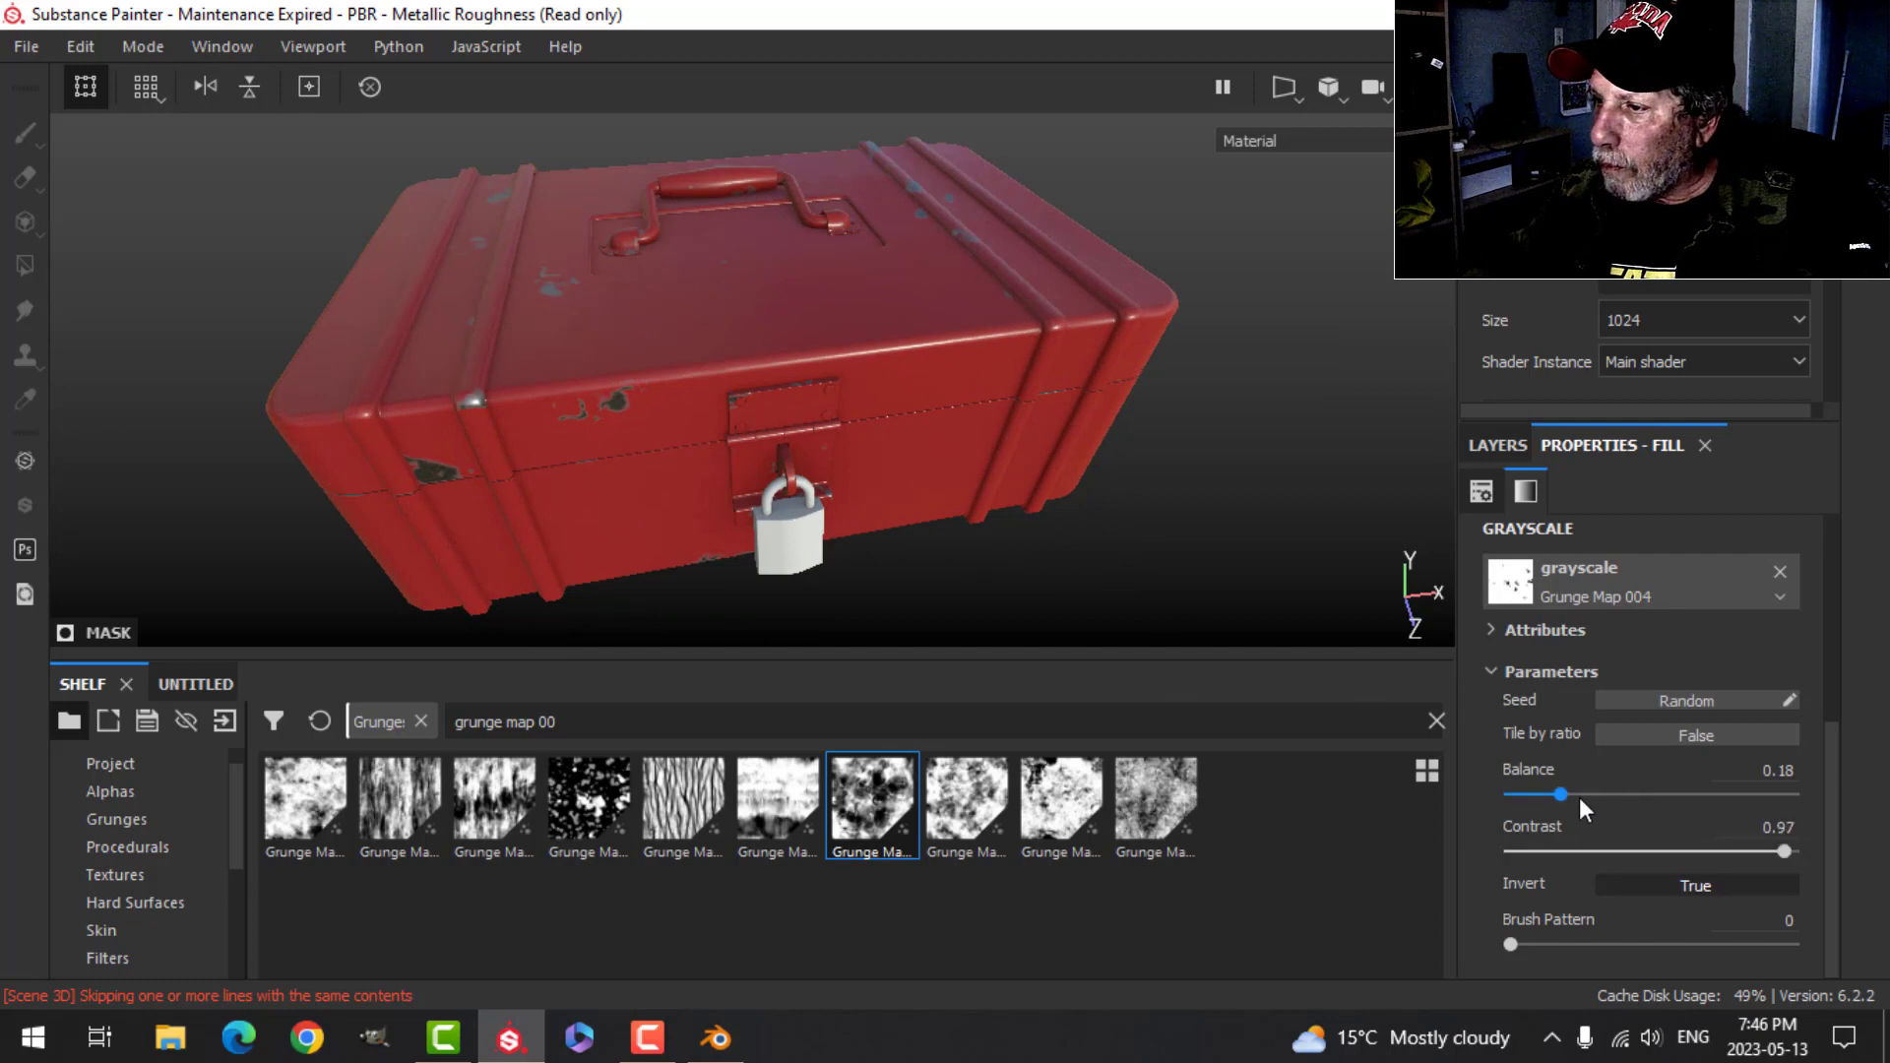
drag(1575, 795, 1583, 791)
- Change the projection of the Paint mask's Grunge Map 004 fill from UV to Tri-planar
alt+drag(1044, 493, 1433, 486)
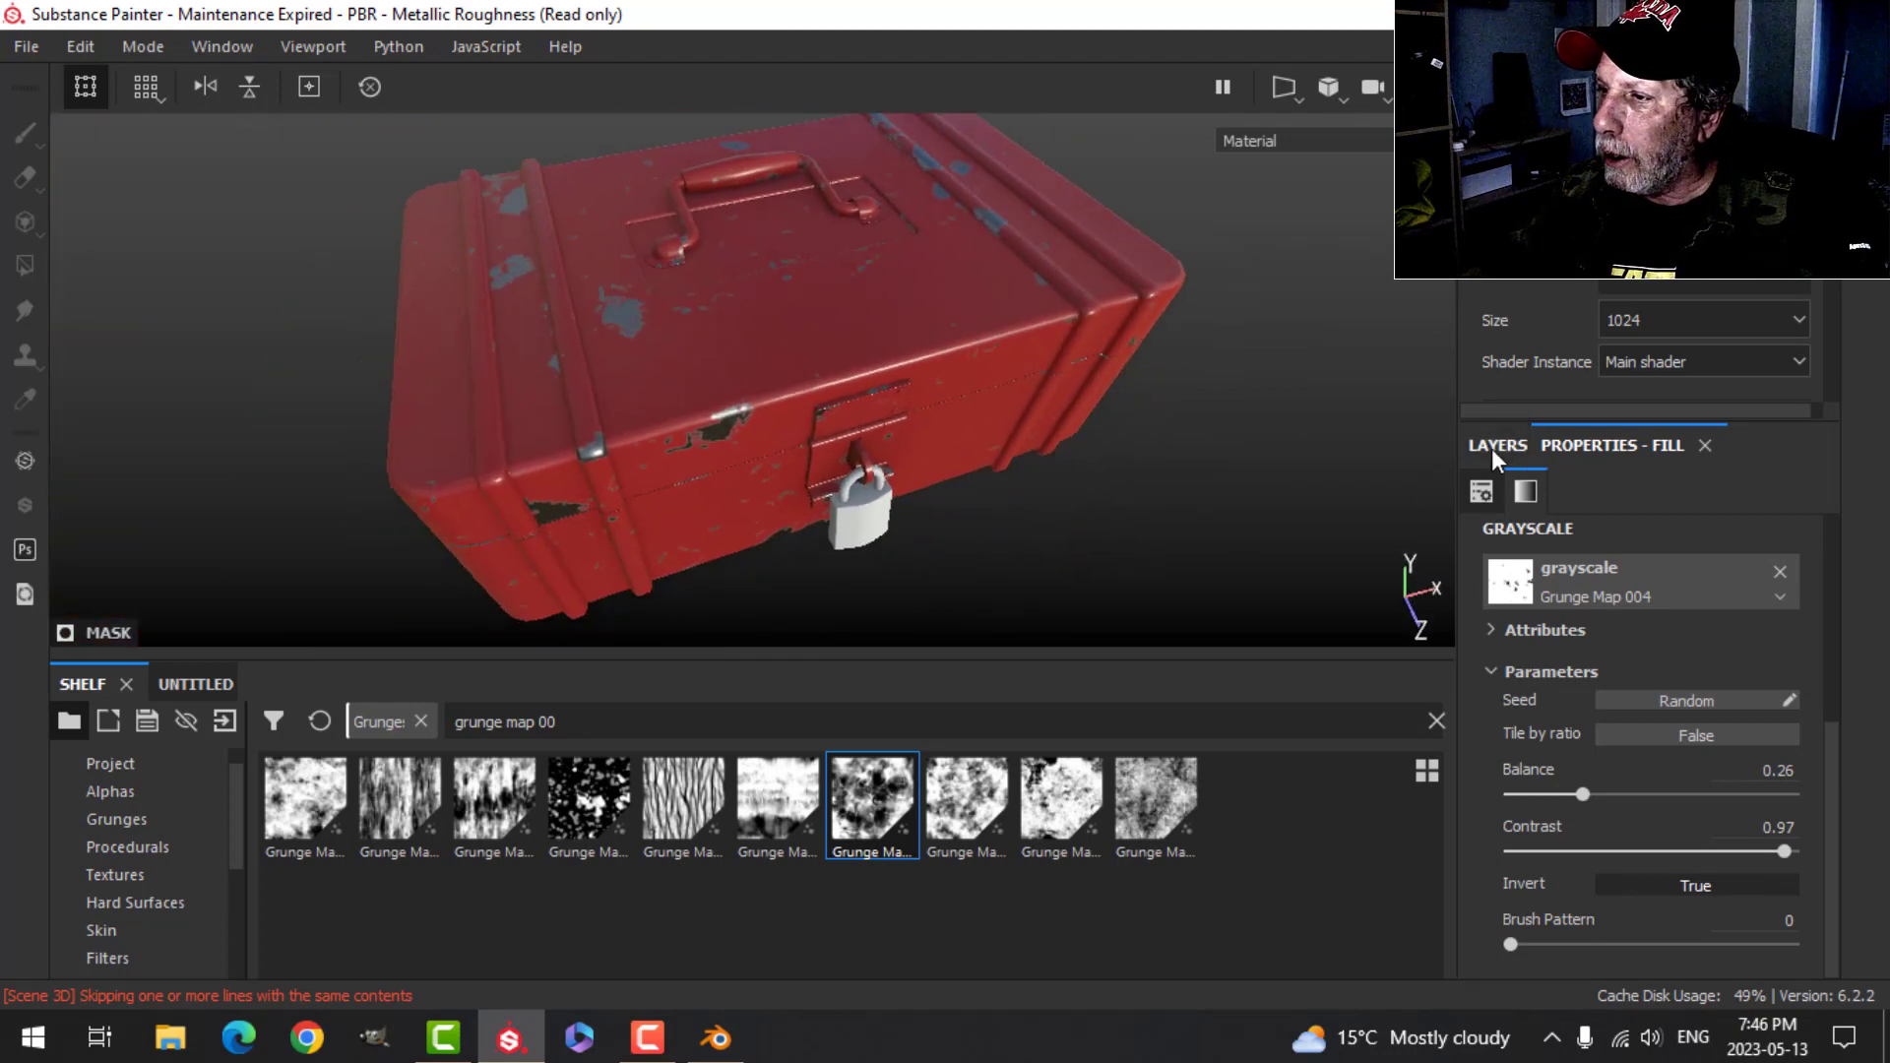
scroll(1697, 576, up, 4)
click(1627, 588)
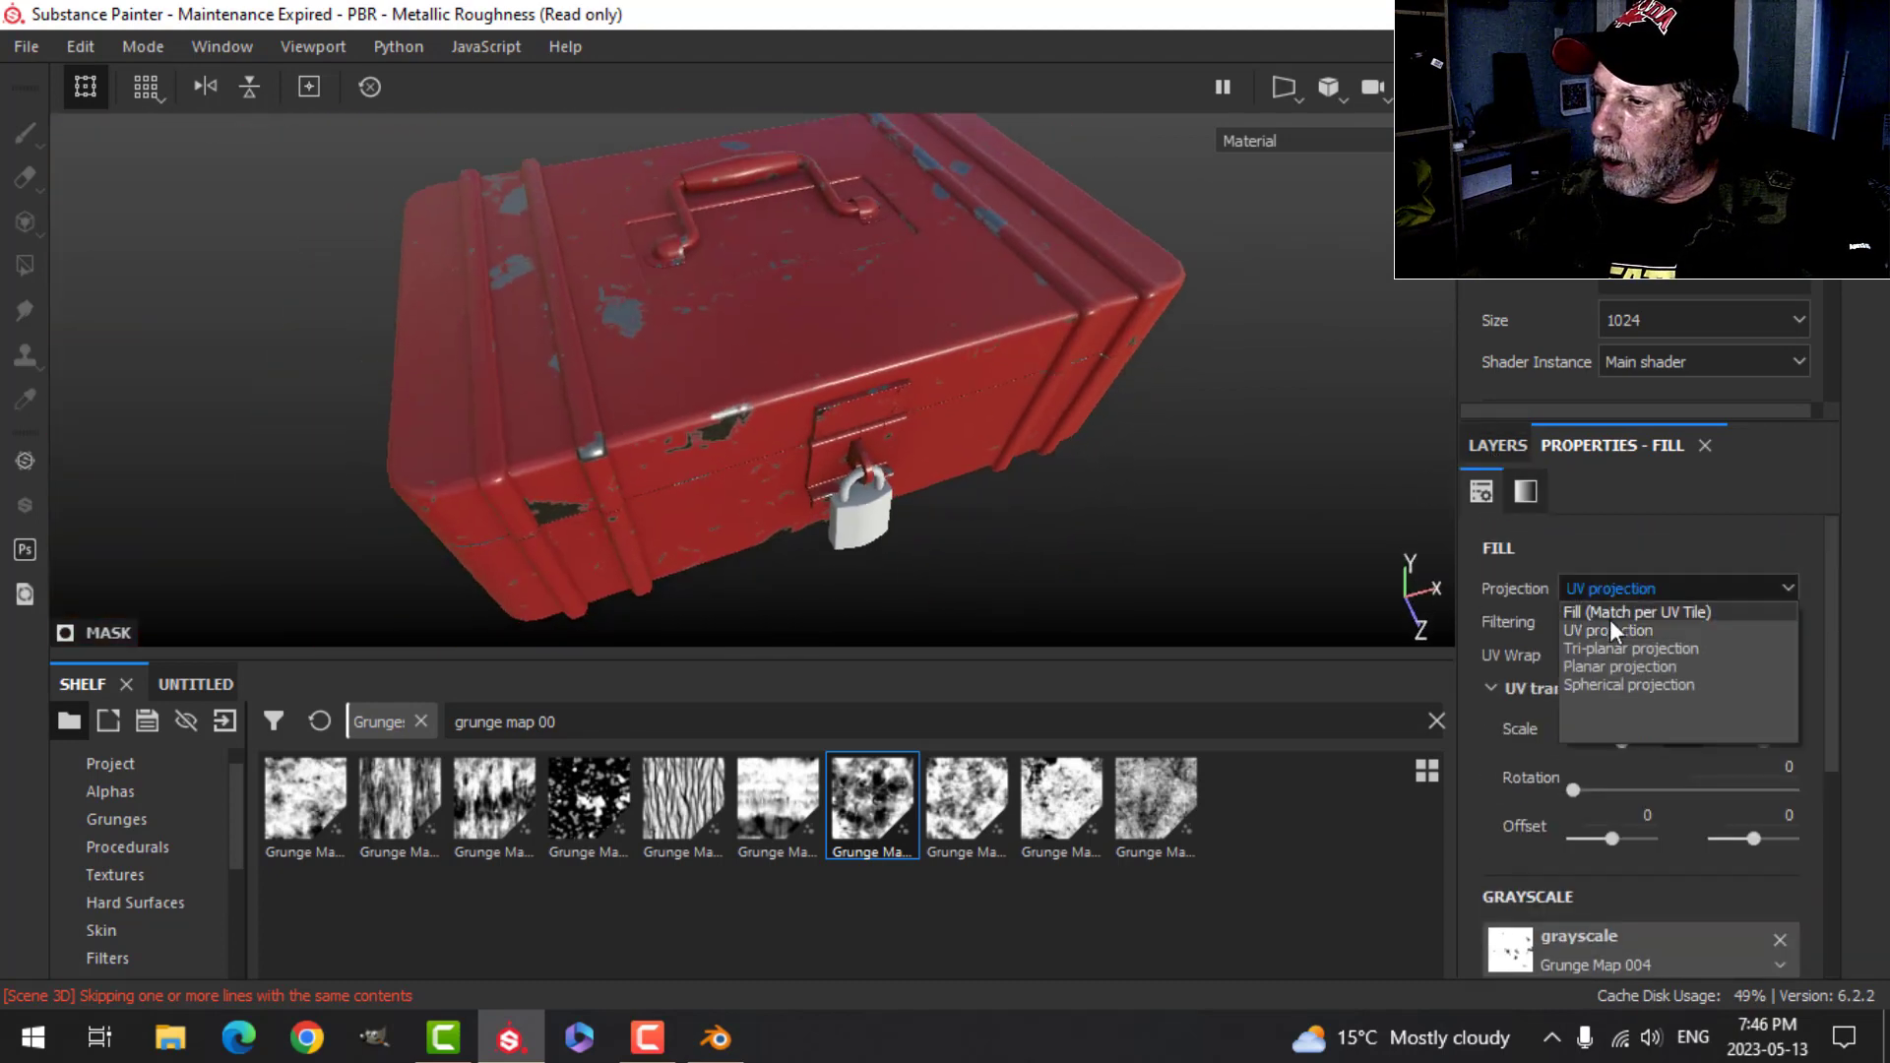
click(1620, 648)
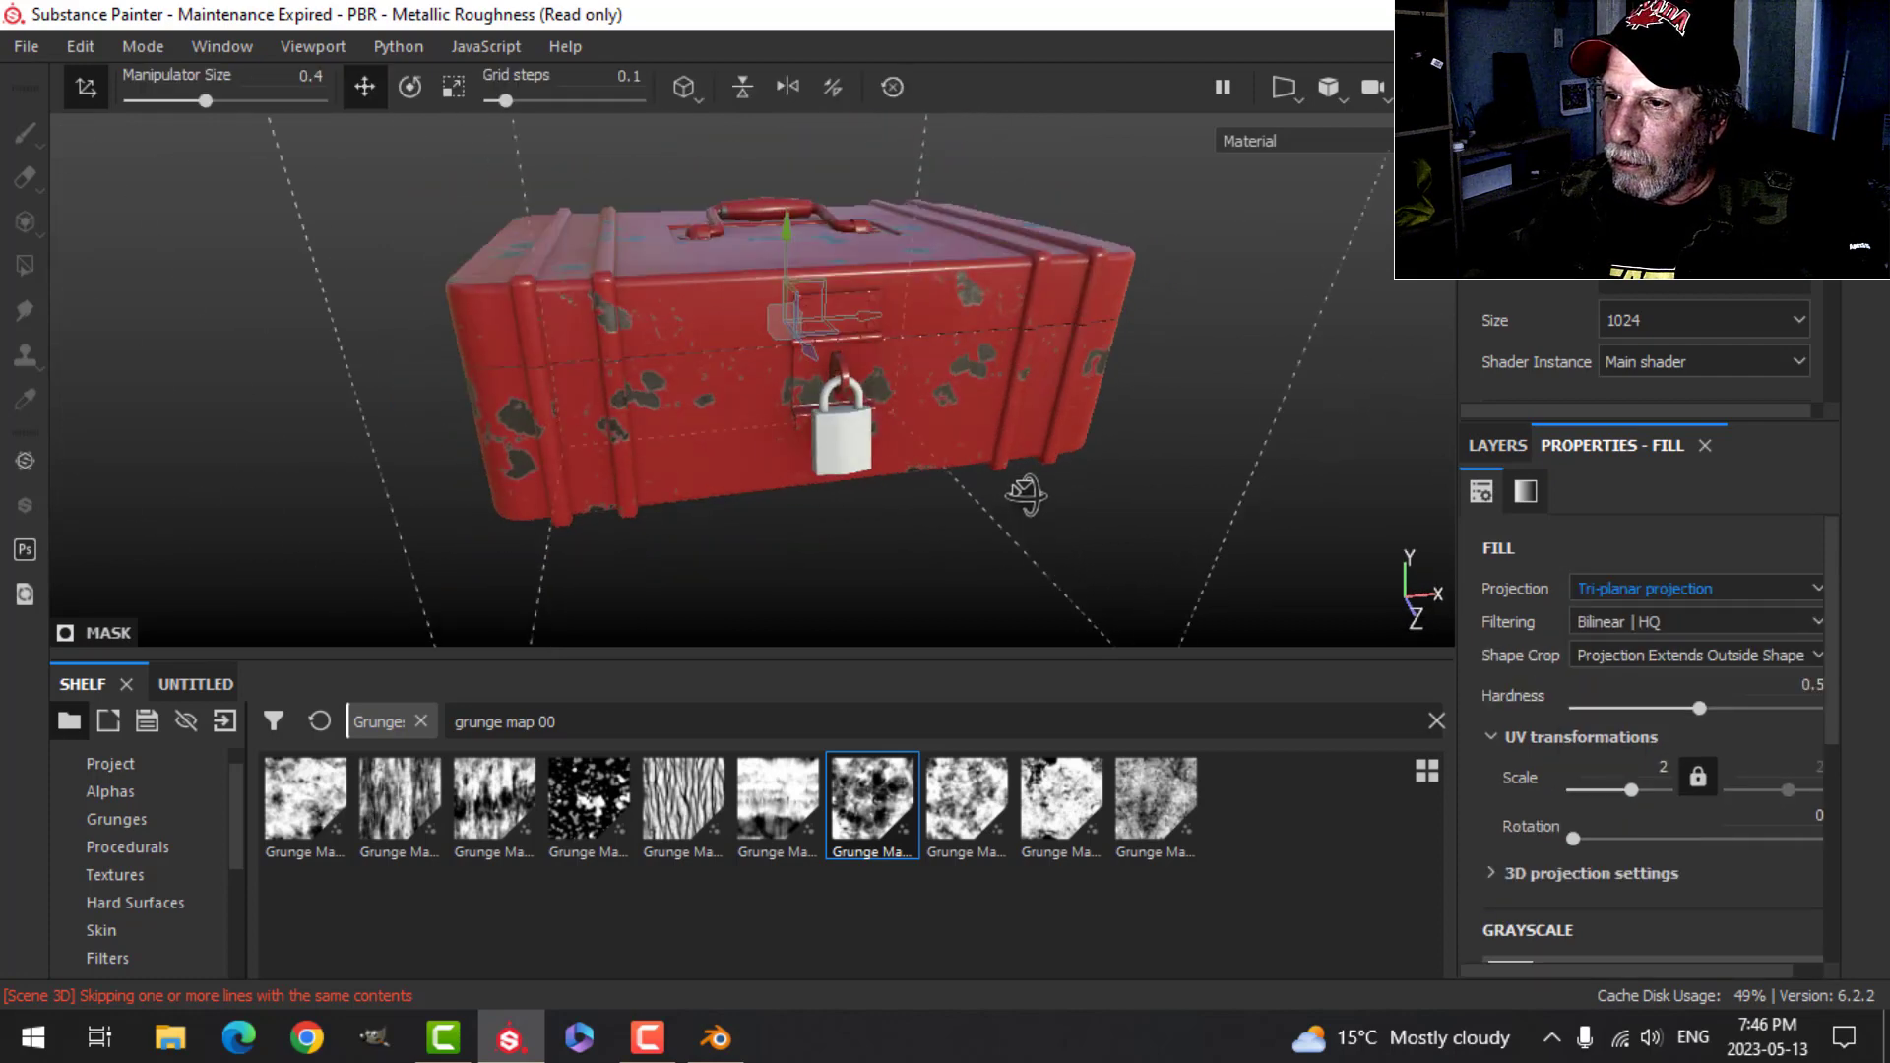
alt+drag(1025, 495, 1485, 665)
- Set Grunge Map 004's Balance to 0.17 to reduce the chipping, and check the chest's front
scroll(1621, 837, down, 6)
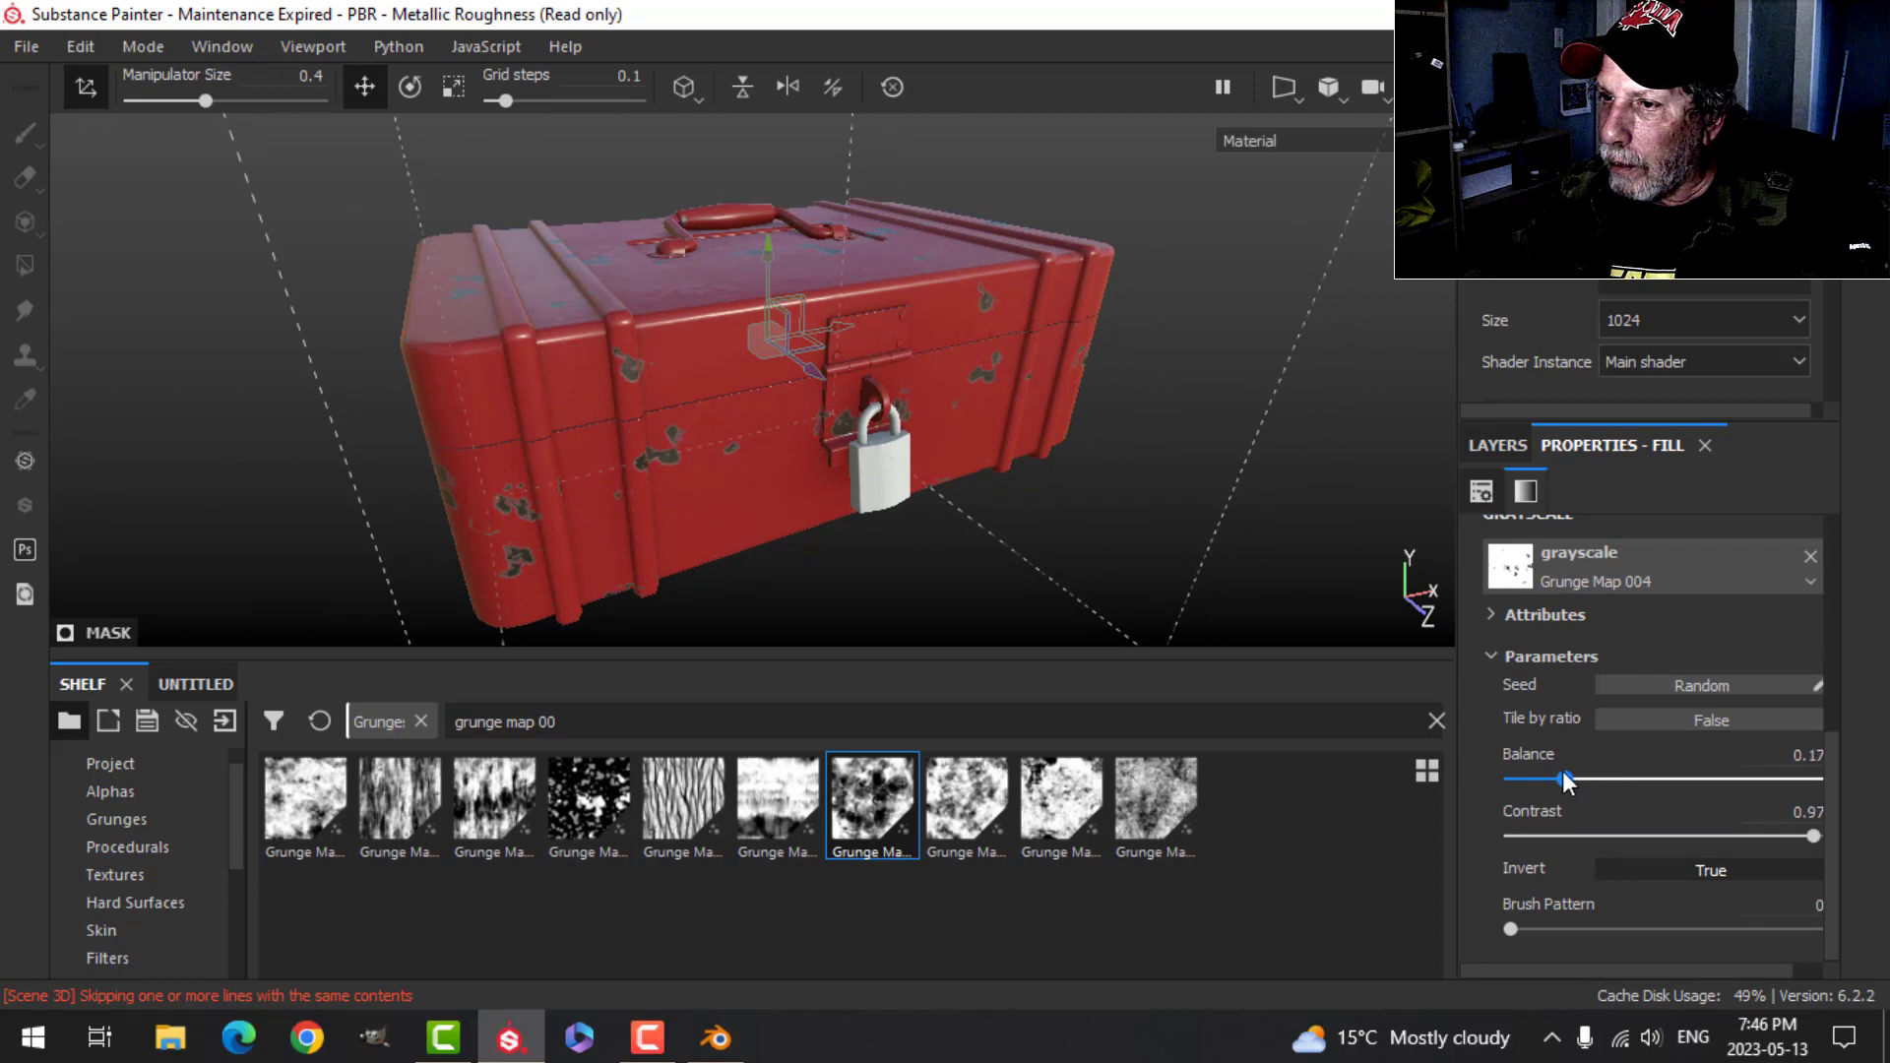
click(1495, 446)
alt+drag(1119, 339, 781, 426)
alt+drag(587, 445, 564, 370)
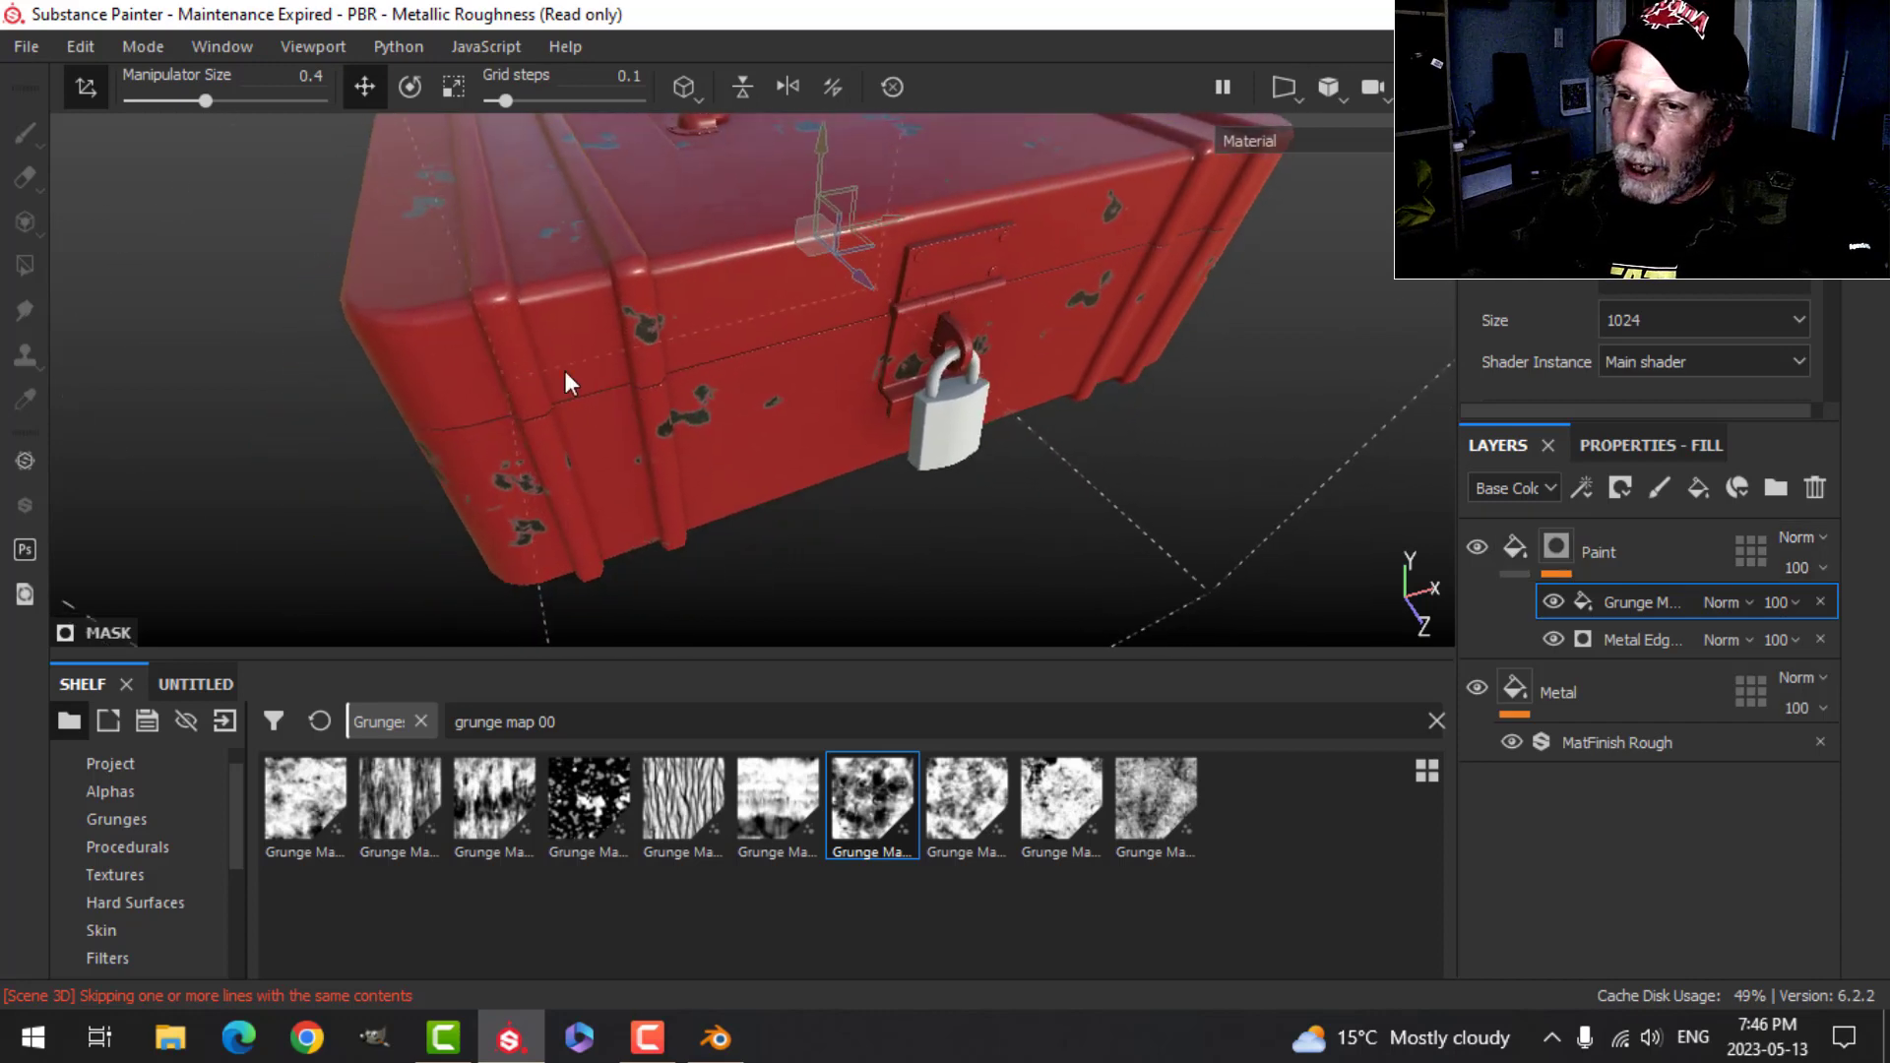
- Set the blend mode of the grunge fill in the Paint layer's mask to Multiply
click(1514, 544)
click(1562, 567)
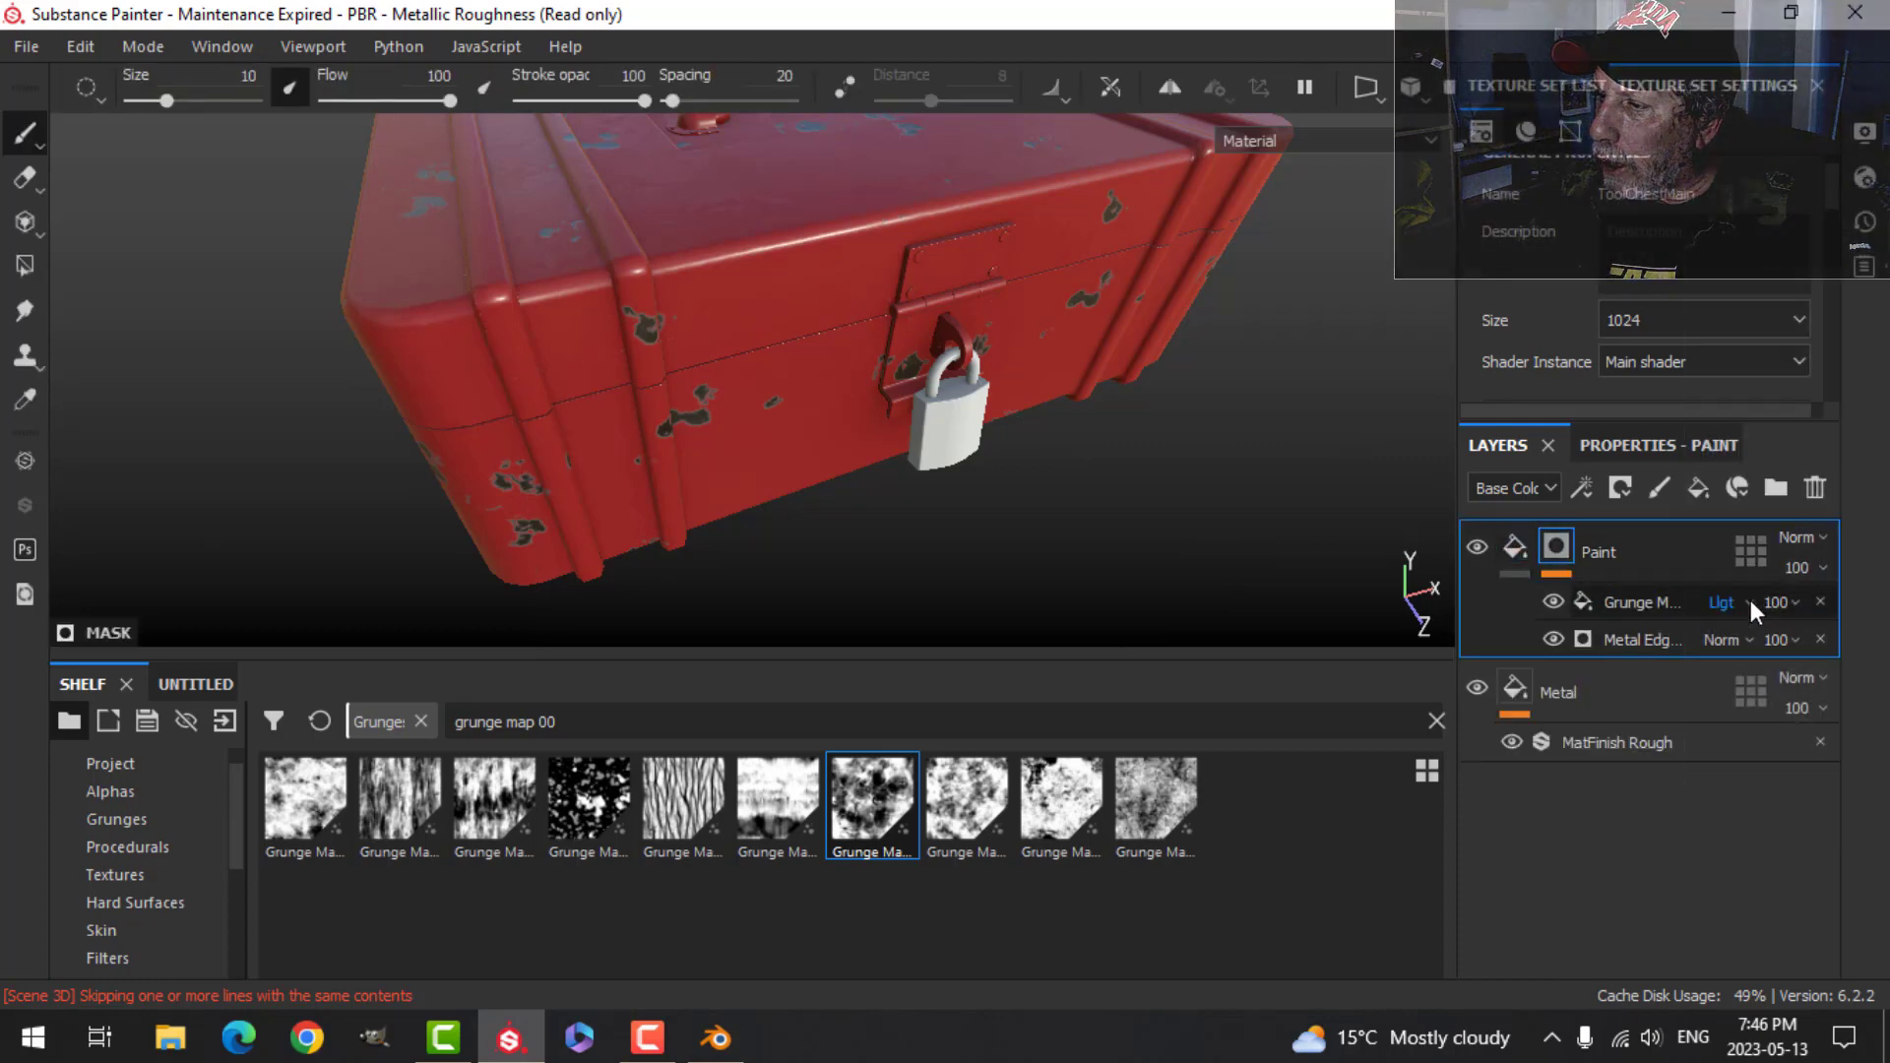
click(1750, 600)
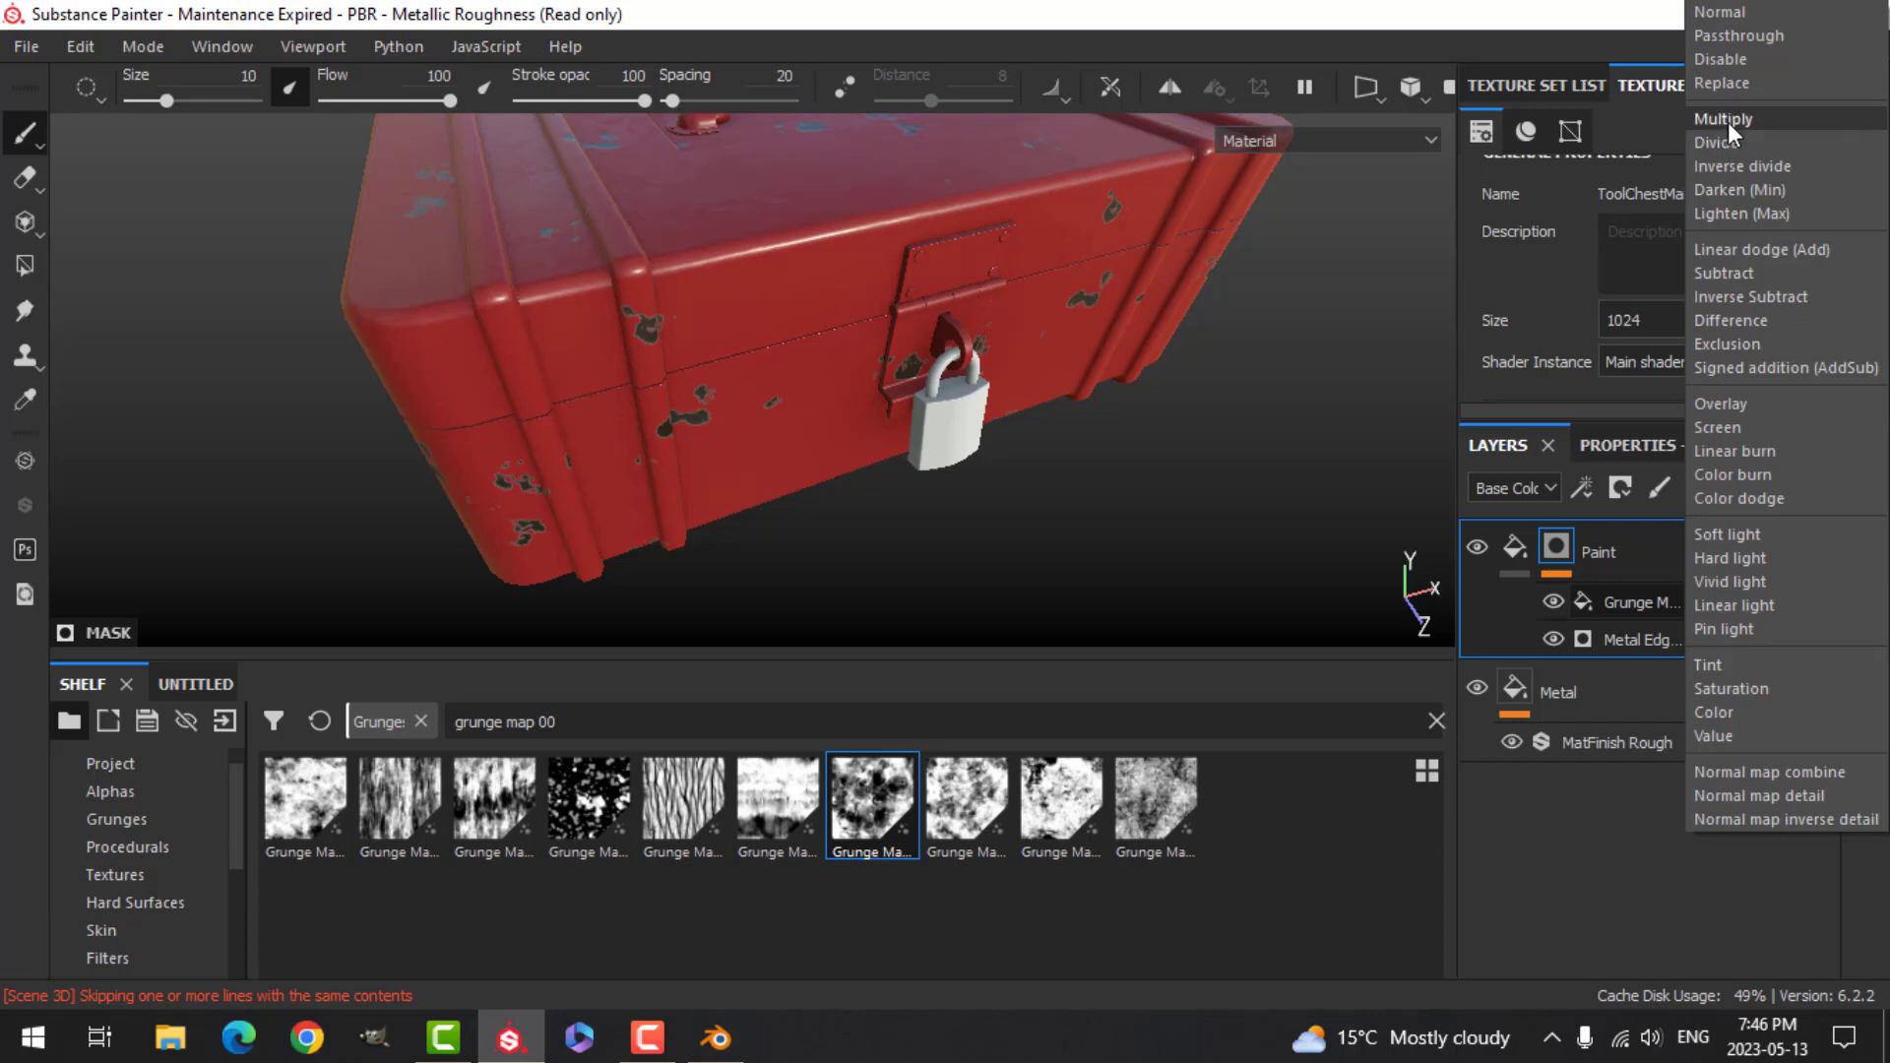
click(1728, 119)
- Examine the paint chips and worn metal edges on the chest's lid, handle, corners and front
alt+drag(931, 461, 946, 417)
scroll(832, 381, down, 2)
alt+drag(832, 381, 895, 476)
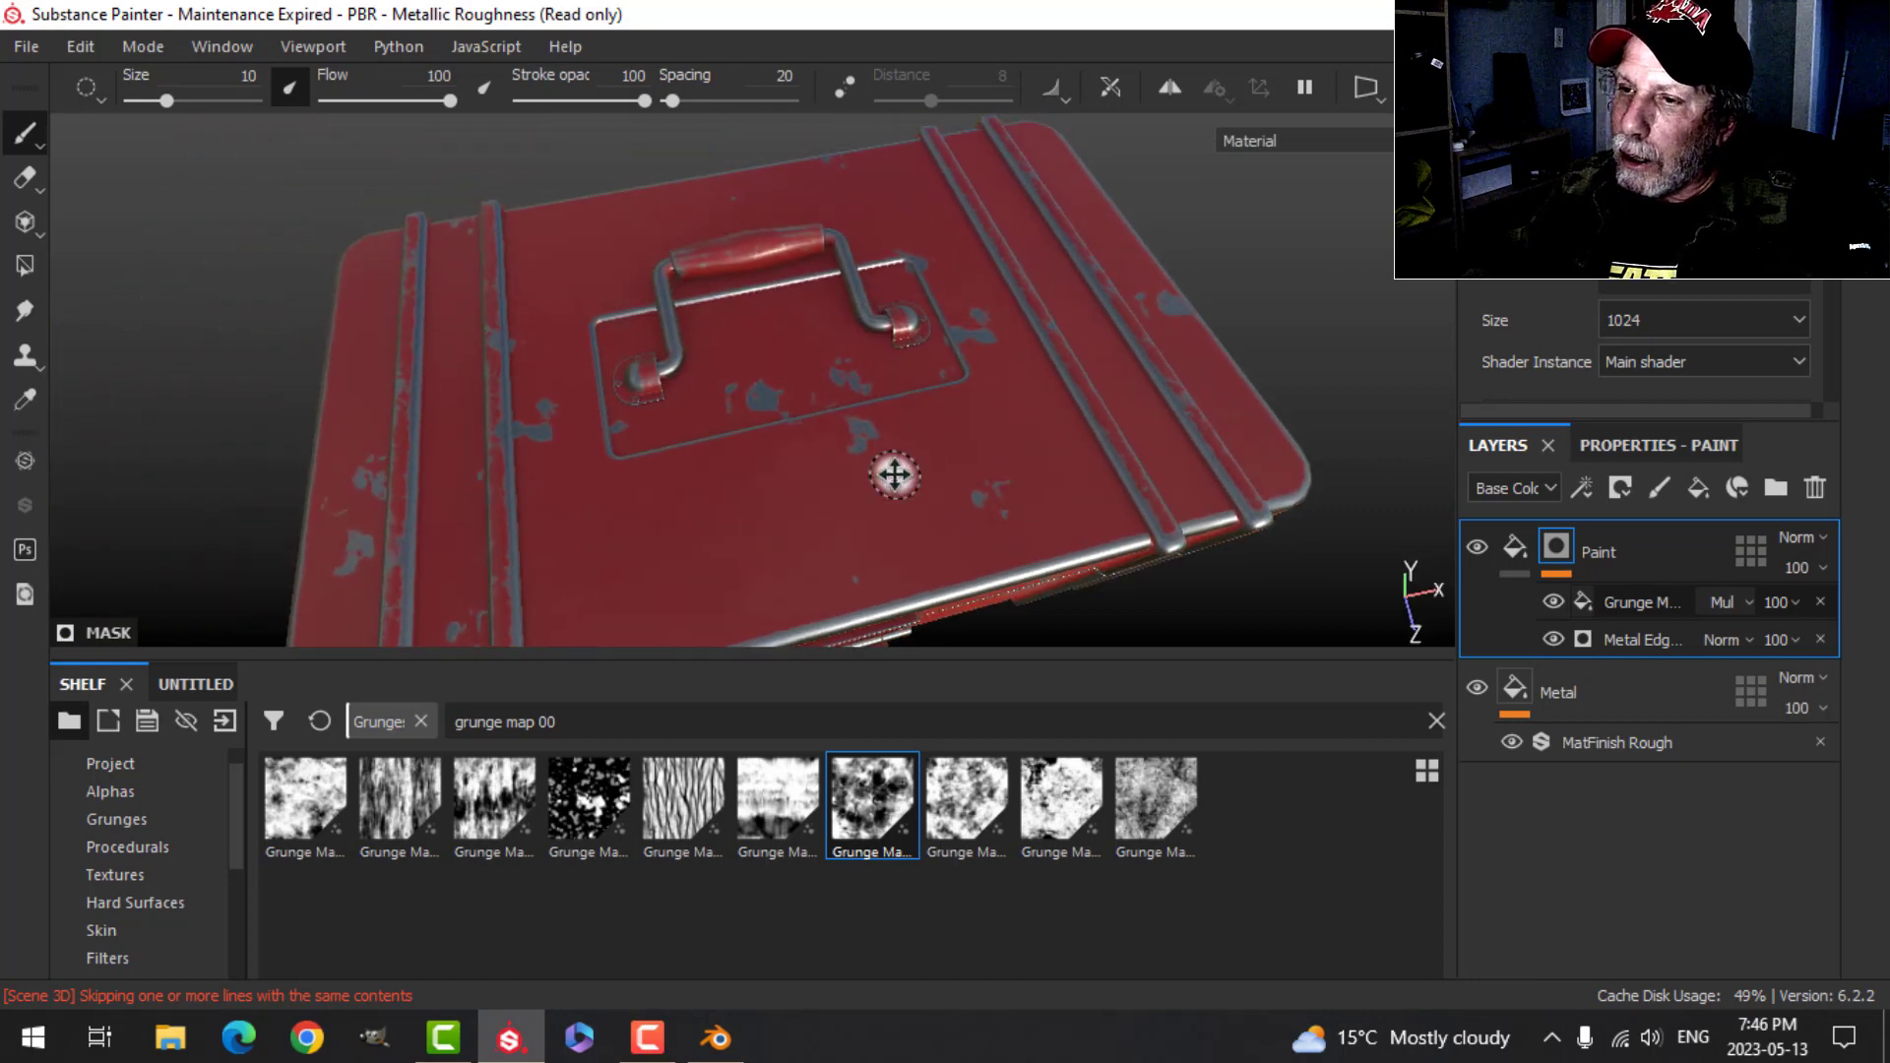
alt+drag(742, 578, 840, 427)
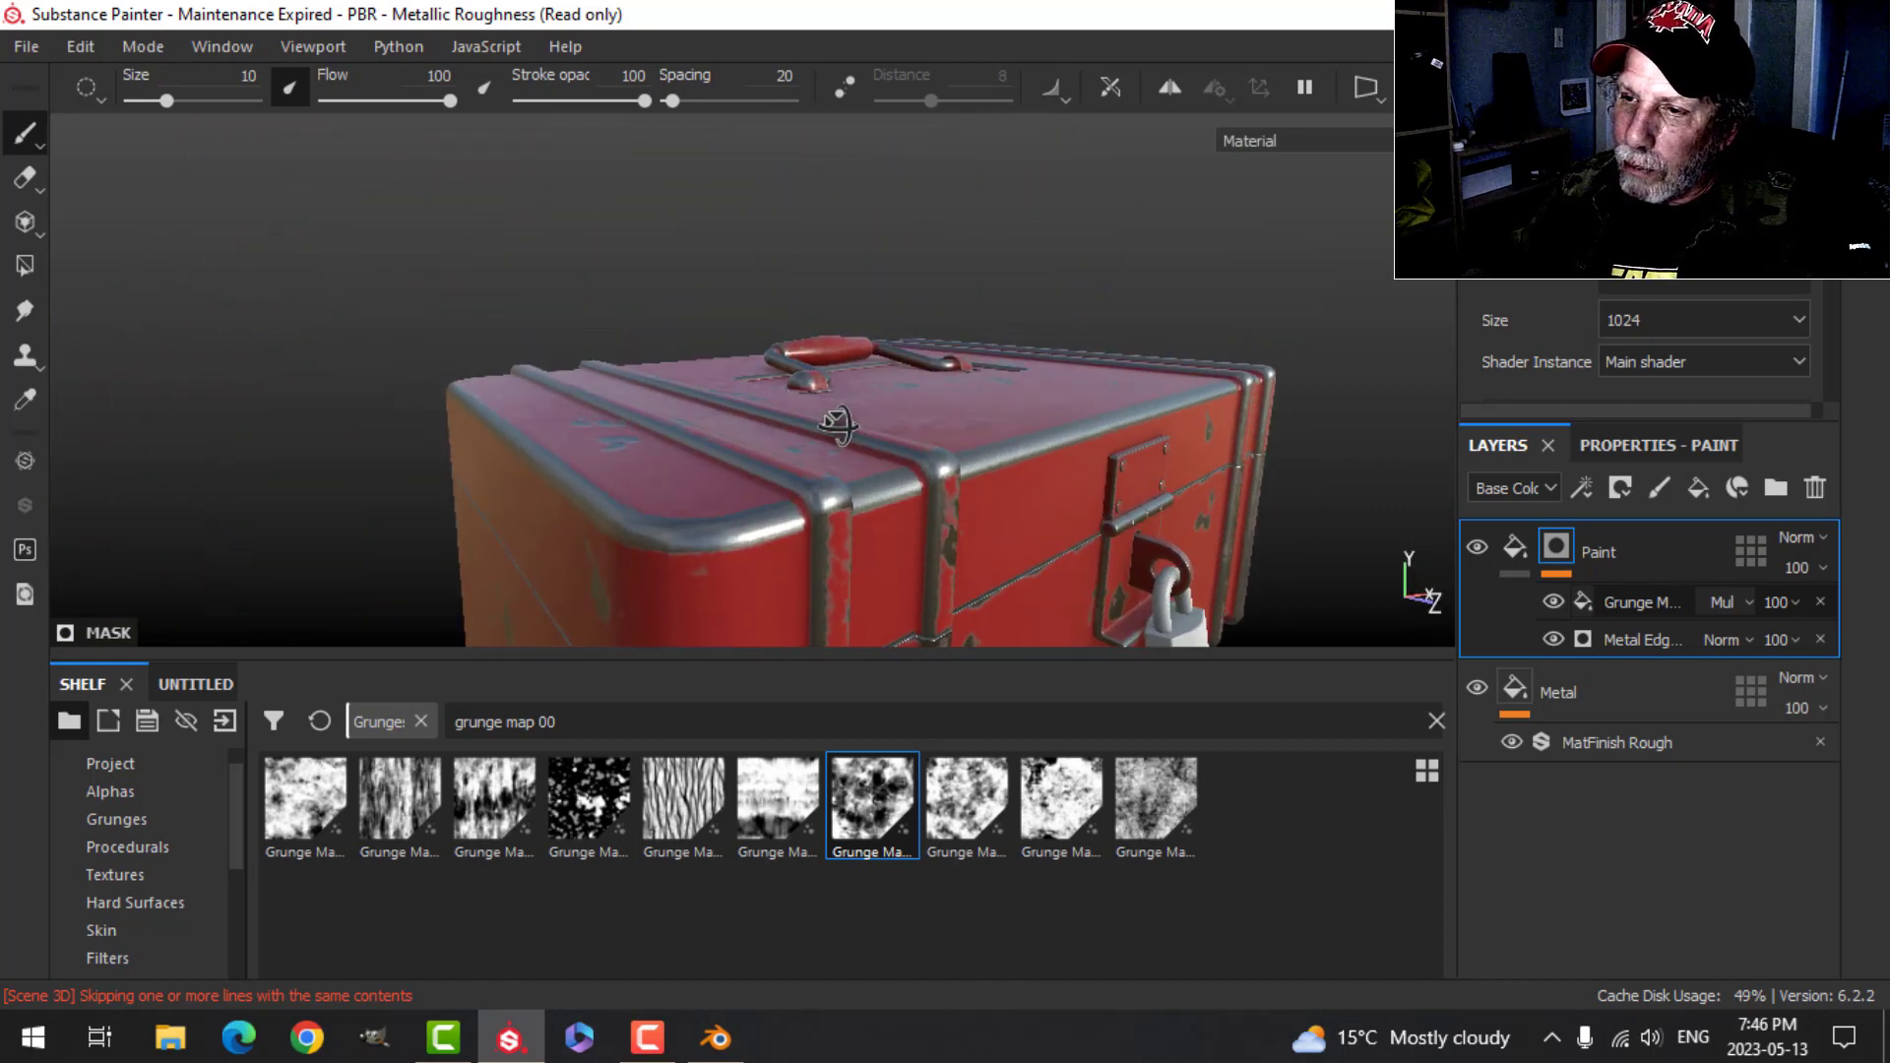
alt+drag(995, 507, 997, 359)
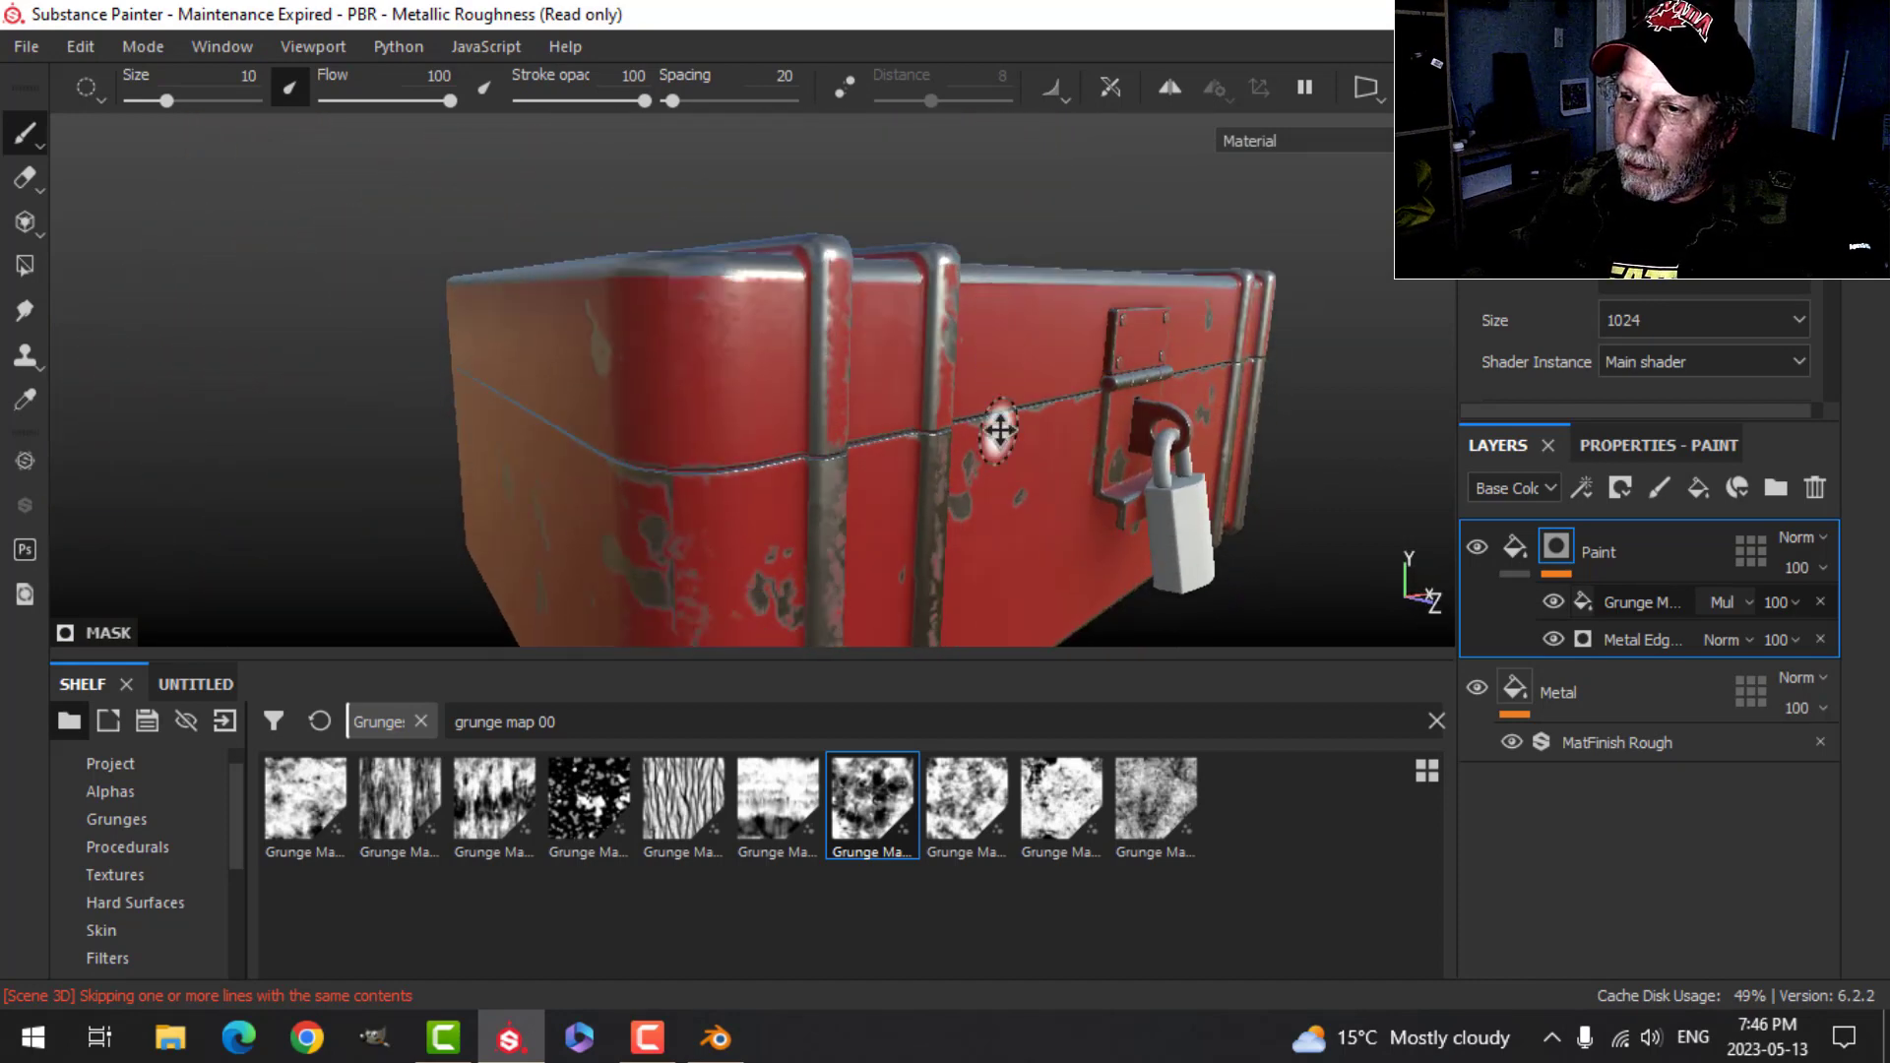
alt+middle_drag(1000, 430, 1004, 334)
mouse_move(1004, 334)
alt+mouse_down()
mouse_move(956, 406)
mouse_move(1142, 396)
mouse_move(995, 426)
mouse_move(1076, 447)
mouse_move(1139, 390)
alt+mouse_up()
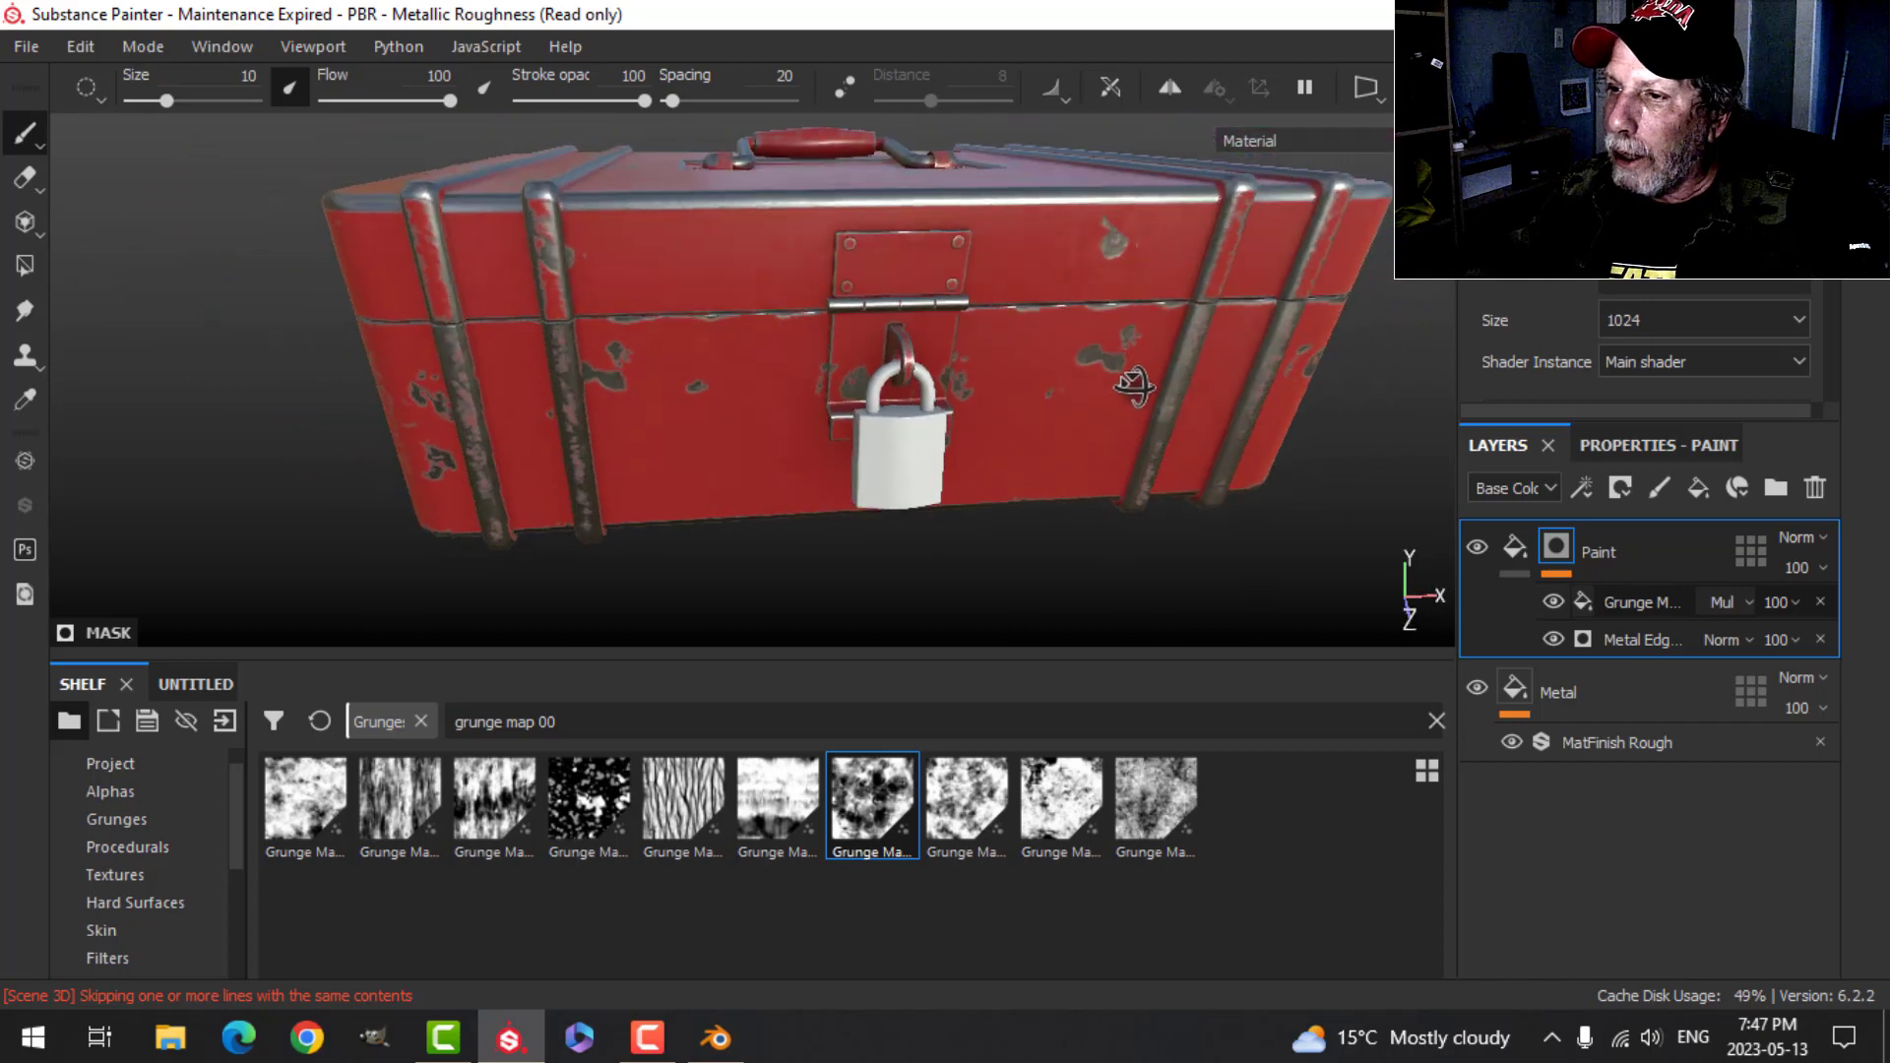
scroll(1129, 403, down, 3)
alt+middle_drag(1107, 396, 1063, 410)
alt+drag(1062, 408, 983, 392)
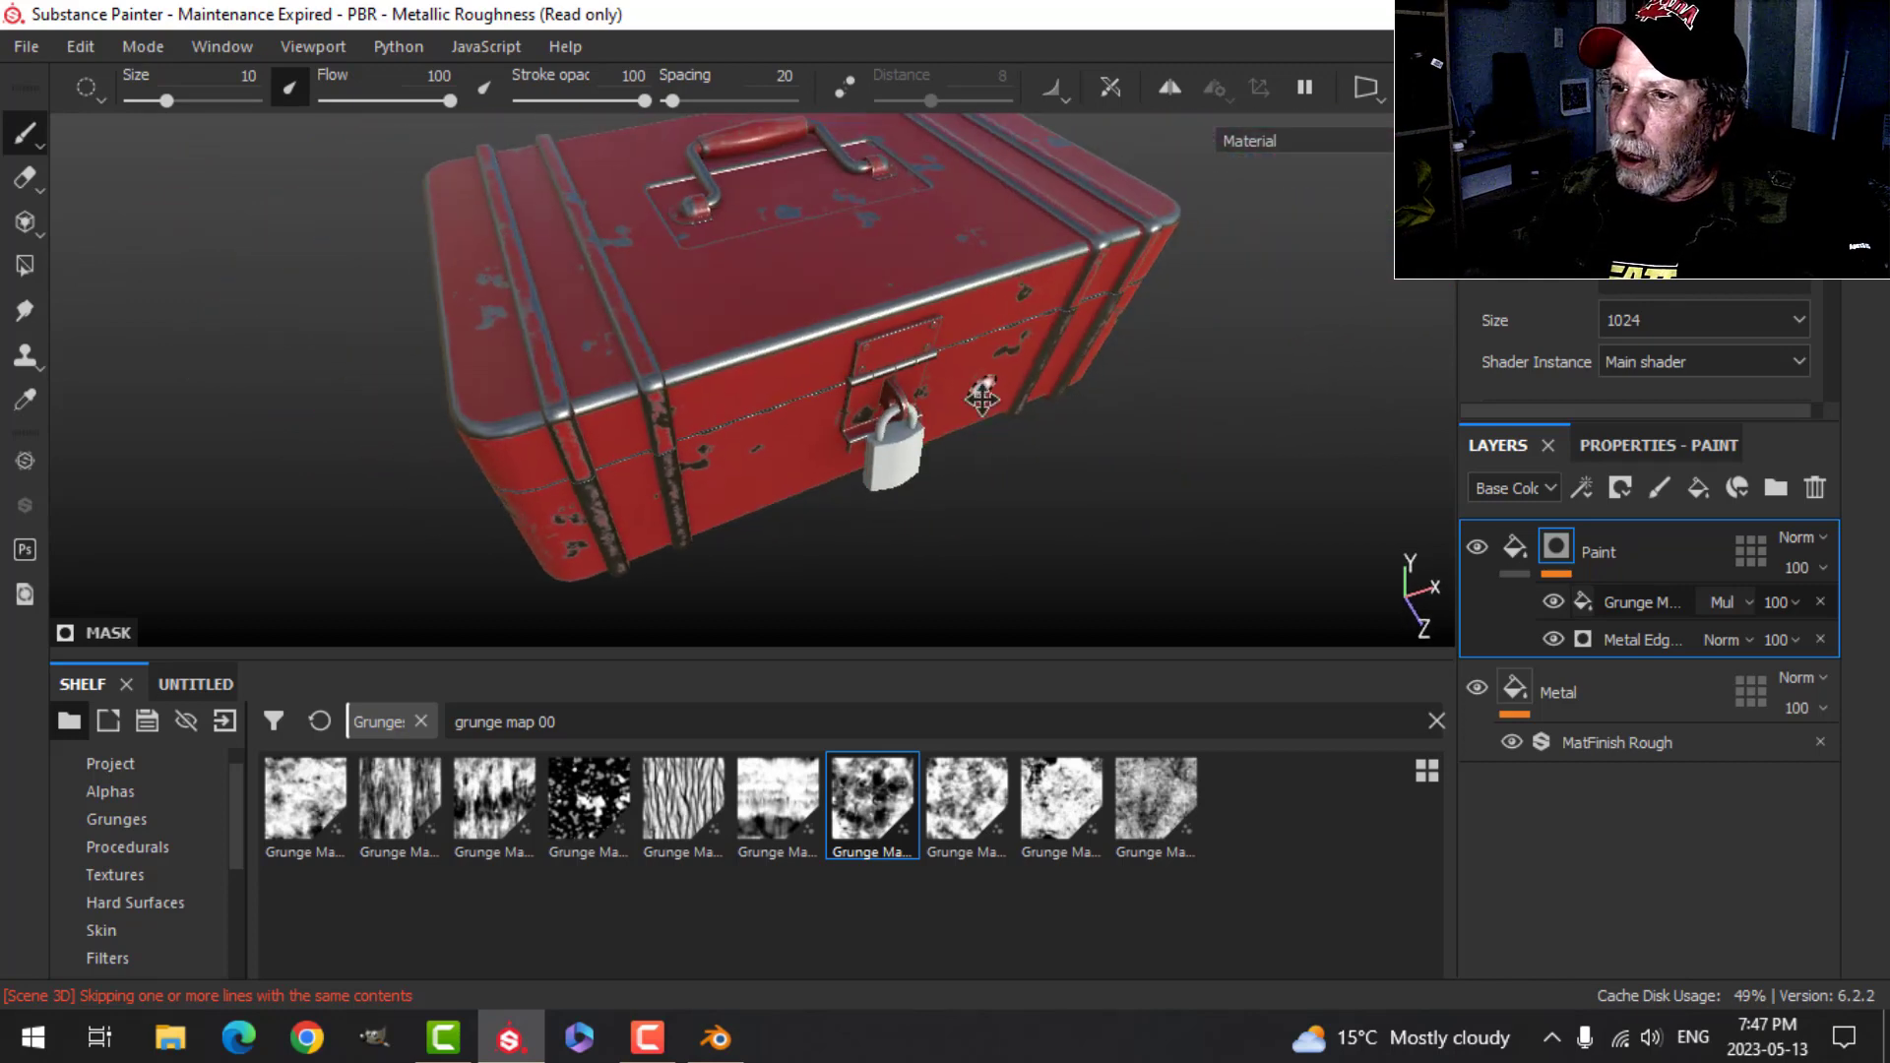
alt+middle_drag(982, 392, 988, 436)
alt+drag(989, 436, 1003, 522)
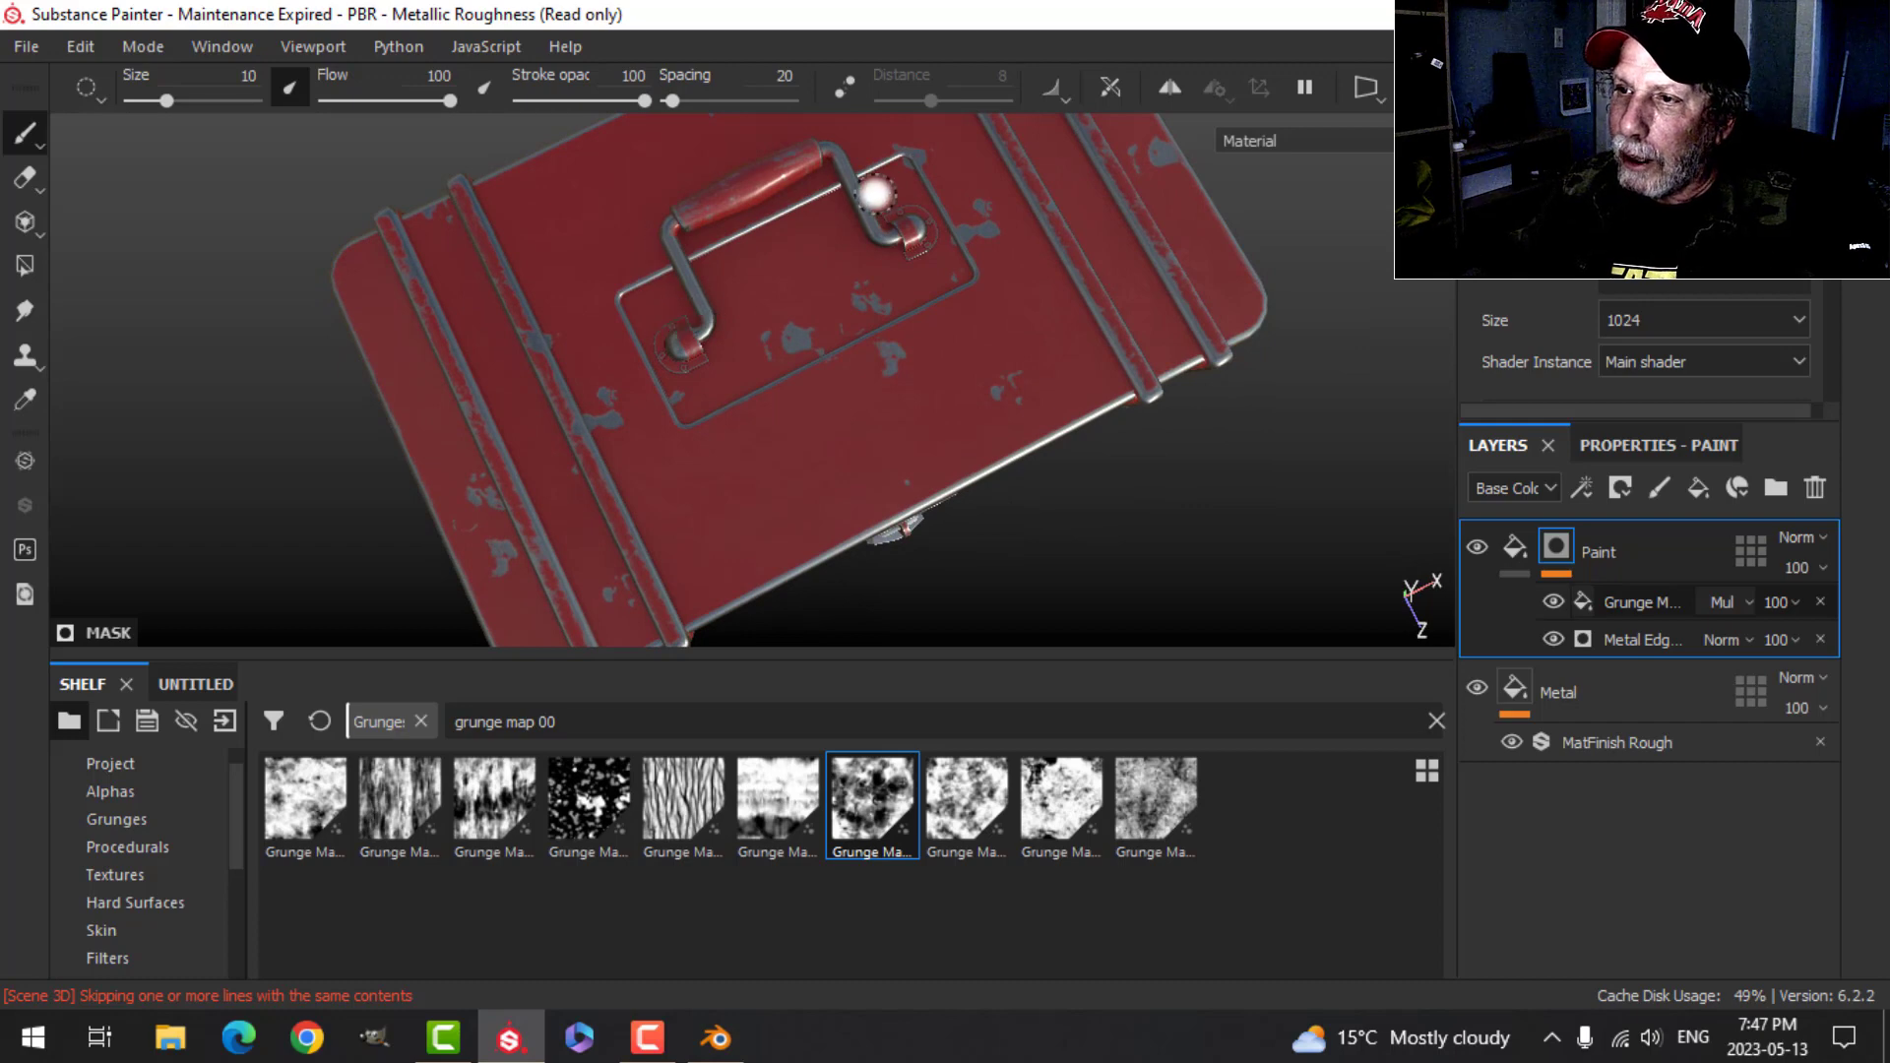
- Add a fill layer above the Paint layer and name it Rust
click(1636, 546)
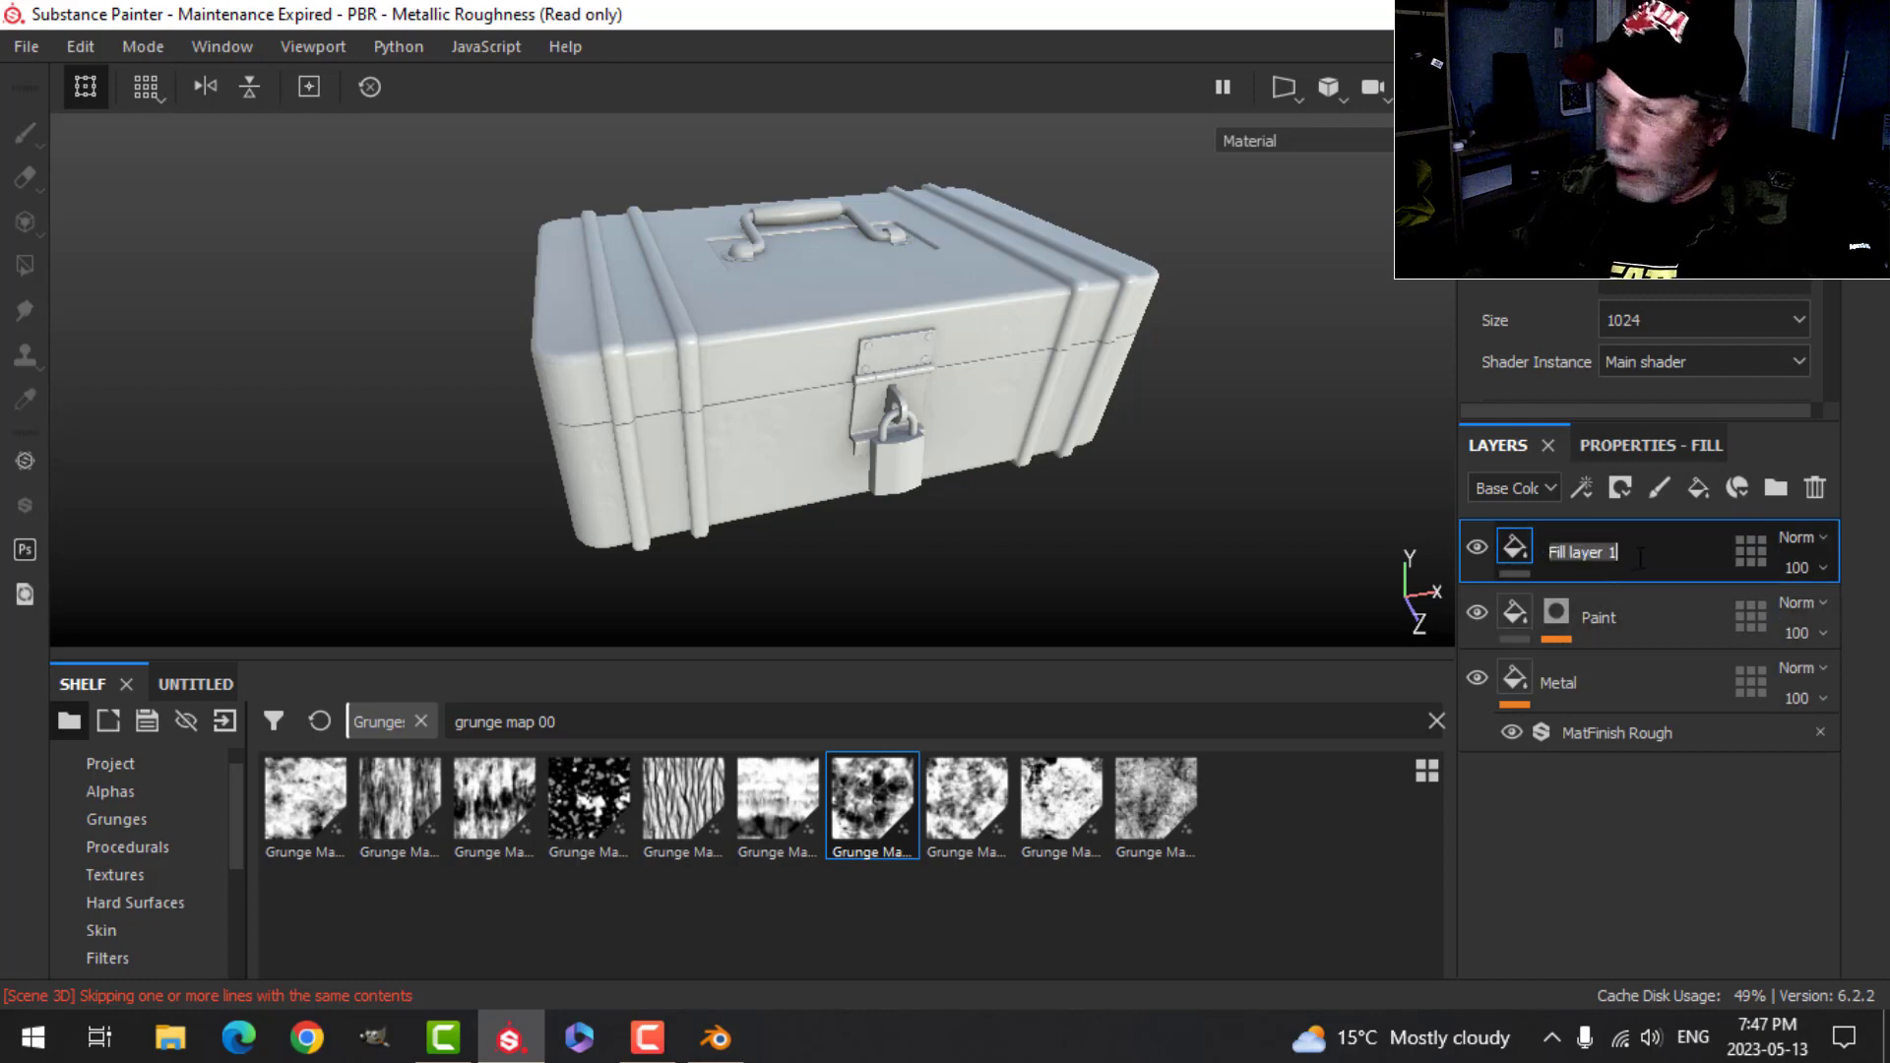
text(Rust)
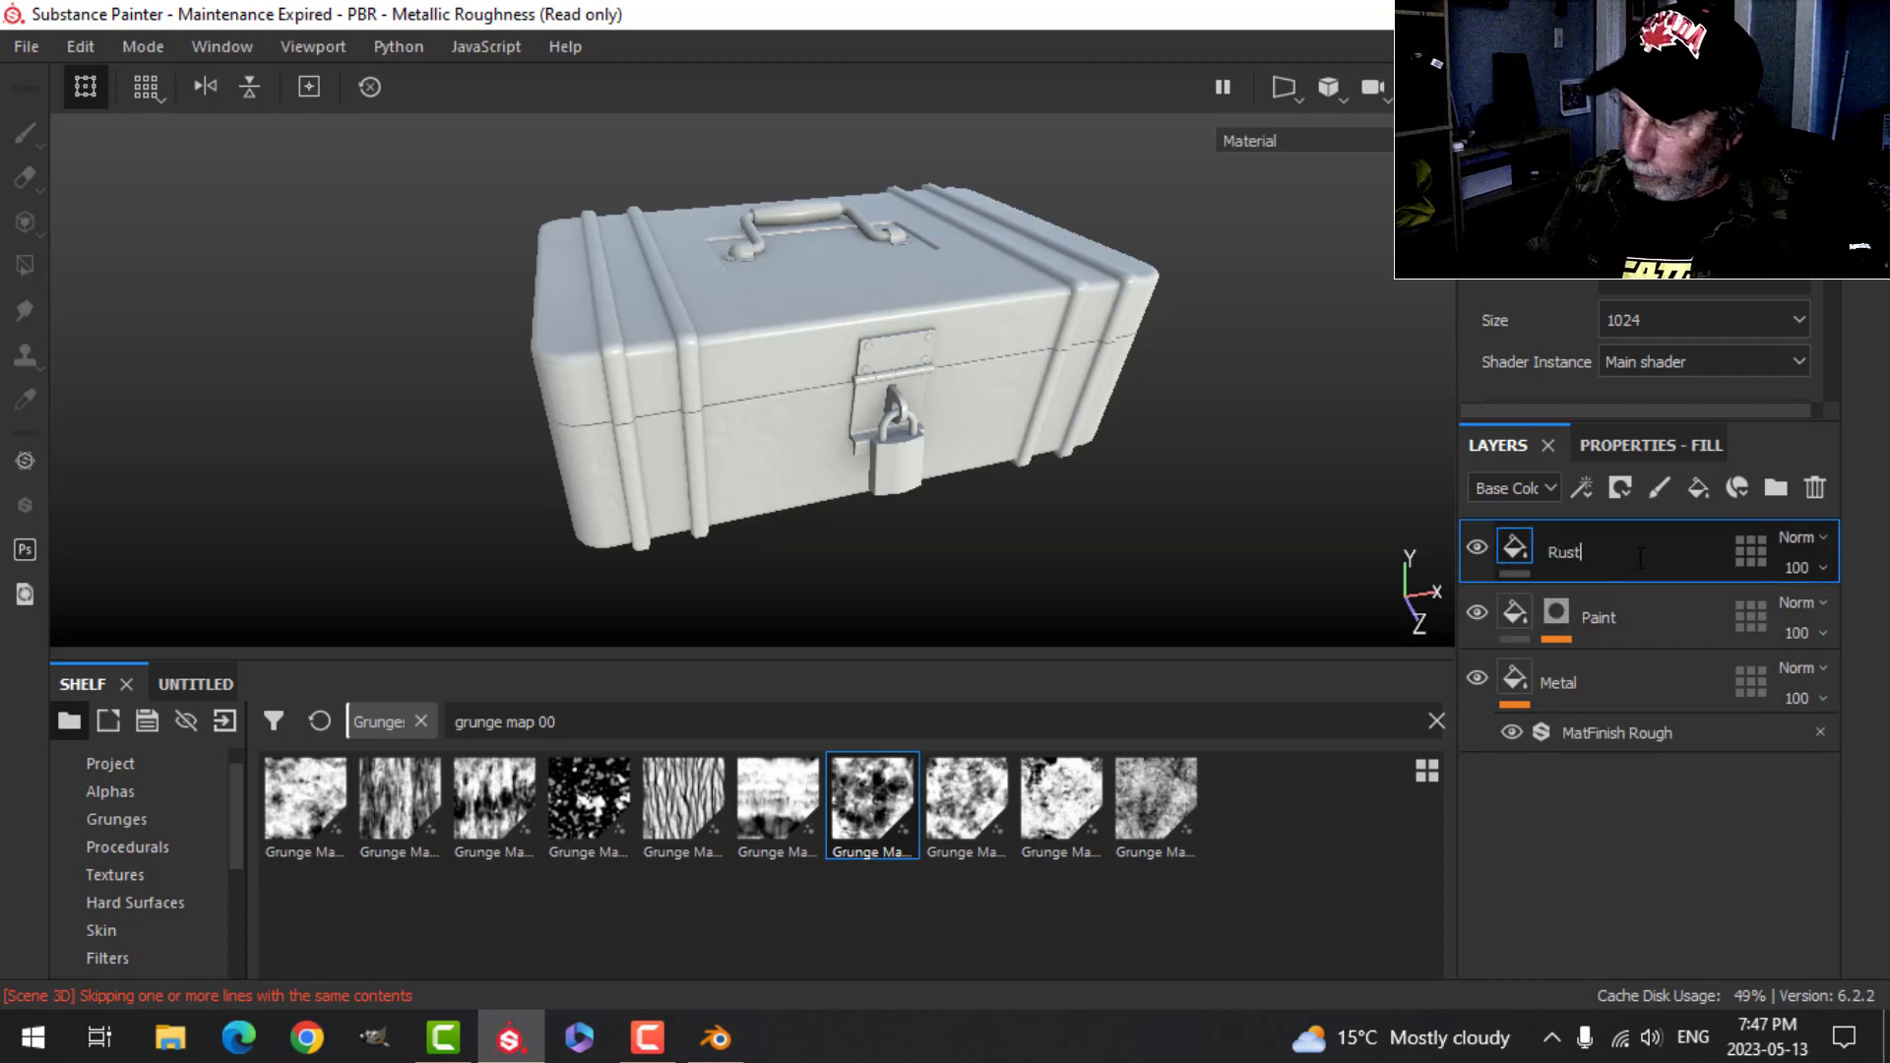
key(Return)
- Find the Rust Fine material and assign it as the Rust layer's Base Color
click(1654, 445)
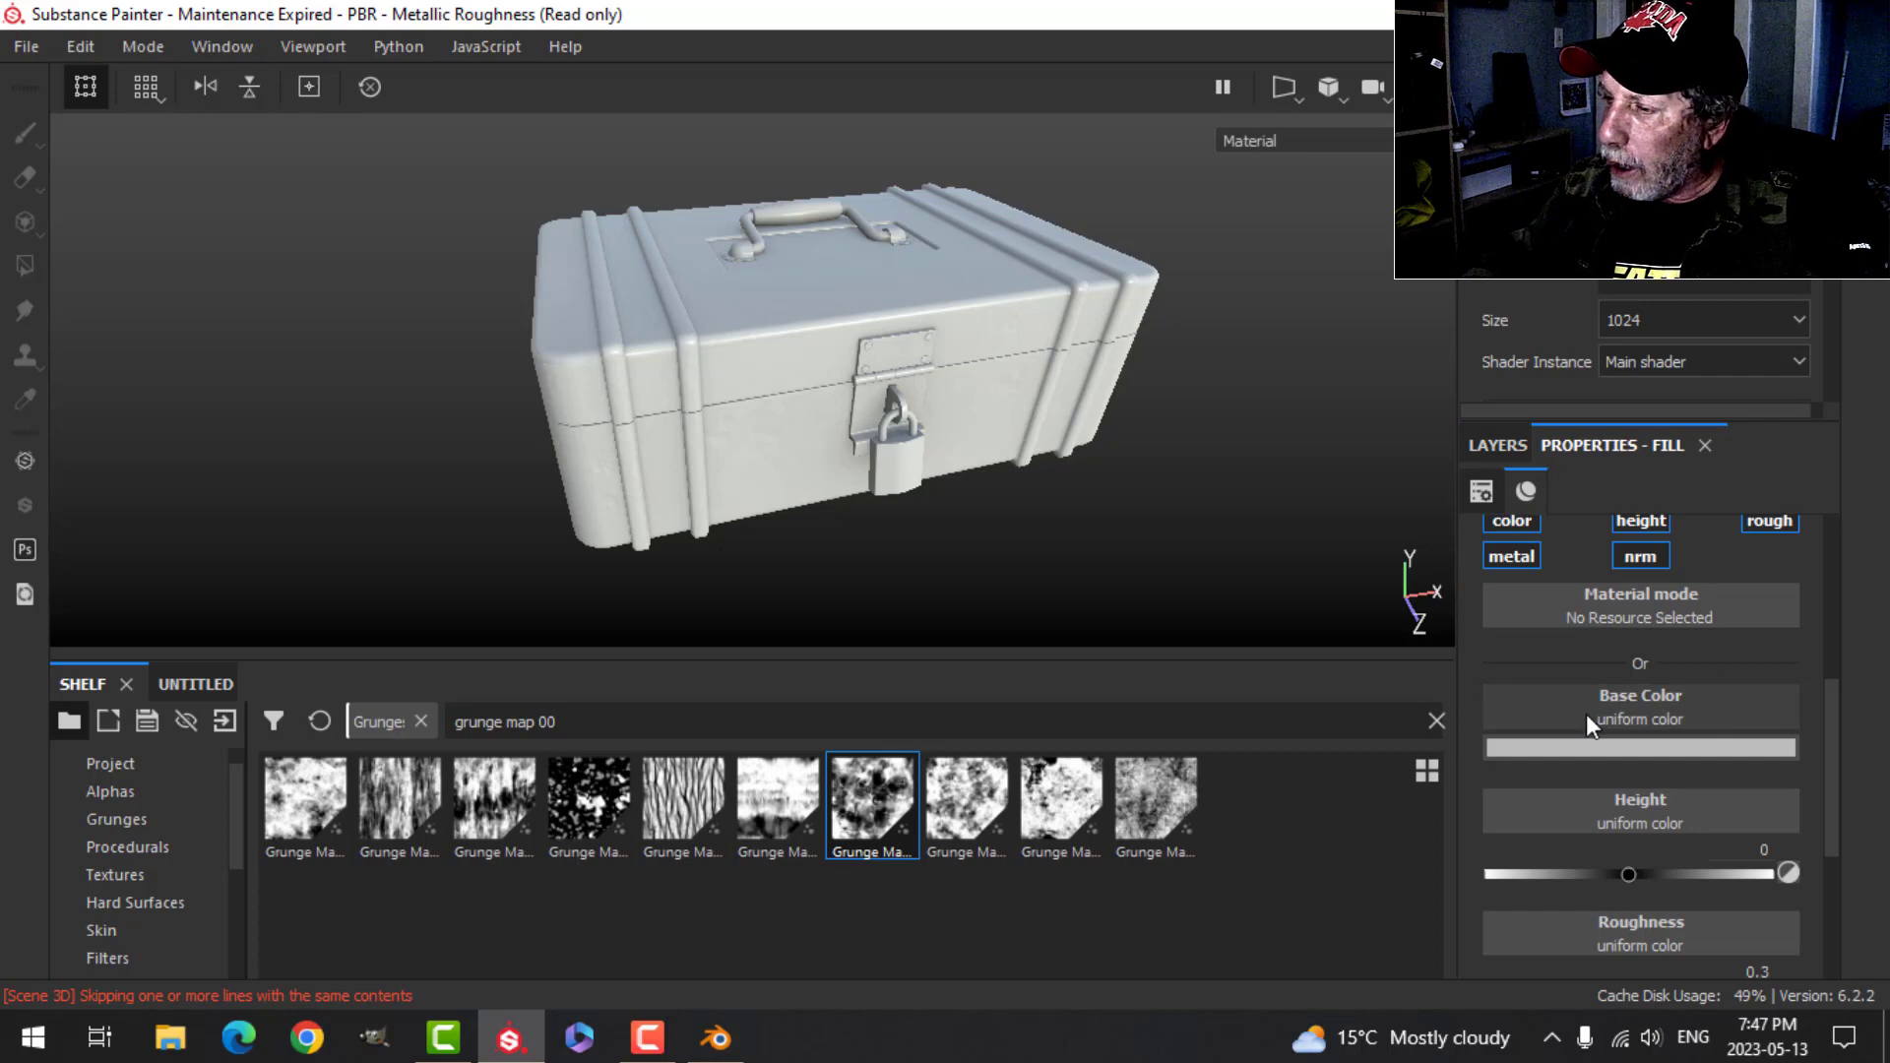
scroll(118, 902, down, 2)
click(118, 902)
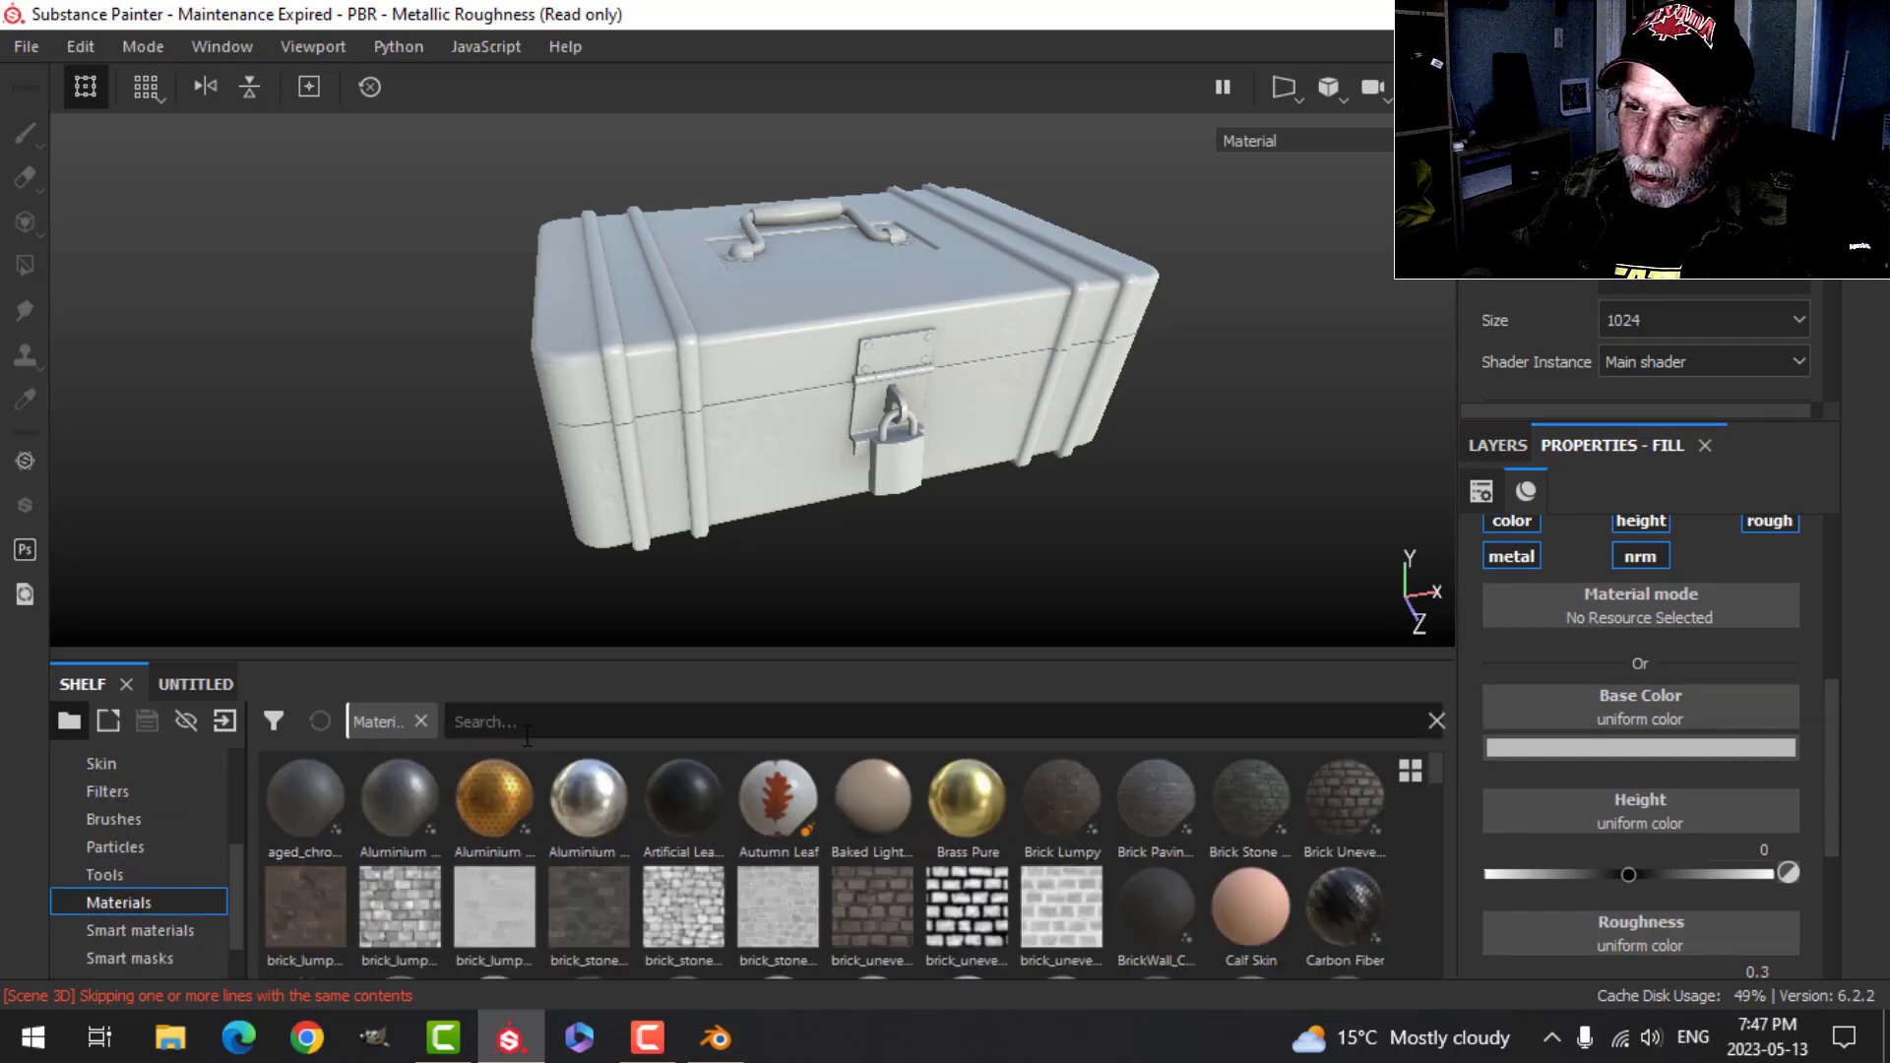
click(531, 731)
text(rust)
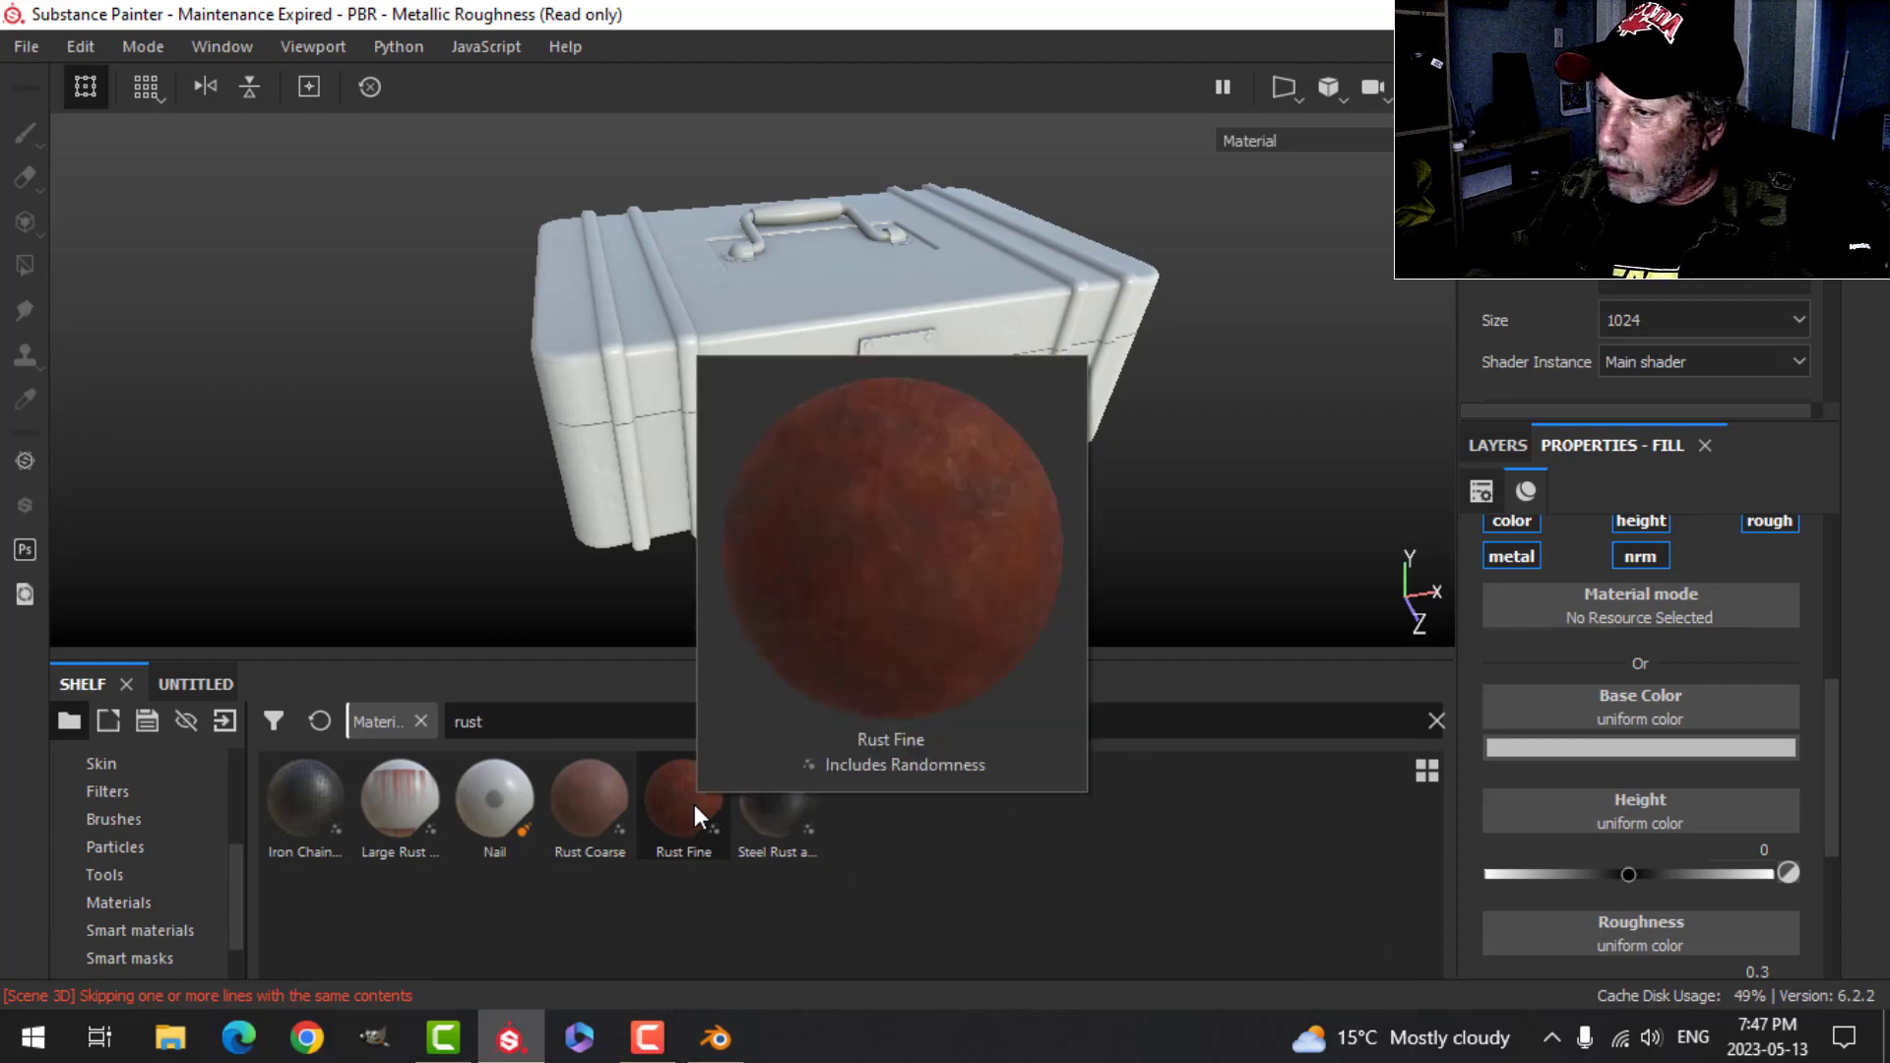
drag(694, 805, 1632, 706)
scroll(869, 520, up, 3)
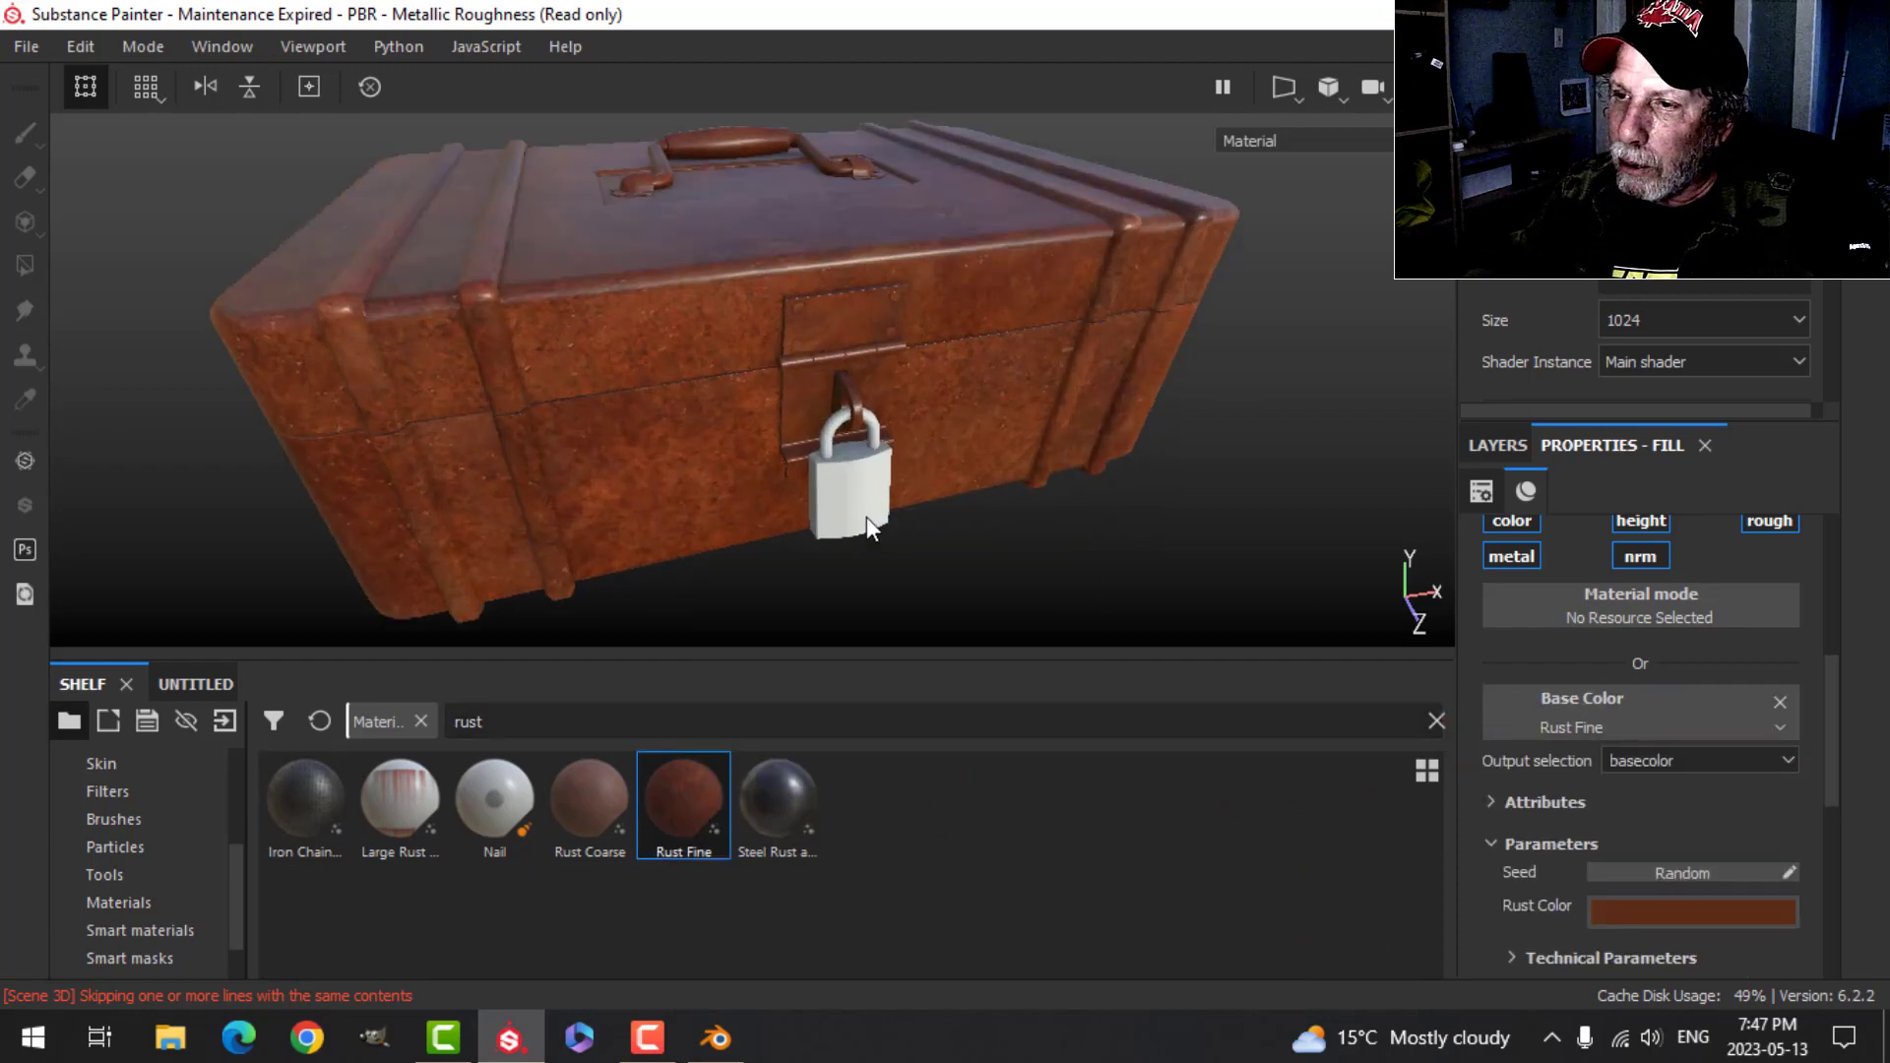
- Raise the Rust layer's Roughness to about 0.81
alt+drag(868, 520, 994, 448)
scroll(859, 491, down, 3)
scroll(1610, 907, down, 5)
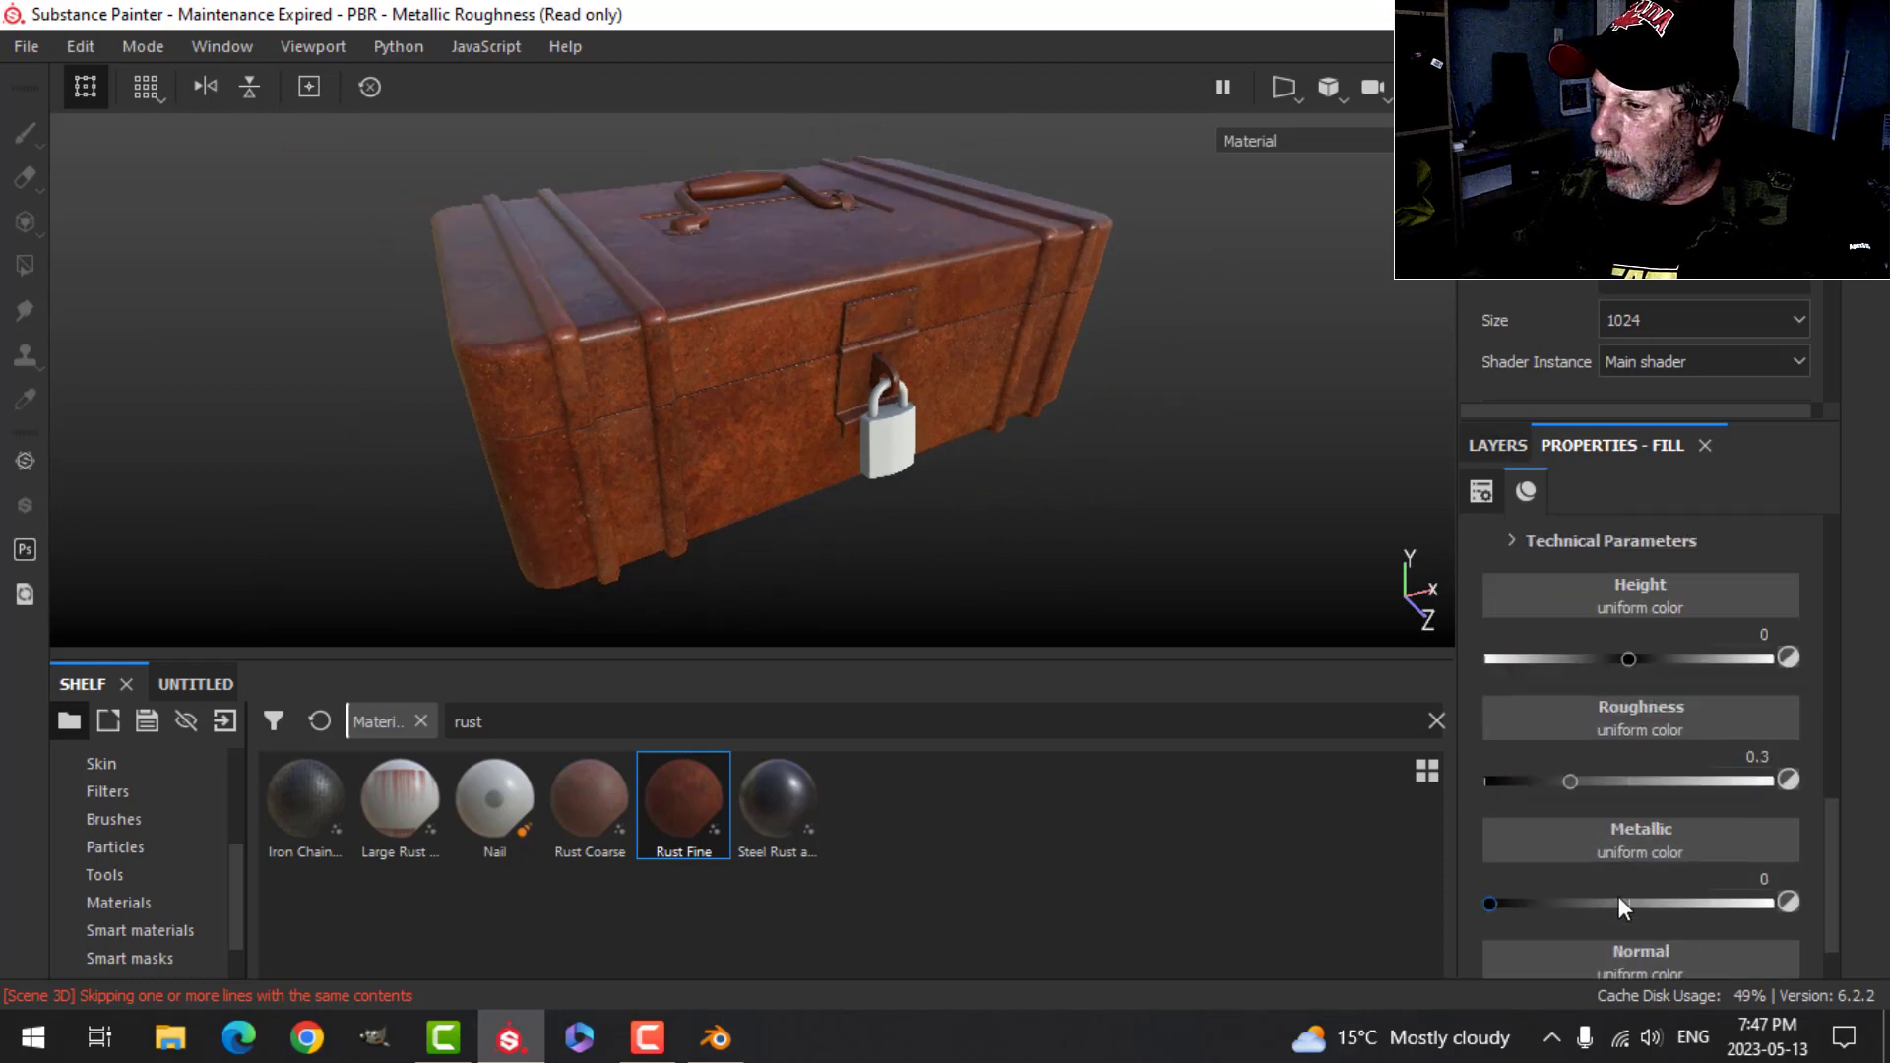
drag(1571, 709, 1691, 709)
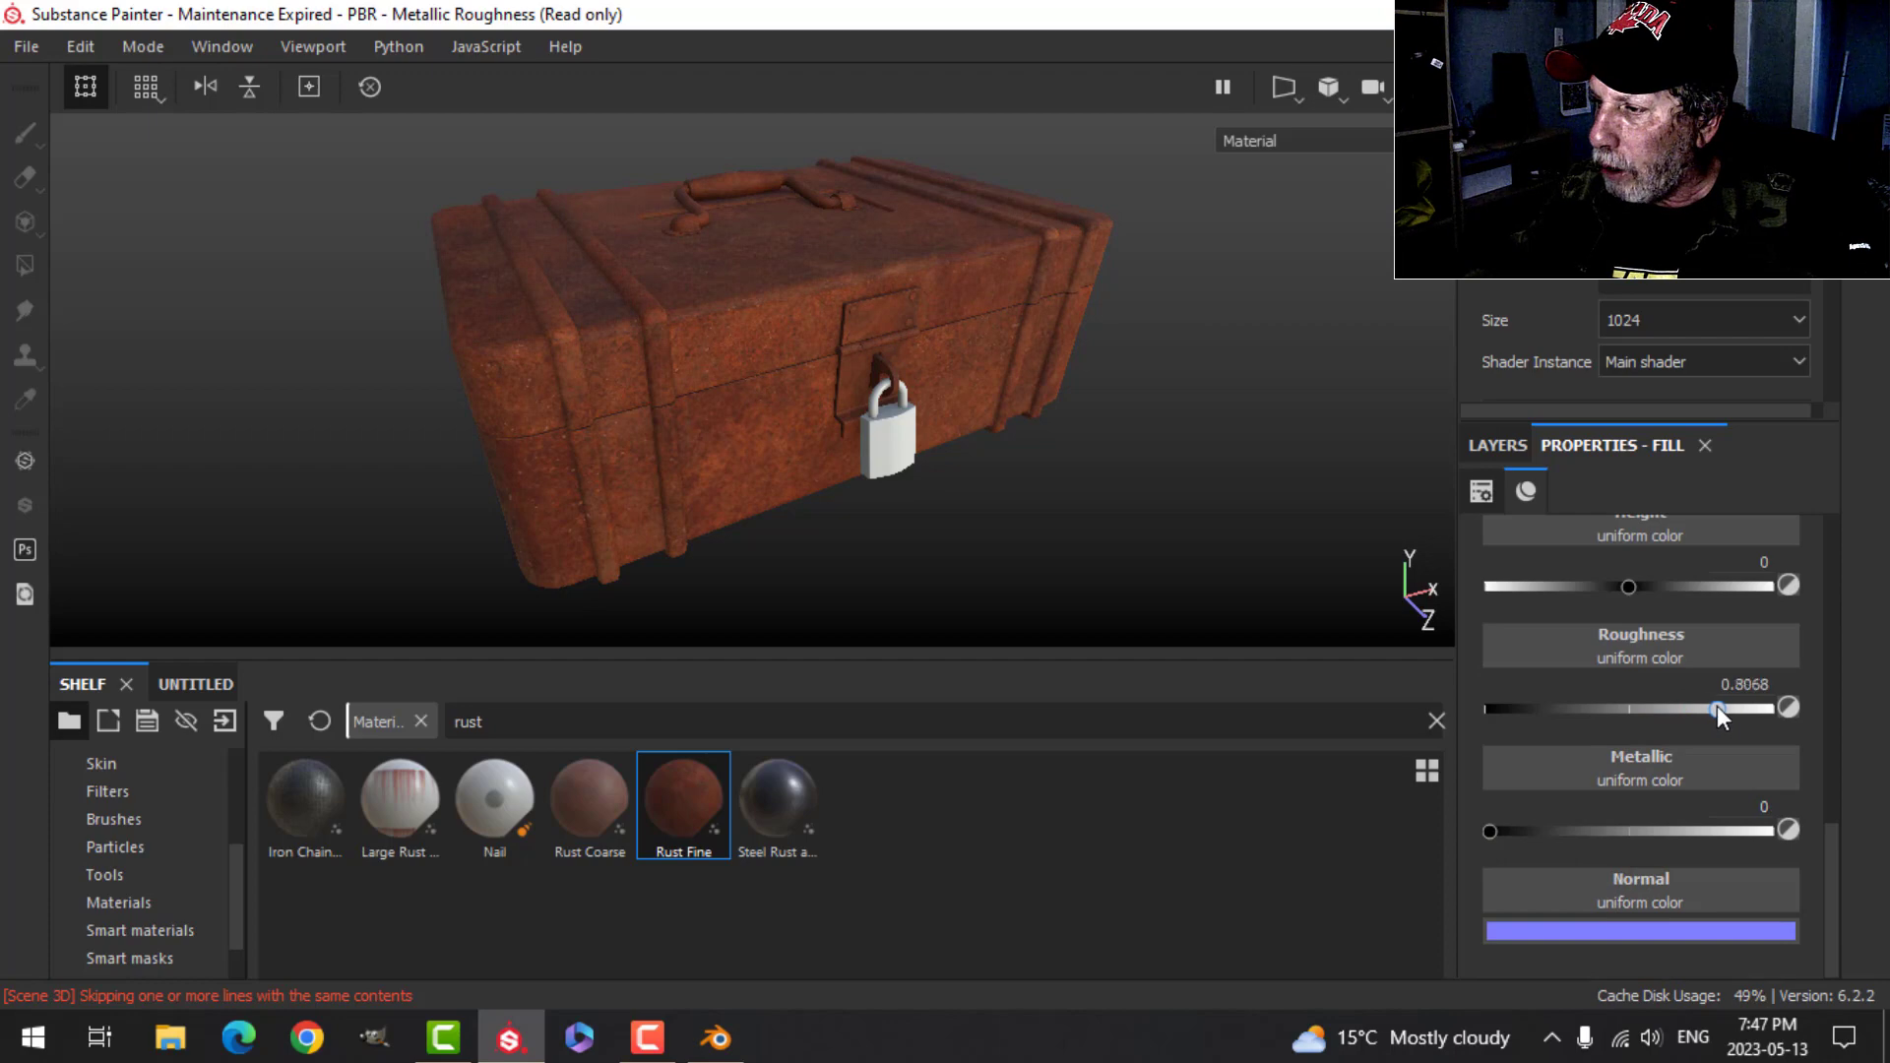
mouse_move(1014, 490)
alt+mouse_down()
mouse_move(1024, 512)
mouse_move(995, 515)
mouse_move(1014, 502)
alt+mouse_up()
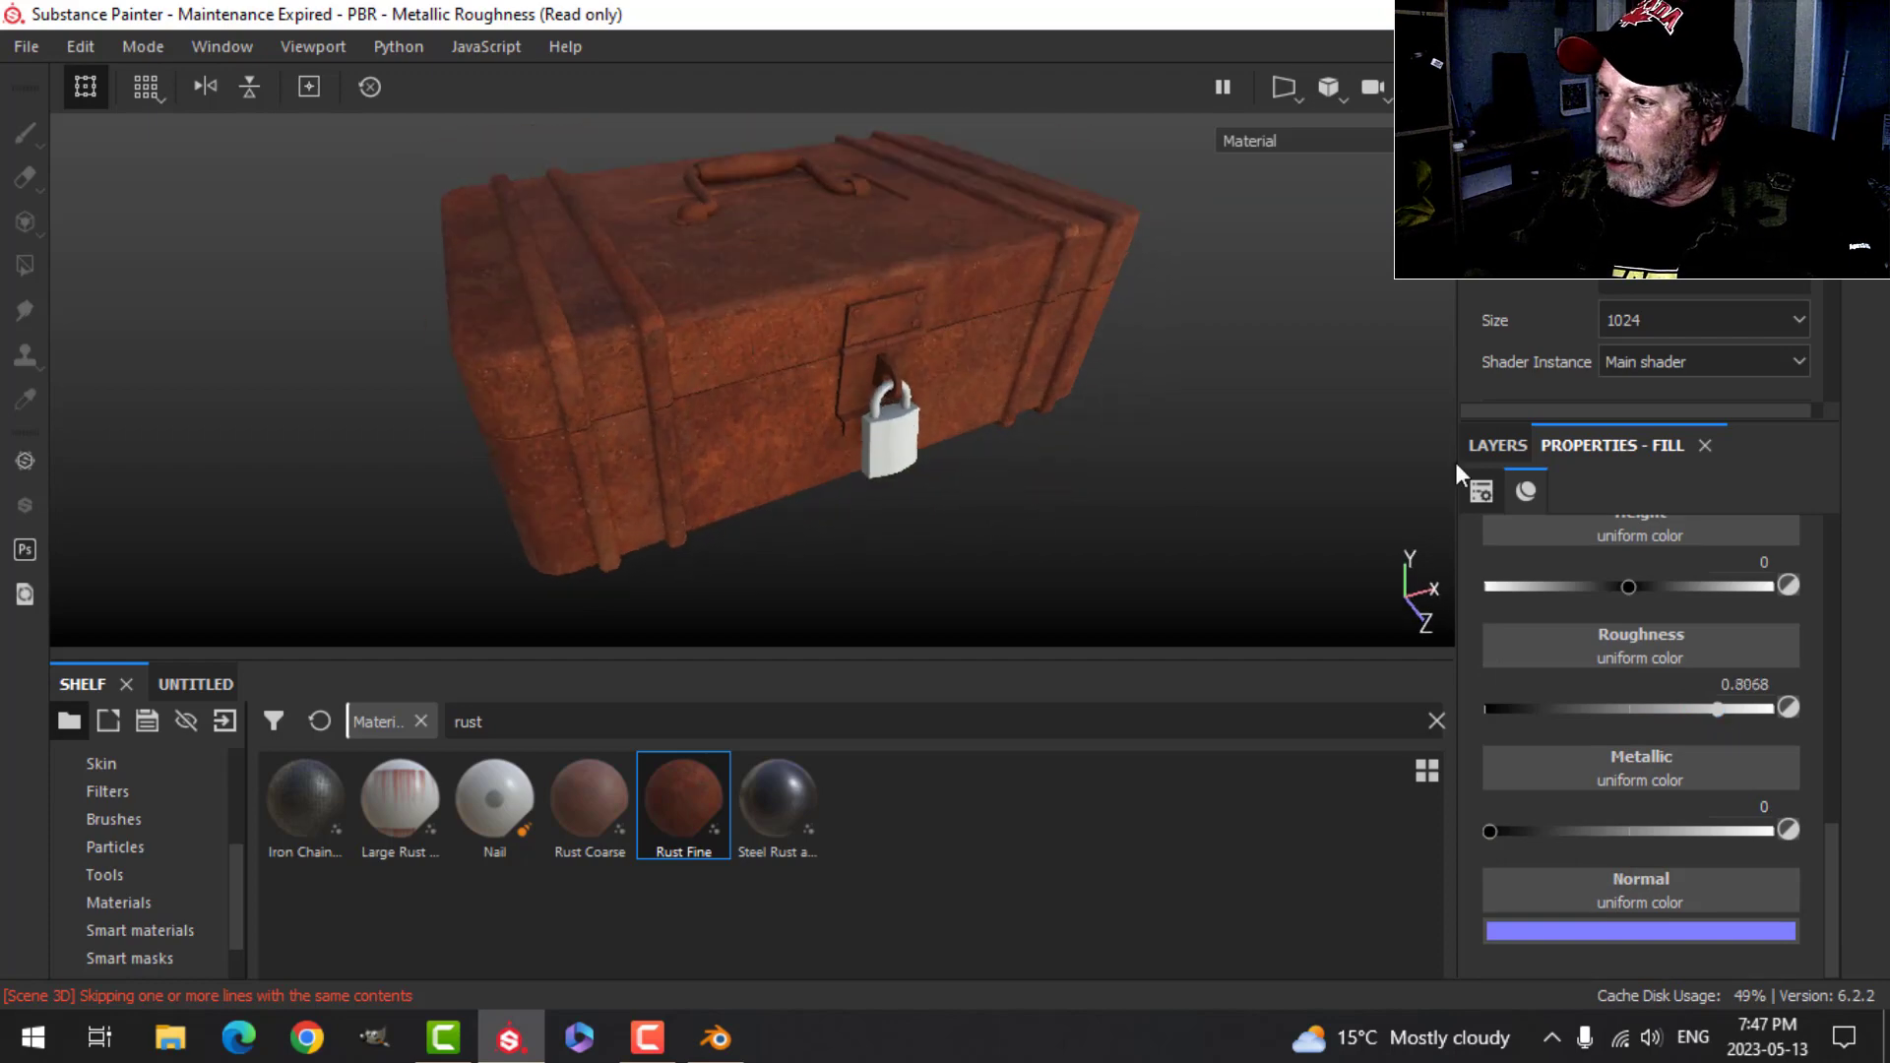
- Give the Rust layer a black mask and apply the Edge Rust smart mask to it
click(1496, 445)
click(1623, 488)
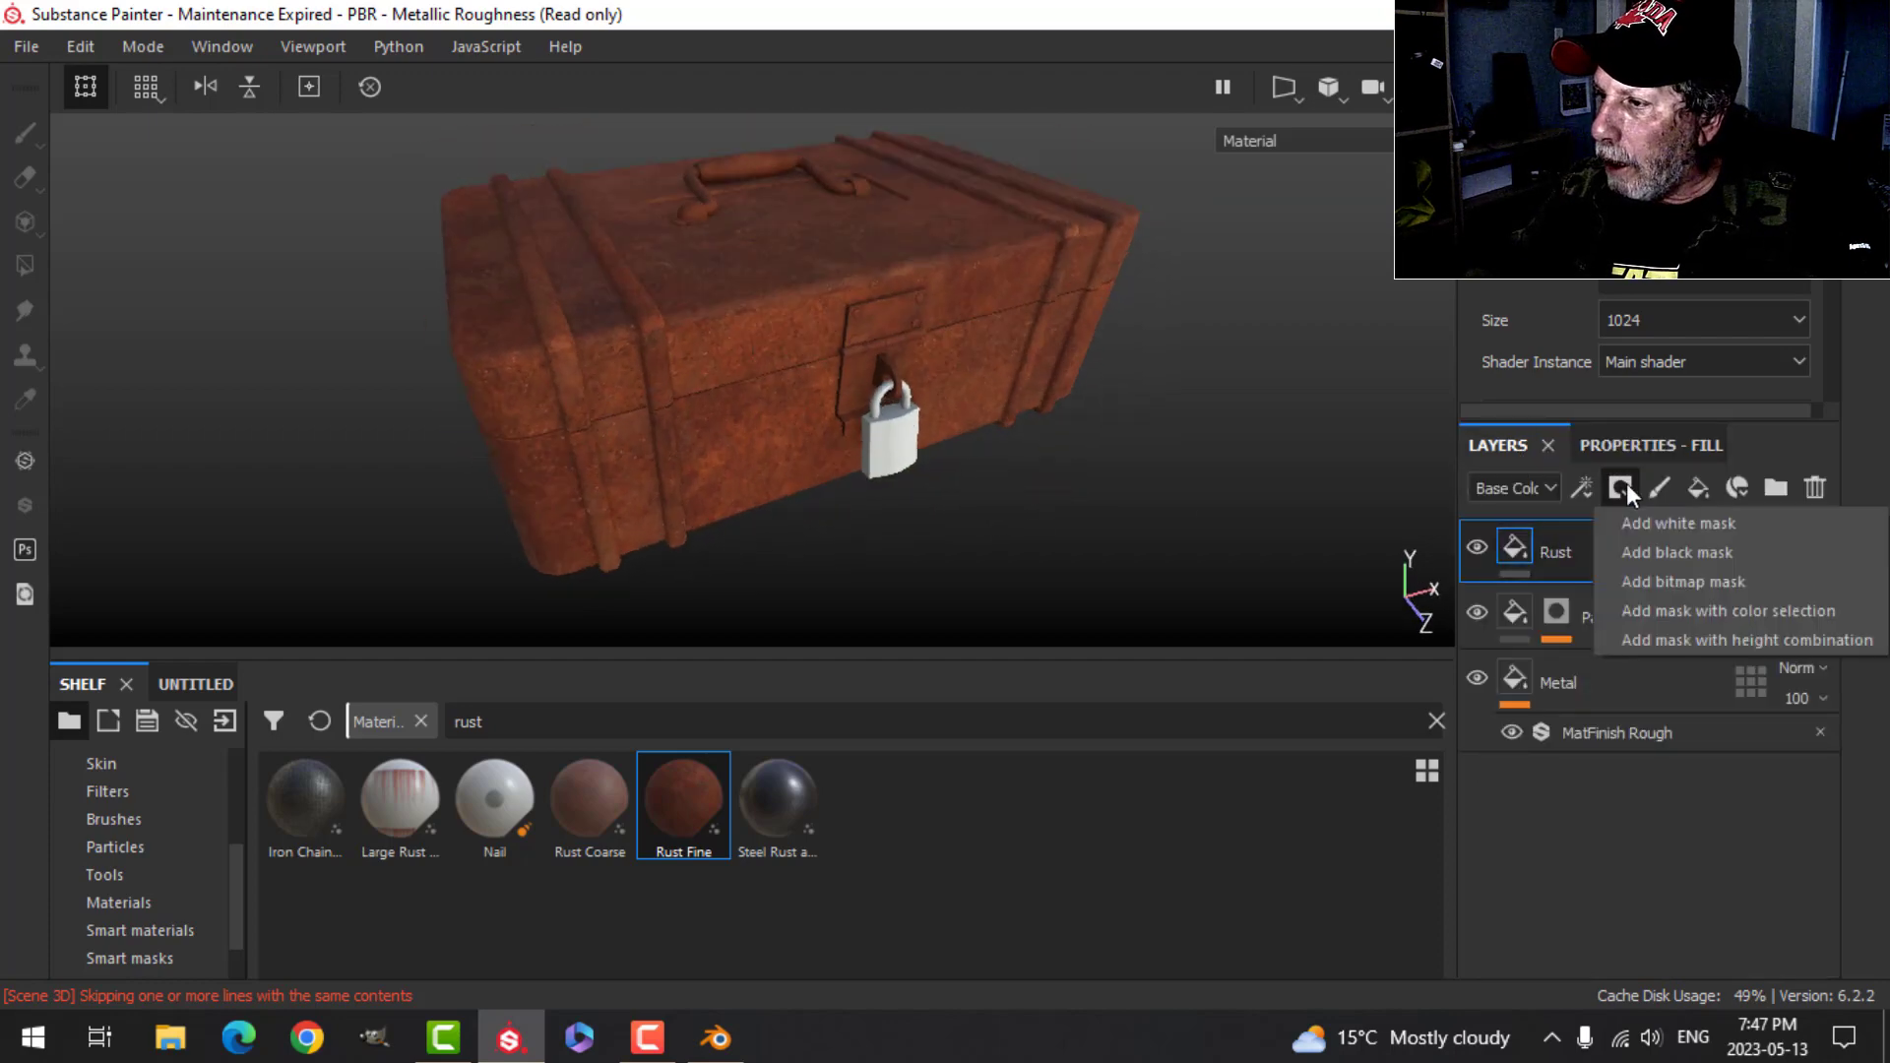
click(1673, 547)
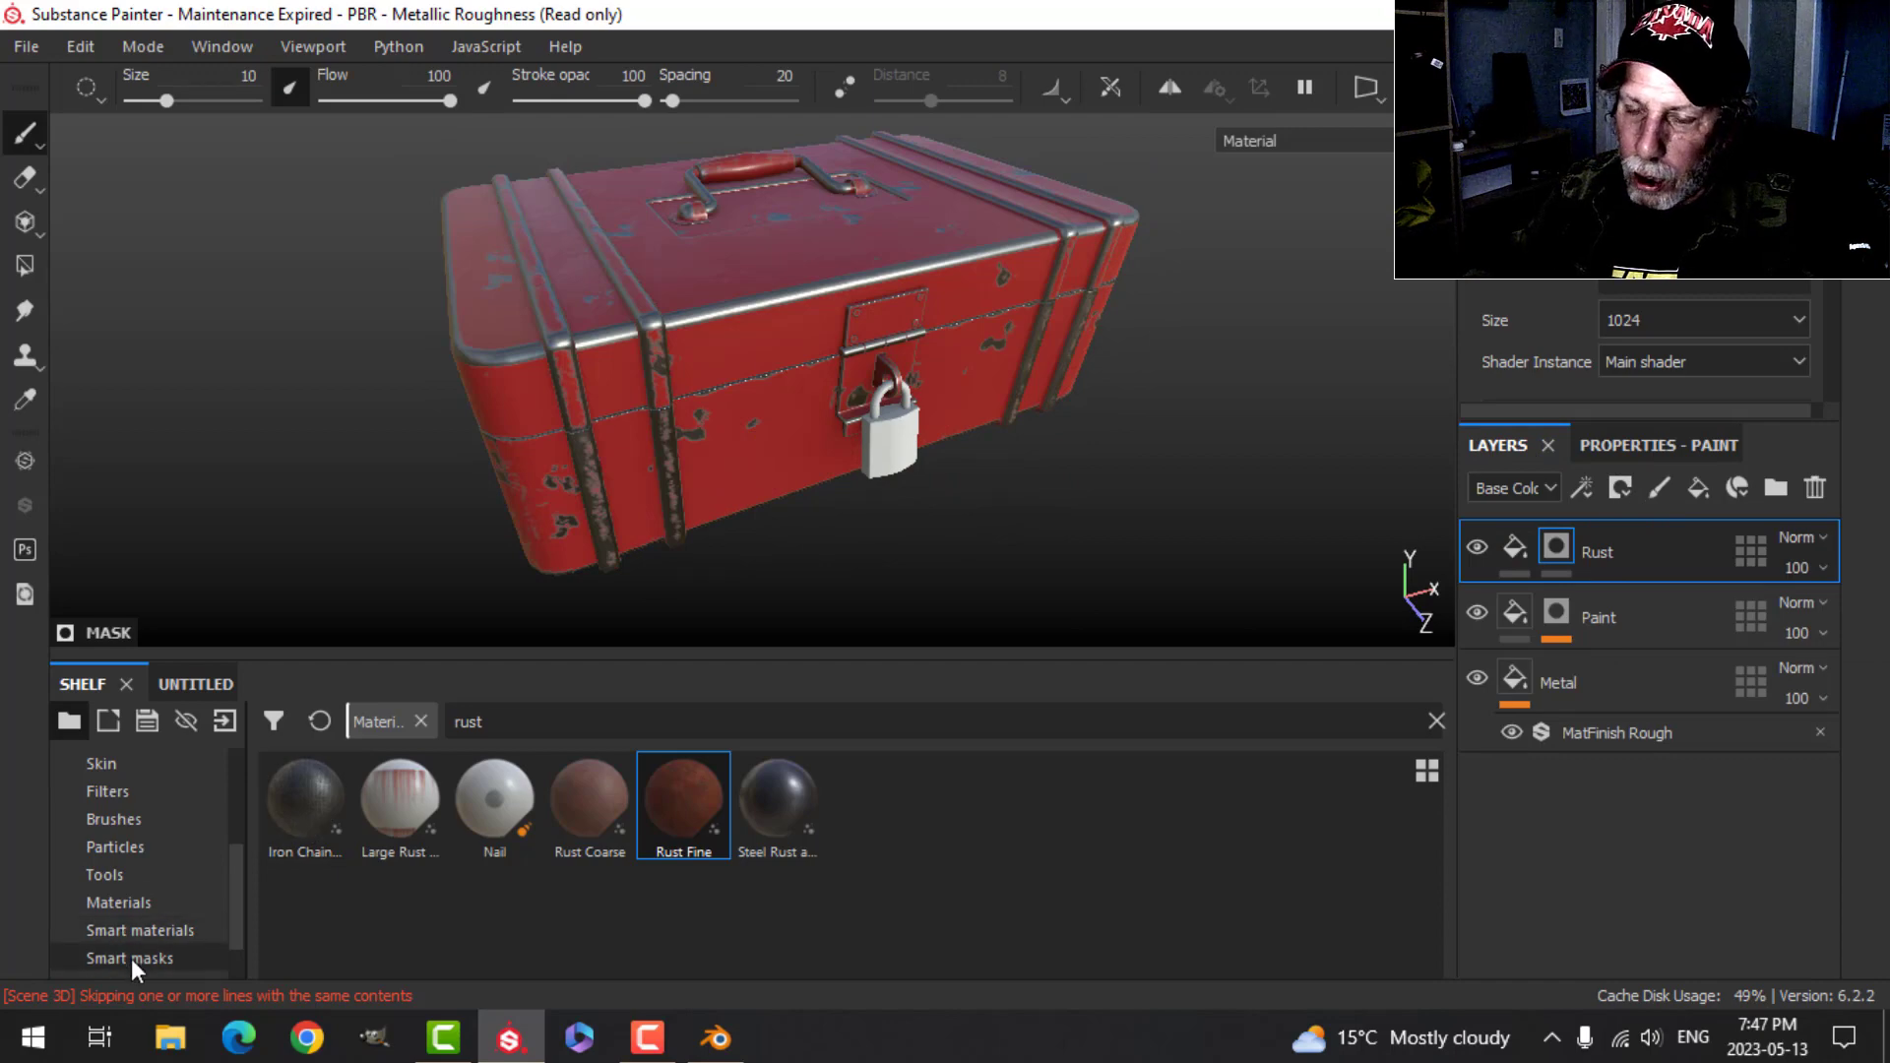
text(rust)
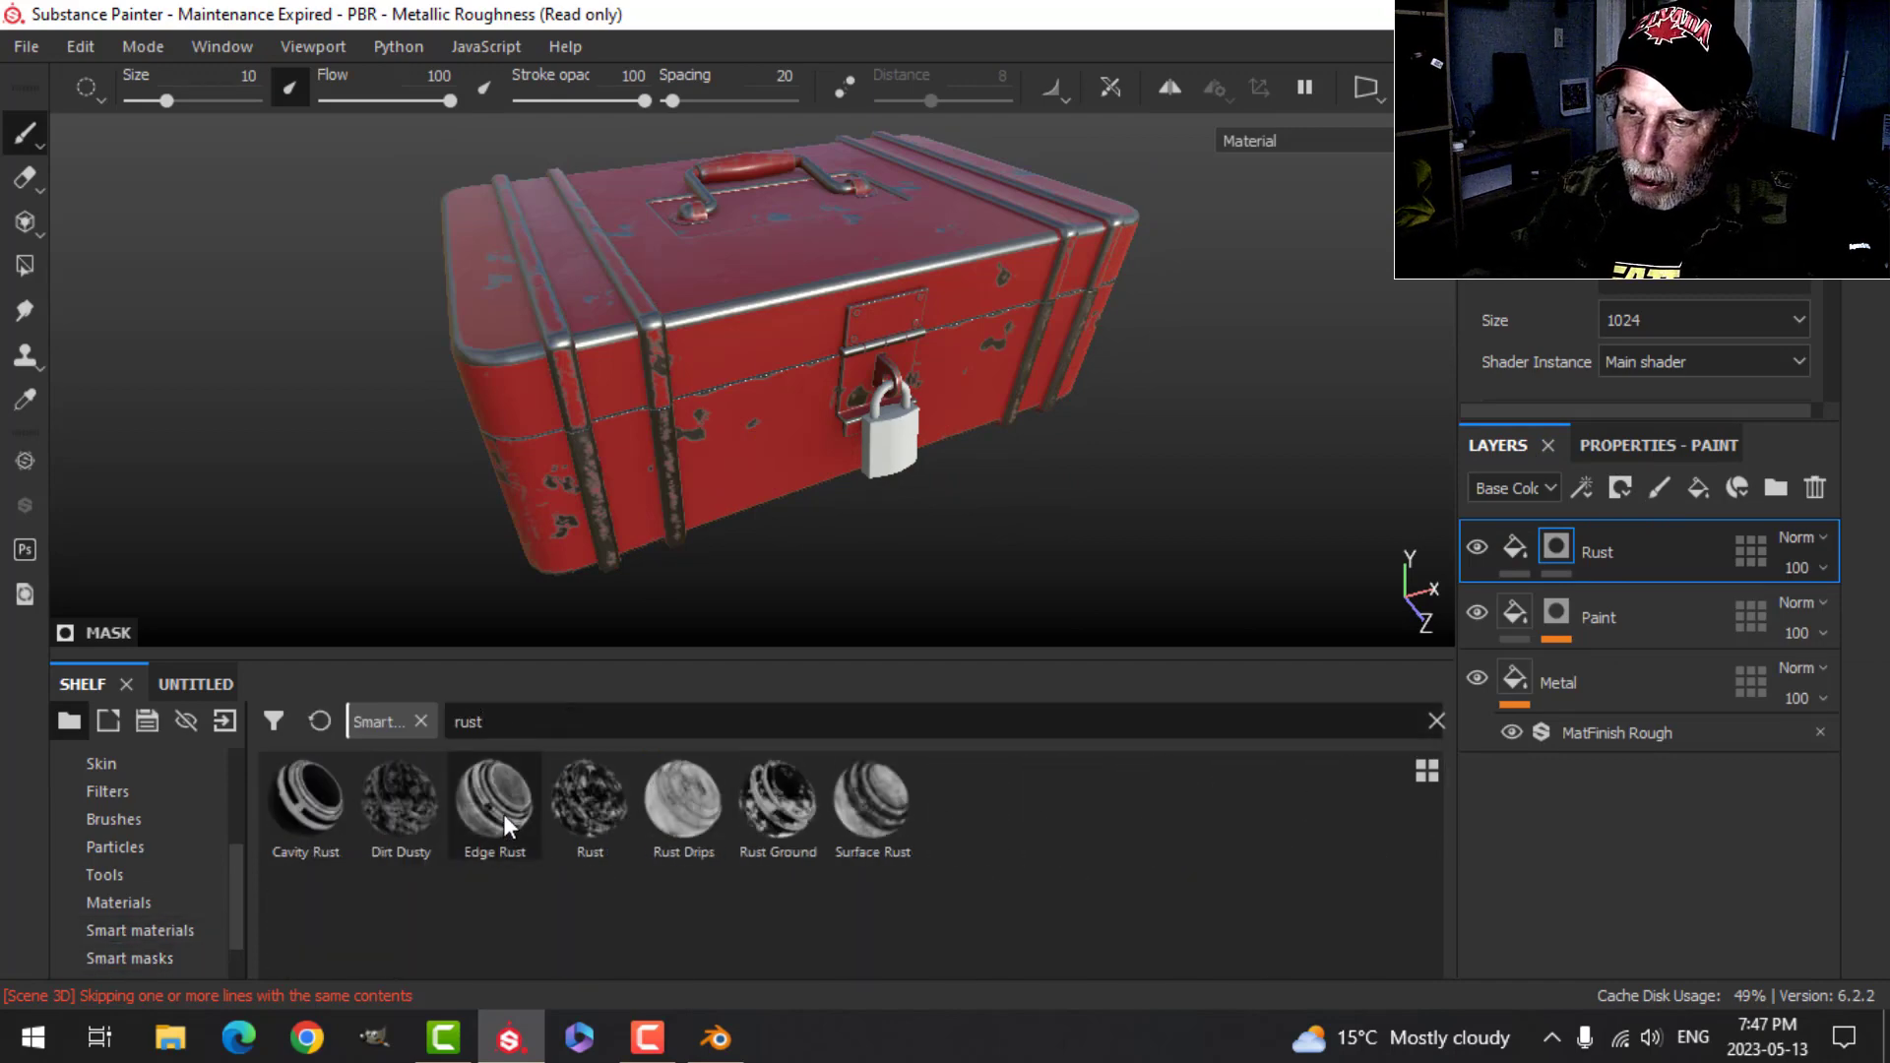
drag(504, 814, 1526, 556)
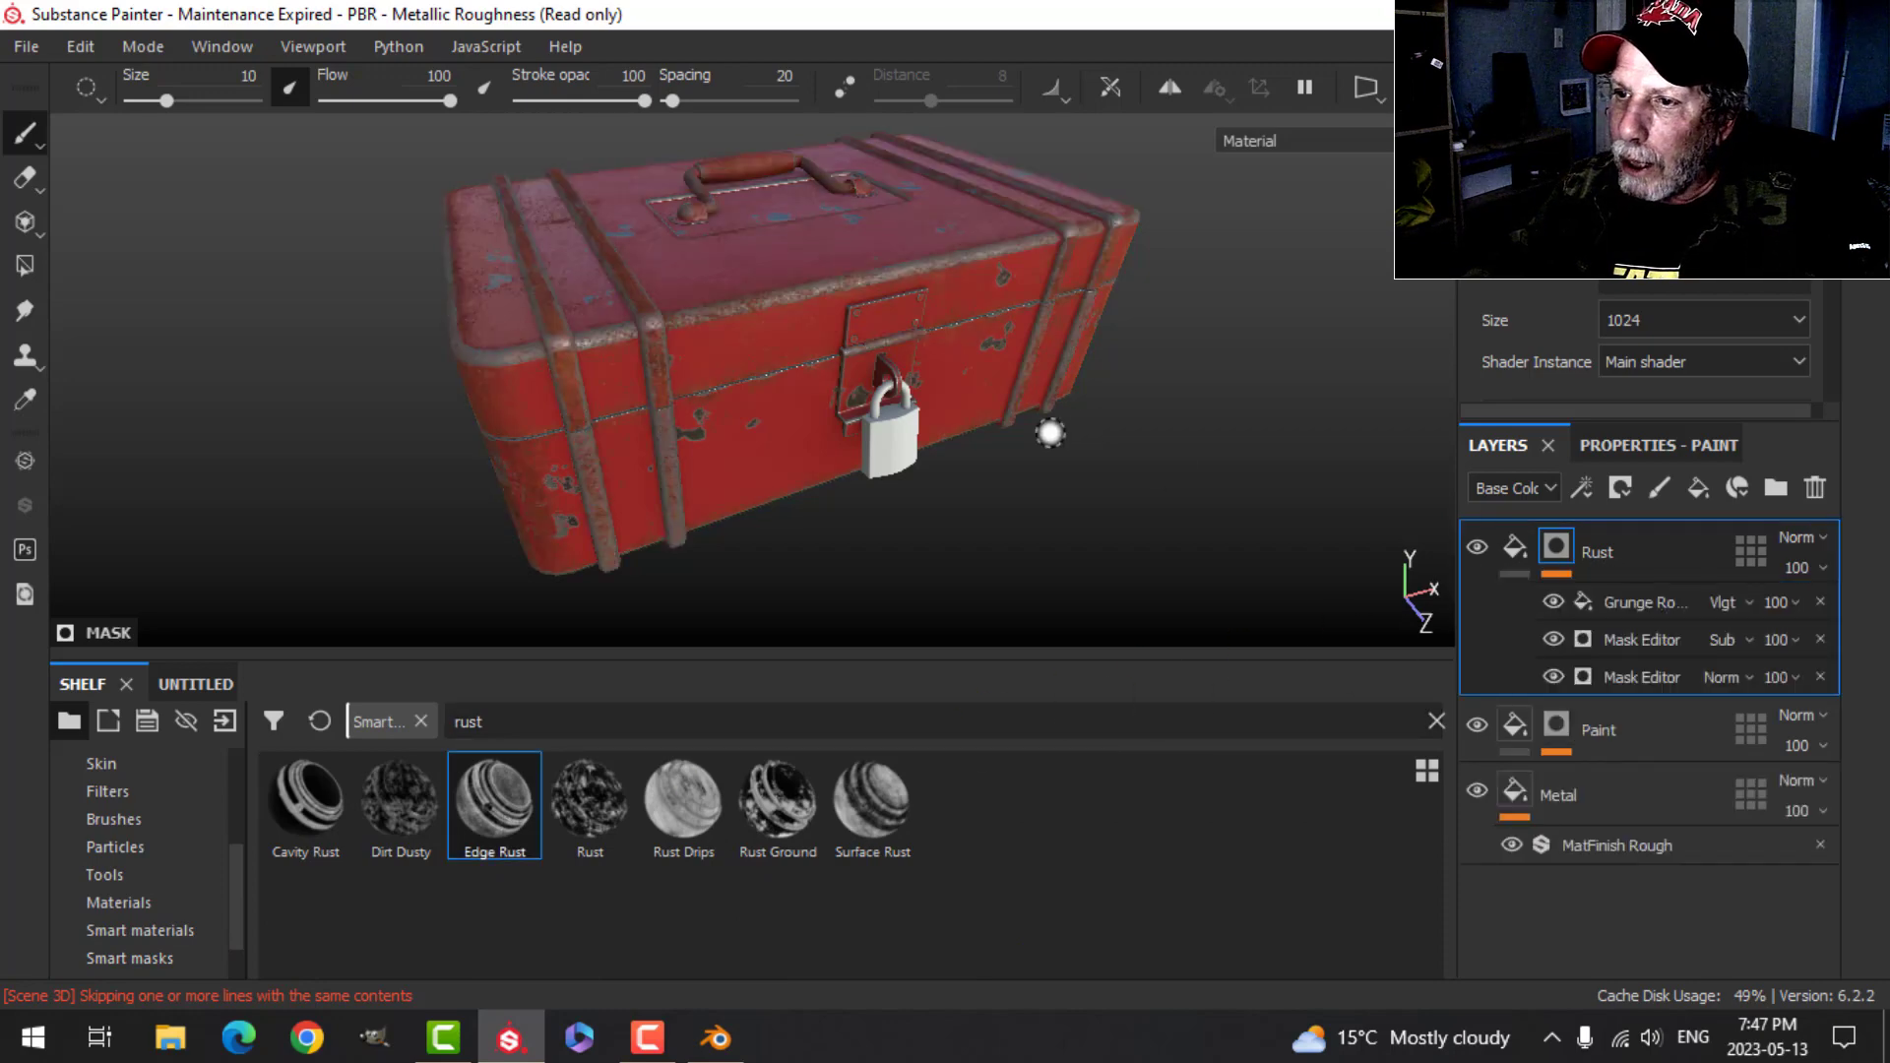
scroll(1049, 433, up, 5)
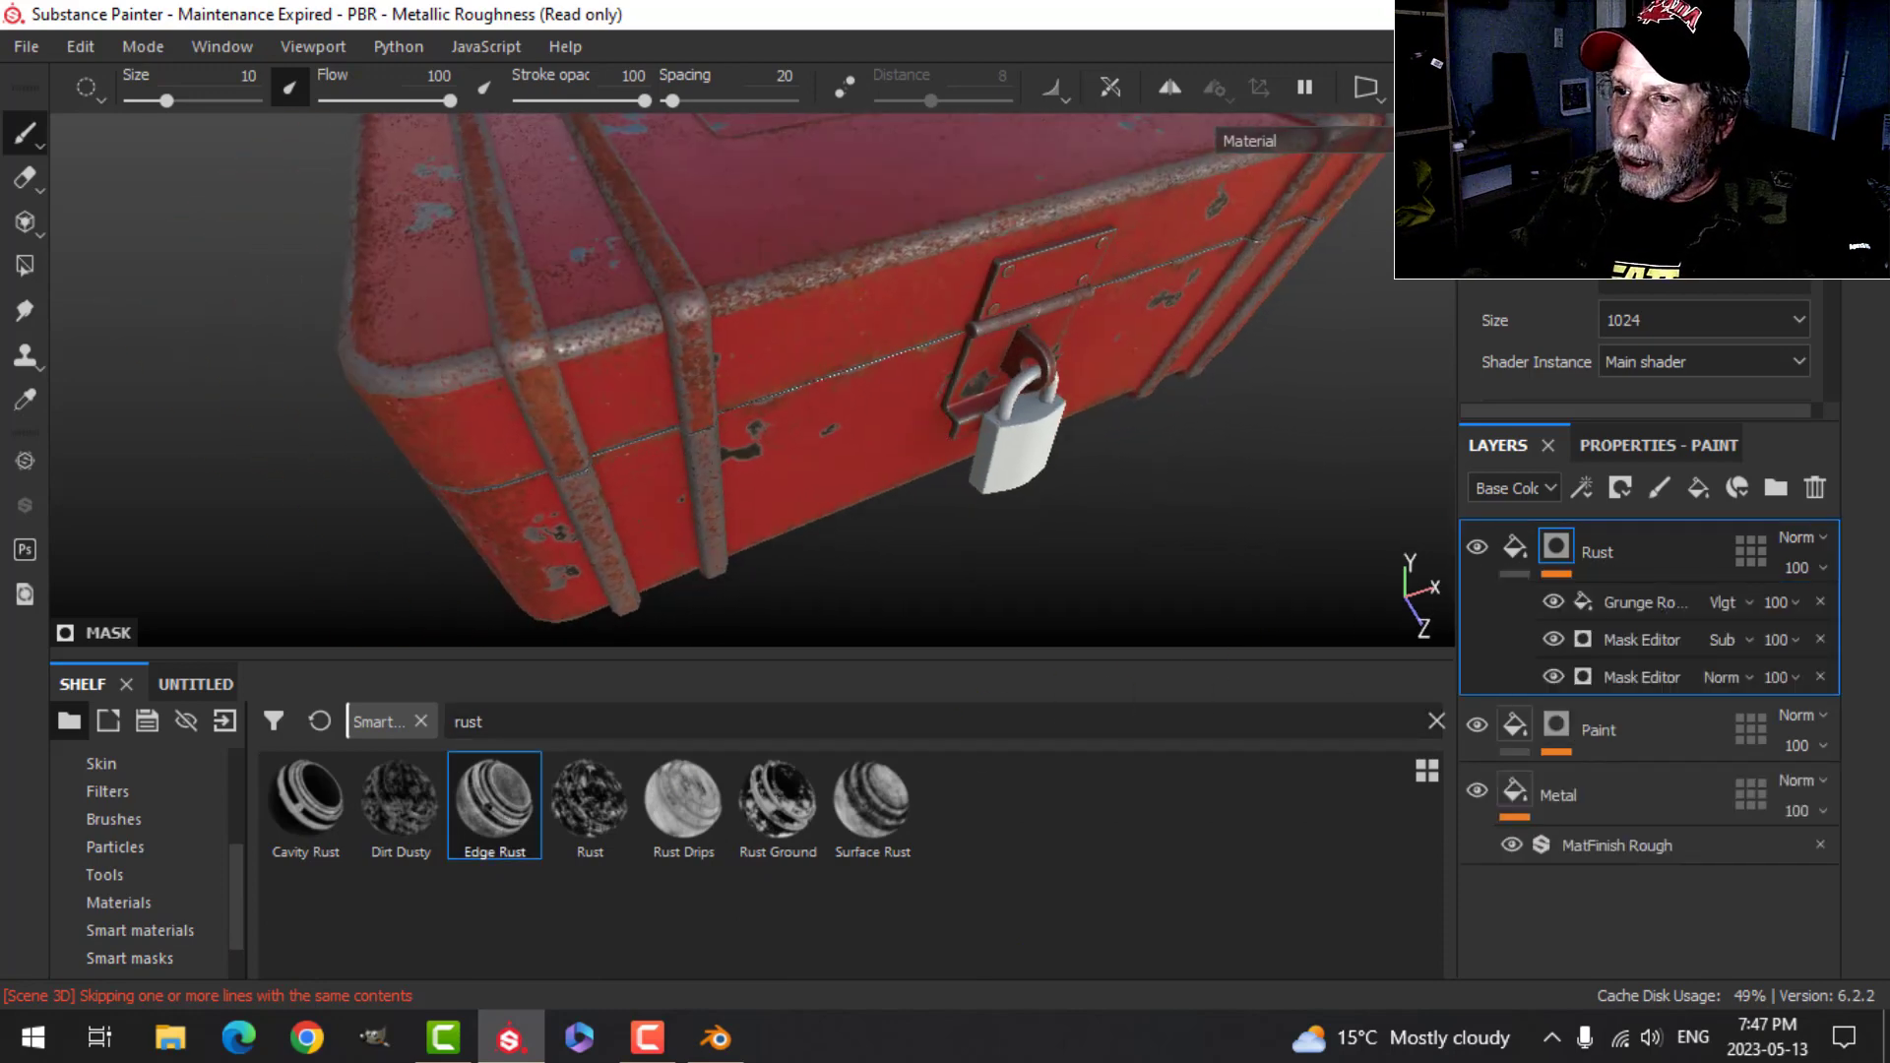
scroll(1049, 433, down, 5)
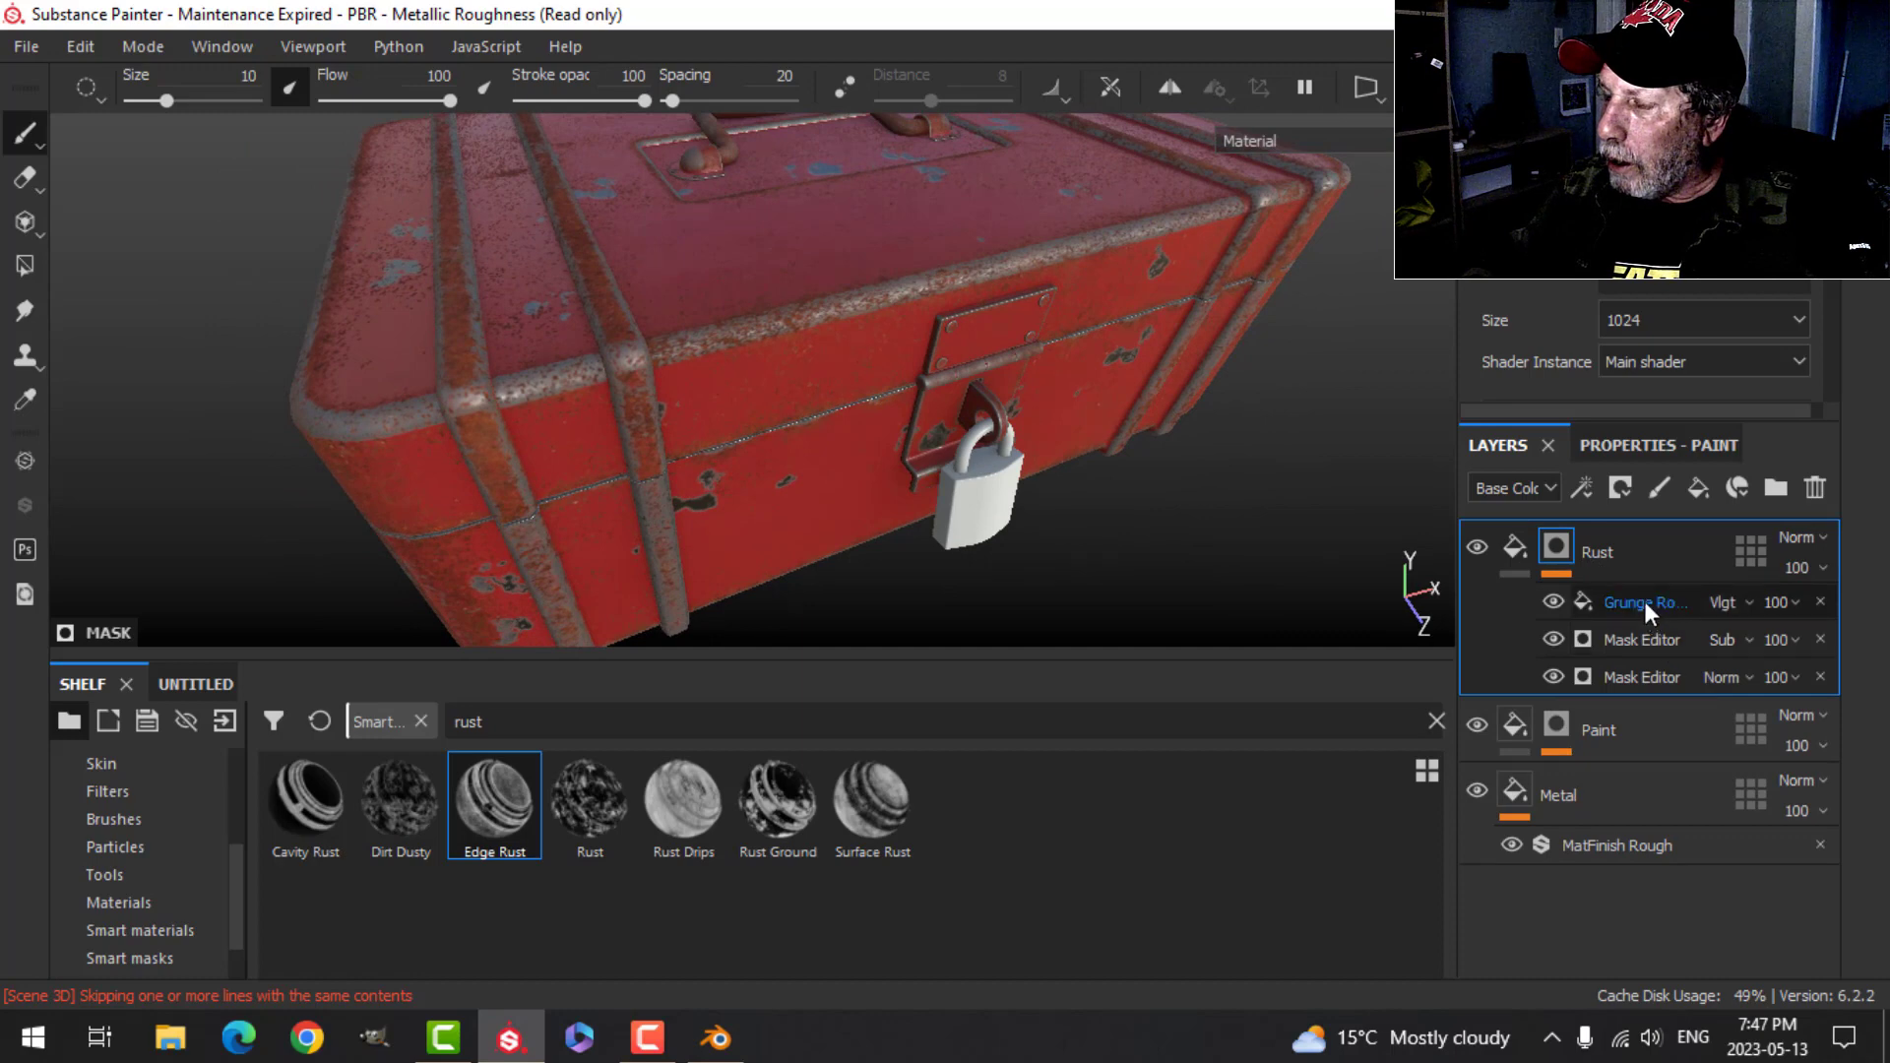
- Lower the Balance of the Rust mask's Grunge Rough Dirty fill to 0.38 and nudge it slightly higher
click(1638, 609)
click(1651, 445)
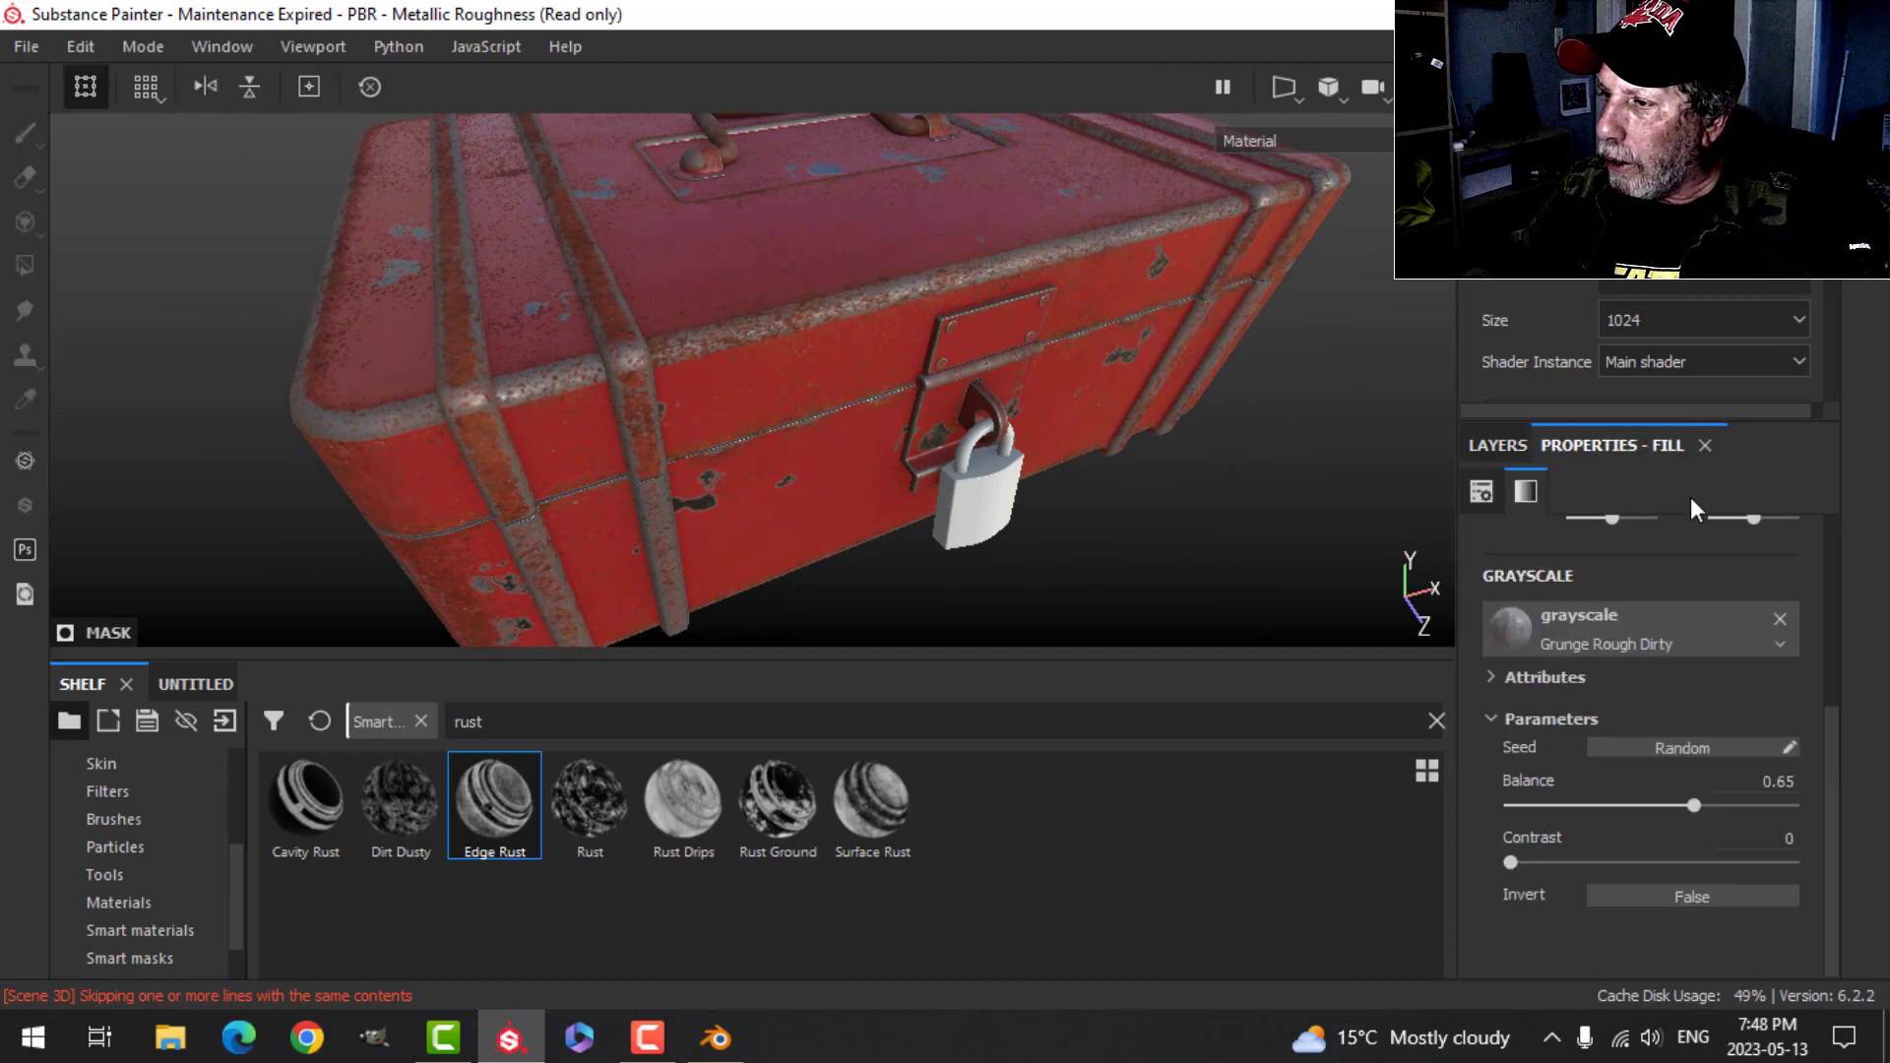
drag(1689, 806, 1617, 805)
alt+drag(934, 557, 1025, 498)
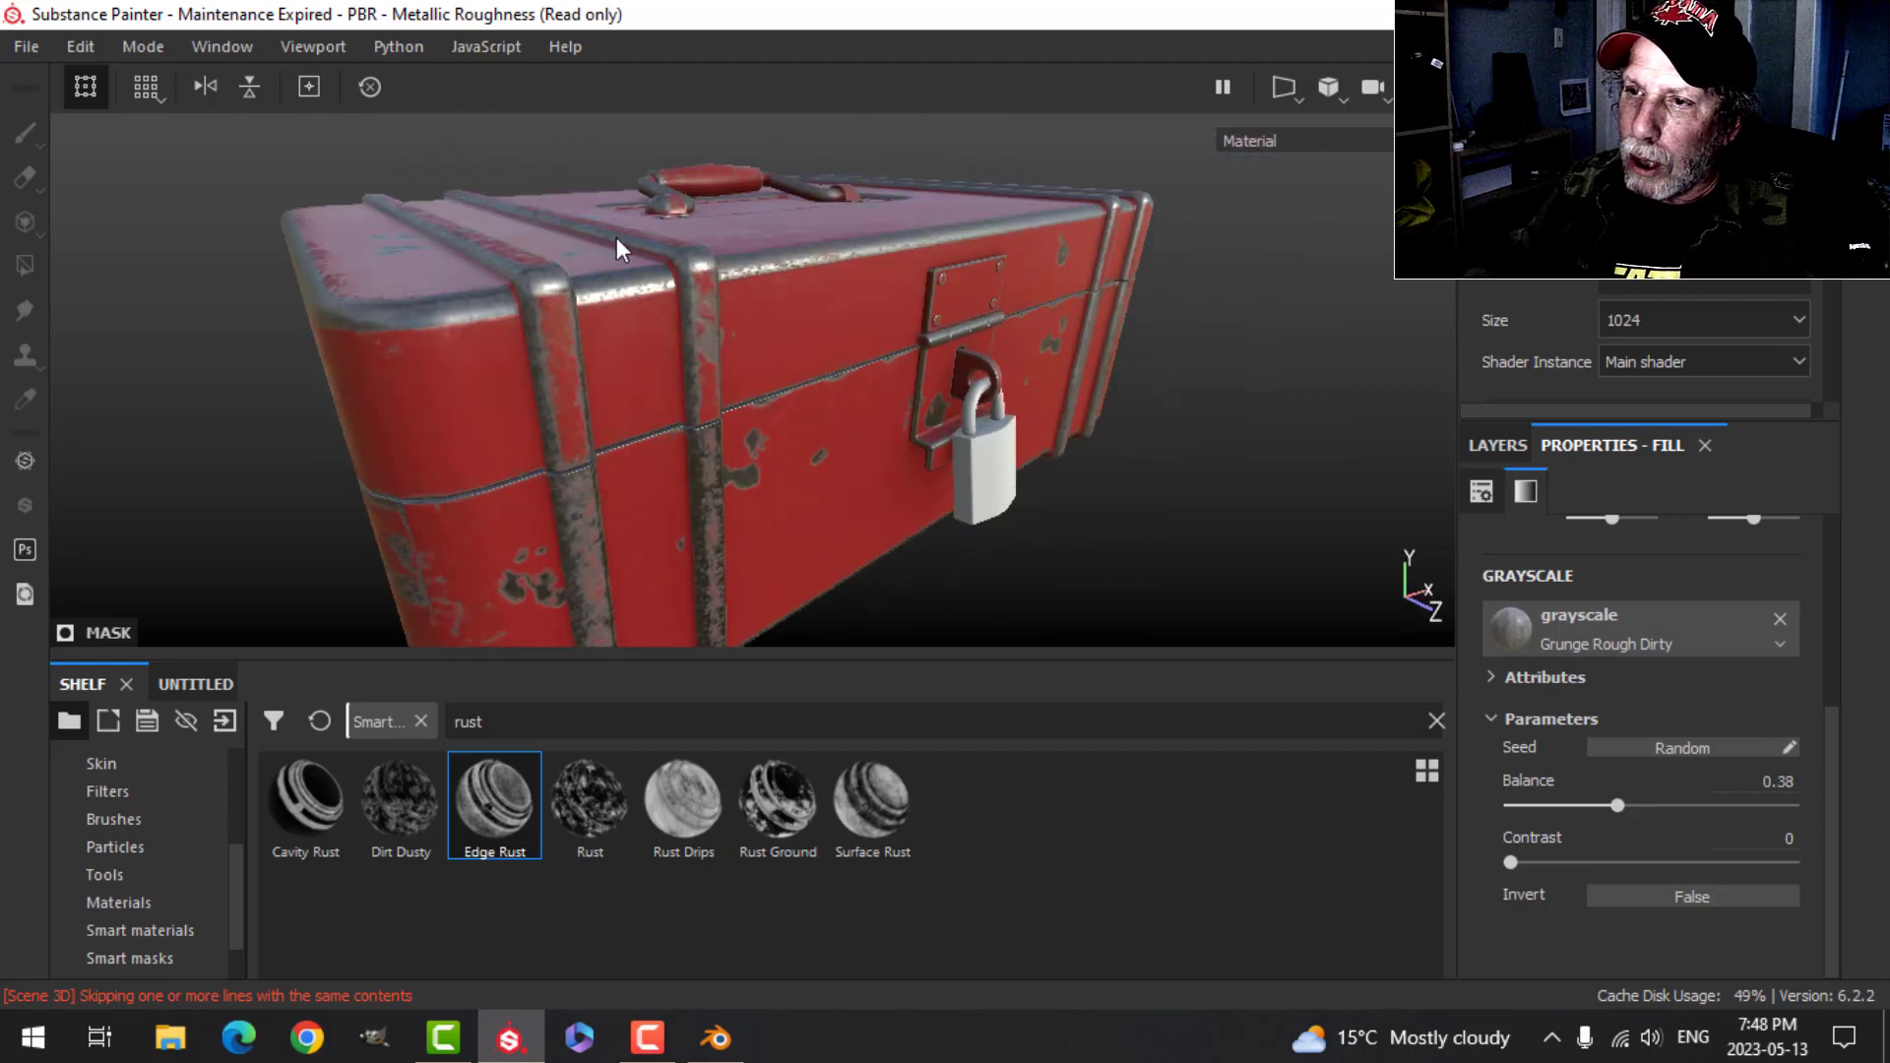
alt+drag(721, 337, 1046, 484)
drag(1617, 805, 1624, 805)
- Switch the Rust mask's Grunge Rough Dirty fill to Tri-planar projection and check the rust on the edges
scroll(1614, 689, up, 1)
scroll(1609, 624, up, 3)
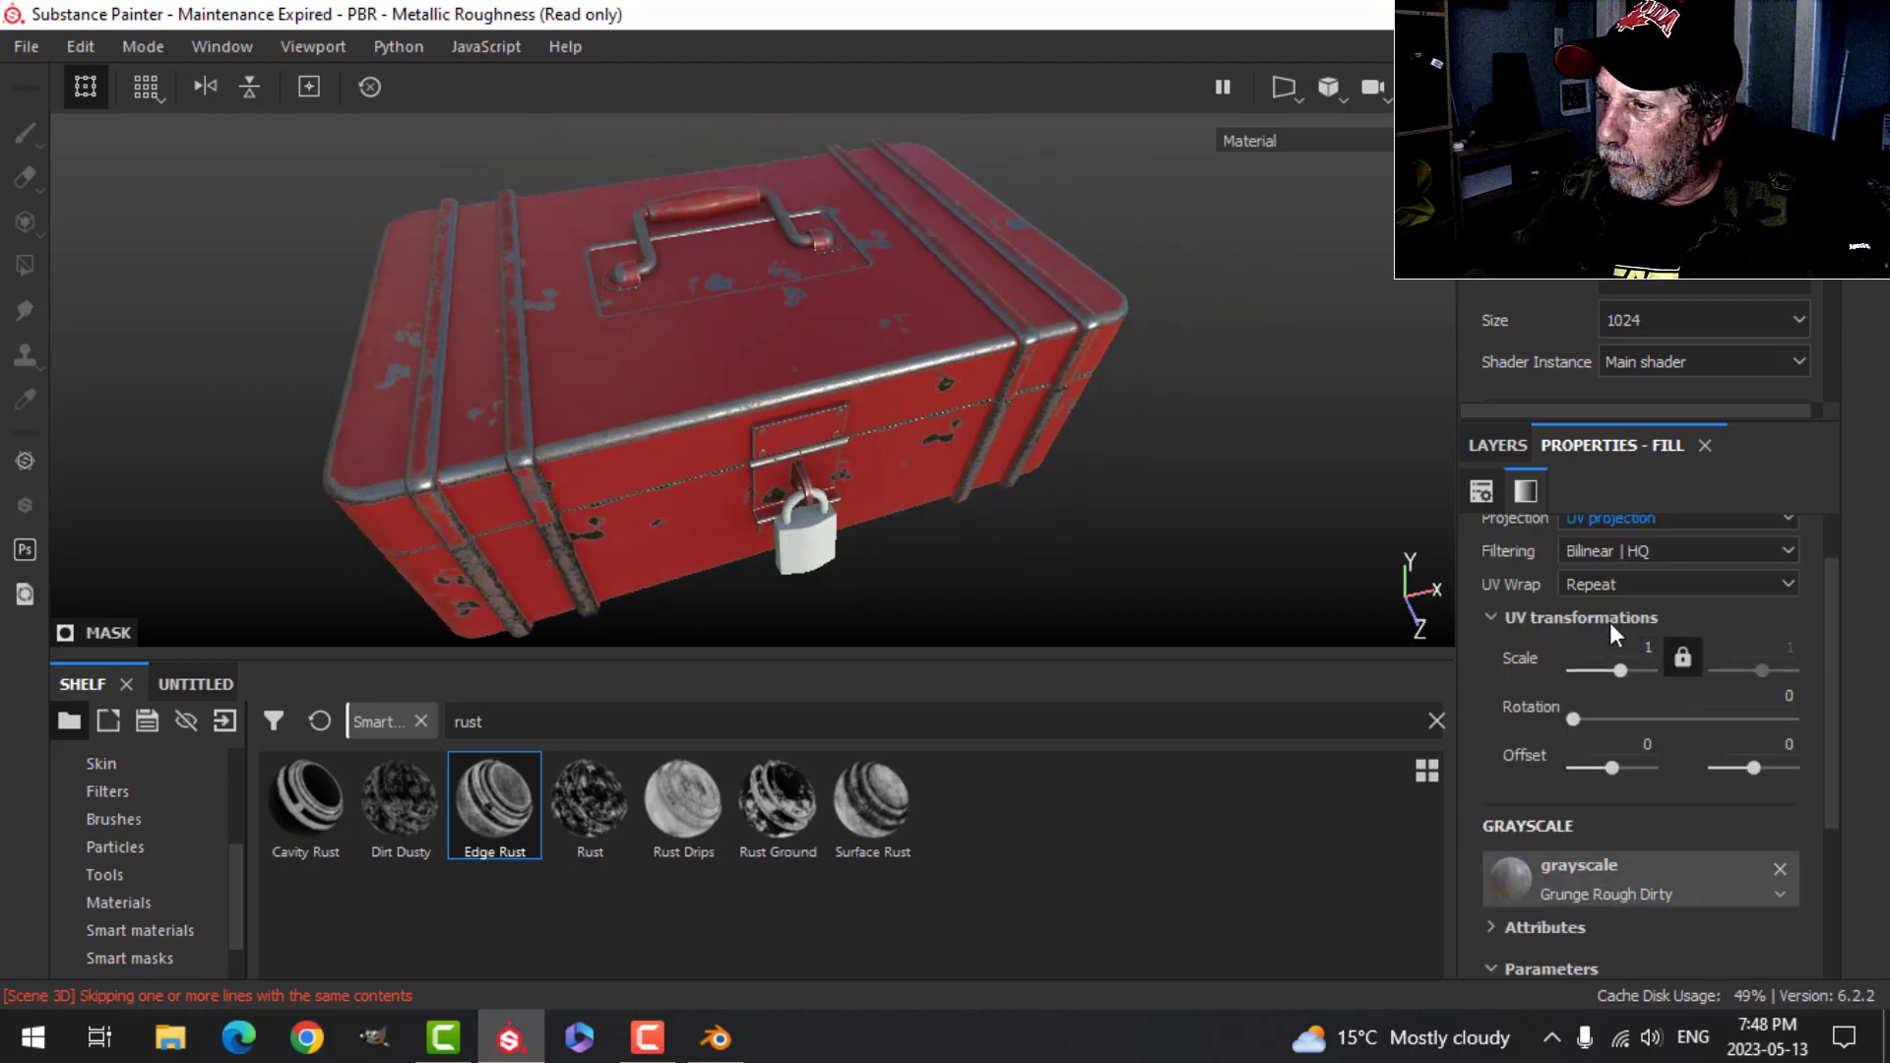
click(1605, 591)
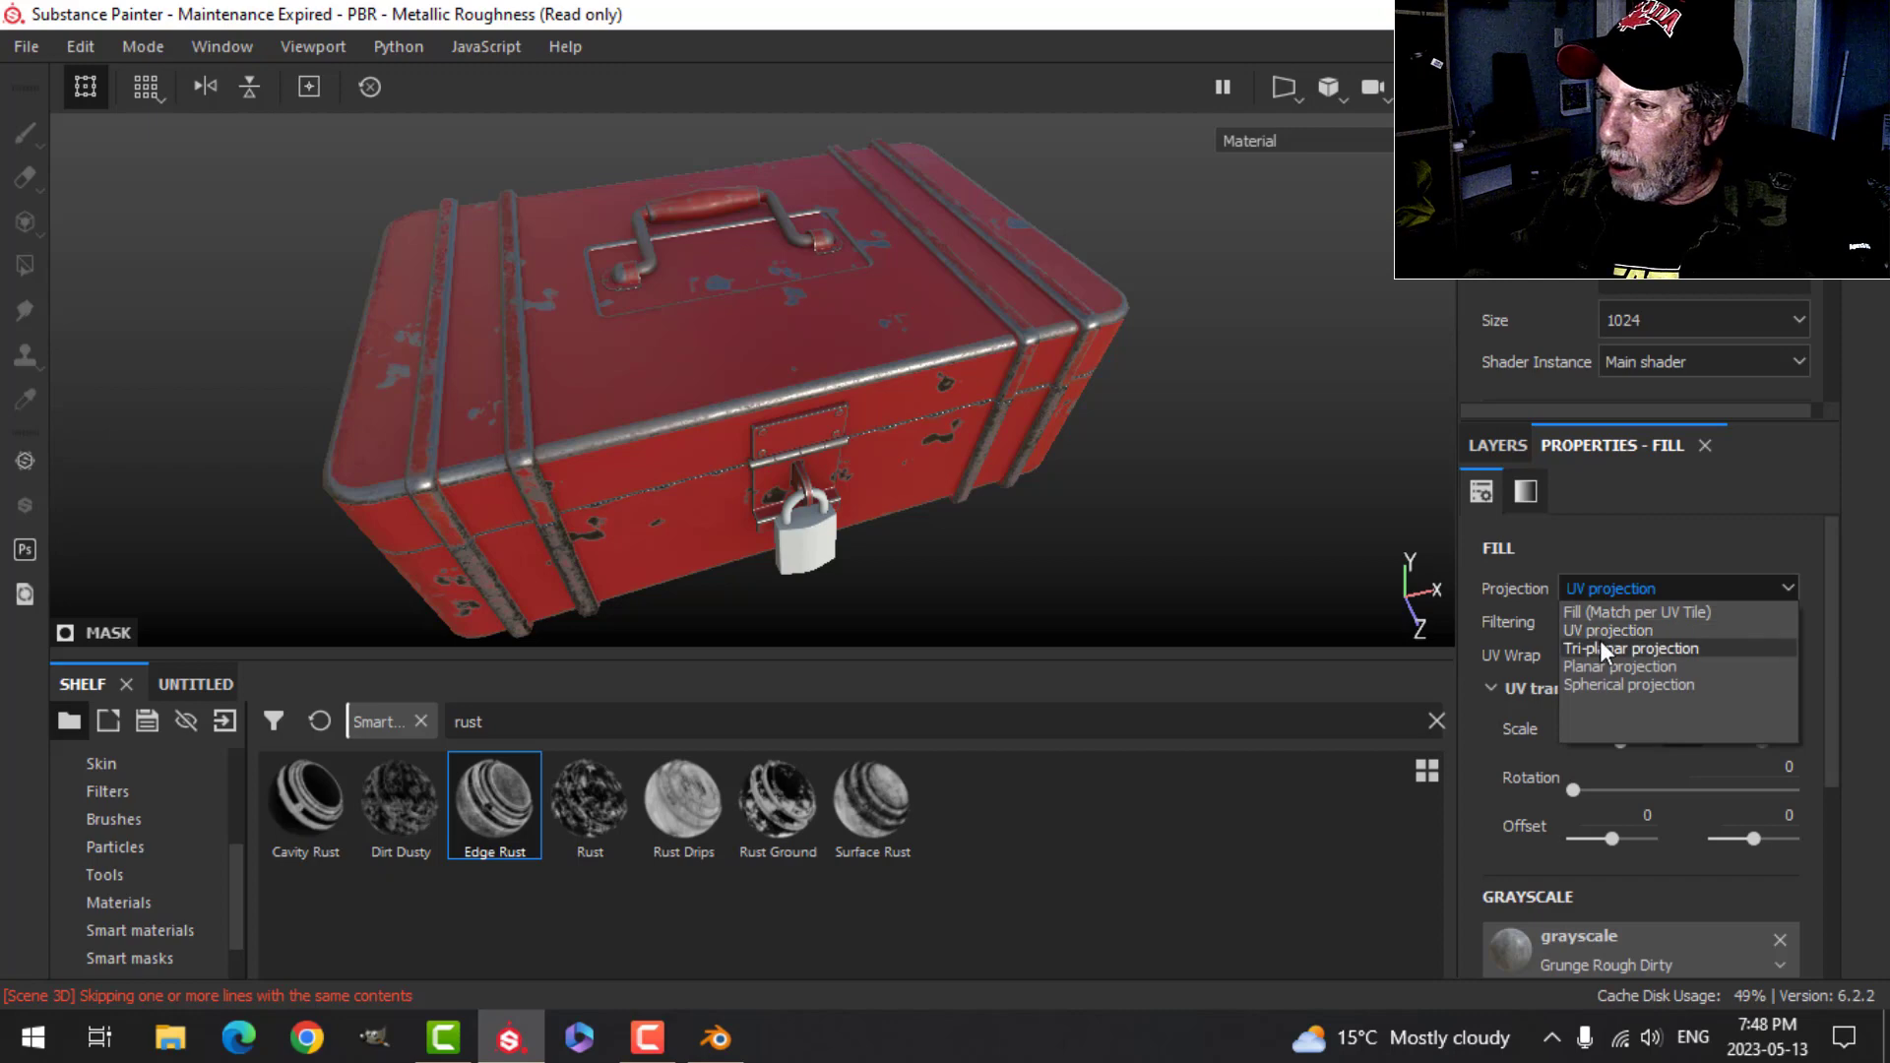
click(1601, 648)
alt+drag(587, 435, 823, 375)
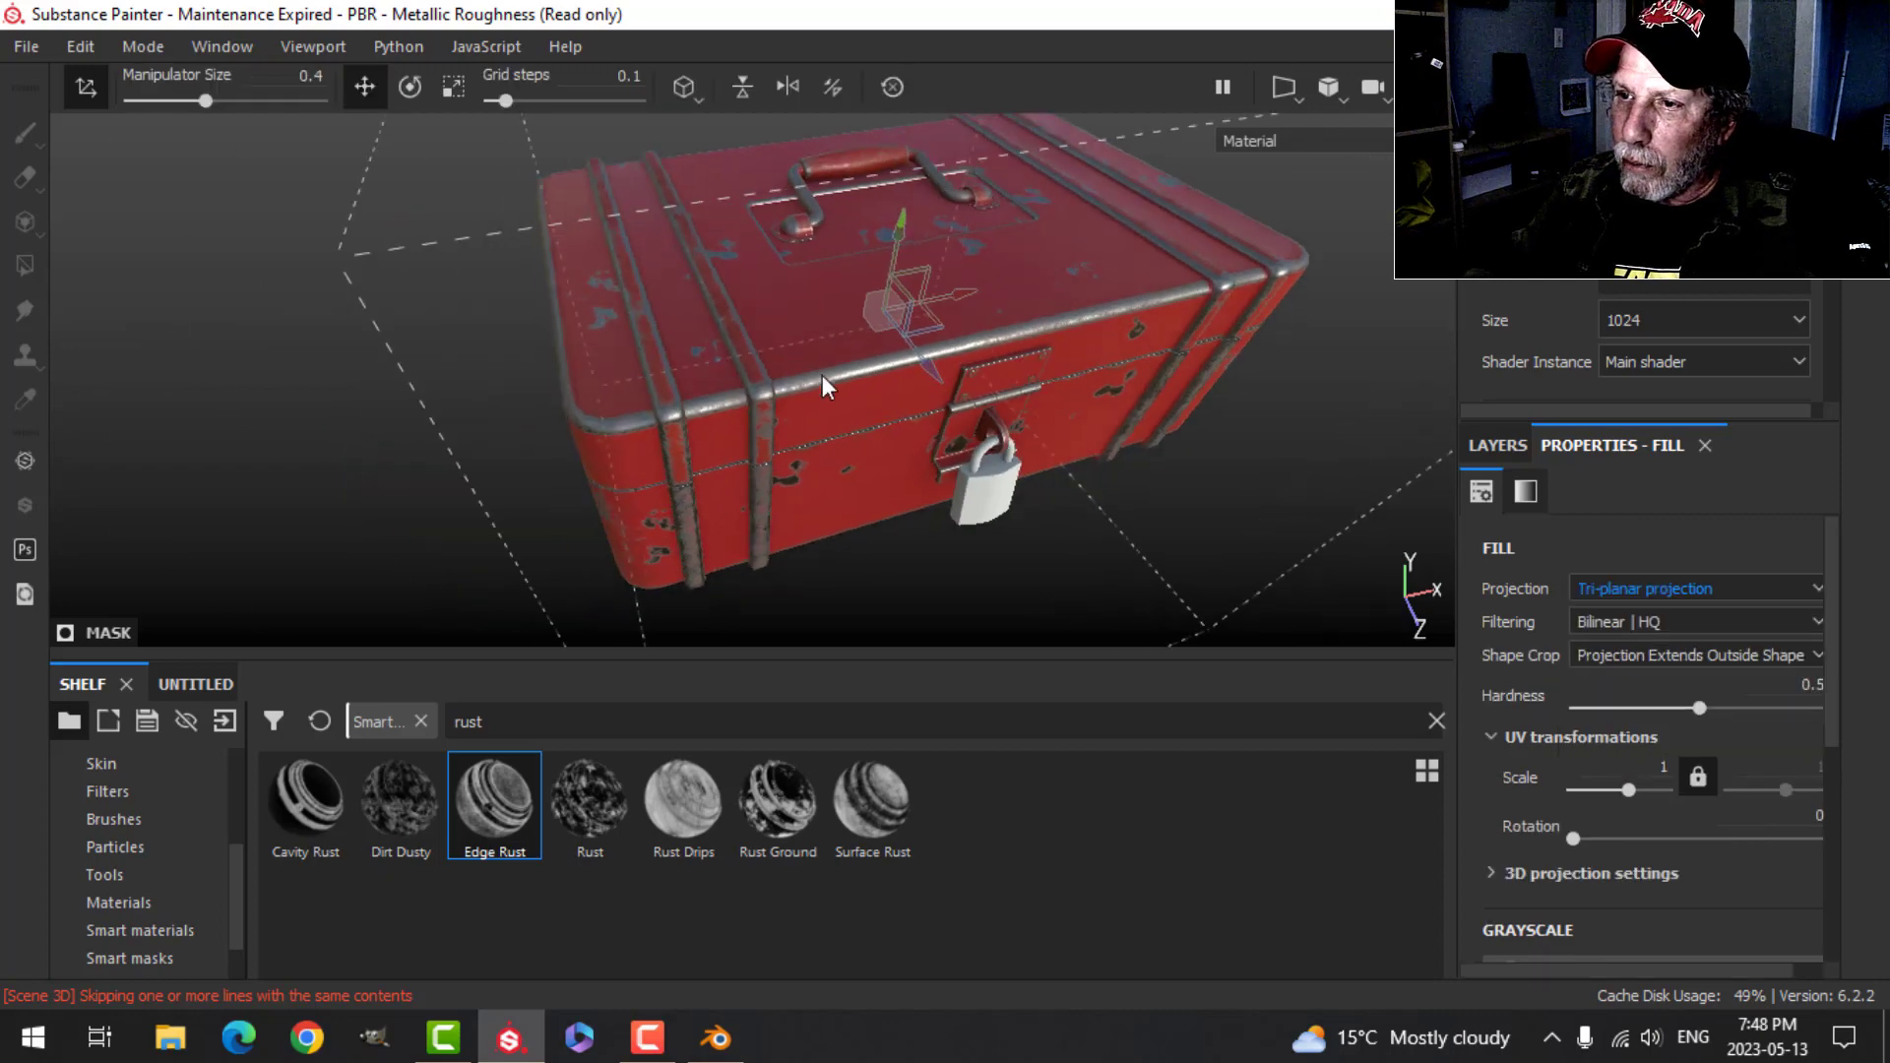
- Hide the transform manipulator and set the balance of the rust mask's Grunge Rough Dirty fill to 0.47
click(85, 87)
alt+drag(975, 315, 893, 338)
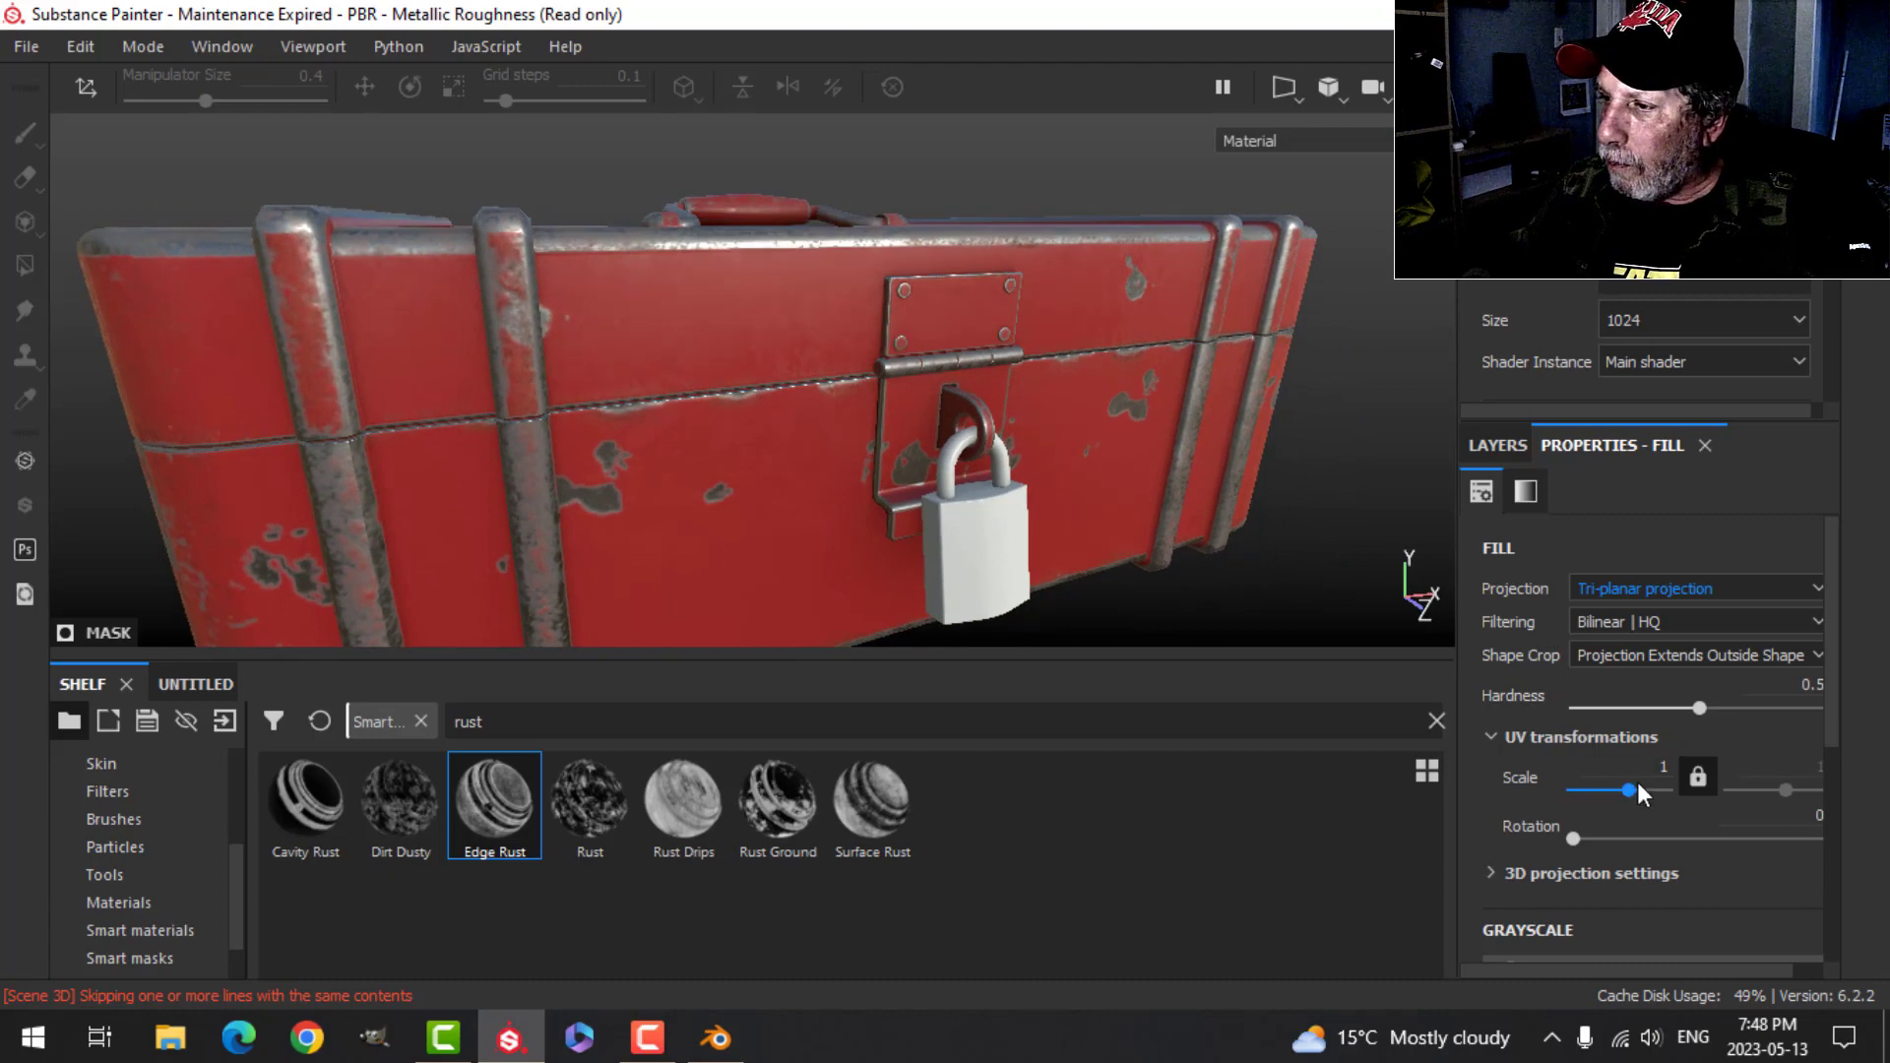
scroll(1626, 836, down, 3)
mouse_move(1639, 825)
mouse_down()
mouse_move(1682, 824)
mouse_move(1656, 824)
mouse_up()
alt+drag(327, 350, 960, 343)
scroll(841, 424, down, 5)
alt+middle_drag(961, 342, 921, 370)
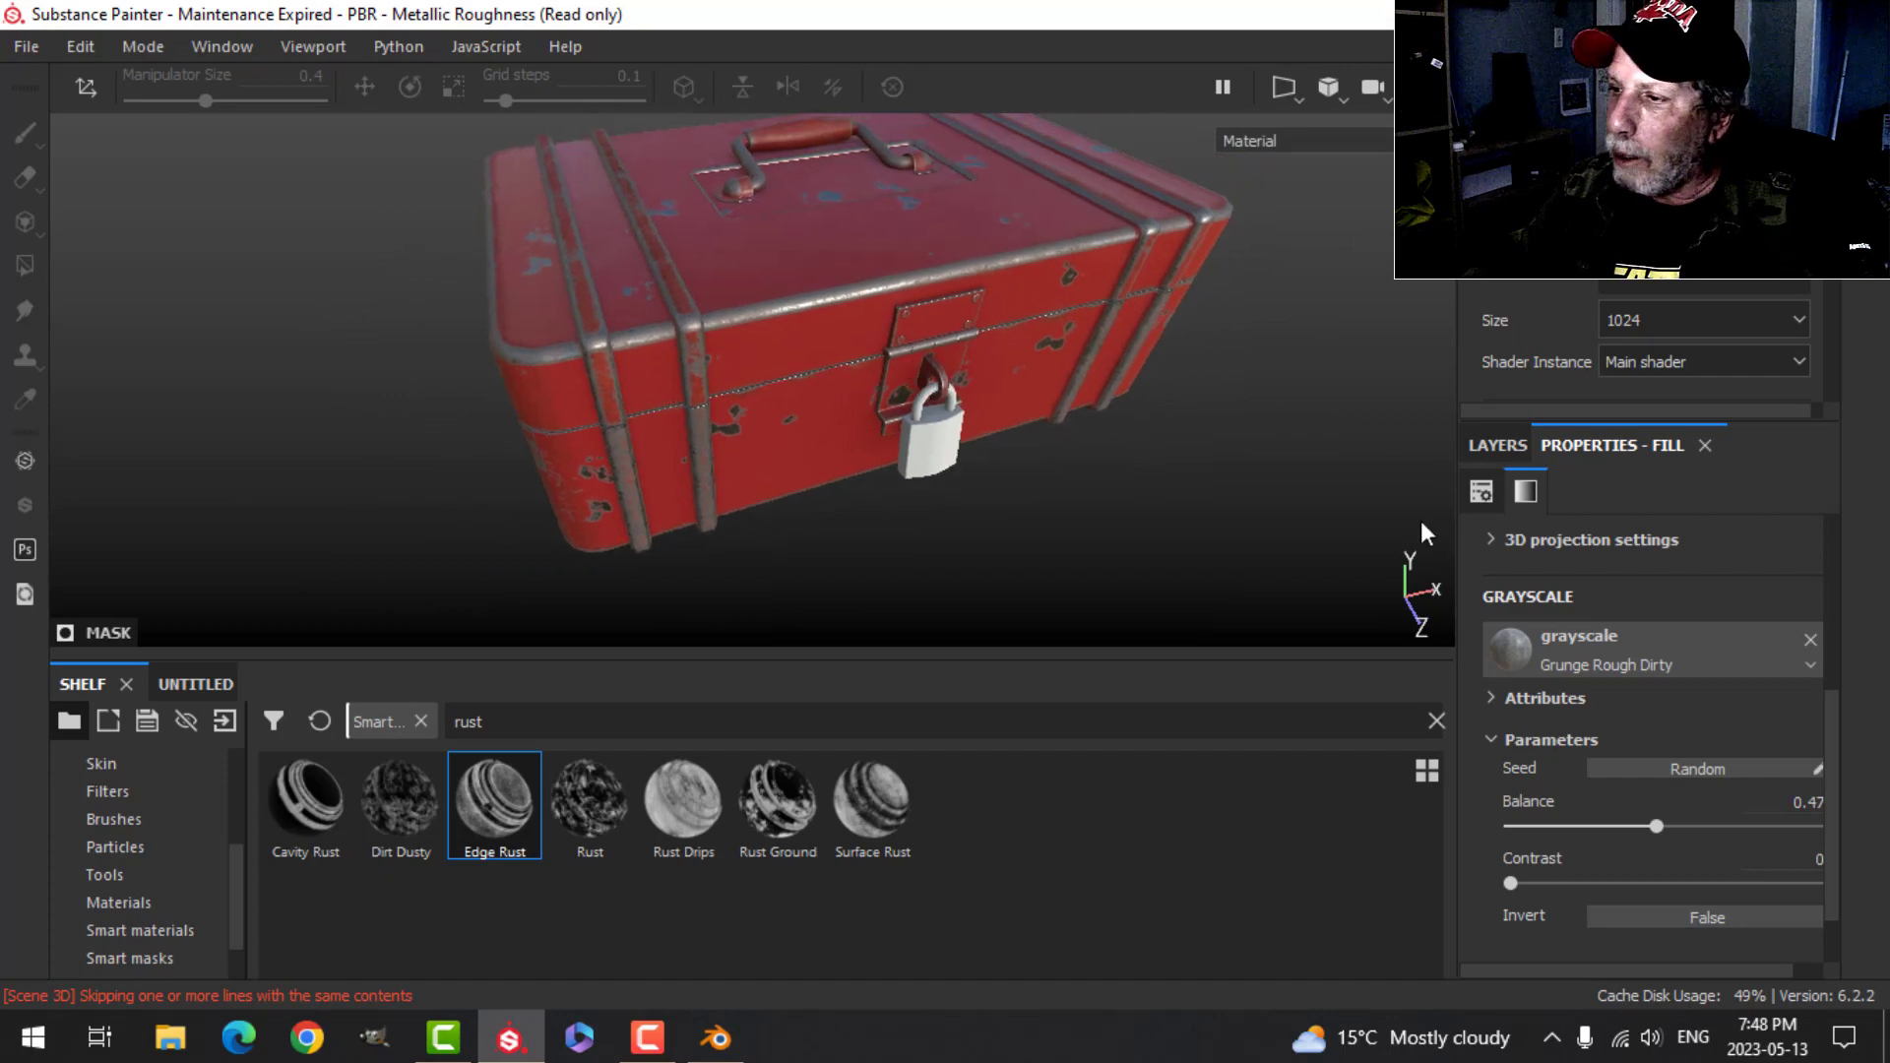
- Add a generator to the Rust layer's mask and assign it the Dirt generator
click(1505, 448)
mouse_move(966, 369)
alt+mouse_down()
mouse_move(1030, 422)
mouse_move(1016, 408)
mouse_move(920, 477)
mouse_move(921, 393)
mouse_move(901, 464)
mouse_move(996, 372)
alt+mouse_up()
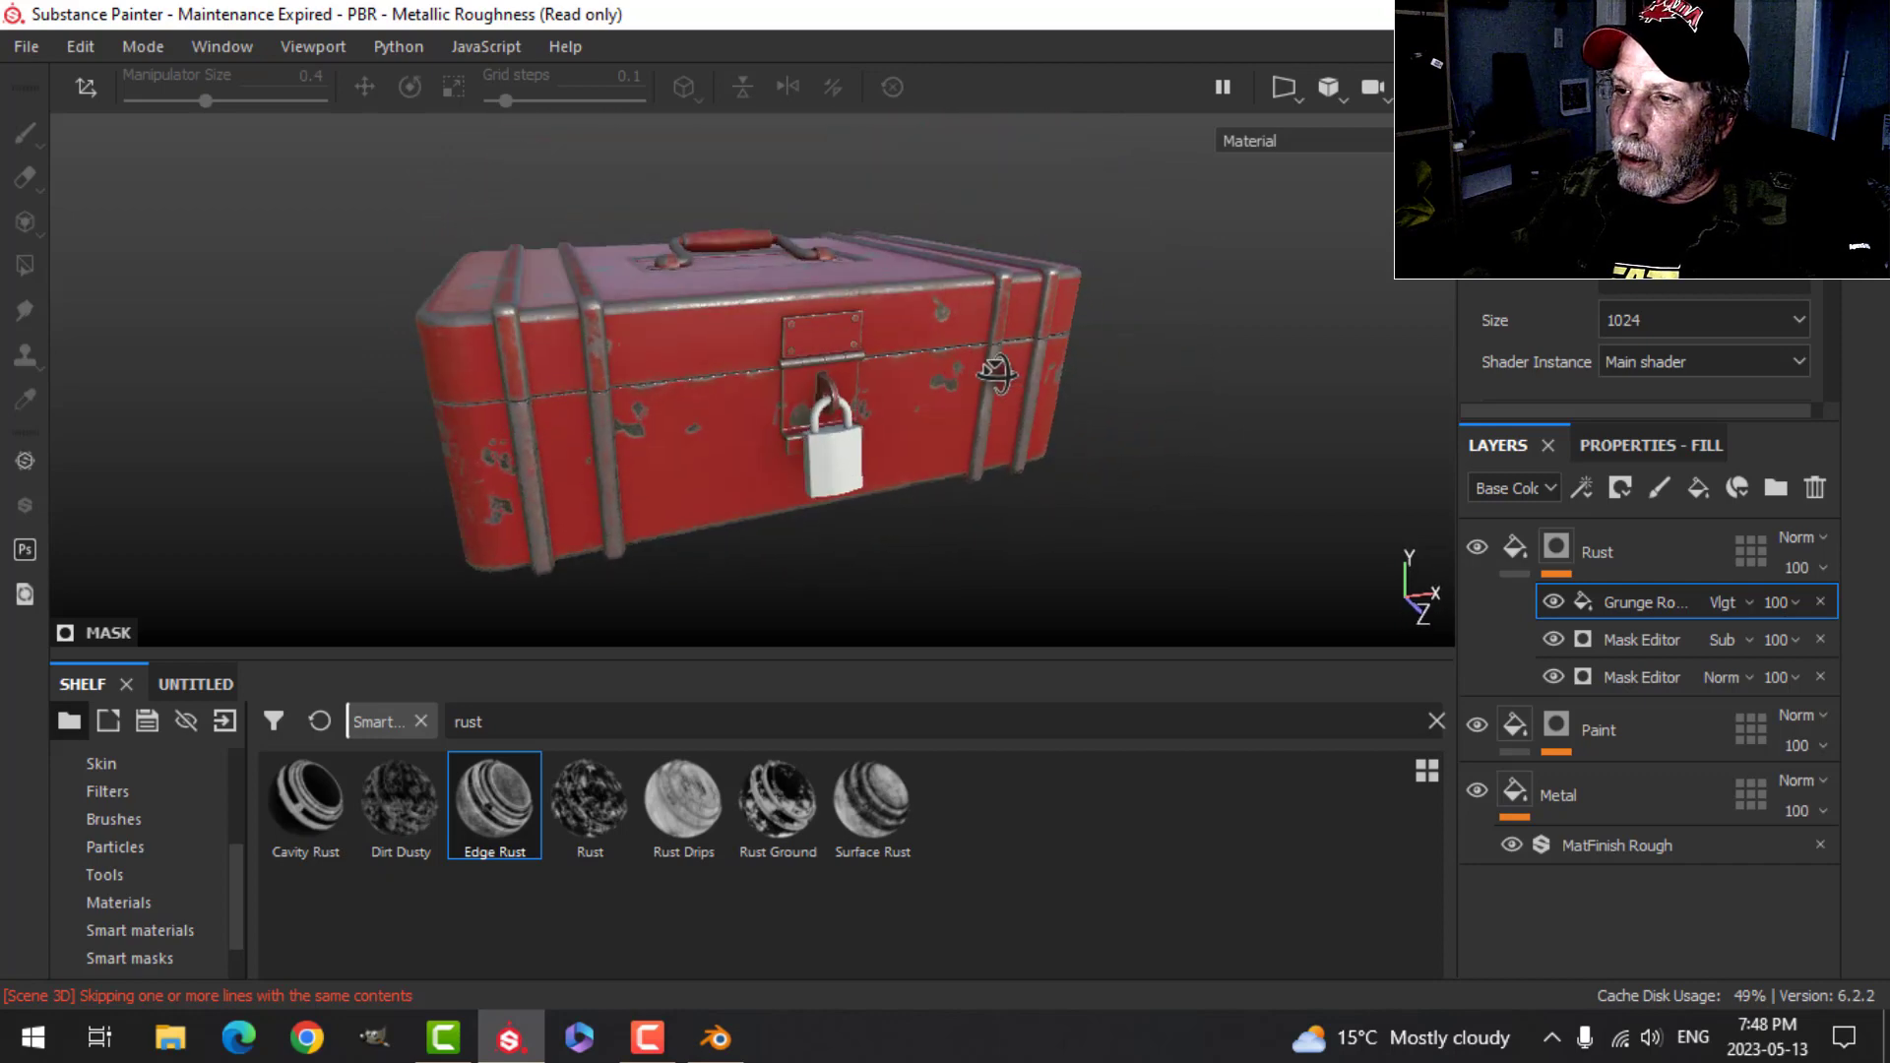
right_click(1551, 559)
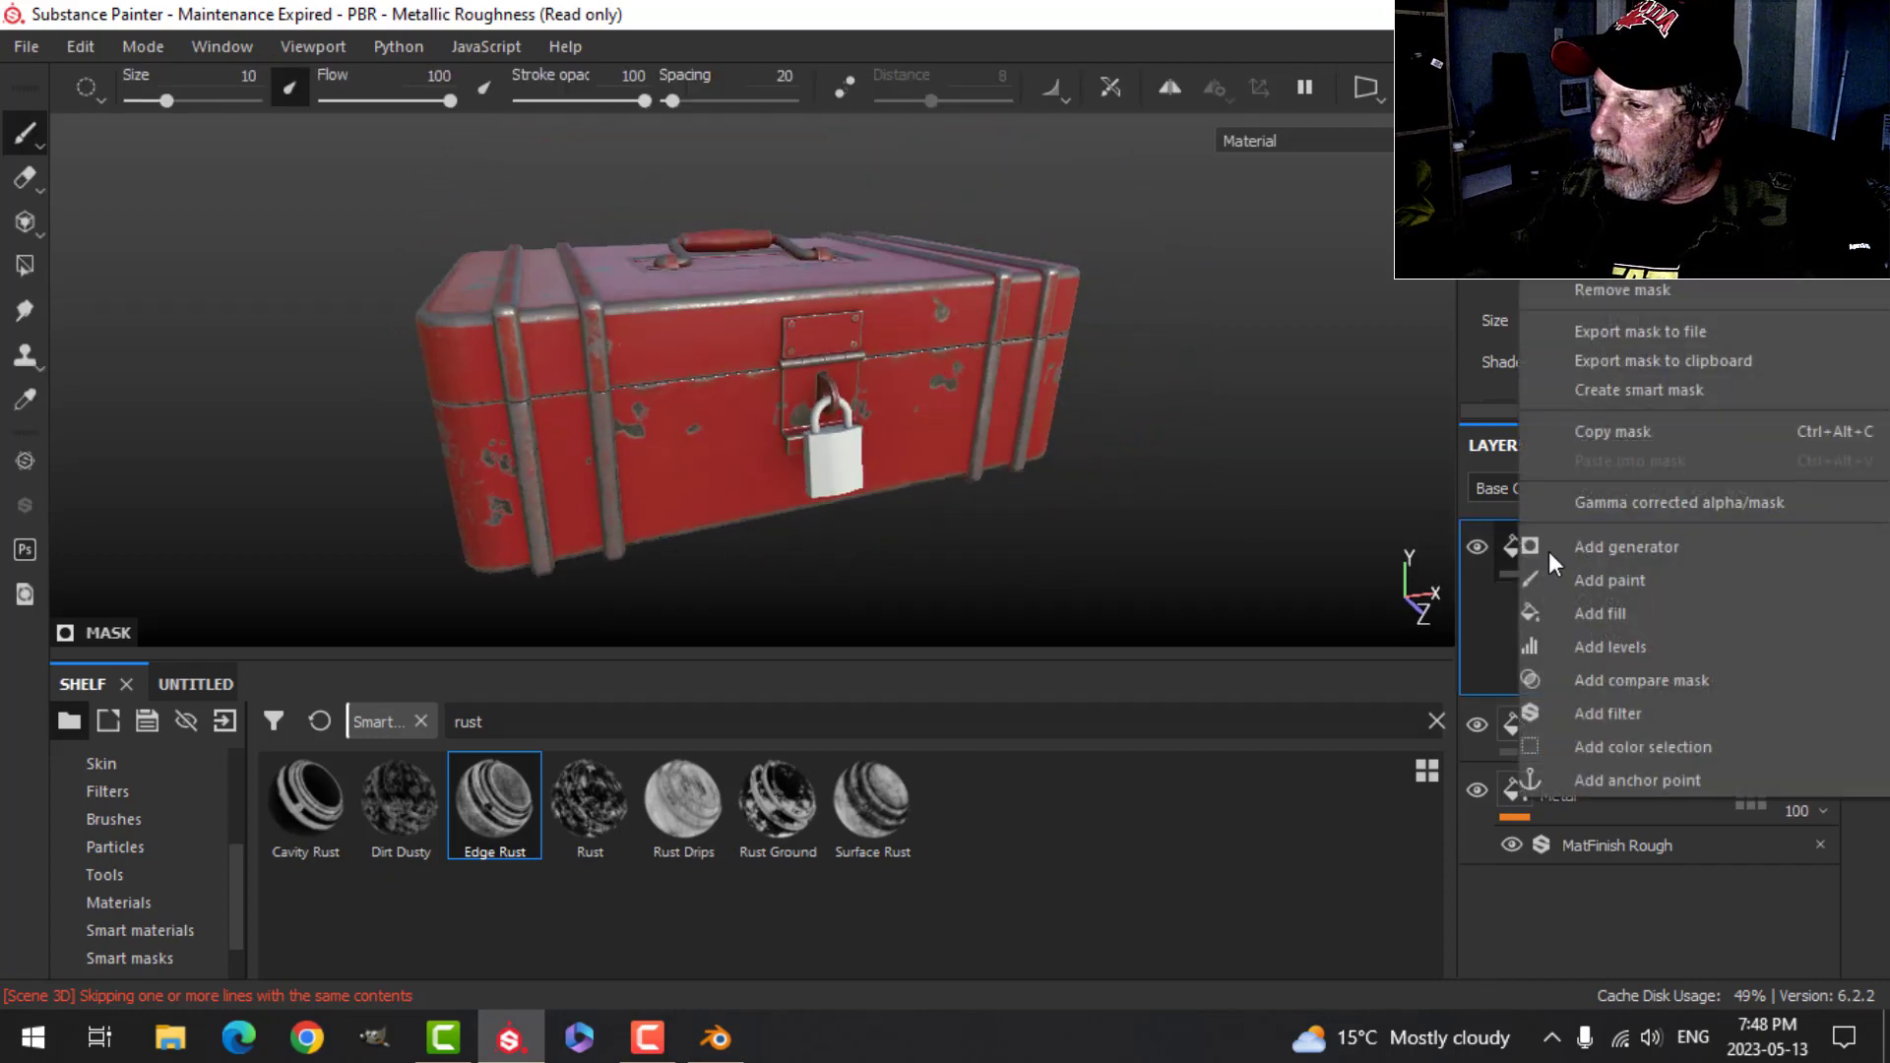
key(Escape)
click(1630, 446)
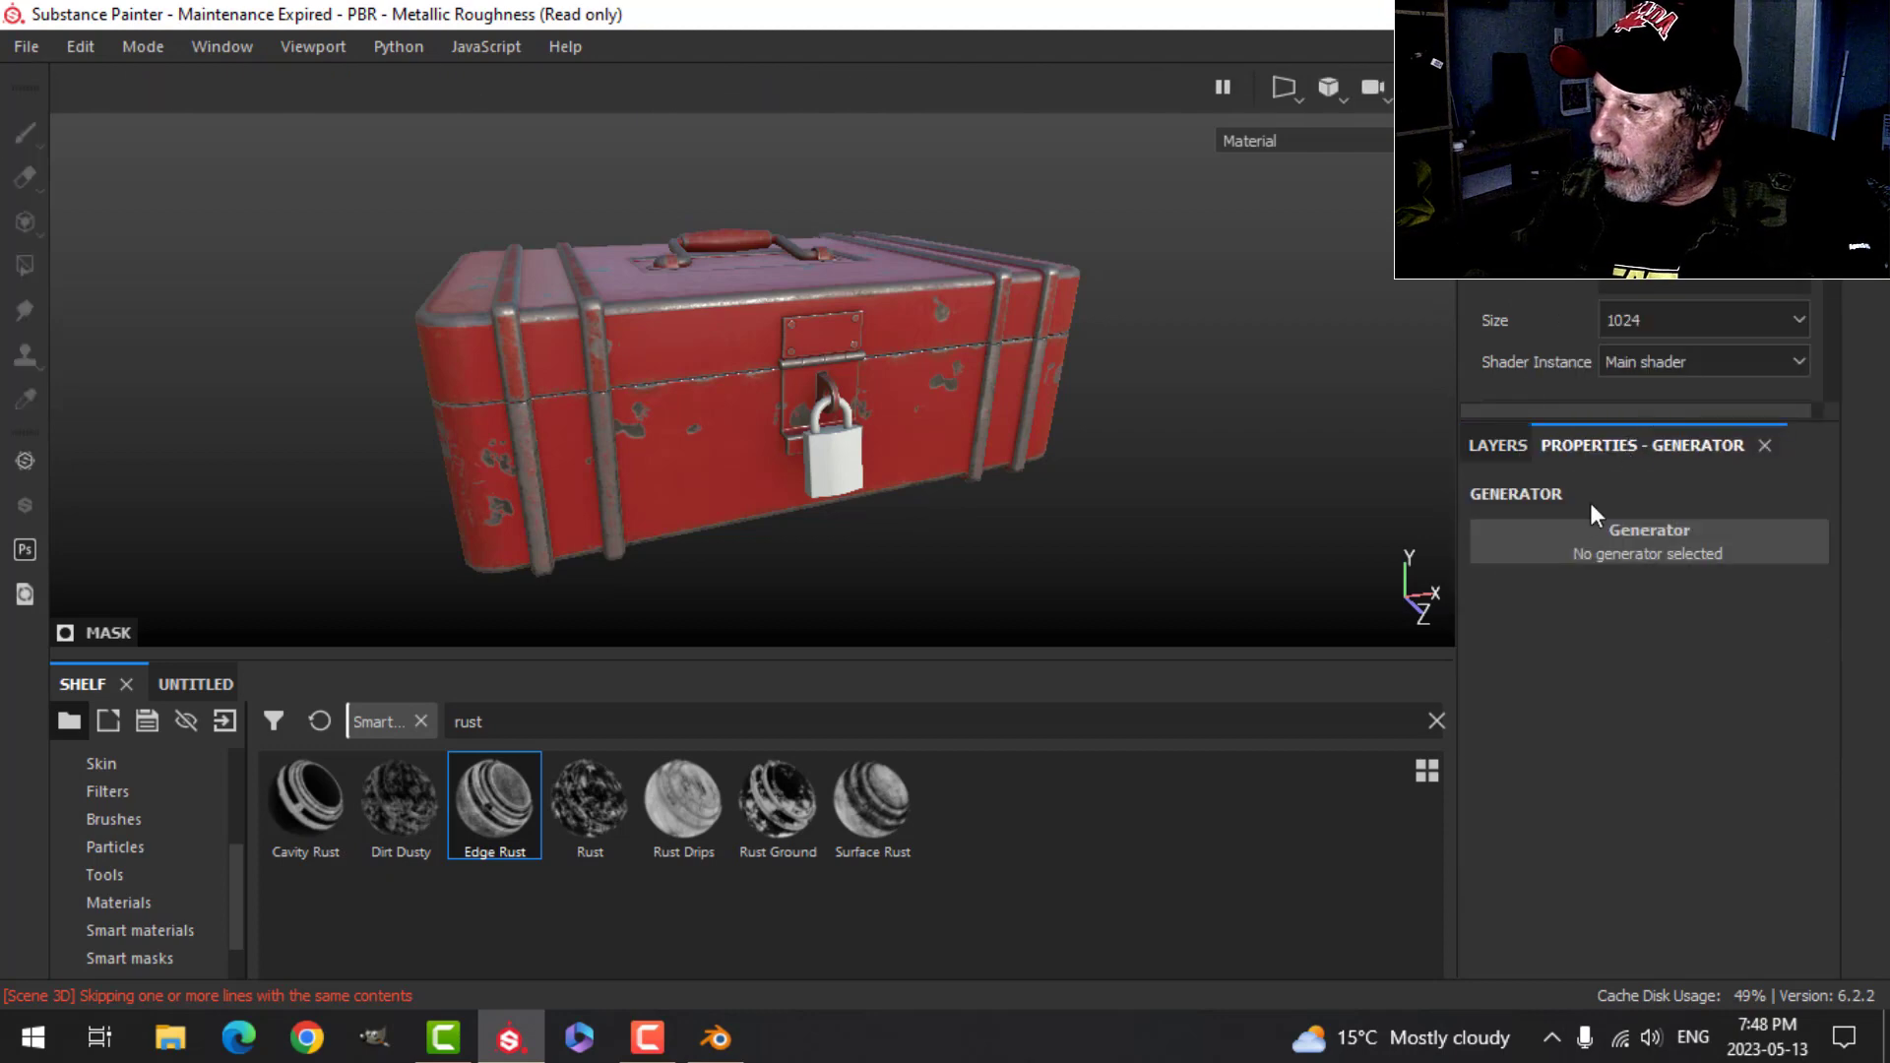
click(1583, 543)
click(1528, 717)
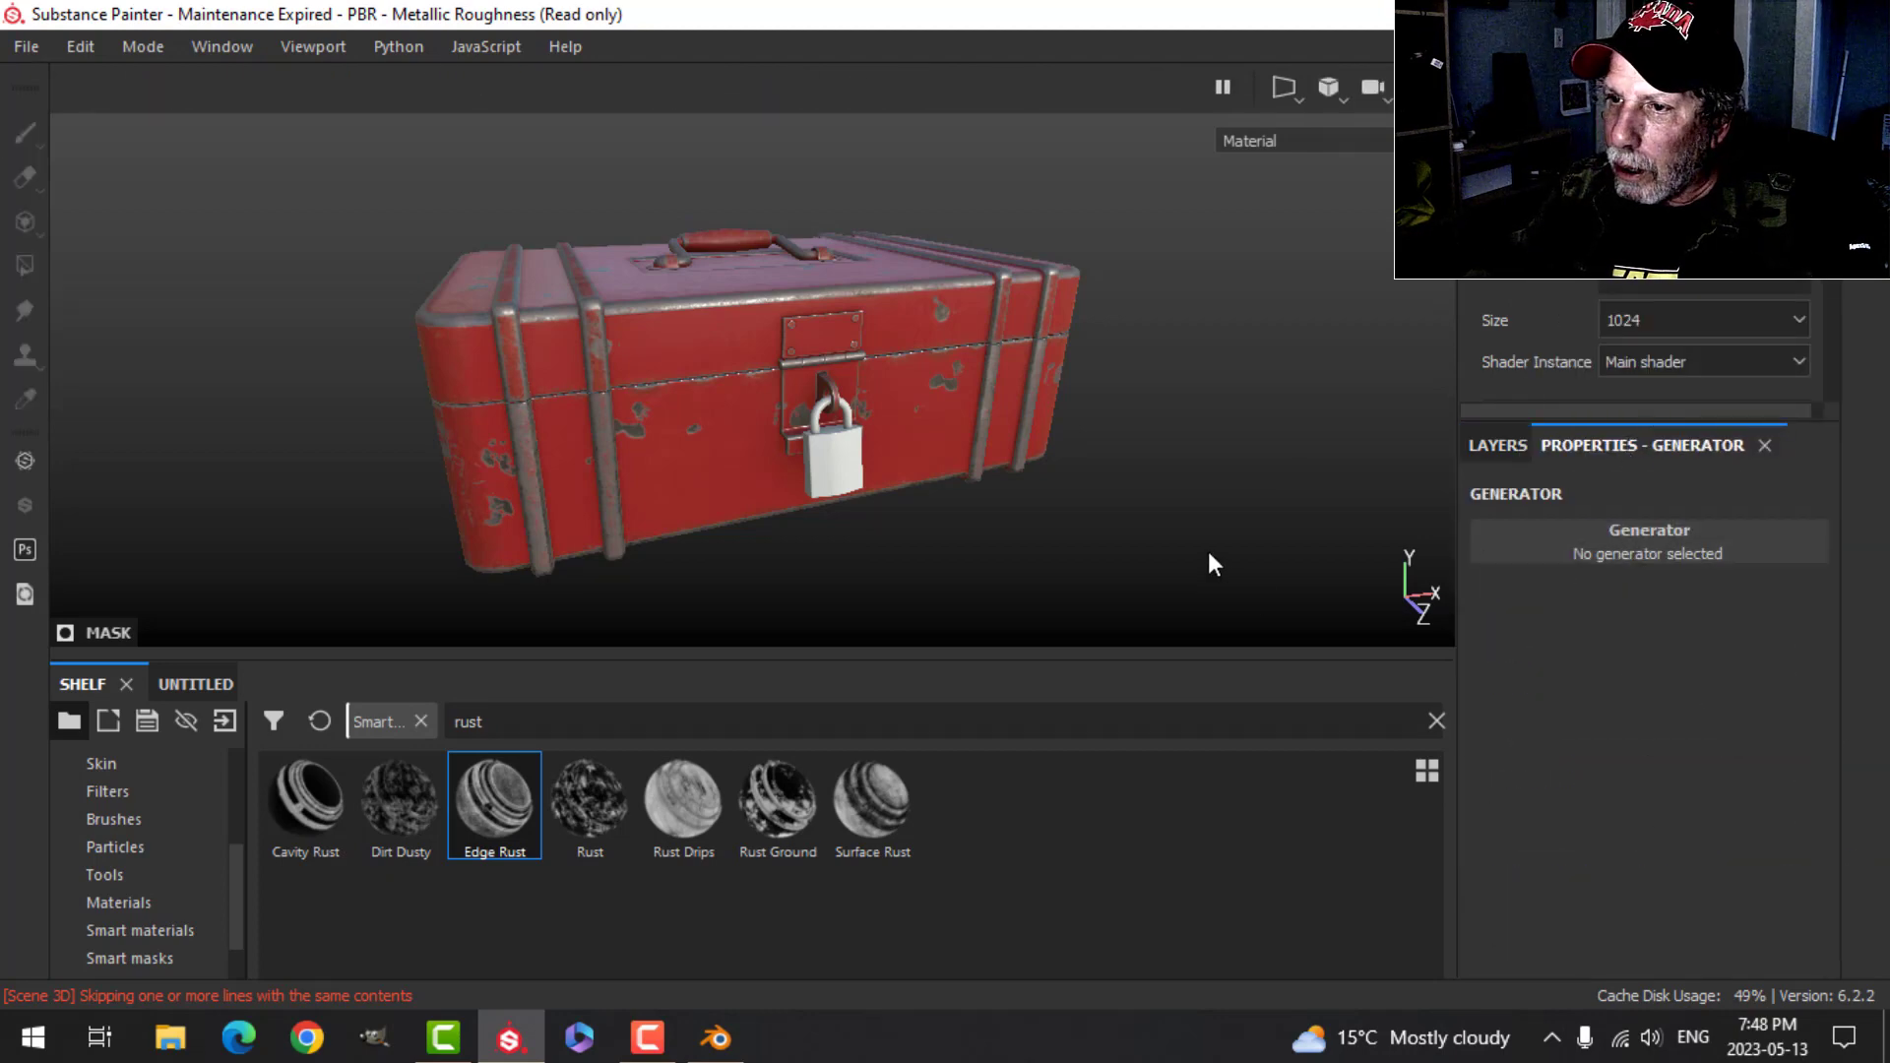
- Set the Dirt generator's Dirt Level to 0.71
alt+drag(1053, 451, 995, 440)
scroll(995, 440, up, 6)
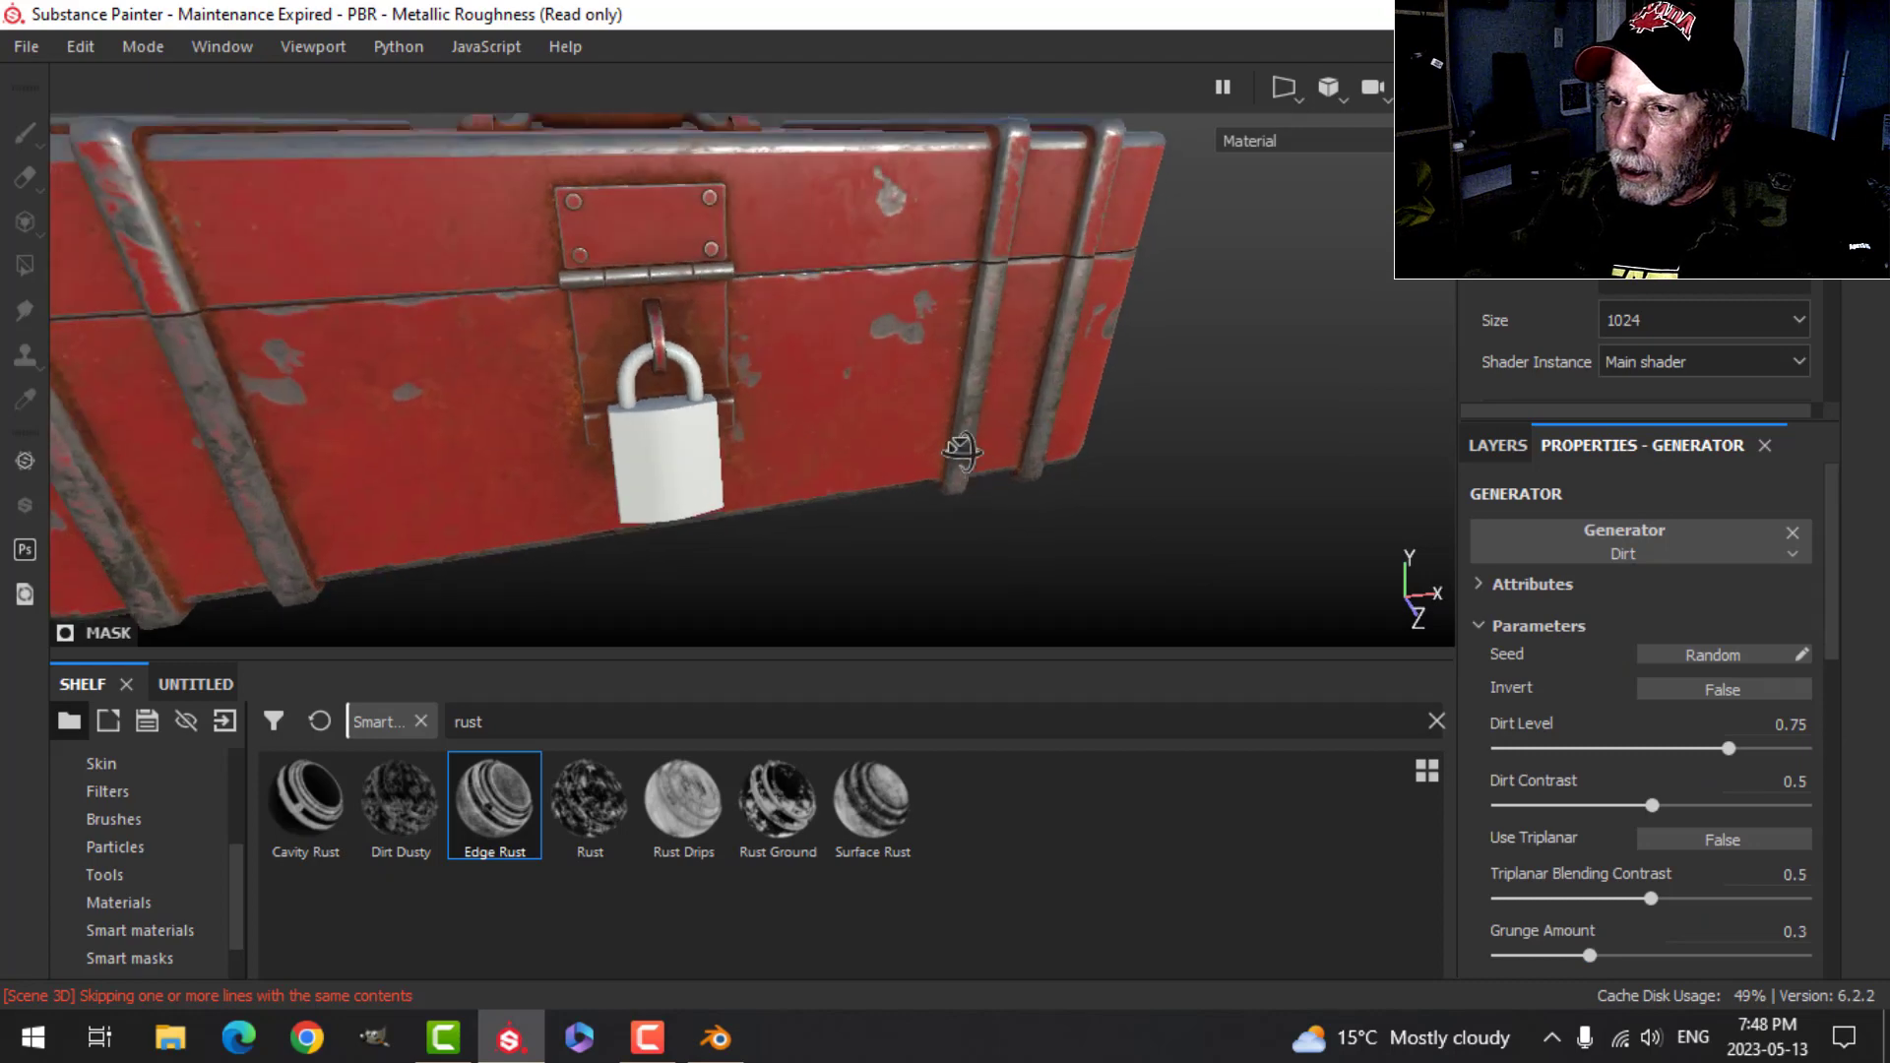
mouse_move(1726, 747)
mouse_down()
mouse_move(1670, 750)
mouse_move(1714, 737)
mouse_up()
key(f)
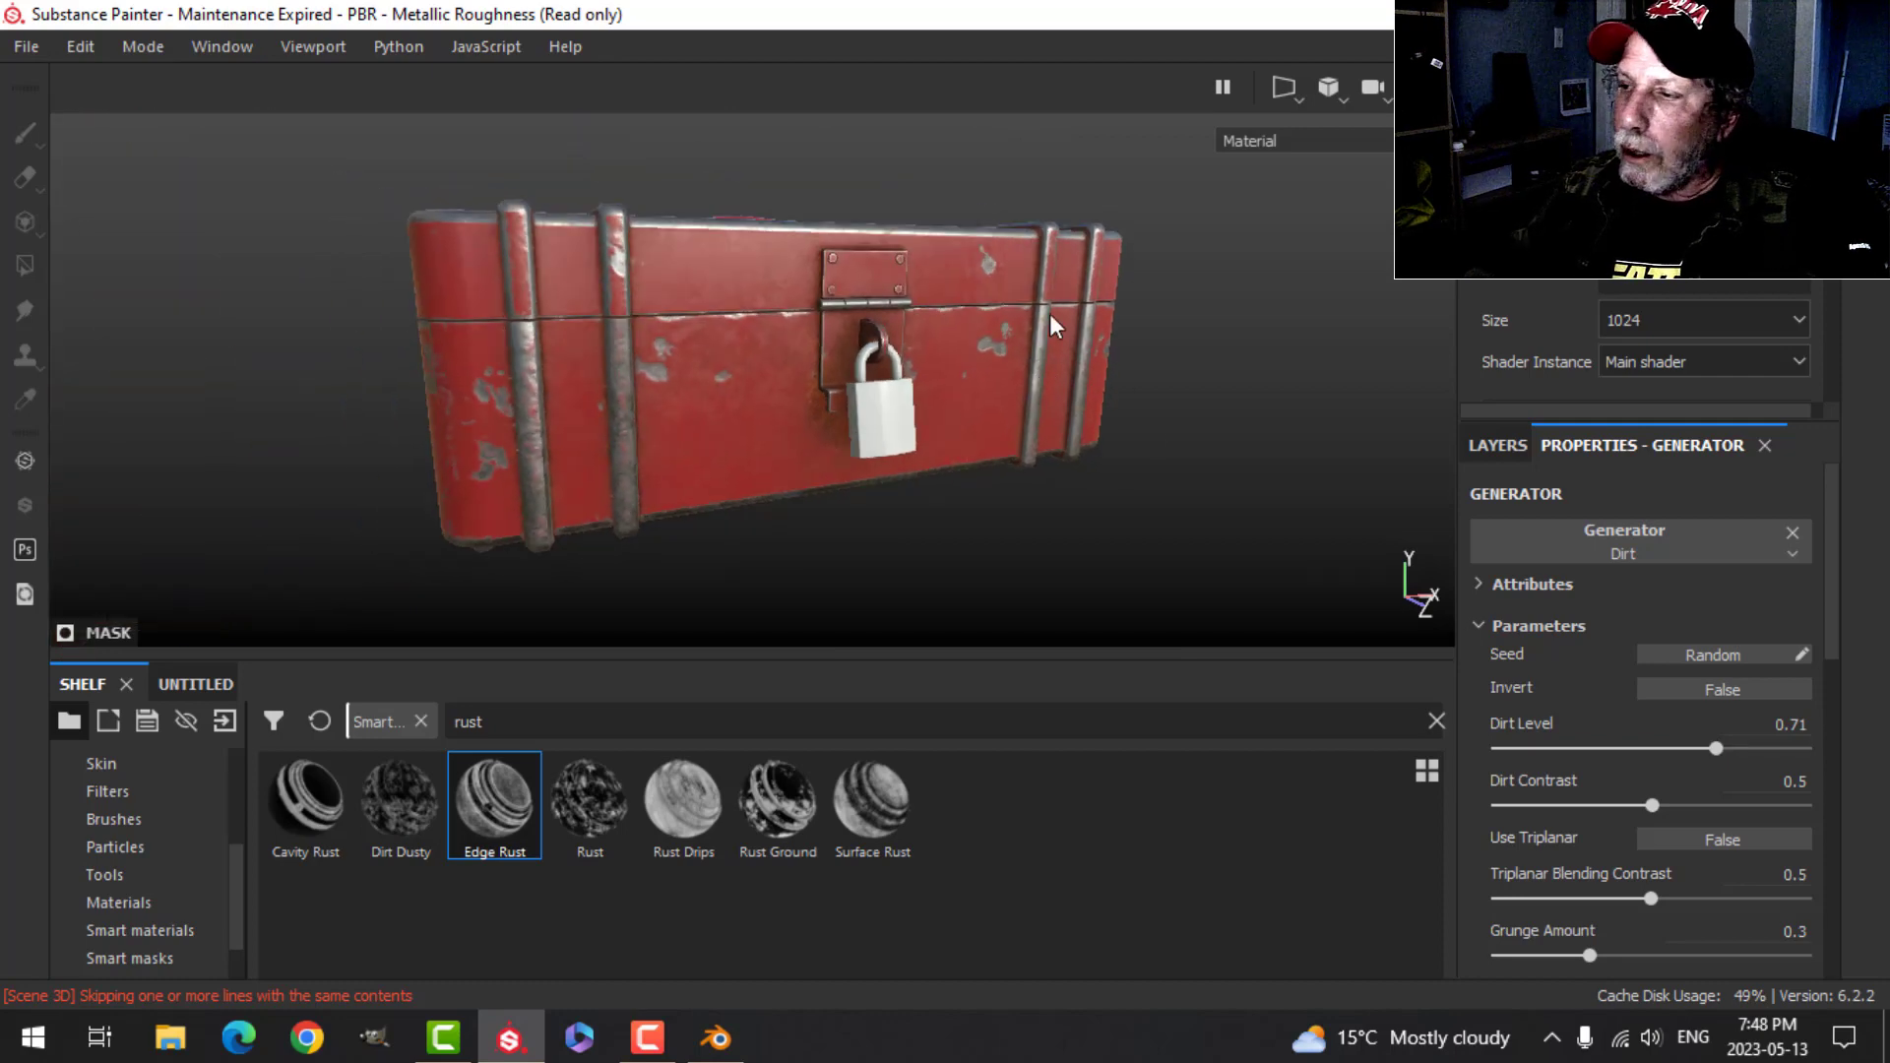
alt+drag(1098, 346, 1068, 418)
scroll(933, 410, up, 3)
alt+middle_drag(932, 409, 1074, 397)
alt+drag(1074, 397, 1026, 358)
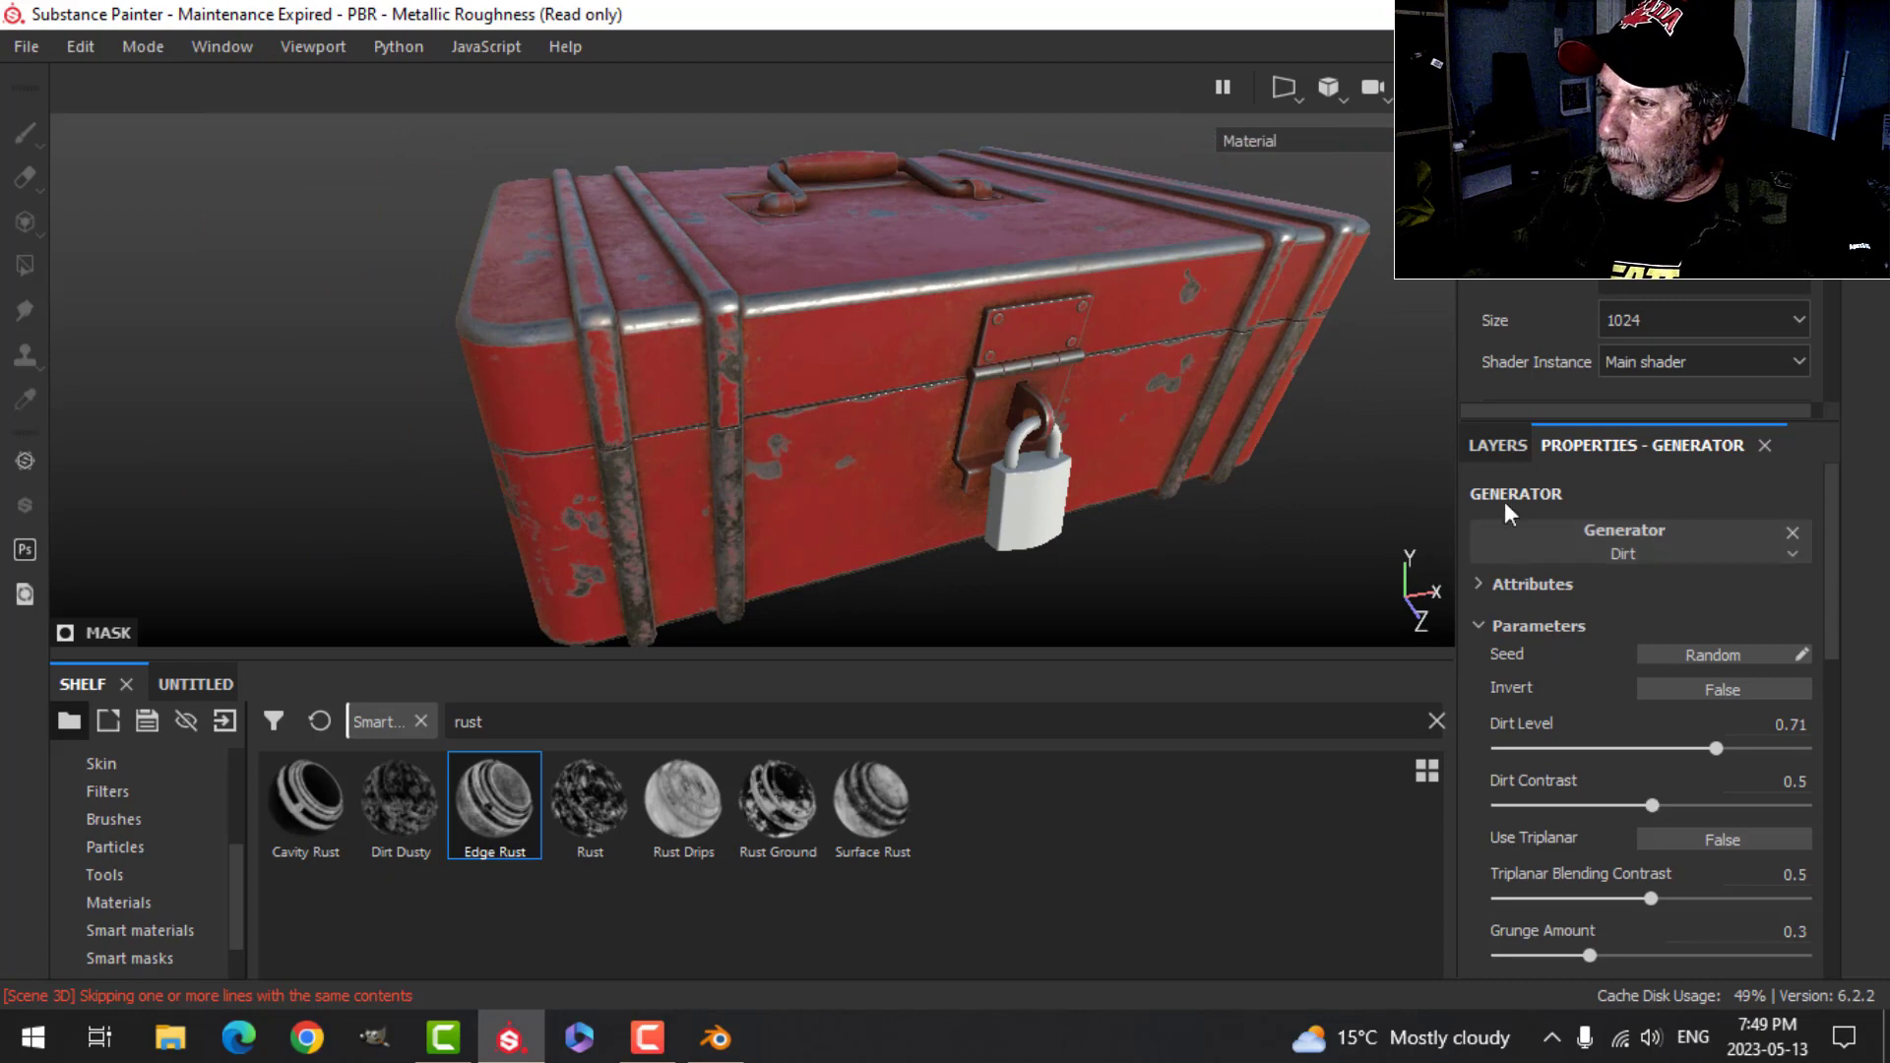
- Set the blend mode of the Dirt effect in the Rust mask to Linear dodge (Add)
click(1498, 445)
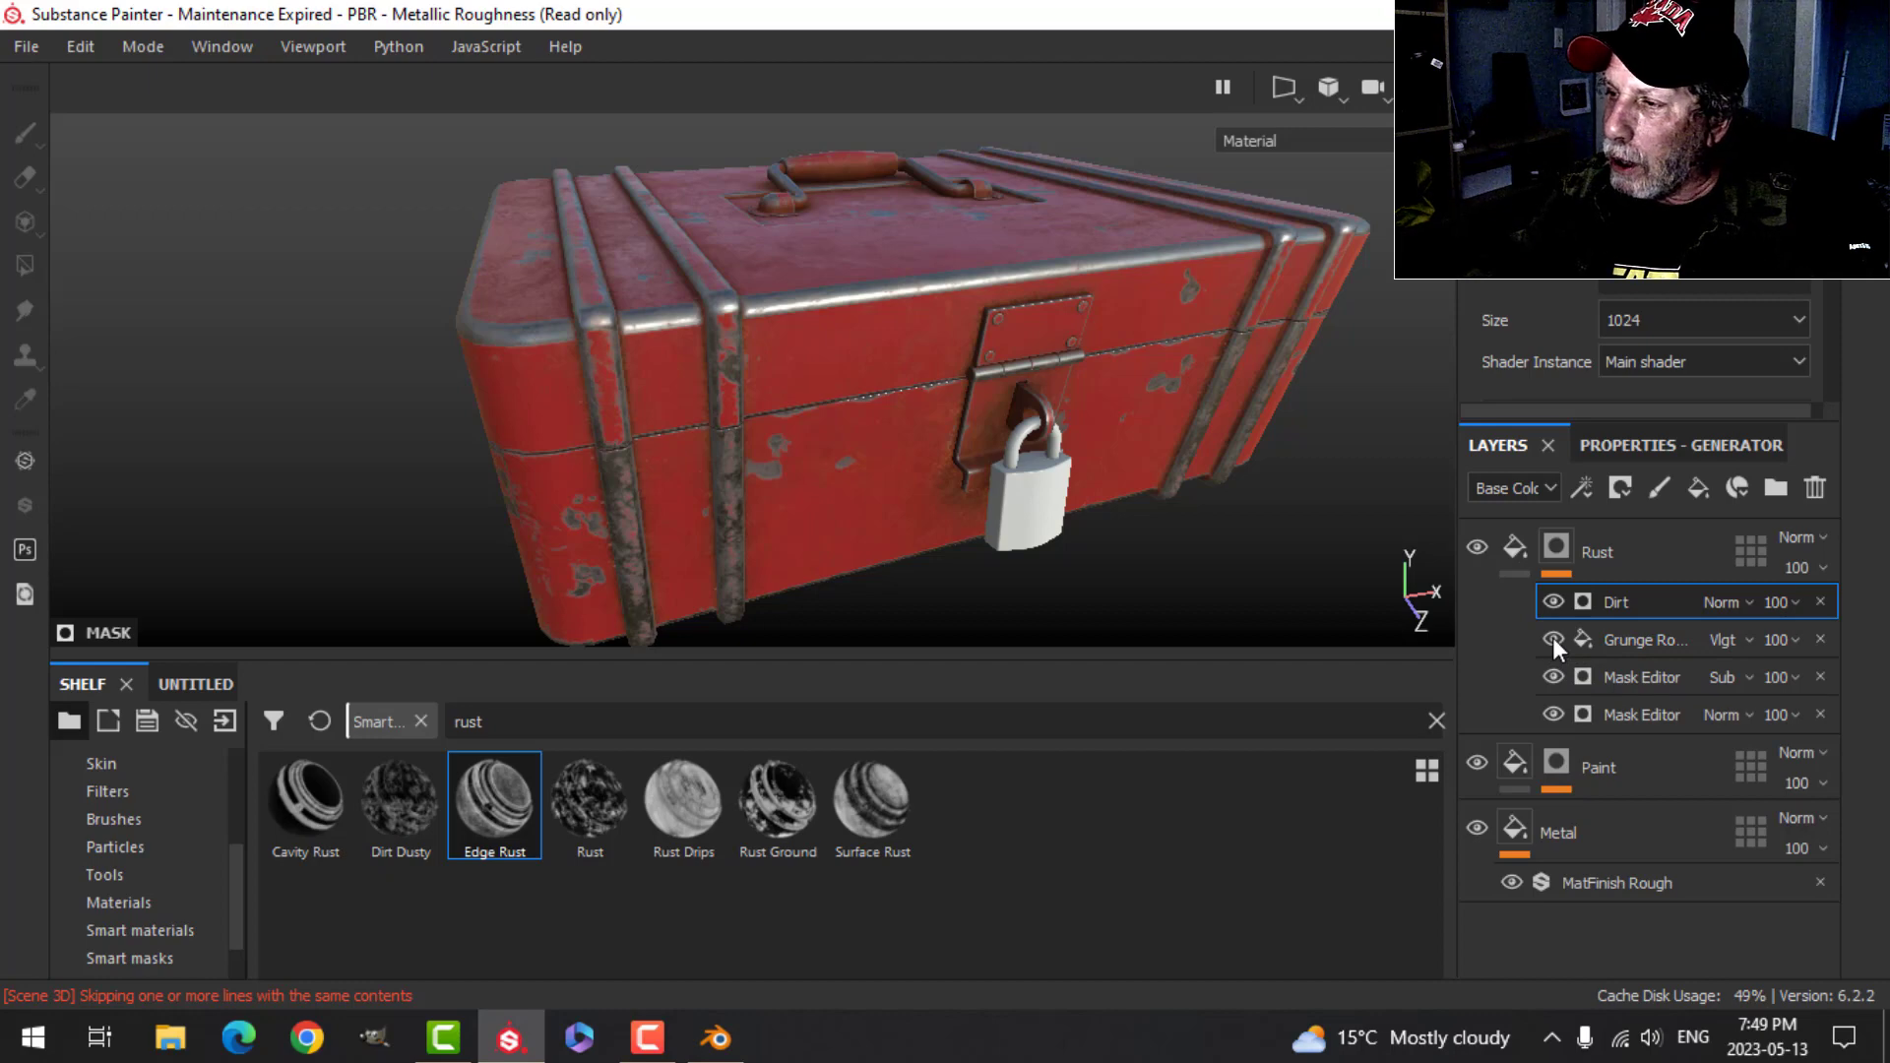
click(1749, 603)
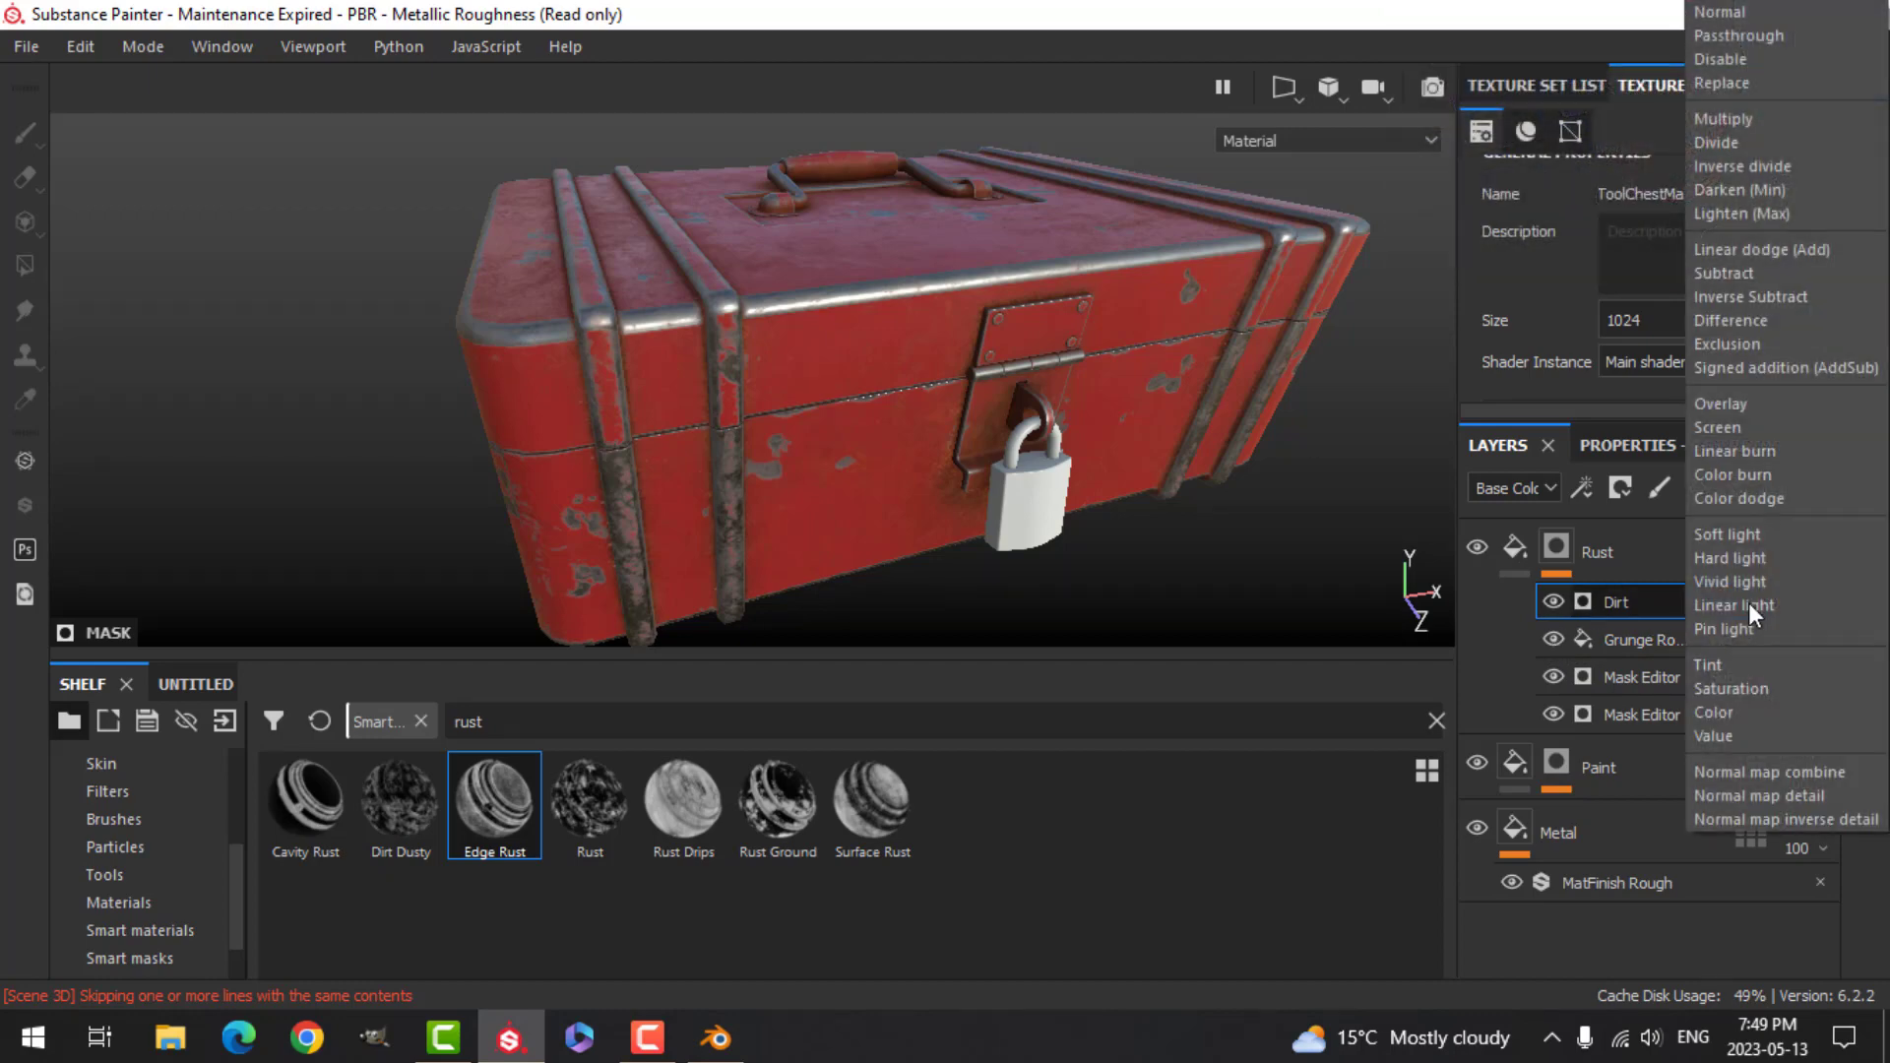
click(1738, 251)
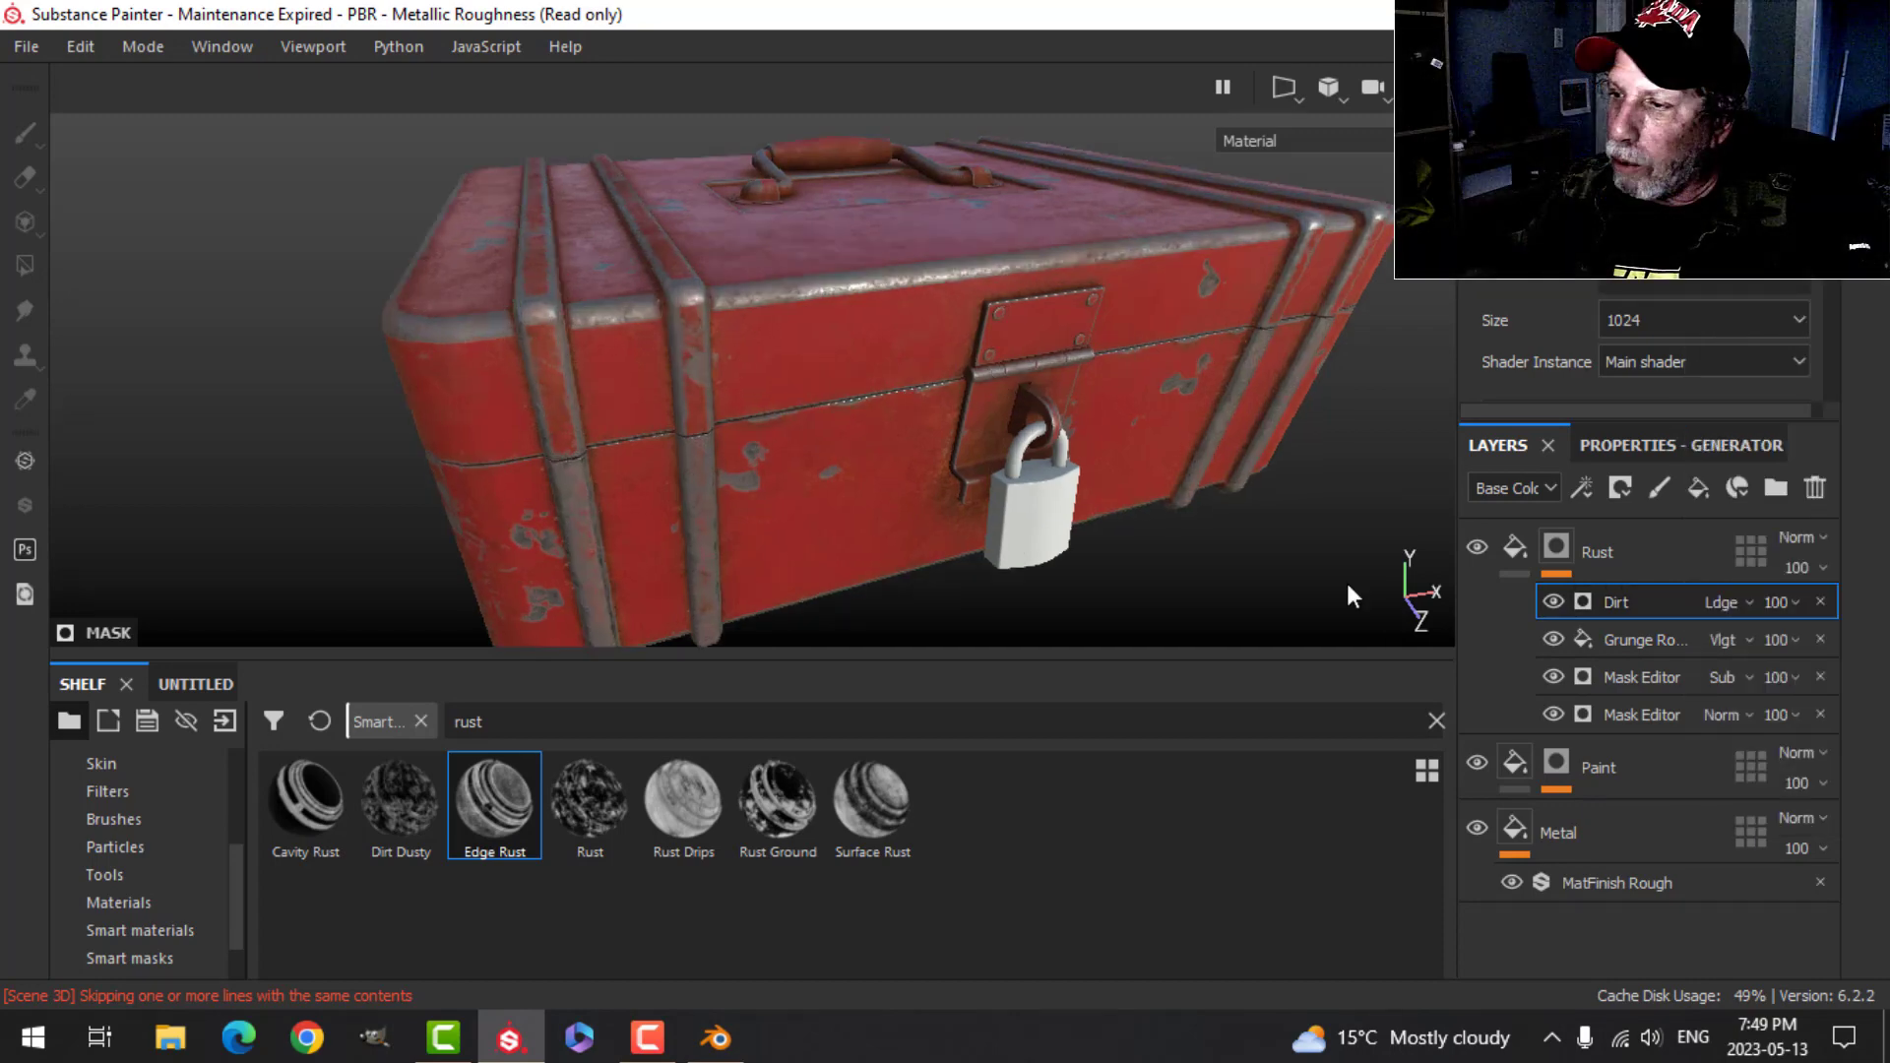
- Set the balance of the Grunge Rough Dirty fill in the Rust mask to 0.39
click(1633, 640)
click(1668, 446)
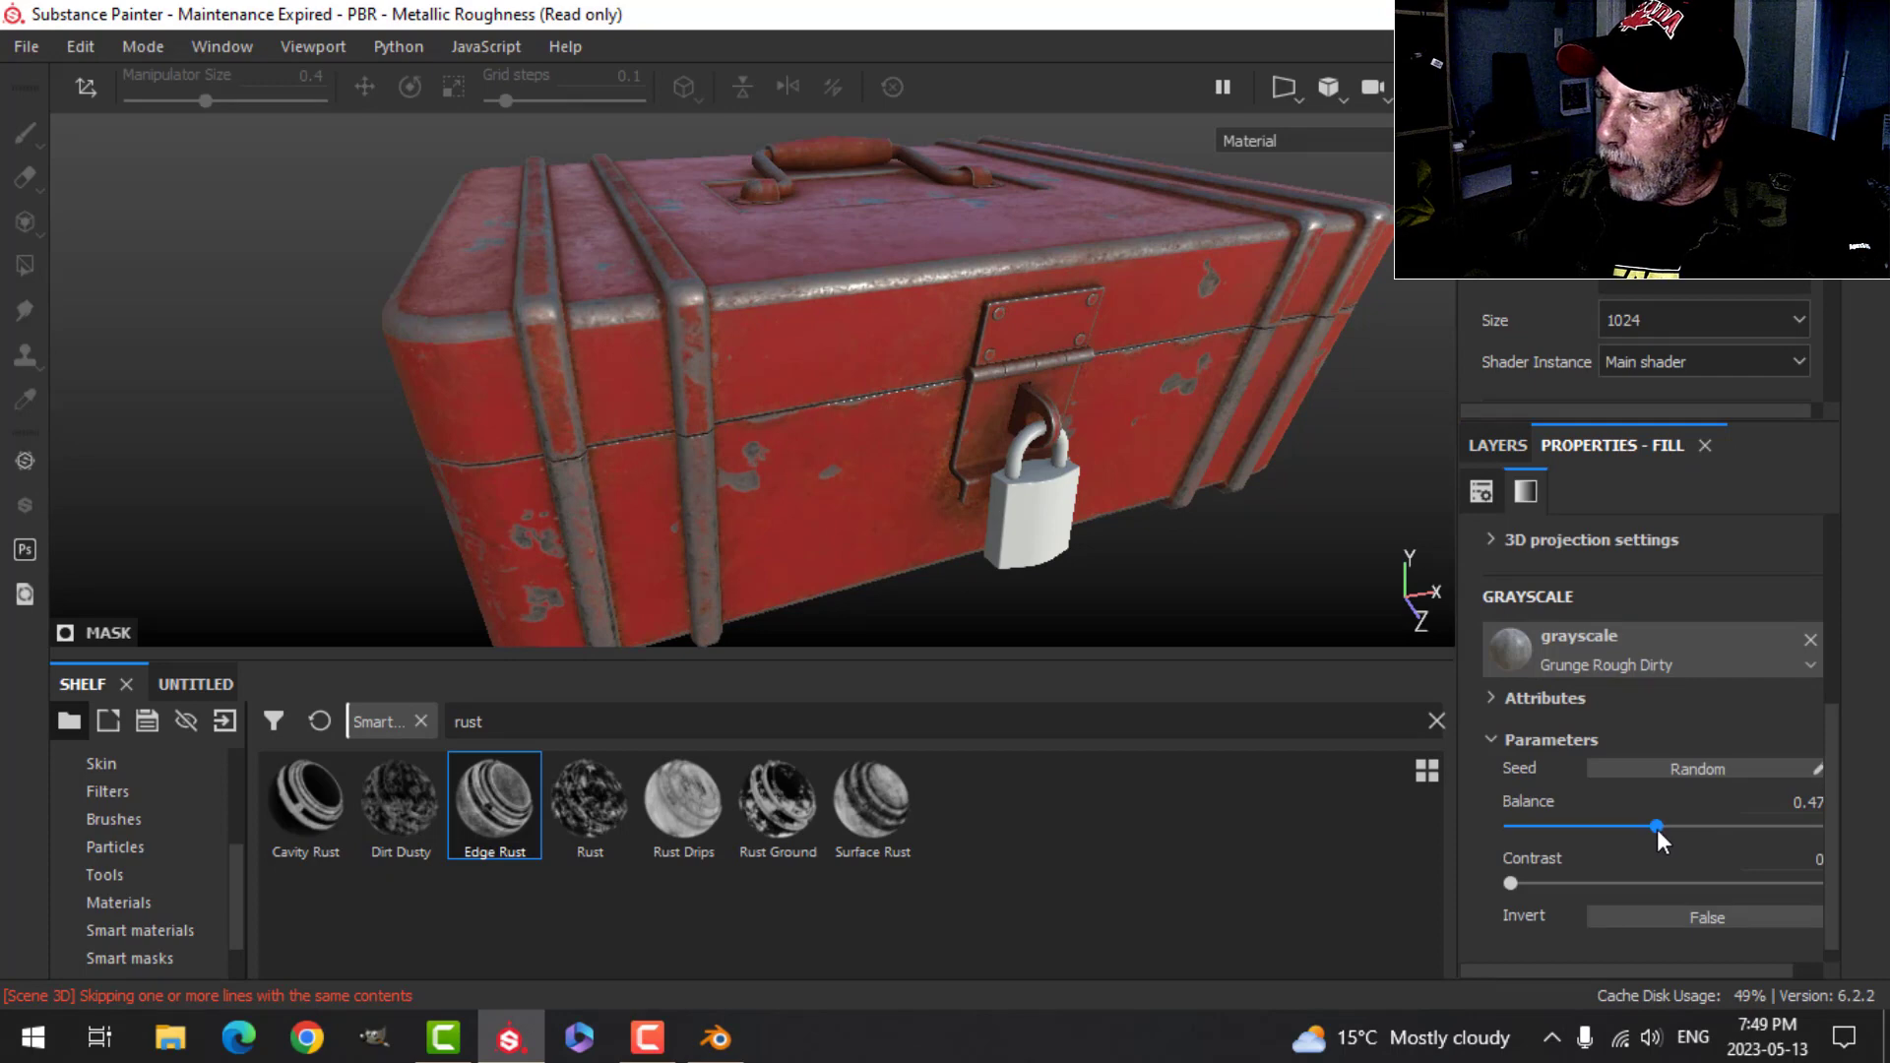
drag(1657, 829, 1632, 831)
- Examine the rust around the chest's edges, straps, handle and latch from several angles
scroll(787, 335, up, 2)
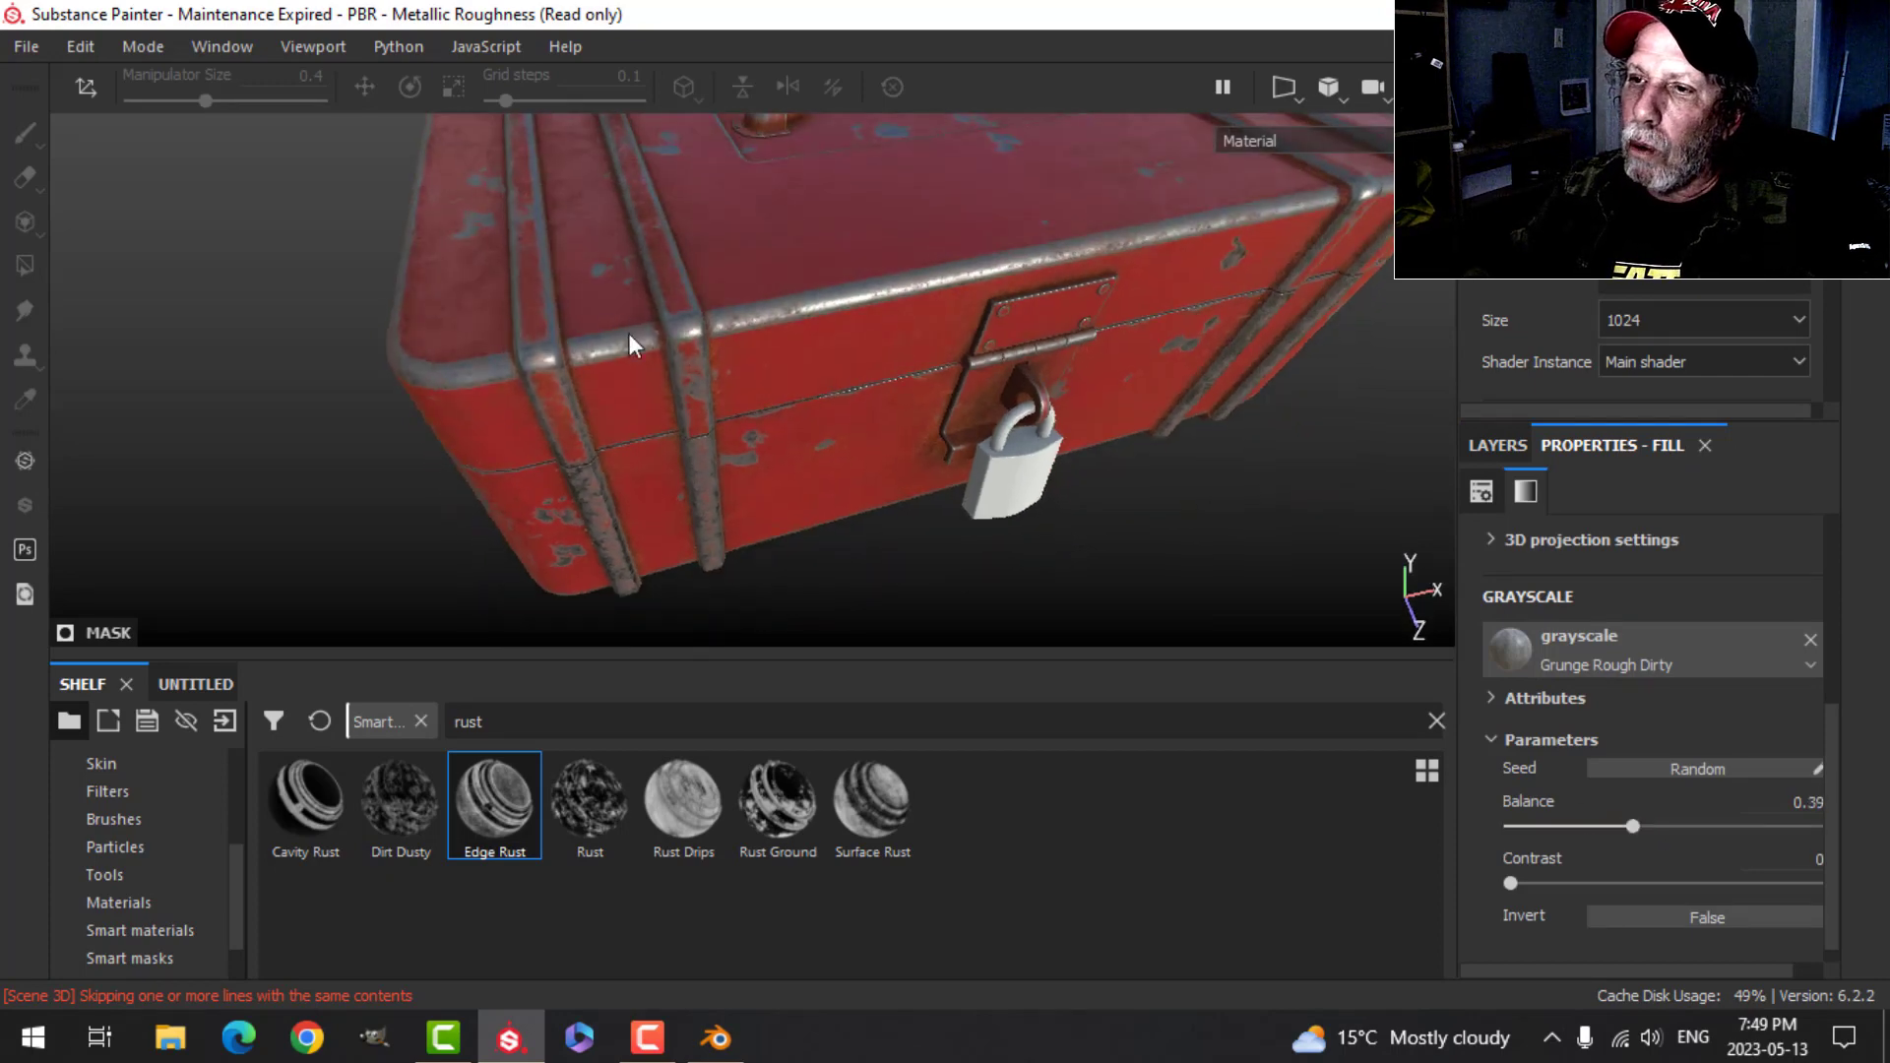
scroll(636, 314, up, 2)
scroll(658, 334, down, 5)
alt+middle_drag(892, 293, 873, 338)
scroll(871, 433, up, 5)
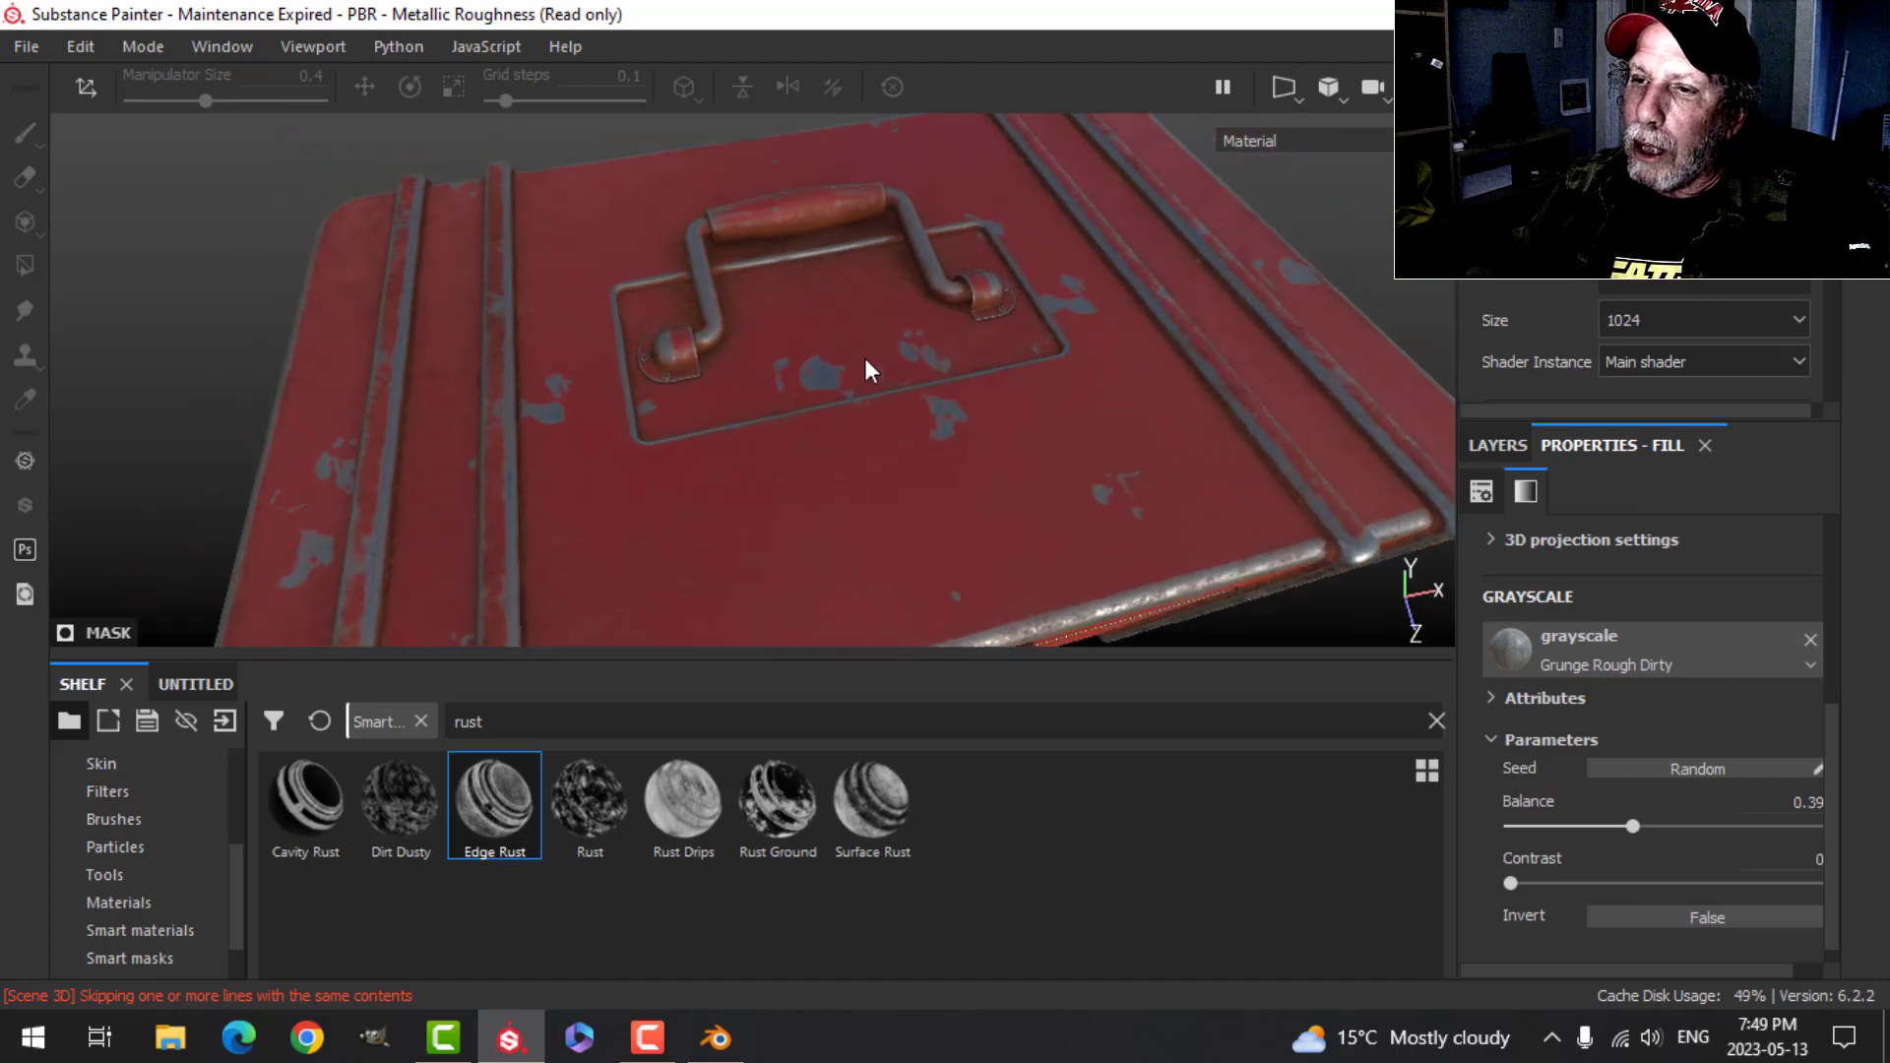
scroll(867, 369, up, 2)
alt+drag(873, 336, 985, 237)
scroll(843, 403, down, 3)
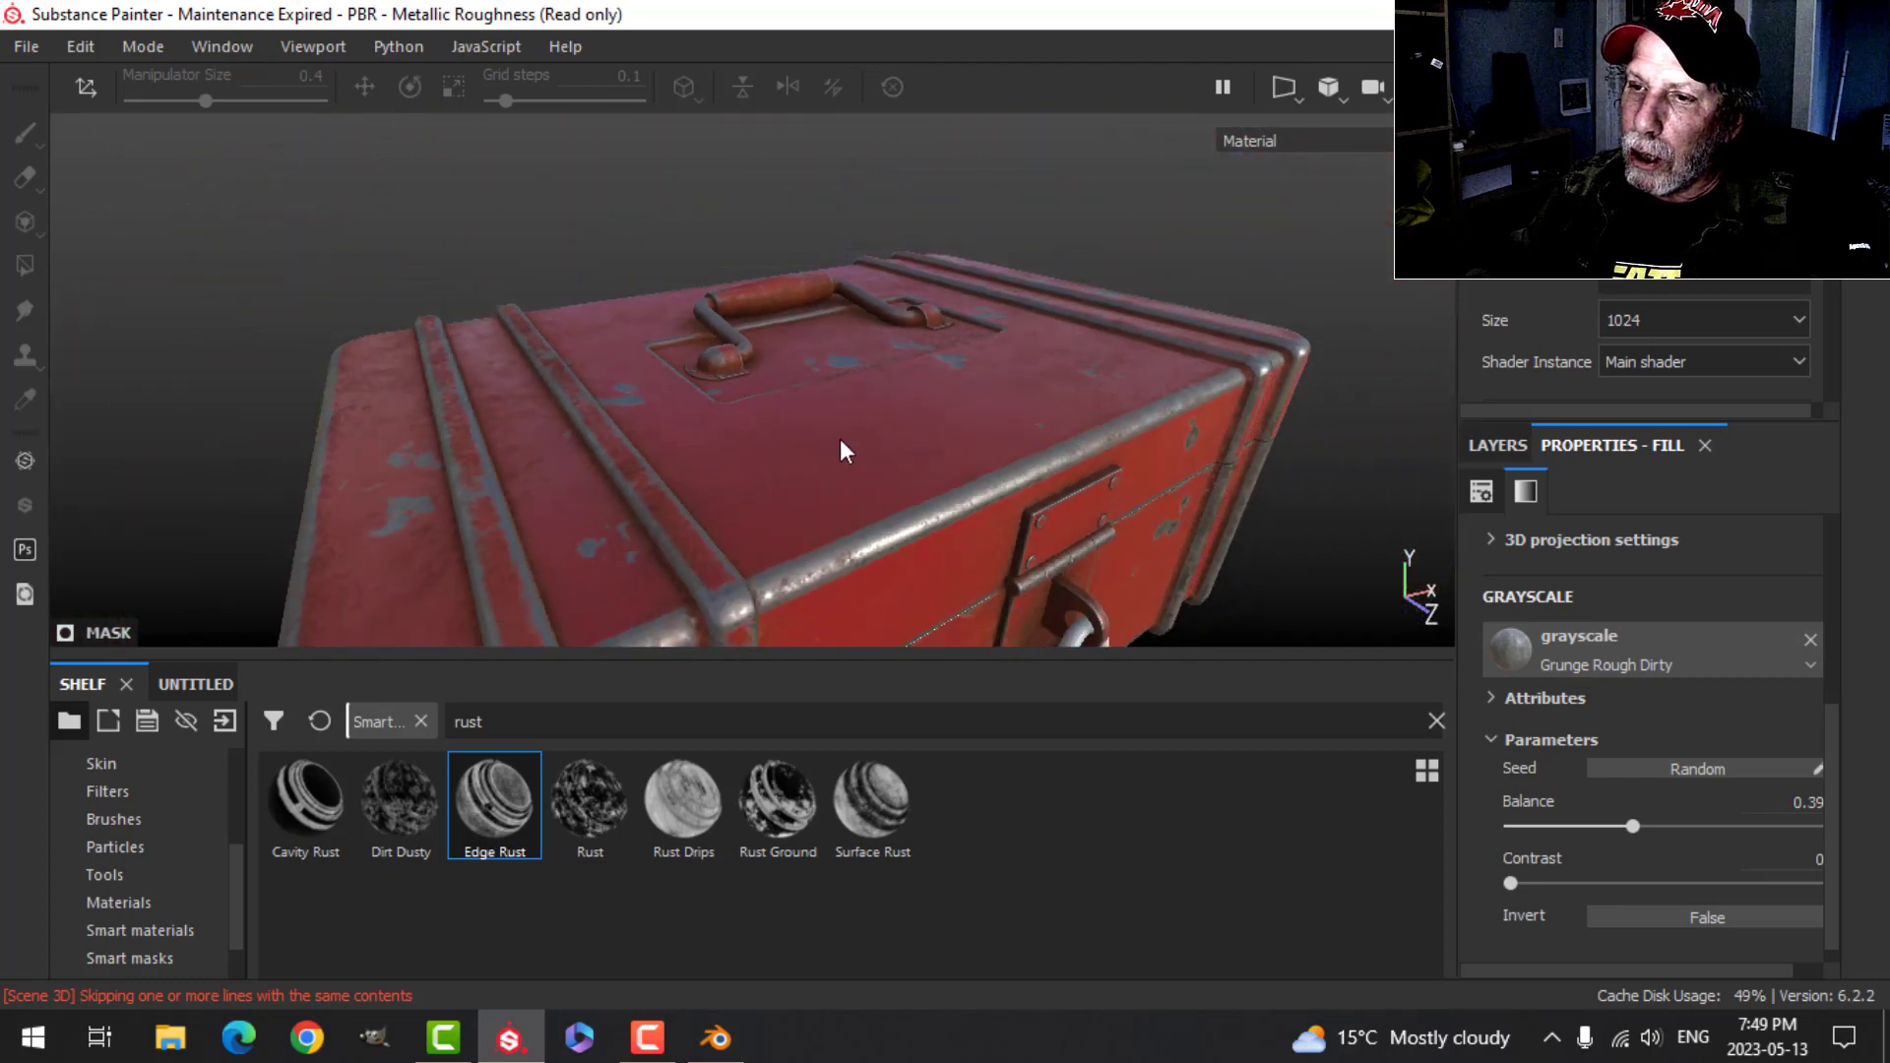
alt+drag(841, 442, 821, 297)
scroll(832, 398, down, 1)
alt+middle_drag(837, 384, 836, 360)
alt+drag(836, 359, 823, 379)
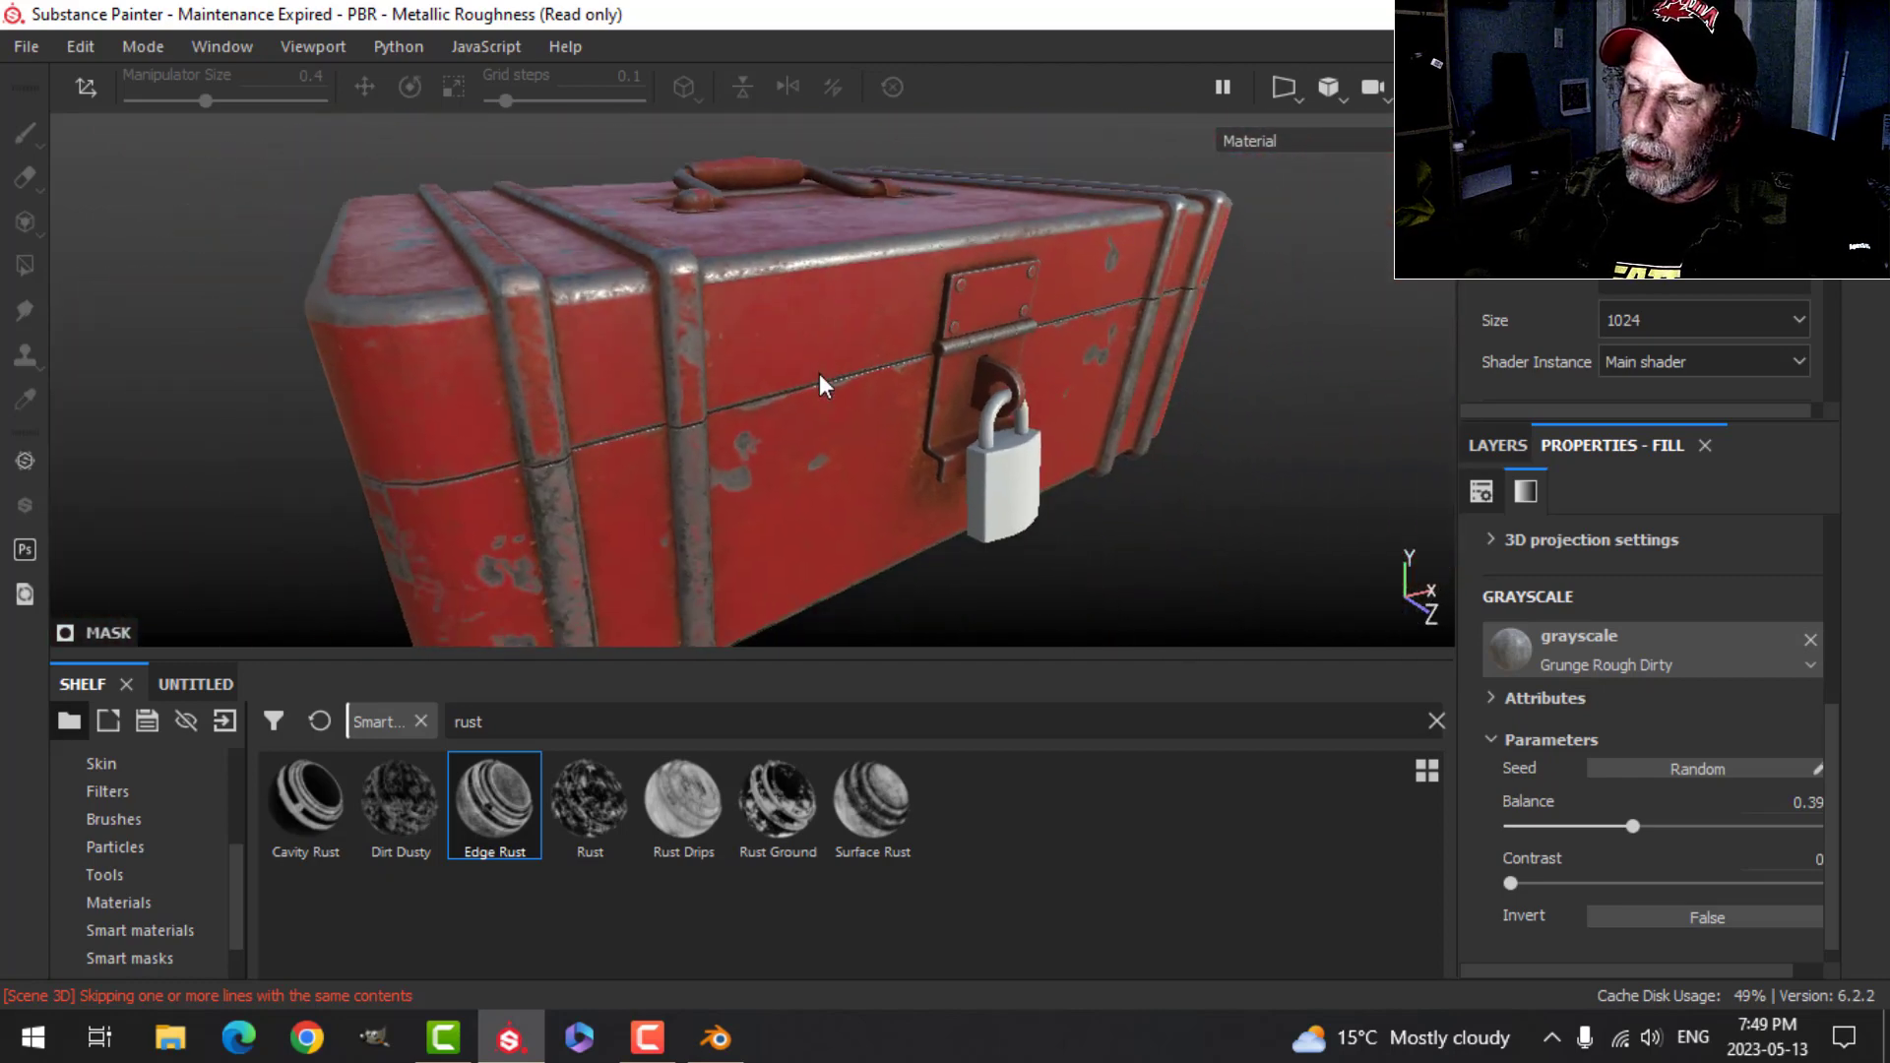
scroll(823, 382, down, 1)
alt+middle_drag(865, 393, 871, 342)
mouse_move(868, 303)
alt+mouse_down()
mouse_move(857, 405)
mouse_move(789, 388)
alt+mouse_up()
scroll(866, 360, up, 1)
click(787, 378)
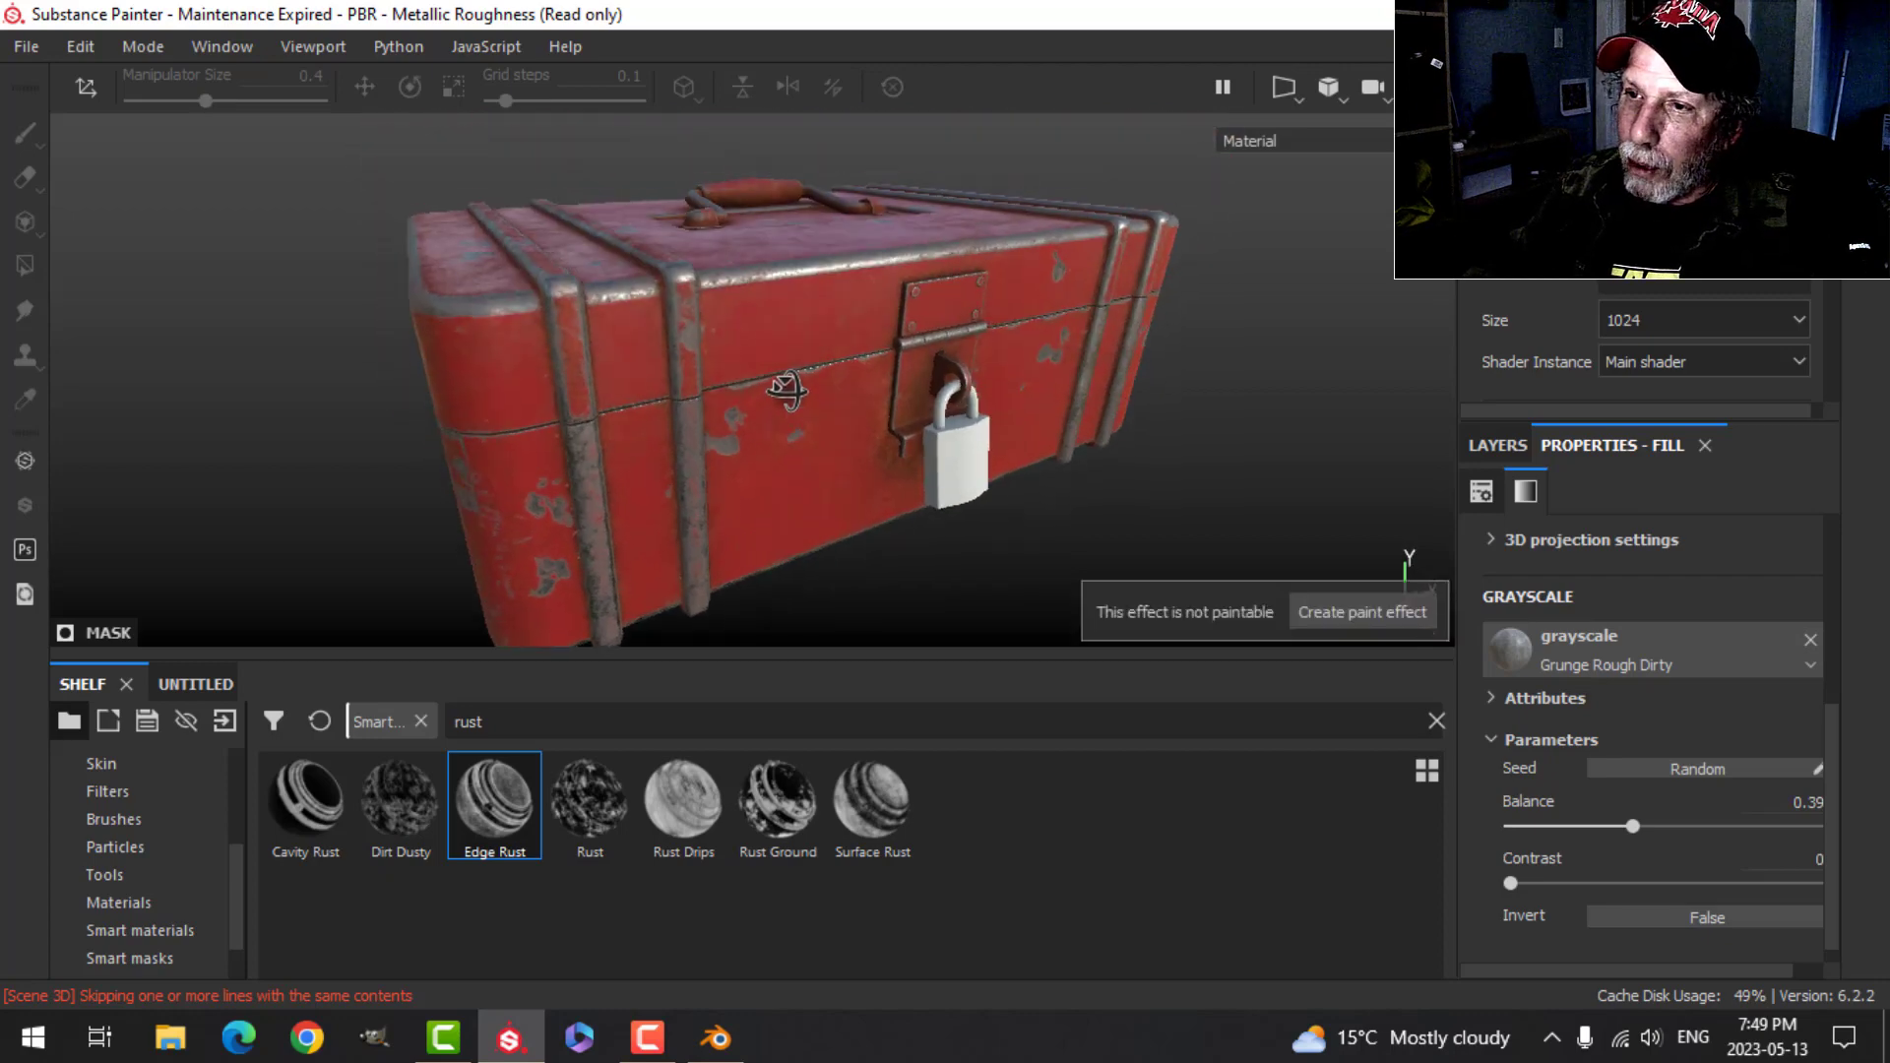
scroll(785, 390, up, 2)
alt+middle_drag(788, 340, 797, 371)
mouse_move(799, 347)
alt+mouse_down()
mouse_move(790, 404)
mouse_move(662, 372)
mouse_move(707, 325)
alt+mouse_up()
scroll(835, 438, down, 6)
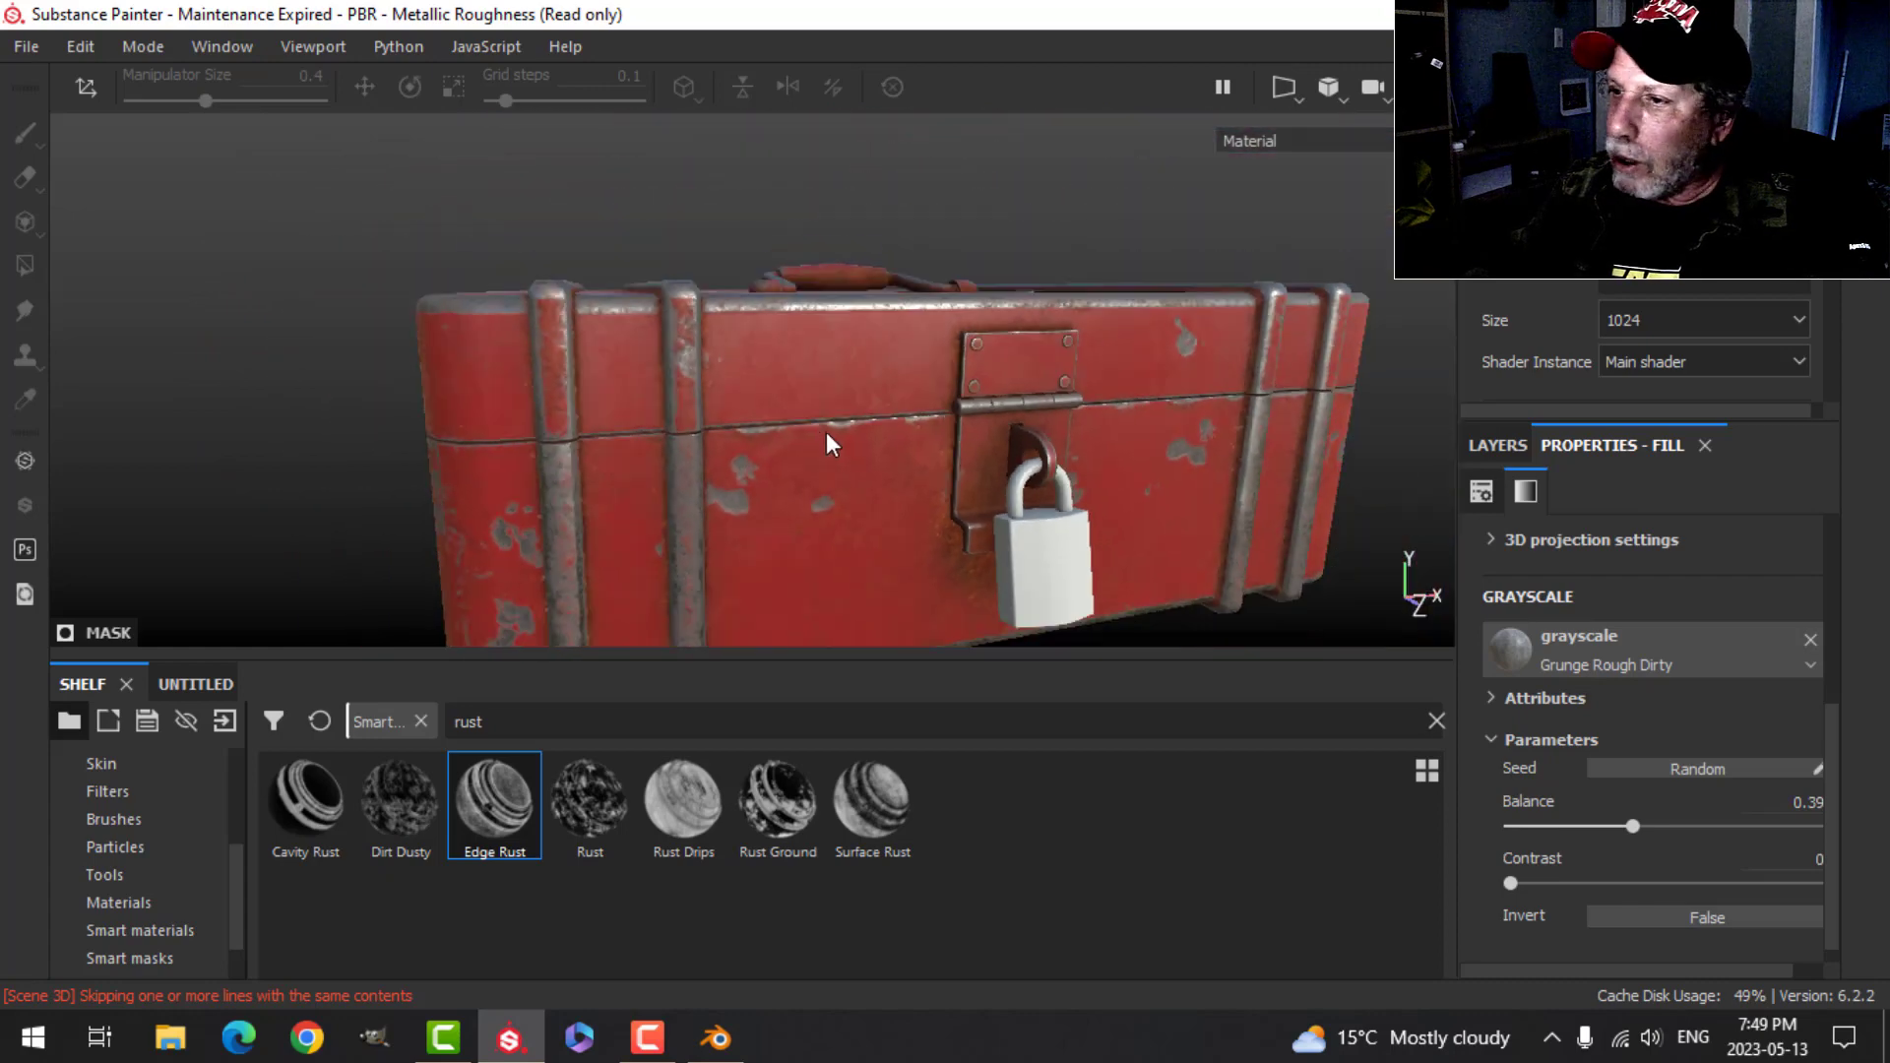
alt+drag(842, 440, 810, 504)
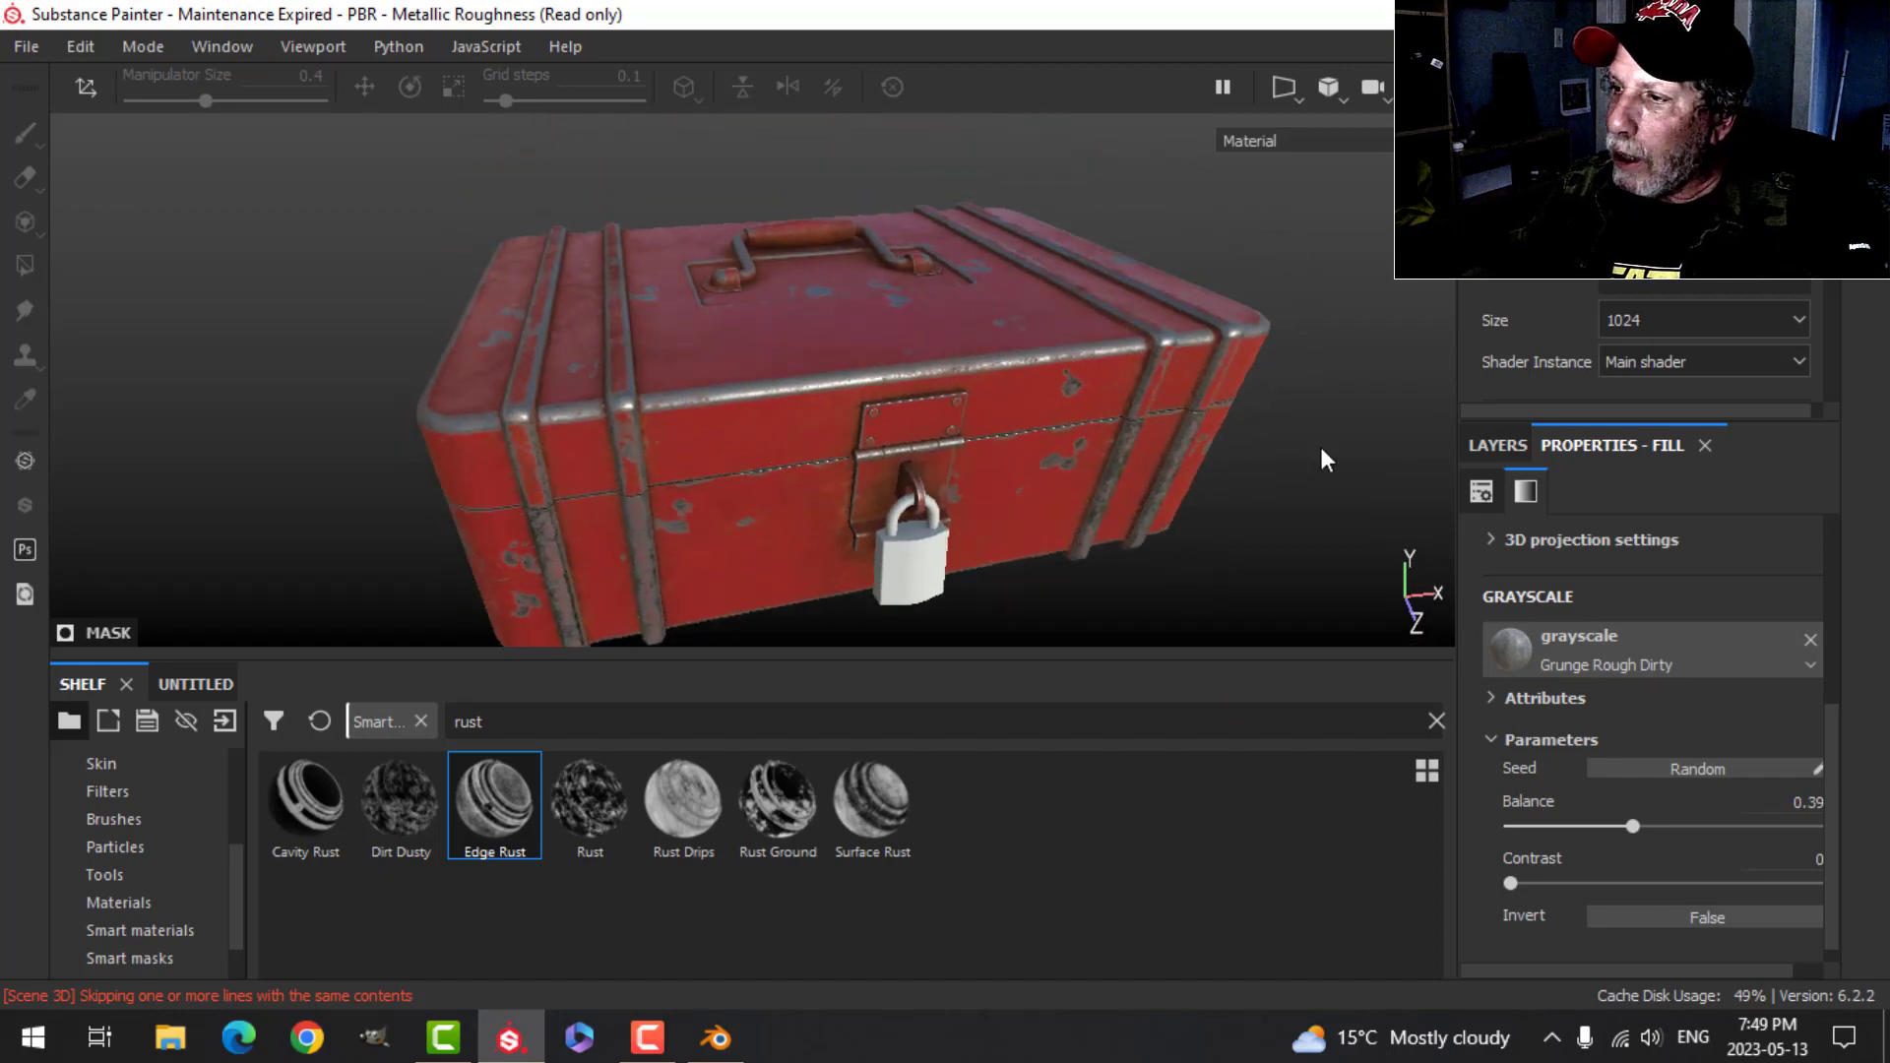
- Add a fill layer above the Rust layer and name it Roughness Variation
click(1498, 445)
click(1526, 547)
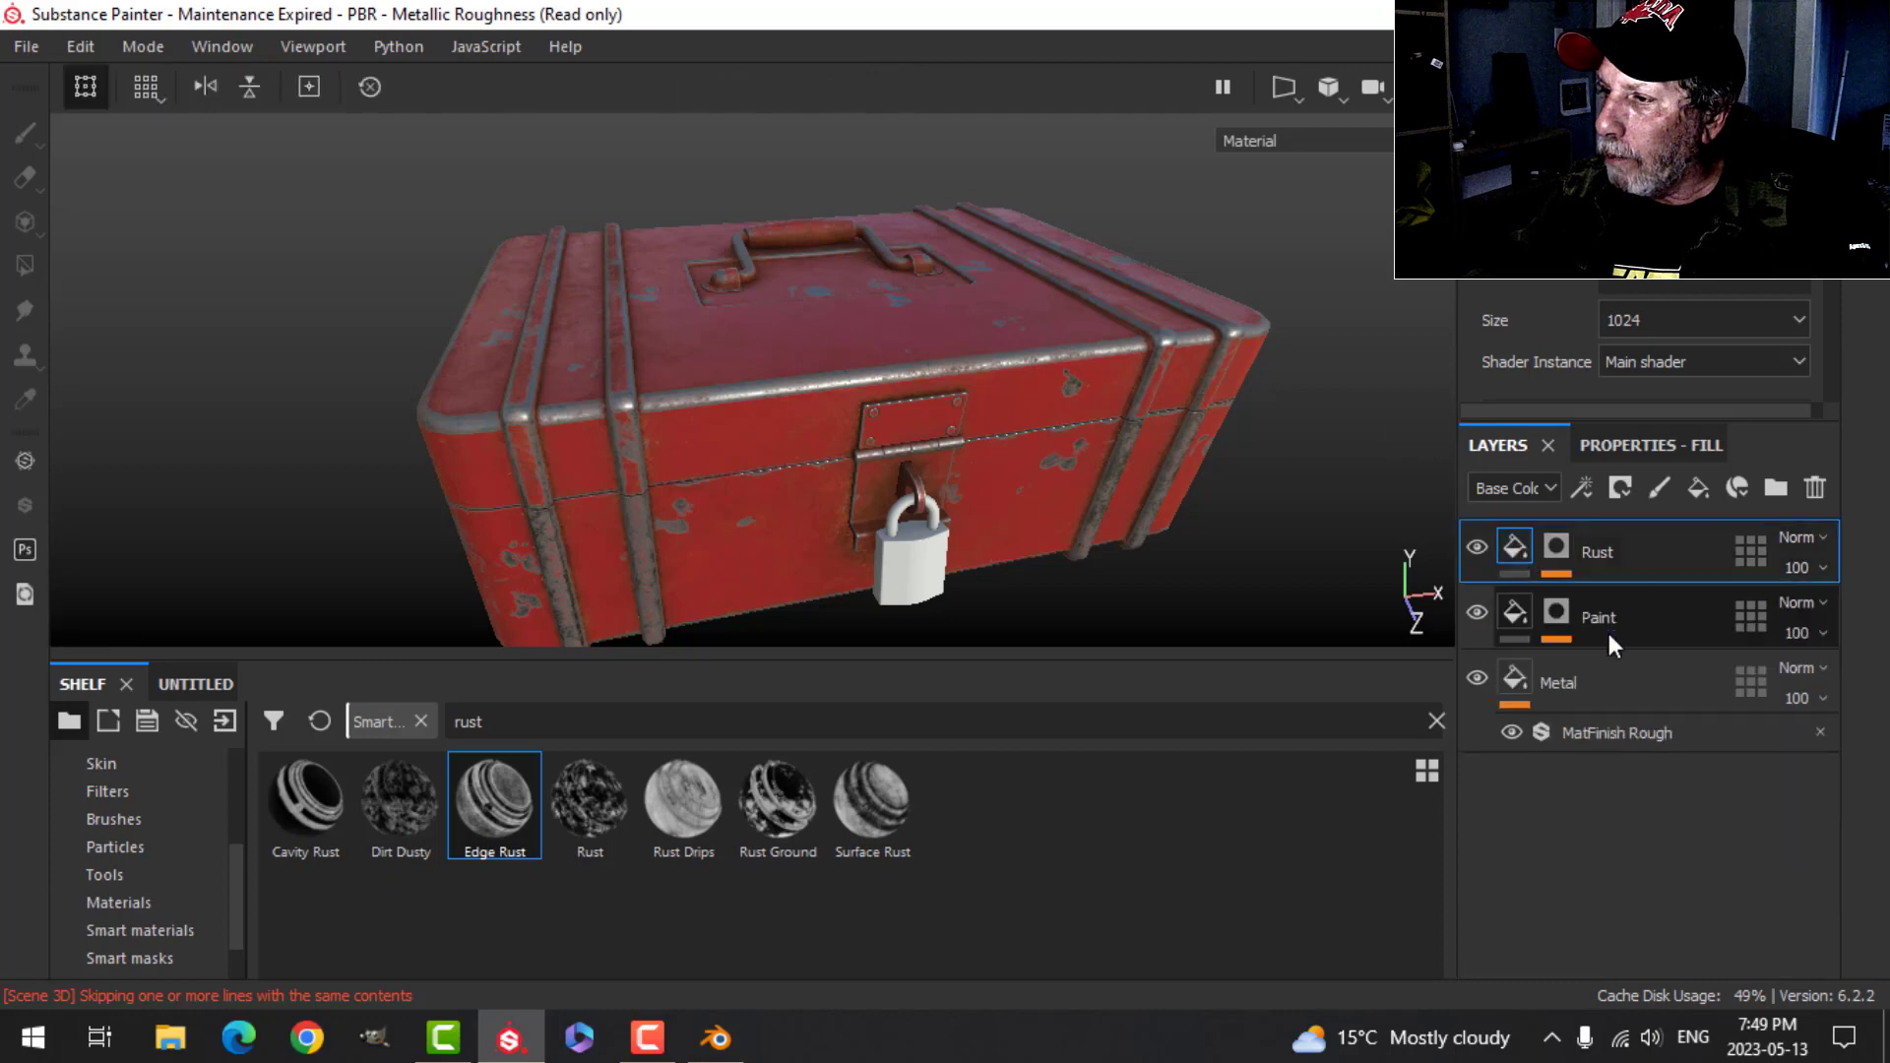
click(1698, 487)
double_click(1595, 551)
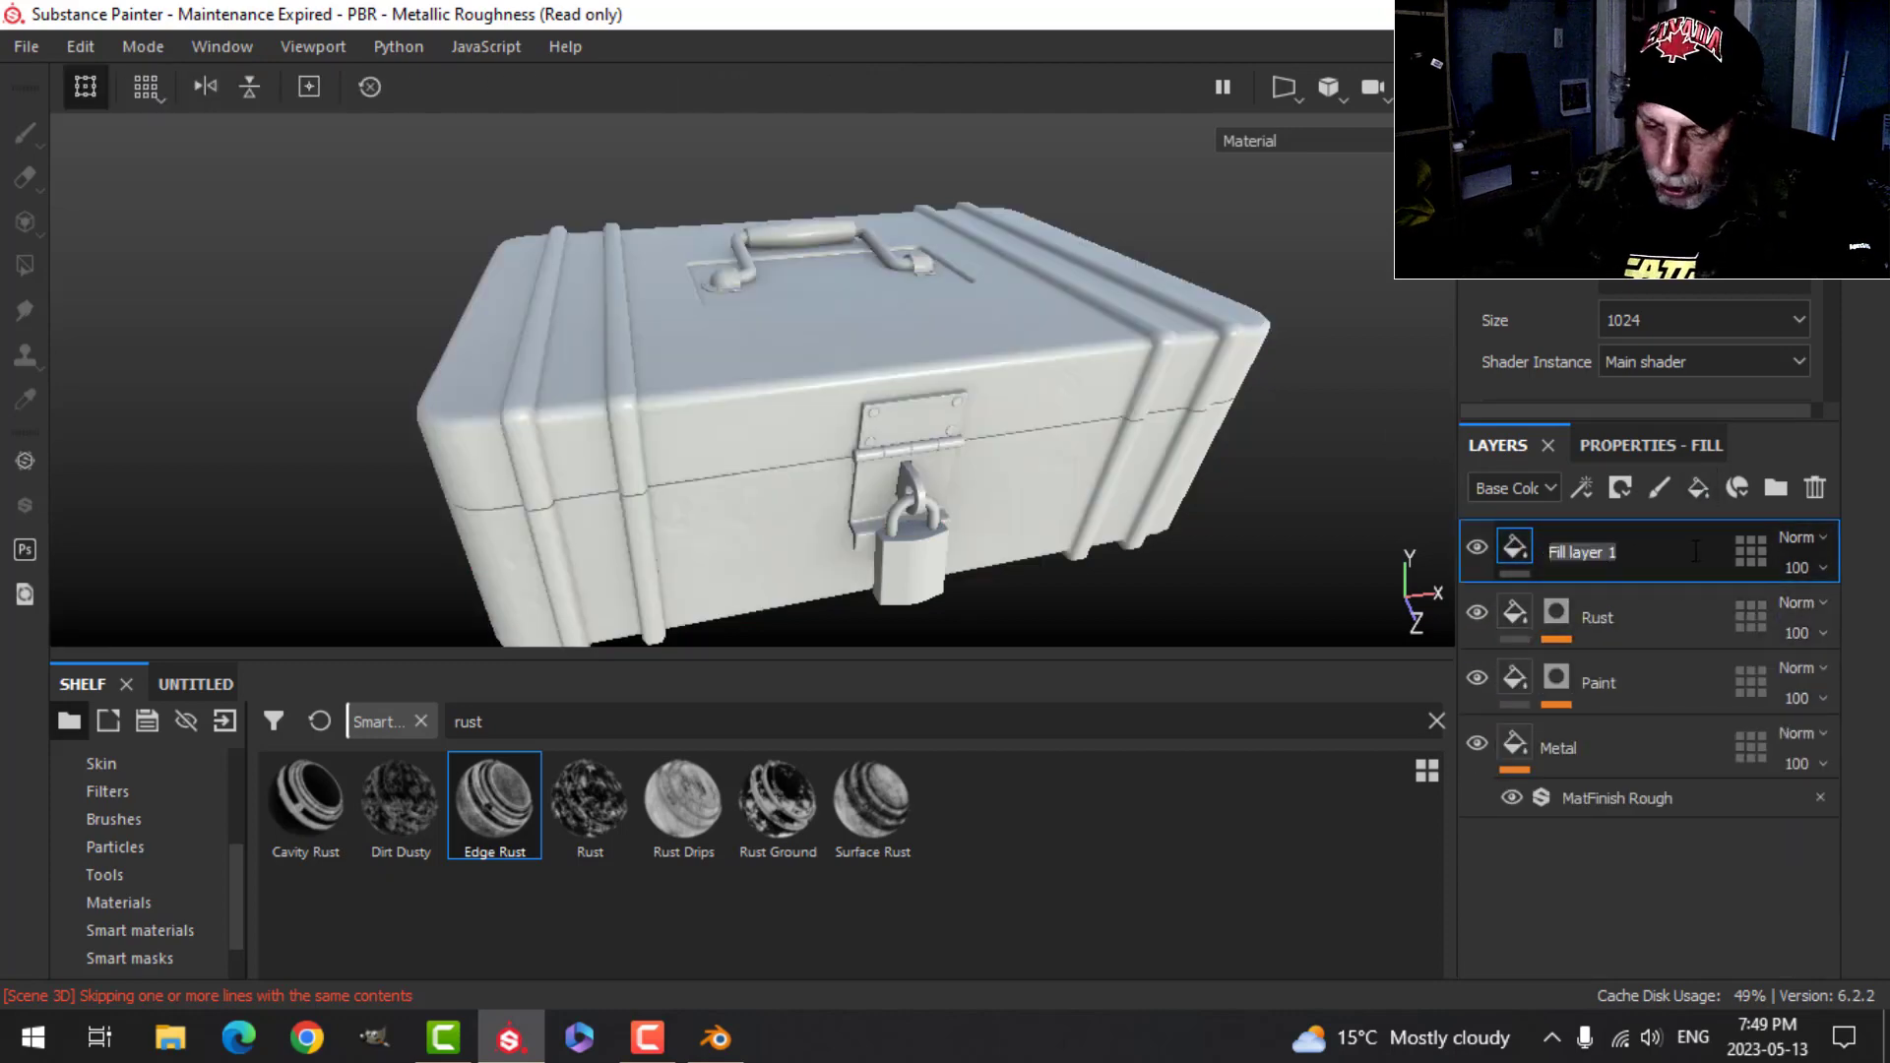
text(Rog)
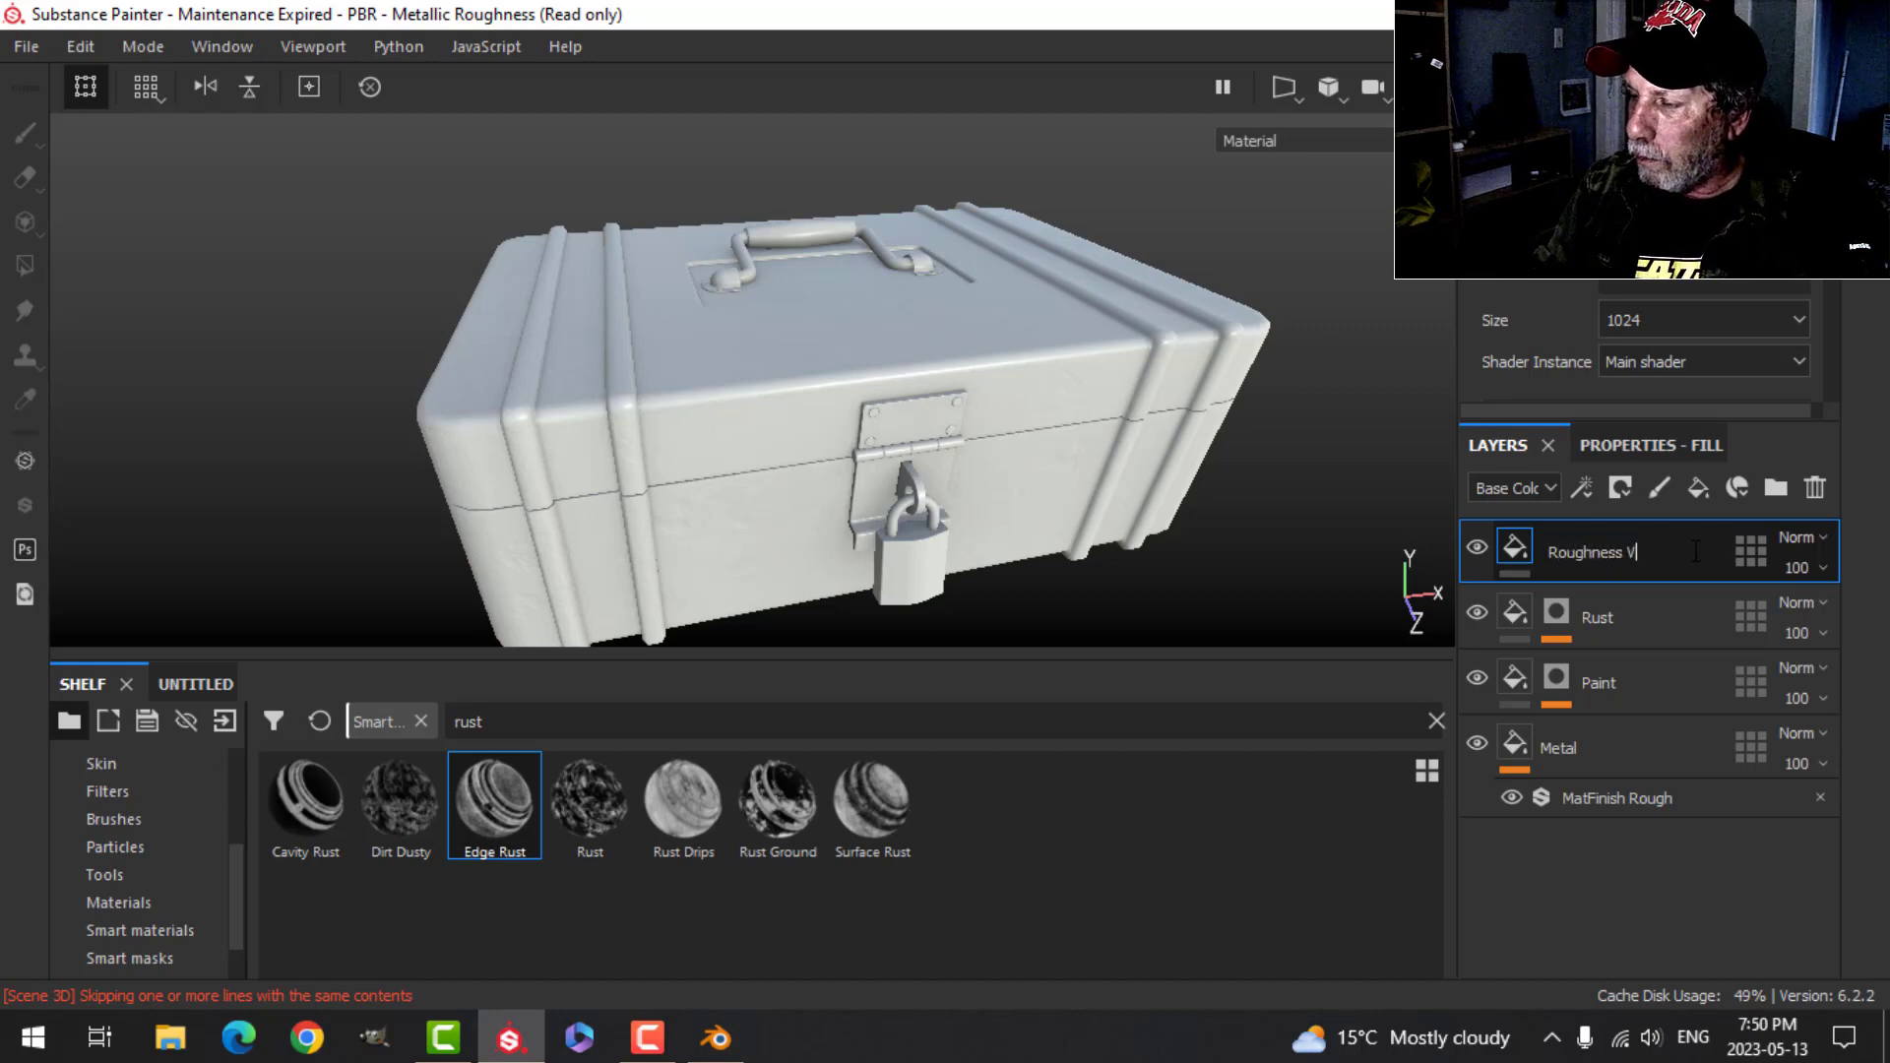
text(ghness Variation)
key(Return)
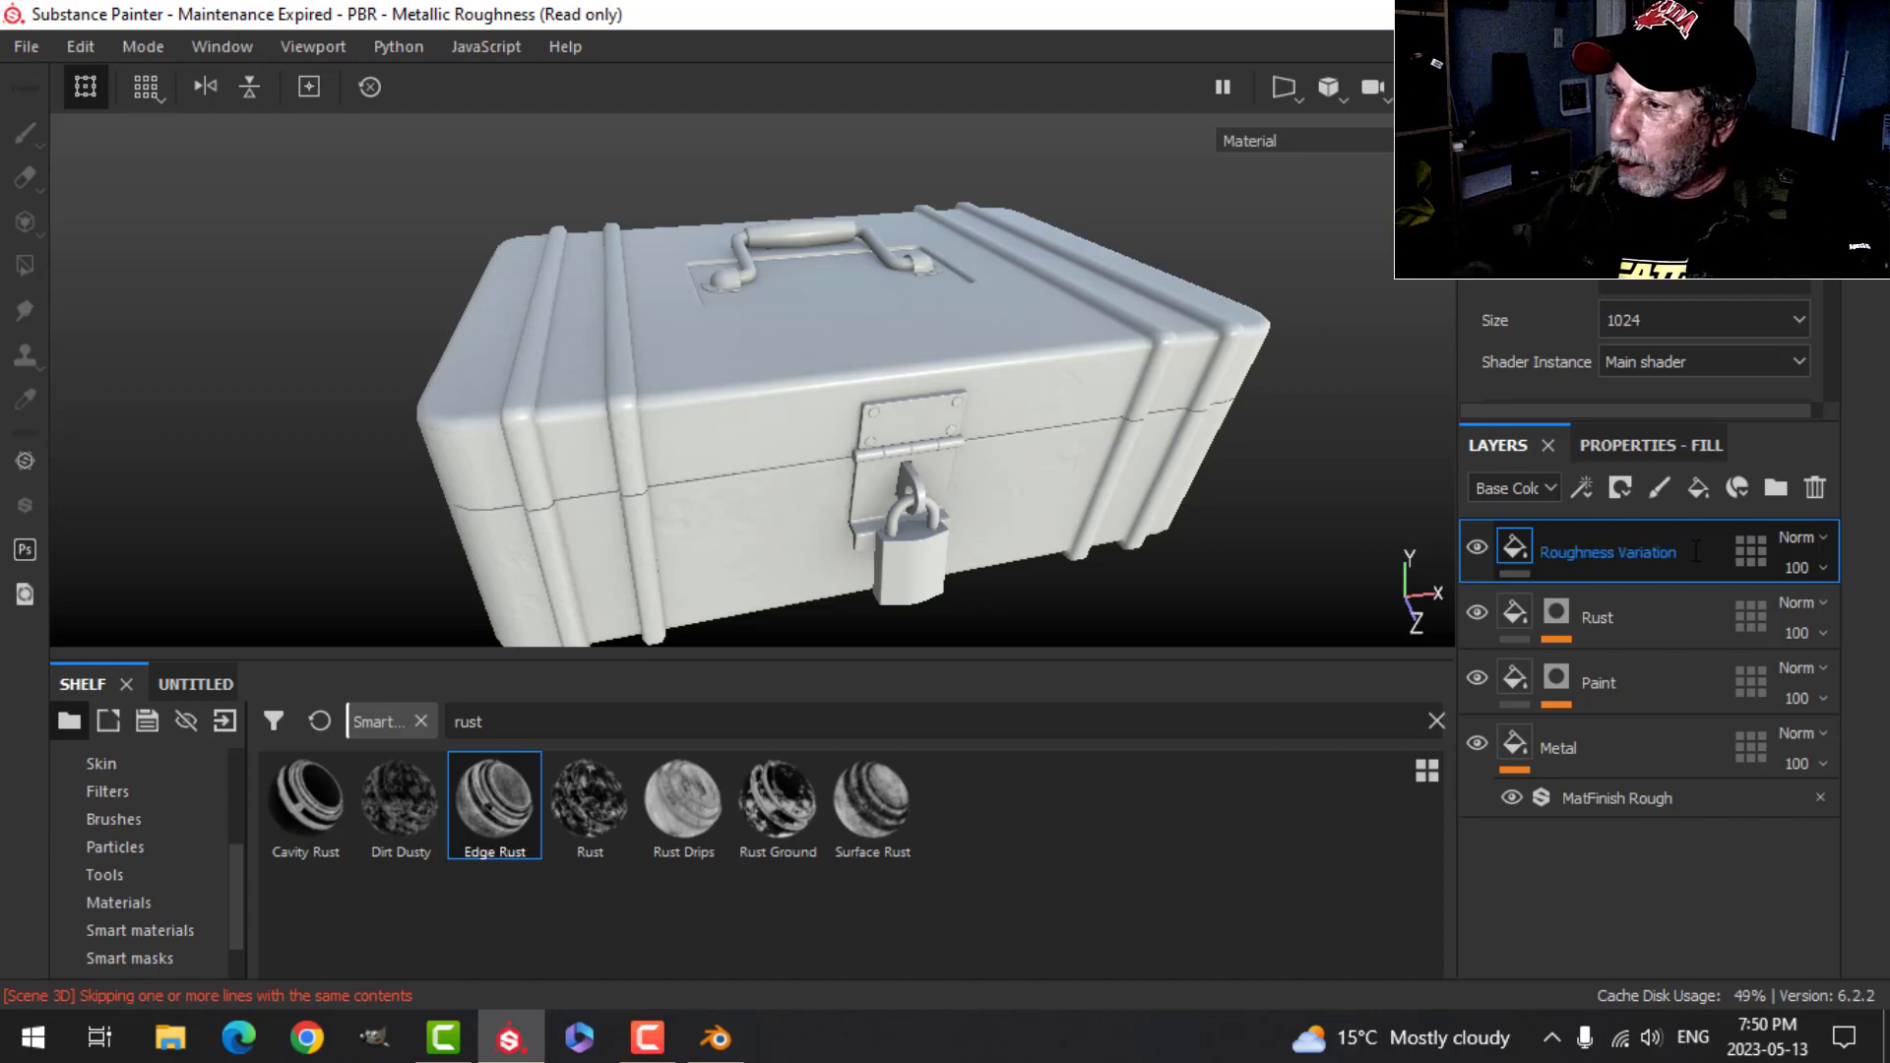
- Restrict the Roughness Variation layer to the roughness channel and set its roughness to 0.2
click(1643, 445)
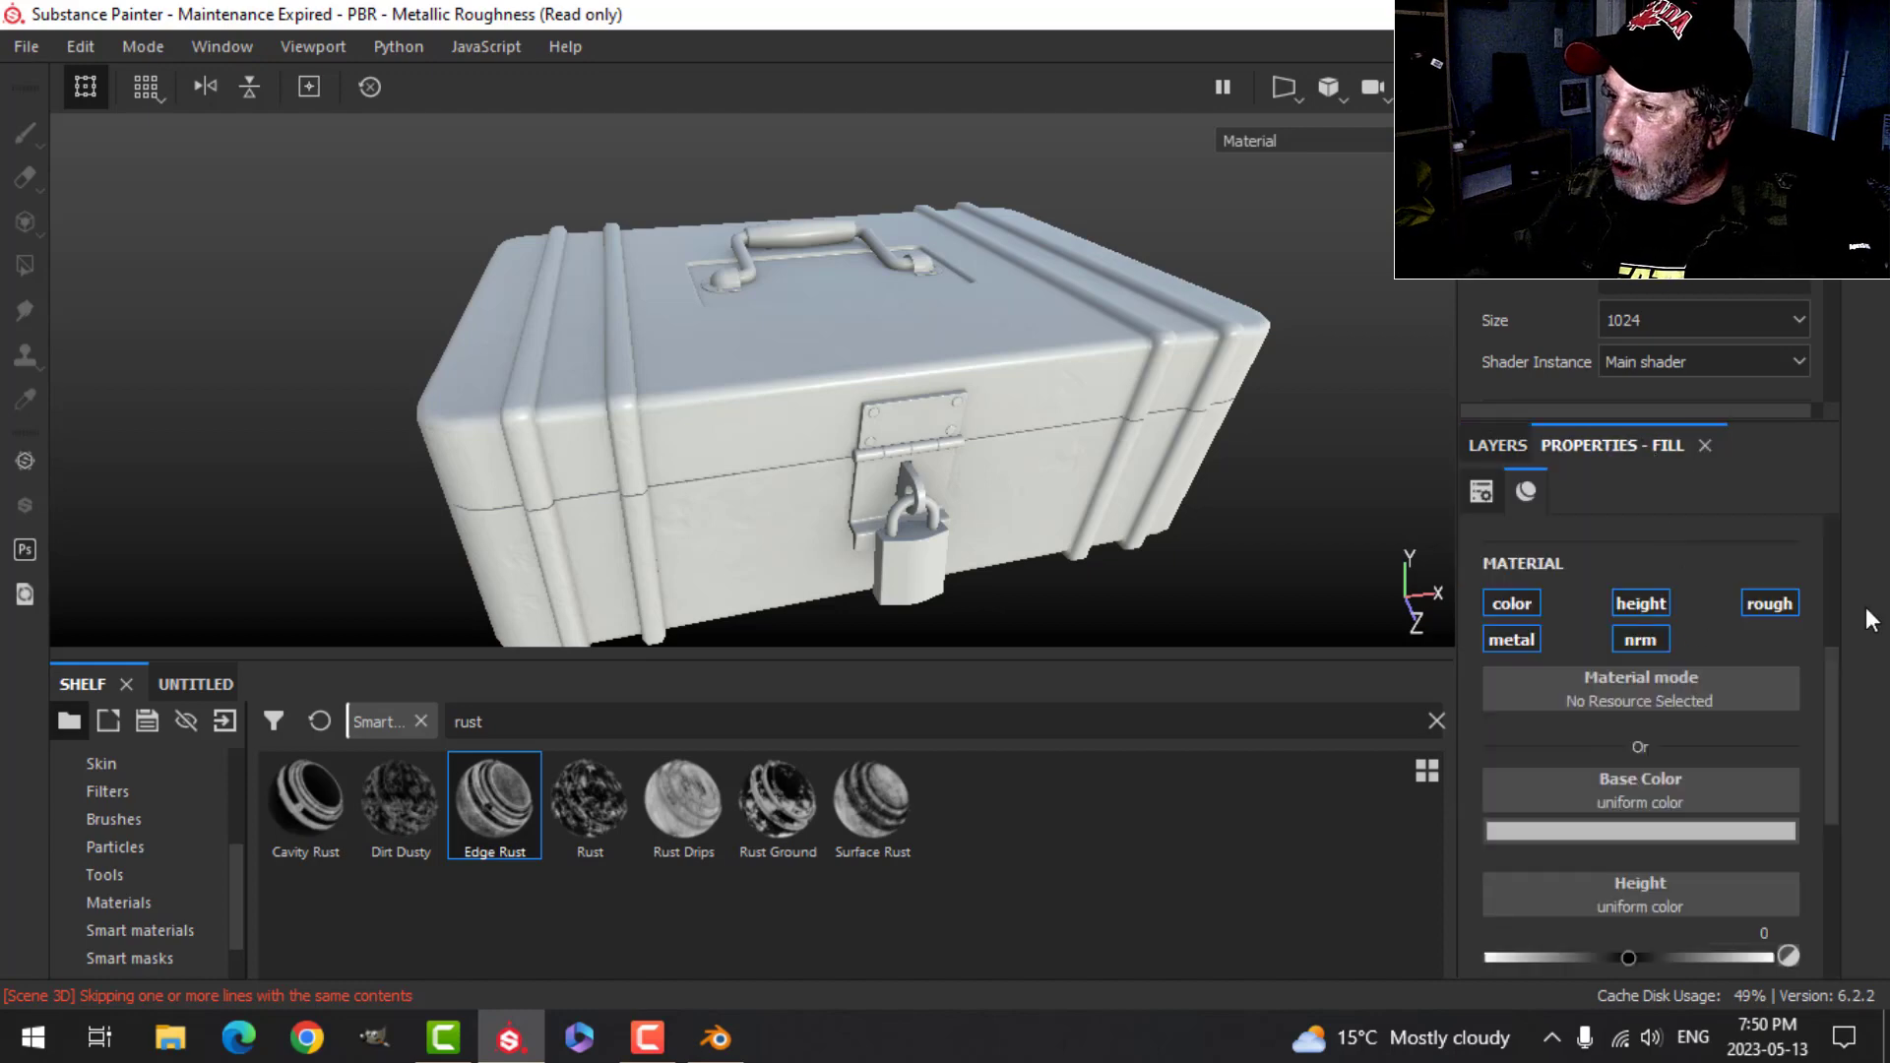
click(1770, 603)
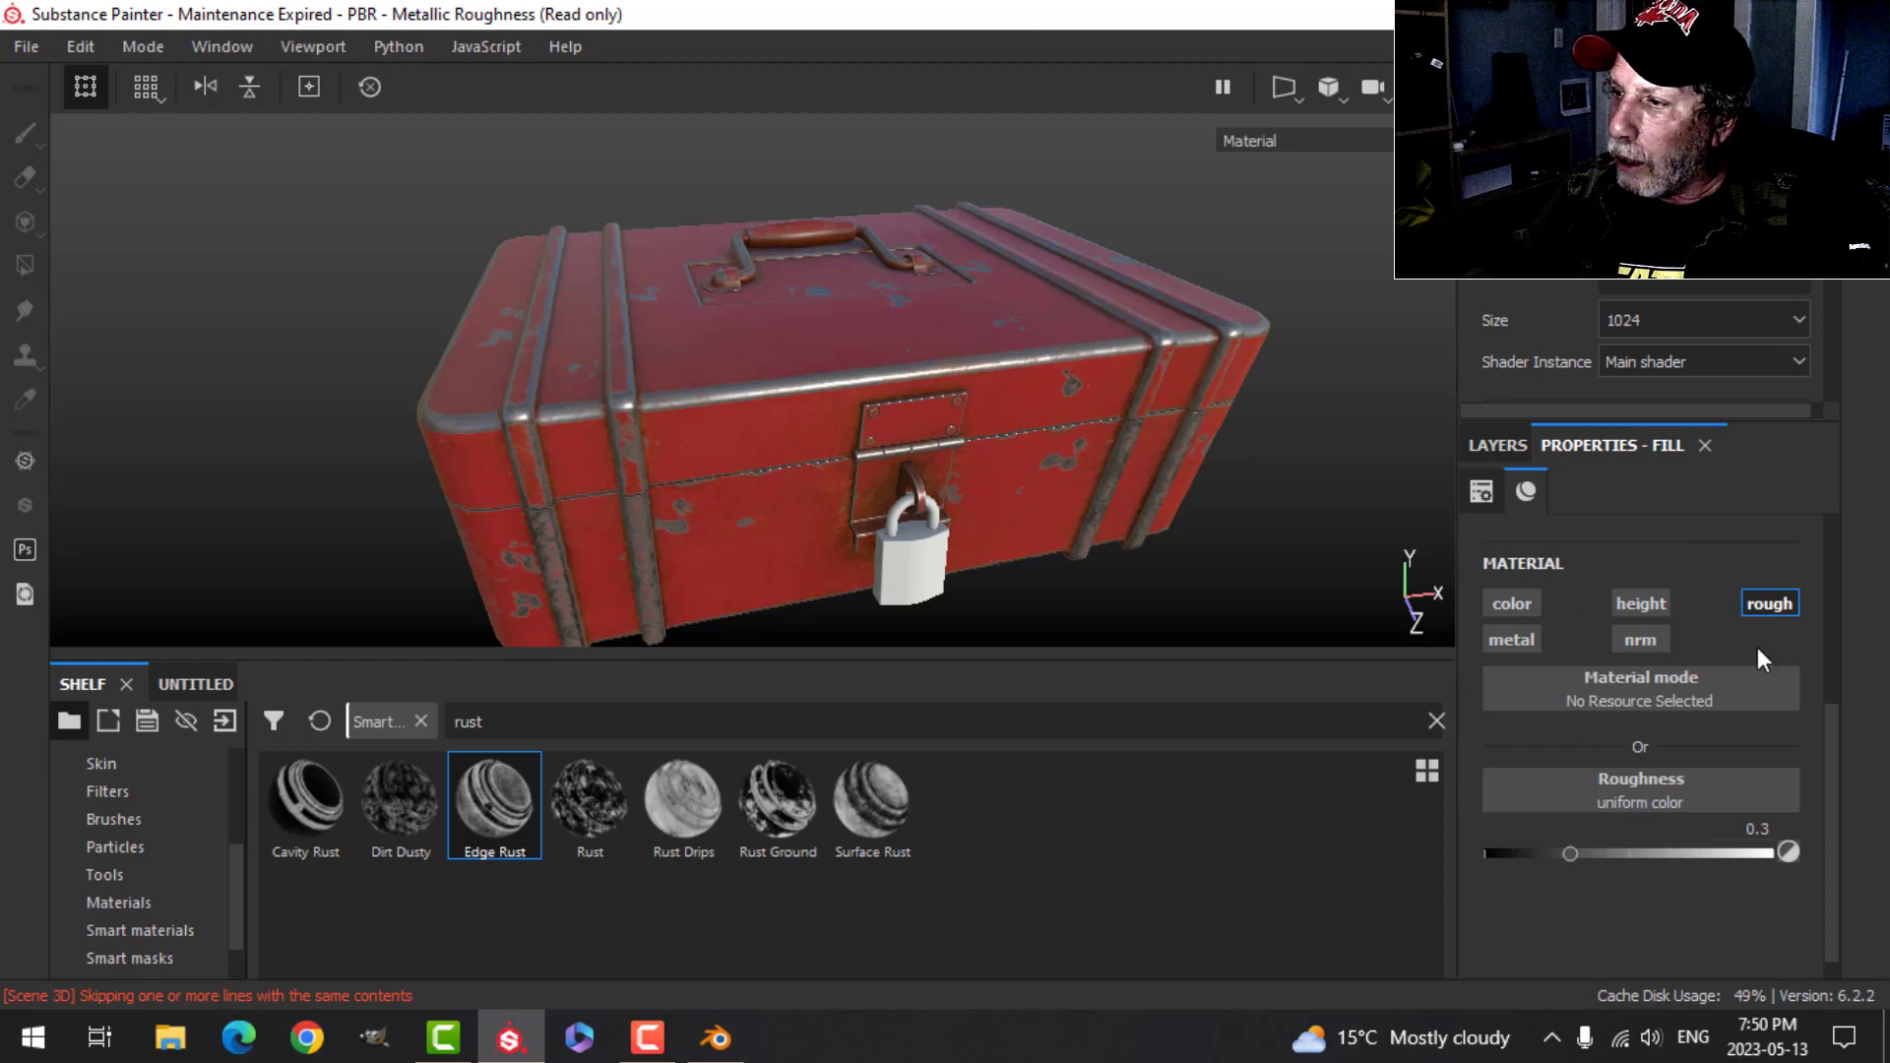
mouse_move(1030, 451)
alt+mouse_down()
mouse_move(1021, 397)
mouse_move(1025, 476)
mouse_move(1033, 437)
alt+mouse_up()
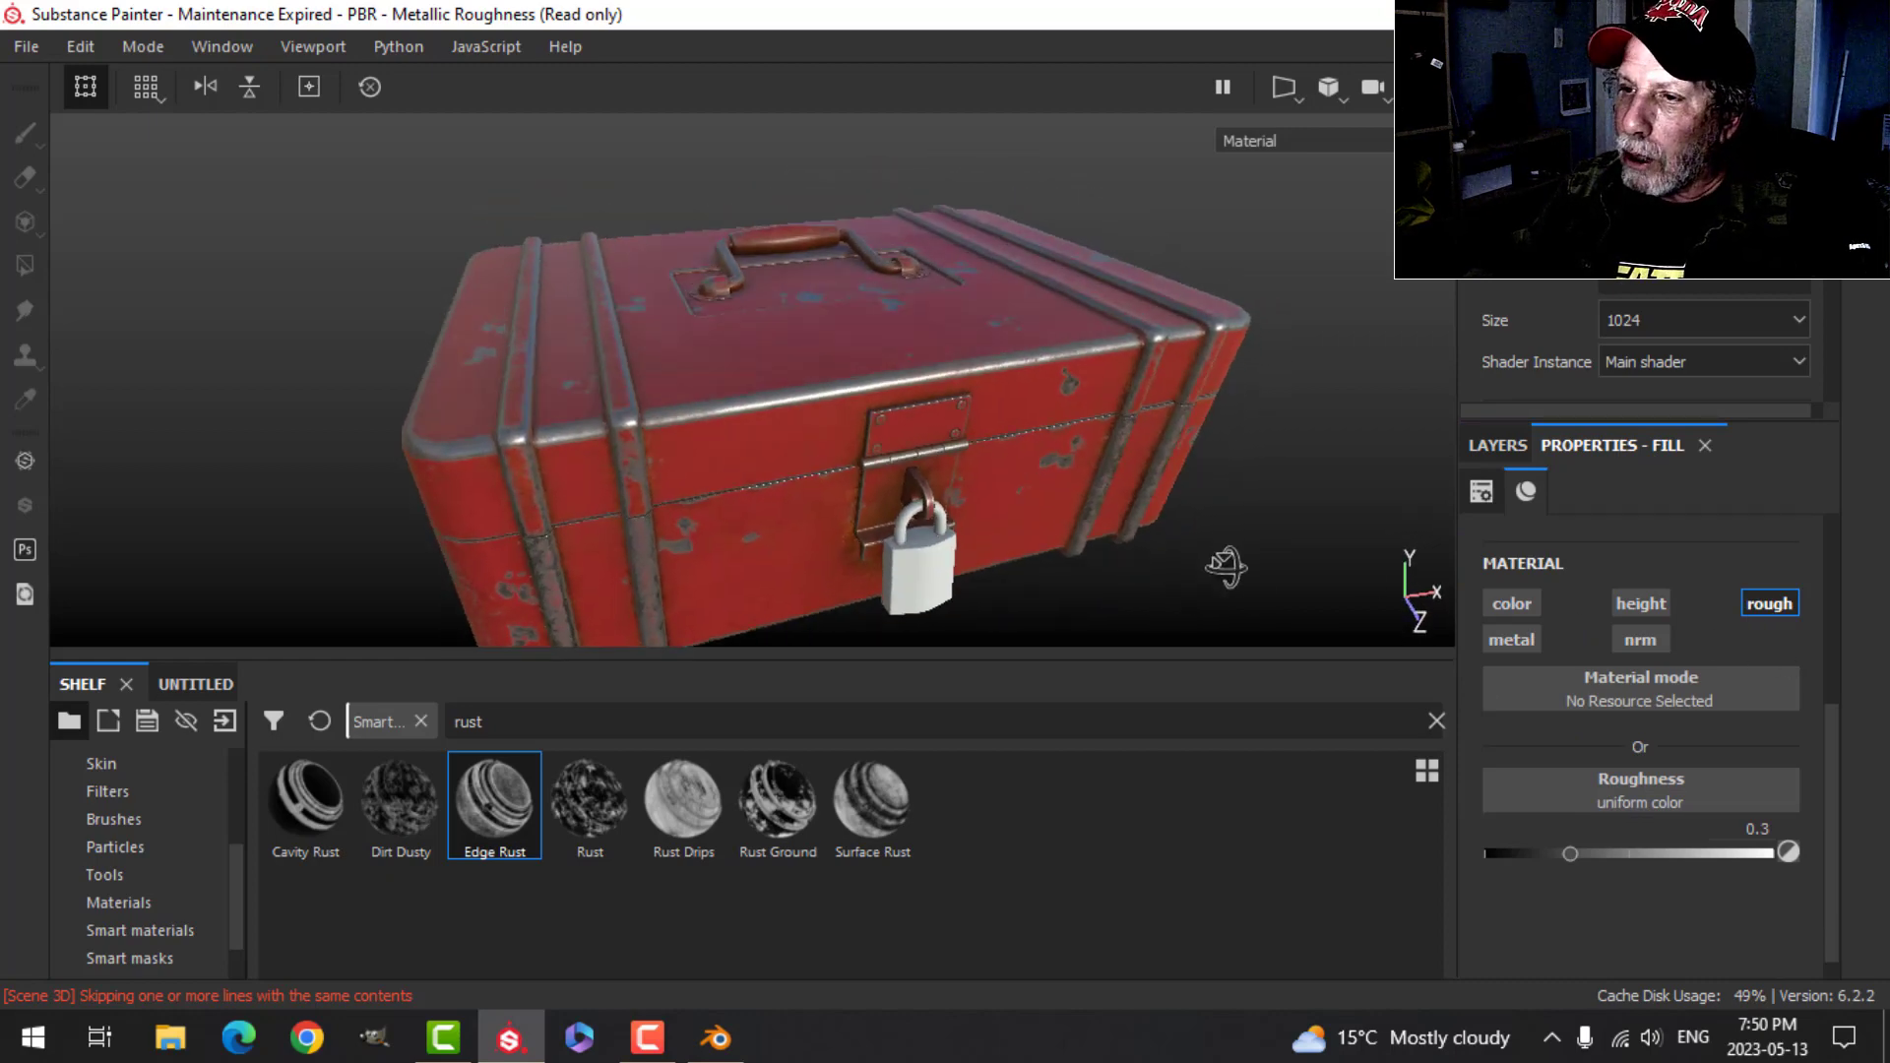
mouse_move(1572, 853)
mouse_down()
mouse_move(1787, 854)
mouse_move(1480, 877)
mouse_move(1839, 862)
mouse_move(1539, 859)
mouse_up()
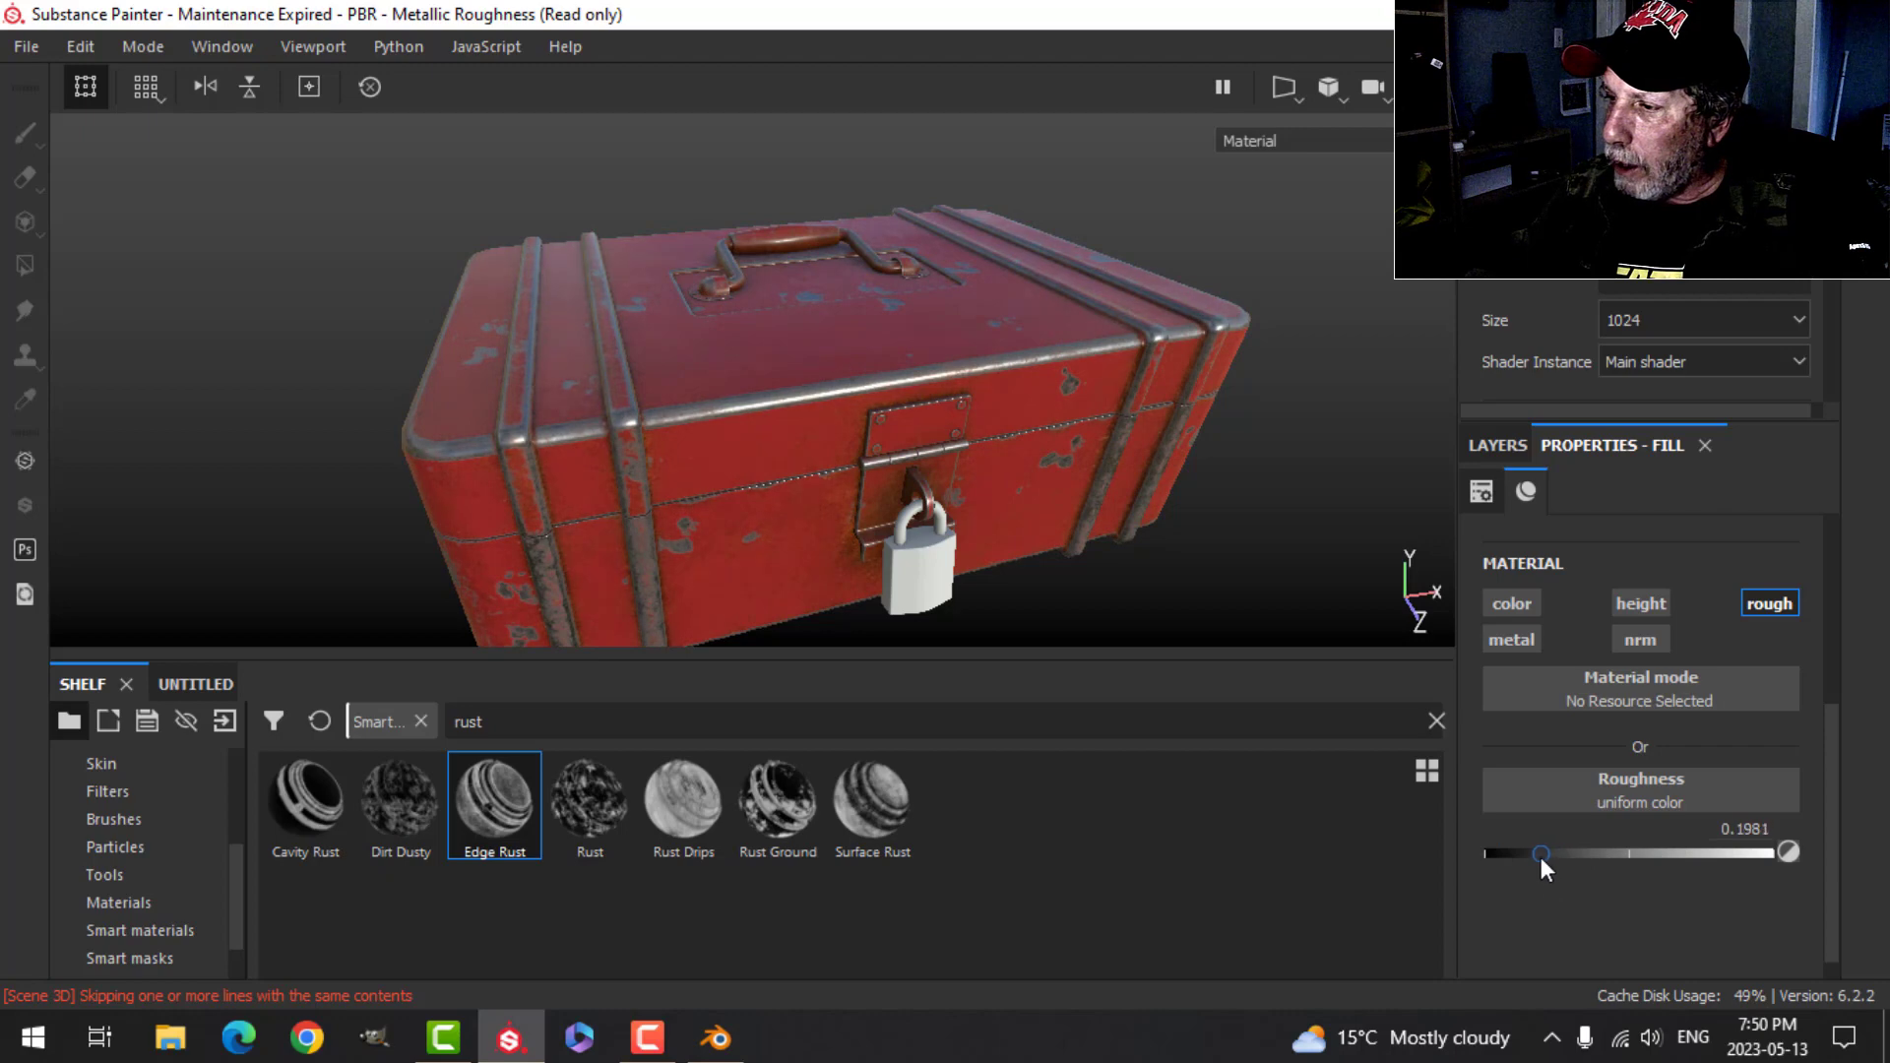
double_click(1716, 829)
text(0.2)
key(Return)
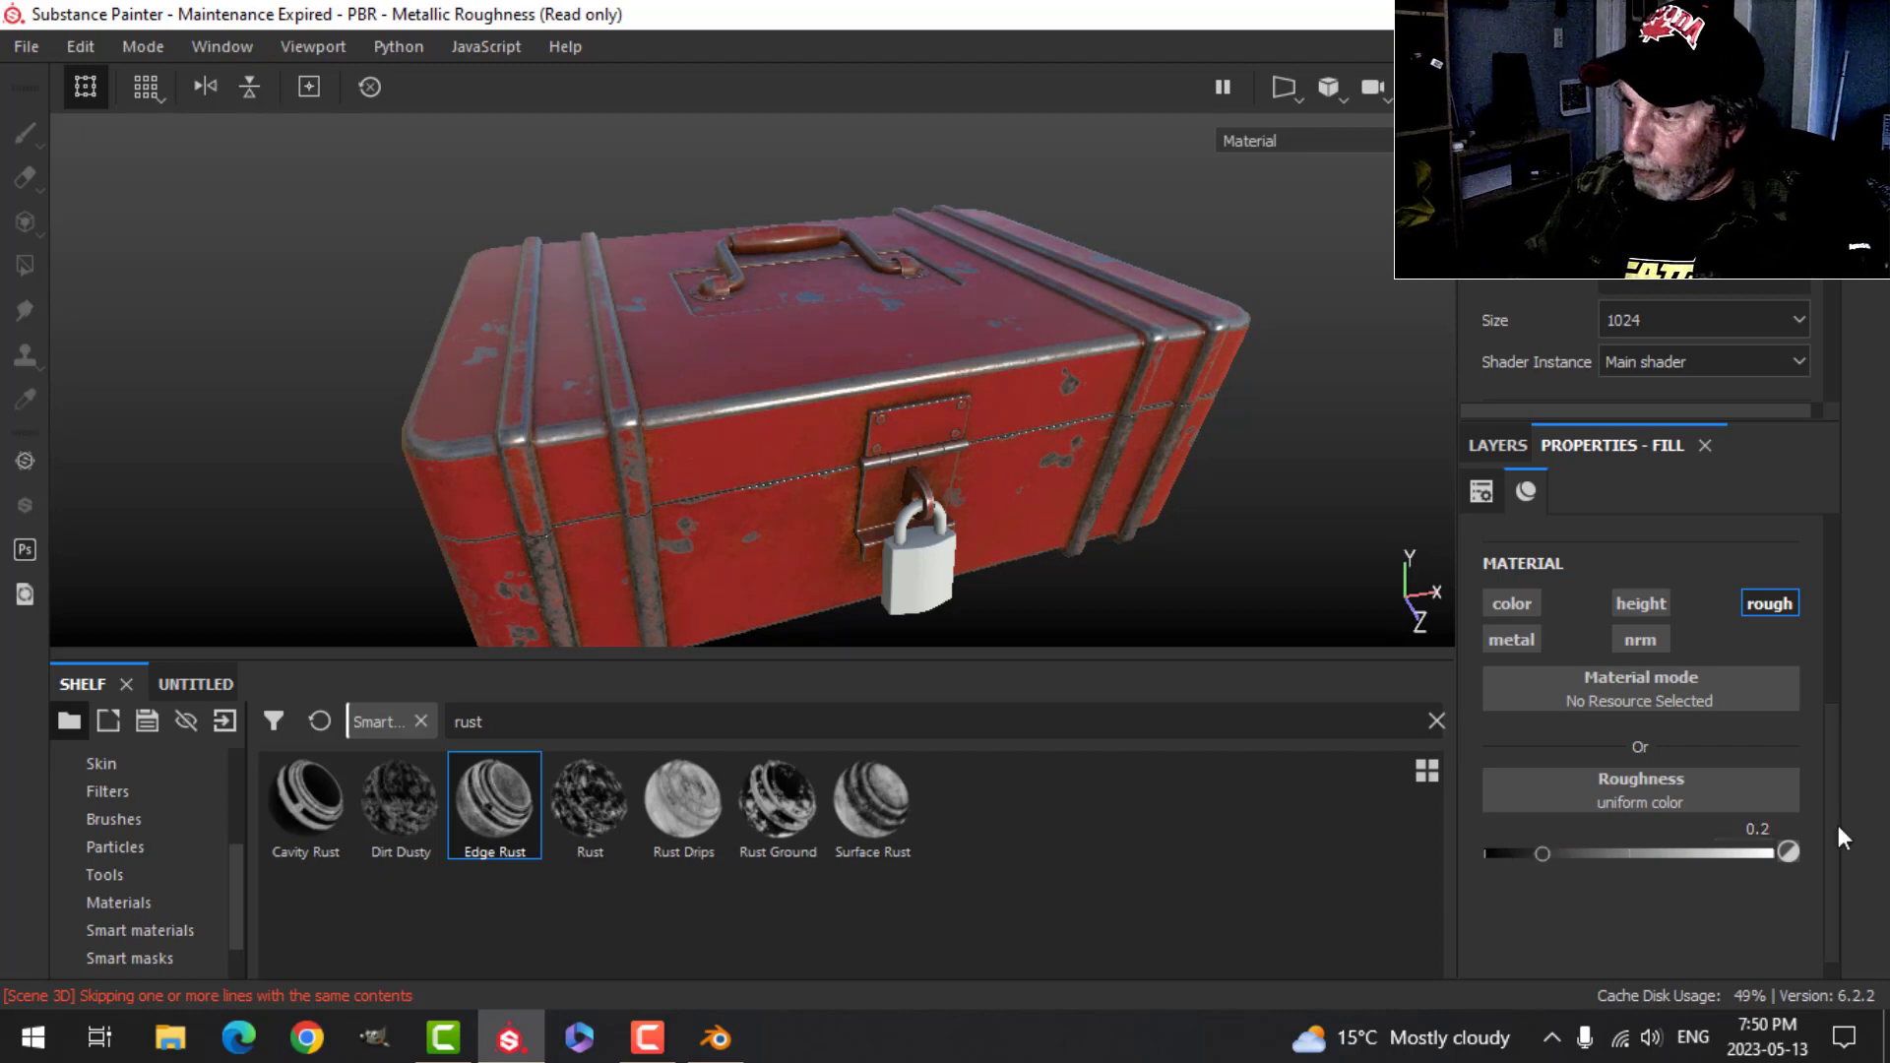
- Add a black mask to the Roughness Variation layer and add a fill effect to that mask
click(1497, 447)
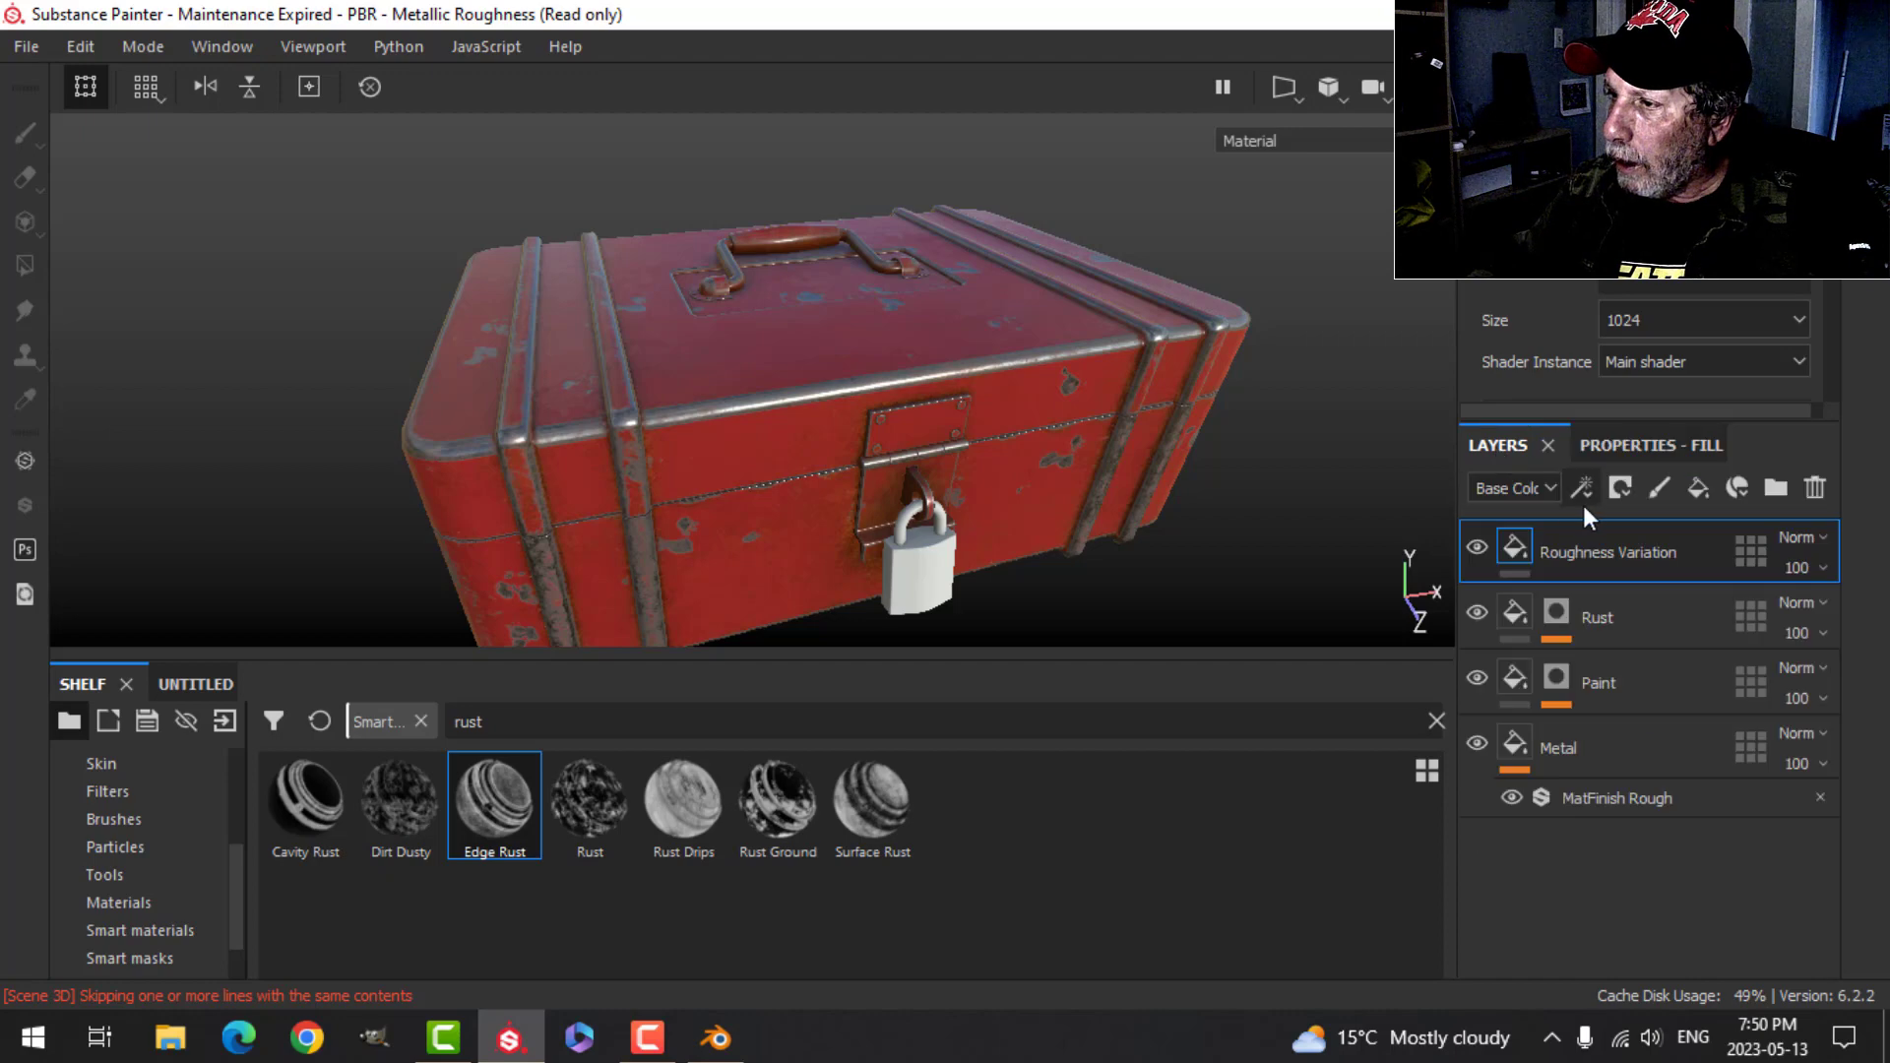
click(1618, 493)
click(1649, 548)
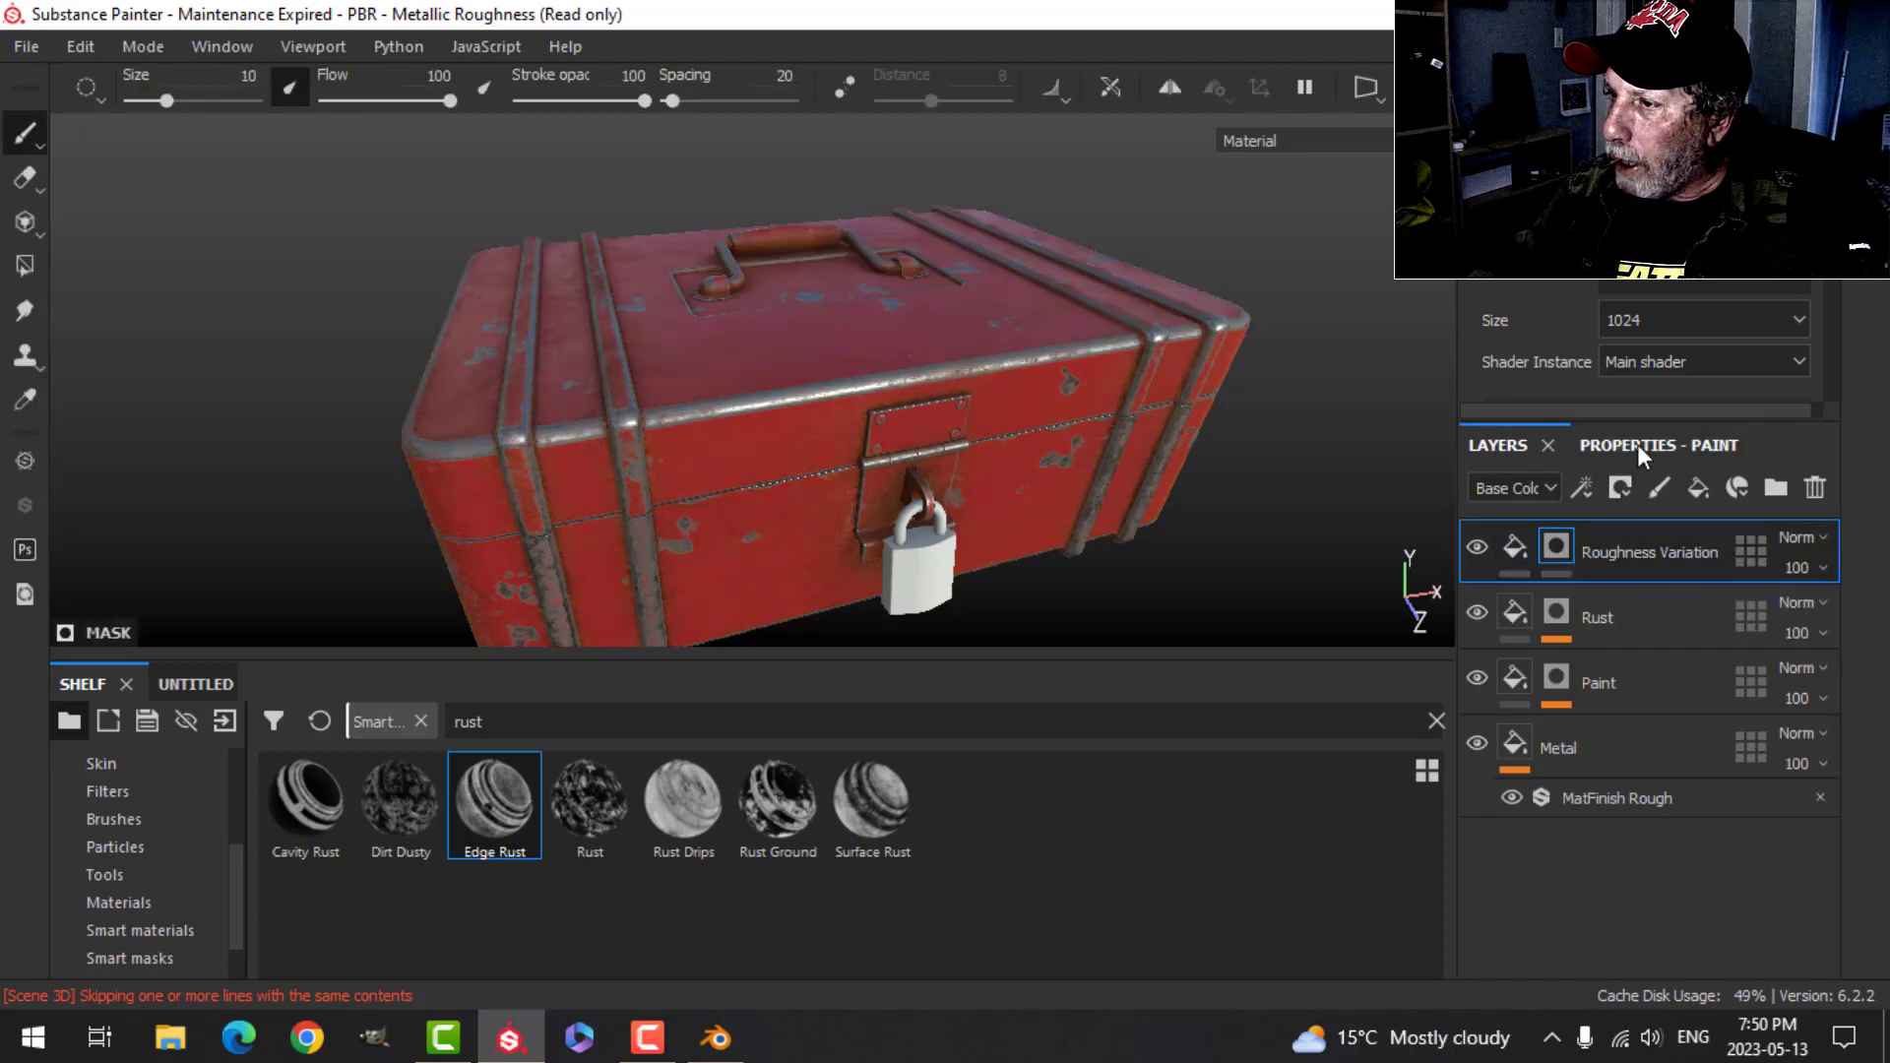
right_click(1550, 542)
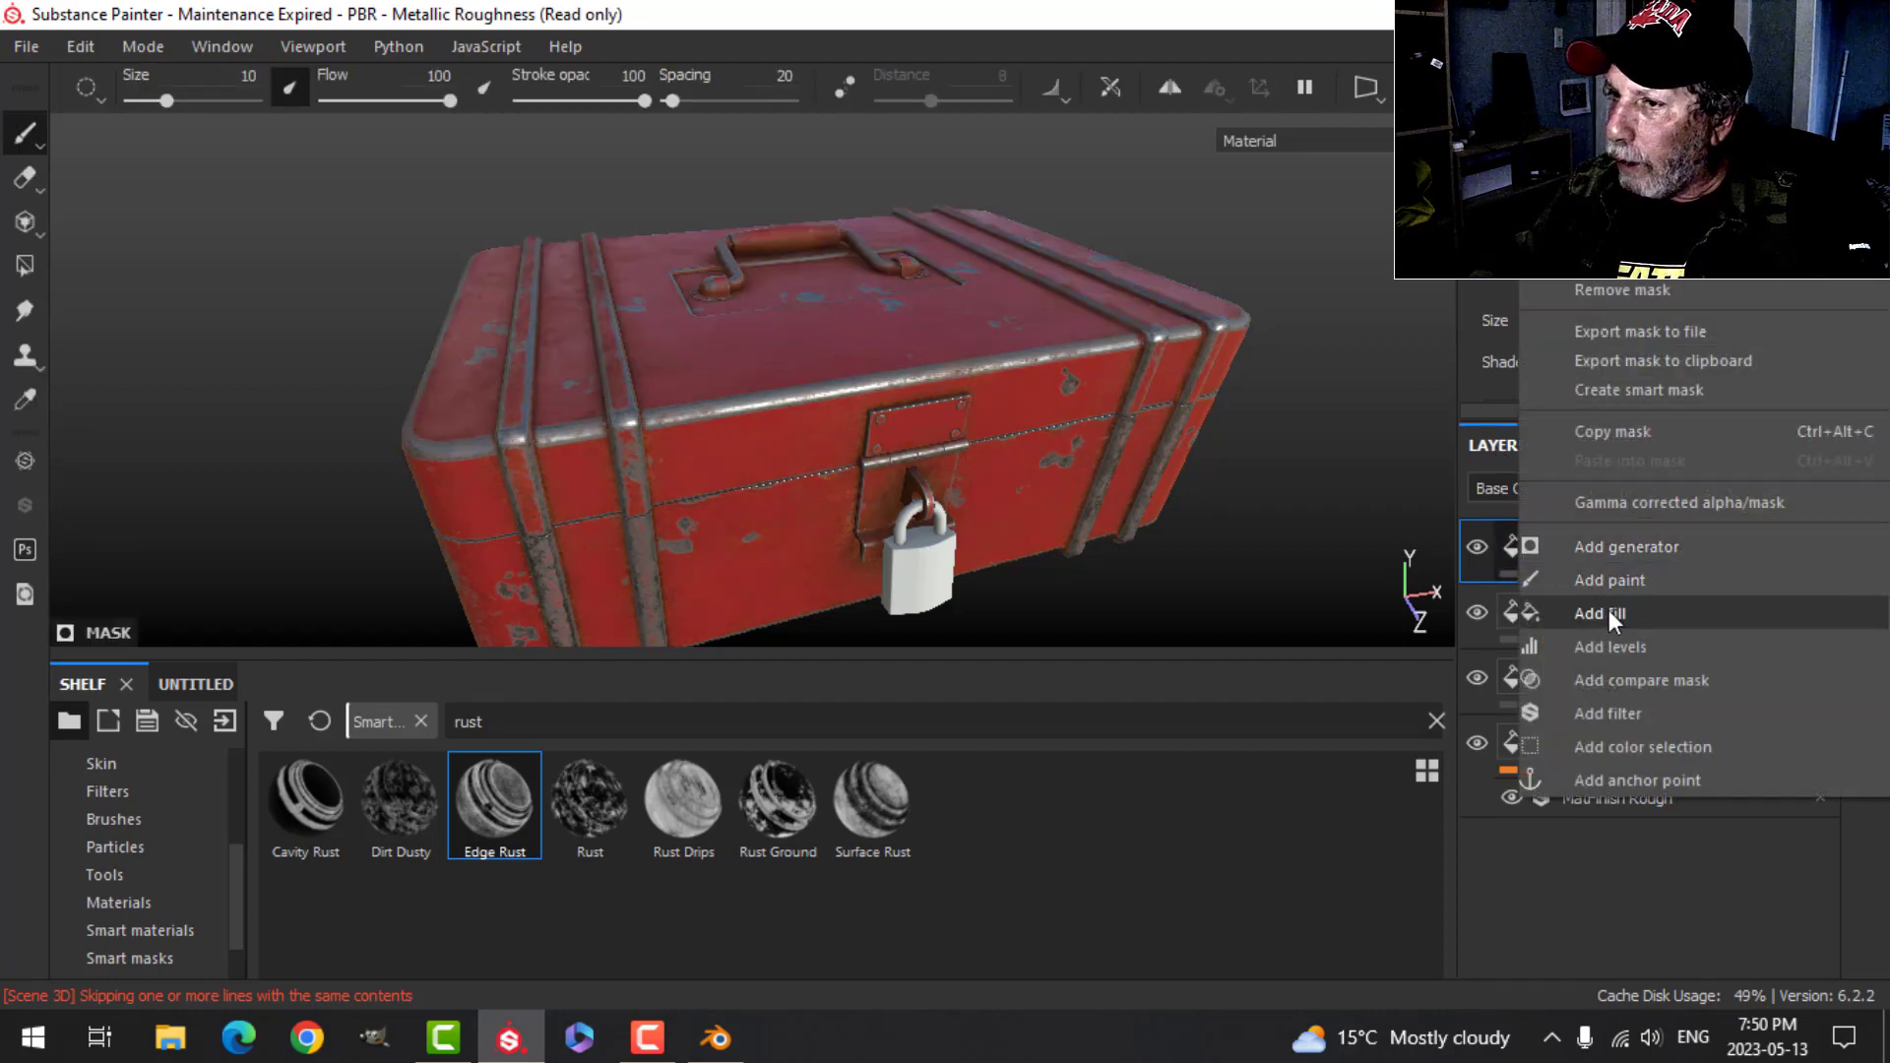
click(1609, 611)
- Search the grunges for "grunge map 00" and assign Grunge Map 007 to the fill in the Roughness Variation mask
click(1662, 445)
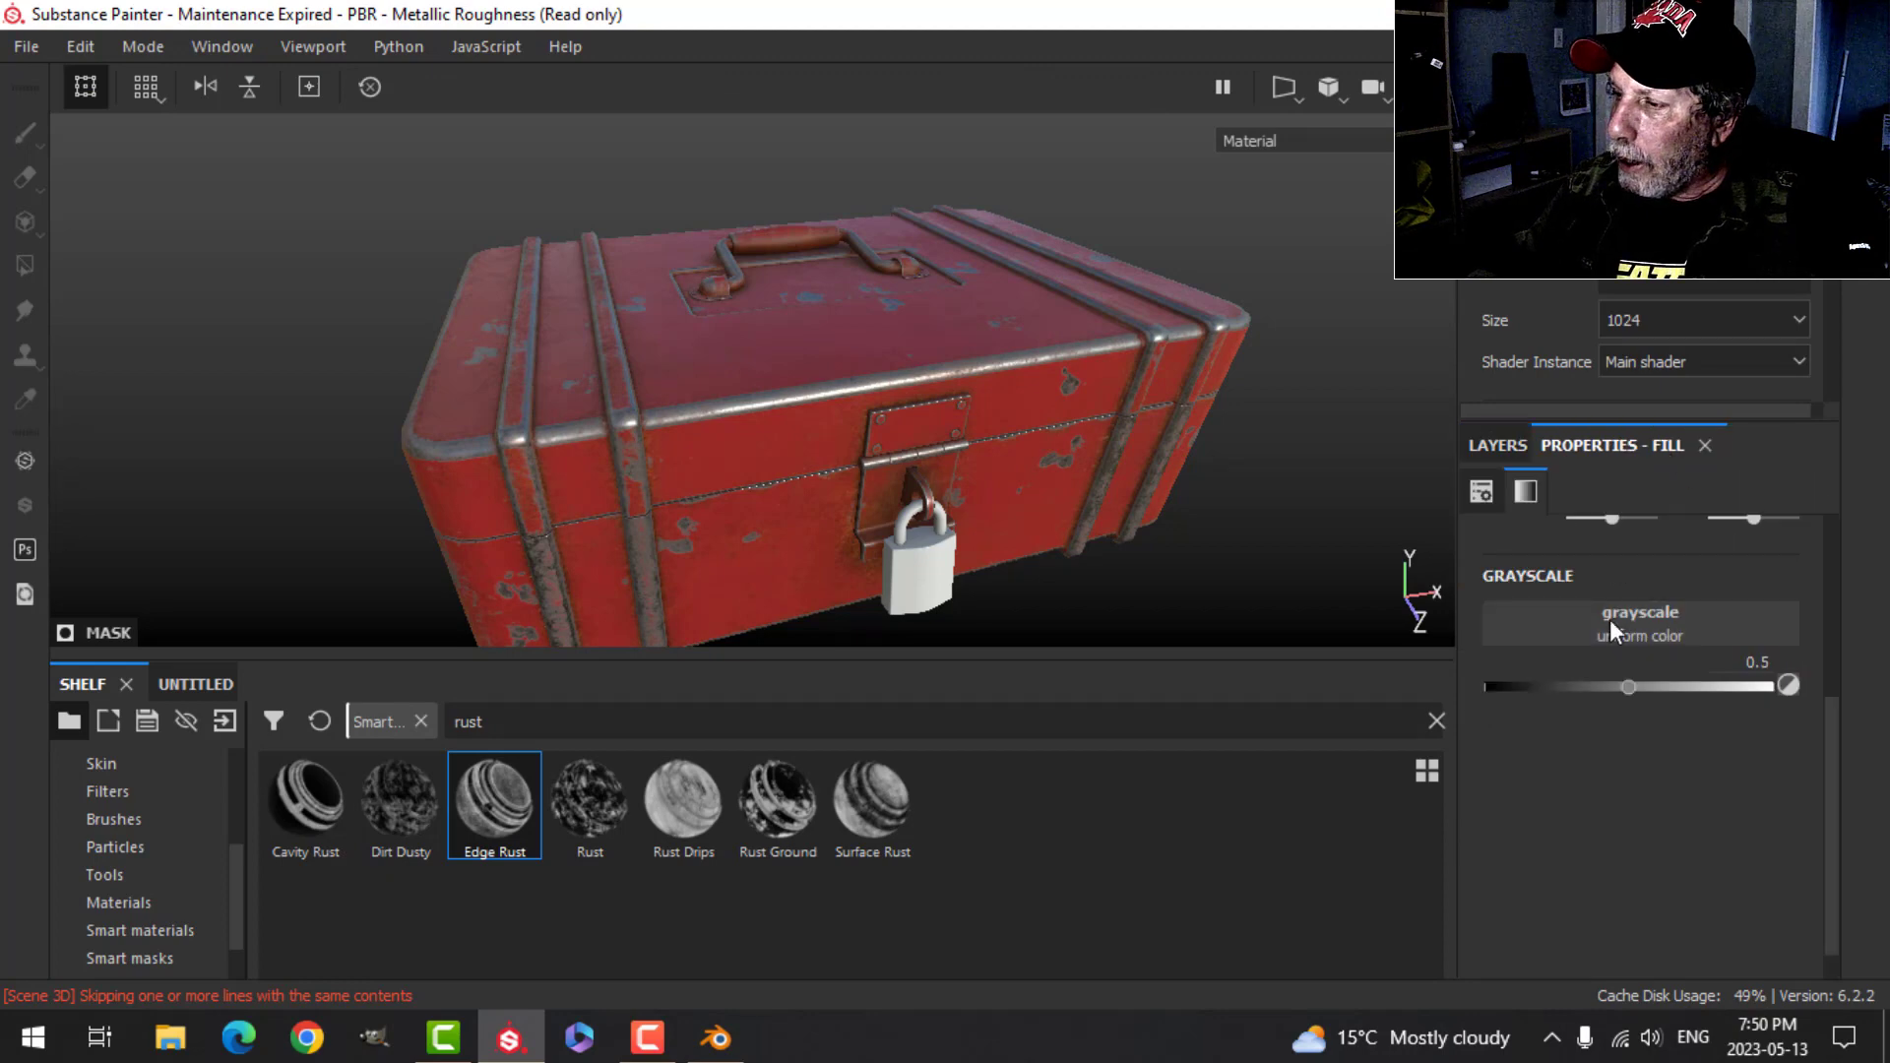
scroll(158, 812, up, 3)
click(147, 818)
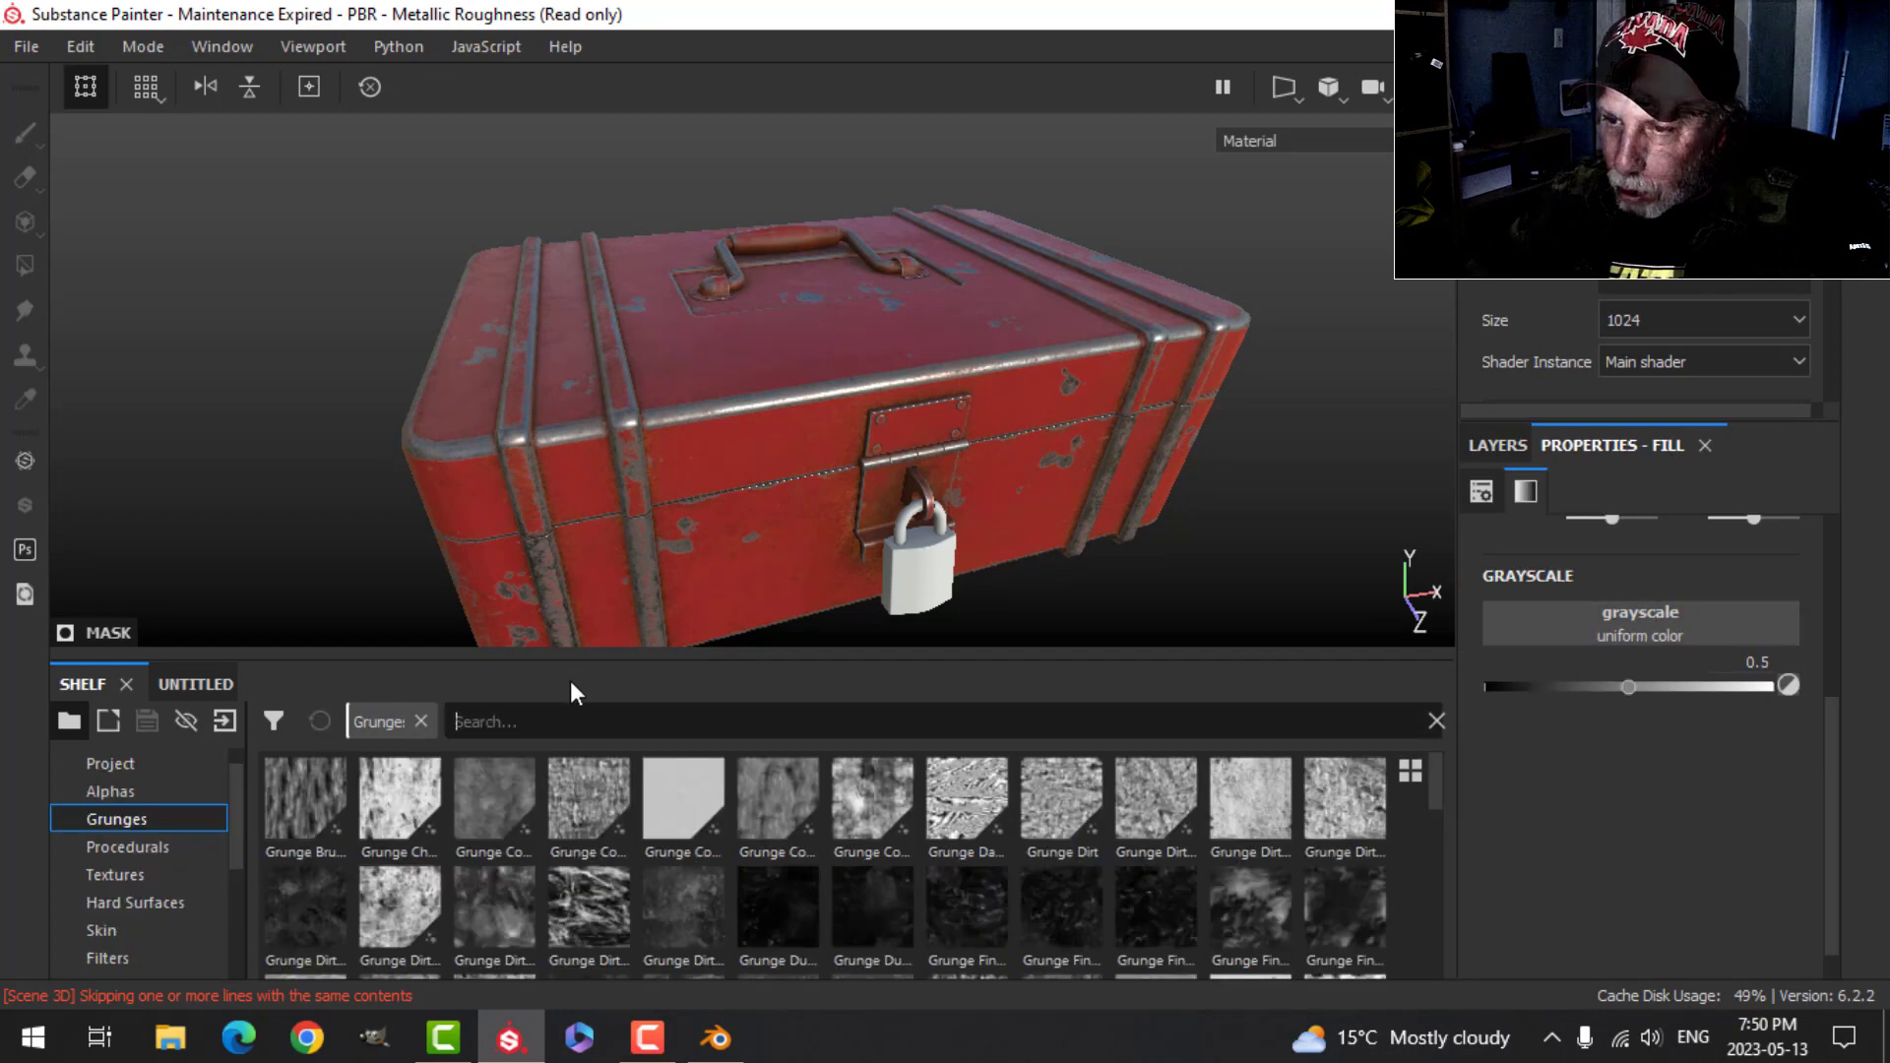
click(573, 701)
text(grunge ma)
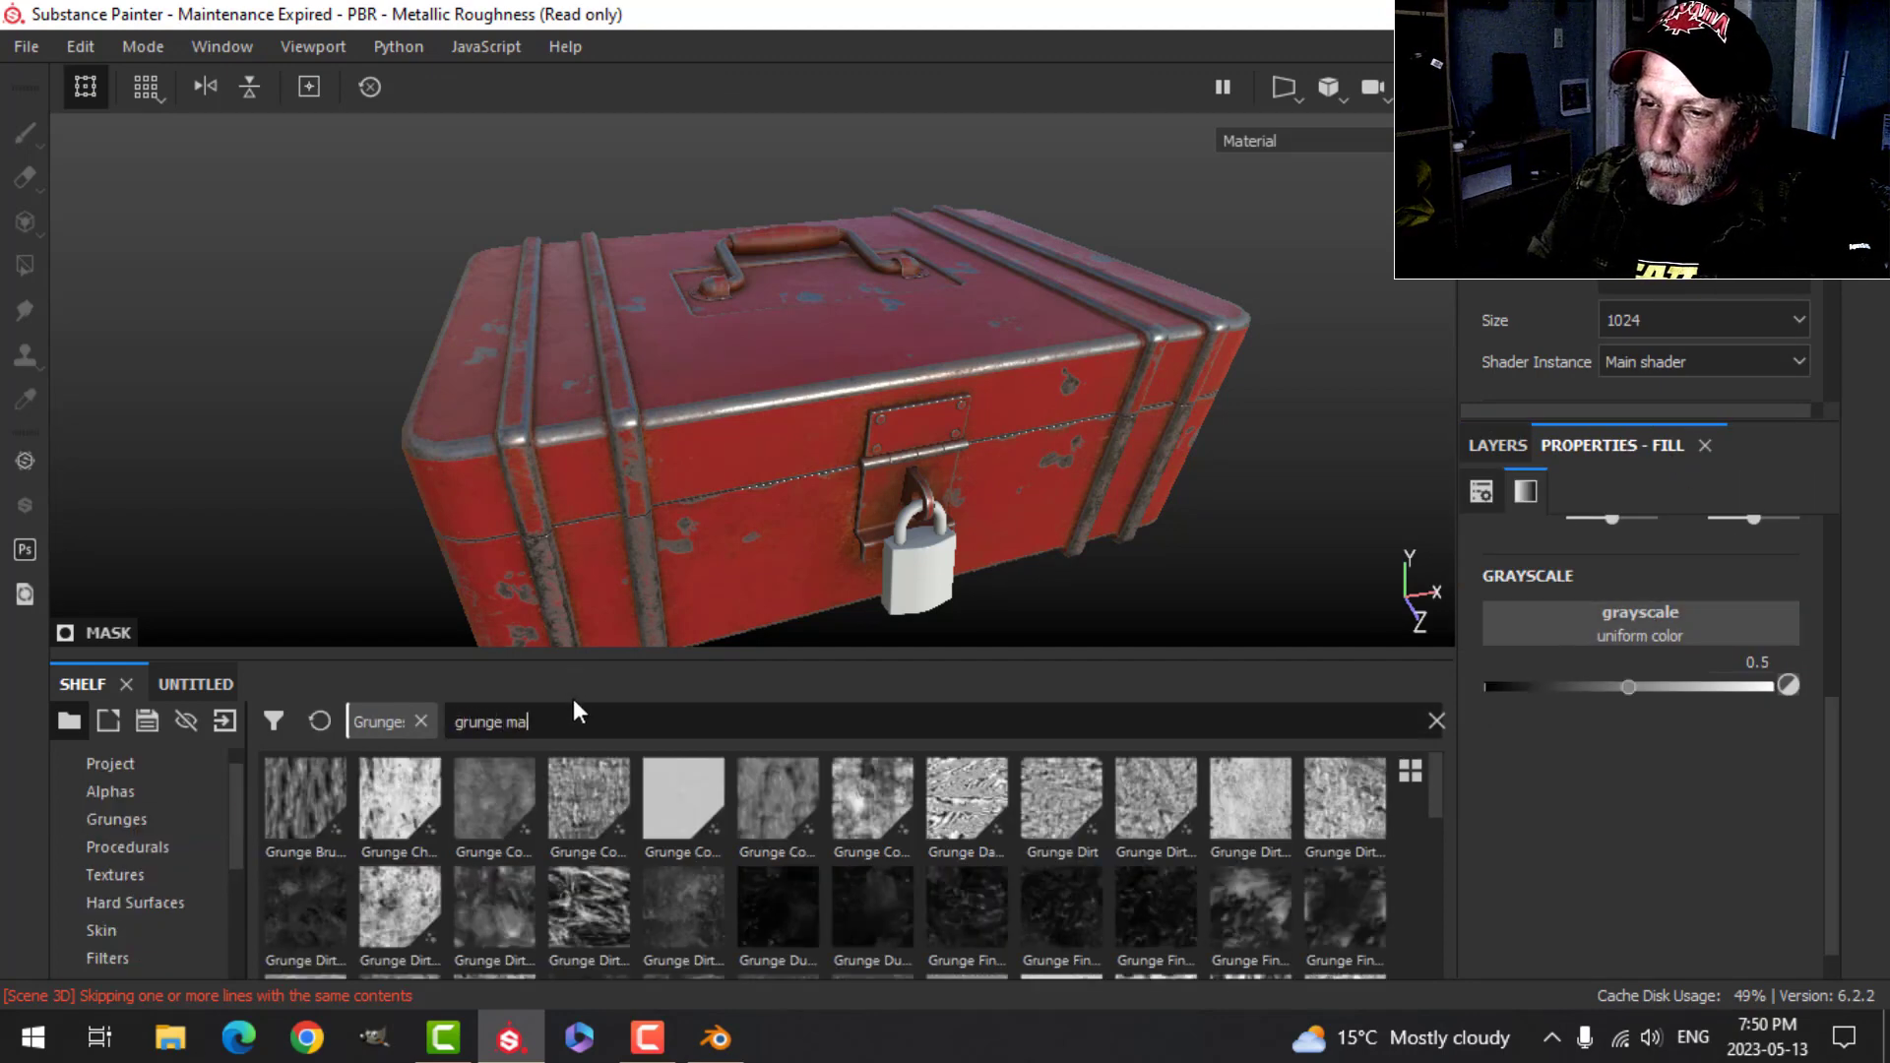
text(p 00)
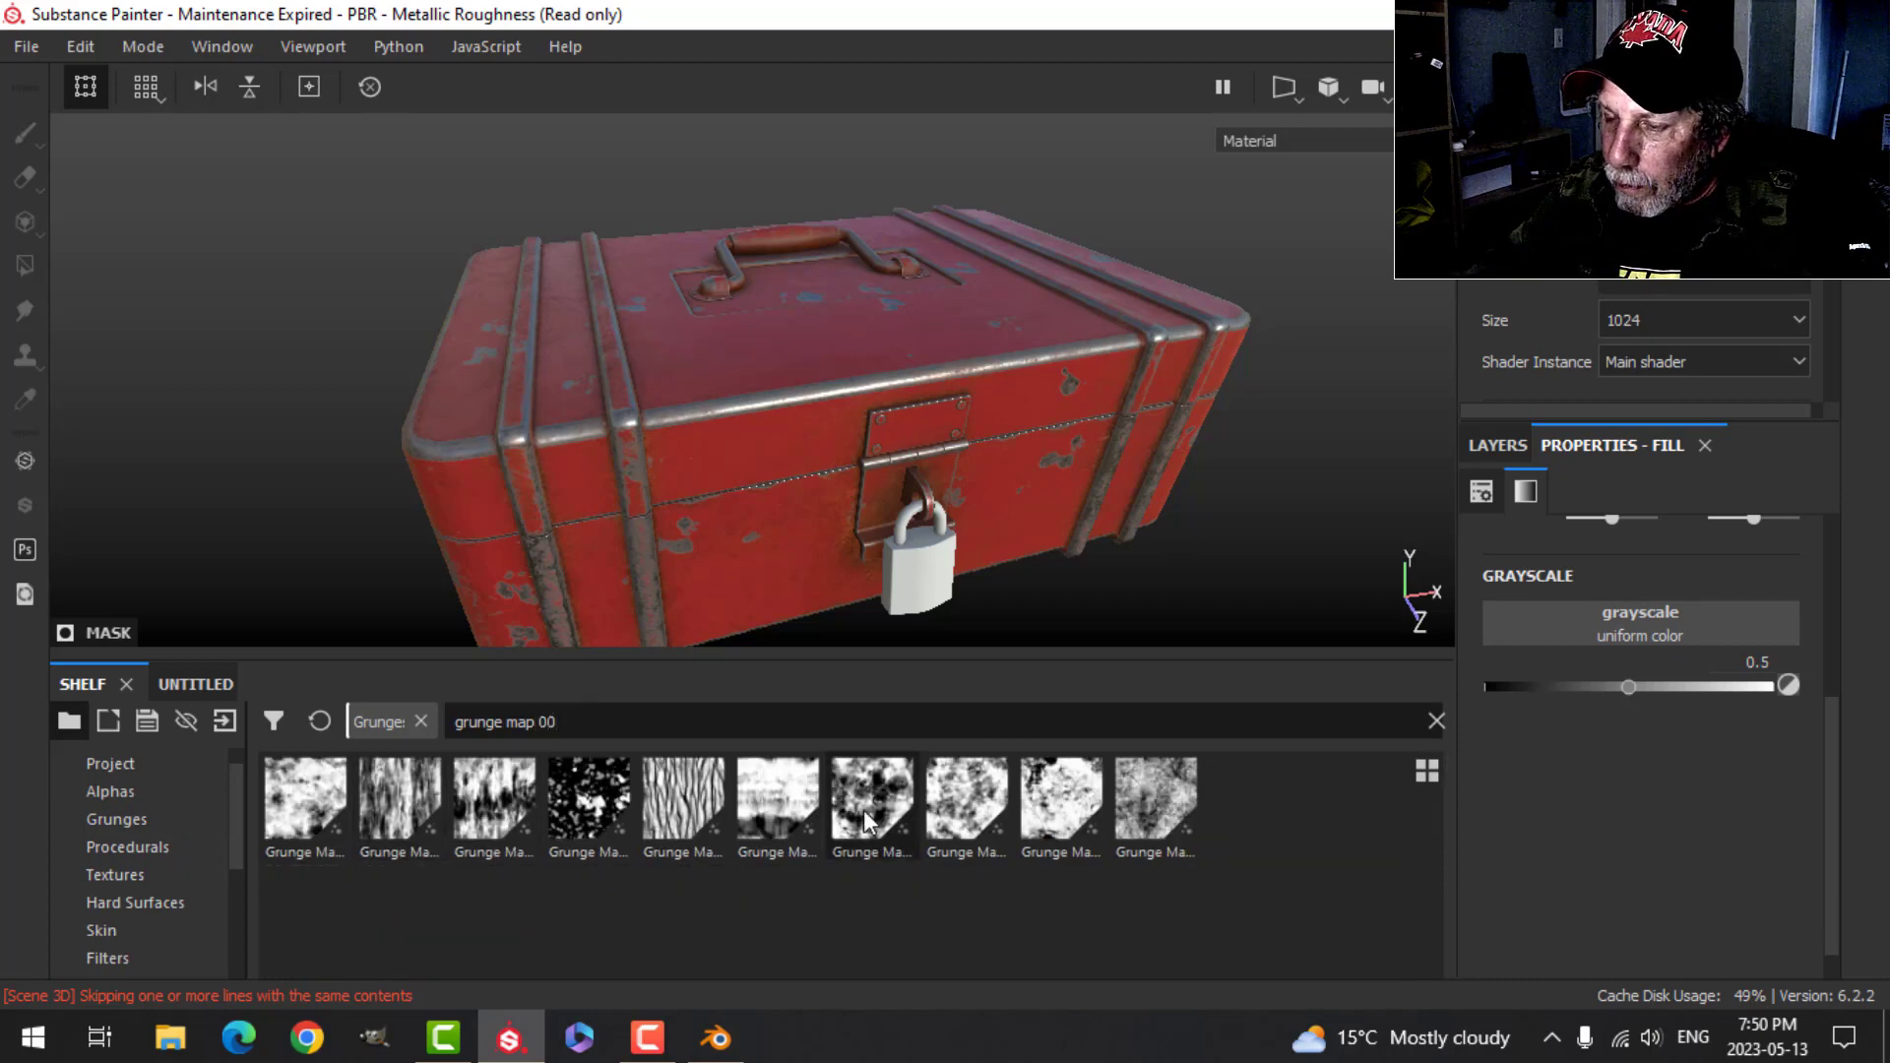
drag(864, 809, 1516, 634)
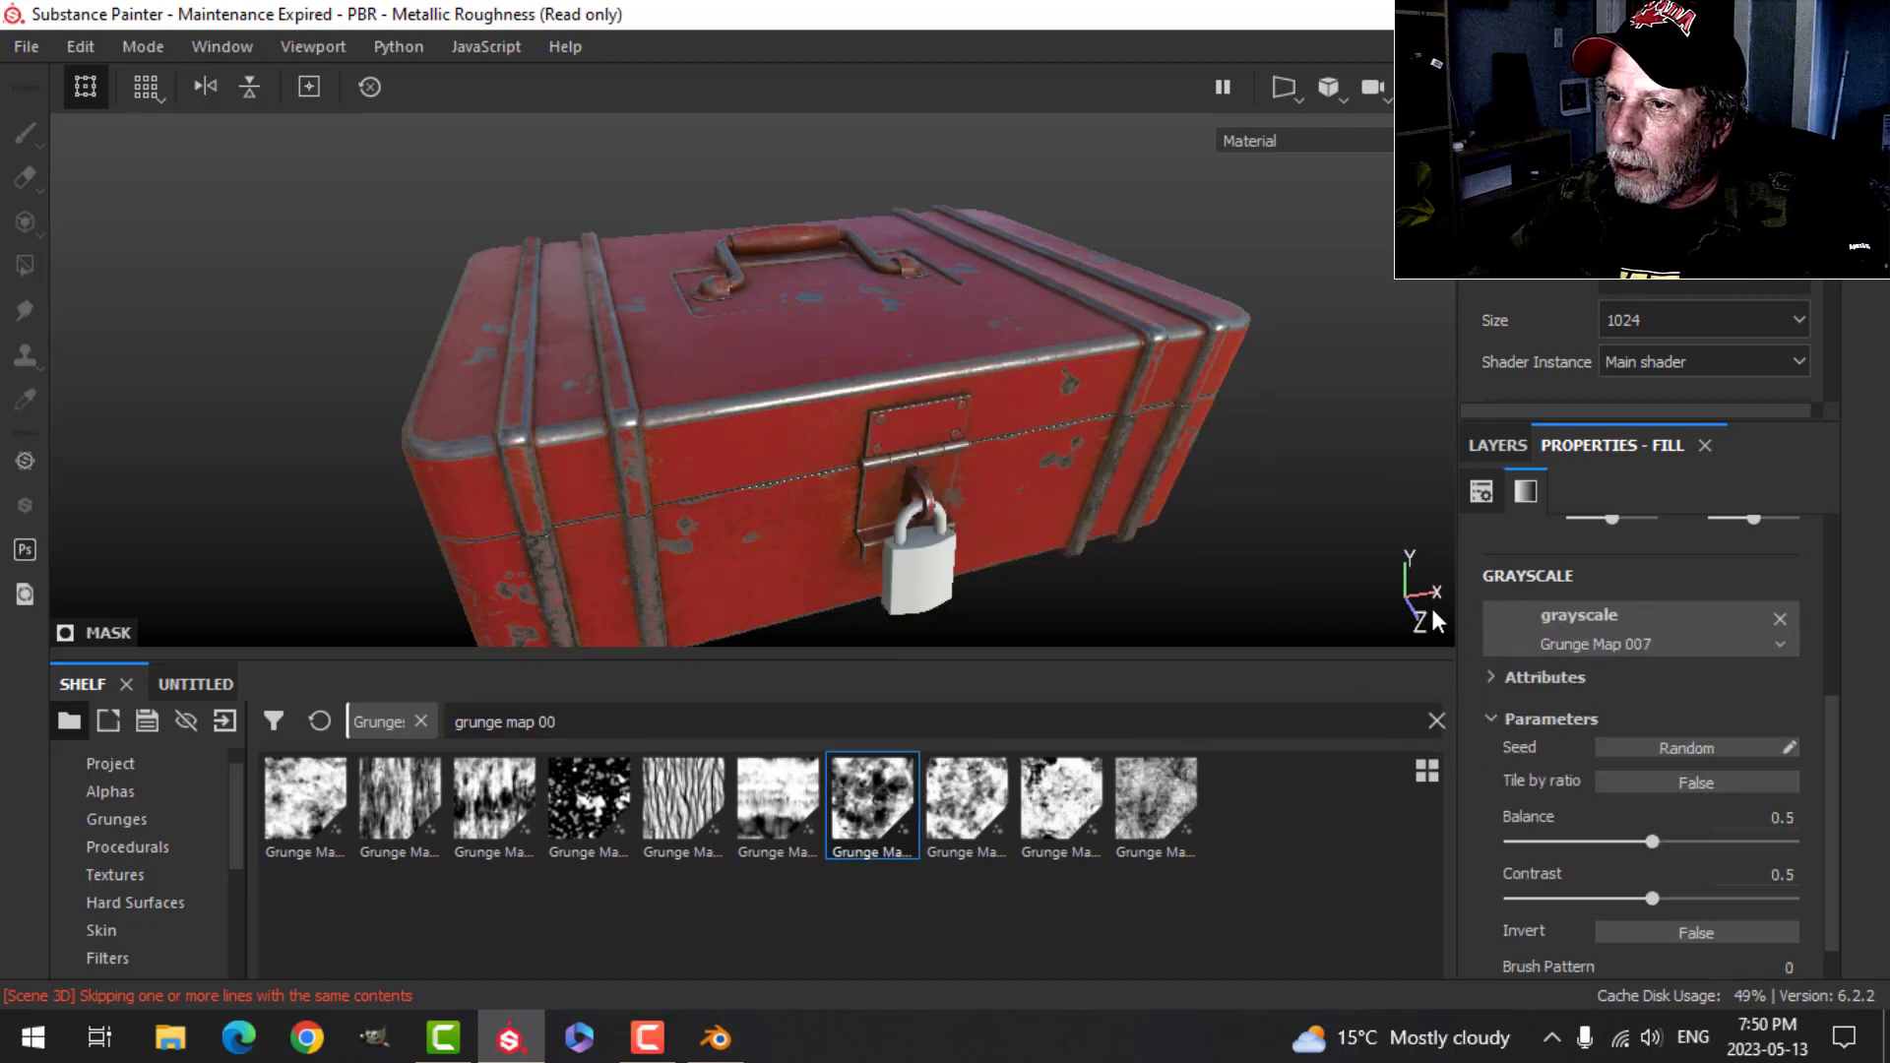
- Examine the roughness variation on the chest from several angles, comparing it with the Roughness Variation layer hidden and shown
alt+drag(886, 446, 783, 345)
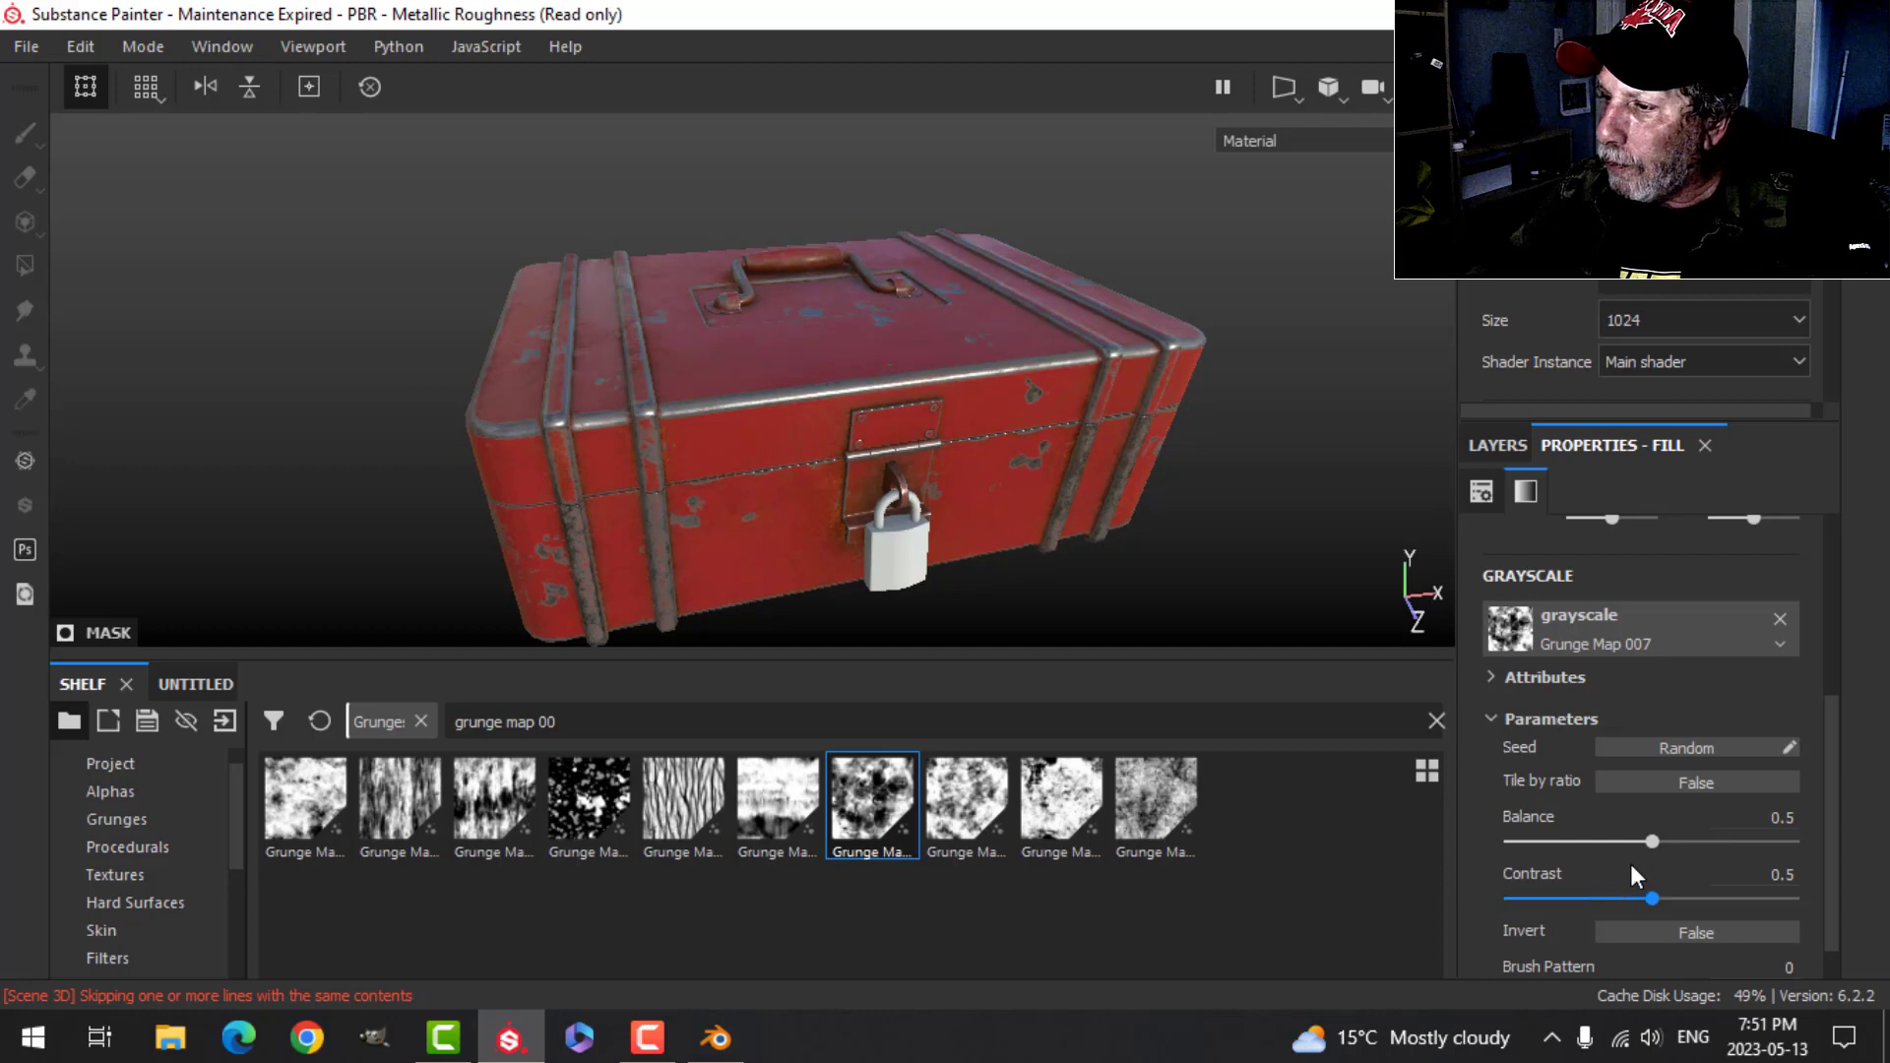
drag(1653, 898, 1646, 830)
click(1526, 449)
alt+drag(1177, 493, 1085, 478)
scroll(1131, 494, up, 4)
alt+drag(996, 451, 1199, 451)
scroll(1063, 453, down, 2)
alt+drag(1063, 458, 1061, 417)
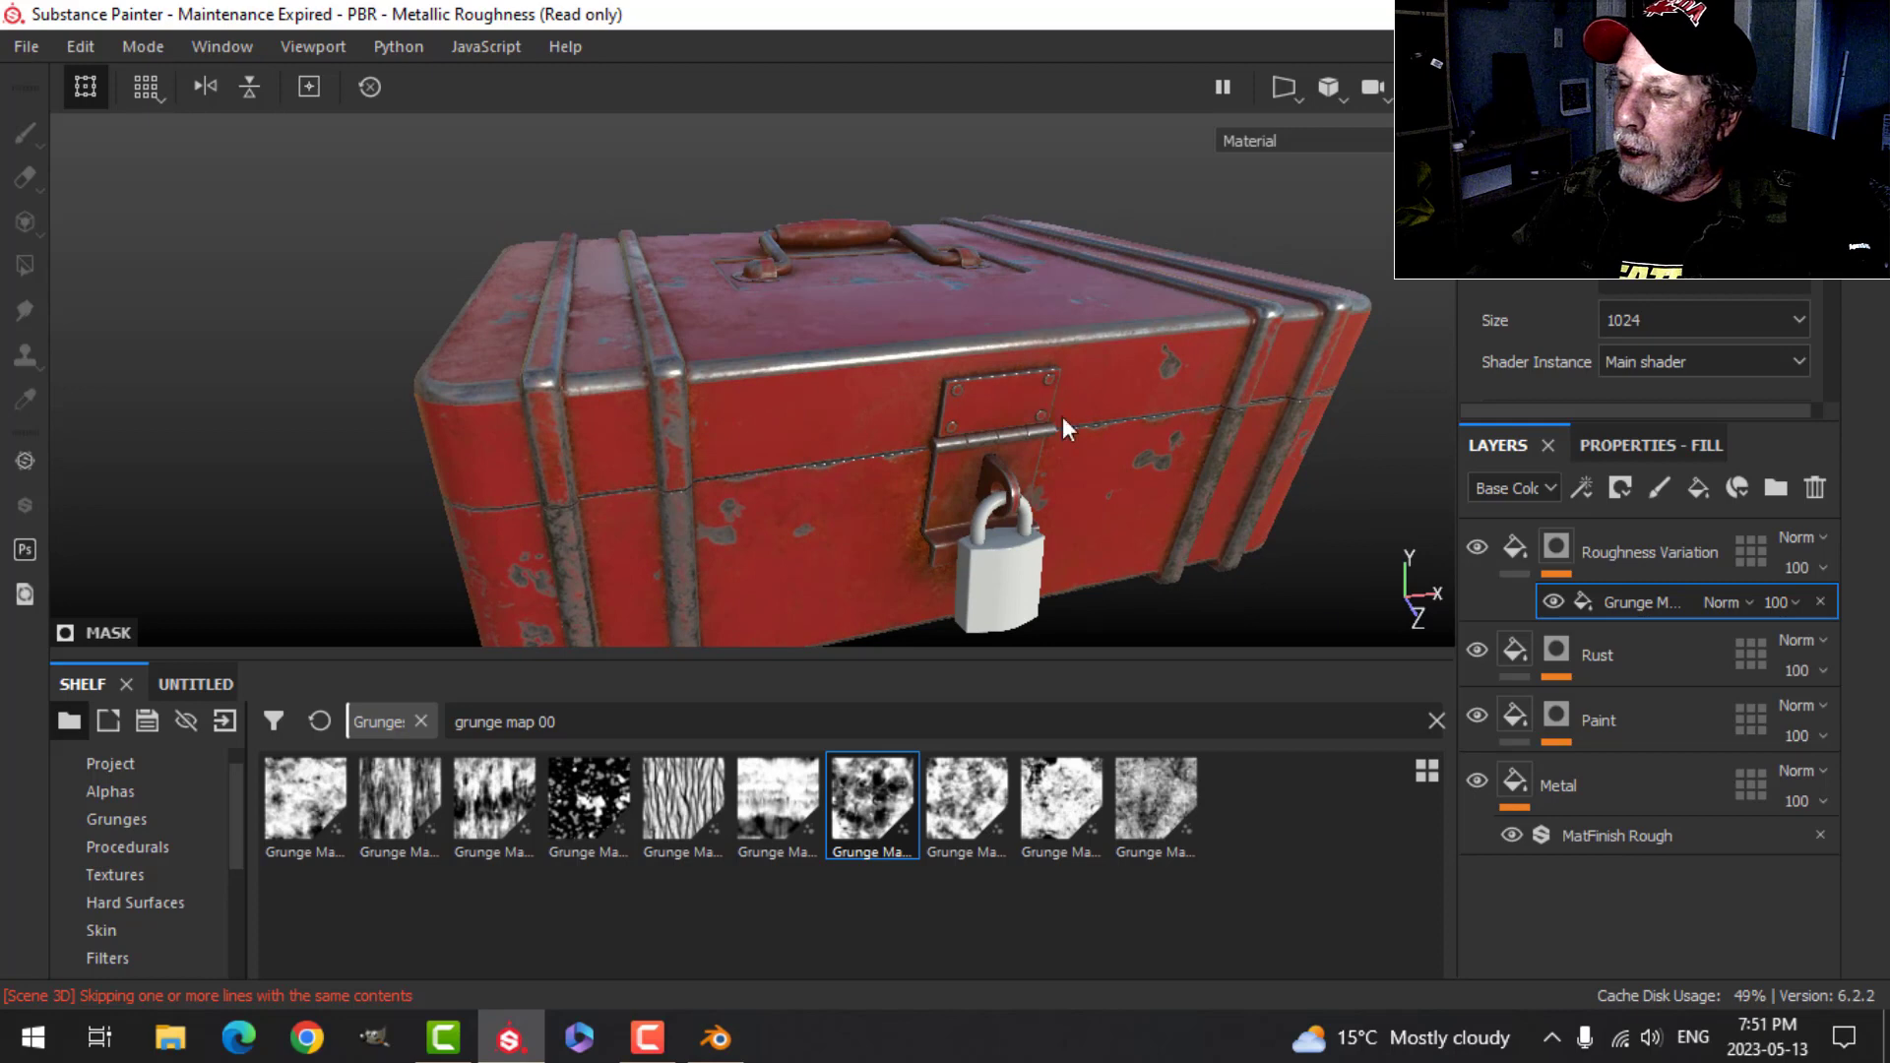
click(1476, 548)
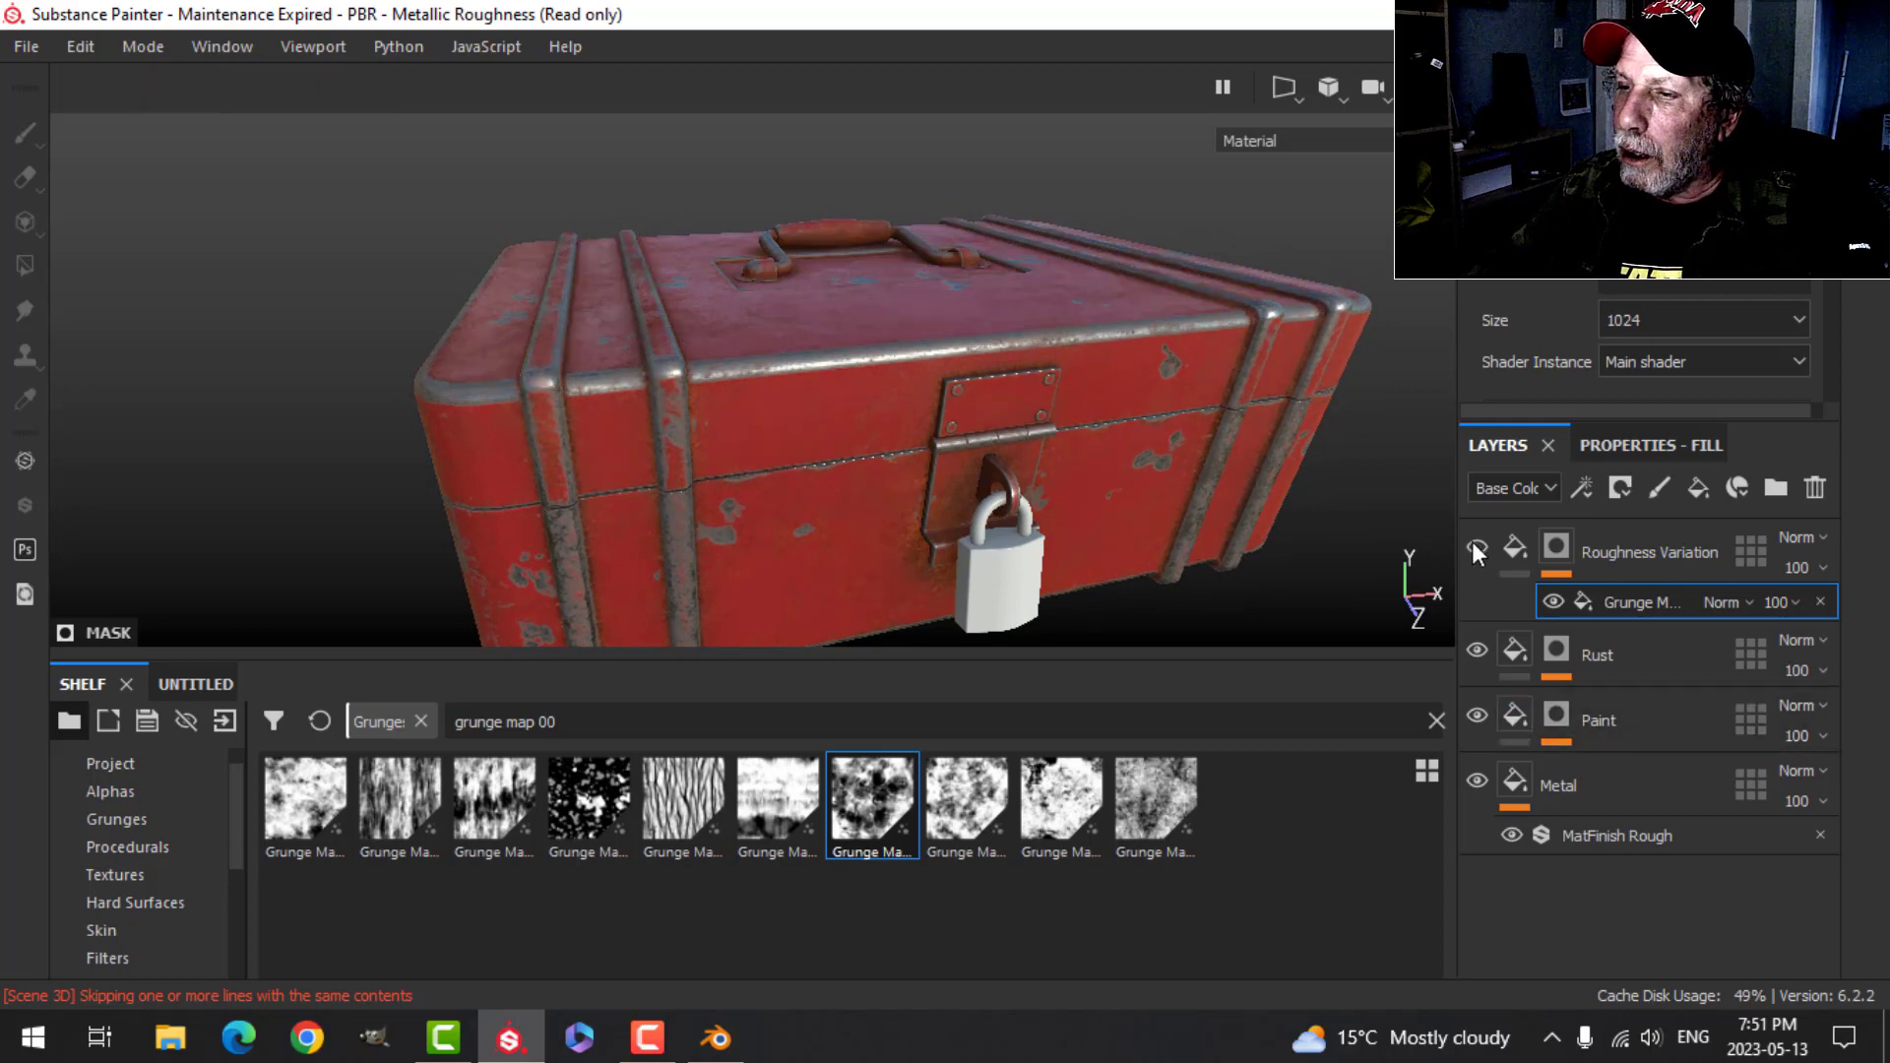
click(1476, 548)
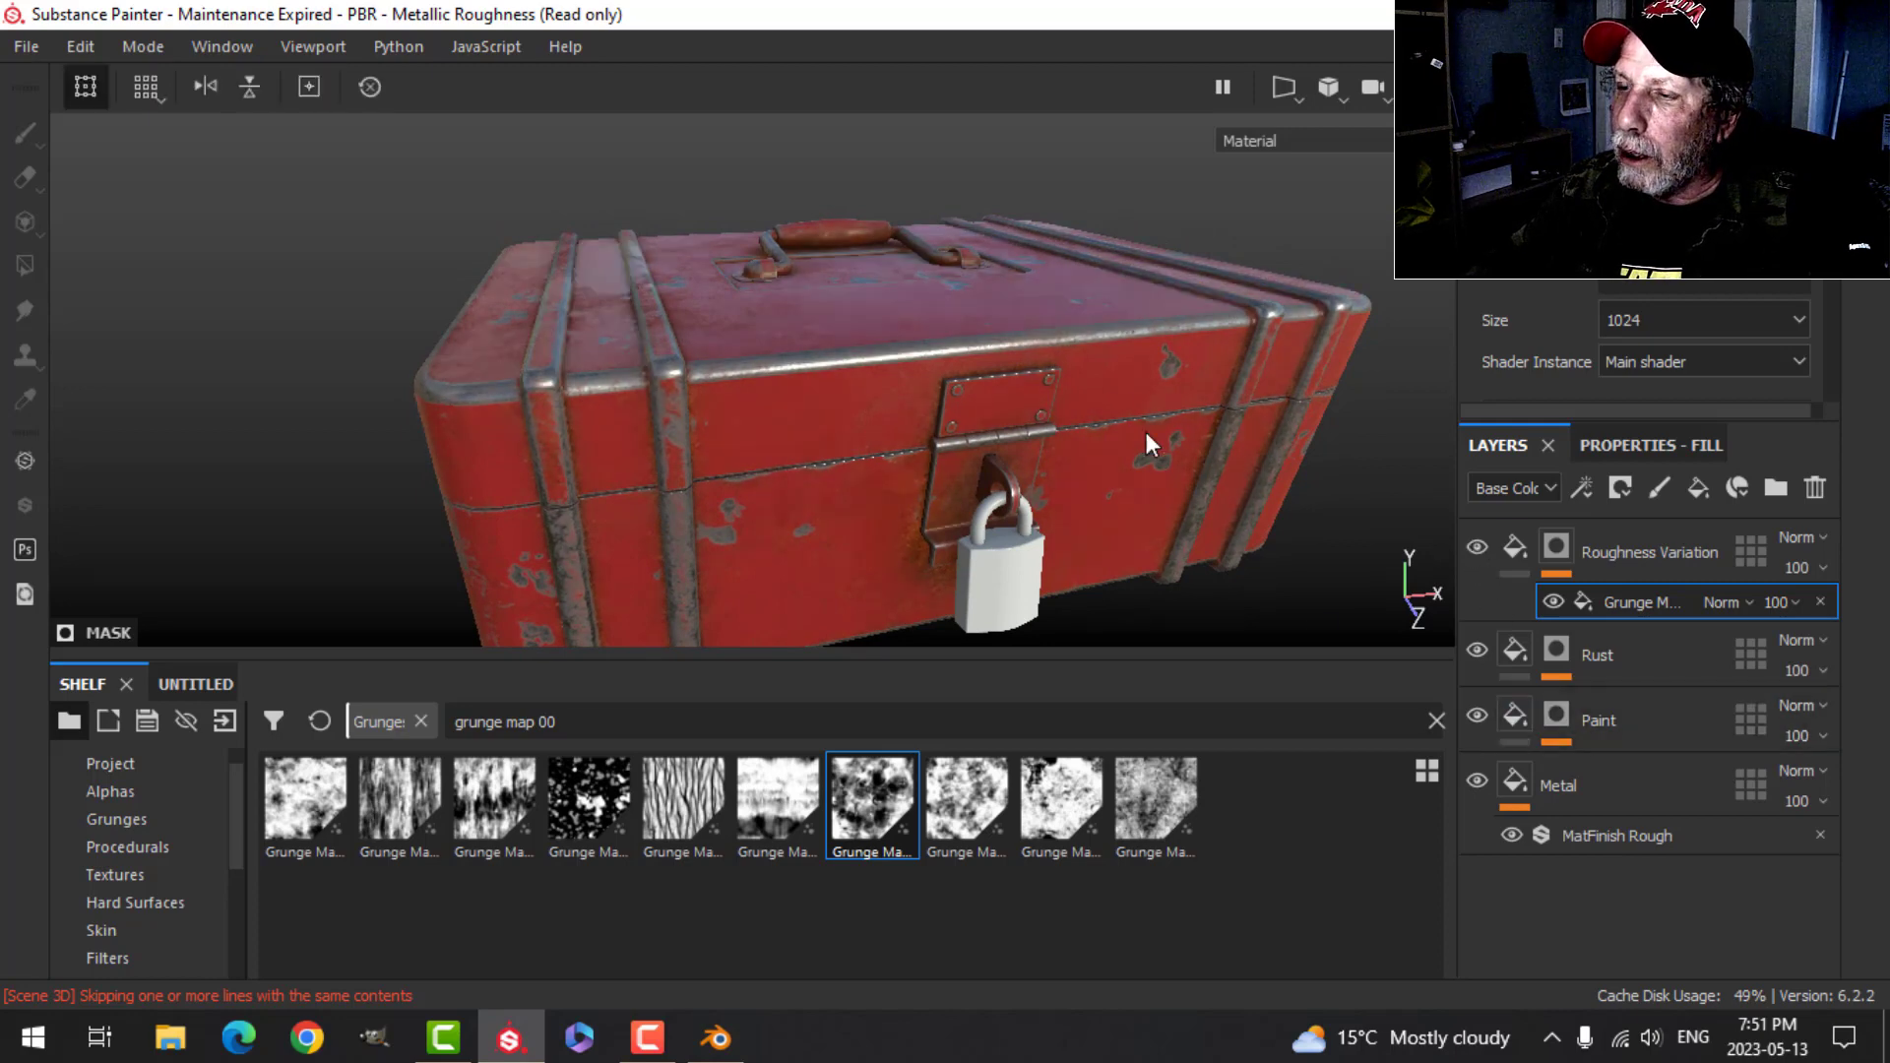
alt+drag(1079, 358, 1018, 433)
- Add a fill layer above the Roughness Variation layer and give it a black mask
click(1495, 562)
click(1510, 559)
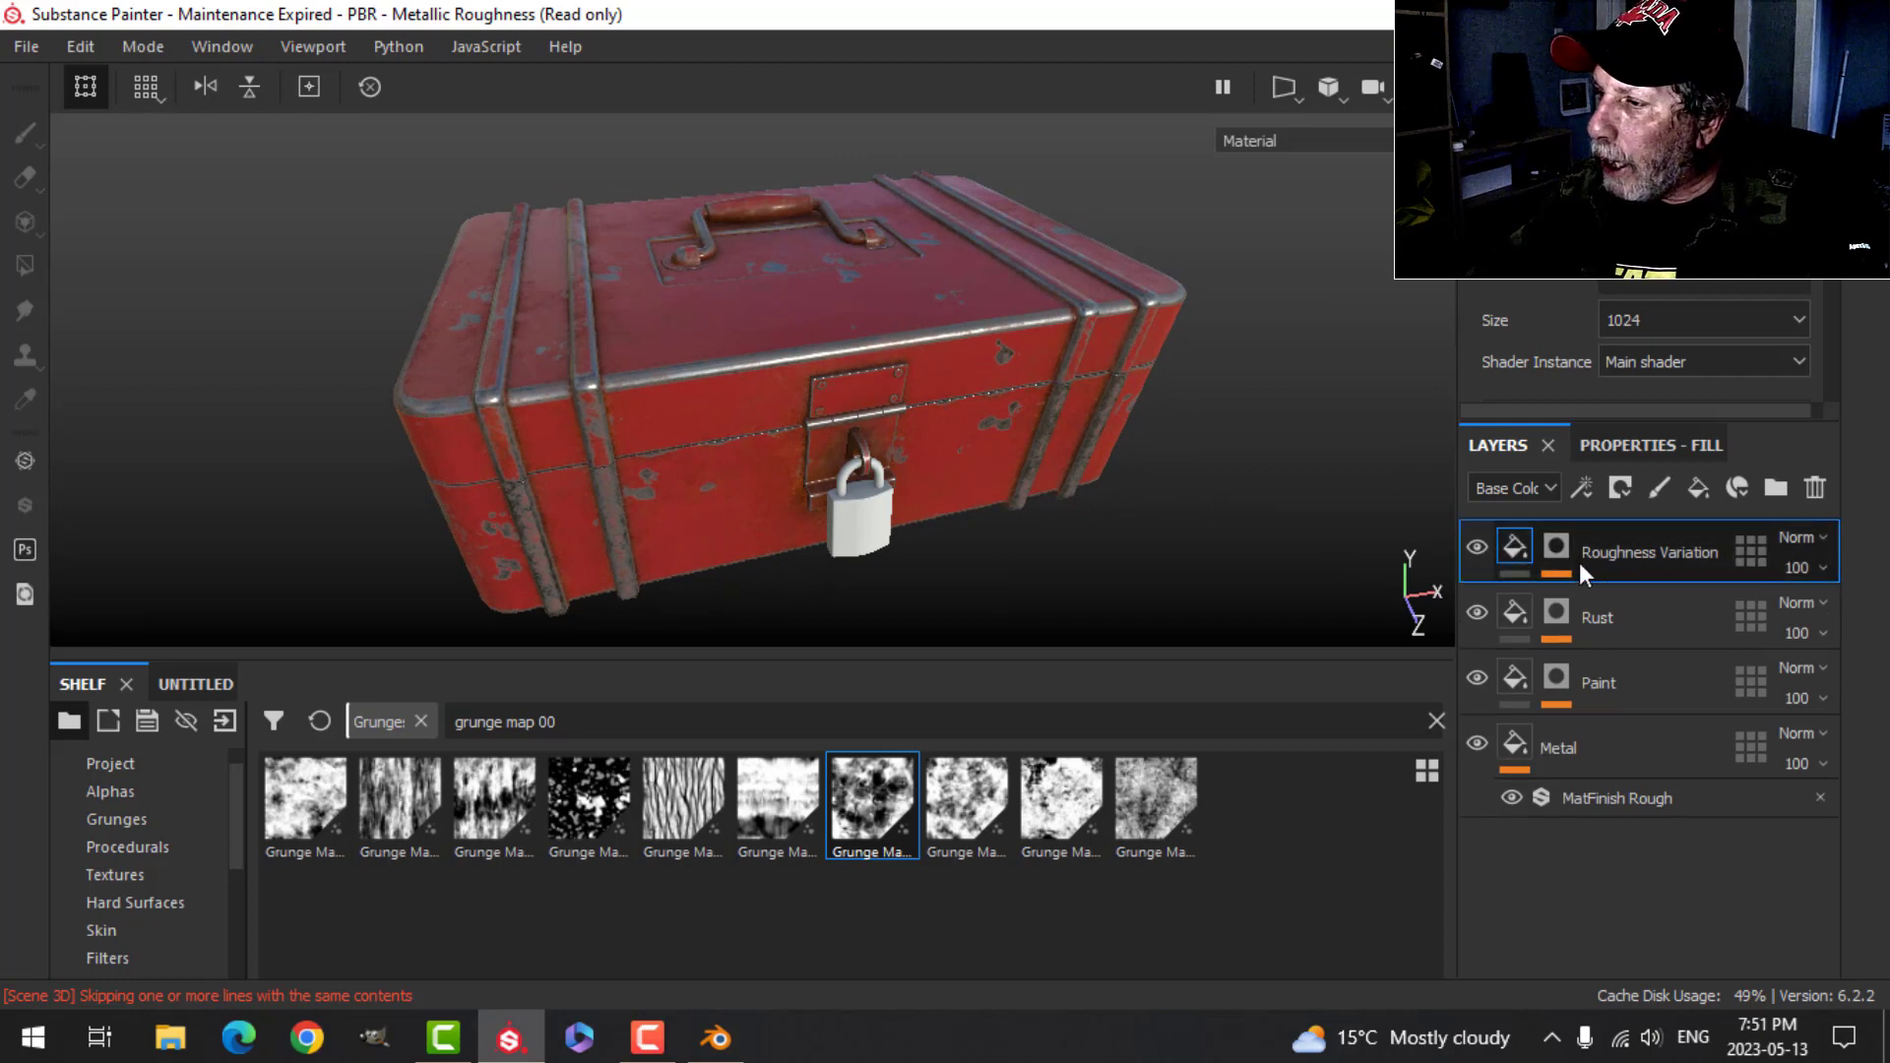
click(1700, 489)
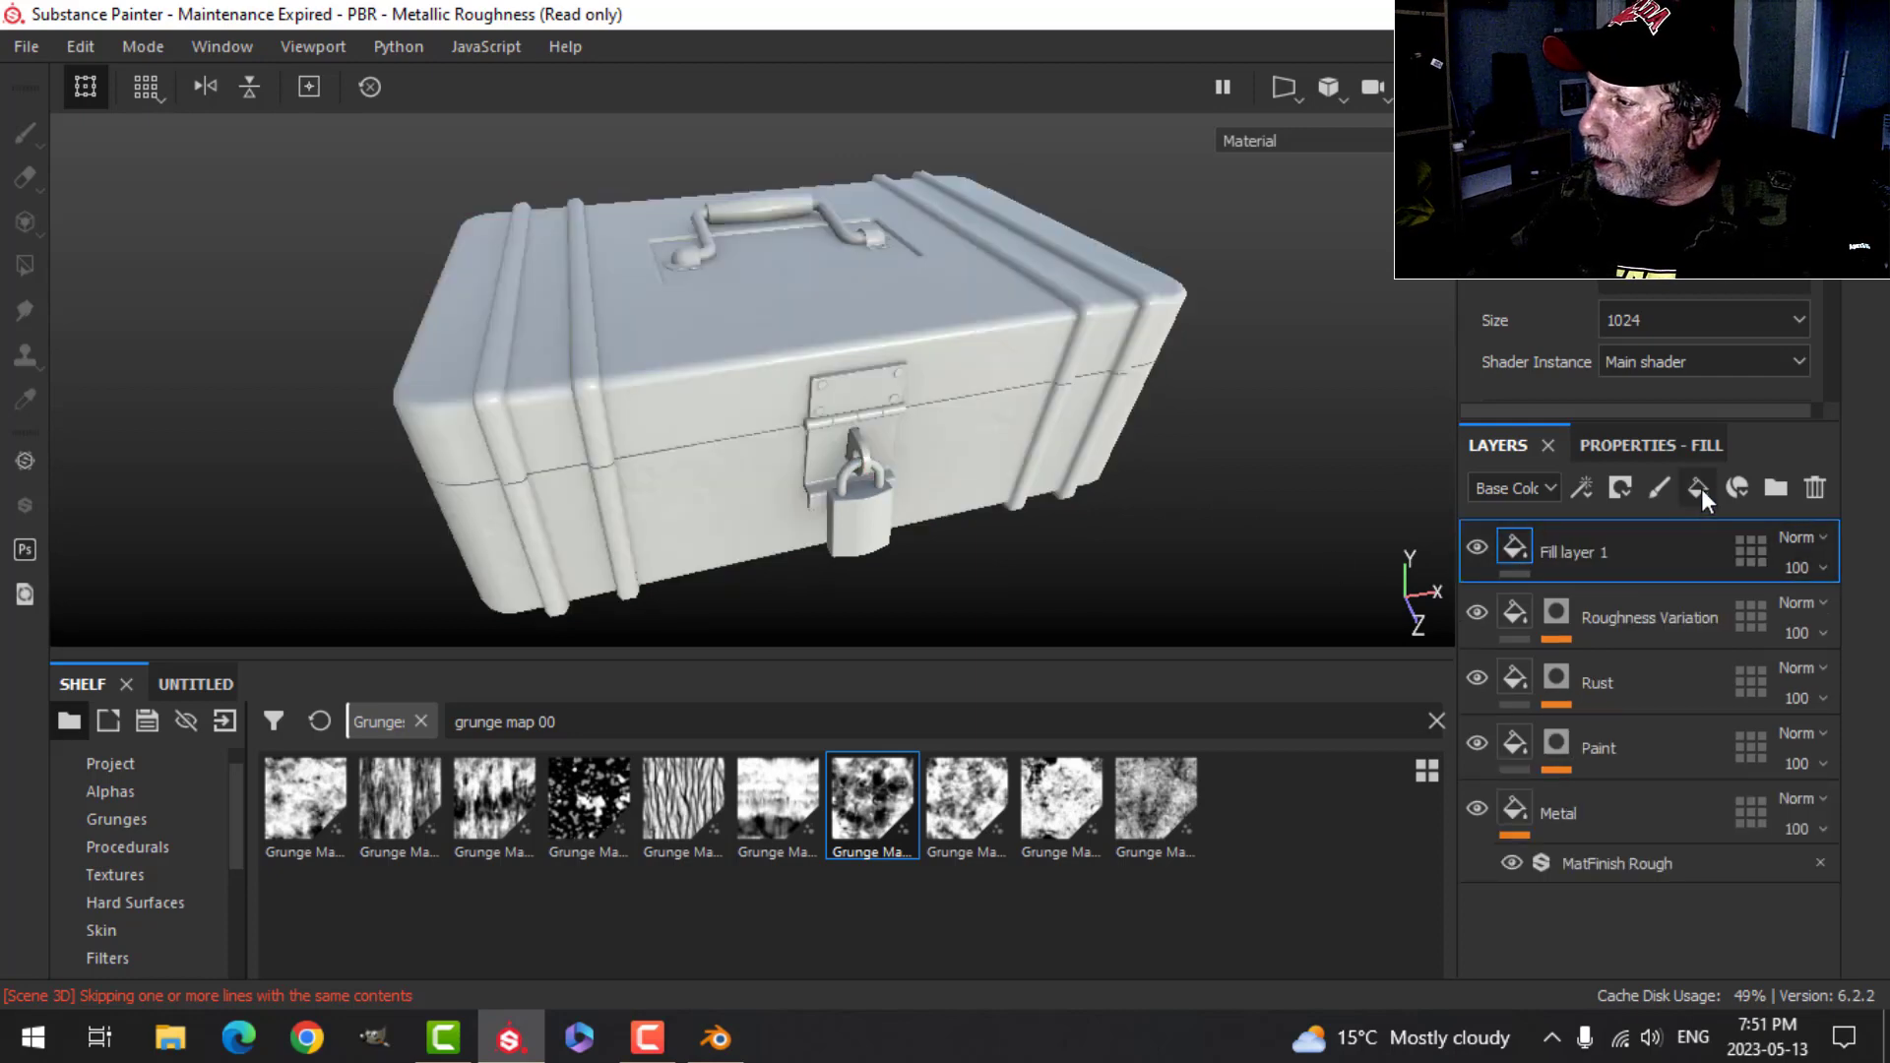
click(1620, 488)
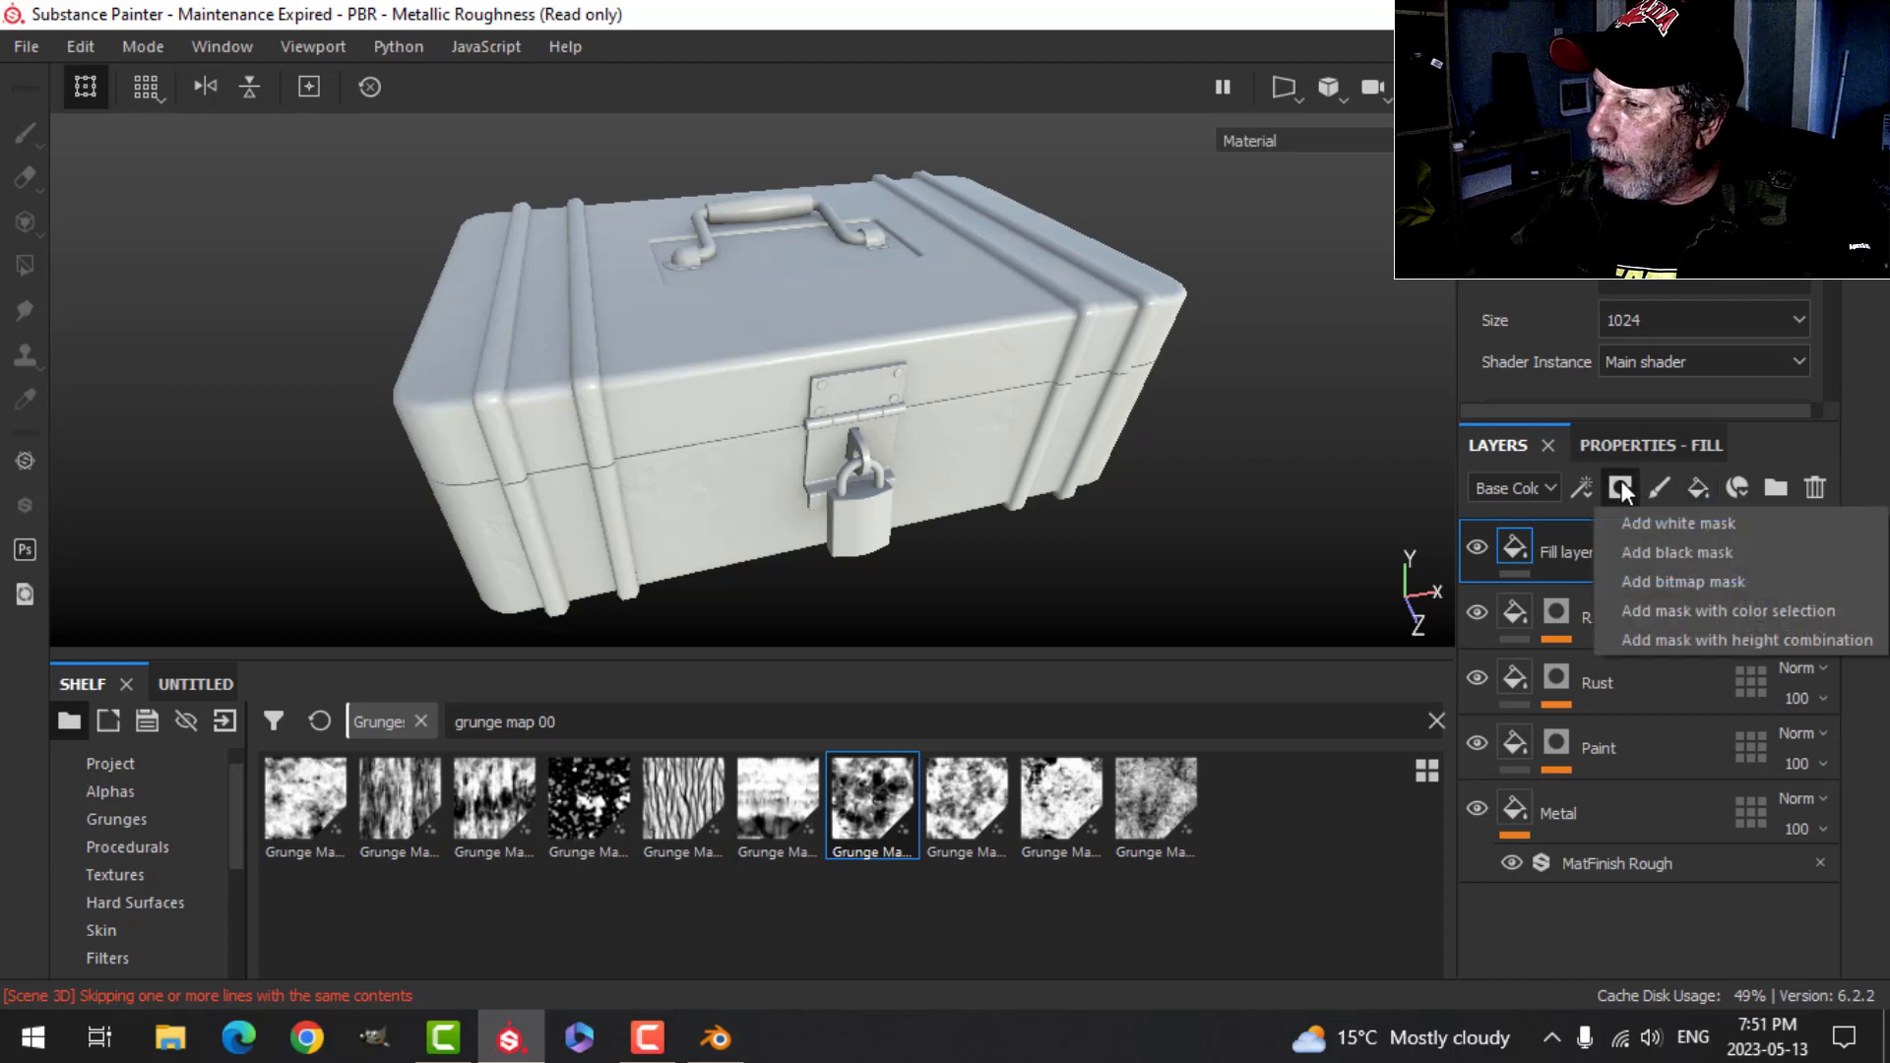
click(1637, 553)
- Add a fill effect to the new layer's mask and assign Grunge Map 004 to it
right_click(1554, 547)
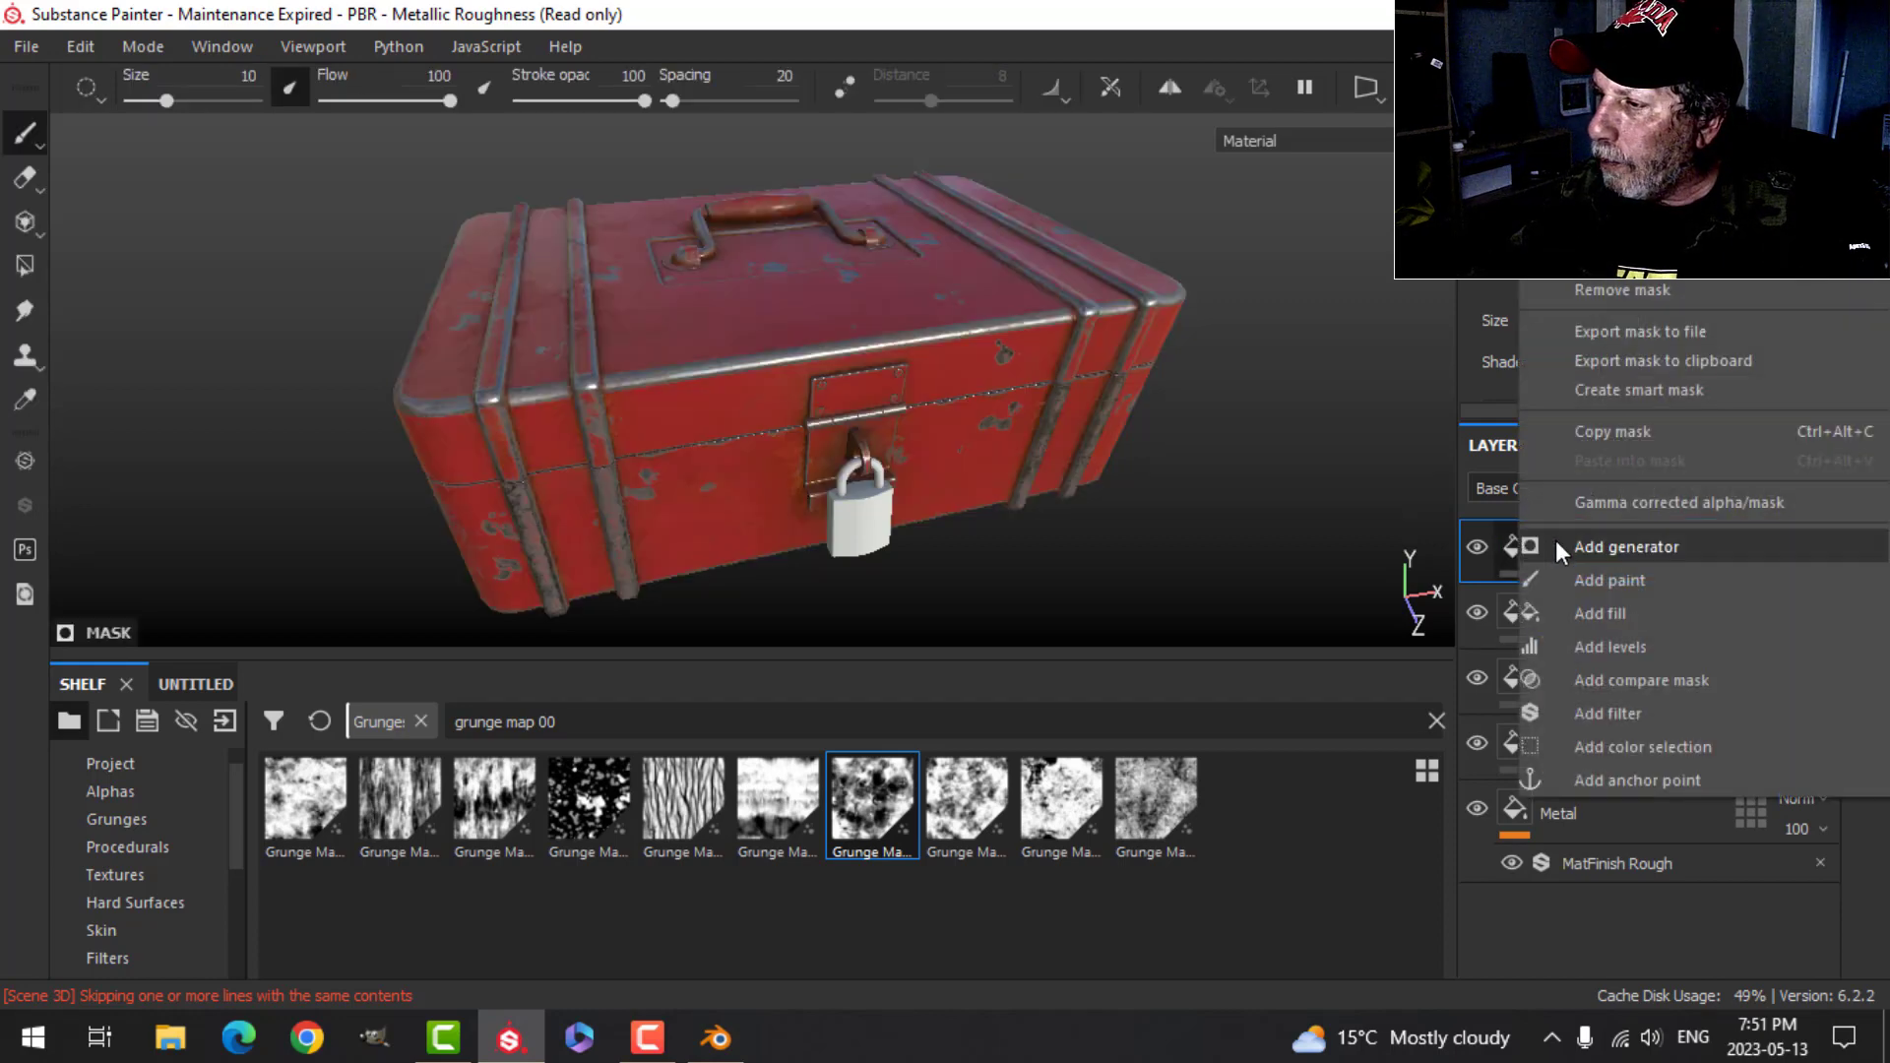
click(1616, 605)
click(1636, 446)
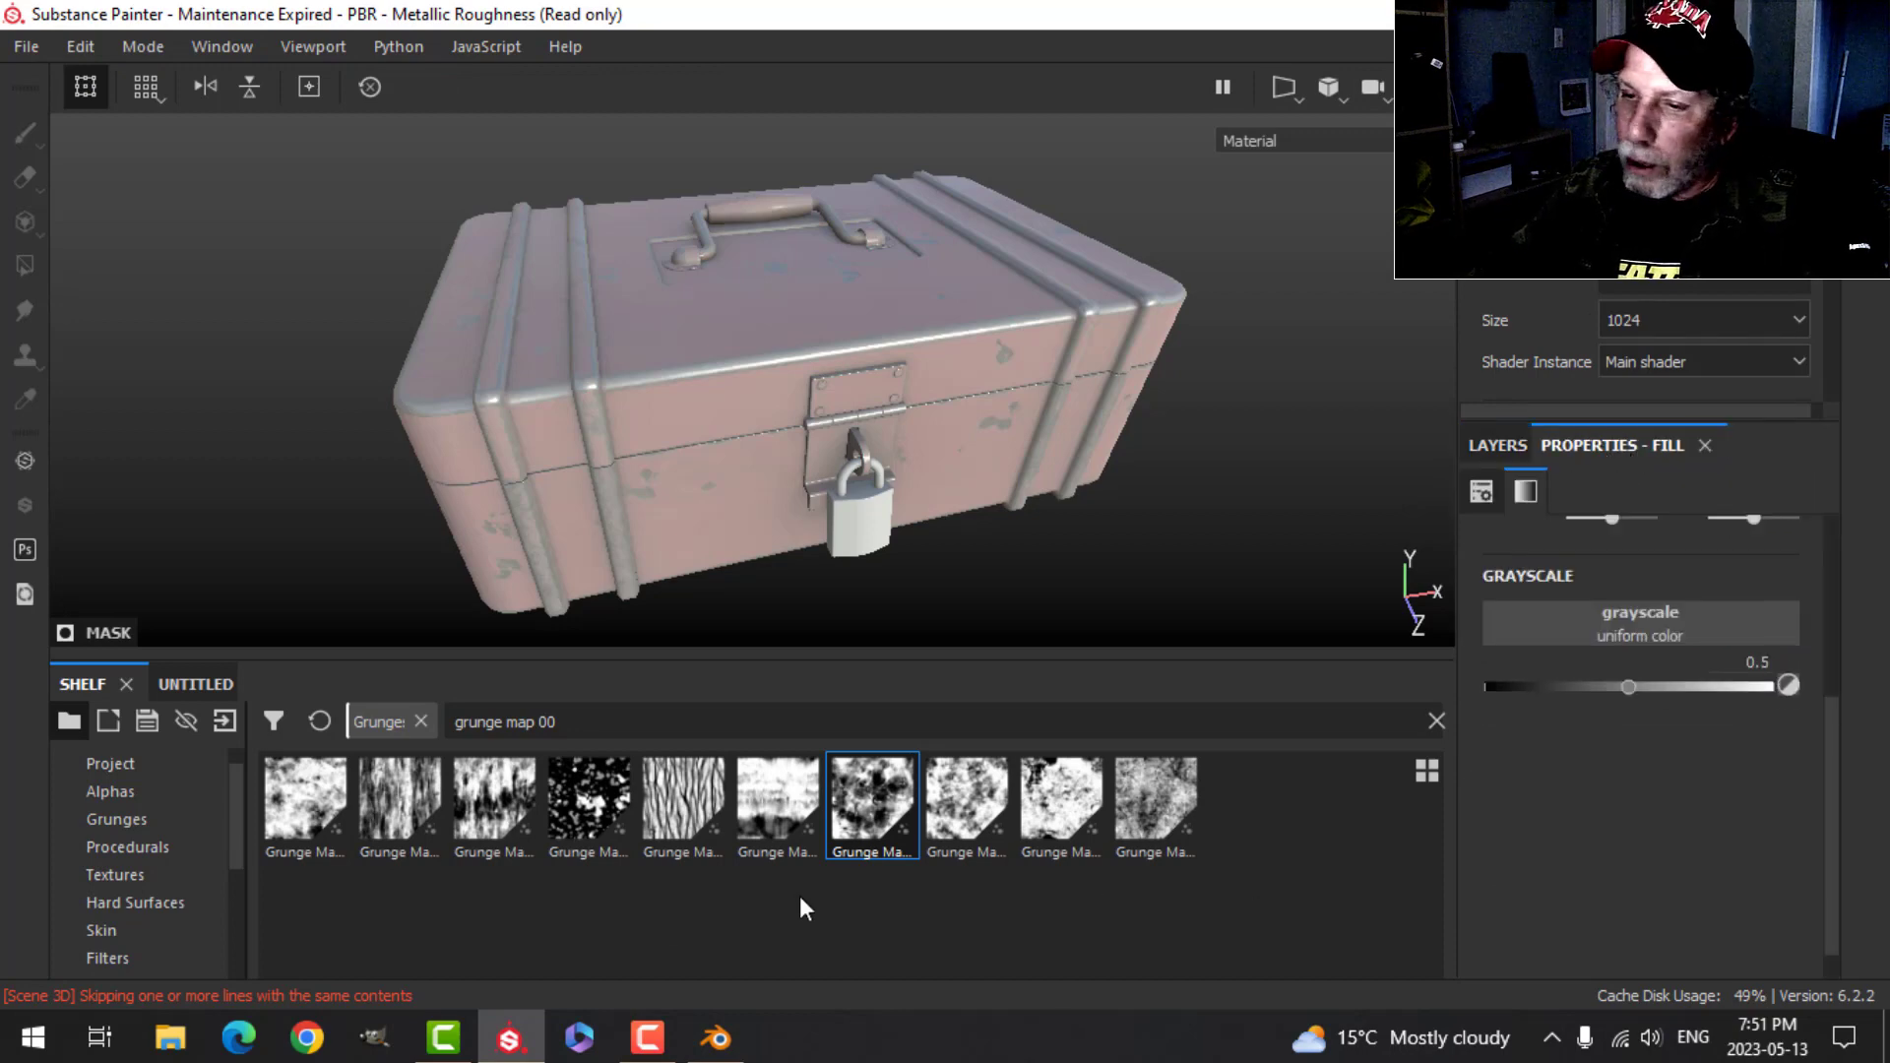
mouse_move(588, 818)
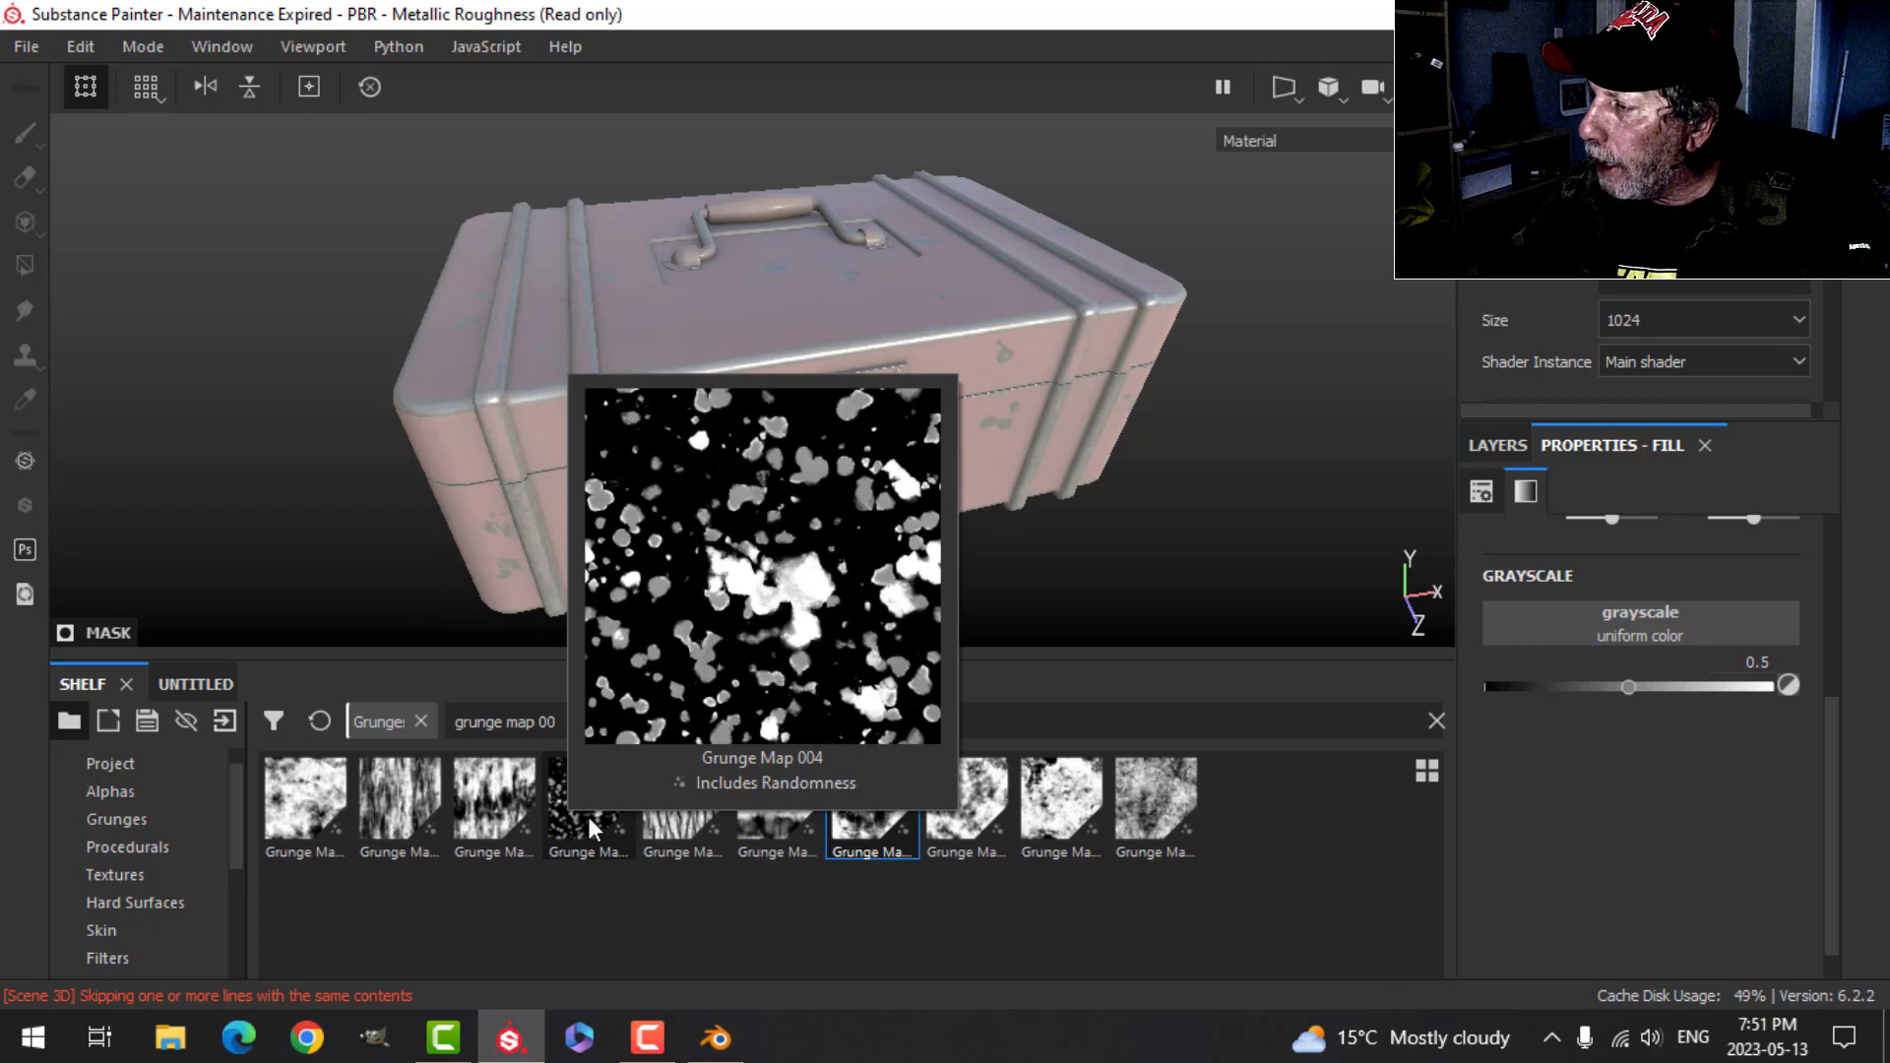
drag(587, 813, 1538, 626)
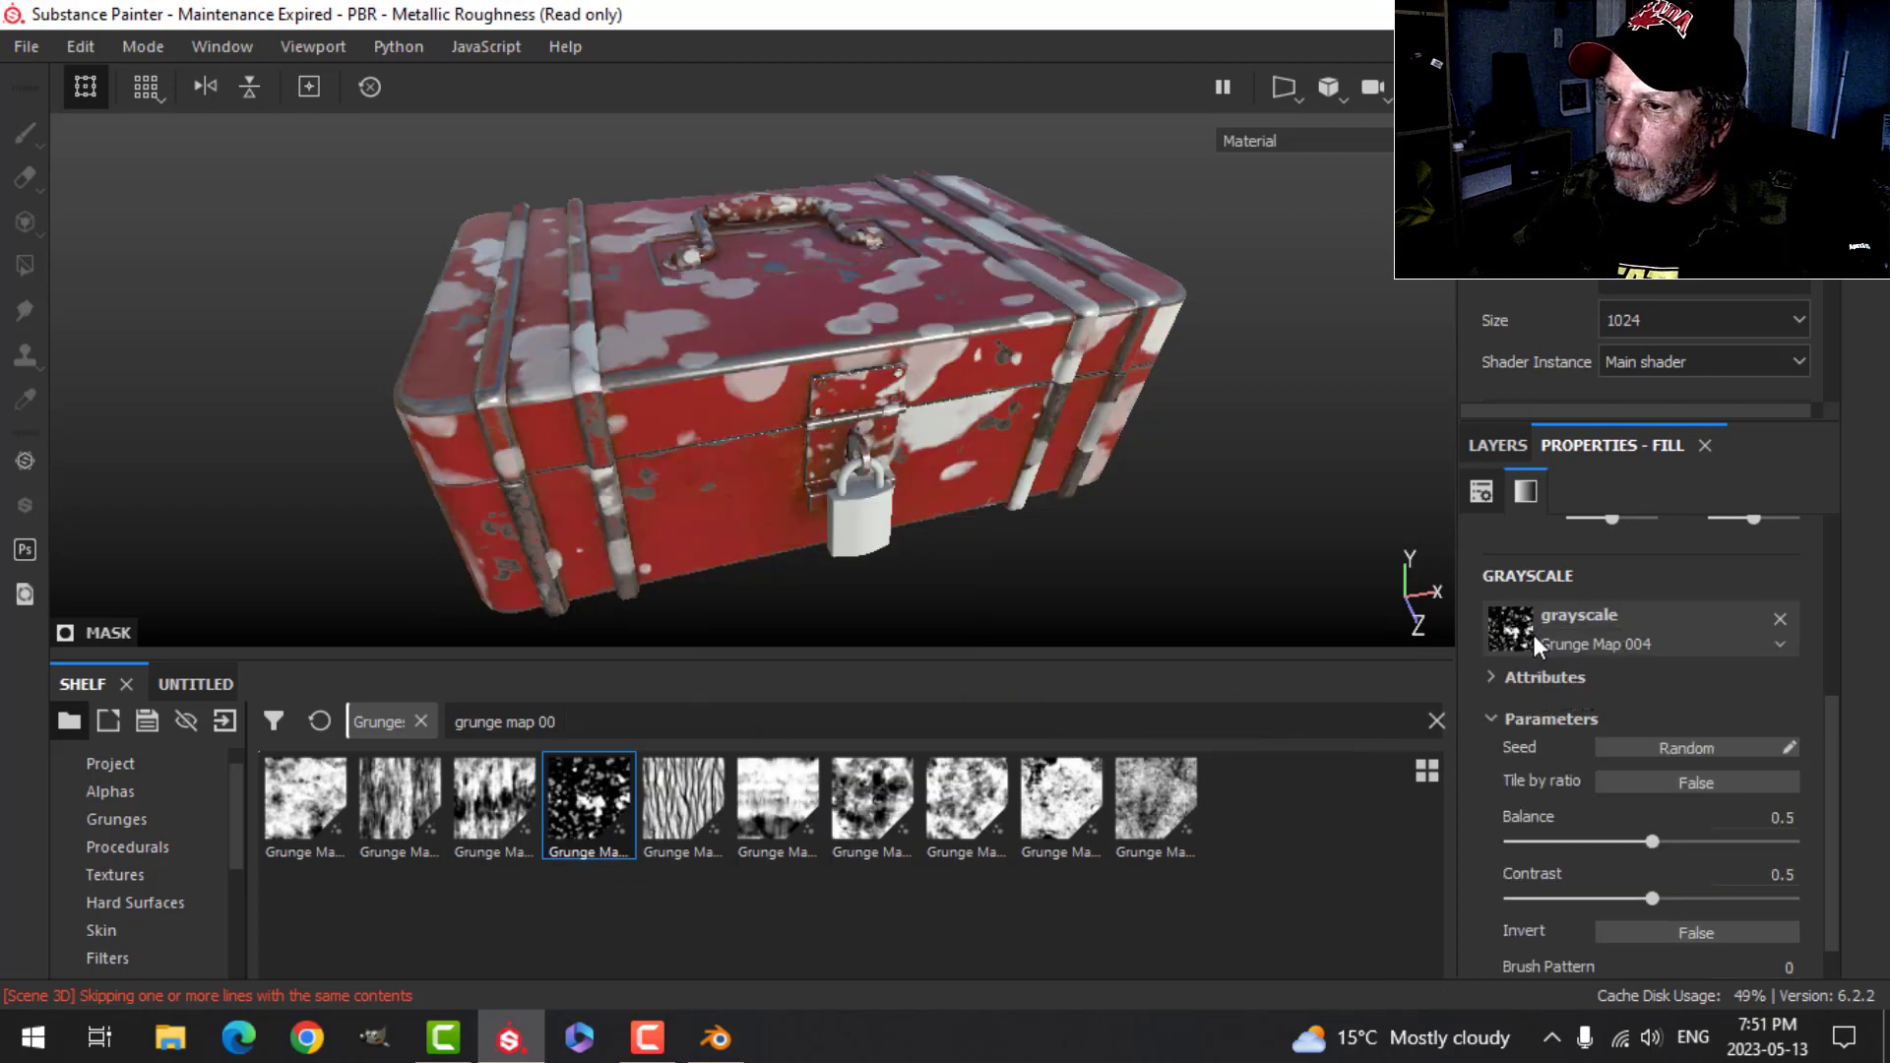
- Restrict the new fill layer to the height channel and set its height to 0.02
click(1498, 445)
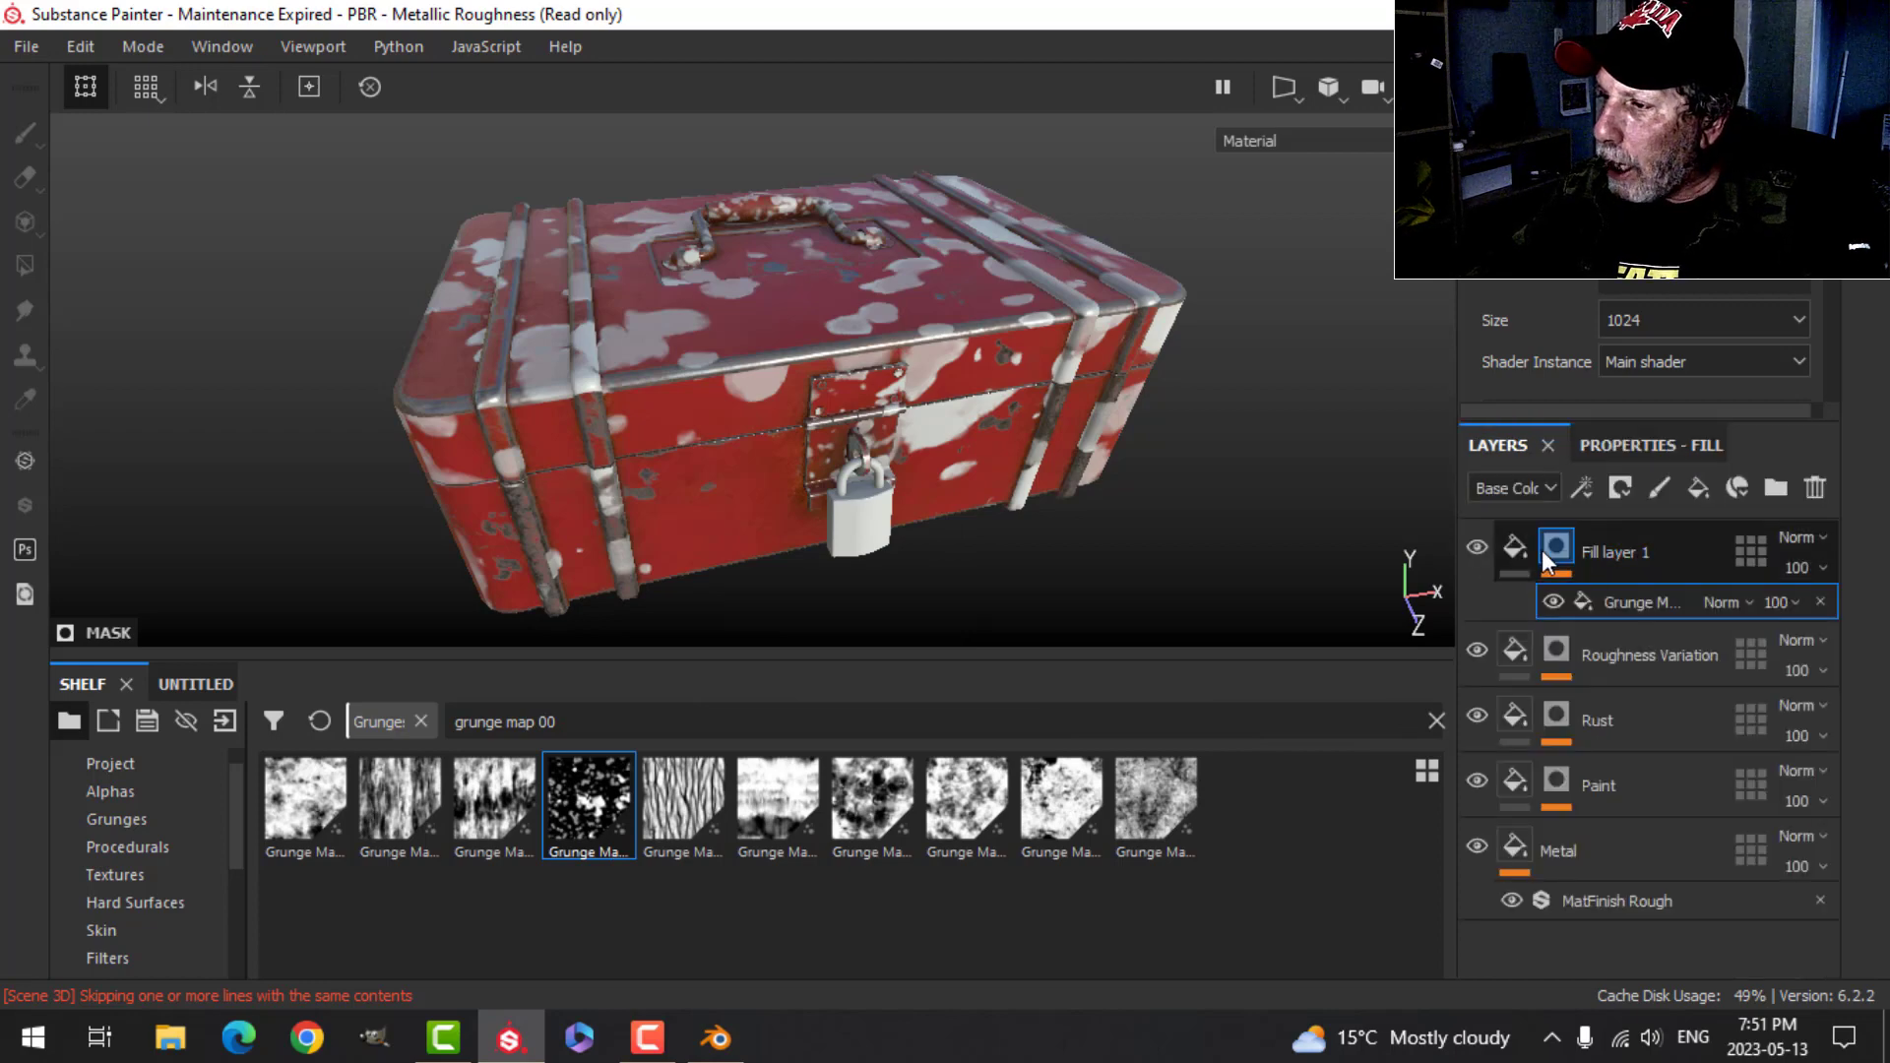
click(1639, 447)
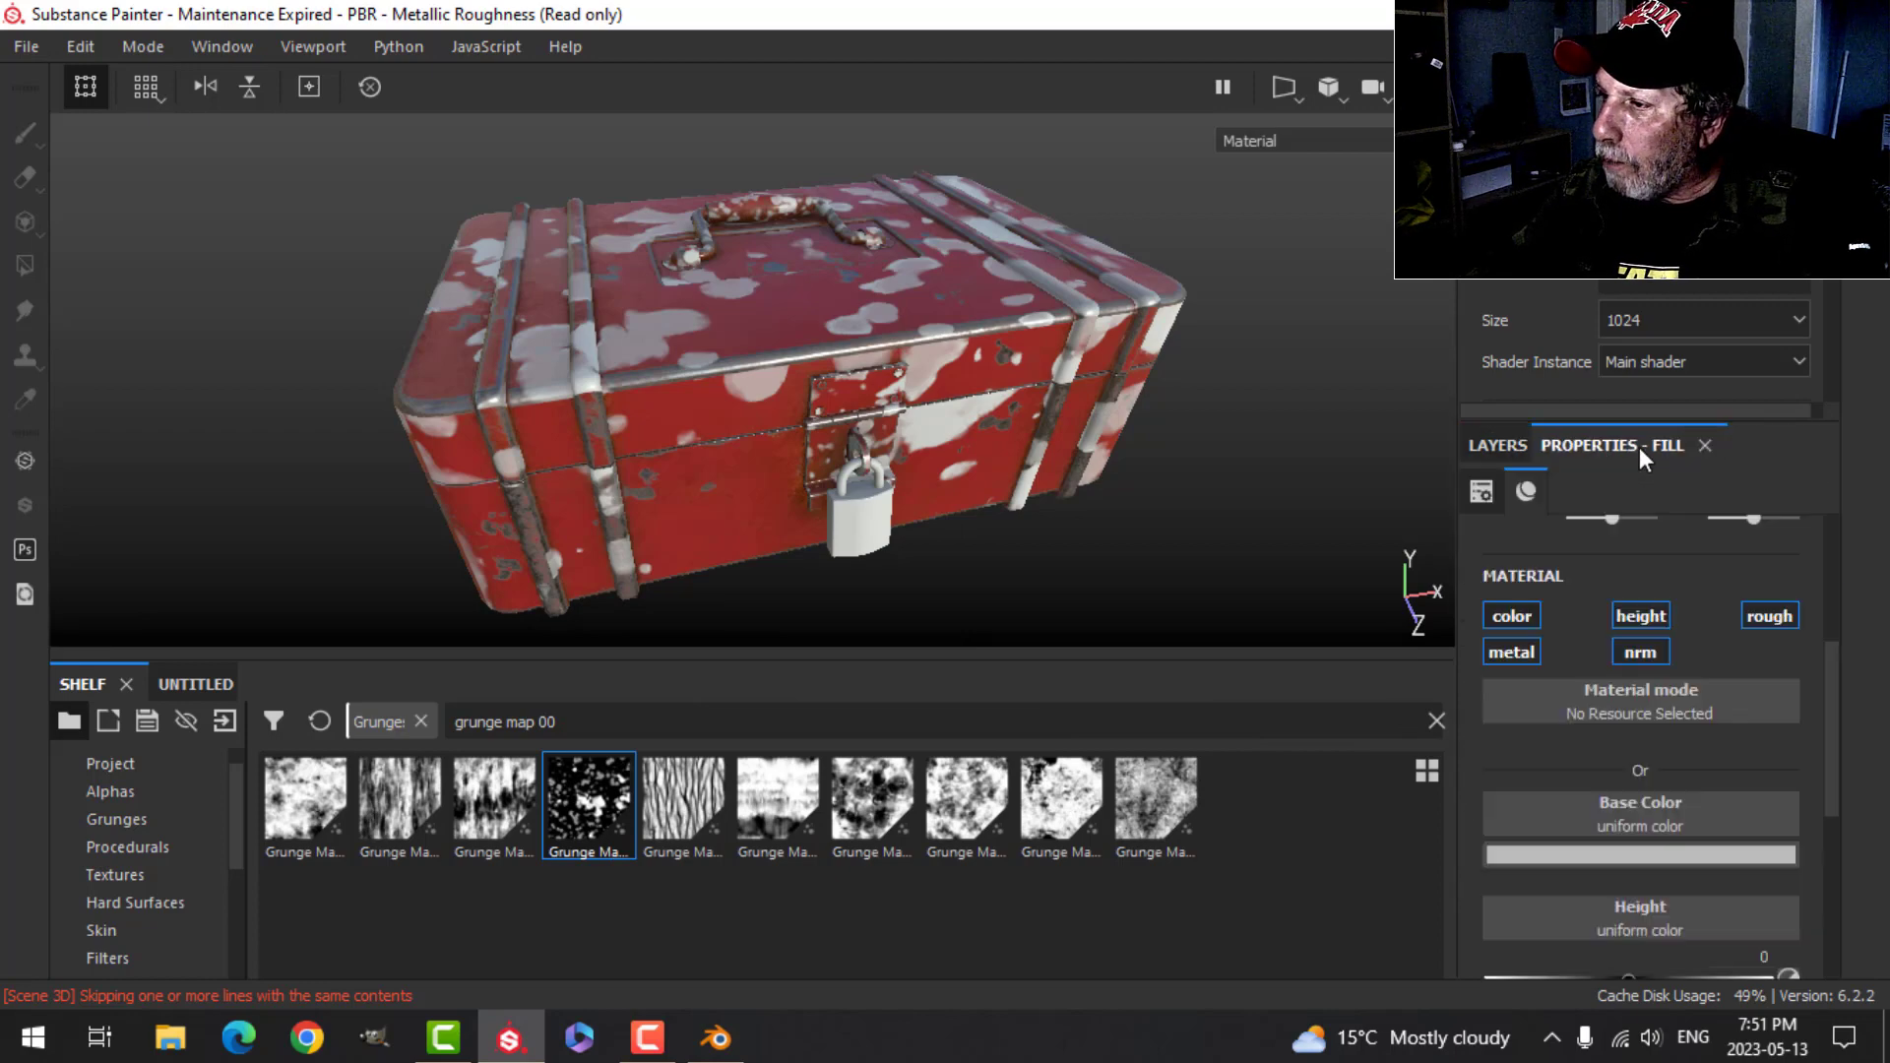
click(1644, 616)
click(1628, 867)
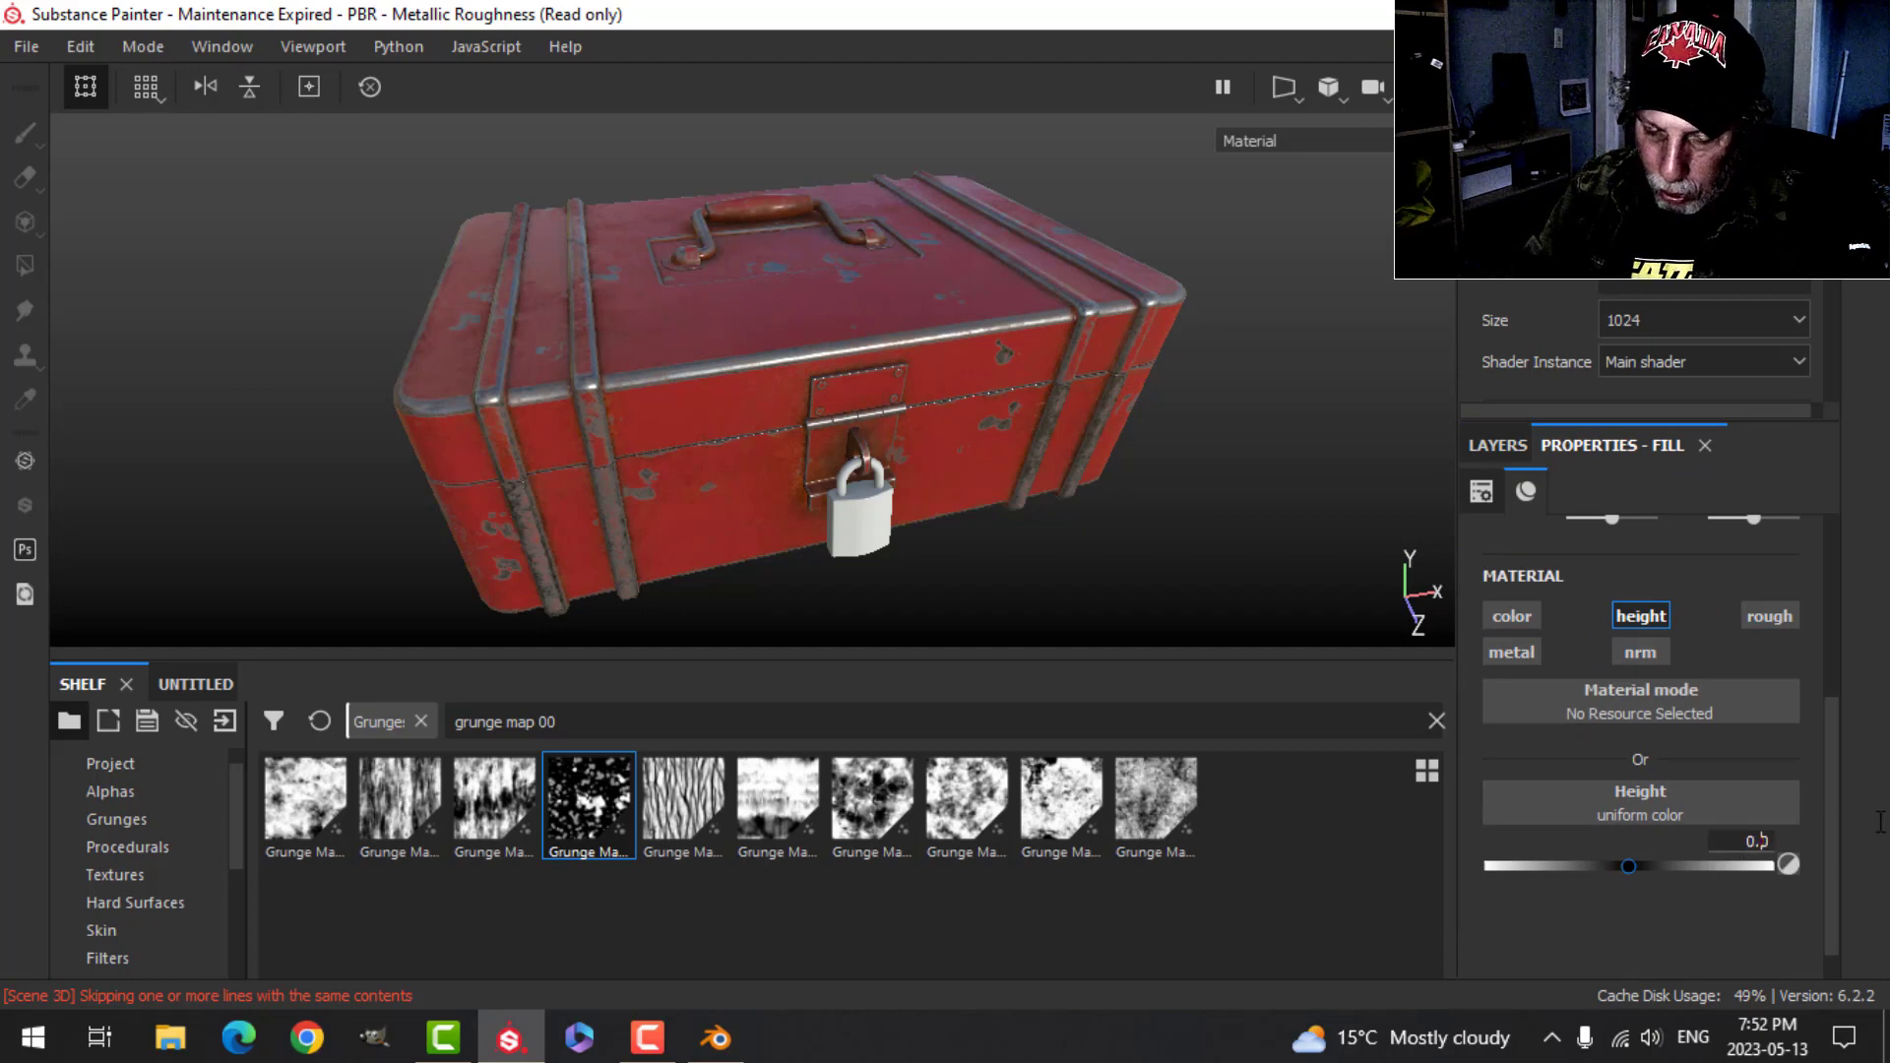
text(0)
text(2)
key(Return)
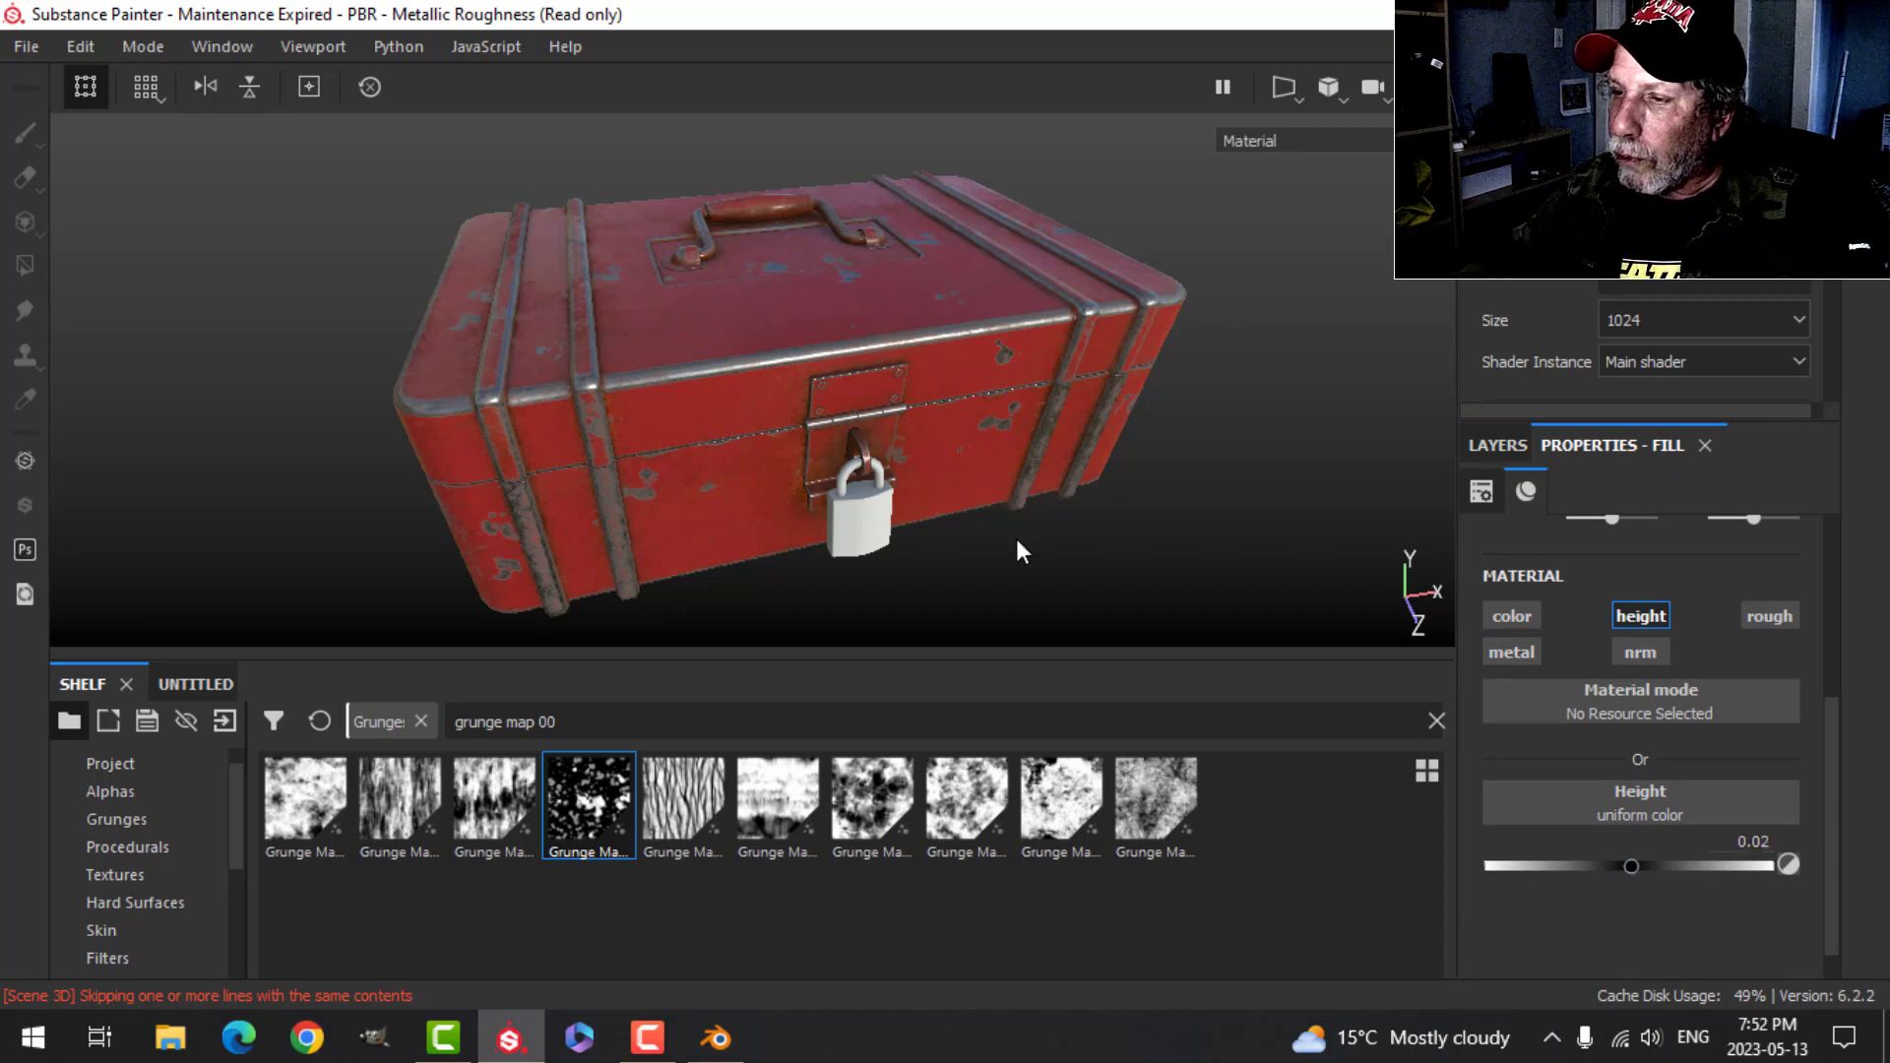
- Inspect the height effect around the latch and lid, and set the new fill layer's height to 0.2
click(1487, 454)
scroll(850, 433, up, 3)
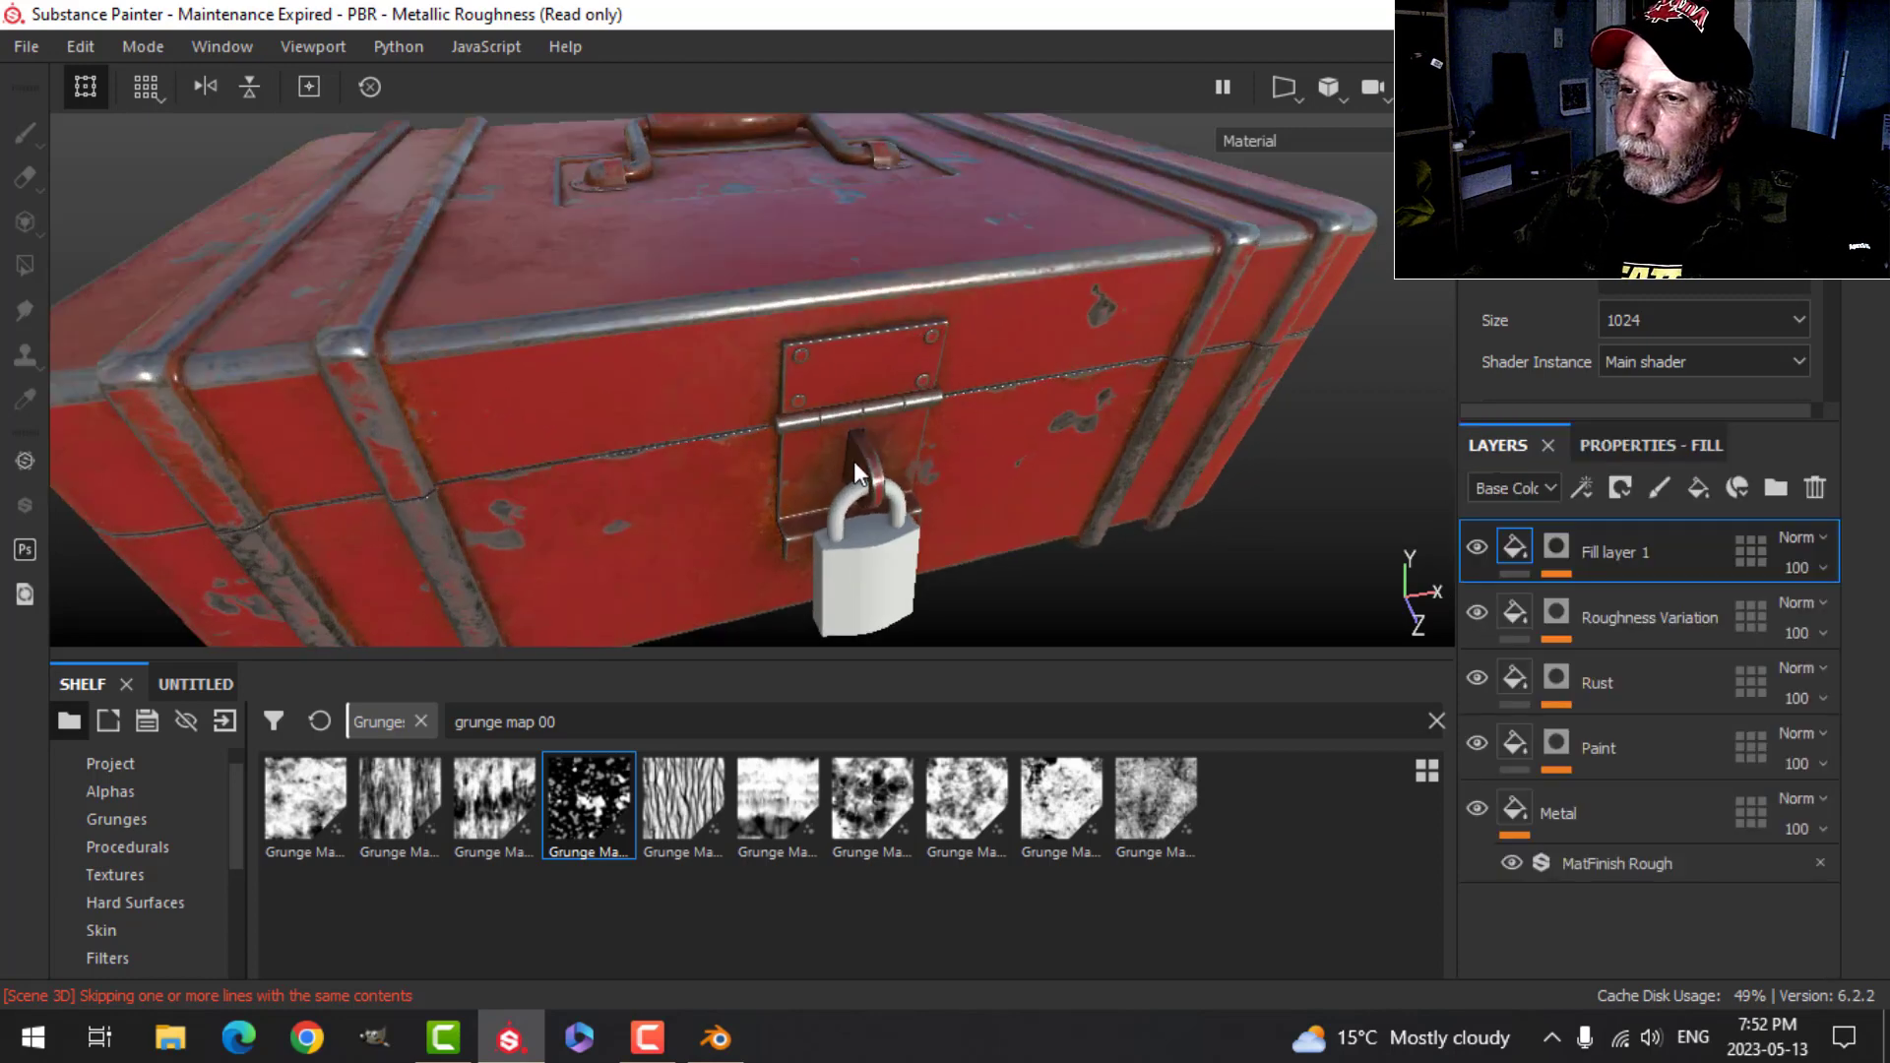
alt+drag(853, 461, 928, 375)
scroll(927, 469, down, 5)
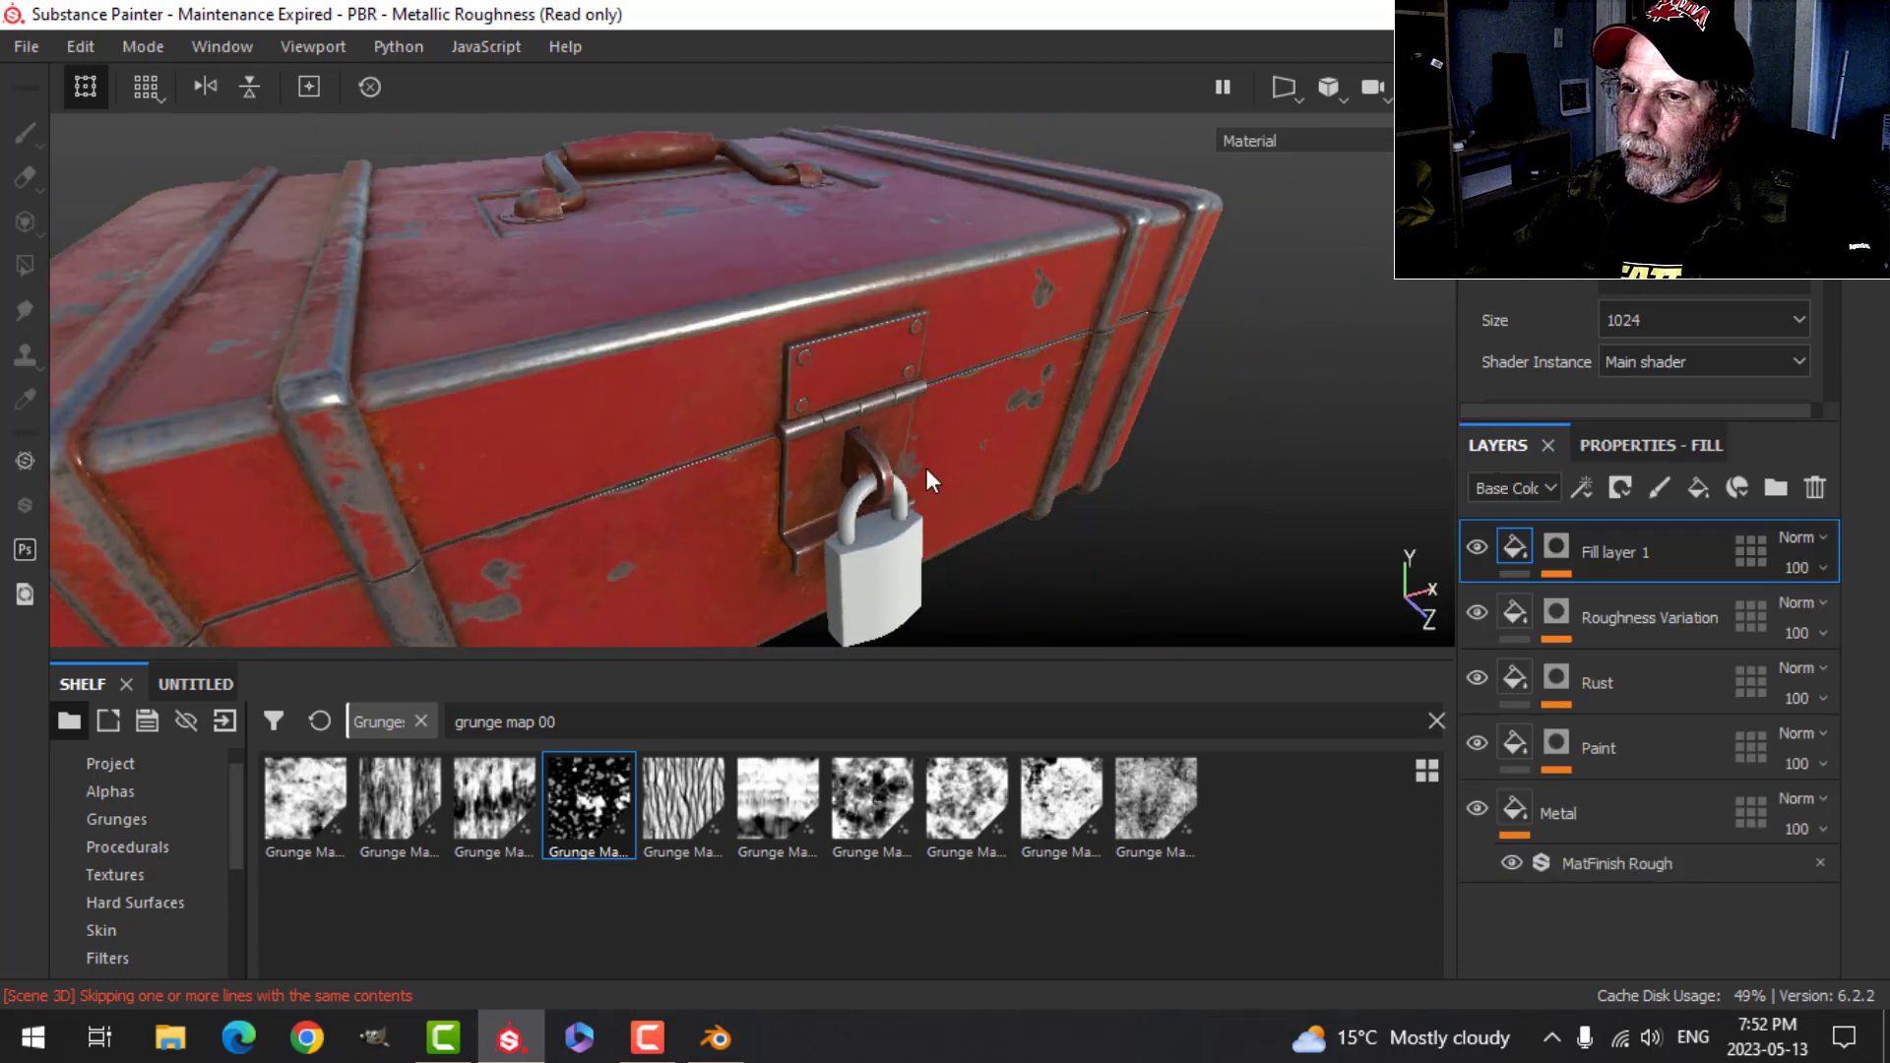
alt+drag(1147, 424, 1137, 456)
click(1556, 547)
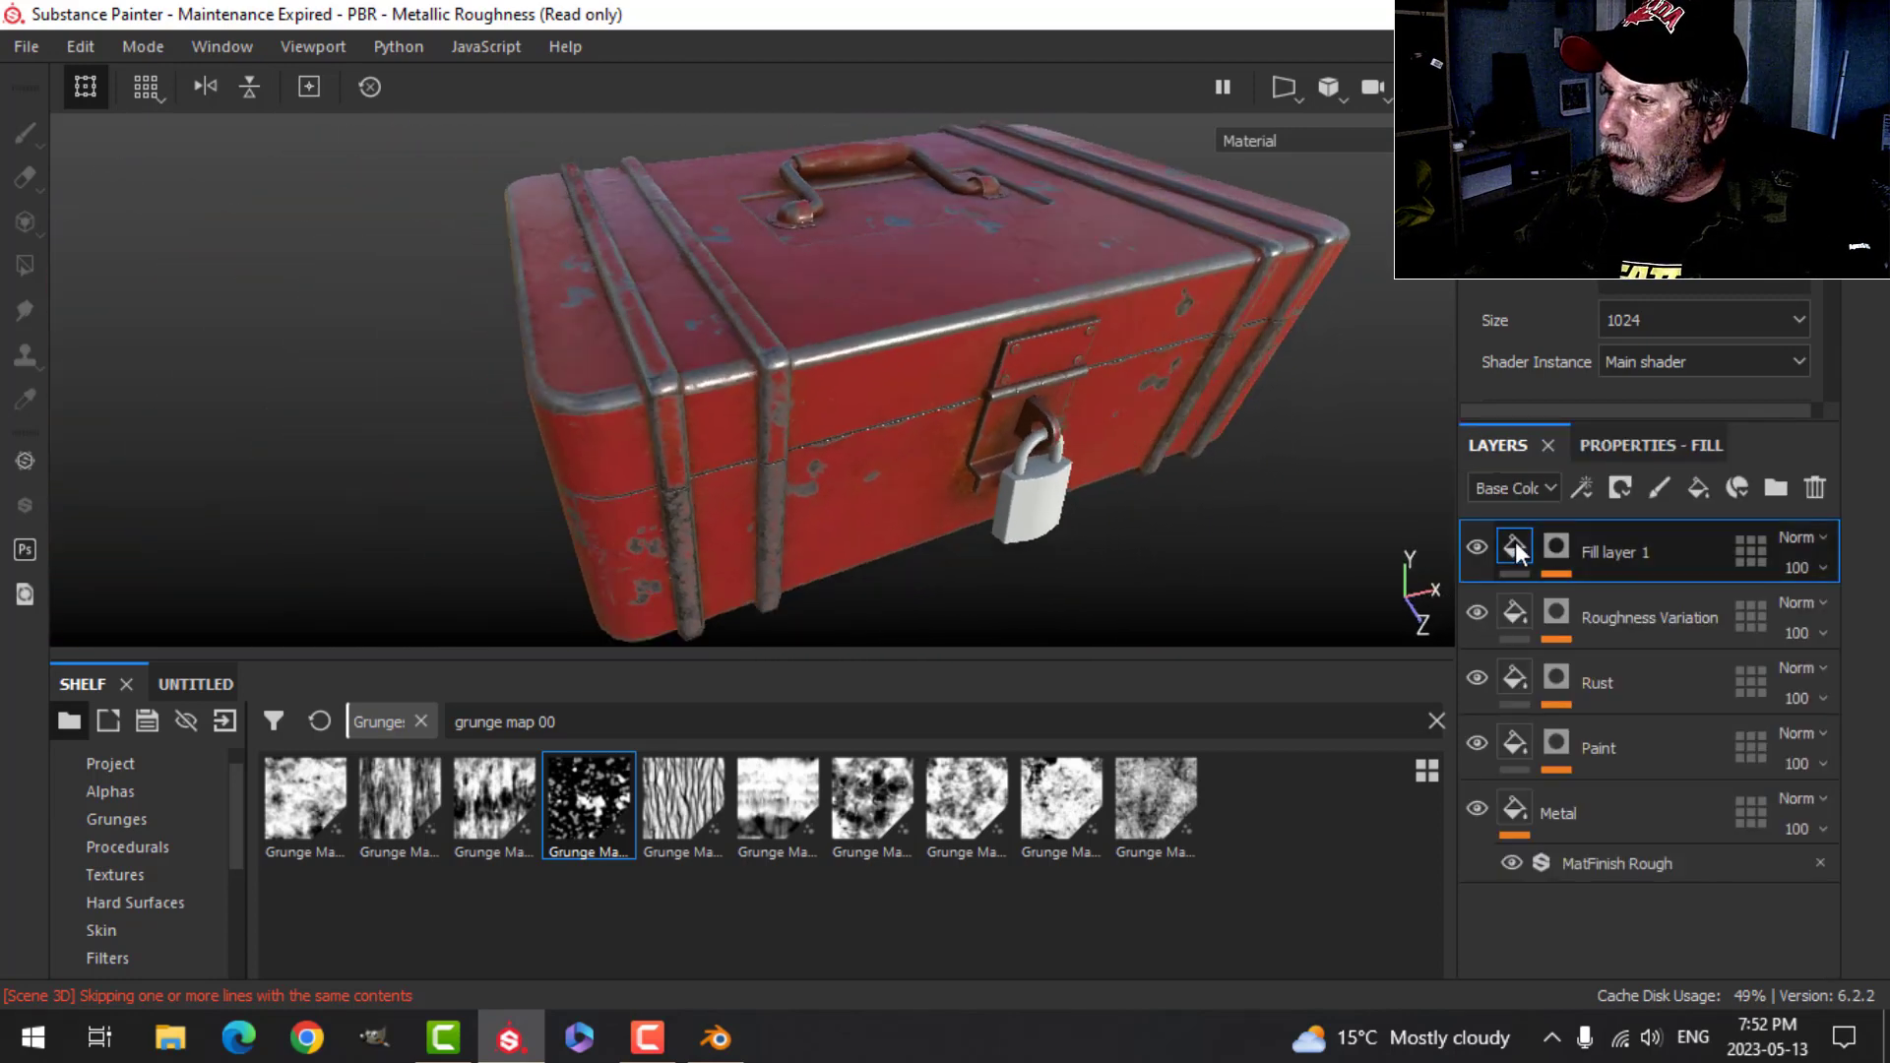
click(1632, 443)
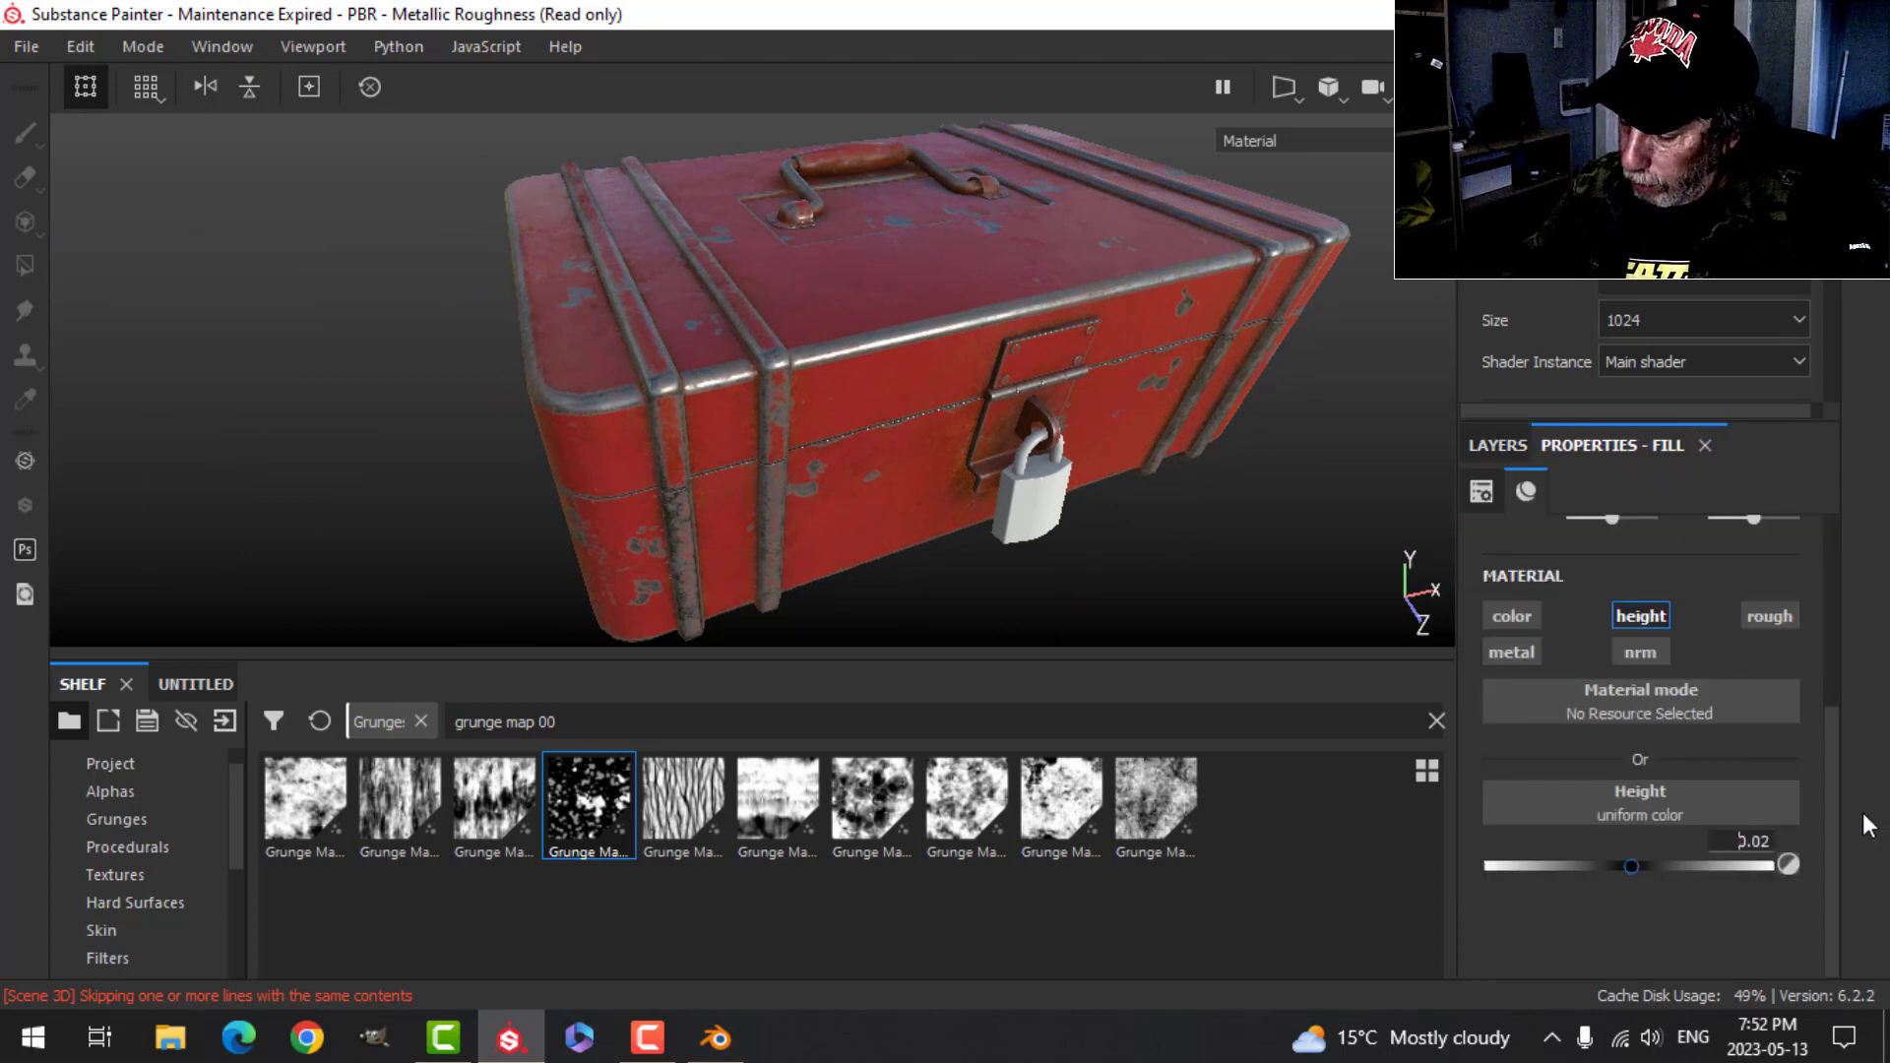
key(Delete)
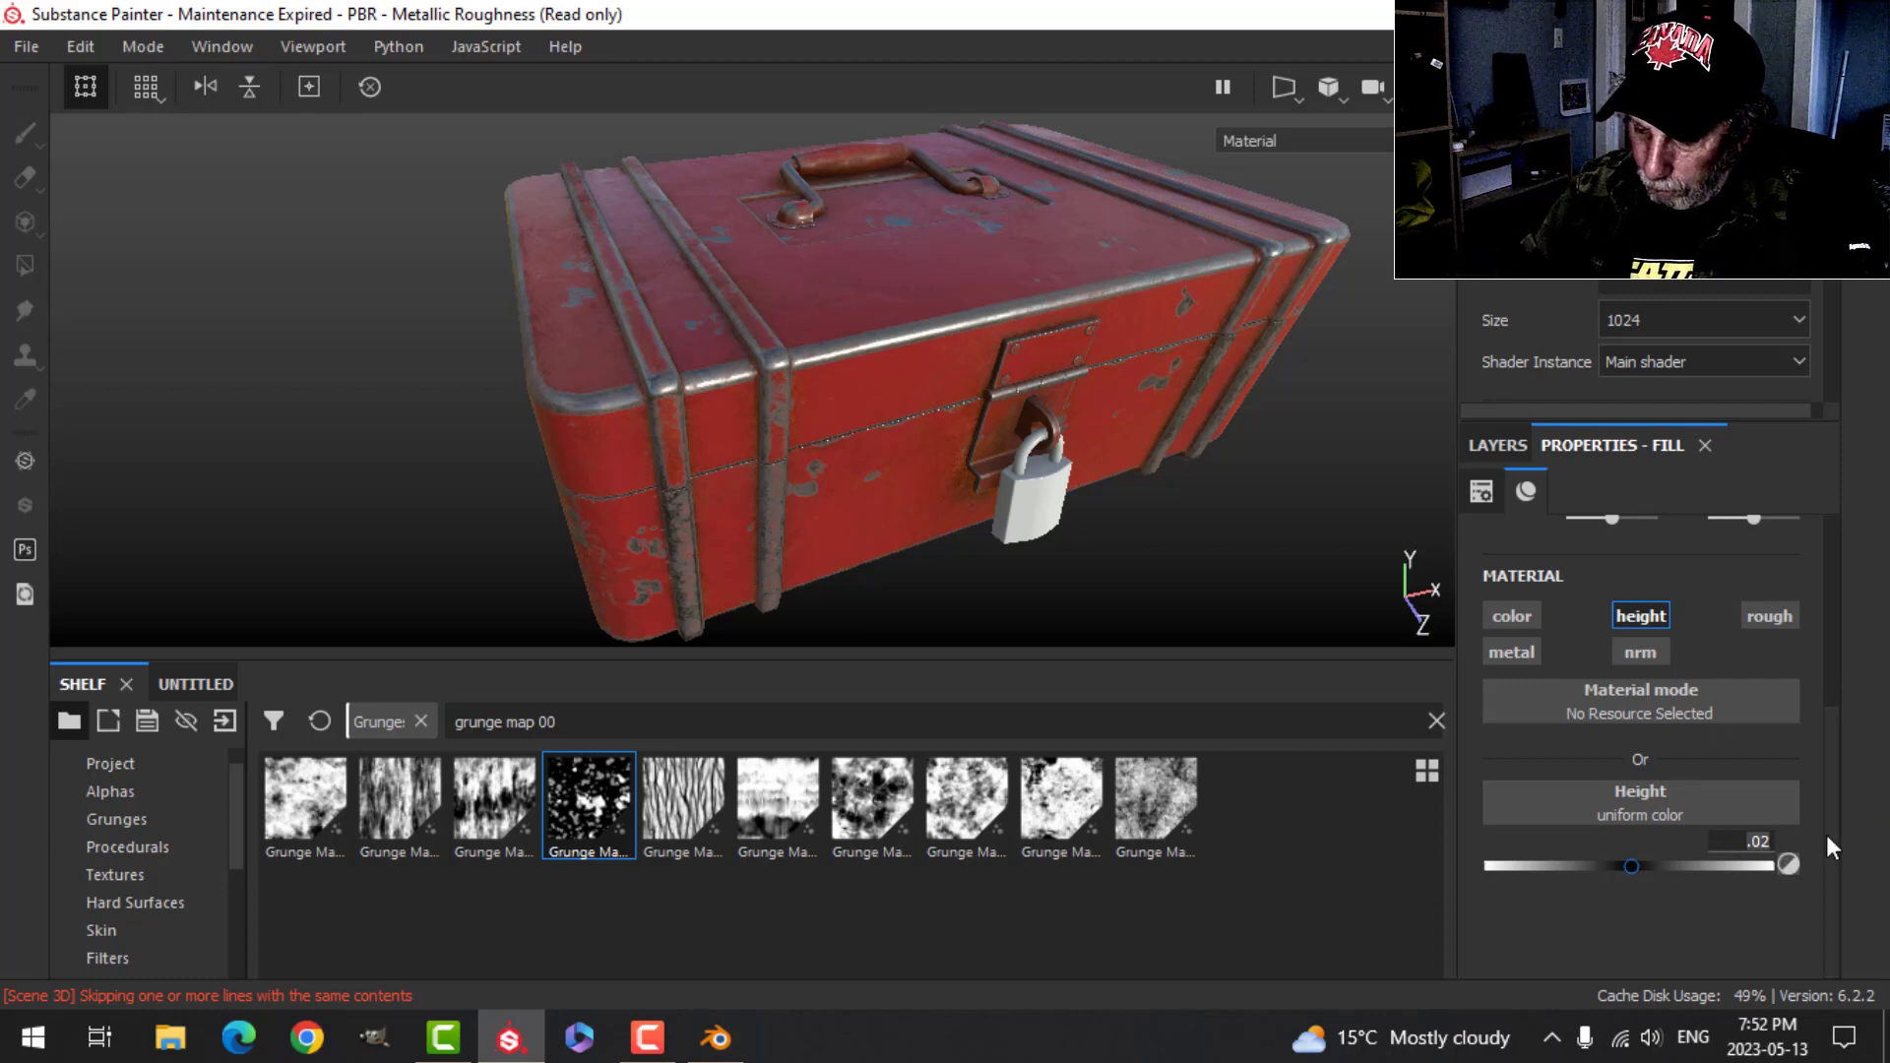
text(0.2)
key(Return)
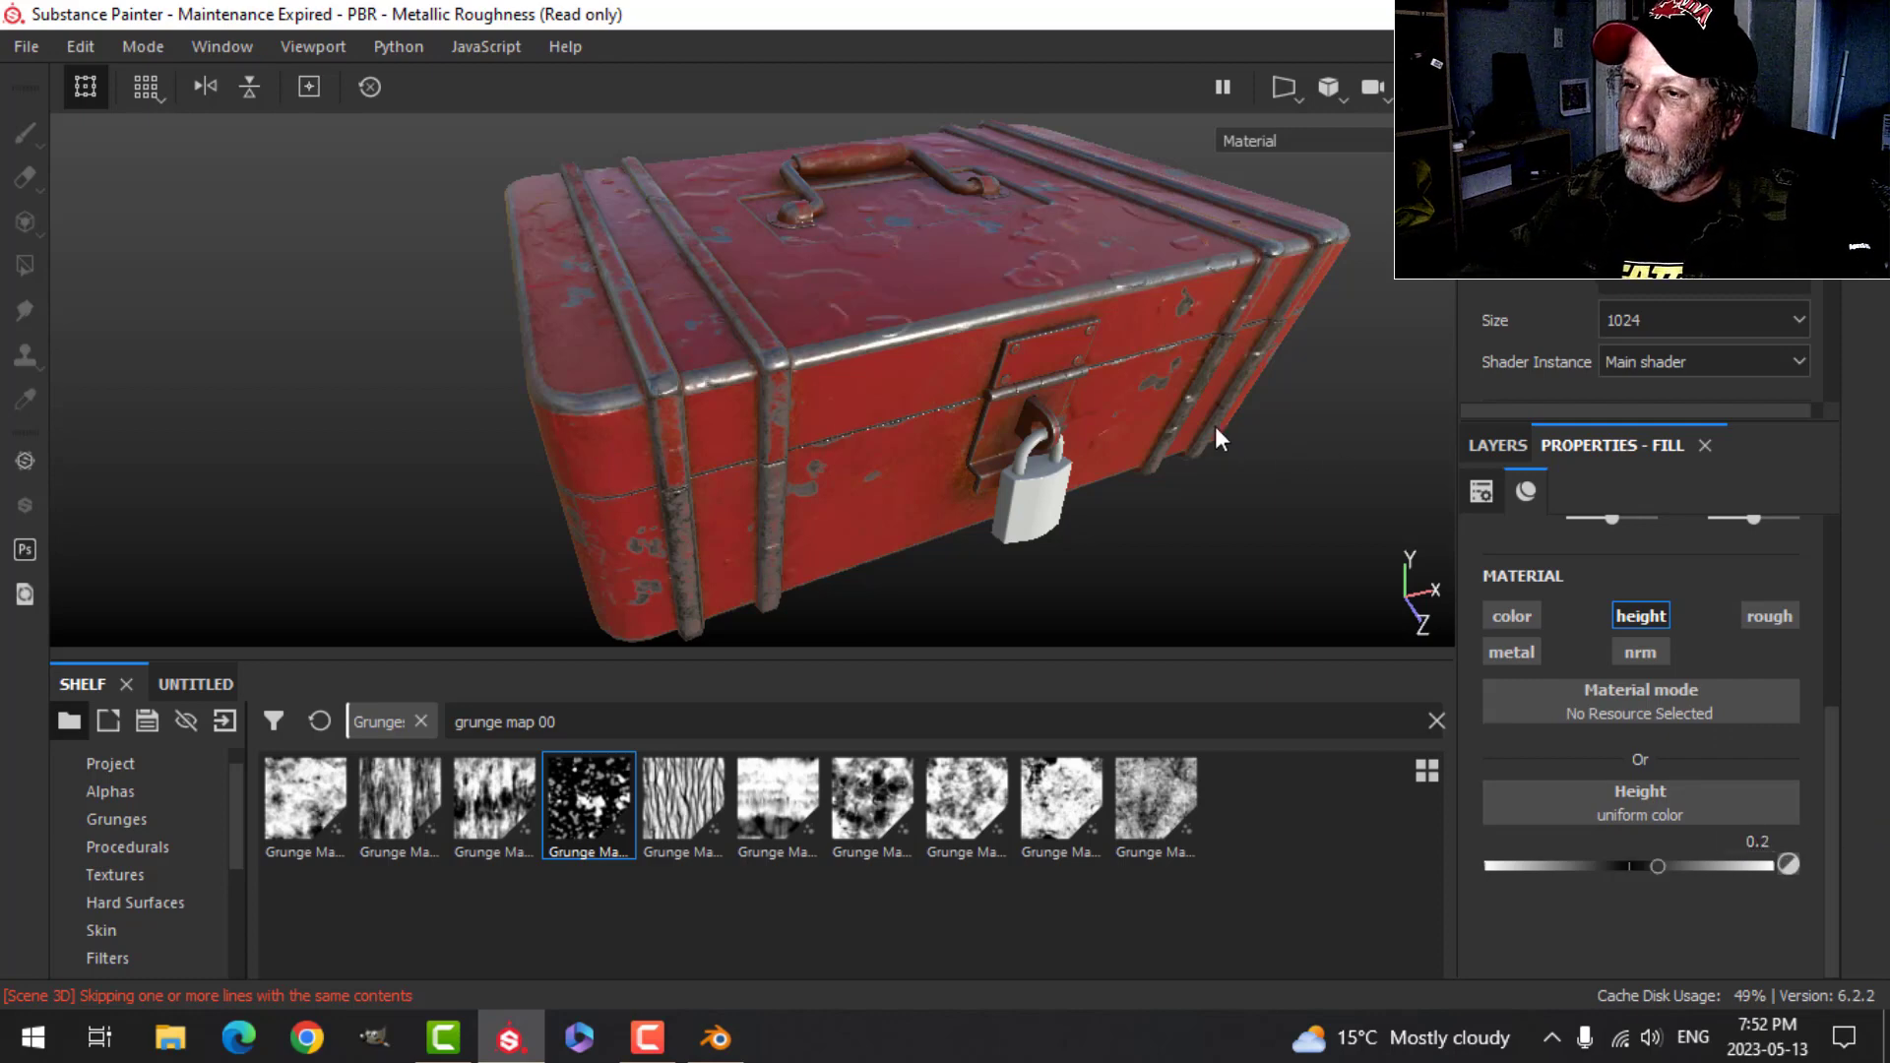
- Rename the height fill layer as Grain
scroll(1215, 427, up, 1)
scroll(1060, 392, down, 1)
mouse_move(1059, 392)
alt+mouse_down()
mouse_move(1024, 370)
mouse_move(1064, 386)
alt+mouse_up()
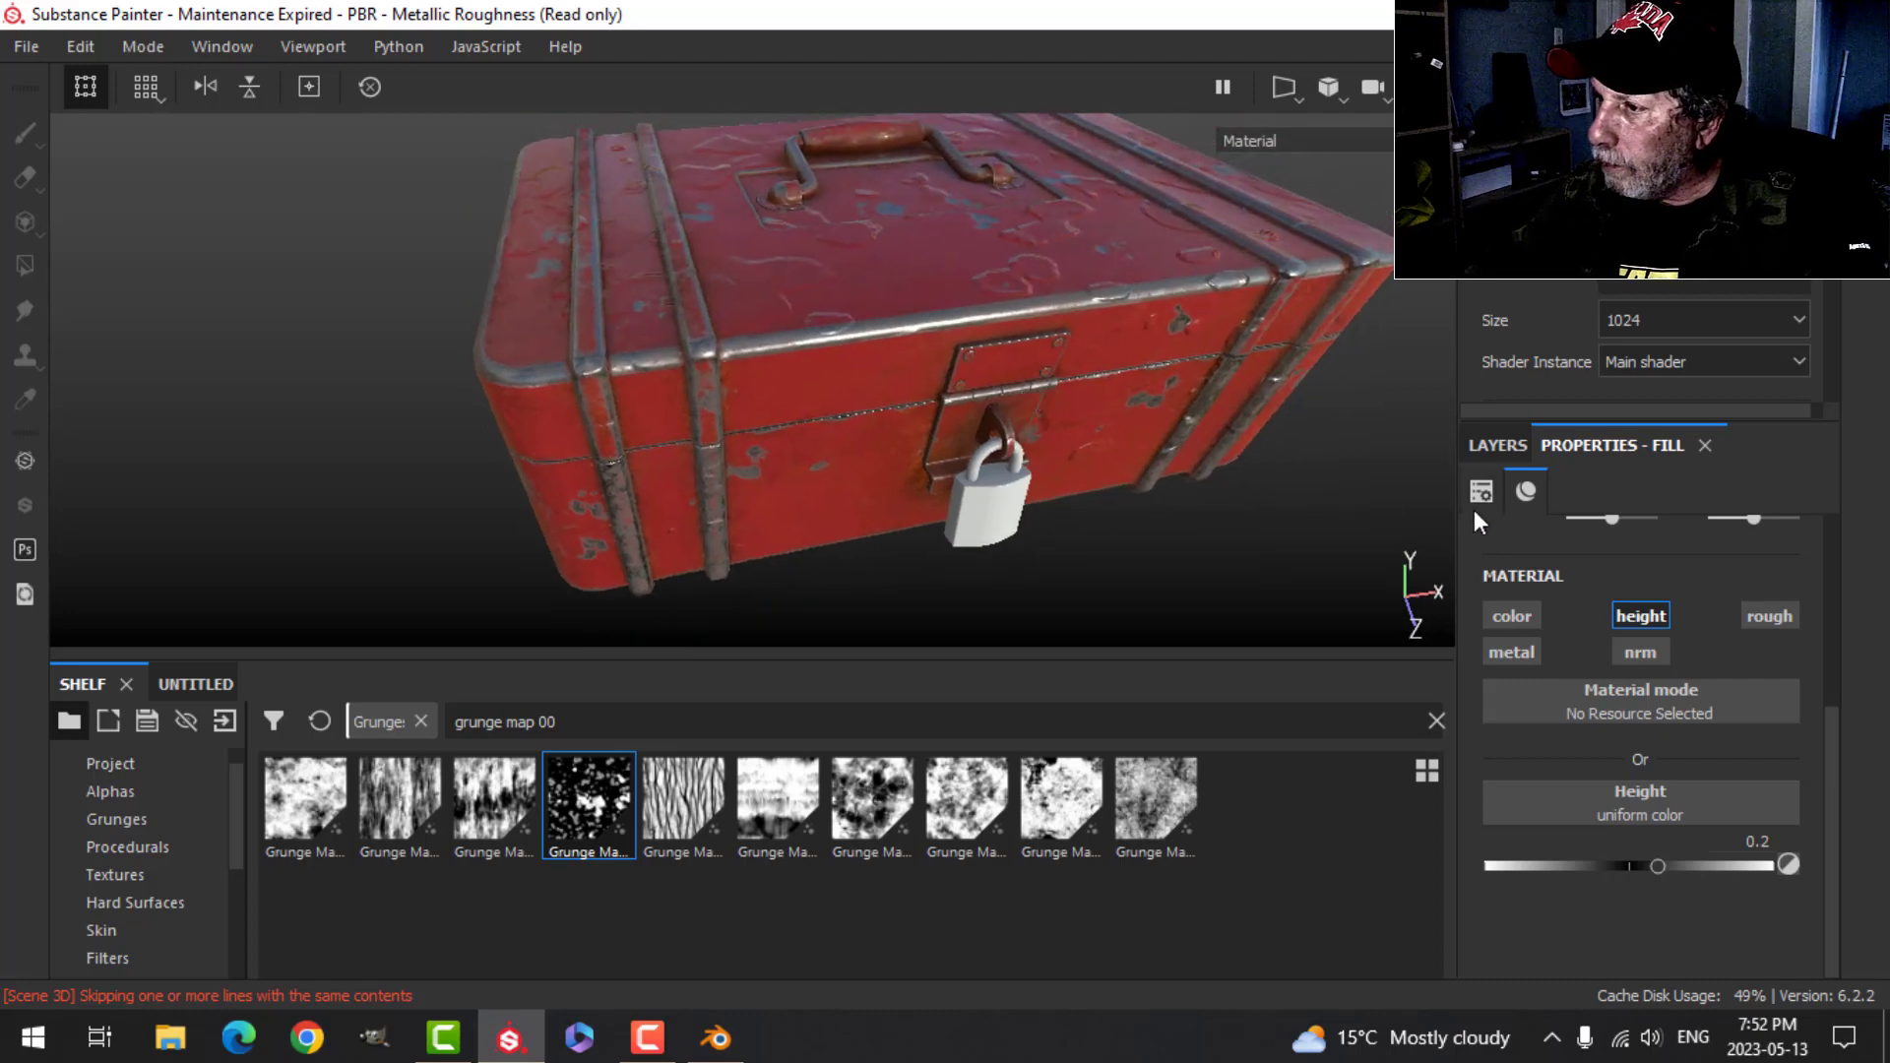
click(1495, 445)
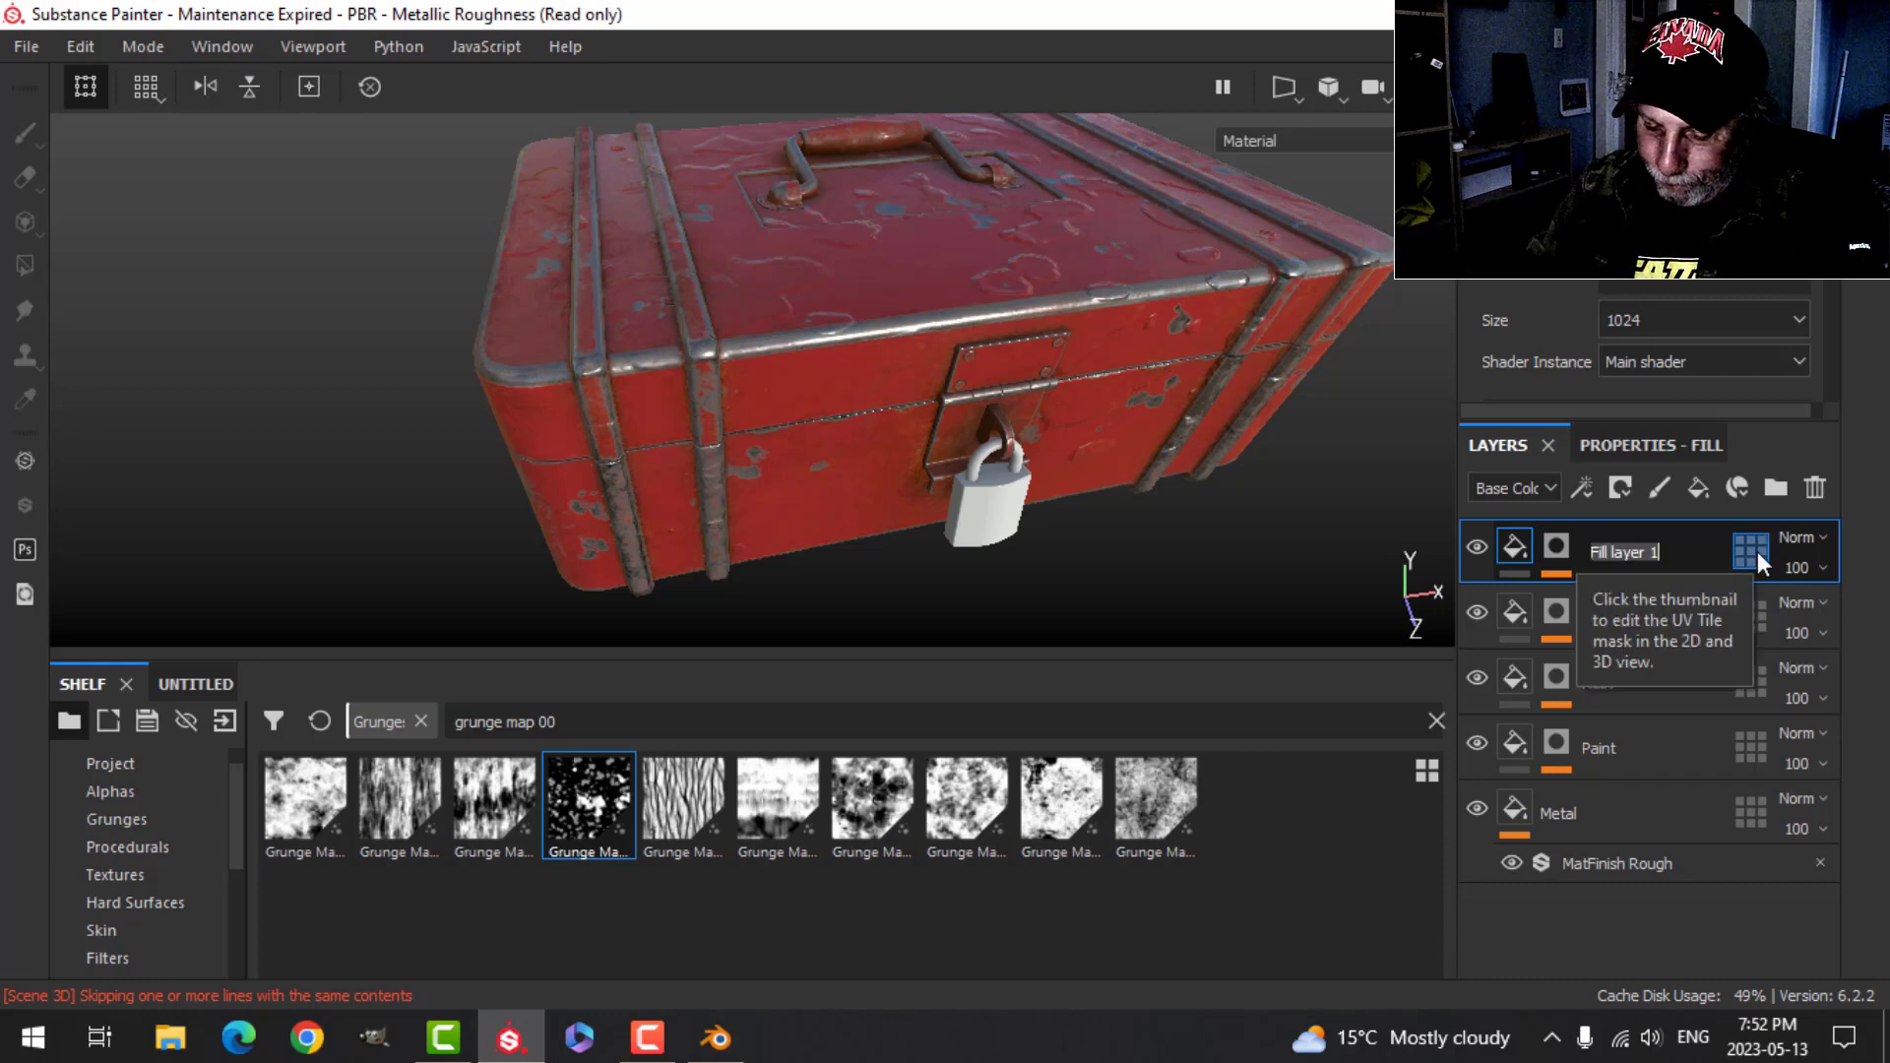
text(Grain)
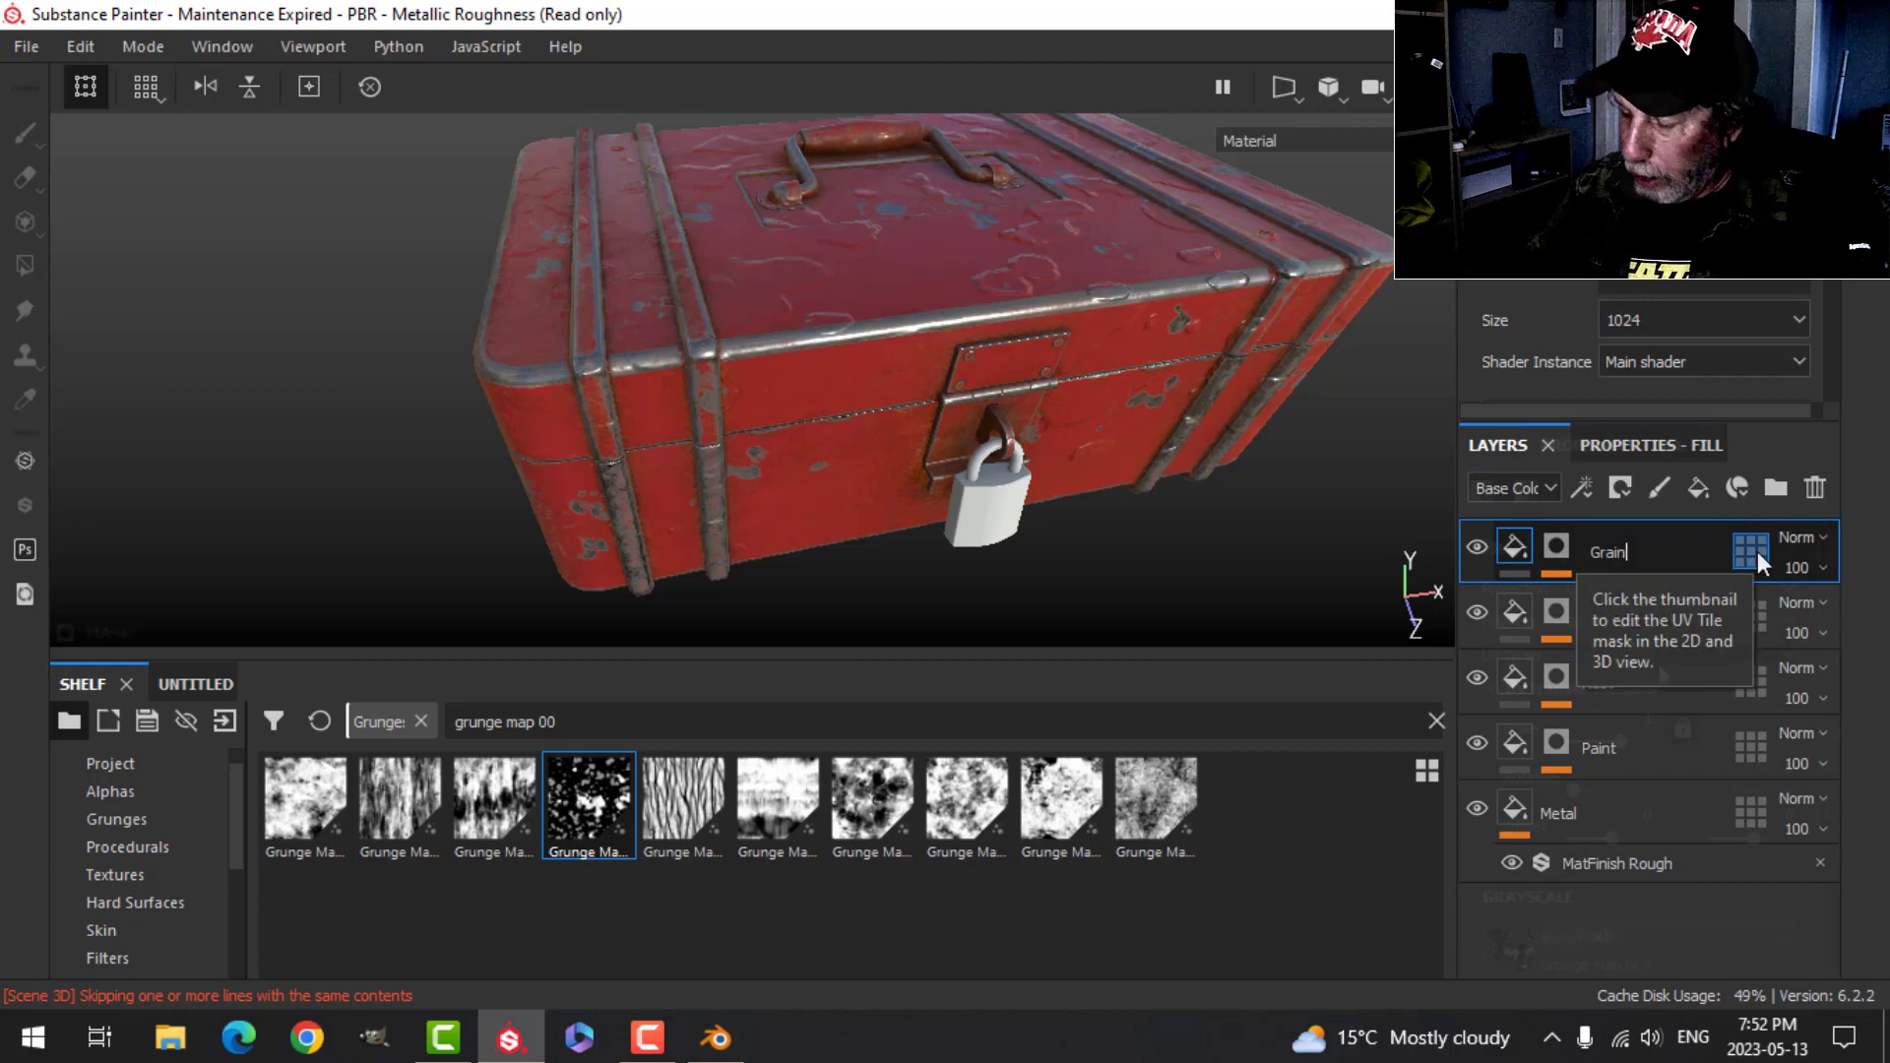
key(Return)
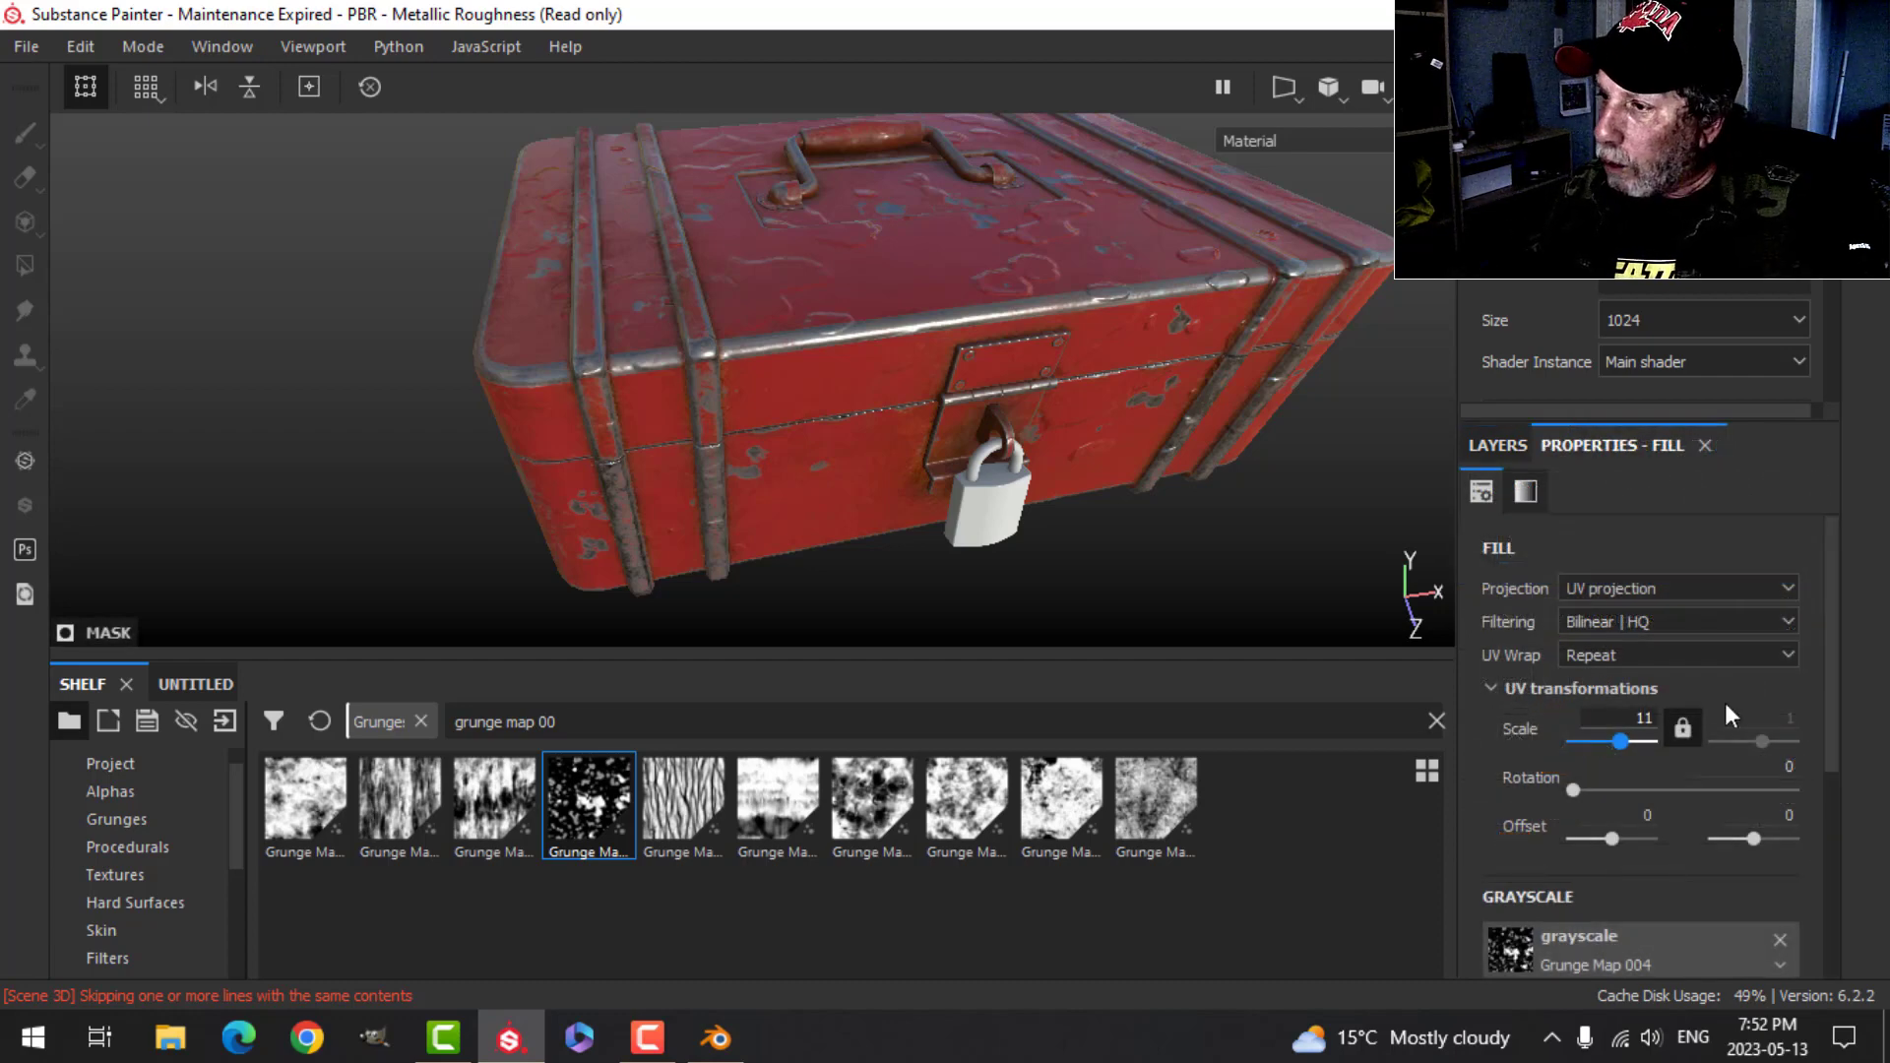
- Set the UV scale of the Grunge Map 004 fill in the Grain mask to 18
key(Right)
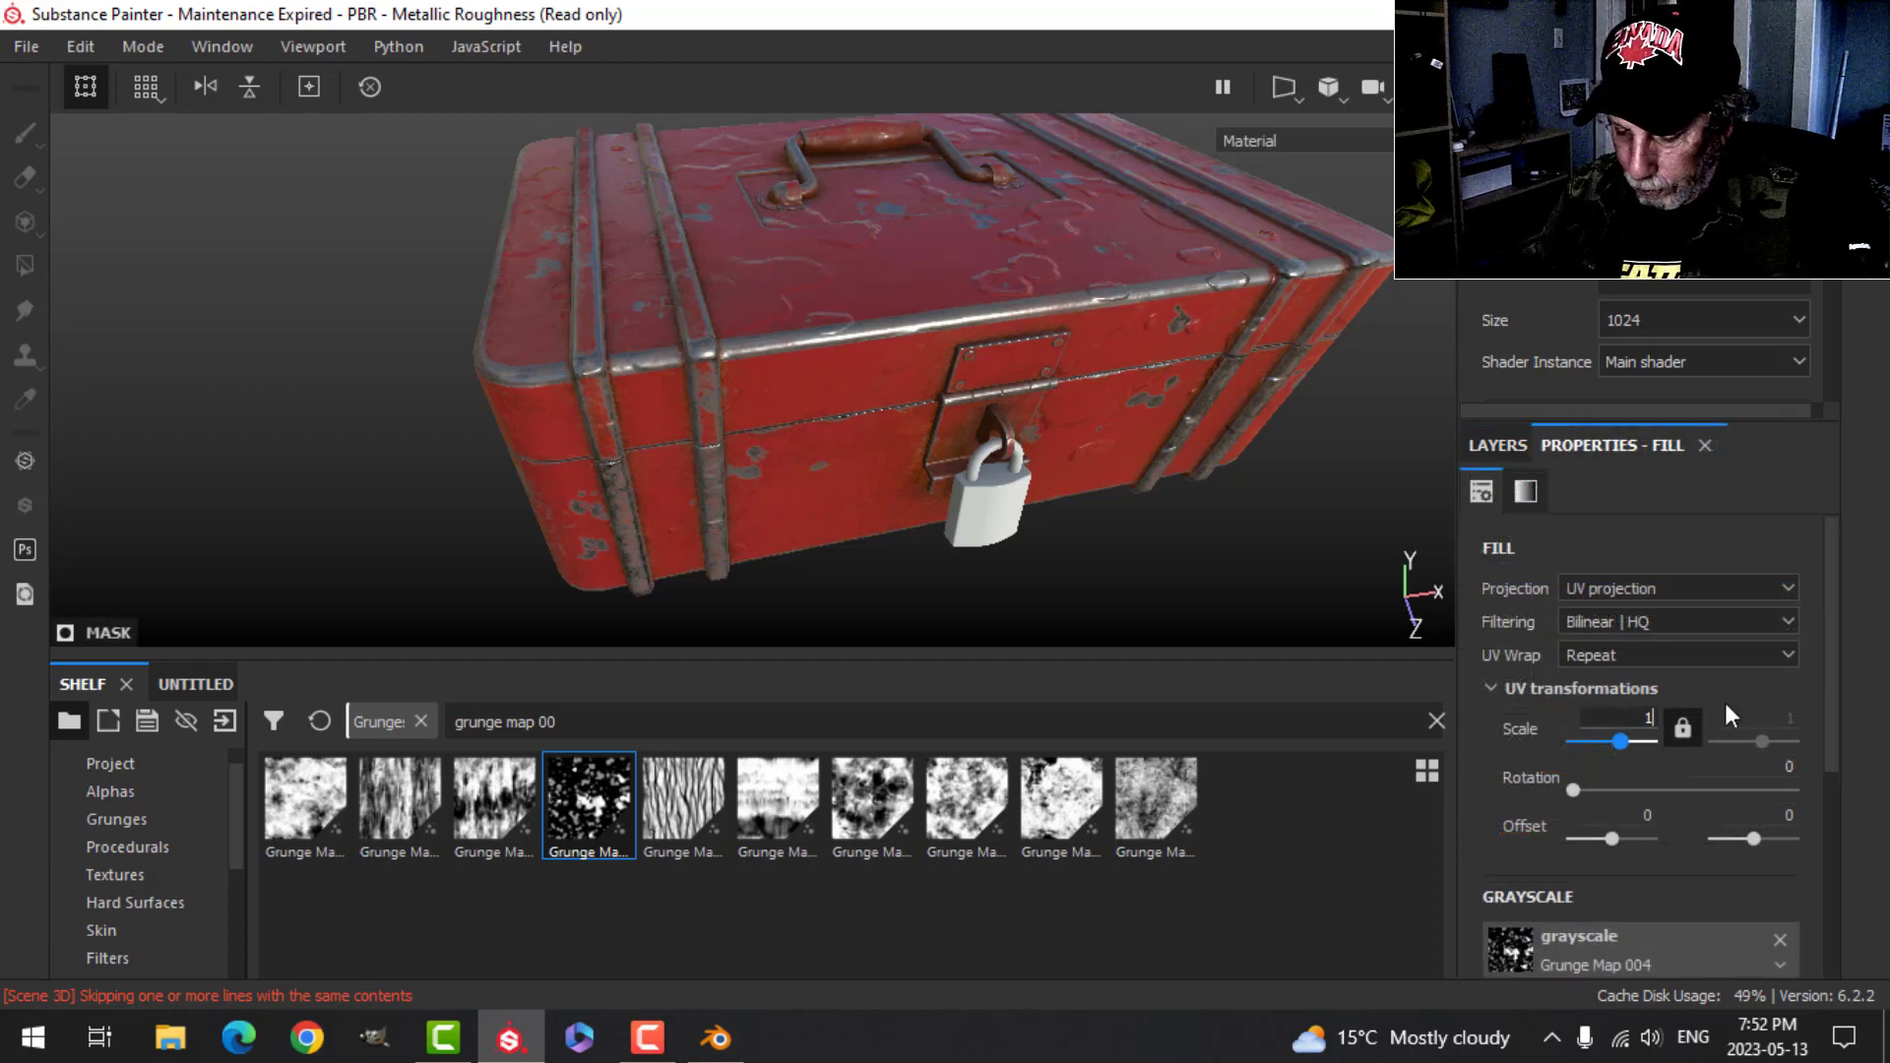
key(BackSpace)
text(8)
key(Return)
- Examine the grain on the chest's front, lid and straps, and review the grunge map's balance and contrast parameters
scroll(1006, 390, up, 2)
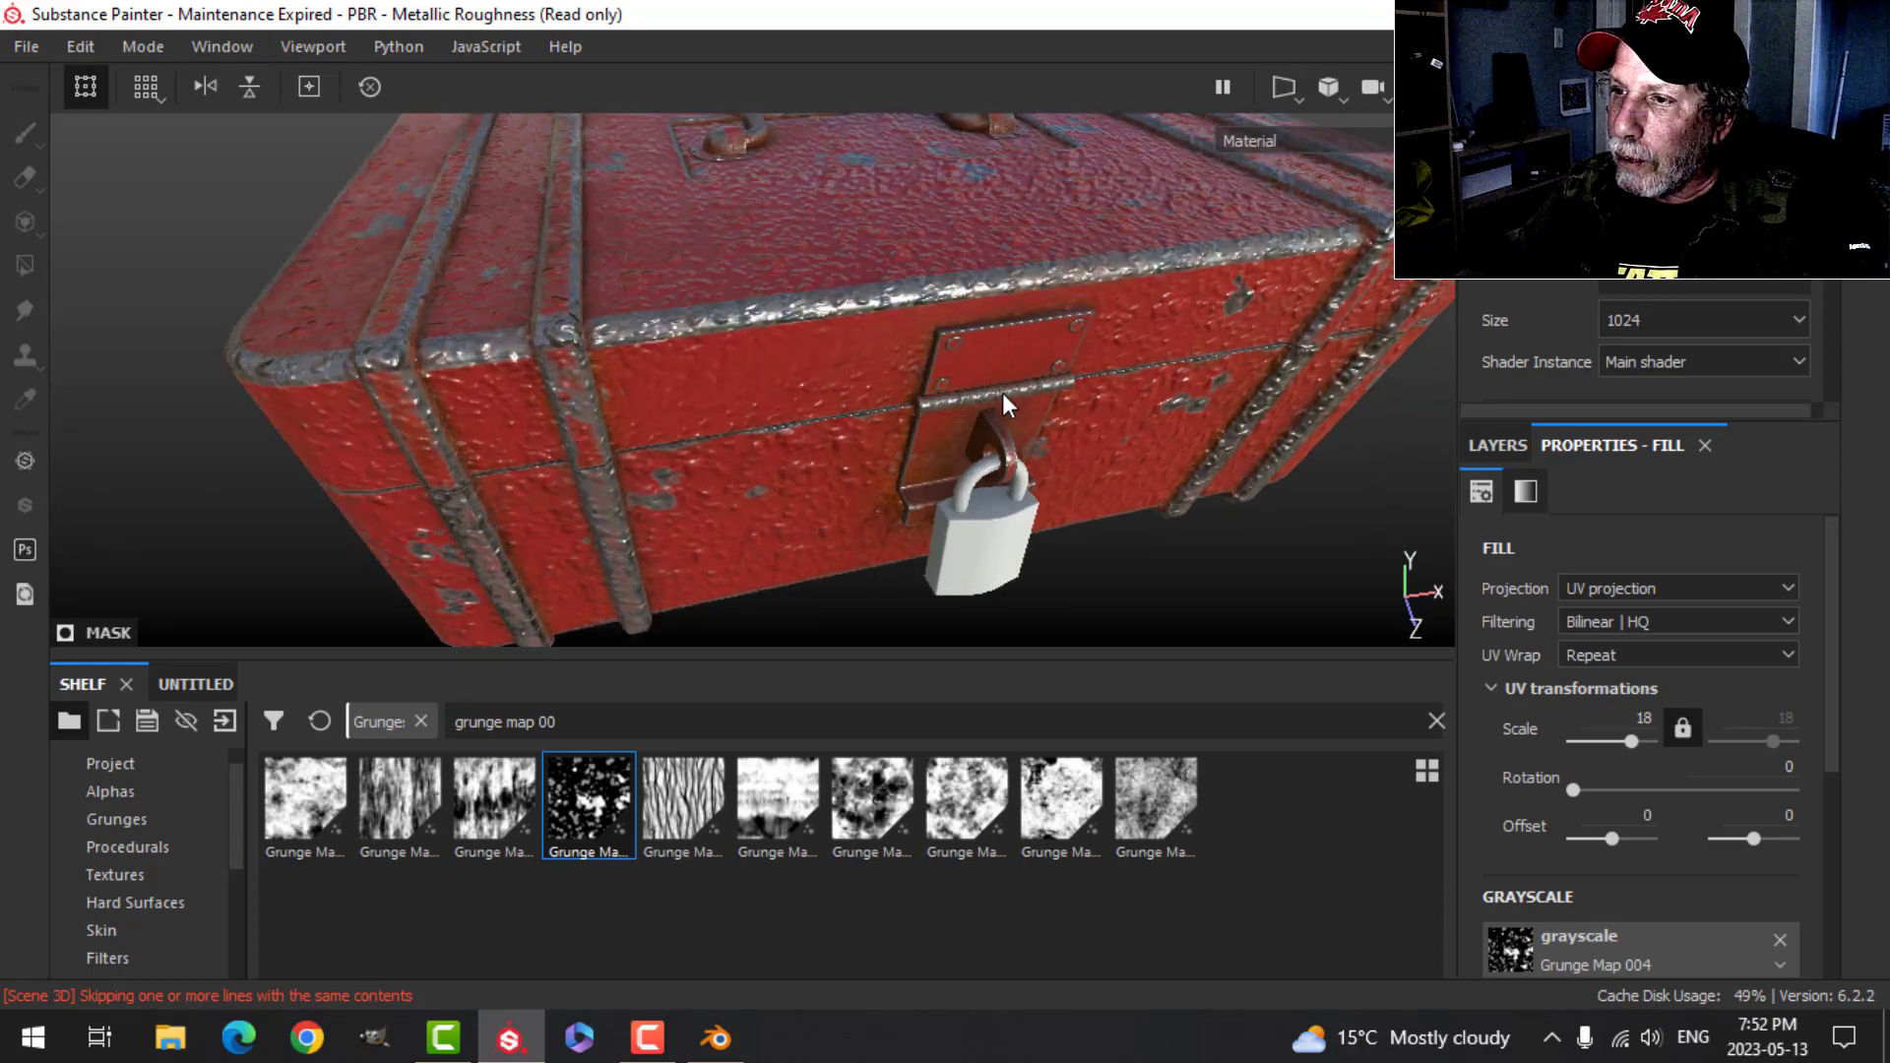
scroll(1000, 397, down, 1)
alt+drag(1000, 398, 1020, 304)
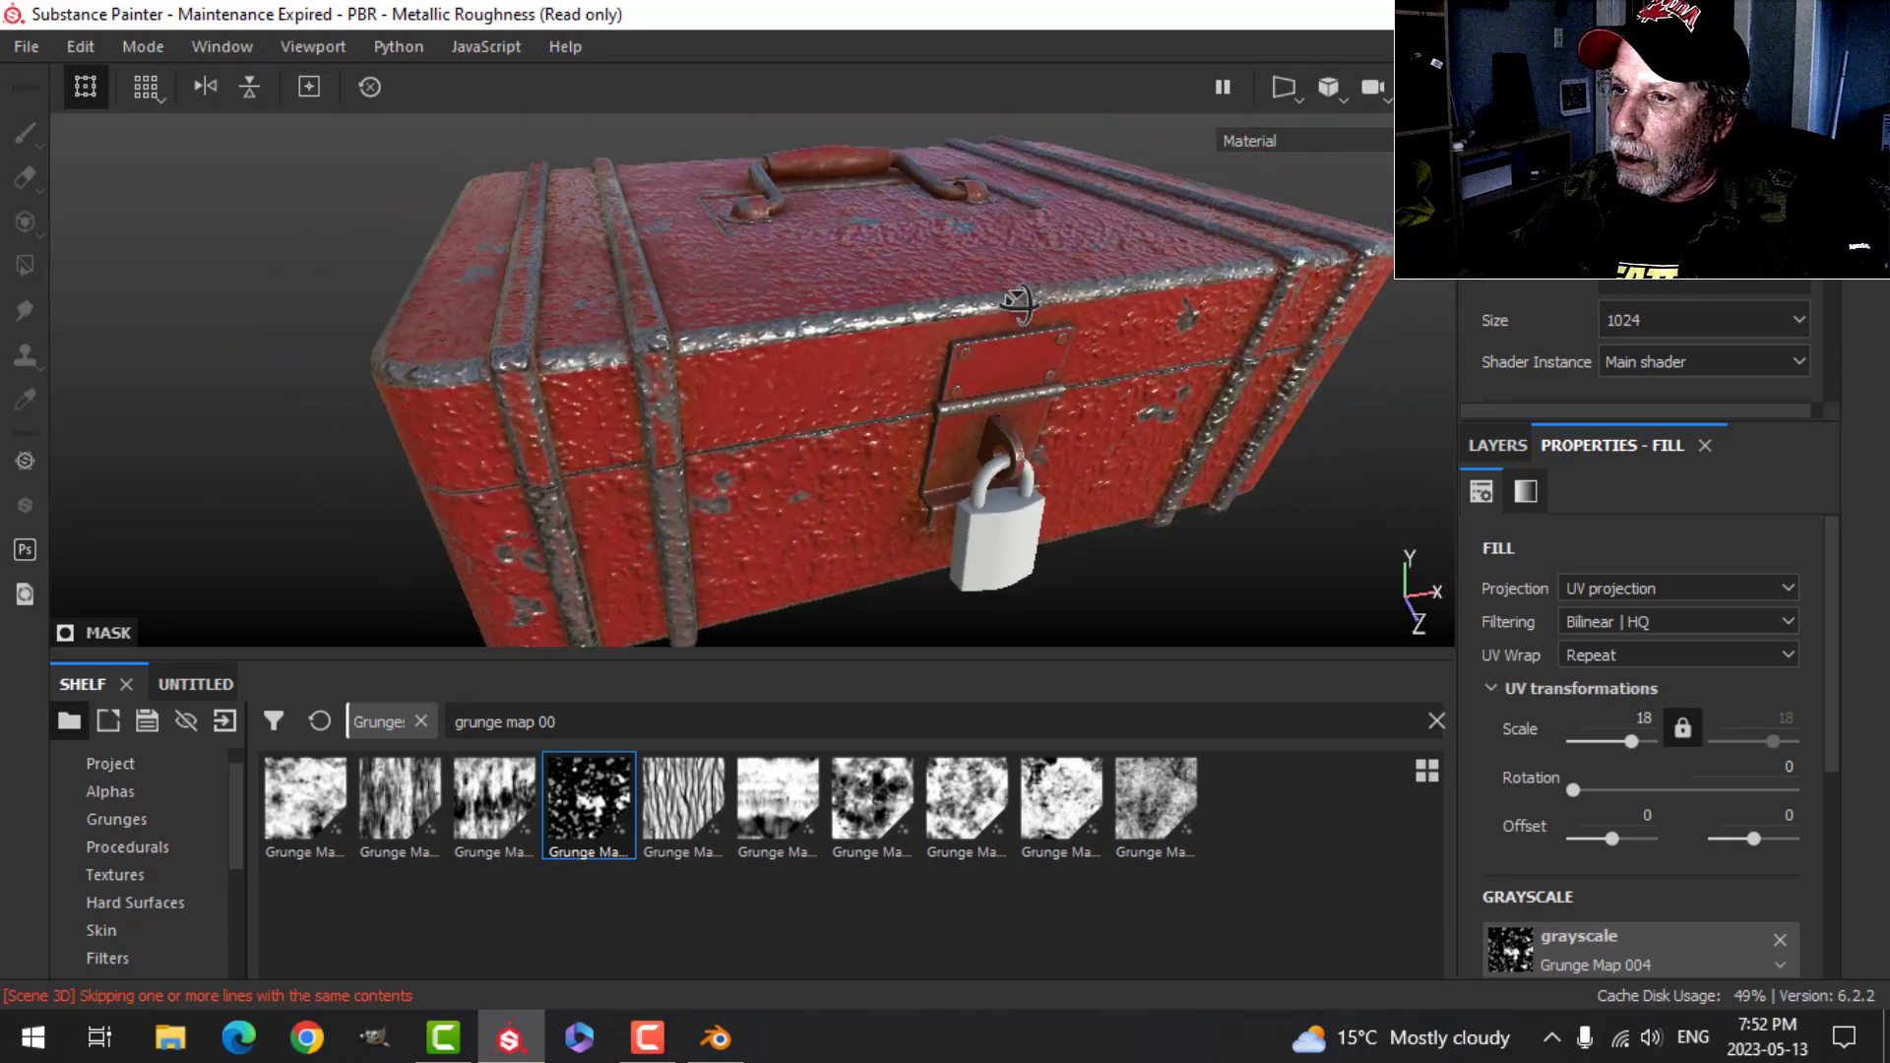
scroll(1034, 456, down, 1)
alt+middle_drag(1054, 517, 1048, 485)
alt+drag(1049, 495, 1356, 535)
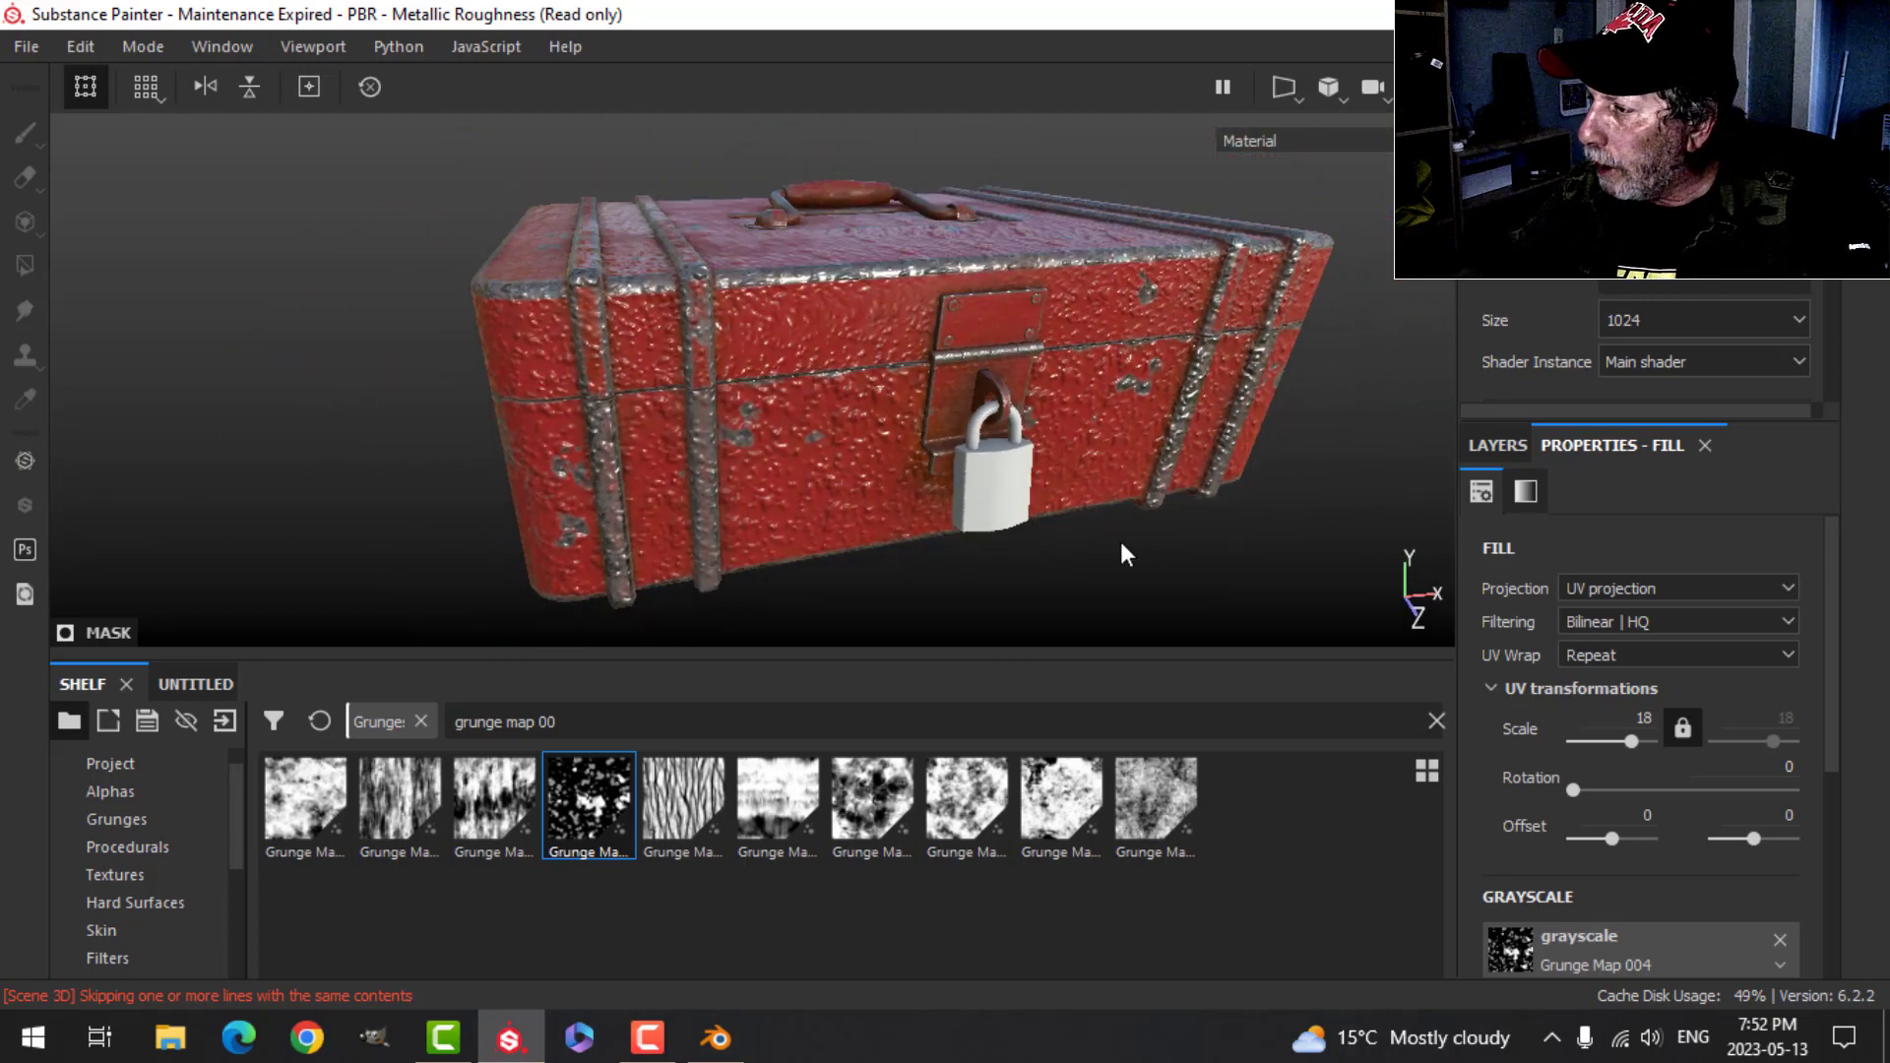
scroll(1688, 848, down, 4)
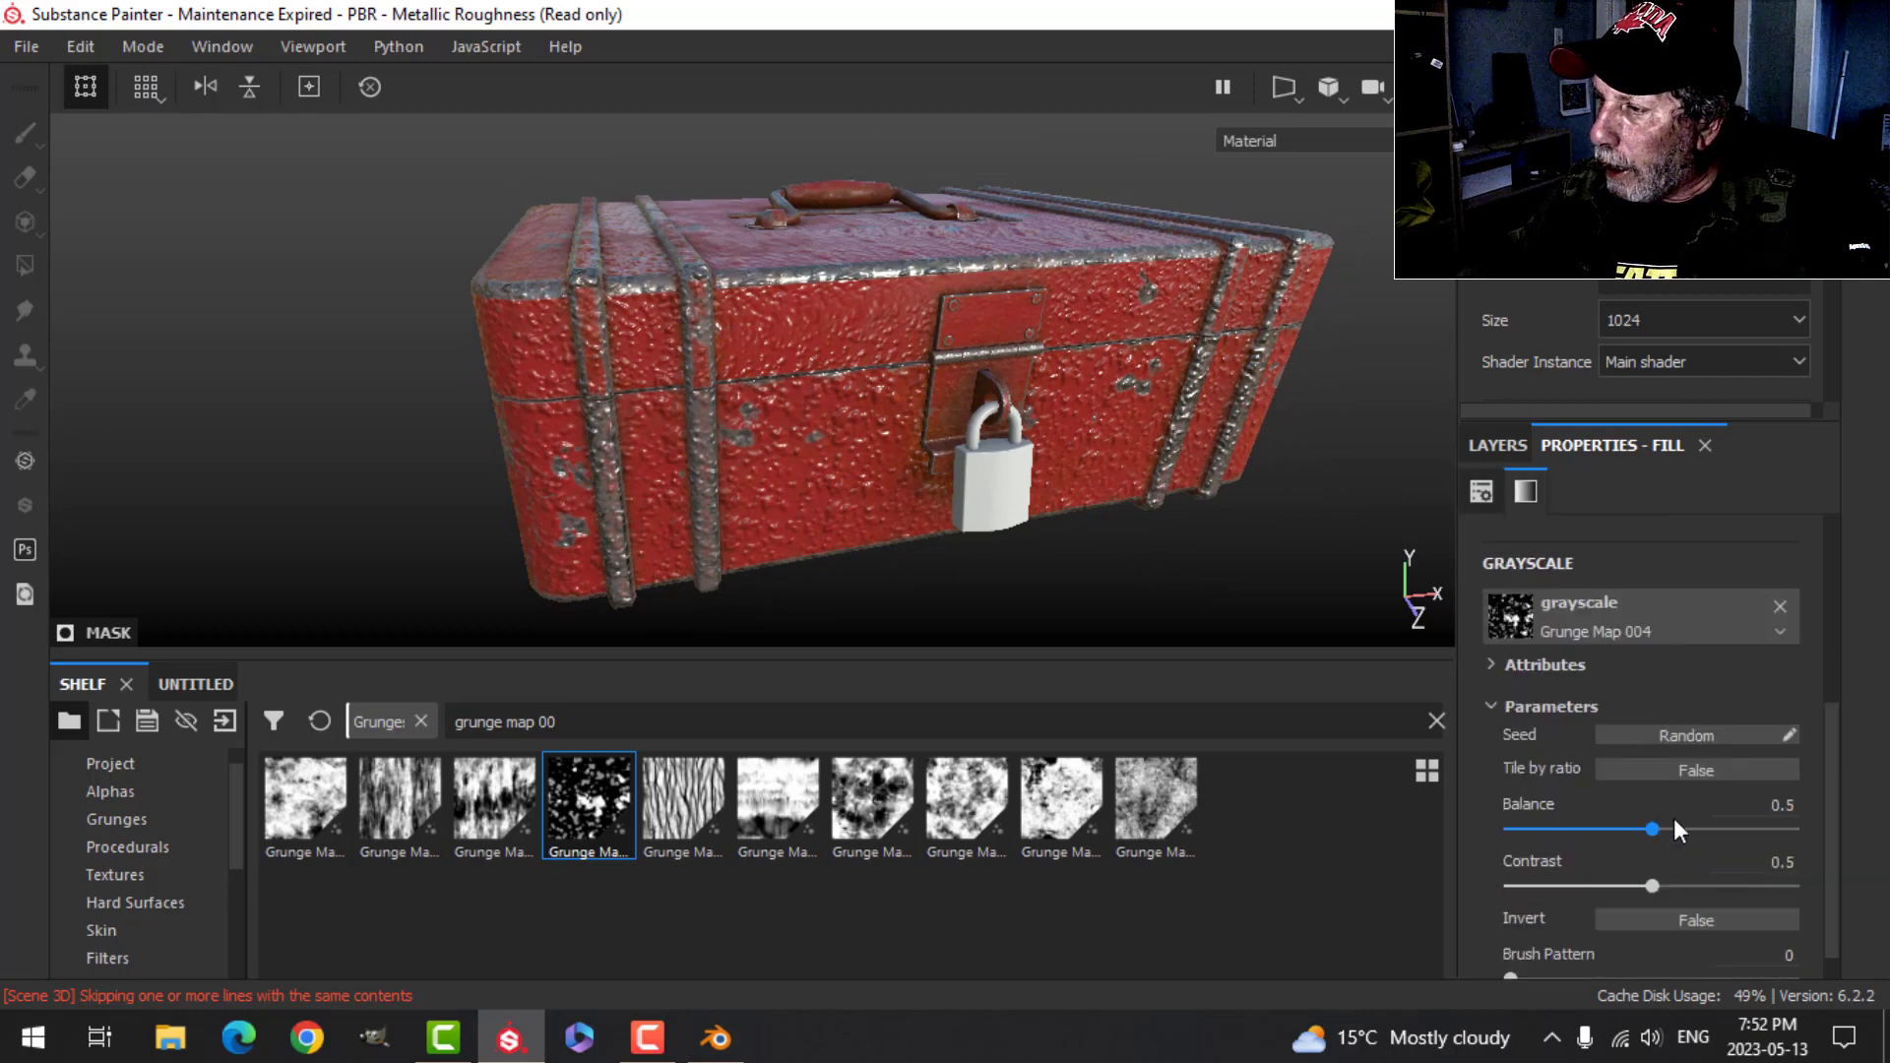
- Set the Grain layer's uniform height to 0.02 and check the surface on the chest's front
click(1491, 447)
click(1520, 546)
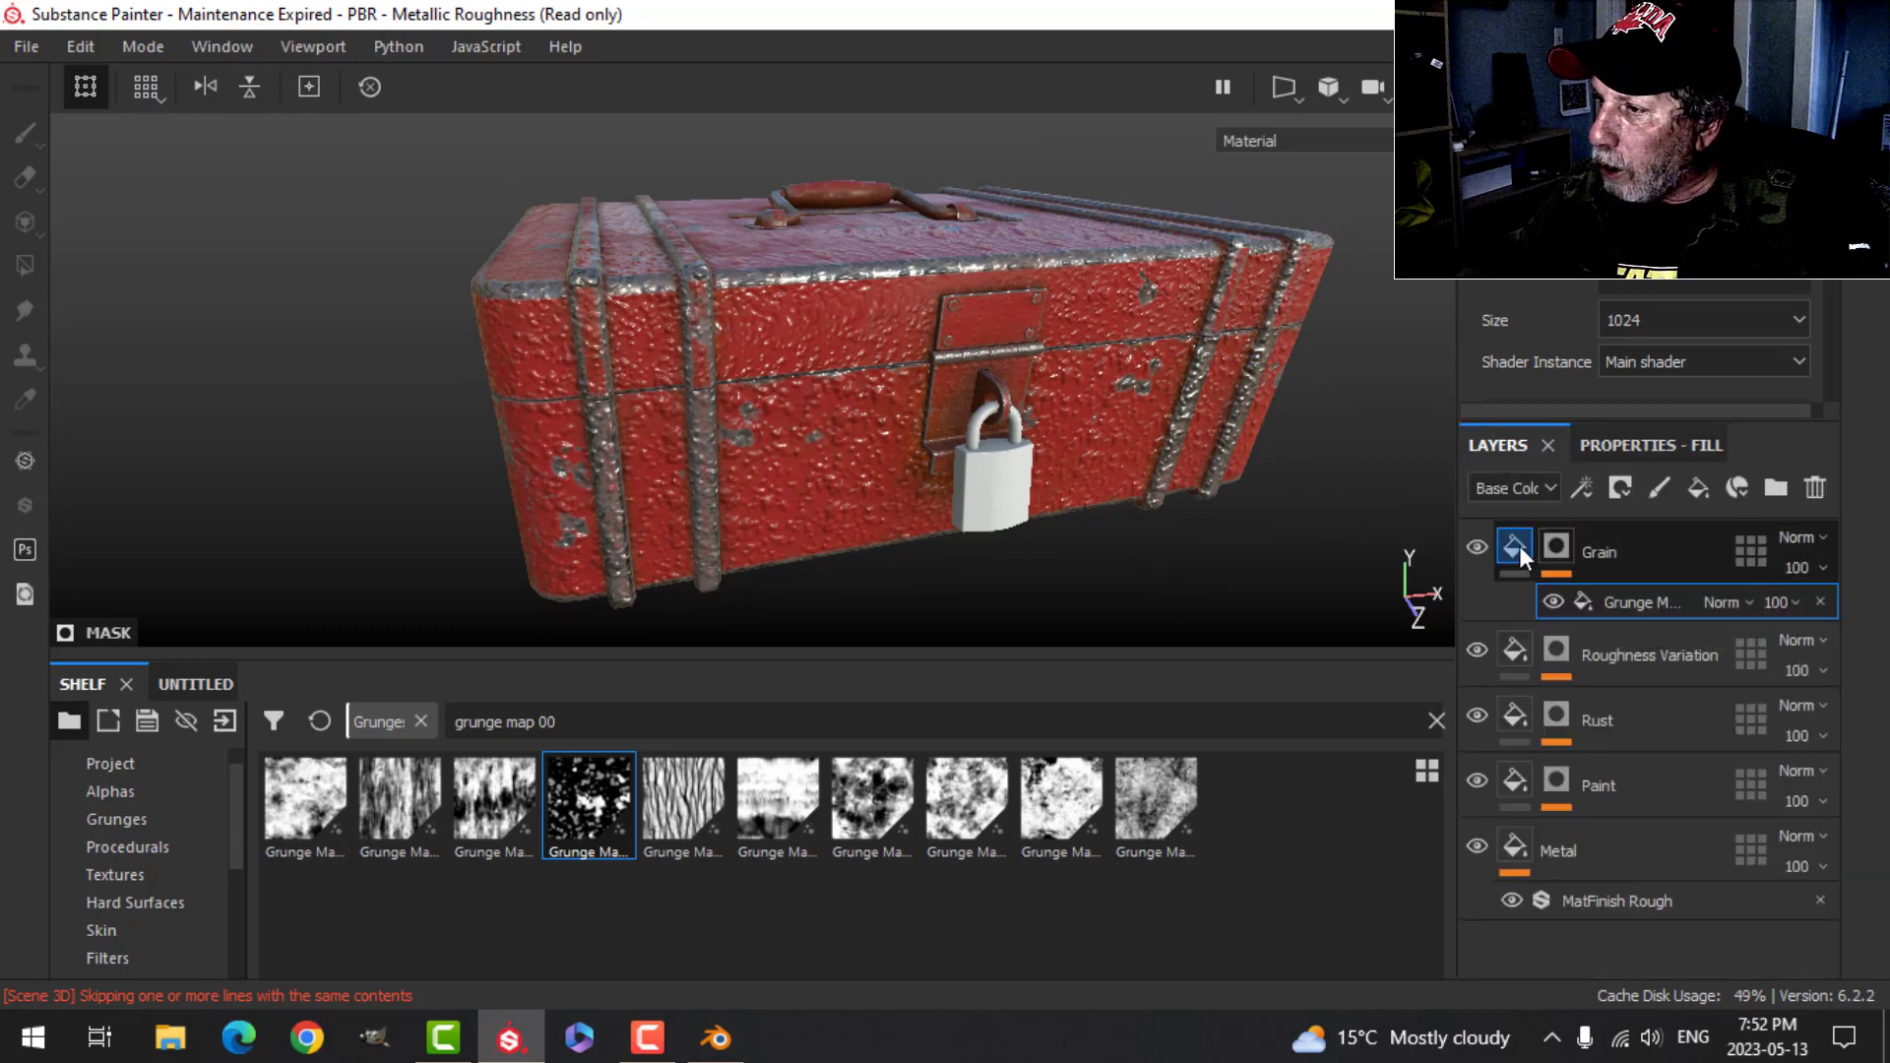
click(1647, 447)
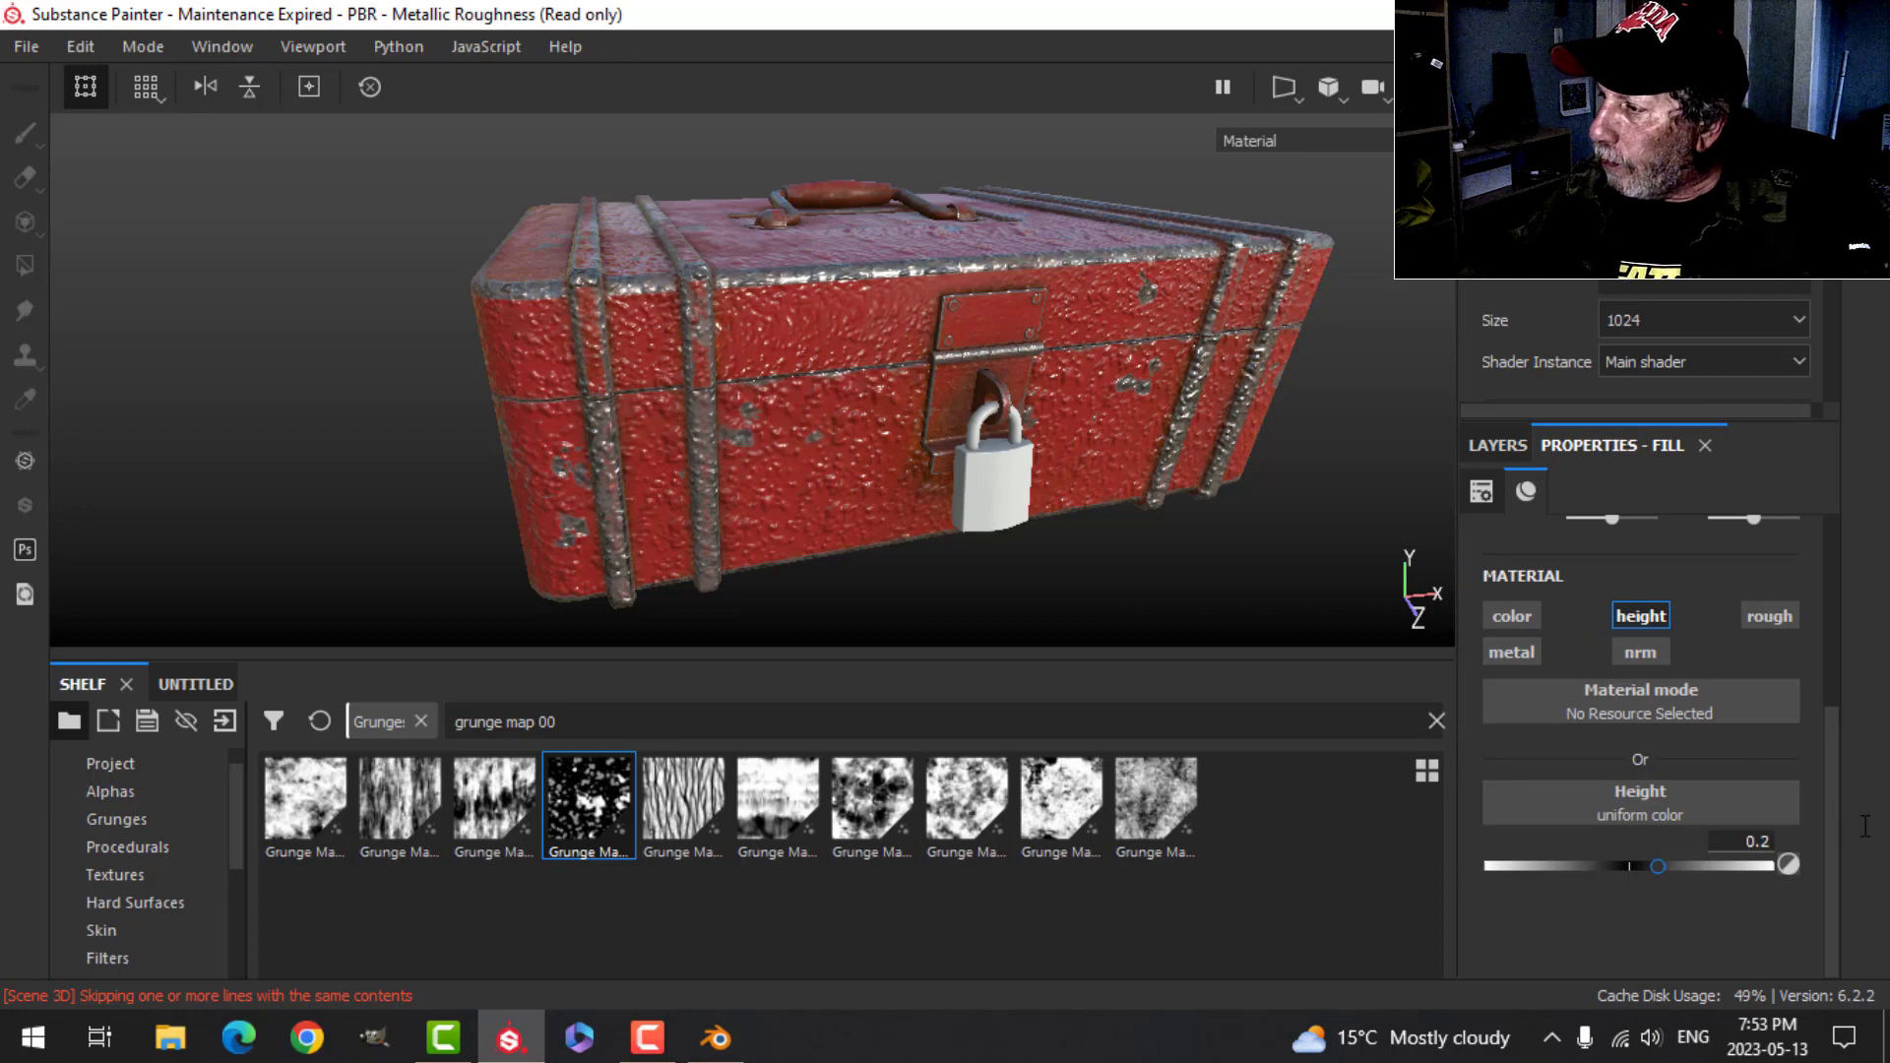
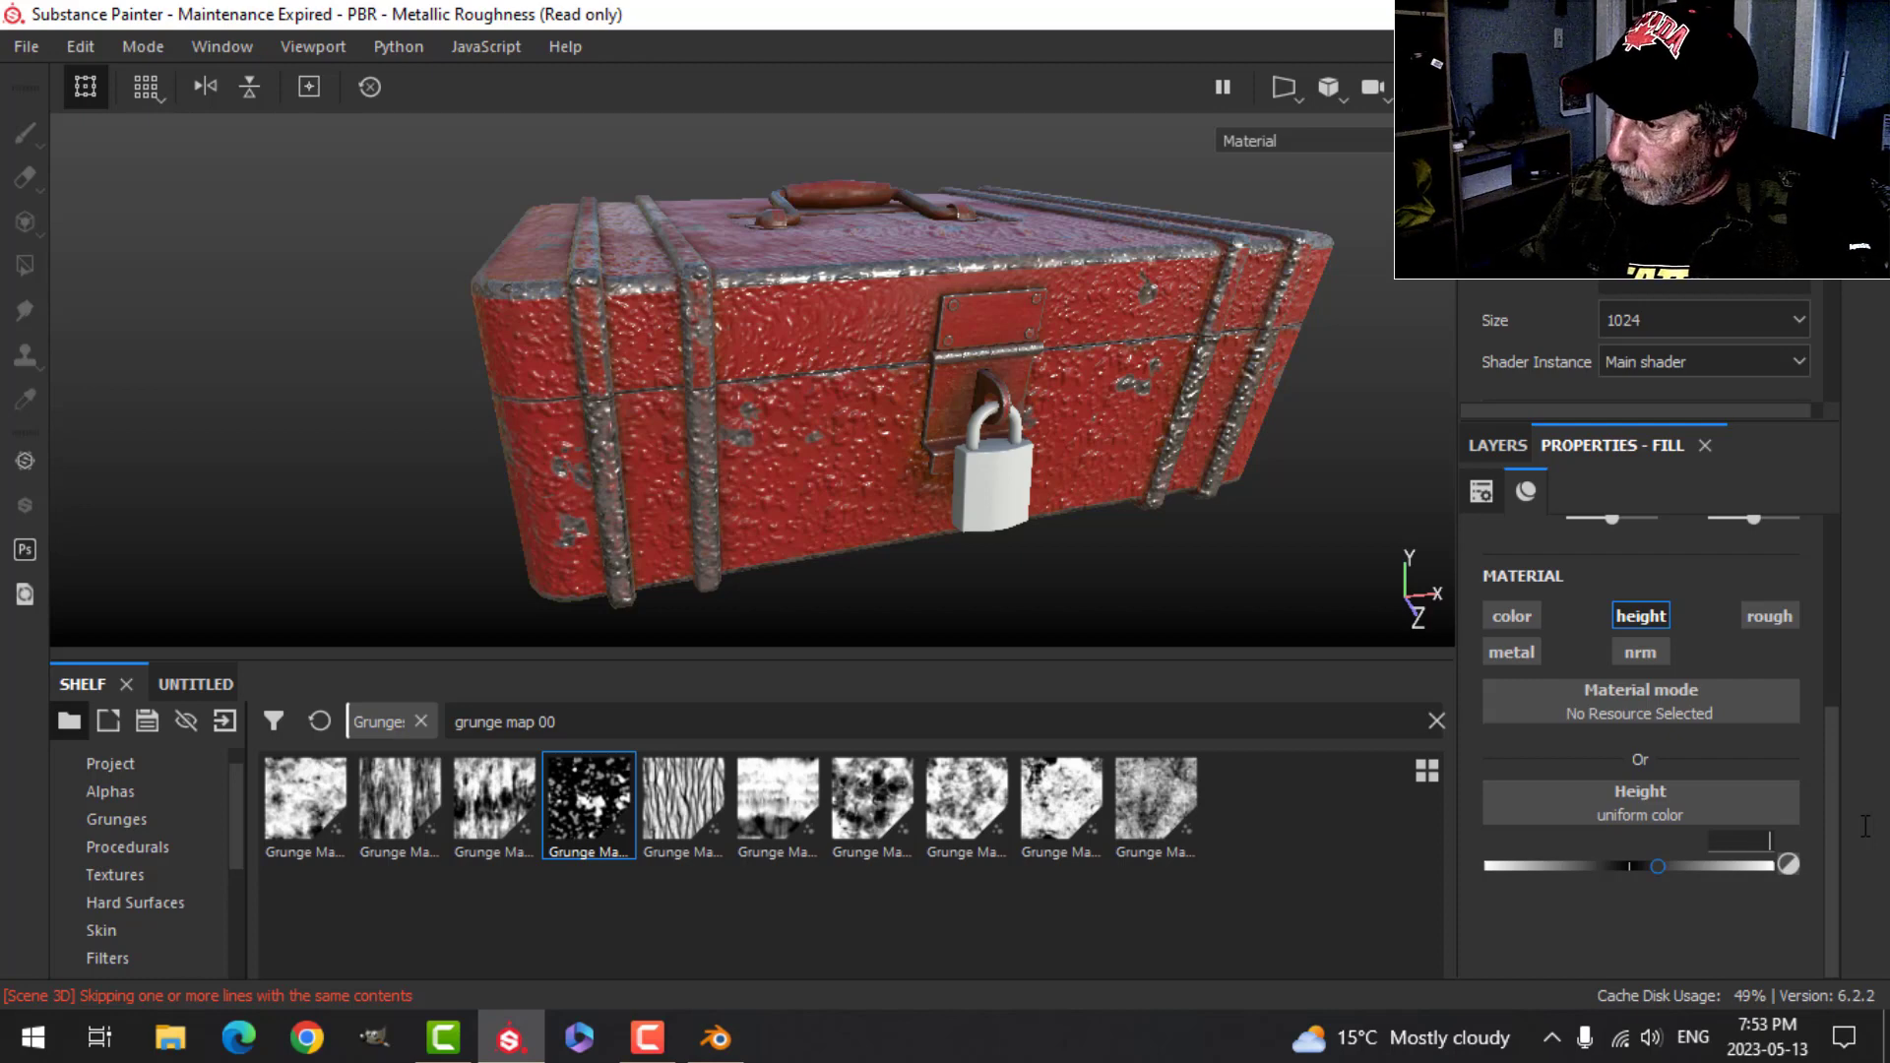
text(02)
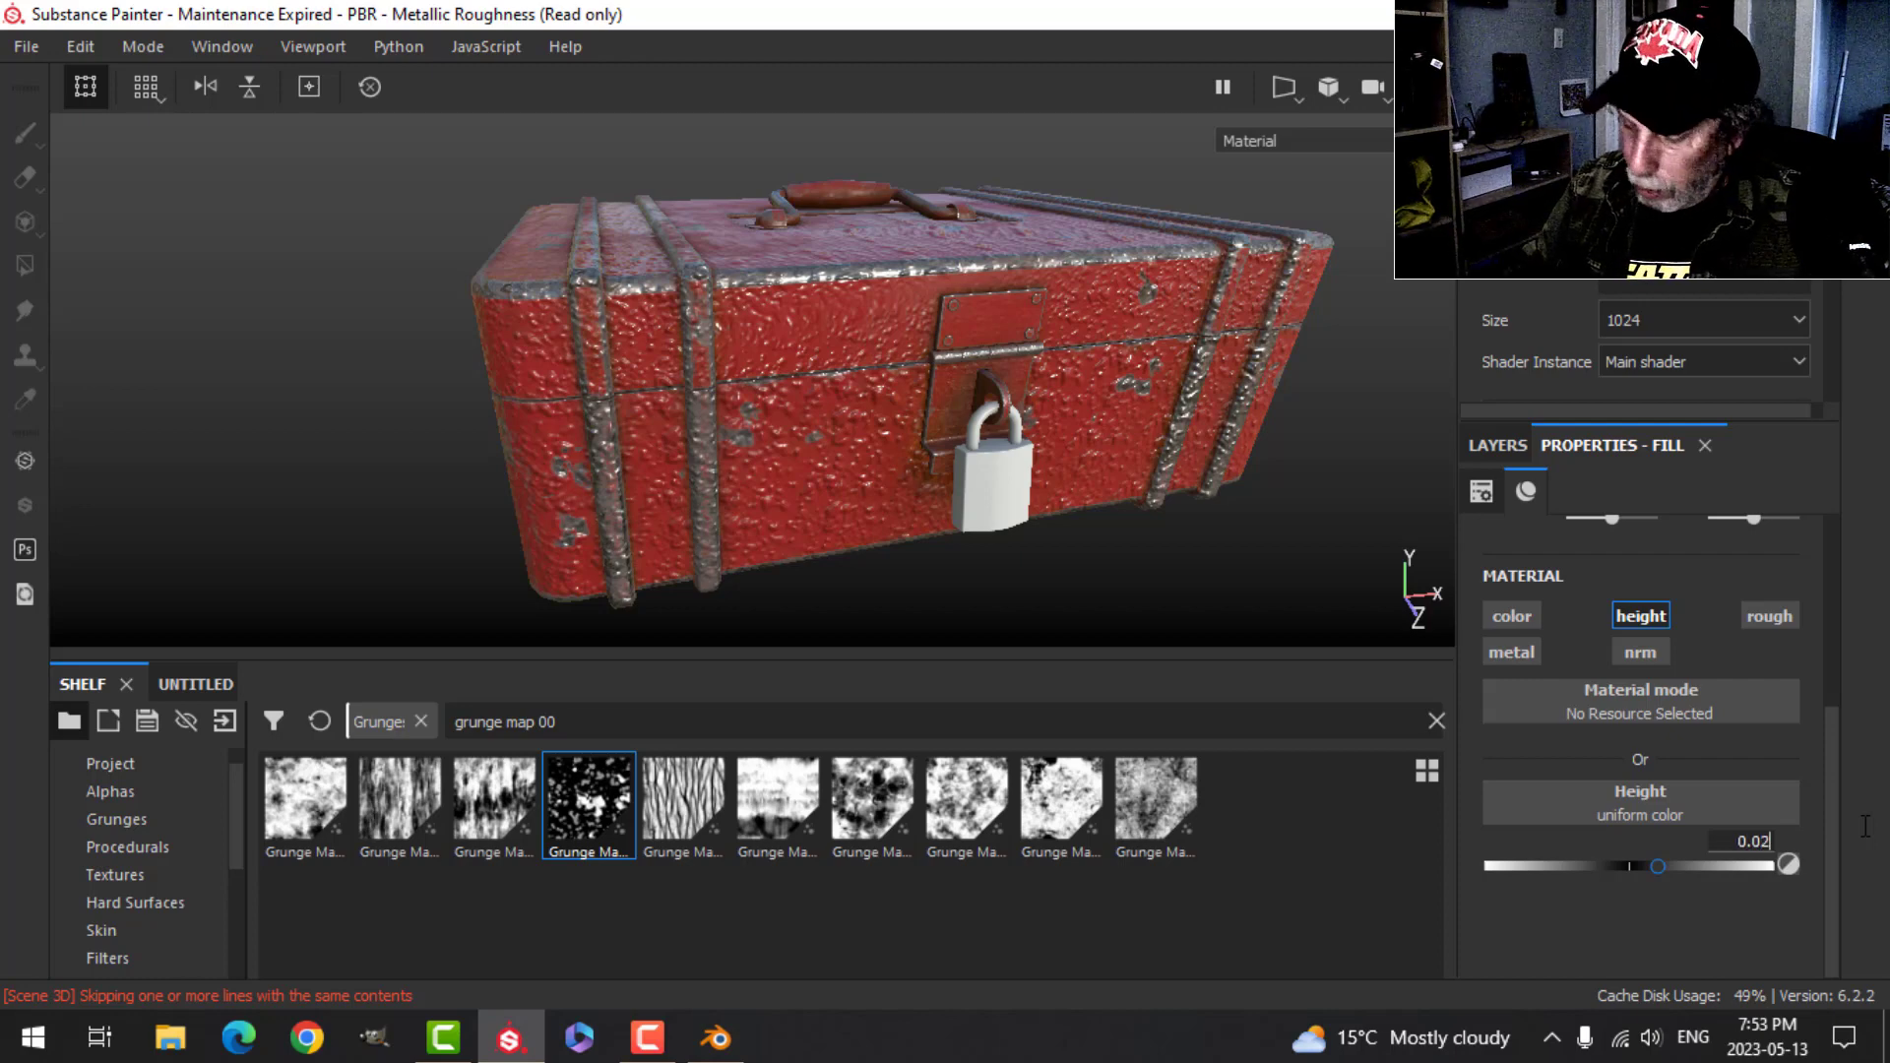
key(Return)
scroll(910, 473, up, 3)
alt+drag(911, 467, 937, 410)
alt+drag(853, 315, 860, 287)
- Review the UV scale, balance and contrast of the Grunge Map 004 fill in the Grain mask against the chest's surface
click(1532, 448)
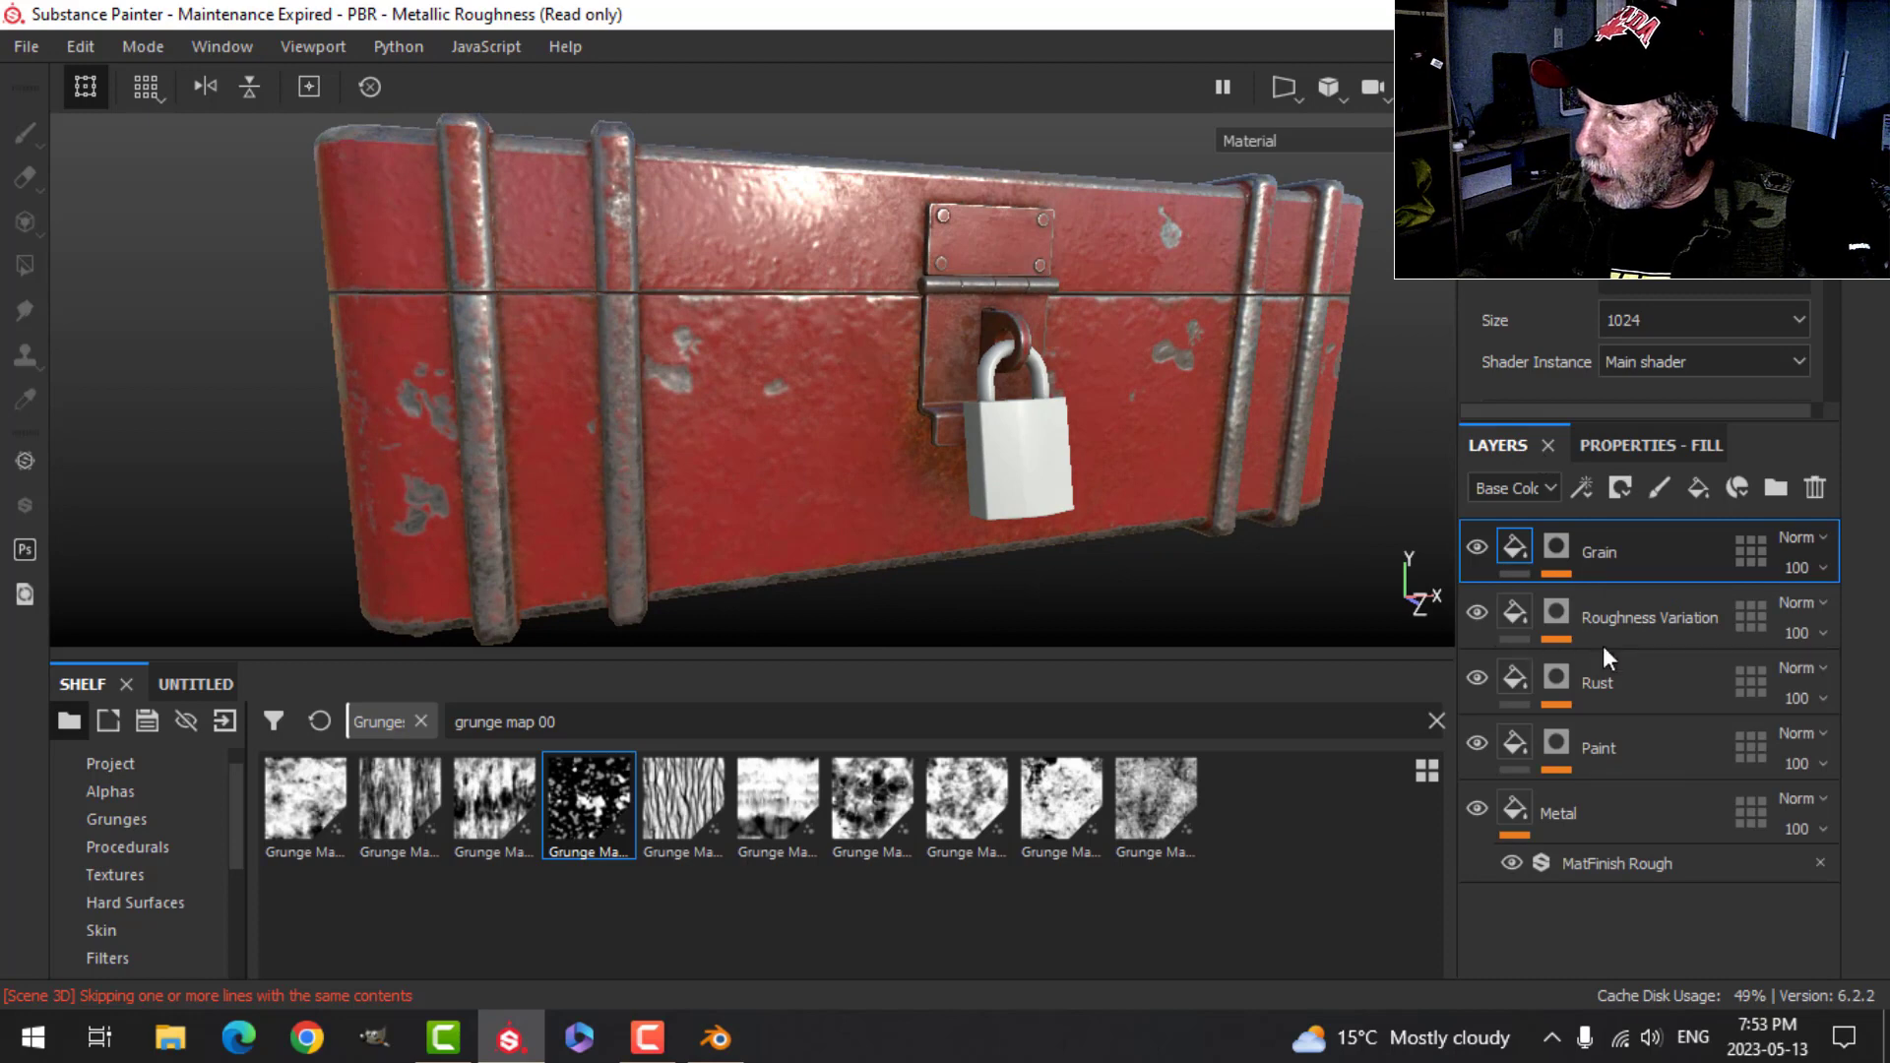
click(1557, 548)
click(1628, 601)
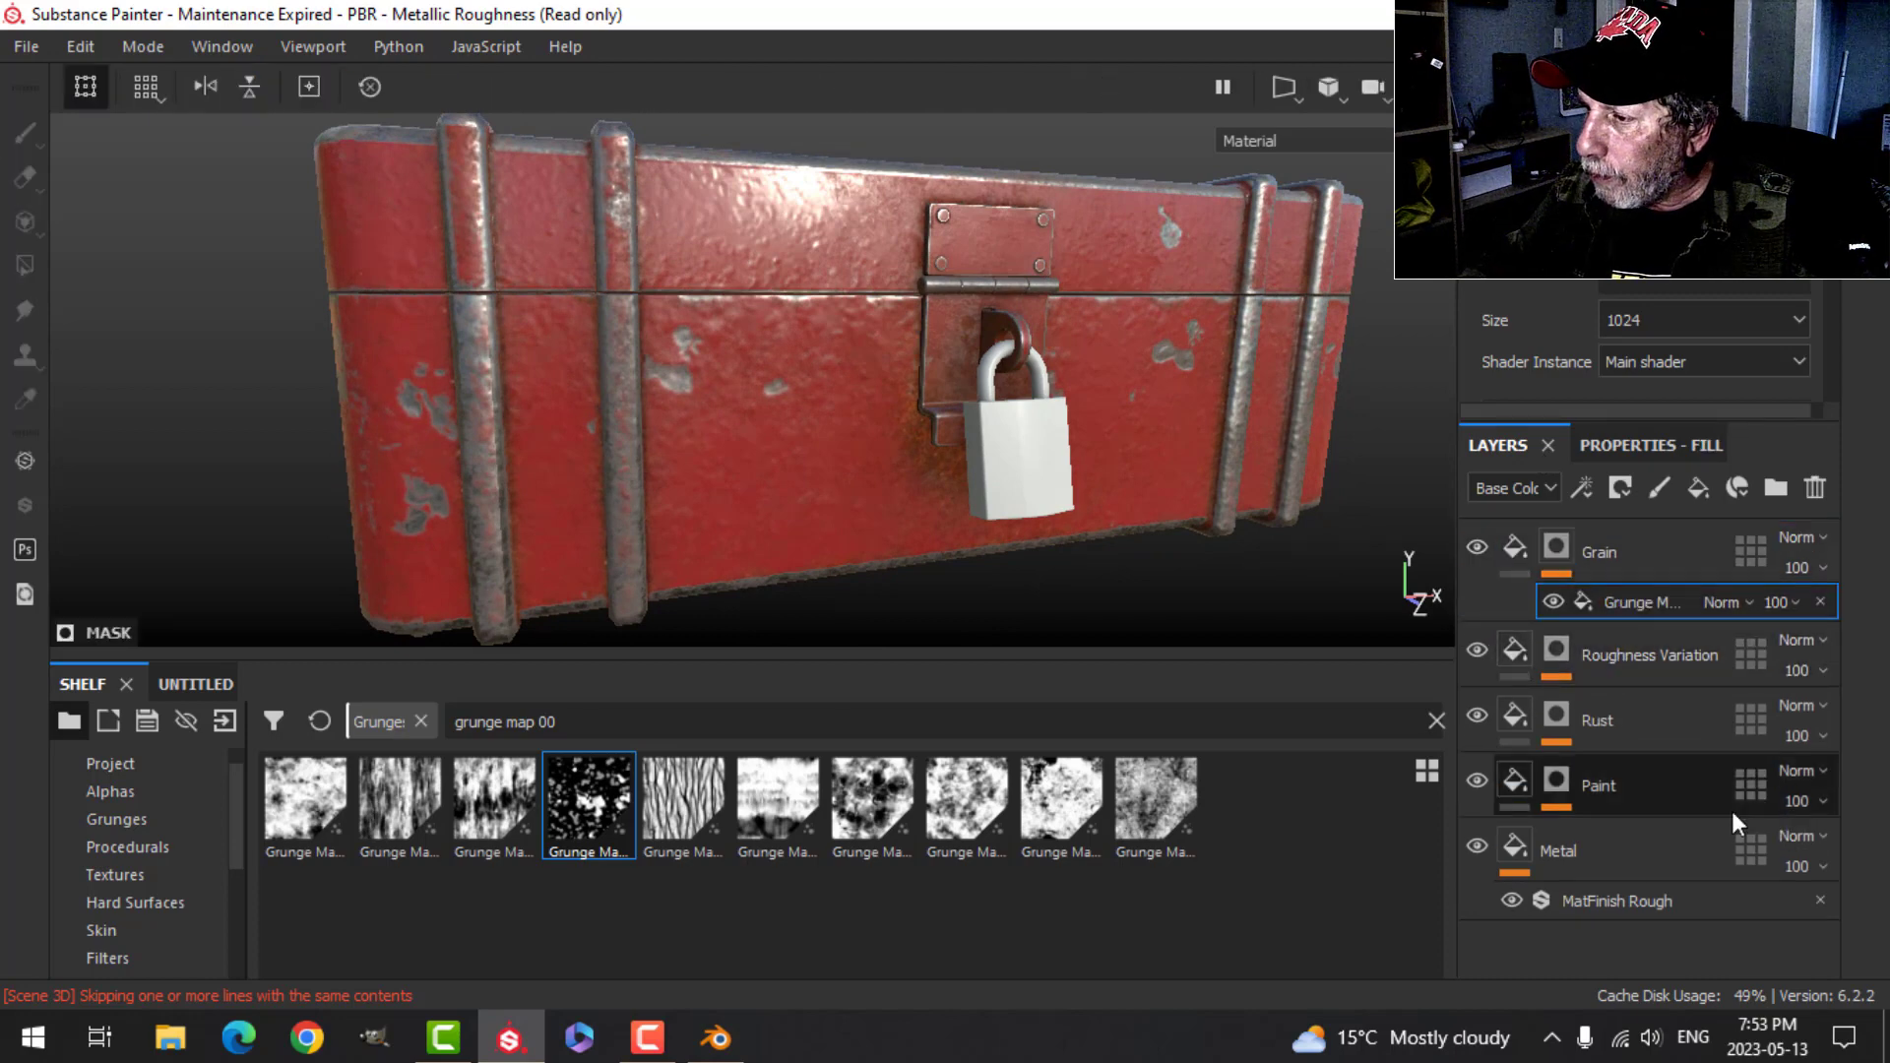
click(1652, 443)
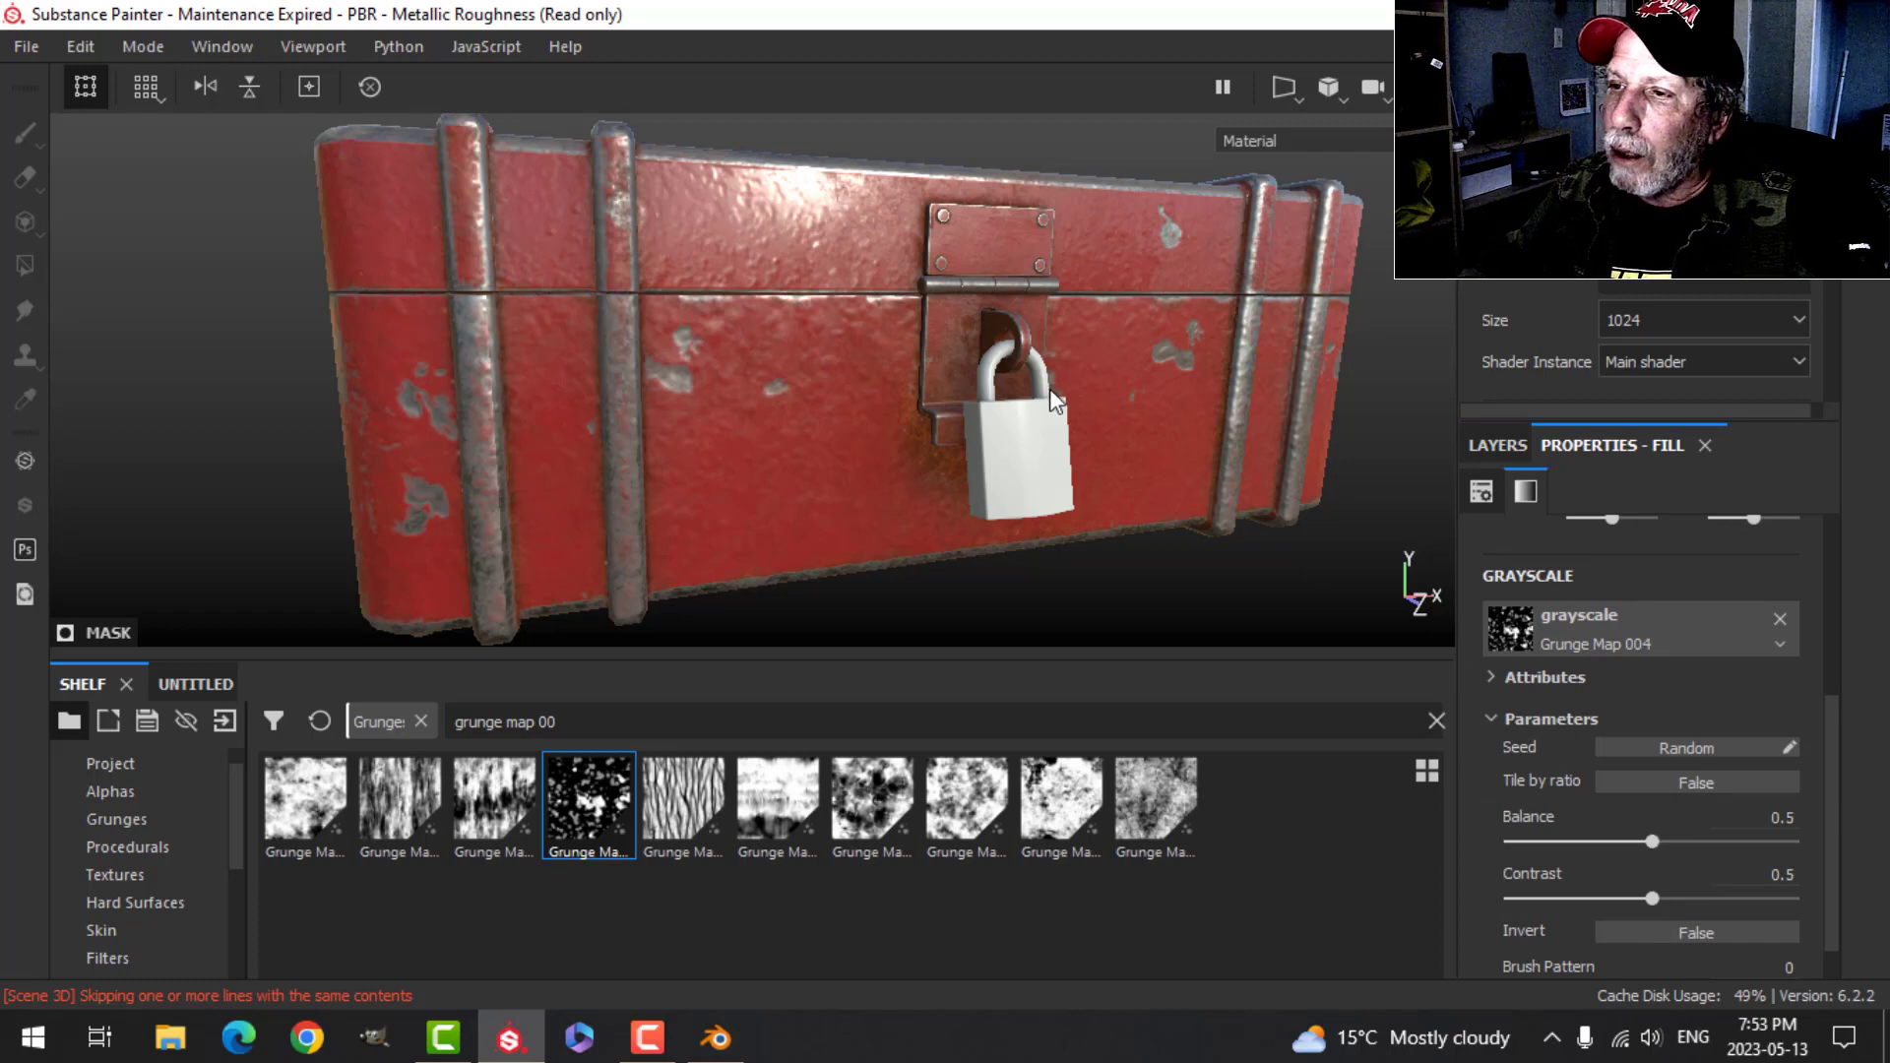
alt+drag(1049, 388, 1208, 421)
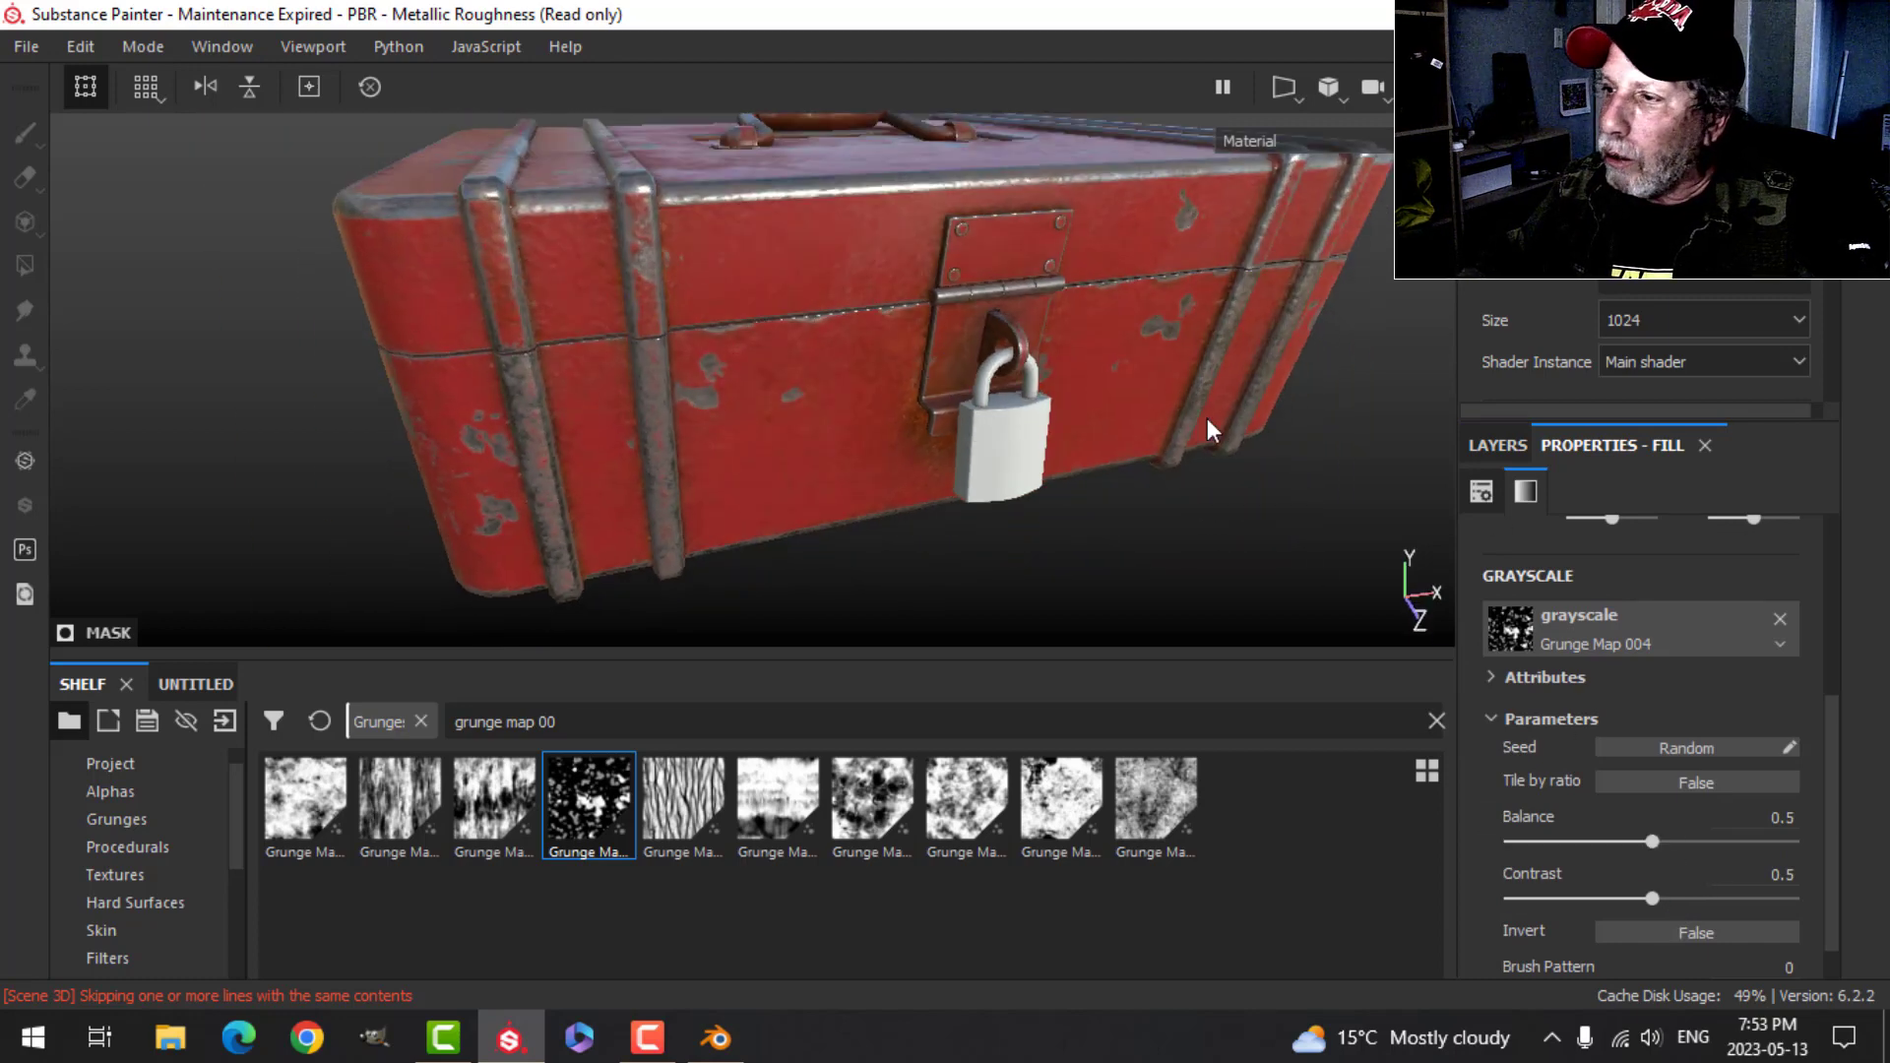
click(1474, 448)
click(1650, 443)
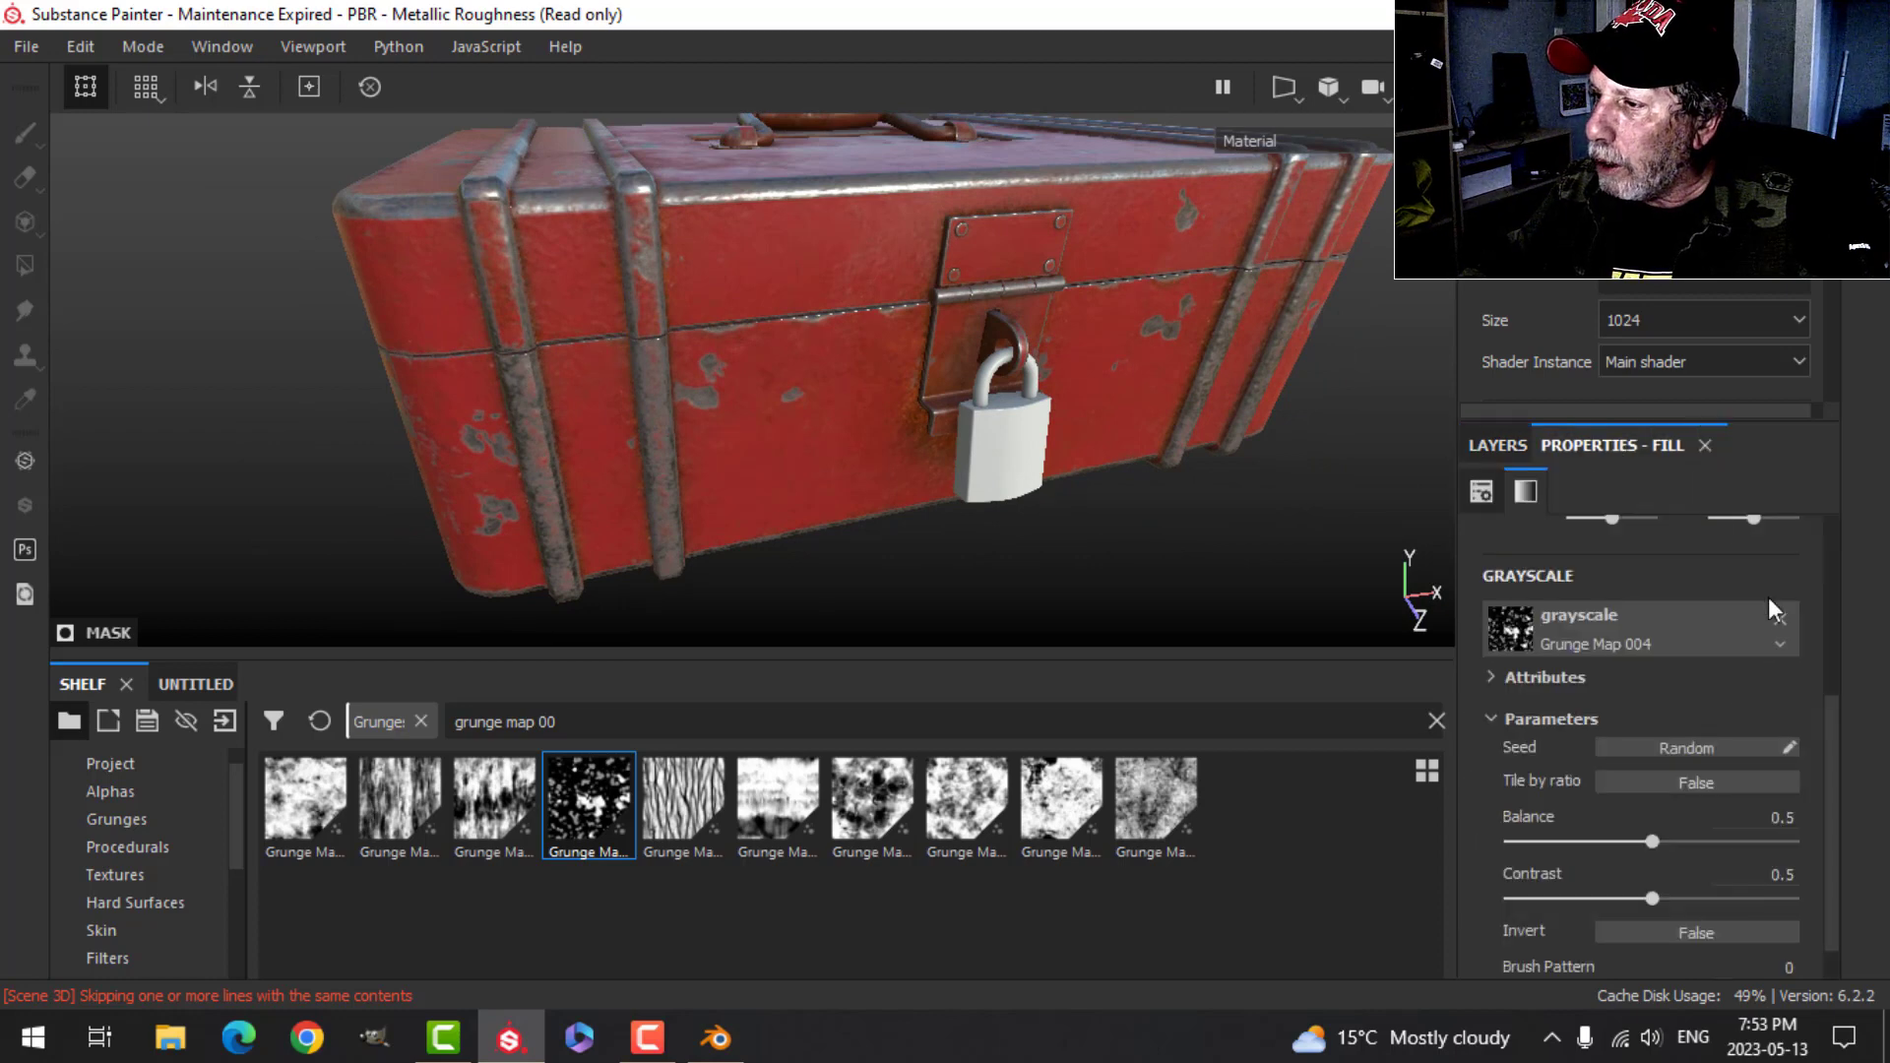
scroll(1721, 731, up, 5)
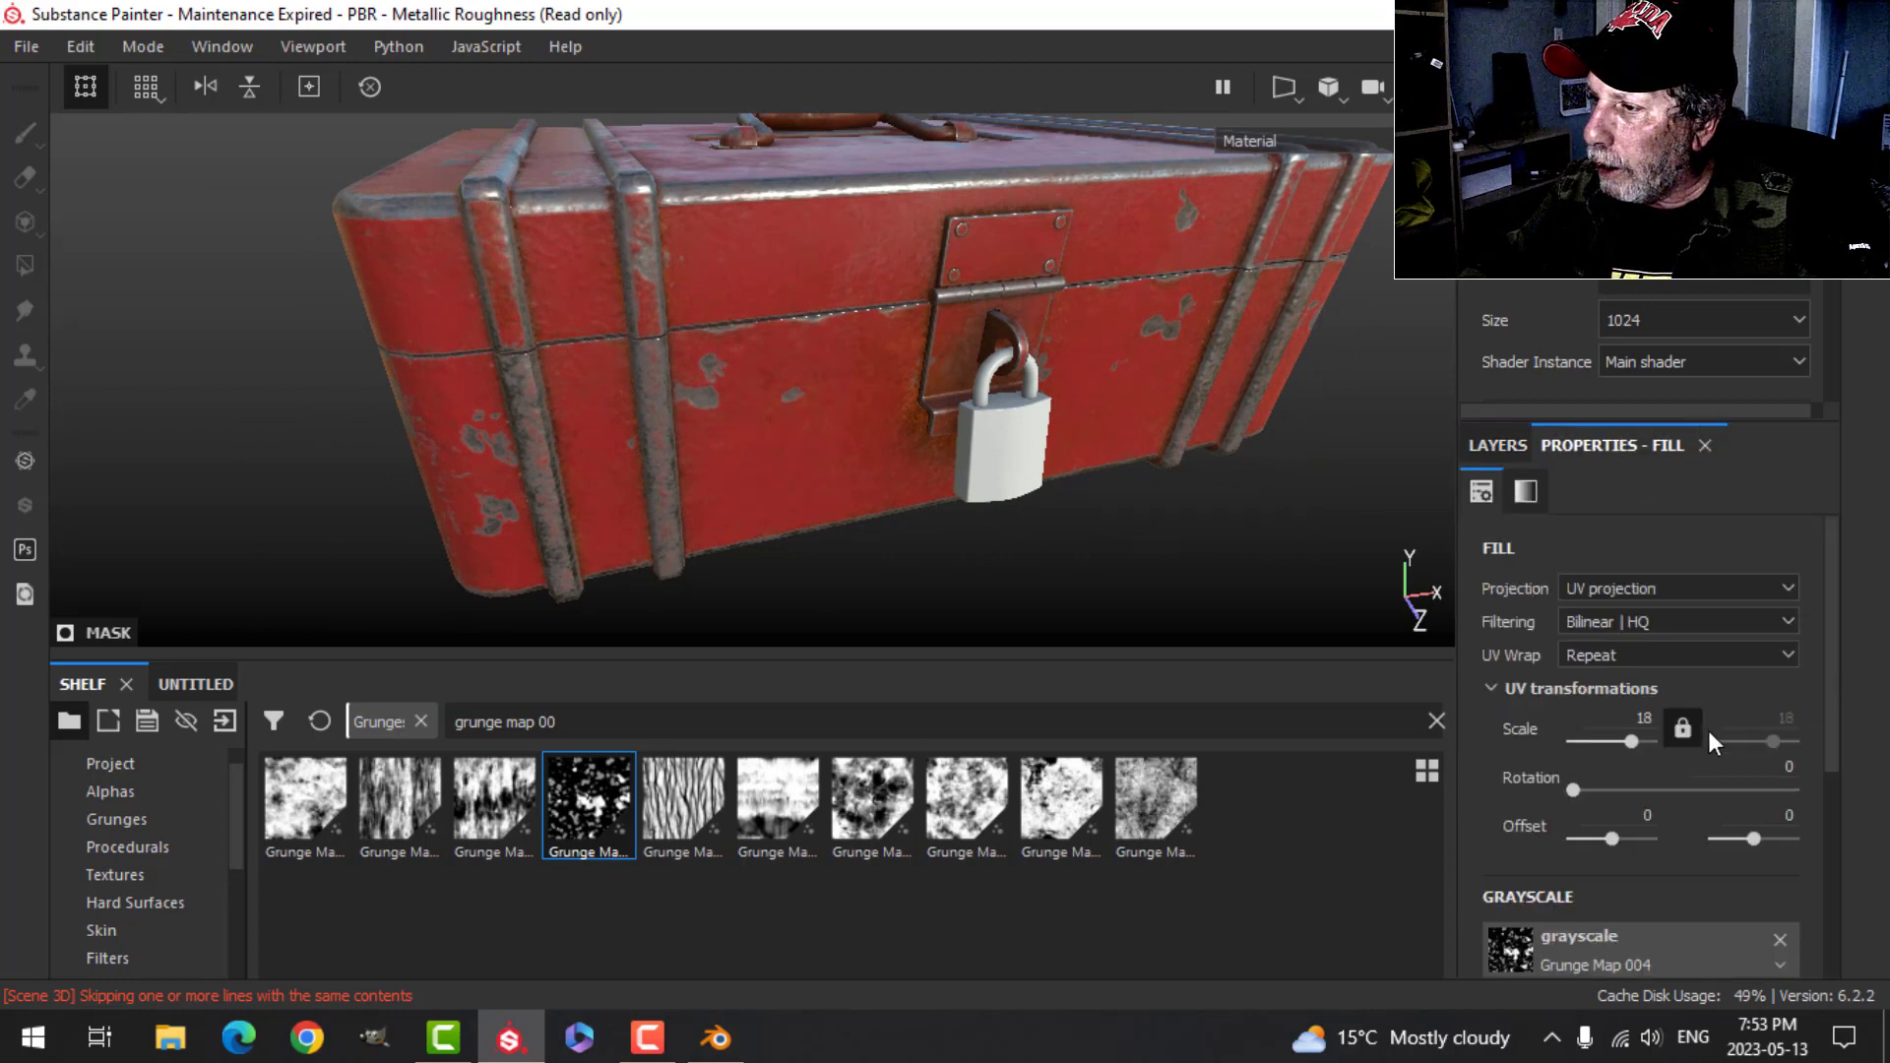
scroll(1709, 733, down, 6)
- Set the Grain layer's uniform height to 0.005 and check the surface around the latch
click(1506, 449)
click(1516, 547)
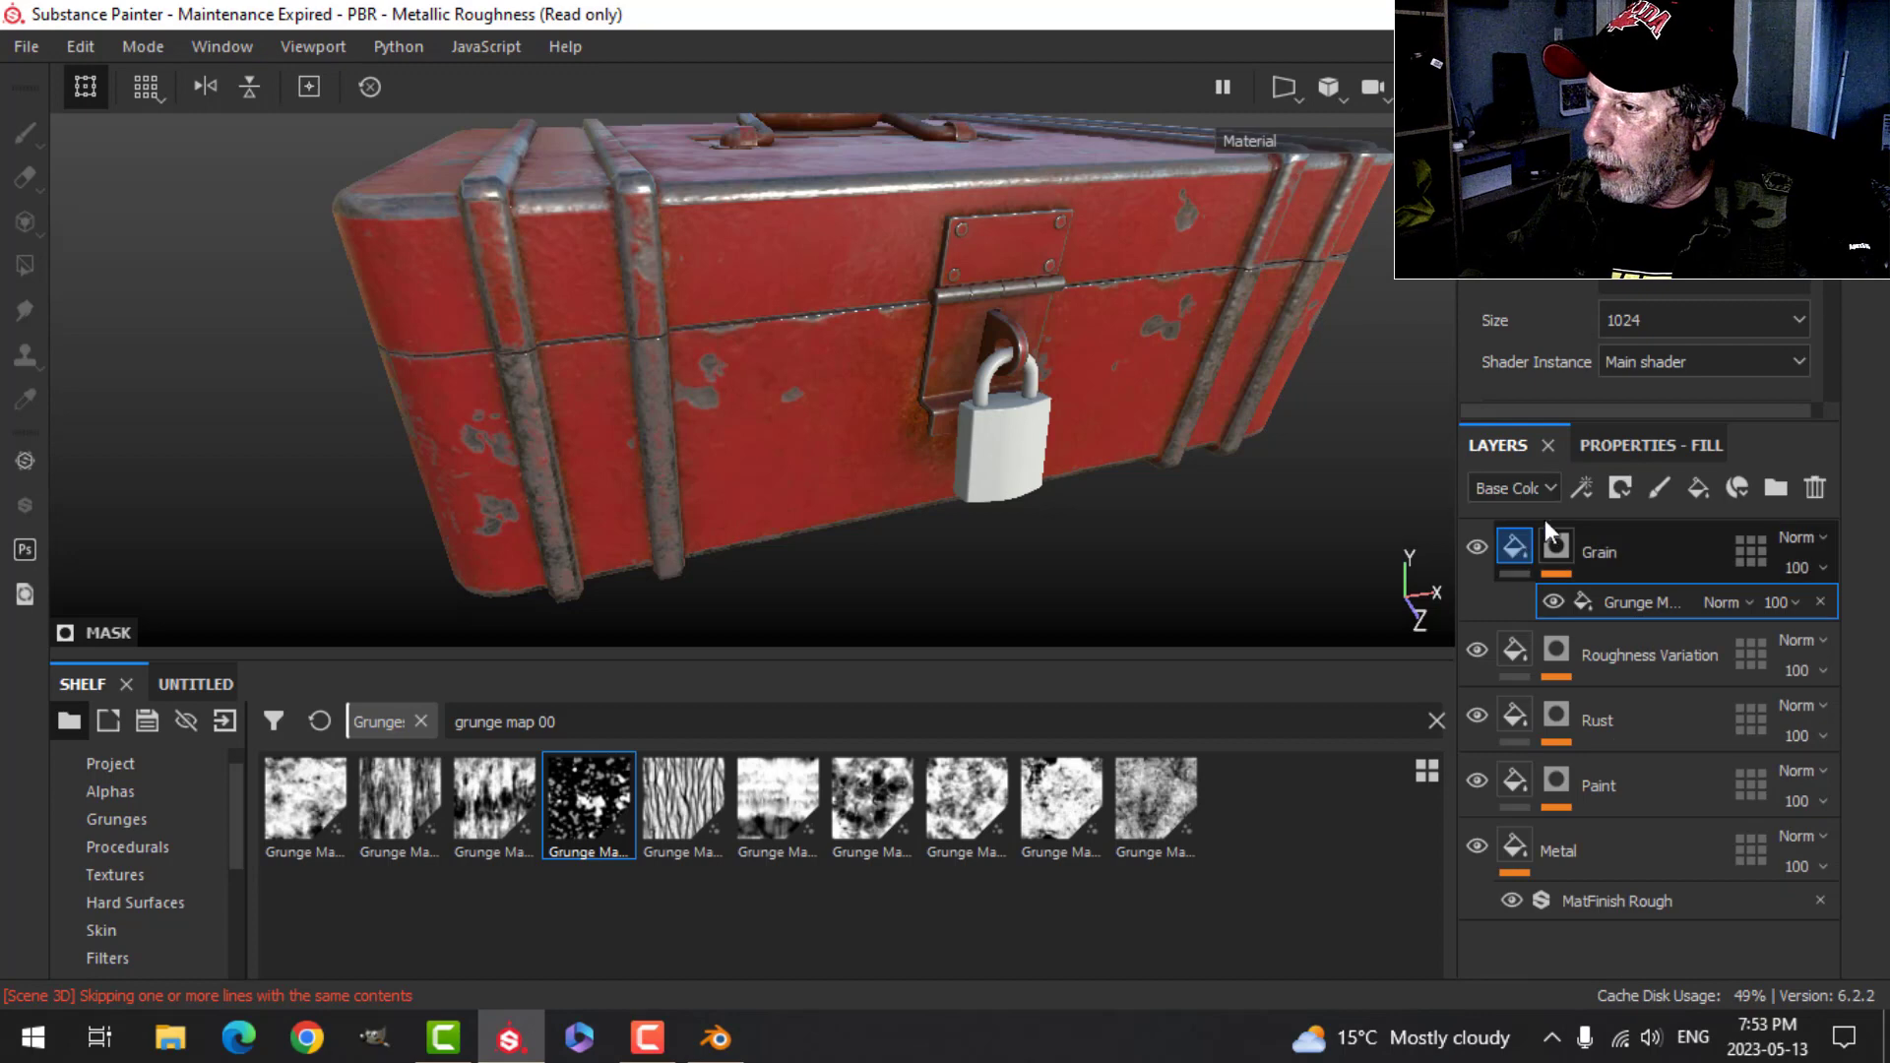
click(1638, 441)
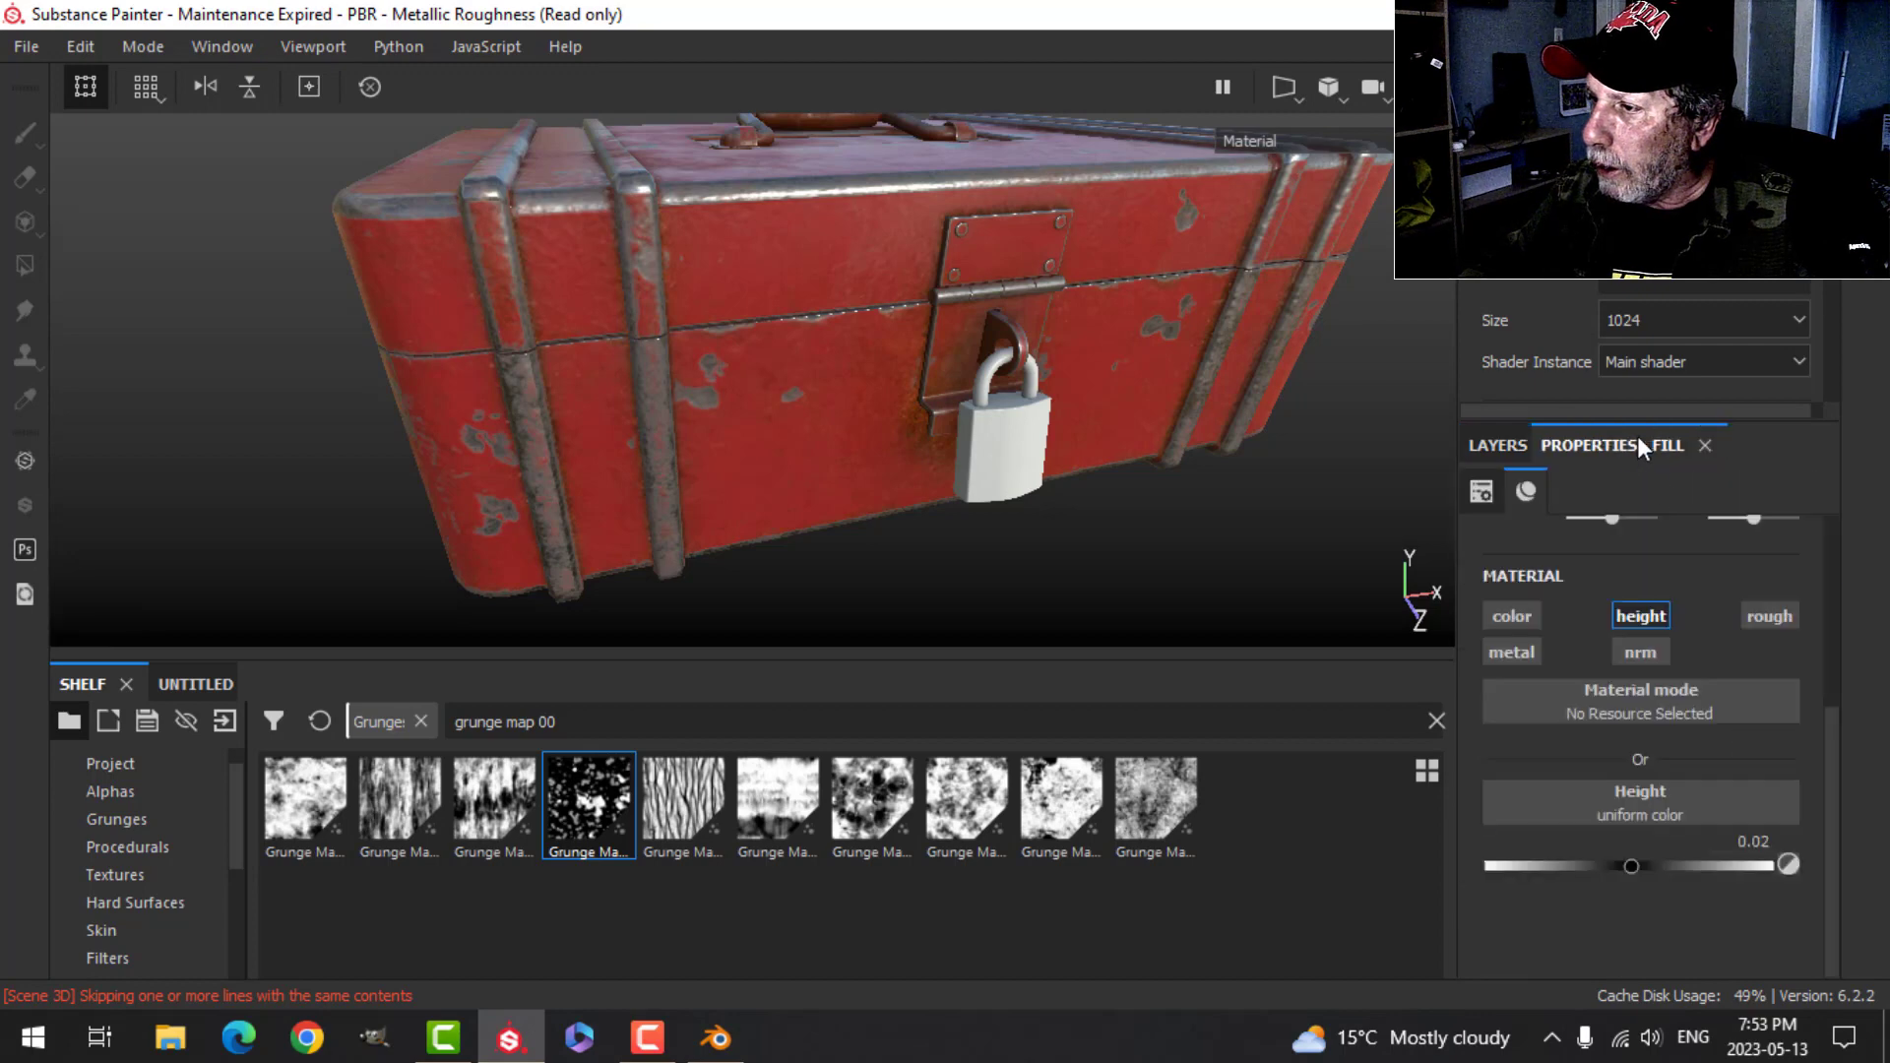
double_click(1721, 840)
text(0.)
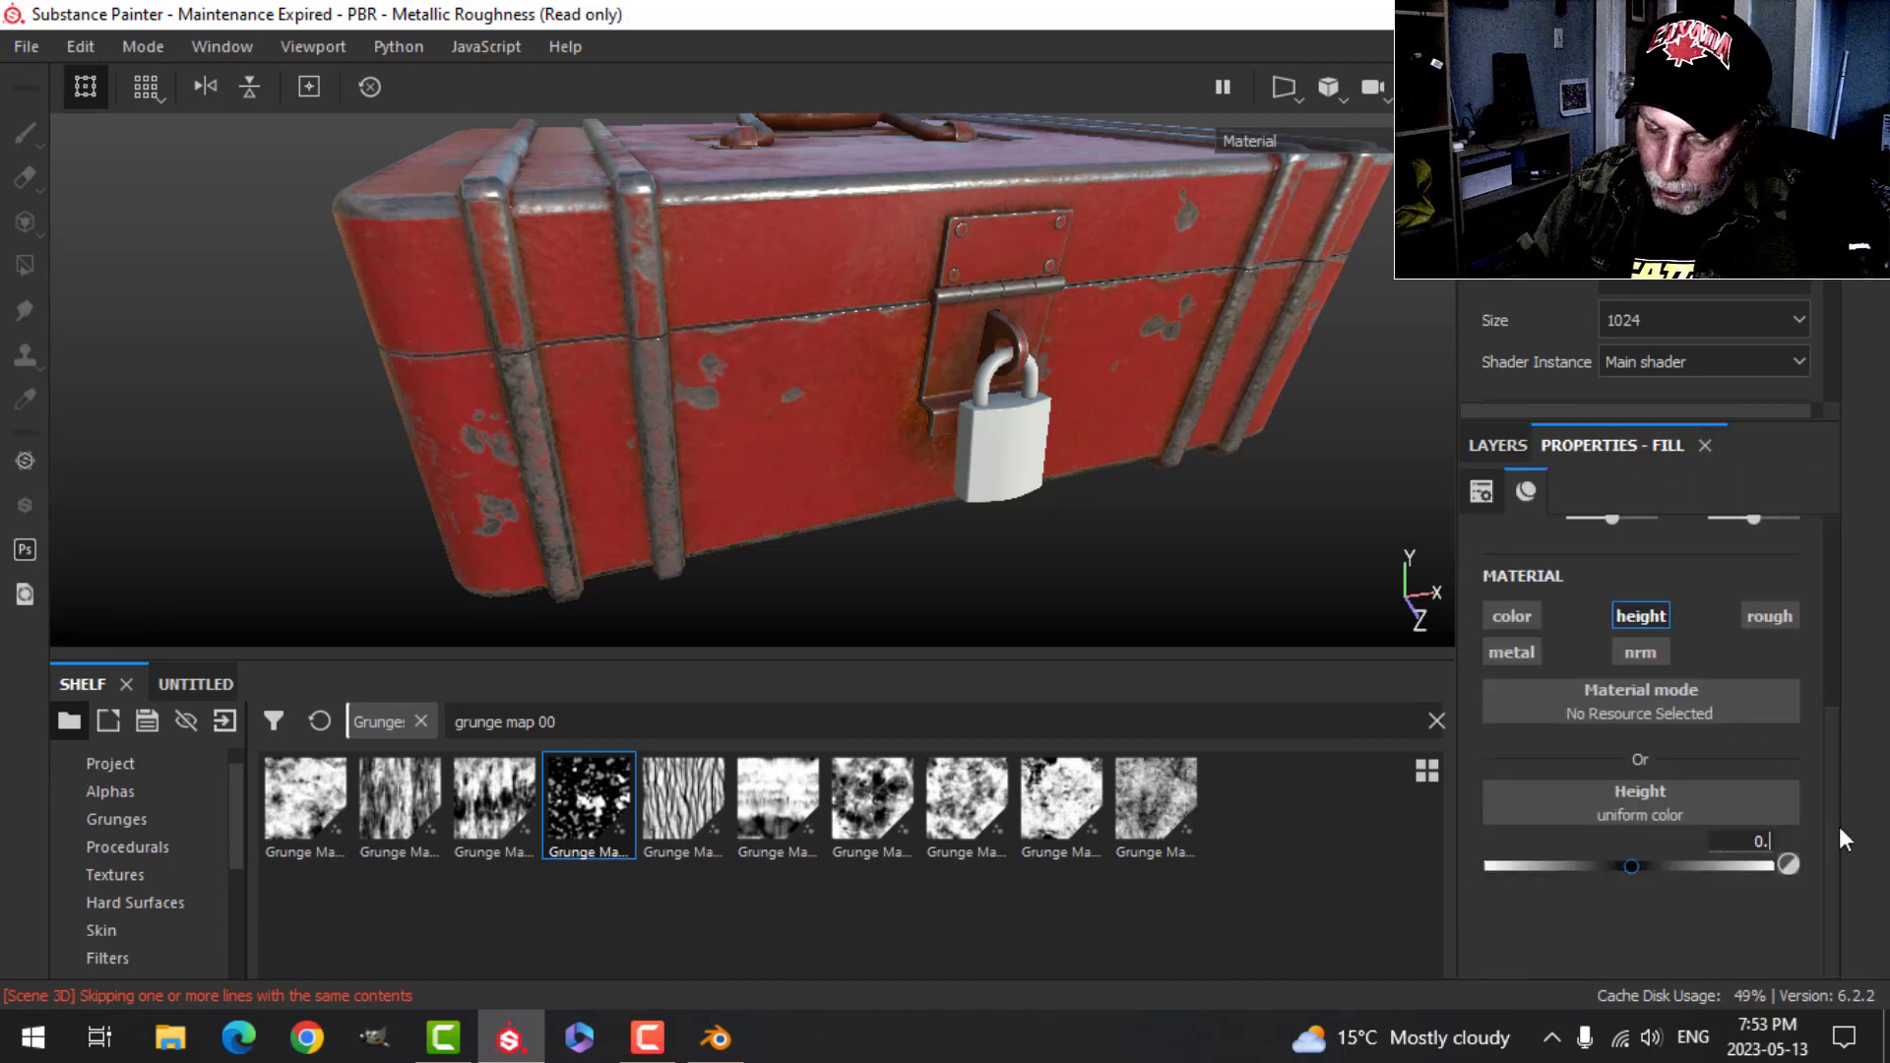
text(005)
key(Return)
scroll(1071, 374, up, 3)
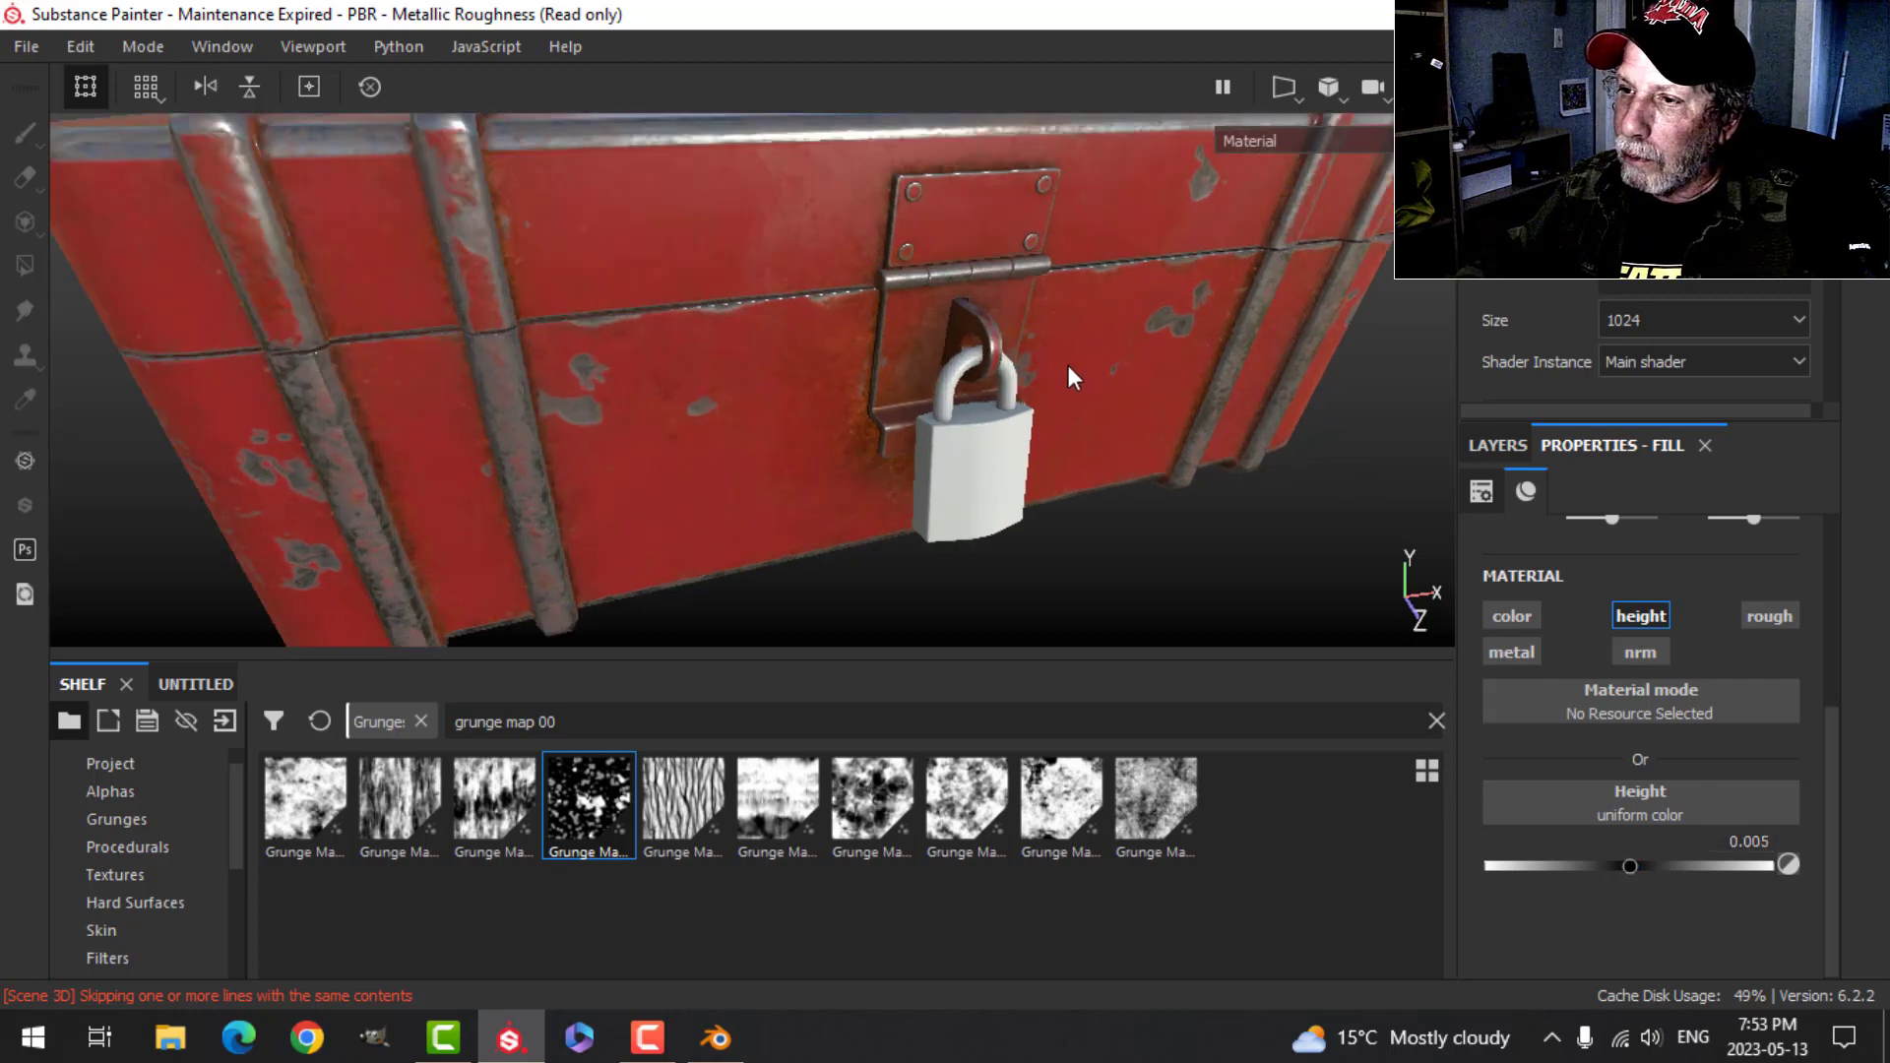
scroll(1067, 370, down, 3)
alt+drag(945, 415, 911, 366)
shift+right_drag(994, 339, 948, 329)
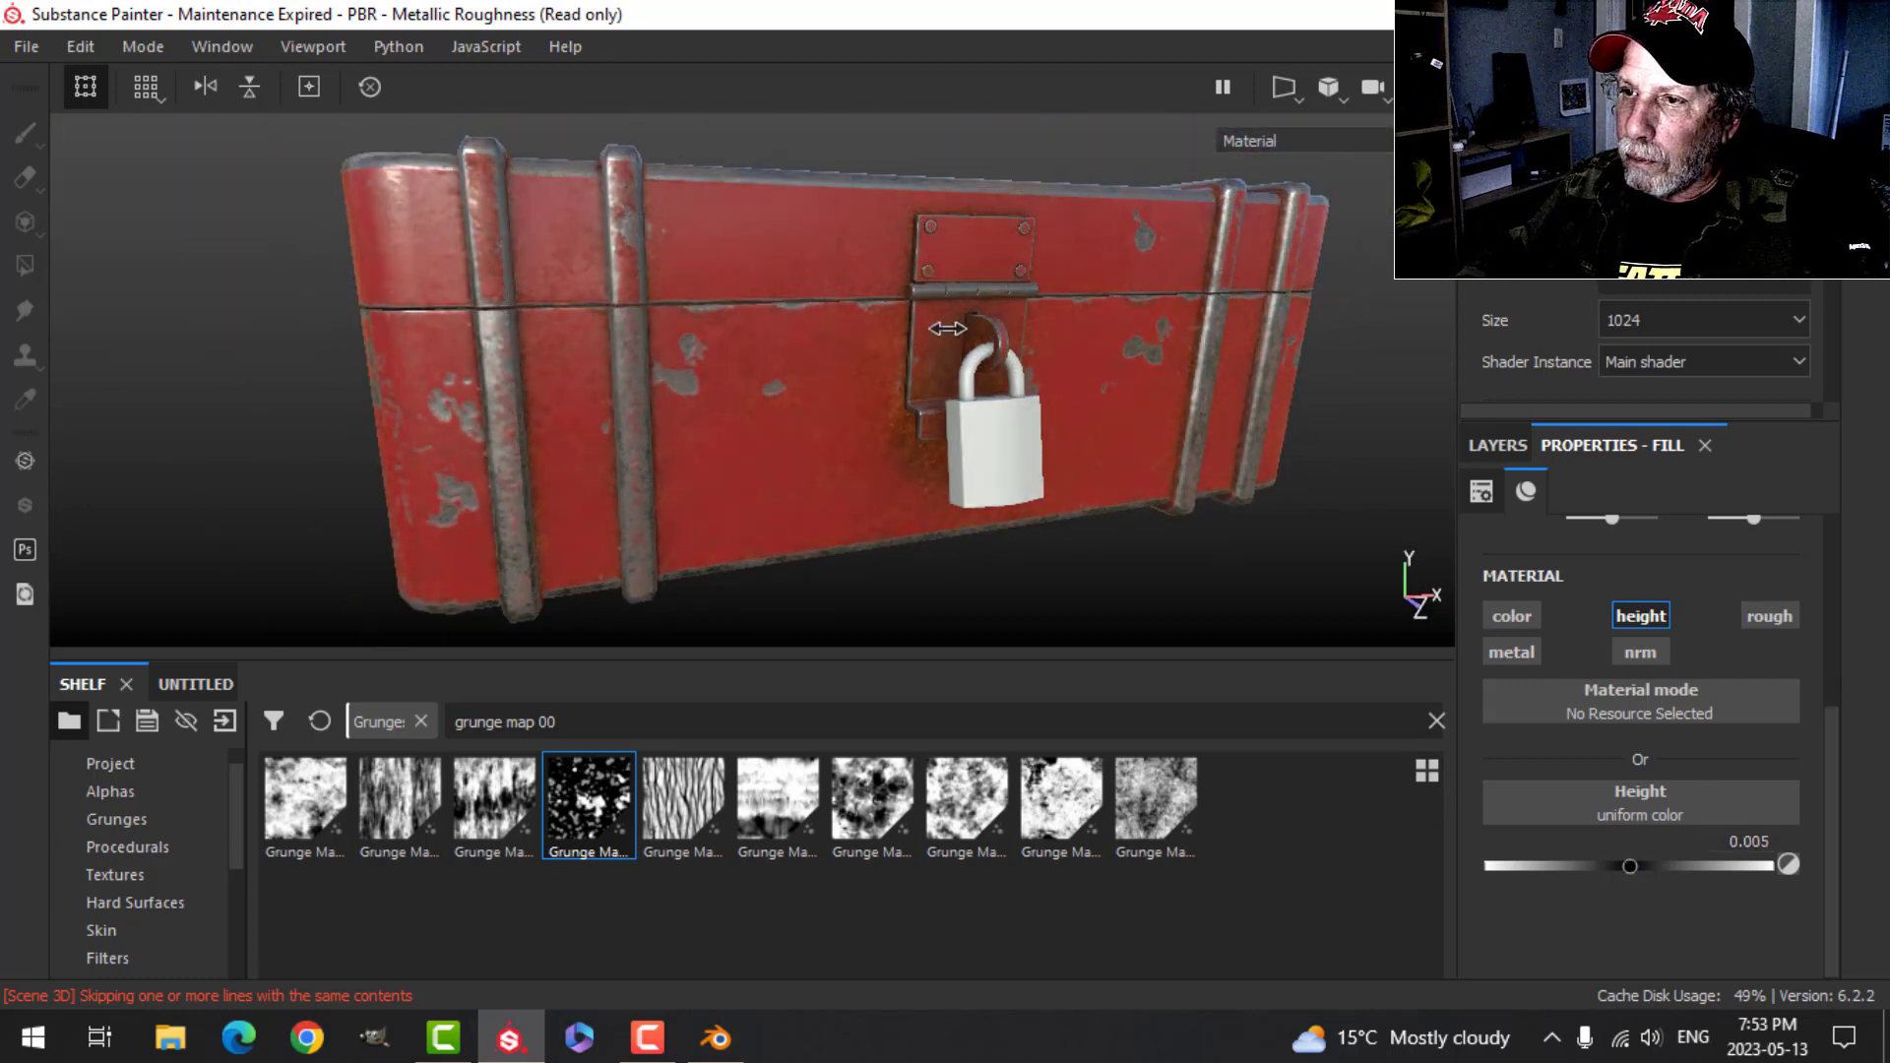
- Toggle the Grain layer's visibility to compare the chest's front with and without the grain
click(1495, 445)
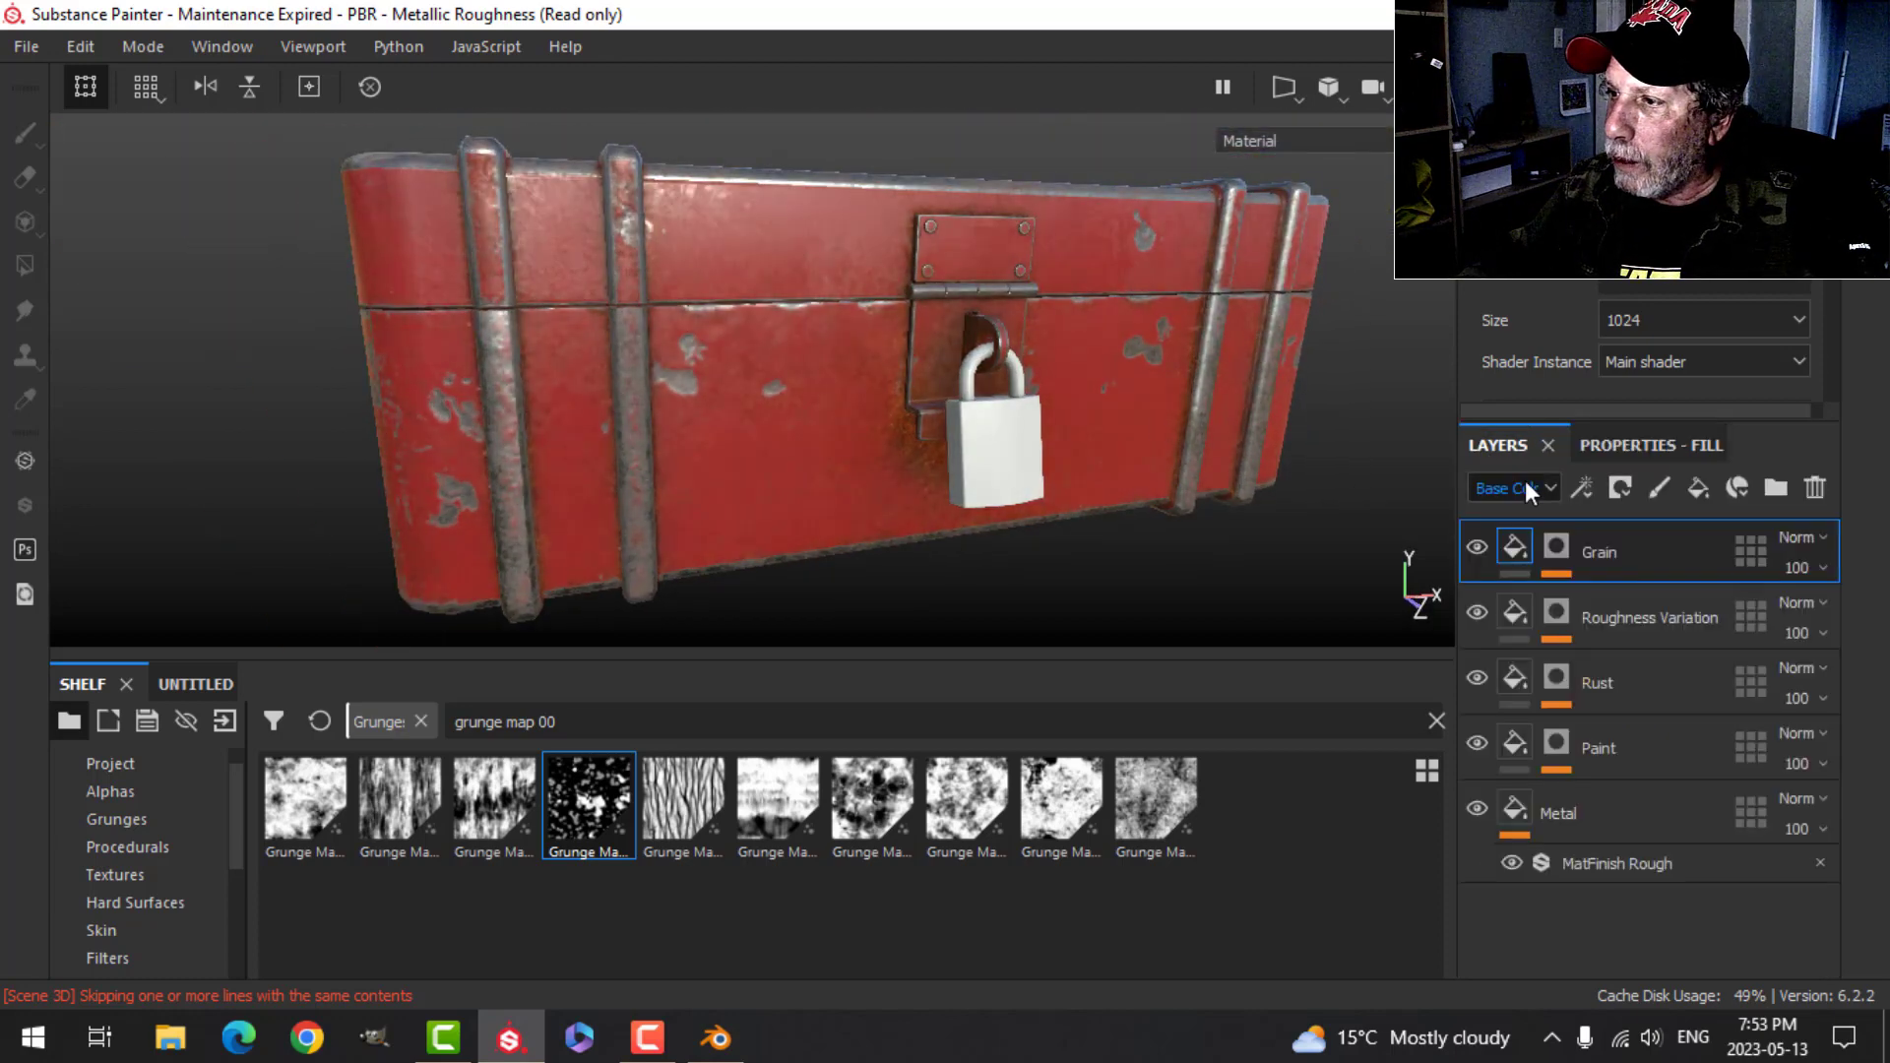
click(1478, 548)
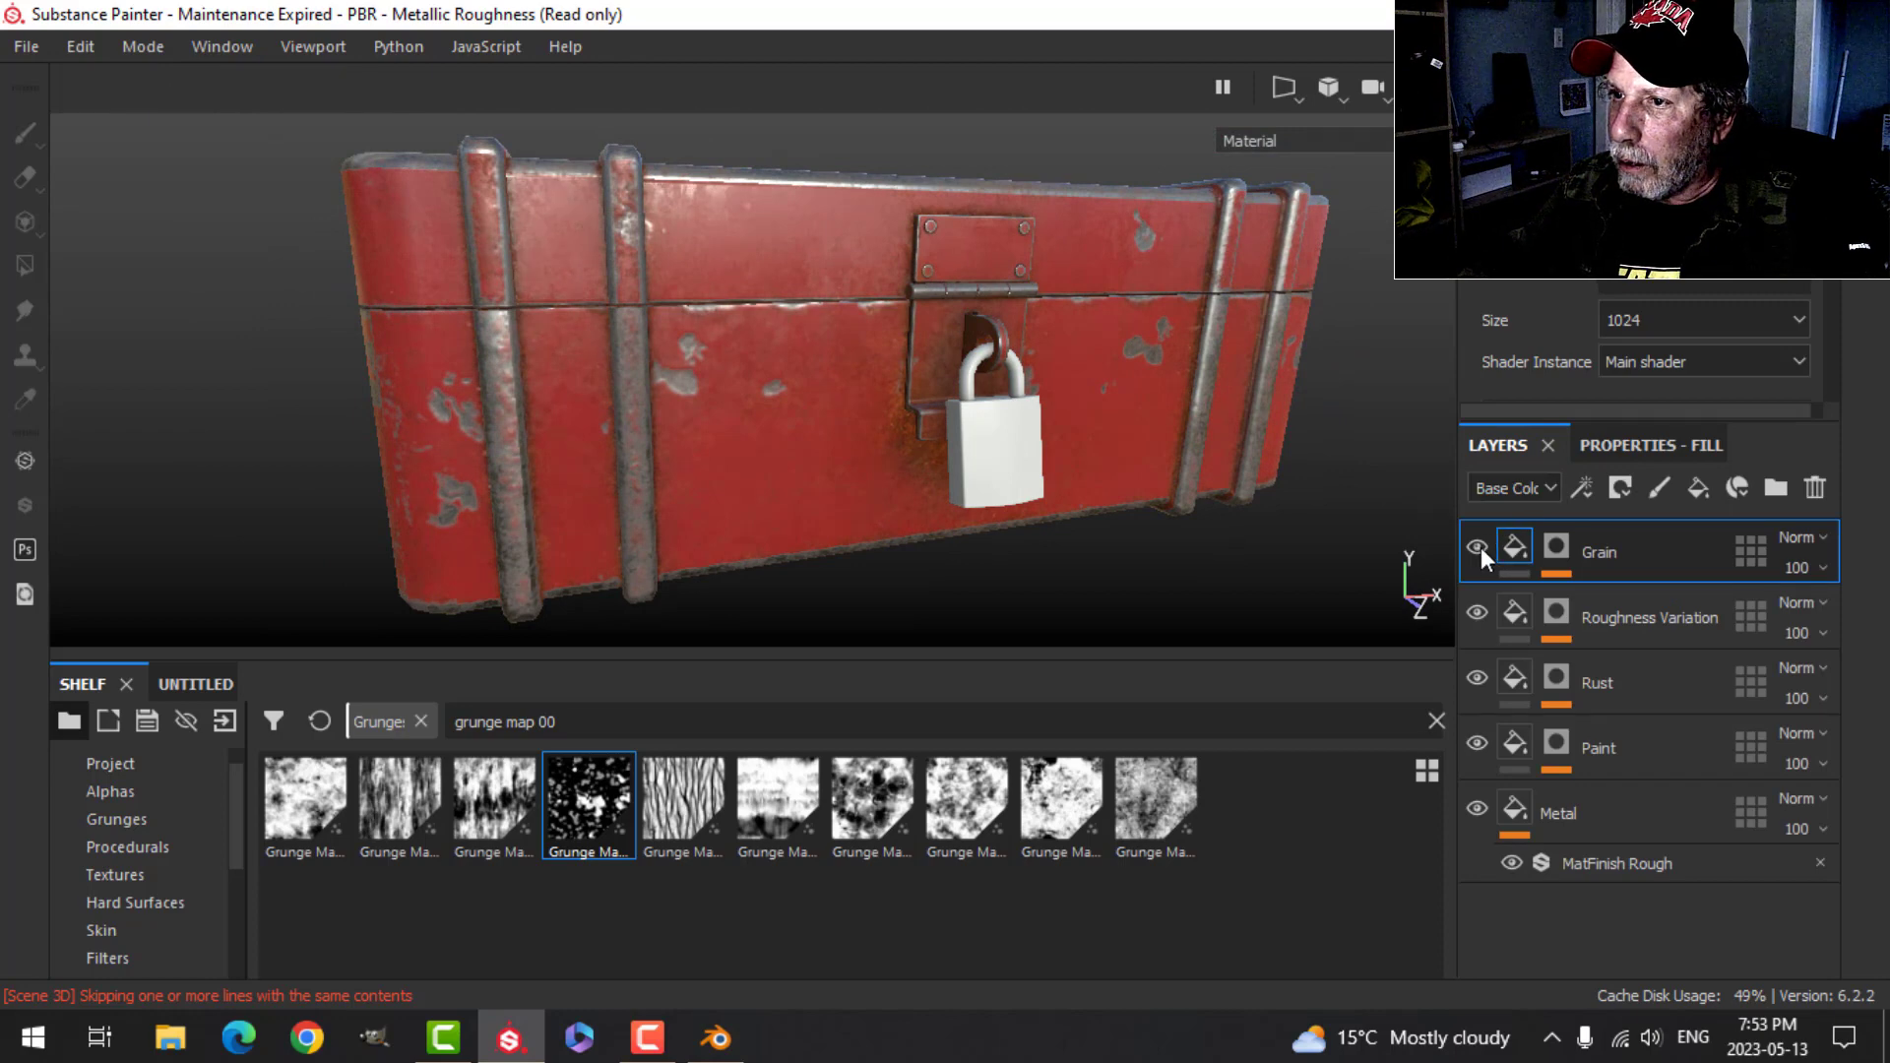
alt+middle_drag(772, 185, 805, 298)
scroll(809, 310, up, 3)
alt+middle_drag(833, 378, 831, 290)
alt+drag(832, 289, 839, 254)
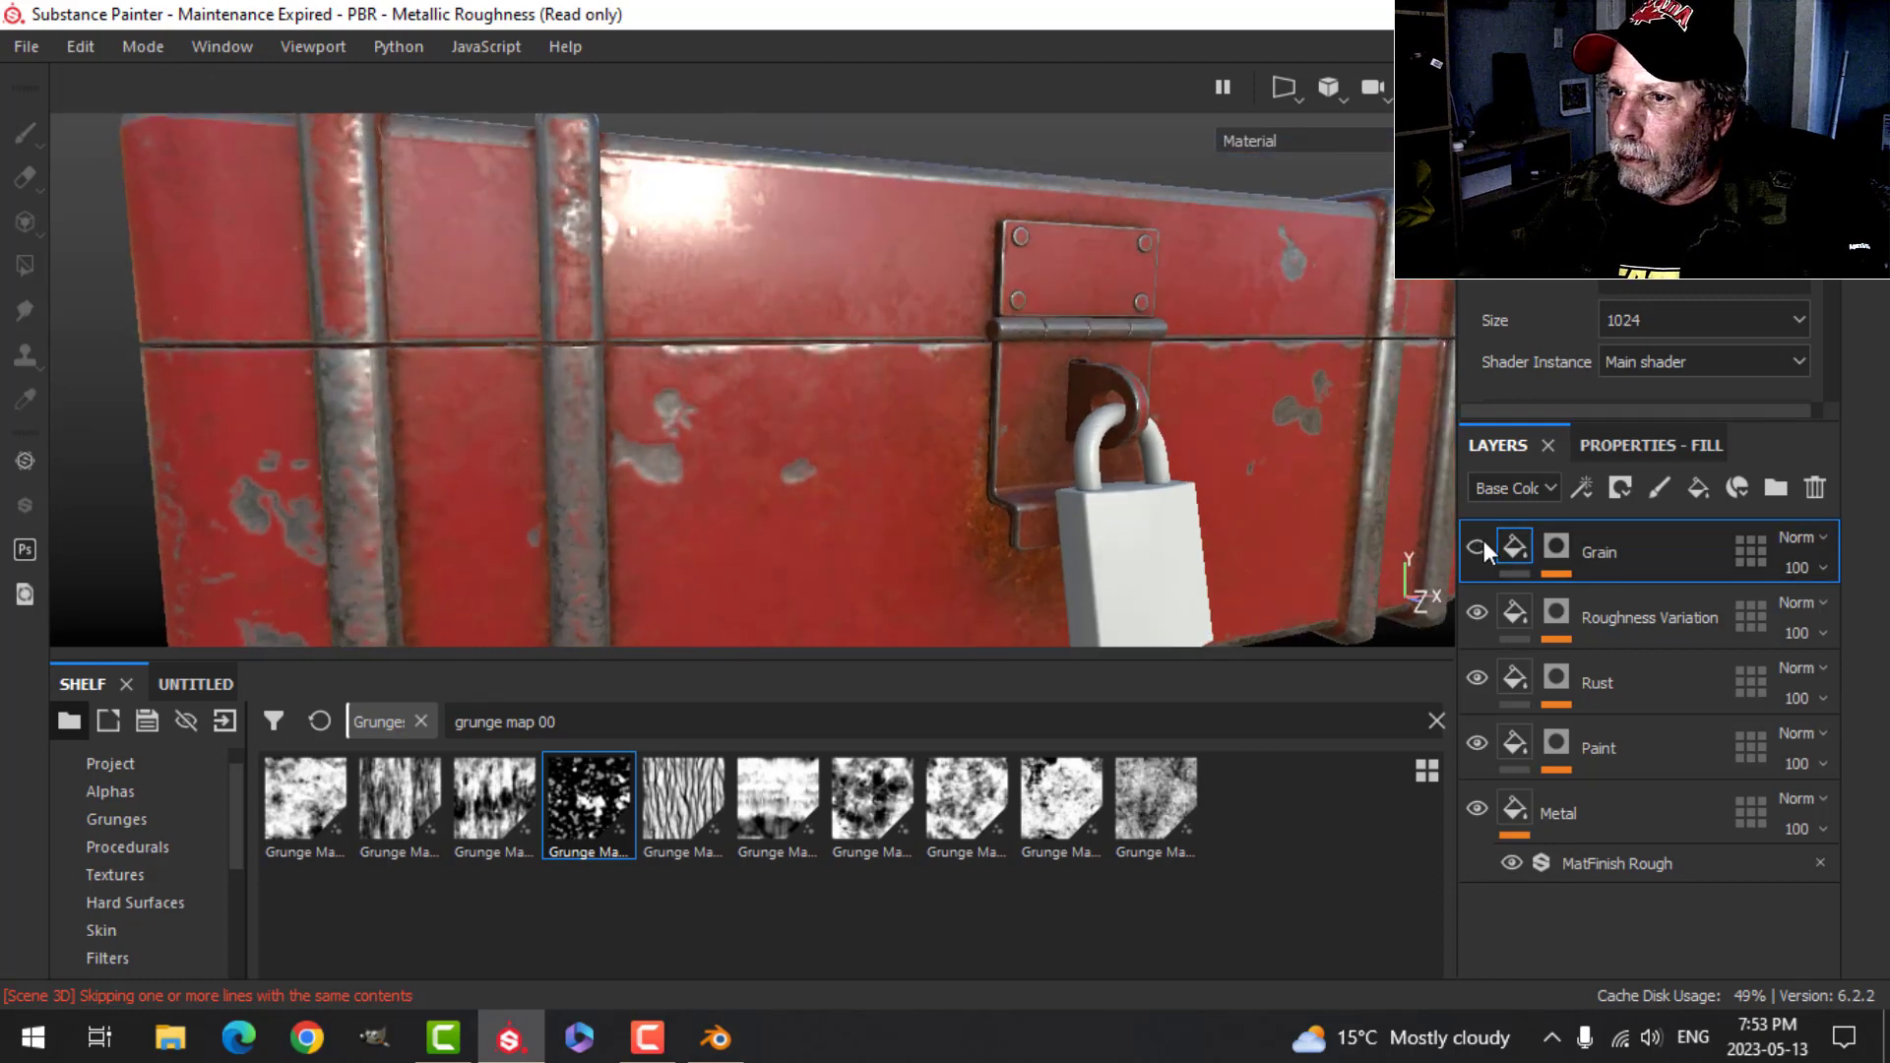
- Set the Grain layer's uniform height to 0.01 and check the highlights on the chest's front
click(1627, 445)
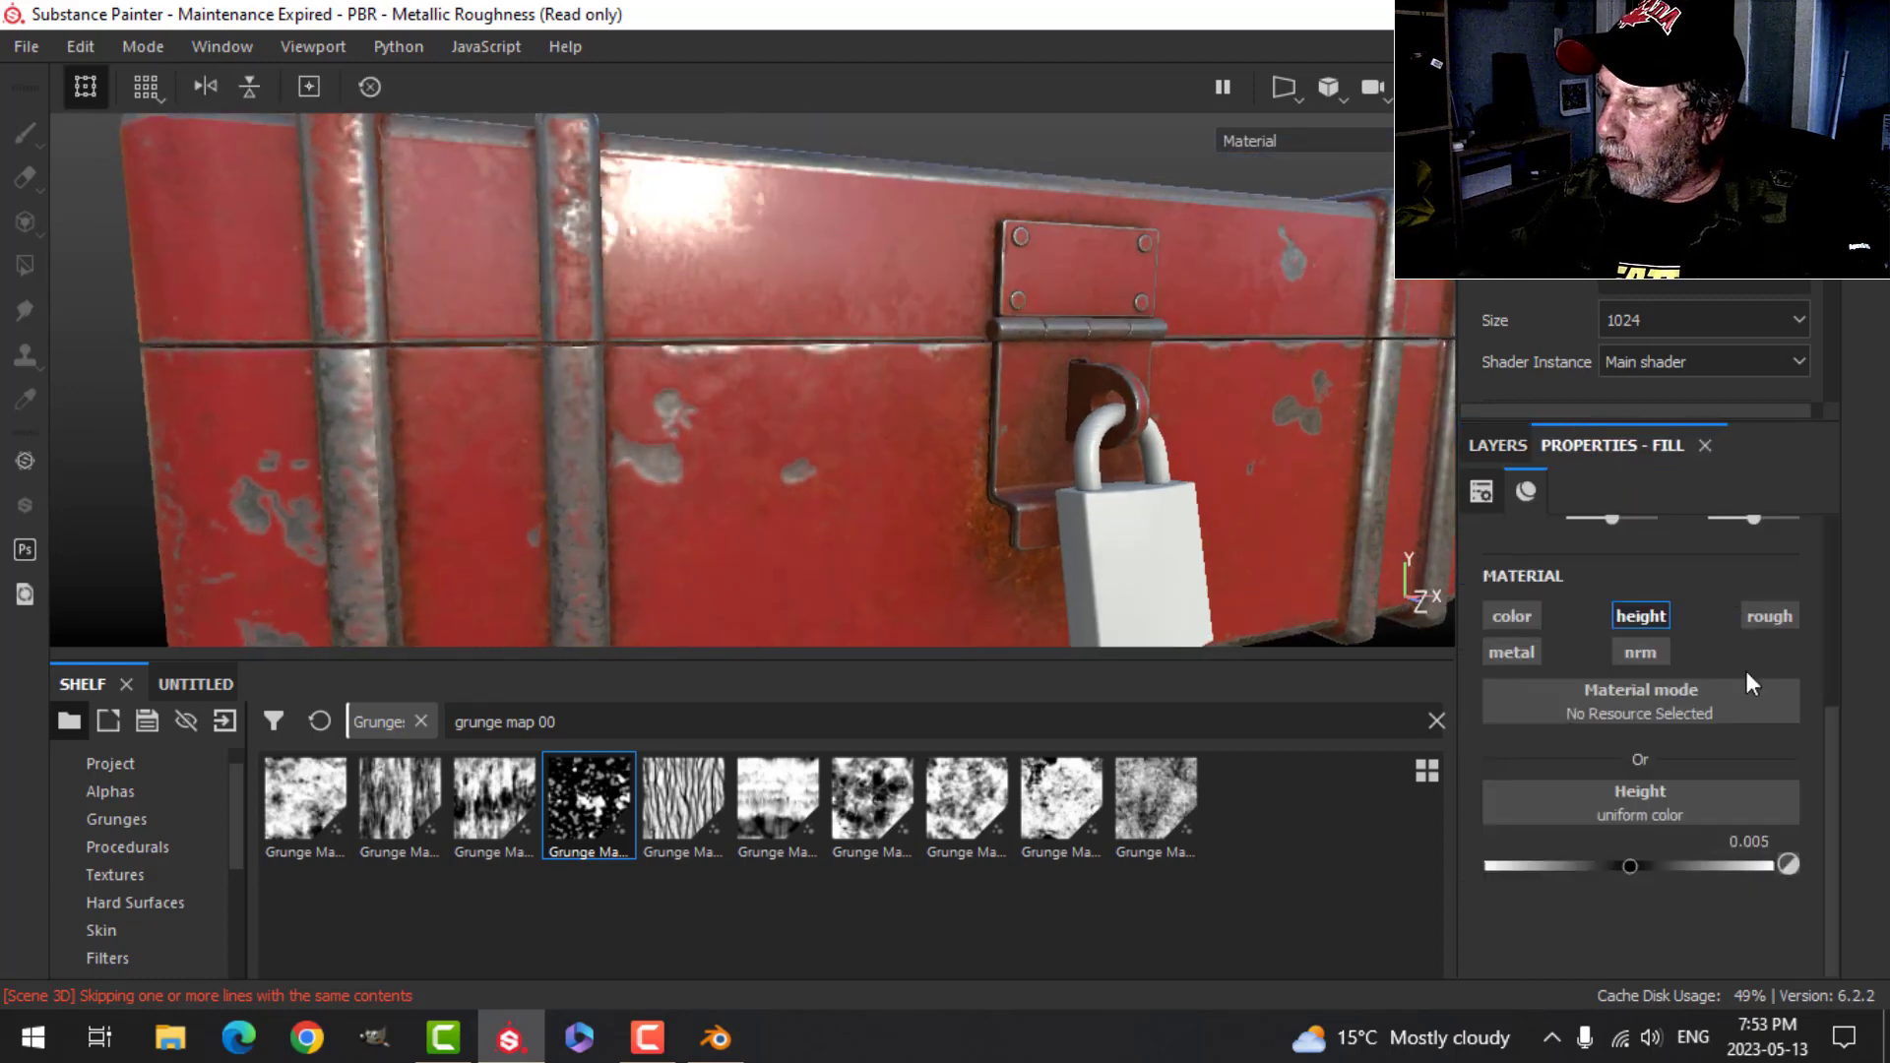
click(1762, 841)
key(BackSpace)
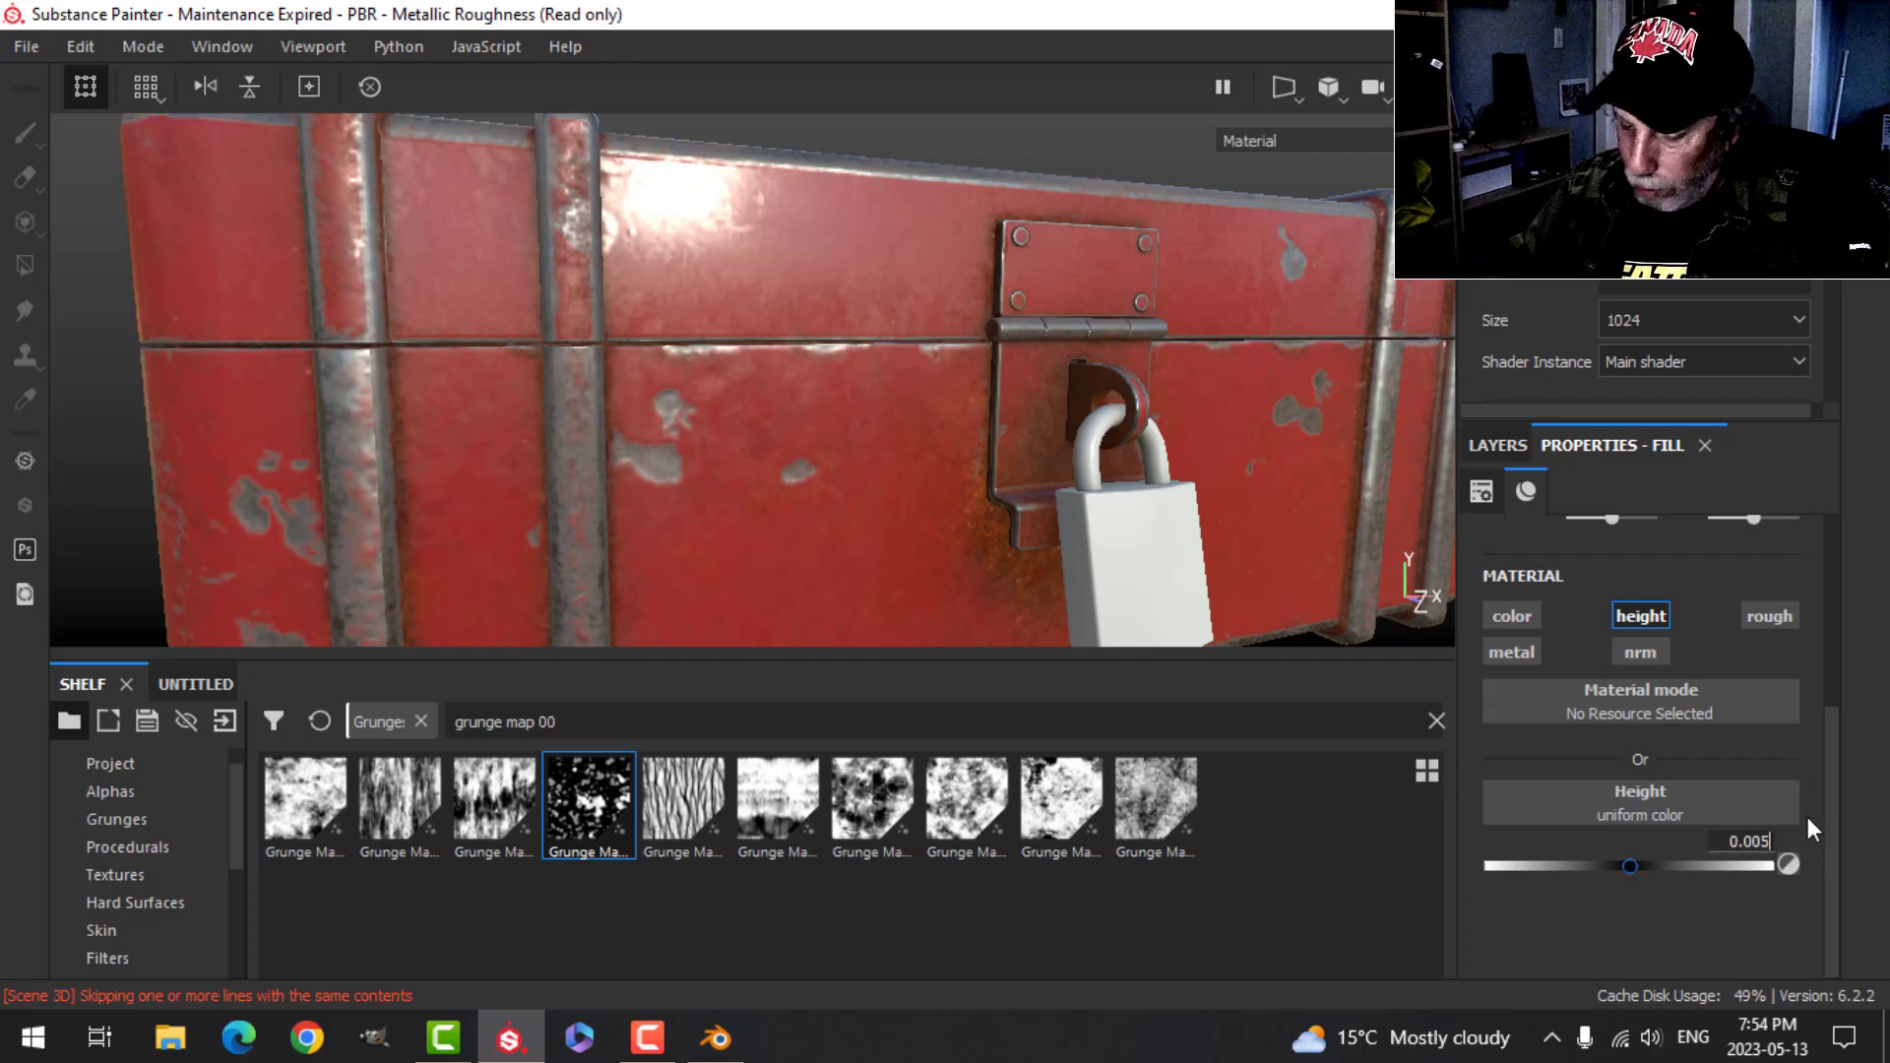
text(8)
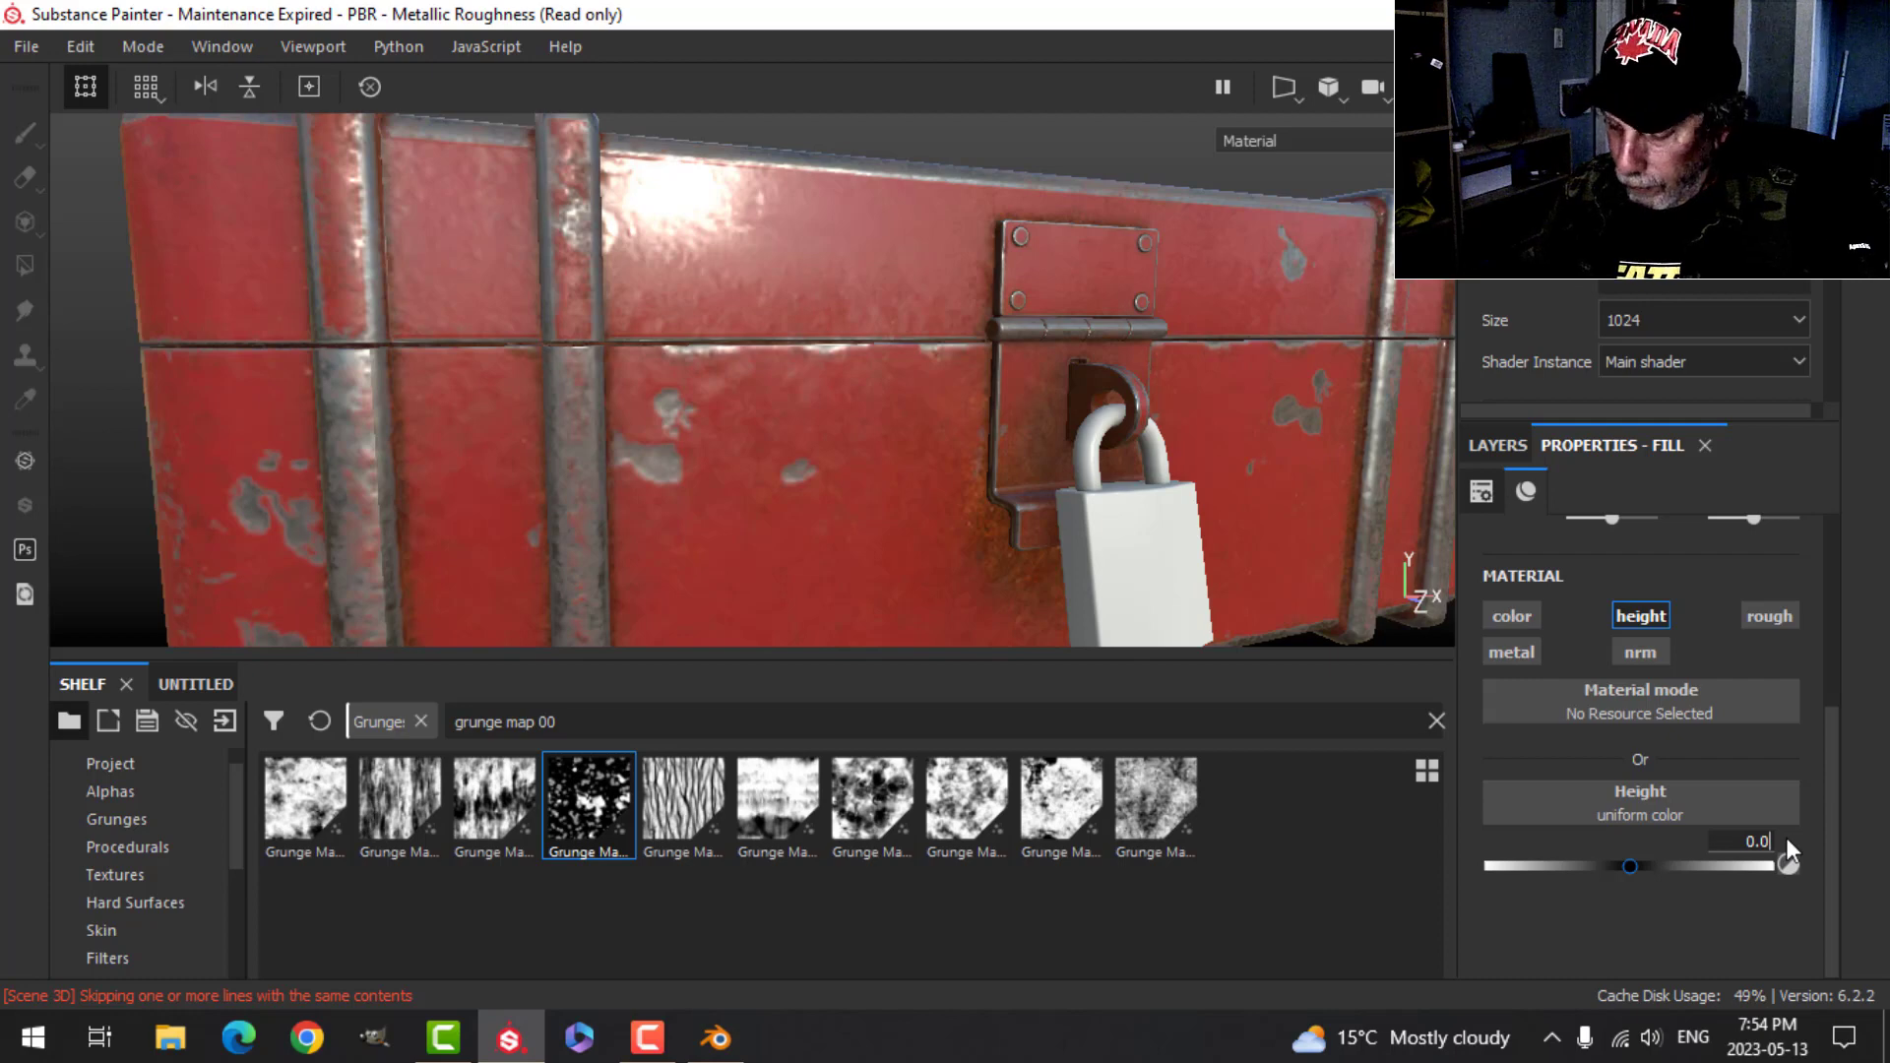
text(1)
key(Return)
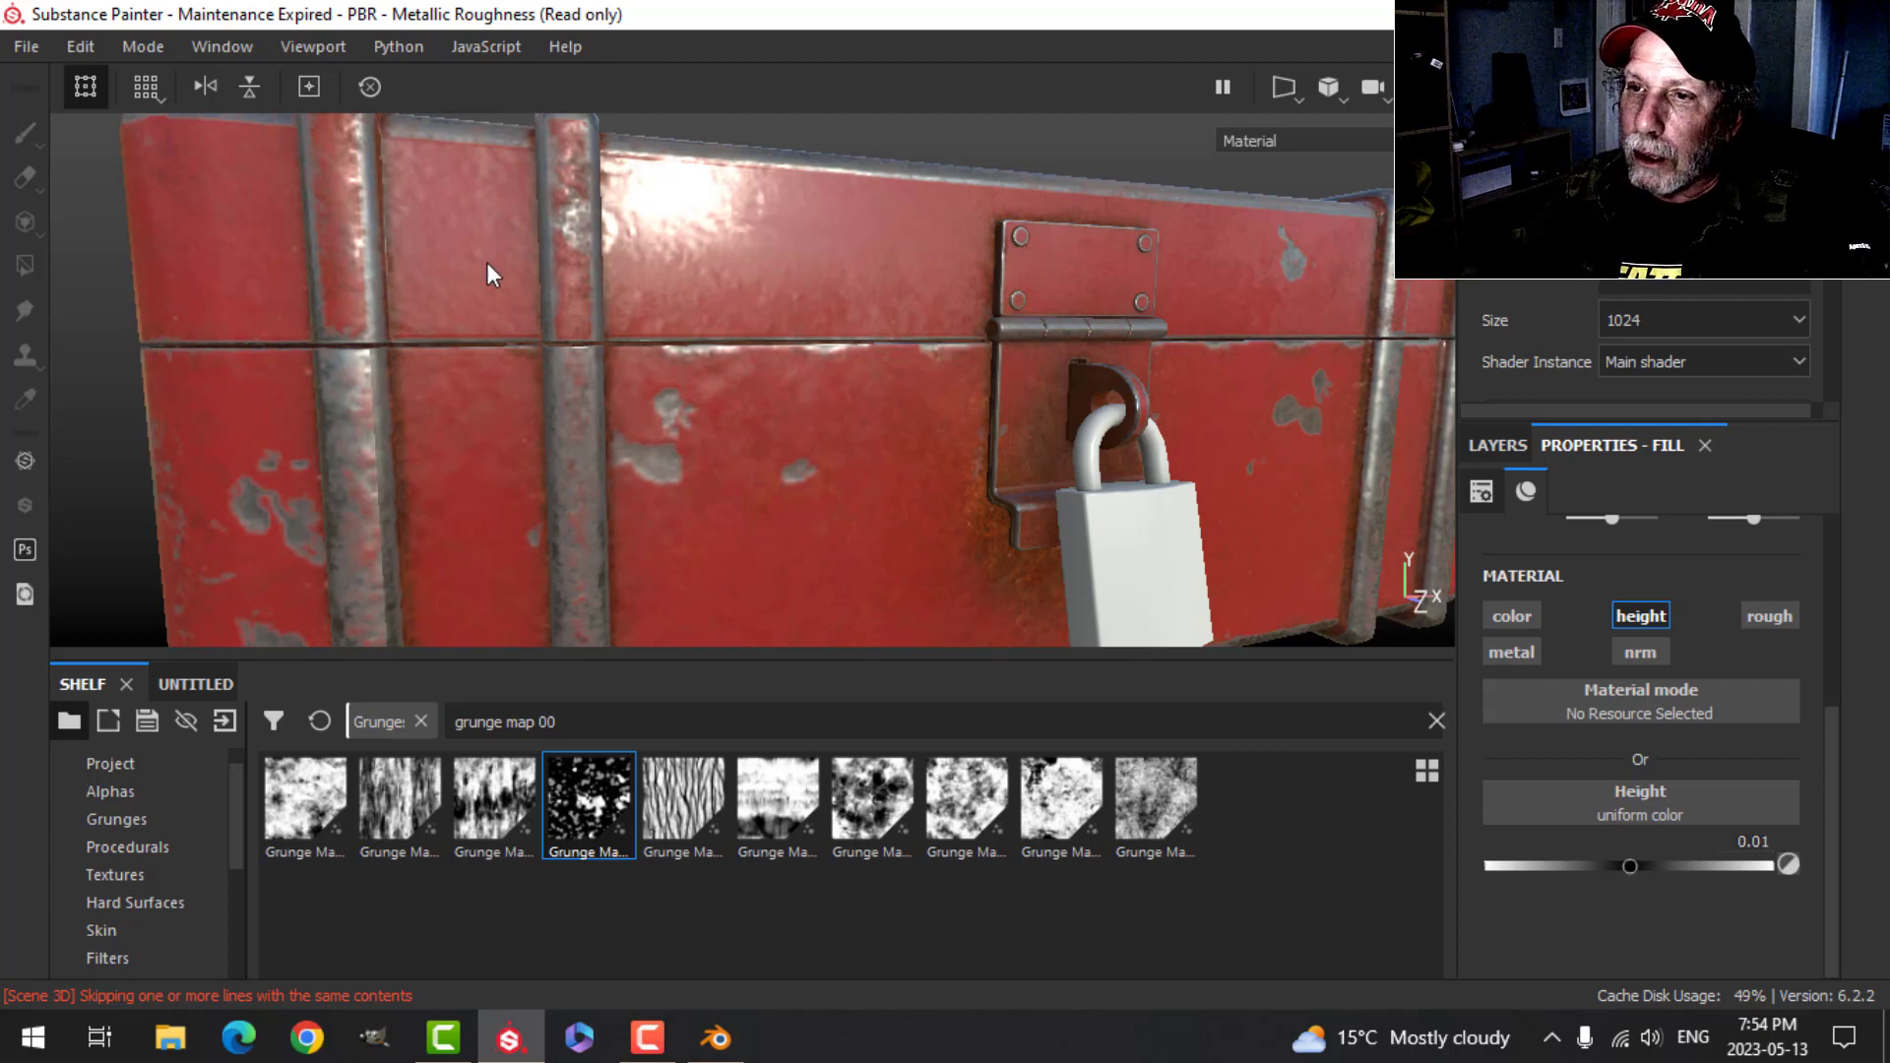
alt+drag(718, 339, 858, 382)
alt+middle_drag(858, 382, 846, 492)
alt+drag(848, 479, 843, 394)
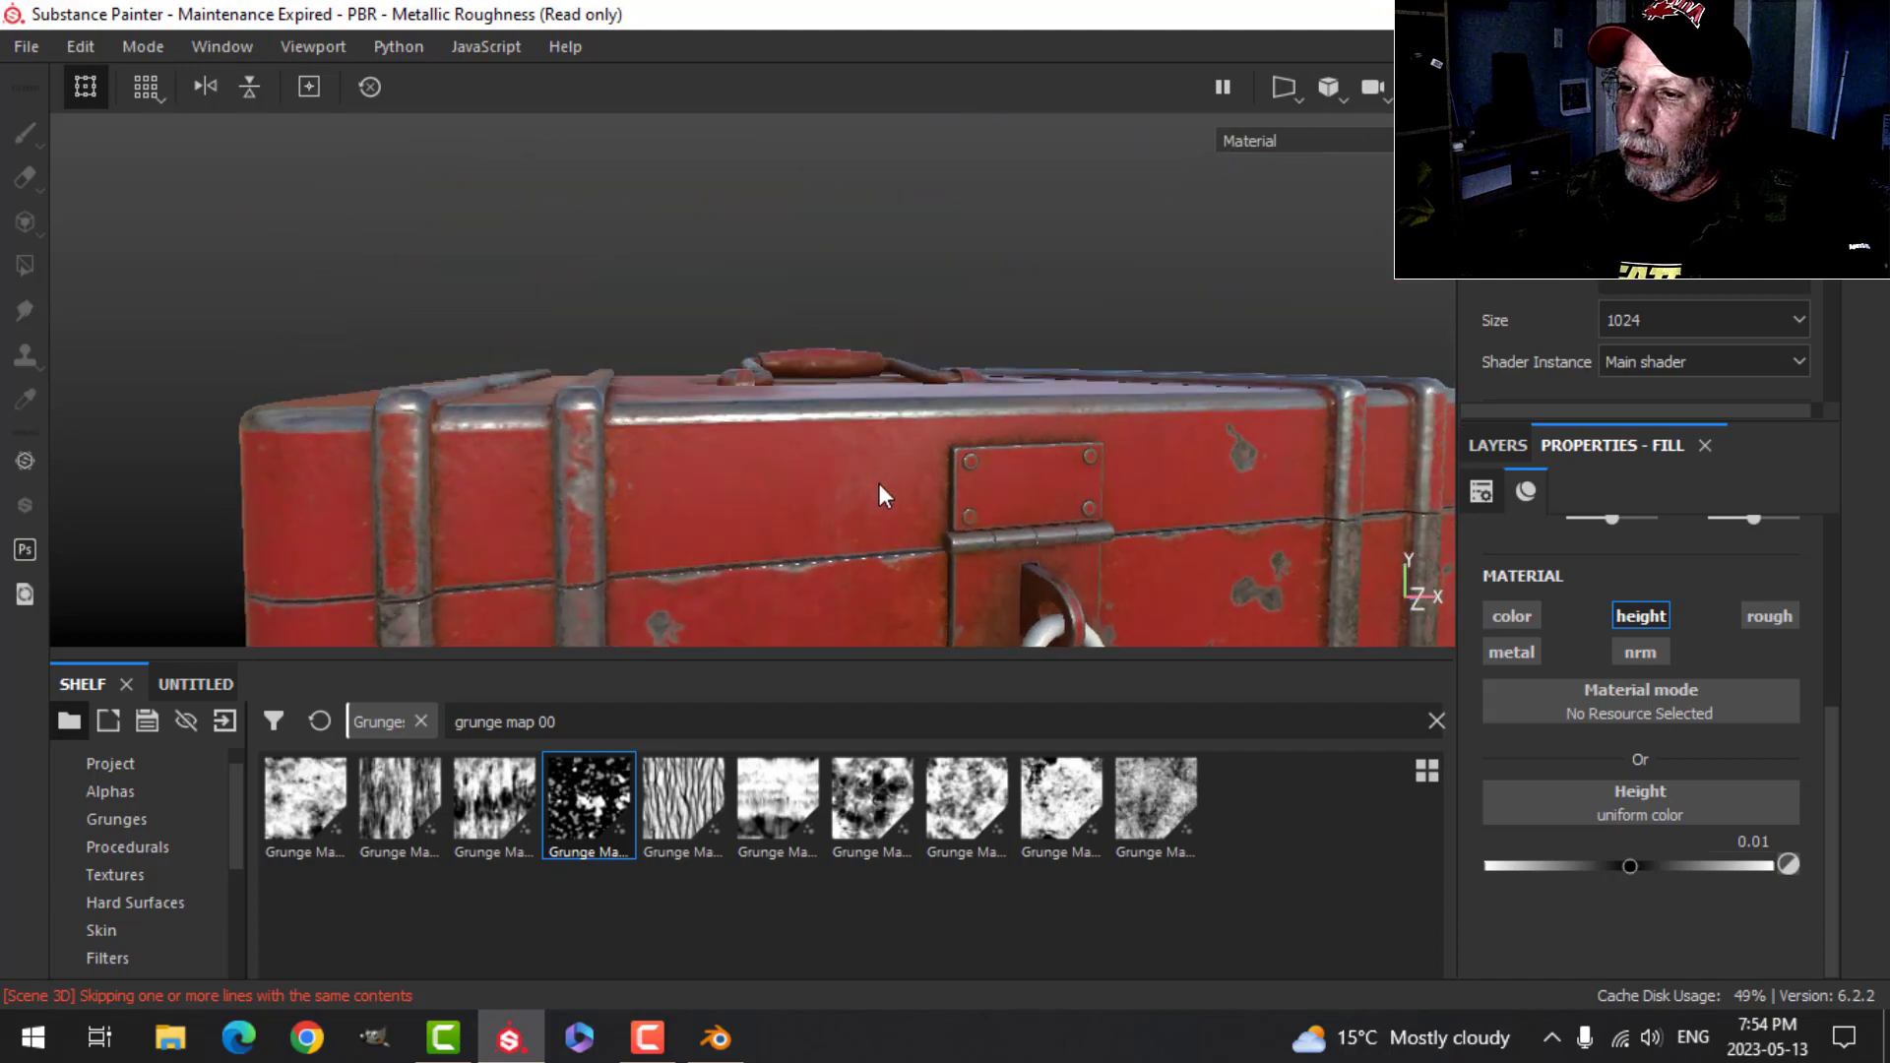
scroll(879, 491, up, 3)
alt+drag(877, 490, 1093, 411)
- Change the Grain fill layer's projection to Tri-planar projection
click(1482, 490)
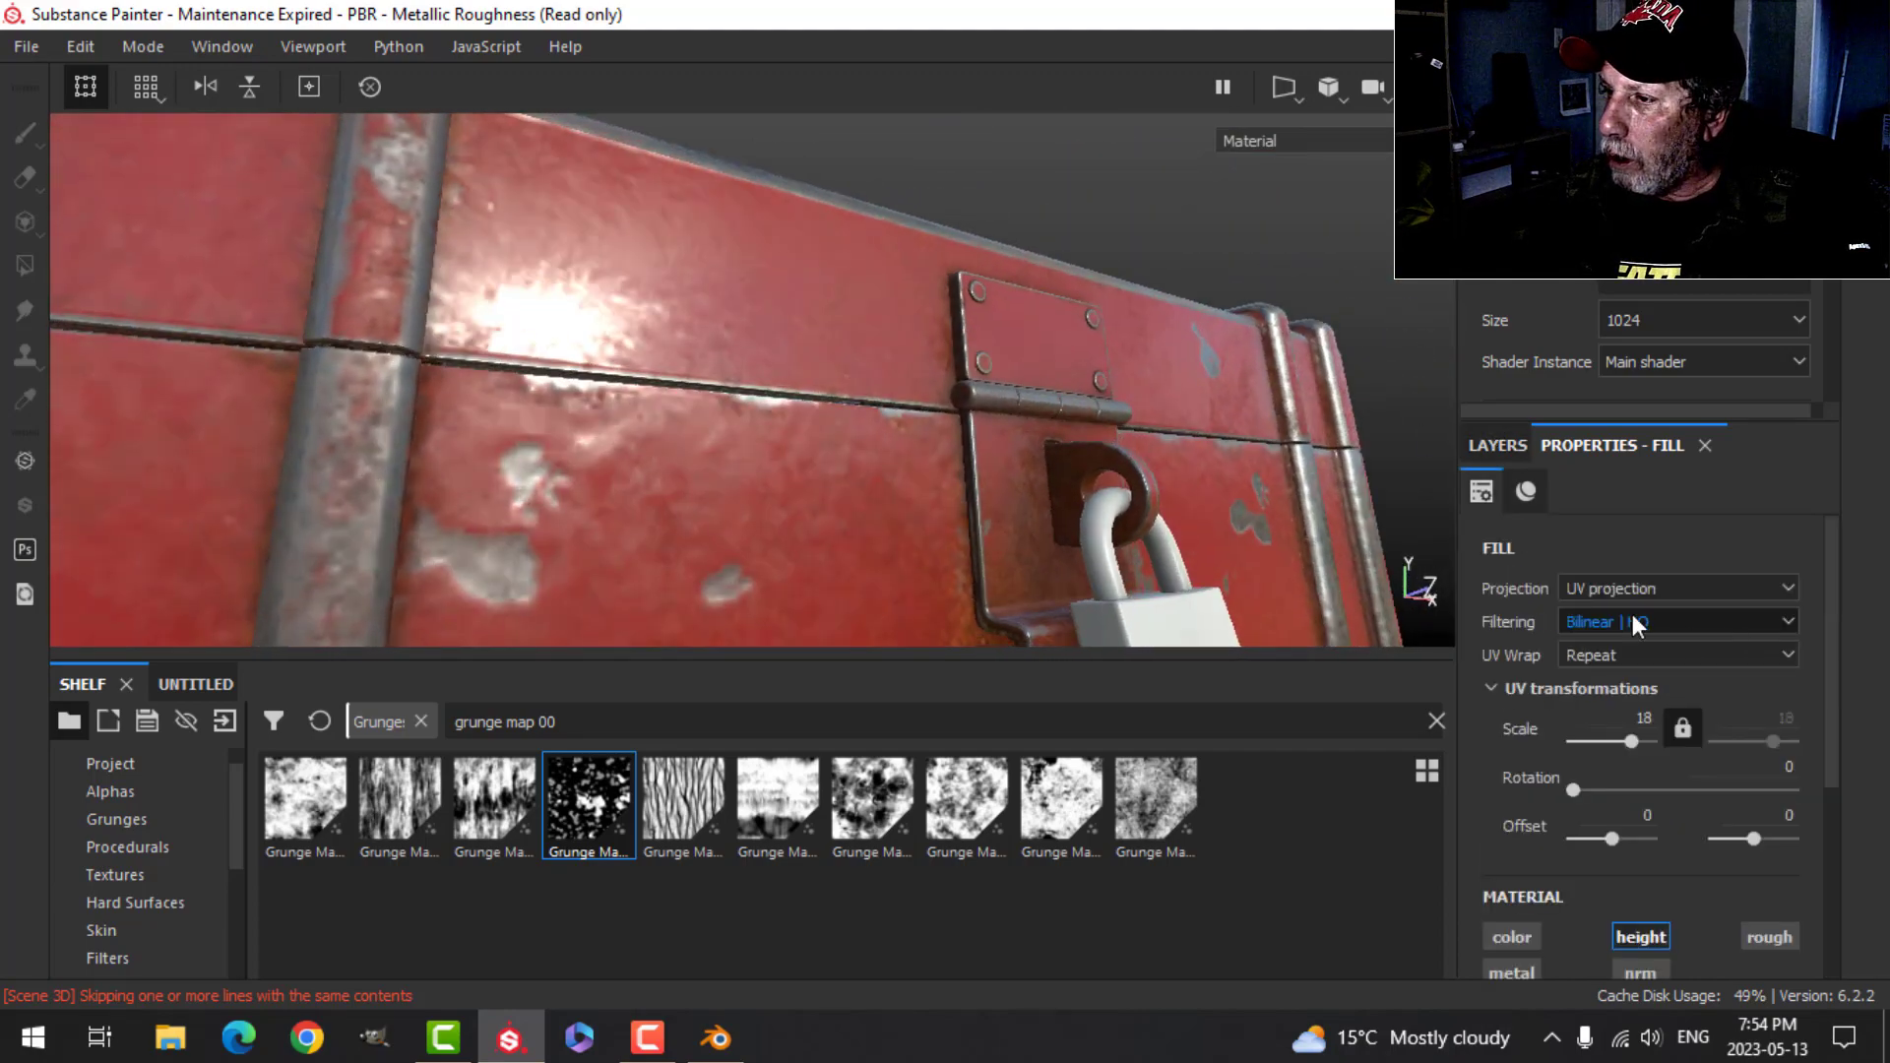
click(1619, 588)
click(1608, 646)
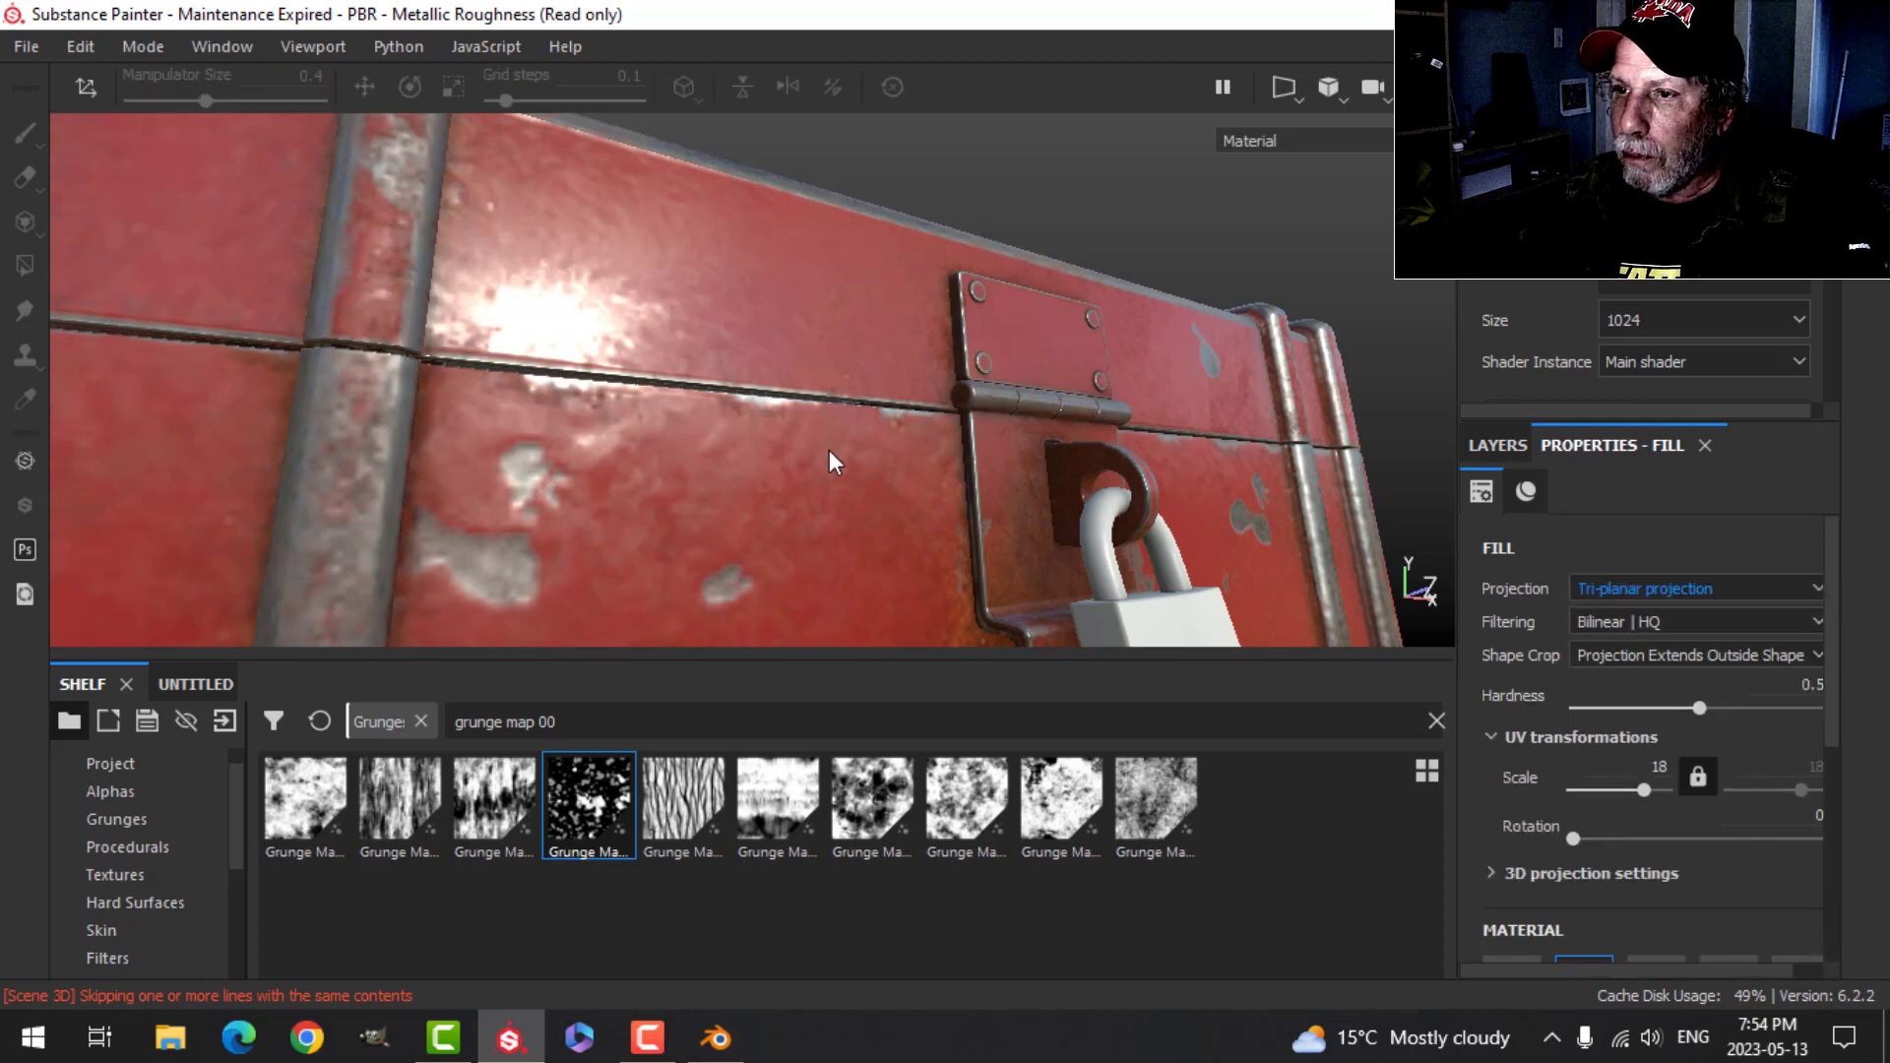
- Examine the grain on the chest's front, lid, straps and latch from close up and from farther away
scroll(855, 373, up, 2)
alt+drag(854, 362, 819, 424)
scroll(820, 430, down, 4)
alt+middle_drag(837, 466, 889, 327)
alt+drag(889, 326, 881, 404)
scroll(882, 410, down, 3)
alt+middle_drag(911, 355, 879, 448)
alt+drag(874, 406, 827, 390)
alt+middle_drag(785, 402, 511, 409)
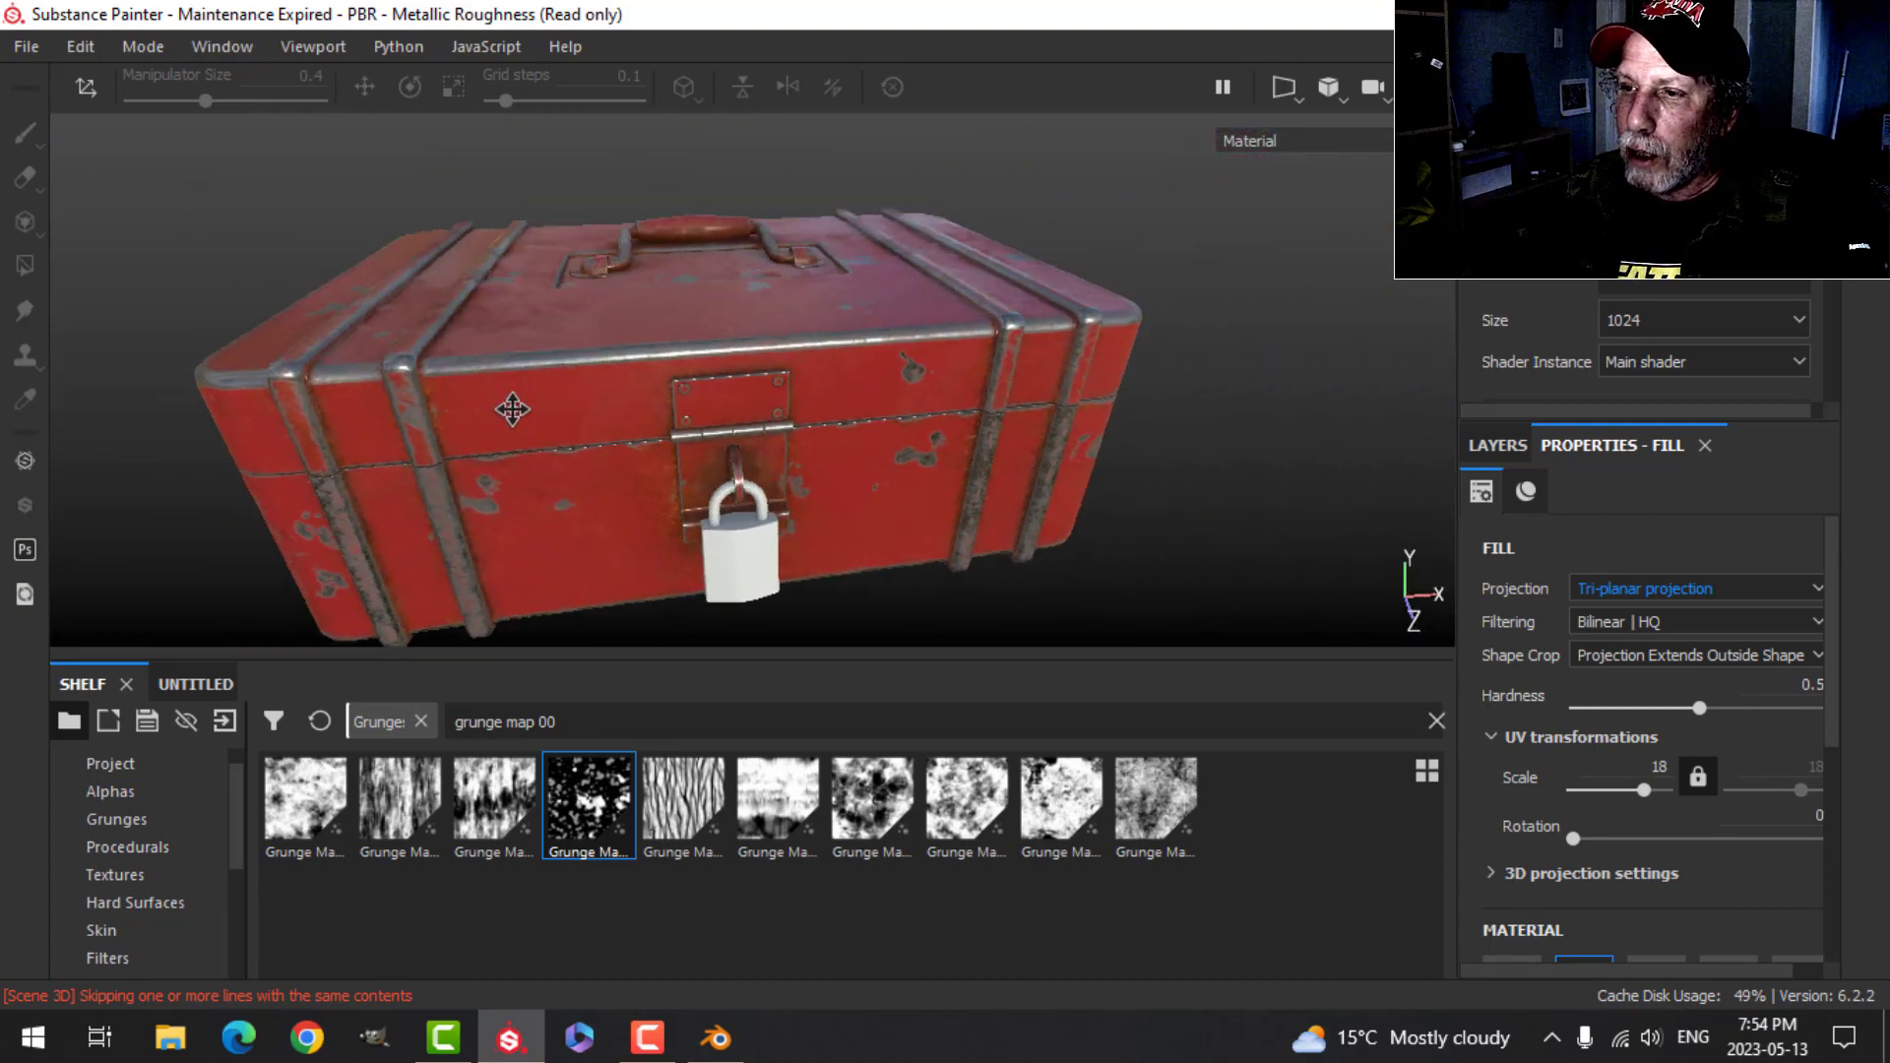
alt+drag(522, 418, 707, 371)
scroll(886, 364, up, 3)
alt+middle_drag(851, 359, 898, 402)
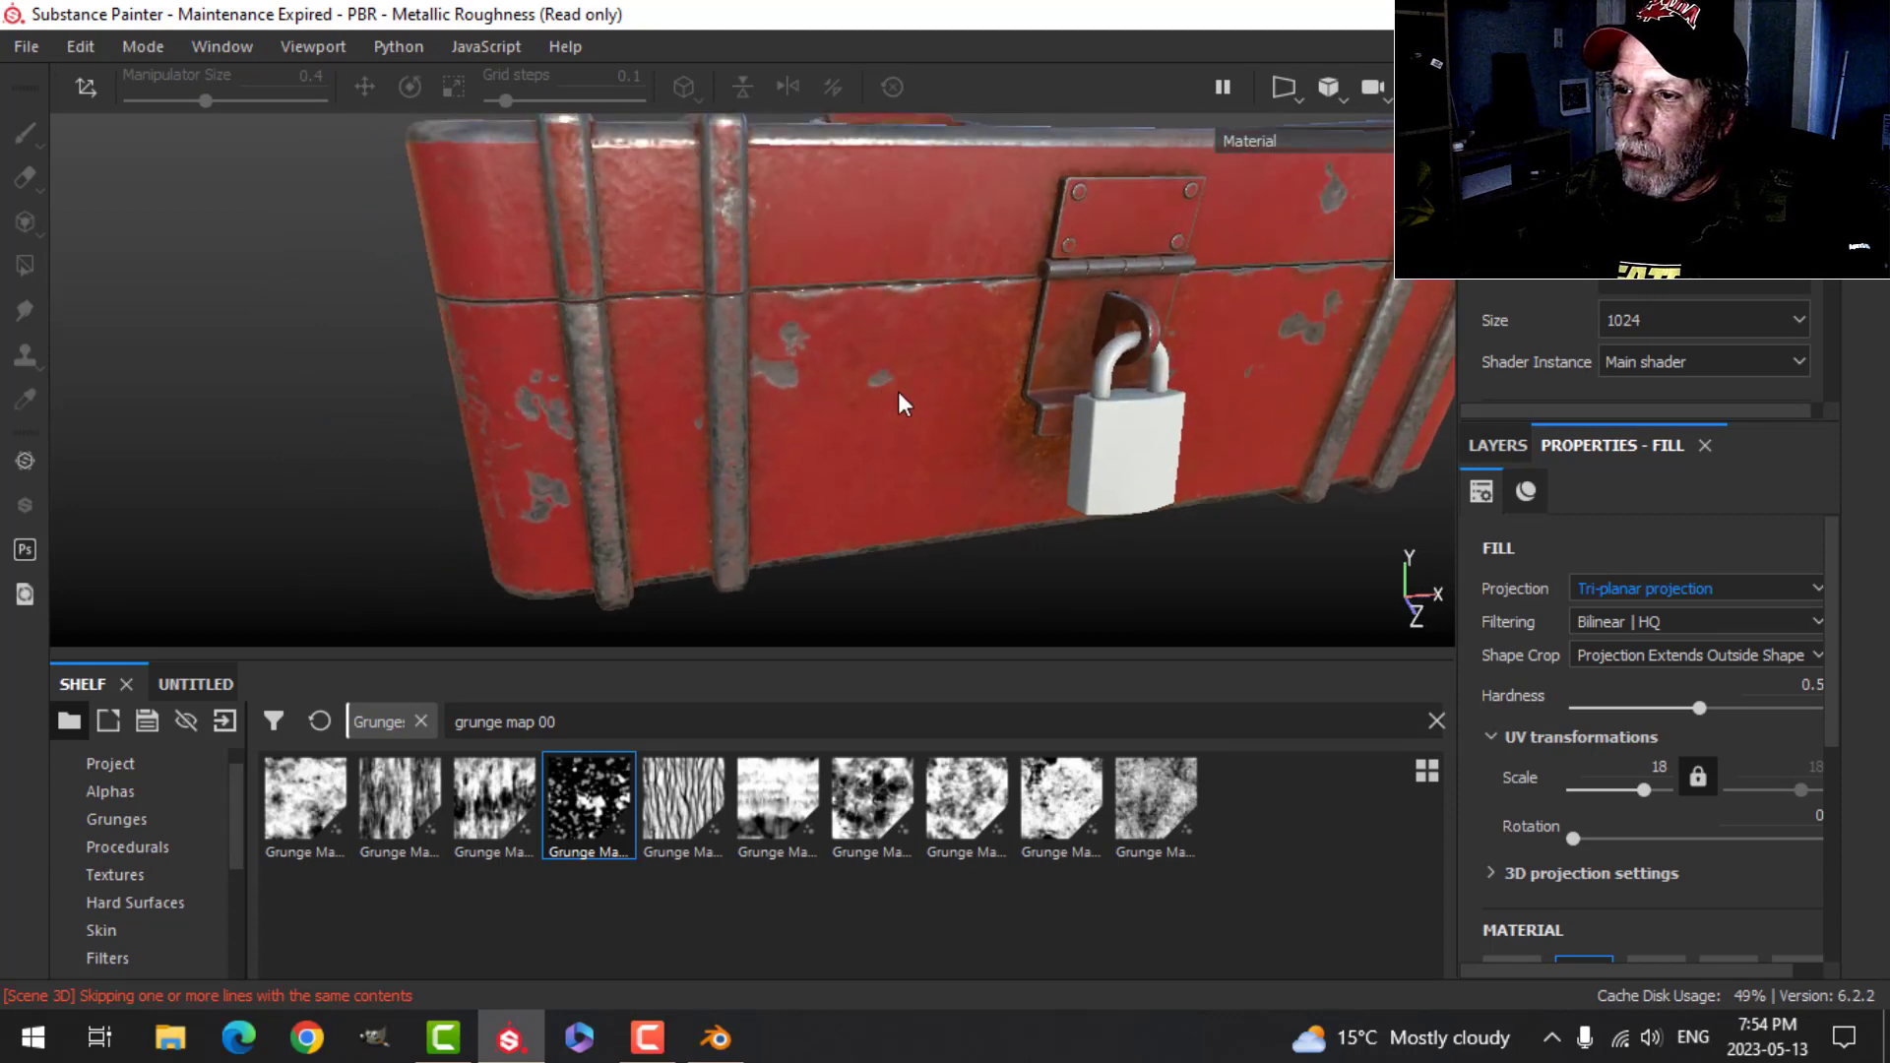
alt+drag(880, 372, 875, 352)
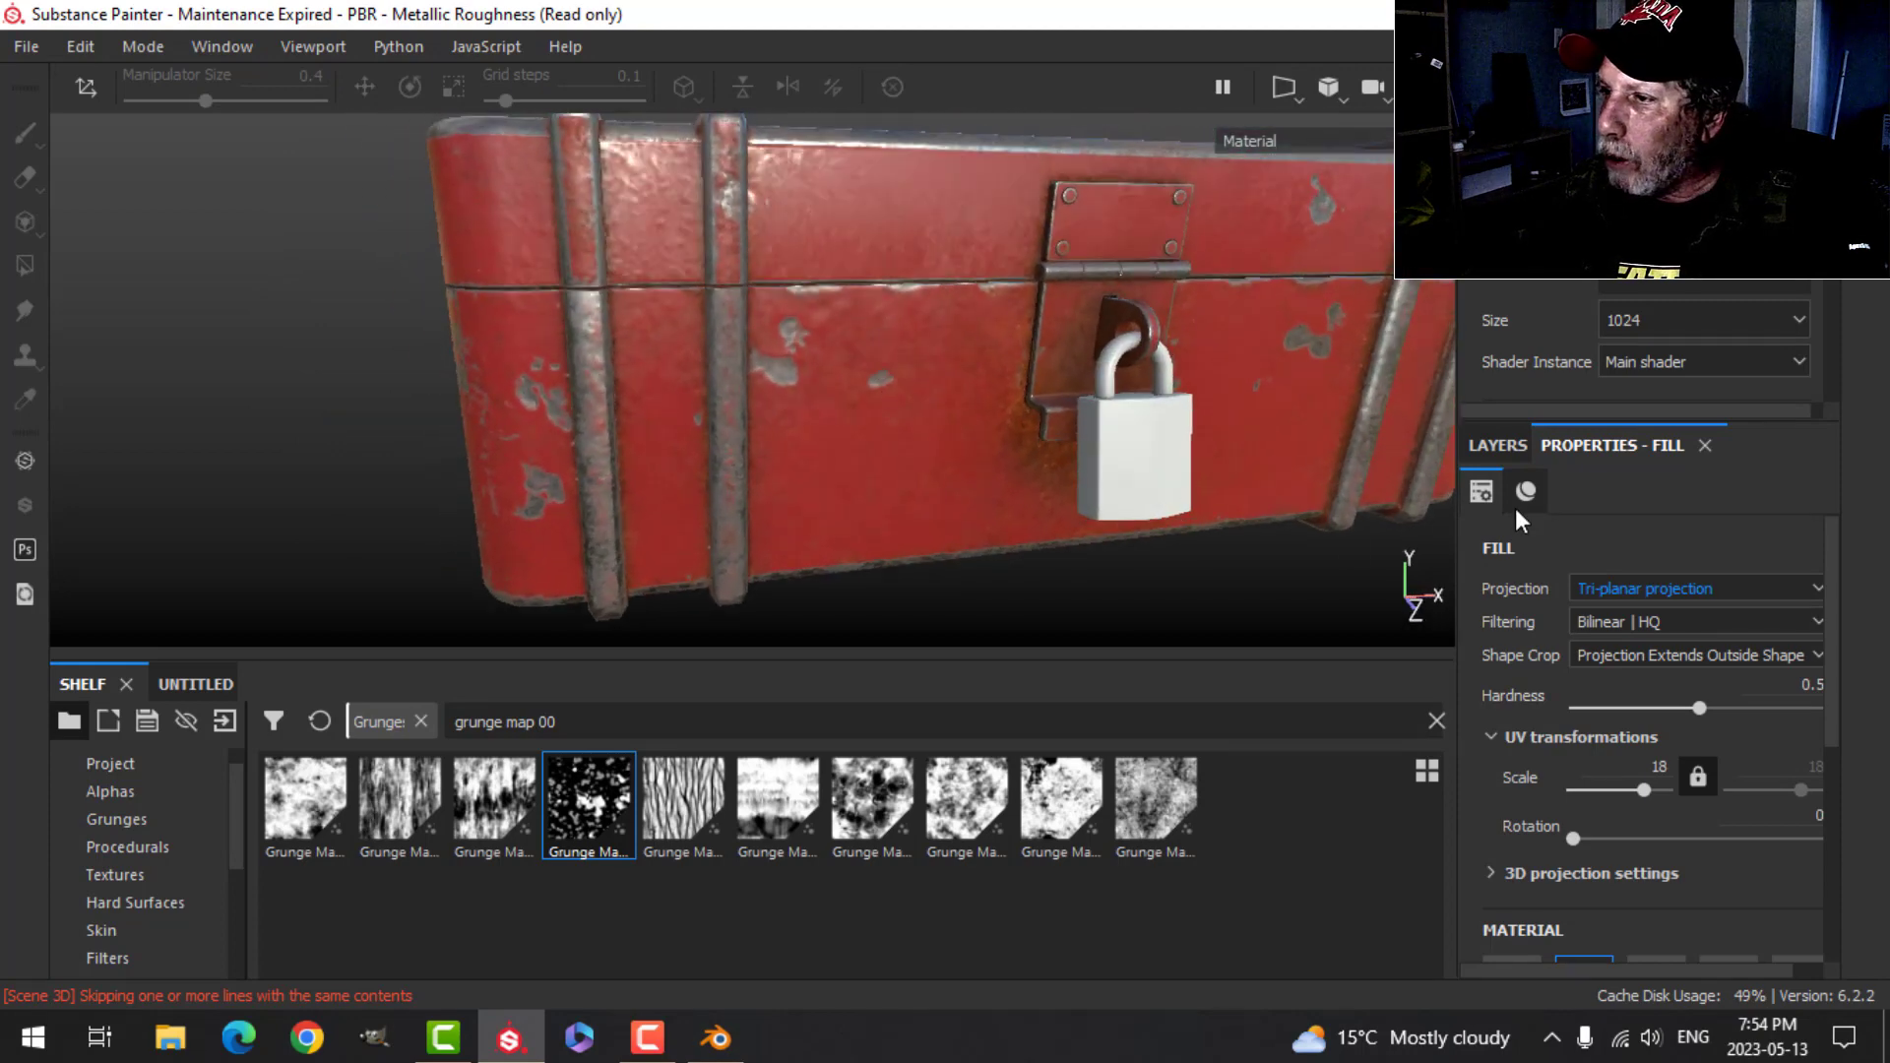
- Set the Wear Level of the Metal Edge Wear generator in the Paint mask to 0.78
click(1500, 446)
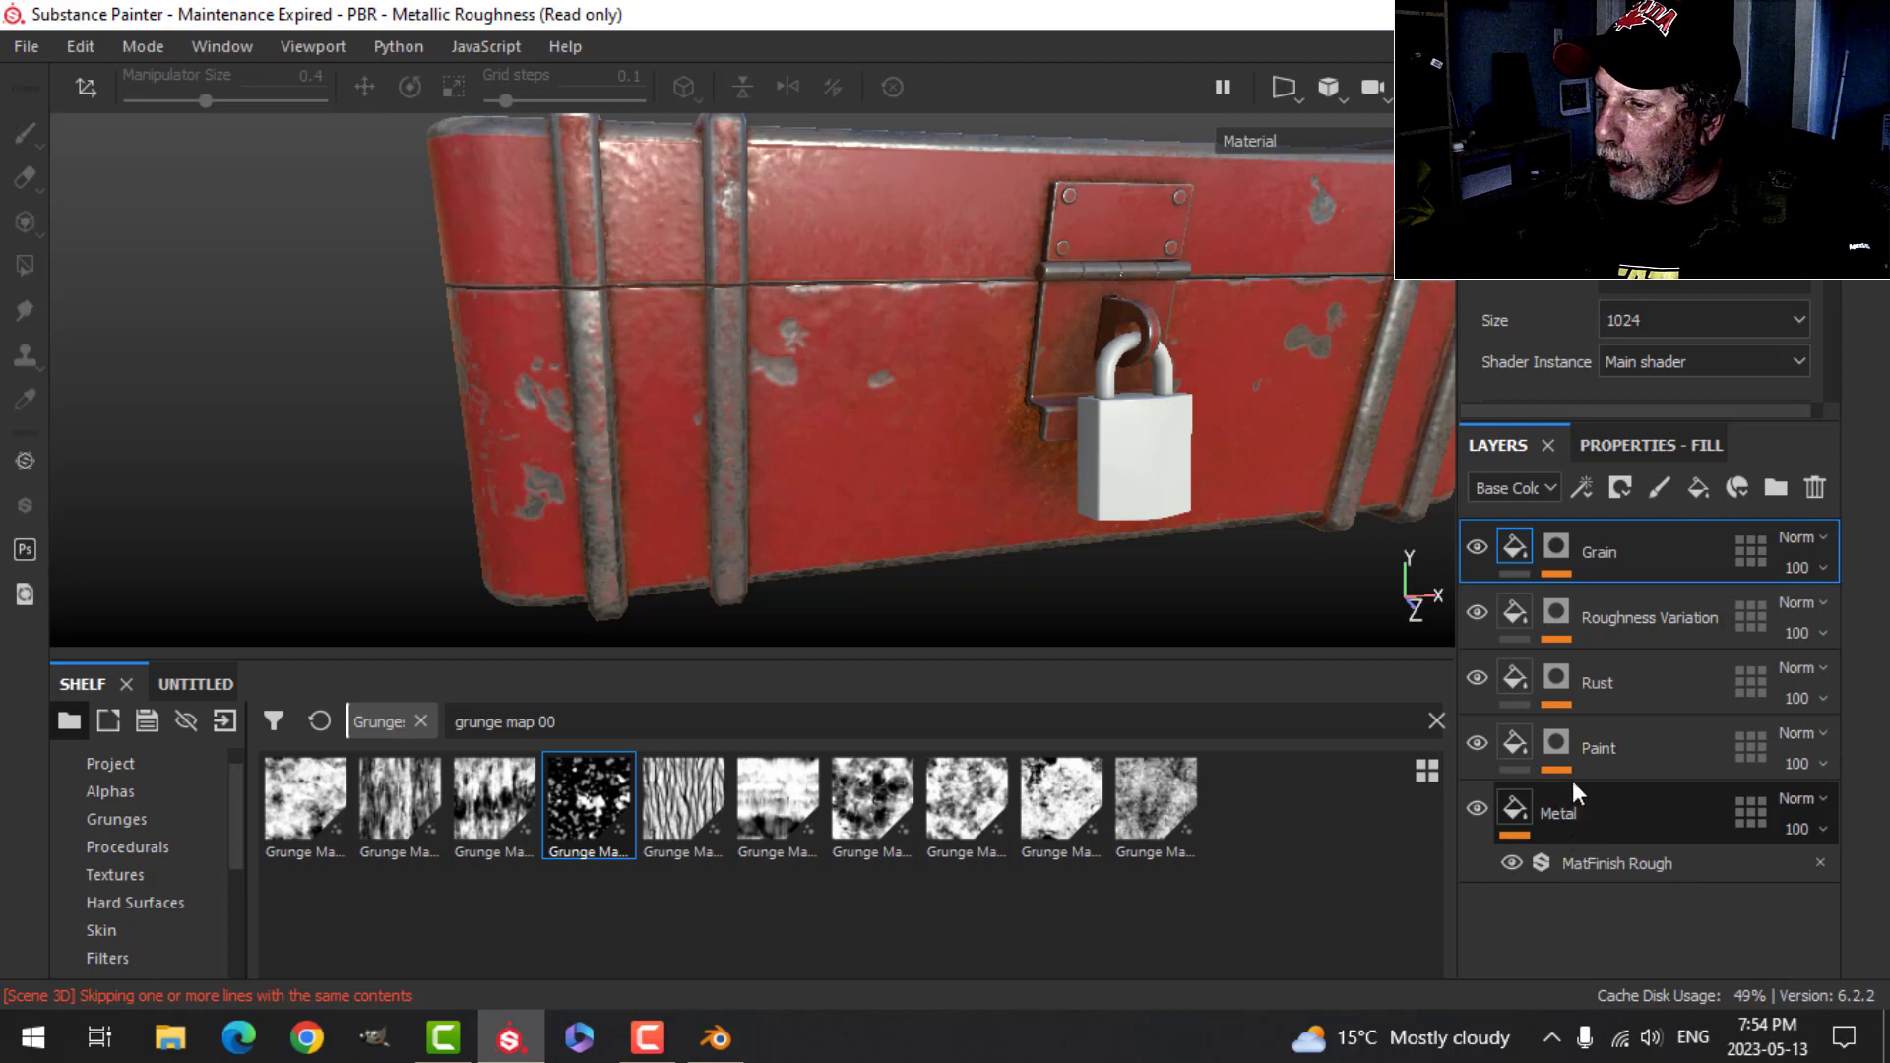
click(1557, 745)
click(1620, 443)
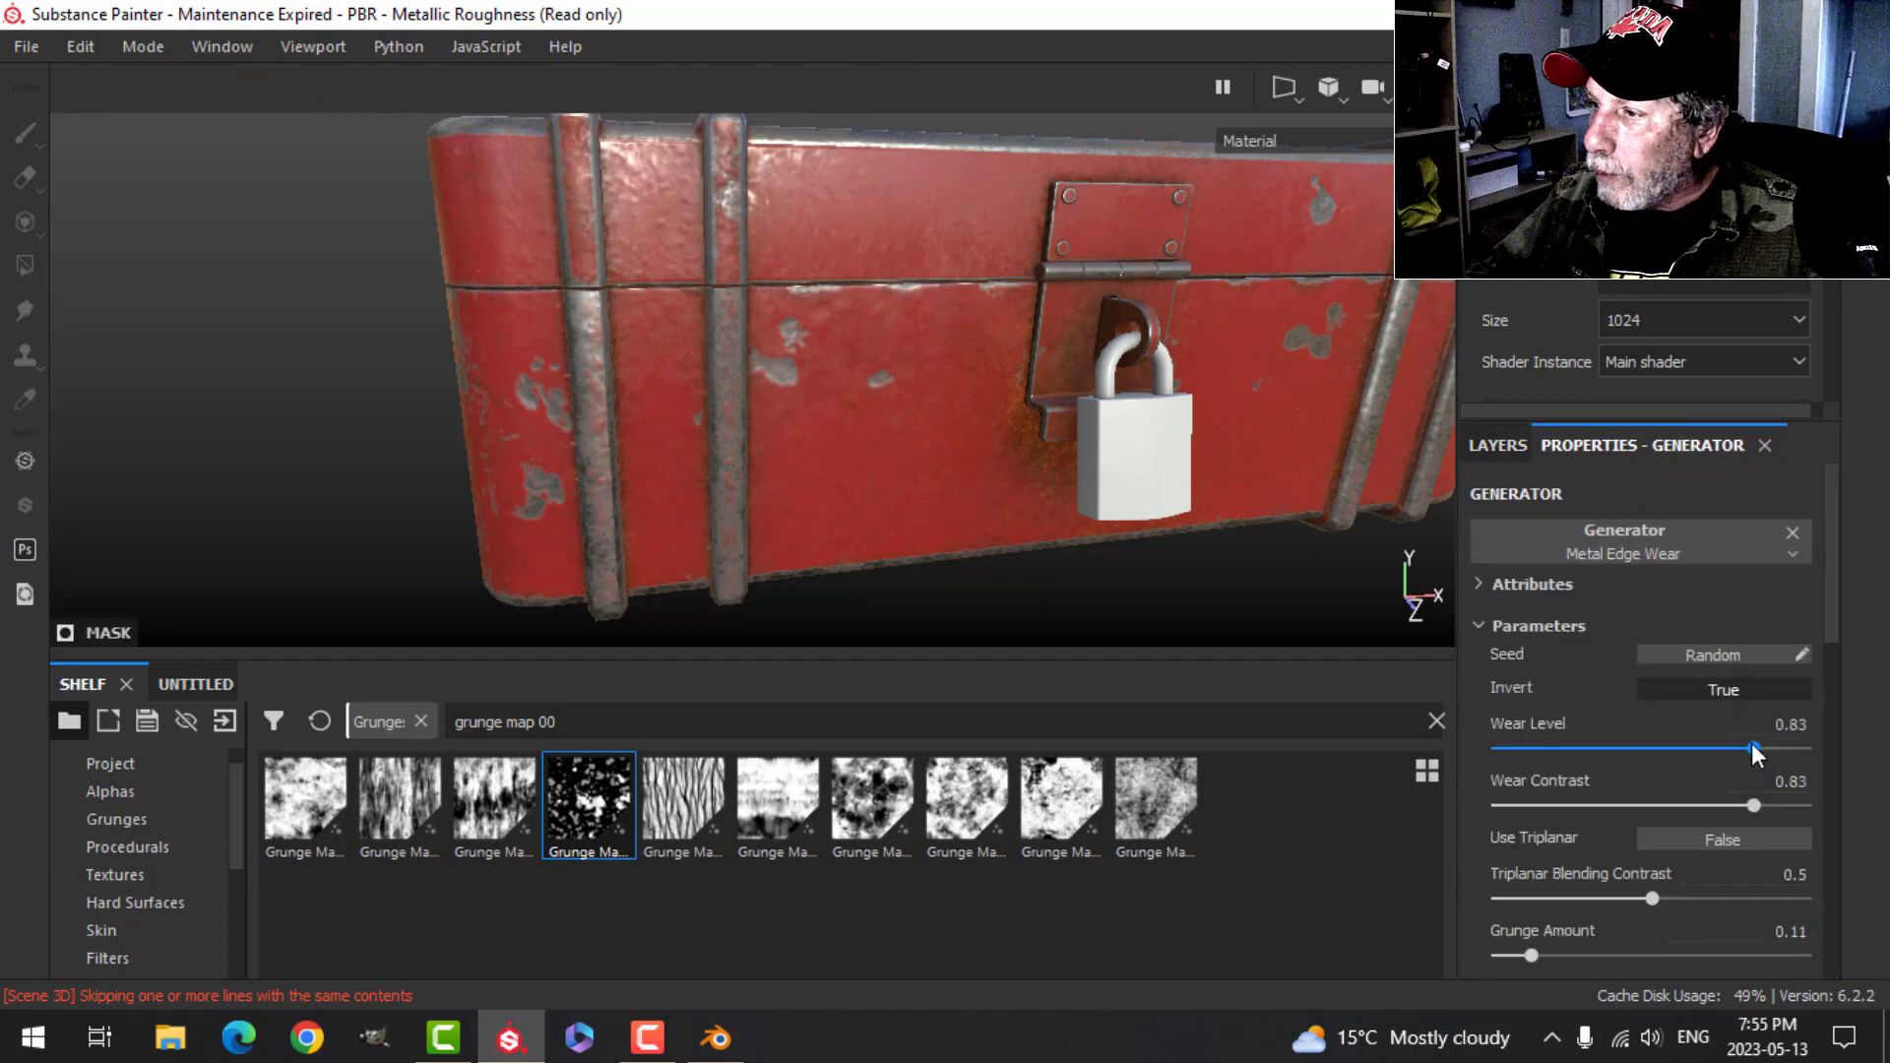
drag(1752, 746, 1735, 750)
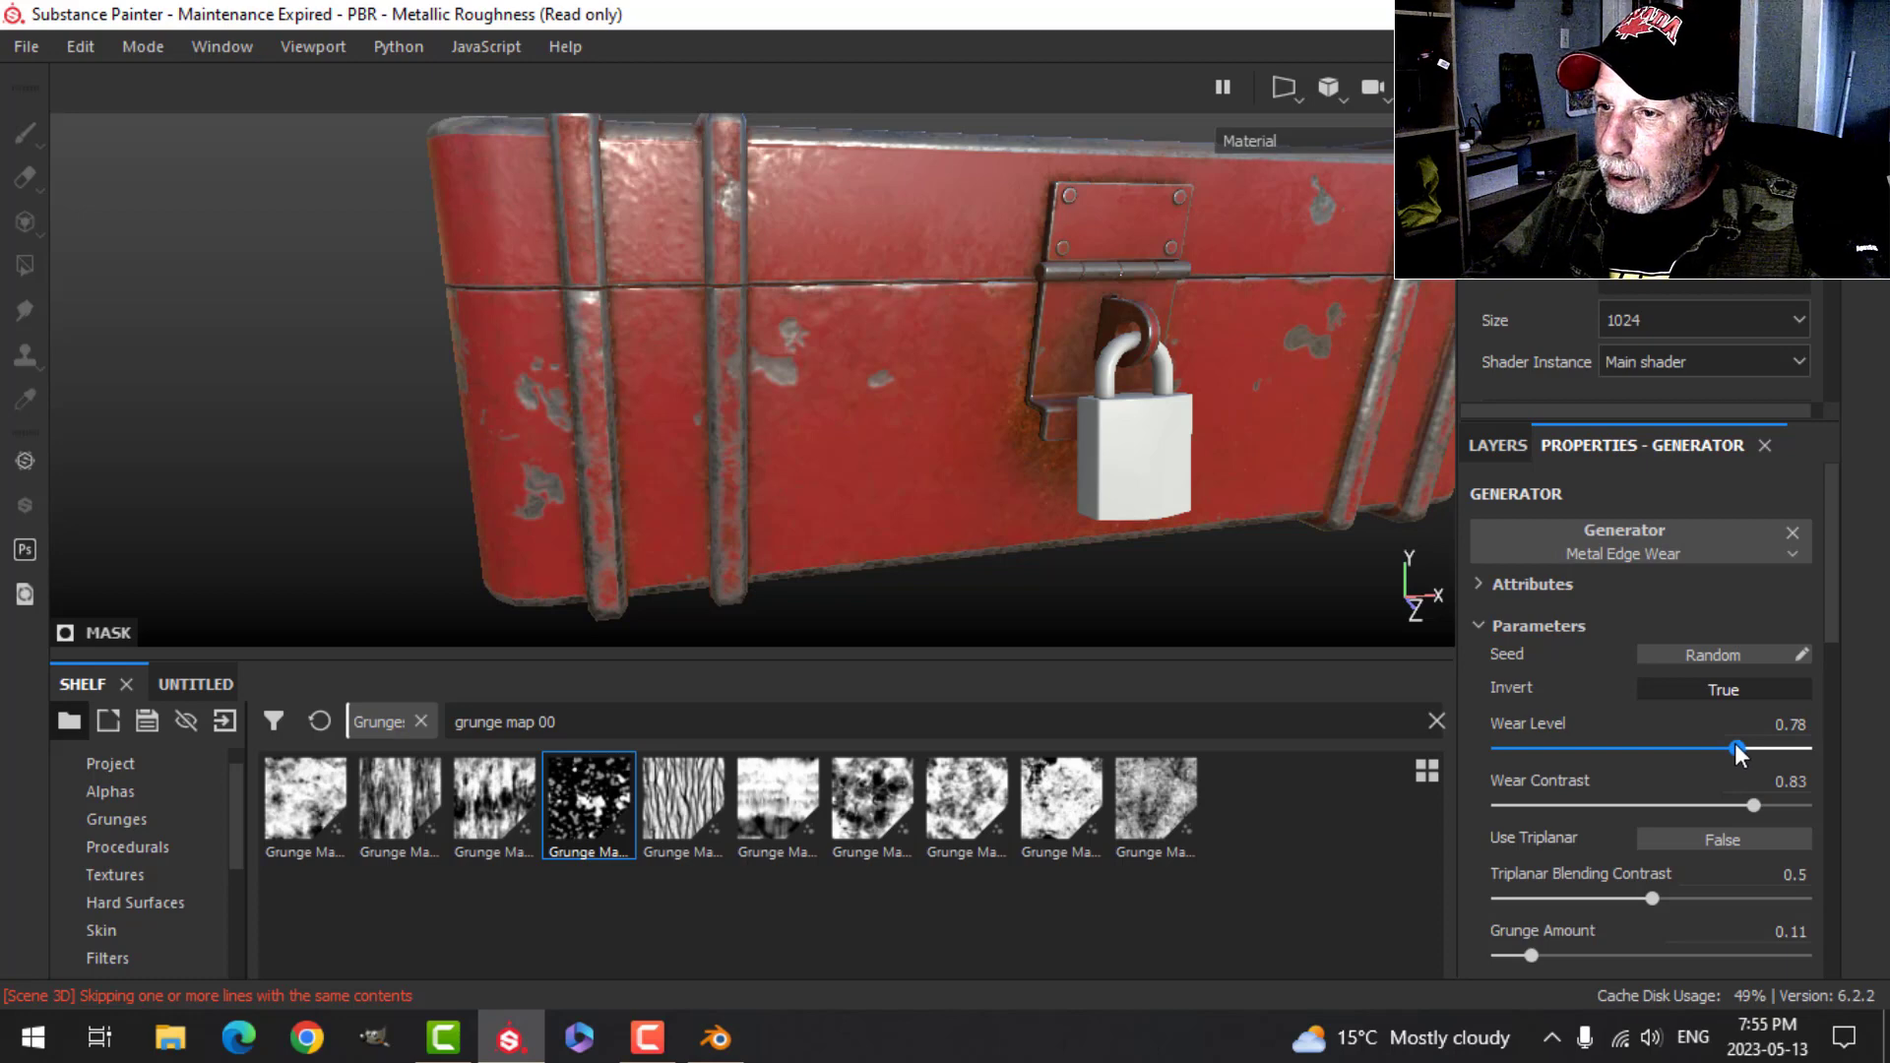
alt+drag(837, 323, 1437, 445)
- Switch to the ToolchestLock texture set and delete its default paint layer, Layer 1
click(1498, 445)
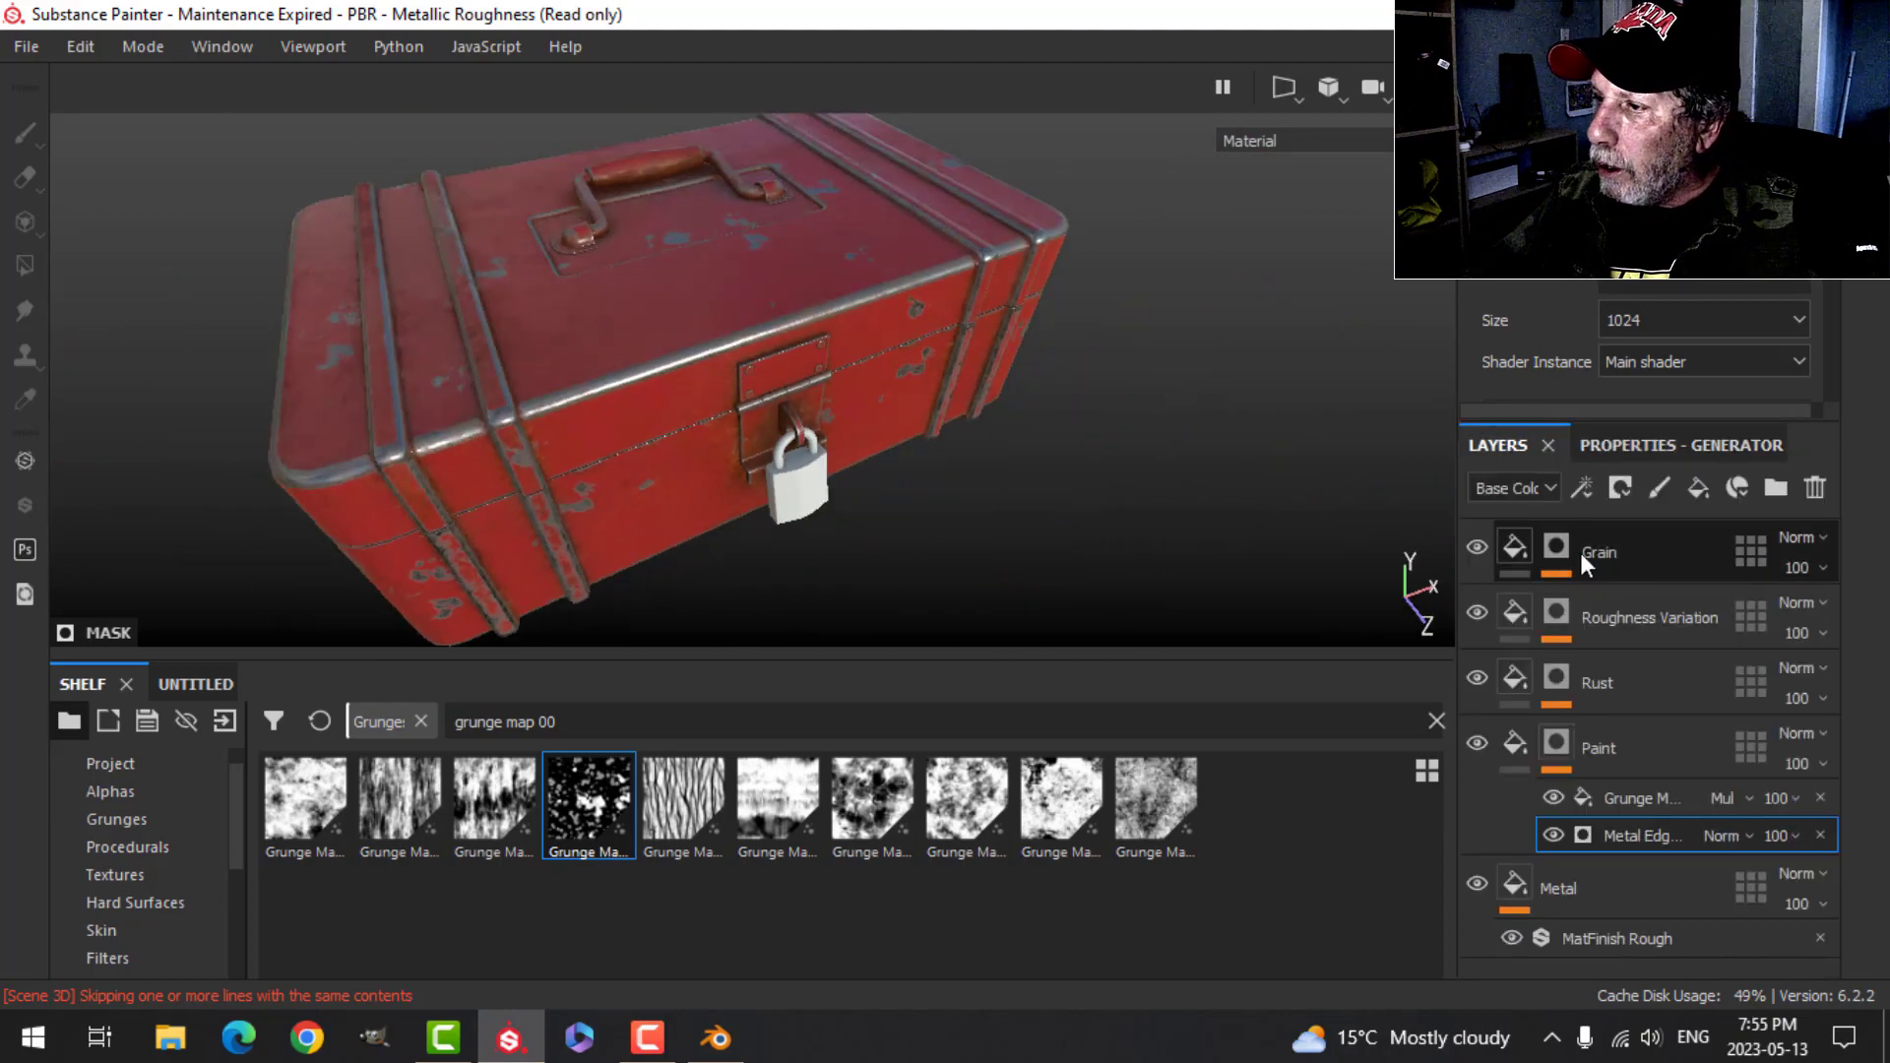
click(1668, 561)
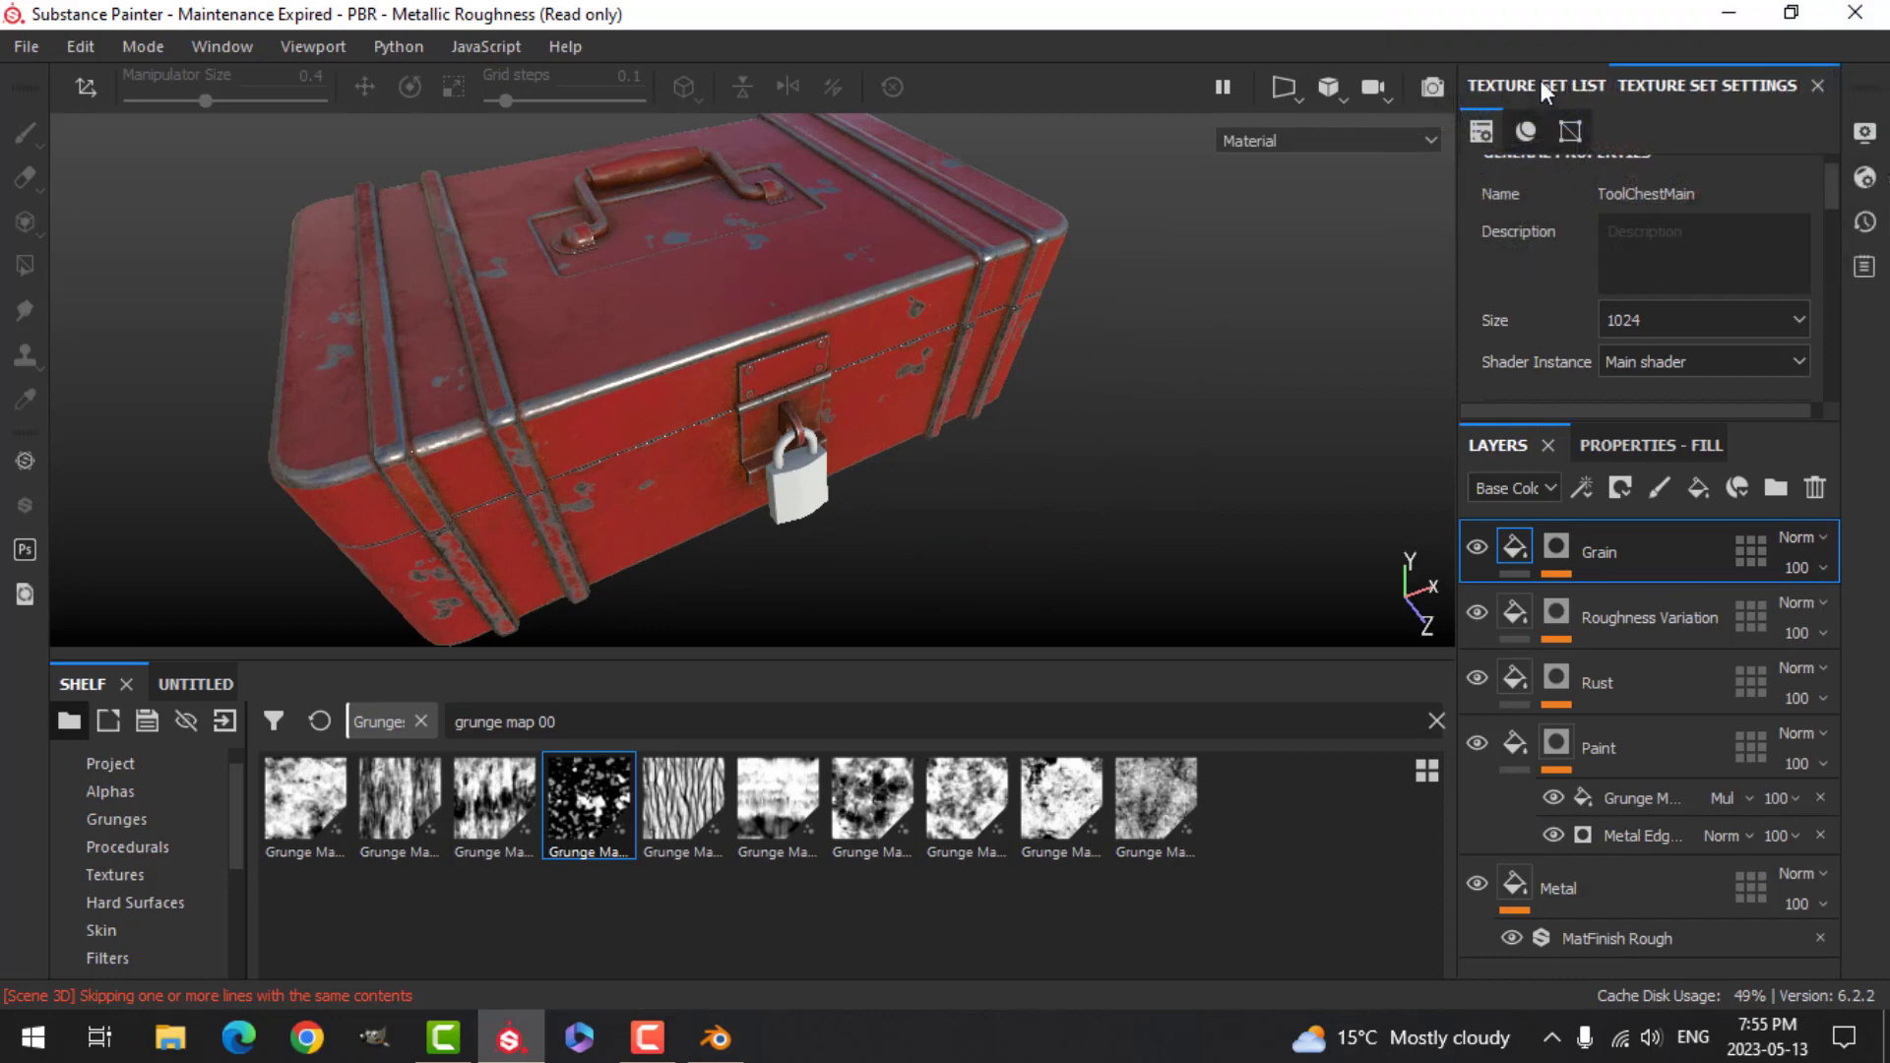
click(1538, 85)
click(1581, 369)
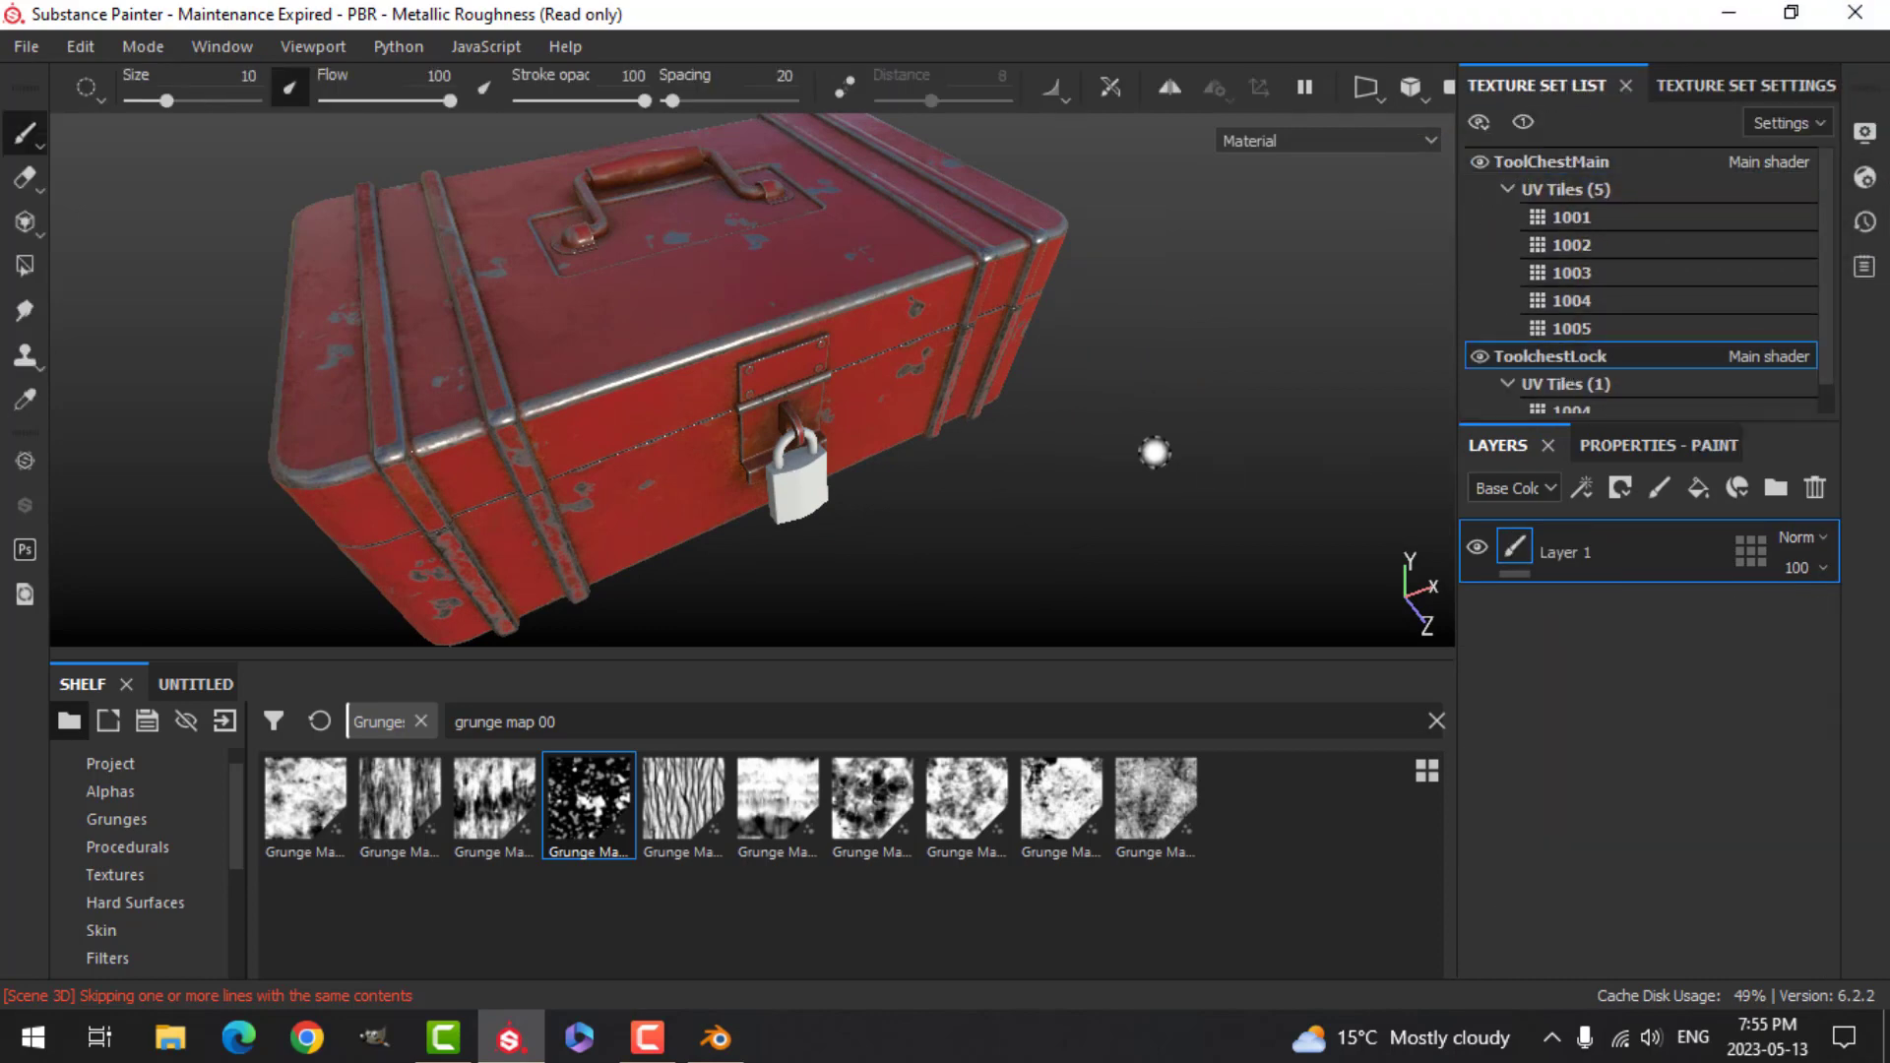
click(1815, 488)
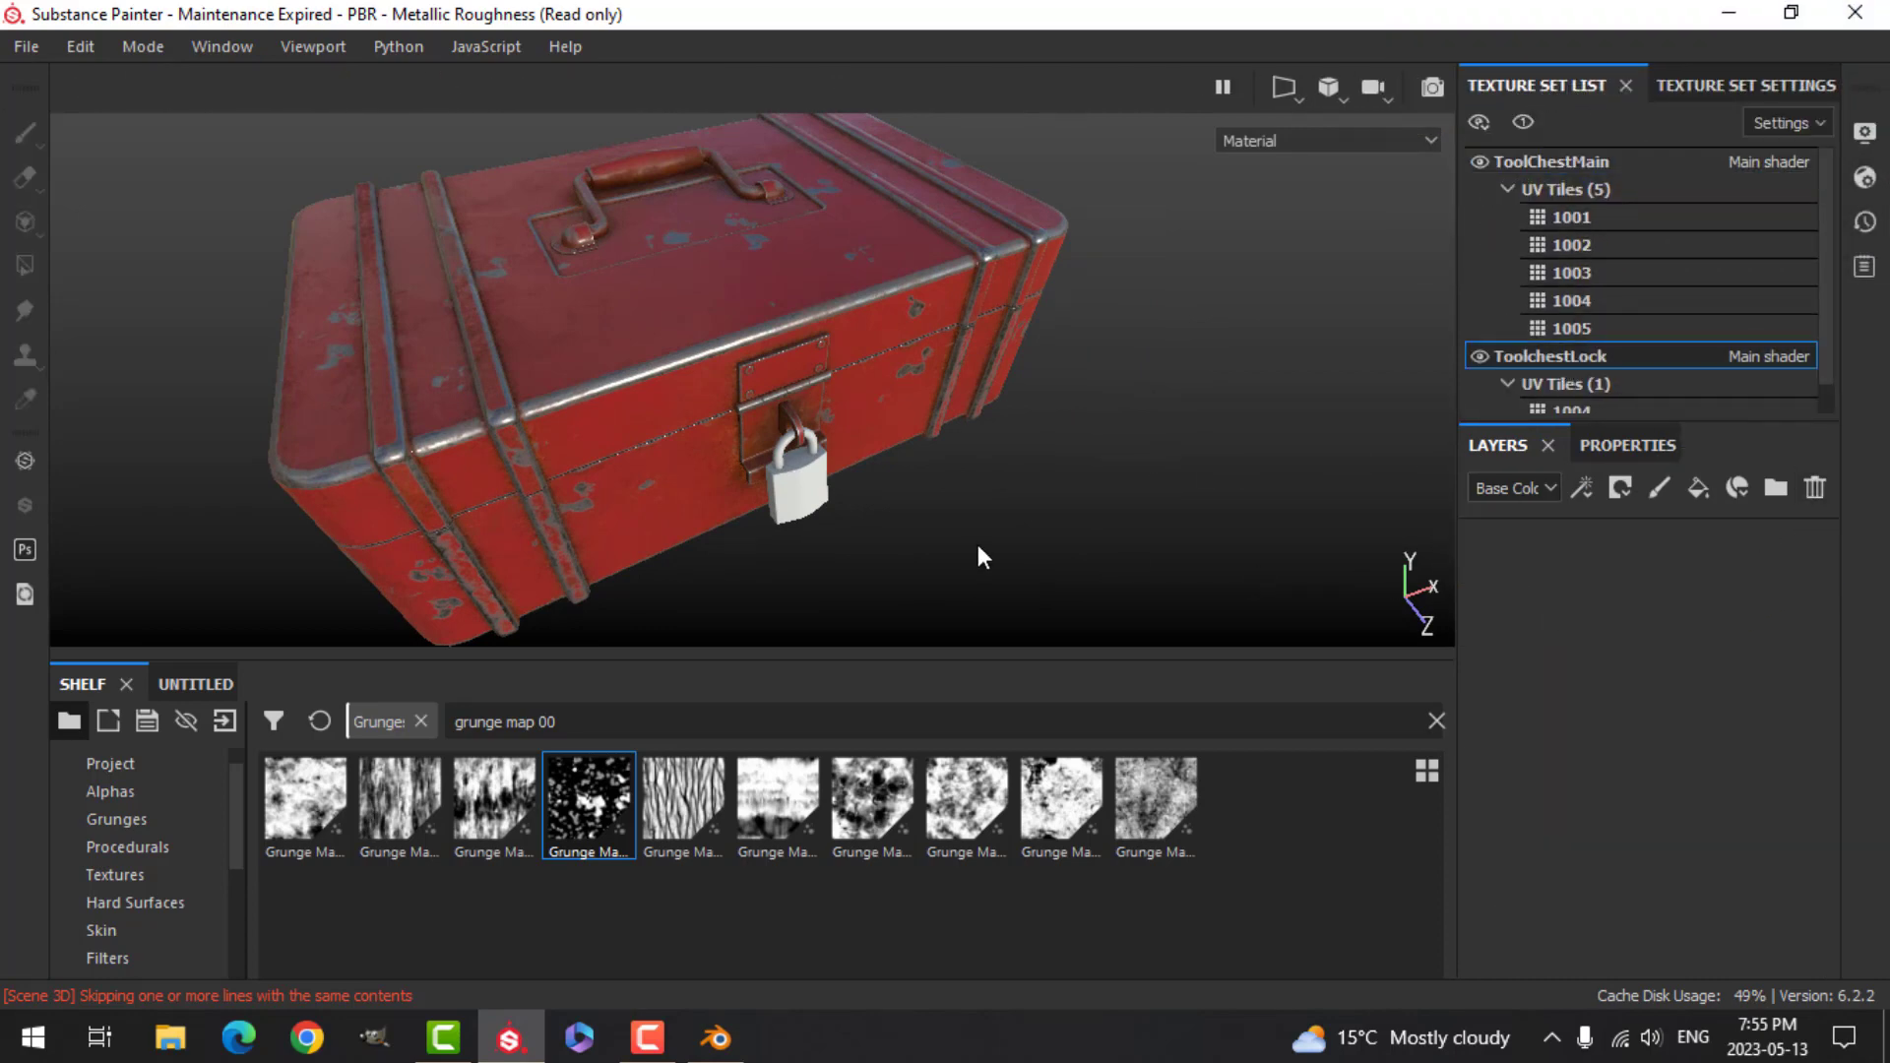
- Add a fill layer to the padlock with a grey base color of RGB 0.317 and raise its Metallic to the maximum
alt+drag(977, 545, 1014, 456)
scroll(953, 532, up, 5)
scroll(990, 465, down, 5)
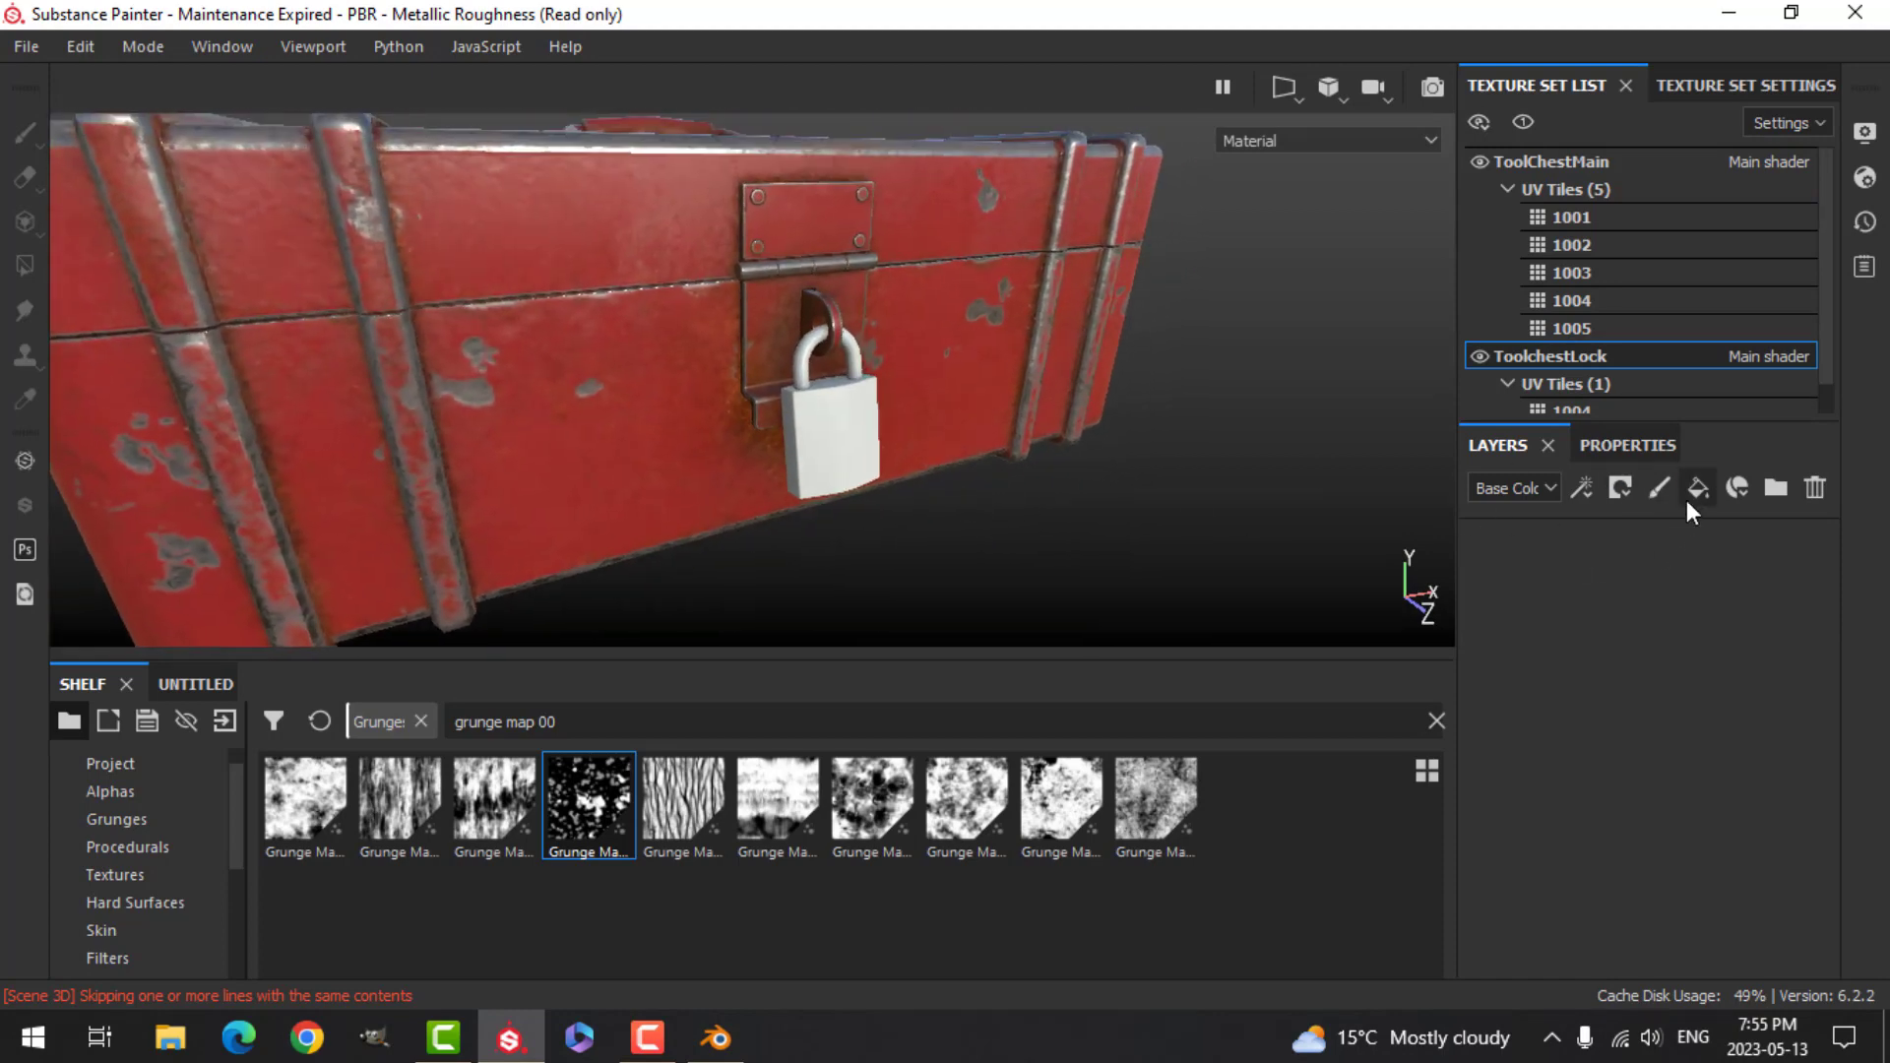
click(1695, 488)
click(1636, 445)
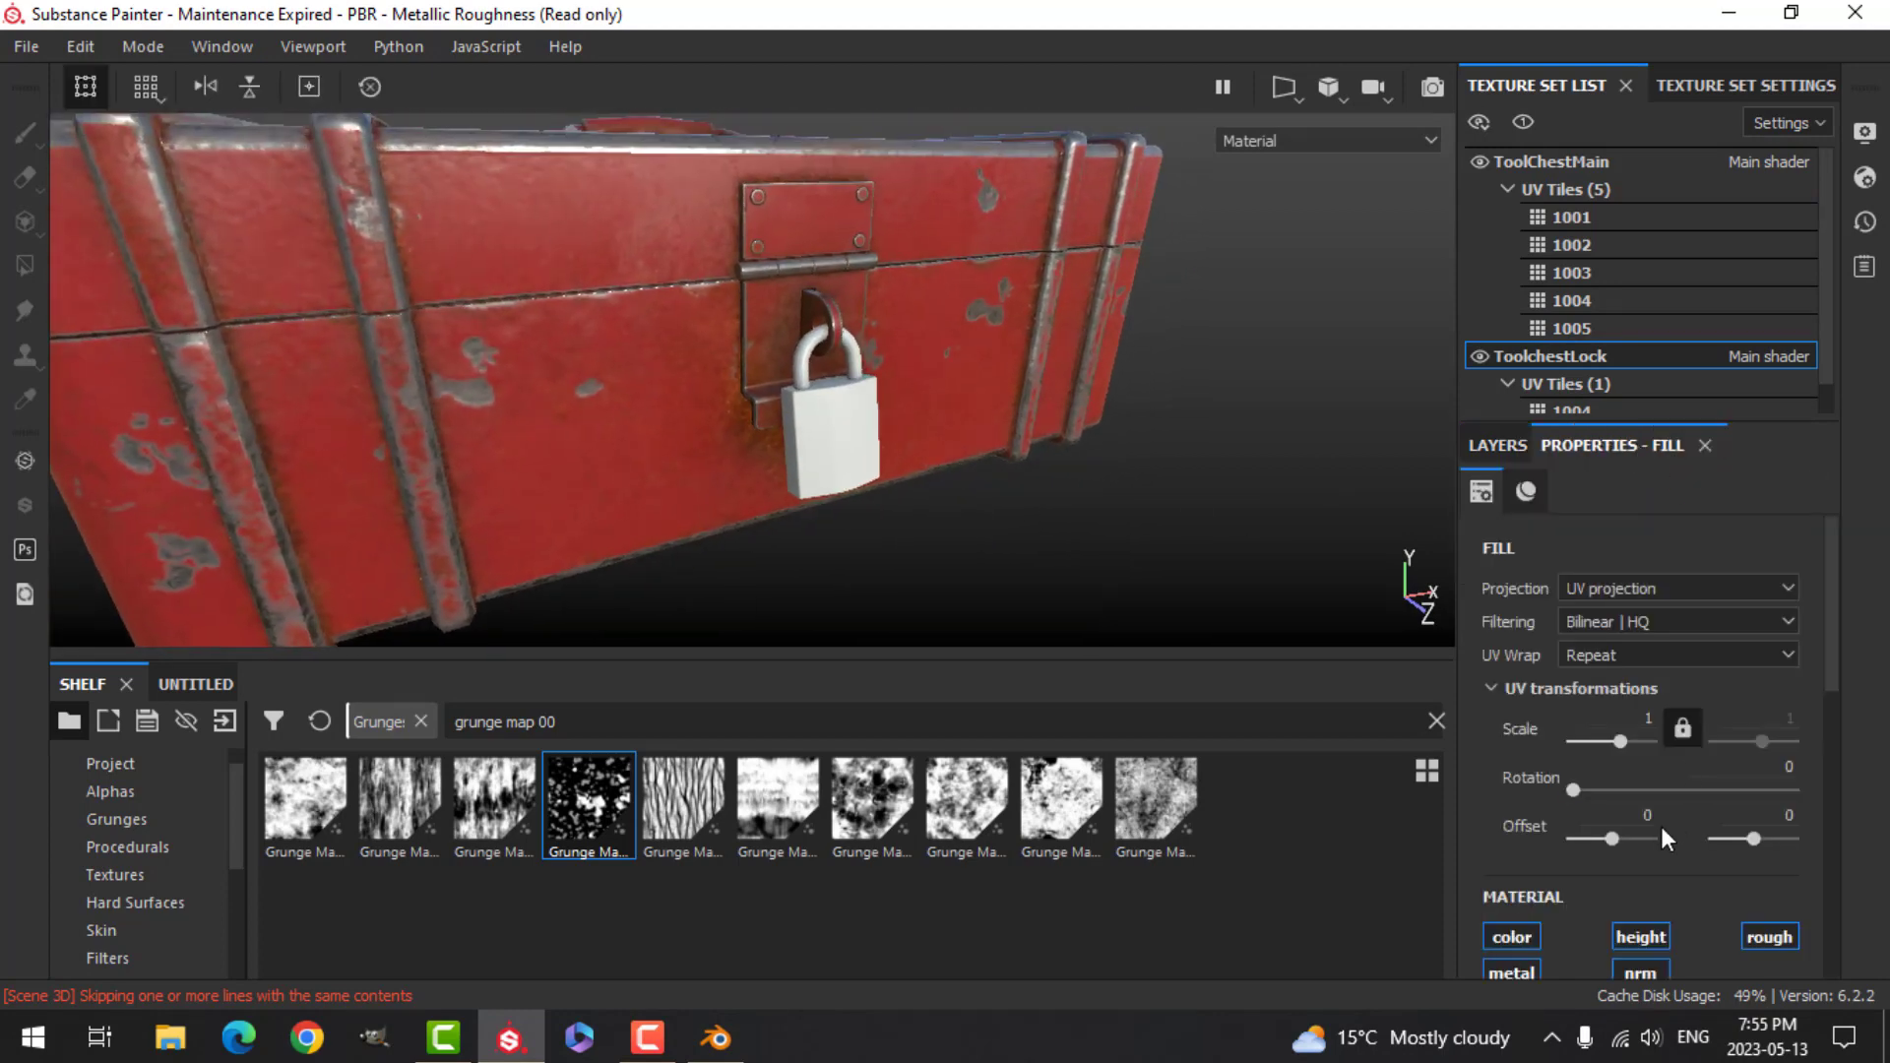
scroll(1647, 838, down, 6)
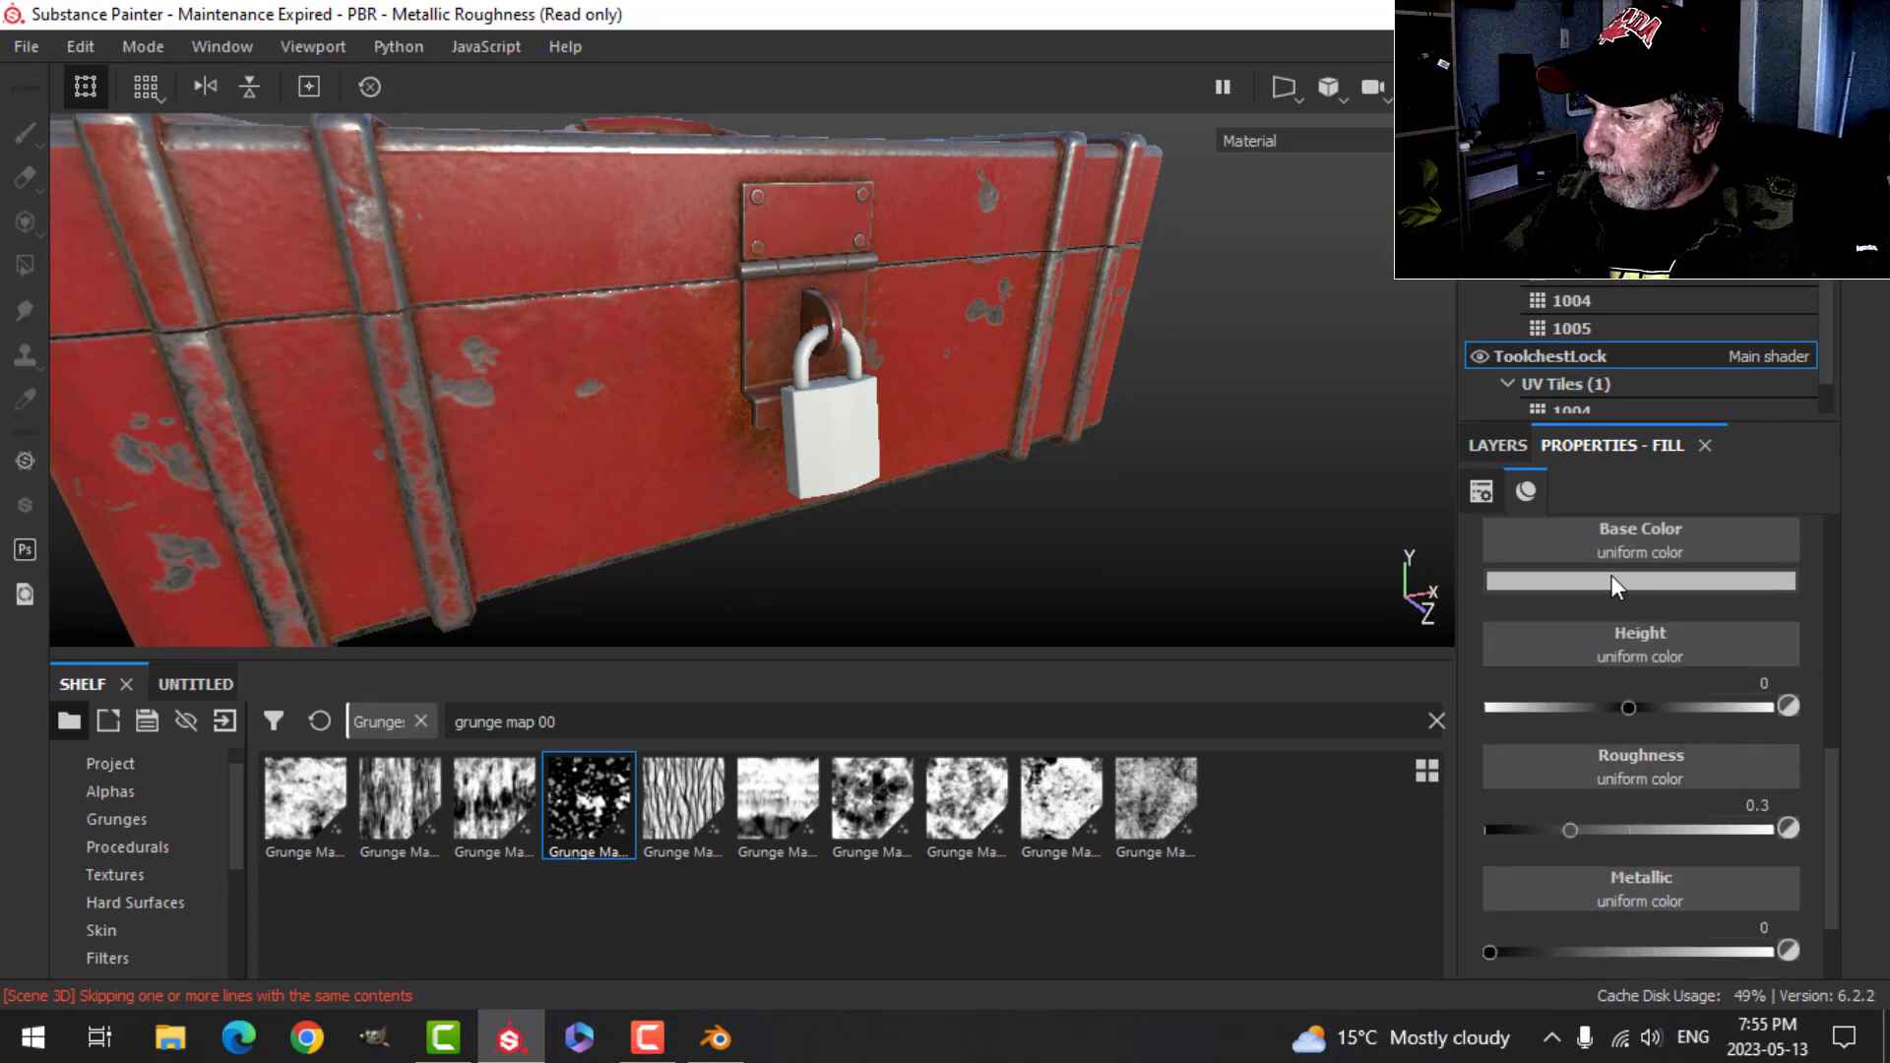
click(1611, 580)
drag(1542, 684, 1499, 723)
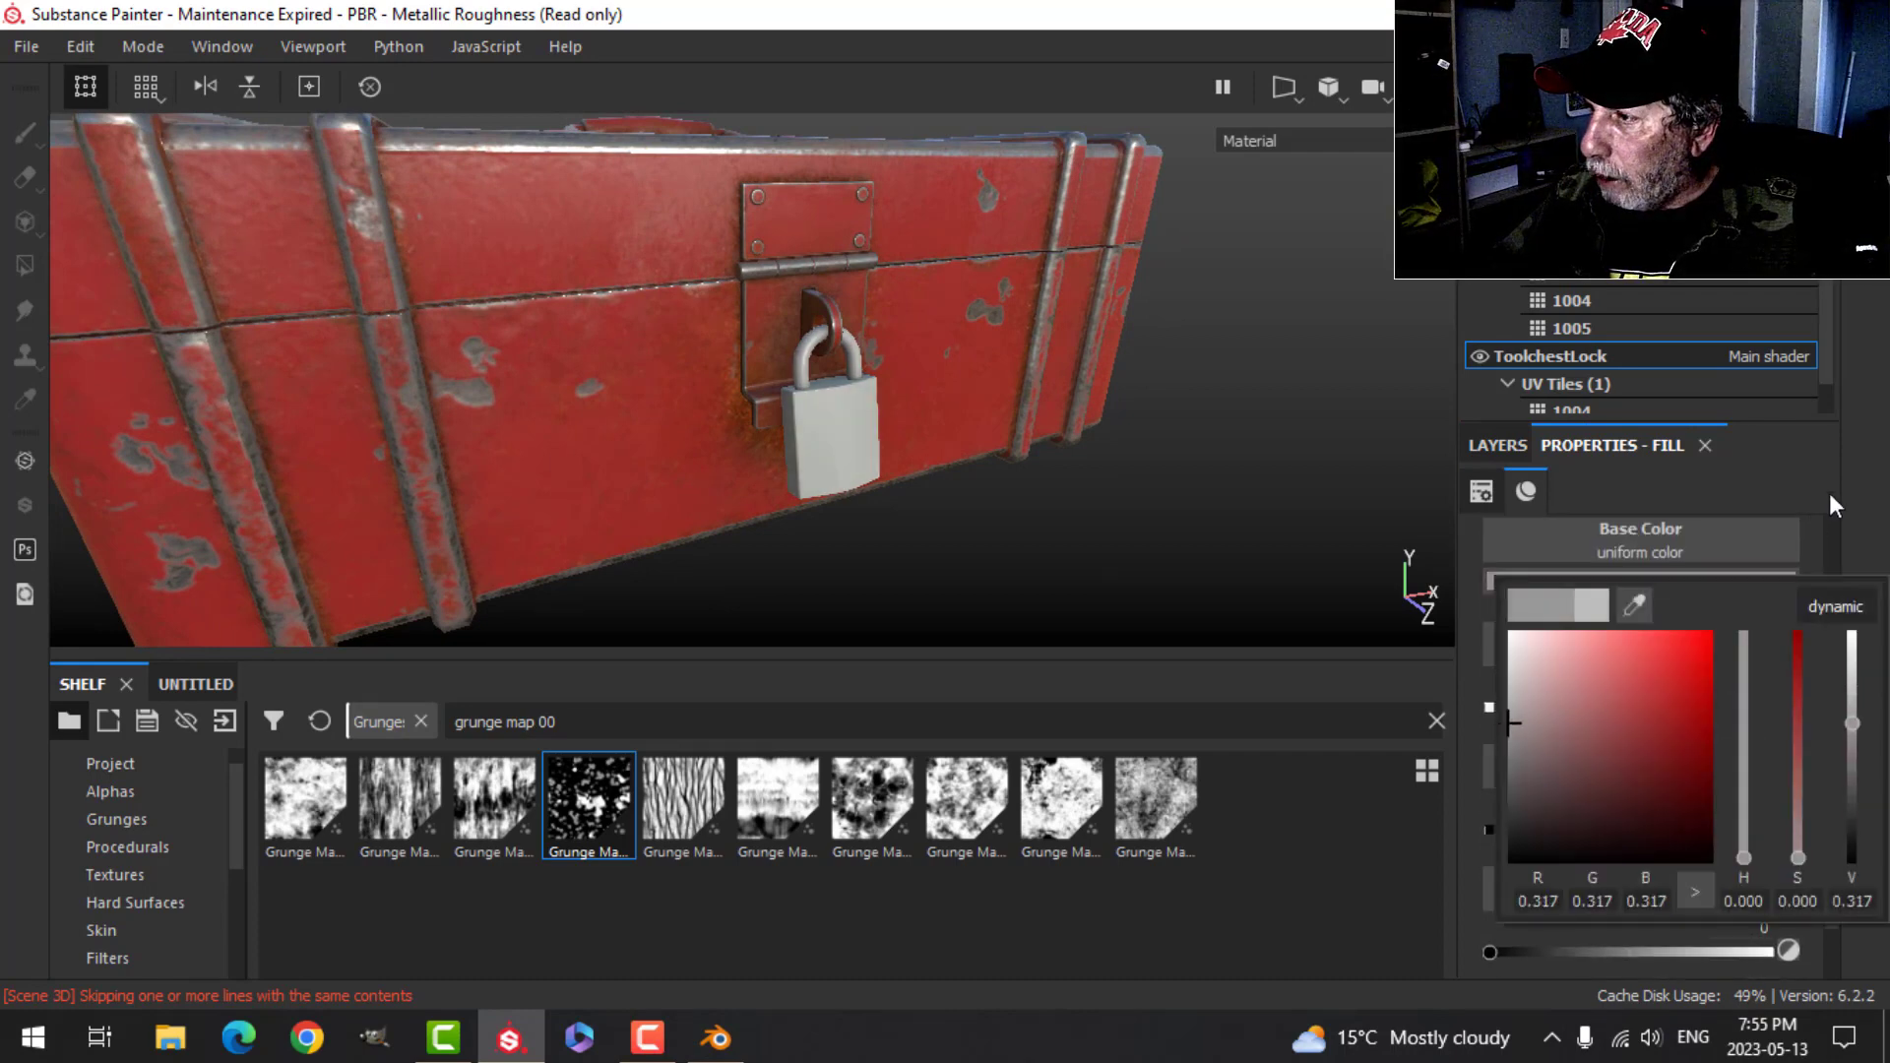
scroll(1614, 852, down, 1)
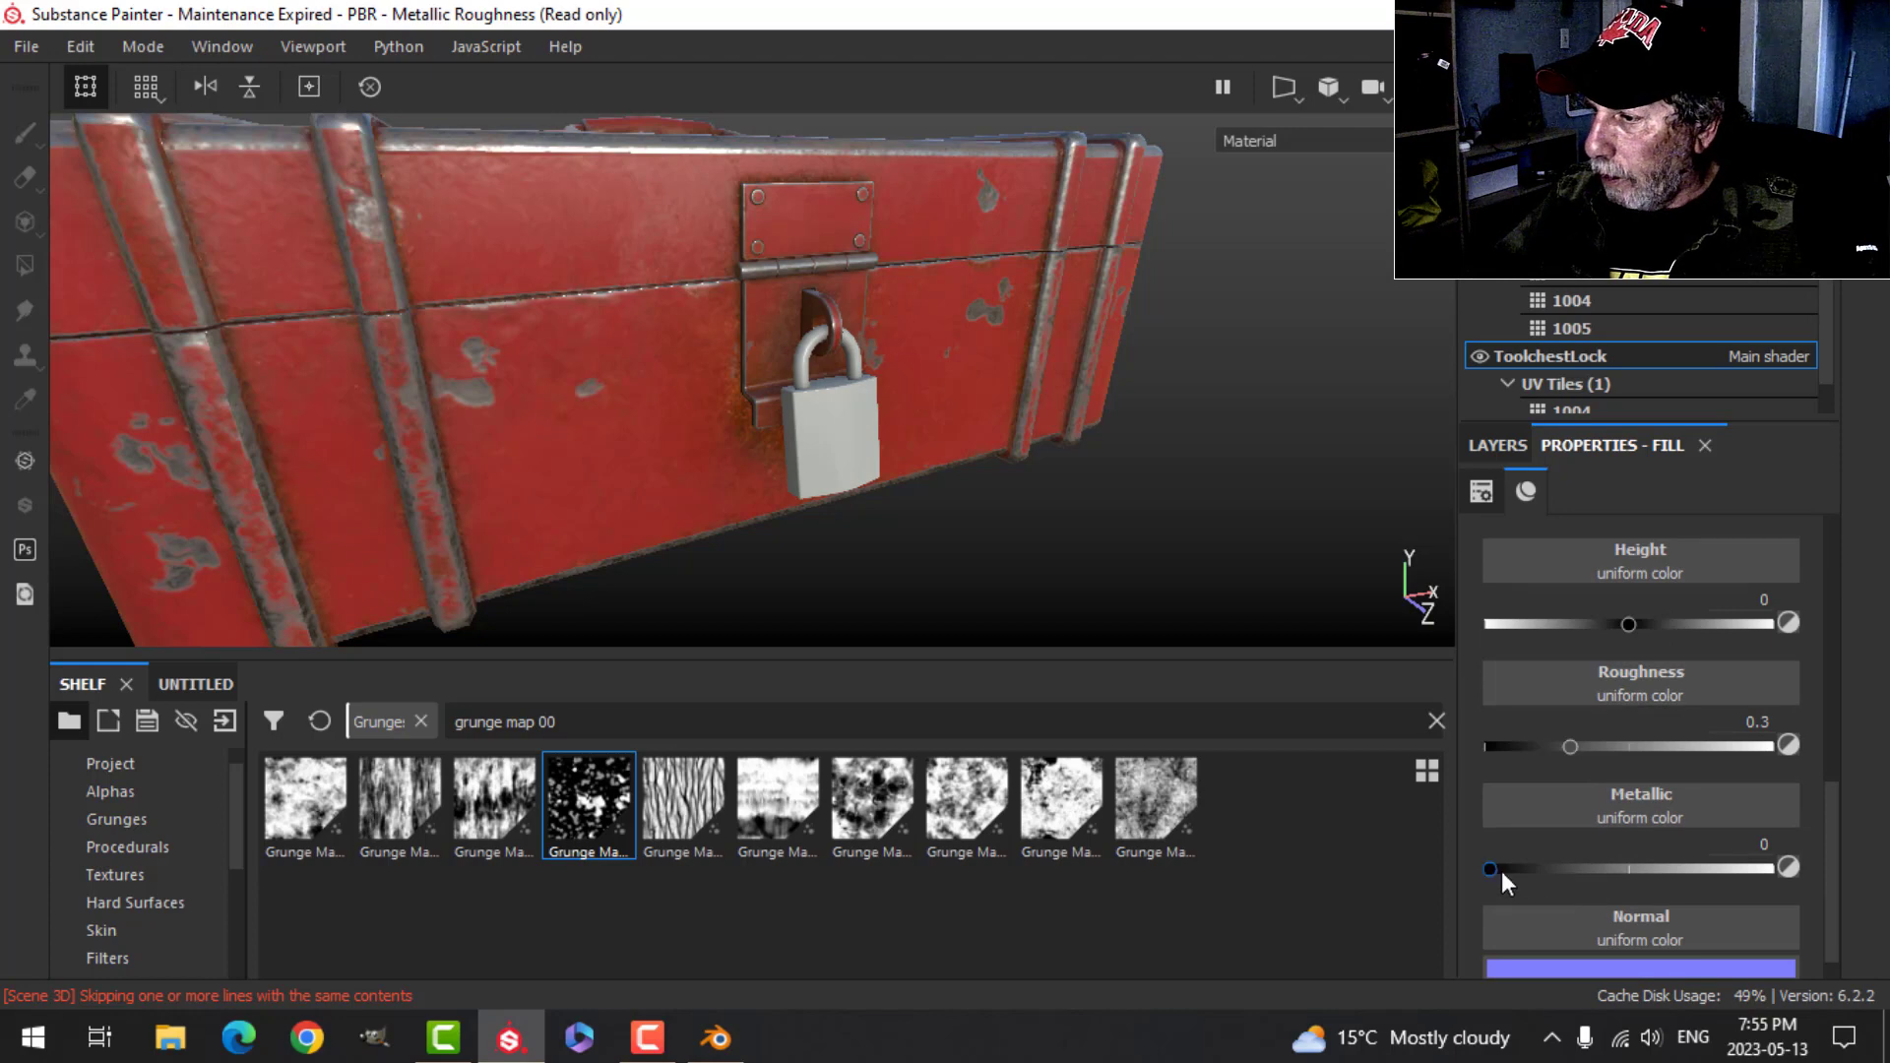
drag(1497, 870, 1778, 871)
- Add a filter to the padlock's fill layer and assign MatFinish Rough to it
click(1509, 445)
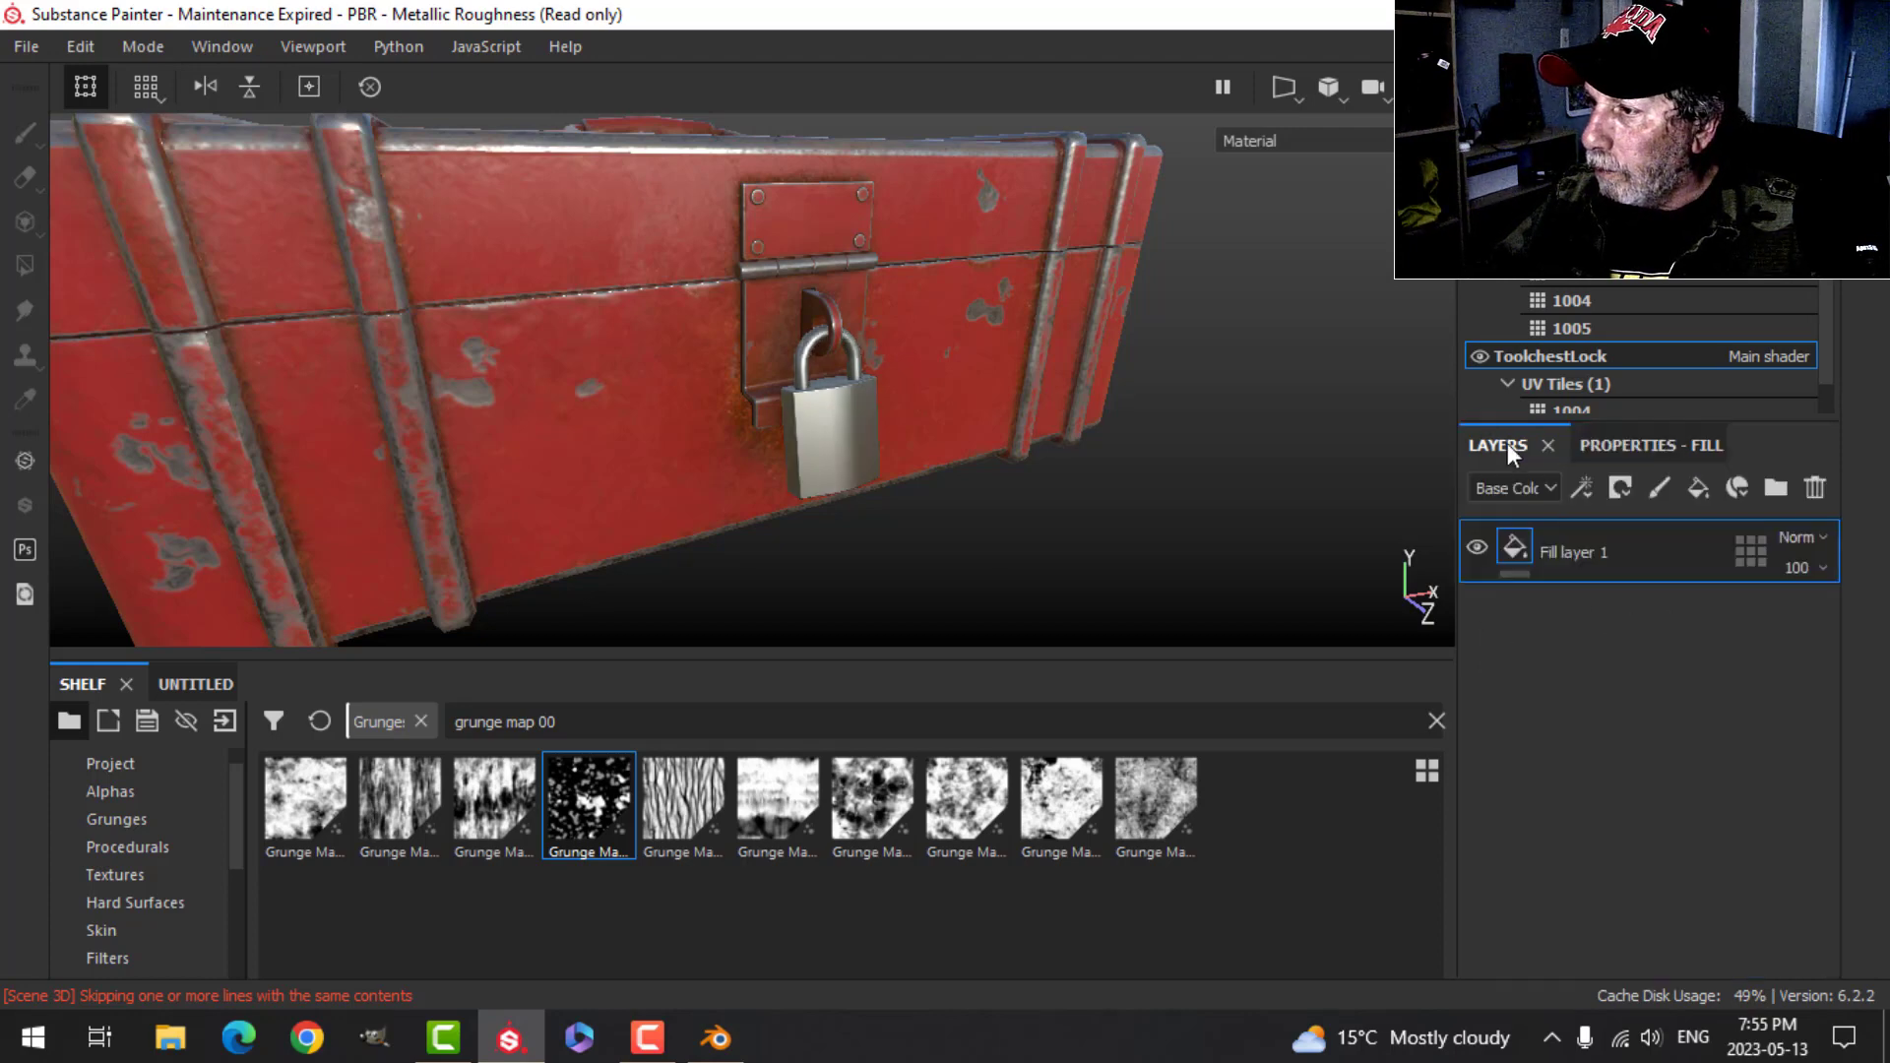
click(1584, 488)
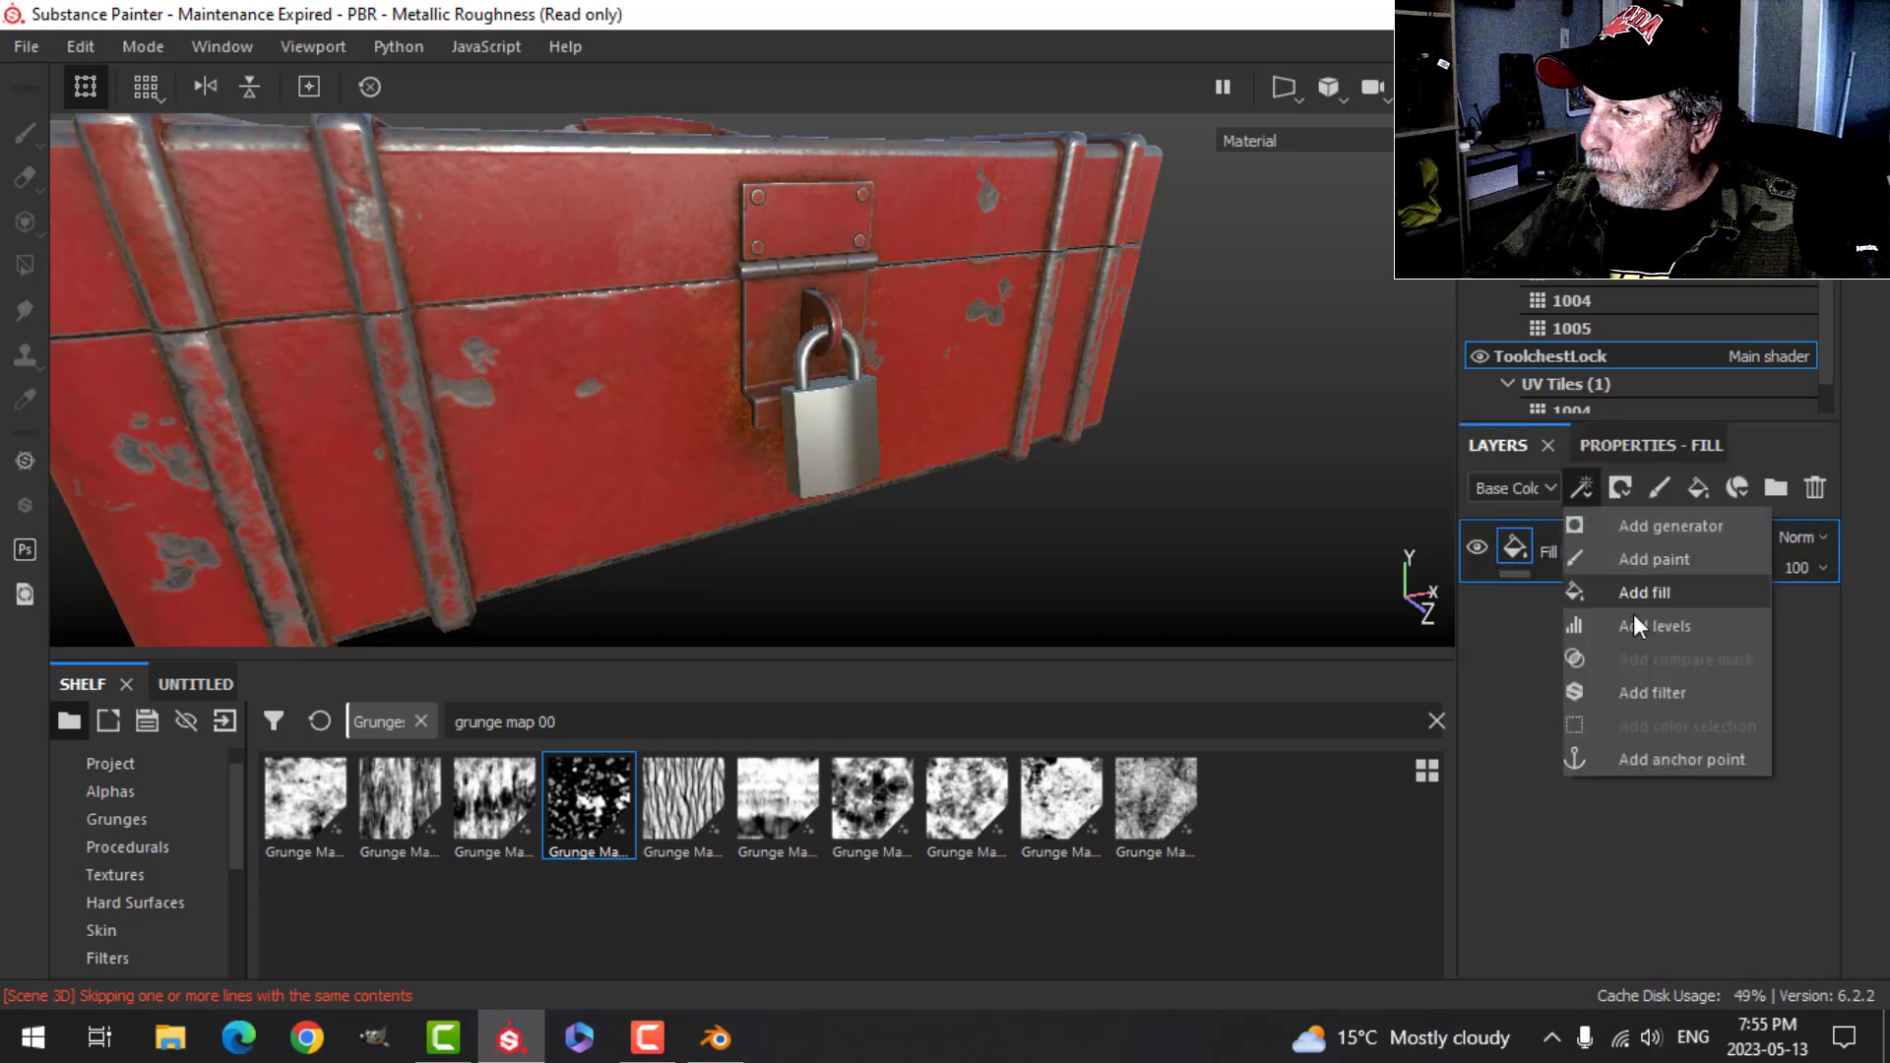
click(1639, 684)
click(1640, 445)
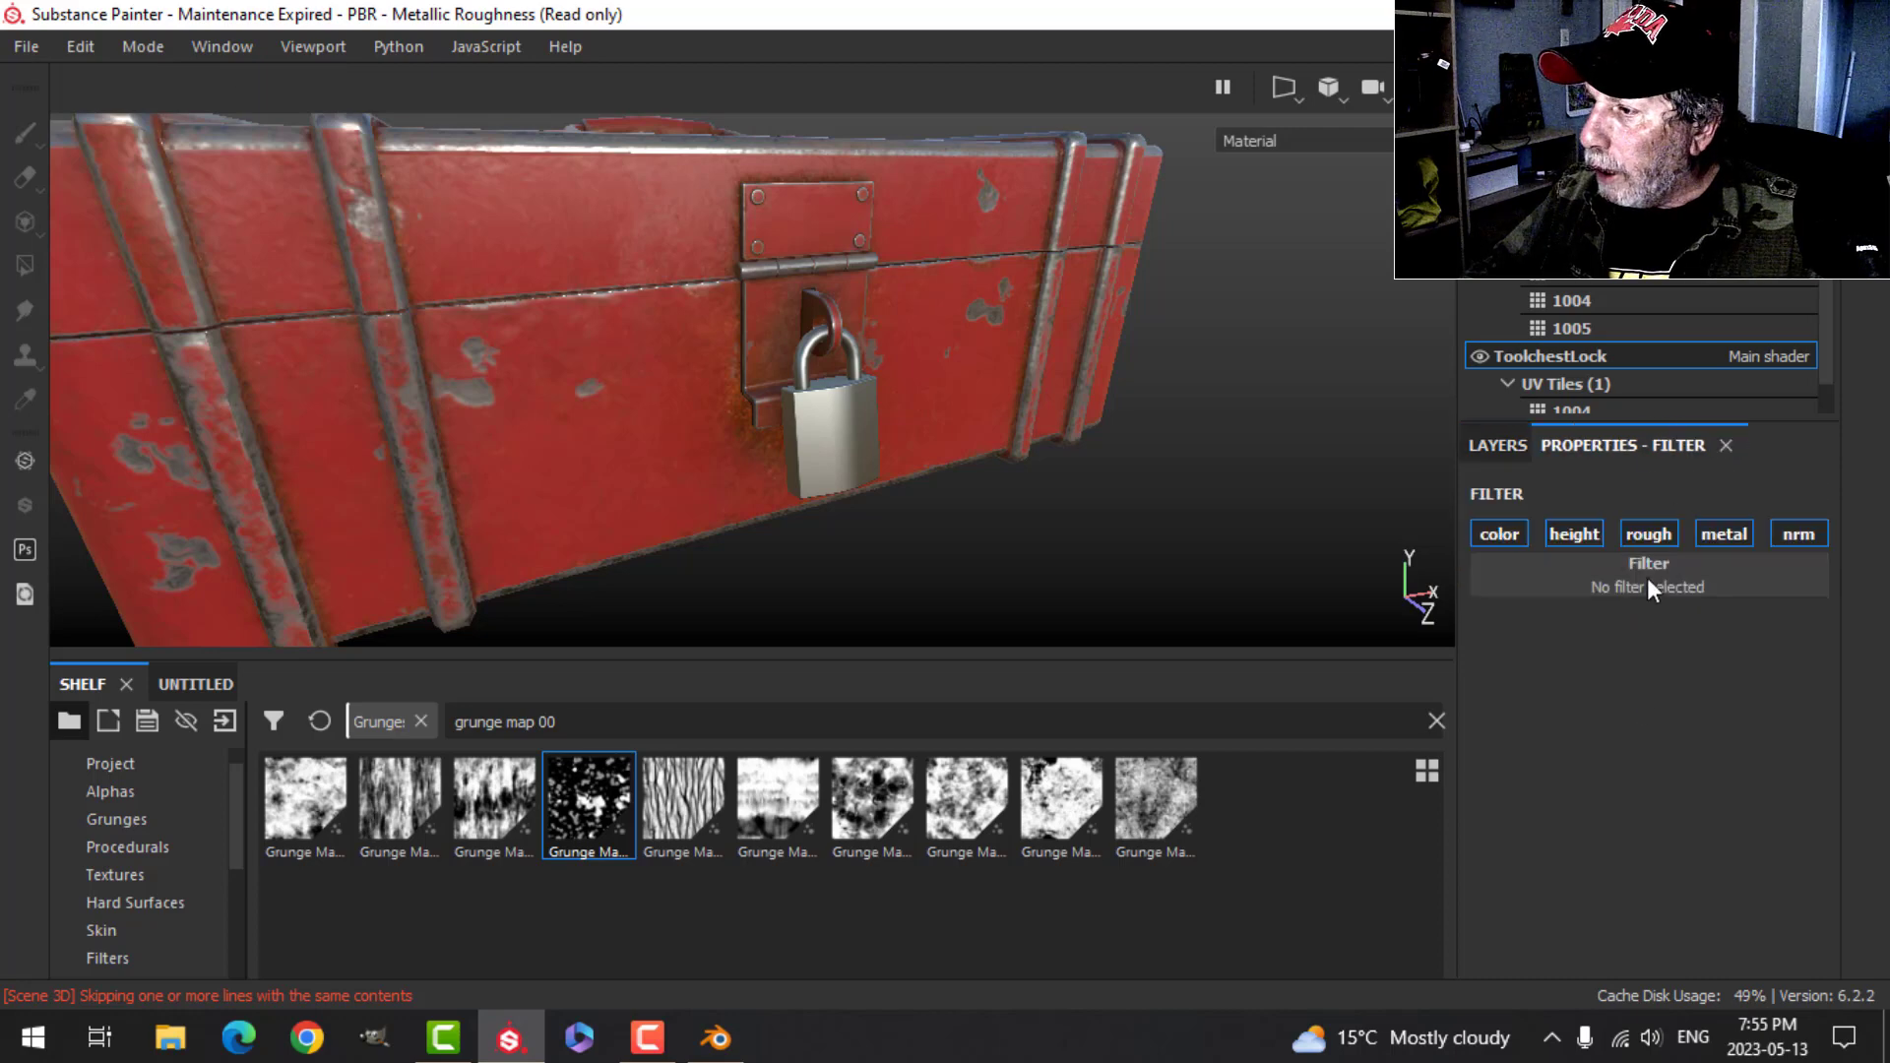
click(1646, 566)
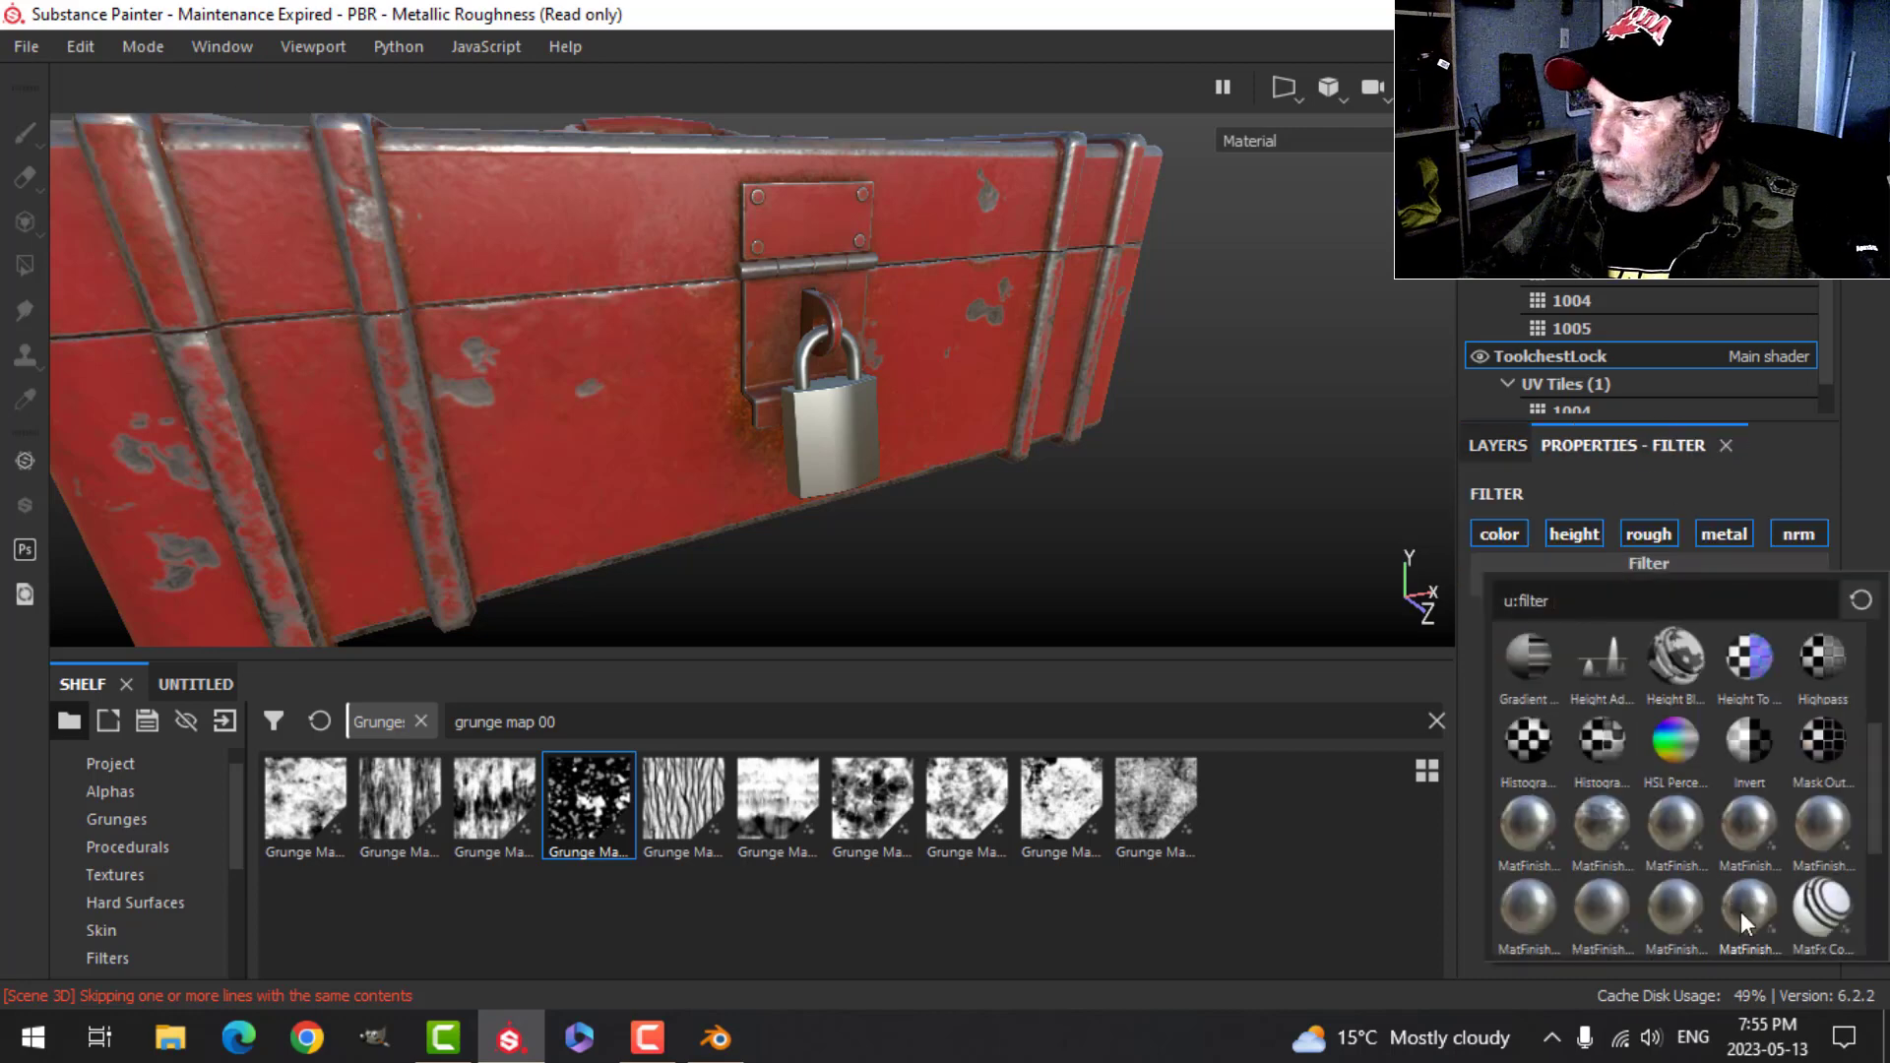
click(1748, 903)
scroll(977, 522, down, 3)
scroll(961, 534, up, 5)
alt+drag(961, 533, 899, 515)
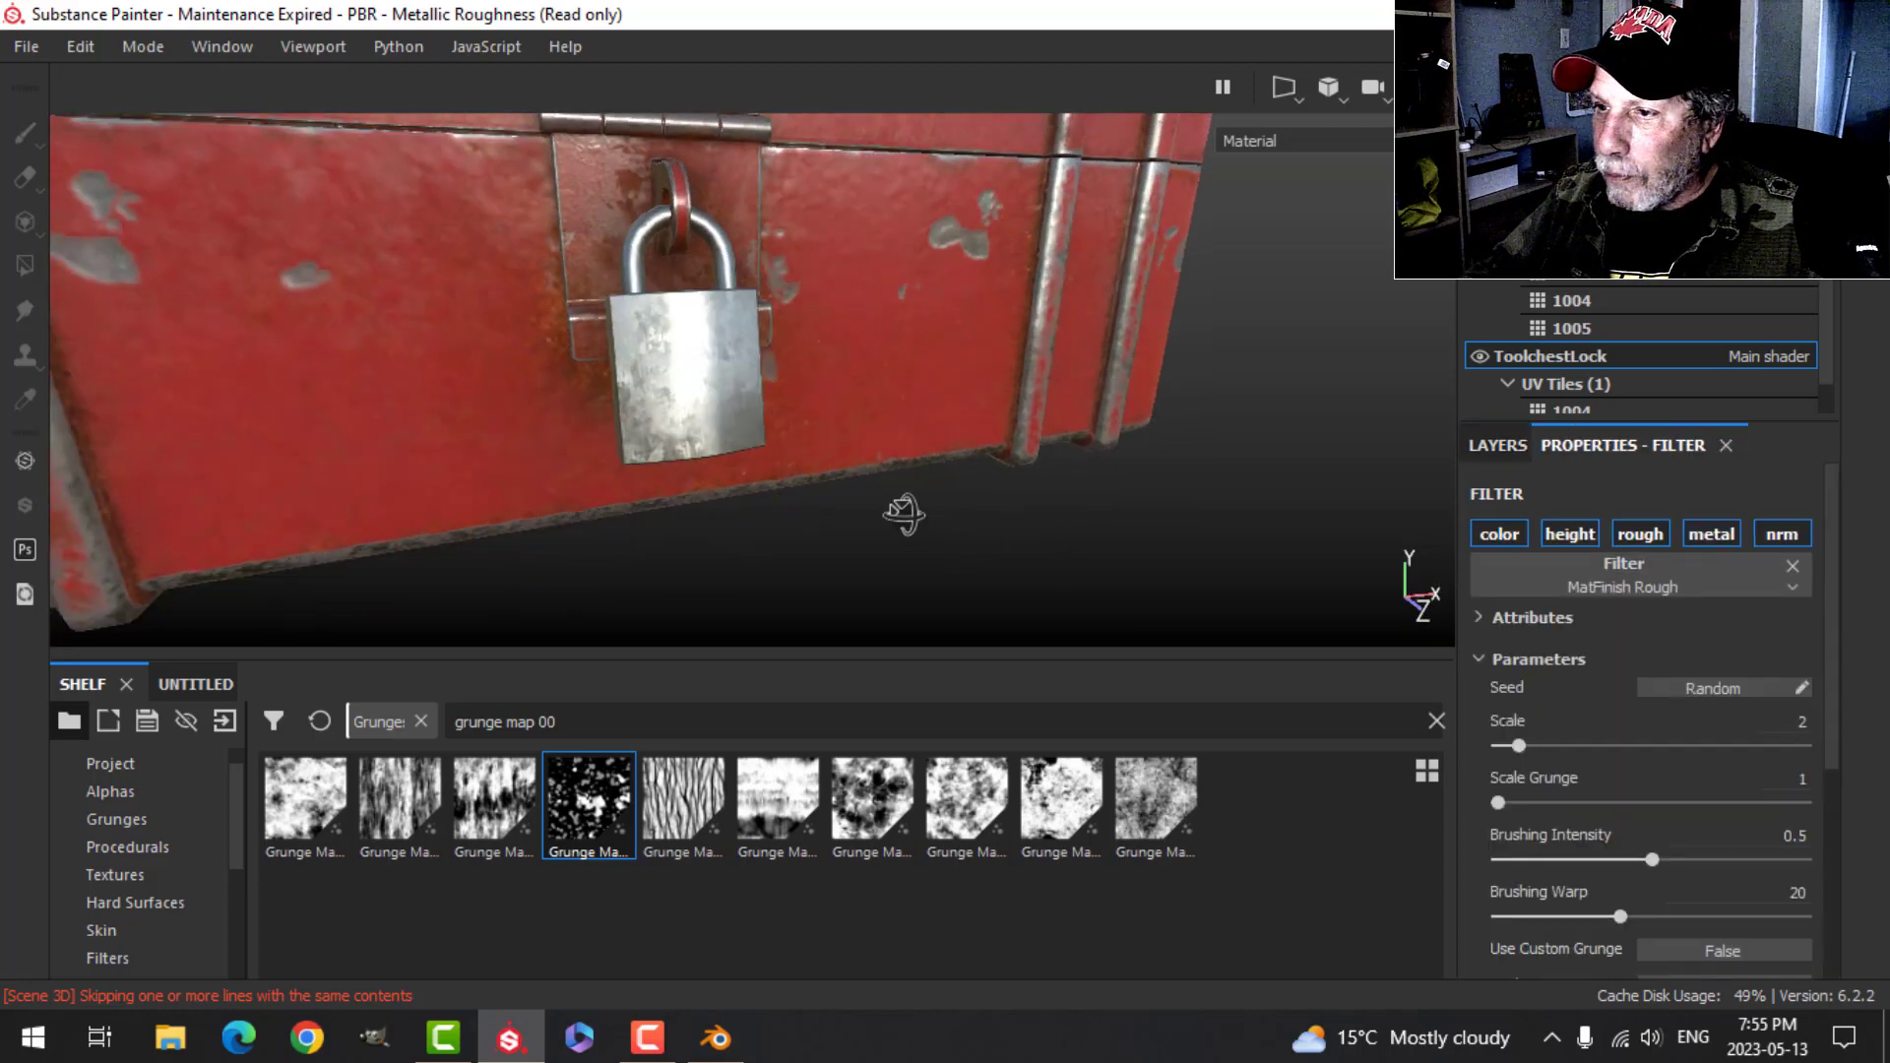
- Set the MatFinish Rough filter's Scale Grunge to 4 and Brushing Intensity to 0.25
drag(1500, 803, 1557, 801)
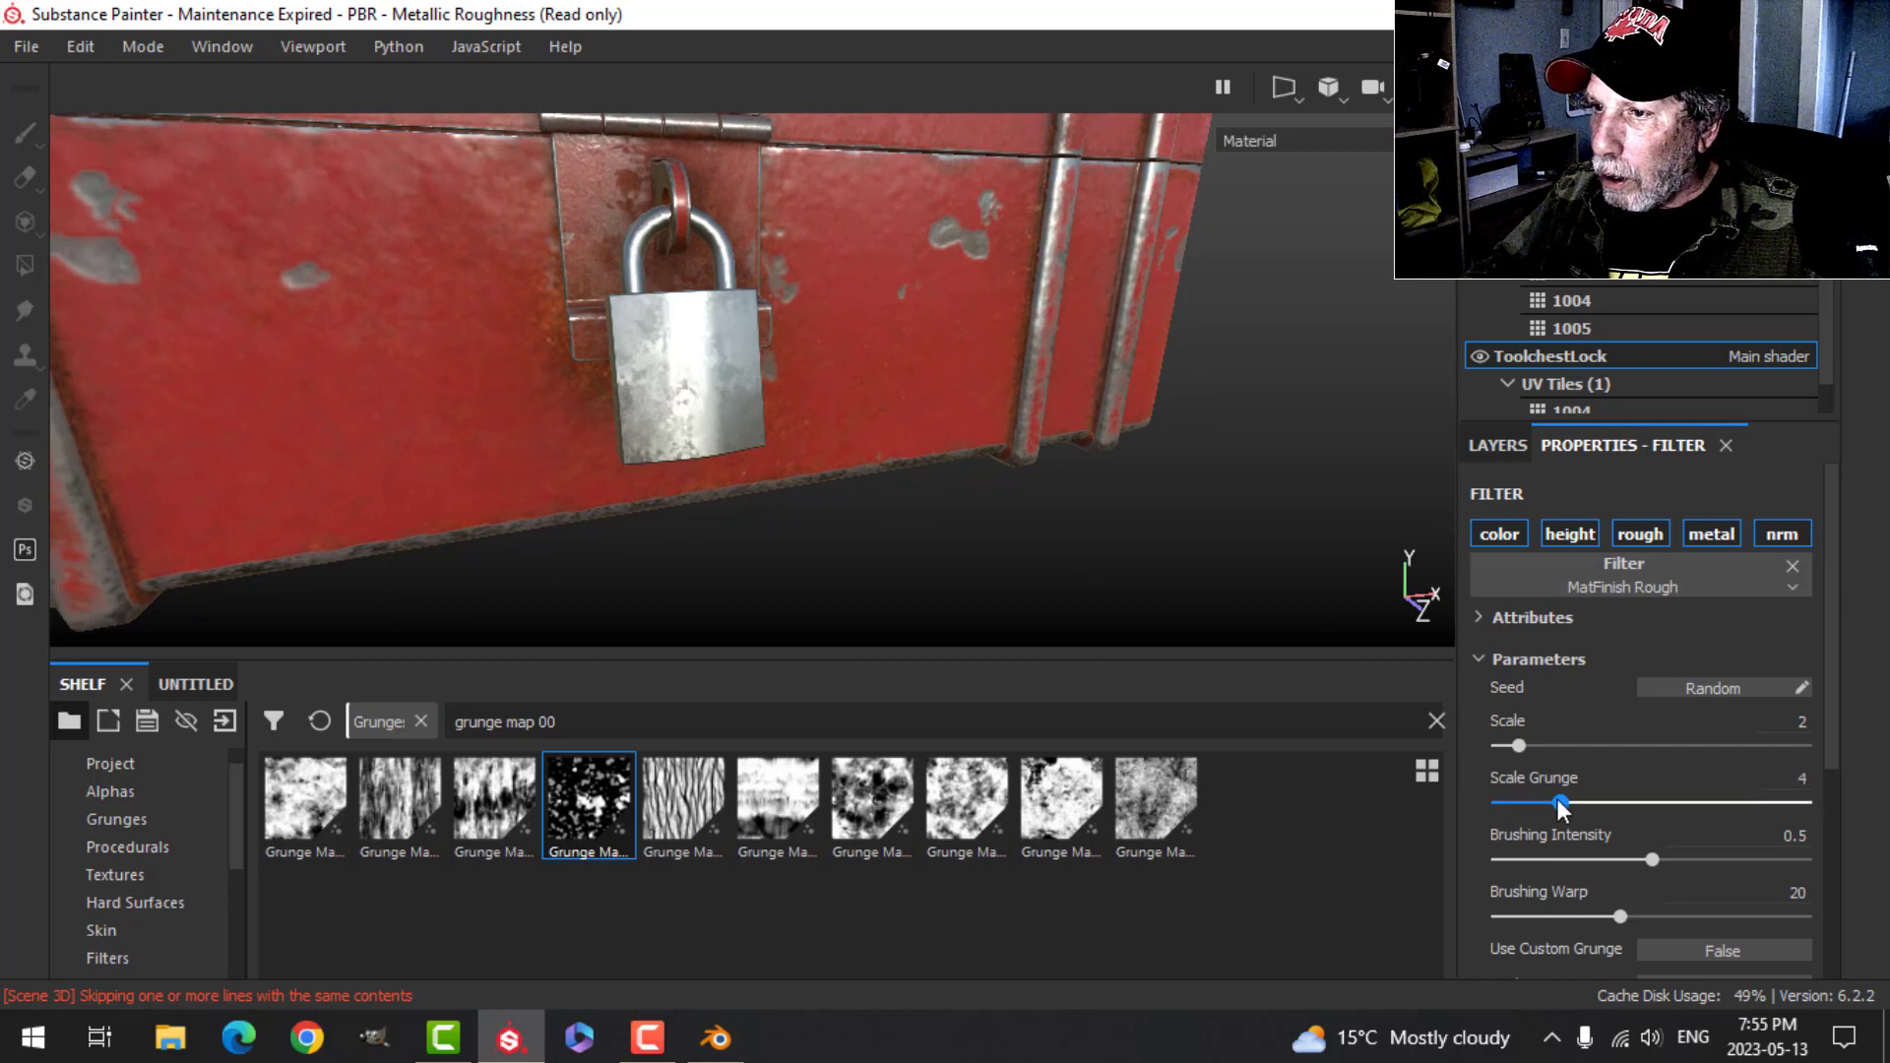
drag(1652, 861, 1575, 858)
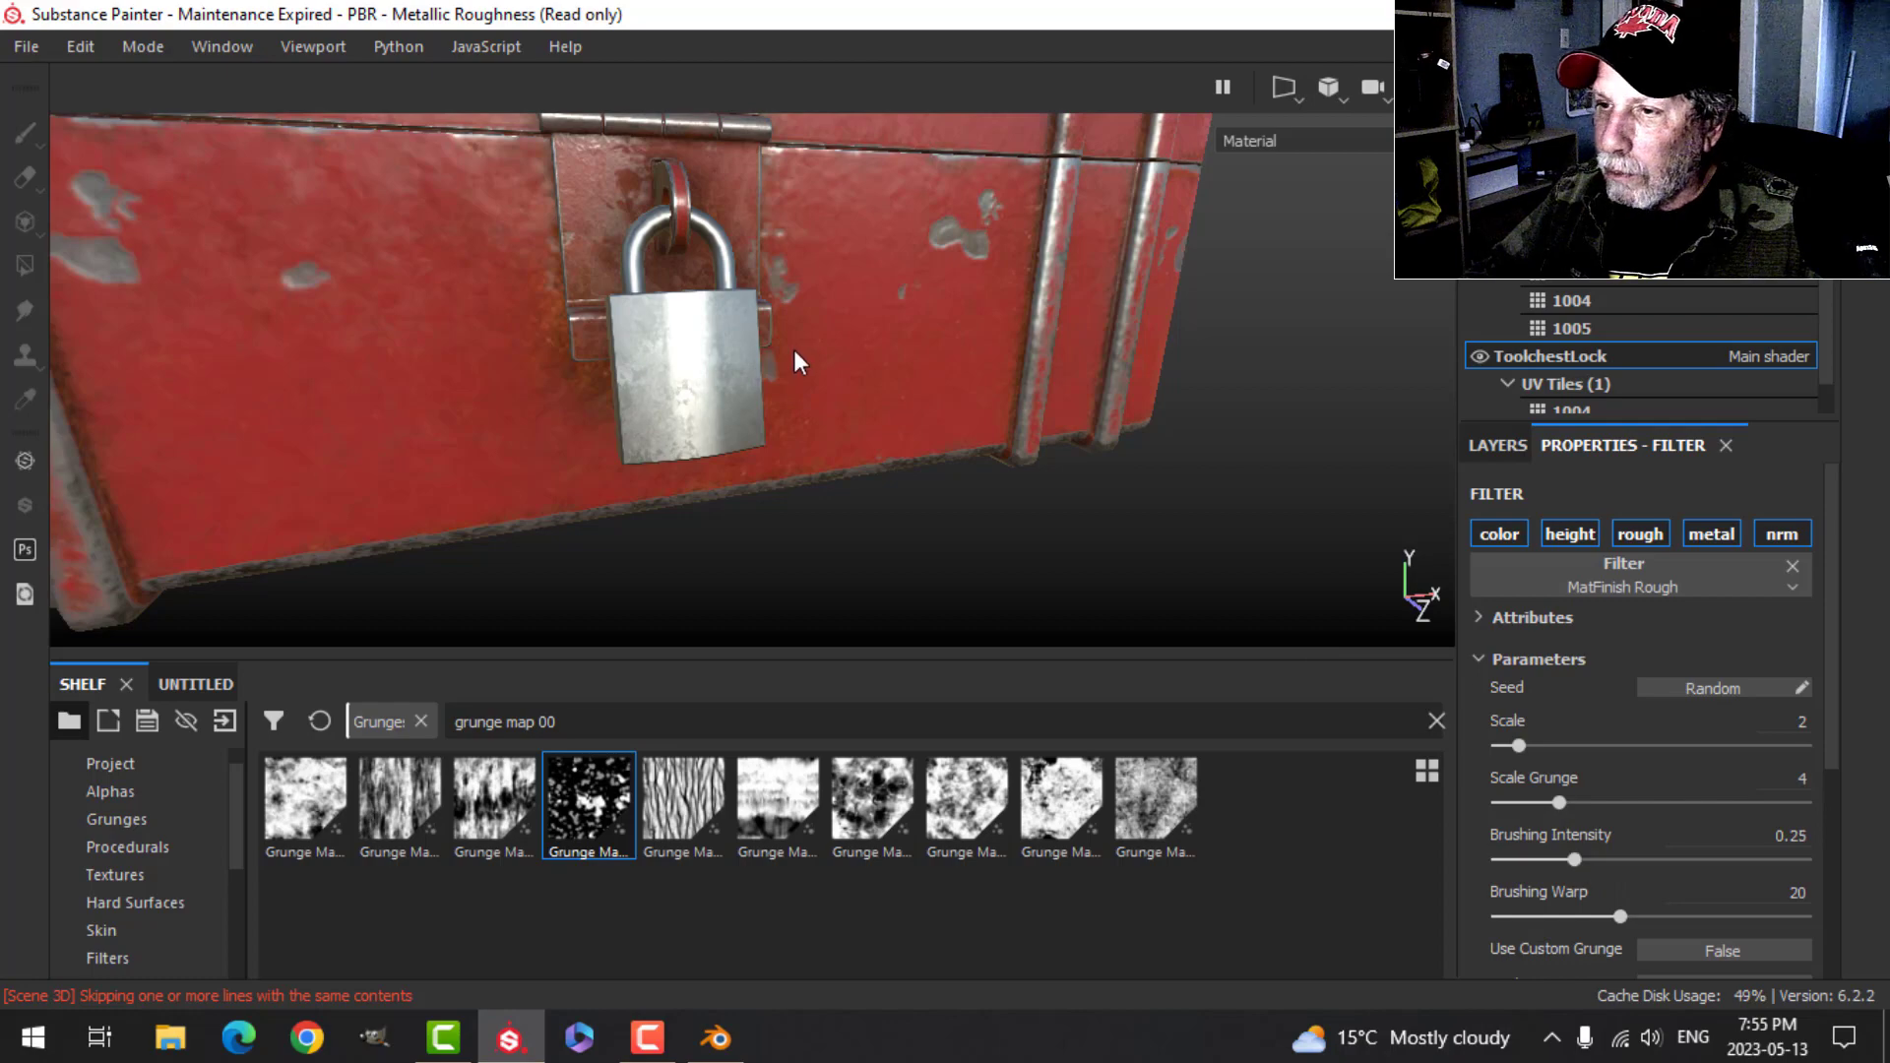
mouse_move(794, 359)
alt+mouse_down()
mouse_move(900, 426)
mouse_move(865, 393)
mouse_move(844, 435)
mouse_move(901, 428)
mouse_move(883, 419)
alt+mouse_up()
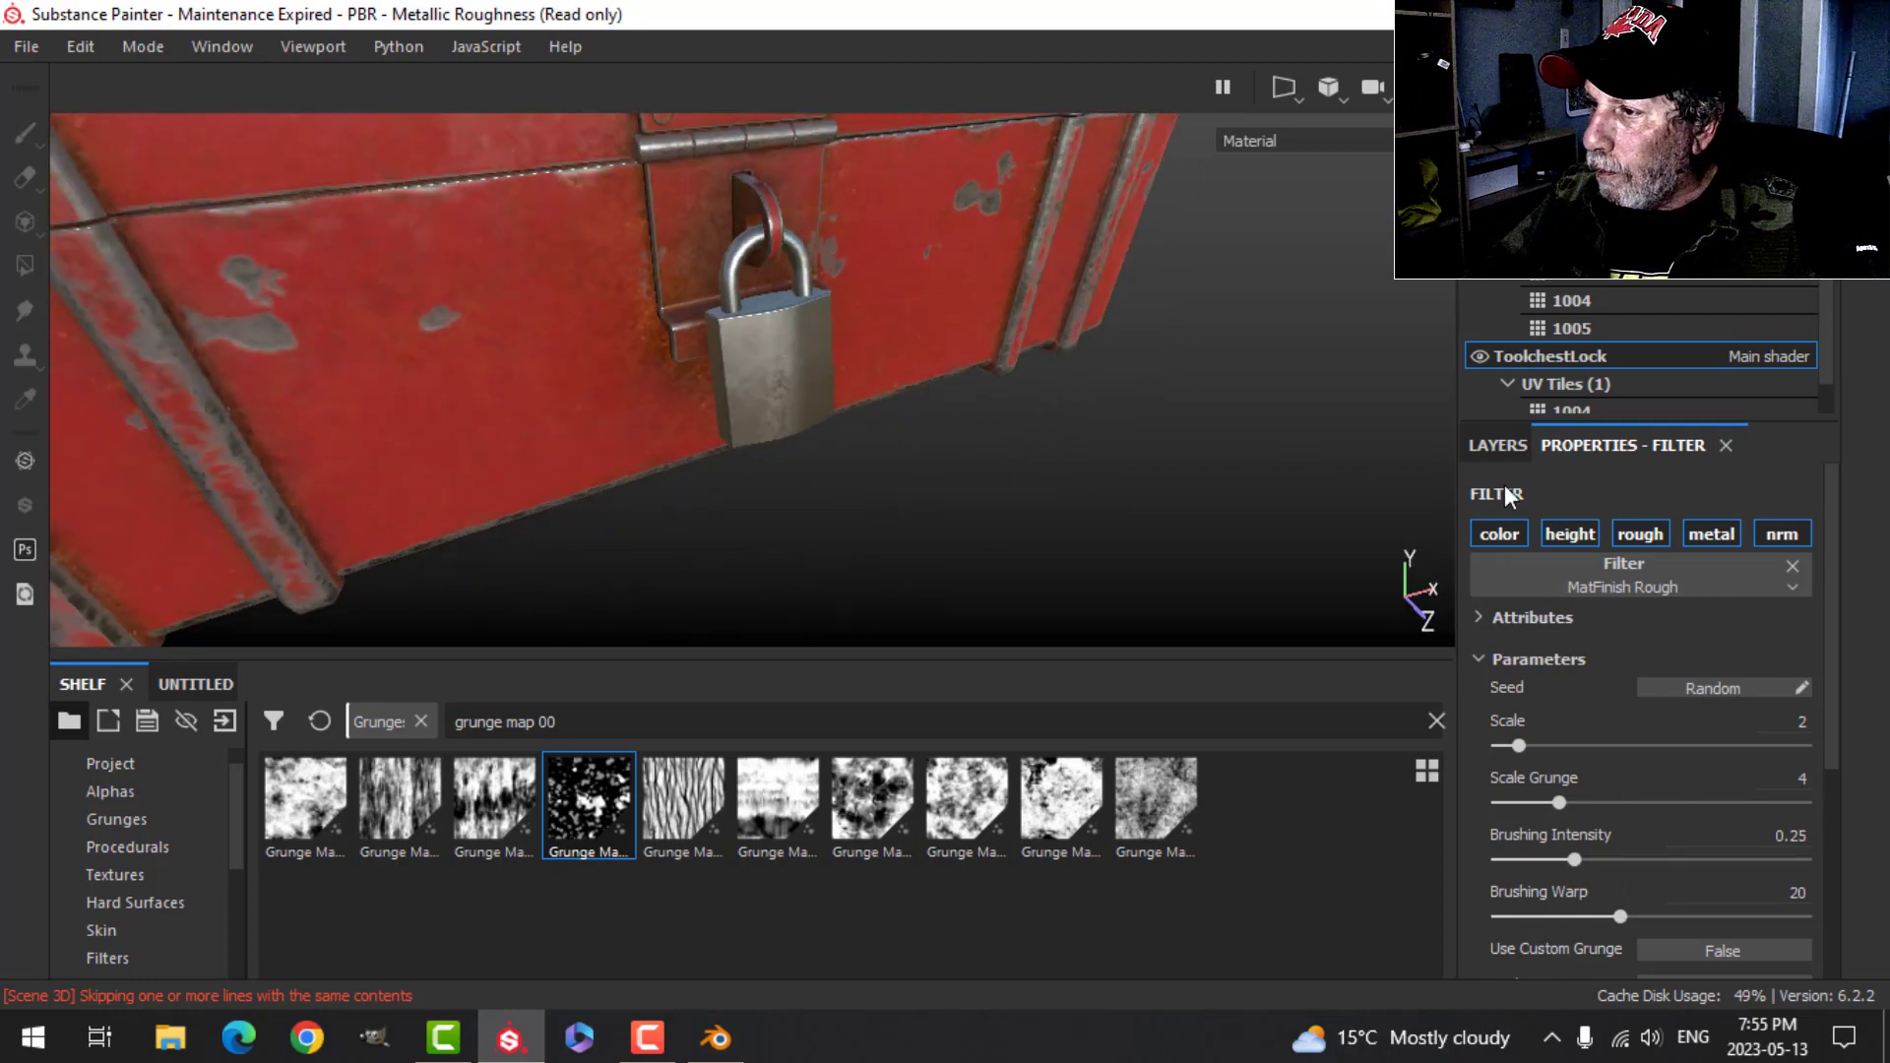
- Rename the padlock's fill layer as Metal
click(1493, 445)
click(1577, 557)
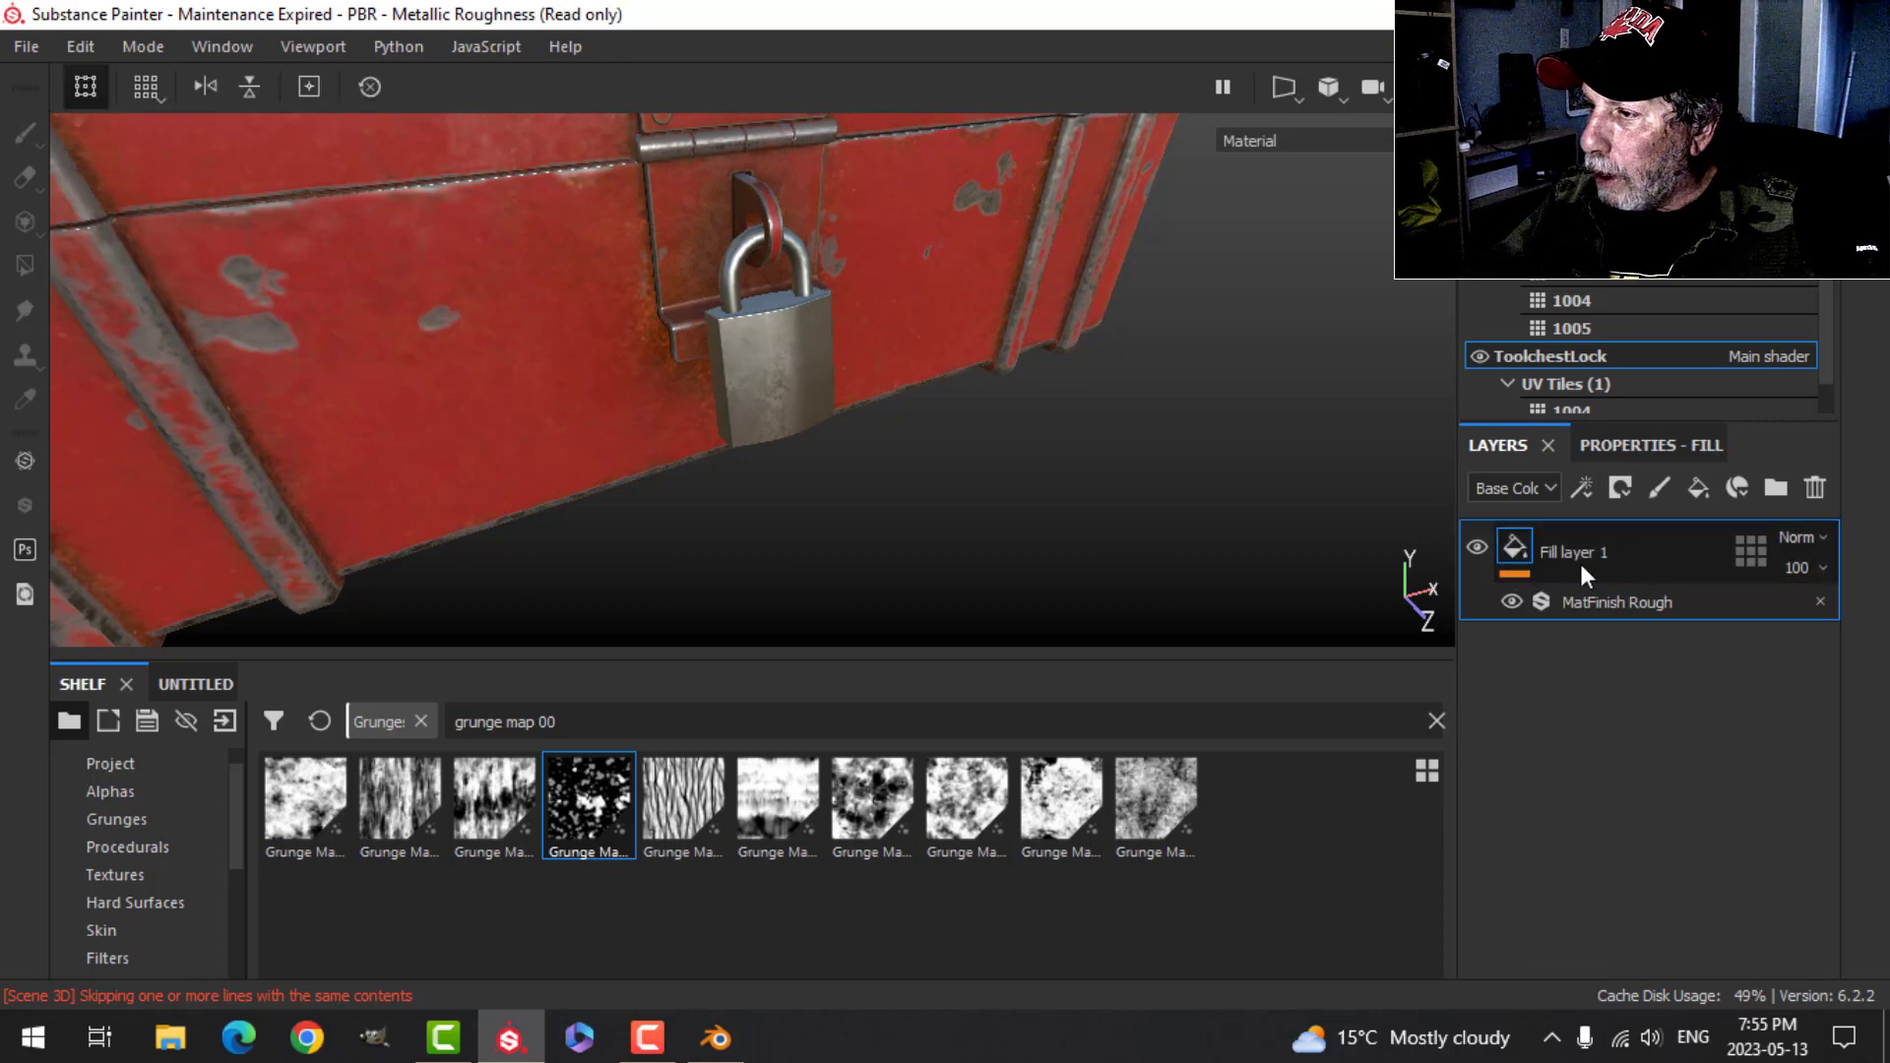
double_click(1579, 557)
text(Metal)
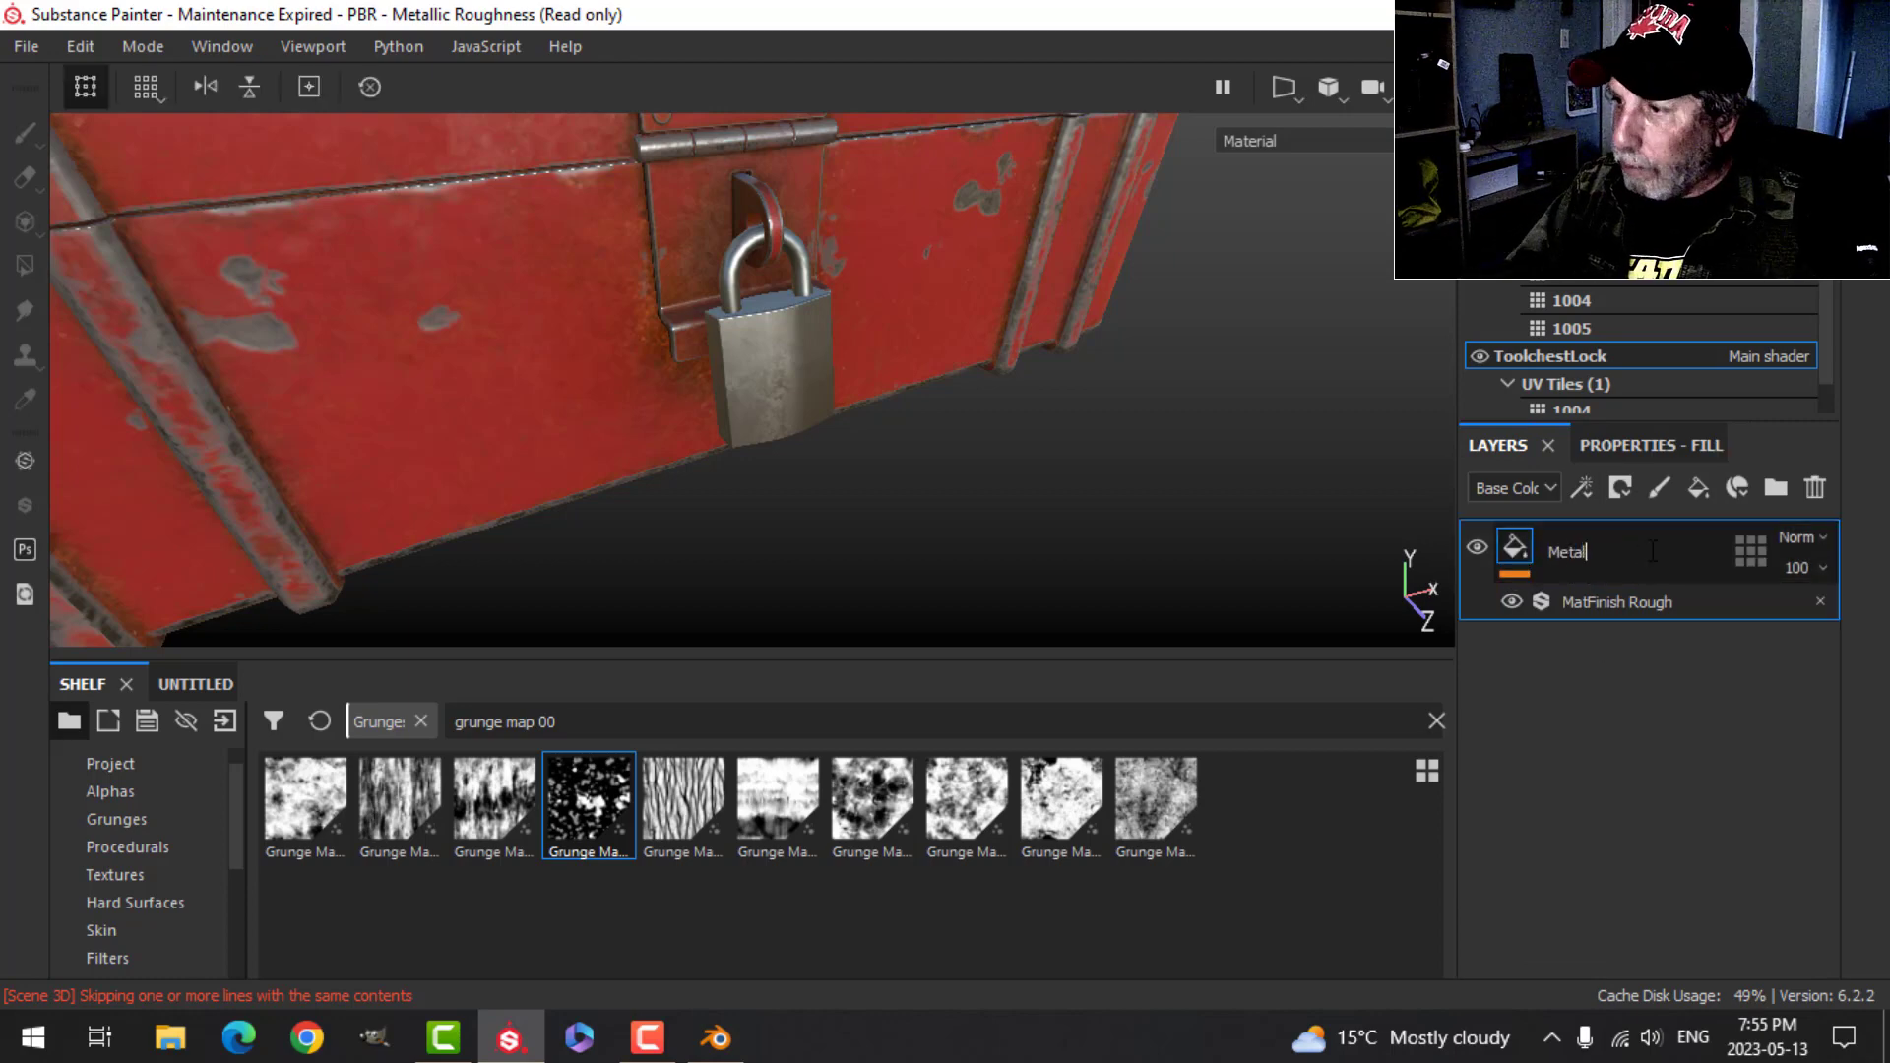
key(Return)
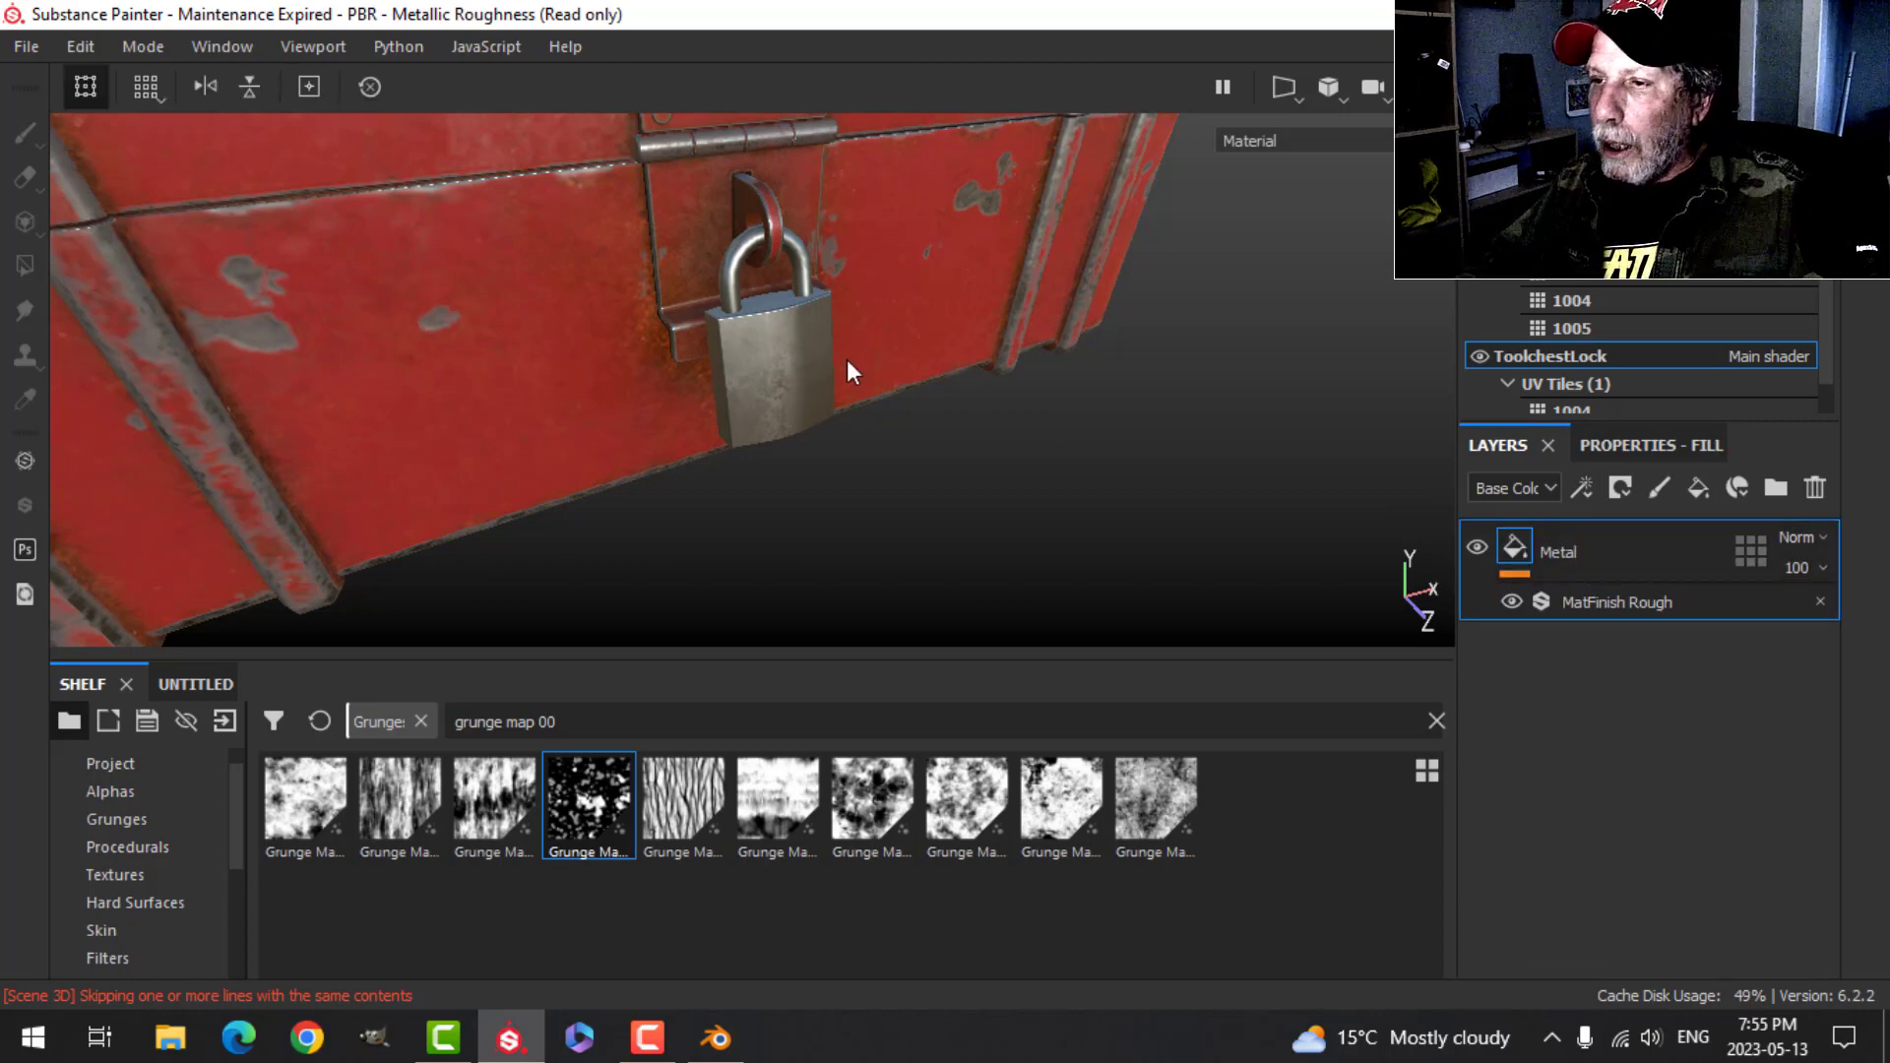
- Add a second fill layer above Metal with a black mask driven by a Metal Edge Wear generator
alt+drag(847, 358, 910, 430)
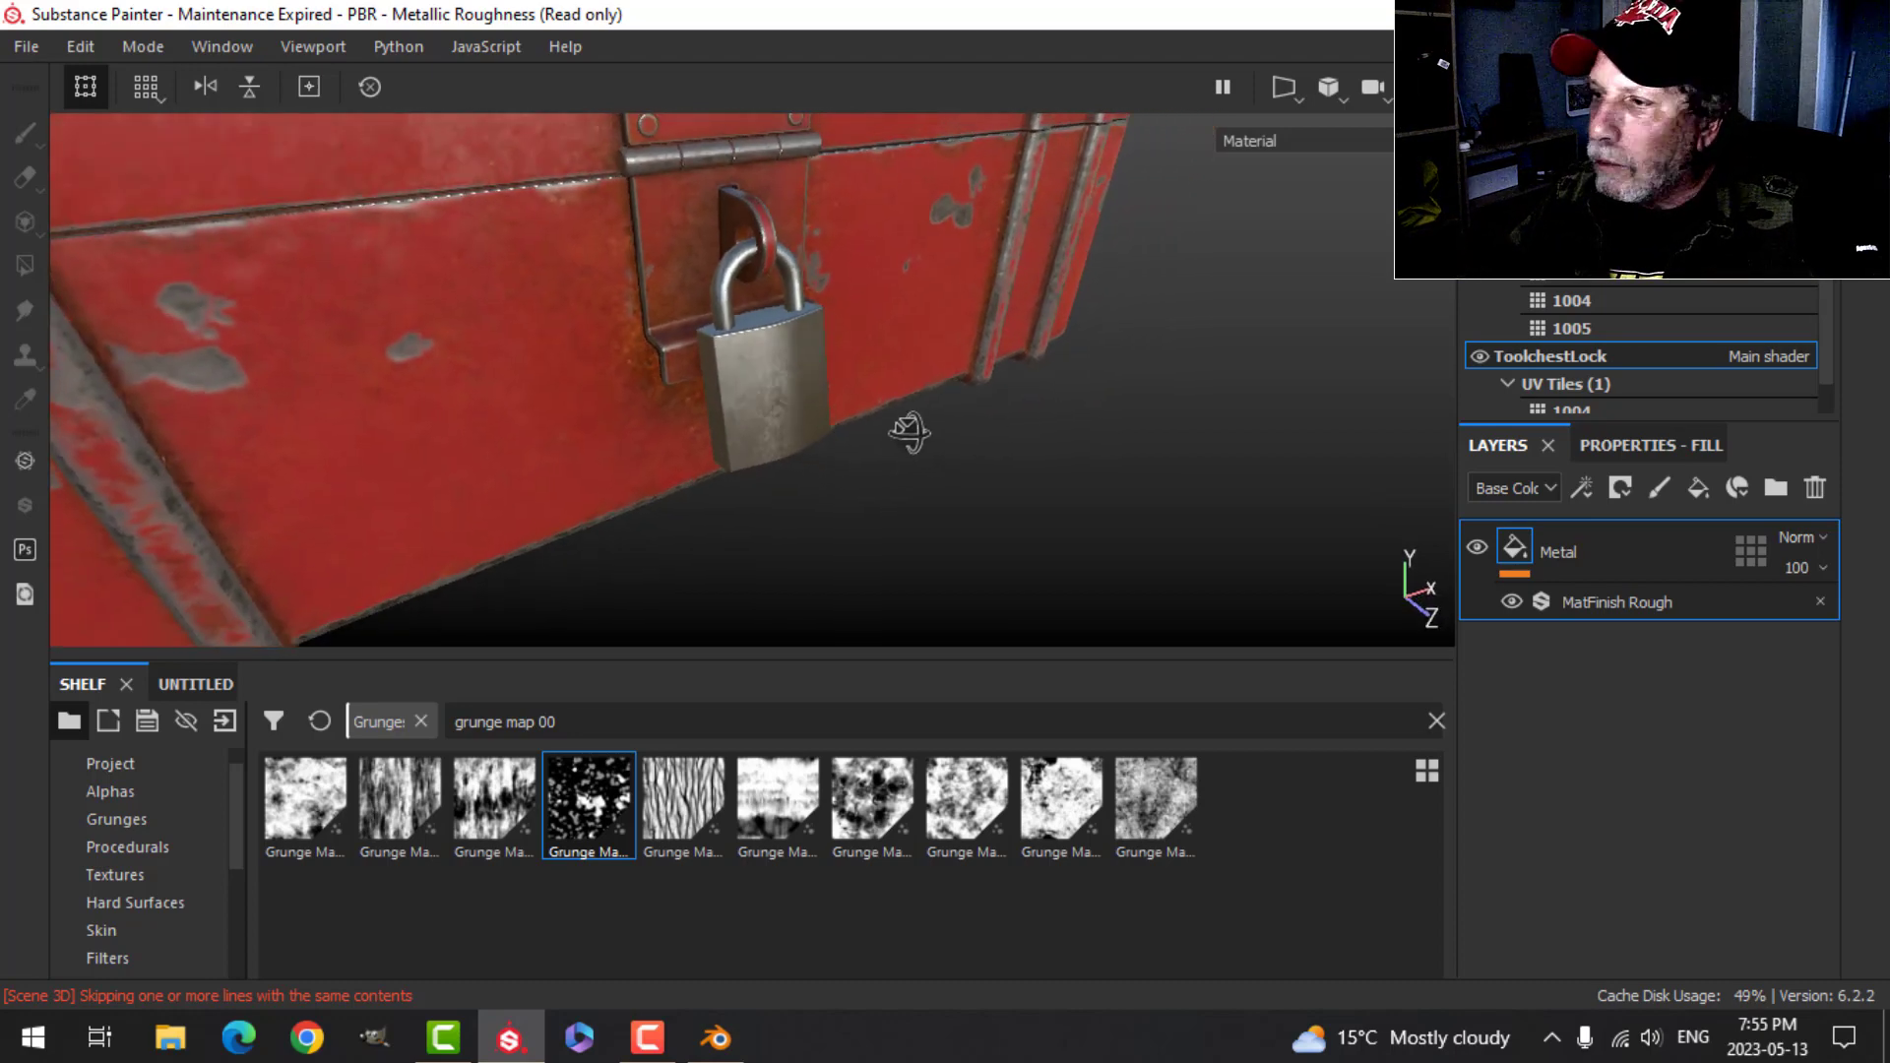
click(1699, 489)
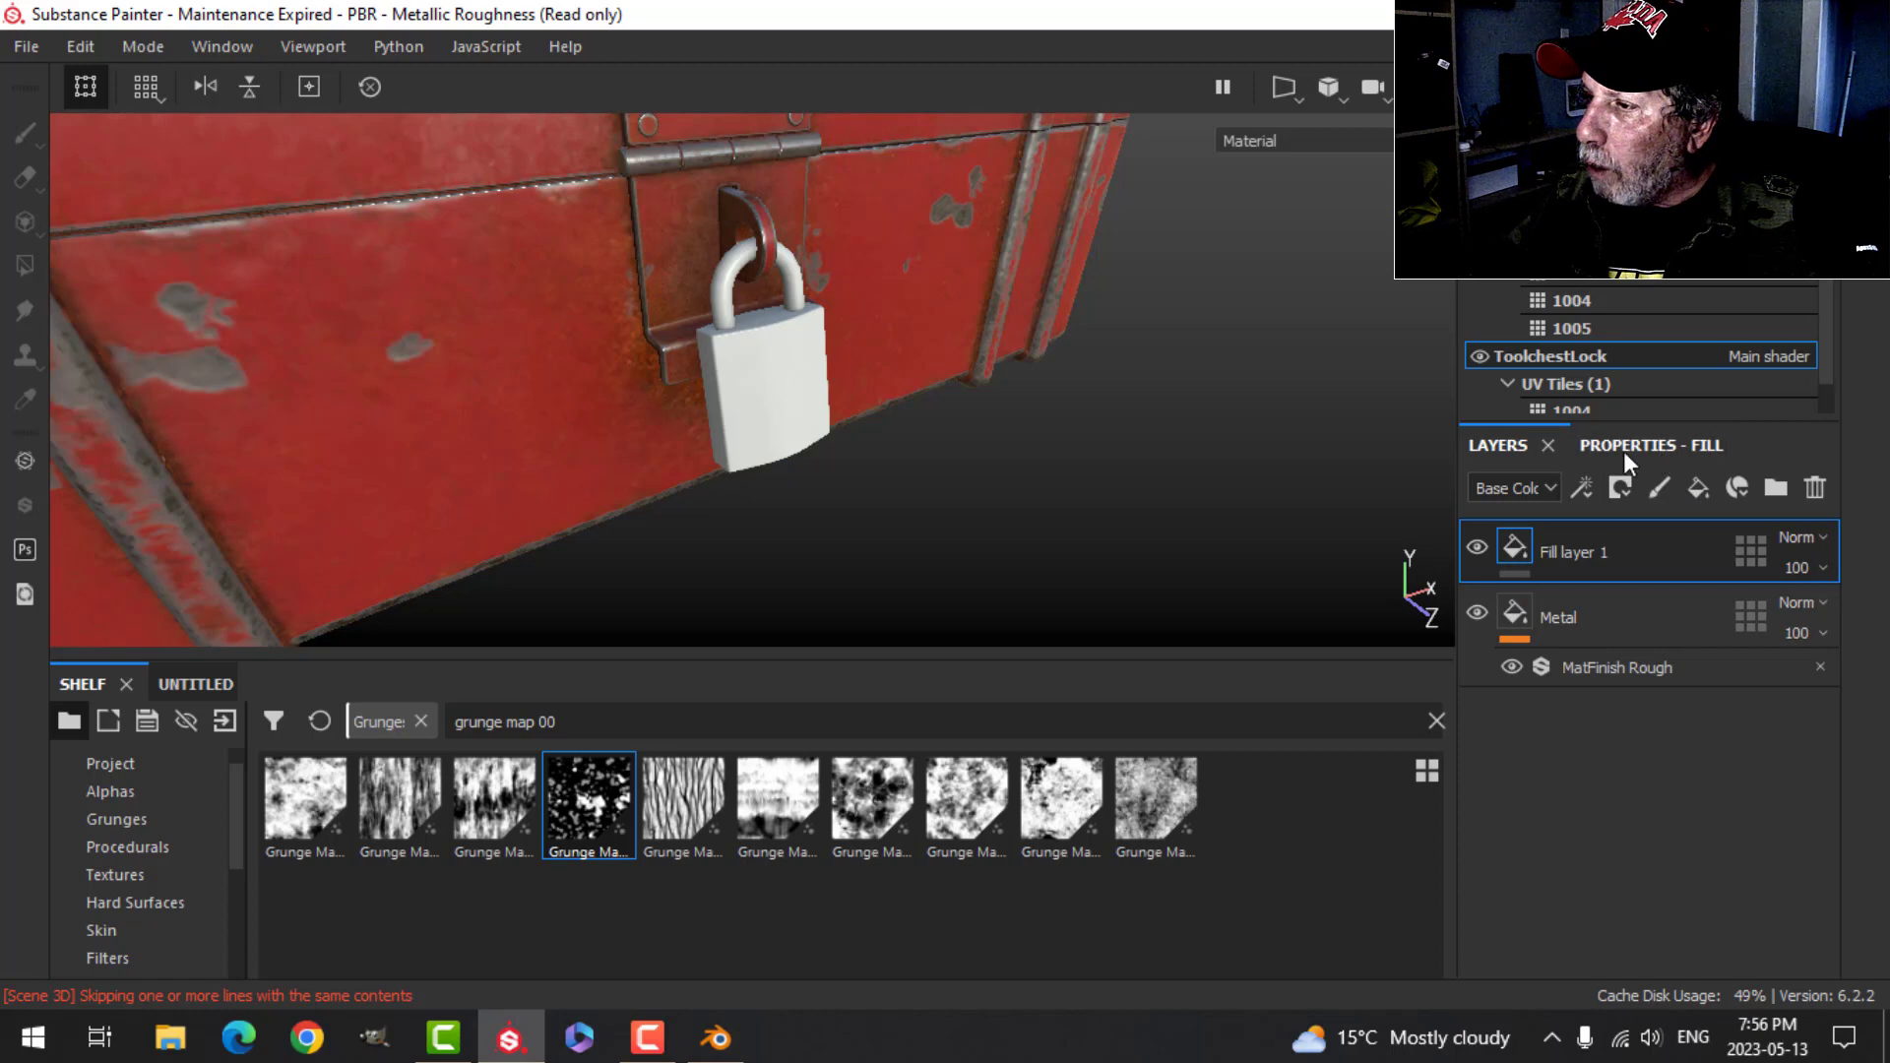
click(1622, 488)
click(1633, 552)
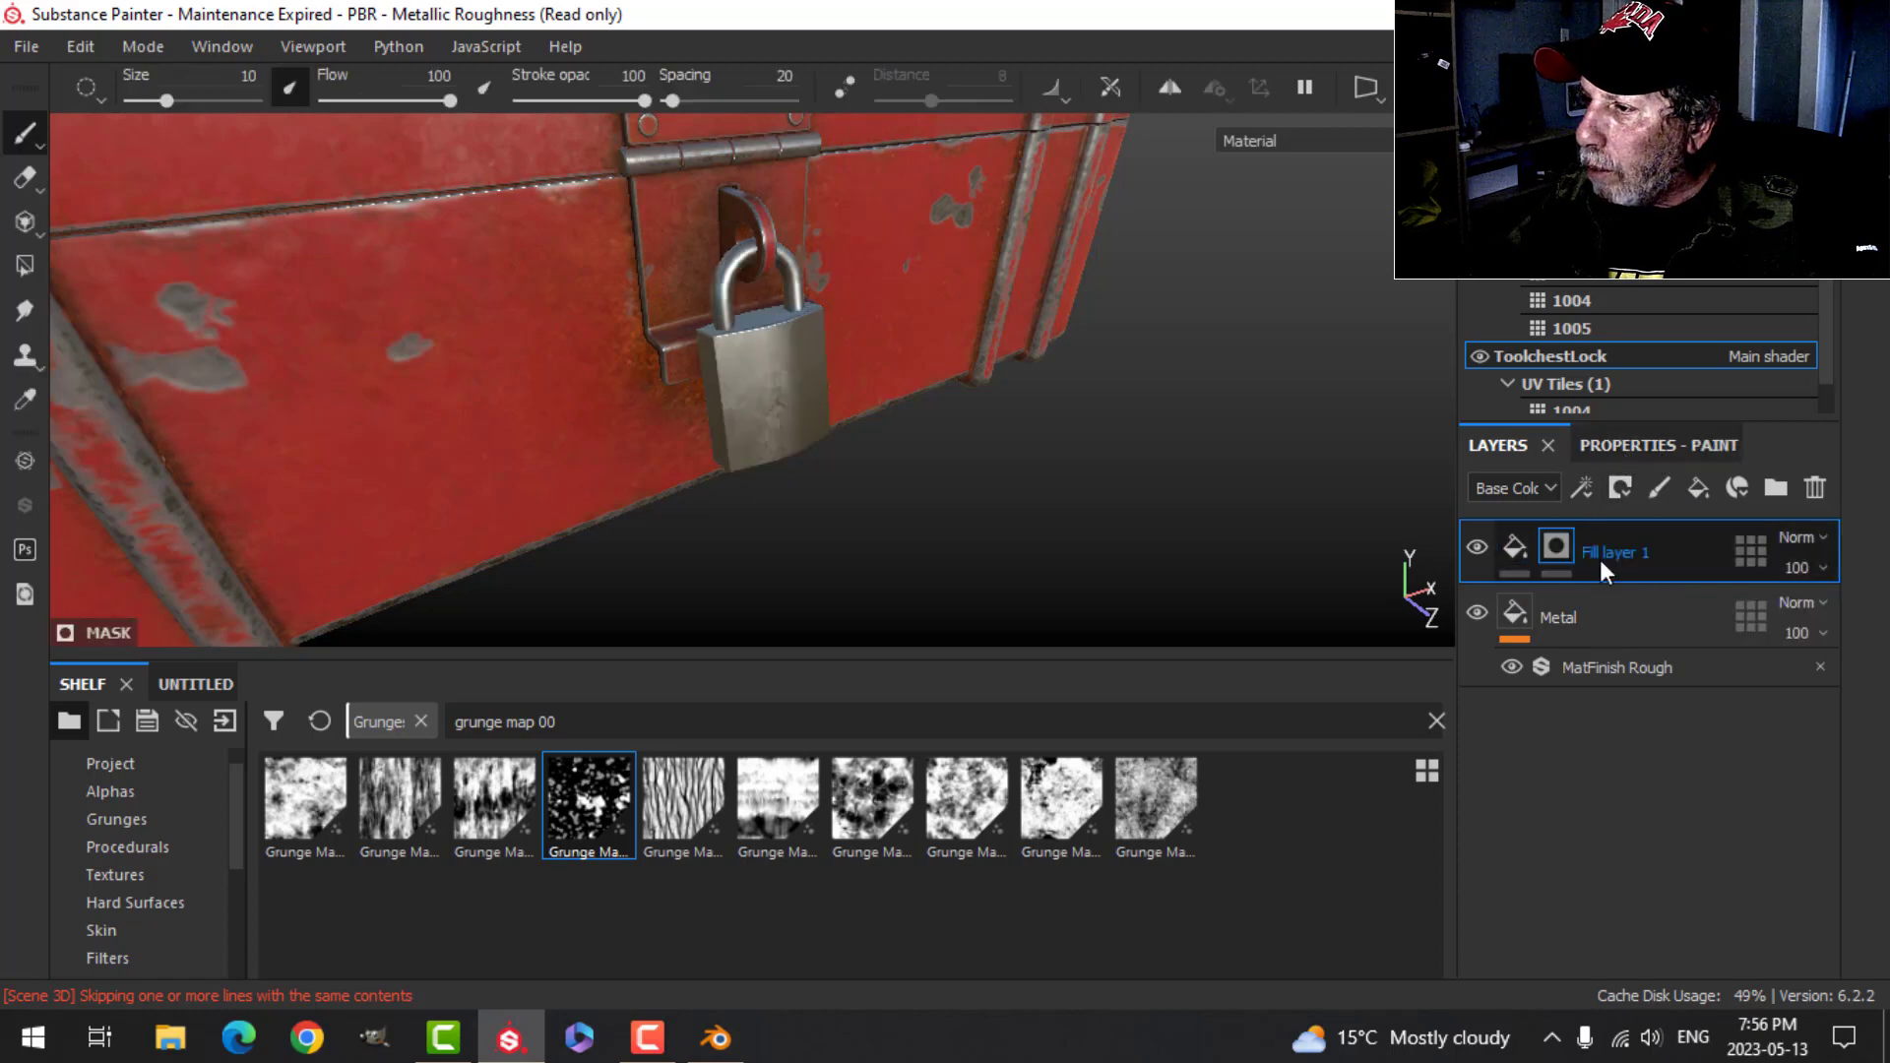
click(1581, 487)
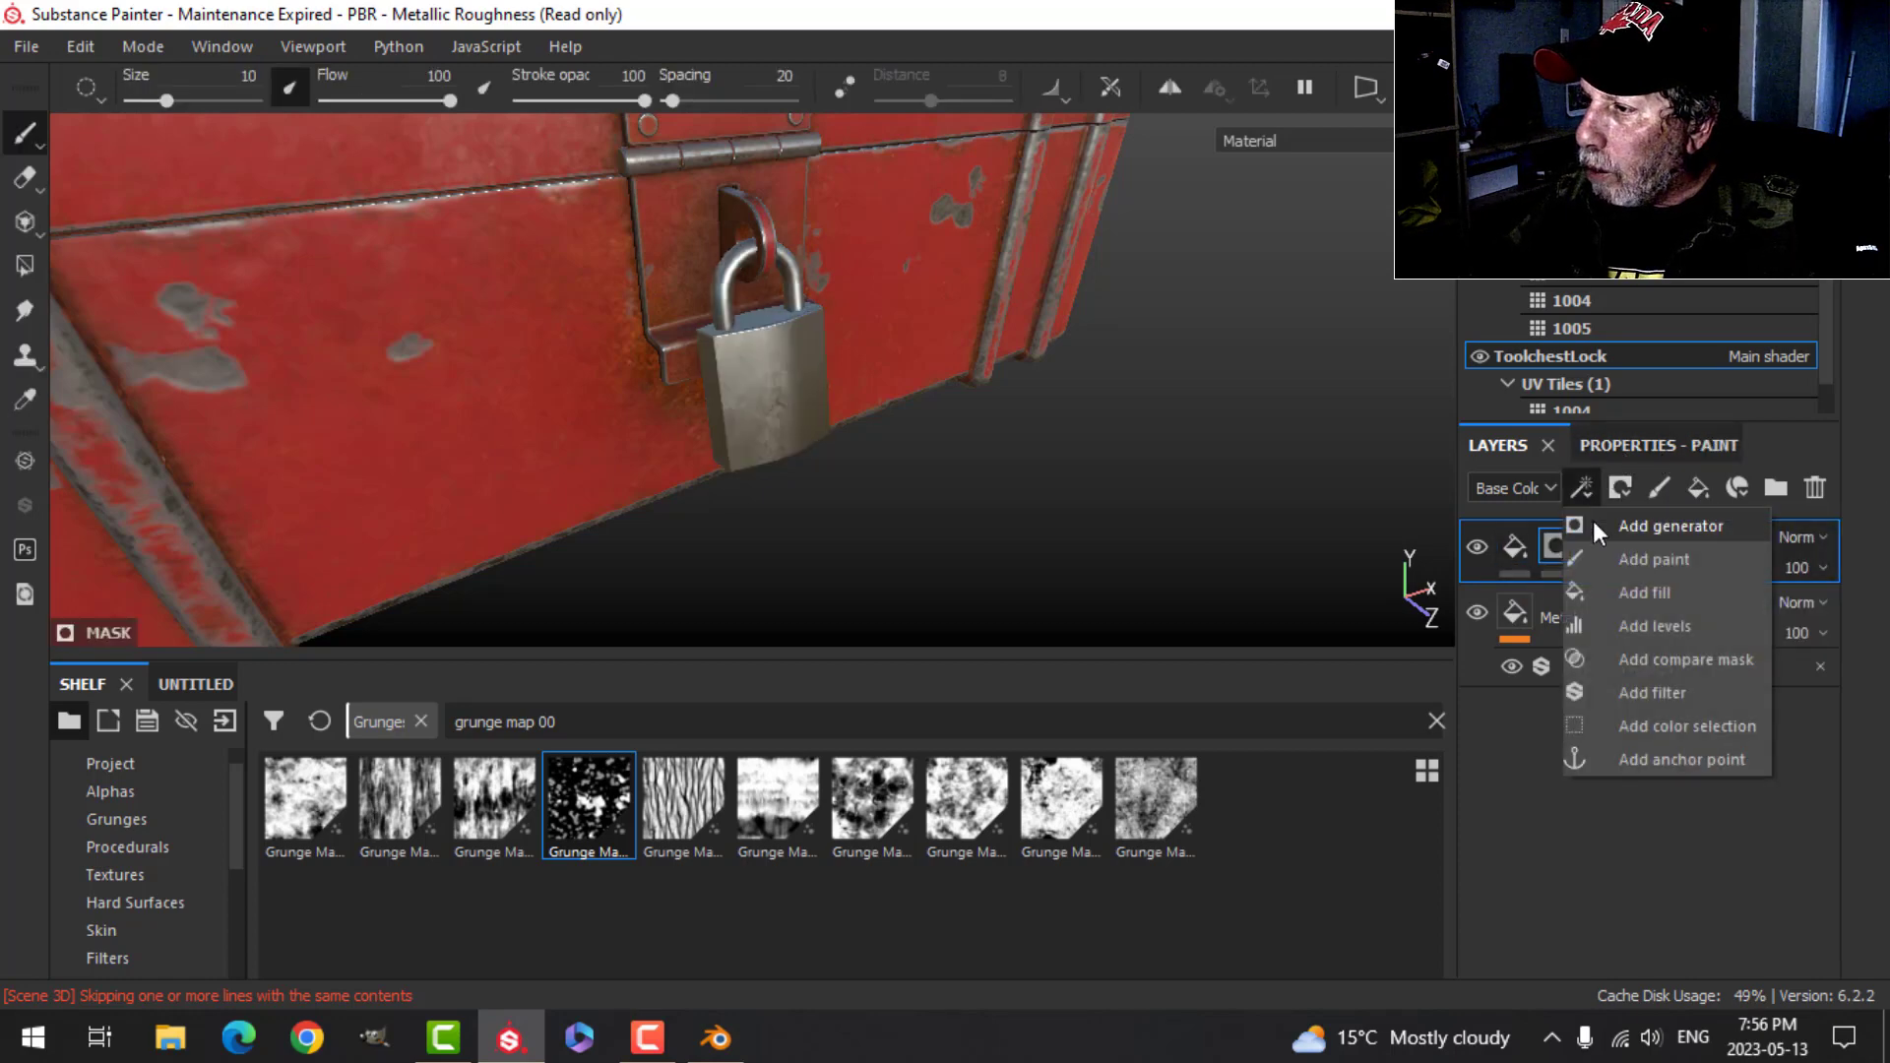
click(1593, 522)
click(1609, 445)
click(1617, 528)
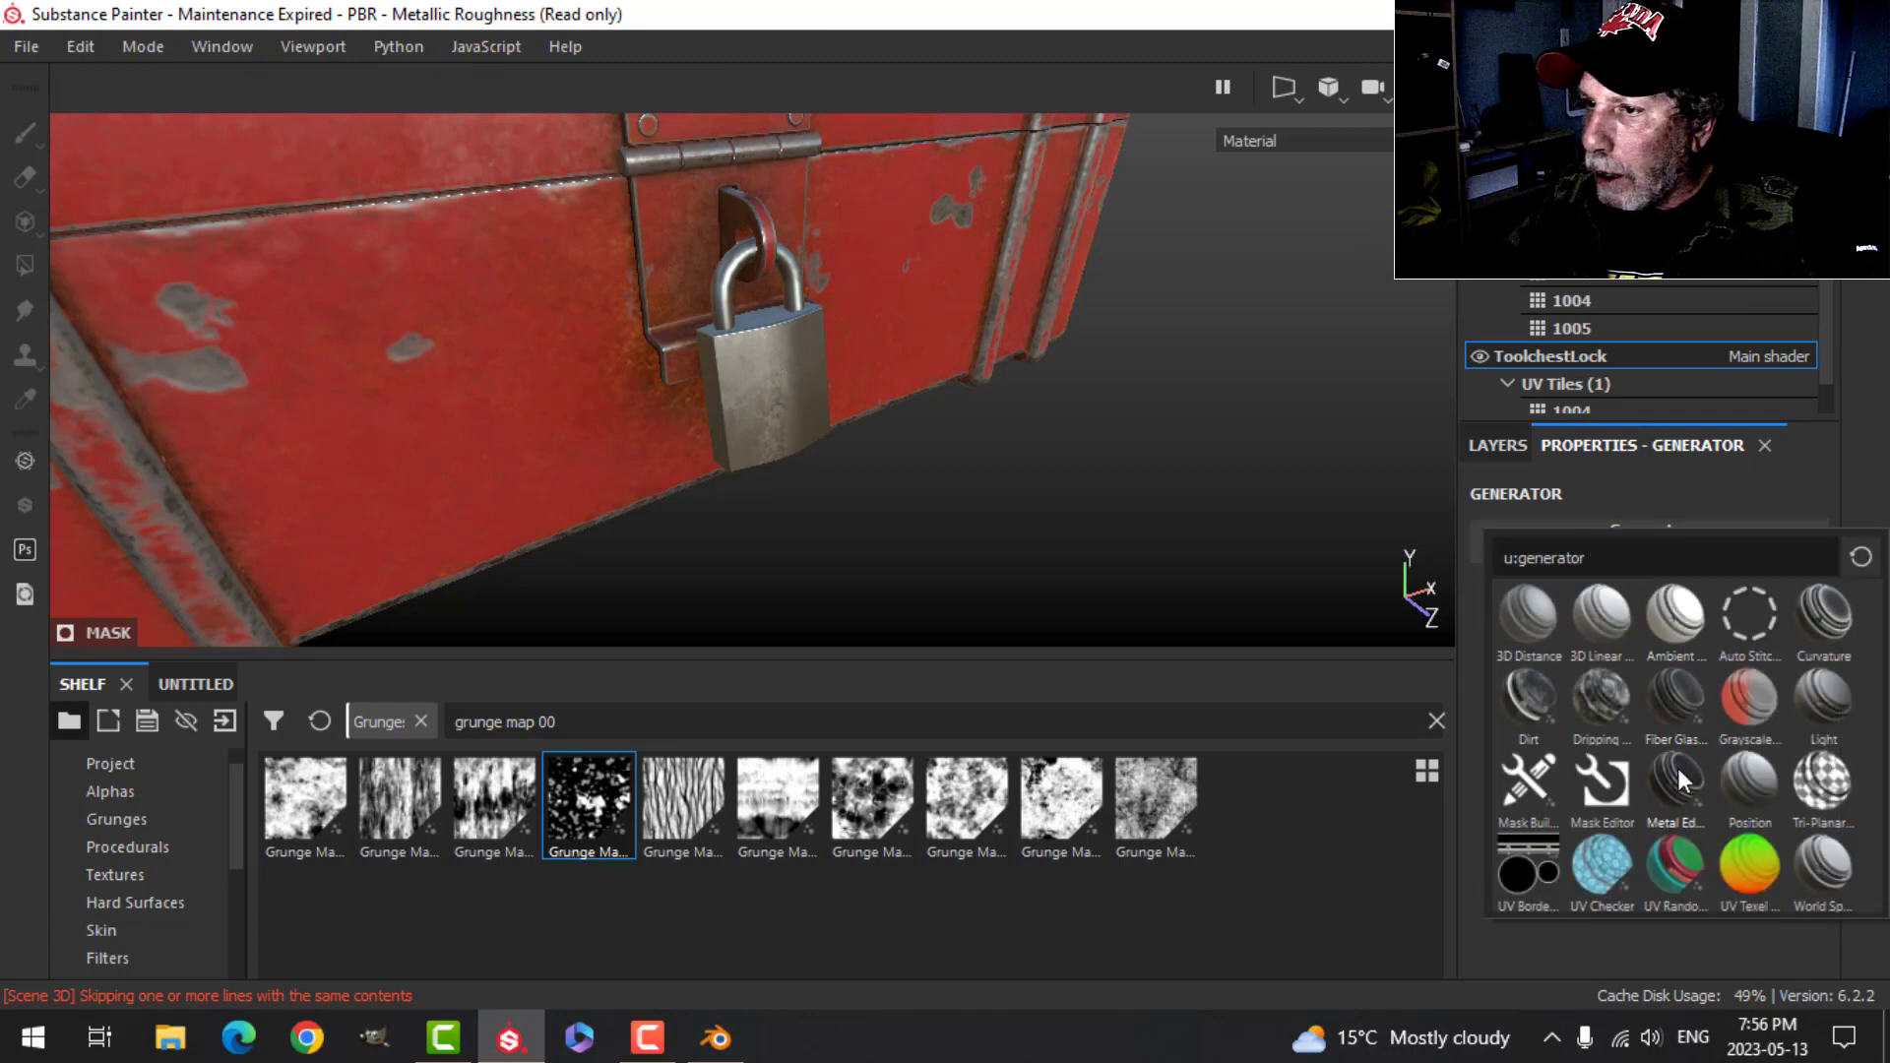
scroll(965, 507, up, 1)
alt+middle_drag(955, 506, 957, 491)
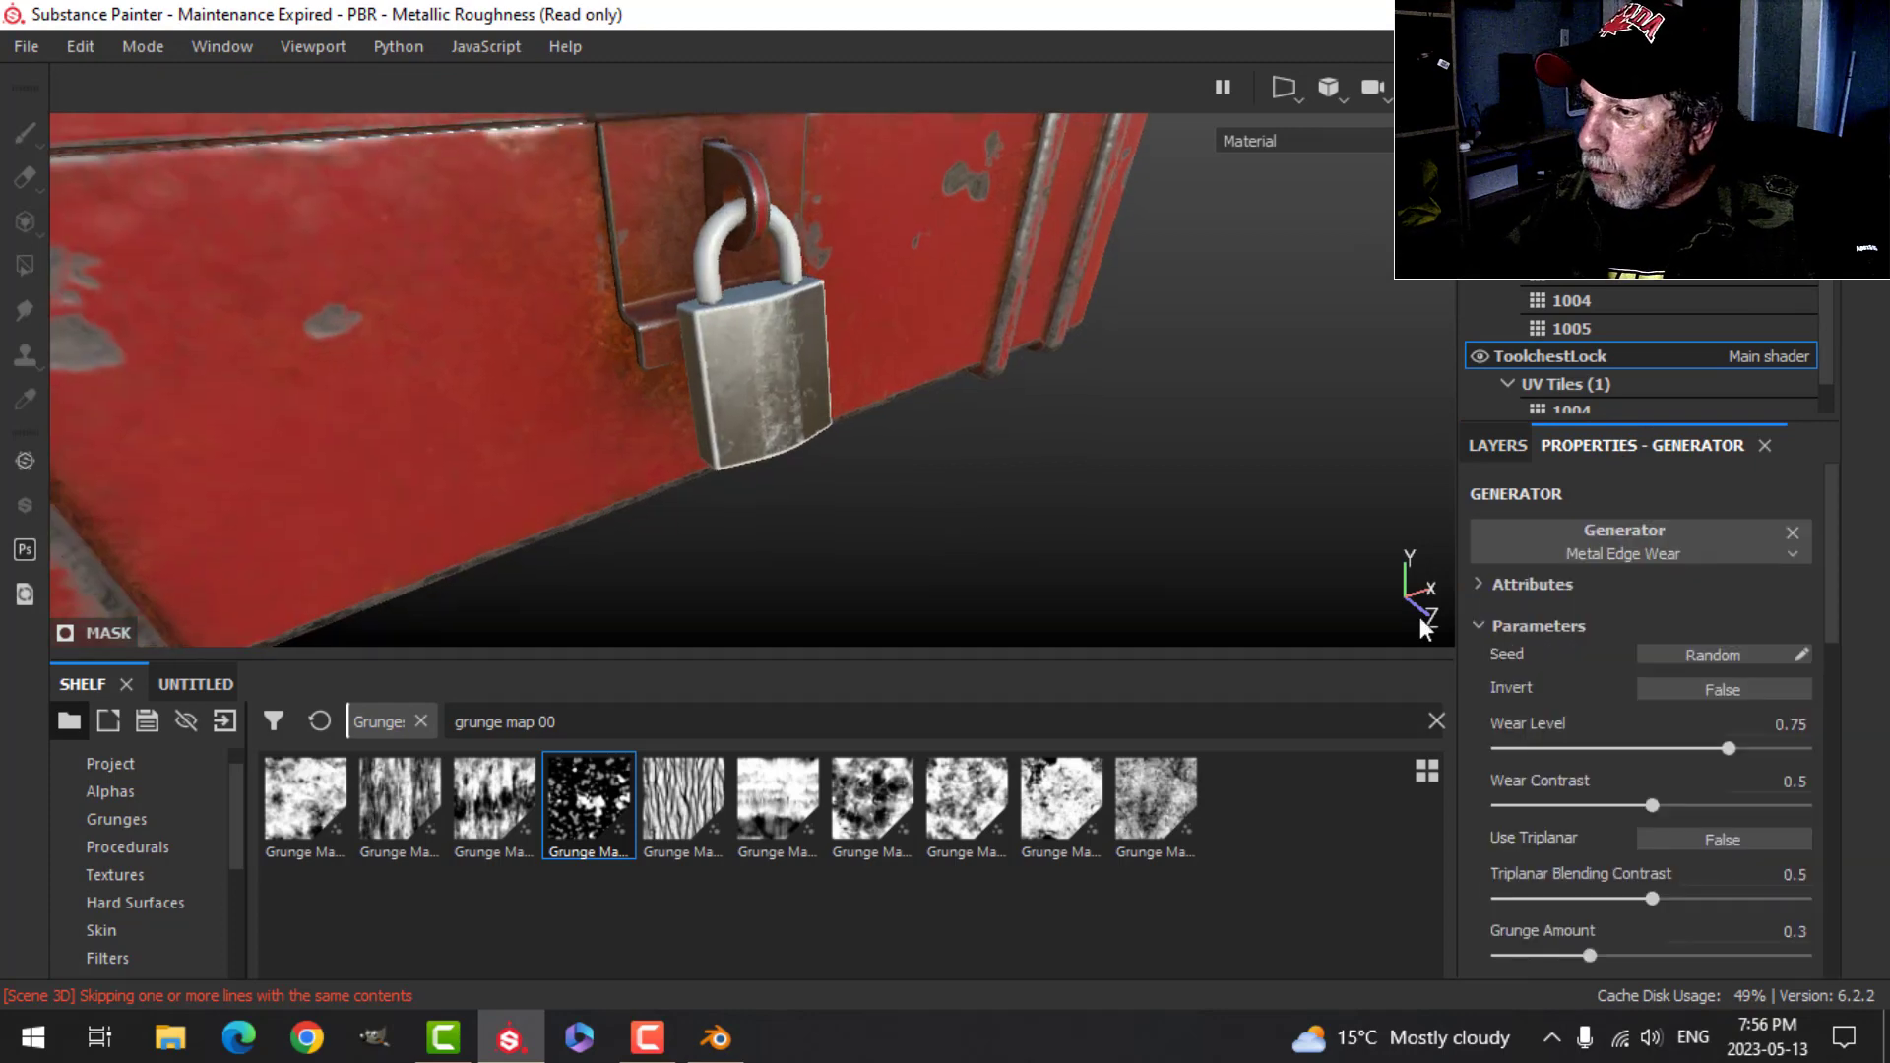
- Set the Metal Edge Wear generator's Wear Level to 0.2, Wear Contrast to 0.3 and Grunge Amount to 0.27
drag(1728, 748, 1560, 754)
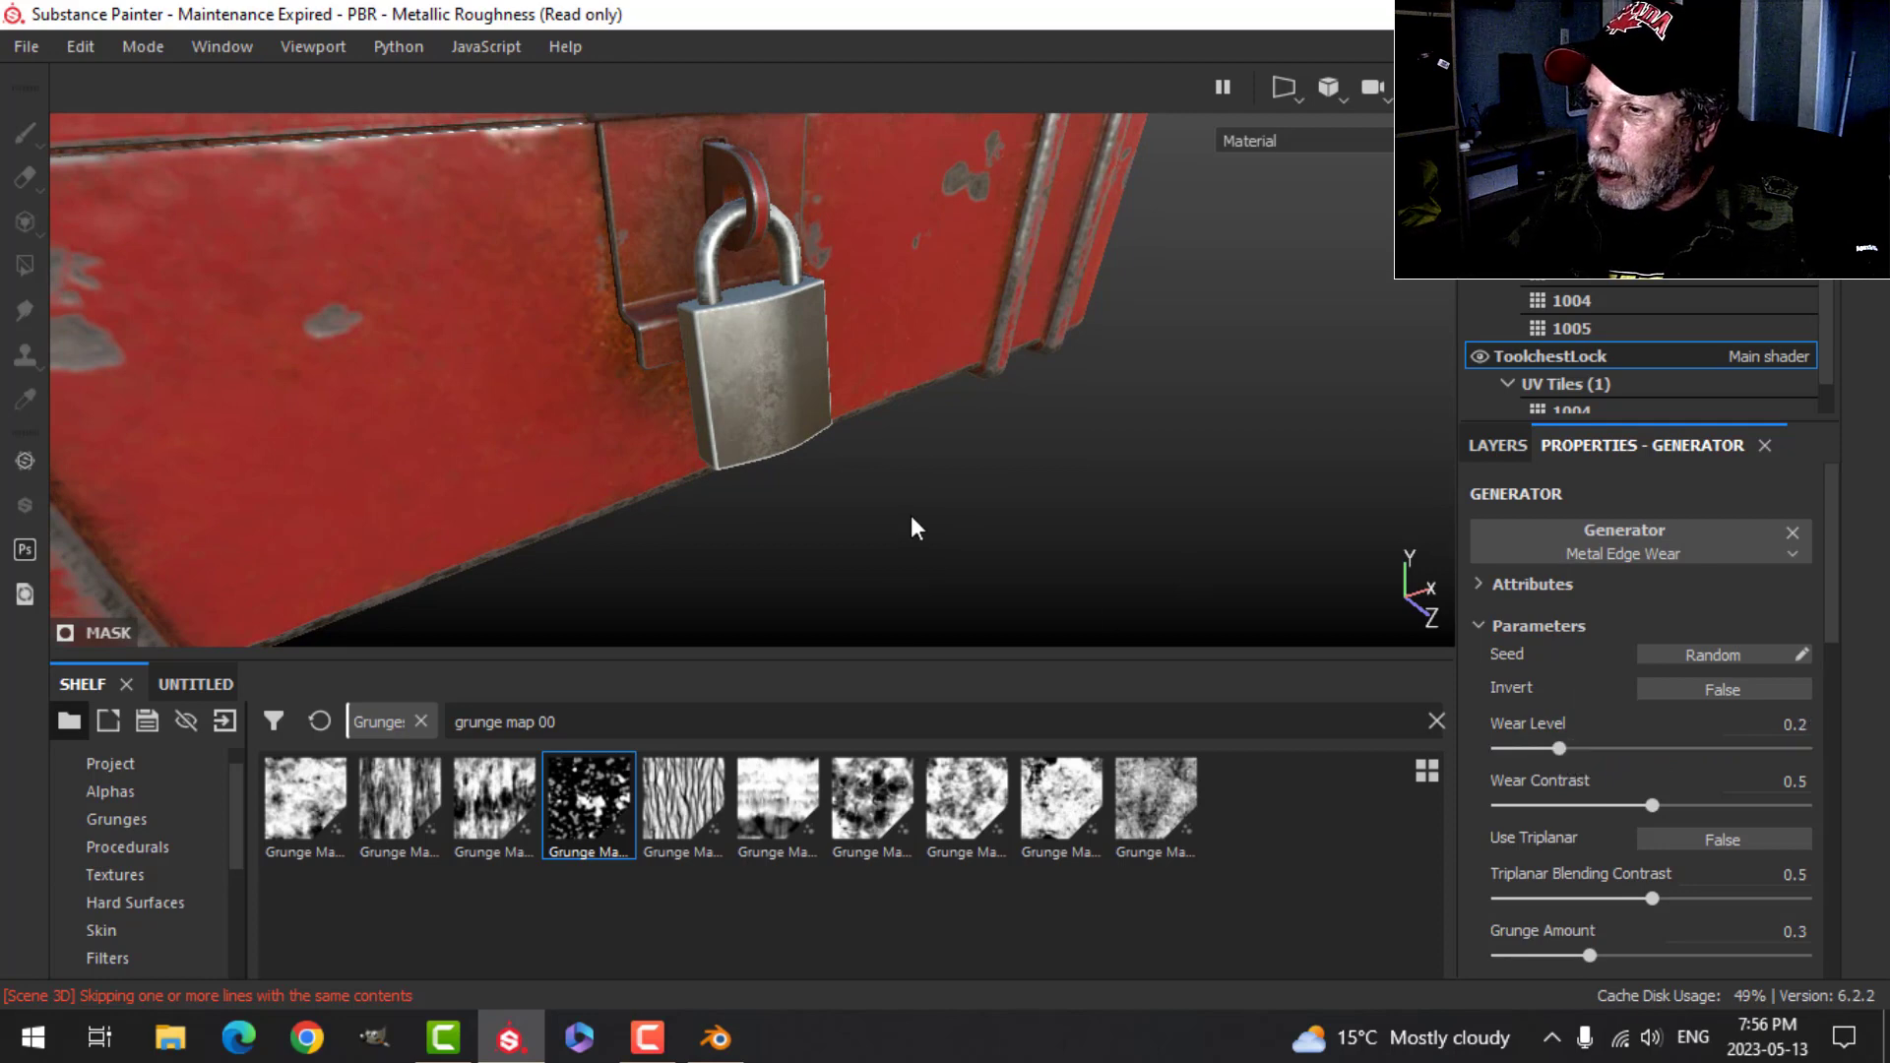
drag(1644, 801, 1580, 705)
scroll(1596, 827, down, 3)
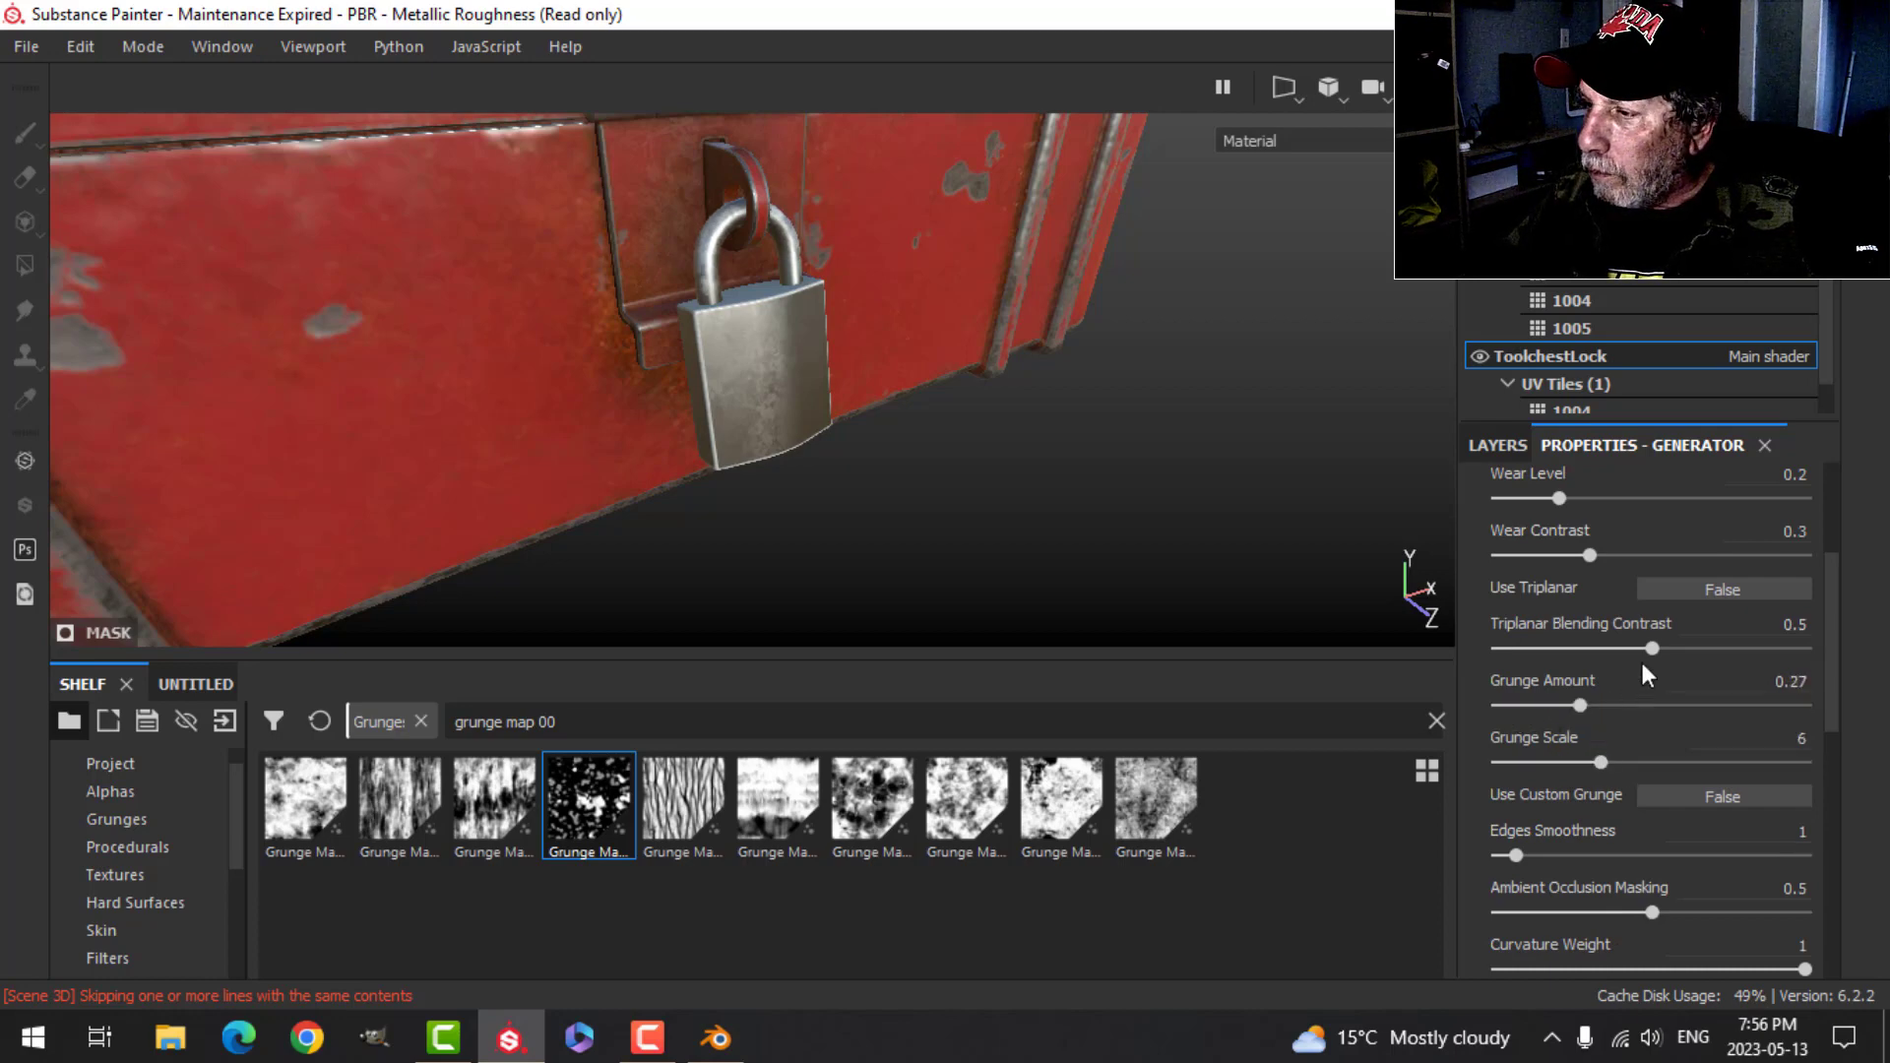
- Slightly raise the Wear Contrast and Wear Level of the padlock's Metal Edge Wear generator
mouse_move(1586, 553)
mouse_down()
mouse_move(1516, 557)
mouse_move(1658, 551)
mouse_move(1610, 555)
mouse_up()
mouse_move(1558, 497)
mouse_down()
mouse_move(1534, 494)
mouse_move(1568, 498)
mouse_up()
alt+drag(915, 434, 907, 421)
- Set the Metal Edge Wear generator's Curvature Weight to 0.74 and Edges Smoothness to 1.02
scroll(1595, 869, down, 3)
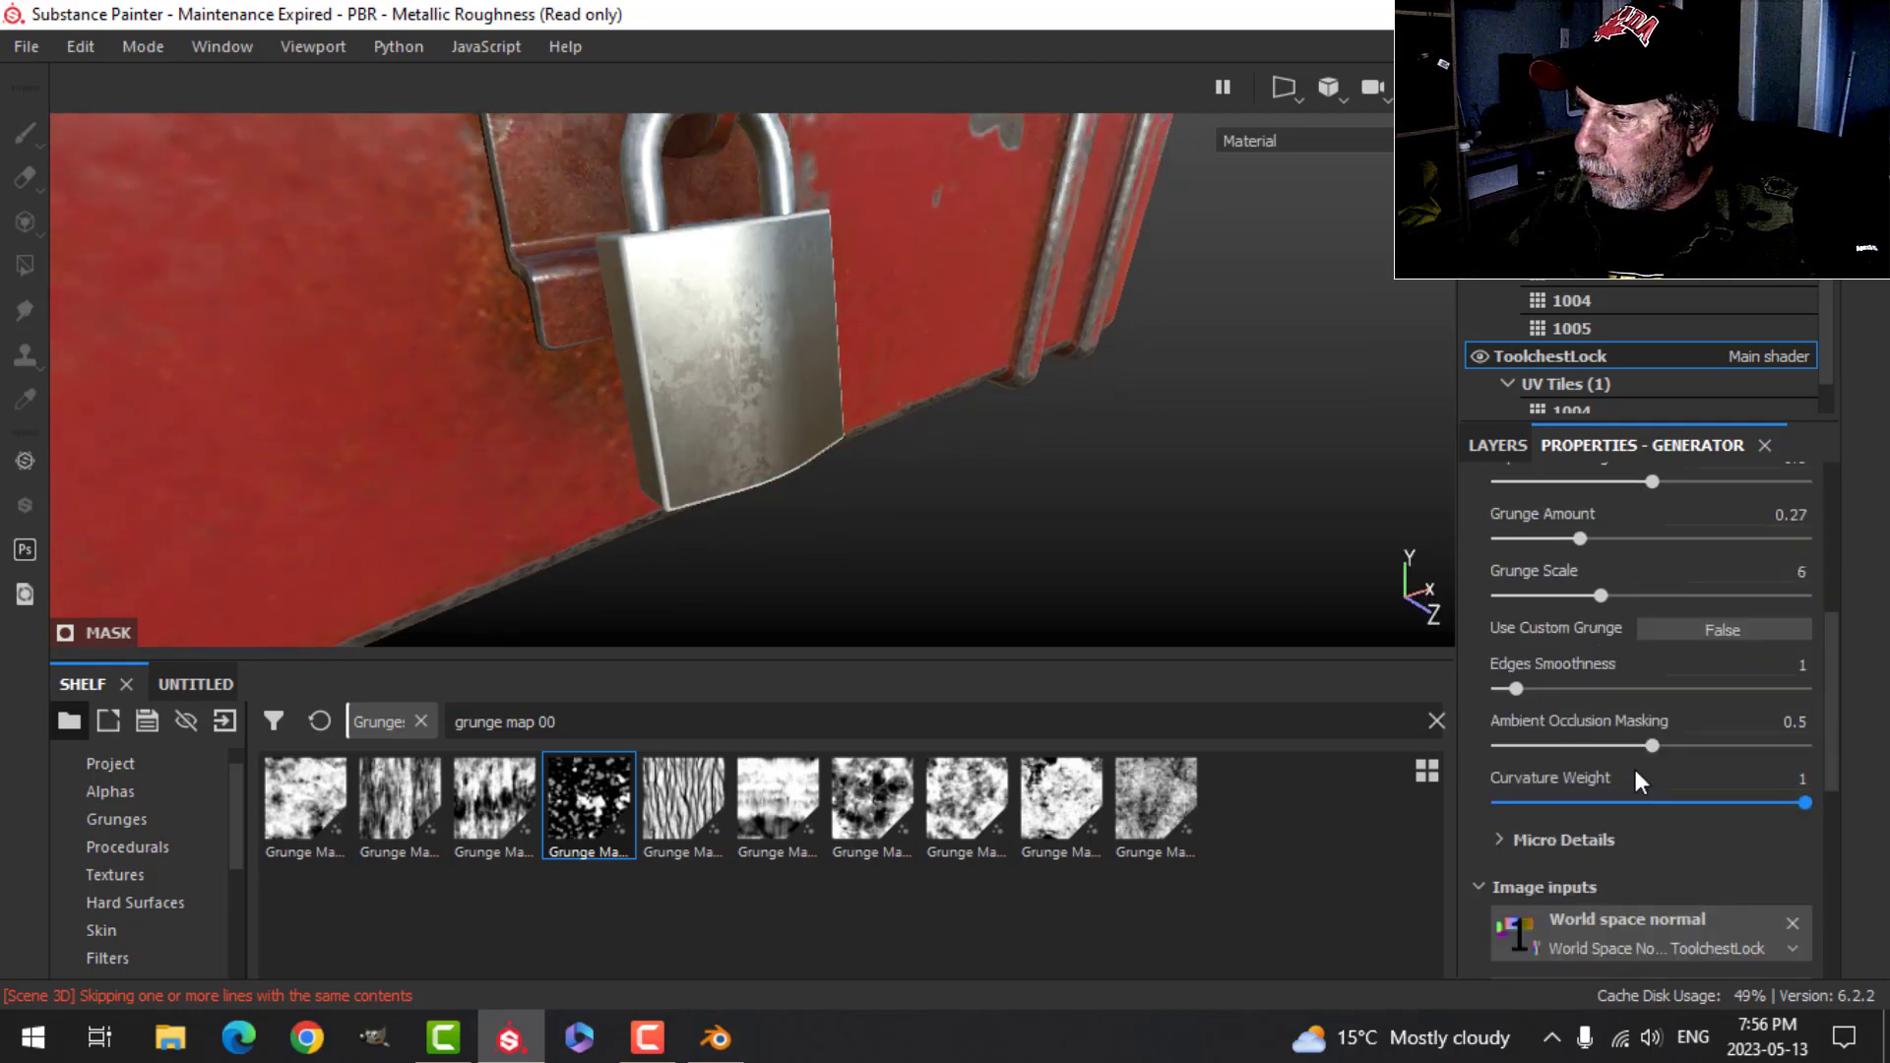
mouse_move(1673, 801)
mouse_down()
mouse_move(1841, 807)
mouse_move(1641, 801)
mouse_move(1722, 801)
mouse_up()
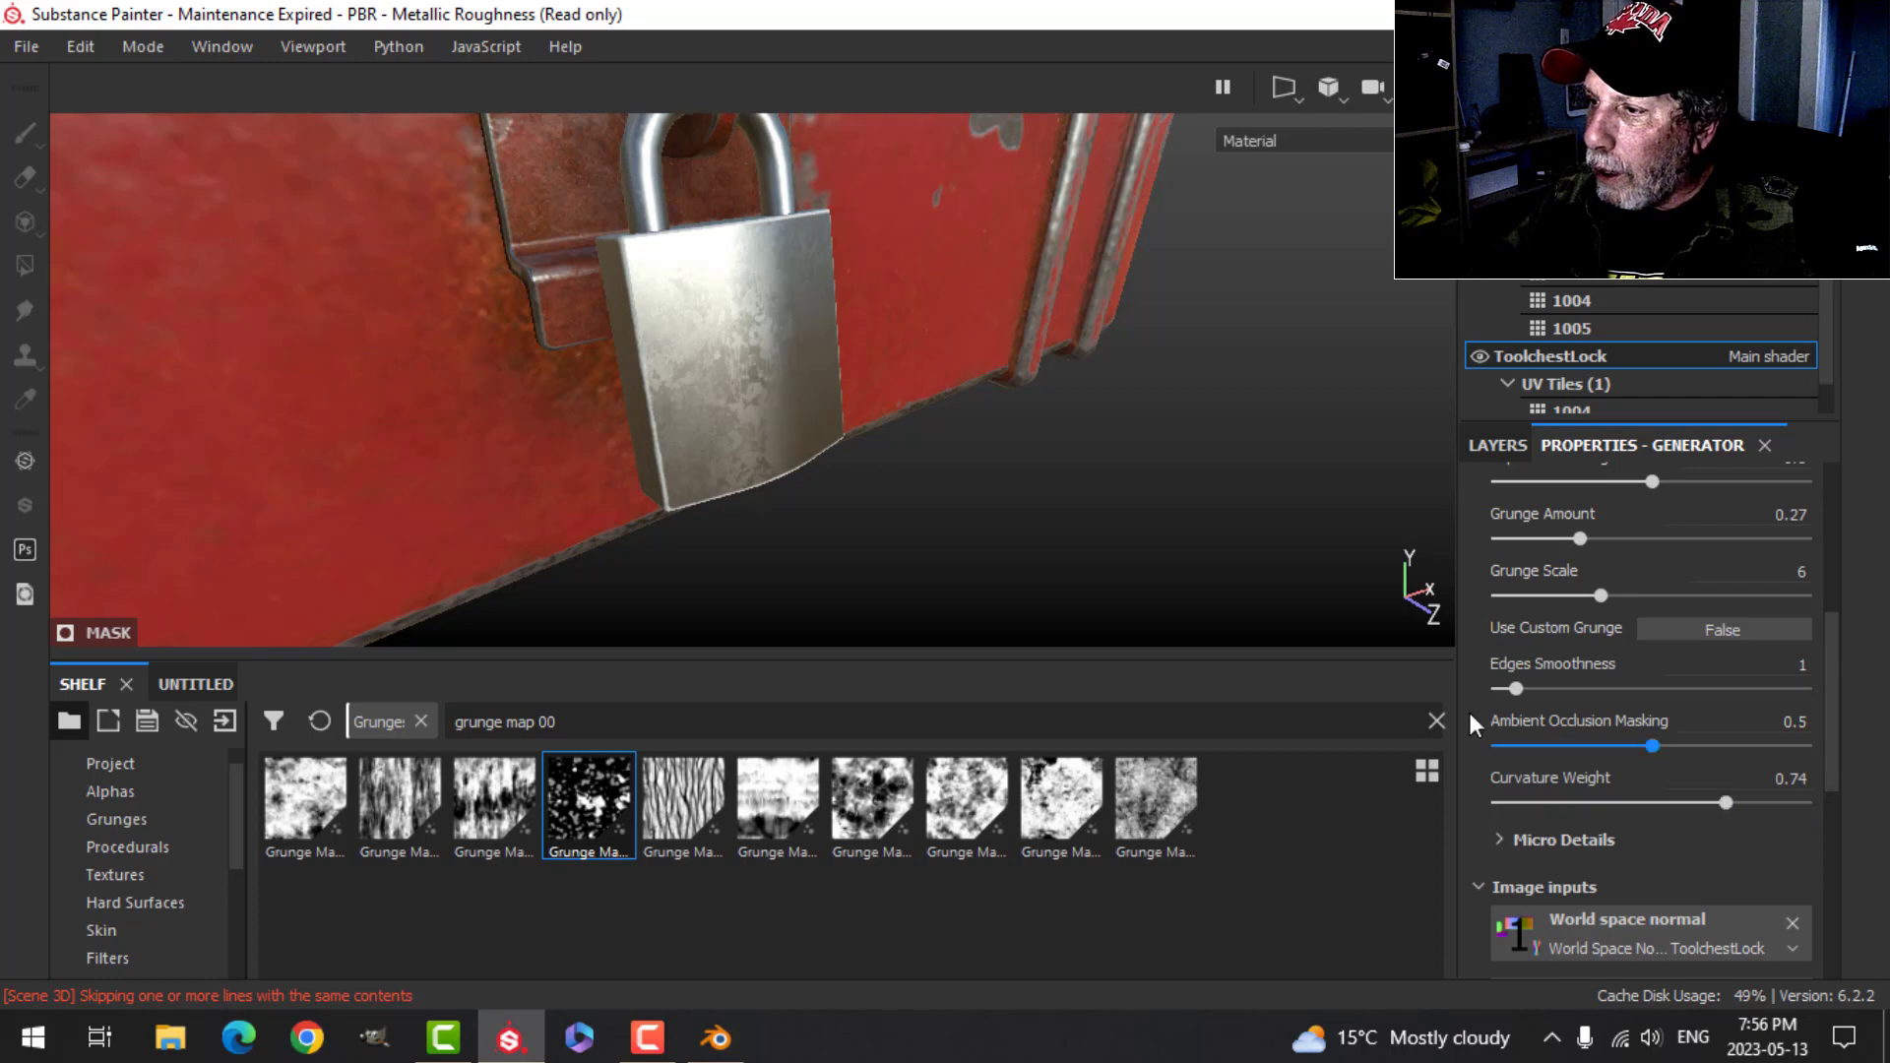
scroll(1516, 675, up, 1)
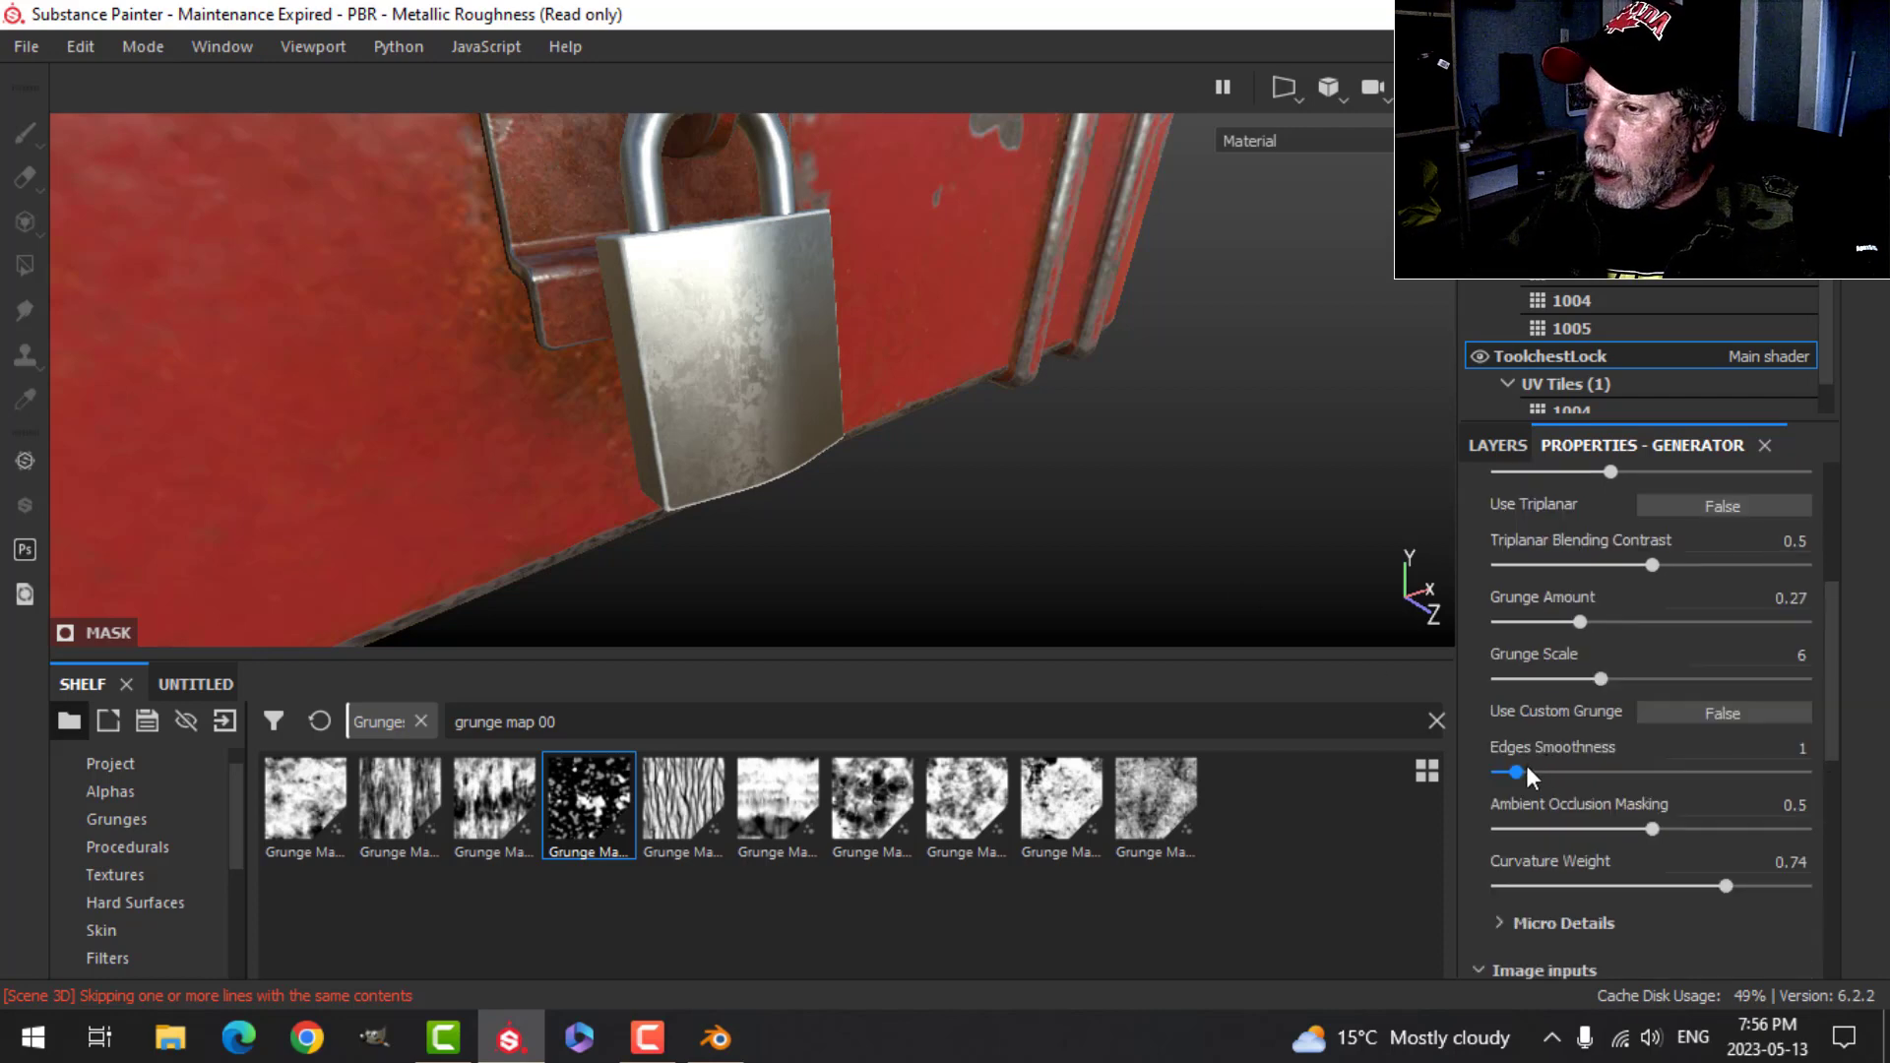
mouse_move(1521, 772)
mouse_down()
mouse_move(1589, 768)
mouse_move(1519, 770)
mouse_up()
alt+drag(1043, 355, 969, 374)
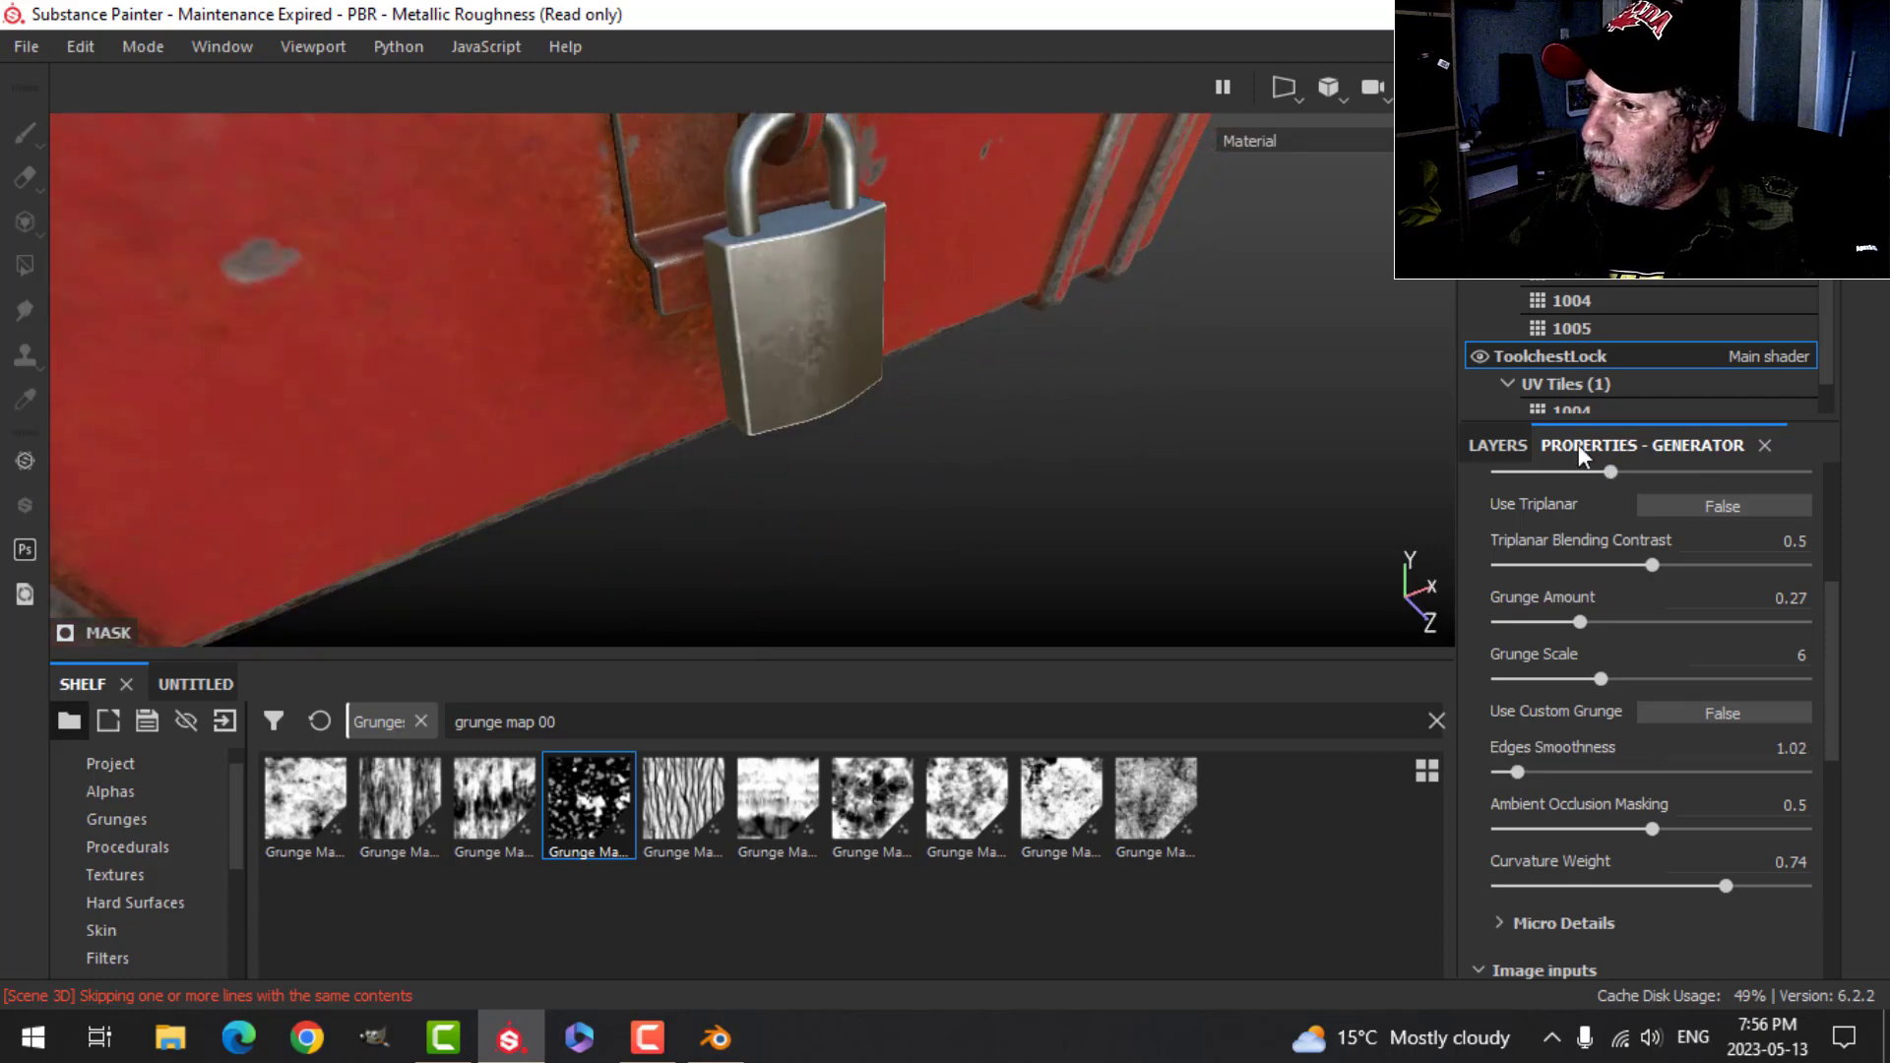
- Rename the masked fill layer above Metal as Metal Edges
click(1496, 445)
click(1581, 547)
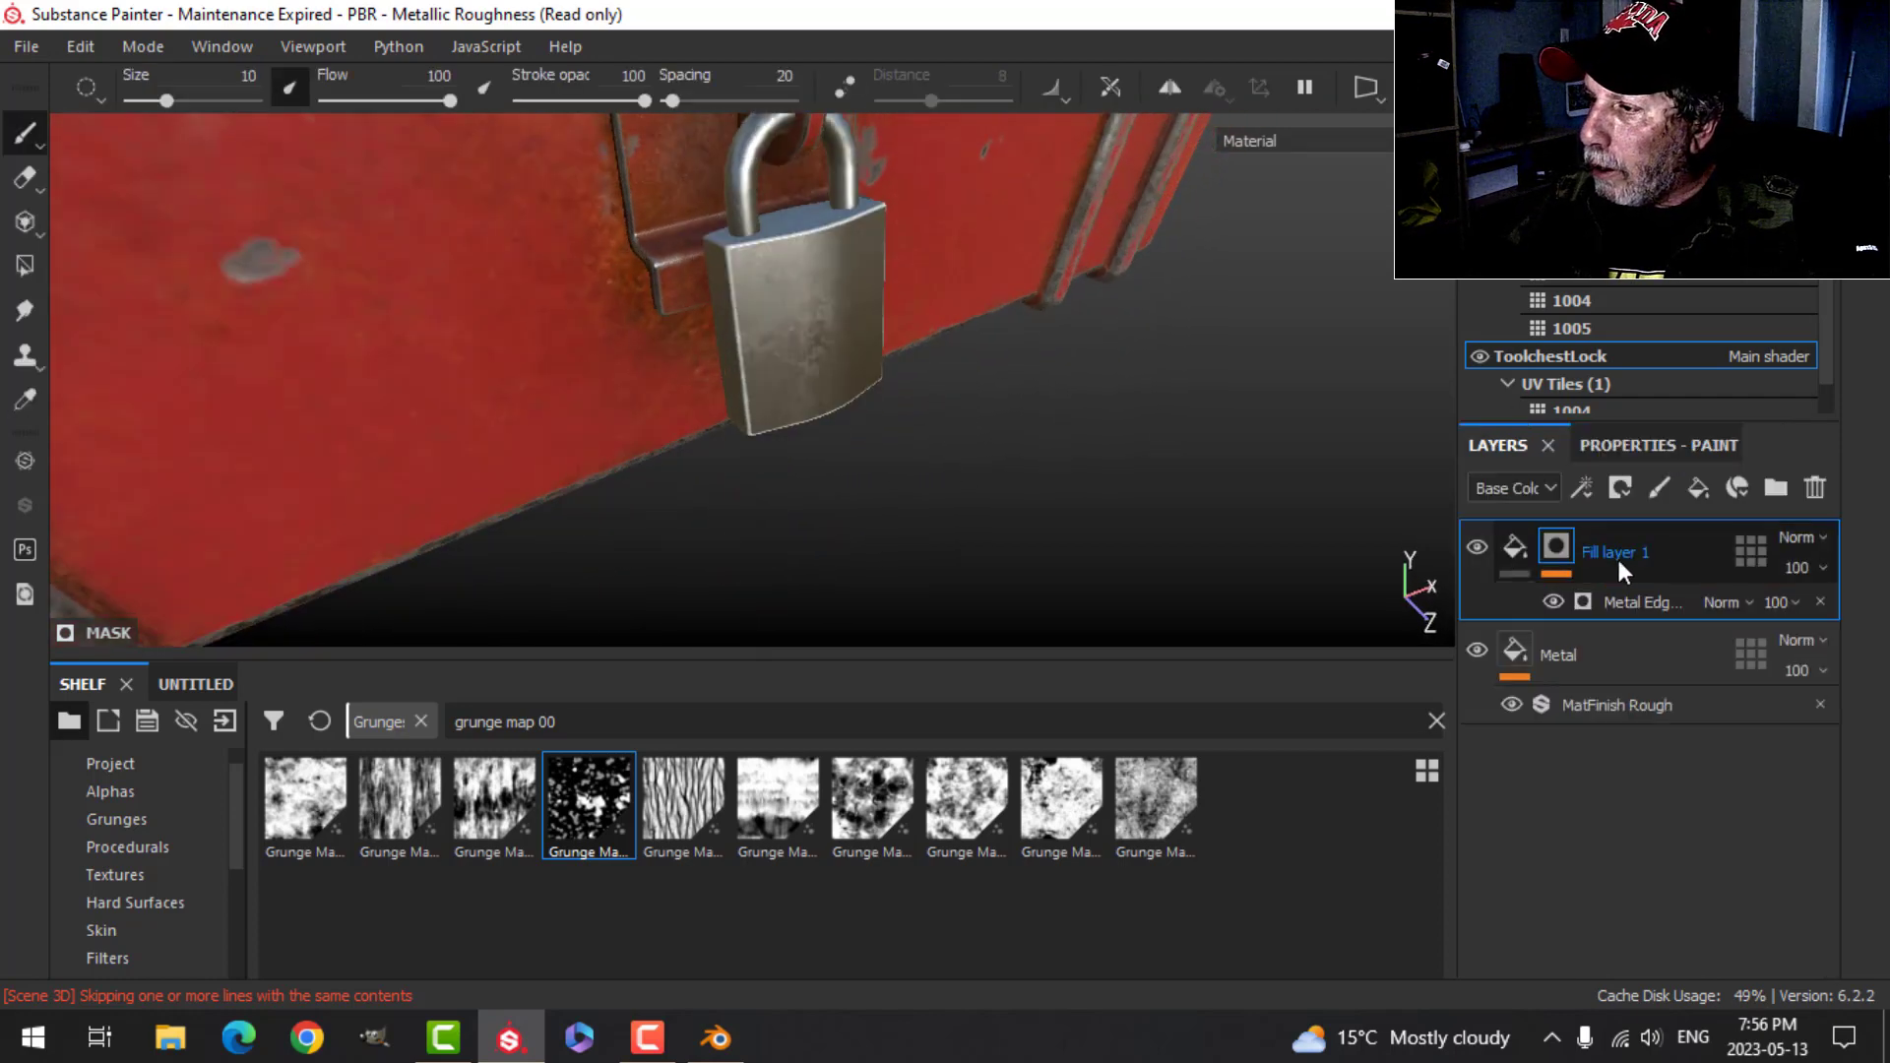
text(Metal )
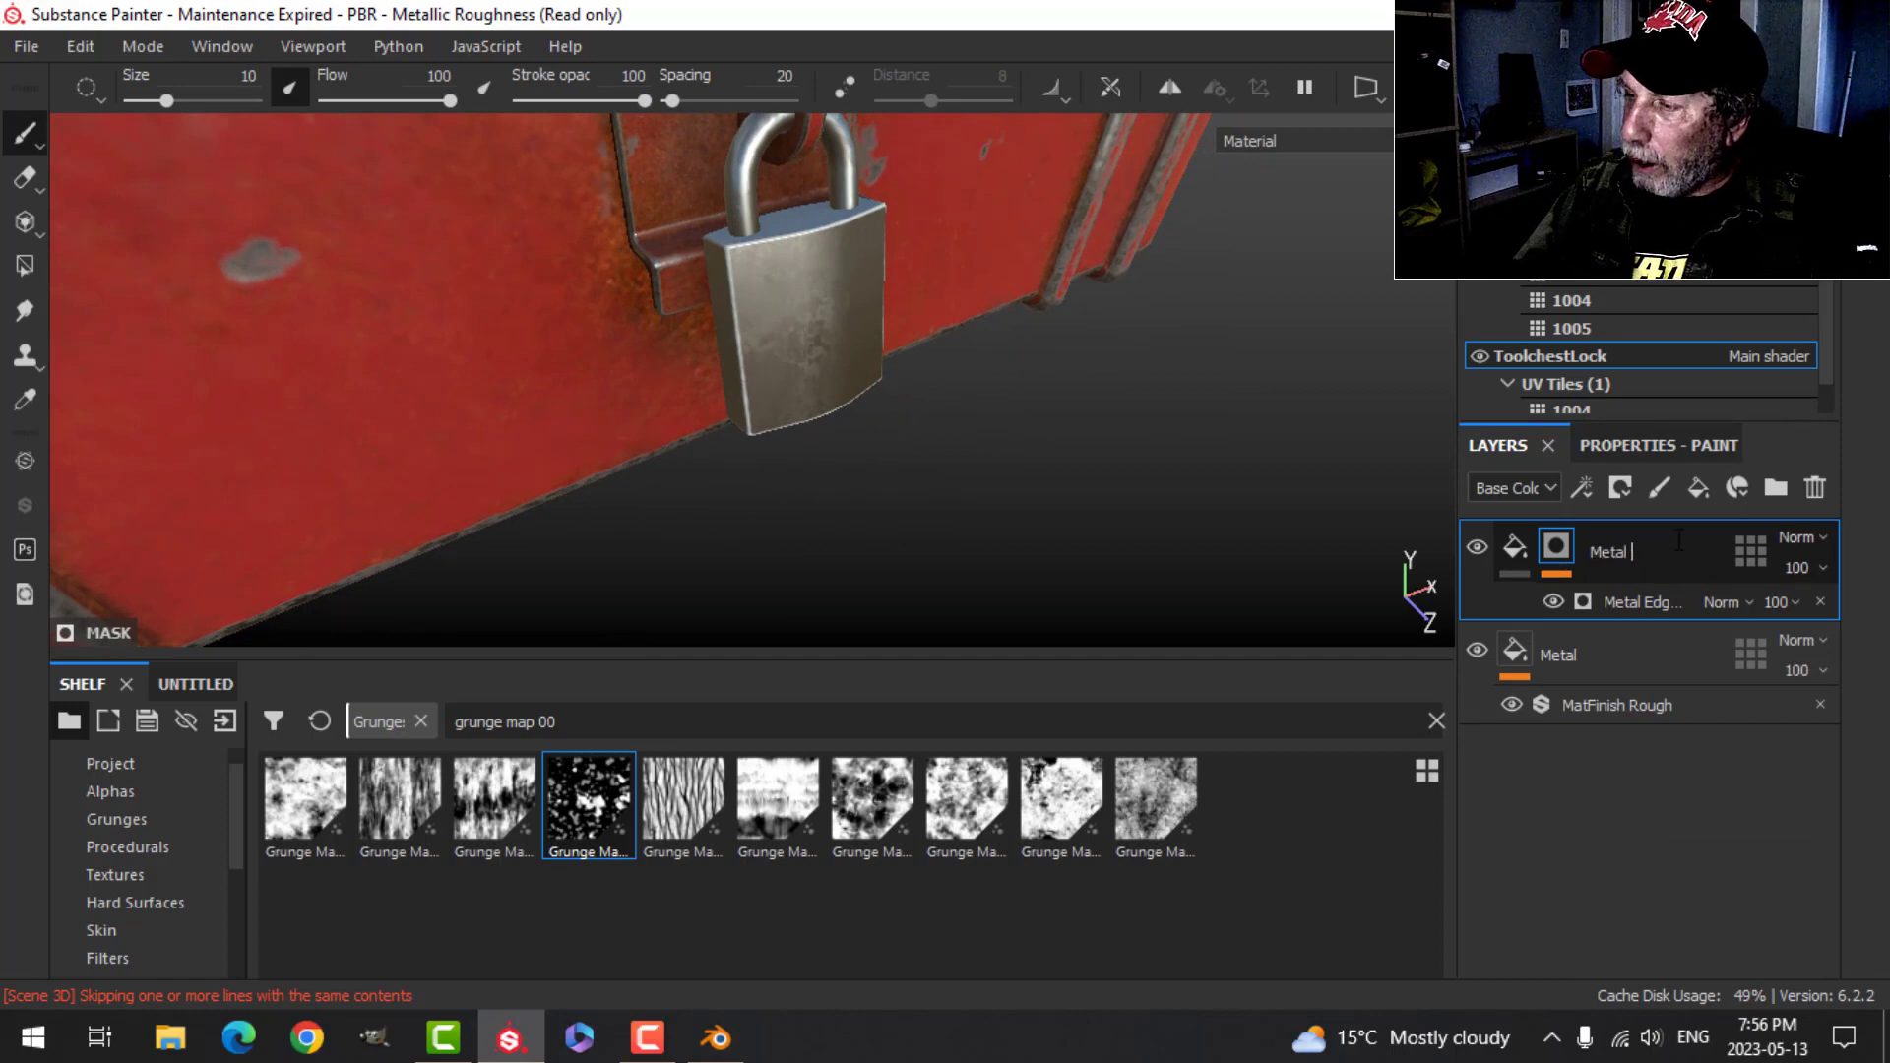
text(Edges)
key(Return)
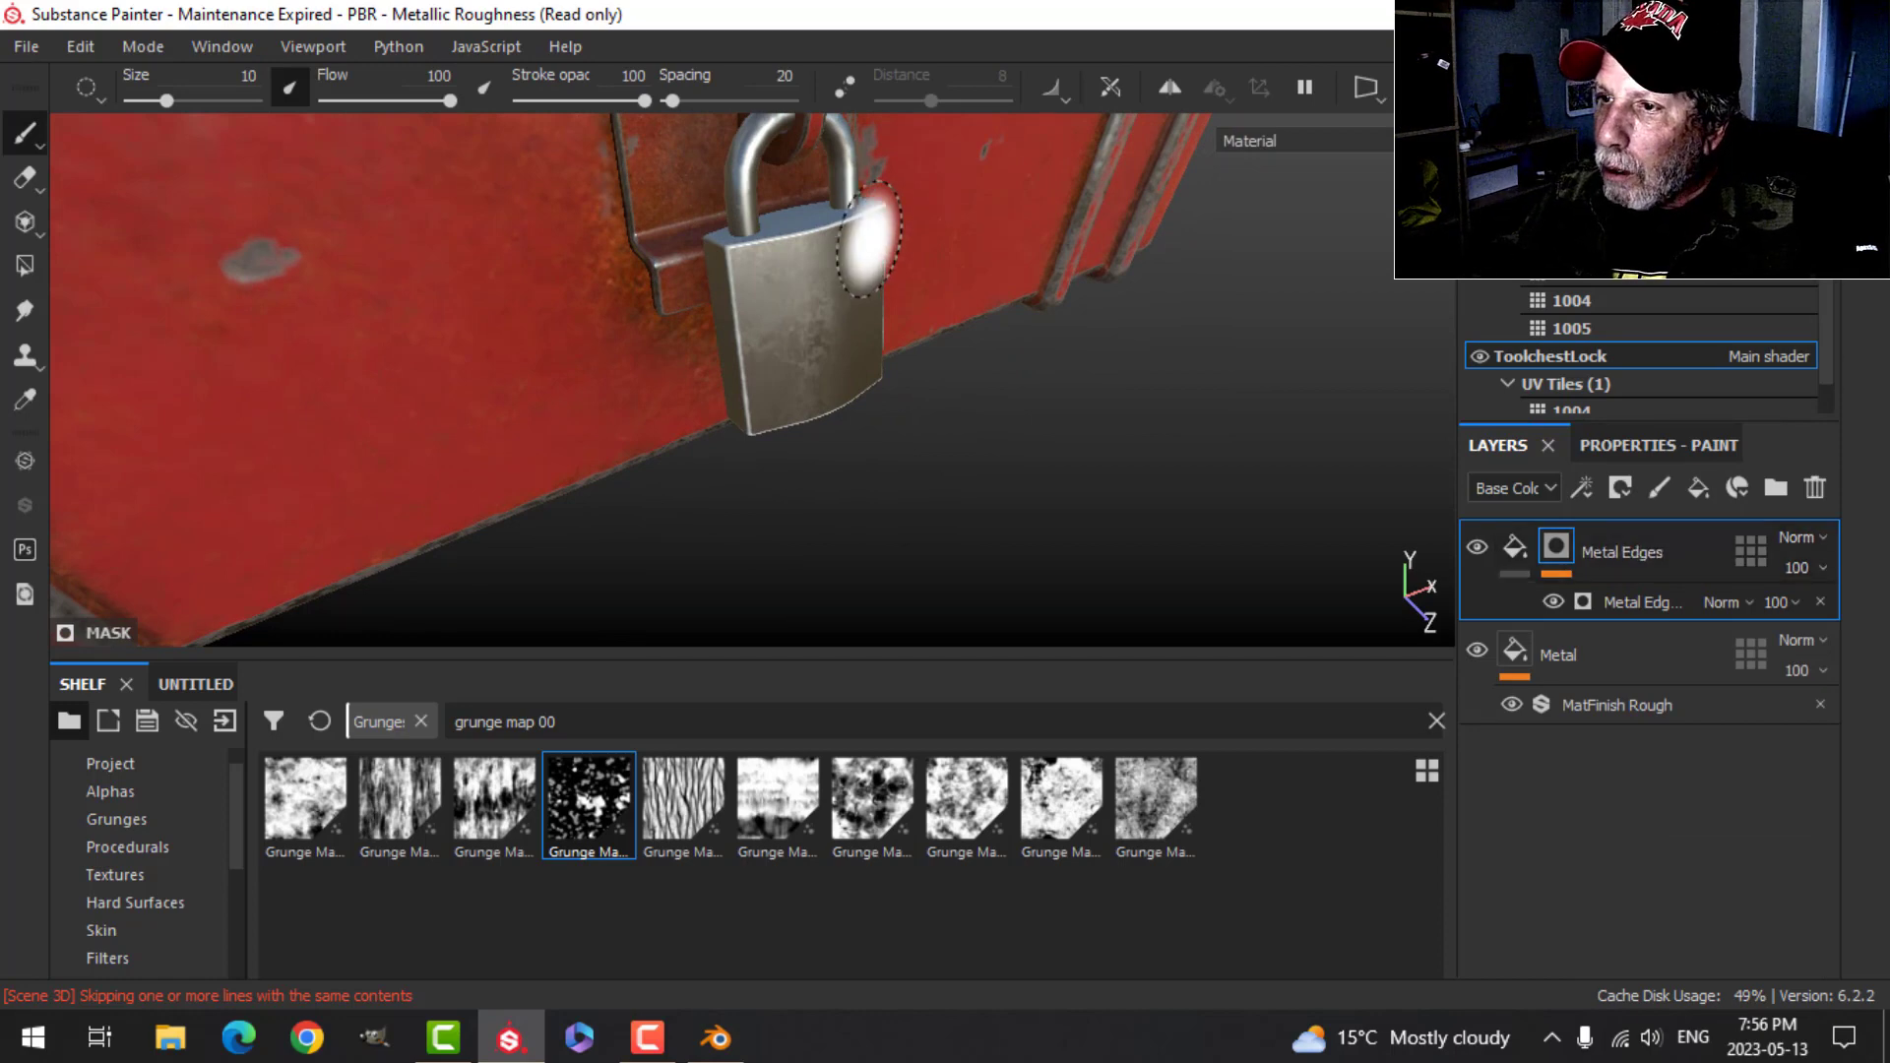
- Add a Blur Slope filter to the Metal Edges layer's mask
click(1581, 486)
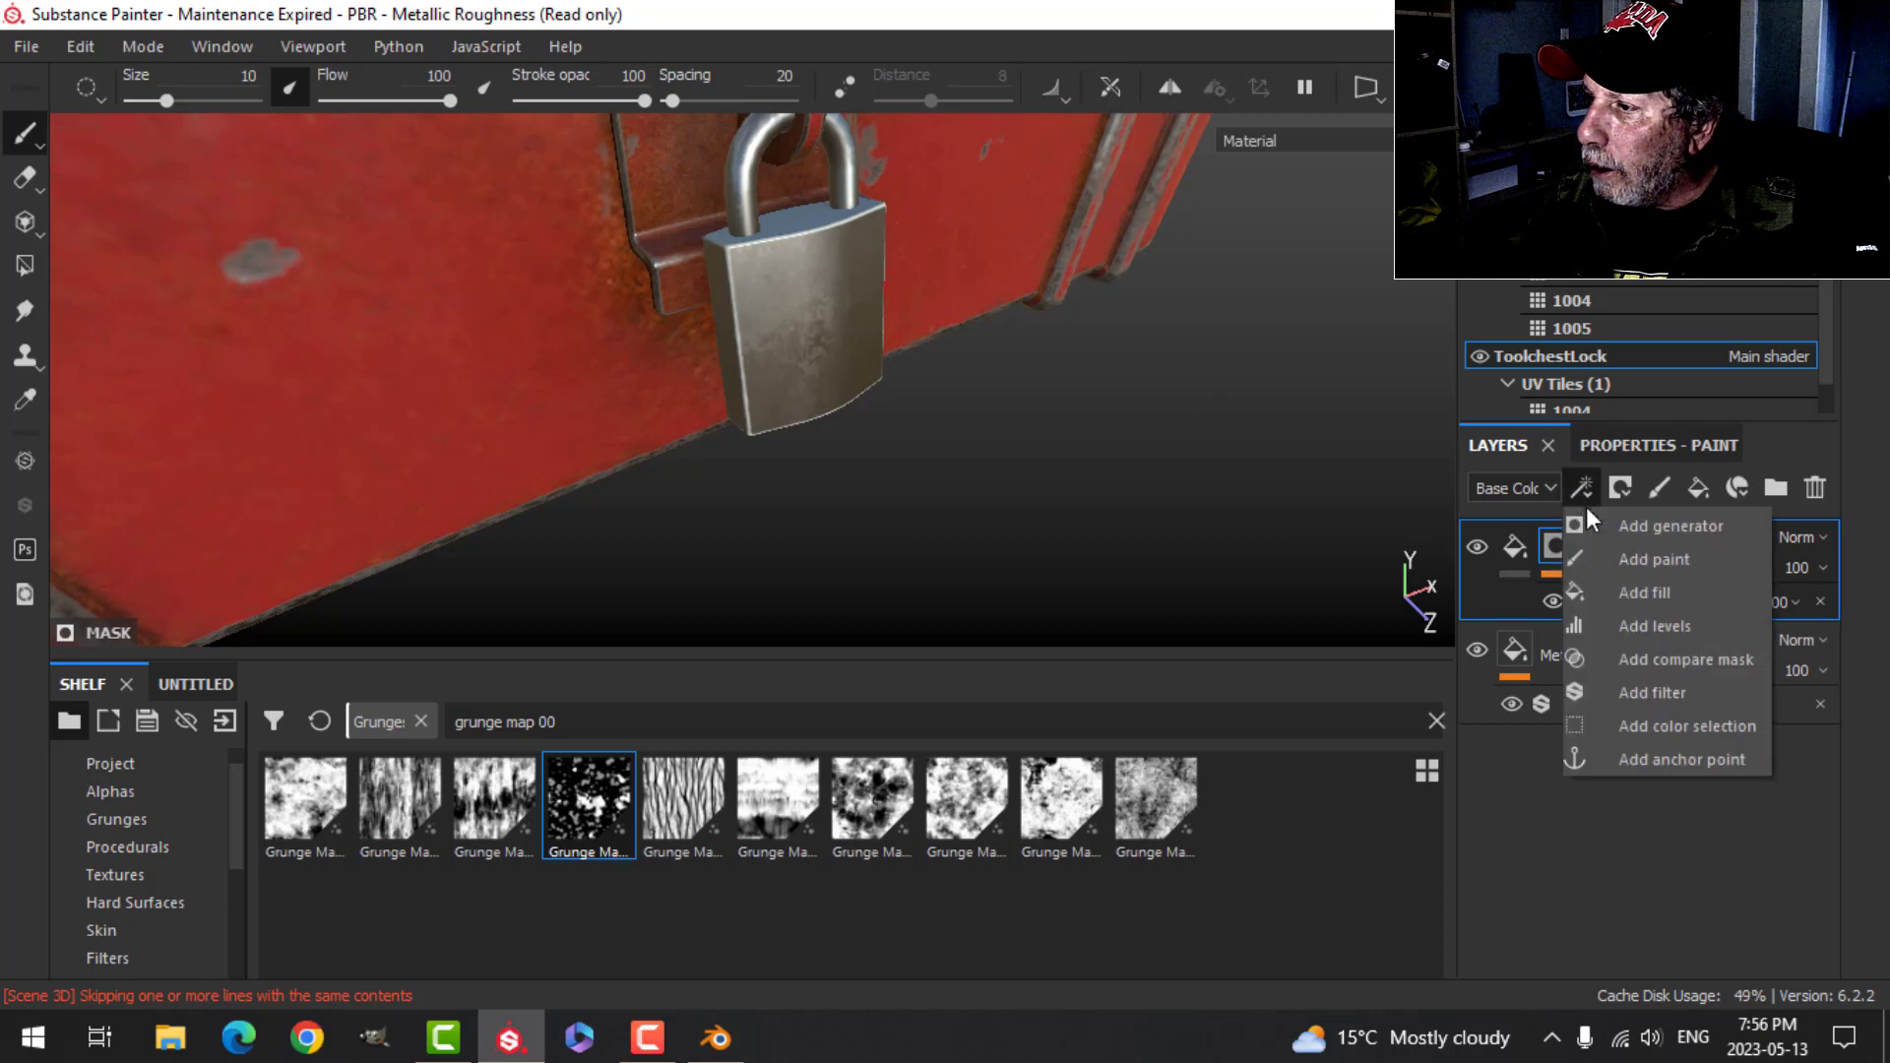
click(1658, 693)
click(1651, 445)
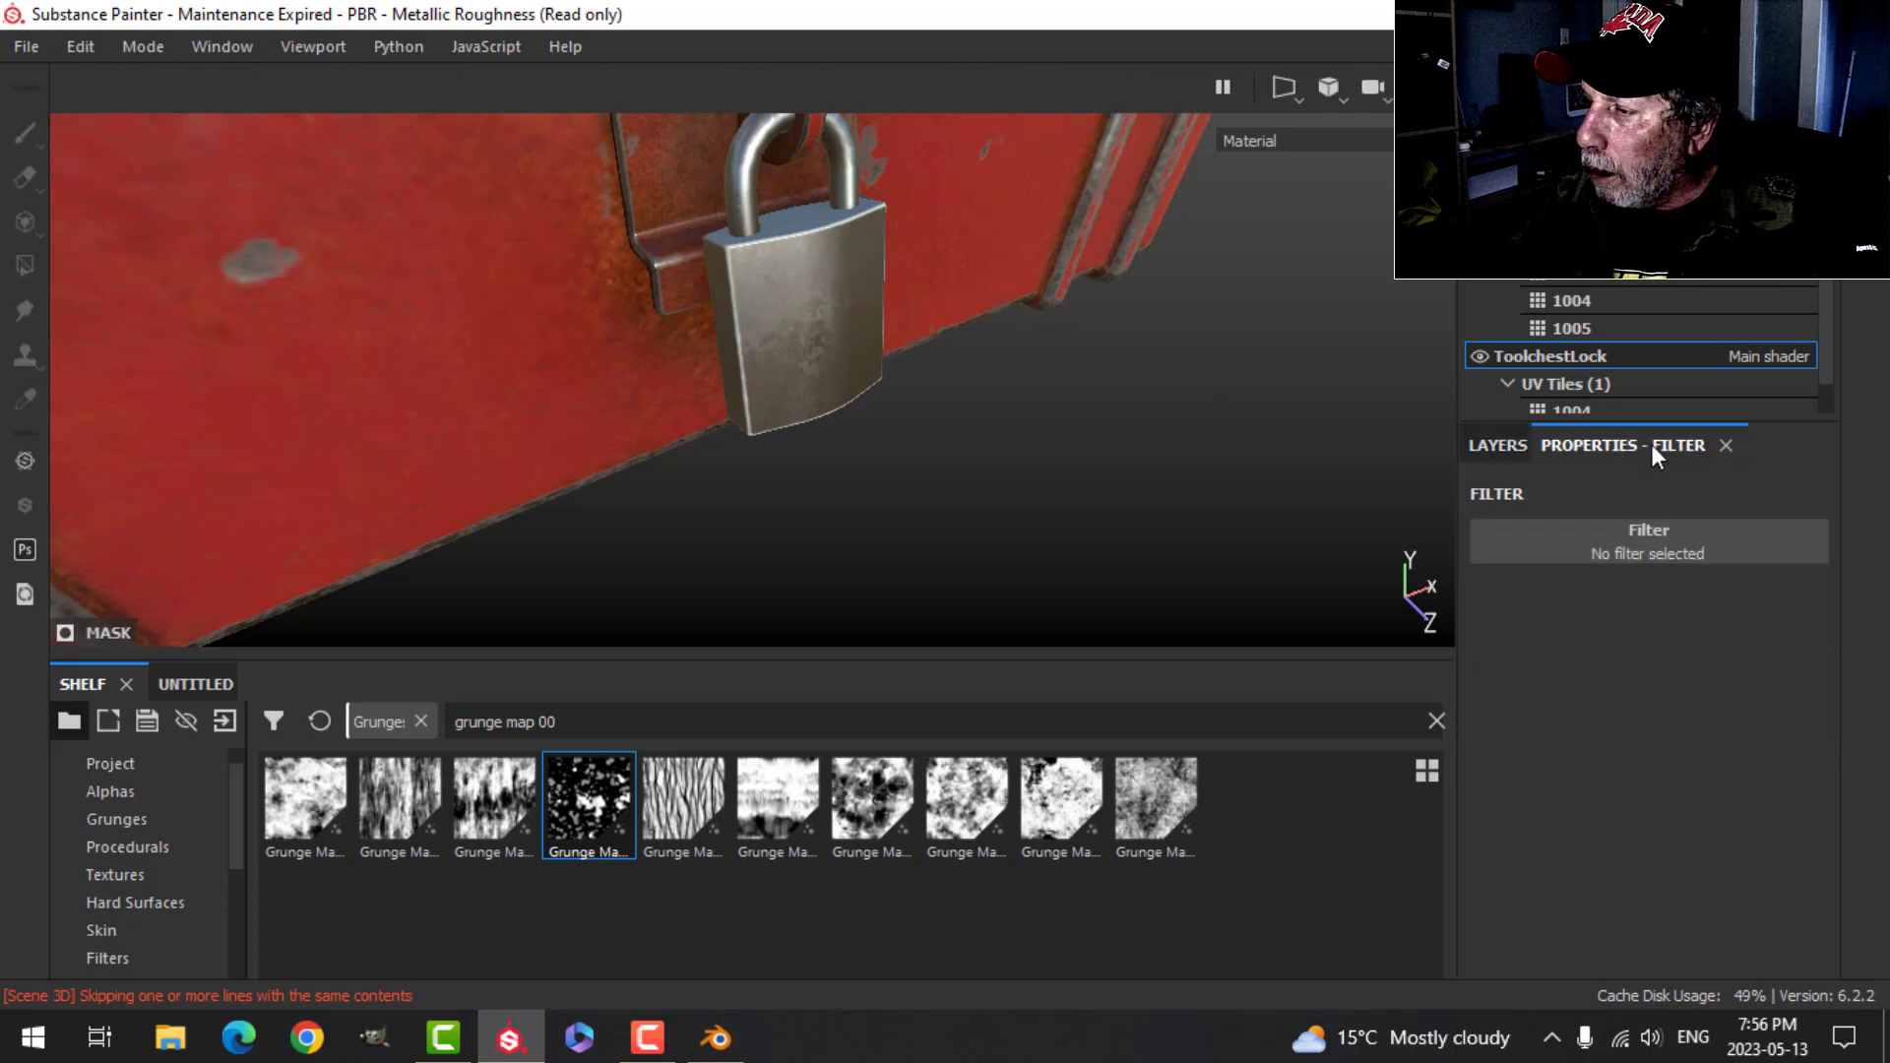
click(1592, 553)
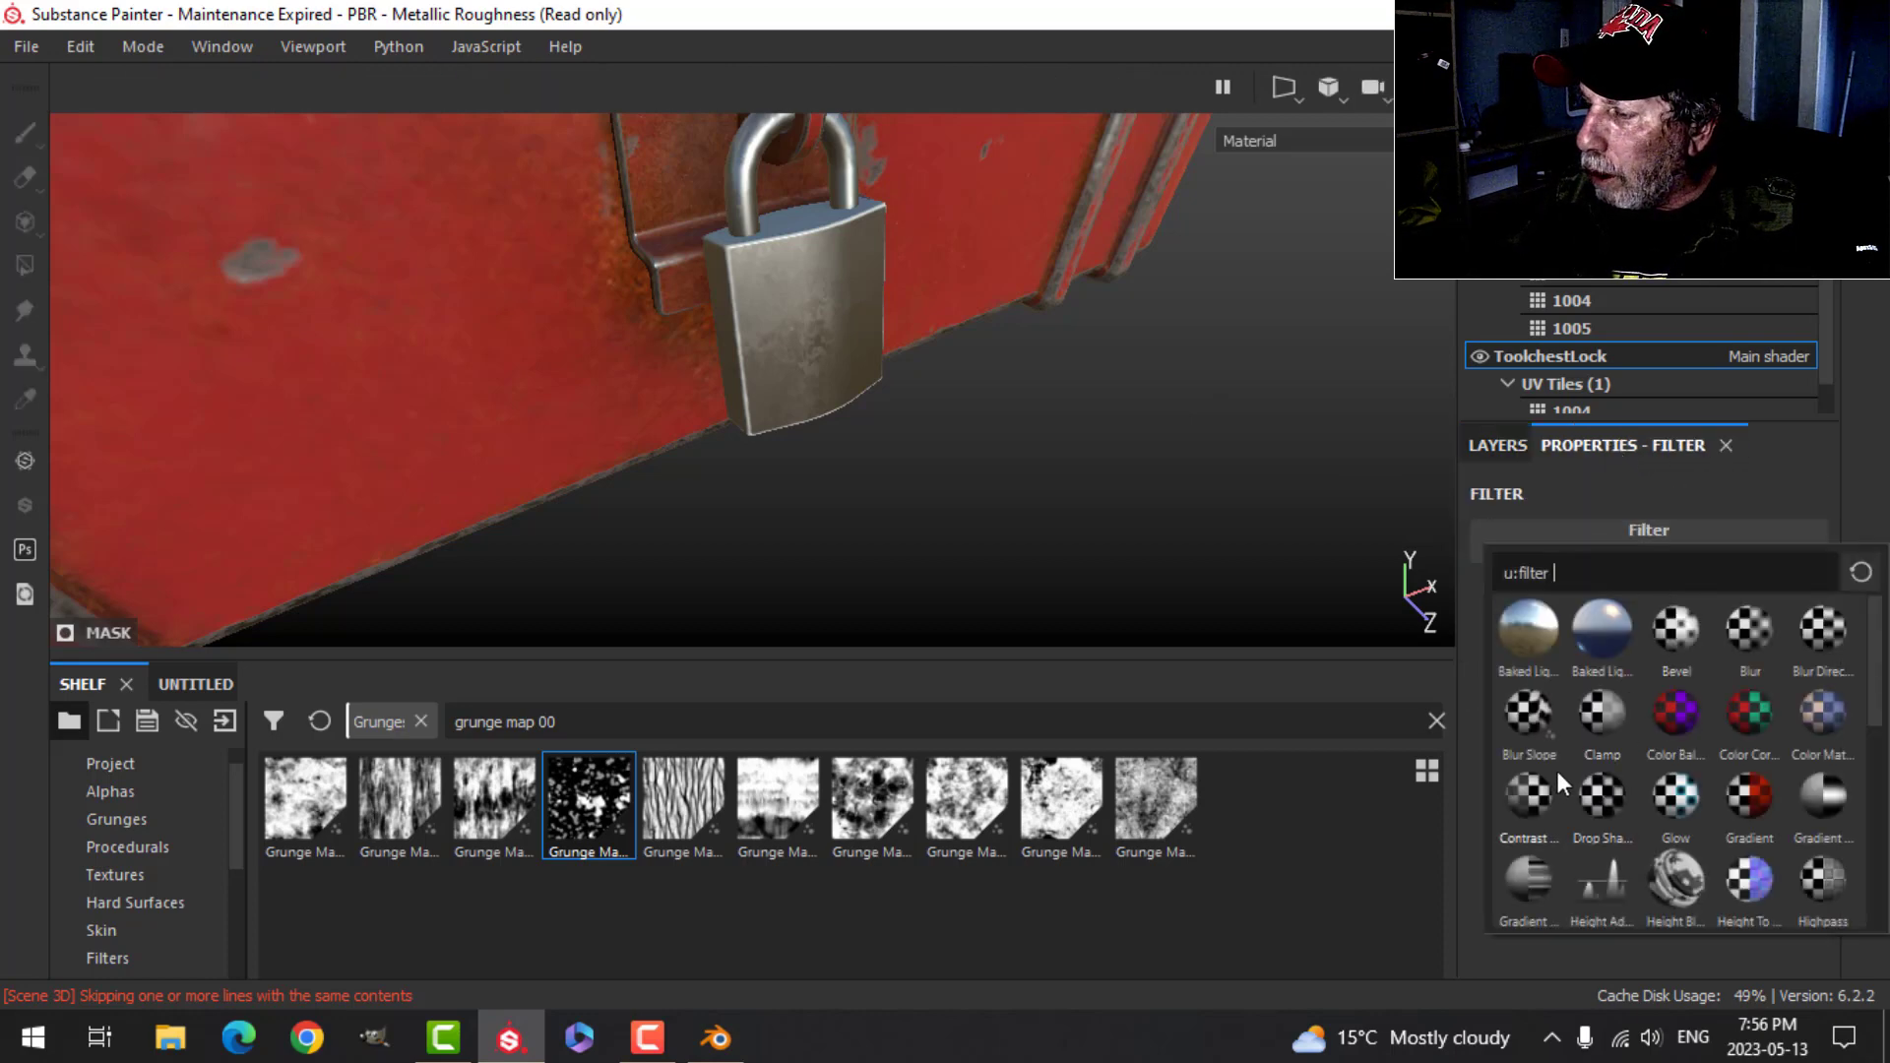
click(1529, 716)
scroll(737, 344, up, 1)
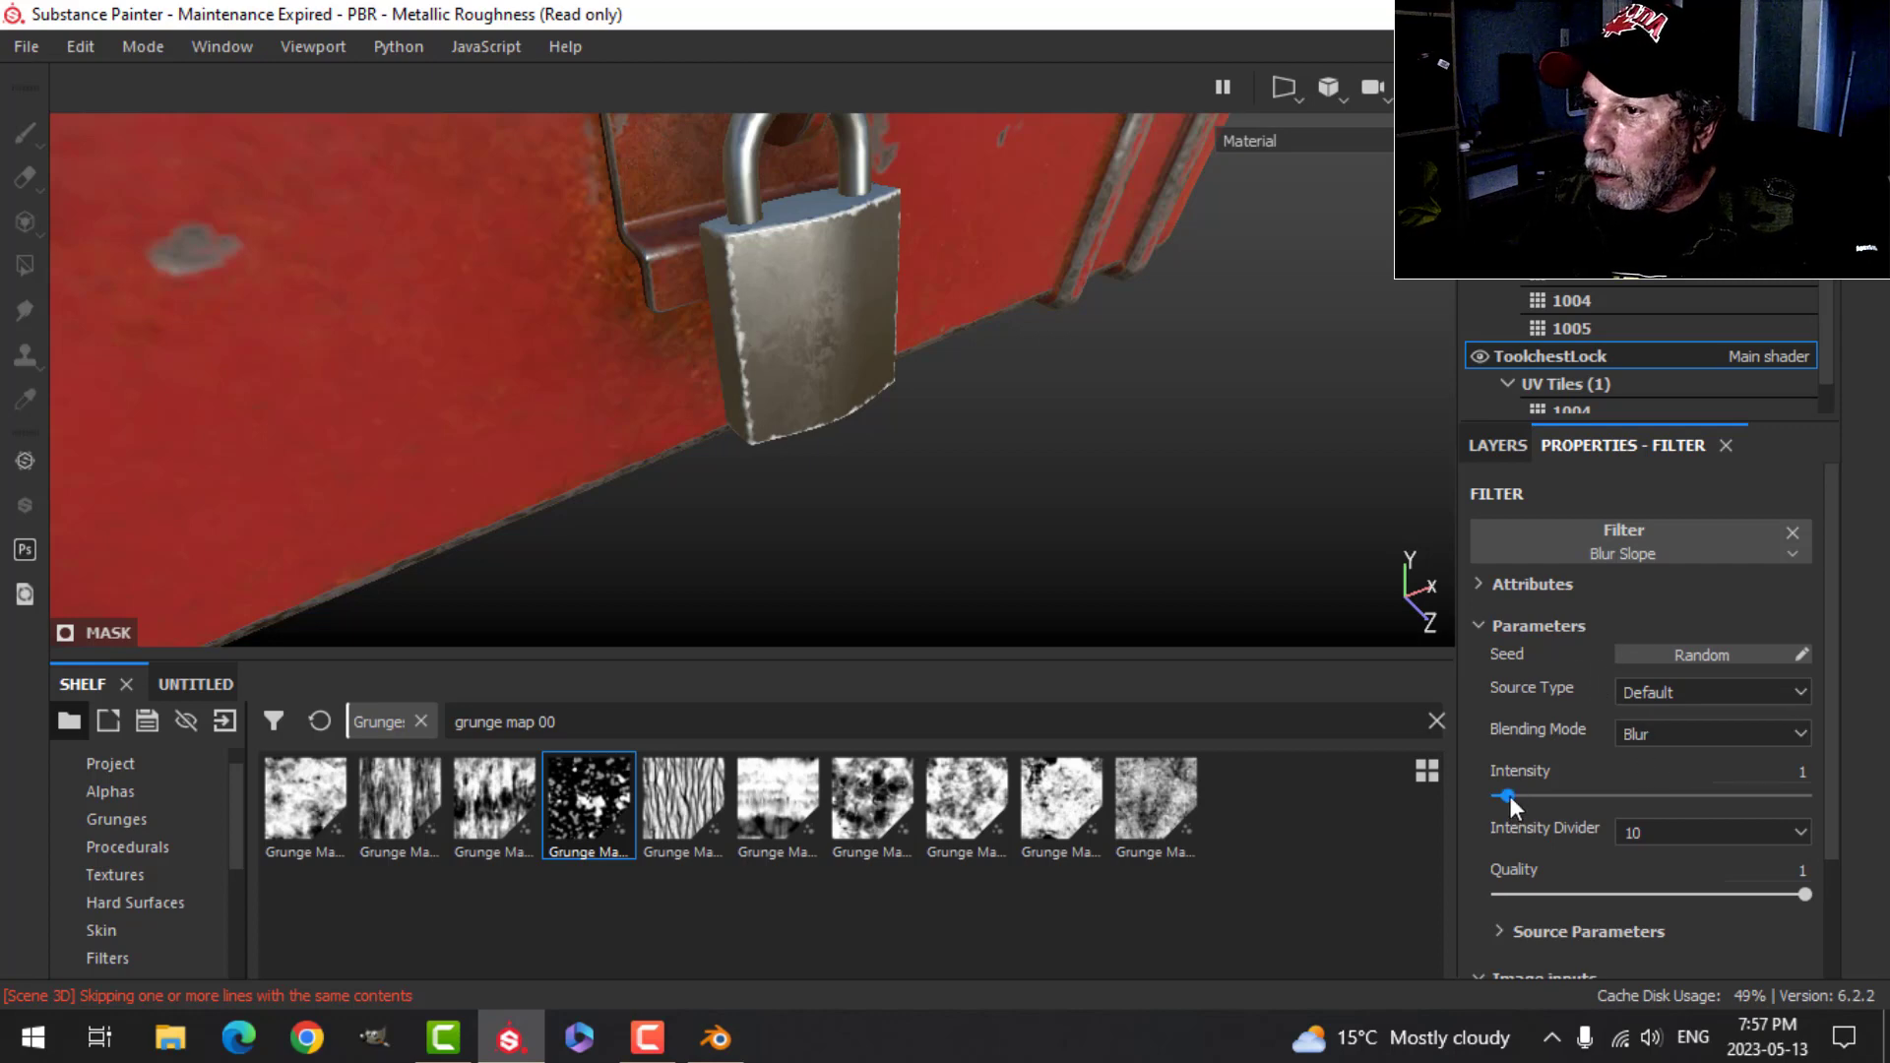
- Try a Blur Slope intensity of 3.21 on the Metal Edges layer's mask
drag(1510, 796, 1528, 796)
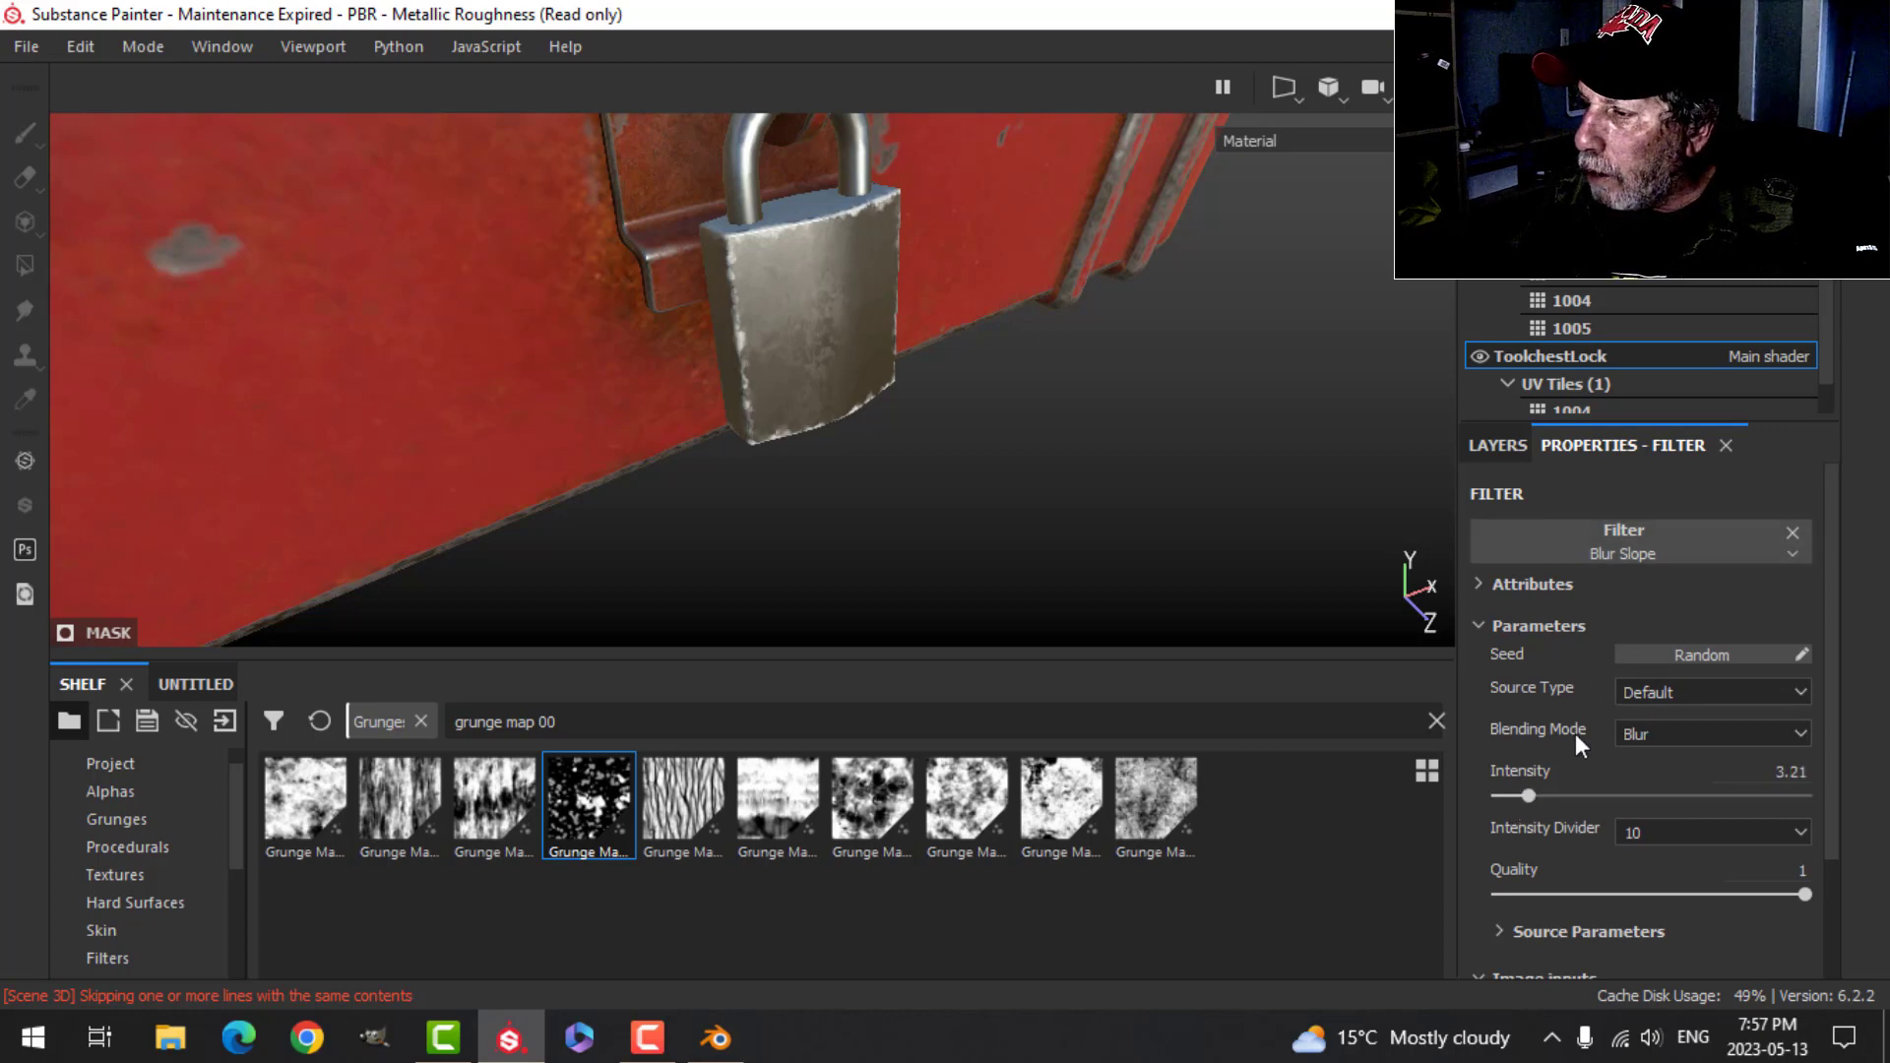
scroll(1575, 734, down, 2)
scroll(1583, 783, up, 2)
scroll(1584, 786, down, 2)
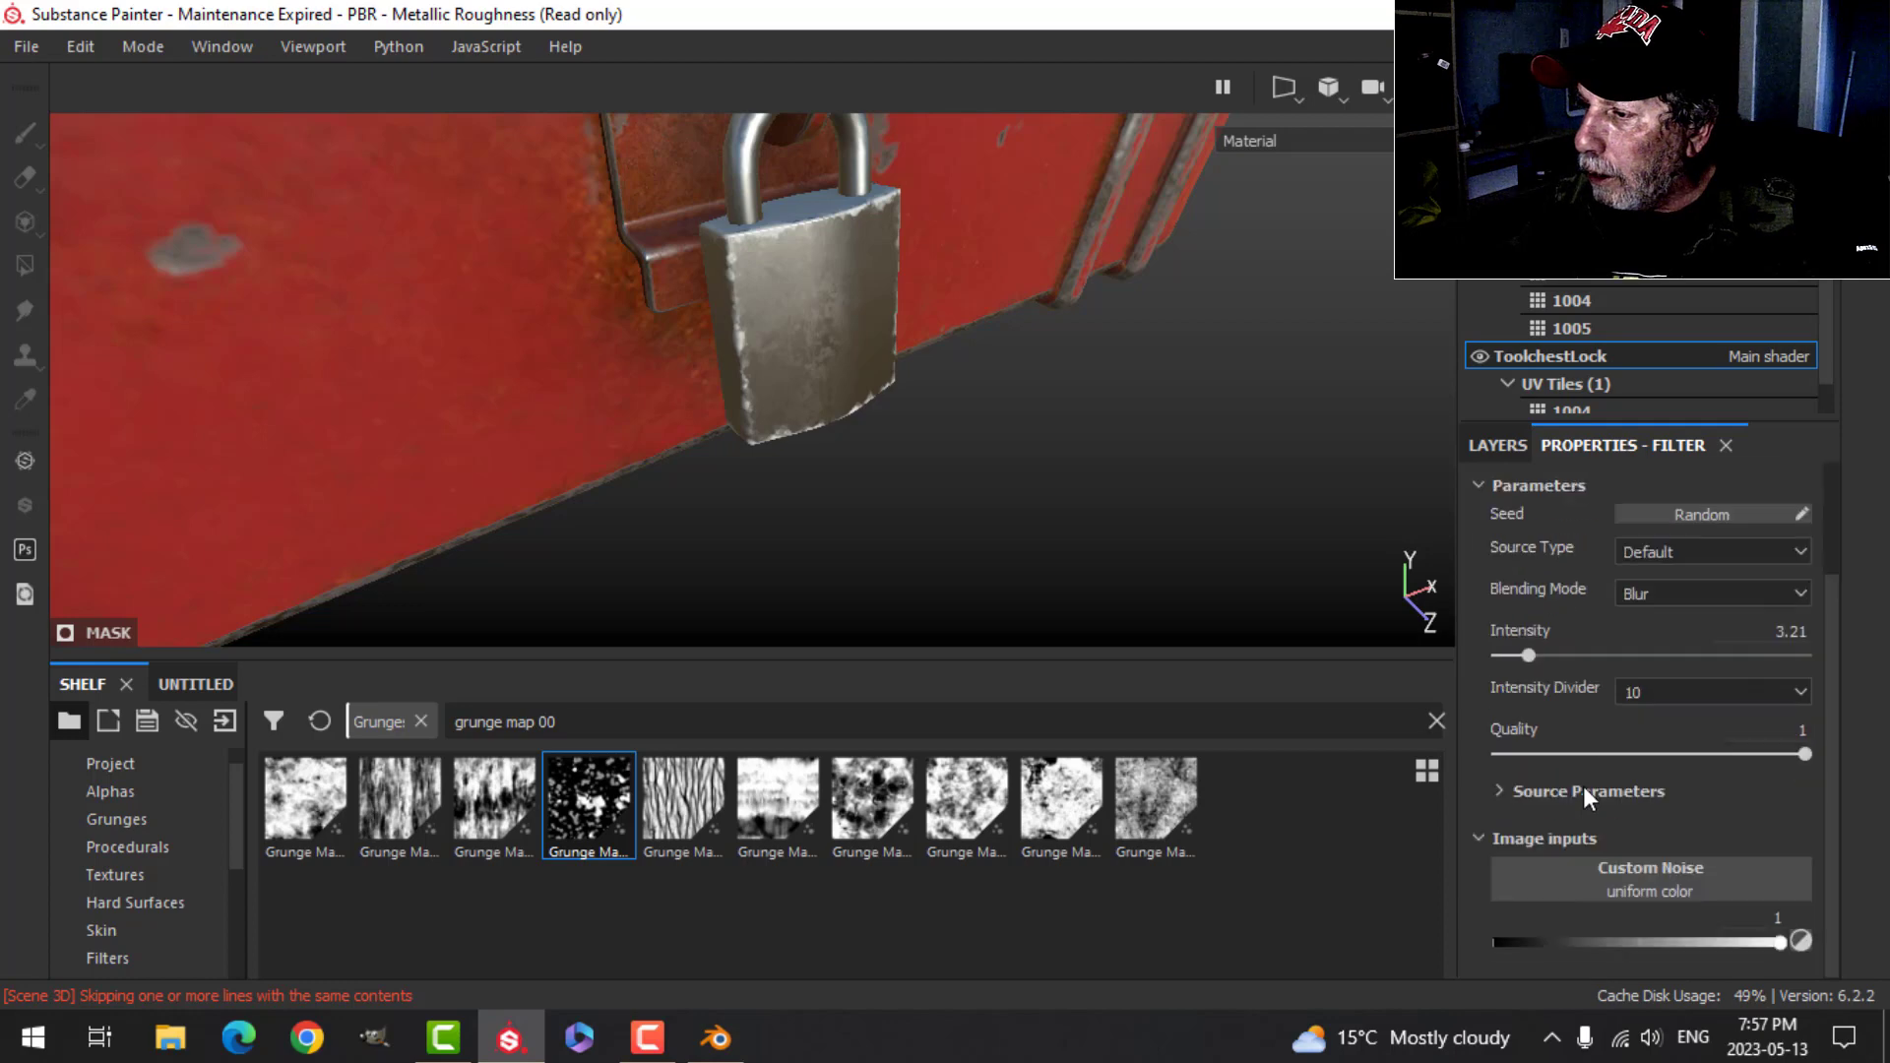
scroll(1575, 758, up, 2)
click(1498, 445)
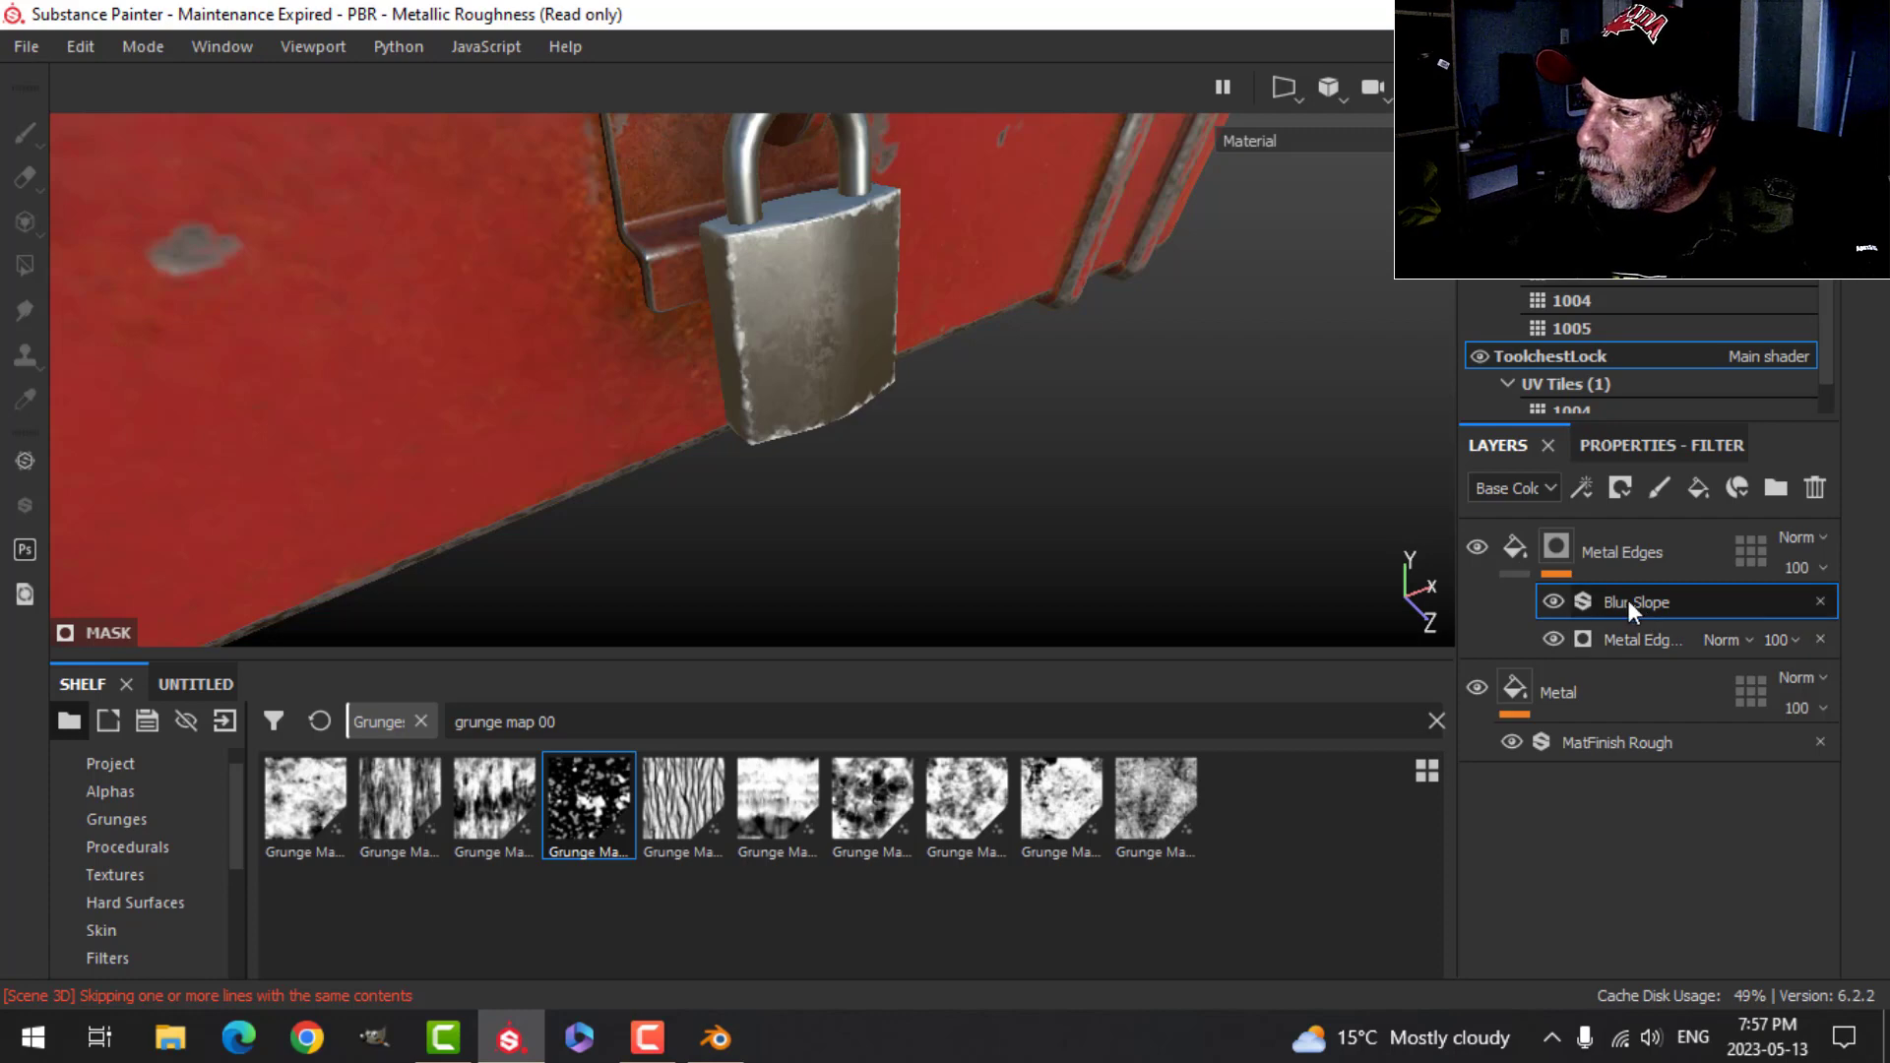
scroll(915, 398, up, 1)
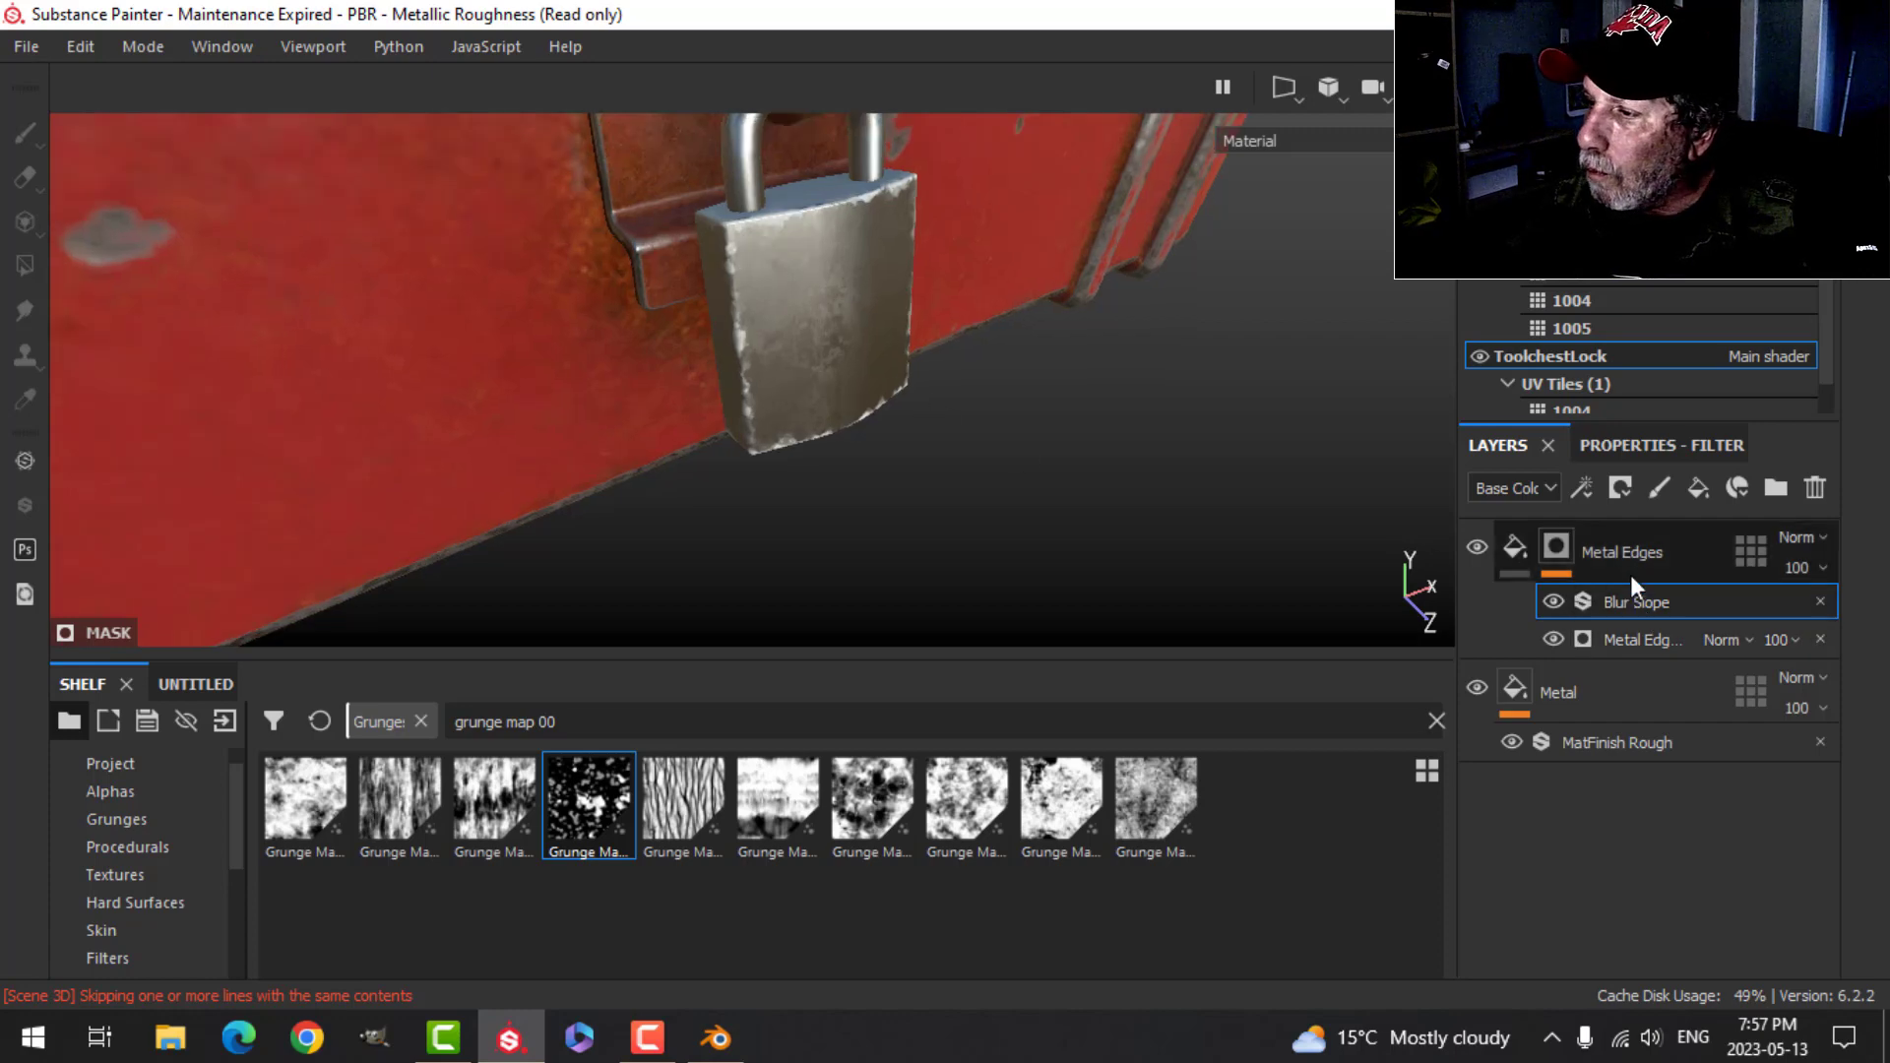
- Remove the Blur Slope filter from the Metal Edges mask and set the Metal Edge Wear generator's opacity to 45
click(1820, 601)
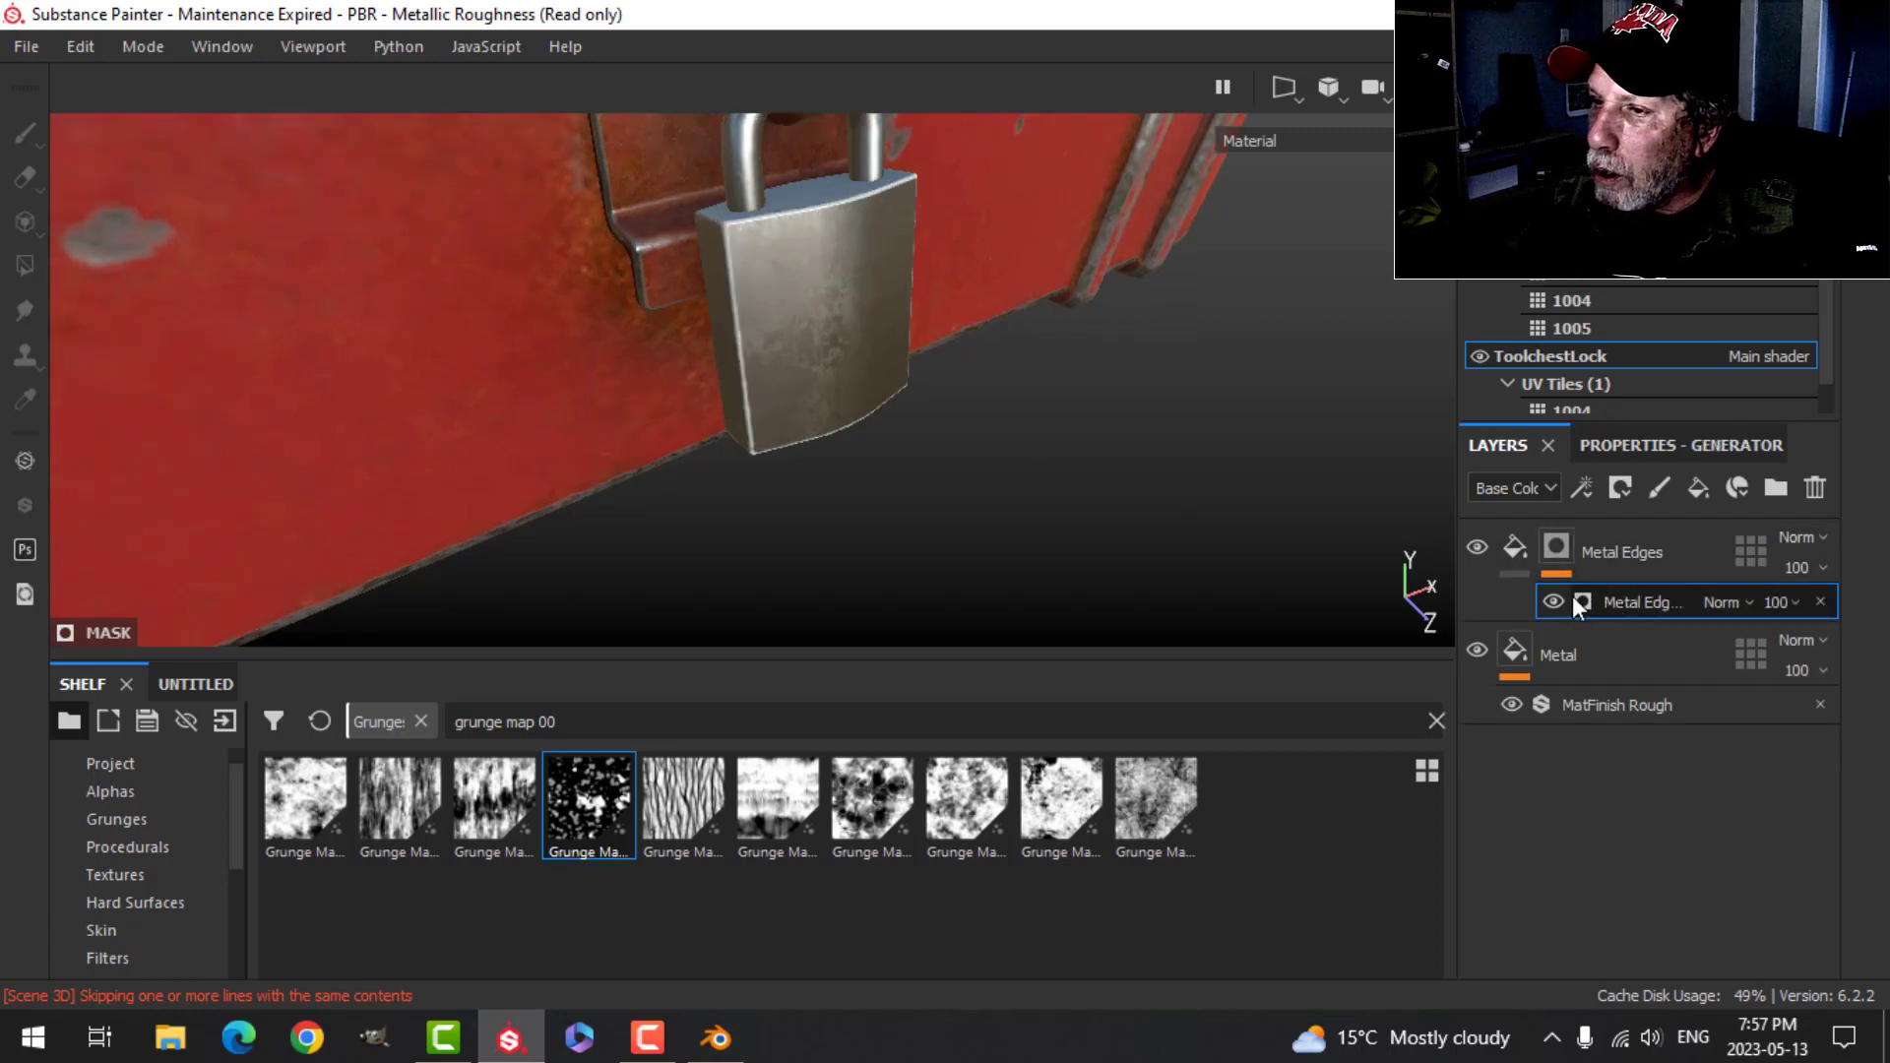
click(1819, 602)
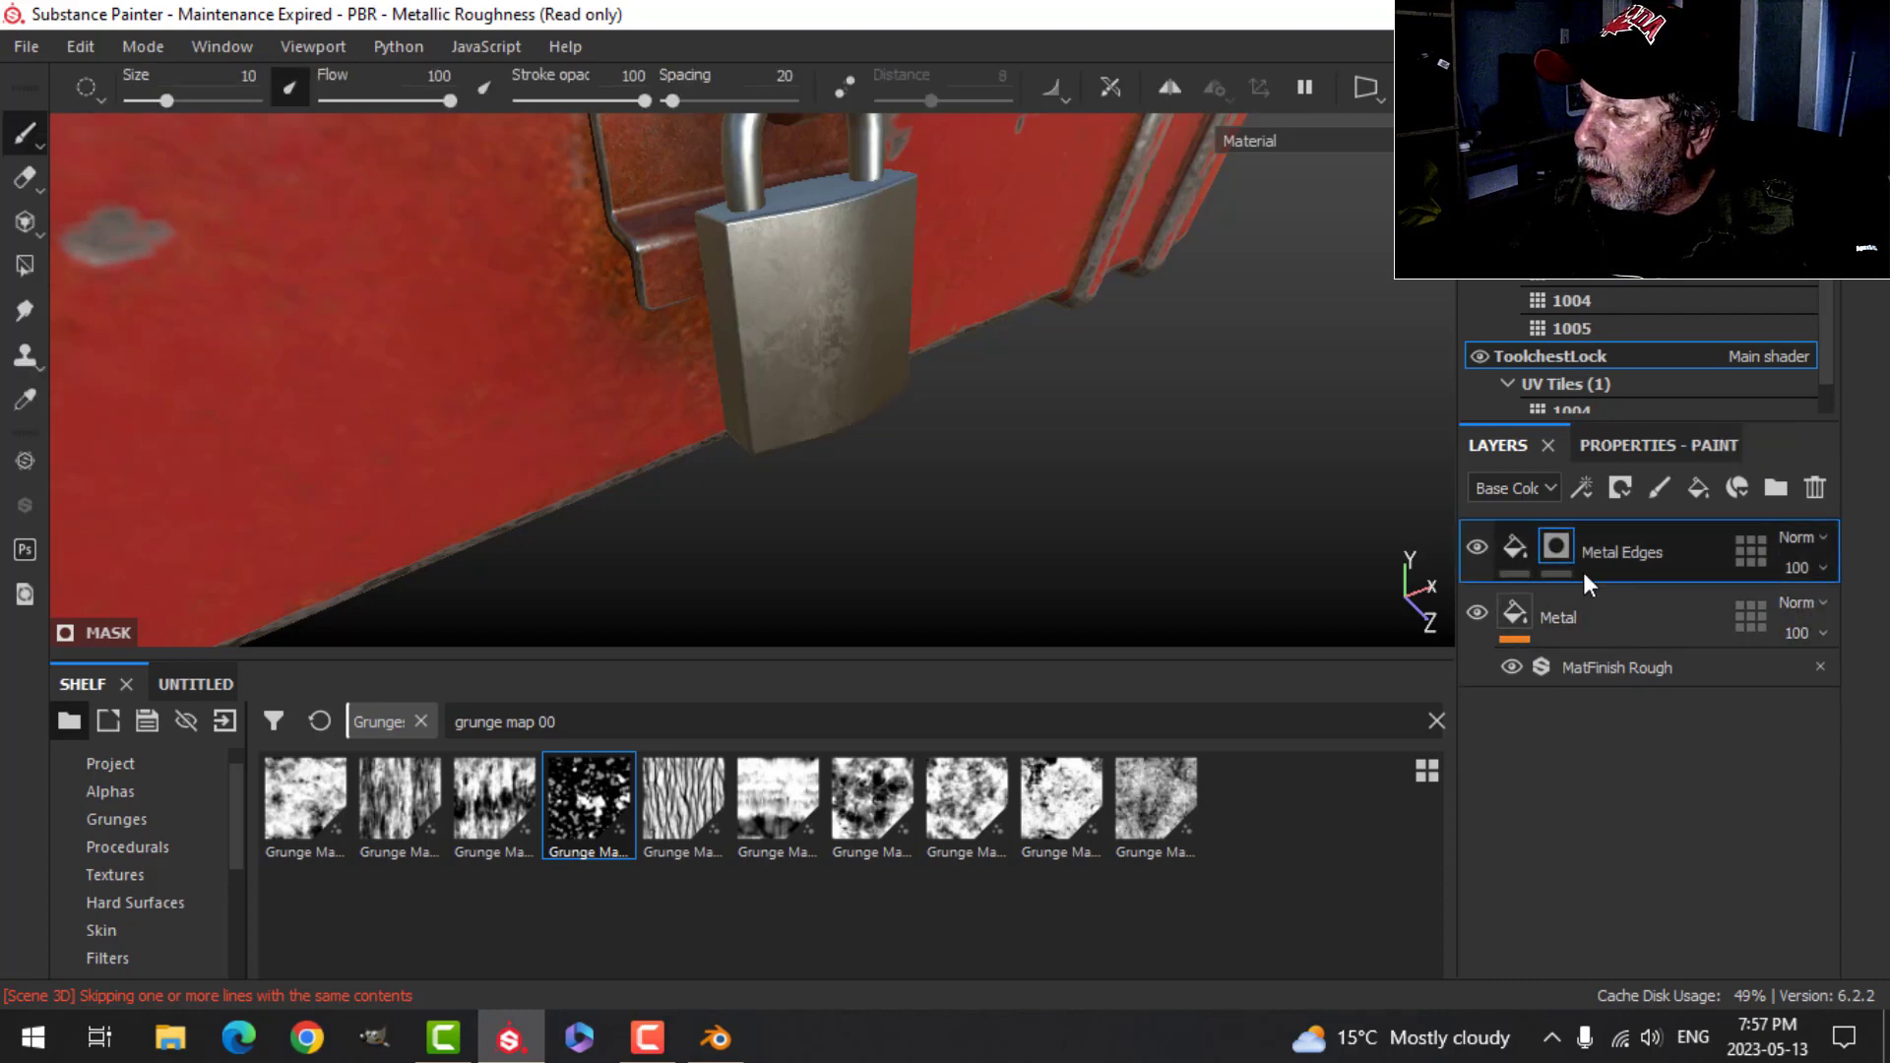
key(ctrl+z)
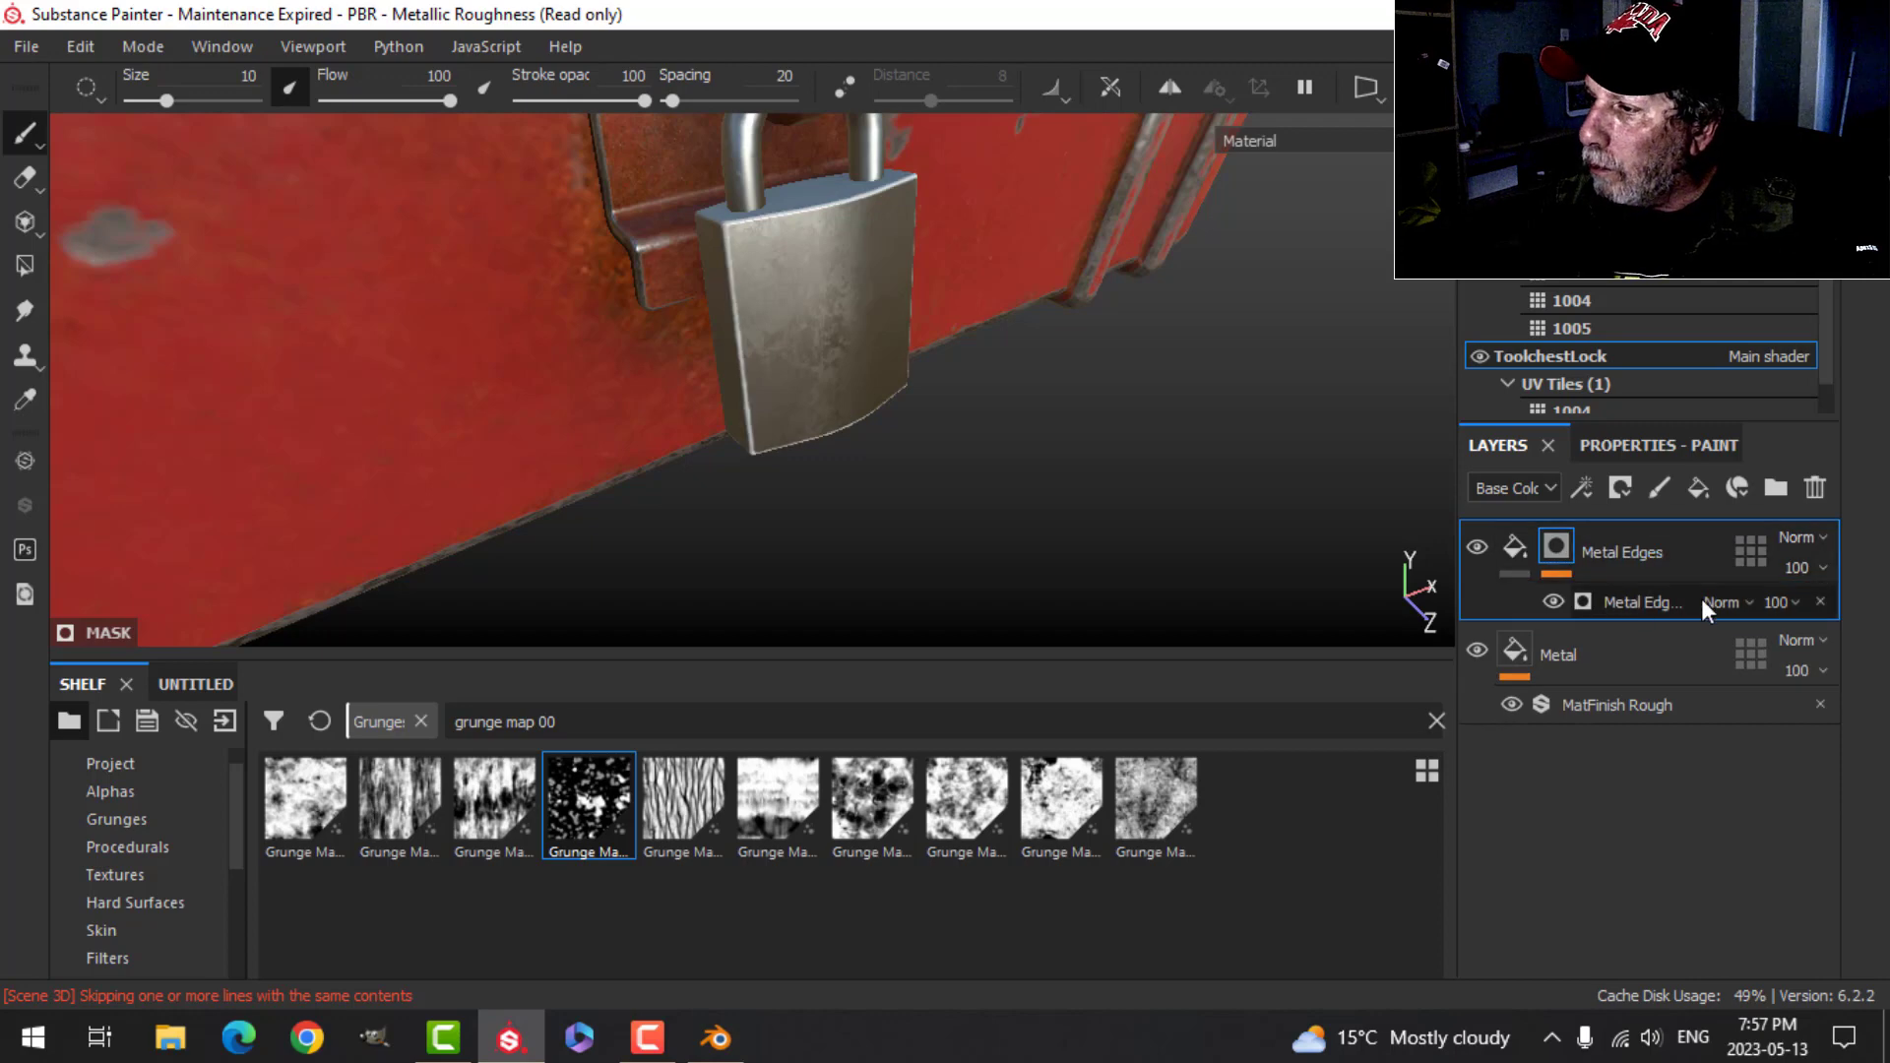
click(1797, 603)
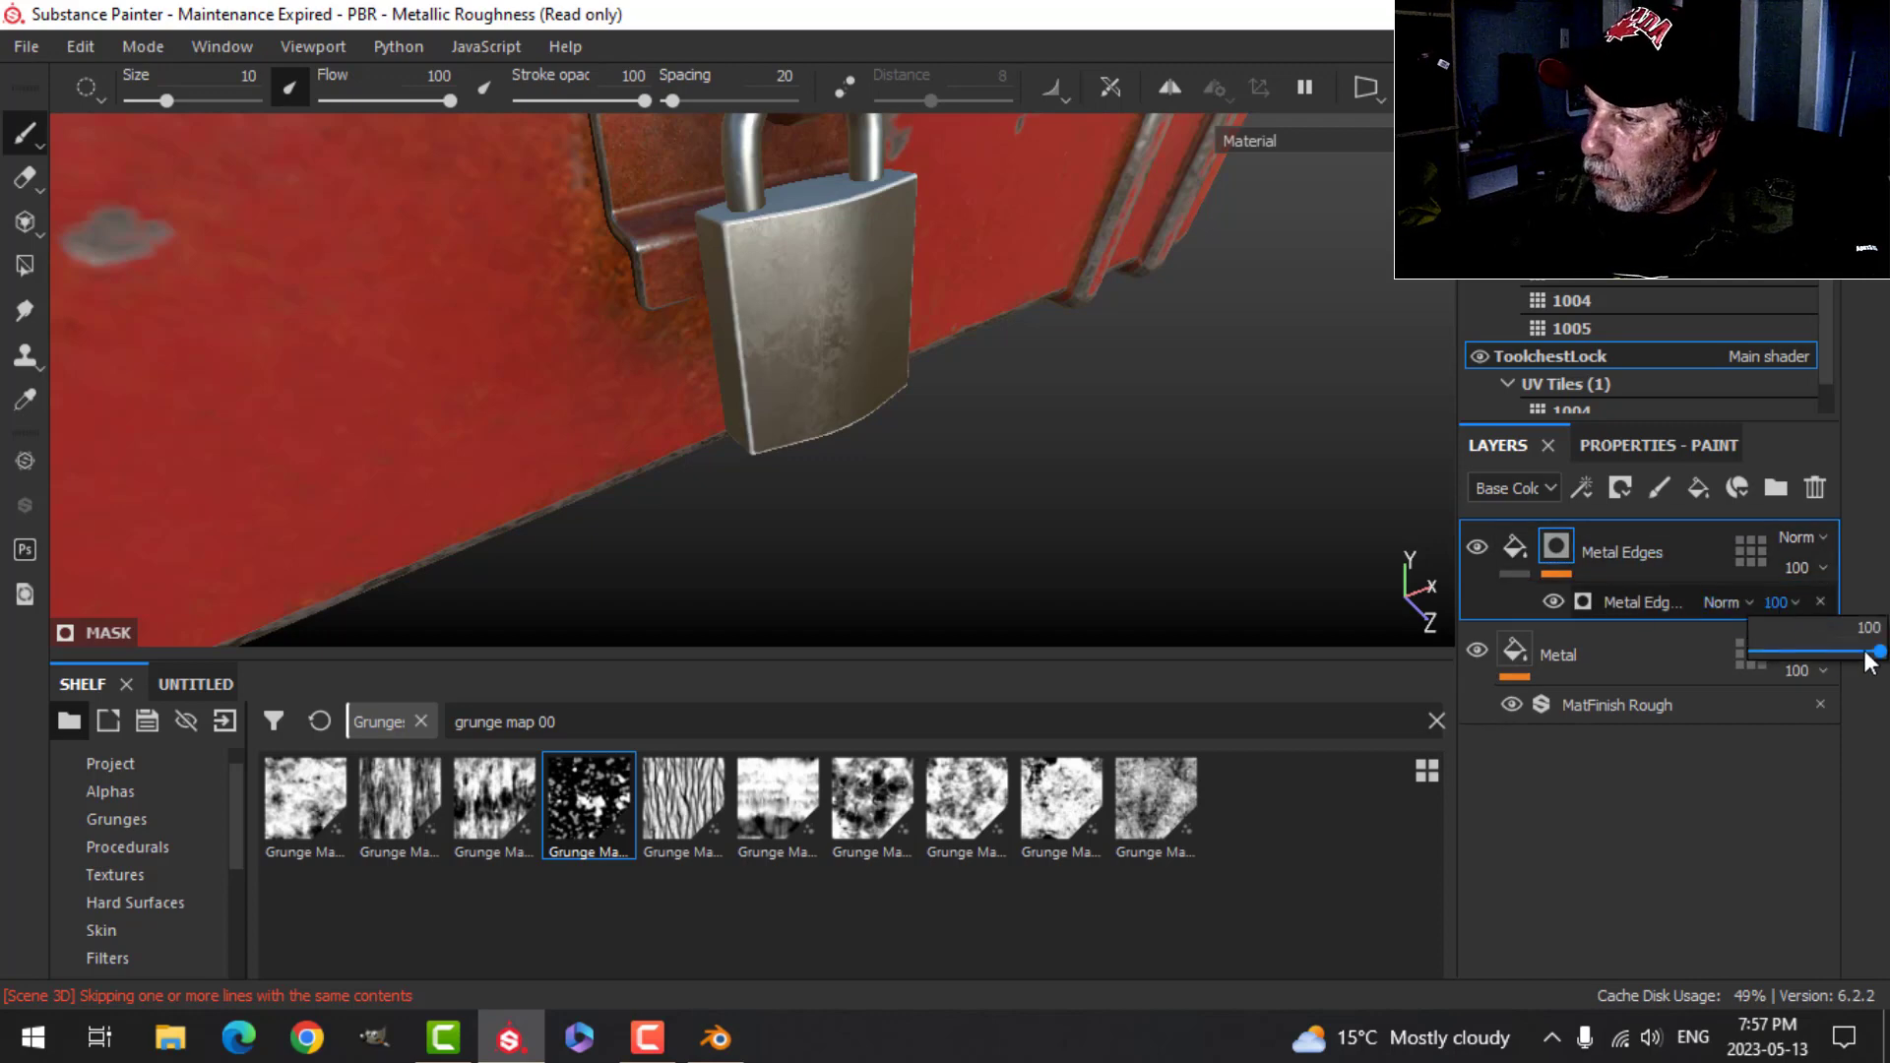
drag(1878, 655, 1816, 662)
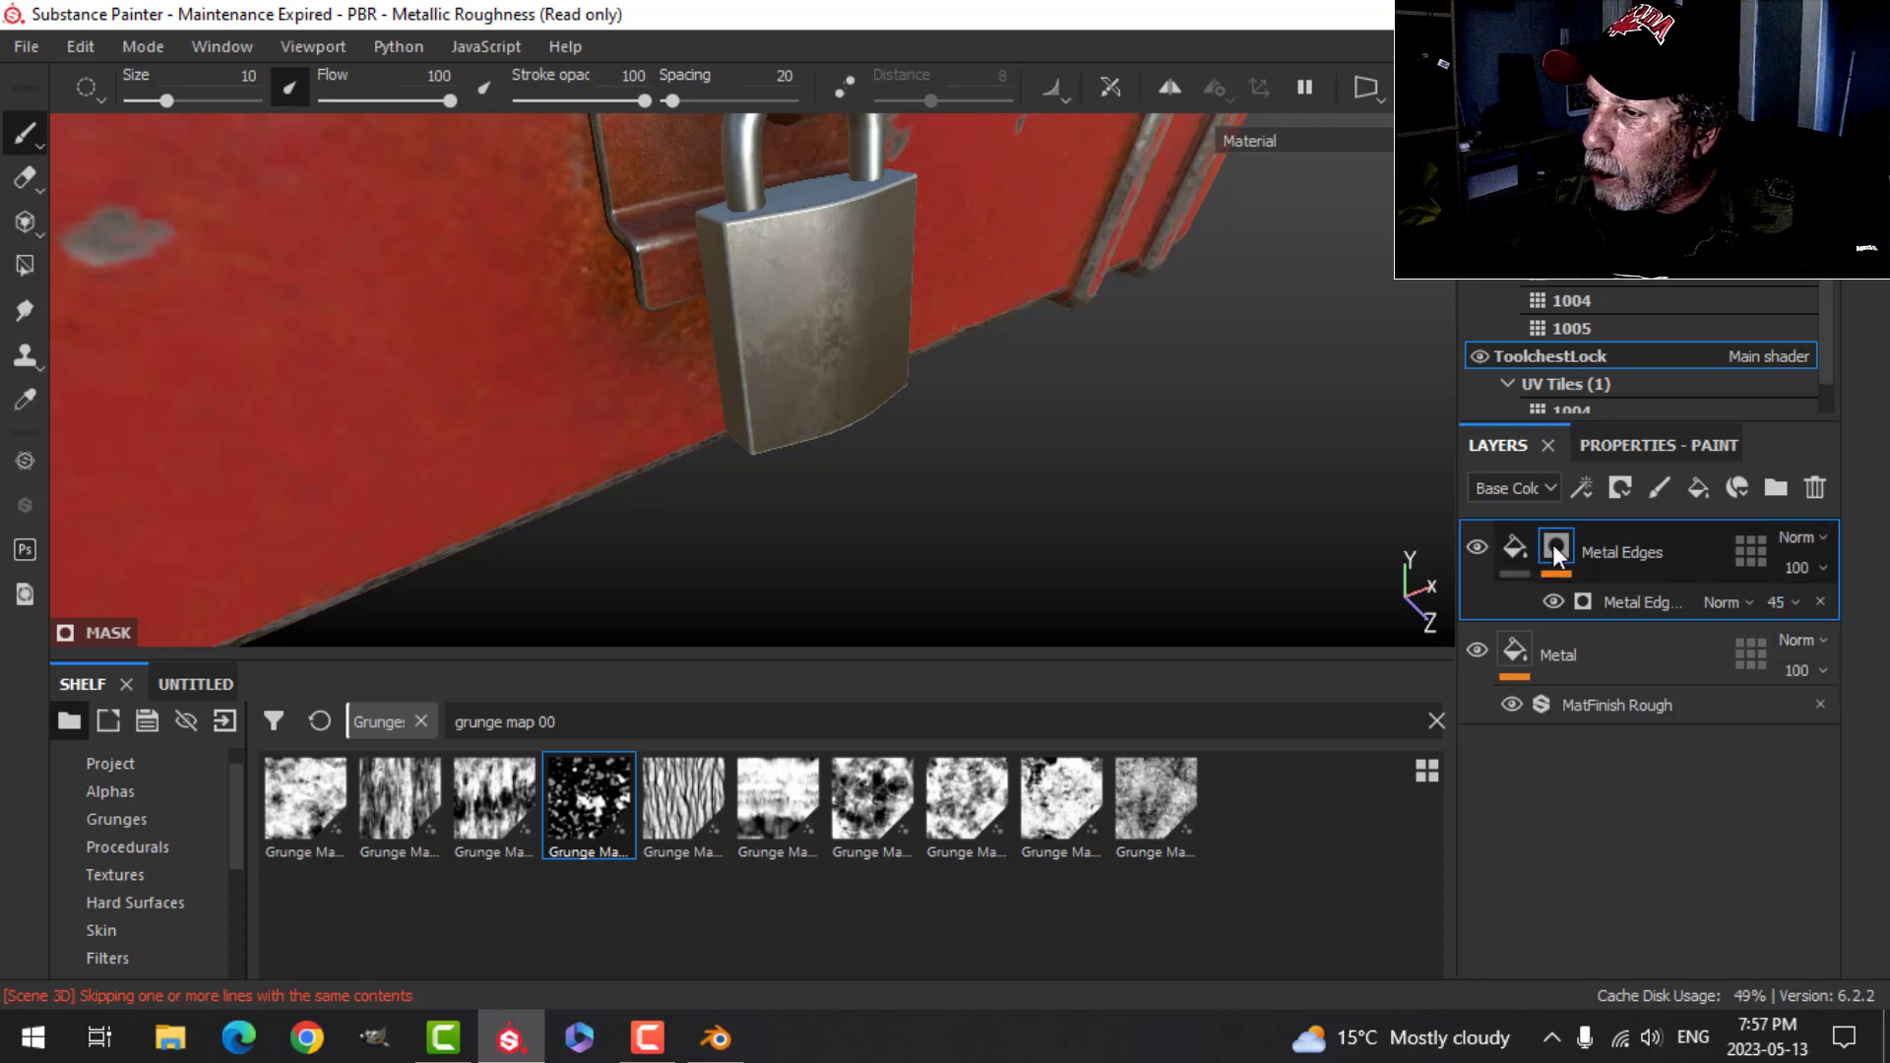
- Add a fill layer above Metal Edges with Rust Fine as its base color, and raise its roughness well above 0.3
click(1523, 544)
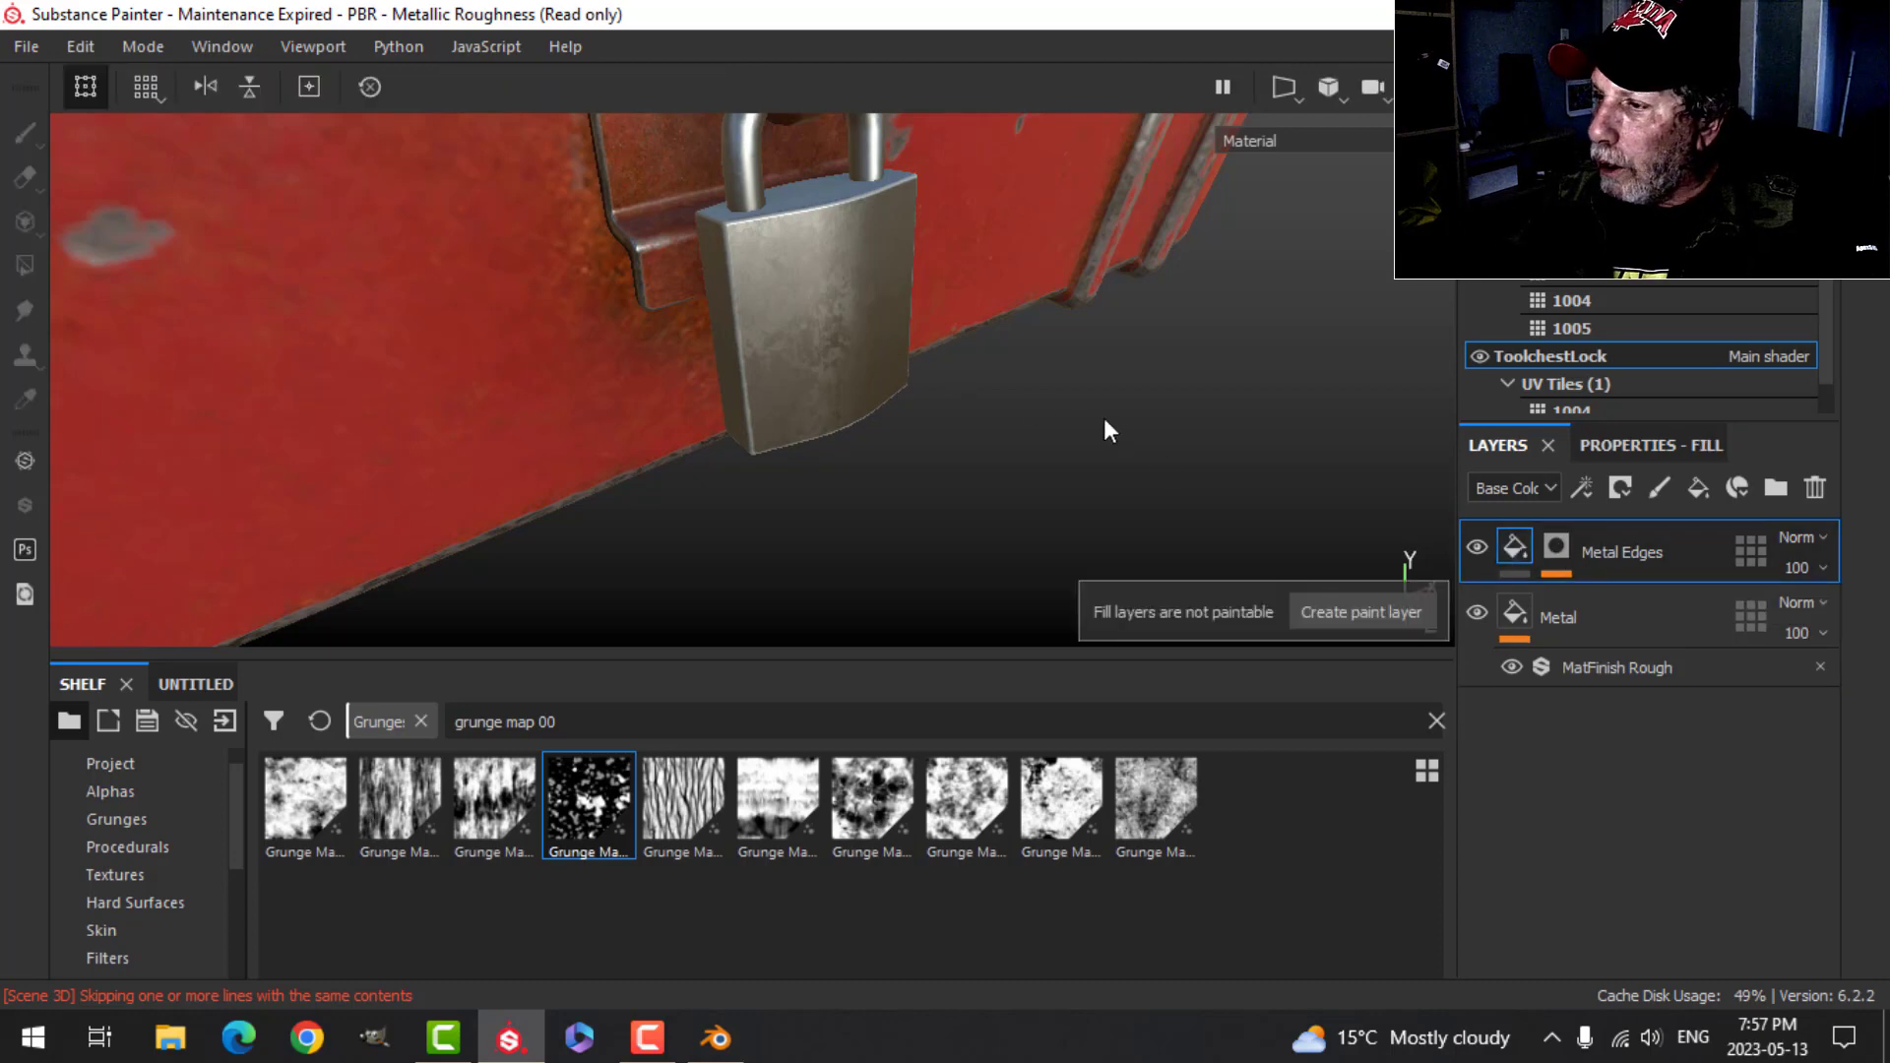
mouse_move(1199, 426)
alt+mouse_down()
mouse_move(1105, 434)
mouse_move(1130, 456)
mouse_move(1066, 424)
alt+mouse_up()
click(1693, 488)
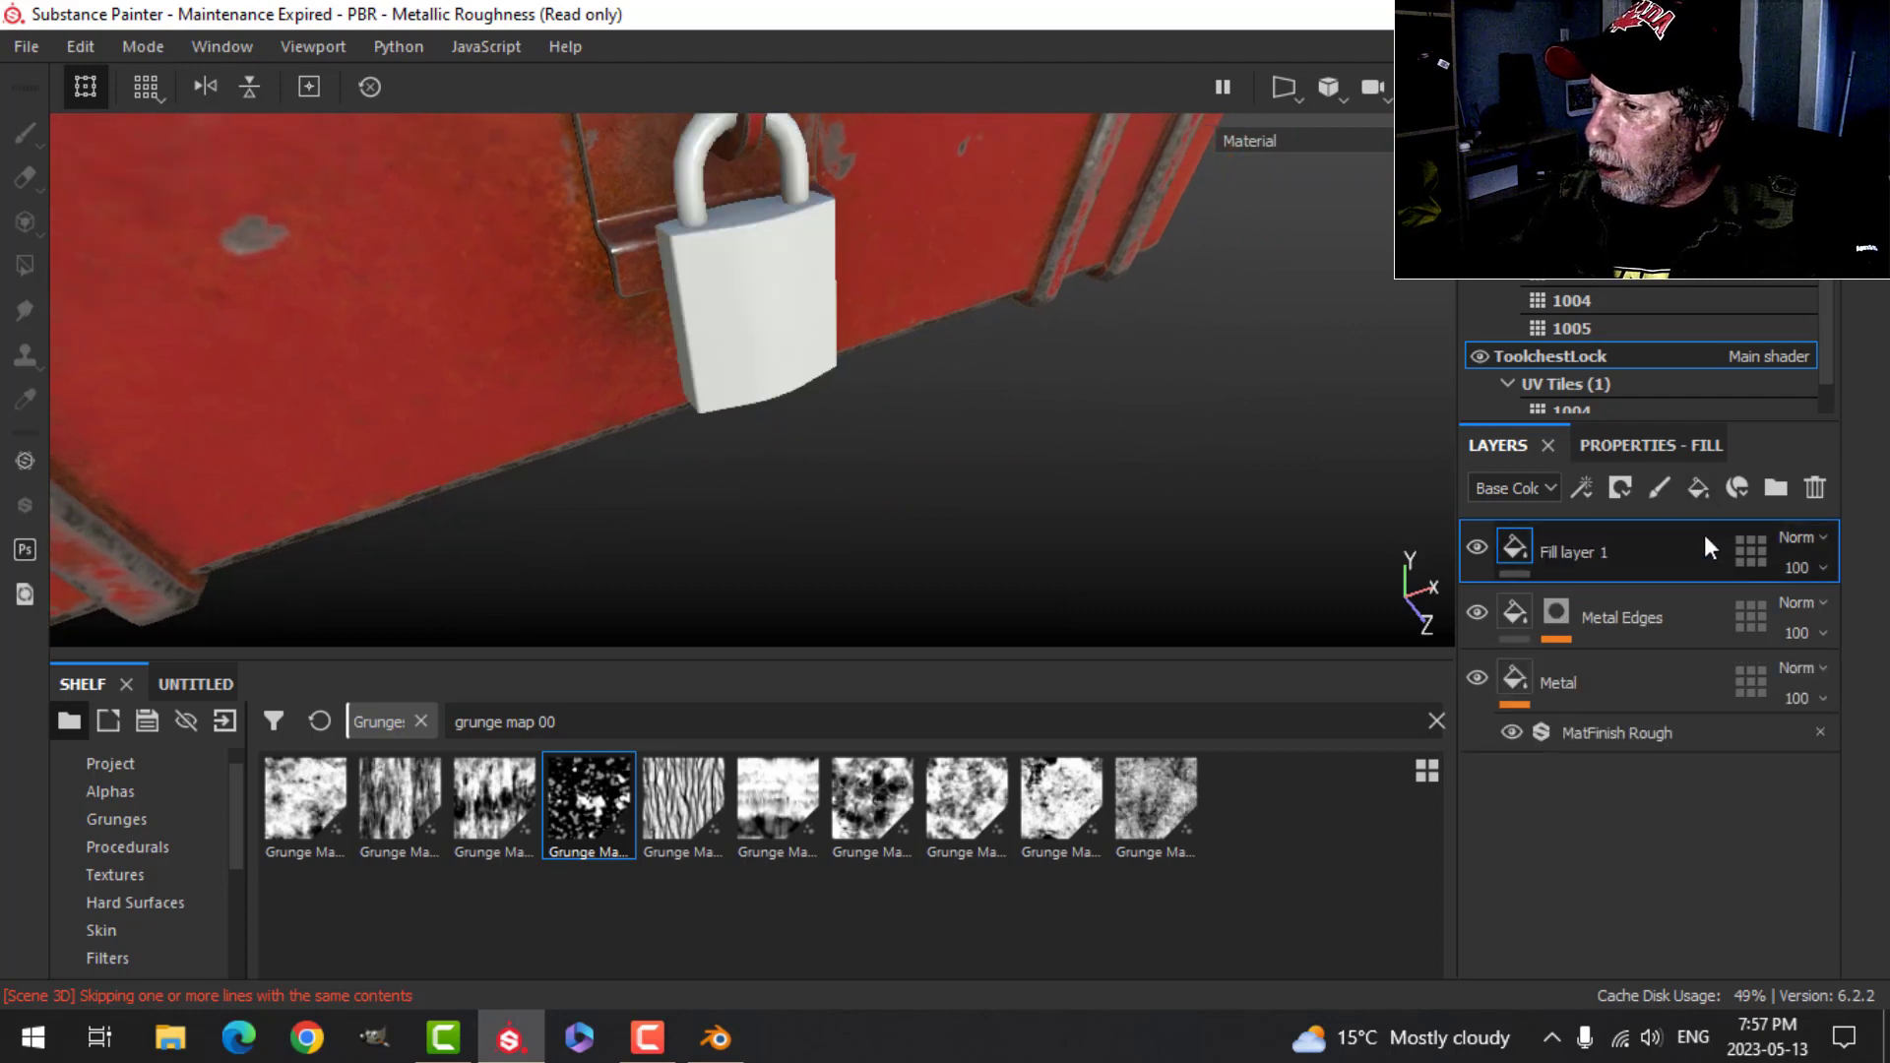
click(1635, 446)
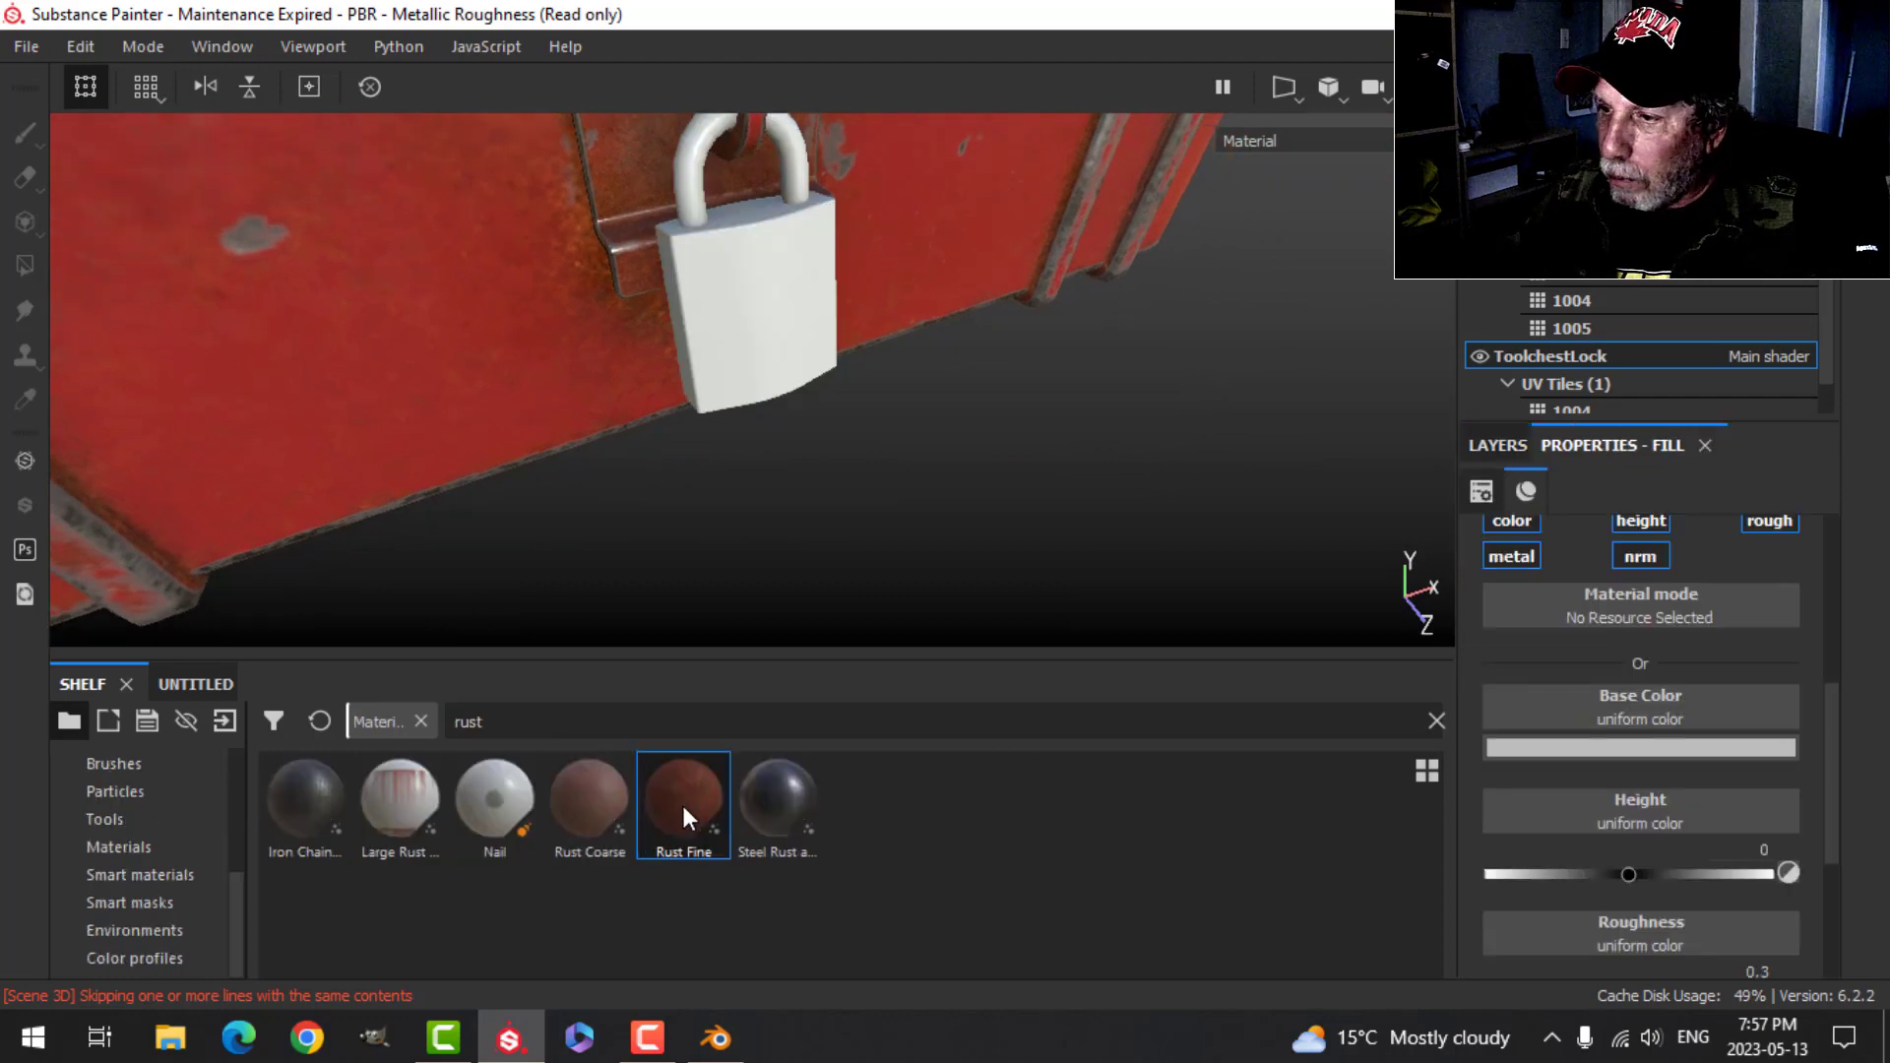
drag(683, 798, 1582, 711)
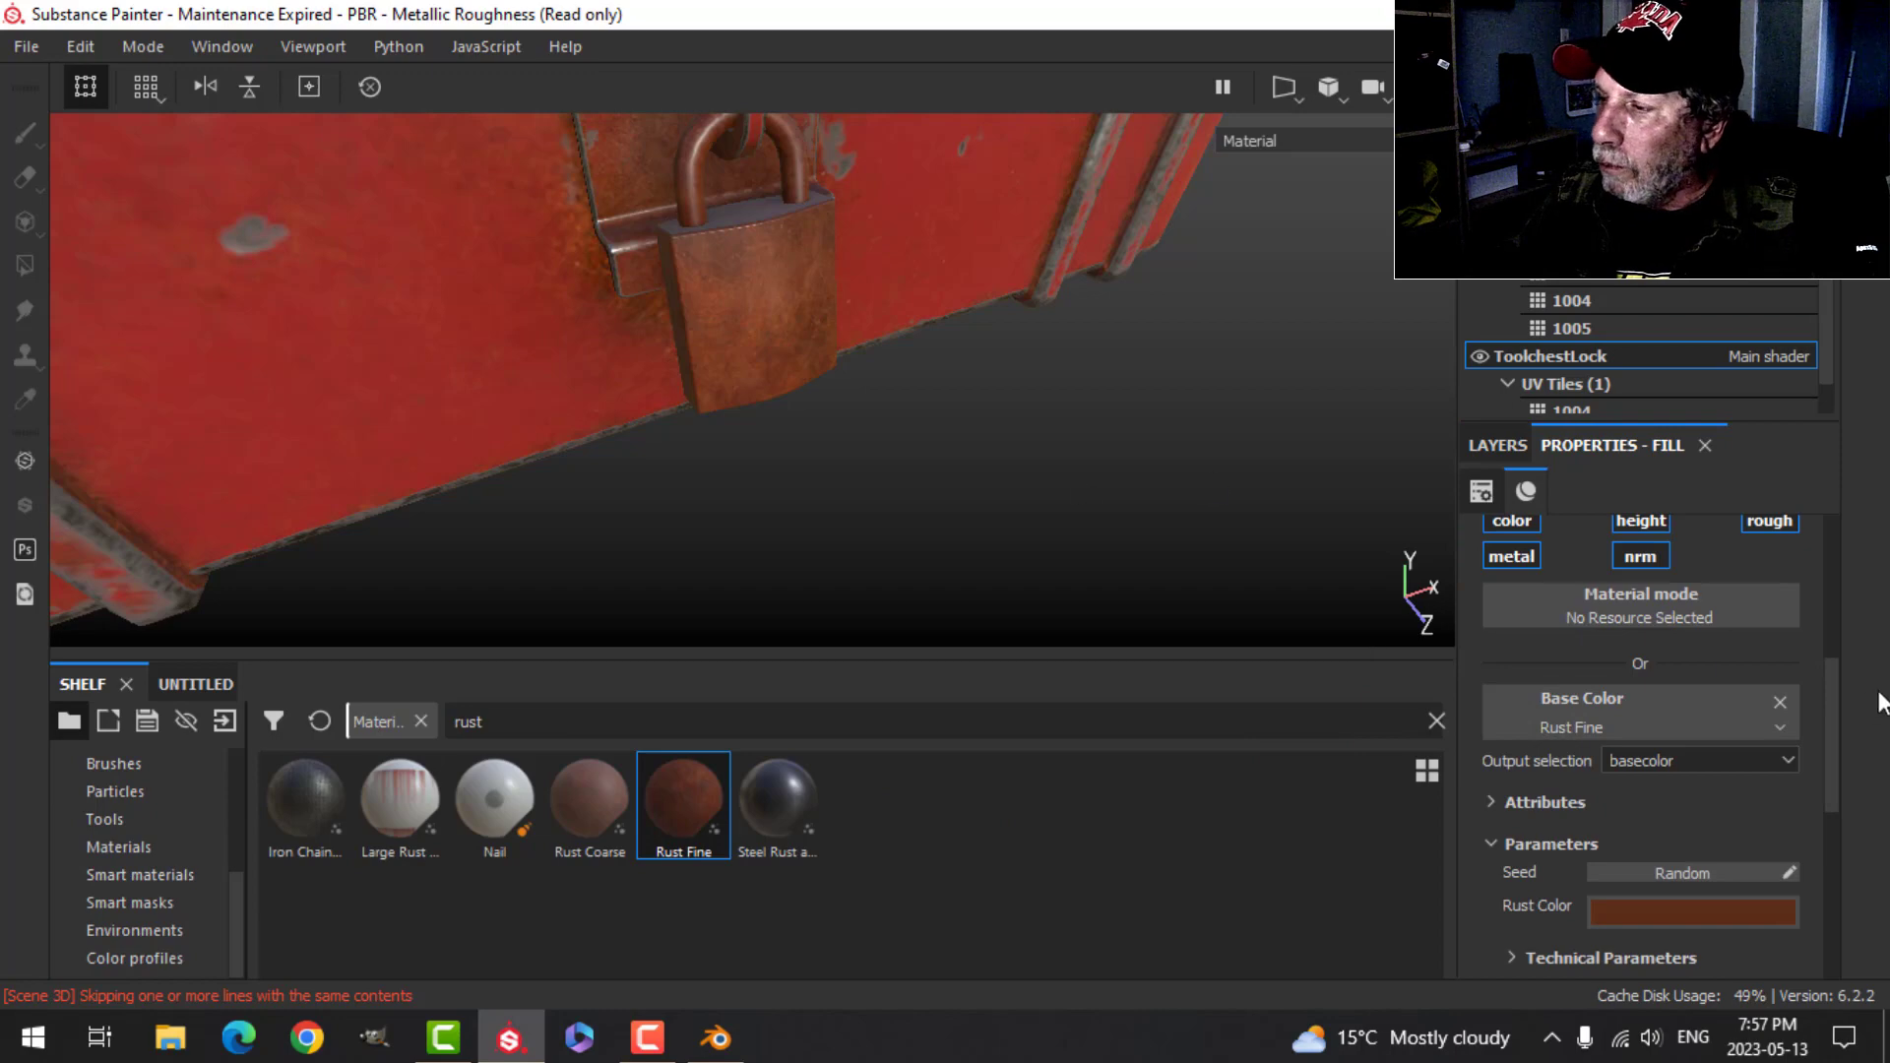
scroll(1663, 836, down, 5)
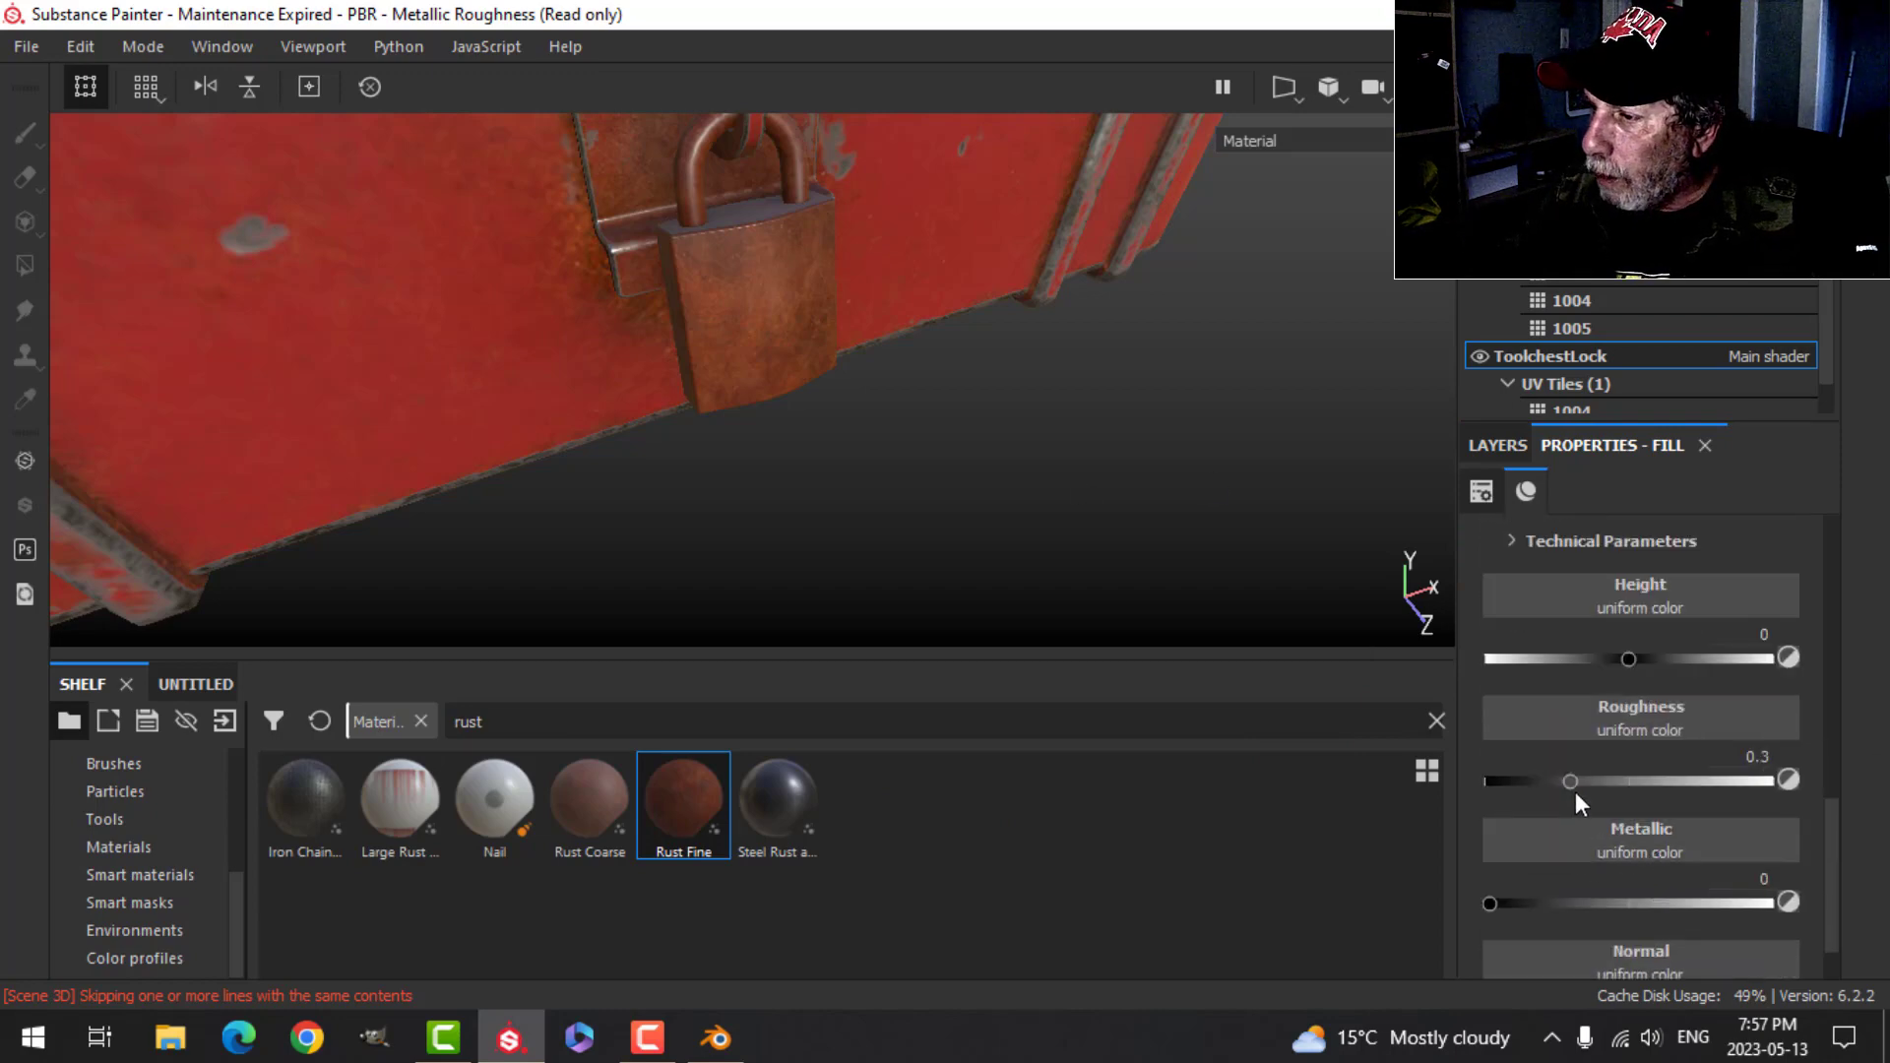
drag(1571, 782, 1717, 783)
- Add a black mask to the new rust-colored fill layer
click(1506, 451)
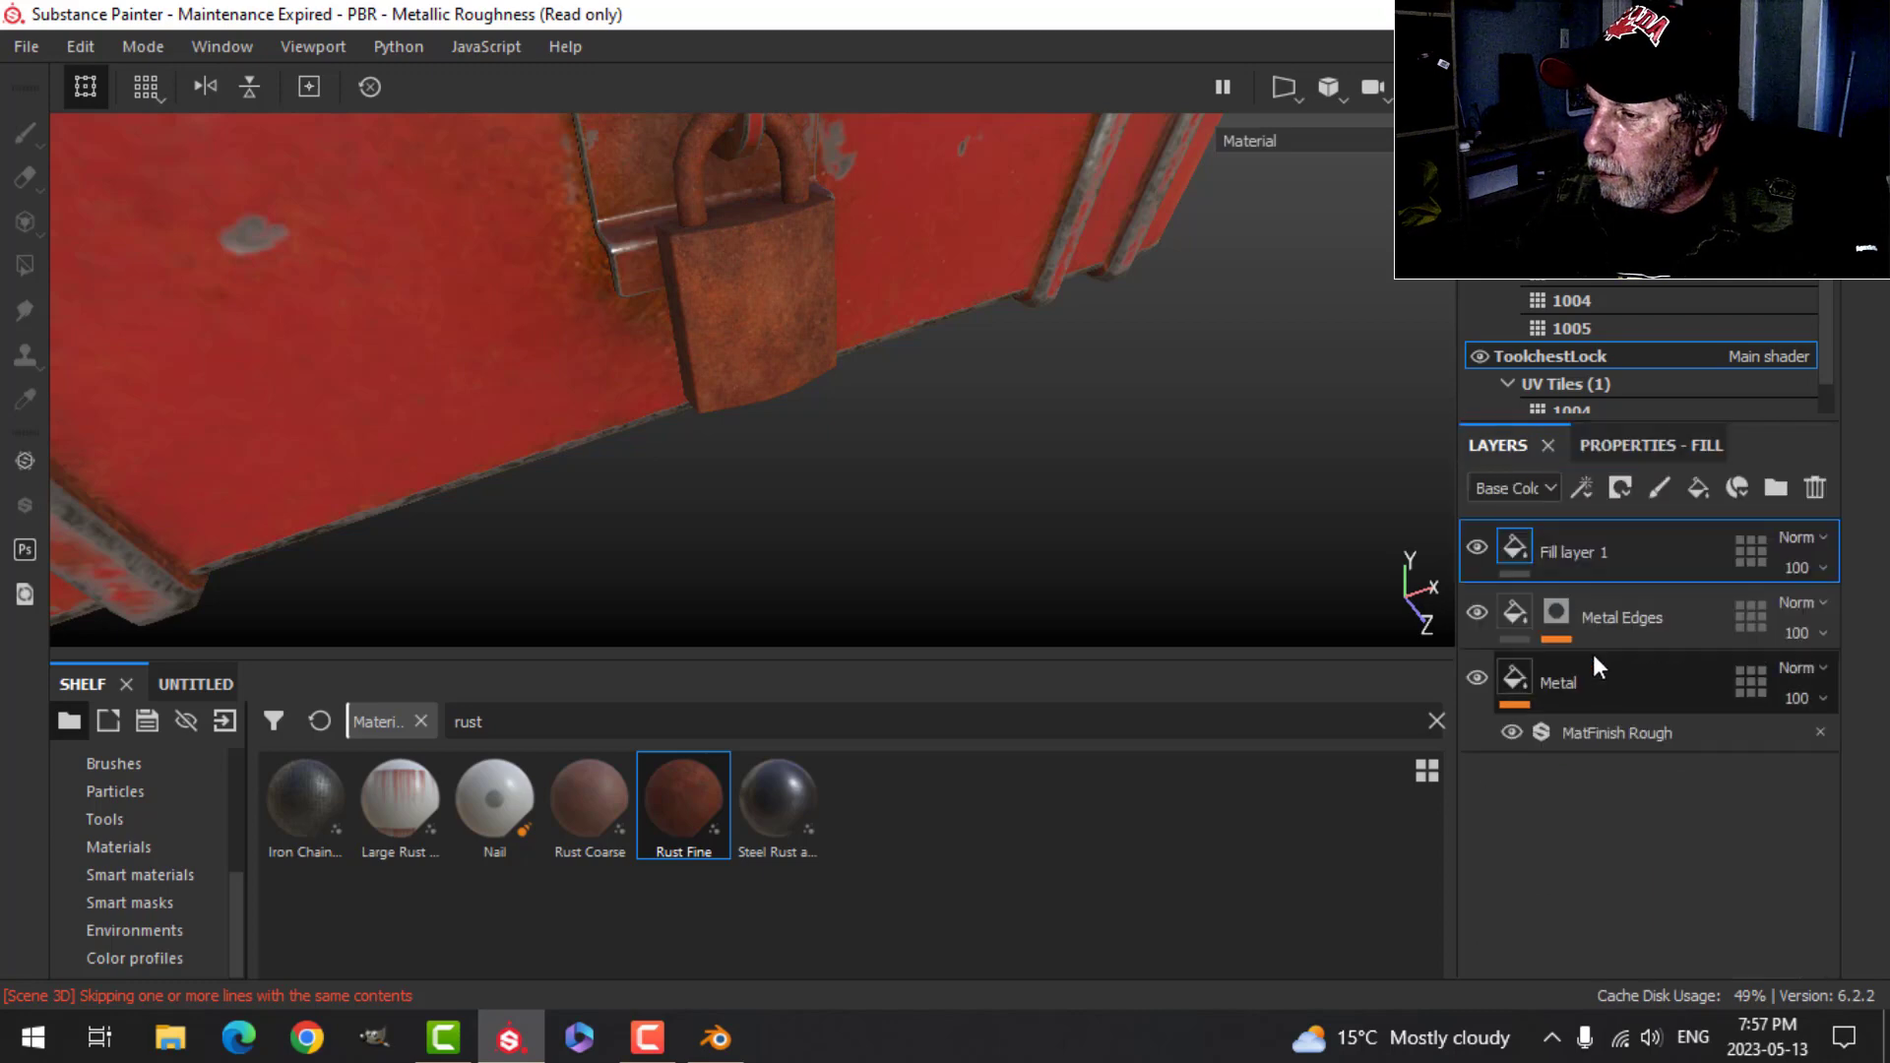
click(1623, 487)
click(1640, 552)
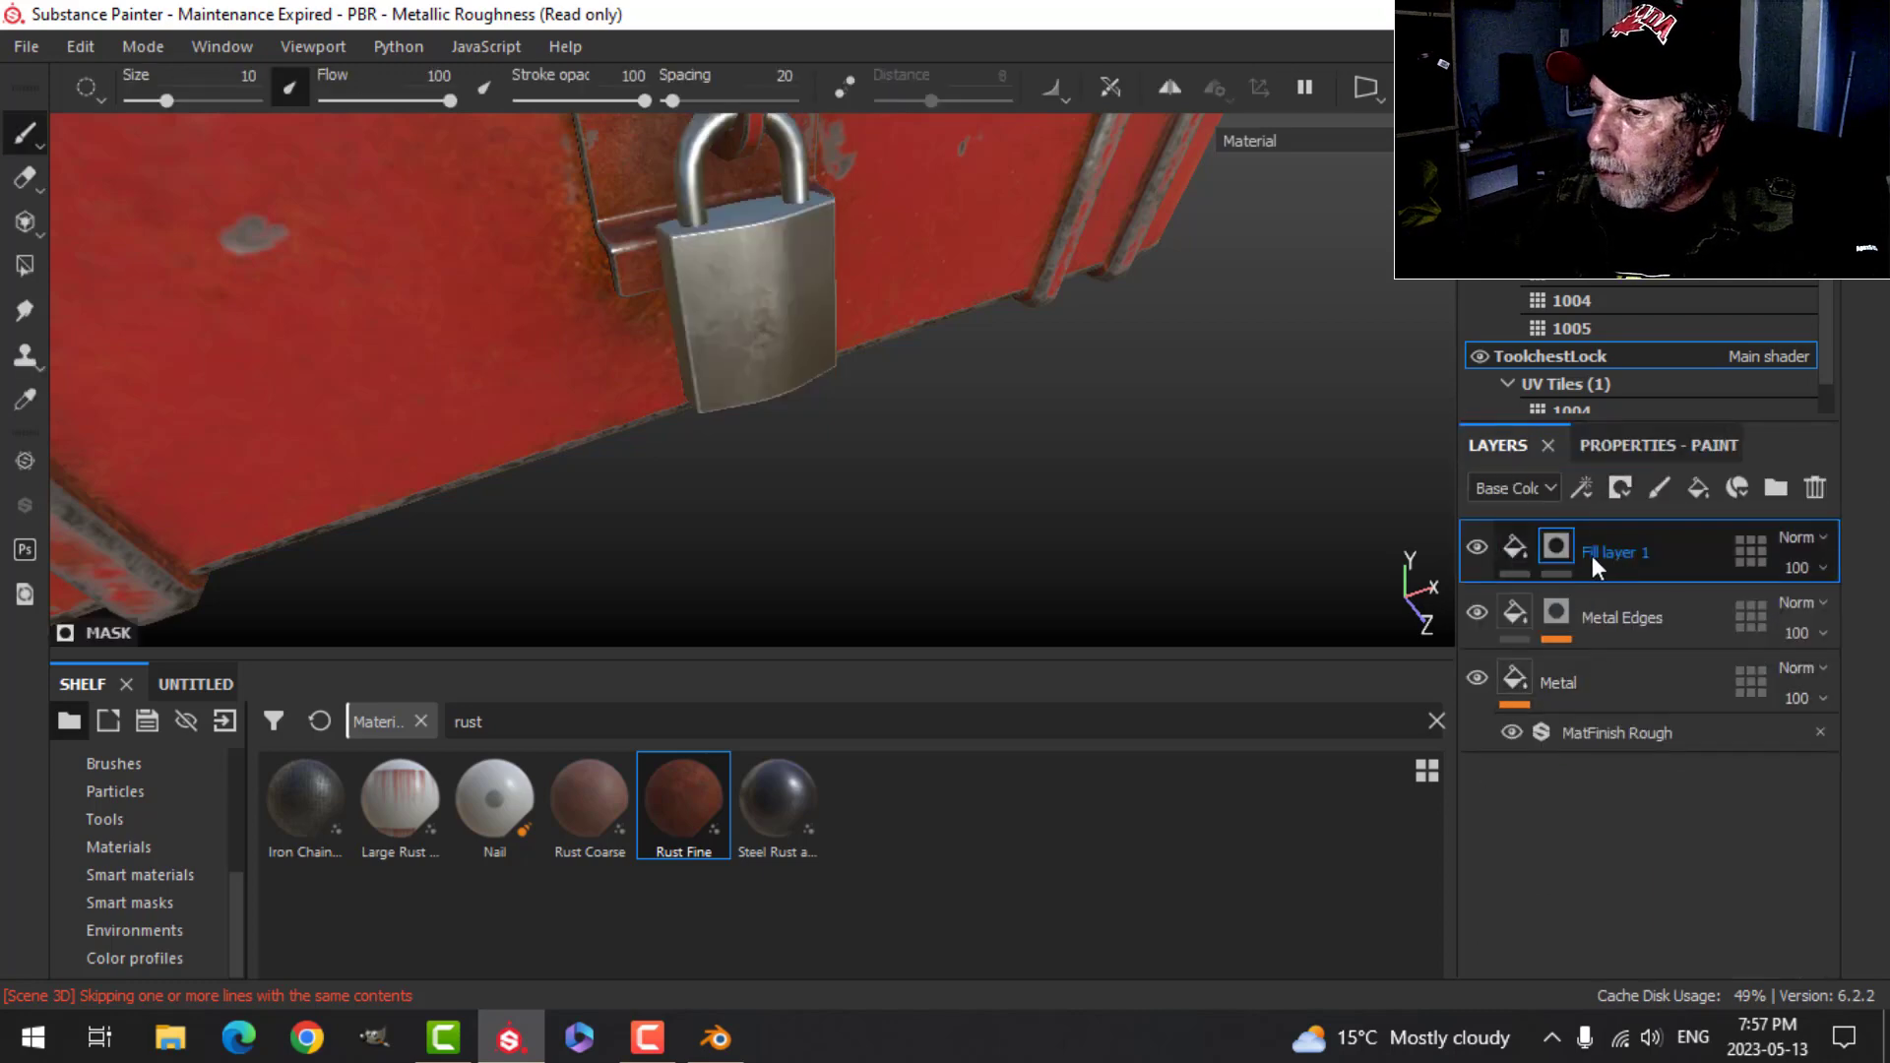
- Try adding a fill effect to the mask of the rust-colored fill layer
click(1652, 445)
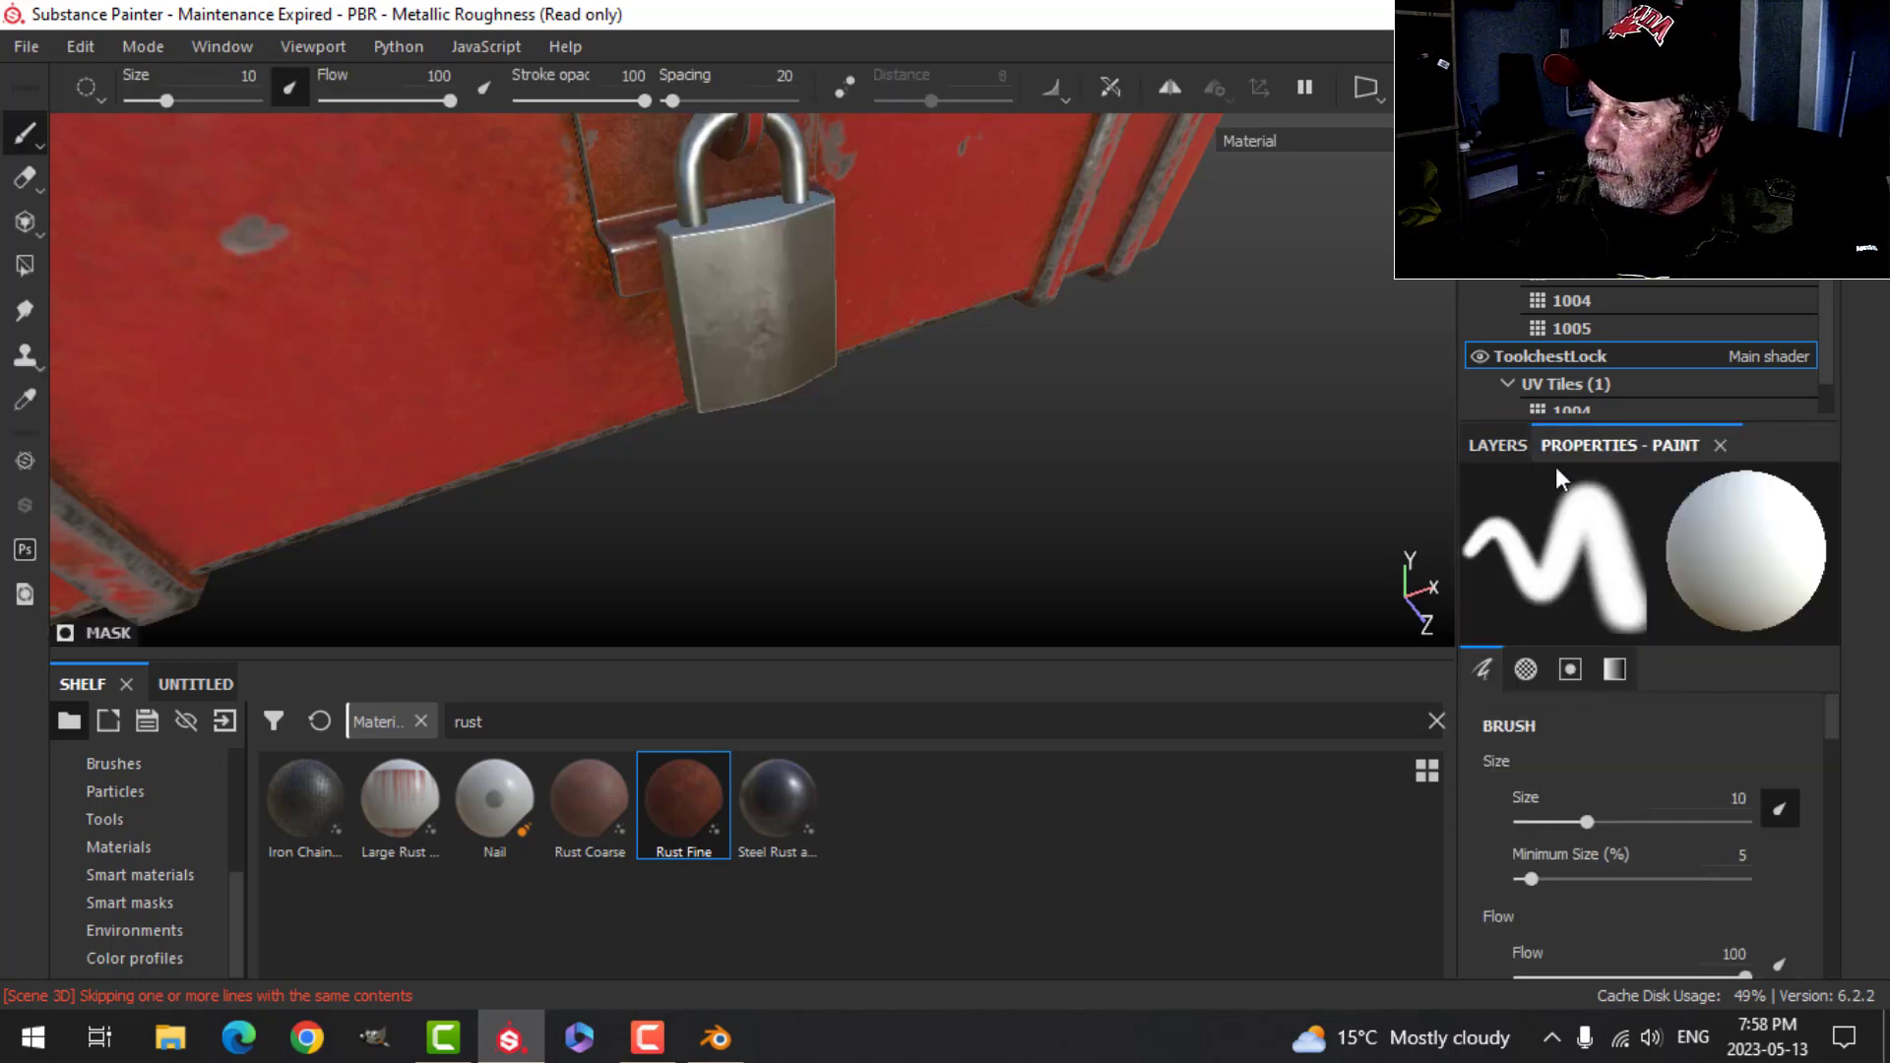
click(1497, 445)
right_click(1551, 546)
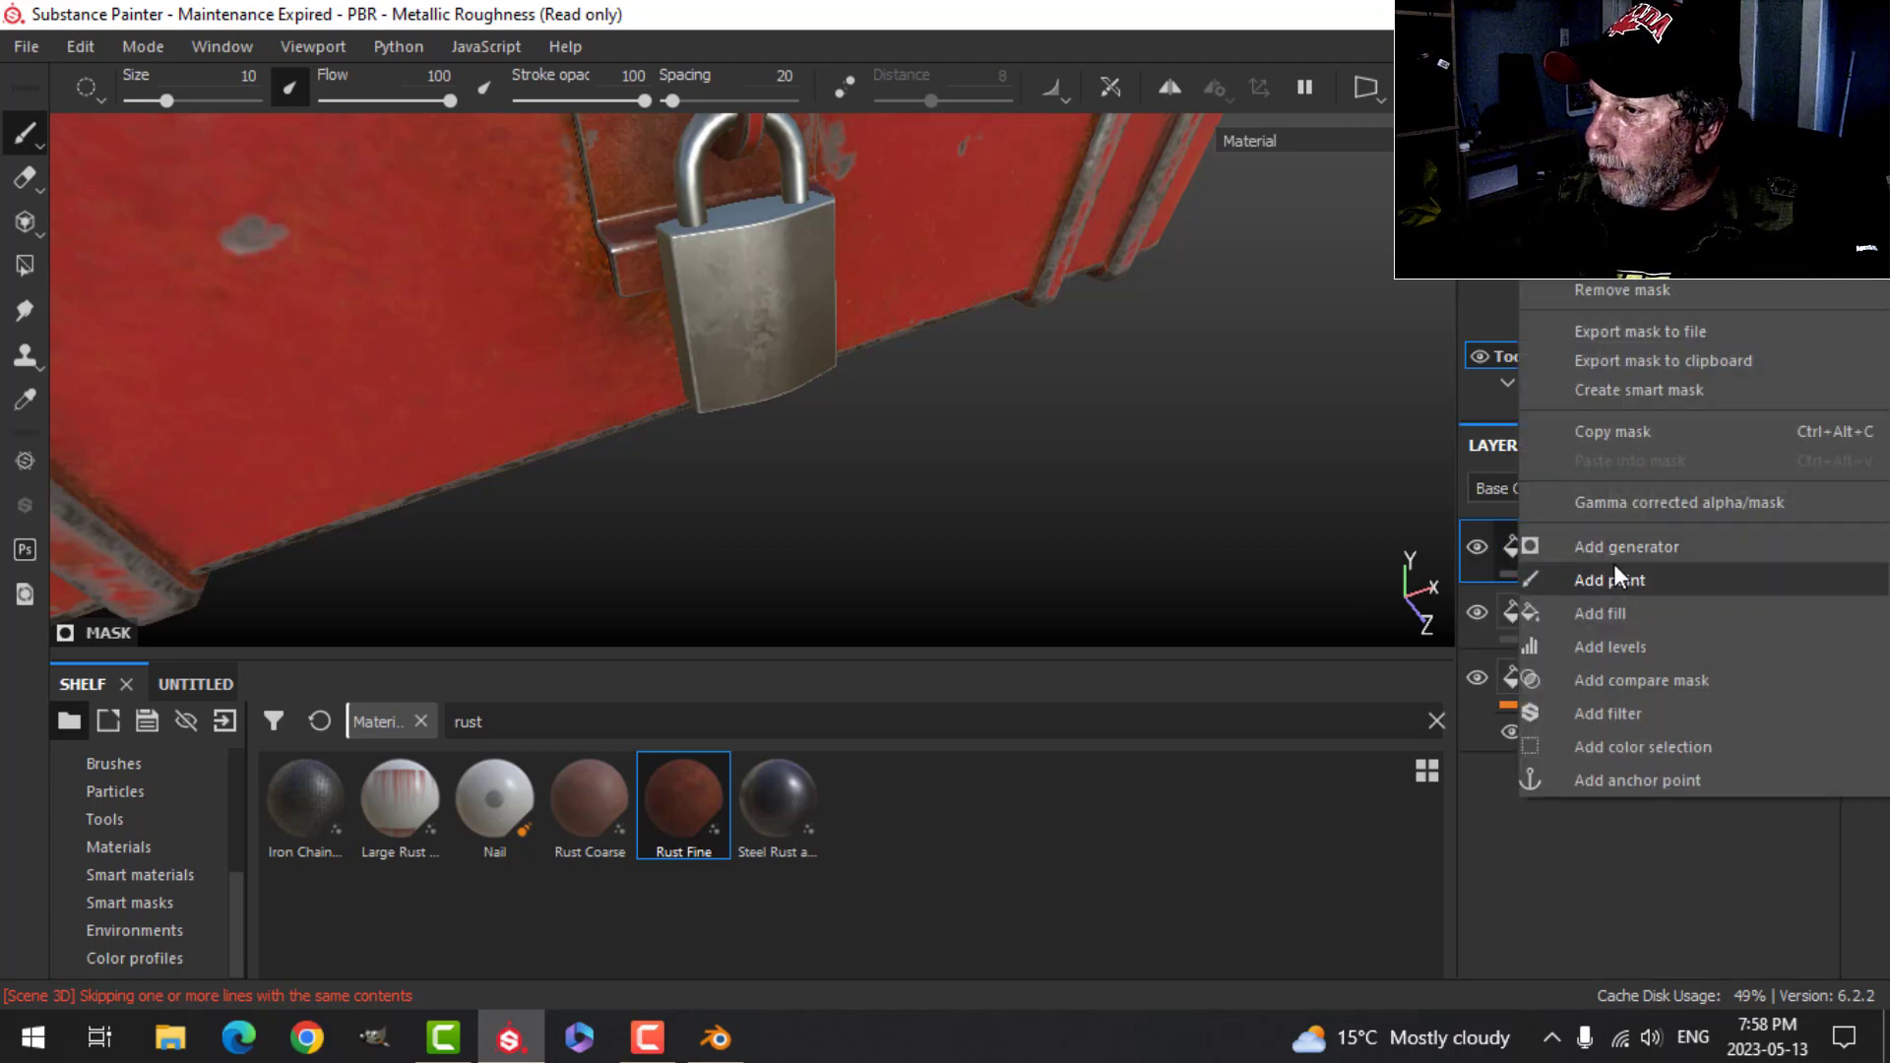
click(1615, 612)
click(1646, 448)
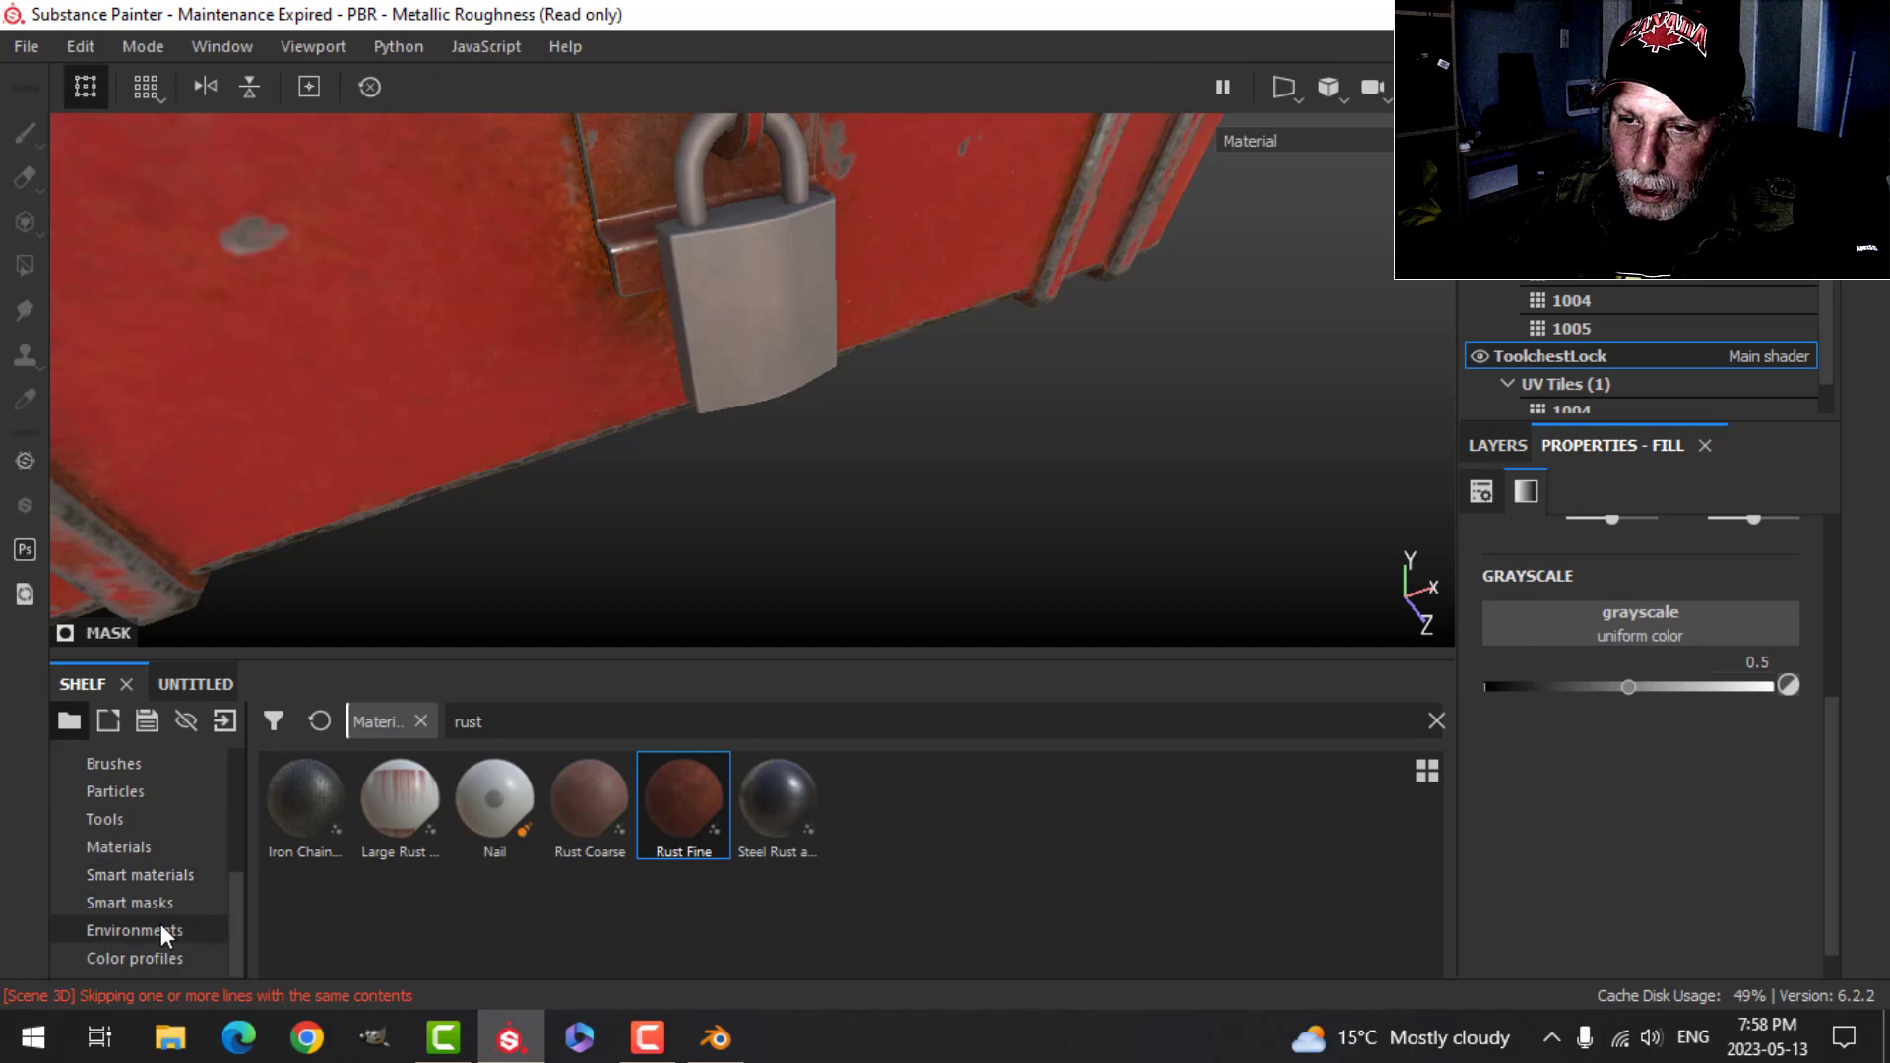
- Remove the fill effect from the top layer's mask and search the smart masks for rust
click(129, 903)
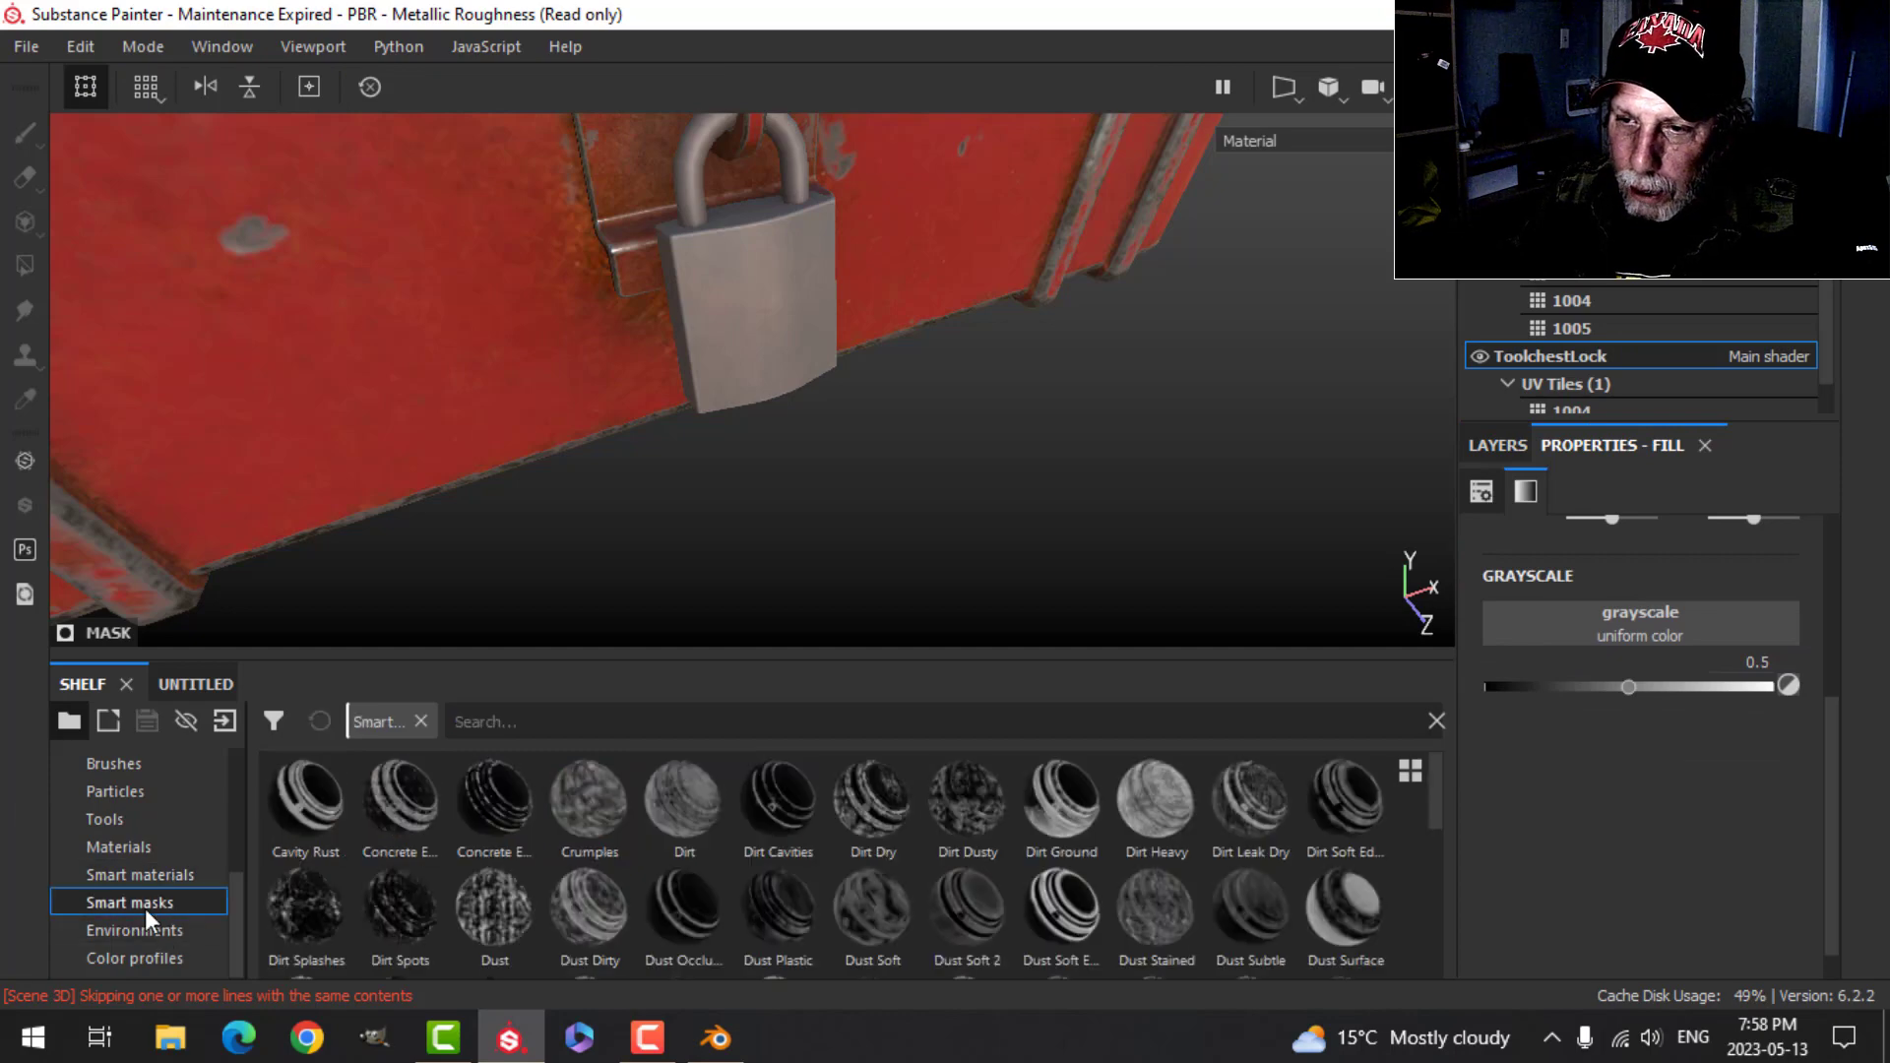
click(1514, 453)
click(1821, 602)
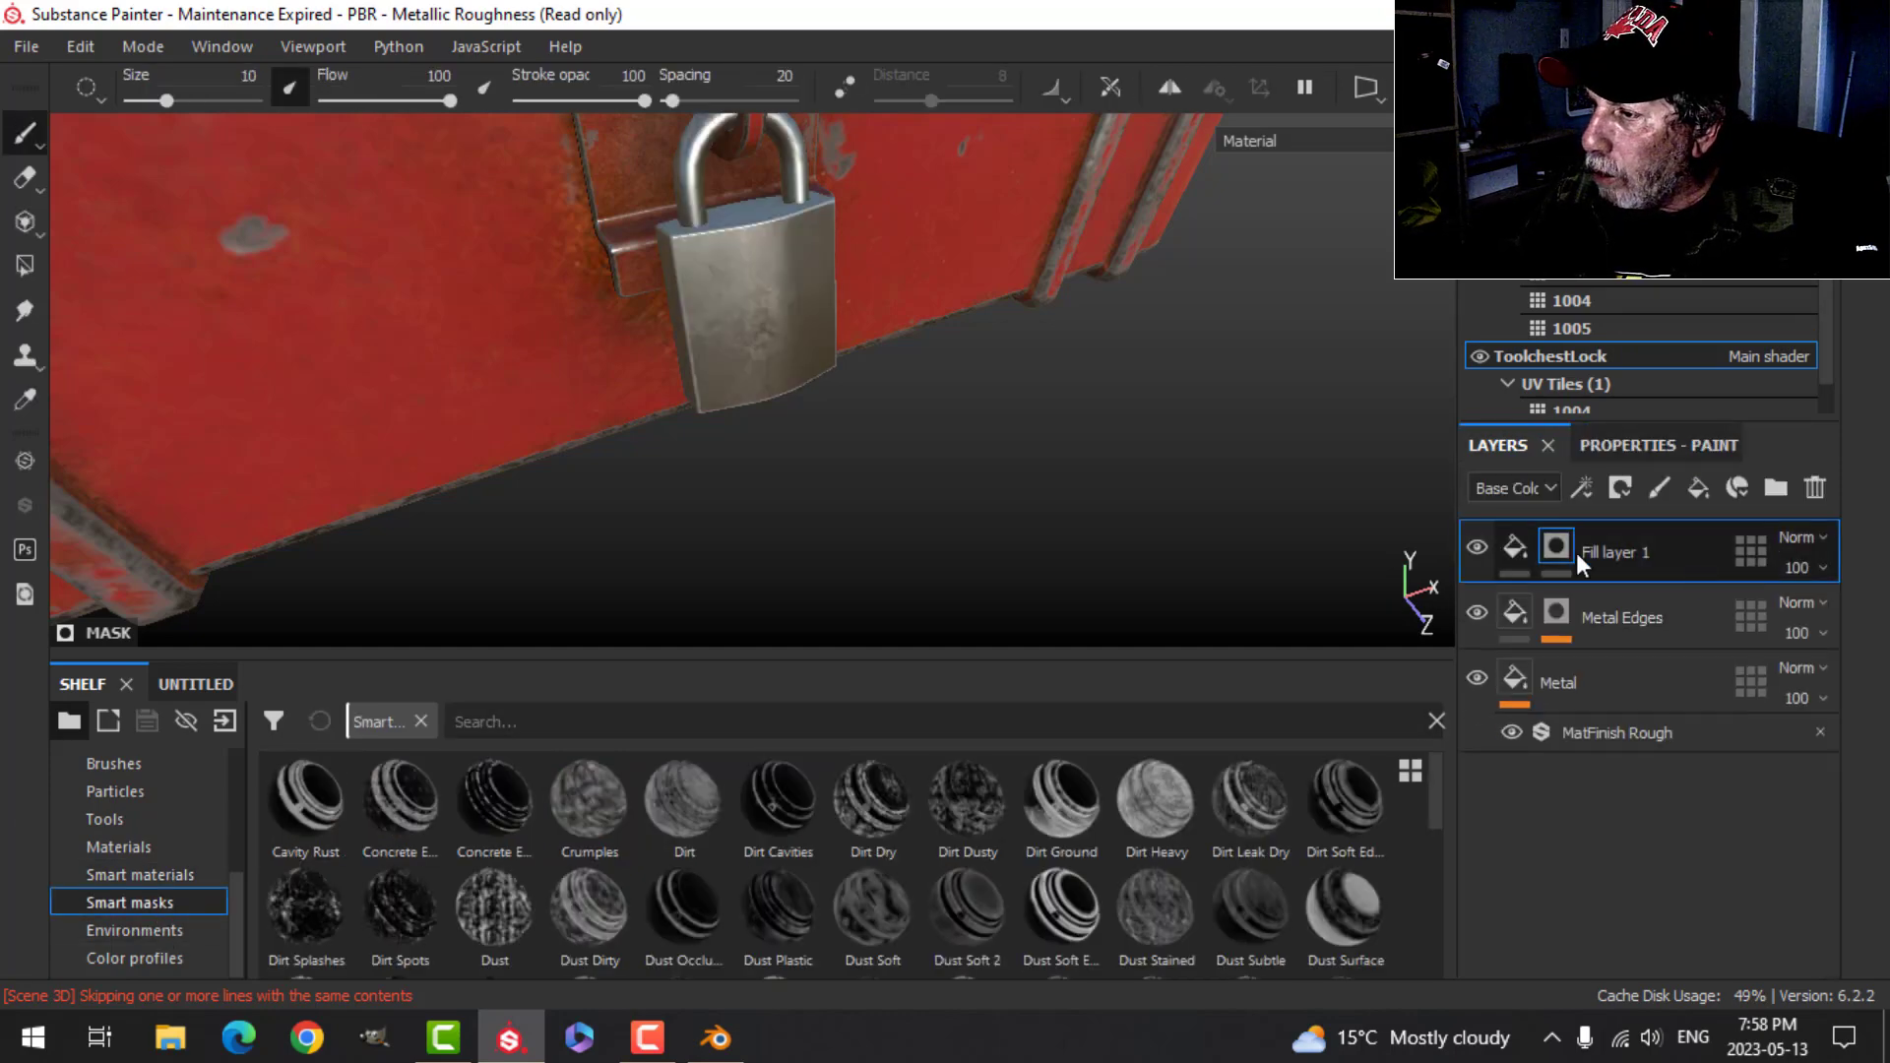
click(1558, 548)
click(546, 723)
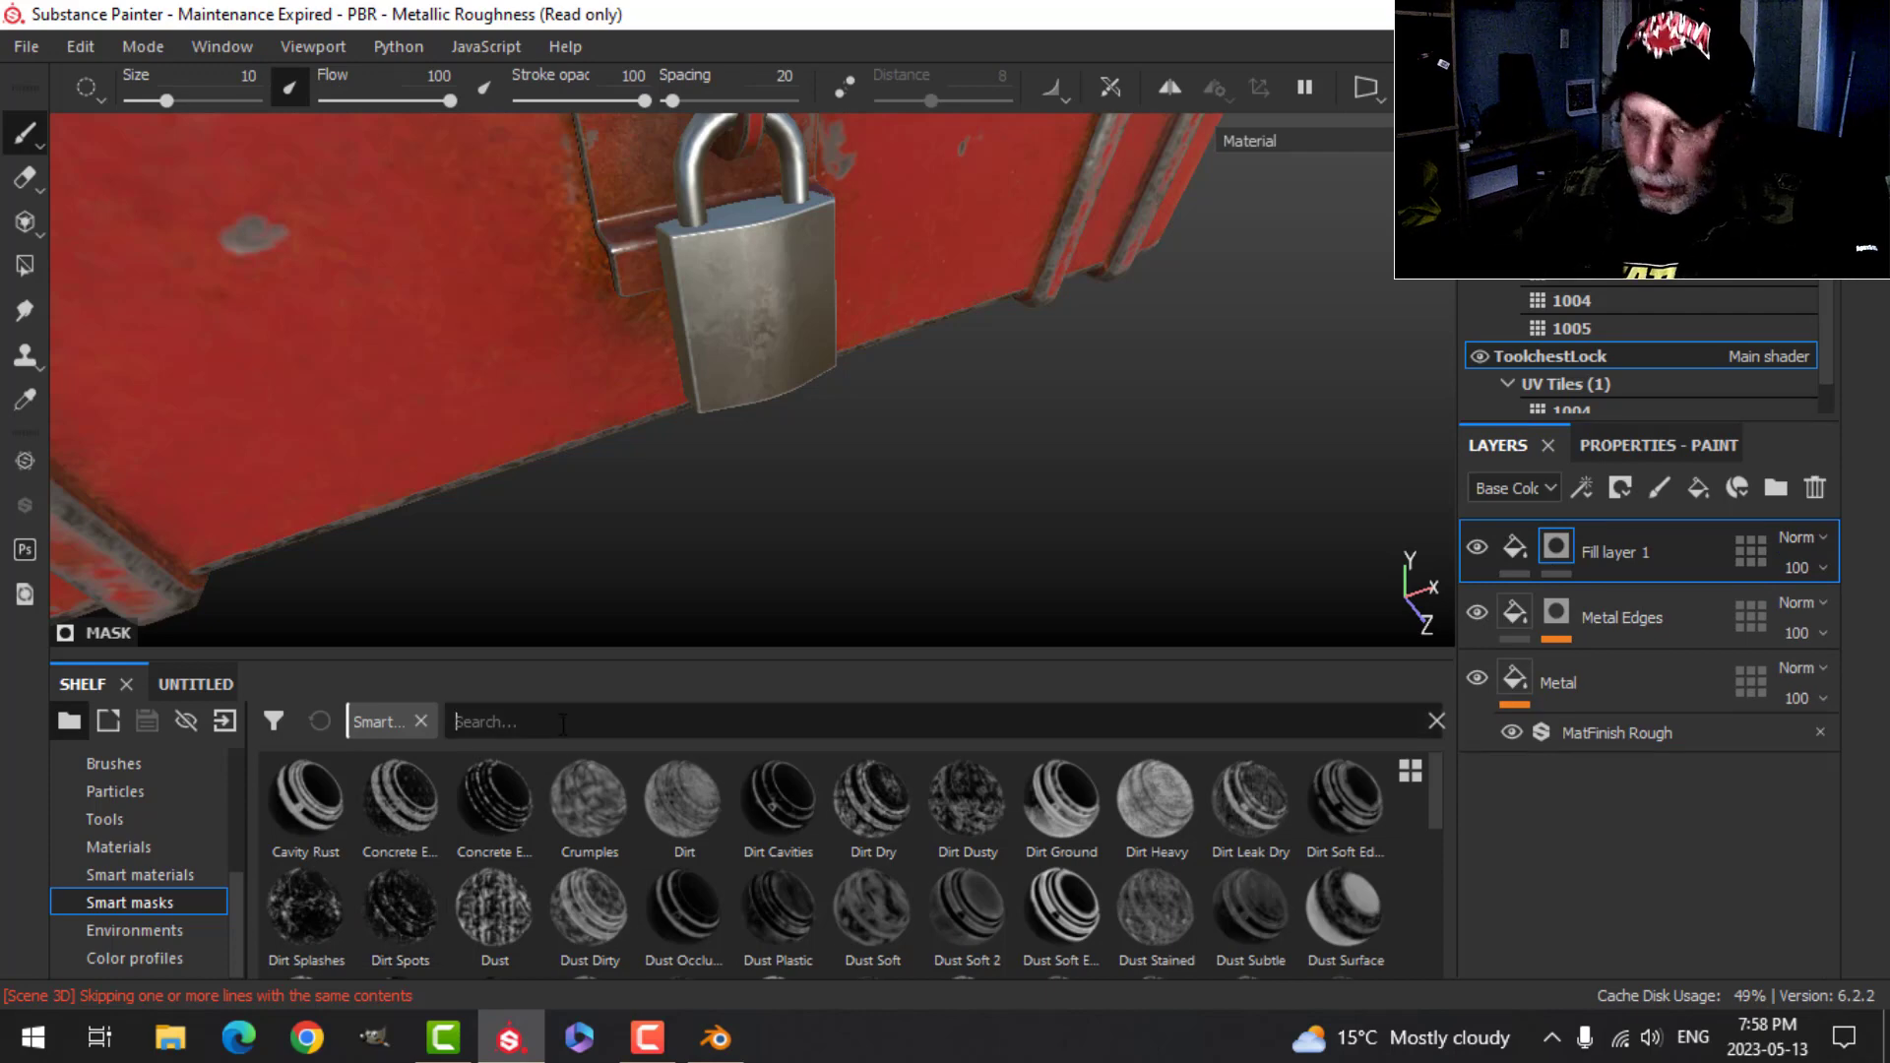
text(rust)
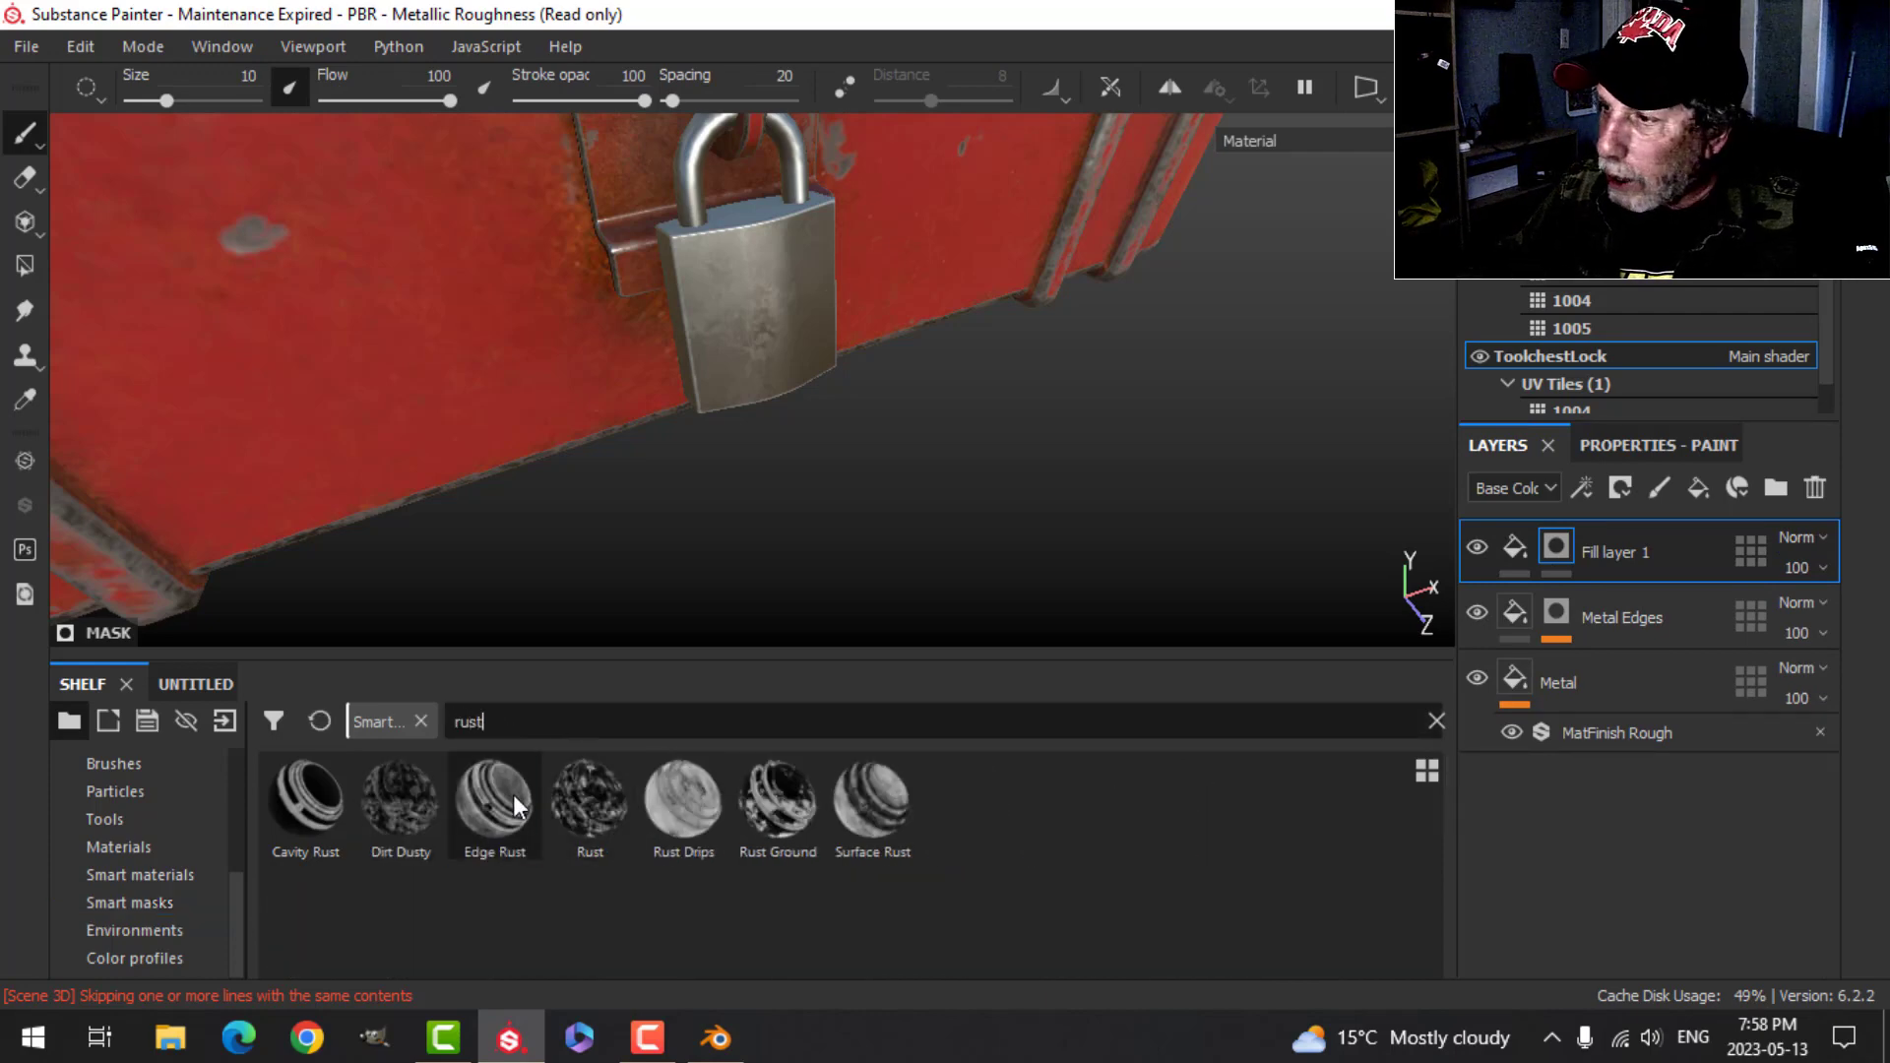
- Try the Edge Rust smart mask on Fill layer 1, undo it, and apply the Rust Ground smart mask instead
drag(512, 795, 1557, 544)
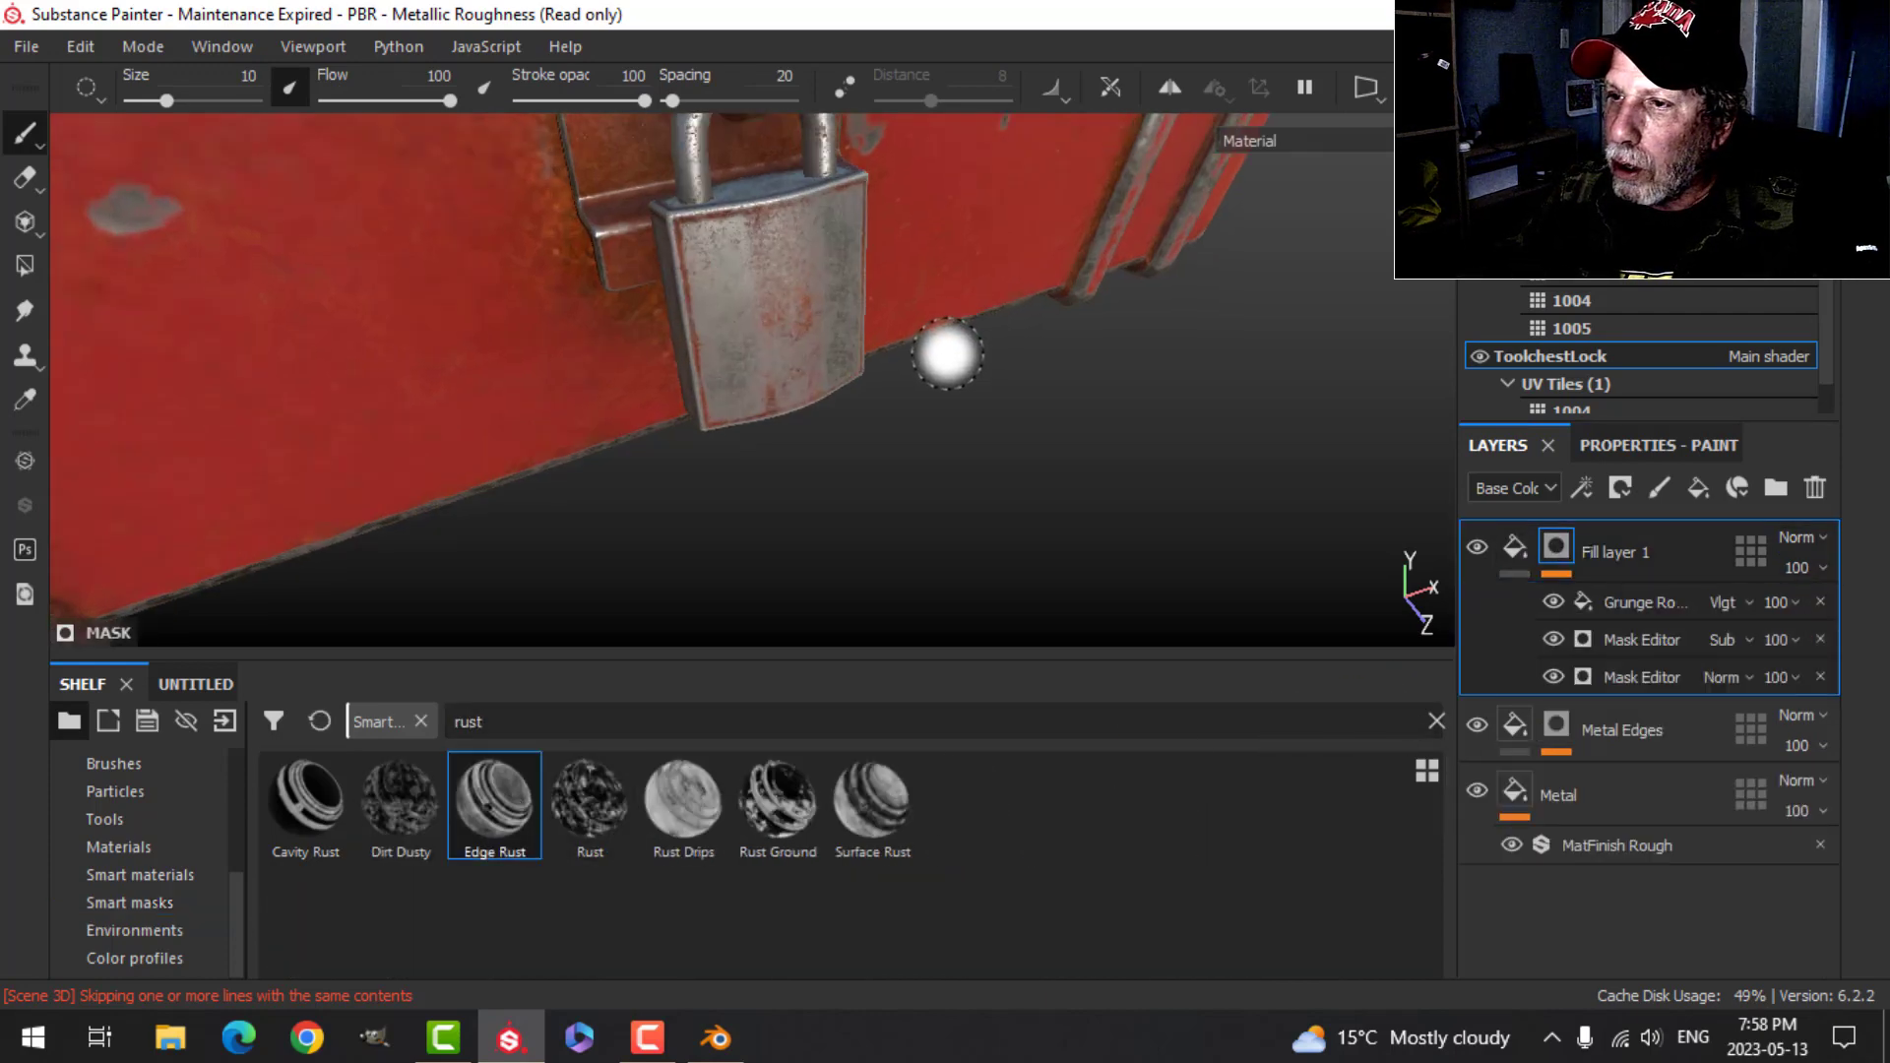
key(ctrl+z)
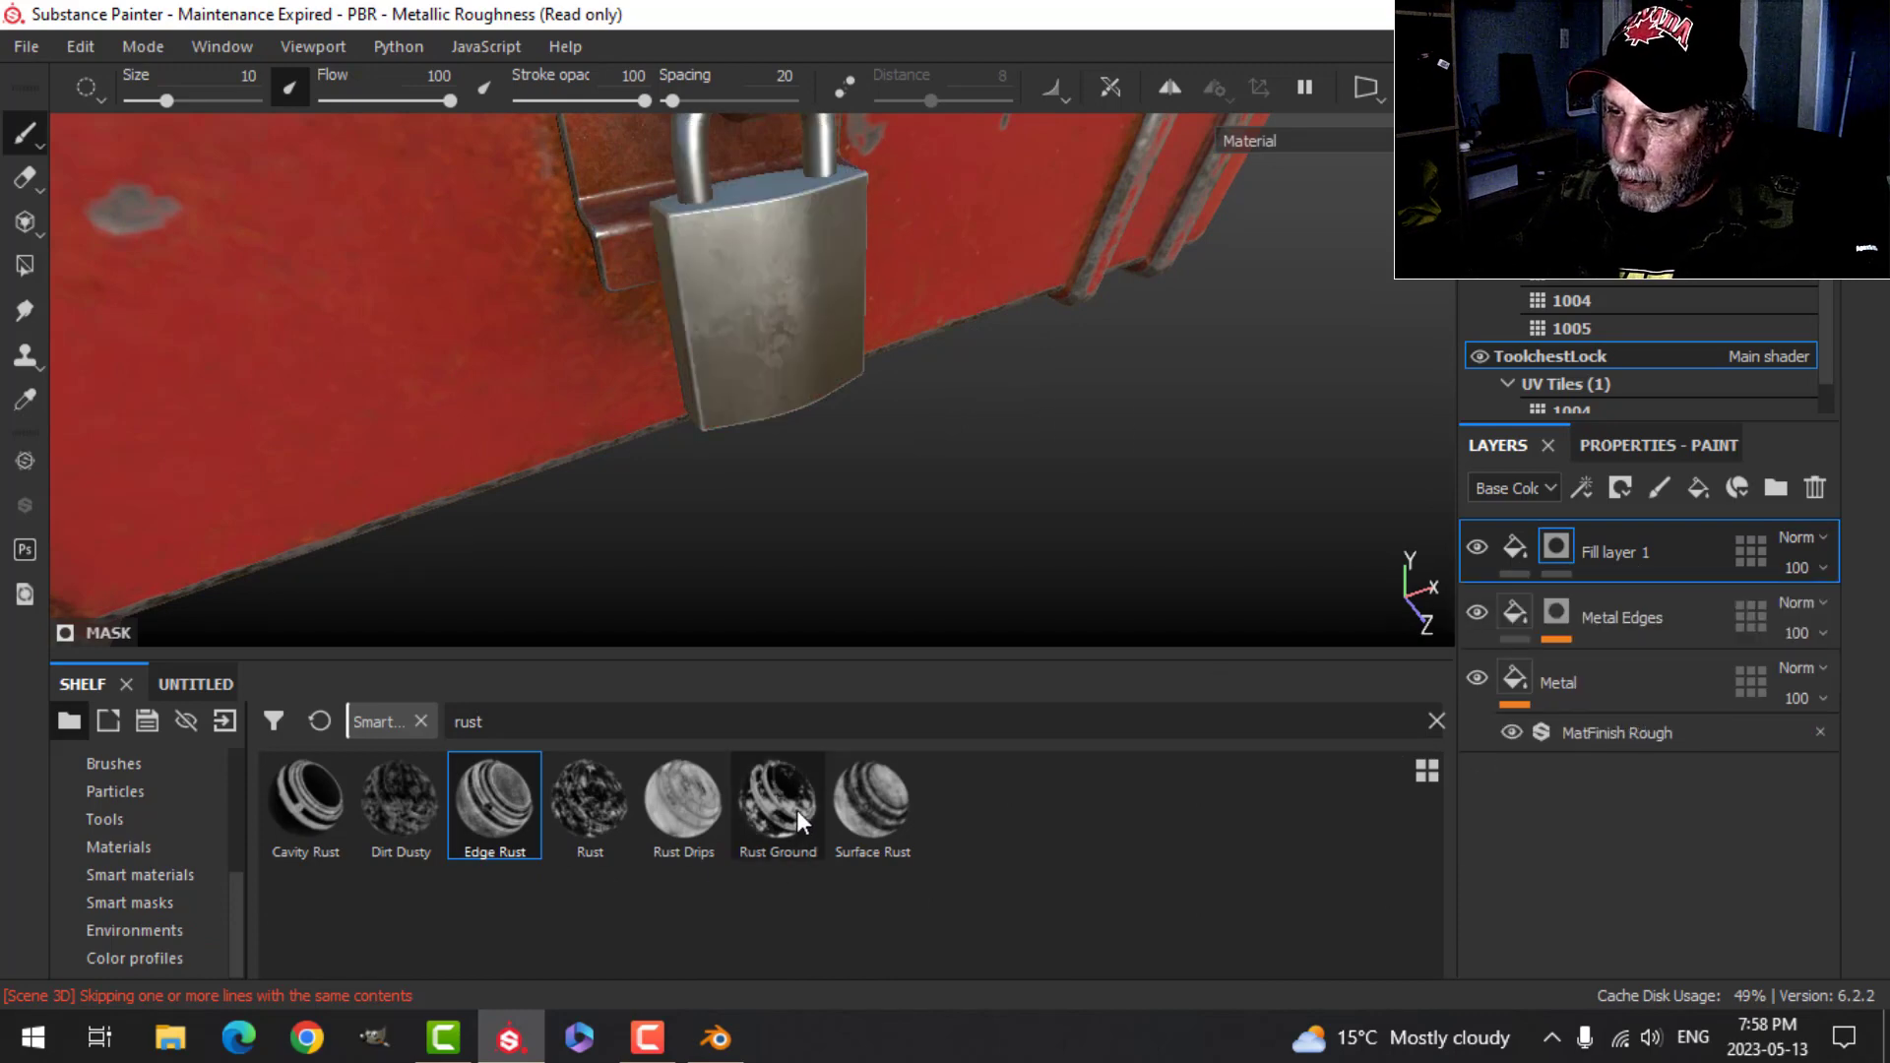
drag(793, 807, 1556, 547)
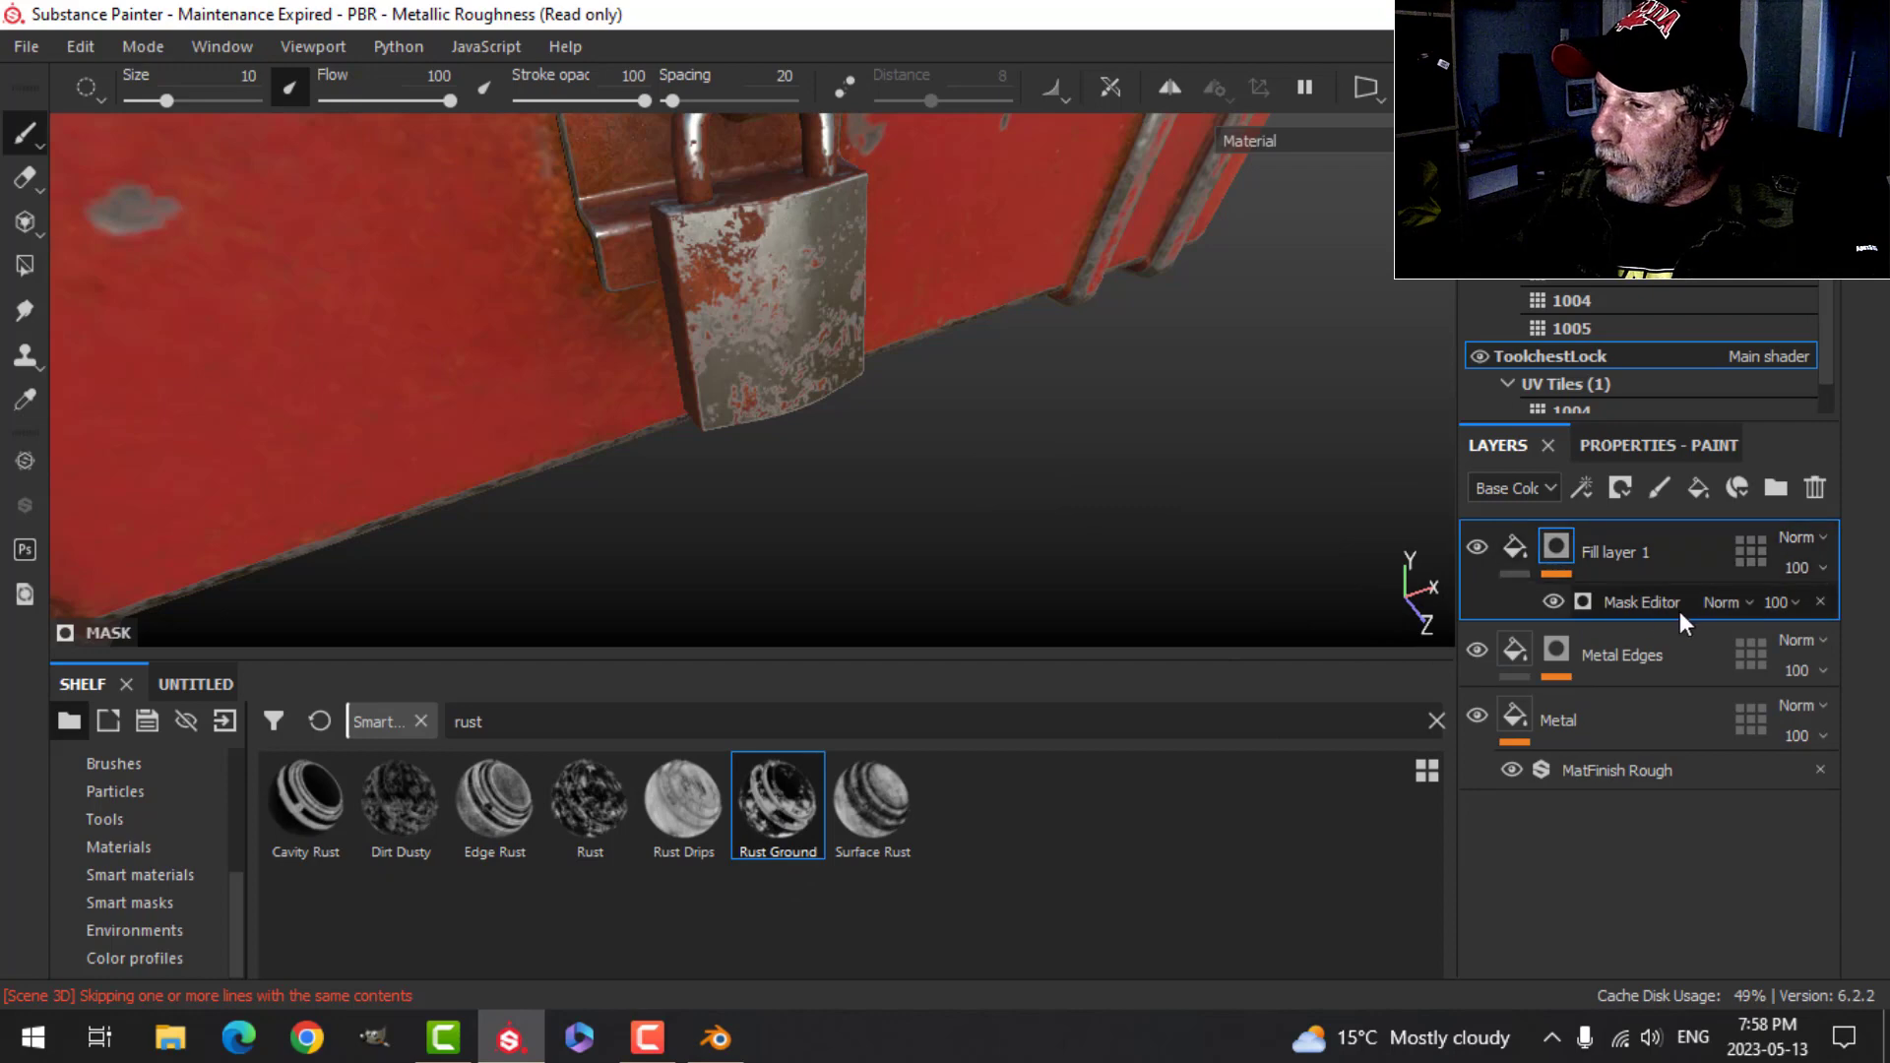
- Set the Rust Ground Mask Editor's Global Balance to 0.48 and Global Contrast to 0.26, keeping Global Blur at 0
click(1639, 601)
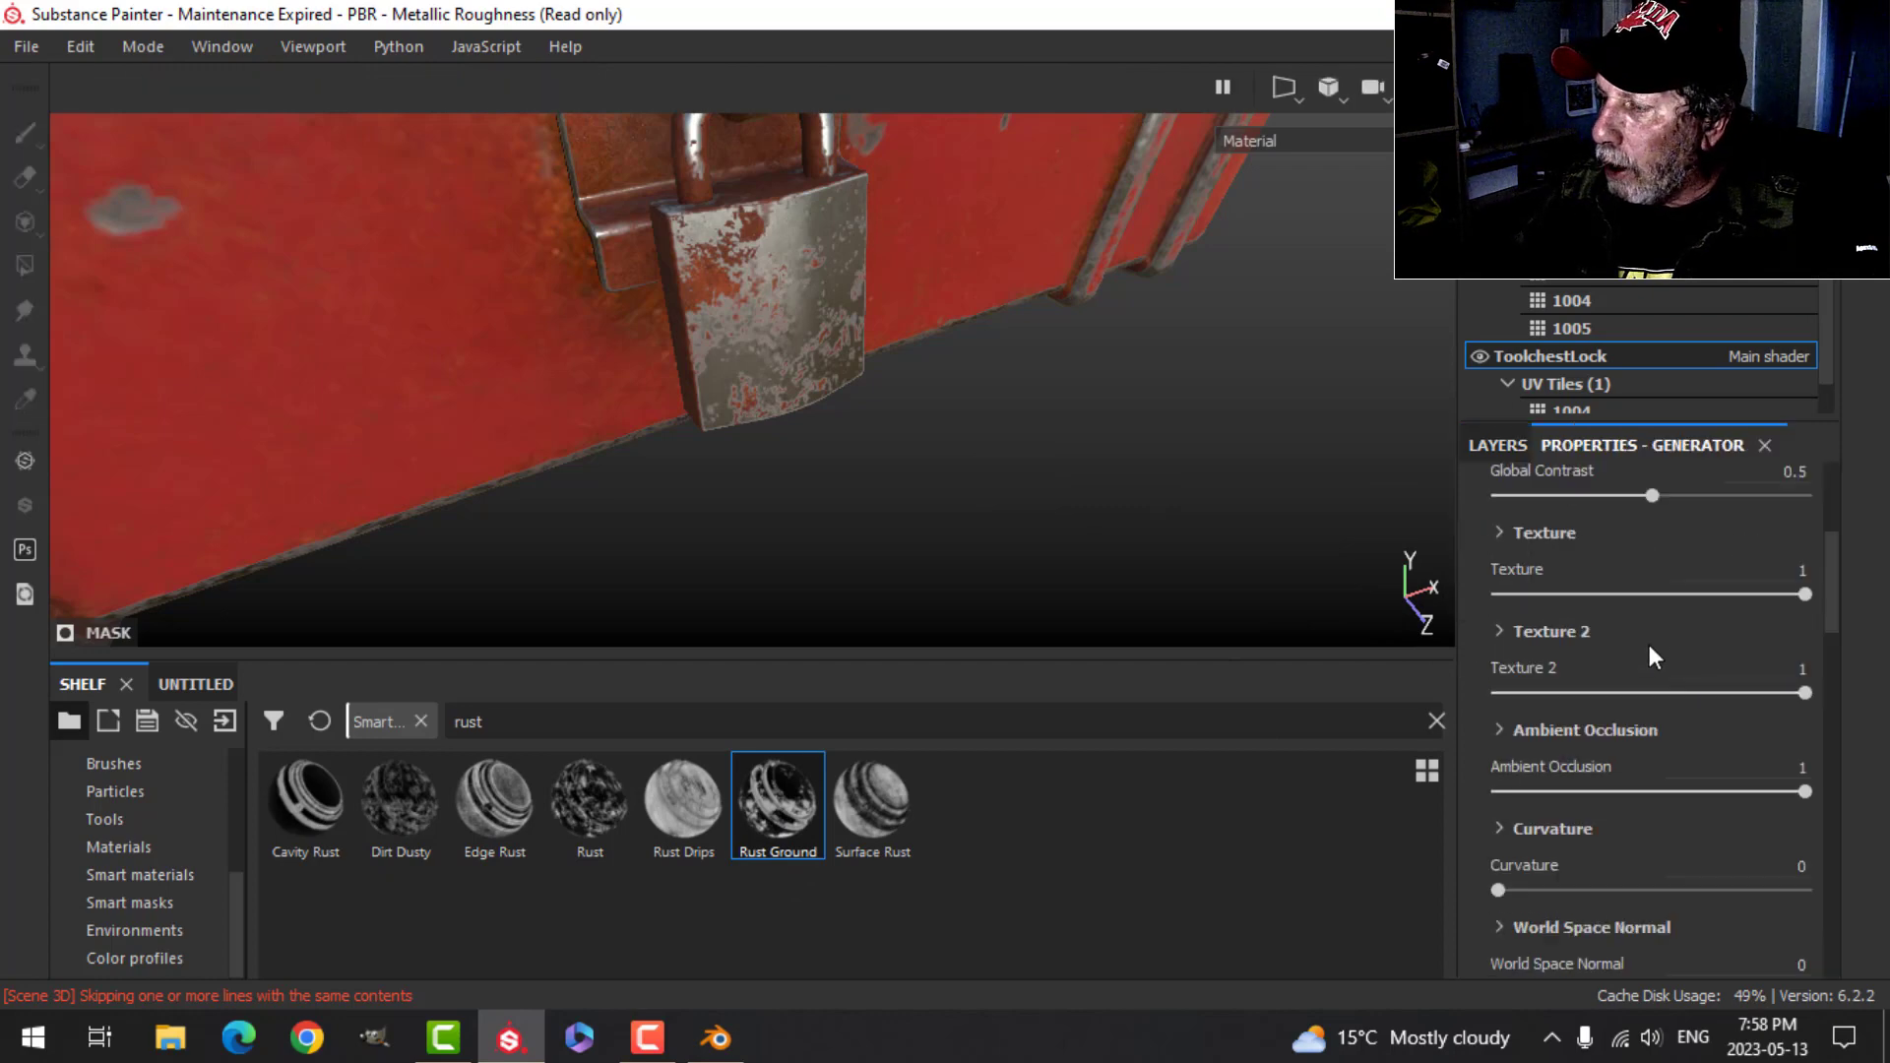
scroll(1657, 561, up, 3)
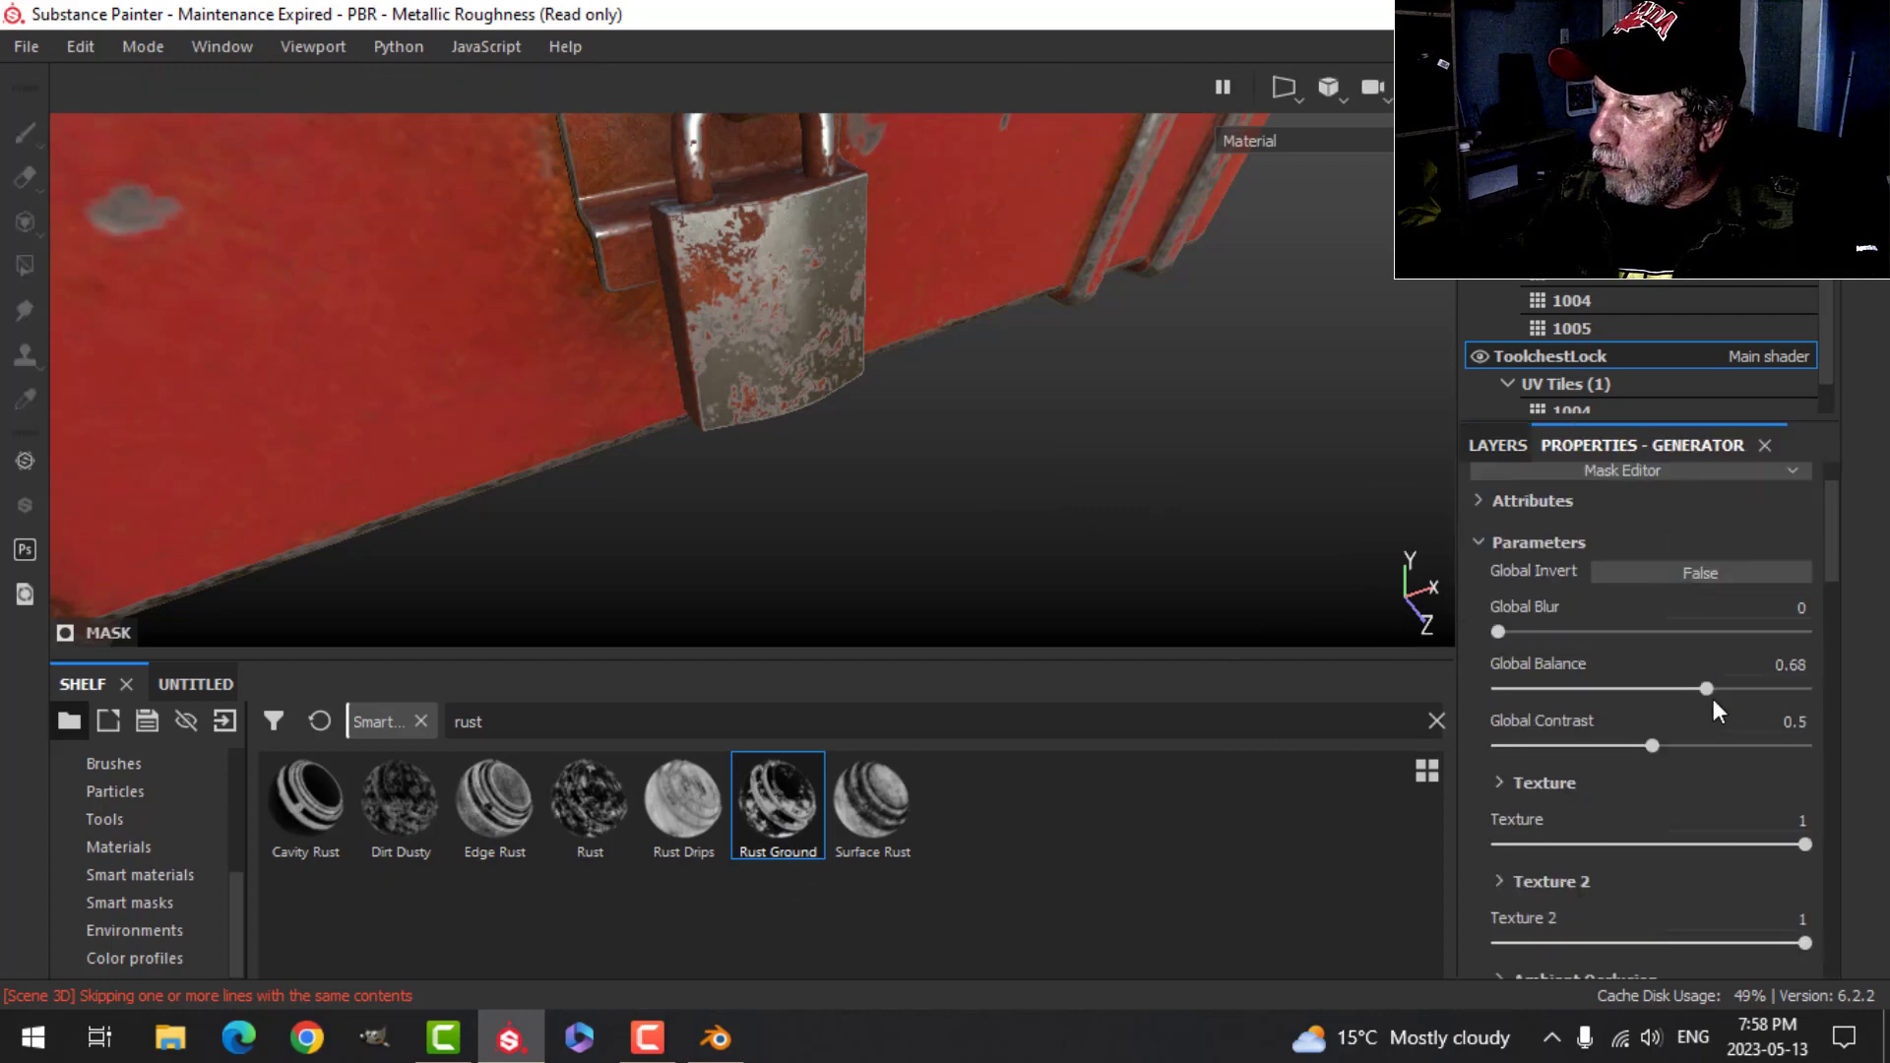
drag(1707, 689, 1644, 689)
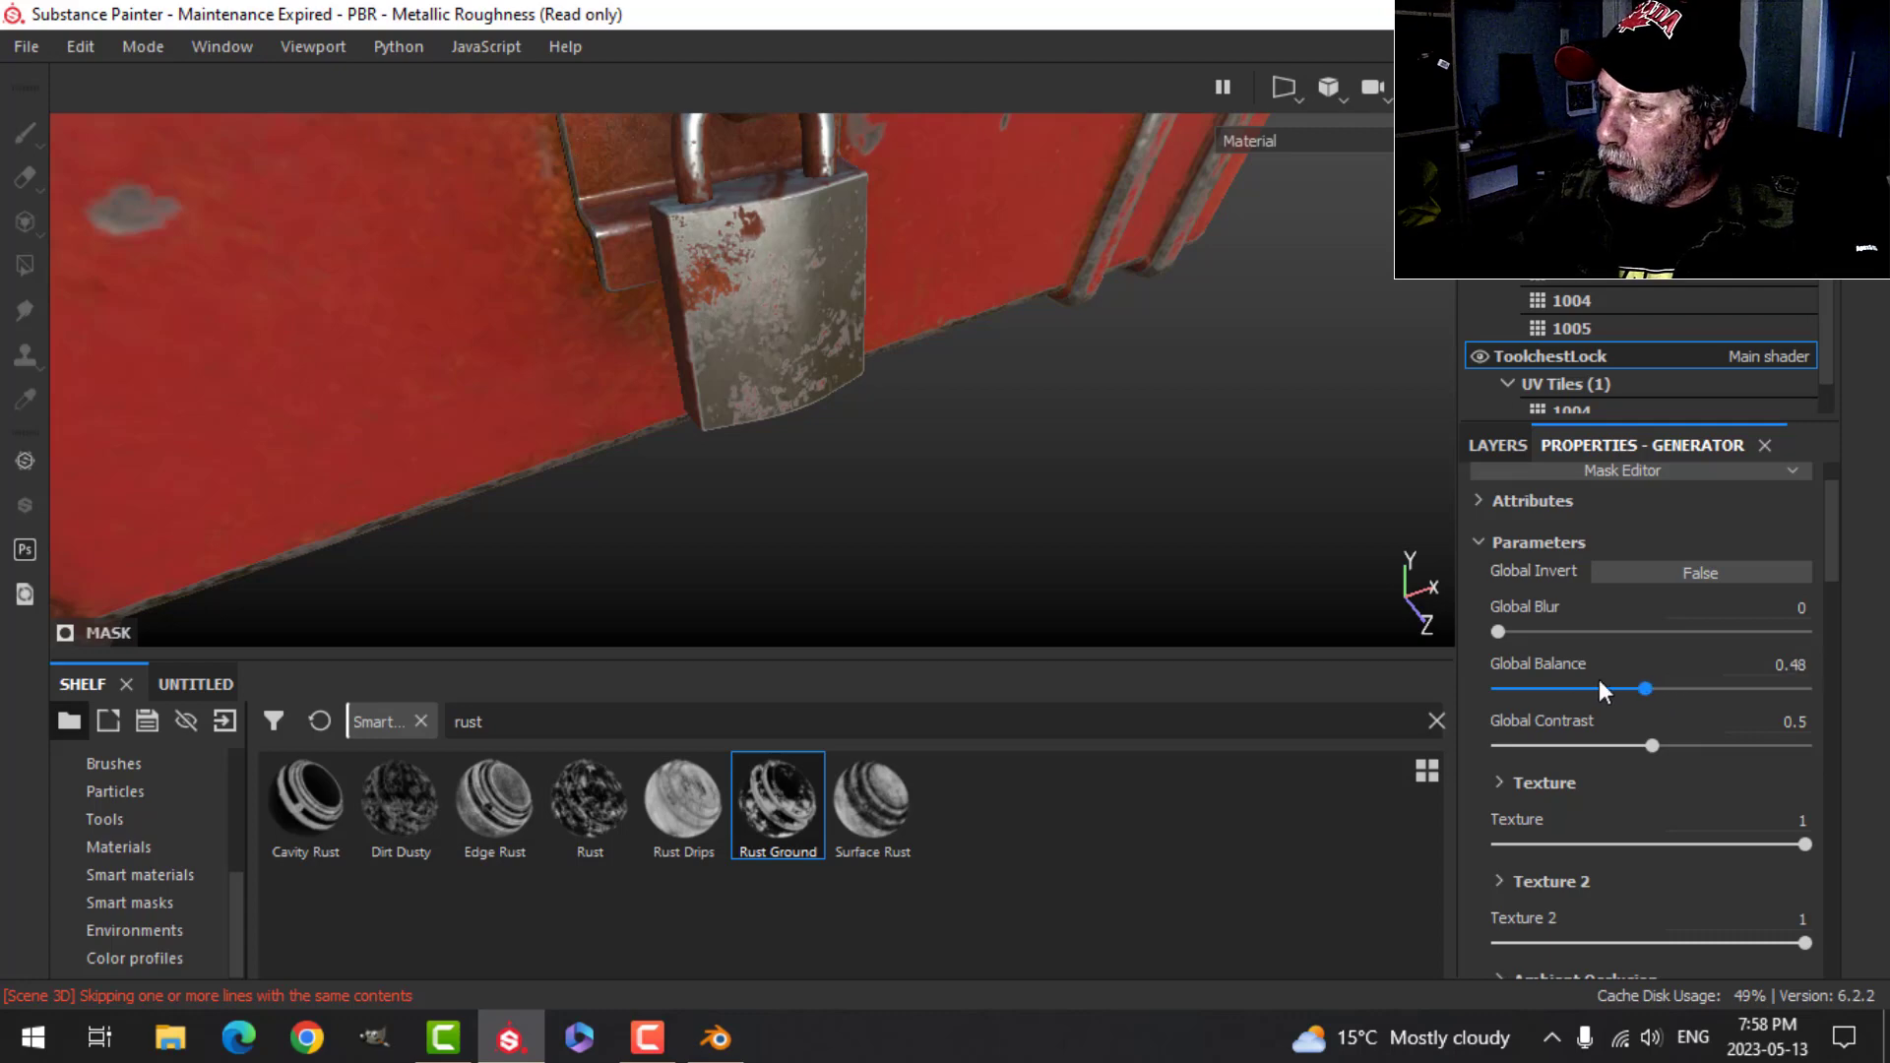
mouse_move(1516, 632)
mouse_down()
mouse_move(1531, 631)
mouse_move(1481, 636)
mouse_up()
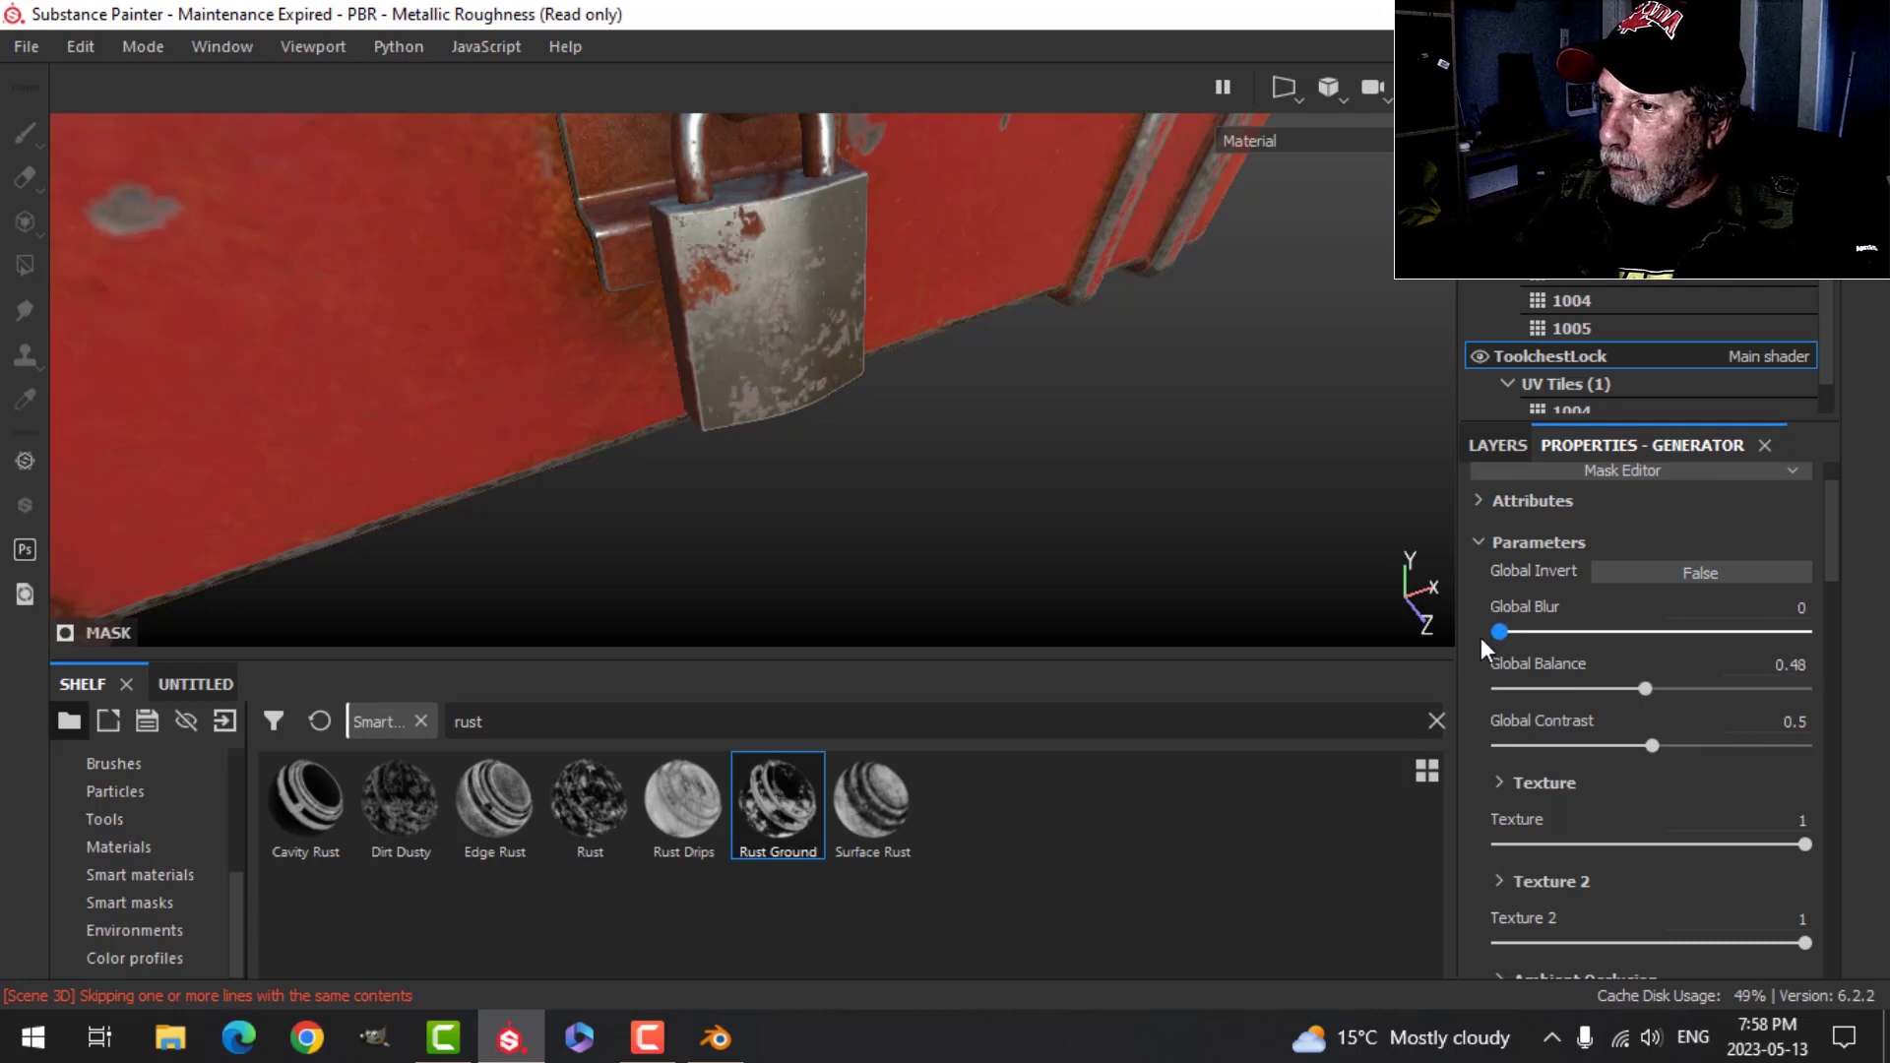
drag(1652, 741, 1579, 737)
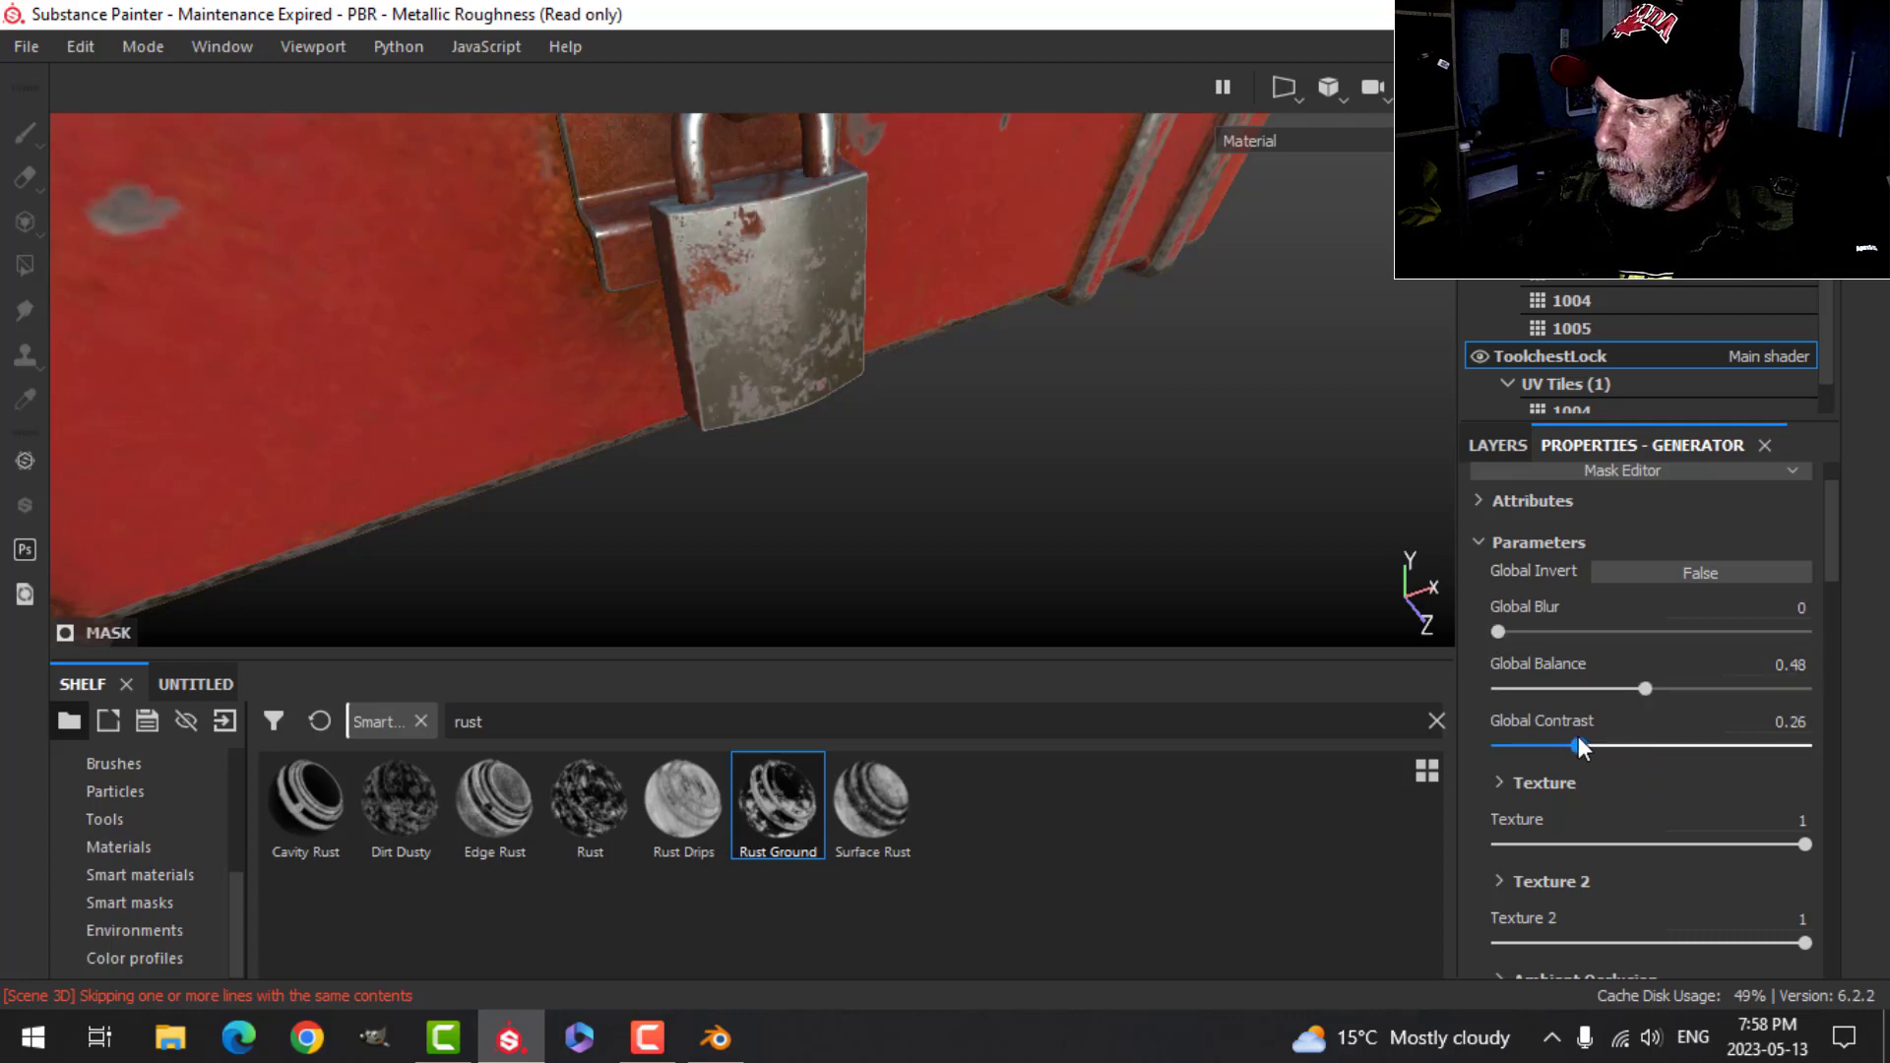
scroll(852, 438, up, 2)
scroll(852, 438, down, 2)
mouse_move(852, 435)
alt+middle_down()
mouse_move(878, 360)
mouse_move(872, 431)
mouse_move(867, 412)
alt+middle_up()
scroll(878, 423, down, 2)
mouse_move(867, 412)
alt+mouse_down()
mouse_move(853, 380)
mouse_move(871, 418)
alt+mouse_up()
alt+middle_drag(870, 418, 805, 441)
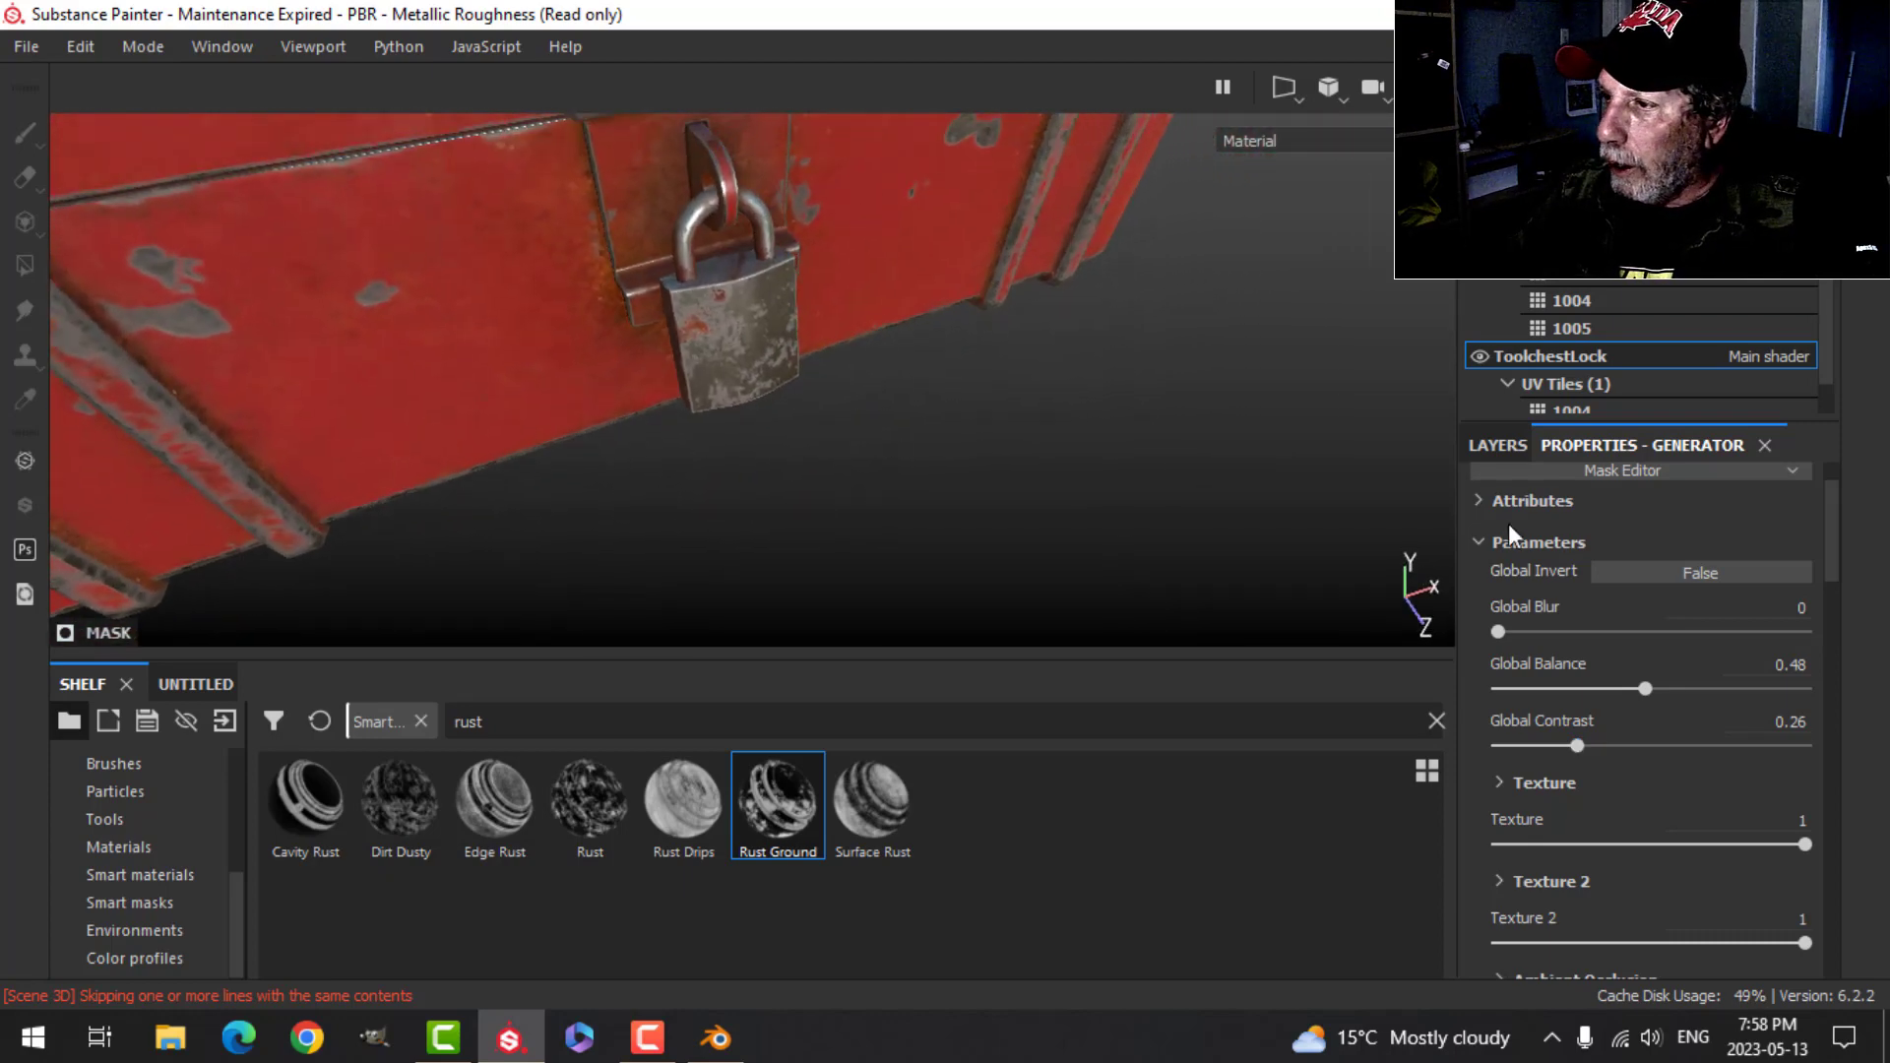
- Rename the padlock's Fill layer 1 as rust
click(1502, 447)
click(1617, 556)
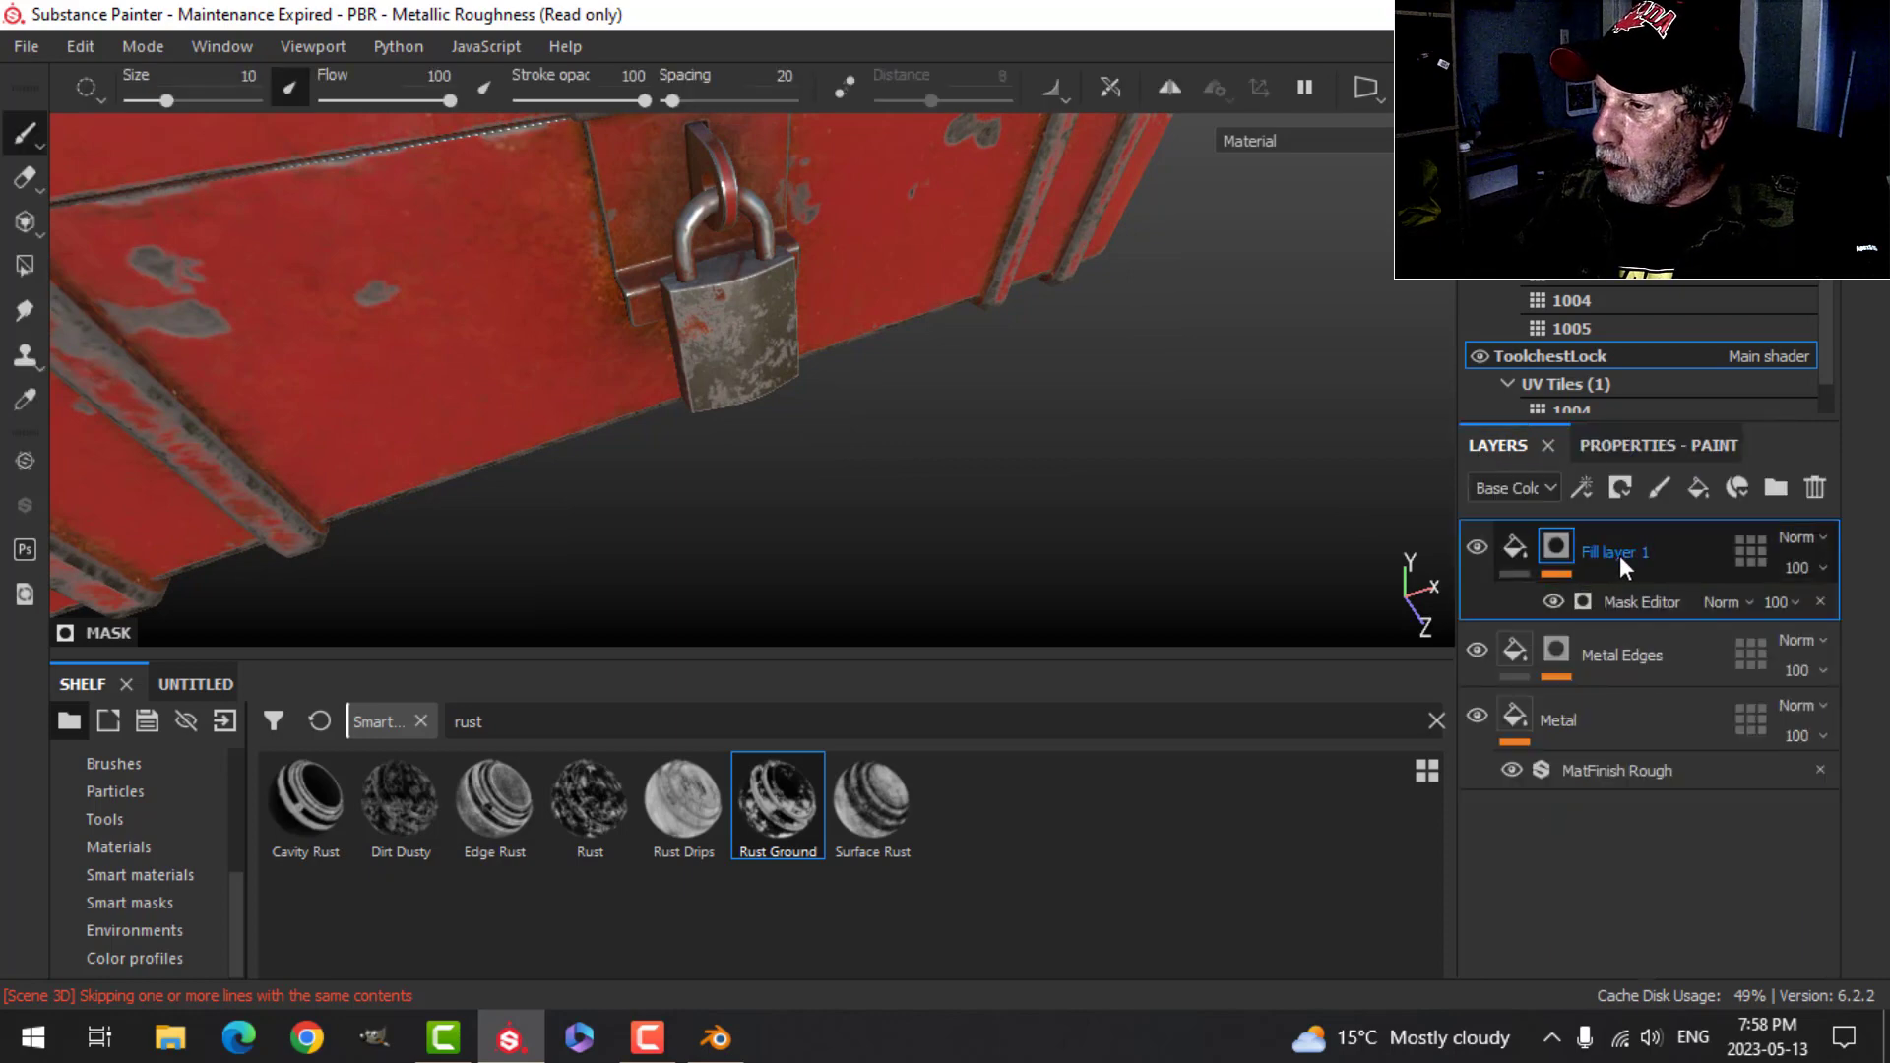
double_click(1621, 555)
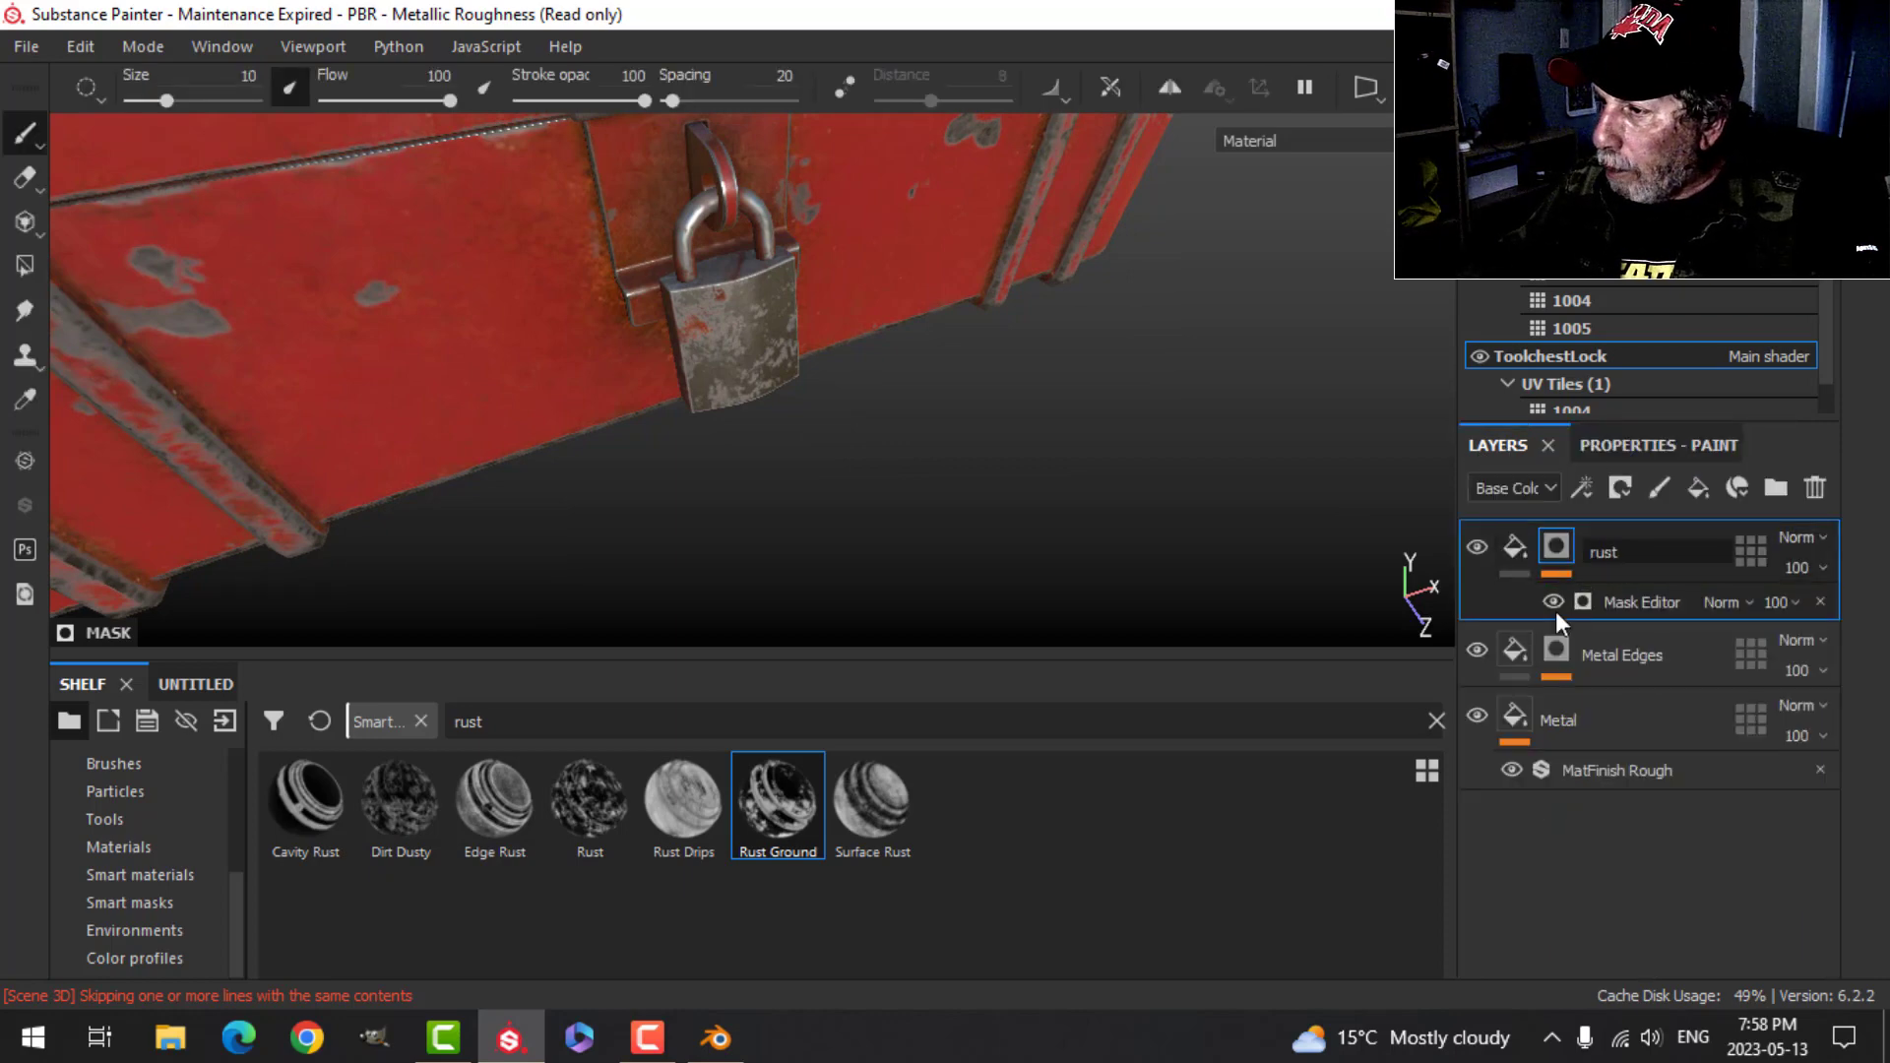
right_click(1568, 546)
click(1574, 545)
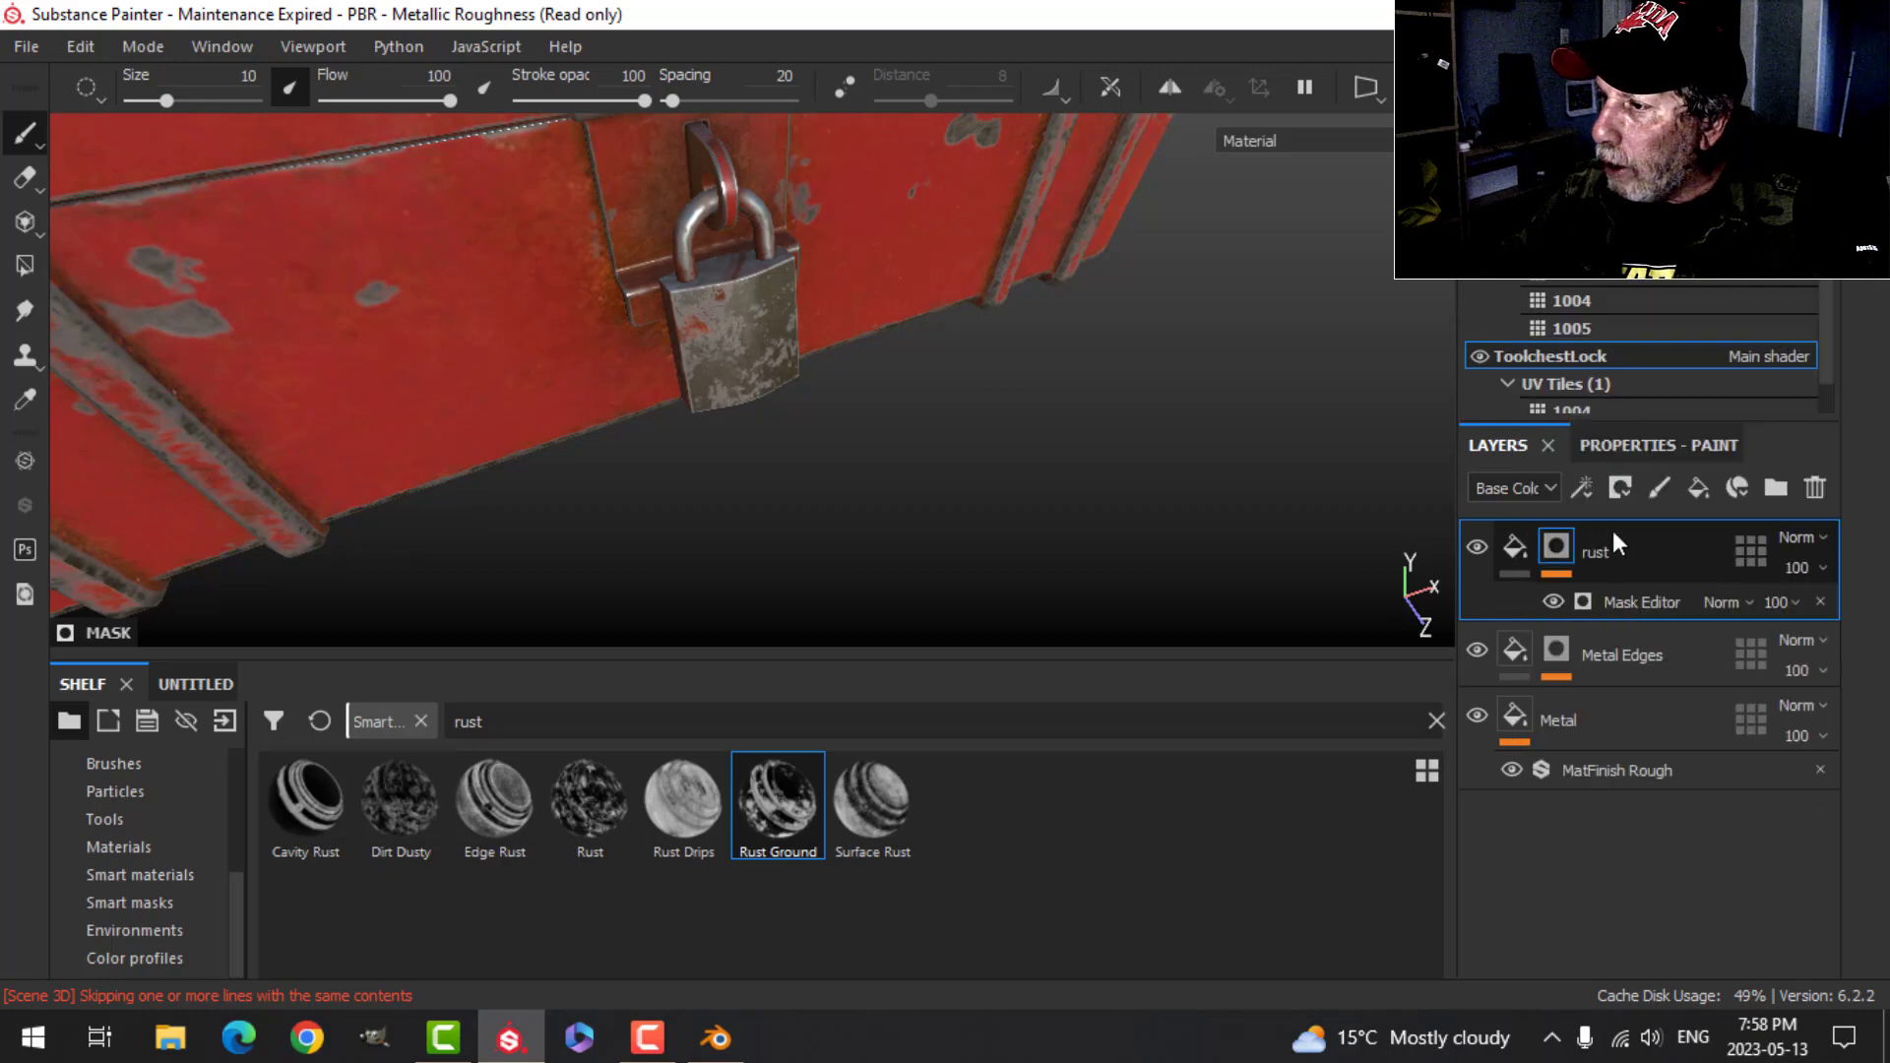
- Add a Dirt generator to the rust layer's mask with Dirt Level 0.73 and Dirt Contrast 0.54
click(1634, 448)
click(1623, 538)
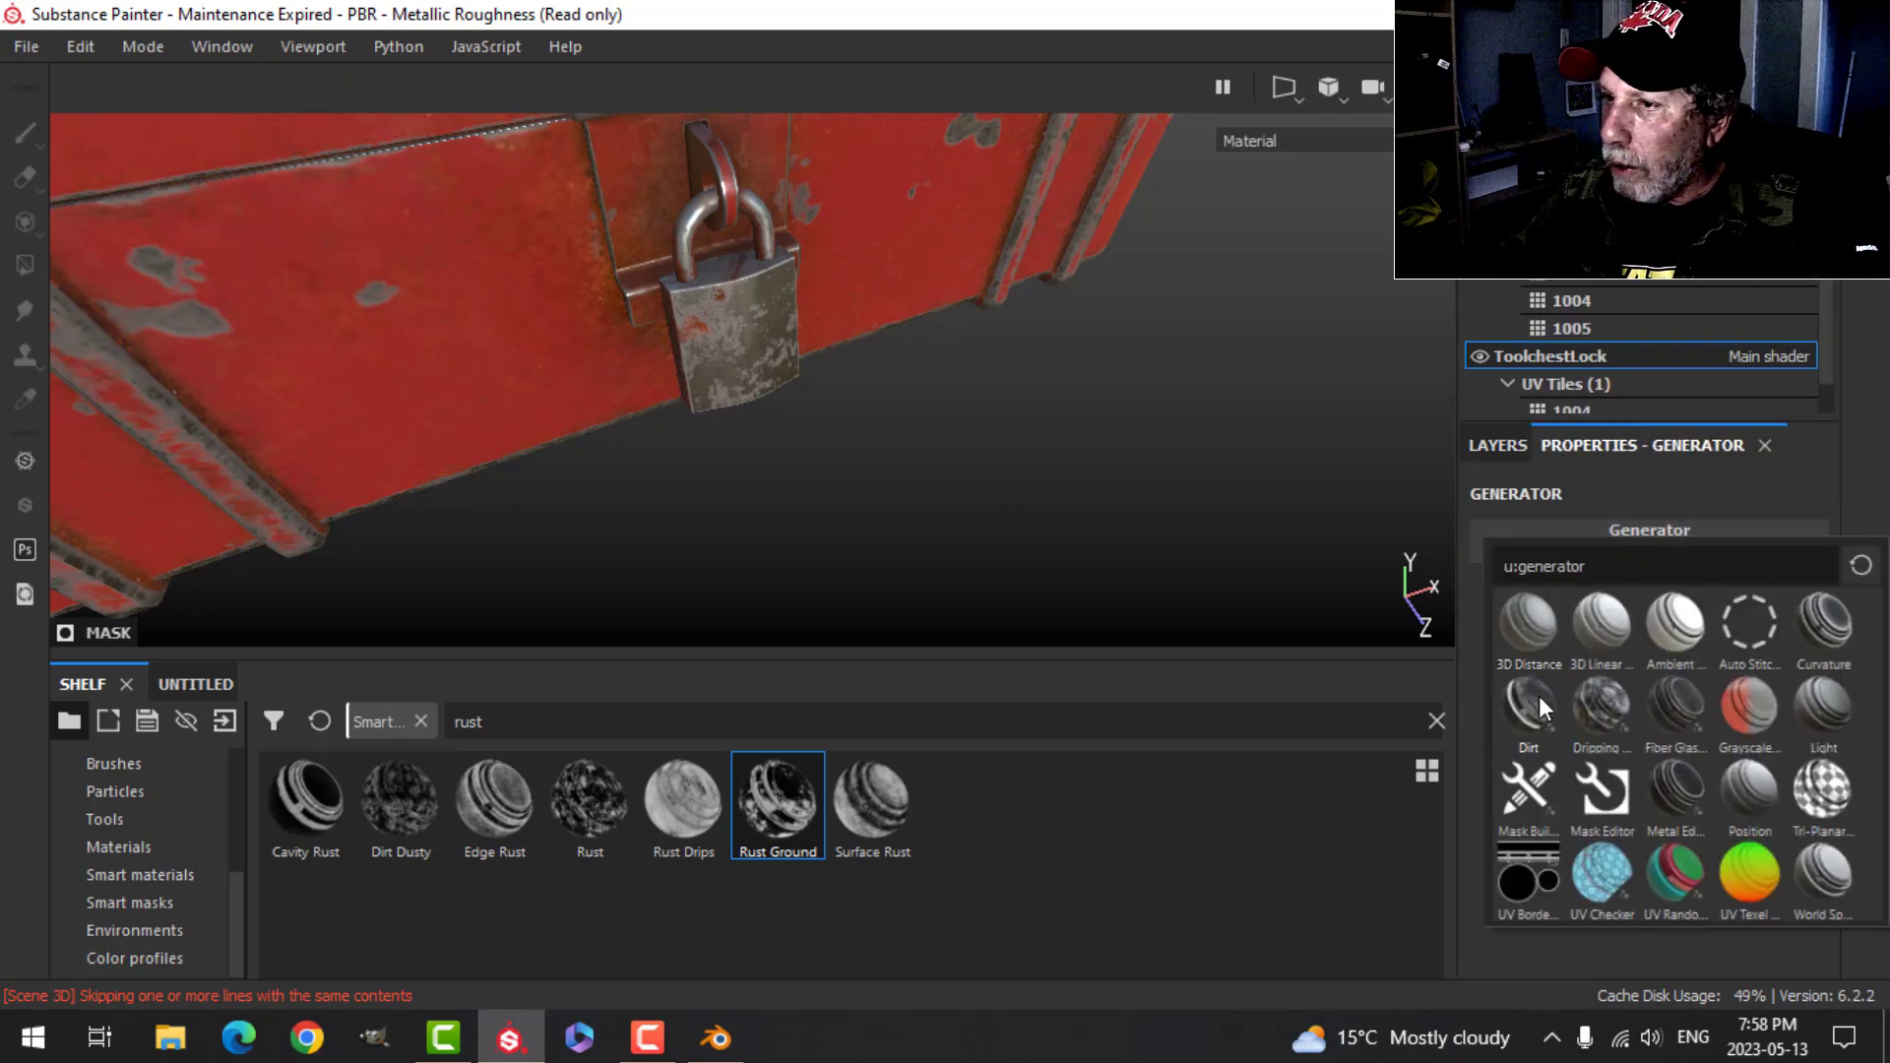
alt+drag(1019, 460, 927, 481)
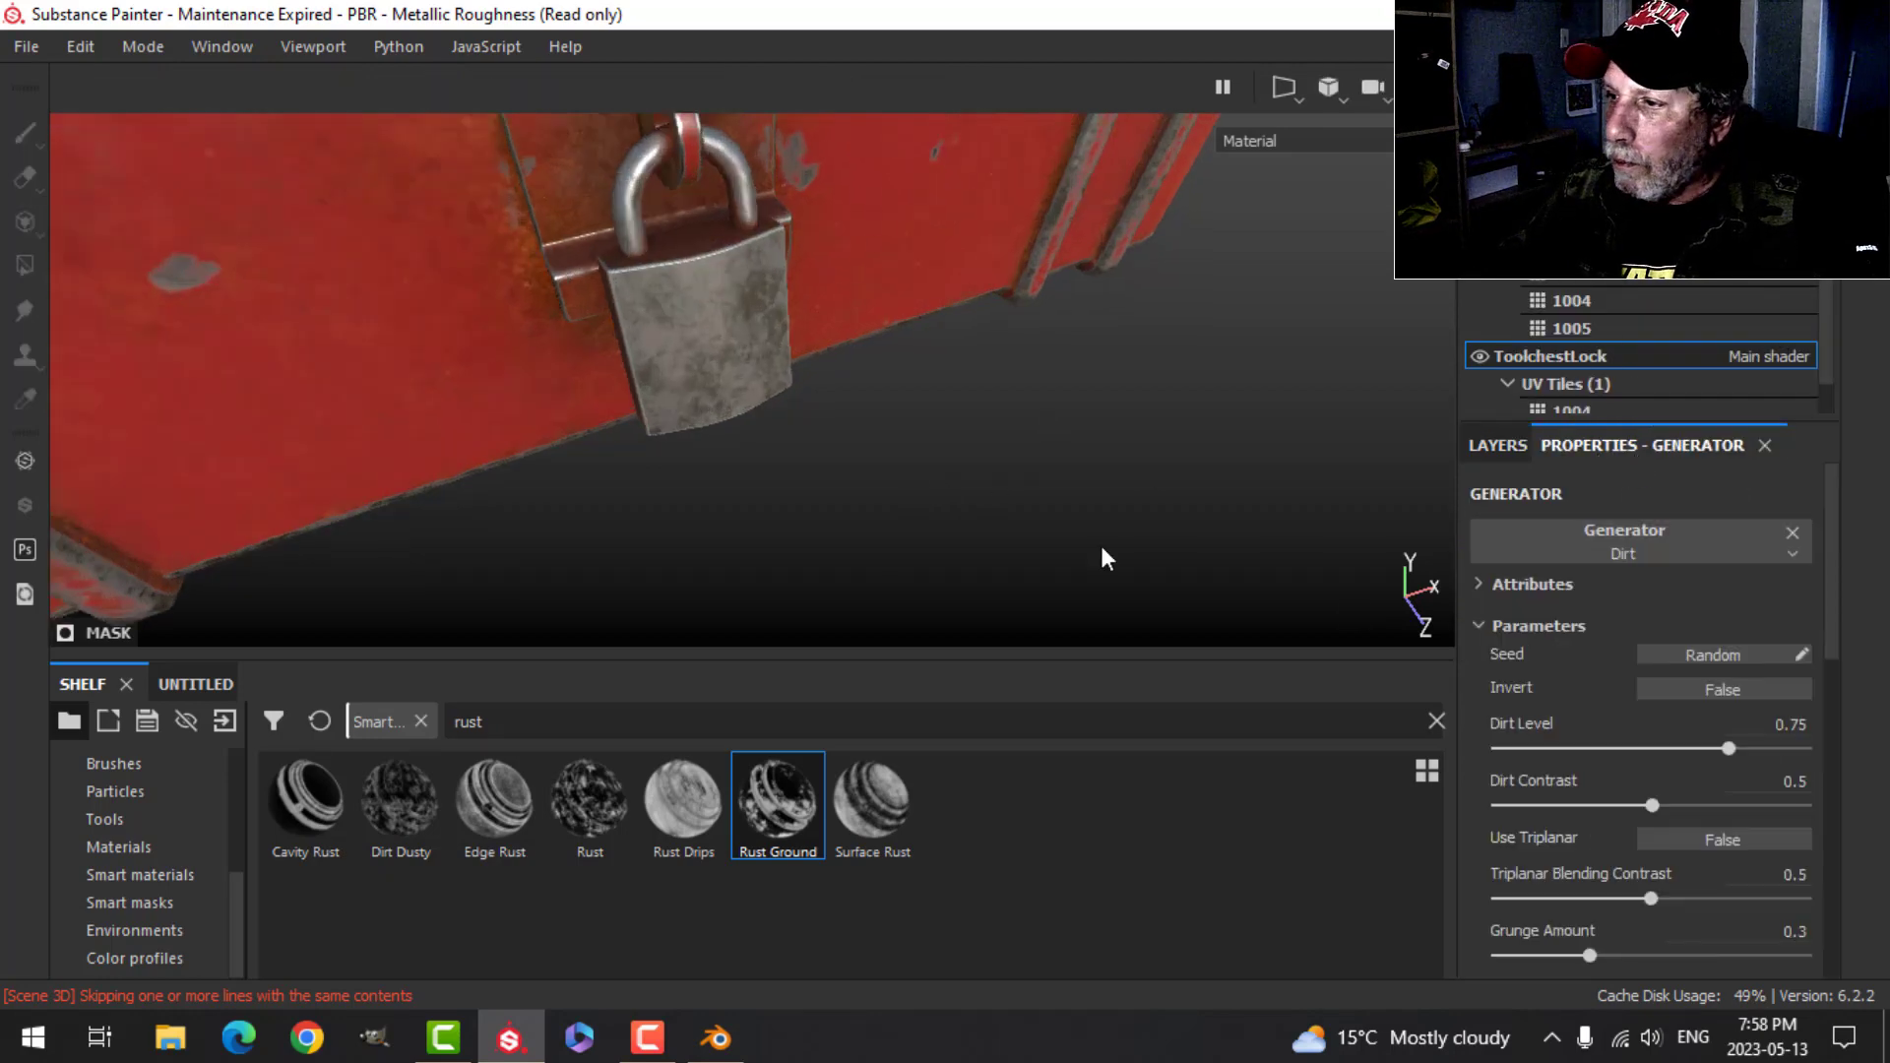
mouse_move(1728, 751)
mouse_down()
mouse_move(1665, 750)
mouse_move(1723, 748)
mouse_up()
mouse_move(1647, 801)
mouse_down()
mouse_move(1621, 801)
mouse_move(1664, 806)
mouse_up()
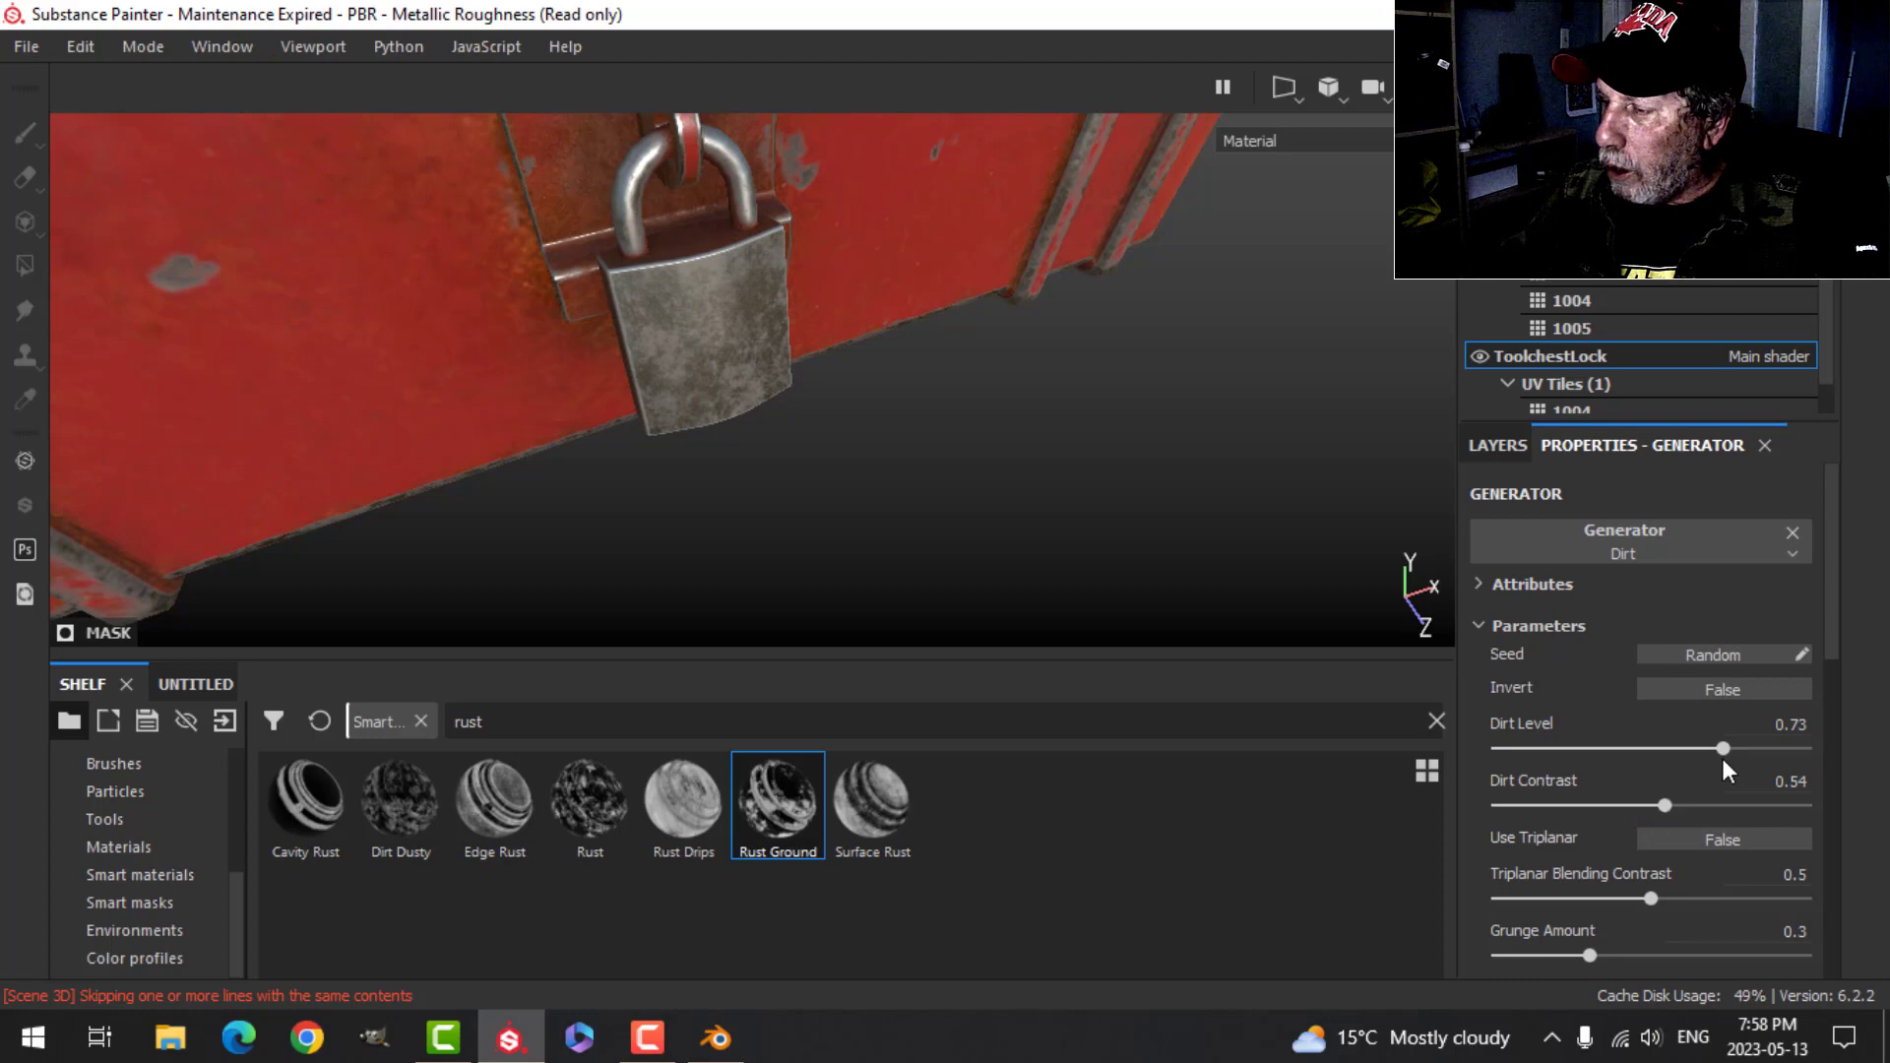
- Set the Dirt generator's blend mode to Linear dodge (Add) in the rust layer's mask
click(1501, 444)
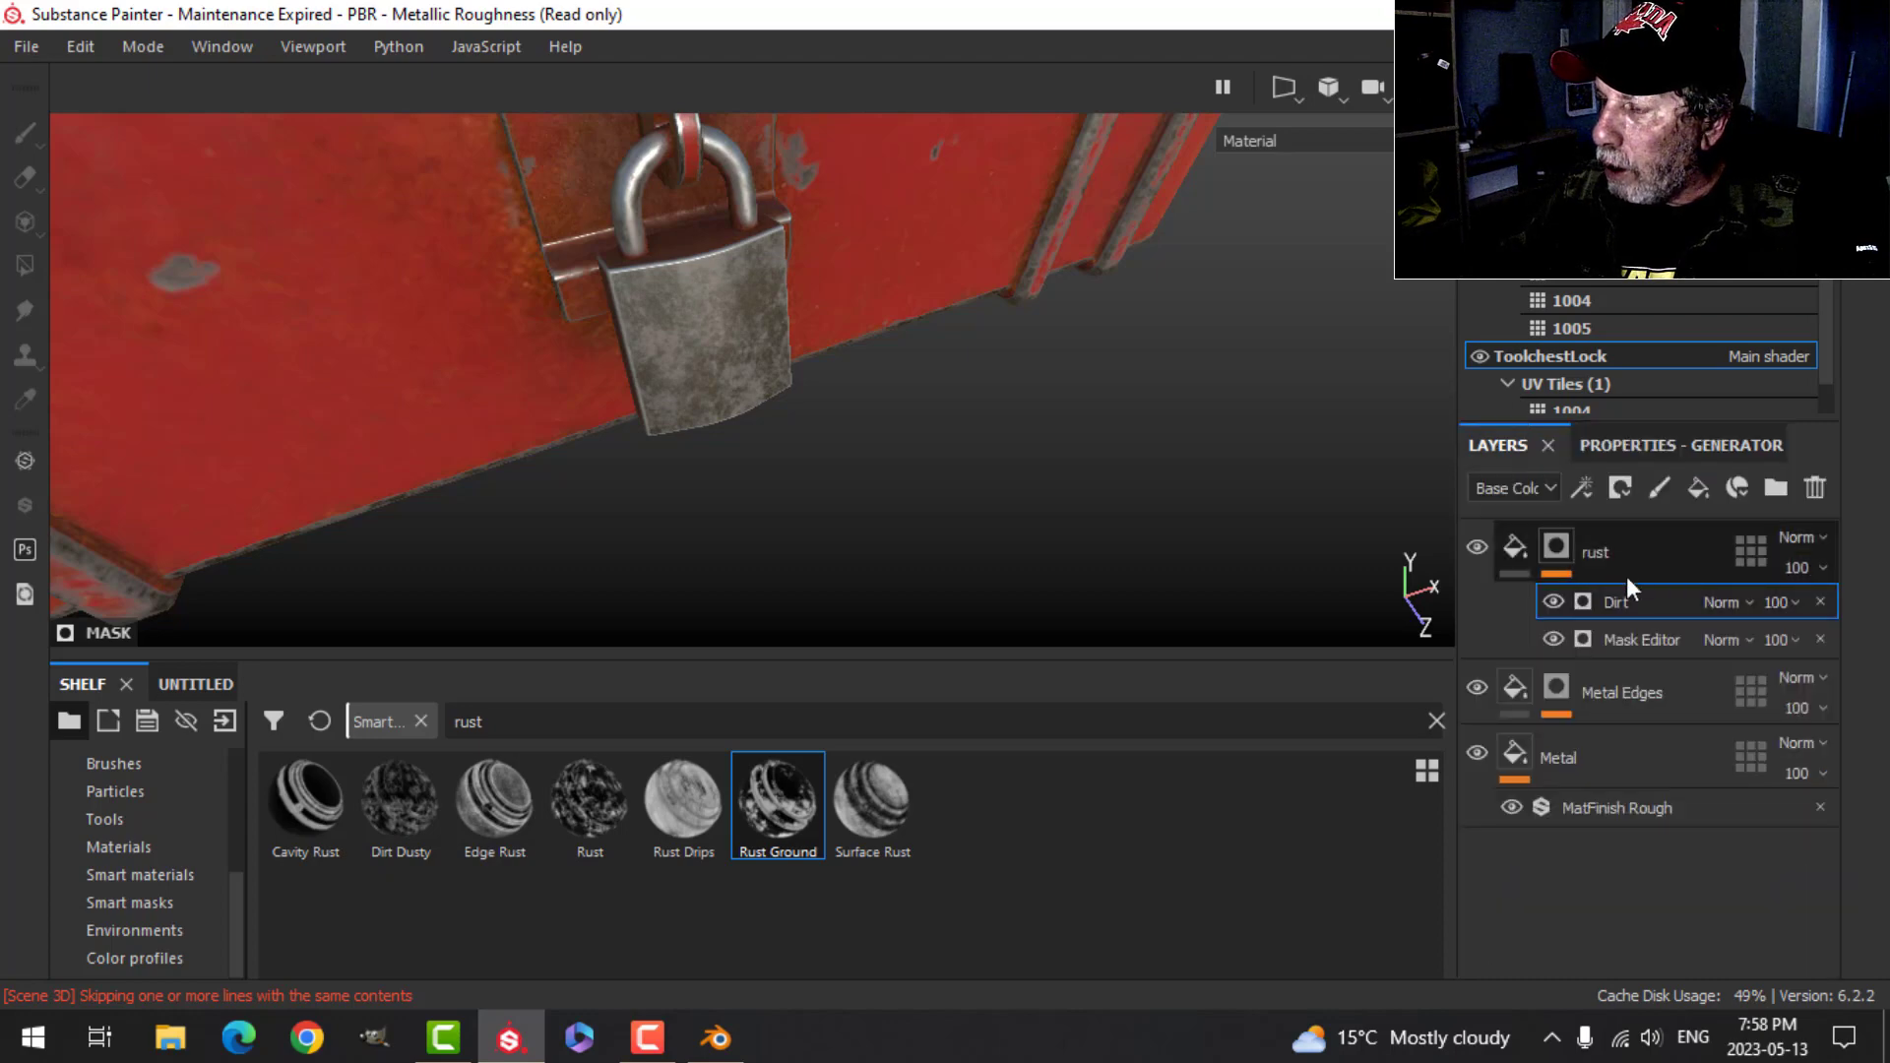
click(1750, 604)
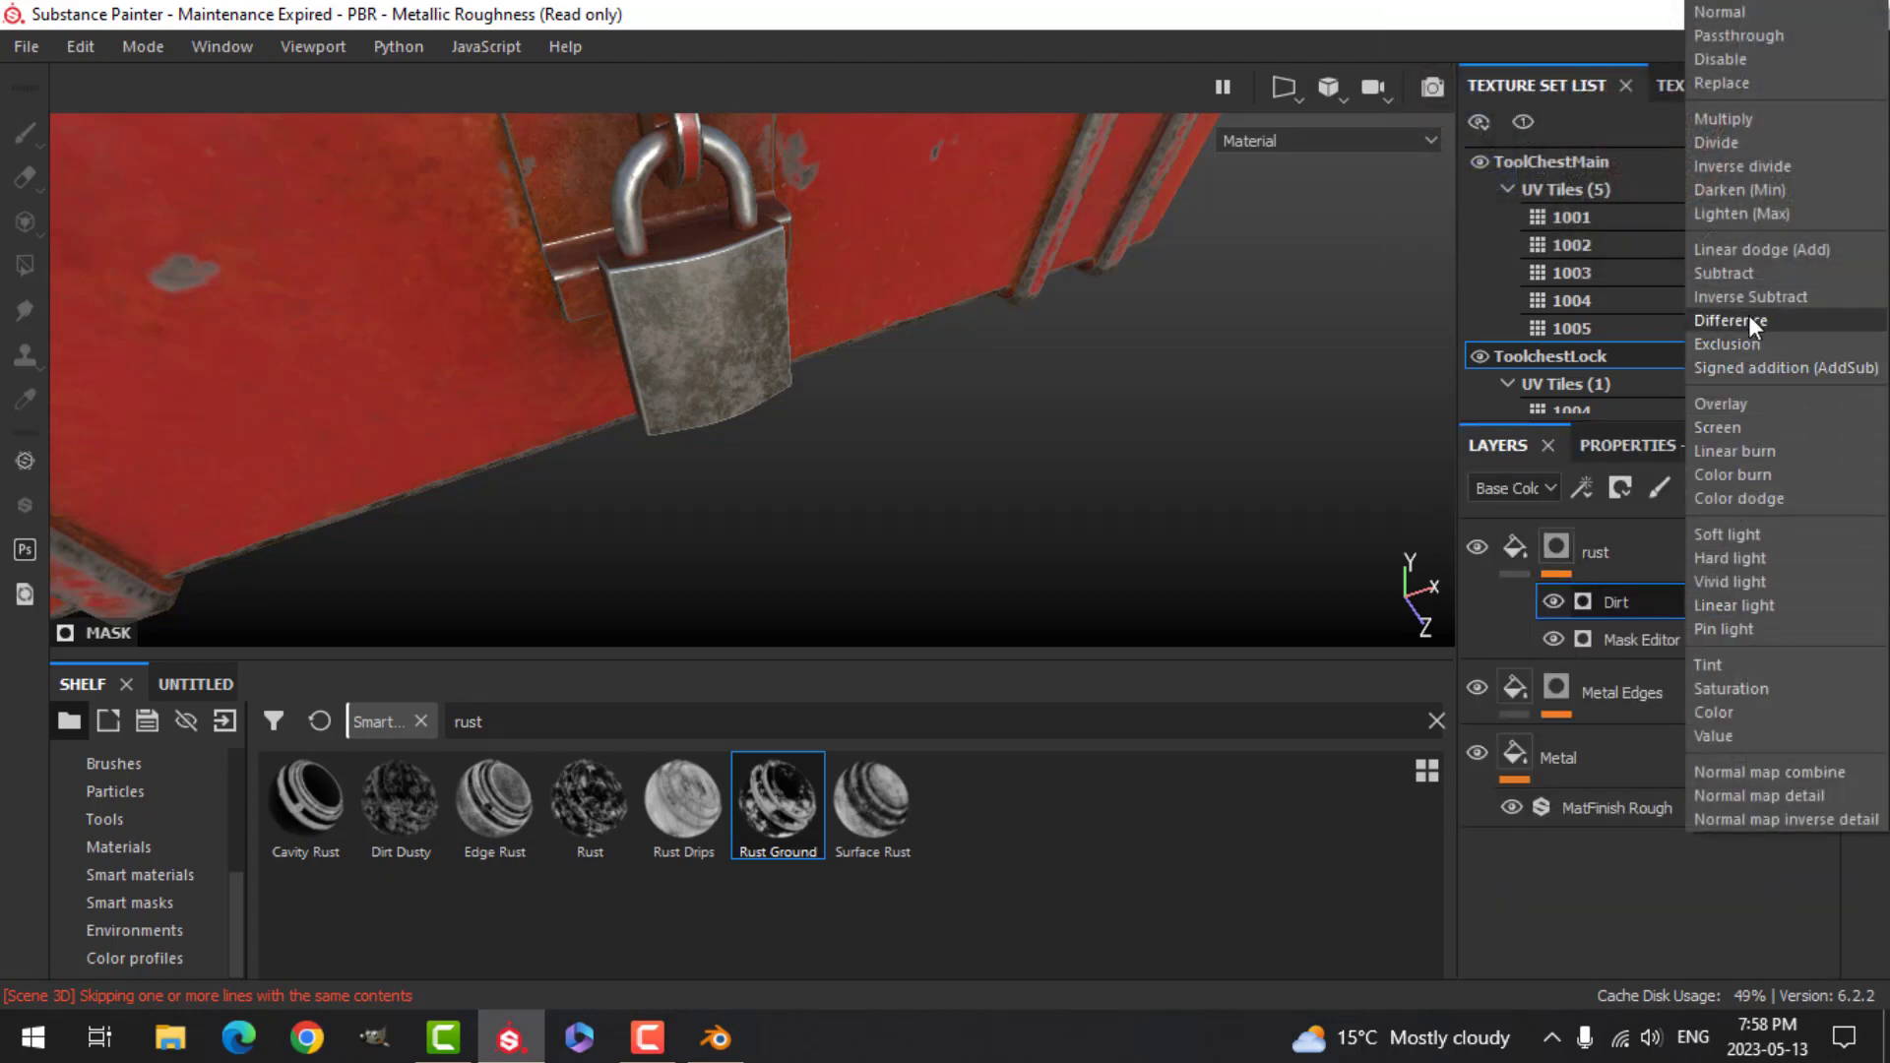
click(1753, 251)
mouse_move(989, 396)
alt+mouse_down()
mouse_move(830, 433)
mouse_move(825, 409)
mouse_move(911, 426)
mouse_move(965, 406)
mouse_move(859, 458)
mouse_move(904, 425)
mouse_move(945, 443)
alt+mouse_up()
scroll(878, 441, up, 3)
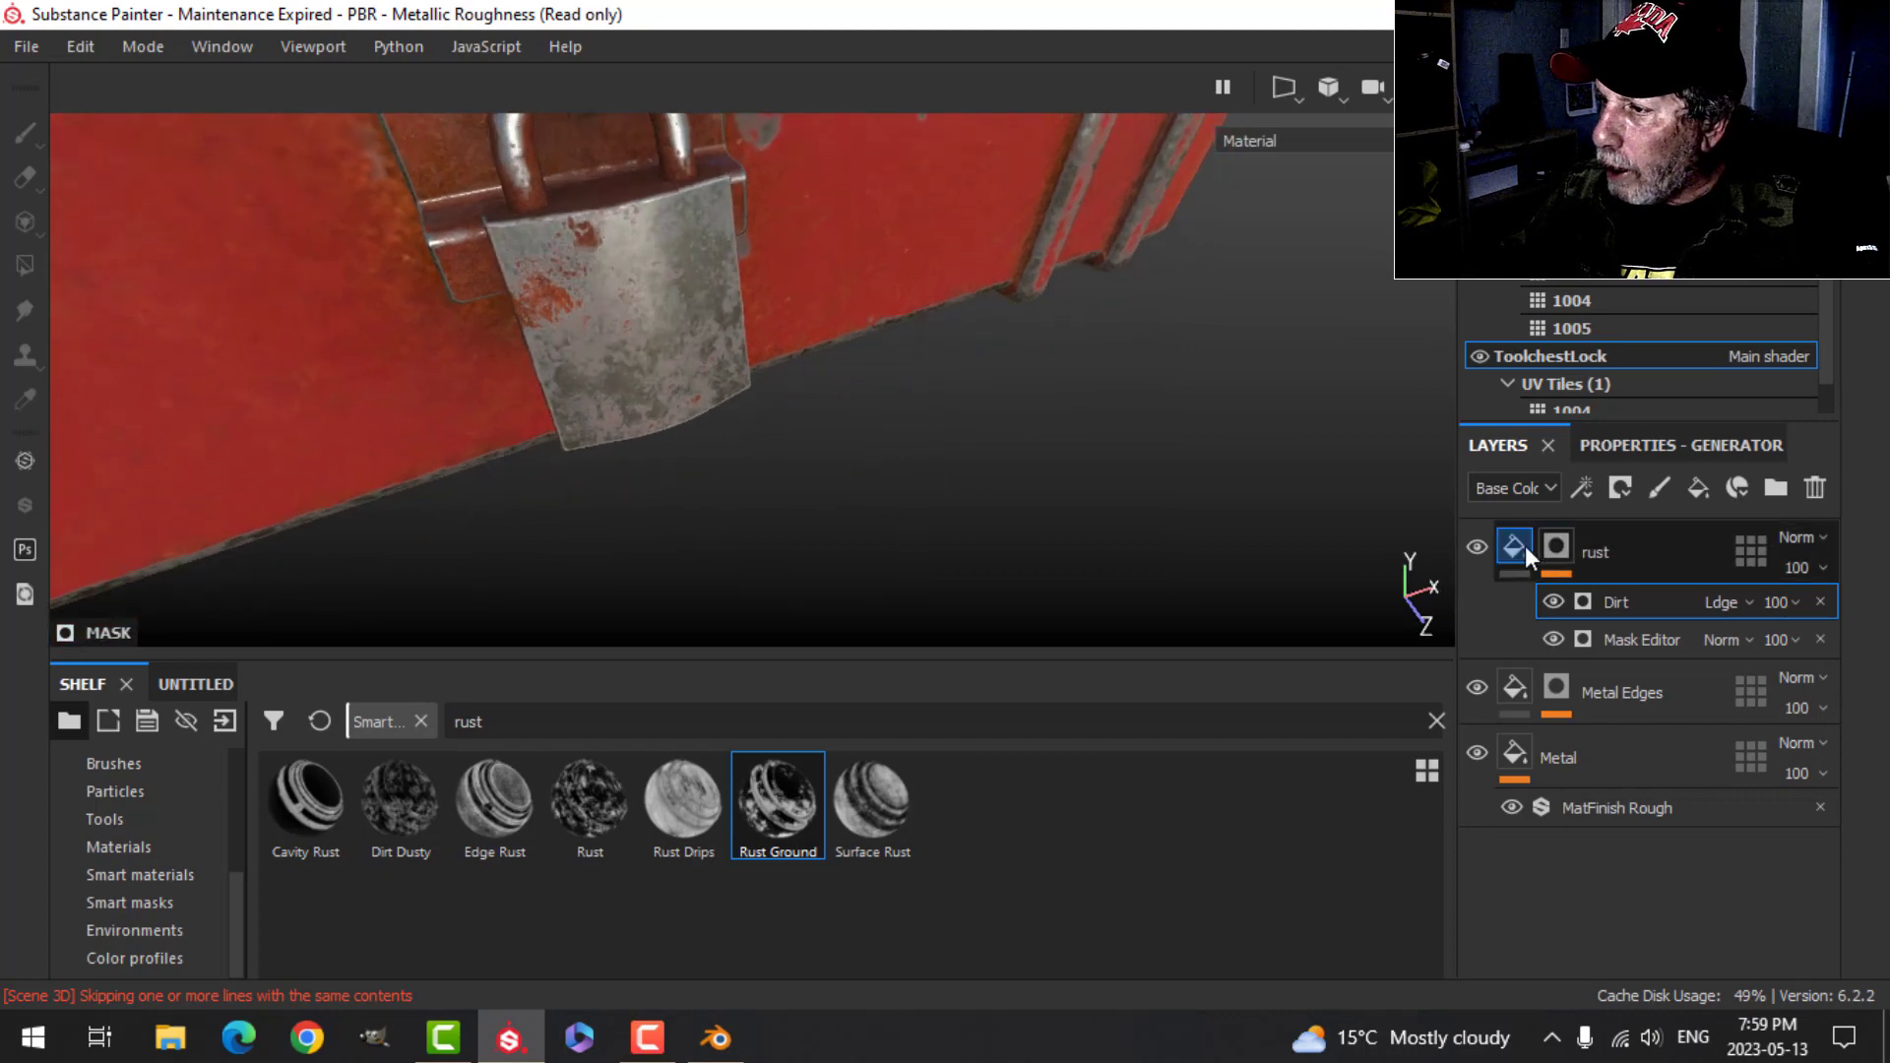
- Add a fill layer above the rust layer with only the height channel active and set its Height to about -0.06
click(1526, 545)
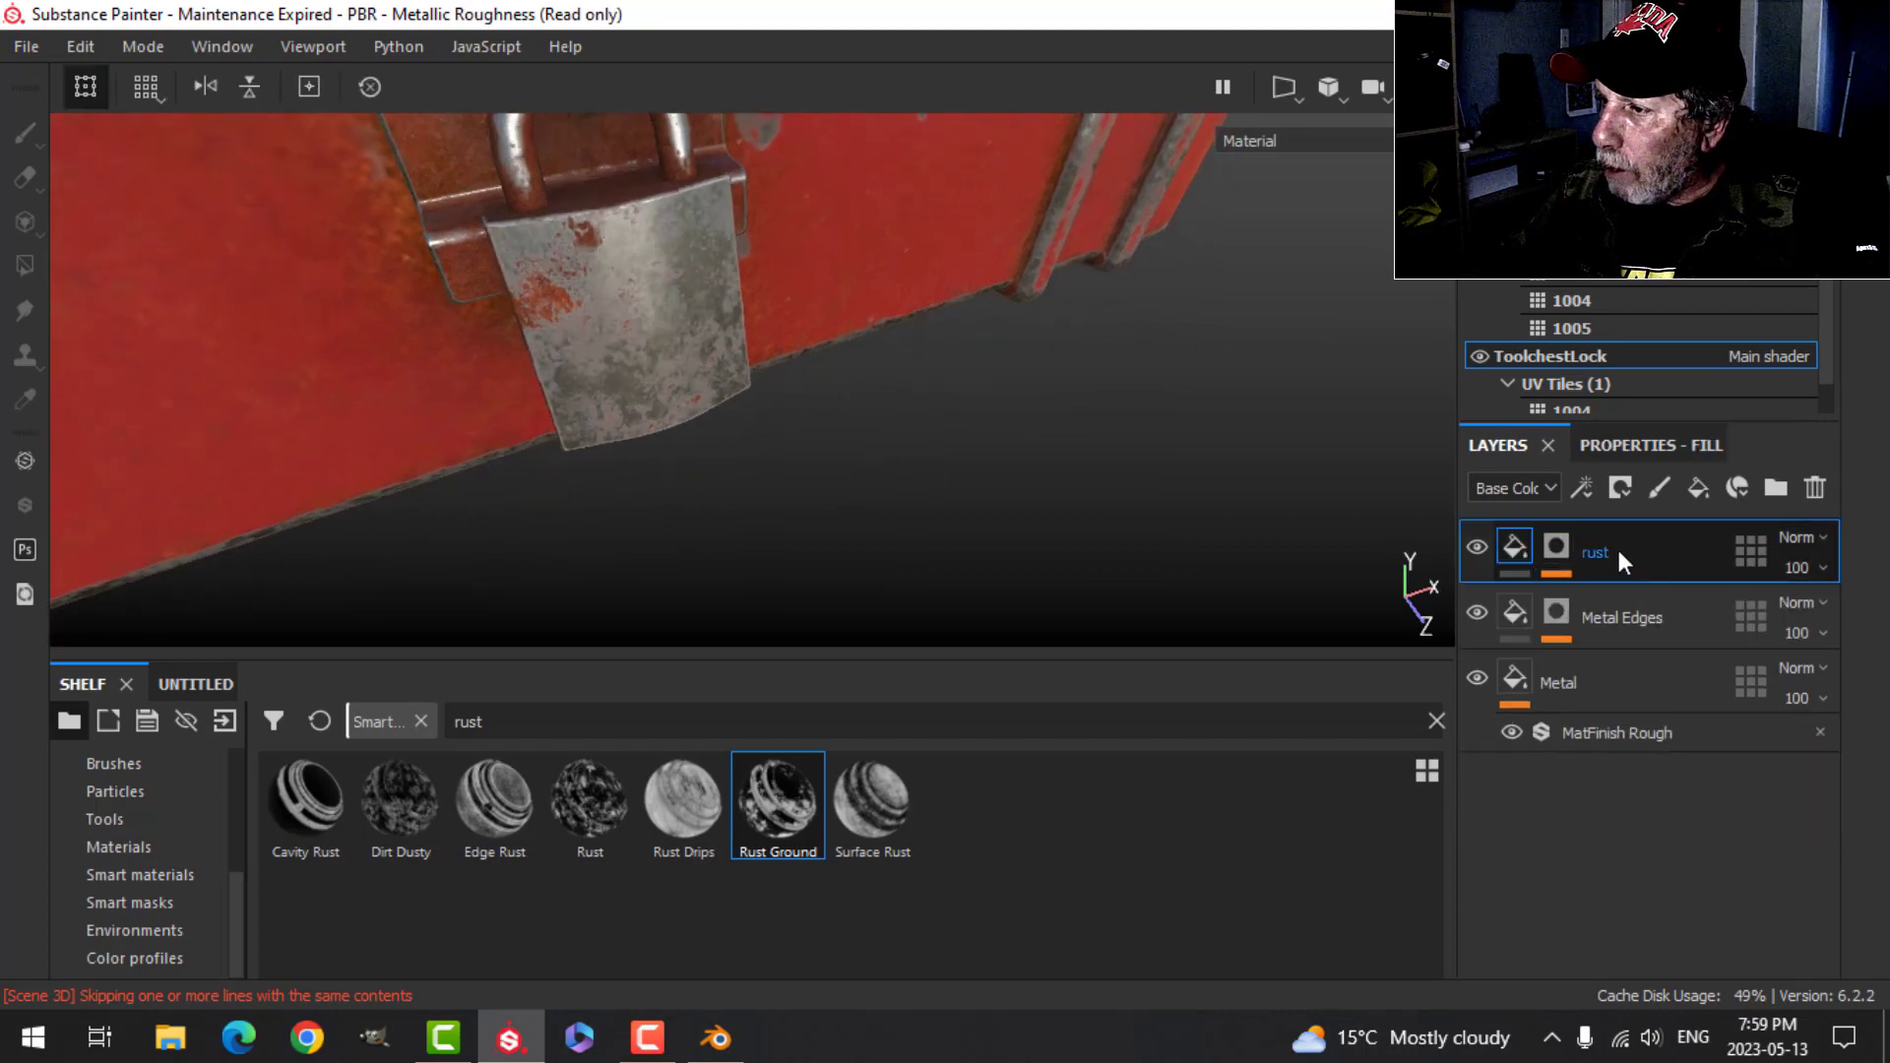
click(1705, 493)
click(1640, 447)
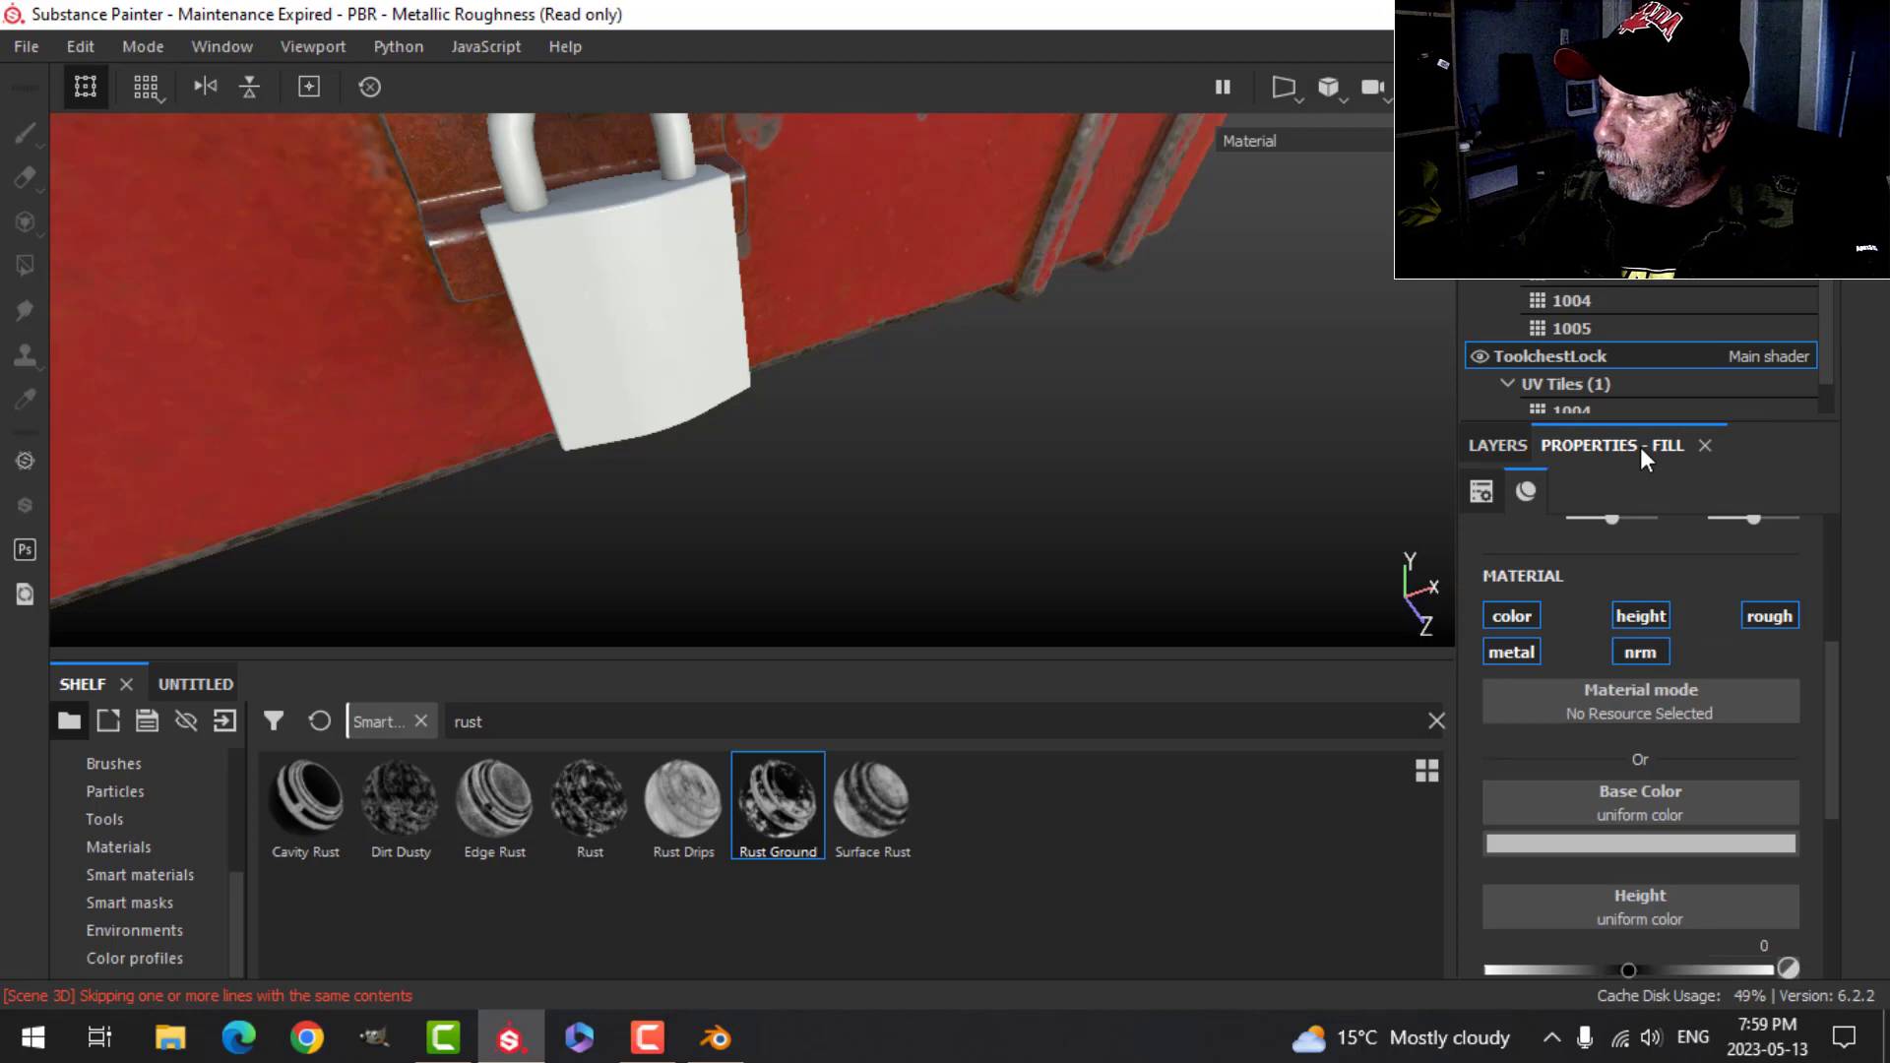
alt+click(1641, 614)
scroll(1699, 659, down, 1)
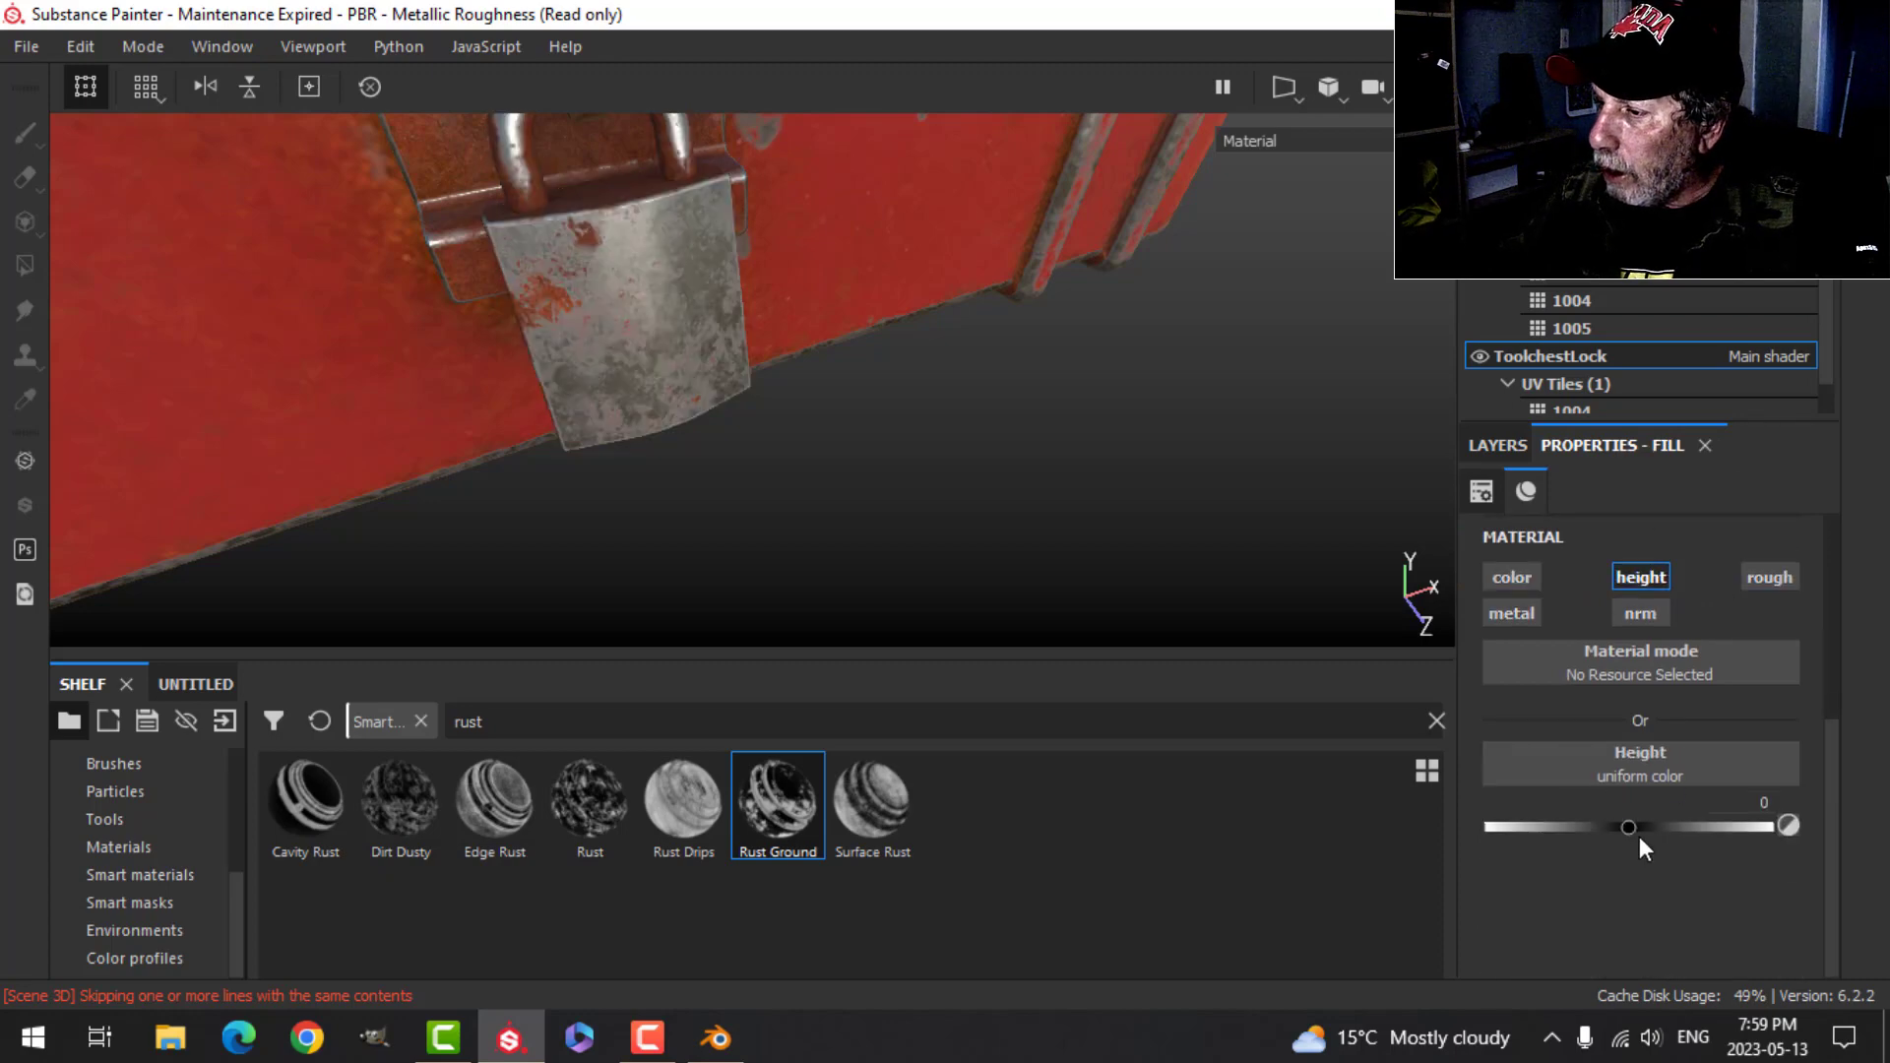
drag(1630, 831, 1620, 829)
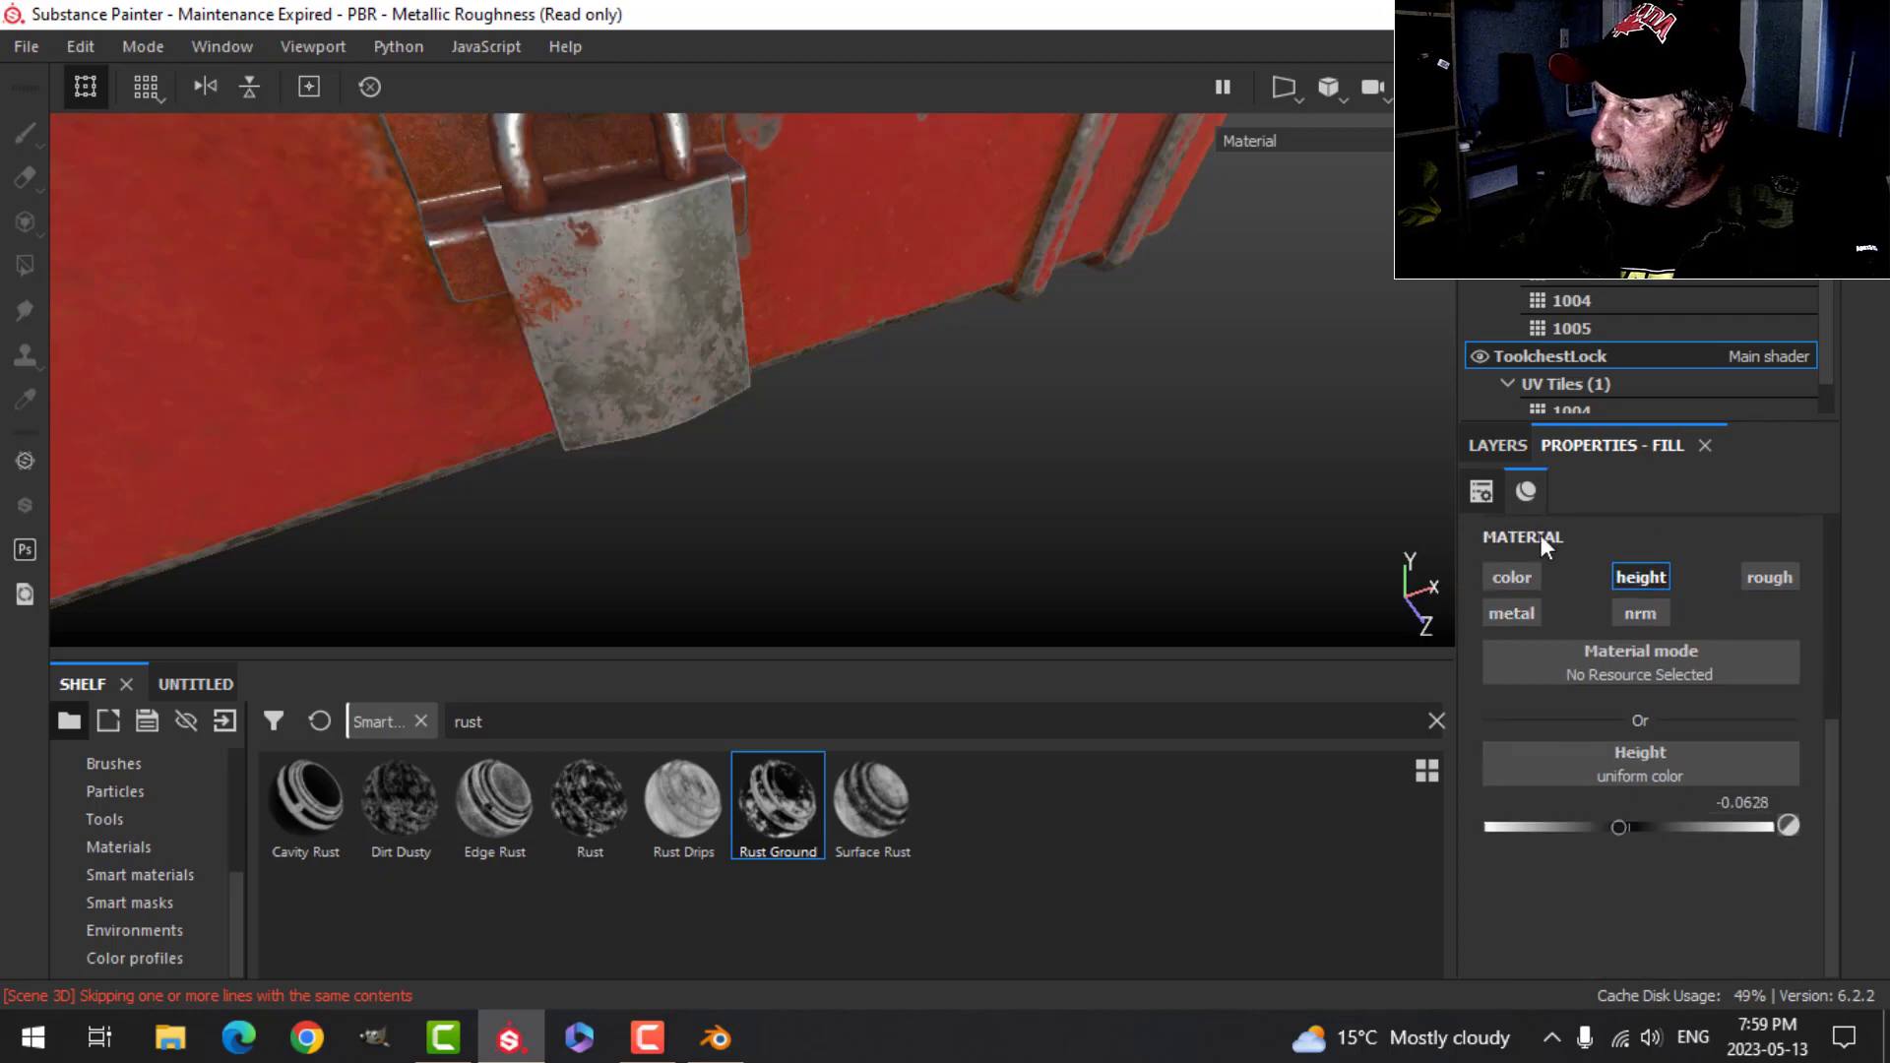
- Give the new height fill layer a black mask and add a fill effect to that mask
click(1504, 448)
click(1621, 486)
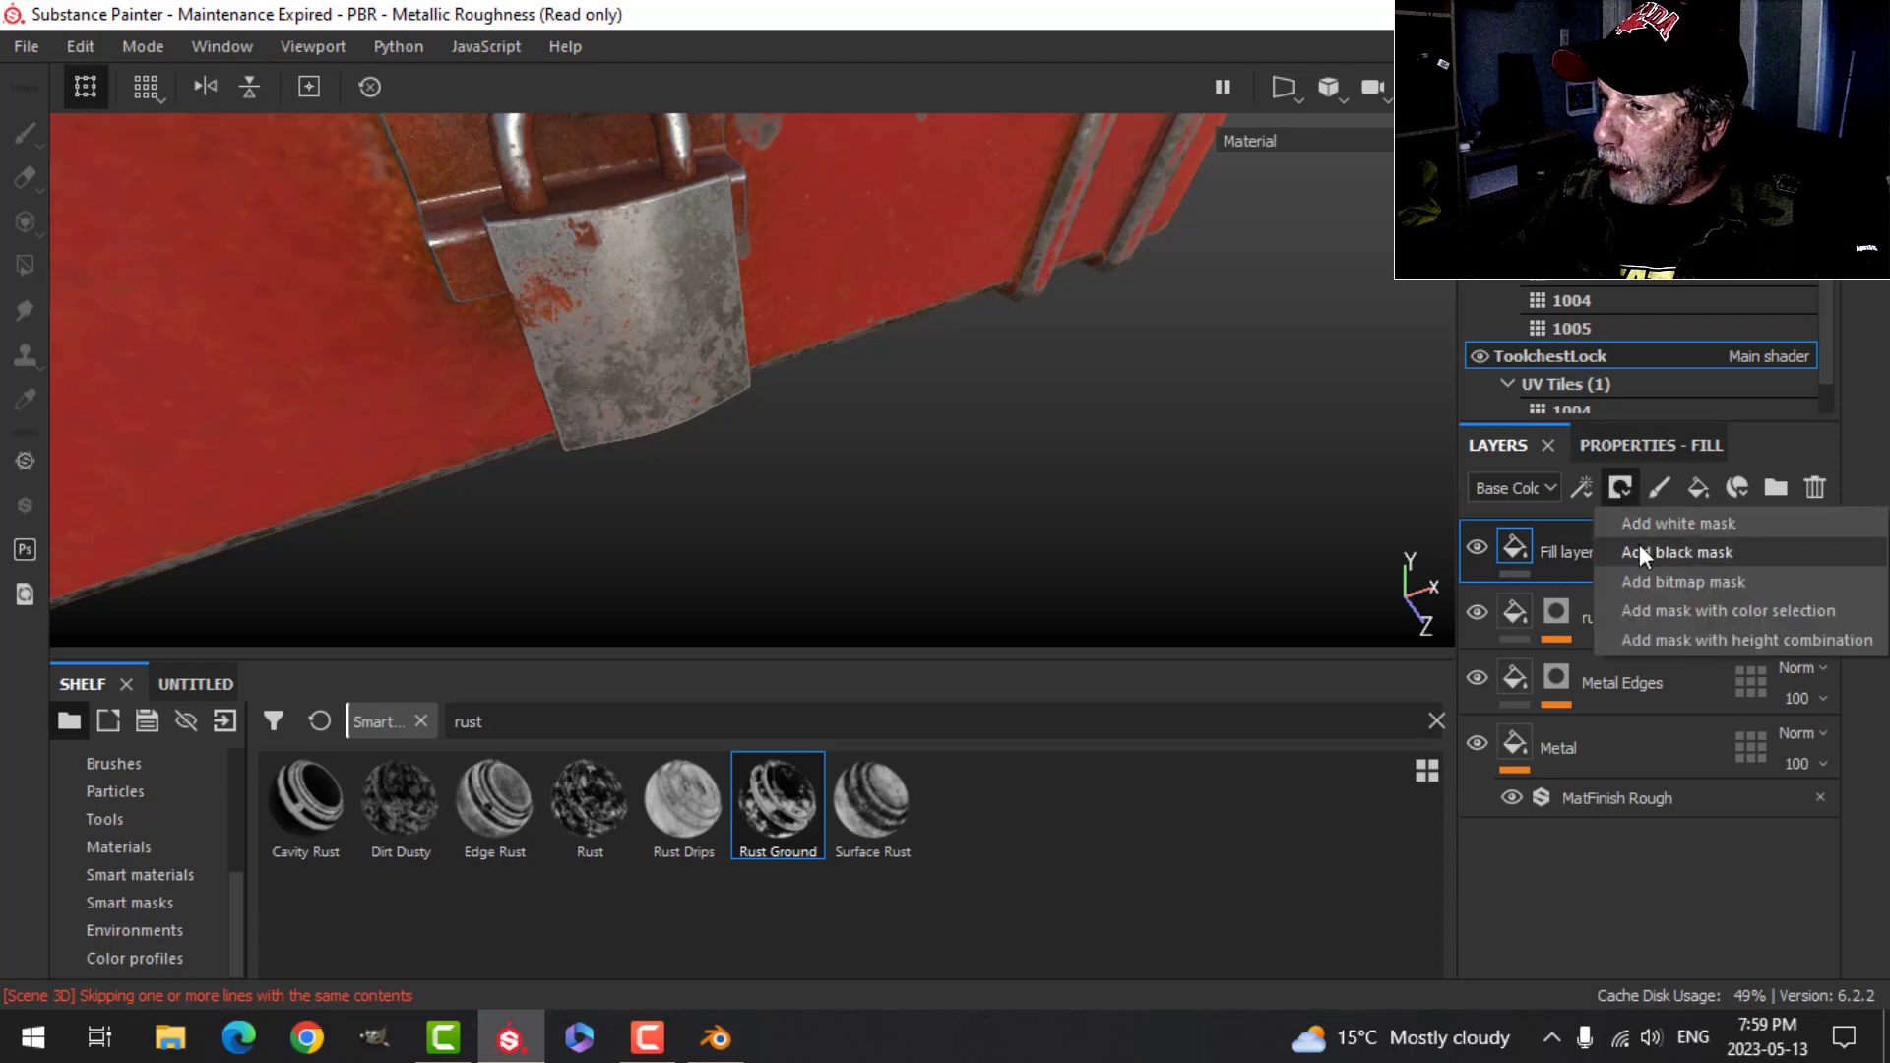
click(1639, 545)
right_click(1568, 546)
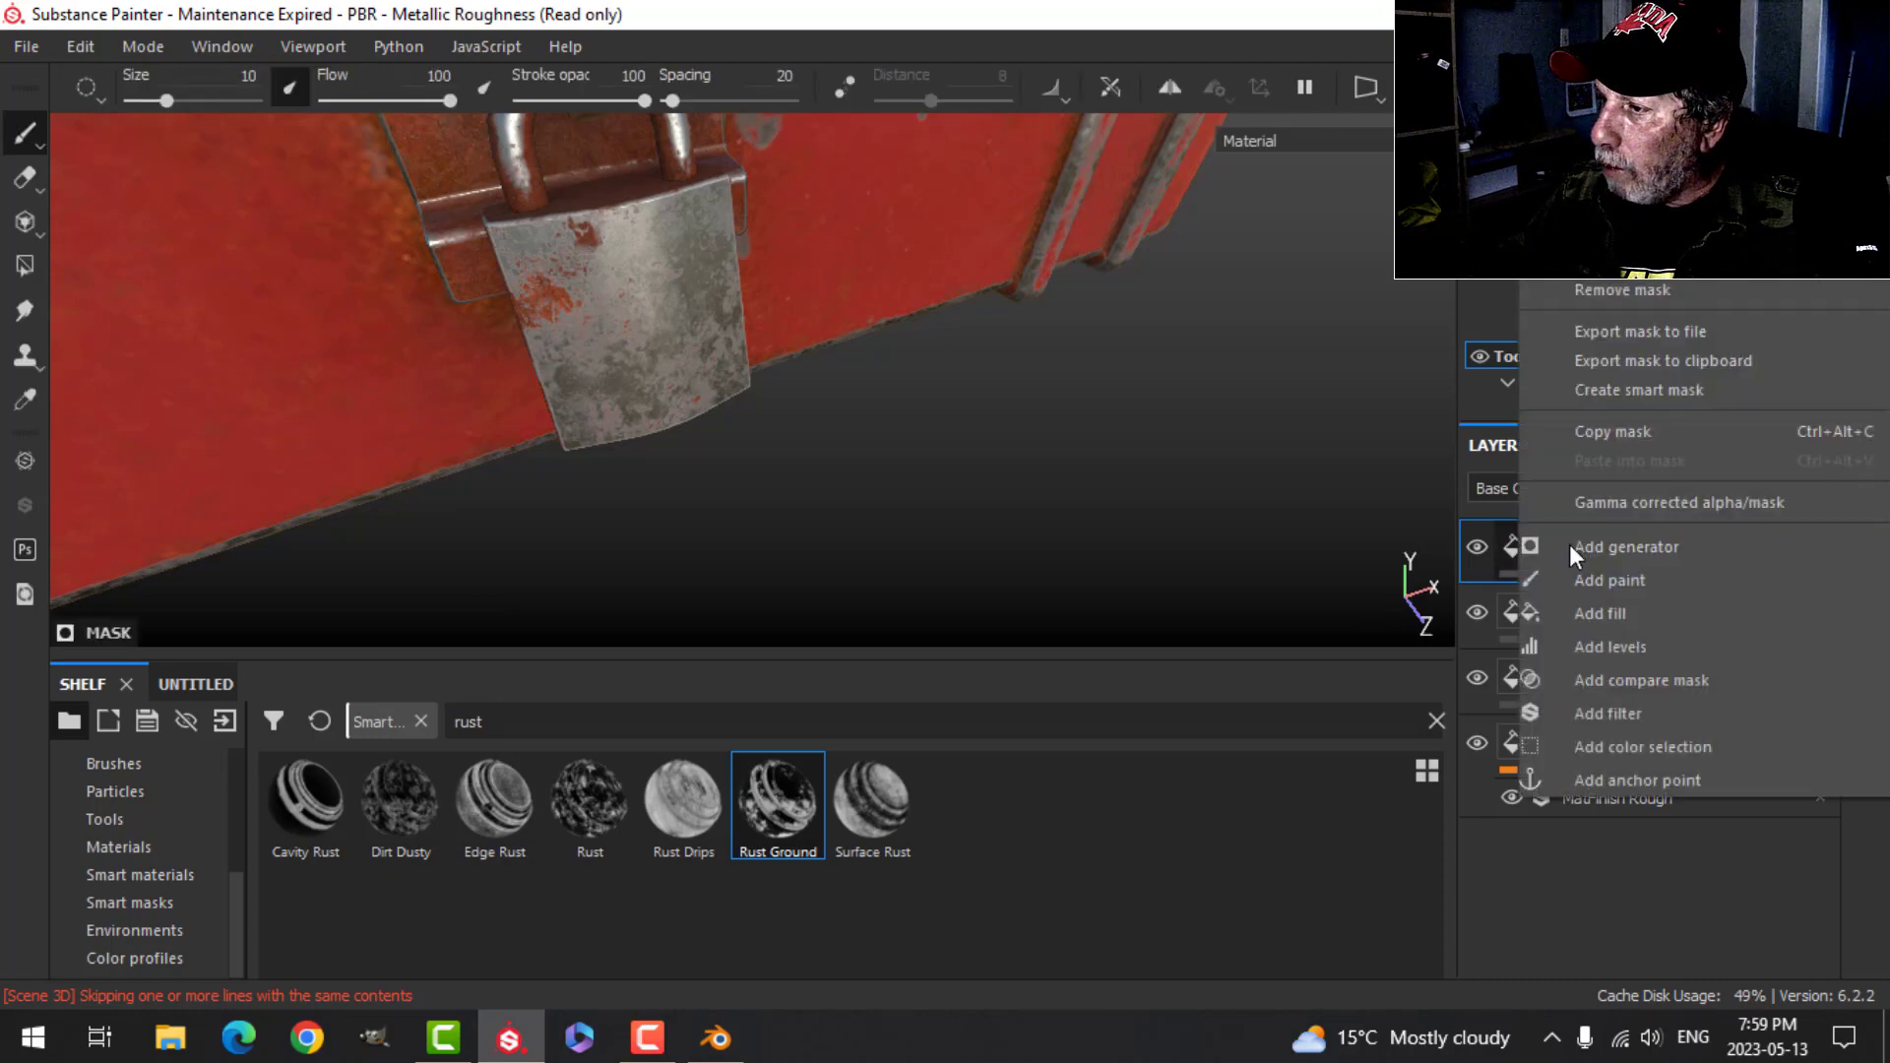
click(1622, 608)
- Search the procedurals for "scrat" and assign Grunge Scratches Rough as the mask fill's grayscale
click(1640, 445)
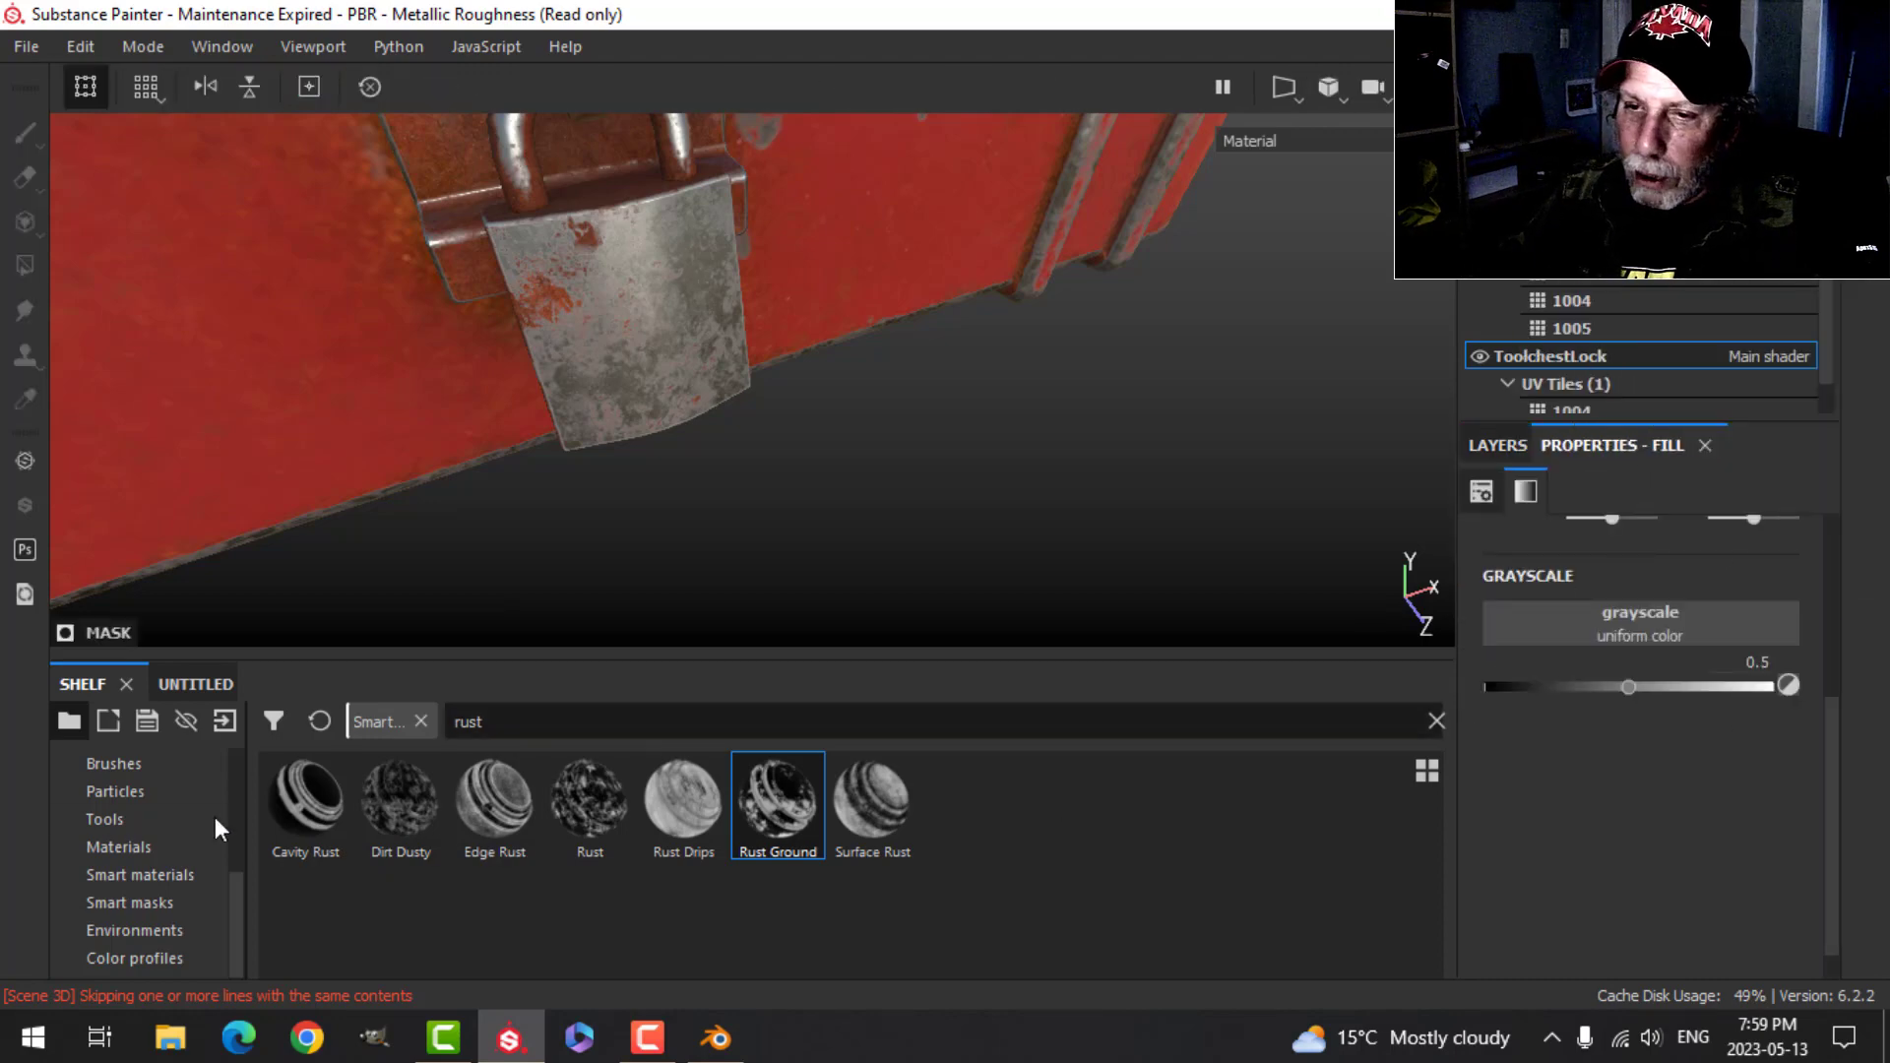
scroll(145, 857, up, 2)
click(152, 879)
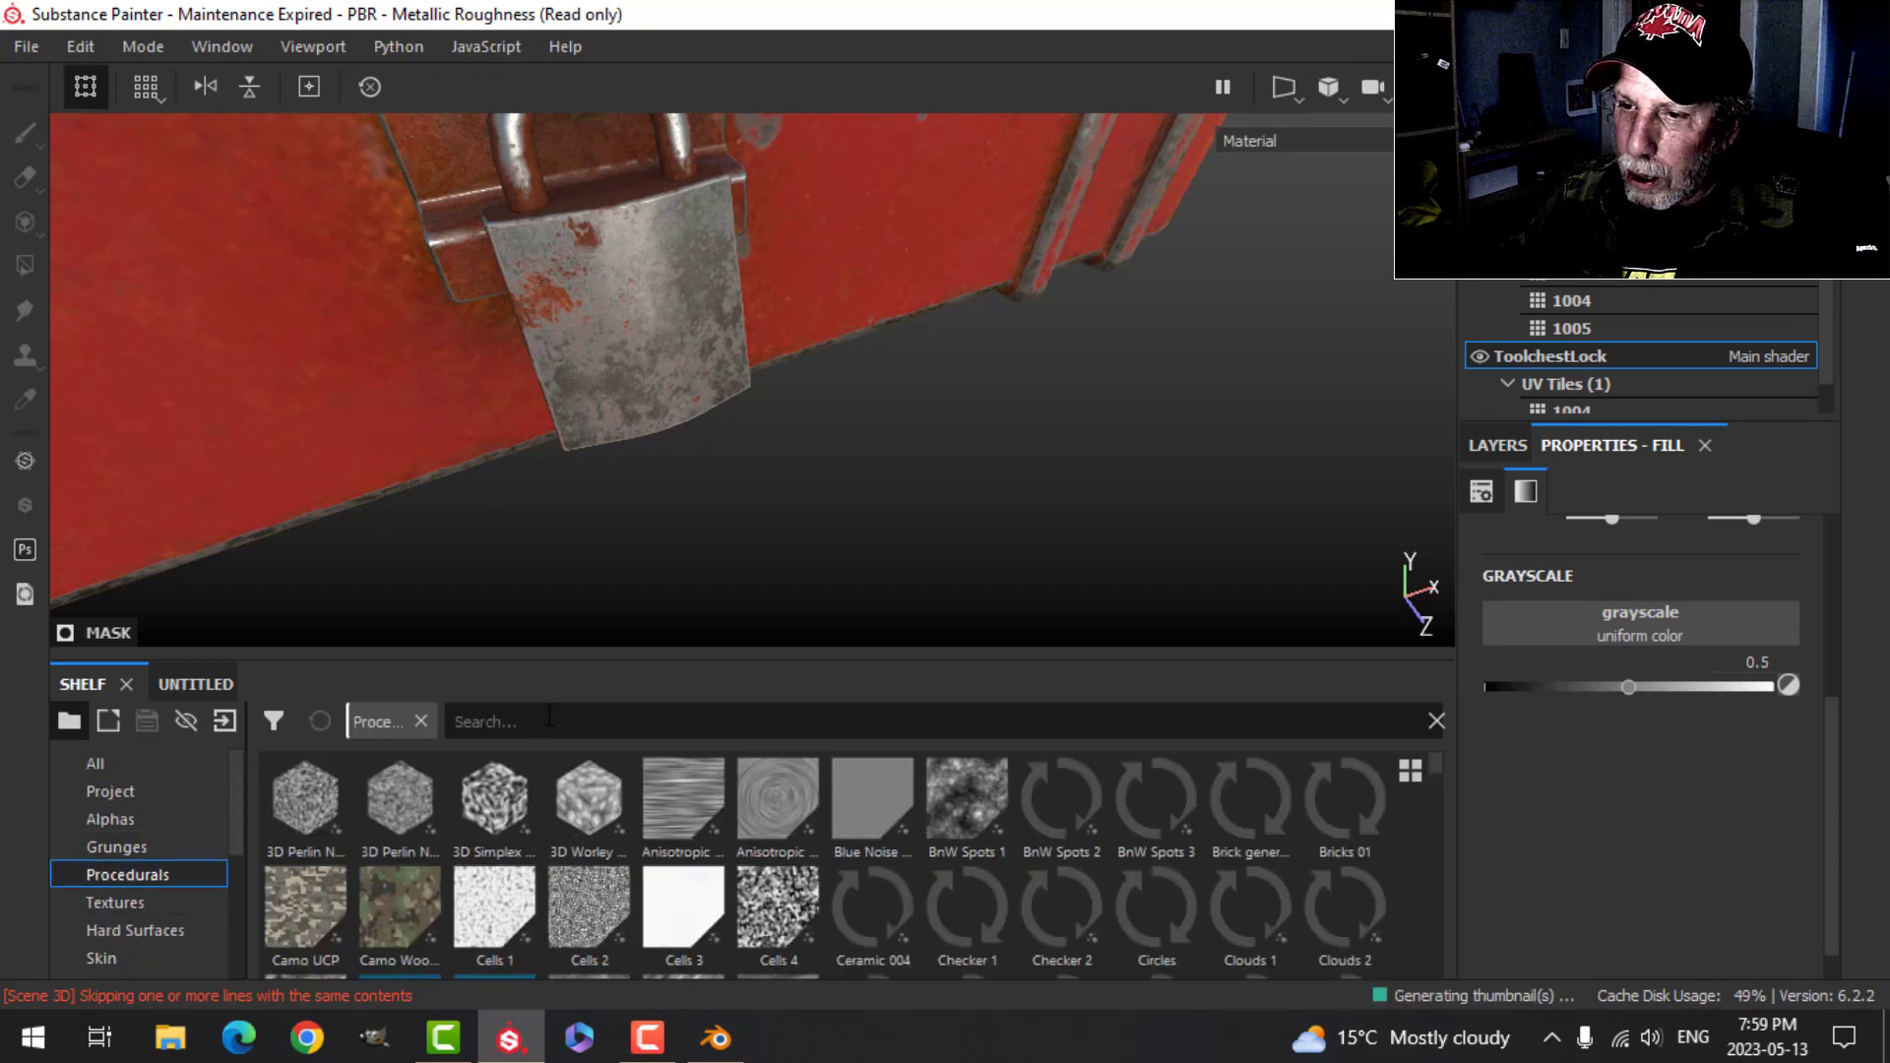
click(573, 713)
text(scrat)
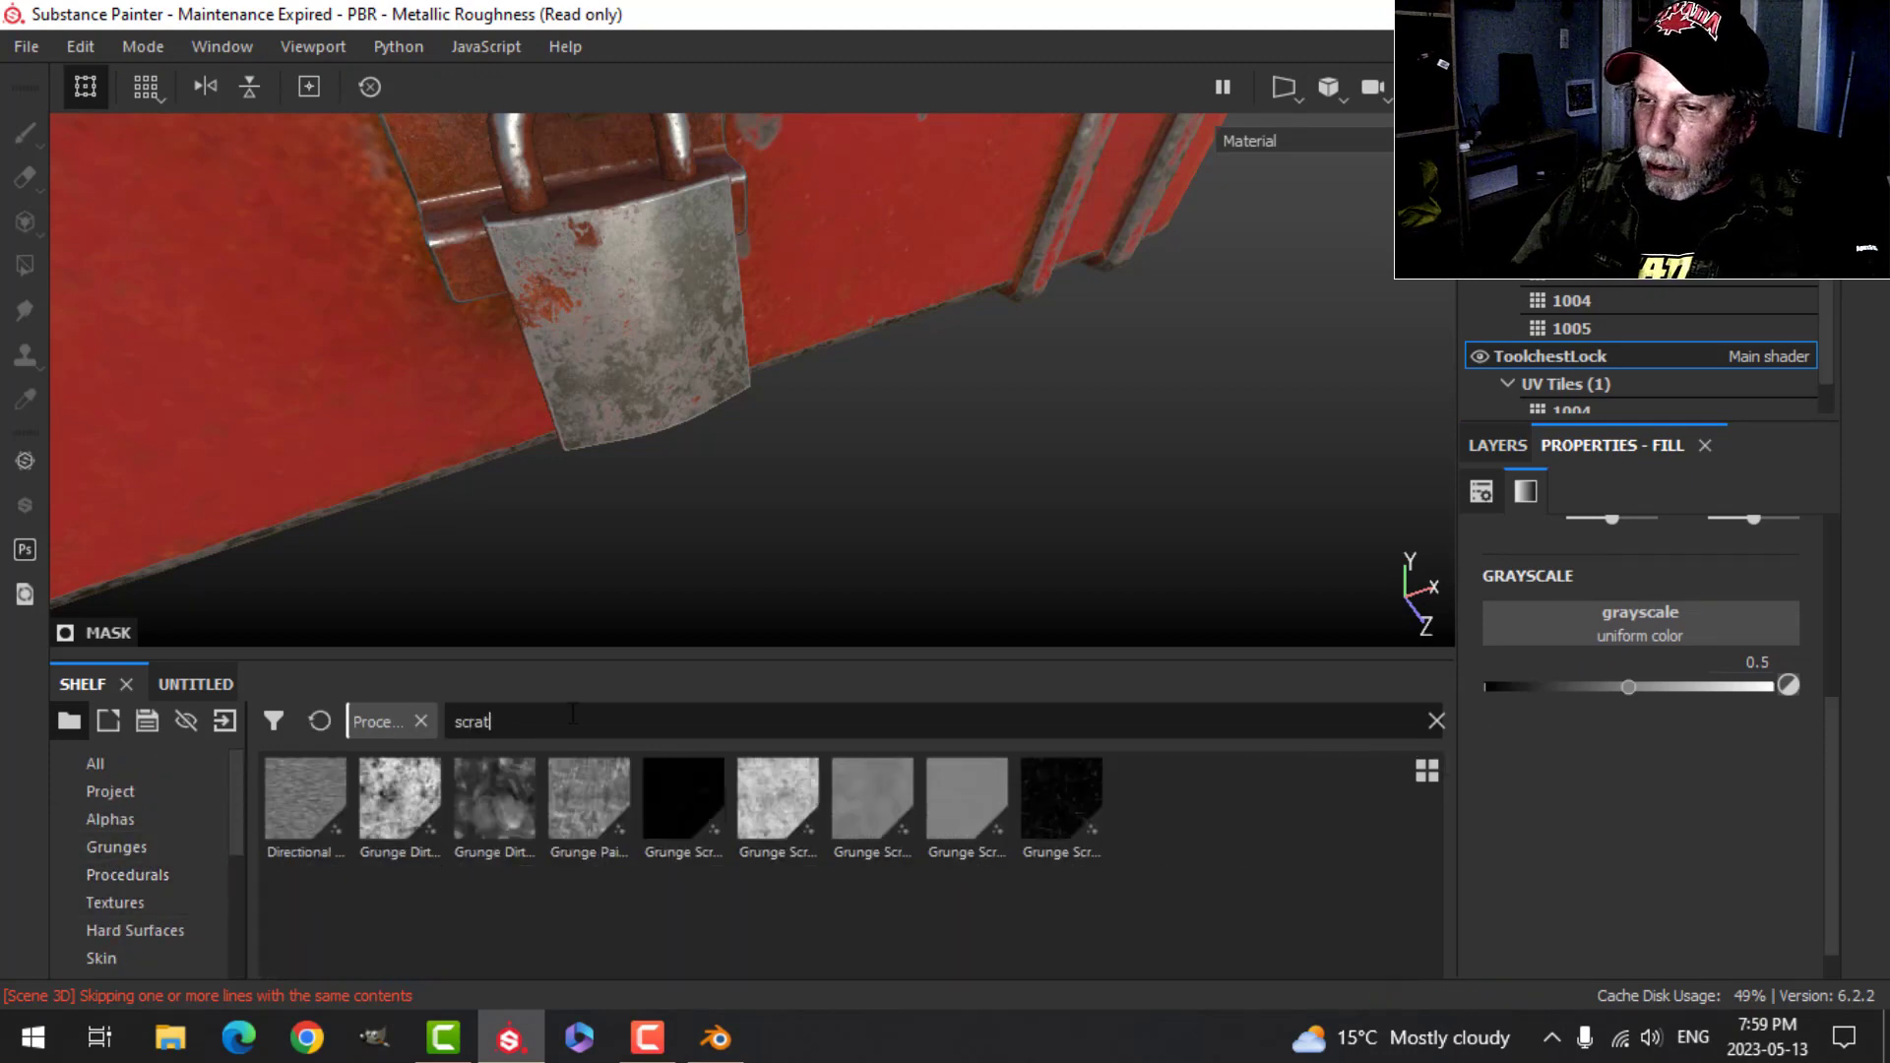
drag(1061, 802, 1301, 734)
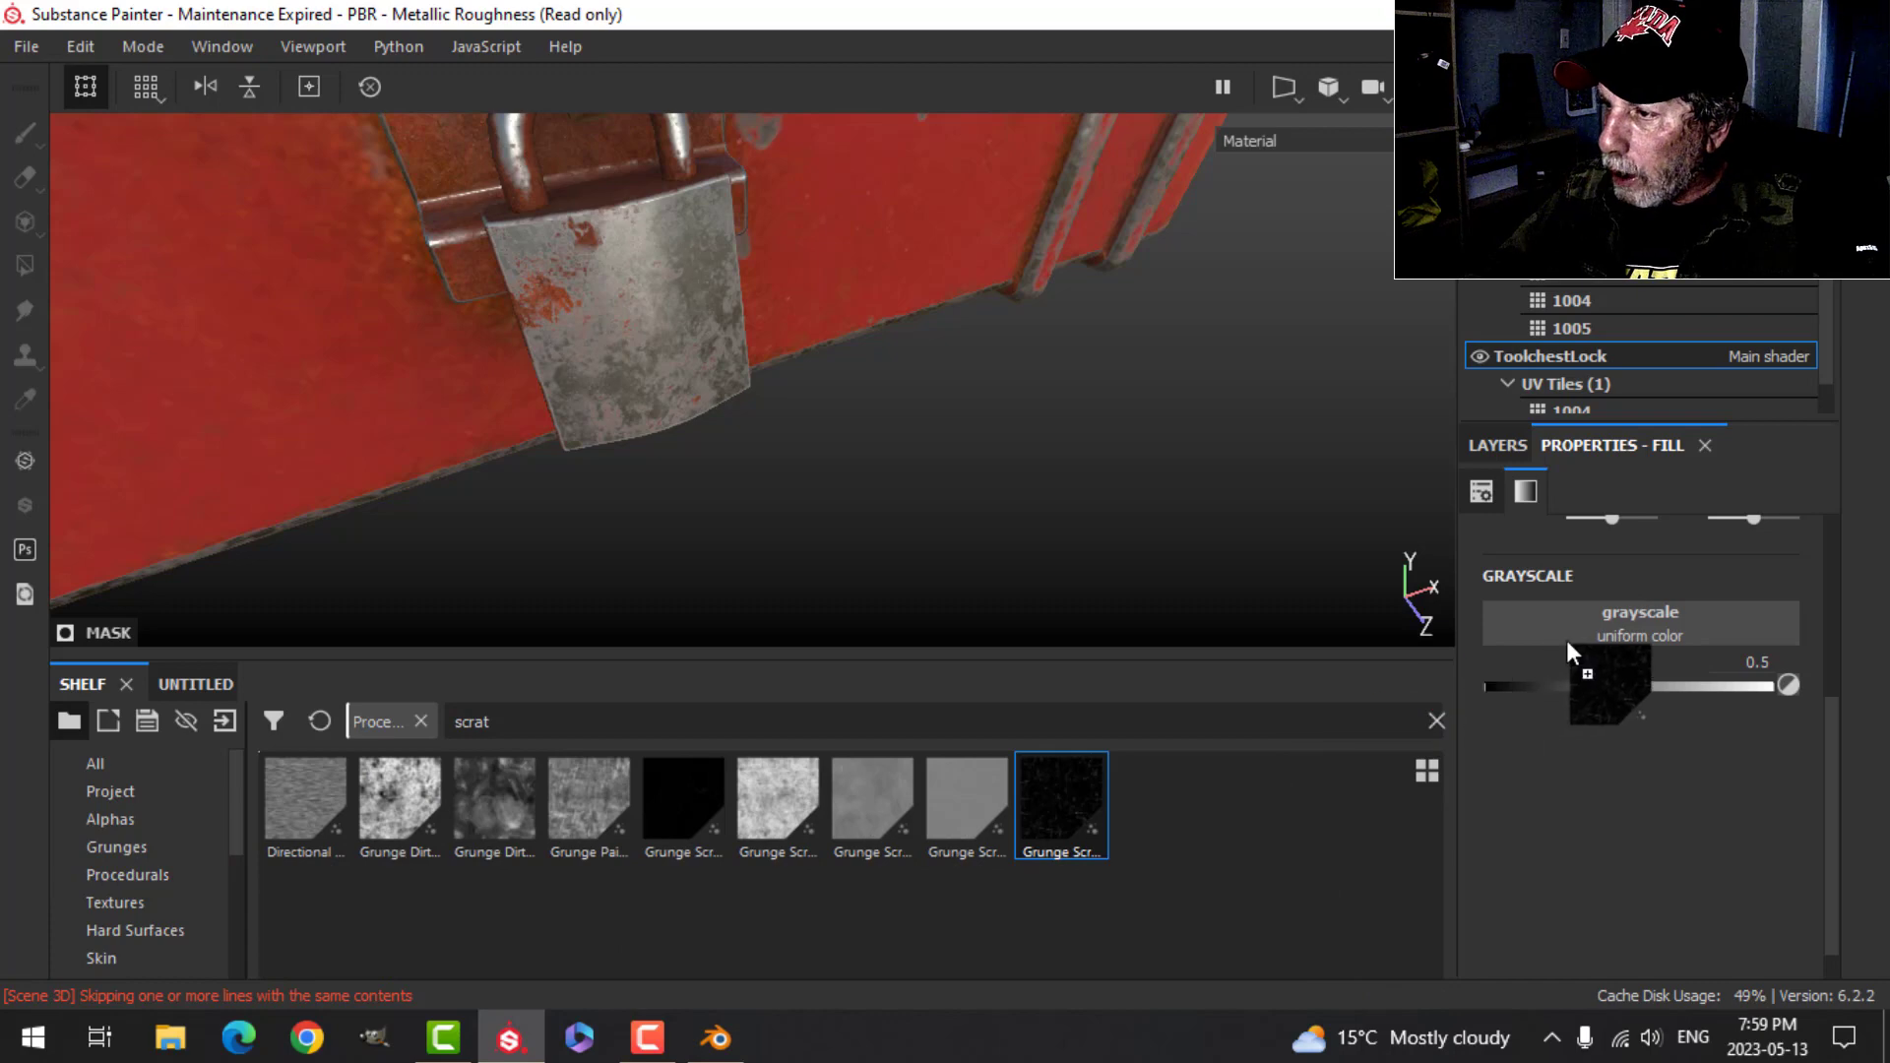
drag(1567, 640, 1569, 636)
alt+drag(815, 445, 868, 443)
scroll(873, 479, down, 3)
alt+middle_drag(914, 433, 858, 488)
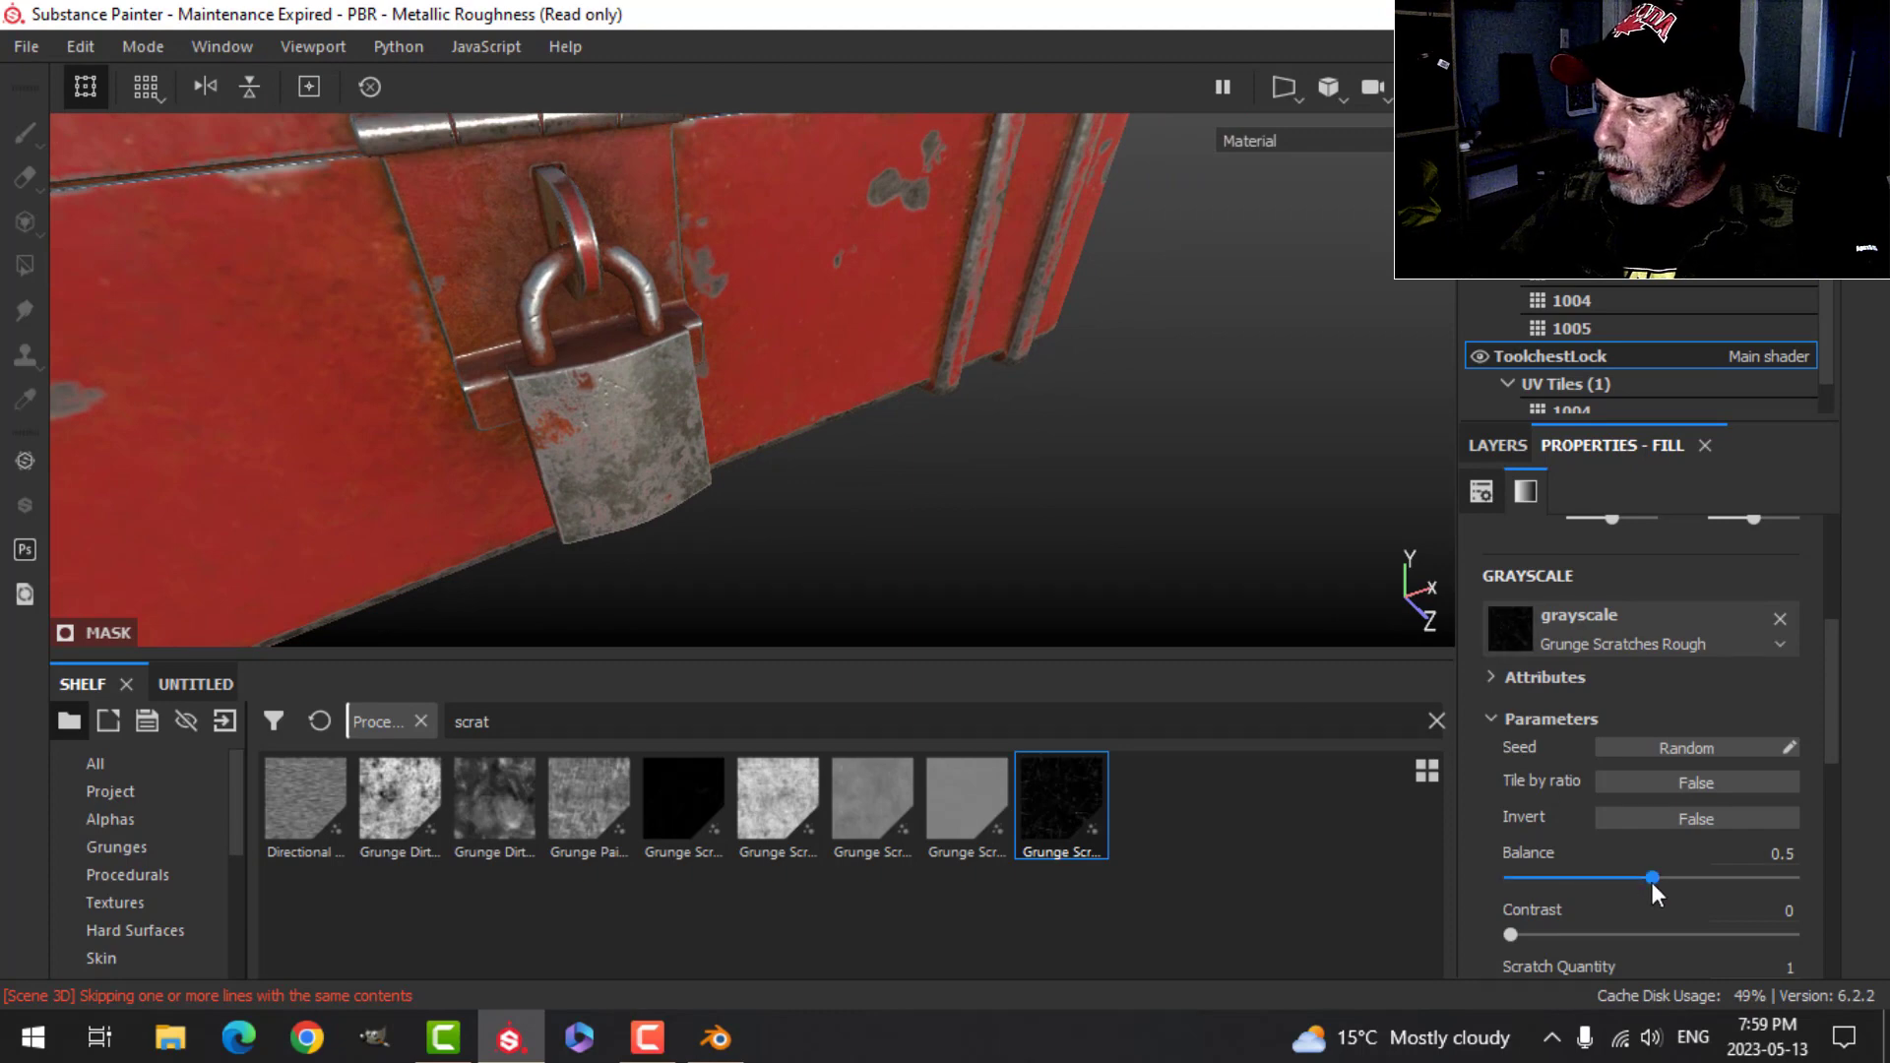
- Set the scratch grunge's Balance to 0.58, Contrast to 0.3, Scratch Quantity to 0.55 and Scratch Length to 0.75
drag(1652, 882, 1673, 878)
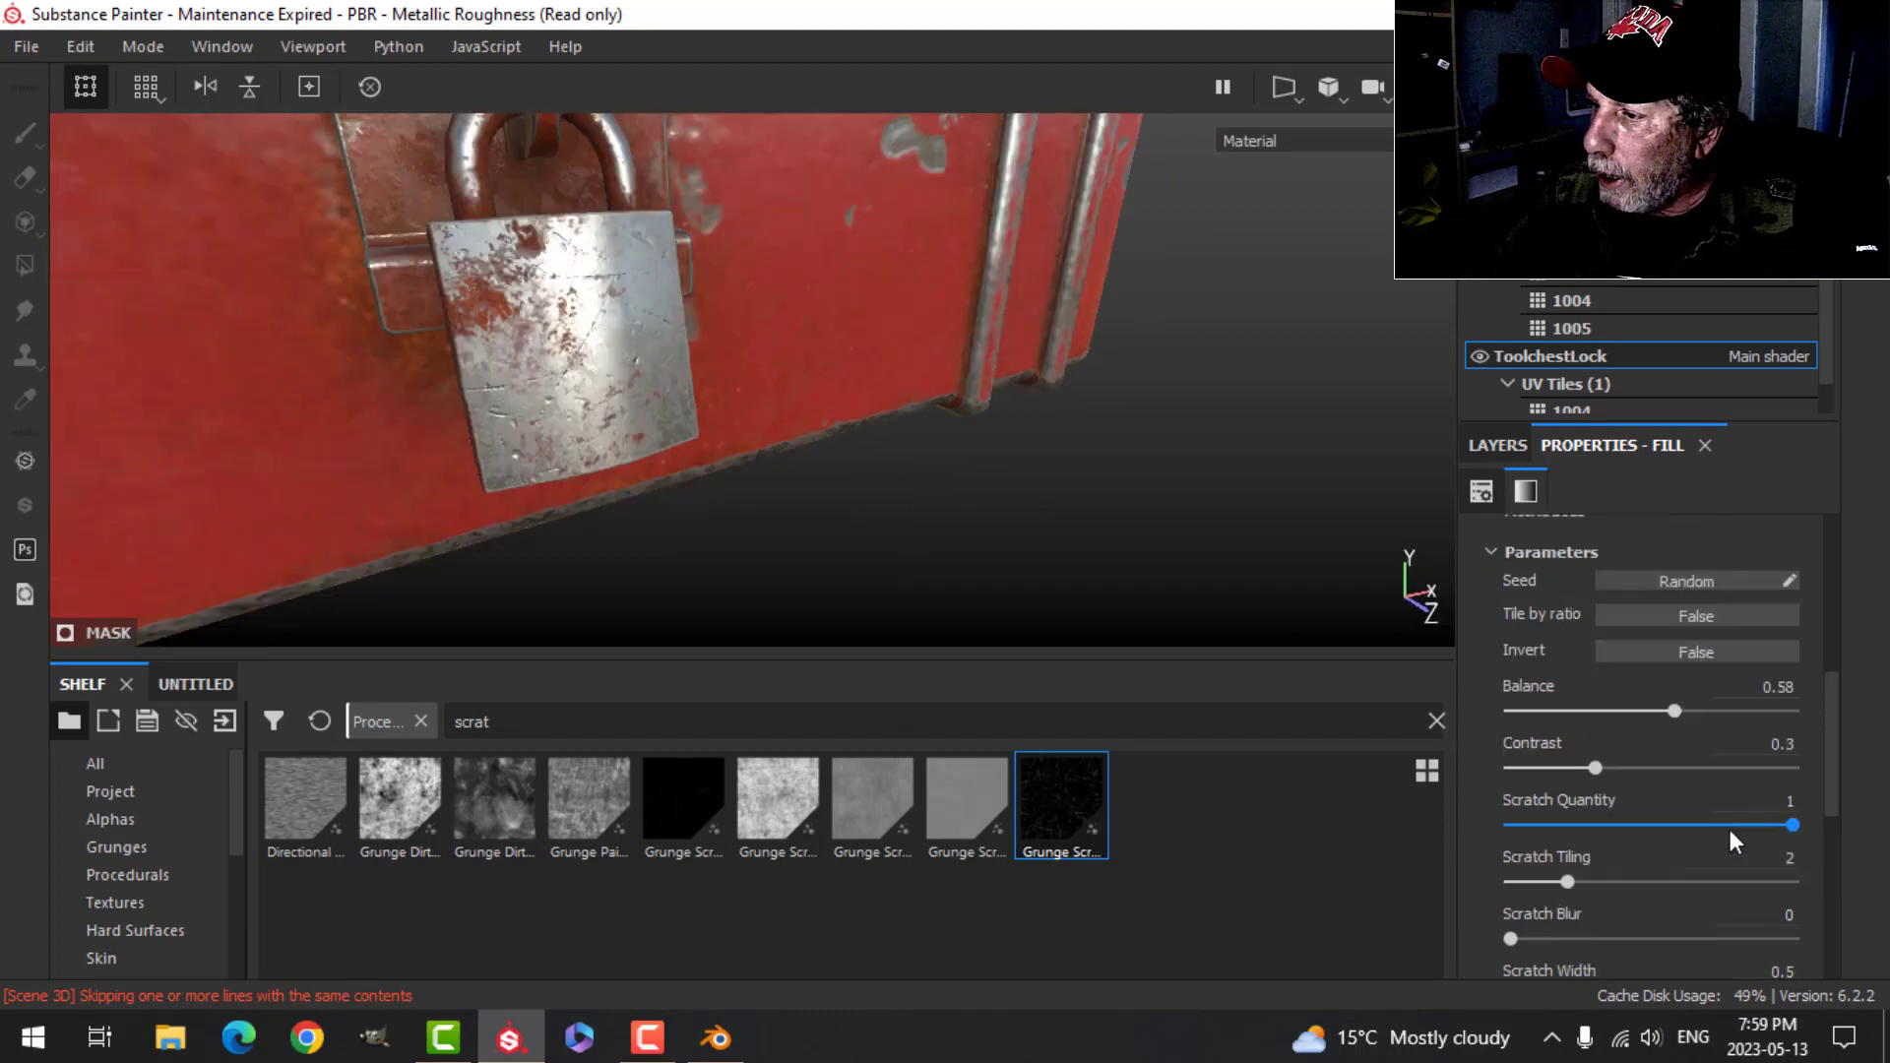
drag(1765, 825, 1756, 825)
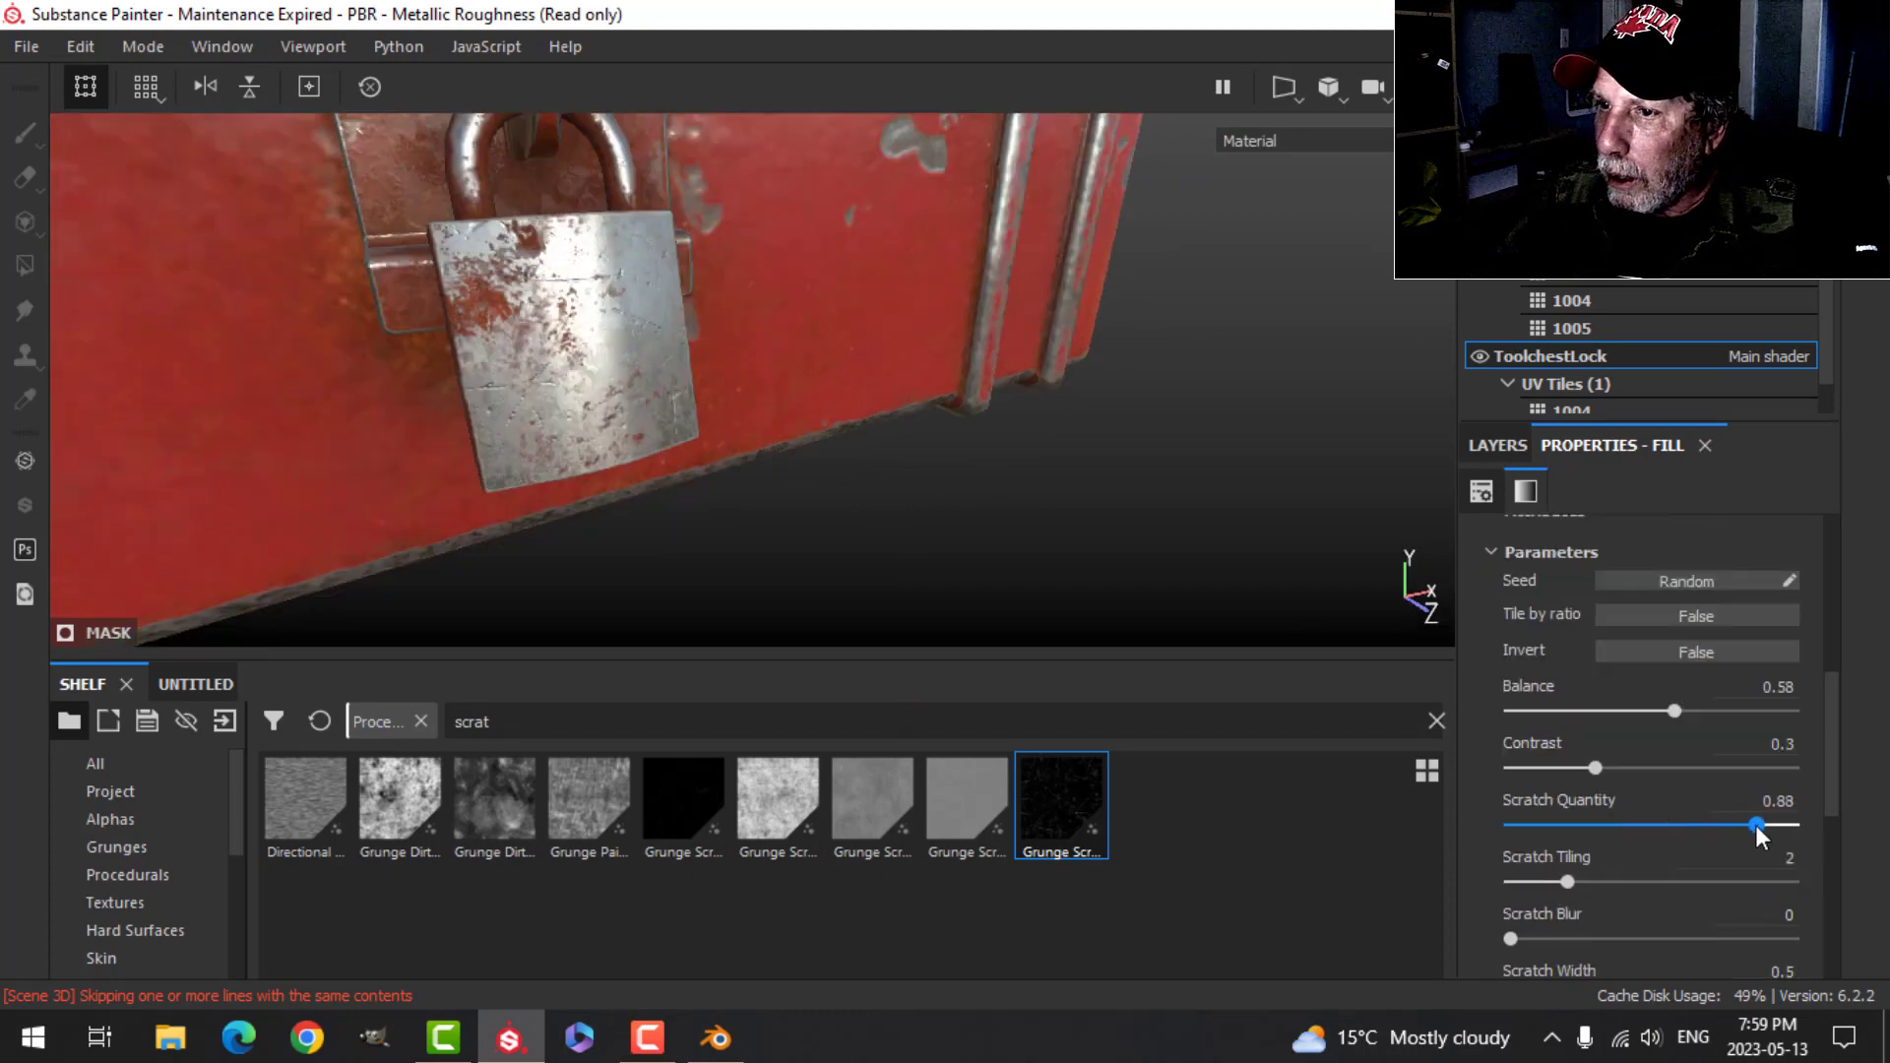
alt+middle_drag(1197, 642, 1058, 509)
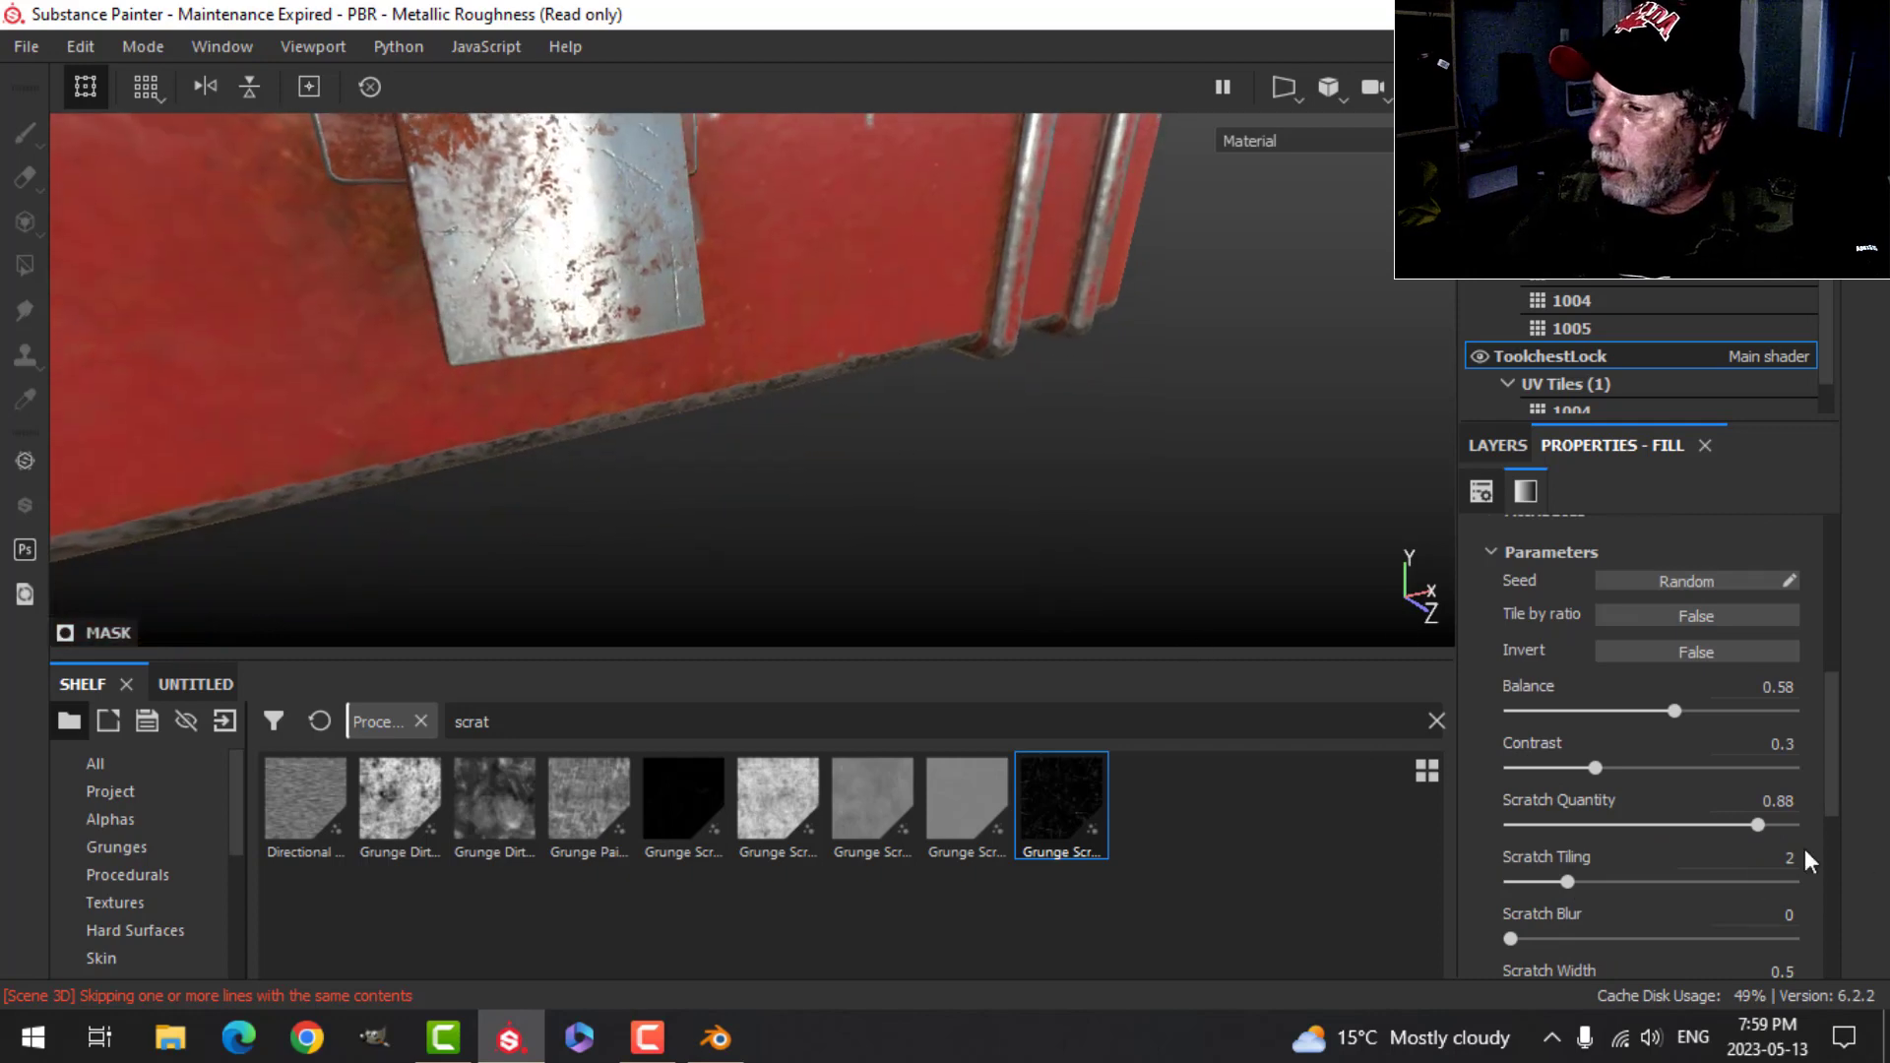
scroll(1629, 924, down, 1)
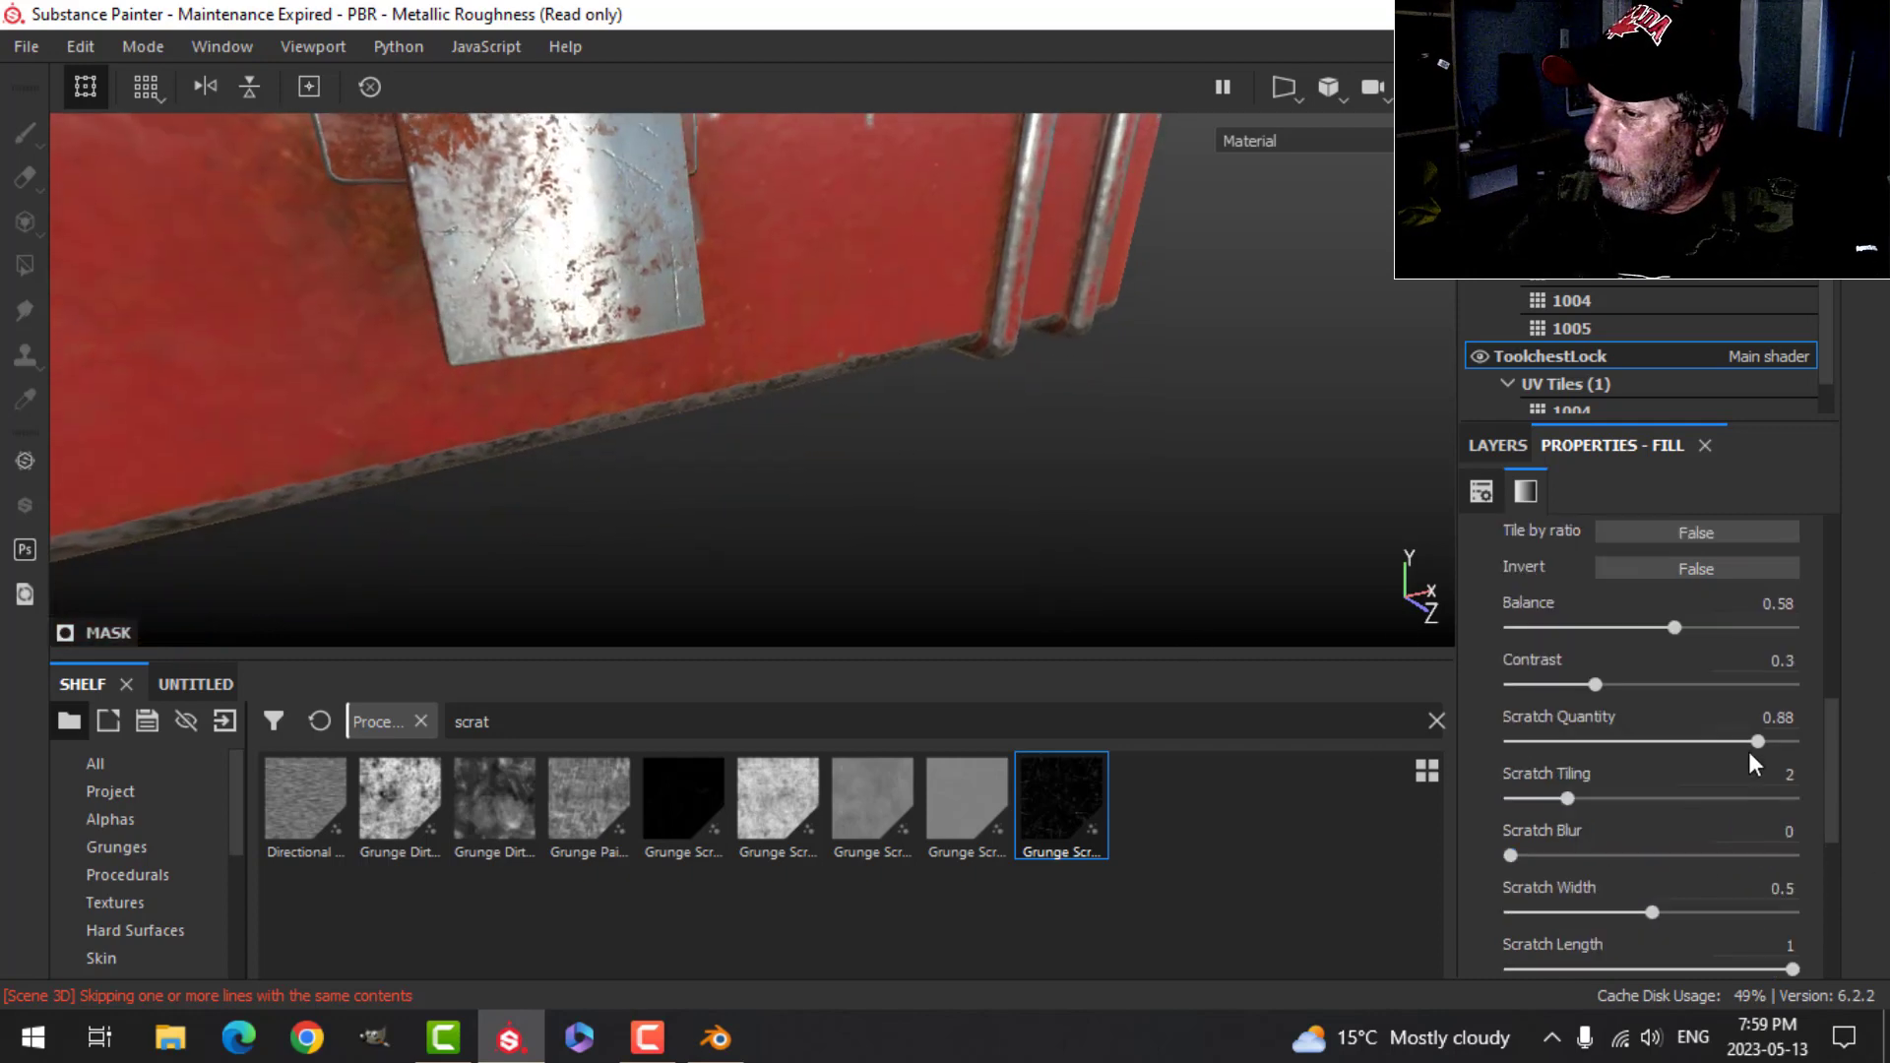
drag(1748, 746, 1664, 742)
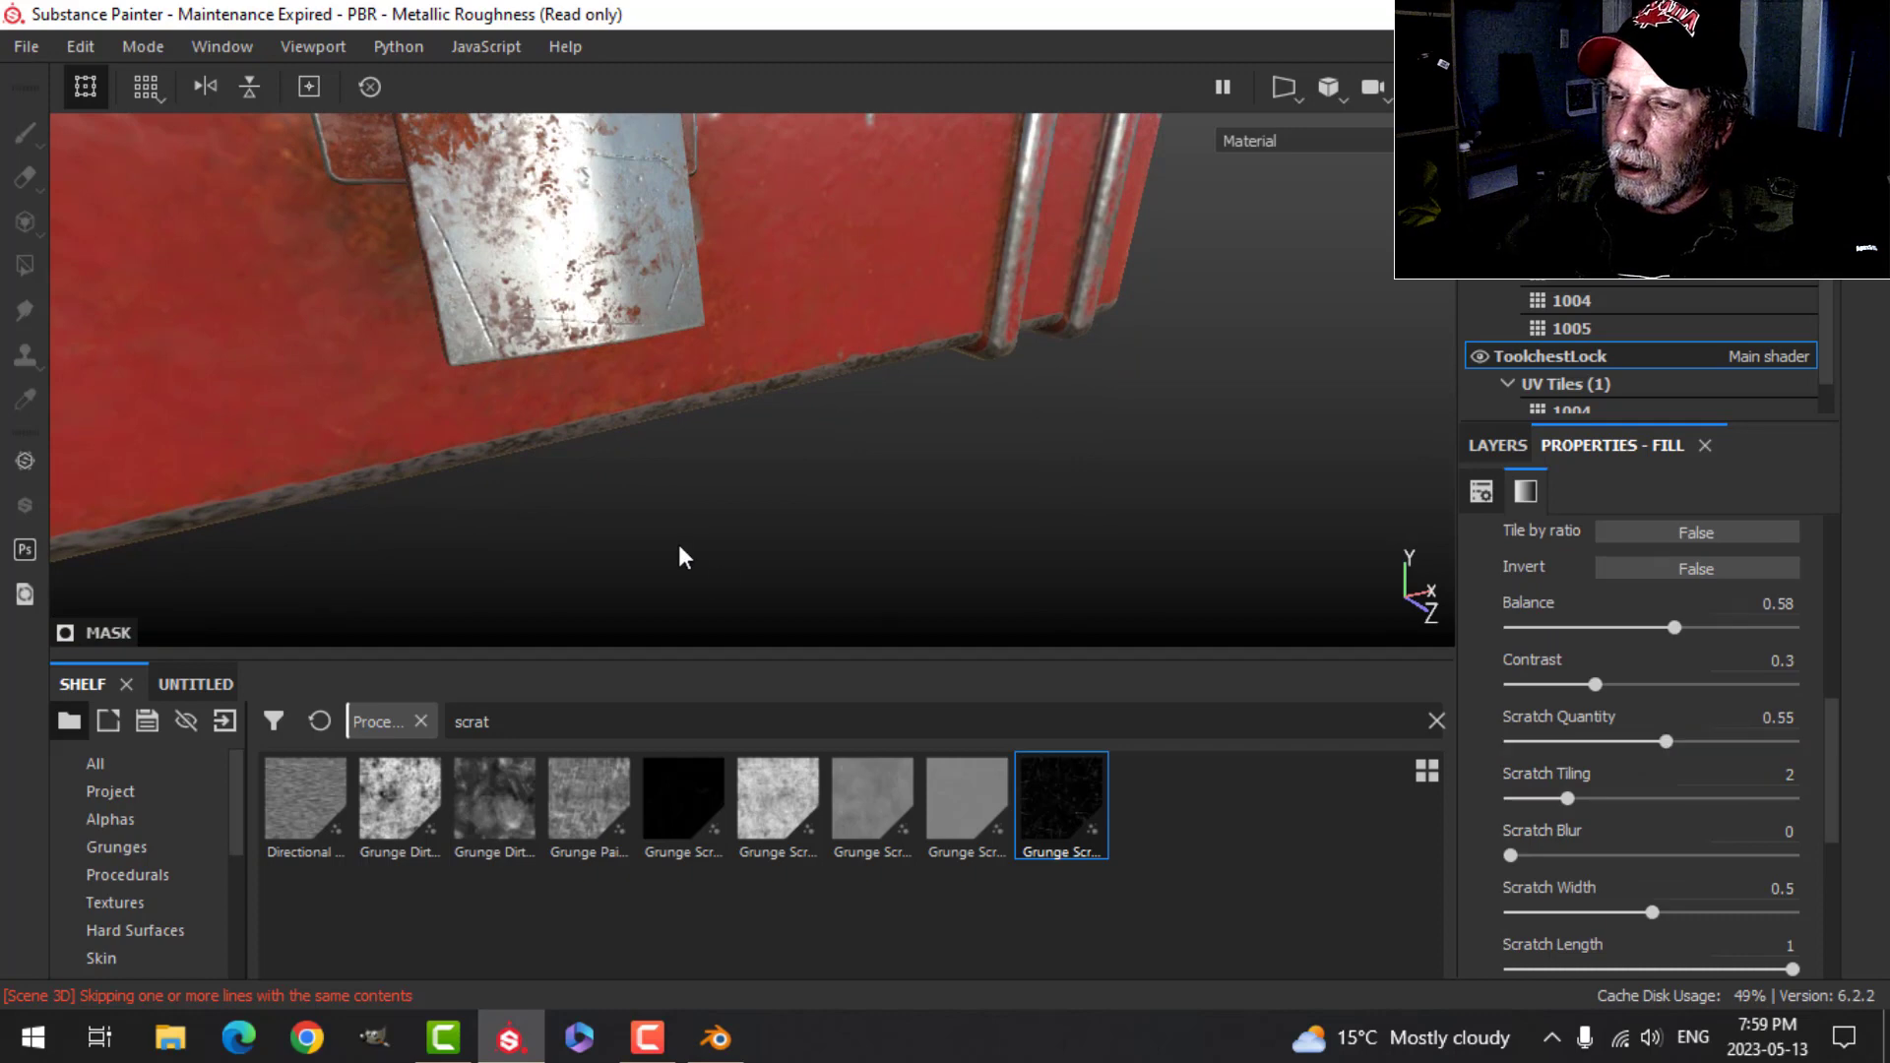
alt+drag(679, 553, 877, 458)
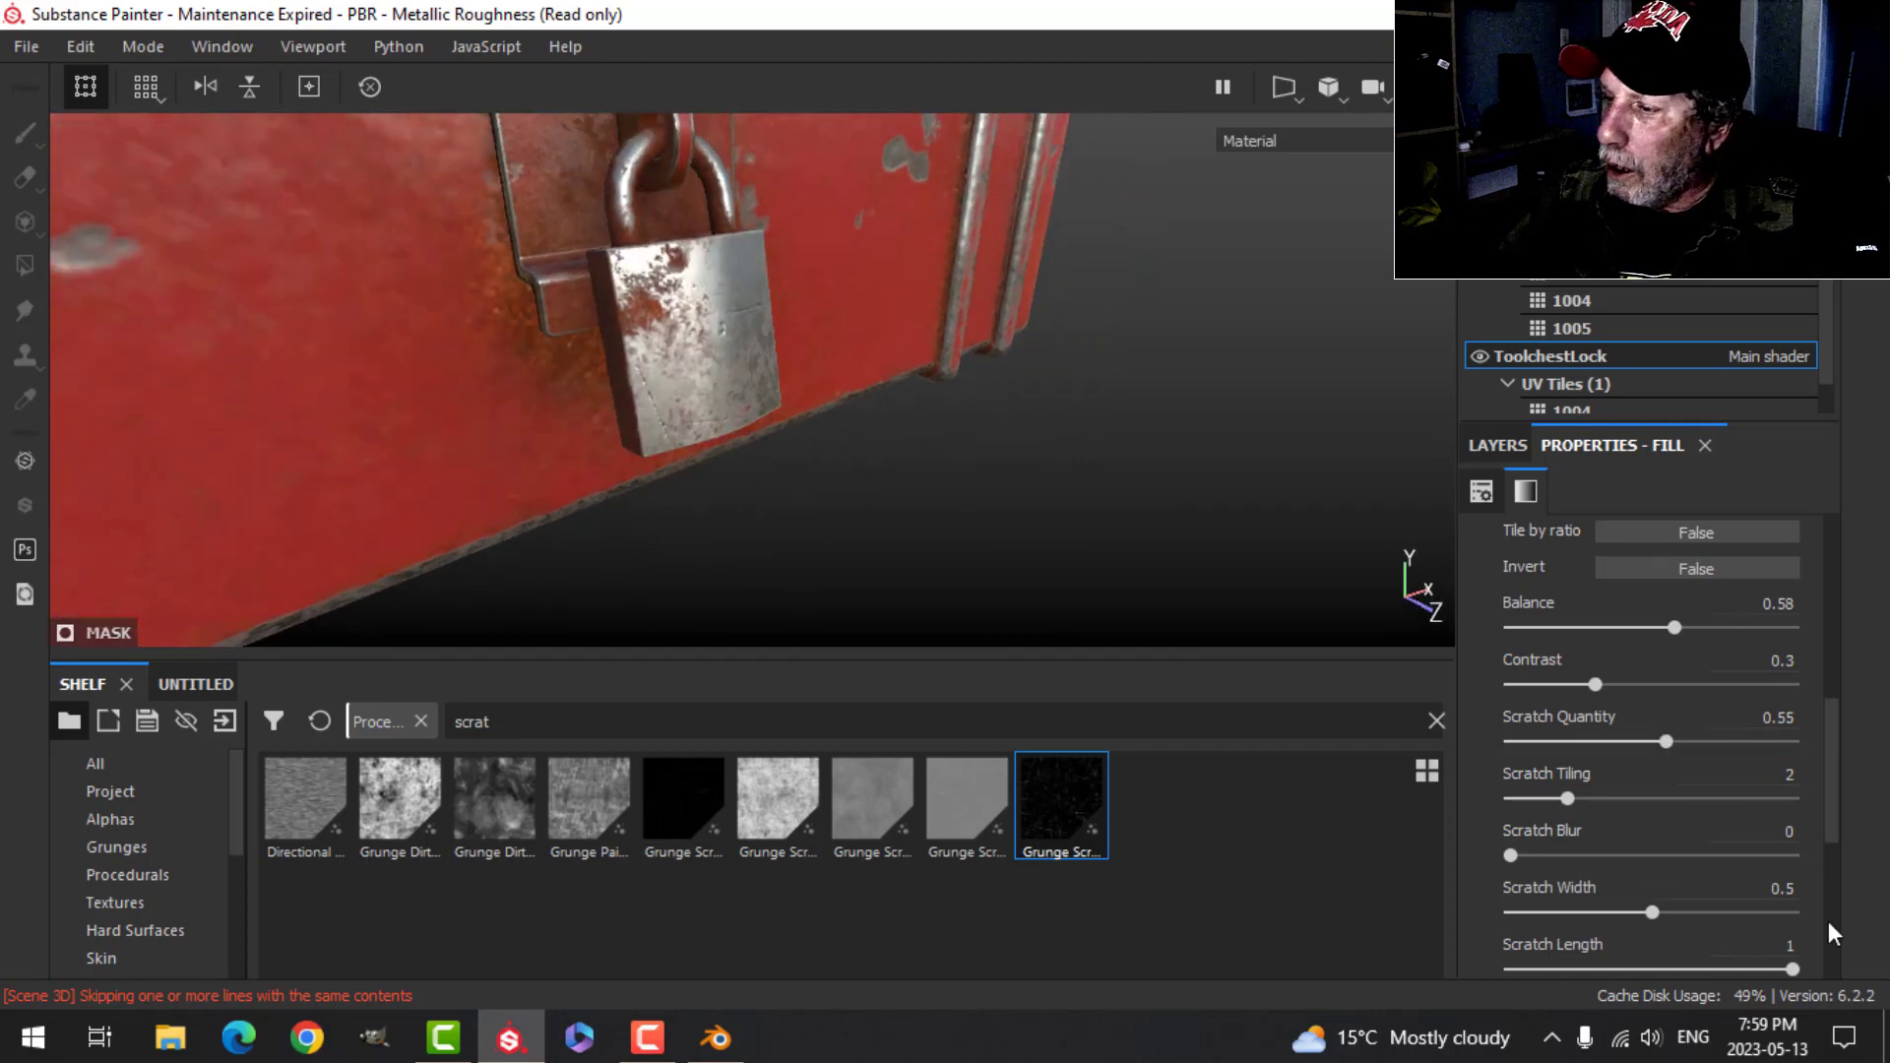
scroll(1654, 886, down, 1)
drag(1793, 886, 1721, 886)
alt+drag(680, 394, 794, 364)
alt+middle_drag(794, 364, 708, 399)
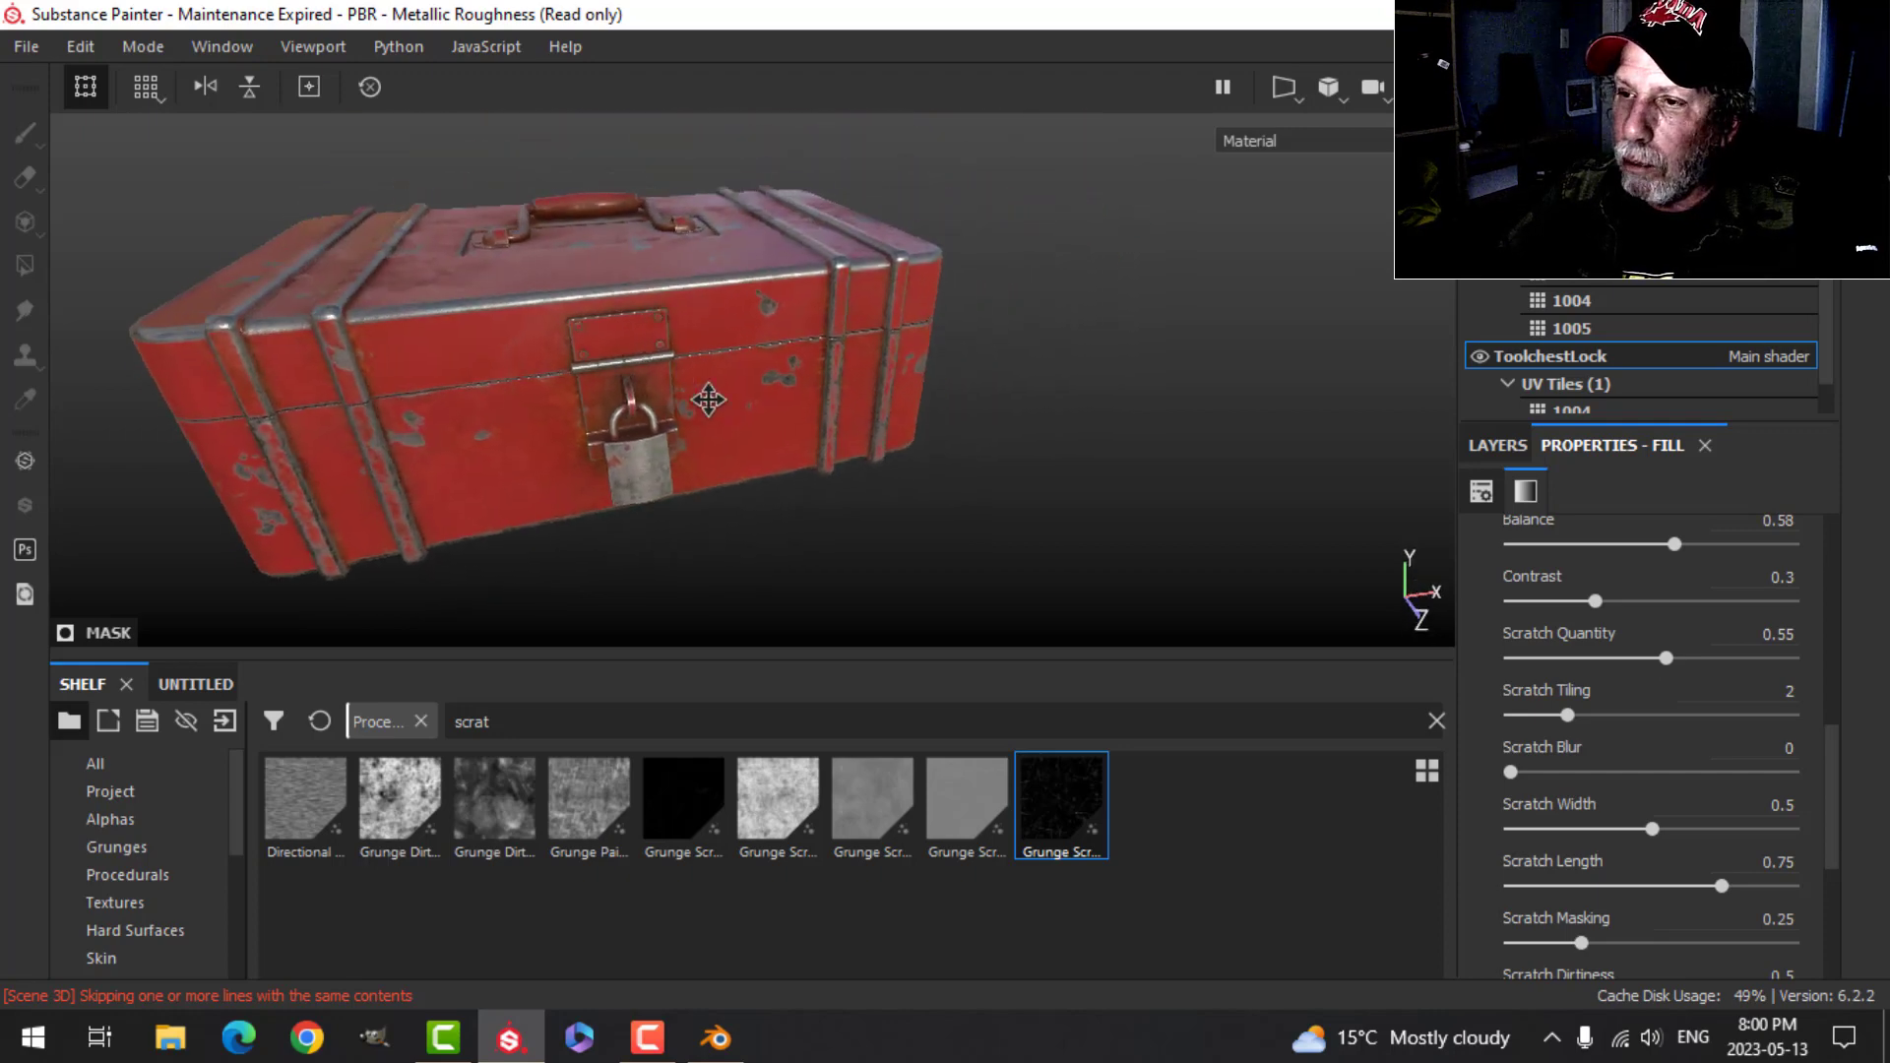
- Set the ToolchestLock texture set's size to 2048
alt+drag(707, 399, 1029, 398)
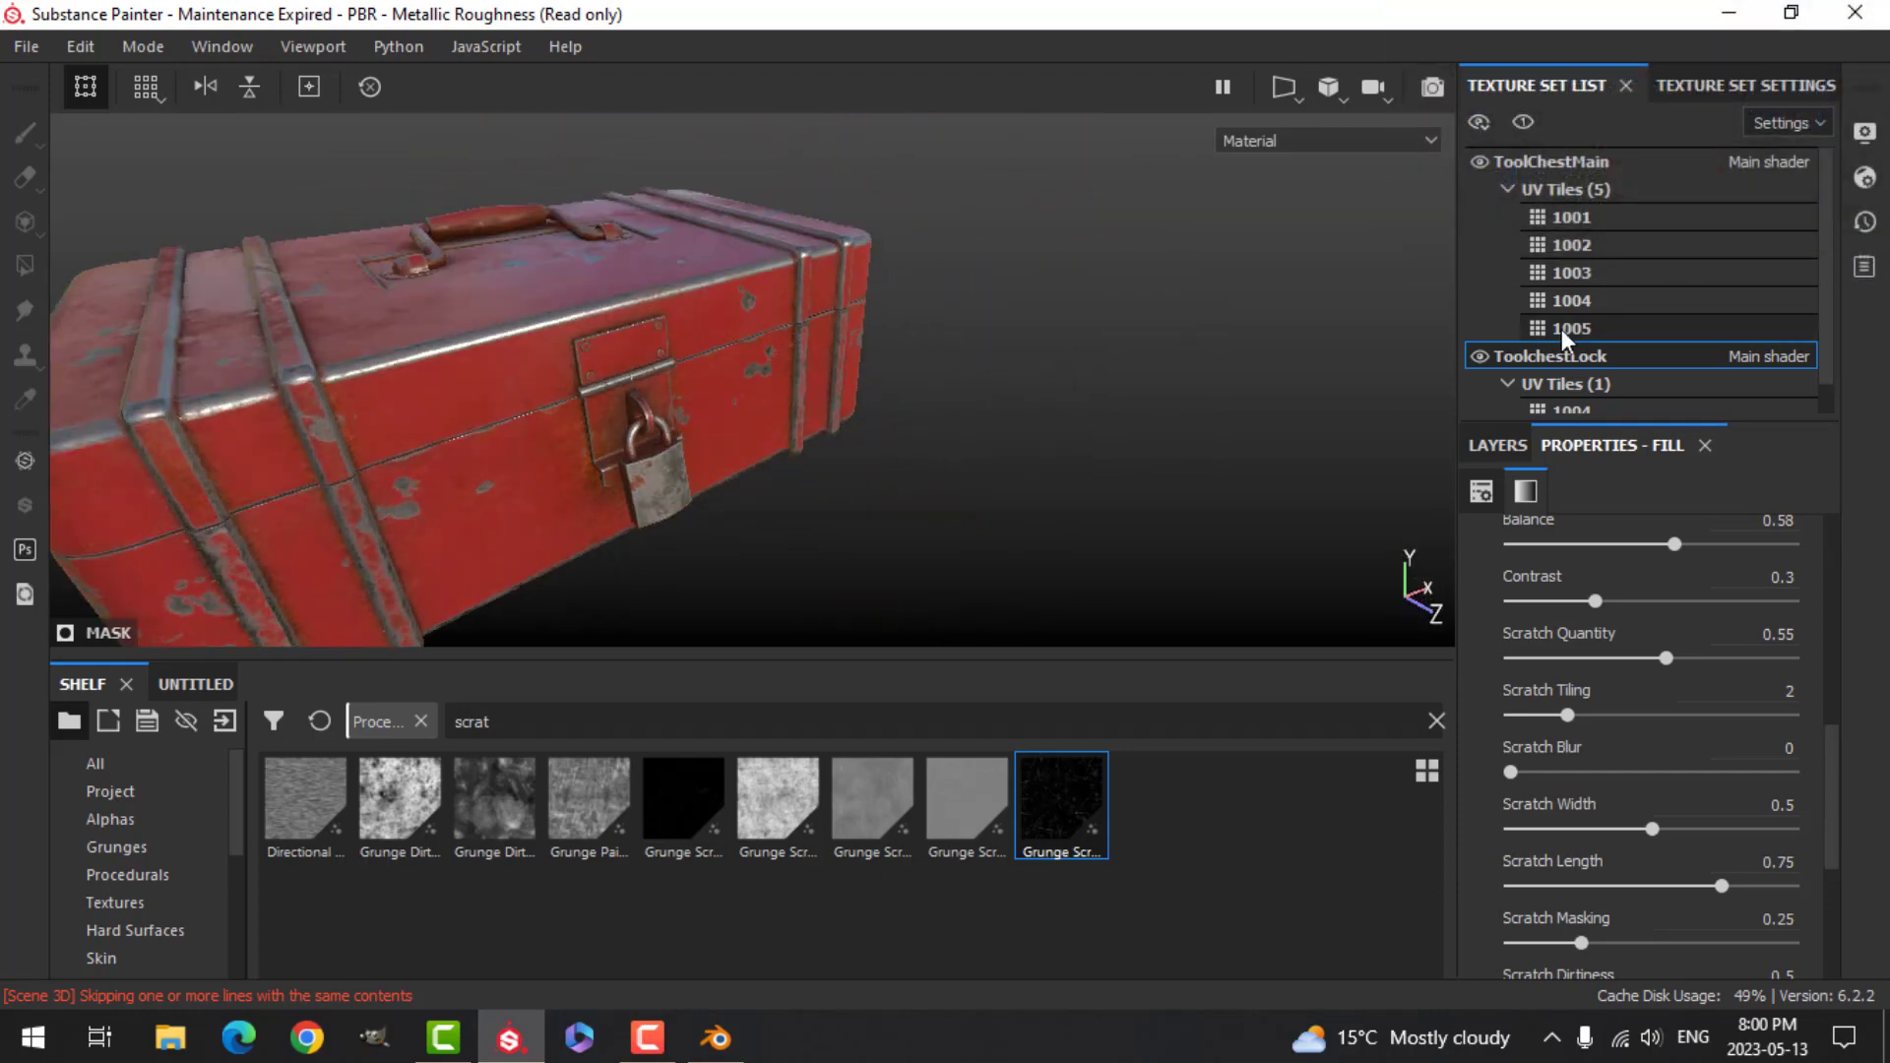
click(1741, 85)
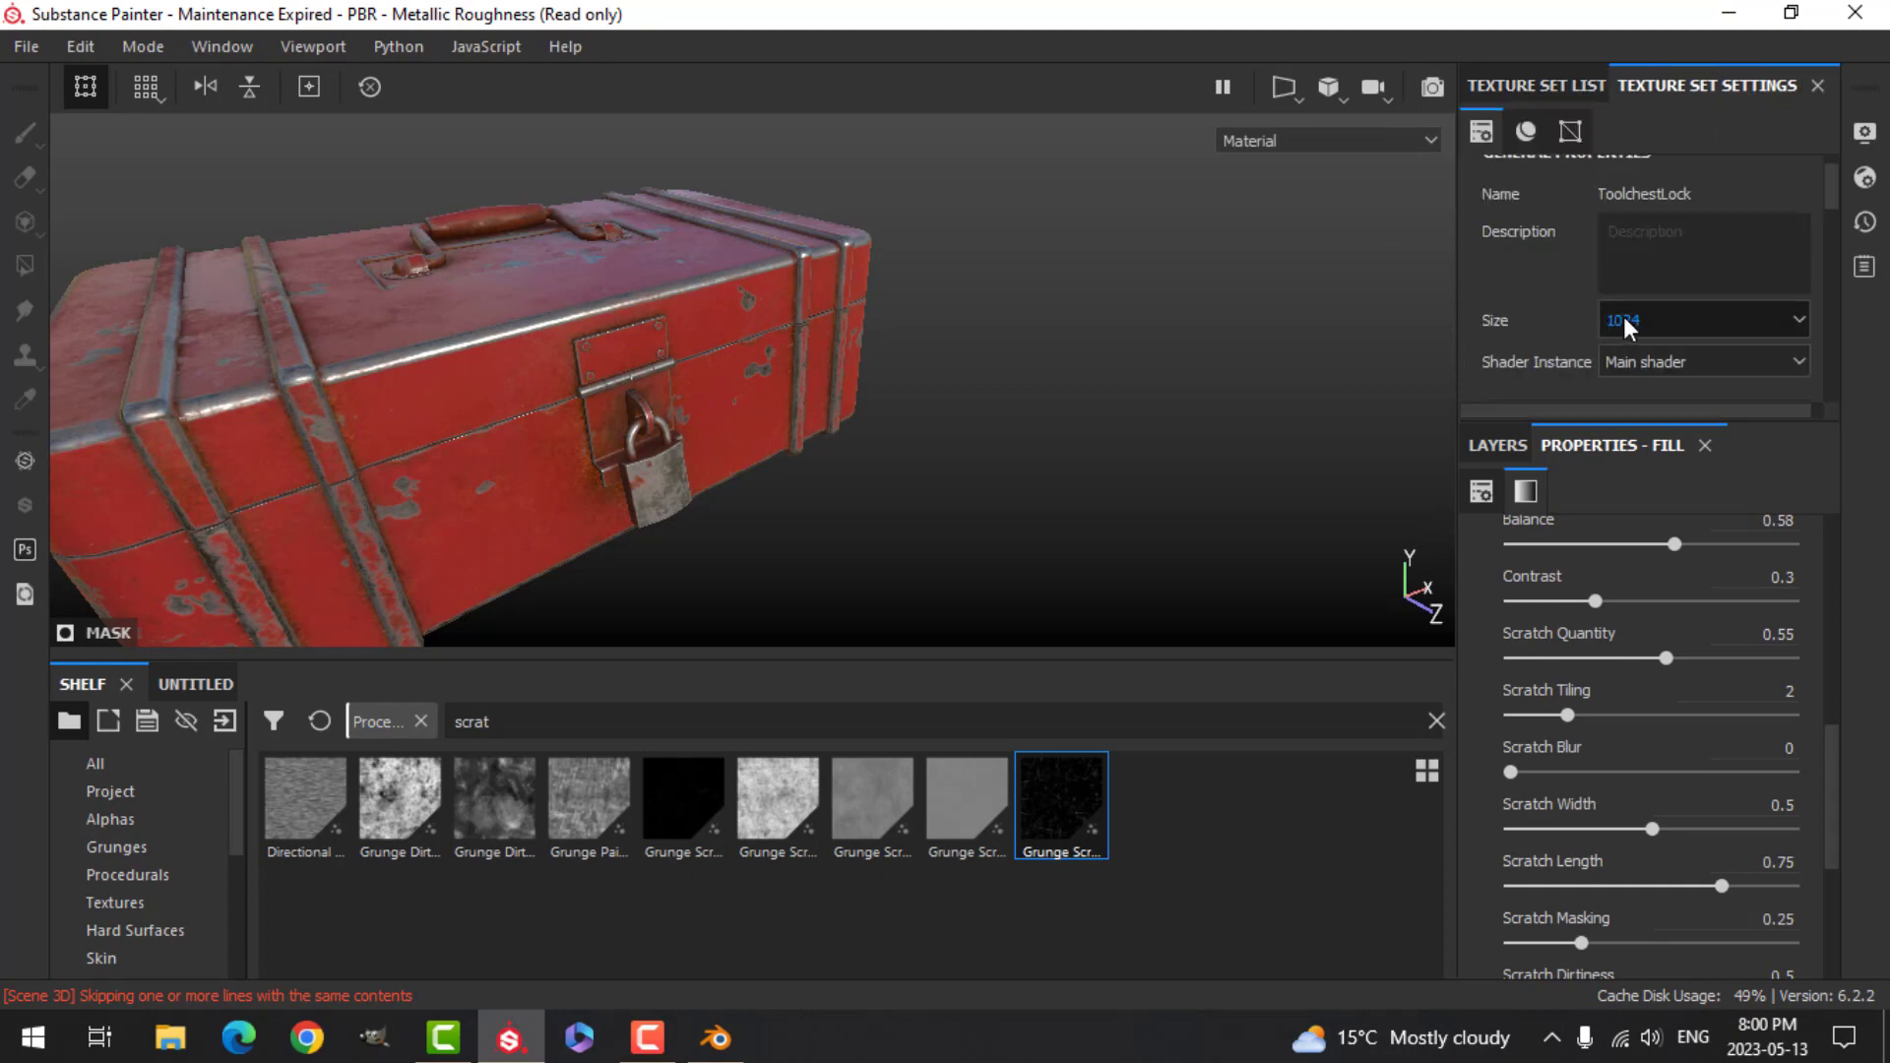
click(1622, 316)
click(1622, 422)
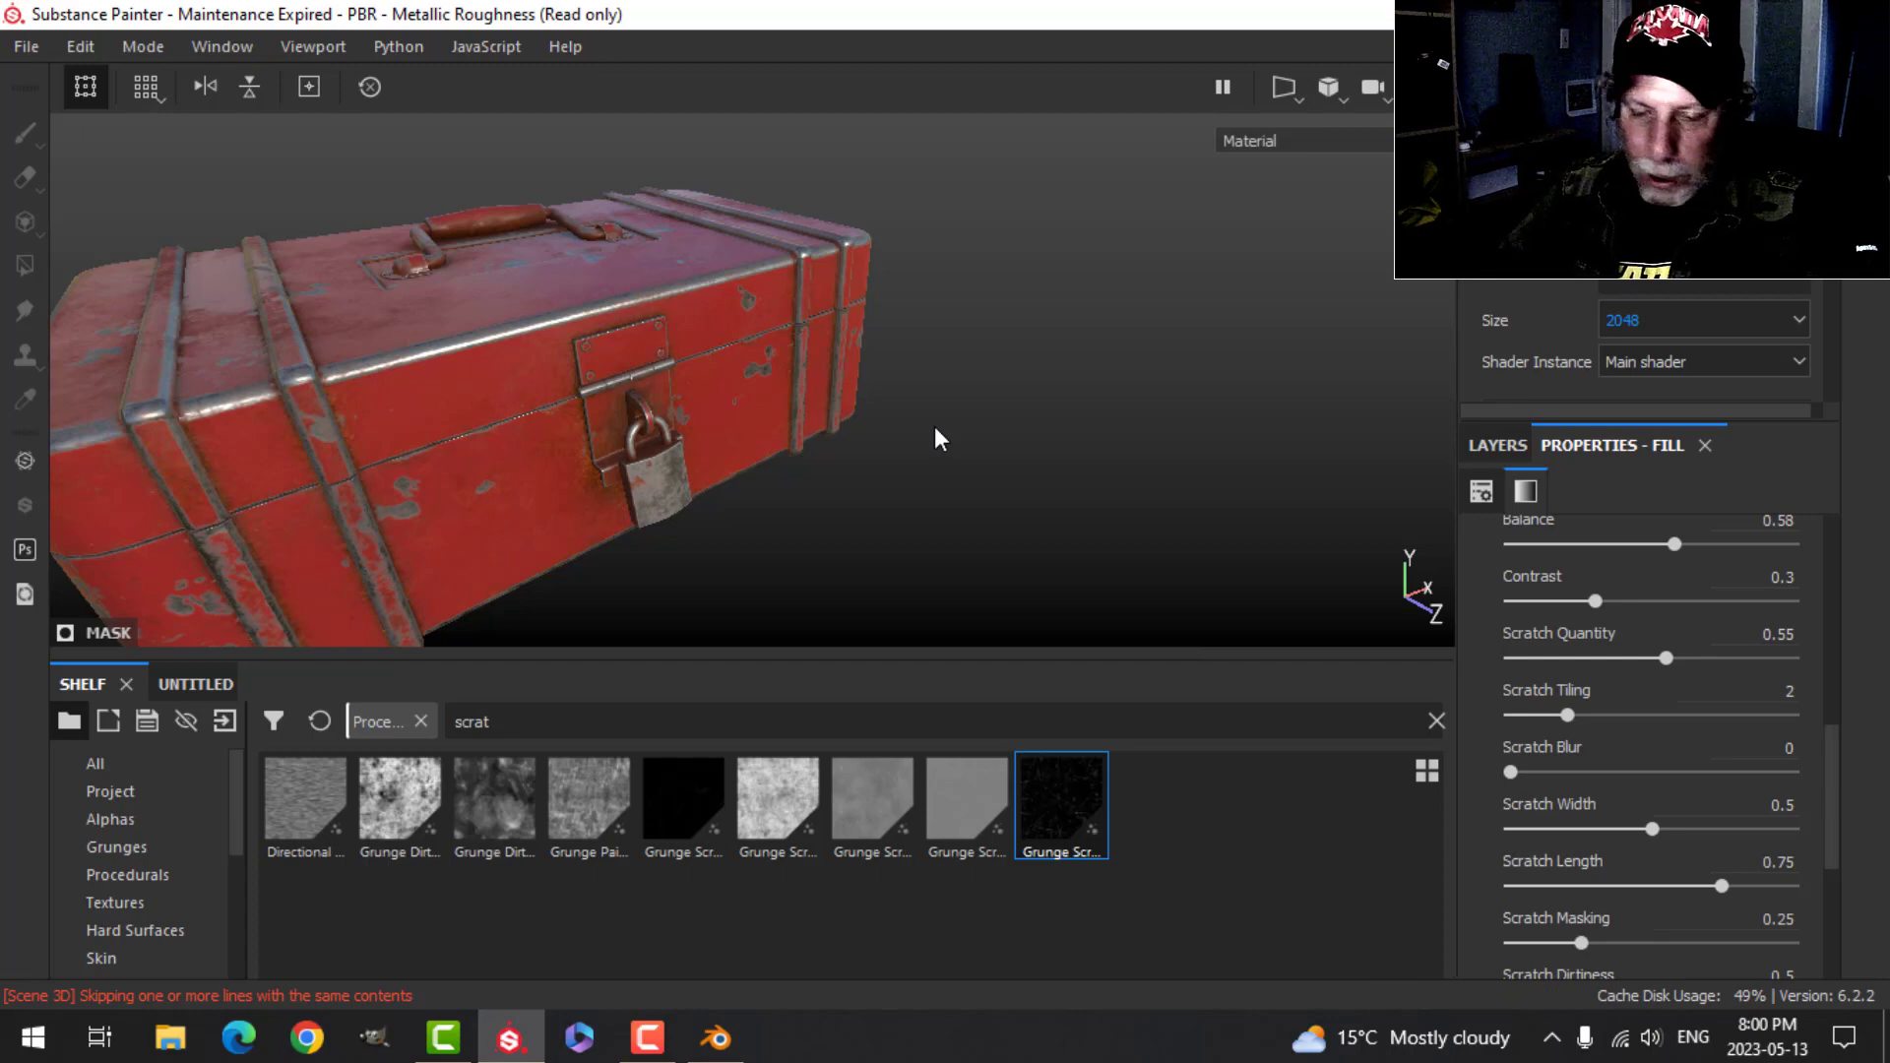
- Hide the docked panels to enlarge the viewport and frame the whole tool chest in it
key(Tab)
alt+right_drag(983, 516, 906, 534)
alt+middle_drag(906, 535, 1091, 464)
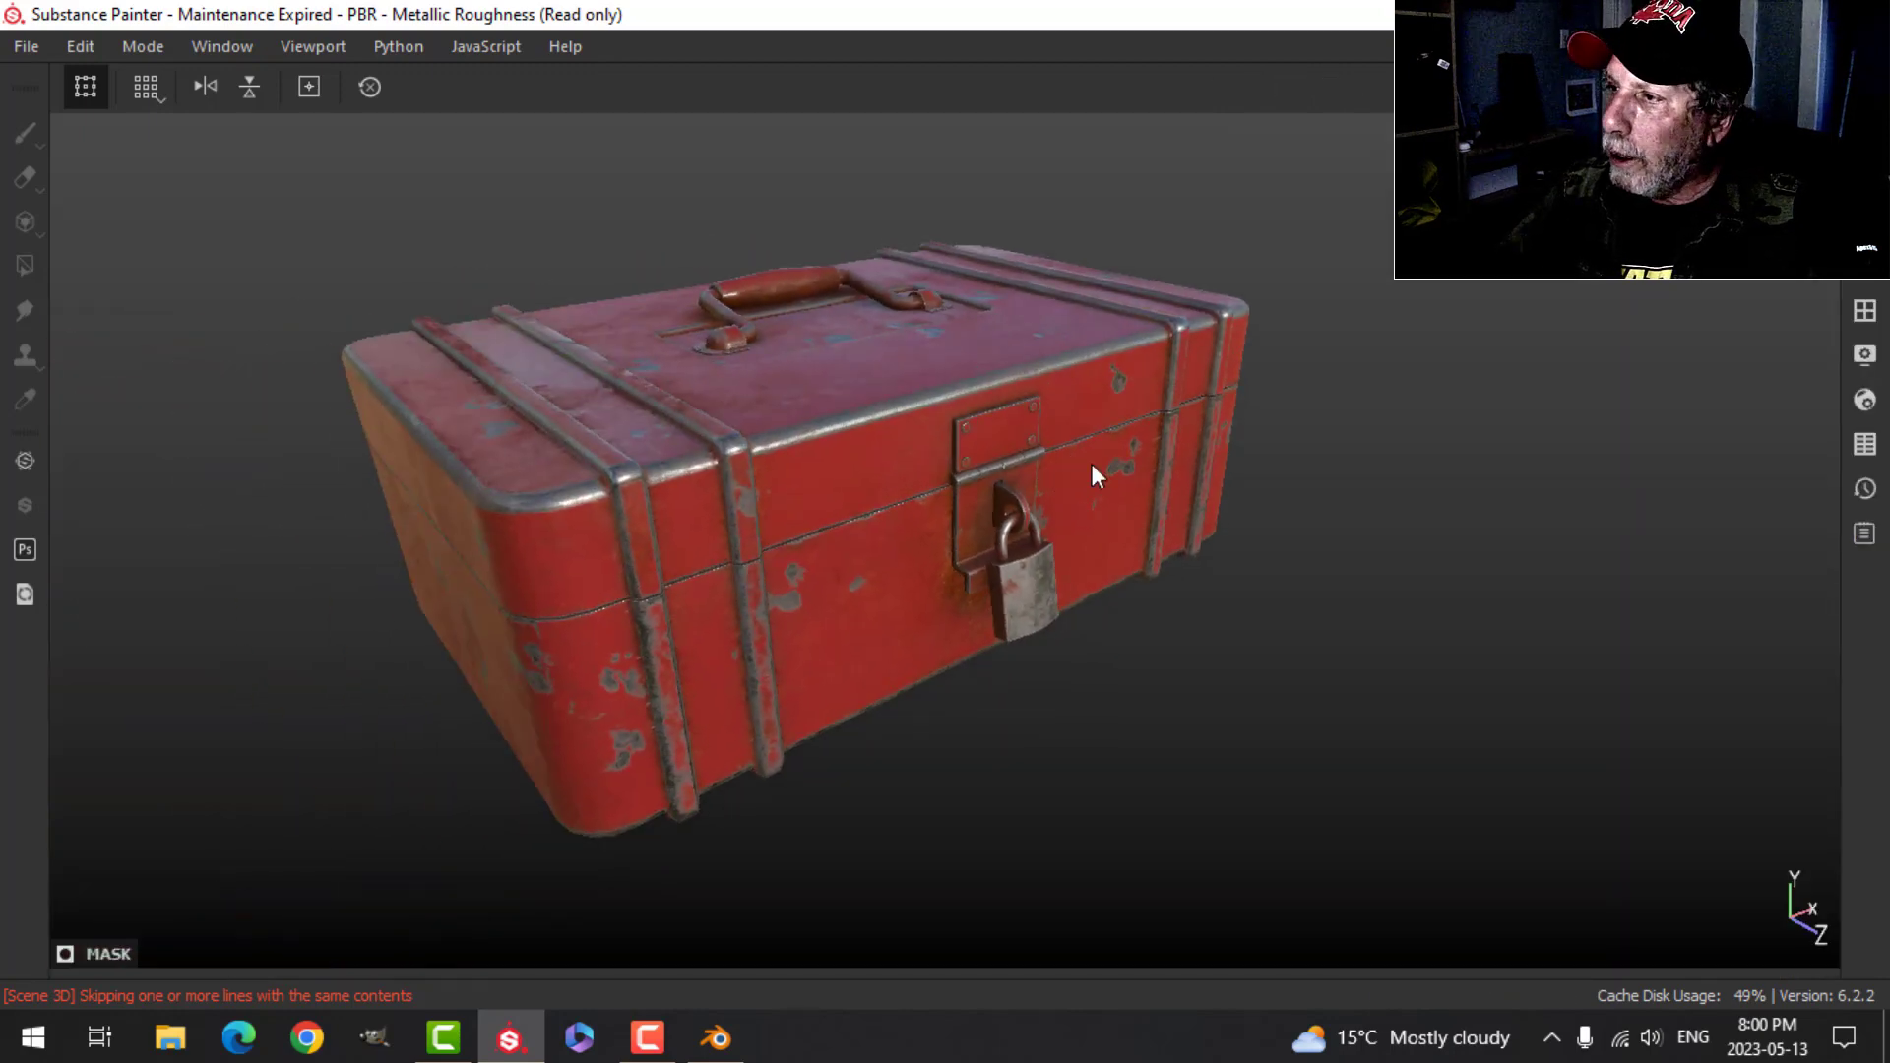
alt+drag(1090, 464, 1012, 463)
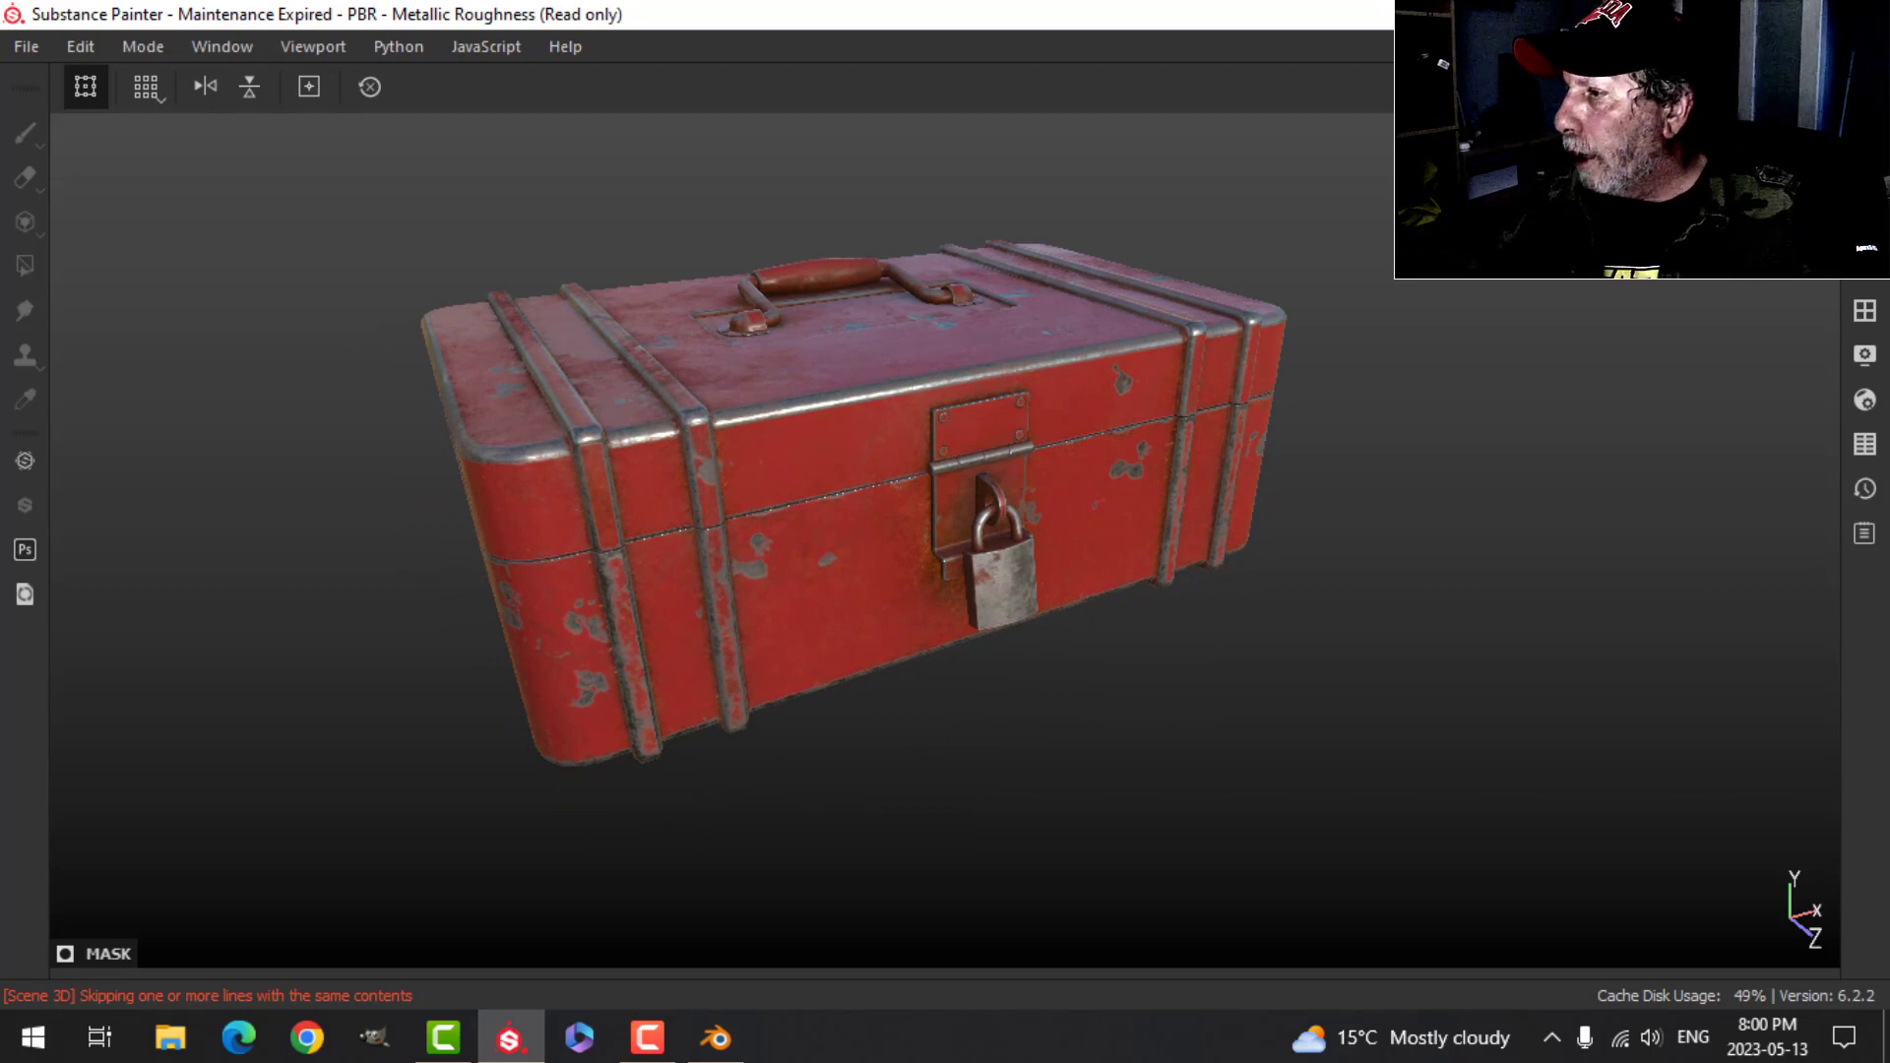
click(1863, 356)
scroll(1514, 639, down, 10)
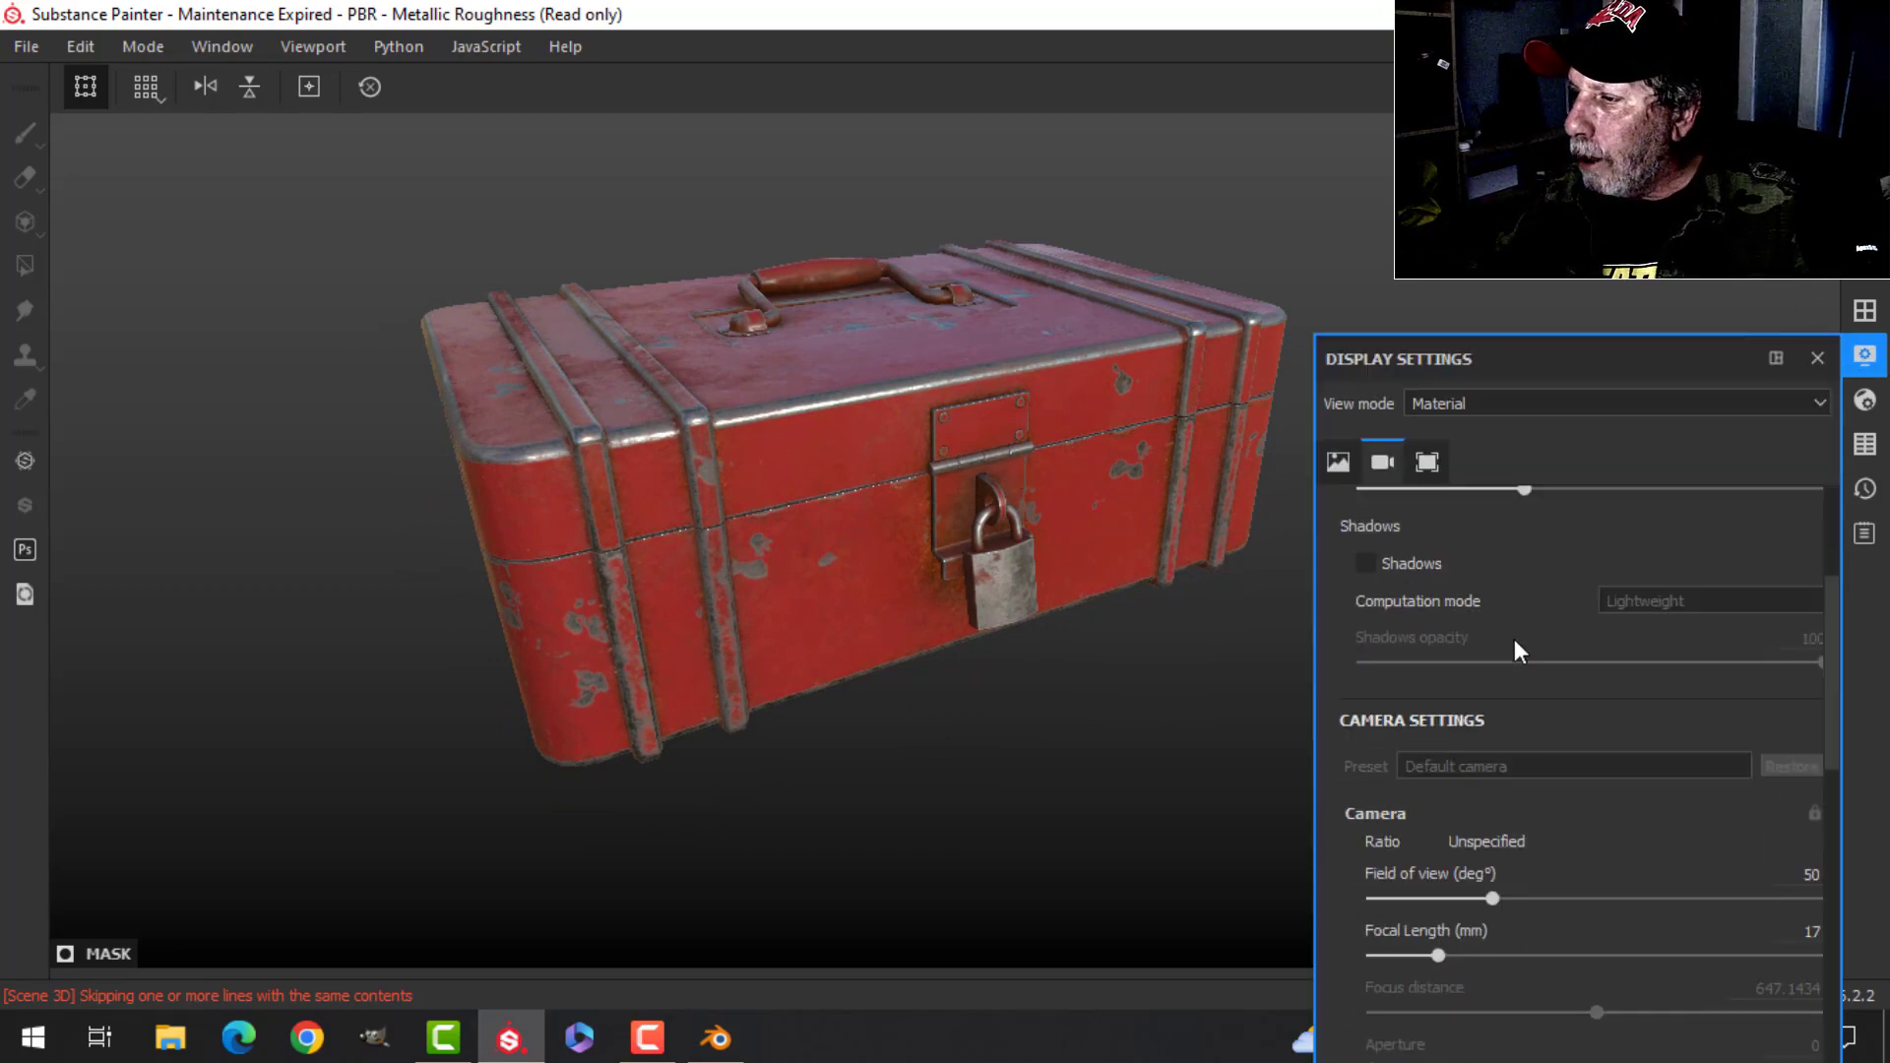
scroll(1502, 659, down, 3)
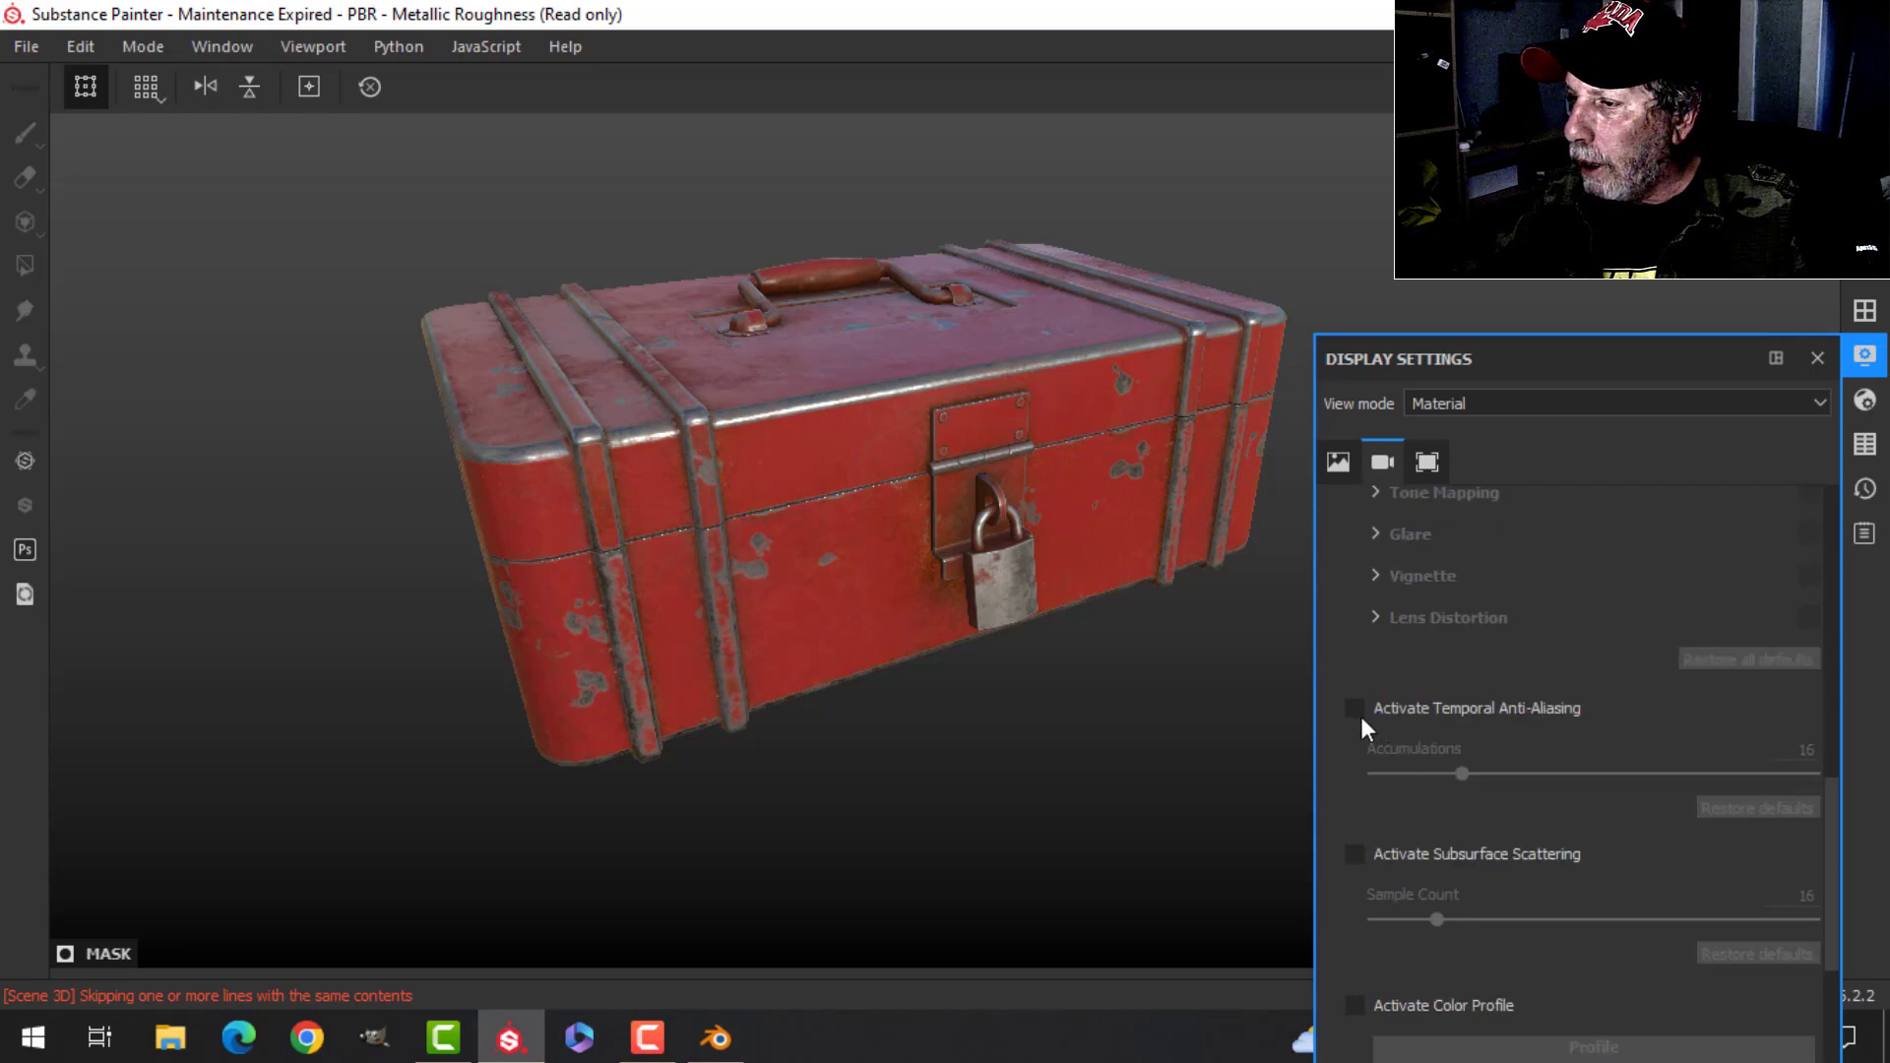
click(1817, 359)
- Examine the textured tool chest and its padlock up close and from several angles
scroll(1168, 488, up, 6)
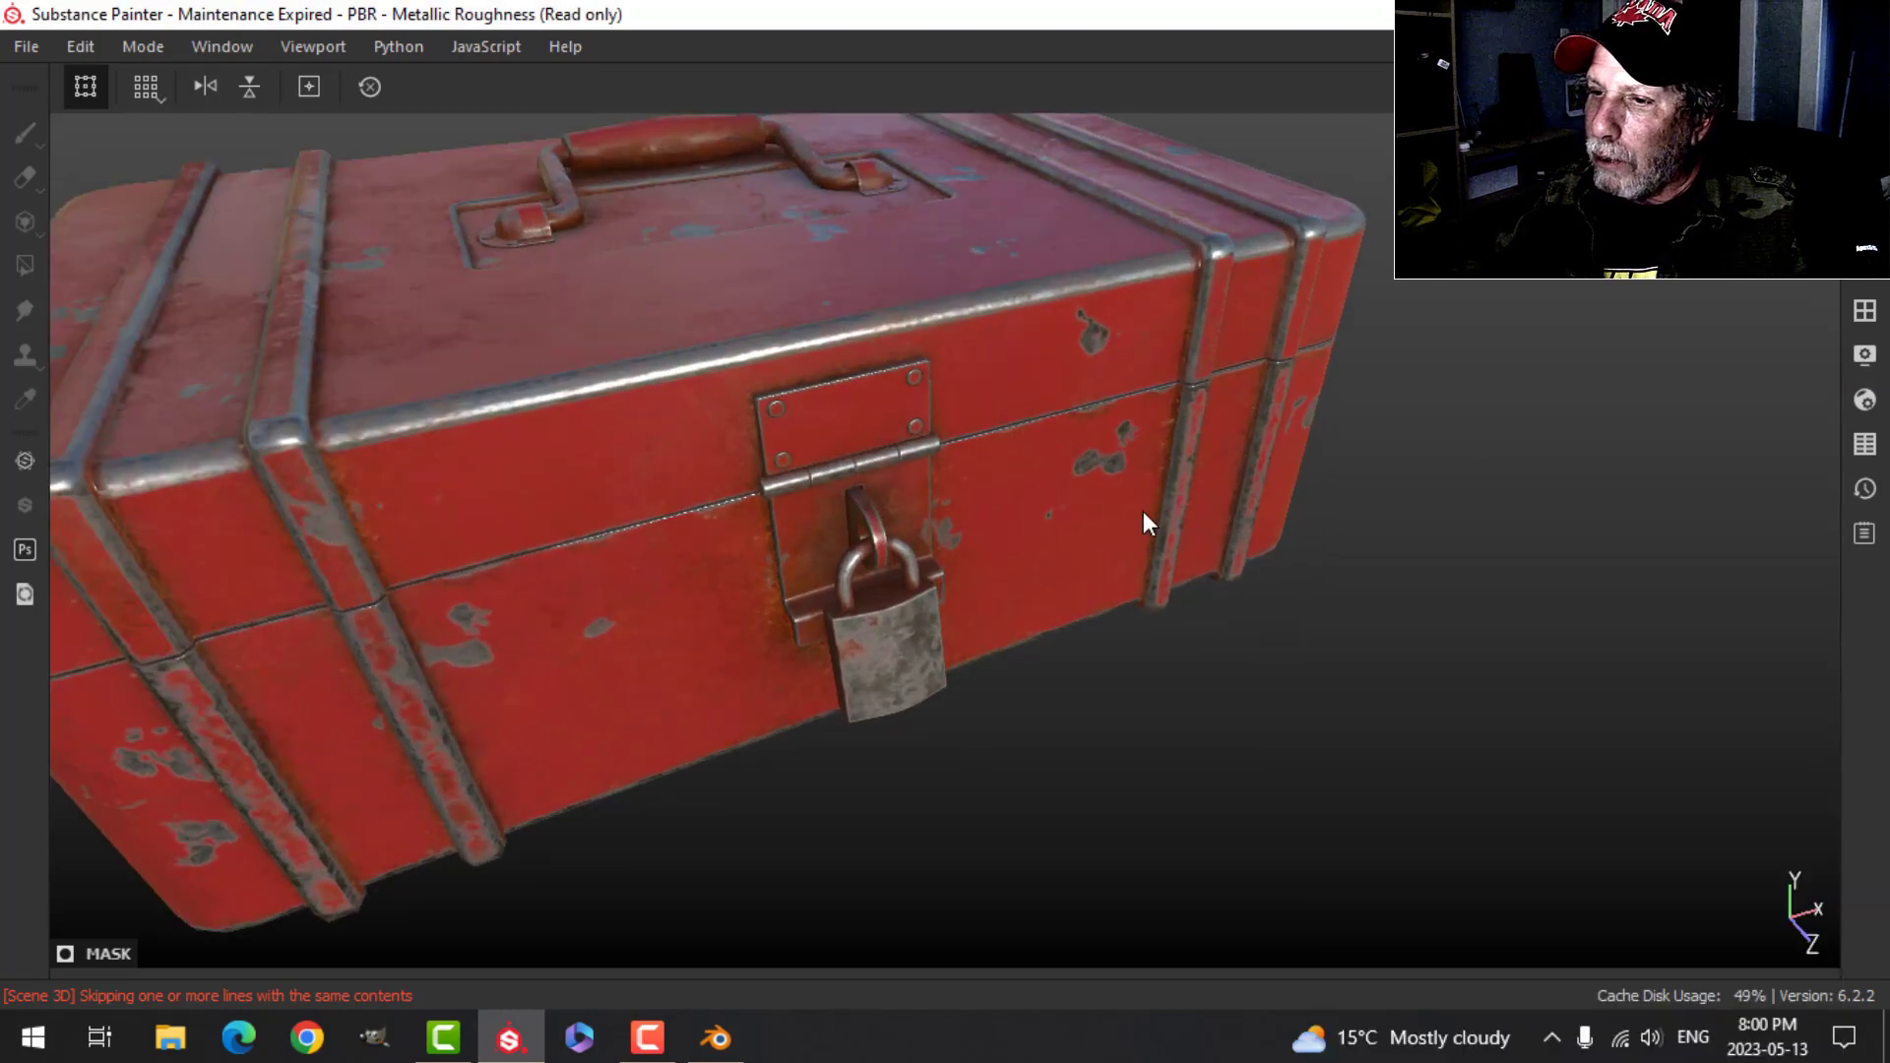
alt+drag(1098, 540, 764, 266)
scroll(1028, 519, down, 3)
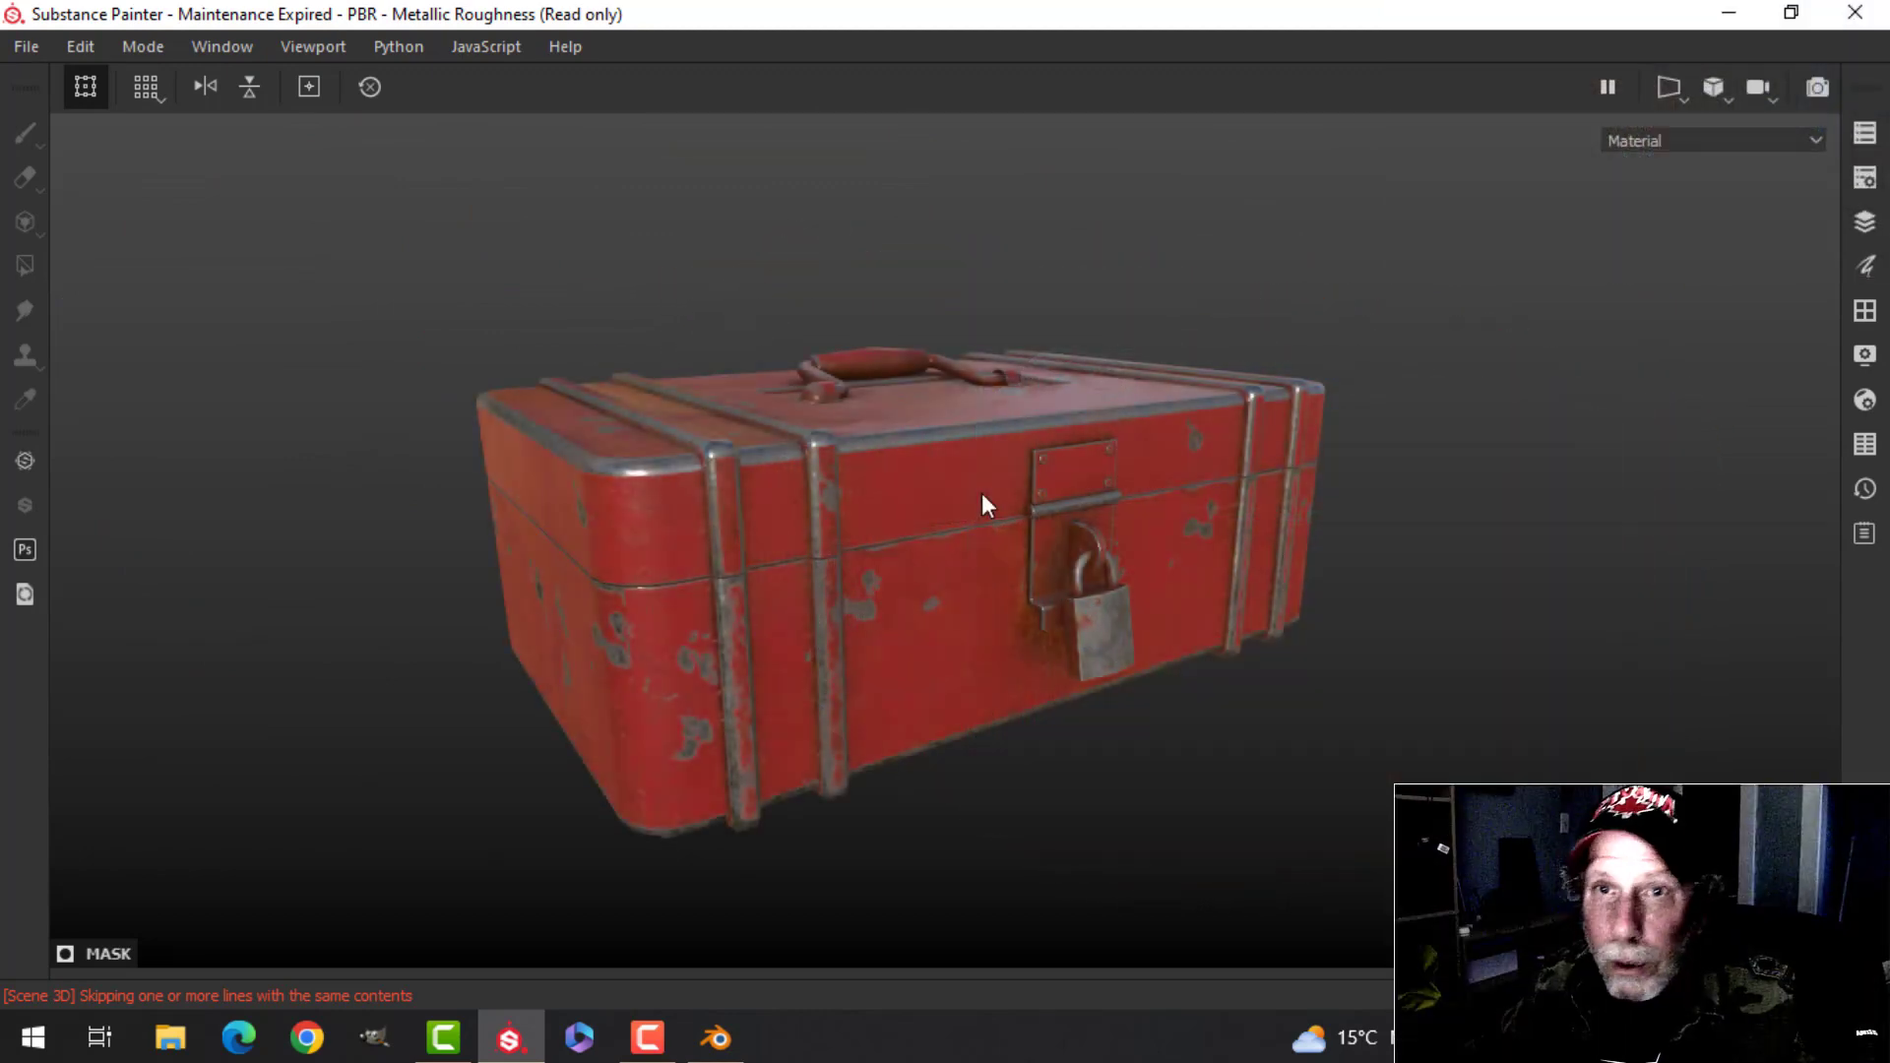
alt+drag(983, 493, 1344, 483)
shift+right_drag(1344, 483, 1372, 479)
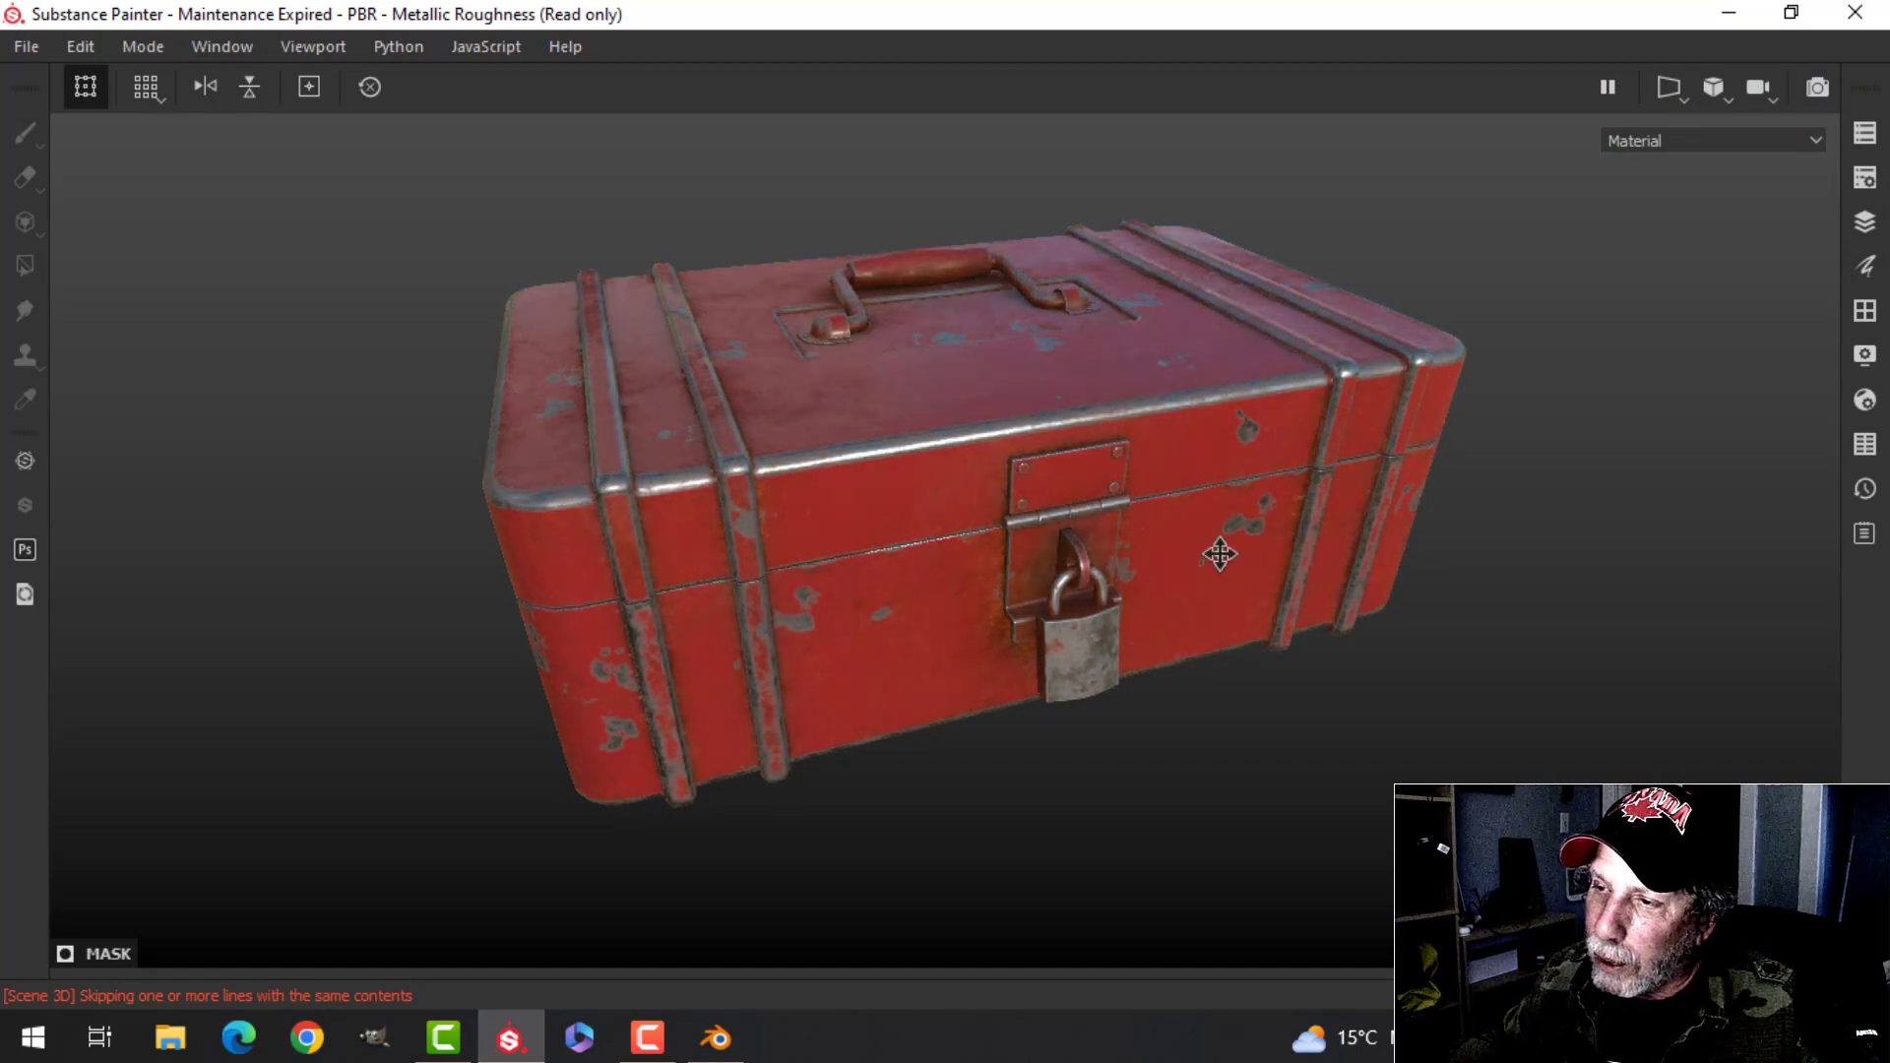
alt+drag(1220, 554, 1028, 492)
alt+drag(1132, 546, 1079, 516)
alt+drag(1337, 495, 1308, 465)
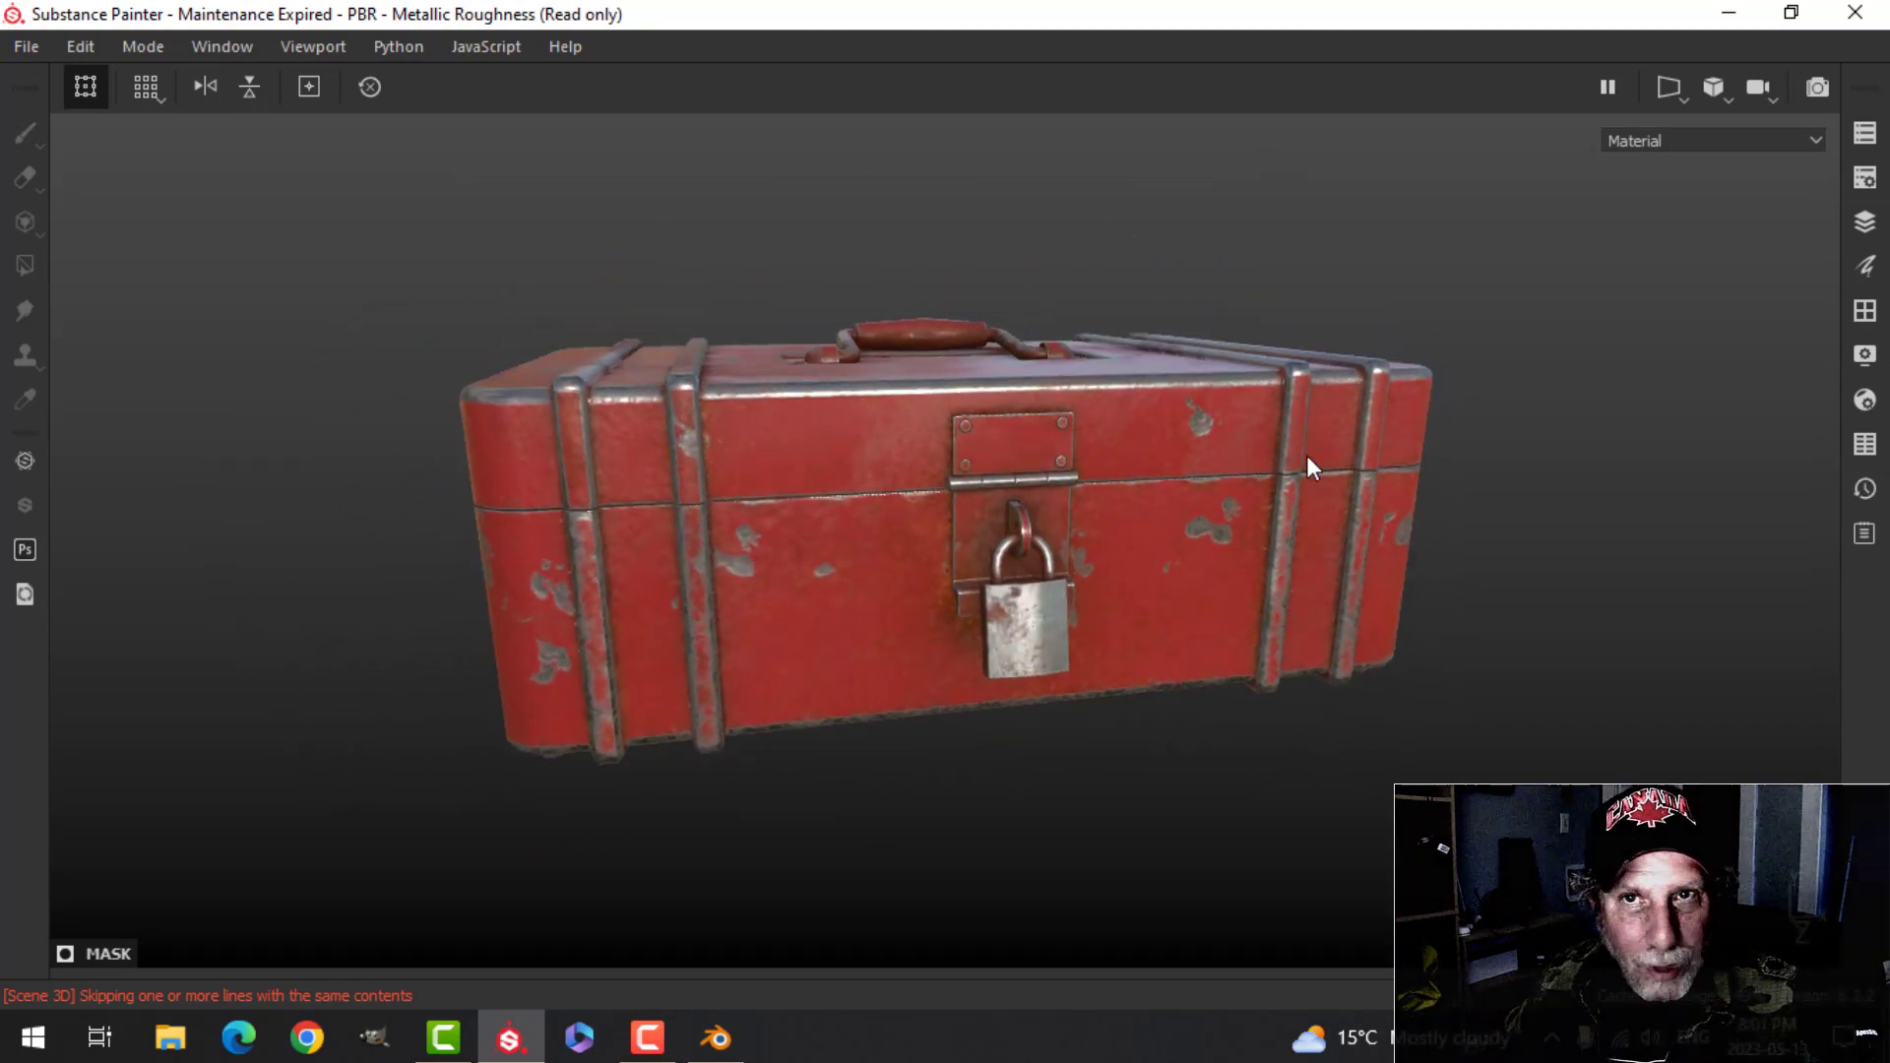